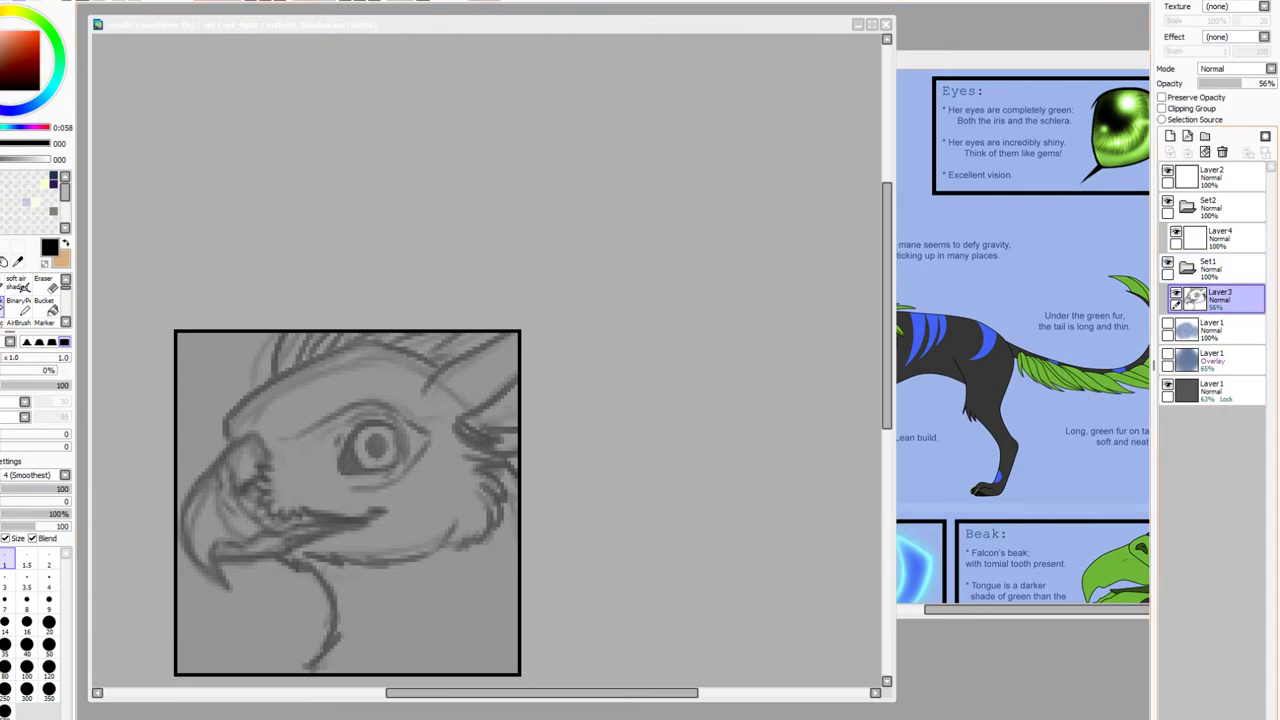
Lower the opacity of the sketch folder Set1 to 56% and make Layer4 in Set2 active
left_click(1222, 294)
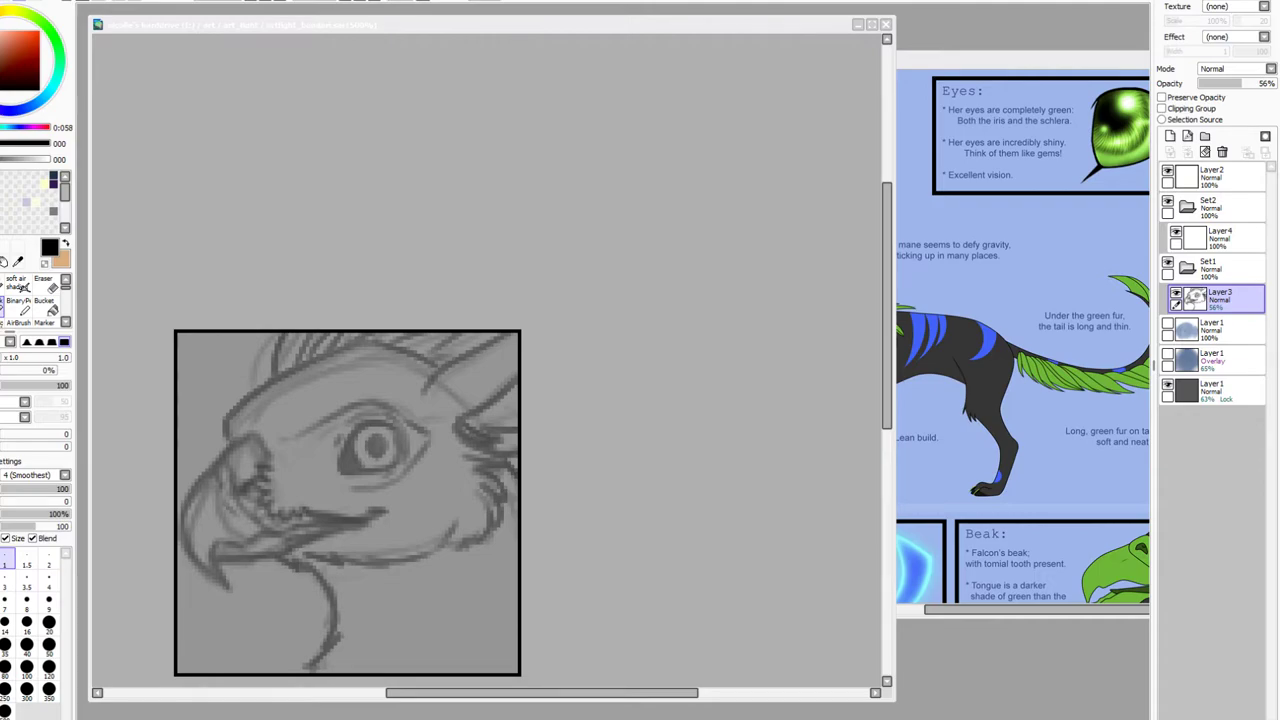
left_click(1240, 298)
key("ctrl+Tab")
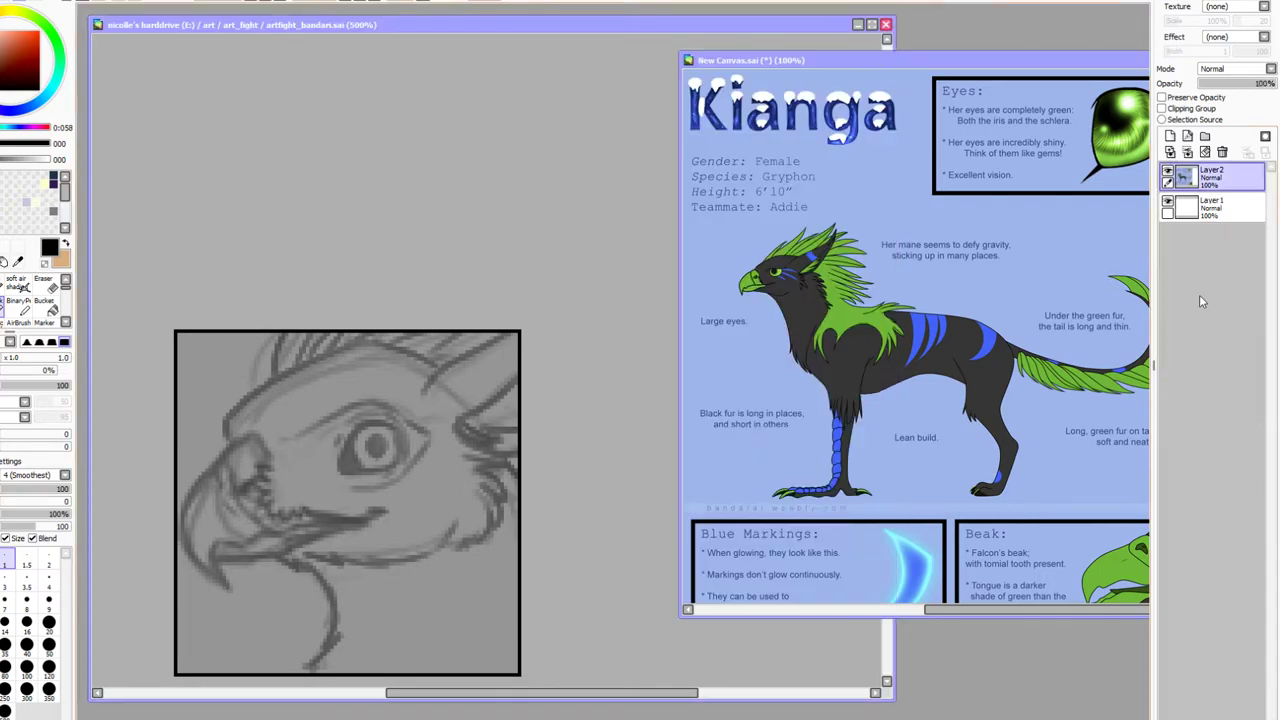
left_click(506, 124)
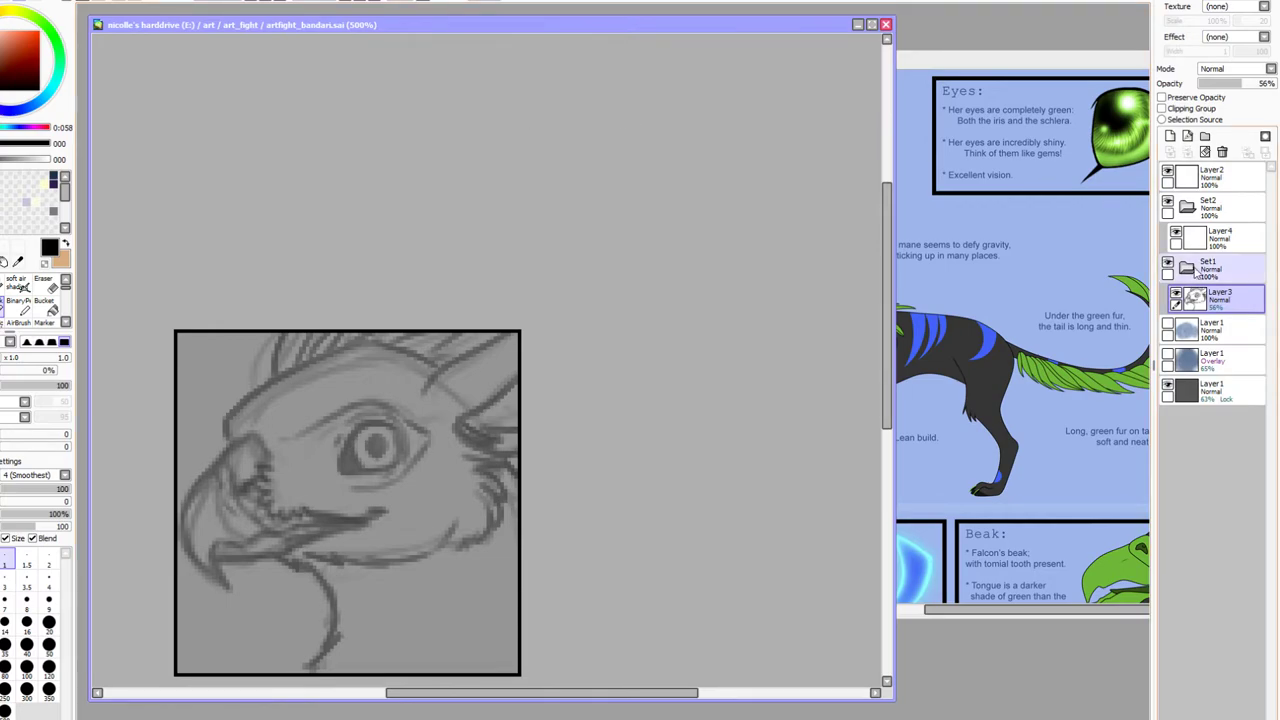
left_click(1225, 274)
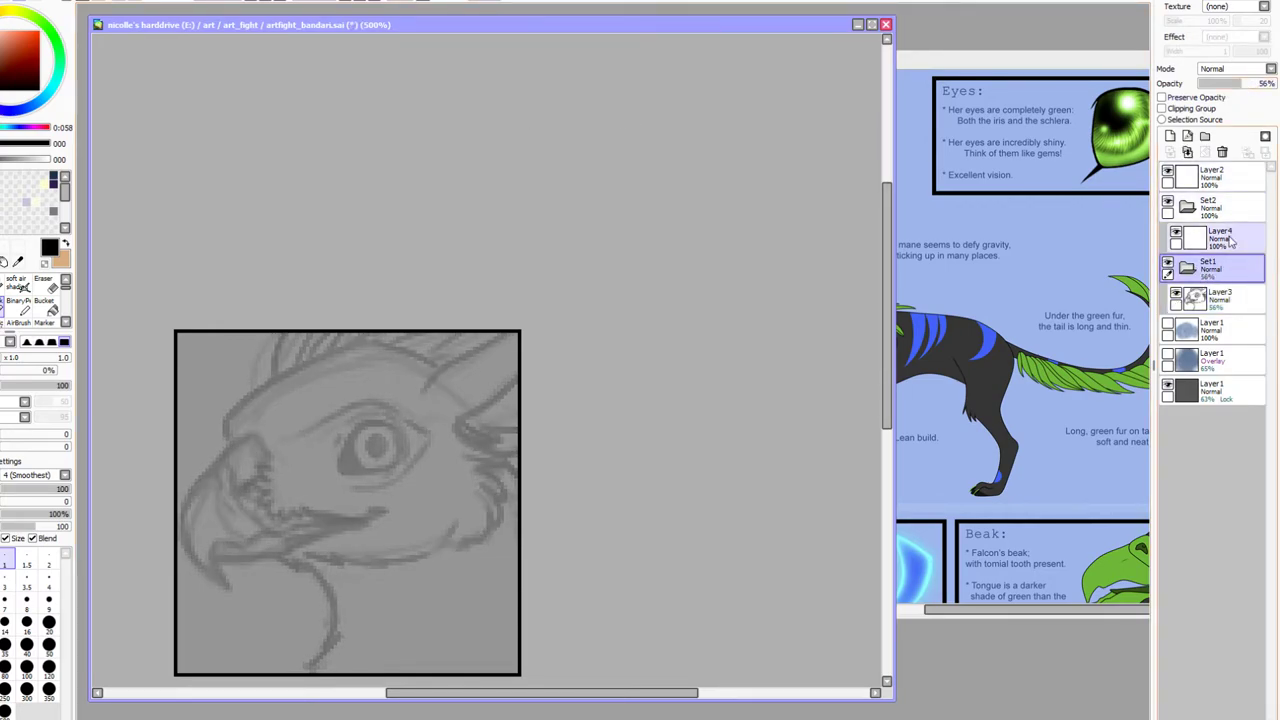
left_click(1220, 240)
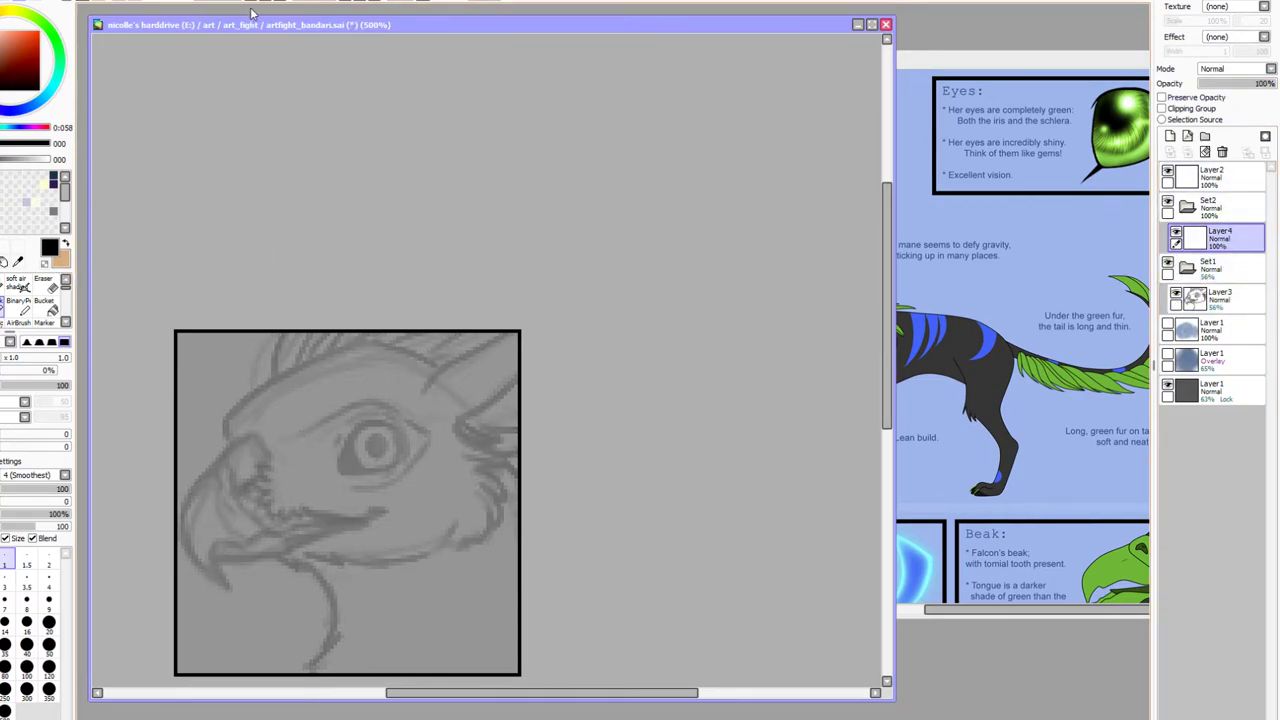
Maximize the bandari canvas and trace the forehead outline from the crest to the beak's base with the black Binary pen at size 3
left_click_drag(320, 30, 338, 22)
double_click(338, 18)
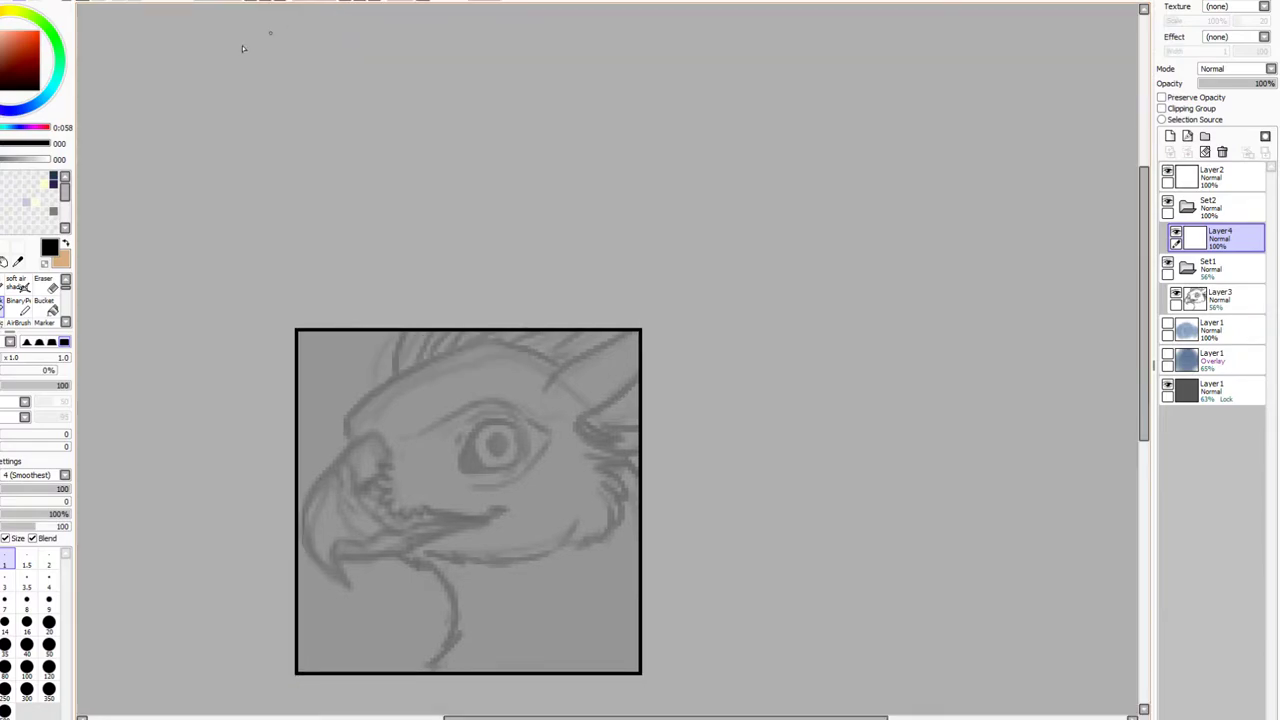
scroll(972, 236, "up", 1)
left_click_drag(1141, 269, 1143, 346)
left_click(282, 3)
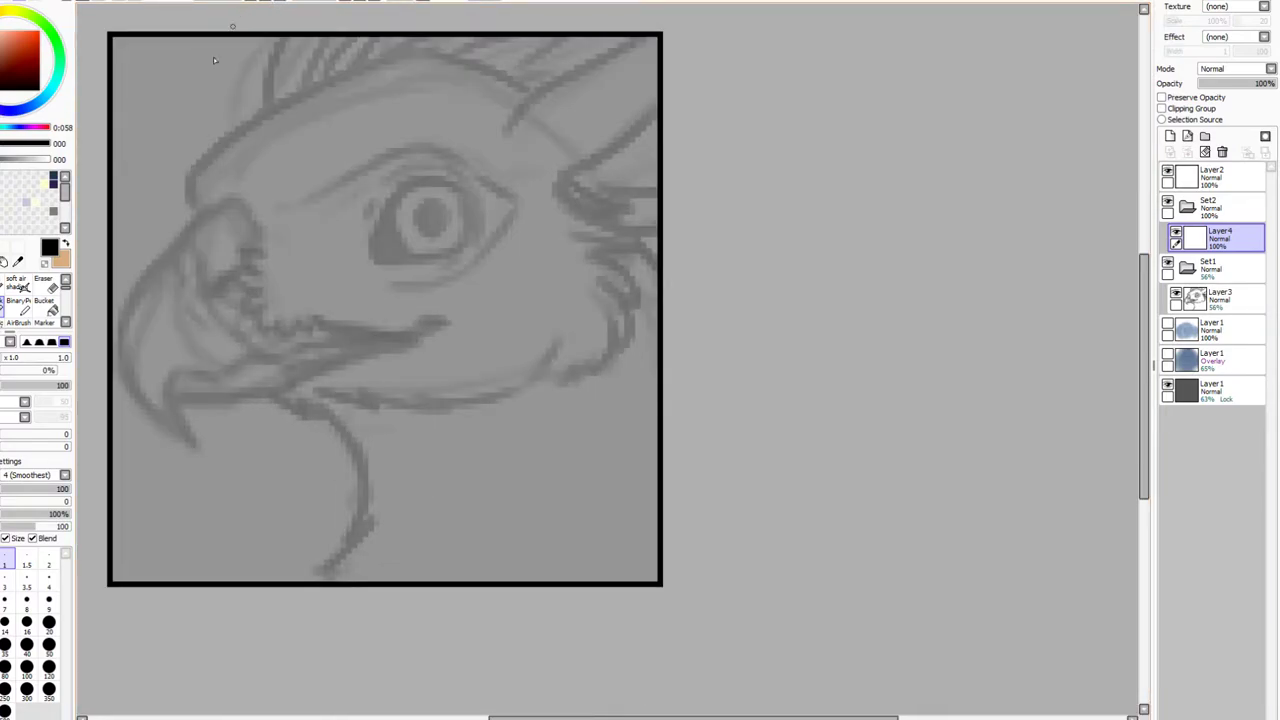
left_click(18, 304)
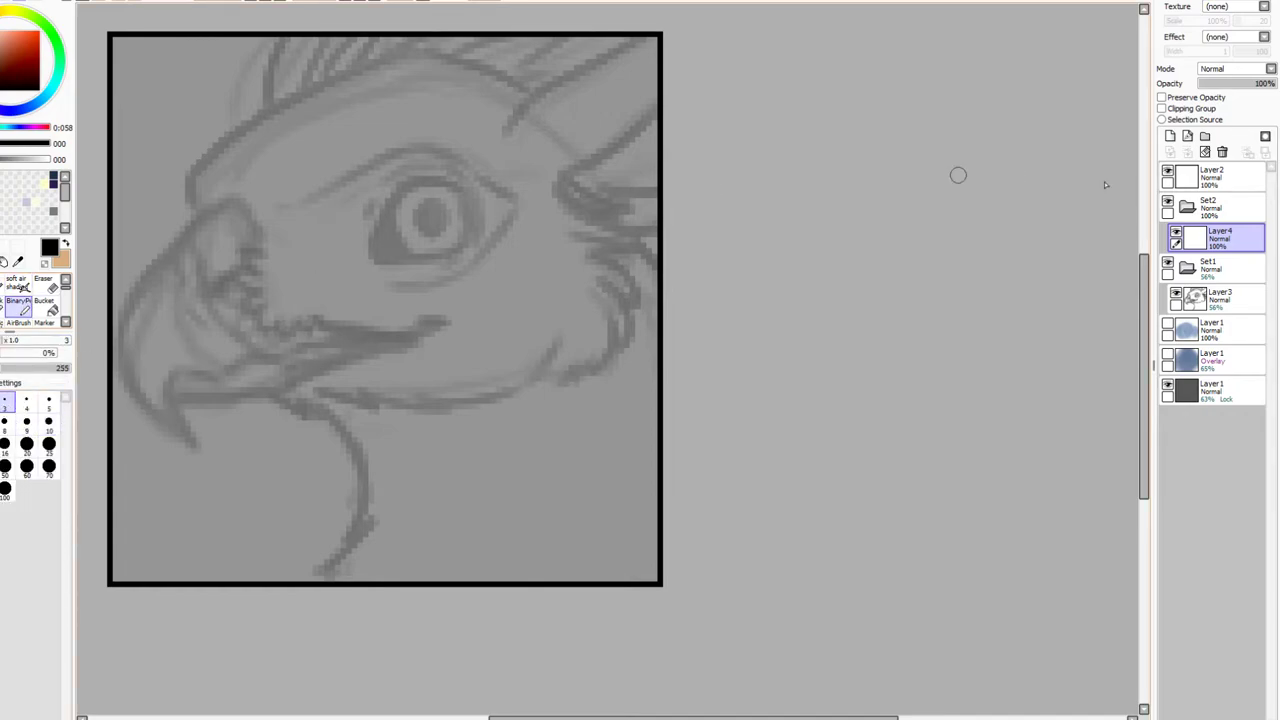
left_click_drag(266, 57, 277, 40)
left_click_drag(257, 102, 284, 38)
key("ctrl+z")
key("ctrl+z")
mouse_move(258, 114)
left_mouse_down()
mouse_move(187, 178)
mouse_move(199, 216)
mouse_move(170, 245)
left_mouse_up()
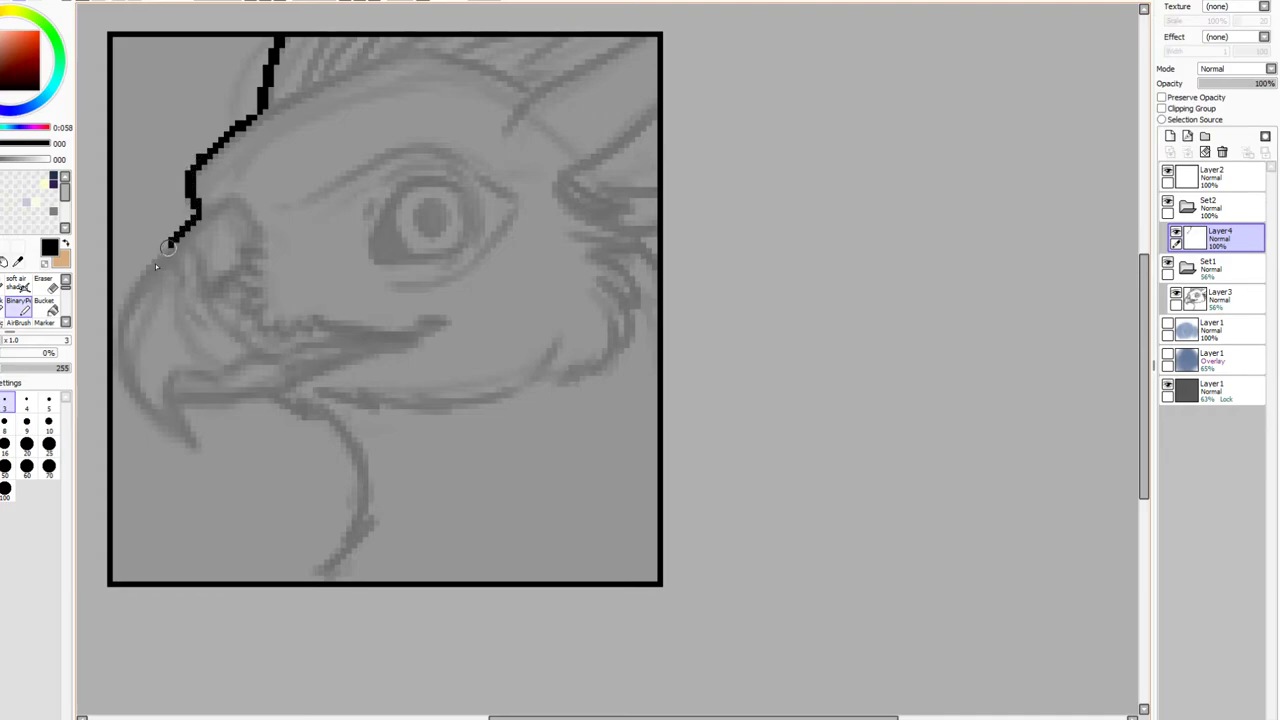
Trace the hooked upper beak's outer edge down to its tip and the underside of the lower beak
left_click_drag(138, 397, 215, 450)
key("ctrl+z")
mouse_move(177, 400)
left_mouse_down()
mouse_move(205, 462)
mouse_move(168, 446)
mouse_move(134, 394)
mouse_move(115, 352)
mouse_move(123, 305)
left_mouse_up()
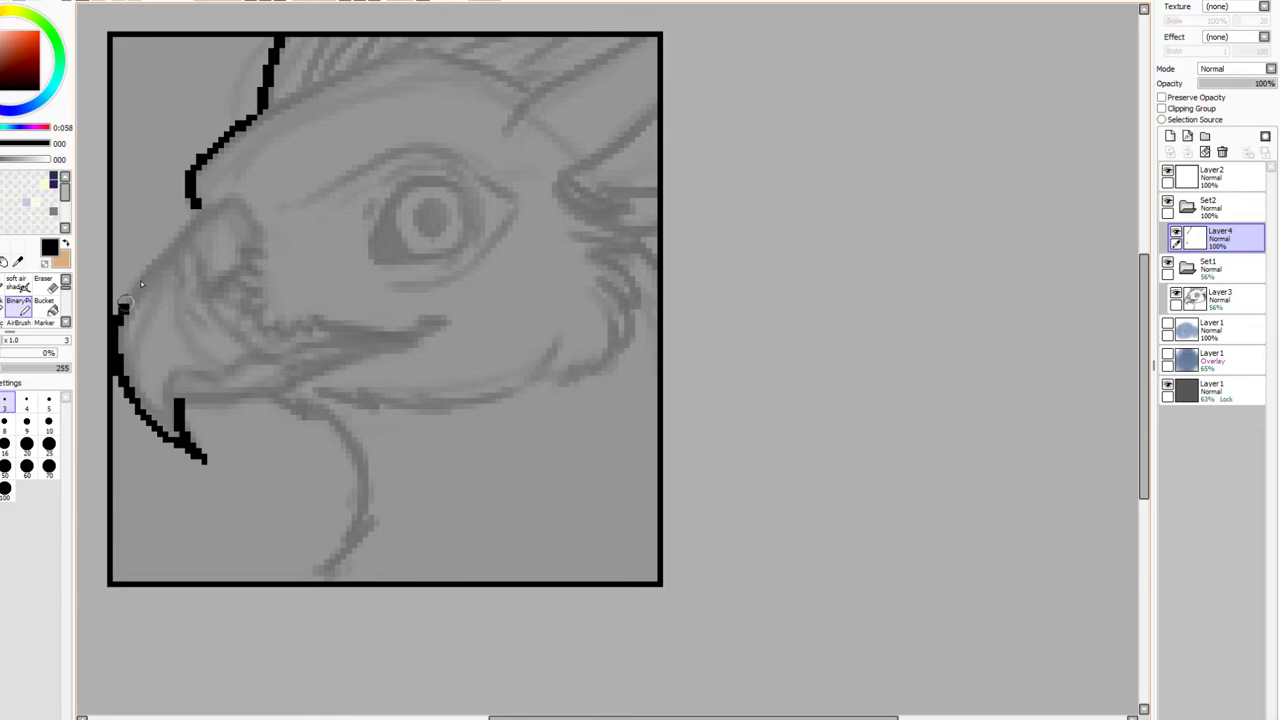
left_click_drag(165, 243, 201, 203)
mouse_move(180, 405)
left_mouse_down()
mouse_move(271, 396)
mouse_move(193, 408)
mouse_move(262, 390)
left_mouse_up()
key("ctrl+z")
key("ctrl+z")
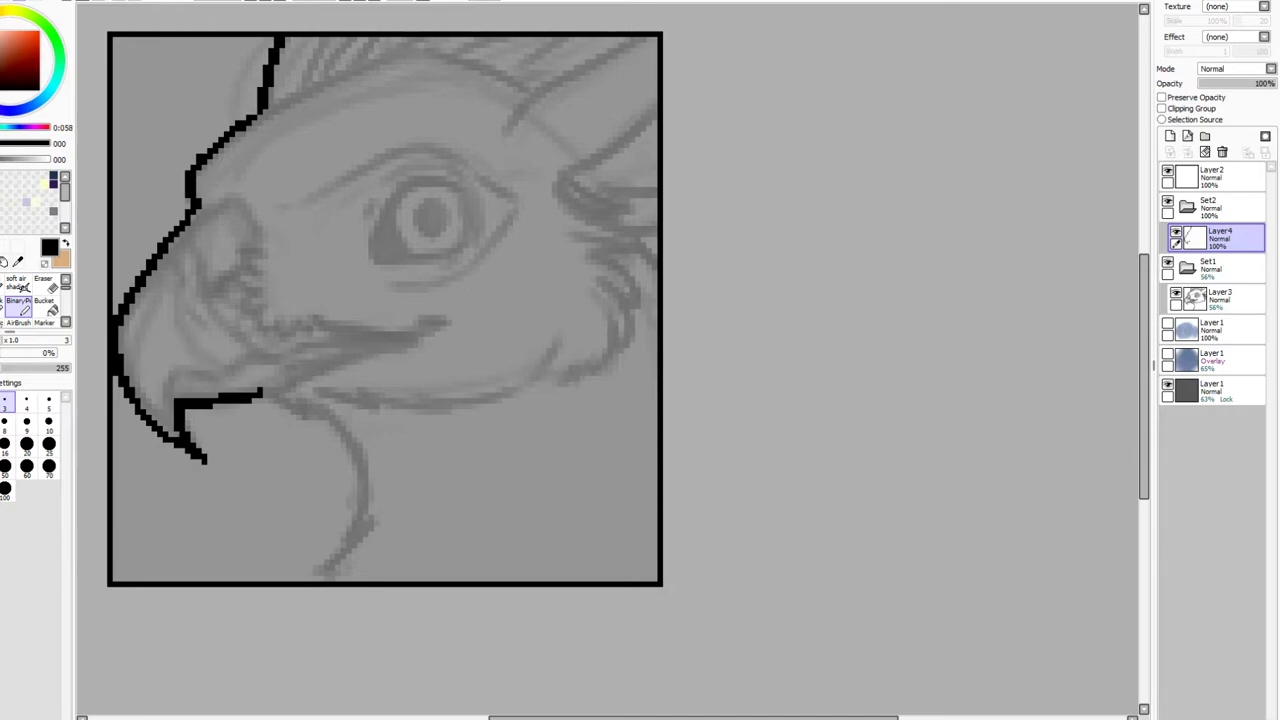
Trace the chin and curved throat line down to the frame, and mark the neck feathers at the frame's side edge
mouse_move(256, 393)
left_mouse_down()
mouse_move(322, 420)
mouse_move(358, 487)
left_mouse_up()
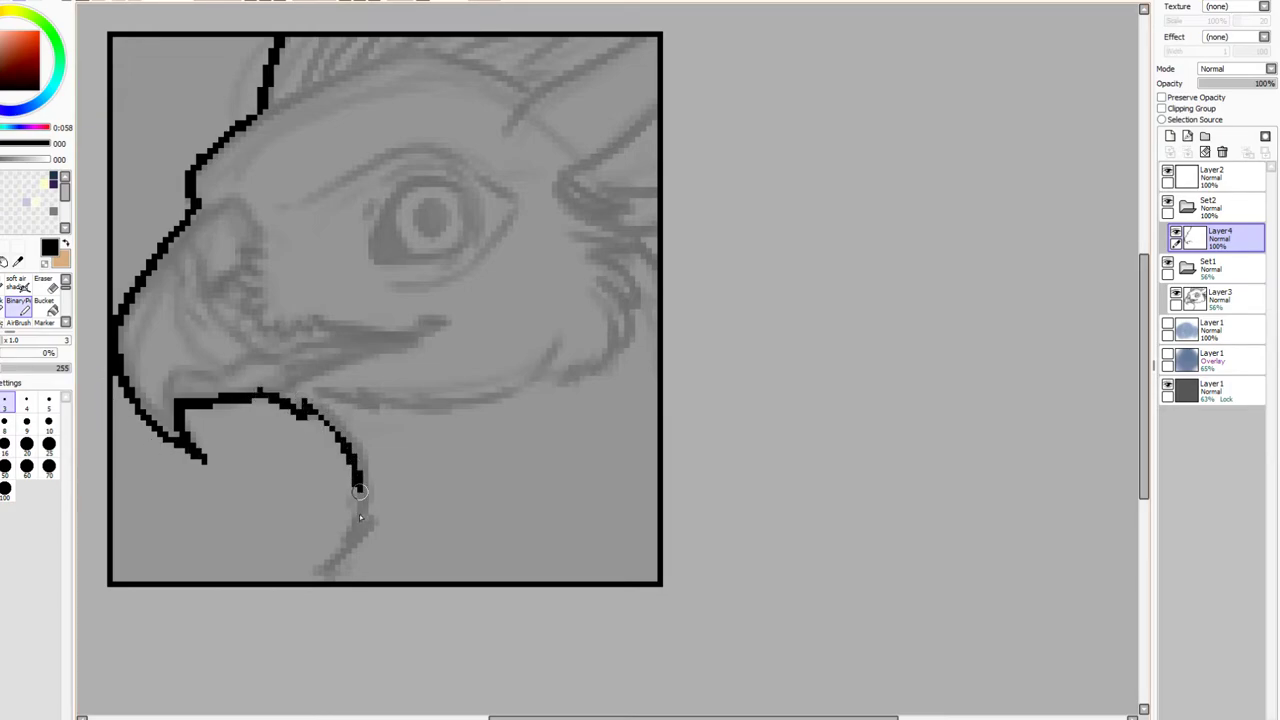
left_click_drag(334, 551, 309, 572)
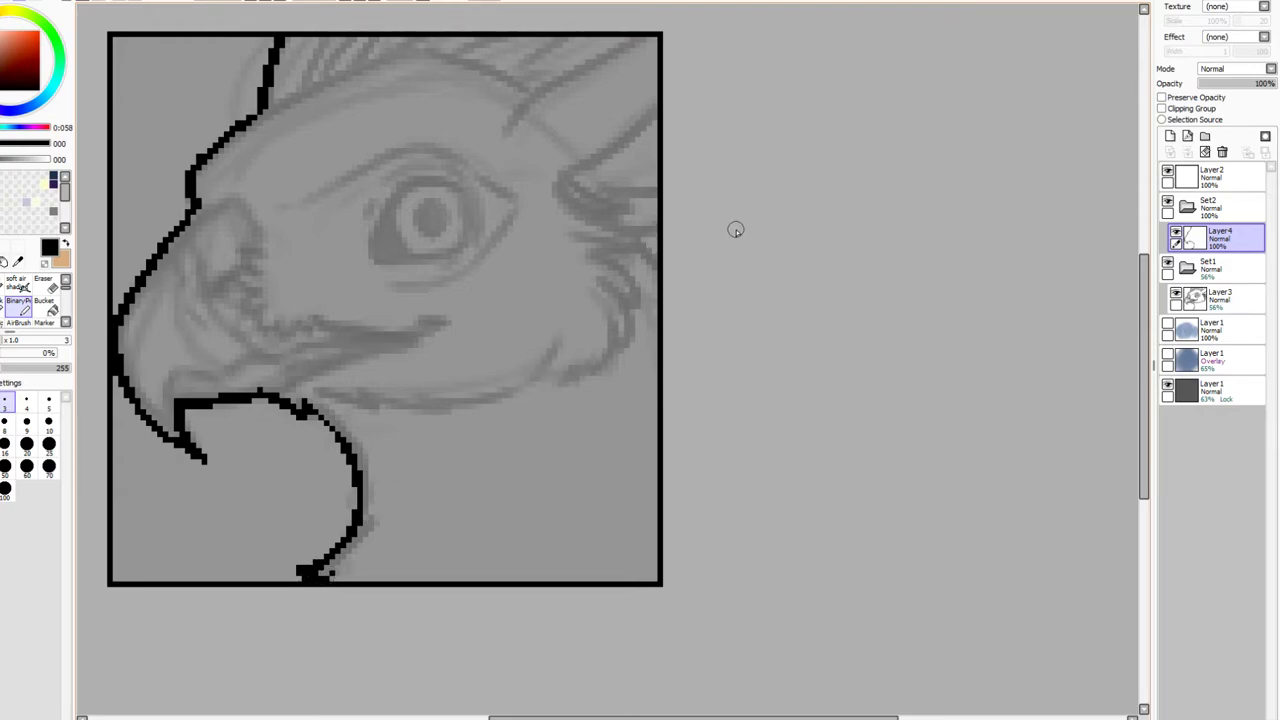
scroll(1150, 375, "up", 2)
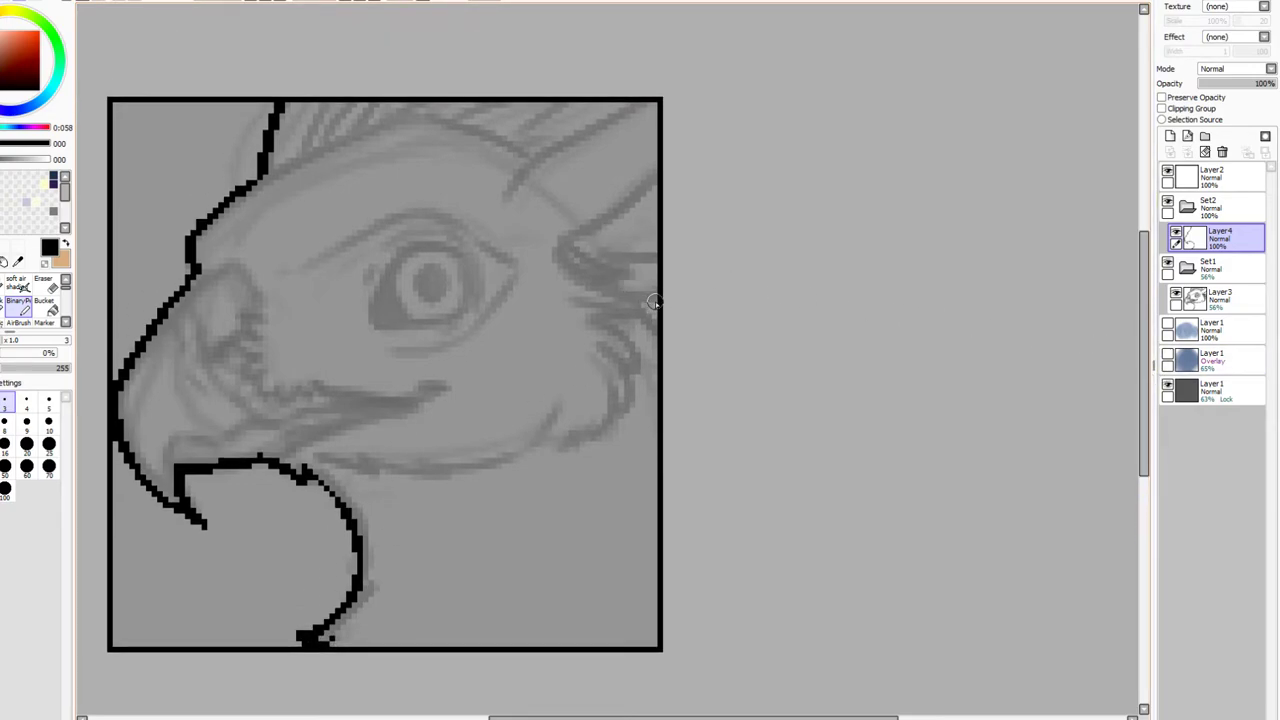
left_click_drag(655, 302, 652, 322)
Add a layer above Layer4 and trace the jagged edge behind the beak and the mouth line at brush size 2
left_click(1170, 136)
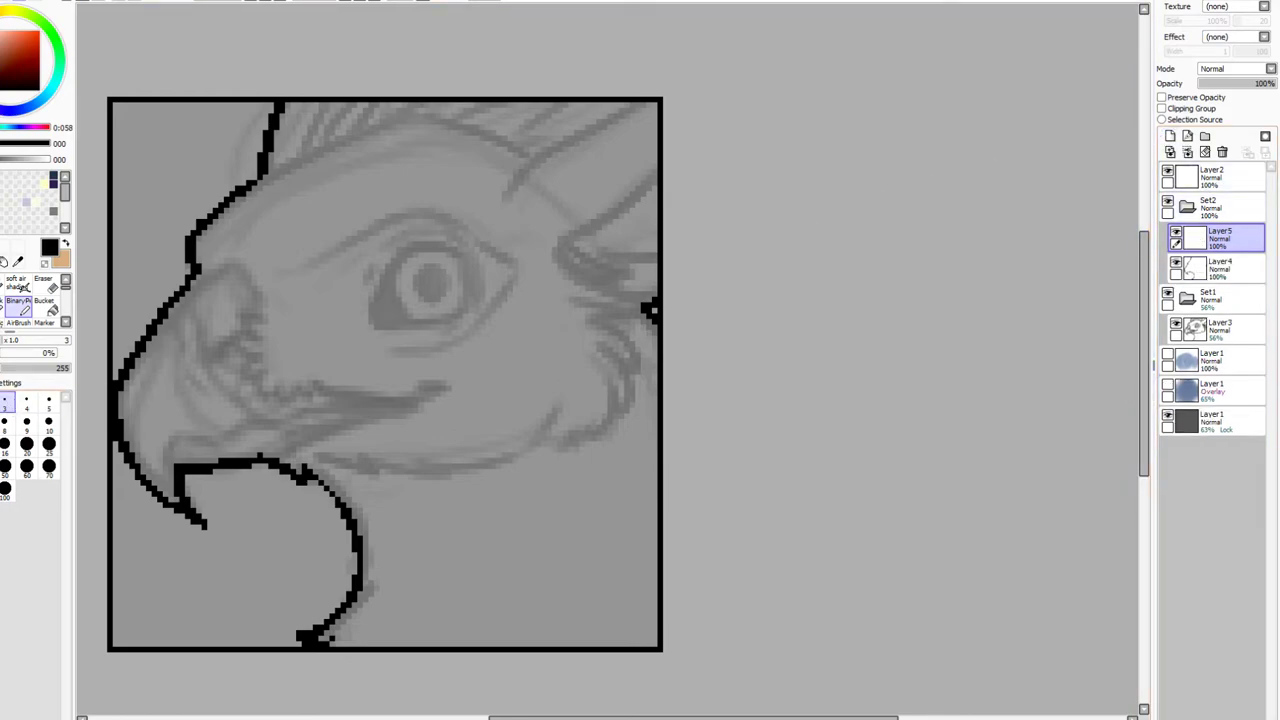
mouse_move(192, 268)
left_mouse_down()
mouse_move(253, 288)
mouse_move(257, 313)
mouse_move(233, 312)
mouse_move(258, 332)
mouse_move(236, 337)
mouse_move(260, 356)
mouse_move(244, 383)
mouse_move(308, 394)
mouse_move(291, 398)
mouse_move(260, 384)
mouse_move(381, 395)
mouse_move(446, 385)
mouse_move(417, 380)
mouse_move(446, 385)
mouse_move(255, 462)
left_mouse_up()
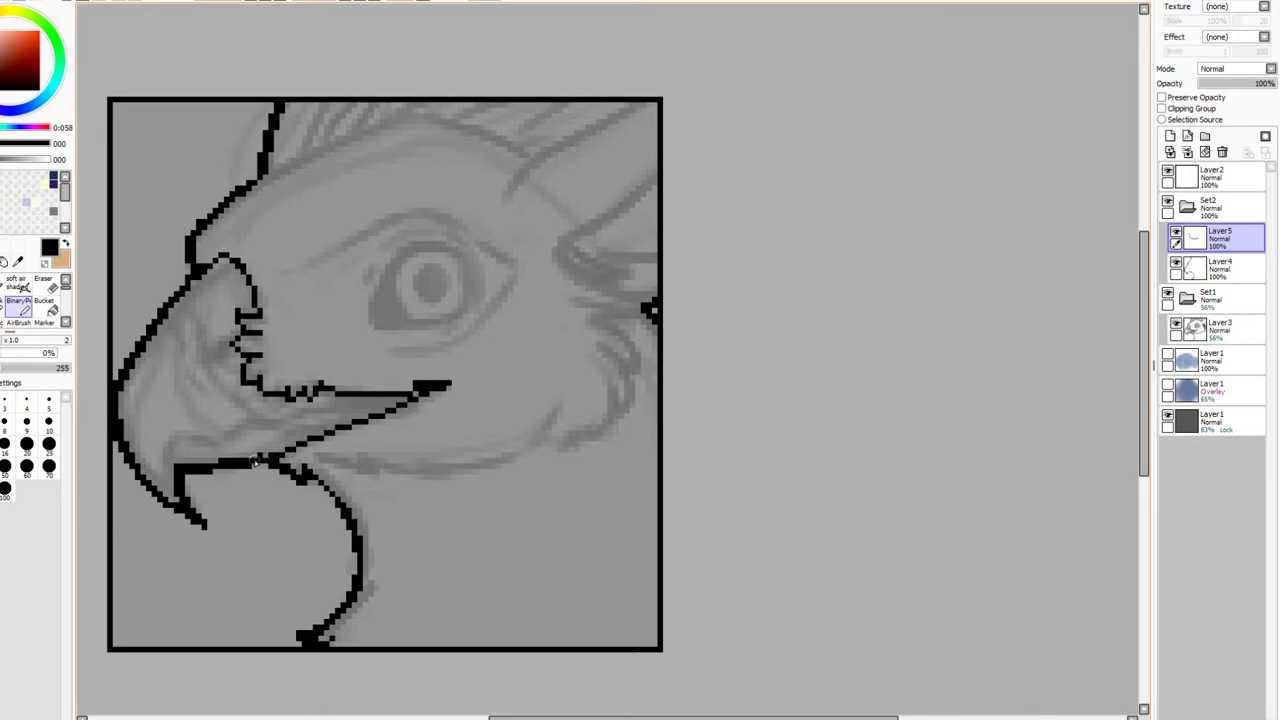
Trace the upper edge of the lower beak, fill in the nostril and draw the curved line inside the upper beak
left_click_drag(418, 395, 176, 450)
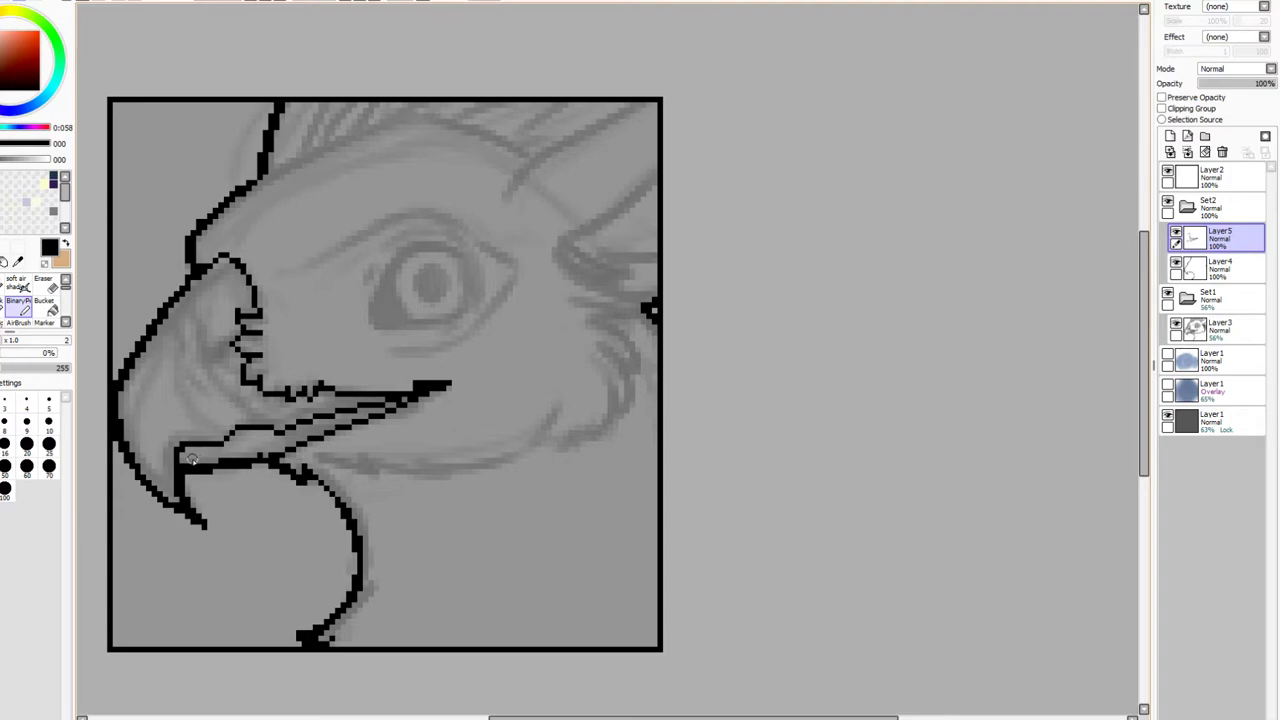
key("ctrl+z")
mouse_move(178, 477)
left_mouse_down()
mouse_move(177, 448)
mouse_move(220, 452)
left_mouse_up()
key("ctrl+z")
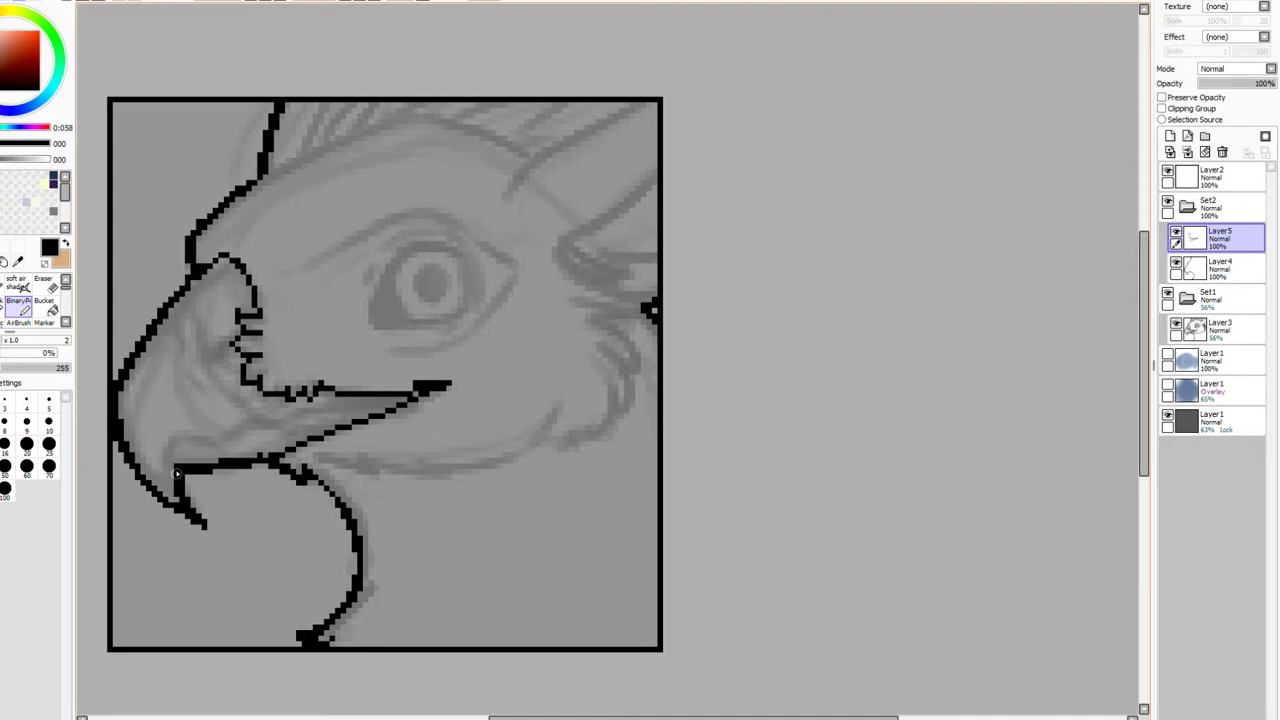
mouse_move(174, 445)
left_mouse_down()
mouse_move(222, 446)
mouse_move(229, 423)
mouse_move(423, 392)
mouse_move(226, 424)
left_mouse_up()
key("ctrl+z")
mouse_move(221, 344)
left_mouse_down()
mouse_move(211, 368)
mouse_move(232, 352)
mouse_move(212, 362)
mouse_move(218, 342)
left_mouse_up()
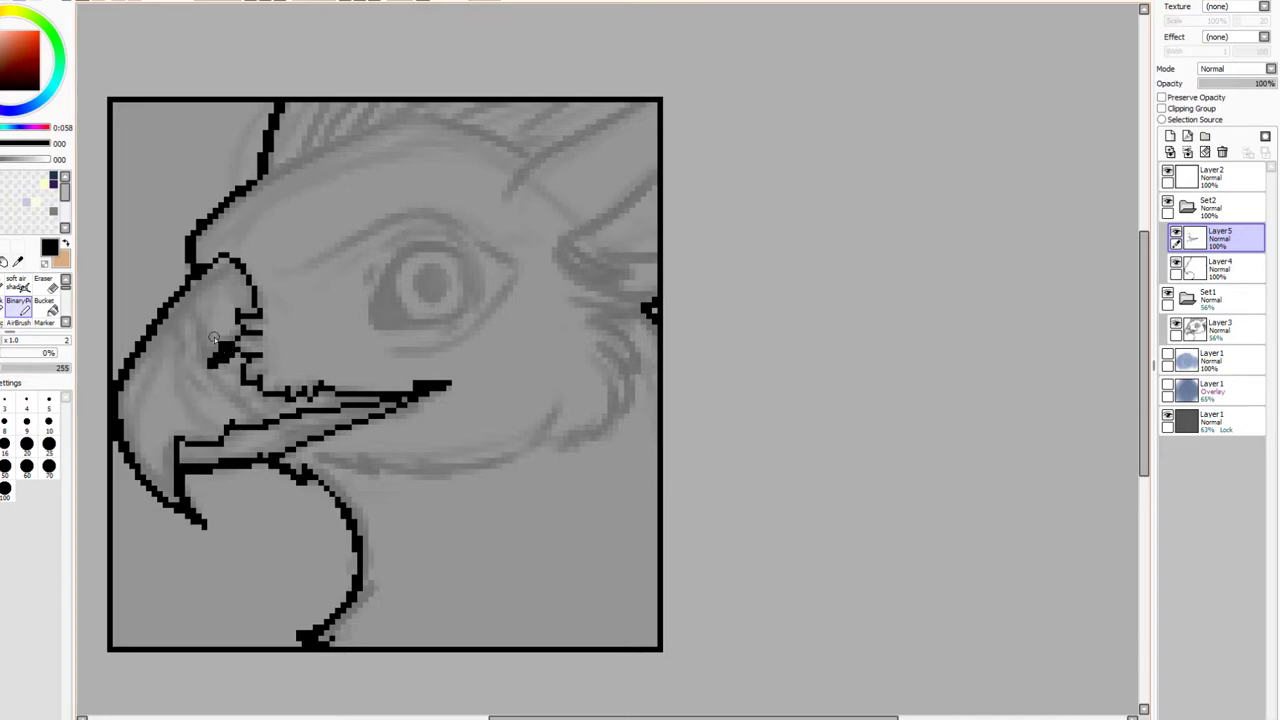
left_click_drag(183, 302, 234, 418)
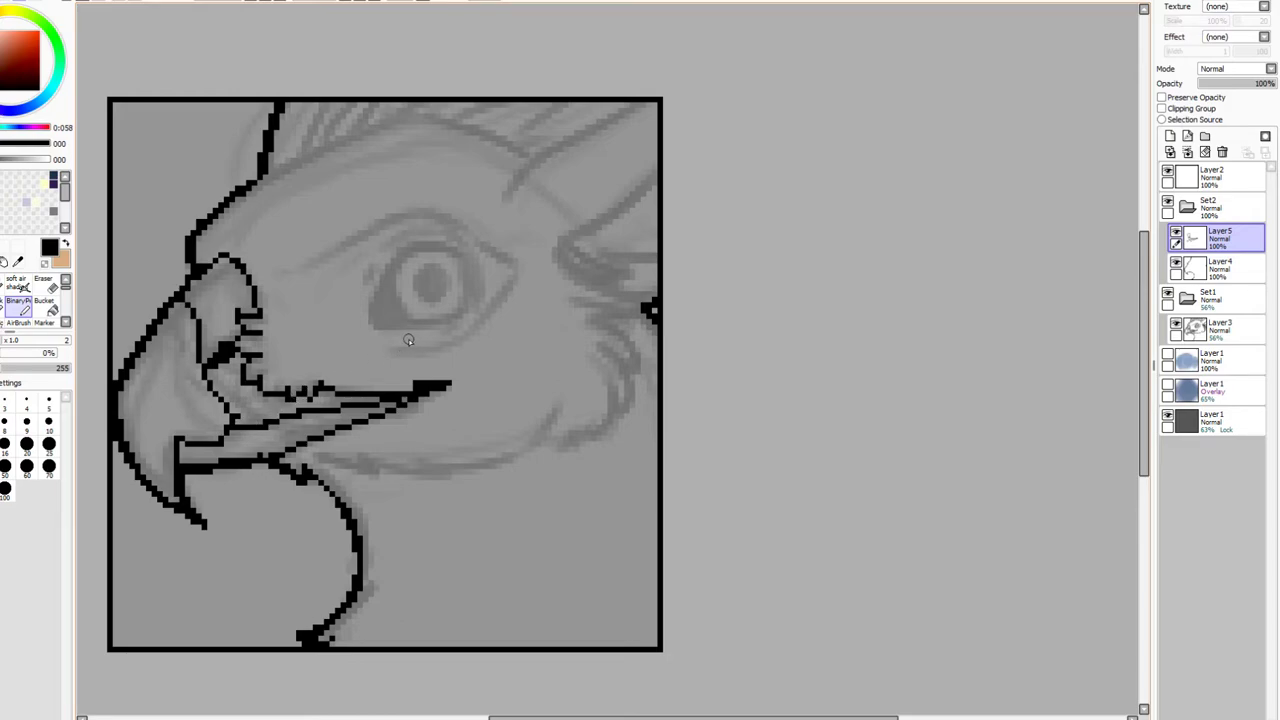
Add a layer above Layer5 and trace the crown of the head and the upper edge of the ear
left_click(1176, 237)
left_click(1176, 237)
left_click(1170, 136)
mouse_move(260, 178)
left_mouse_down()
mouse_move(345, 130)
mouse_move(424, 118)
mouse_move(525, 157)
mouse_move(507, 192)
mouse_move(526, 167)
mouse_move(656, 103)
left_mouse_up()
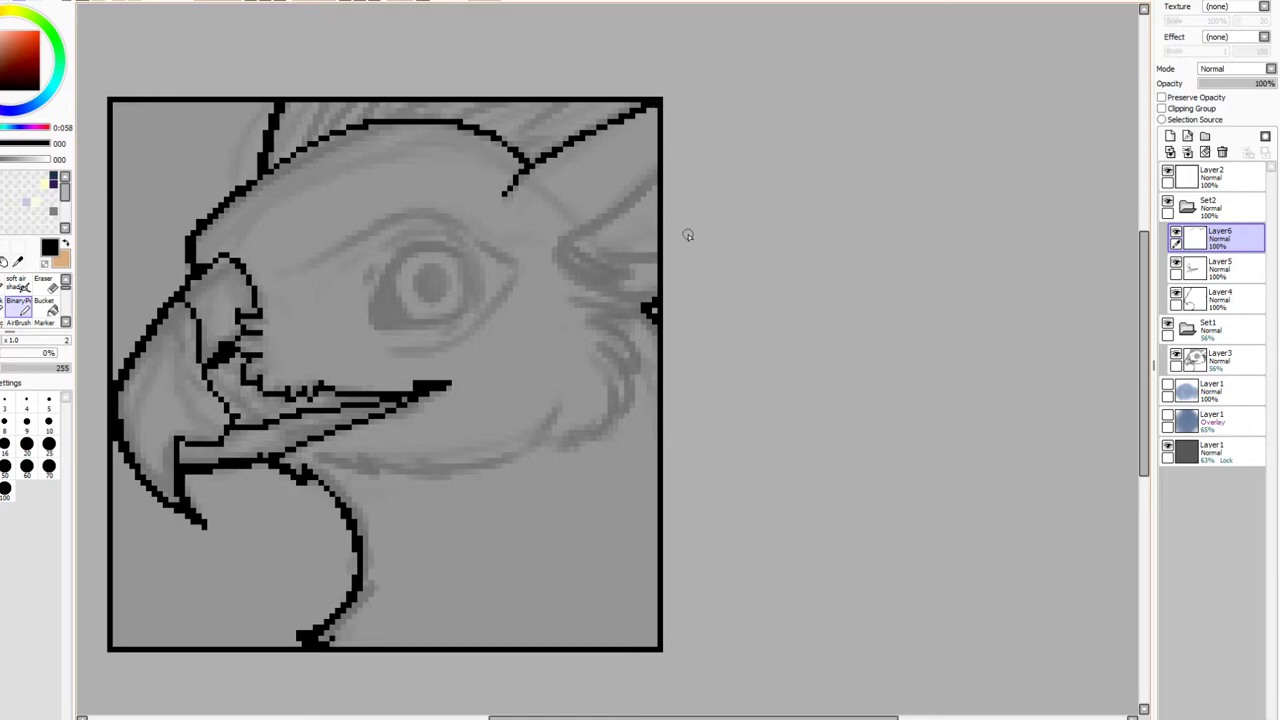
Trace the ear's lower edge with its tufts, the cheek feathers and the jaw line
mouse_move(602, 280)
left_mouse_down()
mouse_move(620, 287)
mouse_move(600, 265)
mouse_move(647, 275)
mouse_move(614, 260)
mouse_move(656, 259)
left_mouse_up()
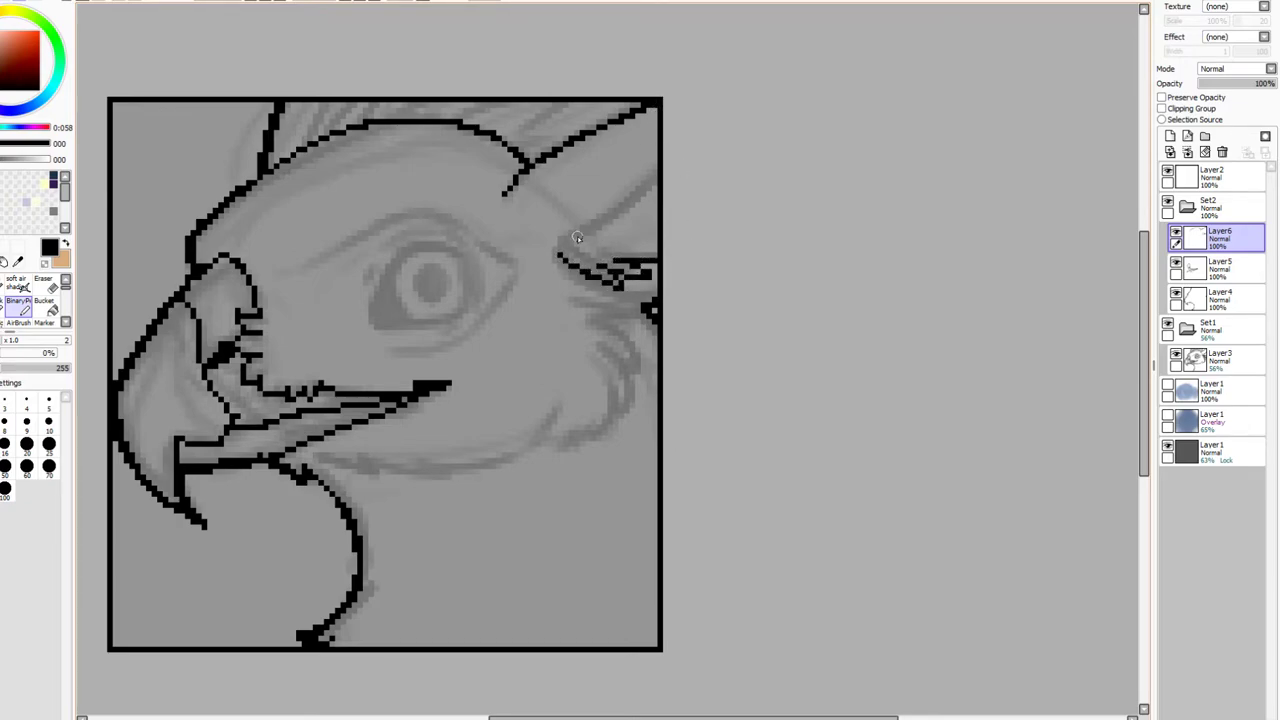
left_click_drag(605, 212, 682, 147)
left_click_drag(602, 303, 616, 304)
left_click_drag(600, 304, 590, 303)
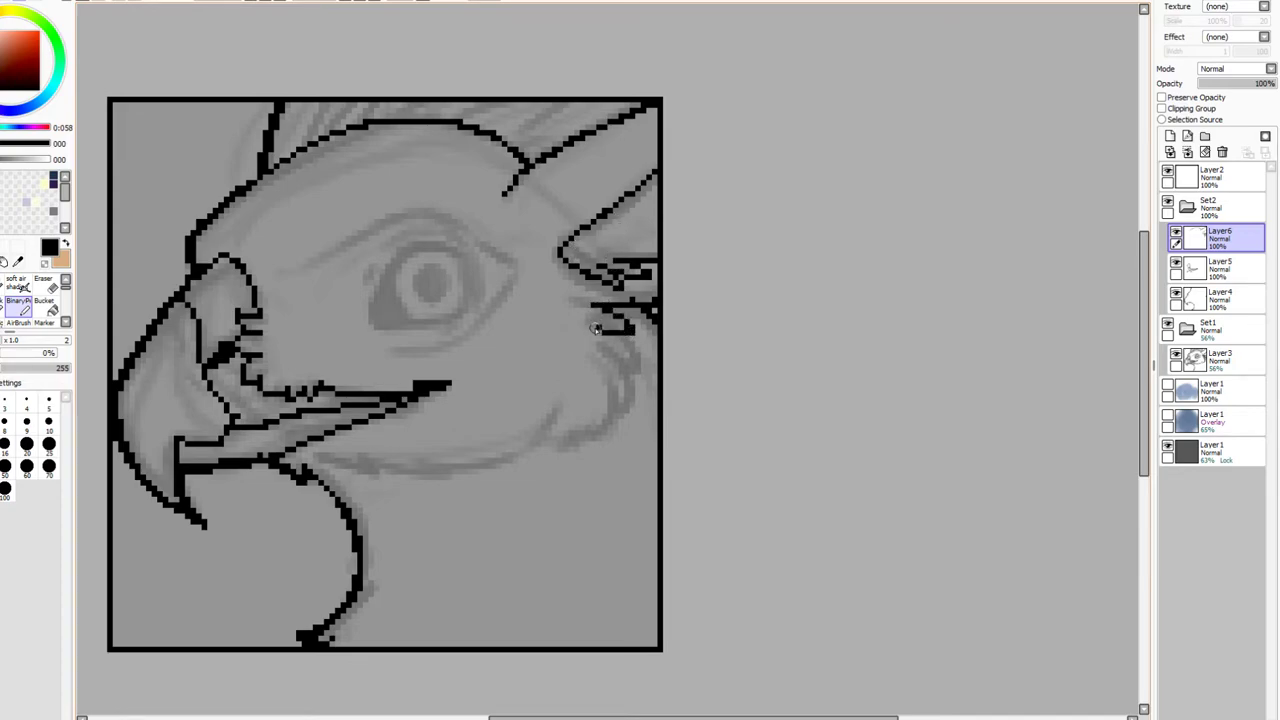
mouse_move(637, 390)
left_mouse_down()
mouse_move(610, 355)
mouse_move(623, 386)
mouse_move(603, 418)
mouse_move(598, 387)
mouse_move(576, 421)
left_mouse_up()
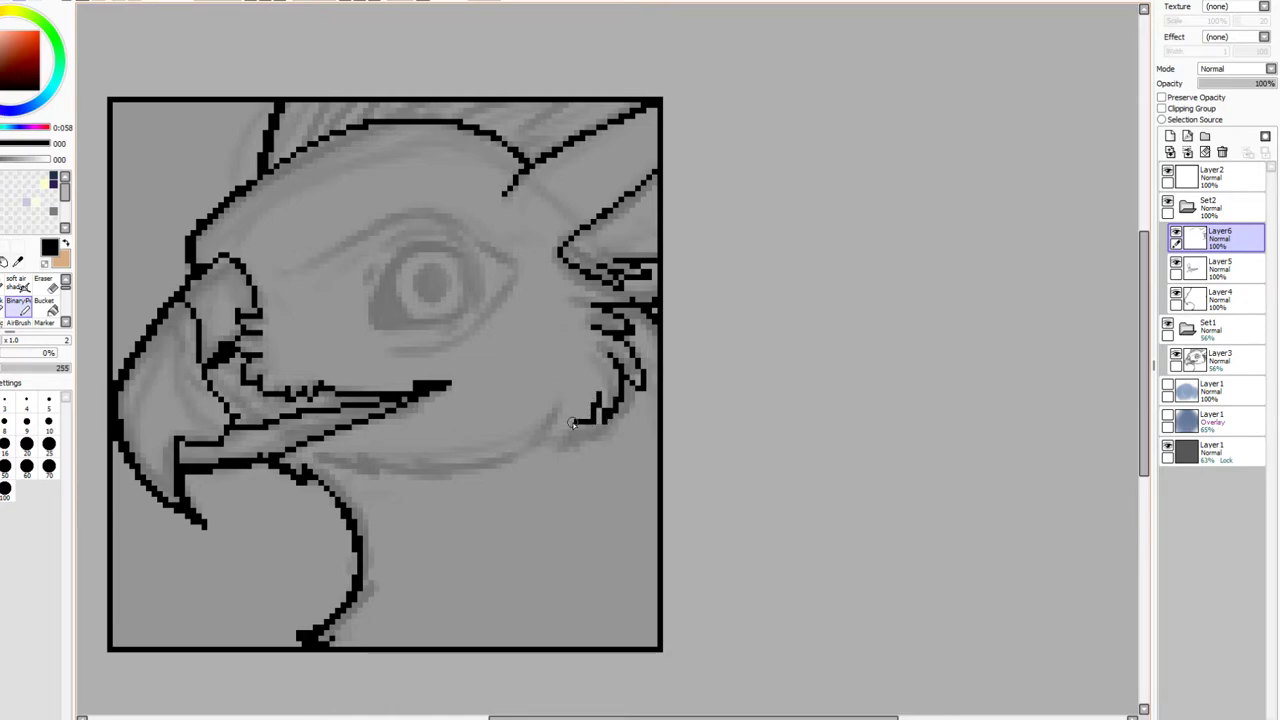
mouse_move(302, 459)
left_mouse_down()
mouse_move(461, 471)
mouse_move(518, 455)
mouse_move(560, 395)
left_mouse_up()
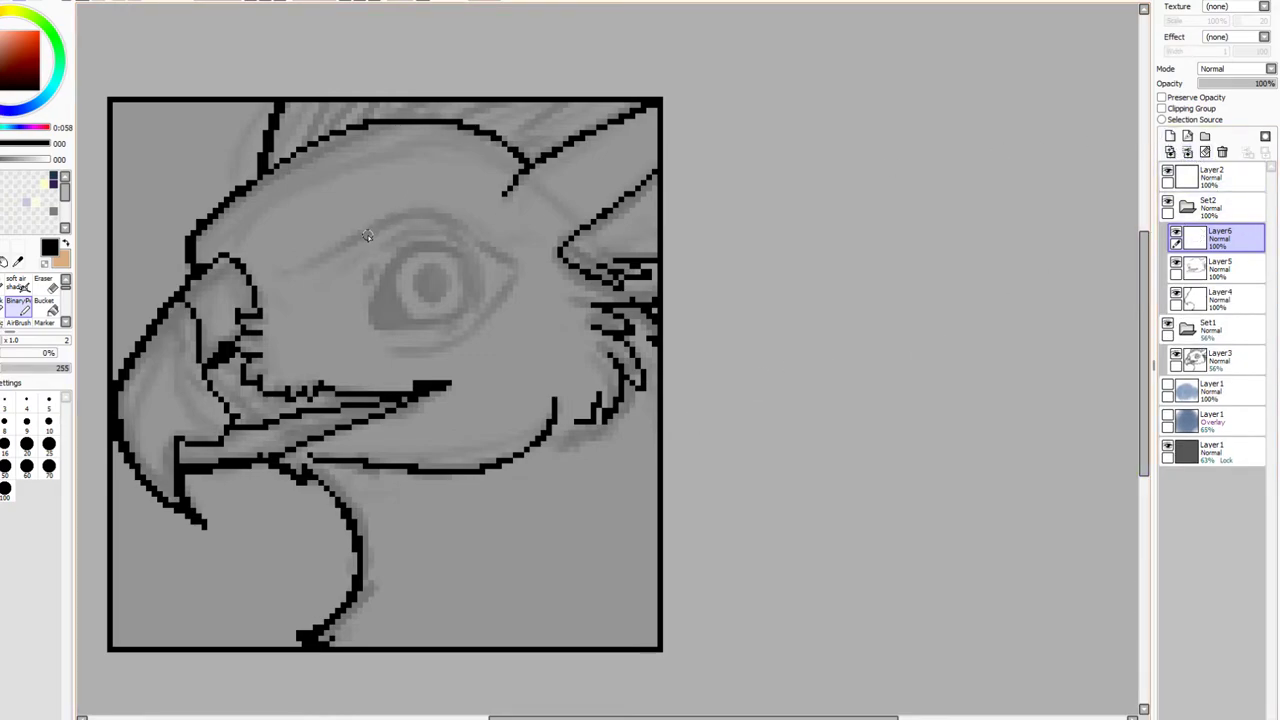
Trace the brow and the outer eyelid contour around the eye, undoing the extra inner lid stroke
mouse_move(350, 236)
left_mouse_down()
mouse_move(420, 214)
mouse_move(488, 240)
mouse_move(520, 272)
mouse_move(481, 319)
mouse_move(395, 355)
left_mouse_up()
mouse_move(476, 250)
left_mouse_down()
mouse_move(406, 232)
mouse_move(390, 248)
left_mouse_up()
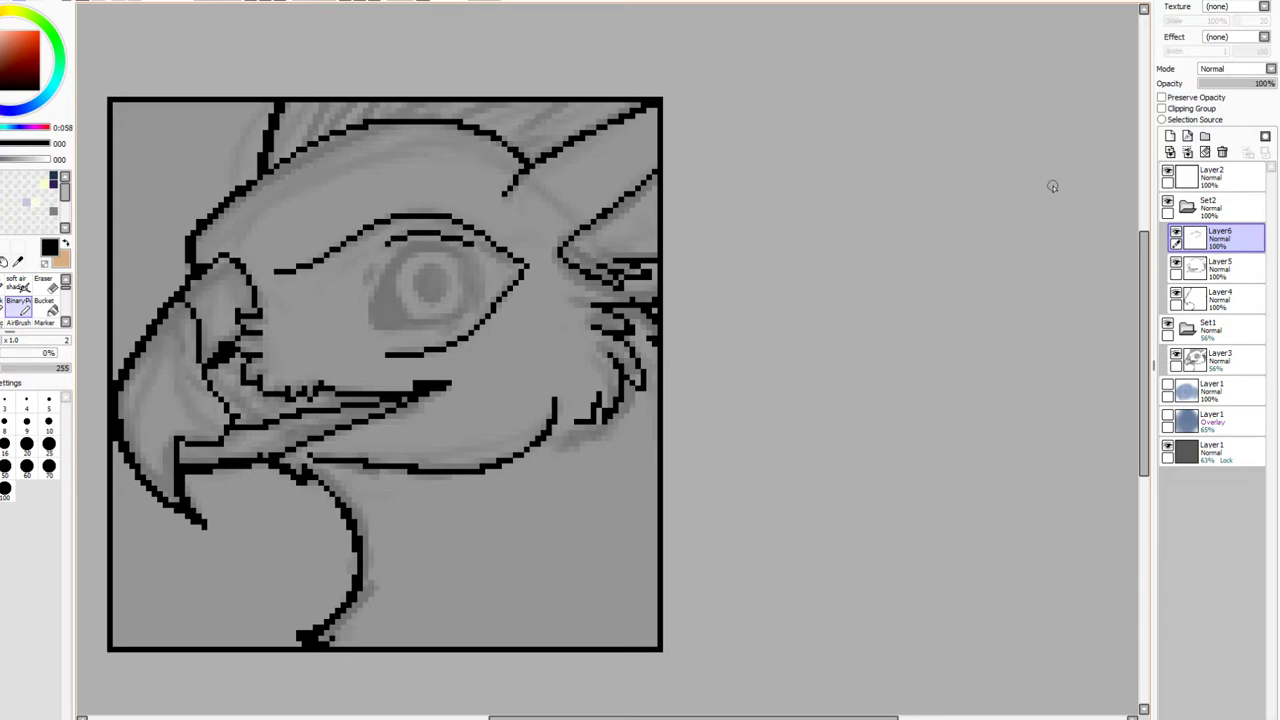
key("ctrl+z")
Add a layer above Layer5 and draw the eye's inner corner, the round iris outline and the pupil
left_click(1218, 268)
left_click(1169, 137)
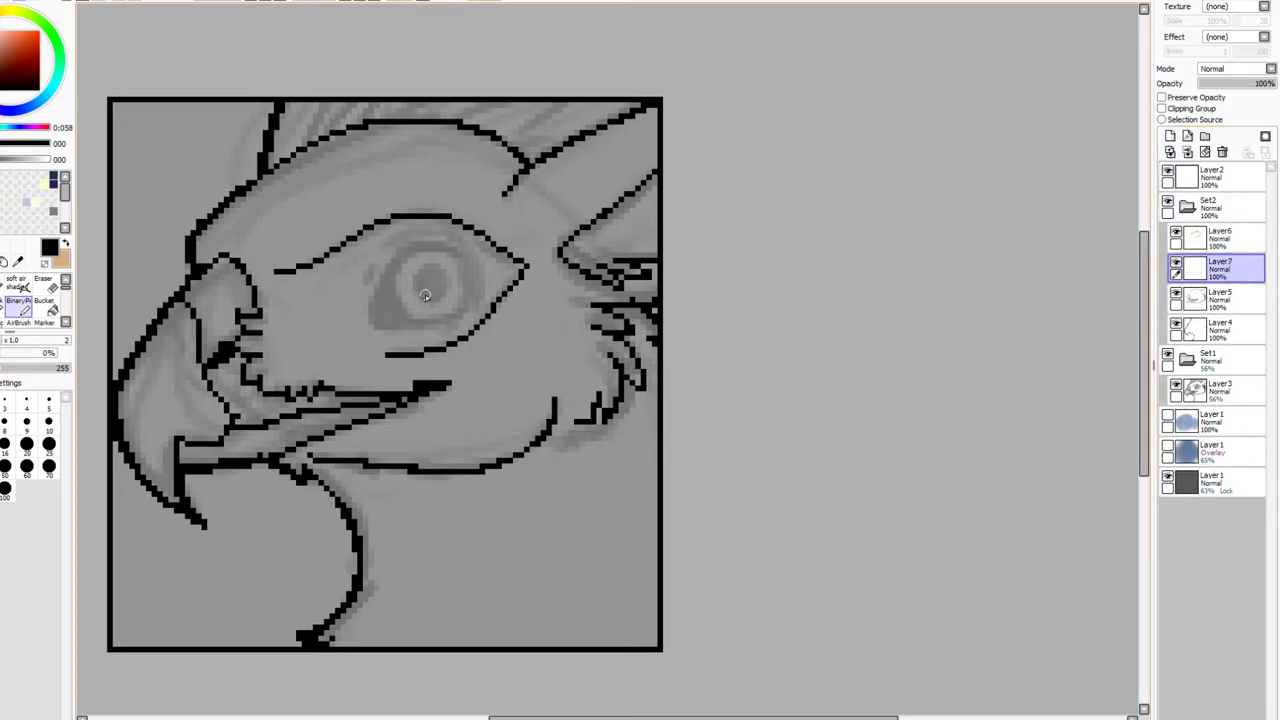
mouse_move(371, 326)
left_mouse_down()
mouse_move(400, 259)
mouse_move(448, 248)
mouse_move(472, 263)
mouse_move(476, 296)
mouse_move(452, 322)
mouse_move(382, 332)
mouse_move(372, 316)
left_mouse_up()
mouse_move(415, 255)
left_mouse_down()
mouse_move(391, 290)
mouse_move(408, 322)
mouse_move(459, 318)
left_mouse_up()
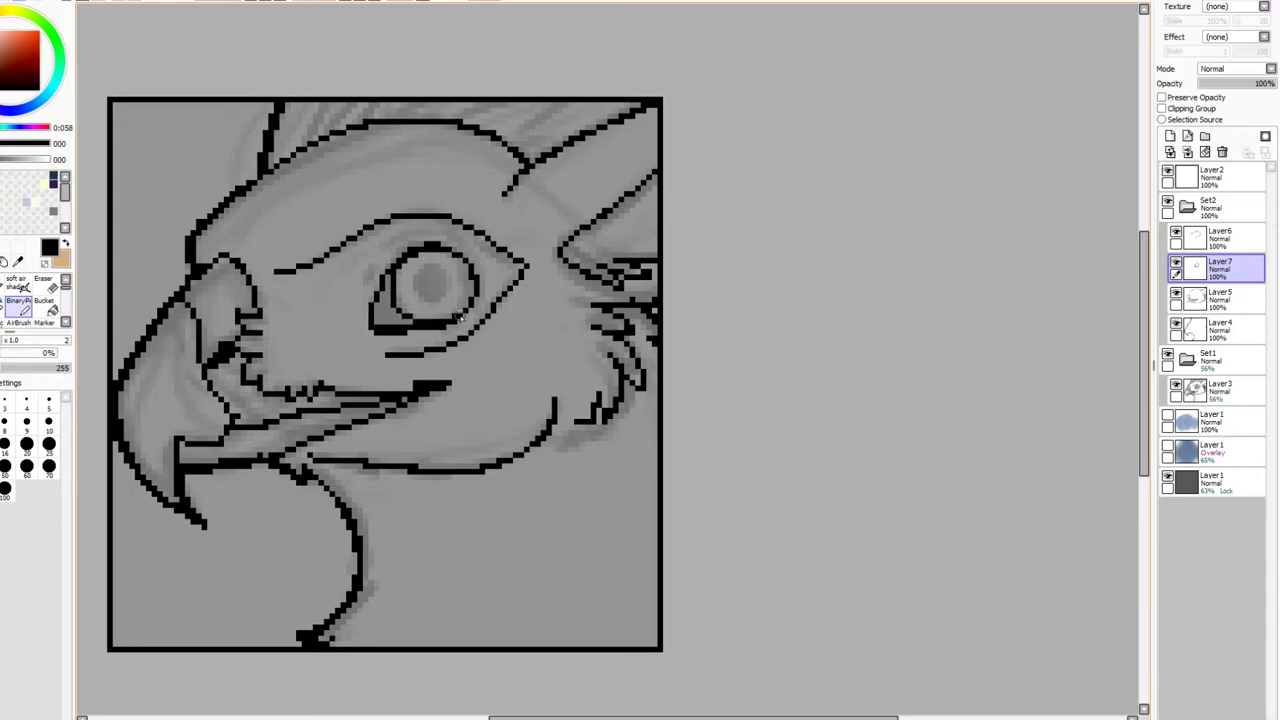
mouse_move(433, 262)
left_mouse_down()
mouse_move(414, 290)
mouse_move(436, 302)
mouse_move(448, 268)
mouse_move(424, 260)
mouse_move(421, 271)
left_mouse_up()
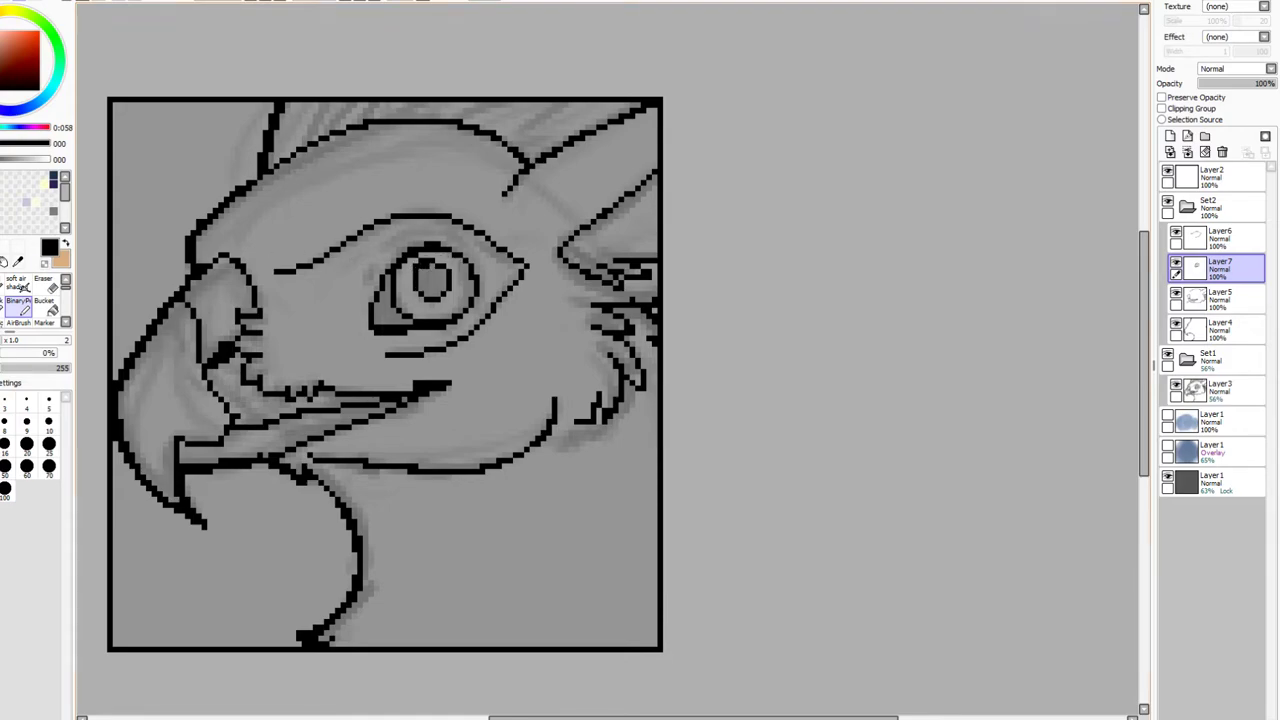
Reshape the pupil ring inside the iris on Layer7, widening it slightly and rounding its outline
key("ctrl+t")
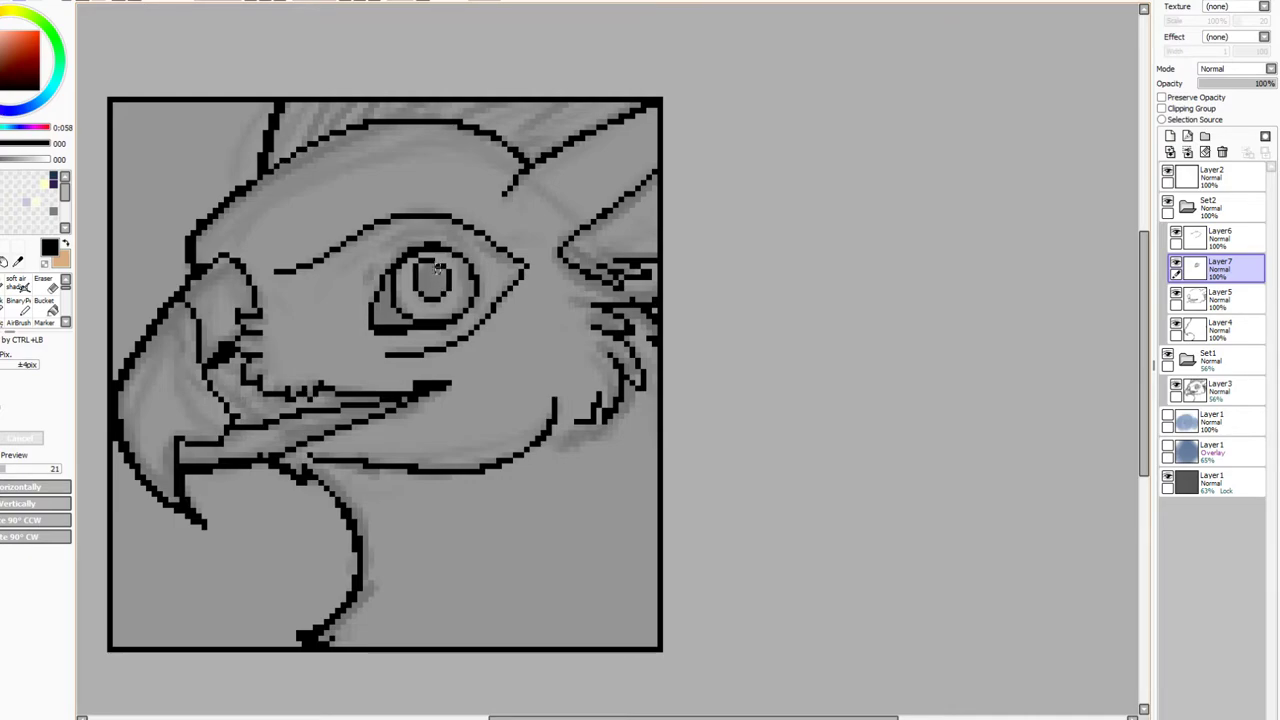
left_click(431, 283)
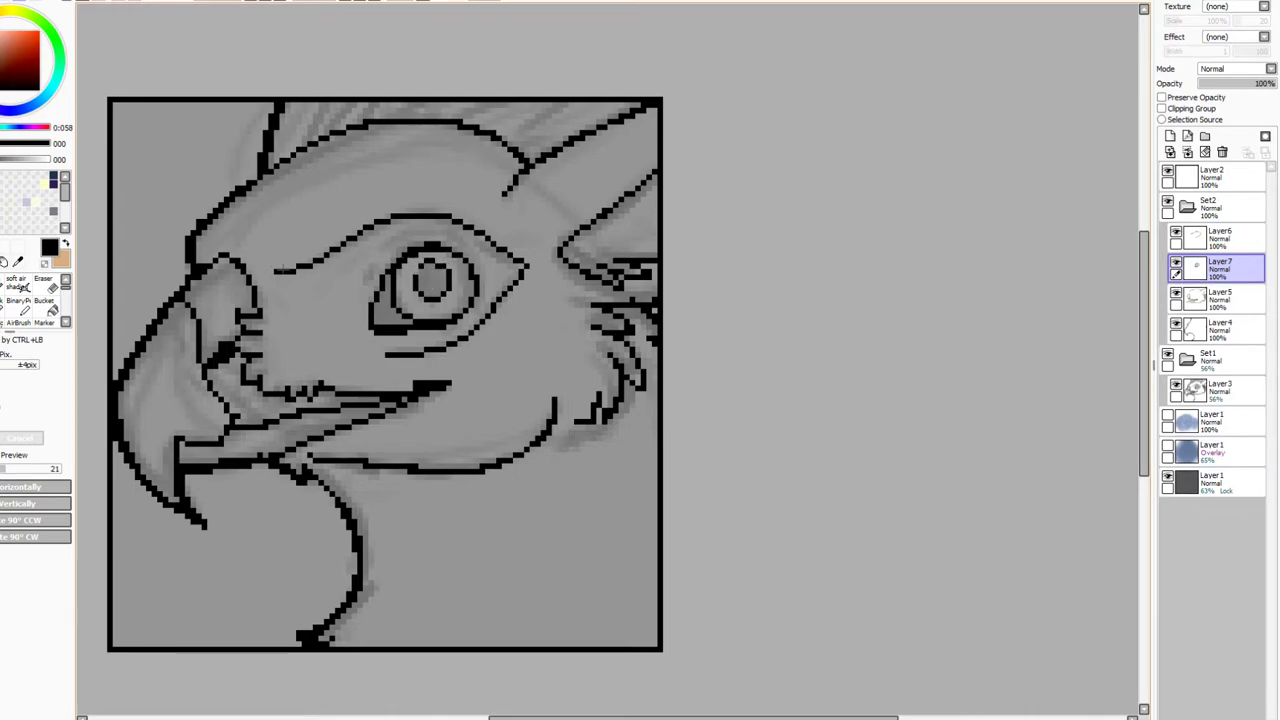
left_click(18, 302)
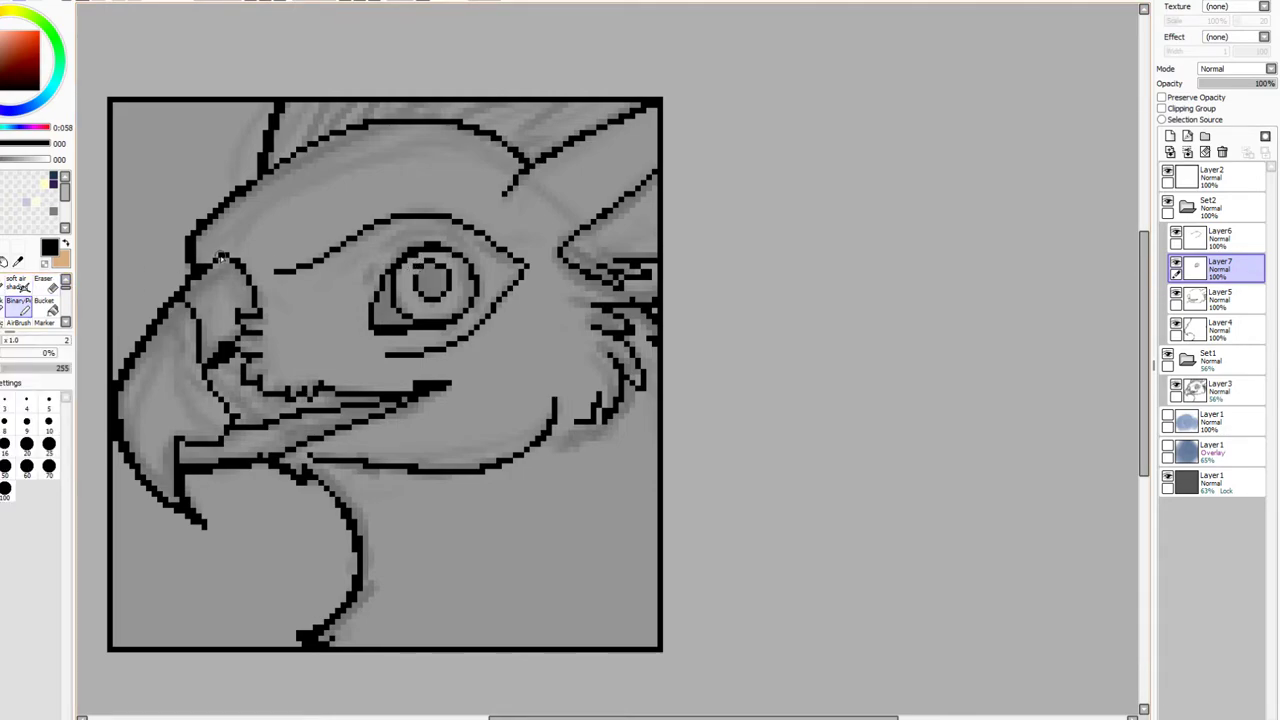
left_click(2, 246)
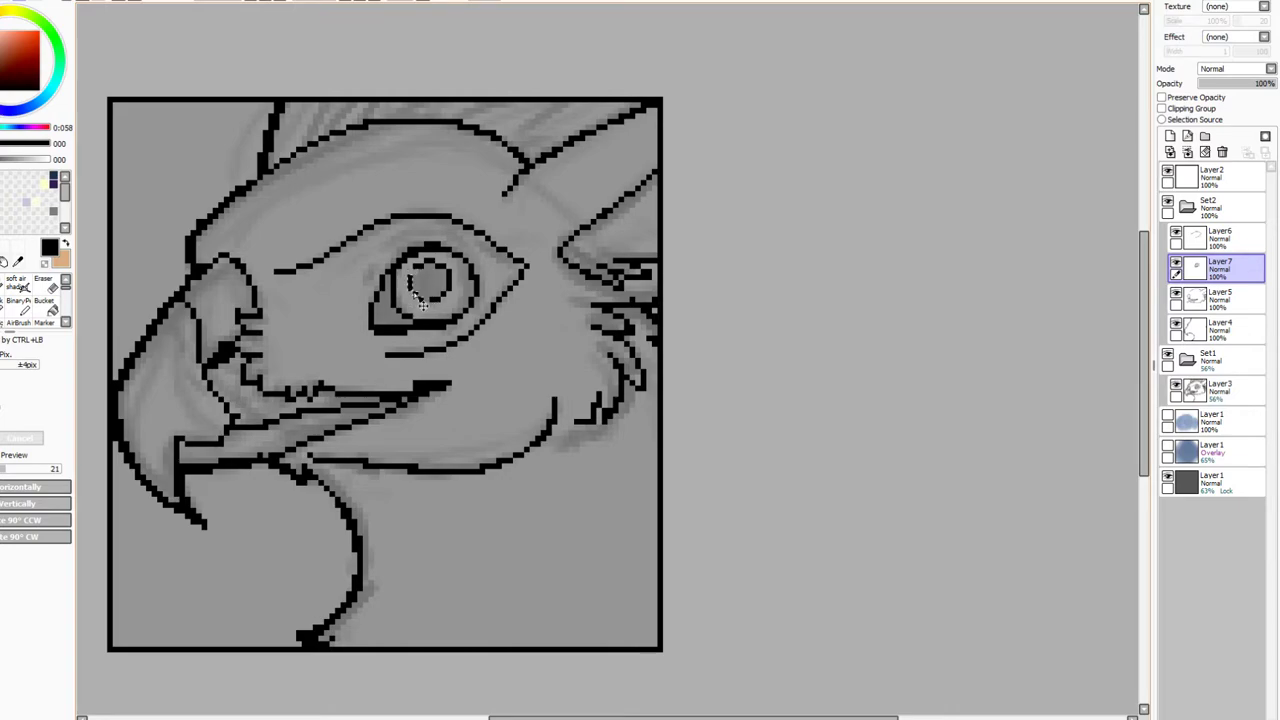
left_click(18, 300)
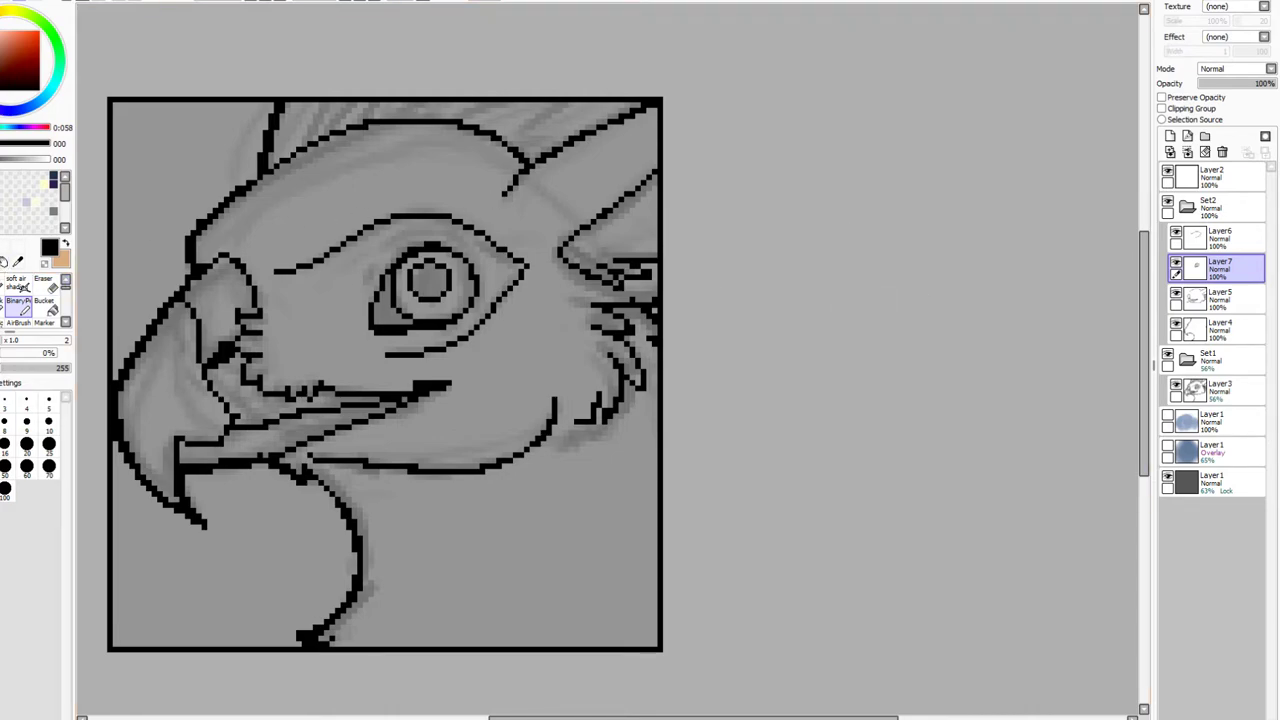
Thin the thick lines beneath the eye's inner corner and iris by selecting and adjusting small pixel areas
key("ctrl+t")
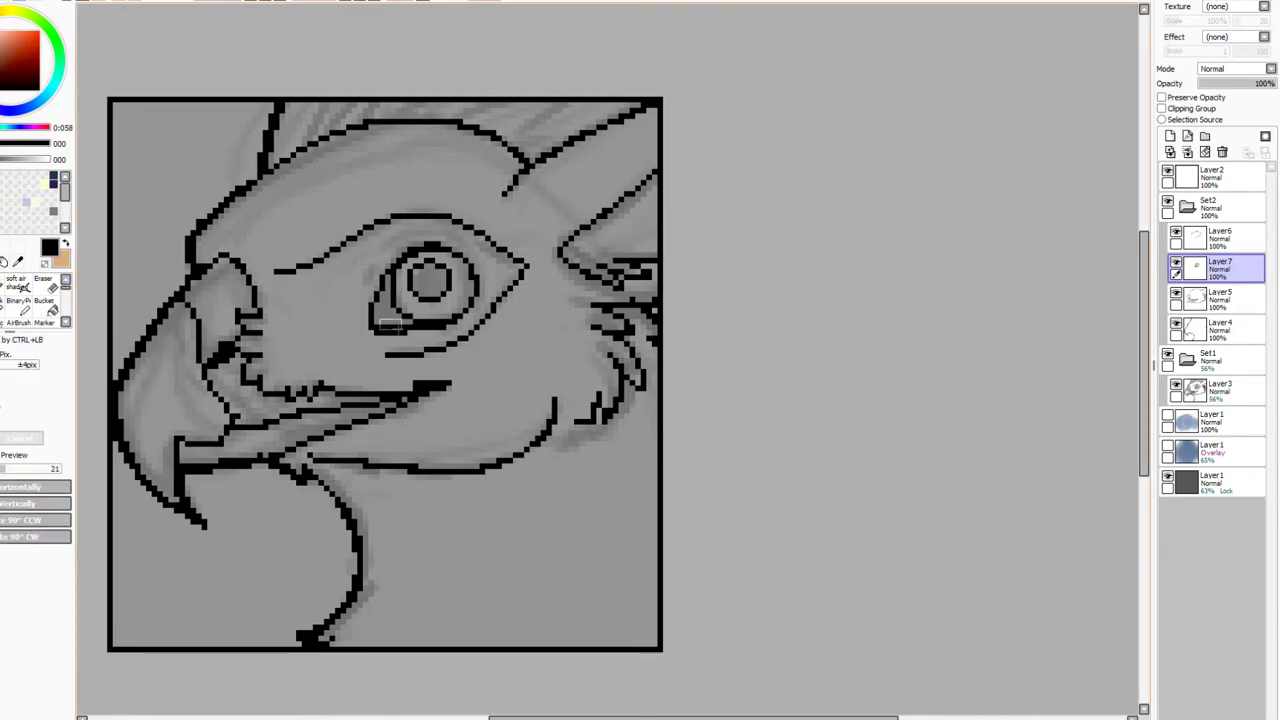
left_click_drag(394, 326, 380, 330)
left_click_drag(424, 313, 442, 322)
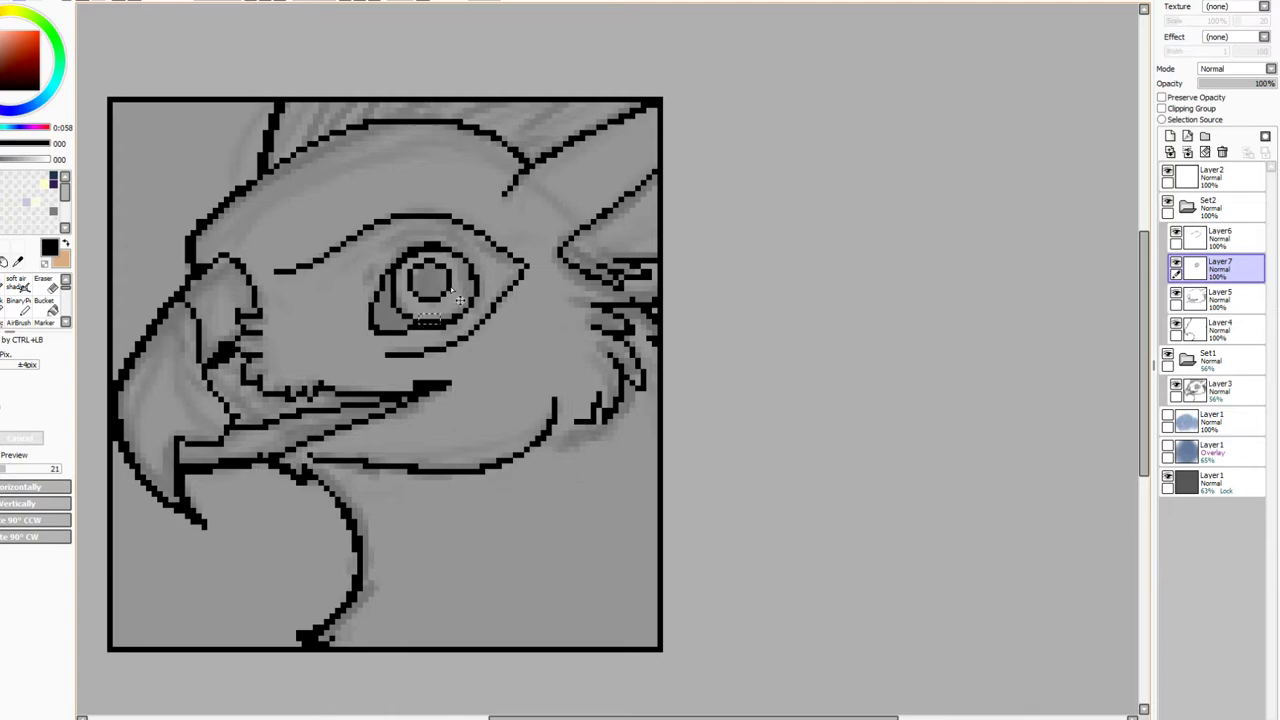
key("ctrl+d")
key("ctrl+z")
mouse_move(417, 314)
left_mouse_down()
mouse_move(446, 324)
mouse_move(428, 331)
left_mouse_up()
key("ctrl+d")
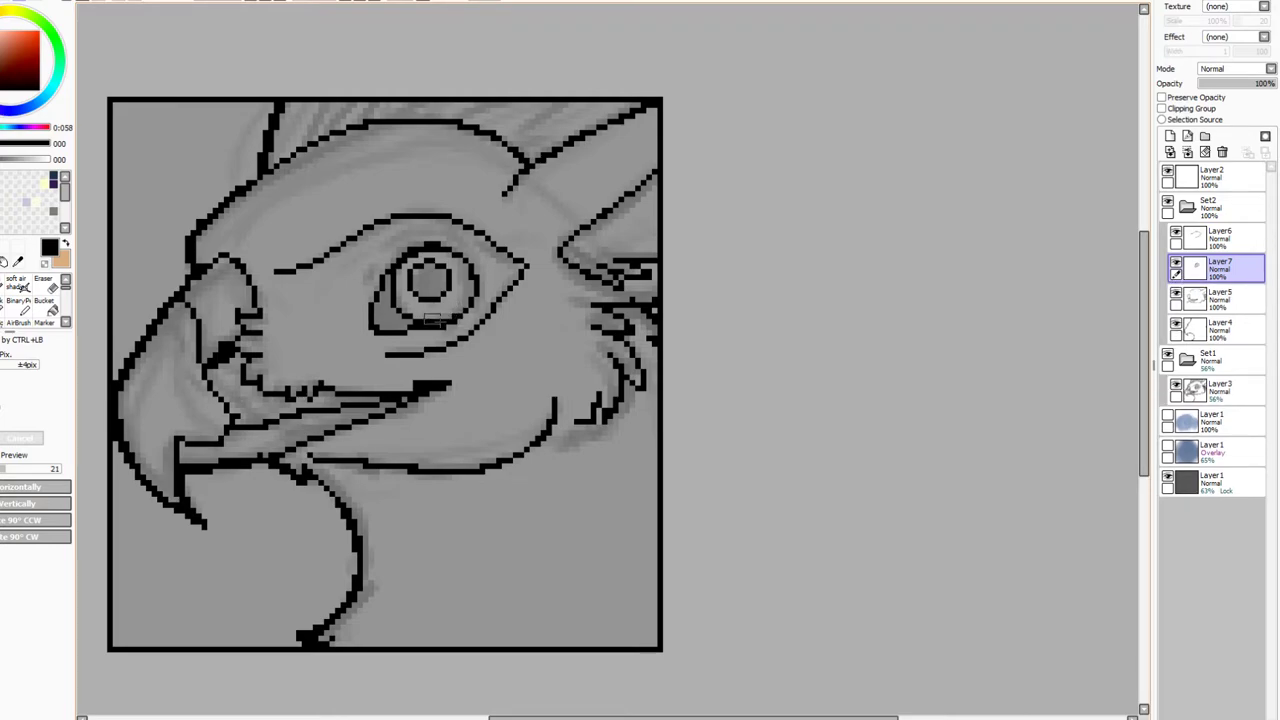
left_click_drag(425, 313, 447, 327)
key("ctrl+d")
On Layer6, draw thin inner eyelid creases above, in front of and below the eye with the binary pen, undoing the first attempt
left_click(1190, 238)
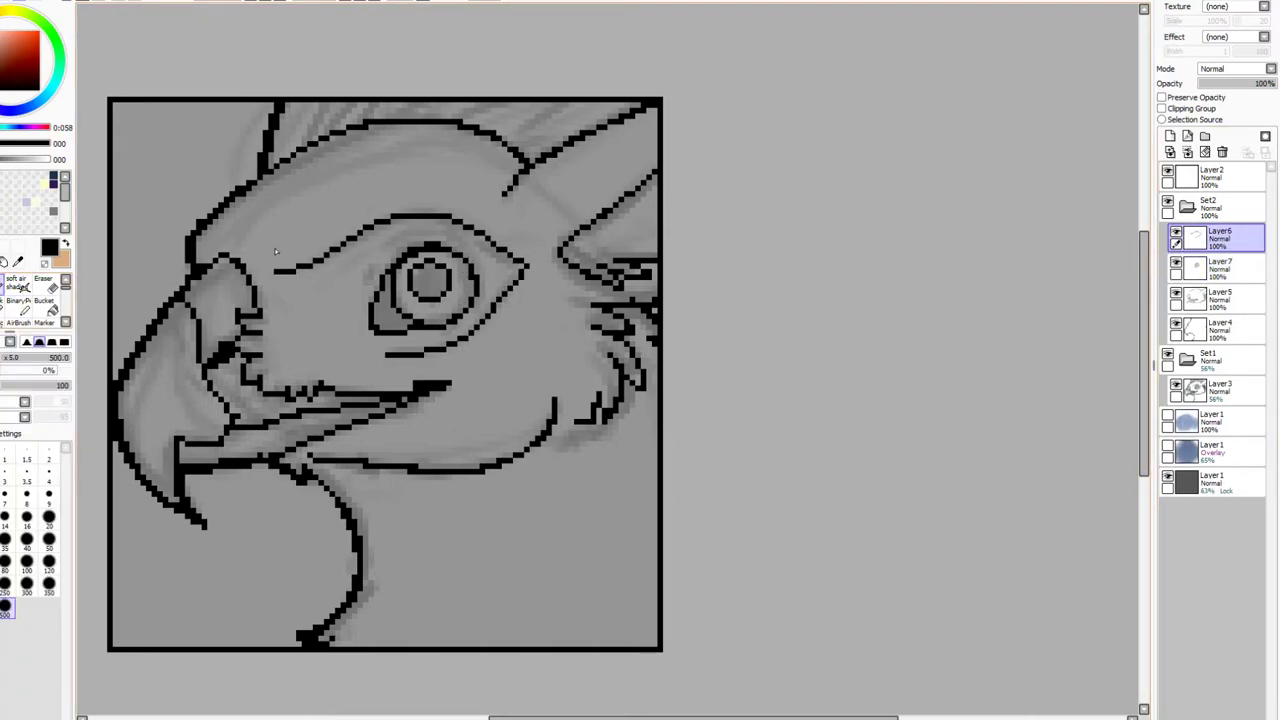
left_click(18, 302)
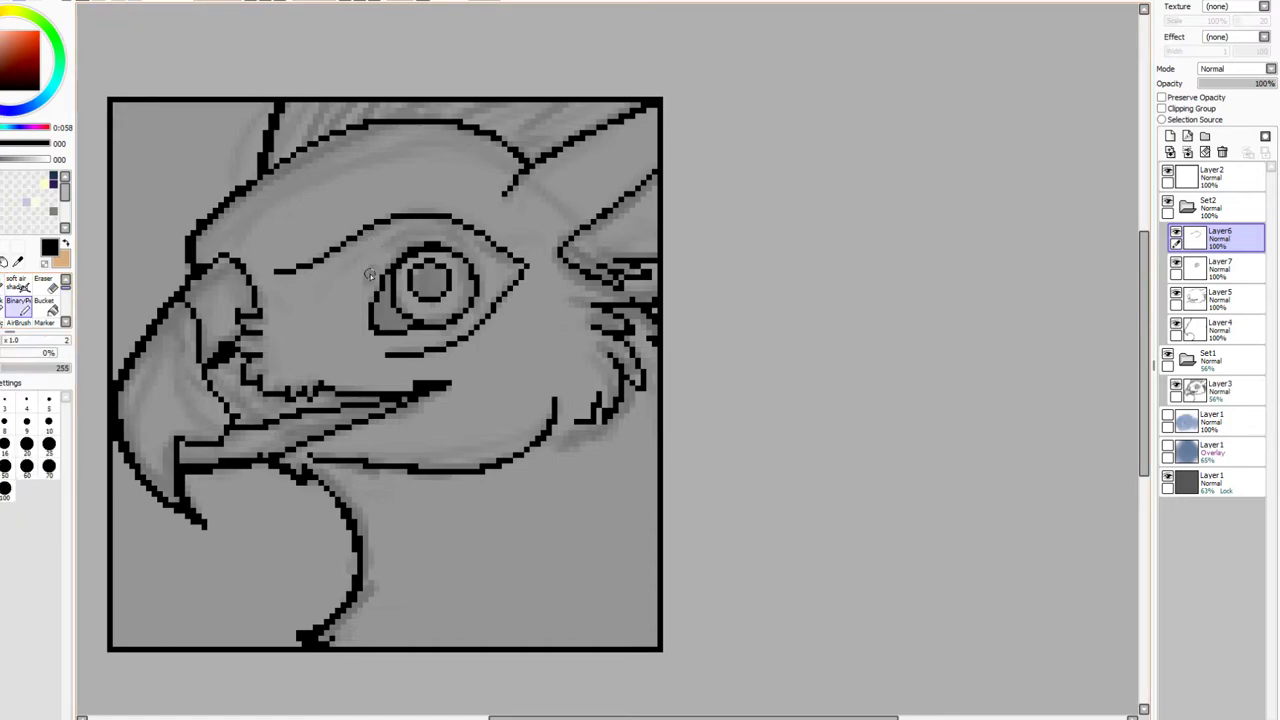
mouse_move(382, 252)
left_mouse_down()
mouse_move(415, 228)
mouse_move(458, 230)
left_mouse_up()
left_click_drag(458, 230, 472, 248)
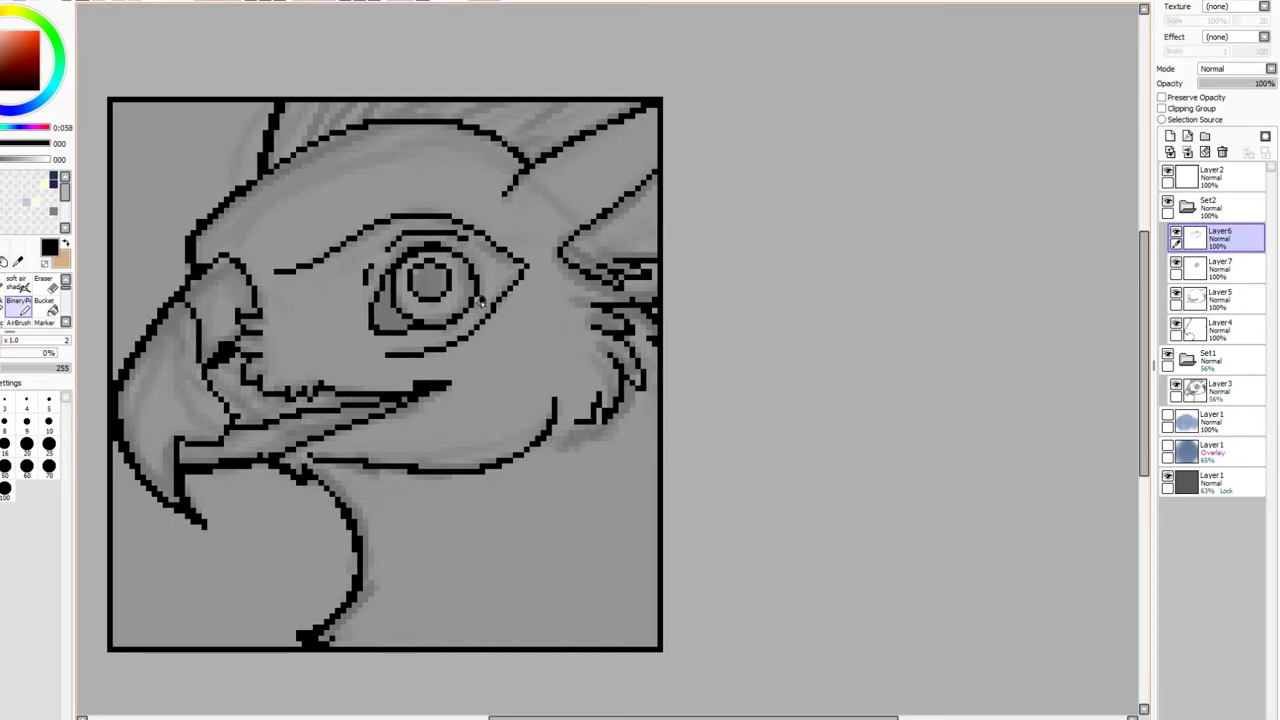
key("ctrl+z")
key("ctrl+z")
key("ctrl+z")
mouse_move(391, 243)
left_mouse_down()
mouse_move(413, 228)
mouse_move(461, 242)
left_mouse_up()
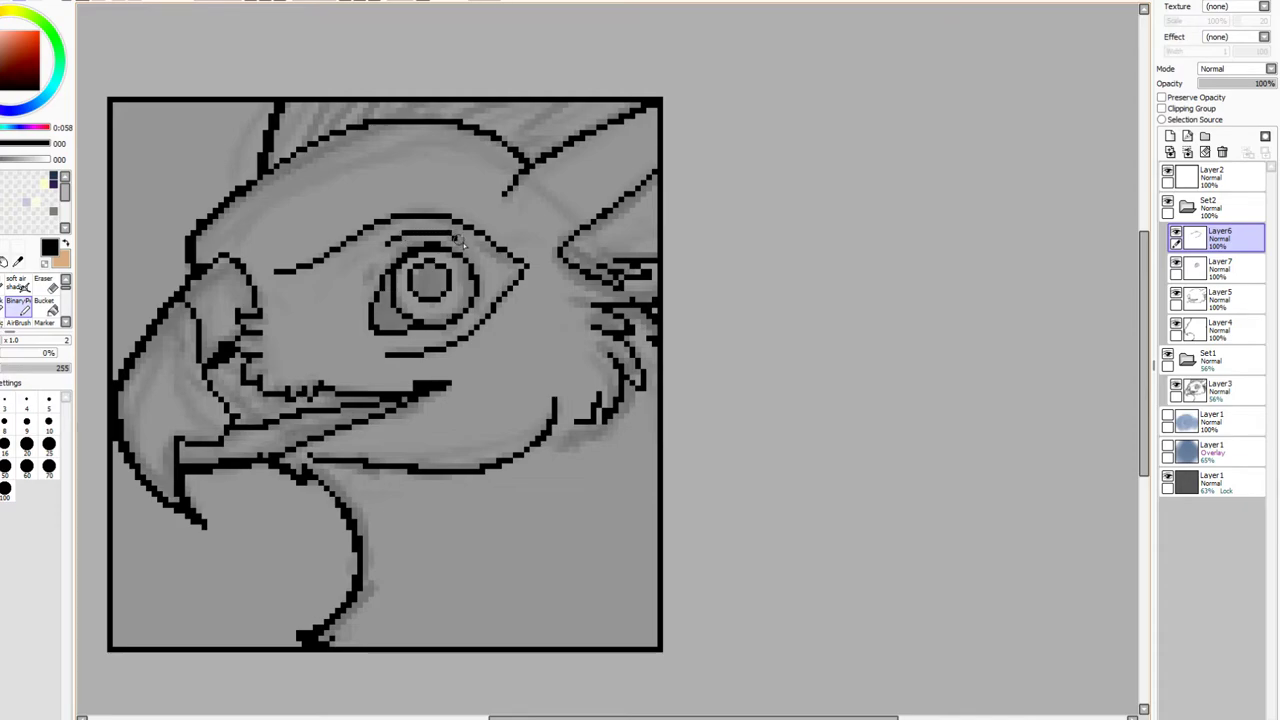
left_click_drag(378, 262, 368, 280)
mouse_move(443, 342)
left_mouse_down()
mouse_move(477, 314)
mouse_move(427, 341)
left_mouse_up()
key("ctrl+z")
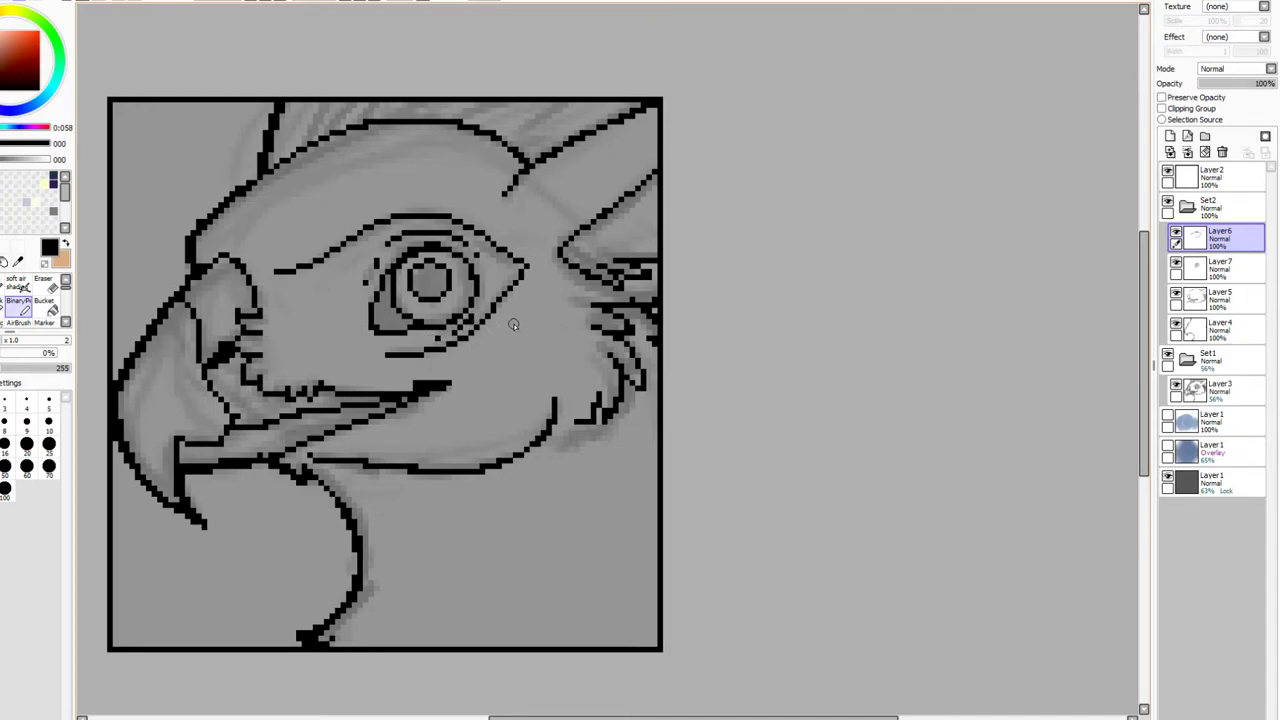
Add small feather flecks on the cheek and a tuft line in the ear, and trace the mane strands above the crown
left_click_drag(586, 328, 571, 321)
left_click_drag(676, 222, 626, 228)
mouse_move(306, 144)
left_mouse_down()
mouse_move(353, 82)
mouse_move(334, 120)
mouse_move(362, 92)
mouse_move(374, 126)
left_mouse_up()
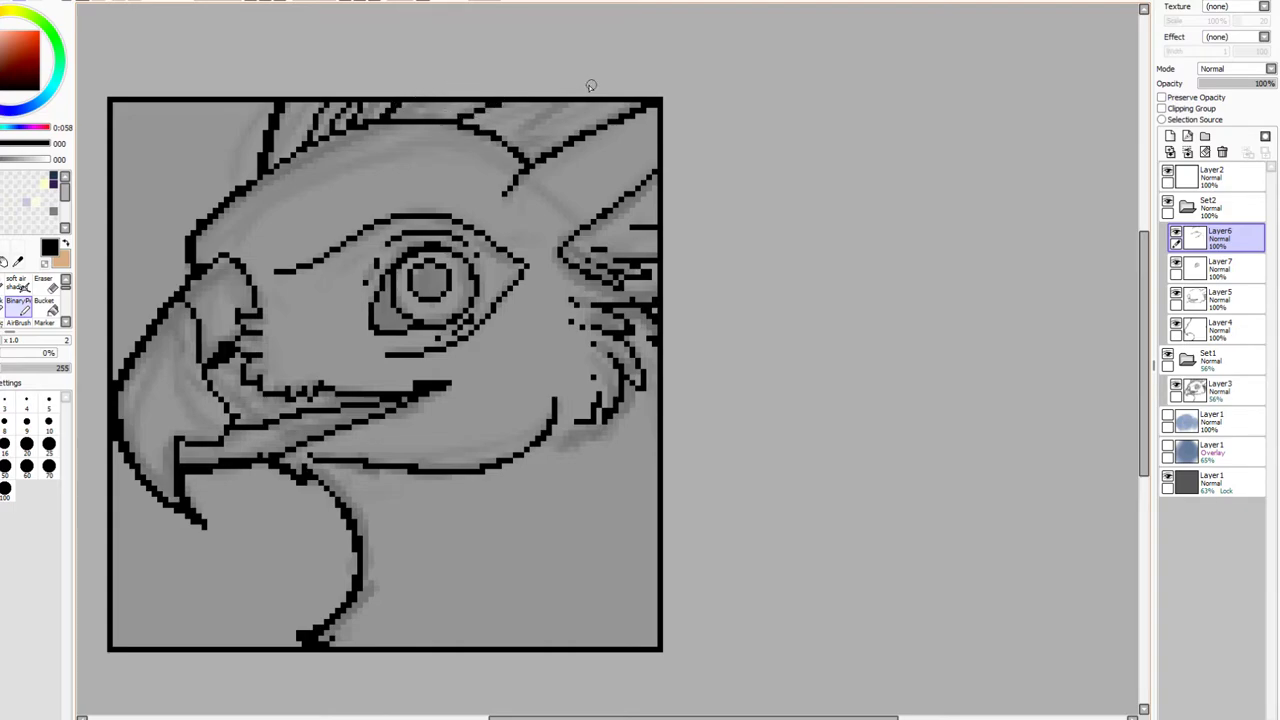
left_click_drag(514, 144, 644, 104)
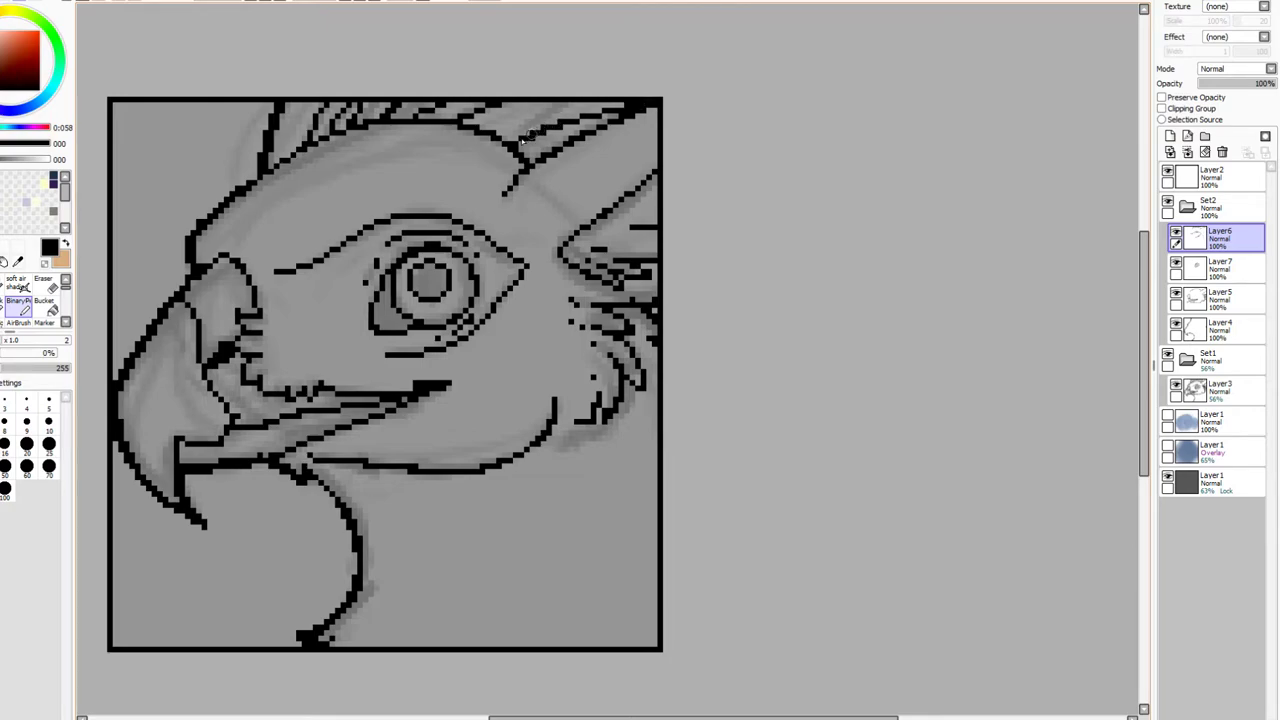
left_click_drag(507, 141, 609, 110)
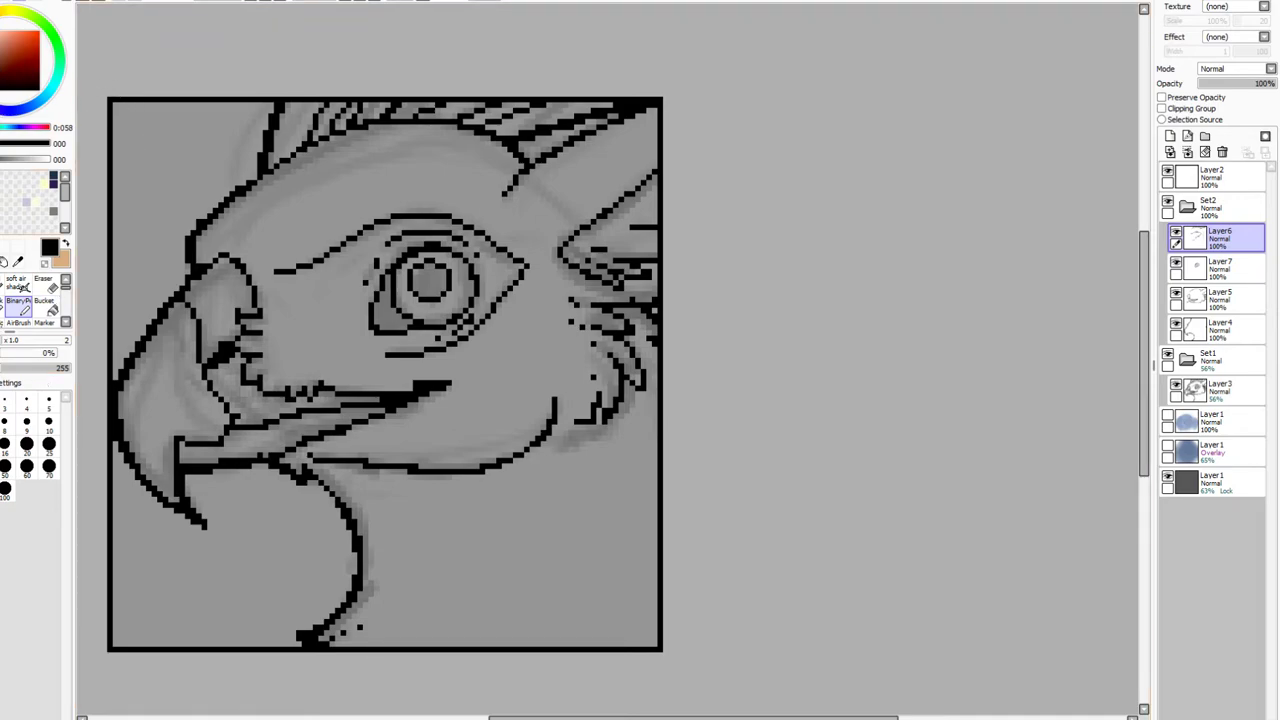
Copy all of Layer6's line art into a new layer inside a new folder above Set2
key("ctrl")
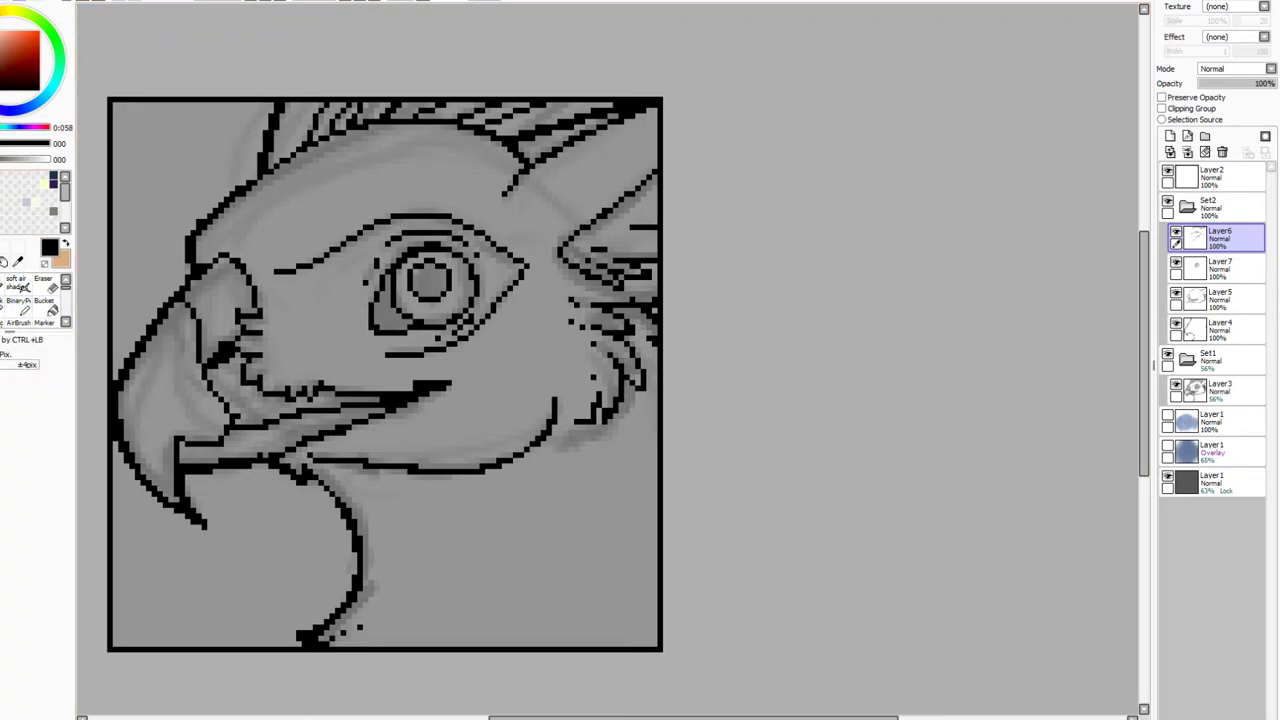
key("ctrl+t")
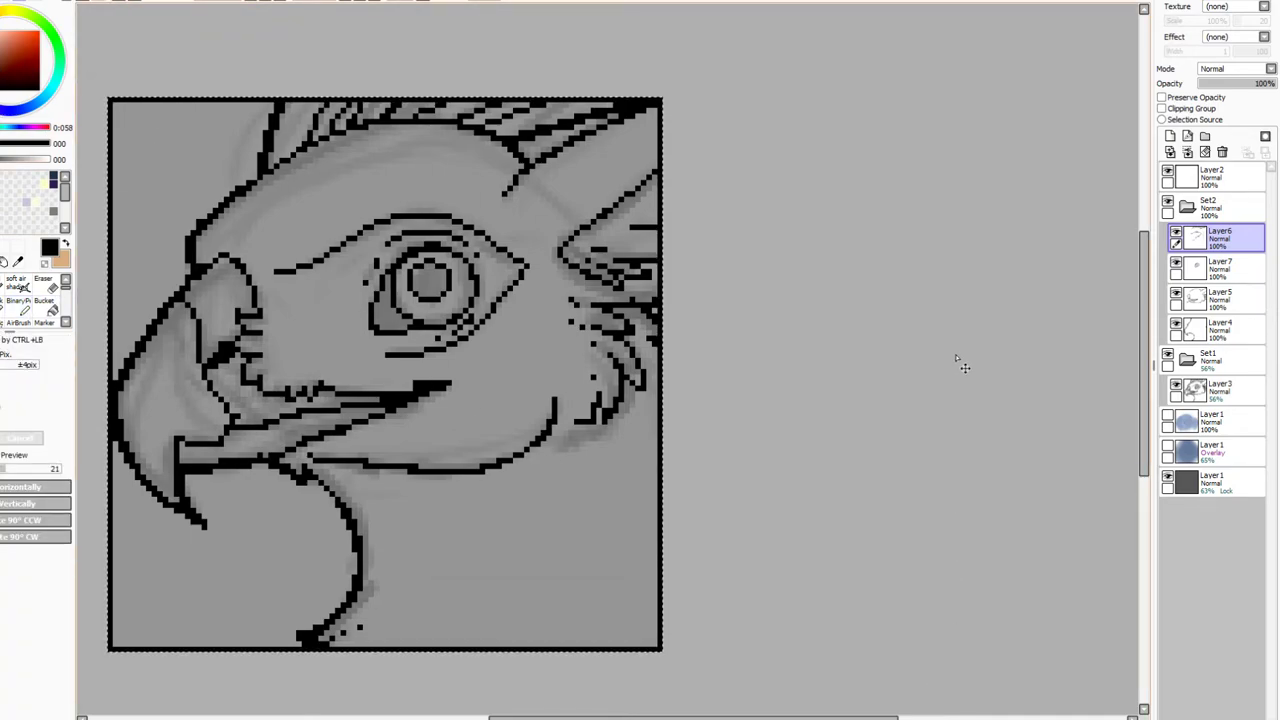
left_click(1210, 205)
left_click(1204, 135)
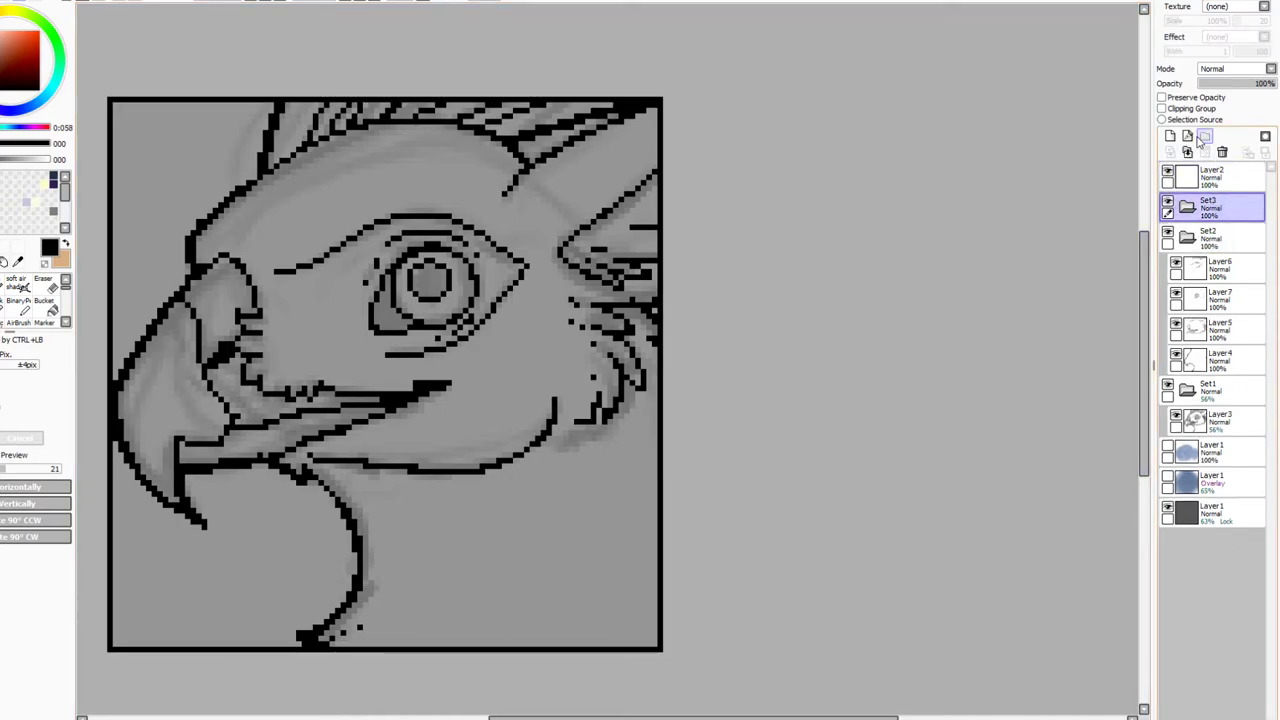
left_click(1170, 135)
Hide Layer6, flatten the Set2 folder to copy its combined line art, and undo the flattening
left_click(1176, 328)
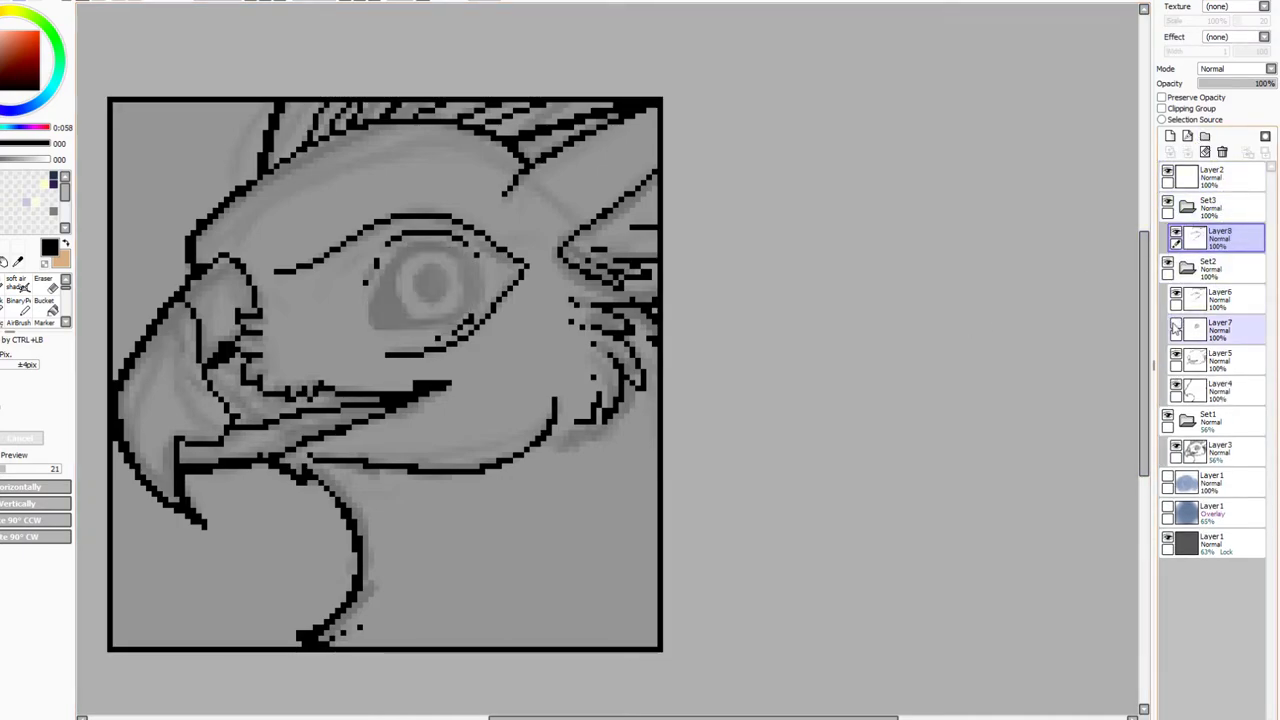
left_click(1176, 328)
left_click(1233, 330)
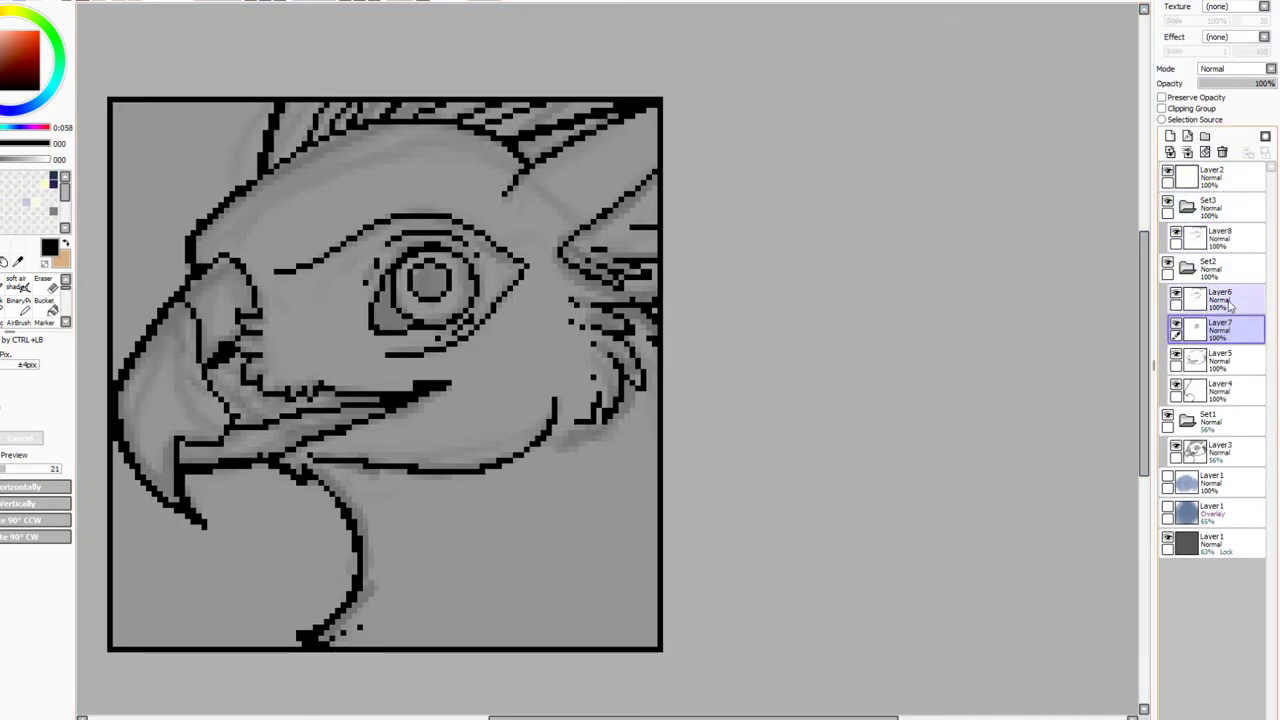
left_click(1210, 266)
left_click(1176, 297)
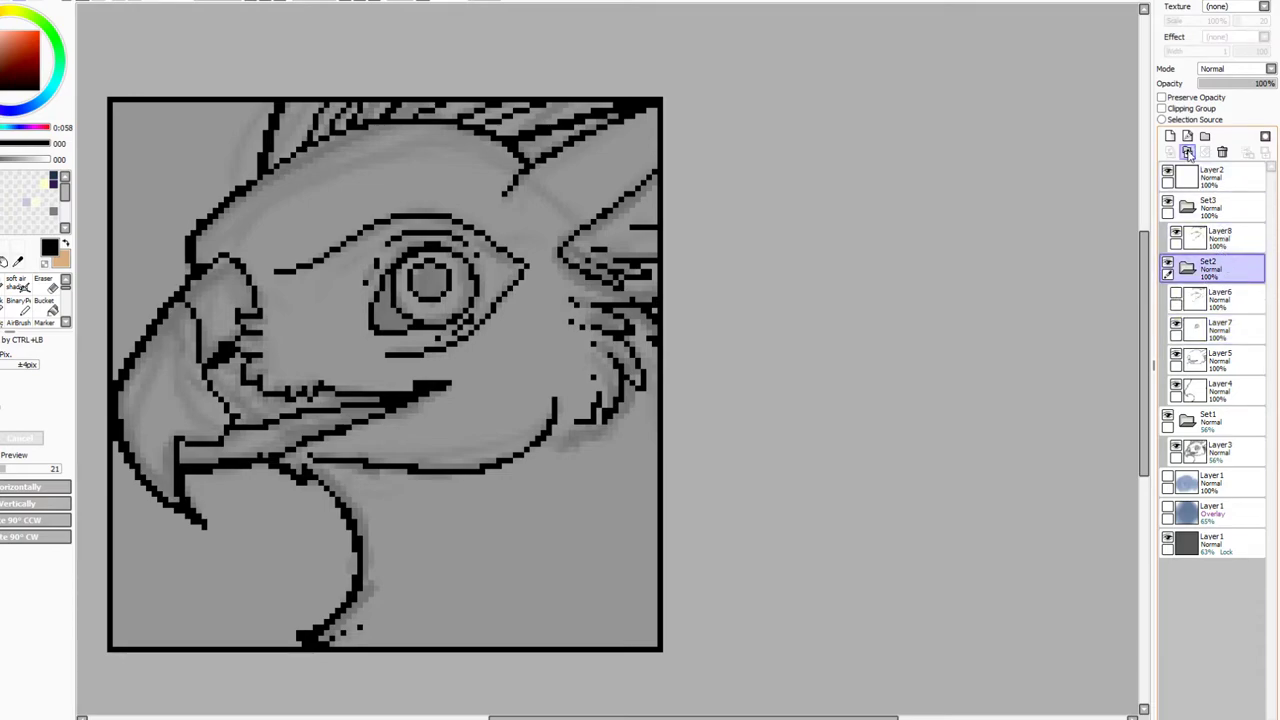
left_click(1187, 266)
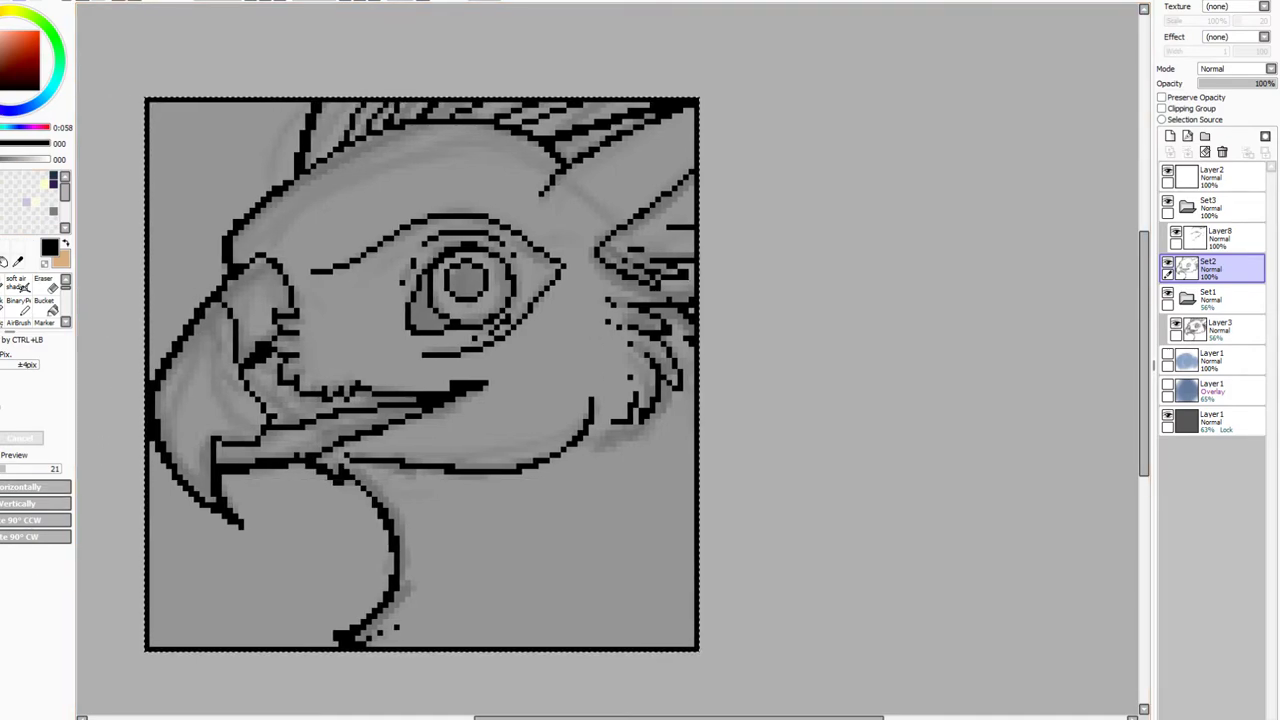
key("ctrl+d")
key("ctrl+z")
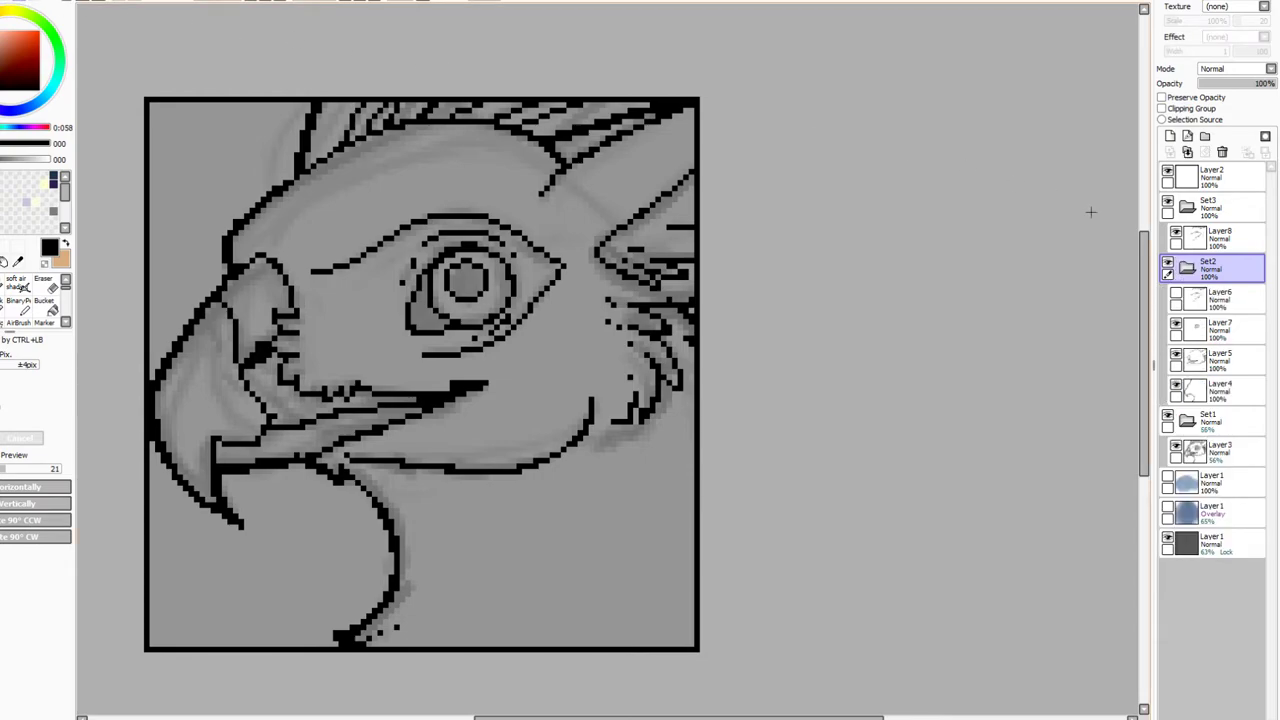
Enable Preserve Opacity on Set2, collapse and hide it, and paste the combined line art into Set3 beneath Layer8
left_click(1162, 97)
left_click(1187, 269)
left_click(1167, 262)
left_click(1245, 241)
key("ctrl+v")
left_click_drag(1241, 243, 1219, 262)
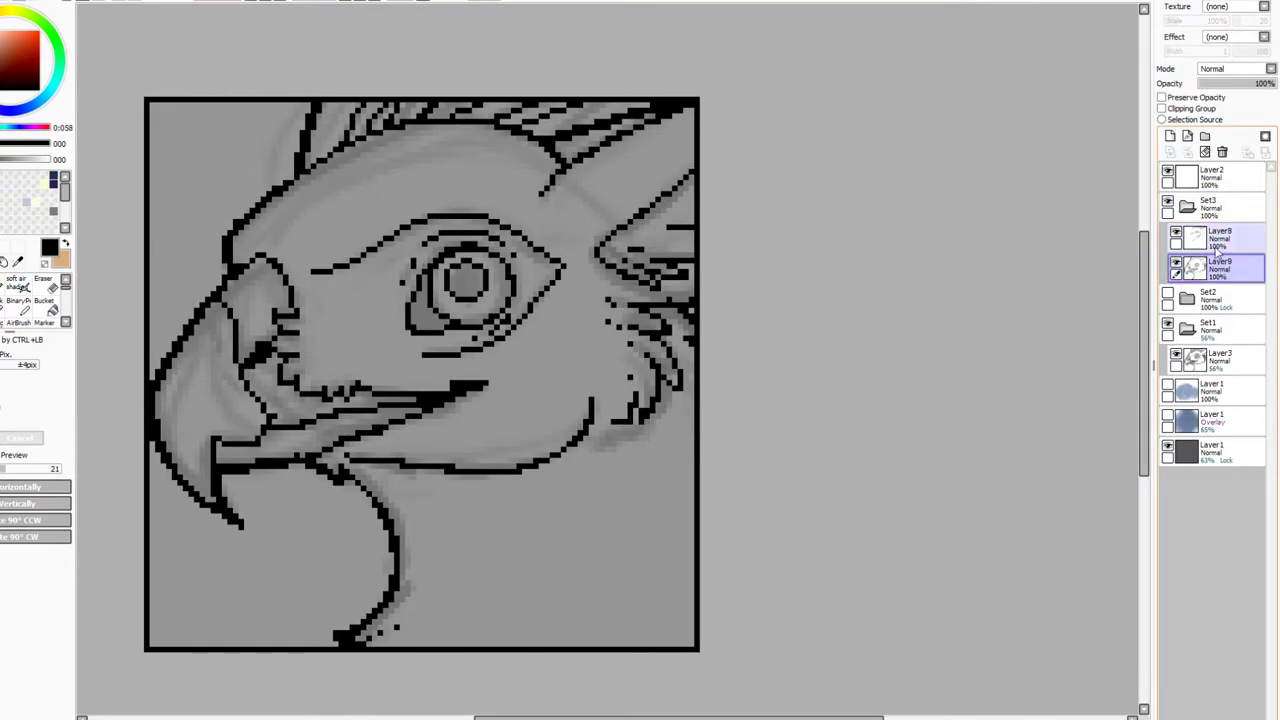
Duplicate the square frame from Layer2 onto a new layer above it and hide Layer2
left_click(1212, 177)
left_click_drag(117, 64, 730, 690)
key("ctrl+v")
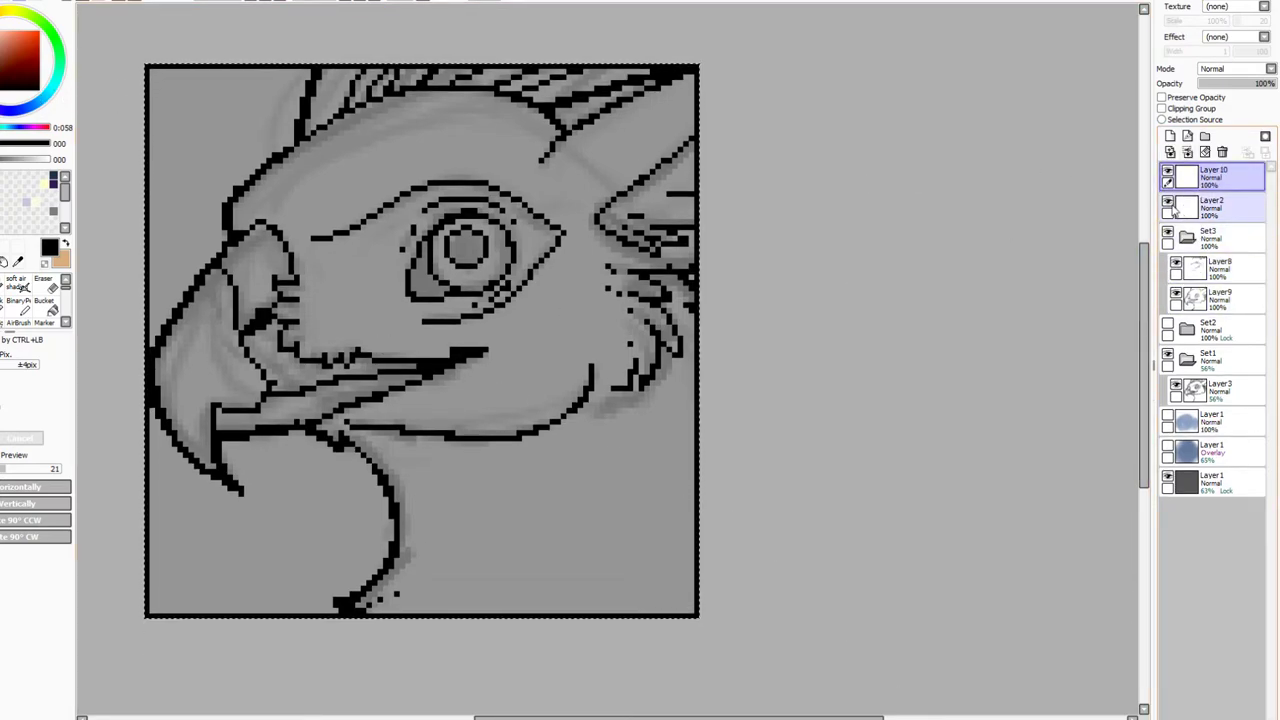
key("ctrl+d")
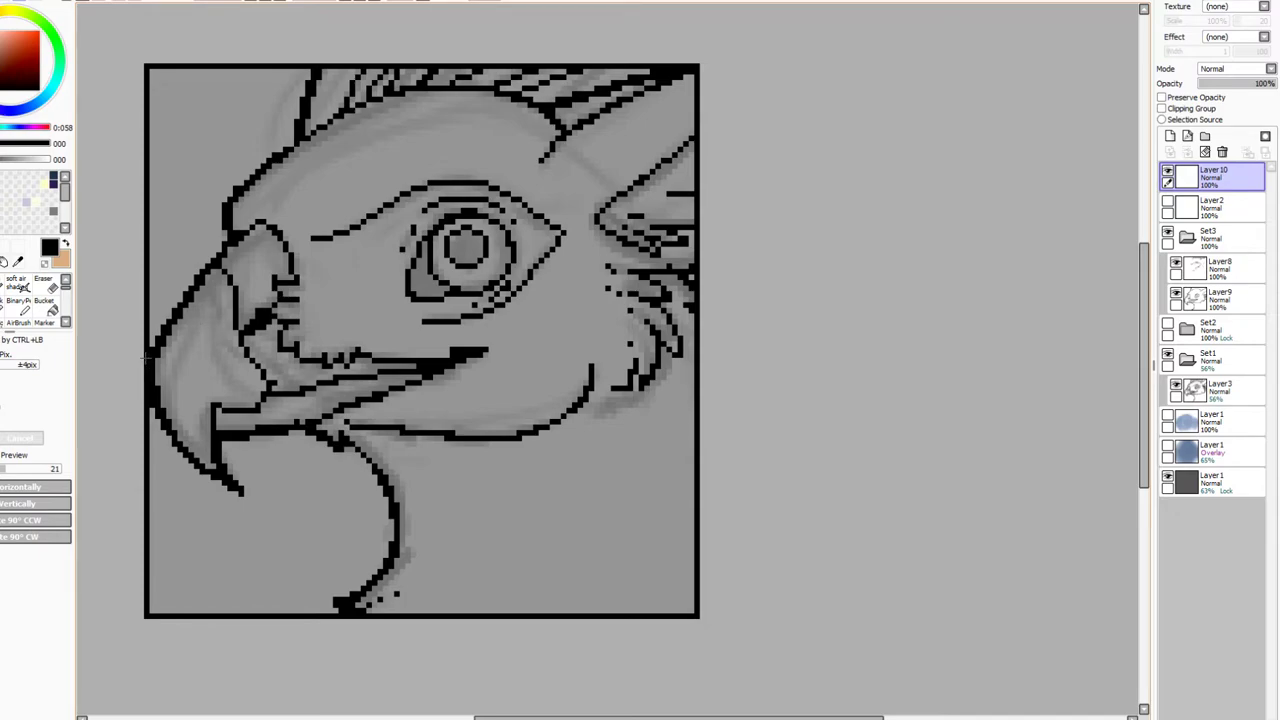
Retouch the duplicated frame's edge where the beak's curve meets it, undoing the first attempt
left_click_drag(145, 352, 160, 397)
key("ctrl+z")
left_click(18, 306)
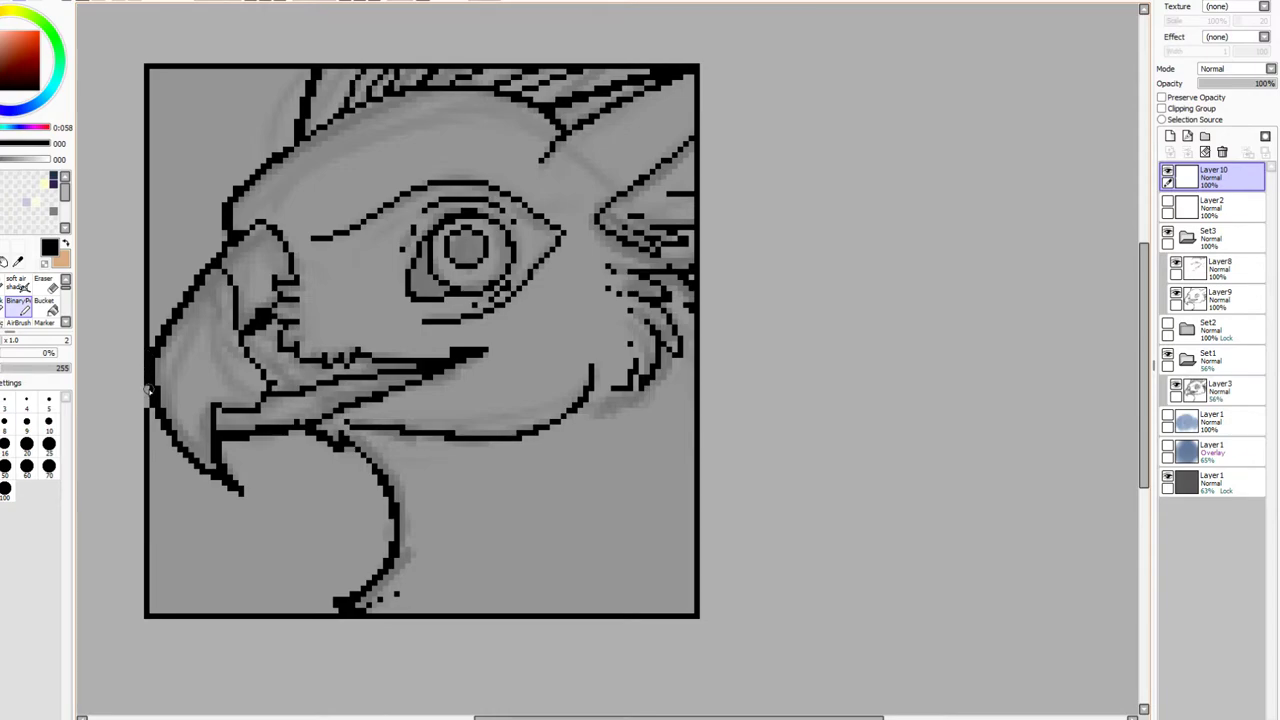
left_click_drag(147, 386, 147, 405)
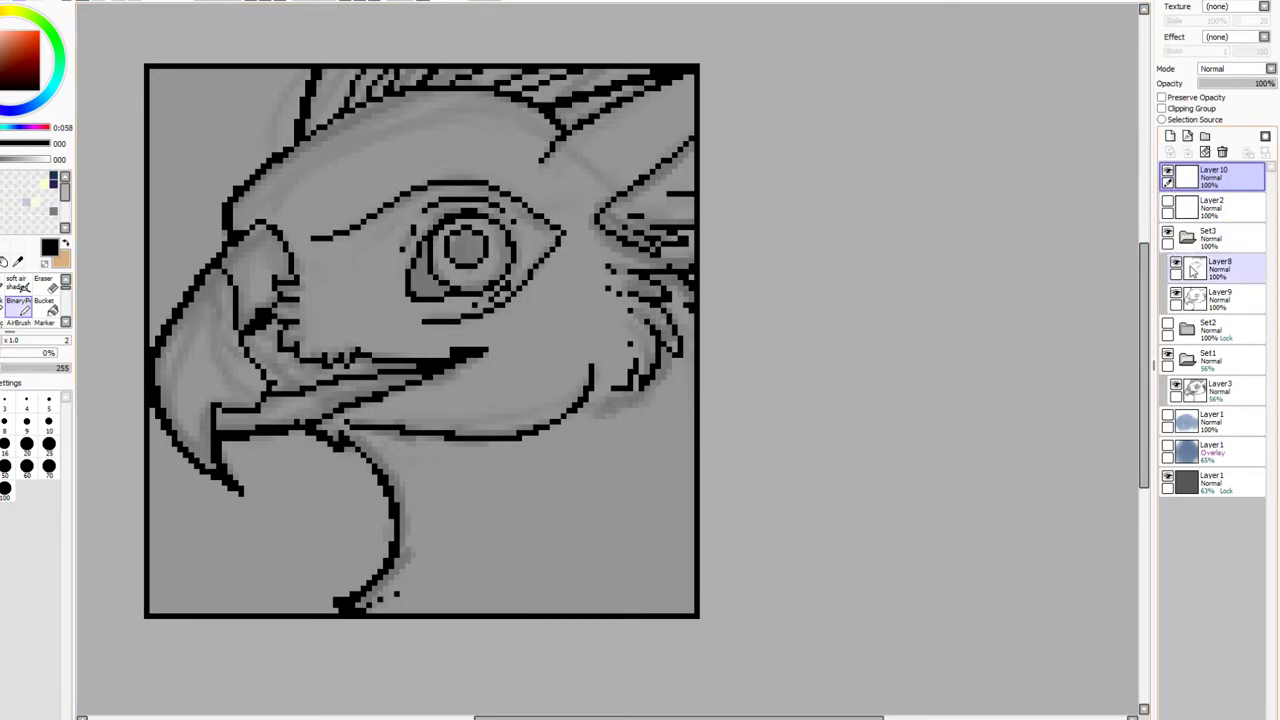
Add a new folder within Set3 and arrange it directly beneath Layer9
left_click(1215, 296)
left_click(1204, 135)
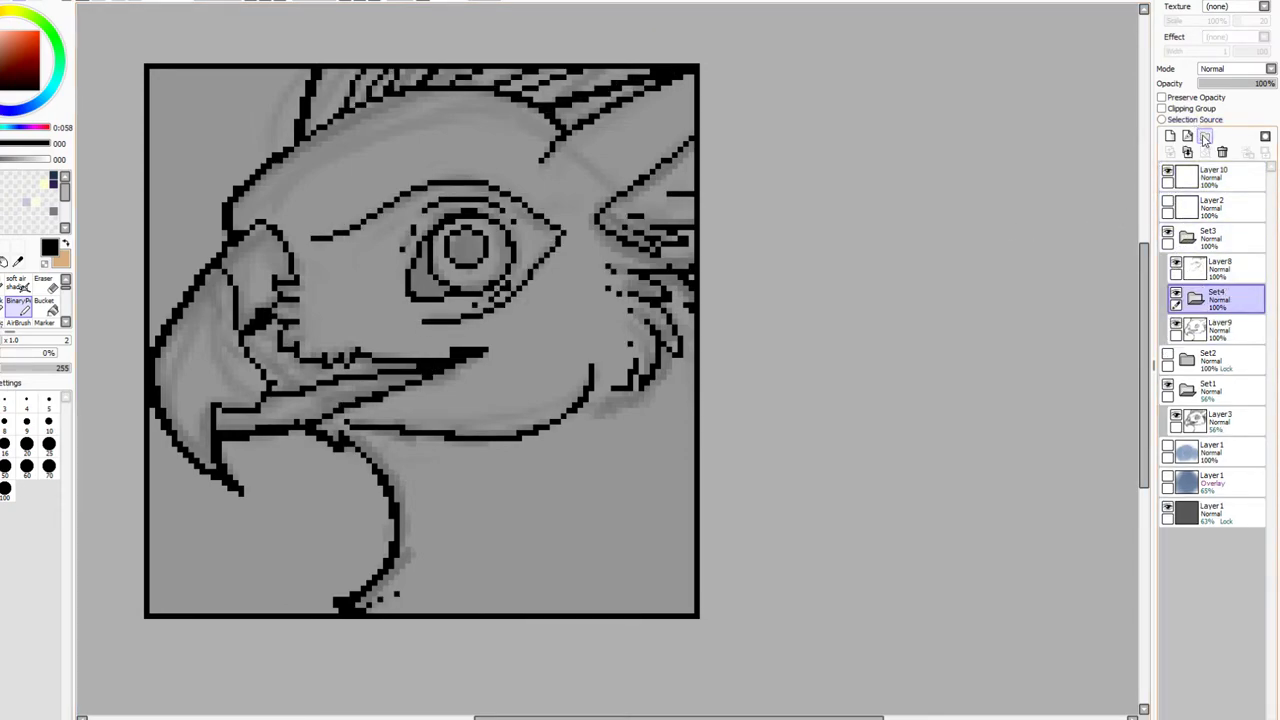
left_click(1228, 306)
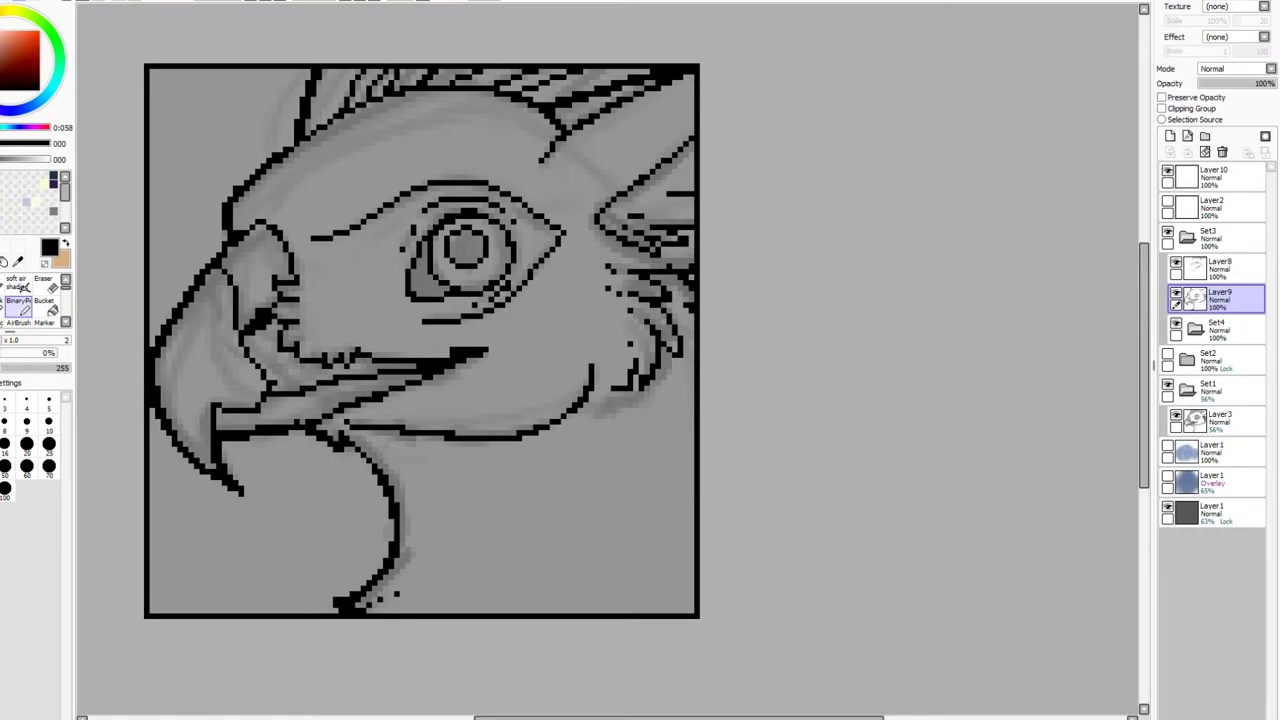
Restore the canvas to a floating window, place the Kianga reference sheet beside it, and sample the bright green from the sheet
left_click(1250, 2)
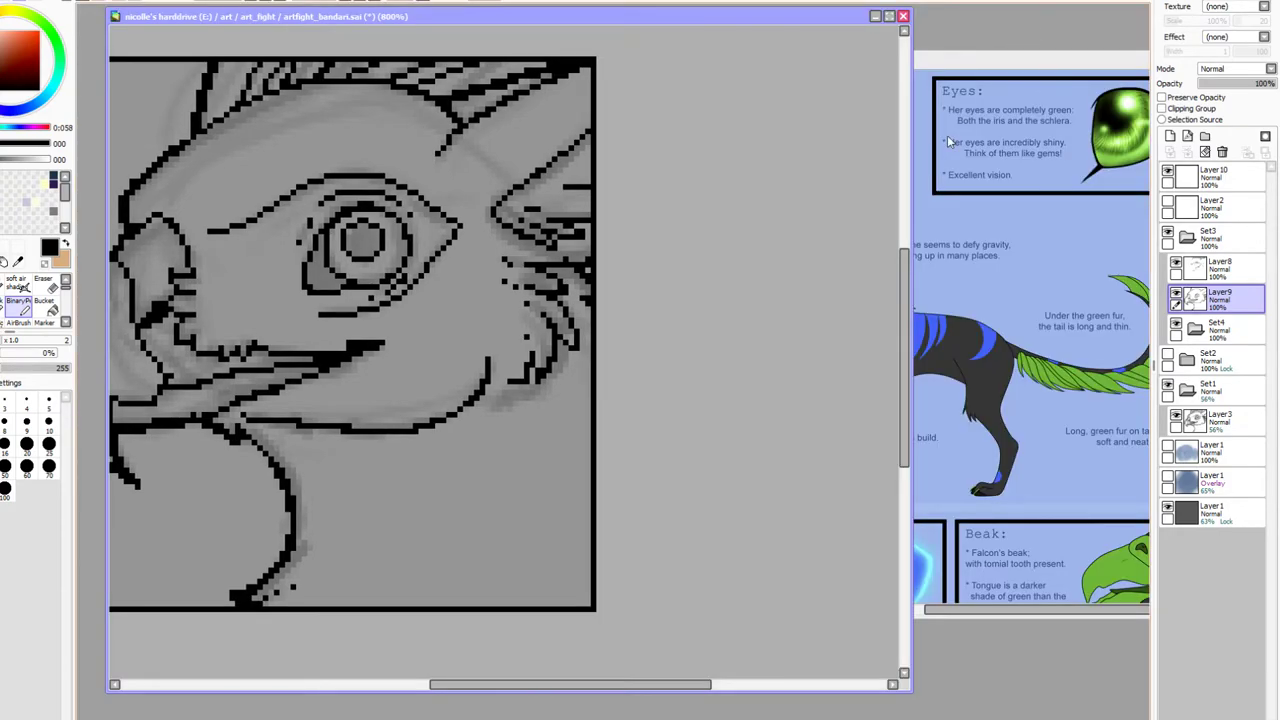
left_click(987, 70)
left_click_drag(989, 54, 1059, 93)
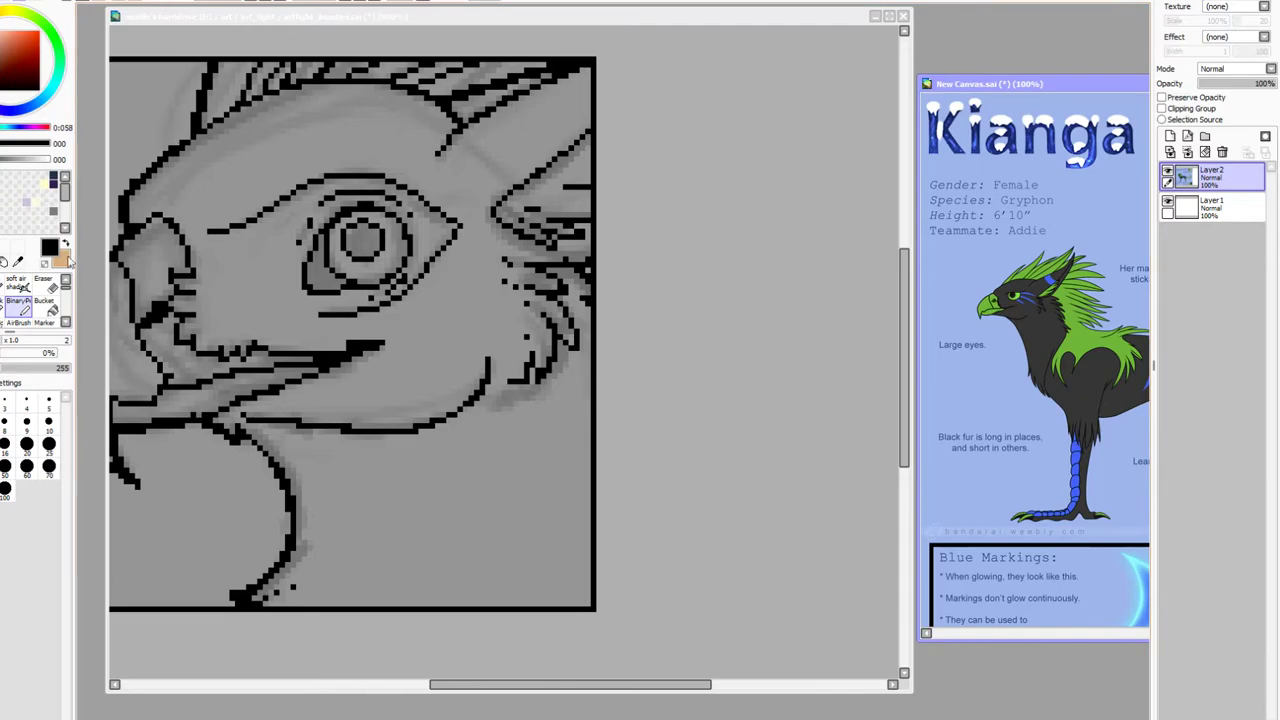
left_click(17, 261)
left_click(1024, 252)
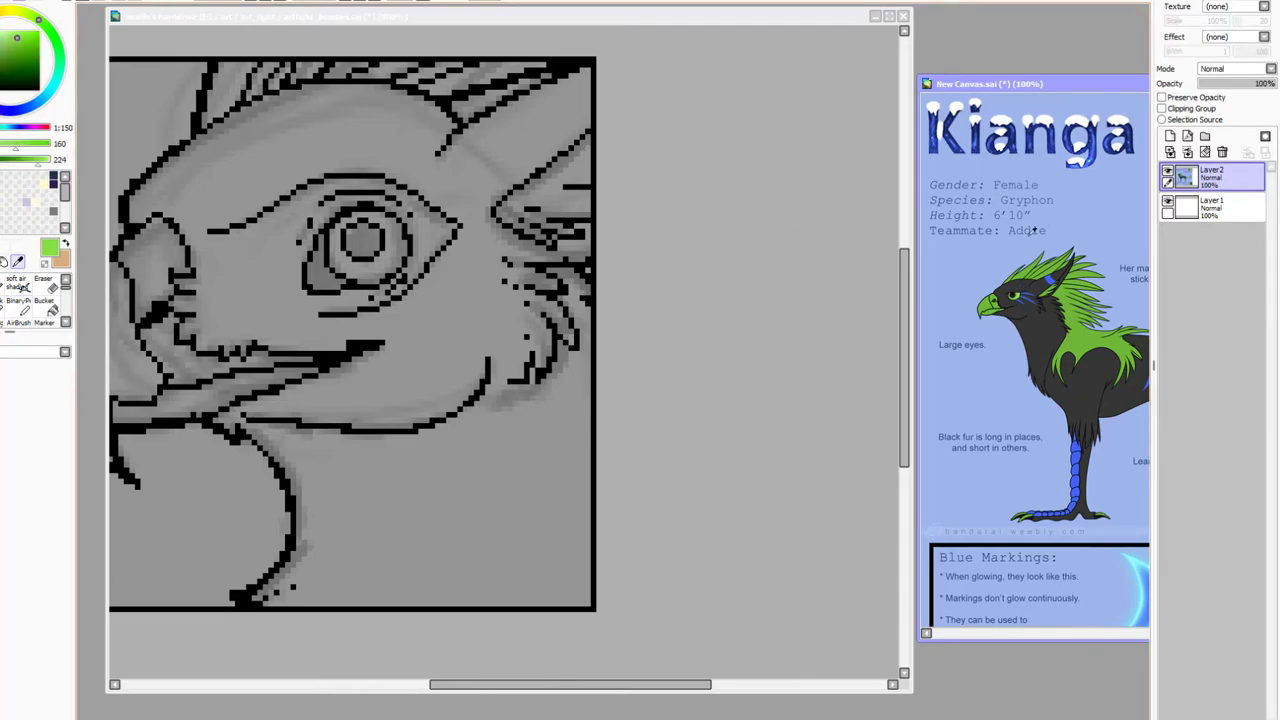
left_click_drag(1090, 96, 851, 99)
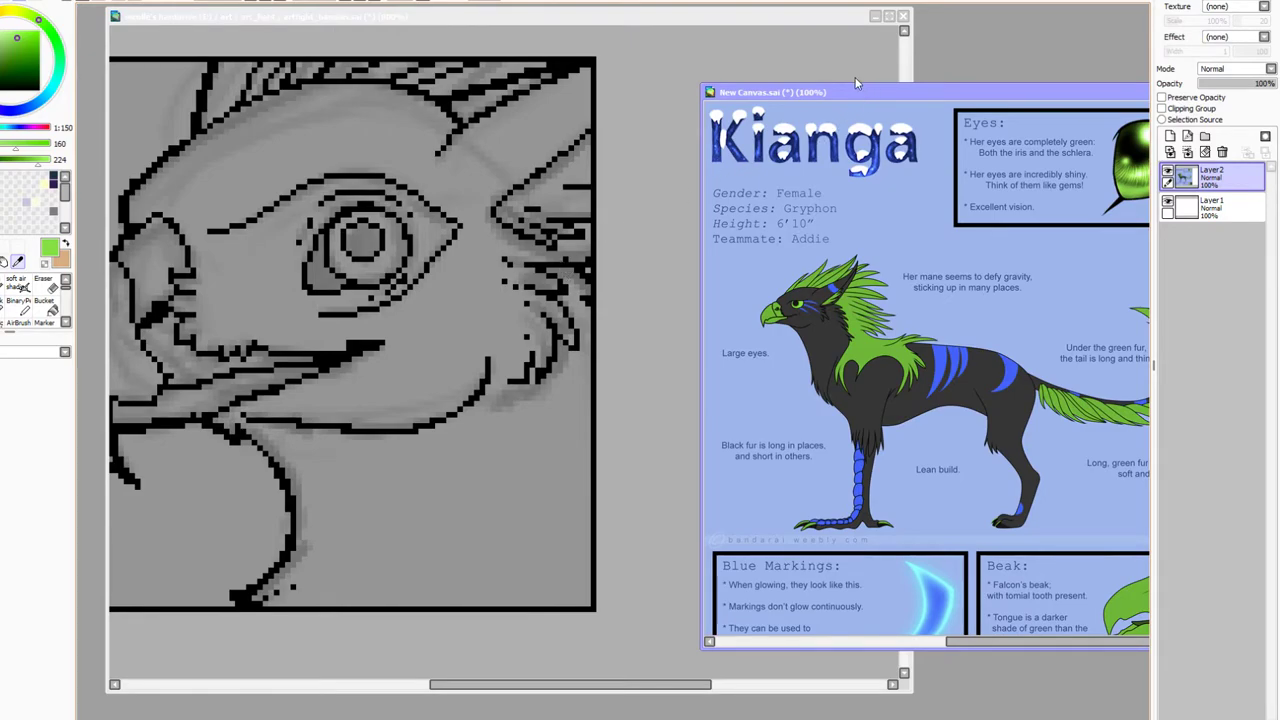
Swap the foreground and background colors and sample the green of the standing gryphon's eye from the Kianga reference sheet
left_click(587, 90)
left_click(268, 4)
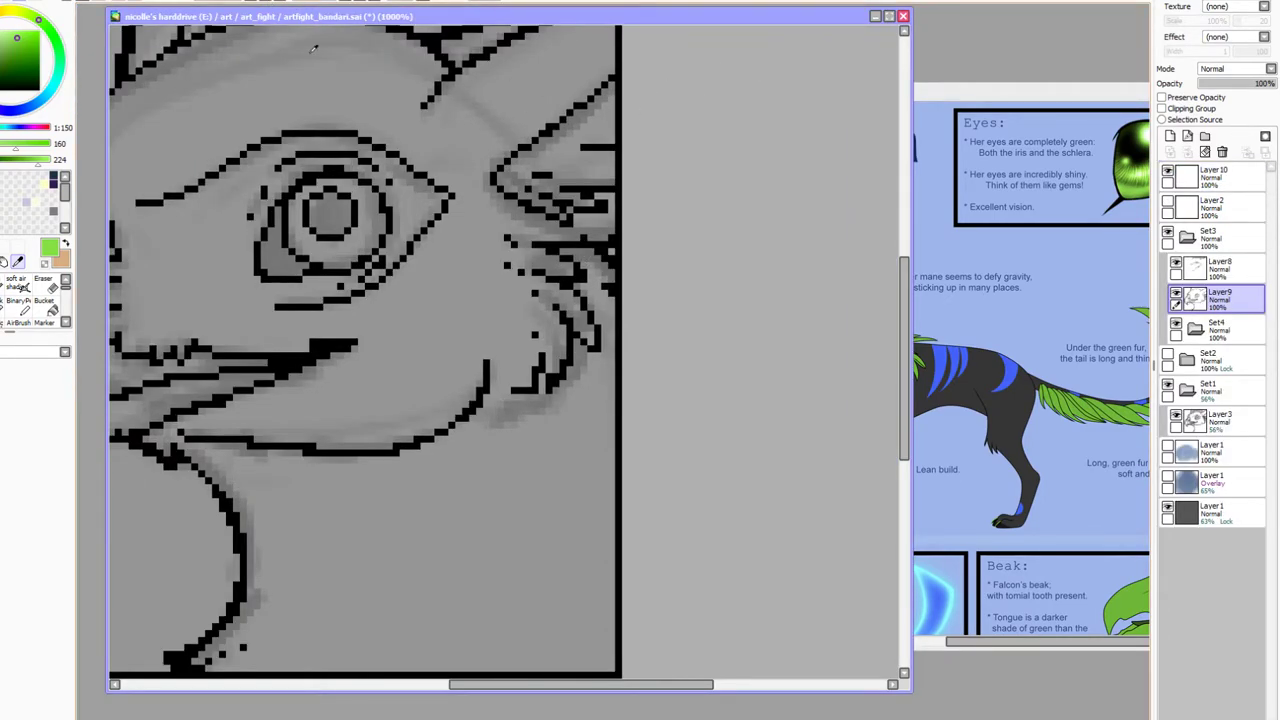
left_click(250, 3)
left_click(1040, 95)
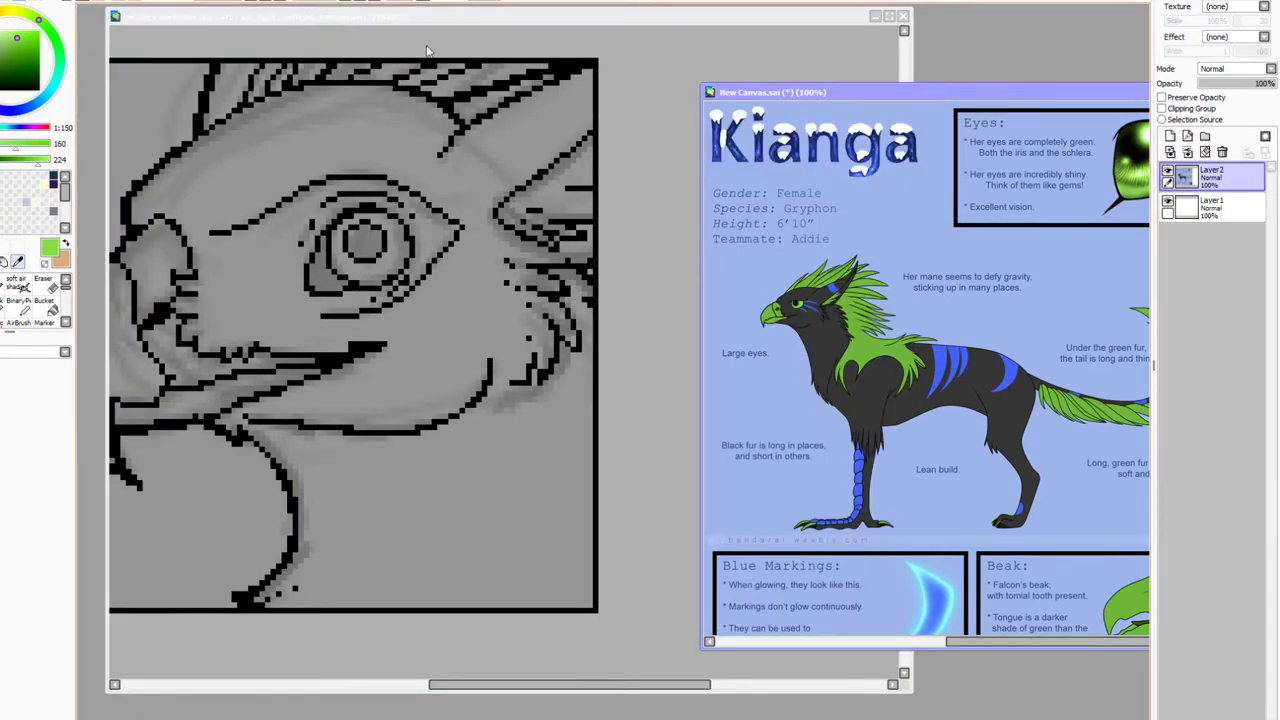
left_click(271, 2)
left_click(271, 2)
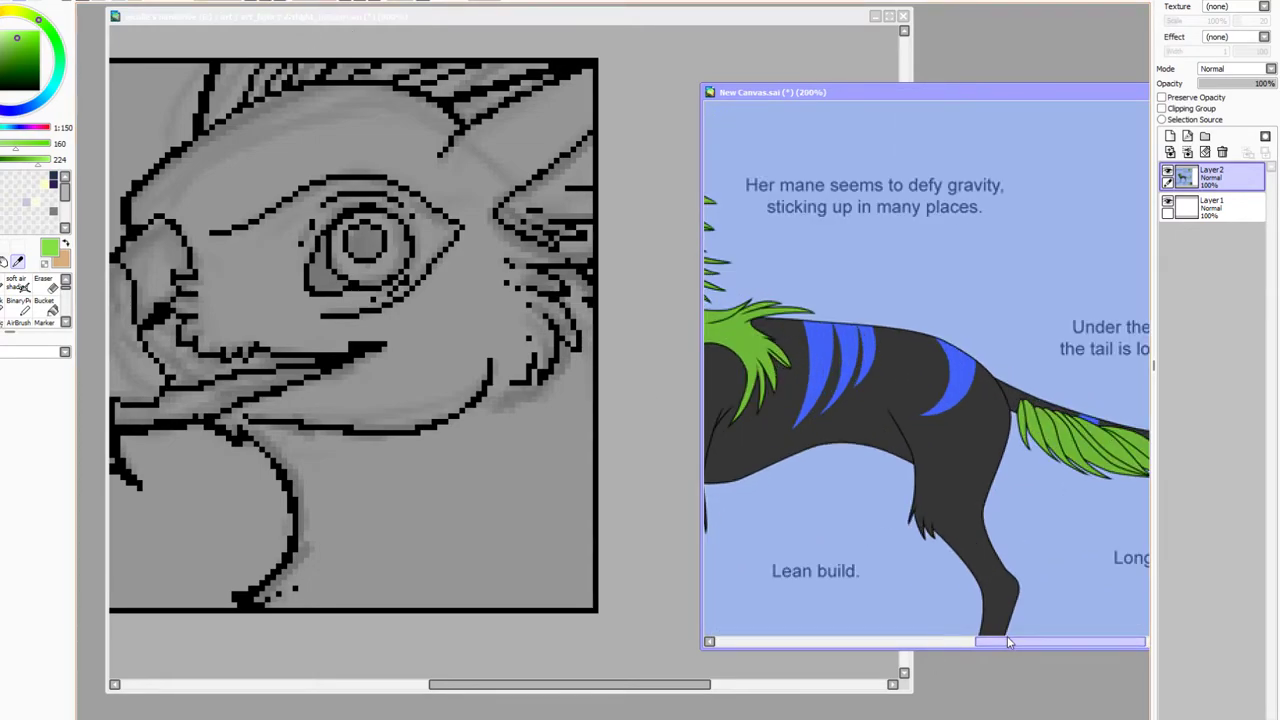
left_click_drag(1010, 641, 933, 641)
left_click(63, 245)
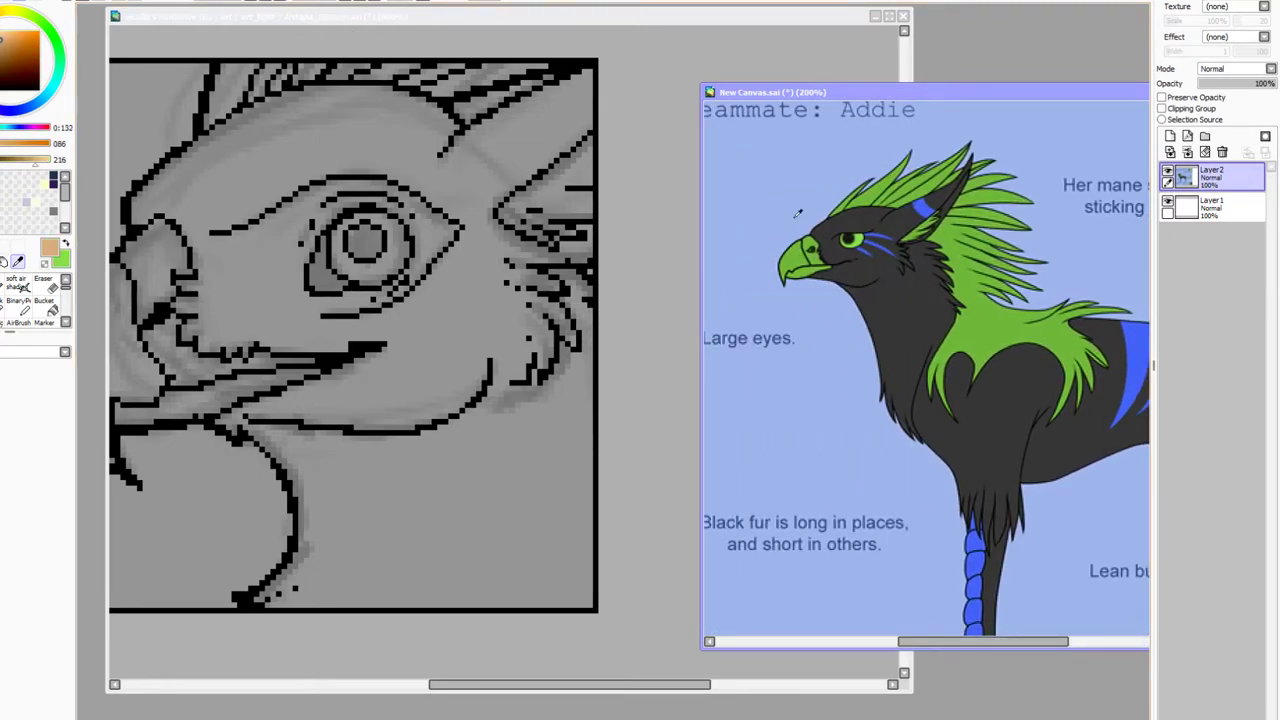
left_click(852, 242)
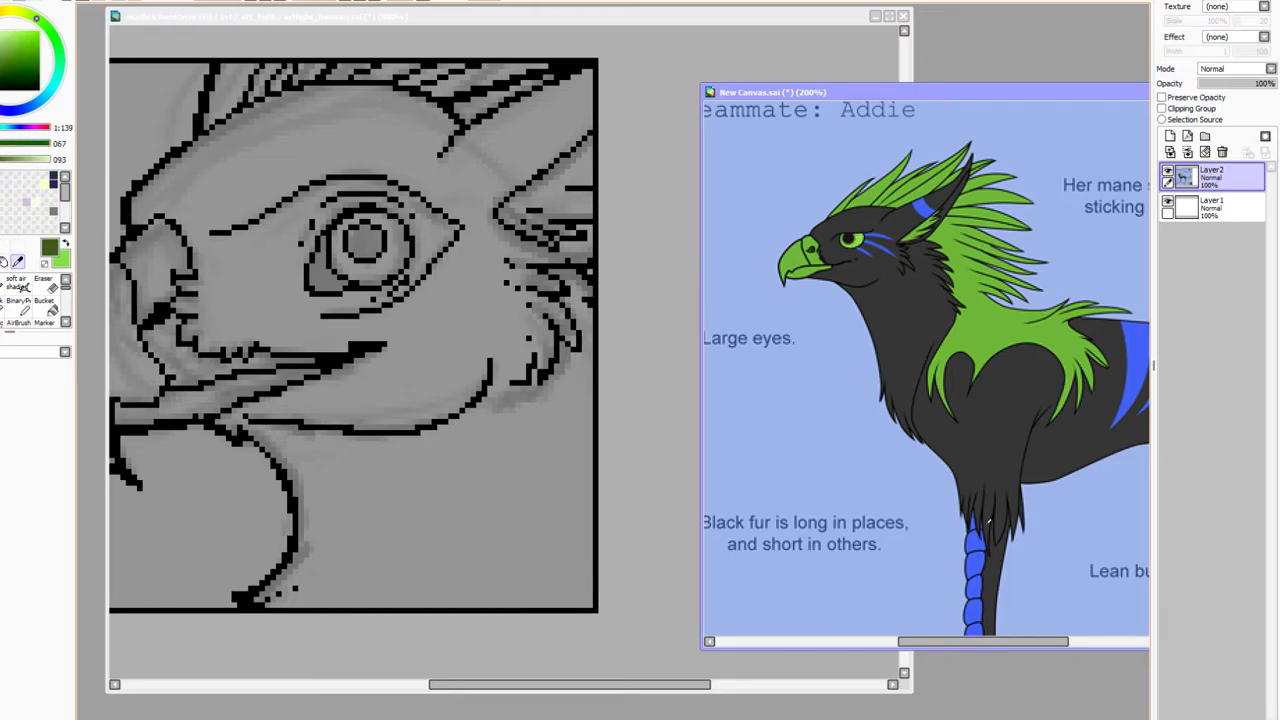
Sample the darker iris green from the eye close-up in the reference sheet's Eyes box
left_click_drag(956, 645, 1090, 641)
scroll(1076, 601, "up", 6)
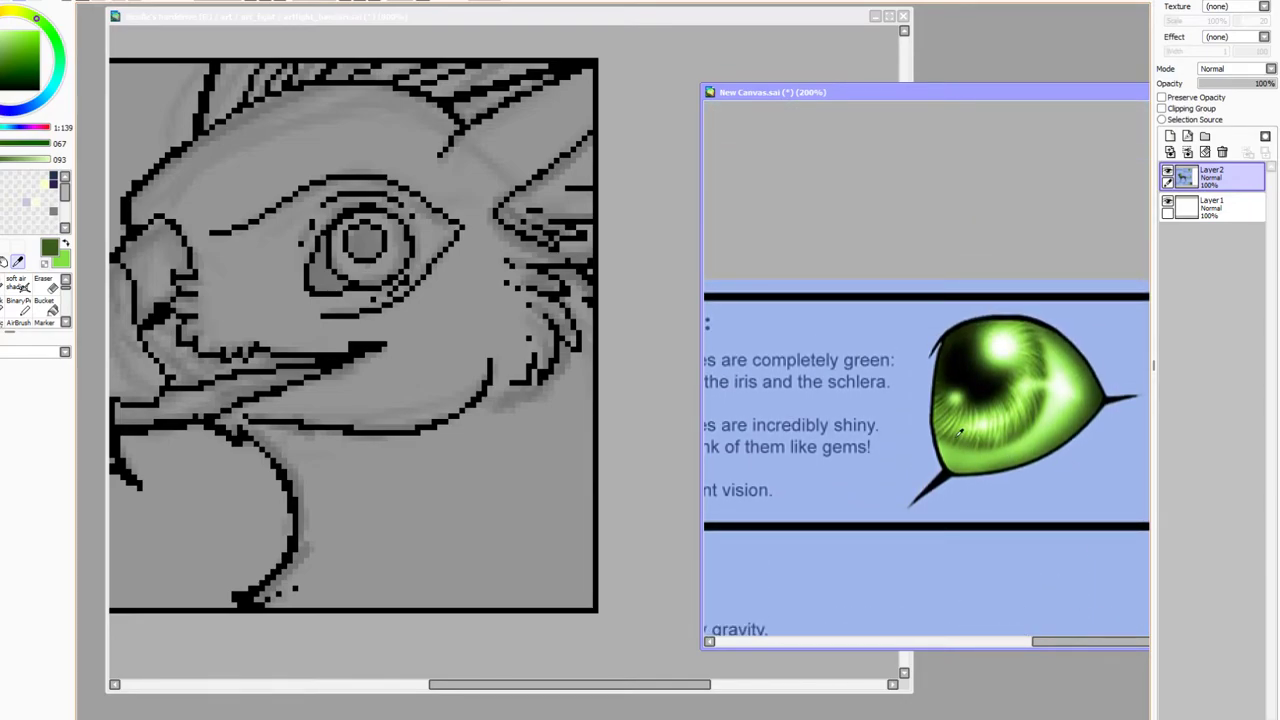
left_click(950, 429)
left_click(250, 3)
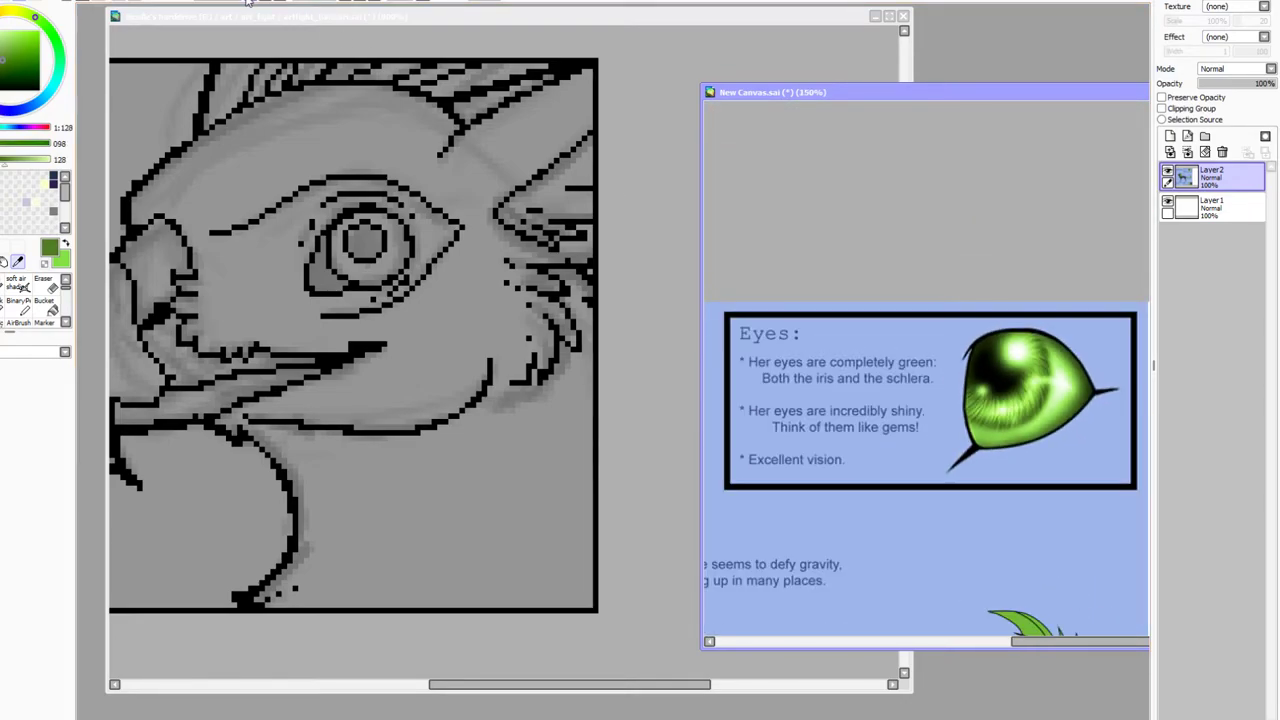
left_click(250, 3)
left_click(250, 3)
Select the enclosed area at the eye's front corner from Layer9 in the icon canvas and add a new layer inside Set4
left_click(485, 20)
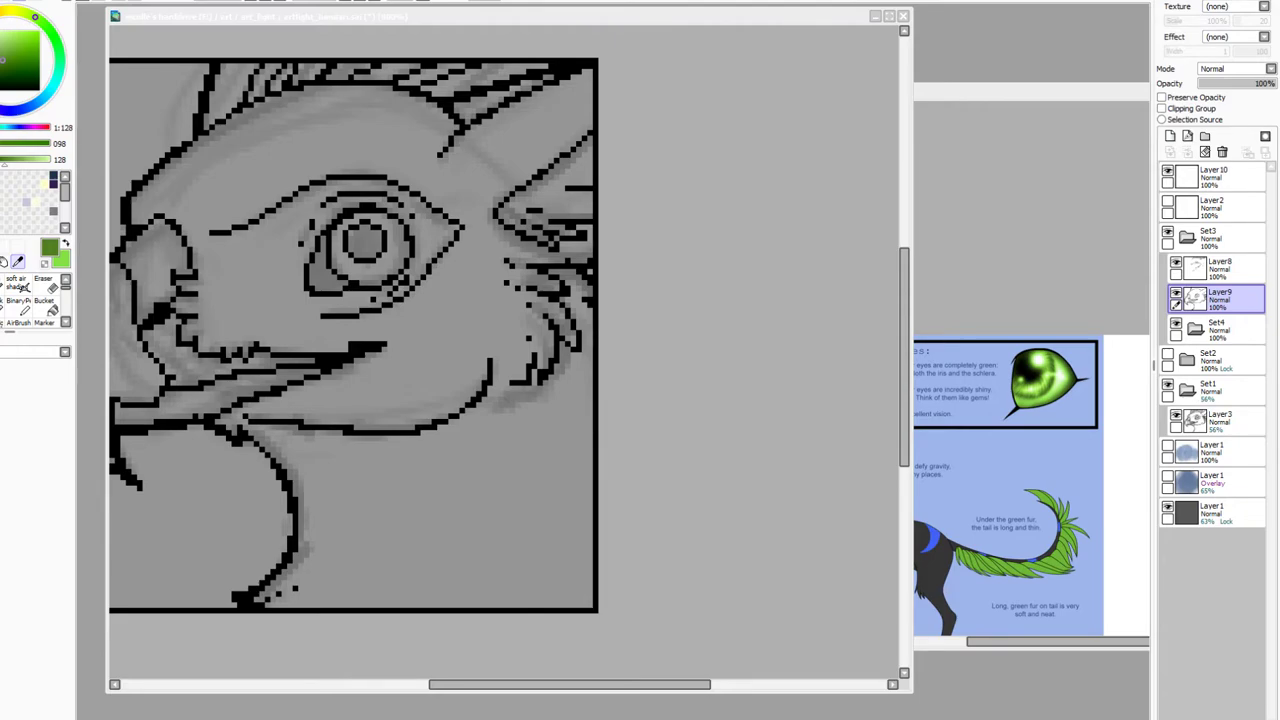
left_click(603, 686)
left_click_drag(603, 686, 572, 685)
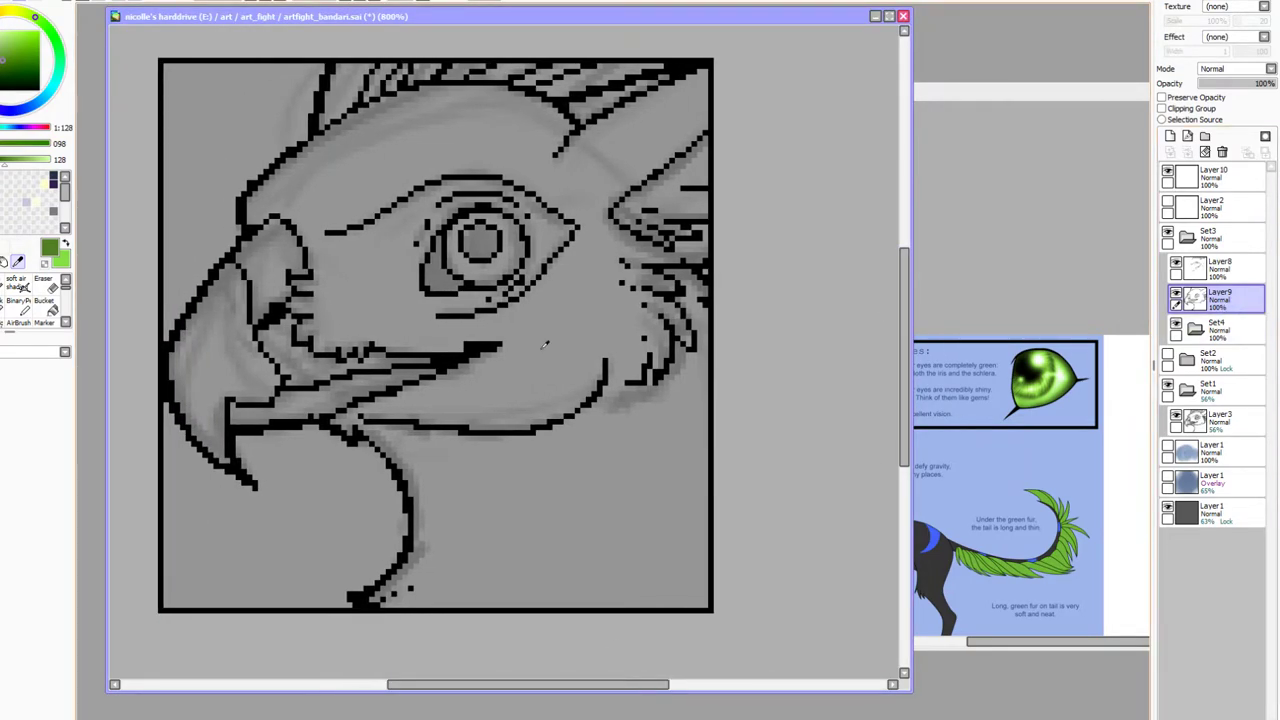
left_click(4, 258)
left_click(438, 266)
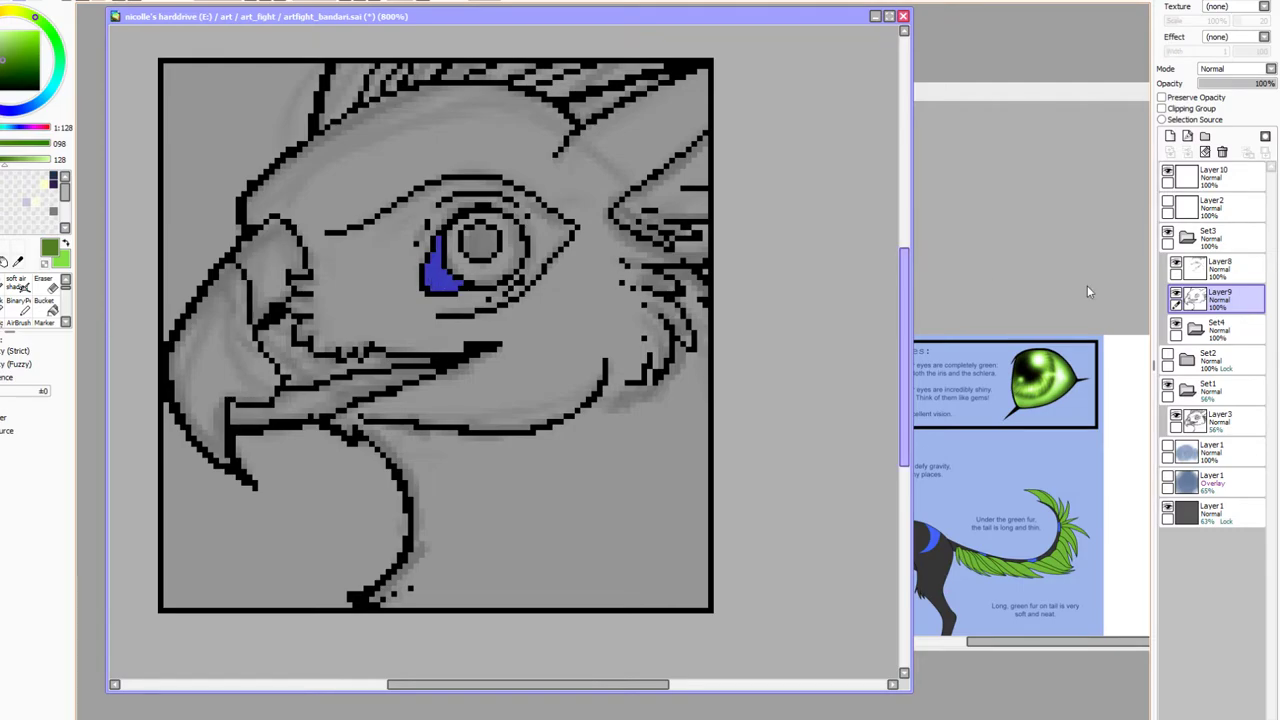
left_click(1210, 320)
left_click(1170, 136)
Paint the selected eye corner bright green with the Binary Pen at size 25 and deselect it
left_click(66, 243)
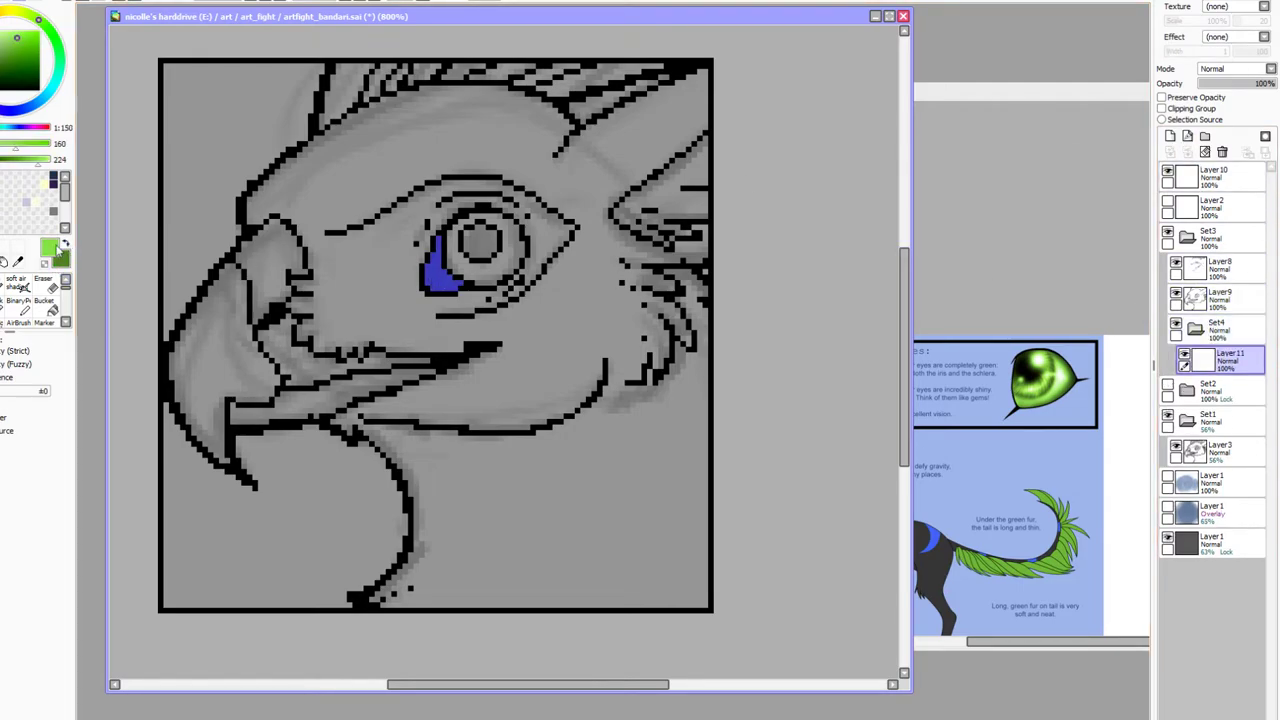
left_click(18, 300)
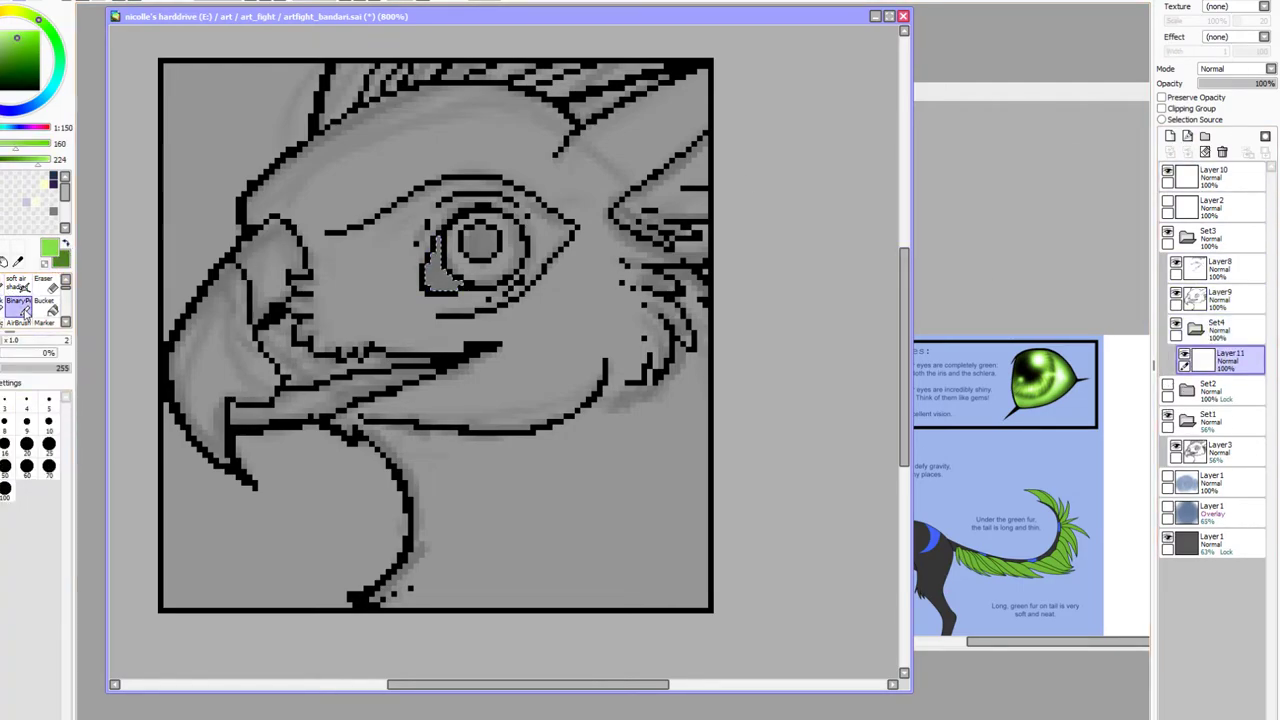
left_click(49, 443)
left_click_drag(440, 240, 453, 336)
key("ctrl+d")
Select the iris ring from Layer9 and paint it dark green on a new layer above Layer11
left_click(1220, 298)
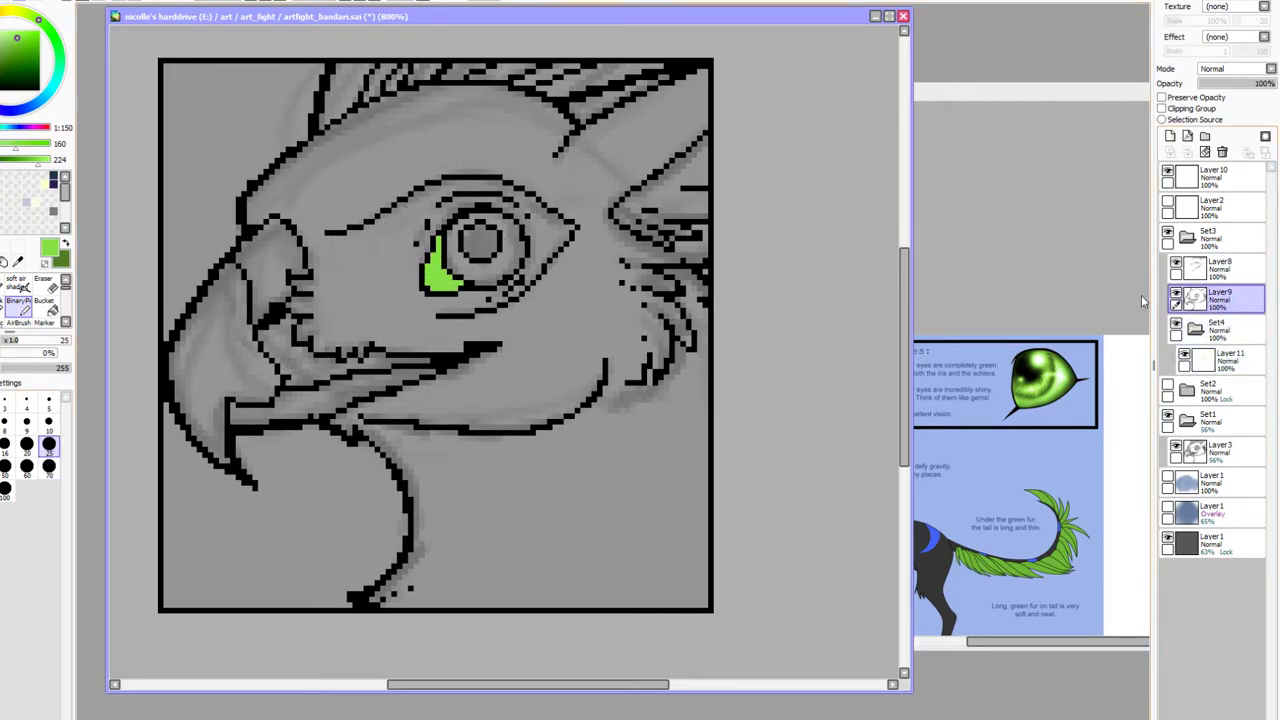
left_click(8, 230)
left_click(492, 262)
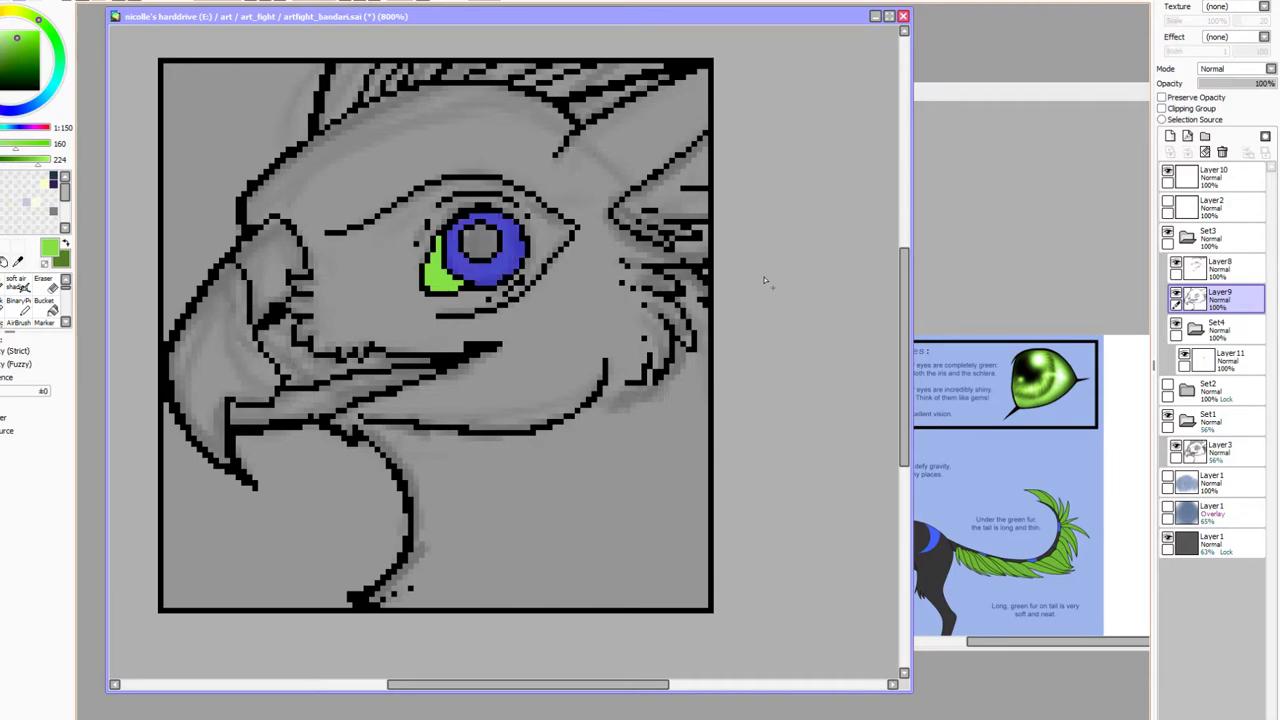
left_click(1223, 360)
left_click(1170, 136)
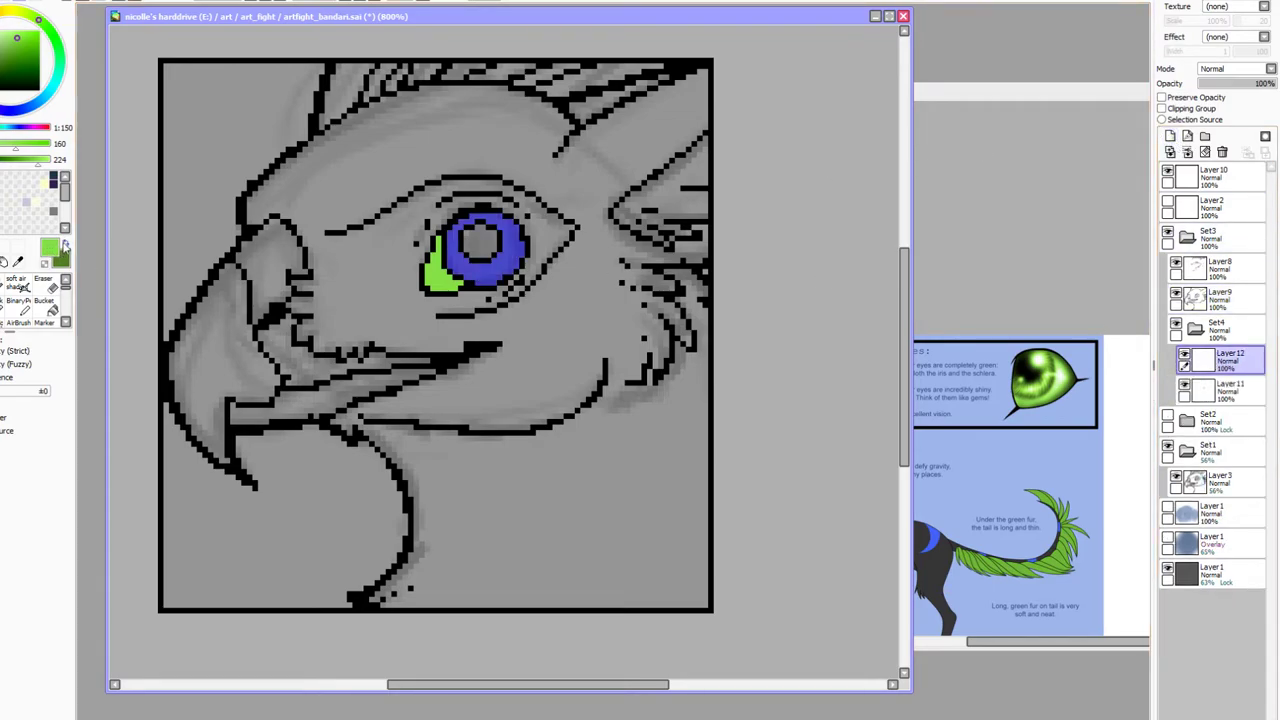
left_click(52, 250)
left_click(17, 283)
left_click(4, 284)
mouse_move(529, 215)
left_mouse_down()
mouse_move(500, 175)
mouse_move(423, 247)
mouse_move(517, 396)
mouse_move(527, 306)
mouse_move(455, 147)
mouse_move(397, 169)
left_mouse_up()
Sample near-black from the reference sheet's eye, select the pupil from Layer9, and paint it black on Layer12
left_click(17, 261)
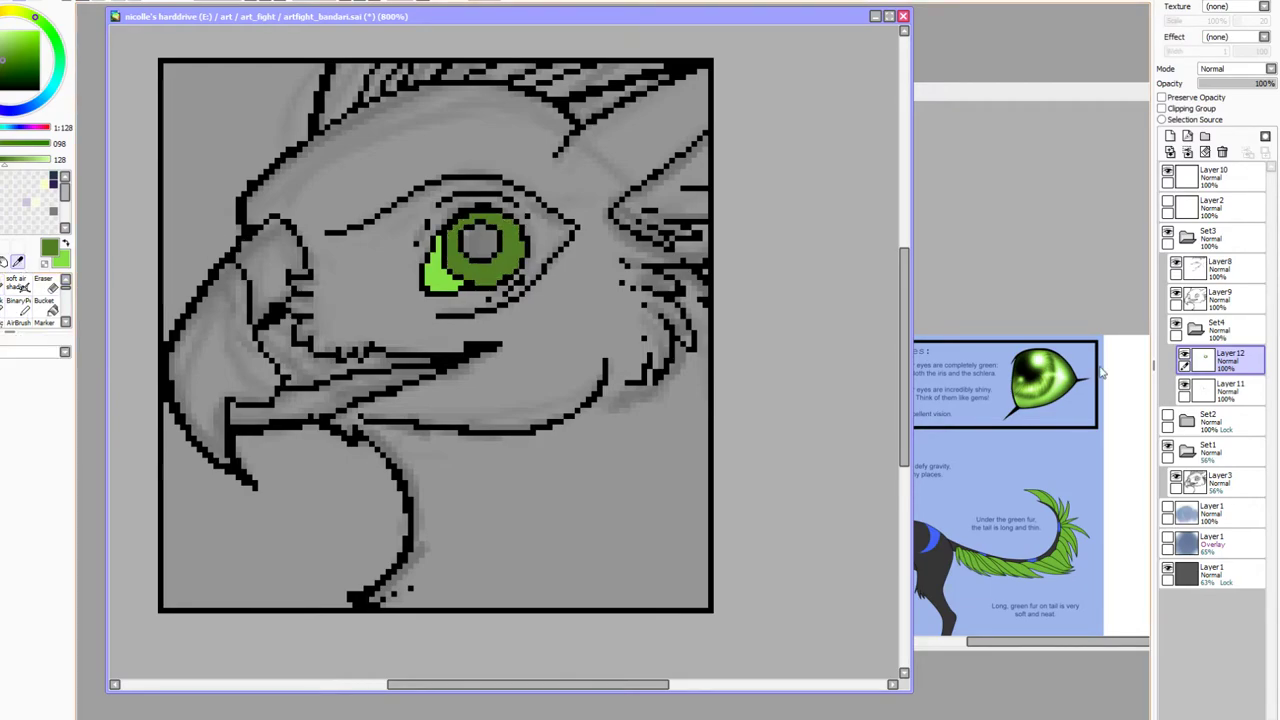
left_click(1029, 368)
left_click(1029, 367)
left_click(803, 42)
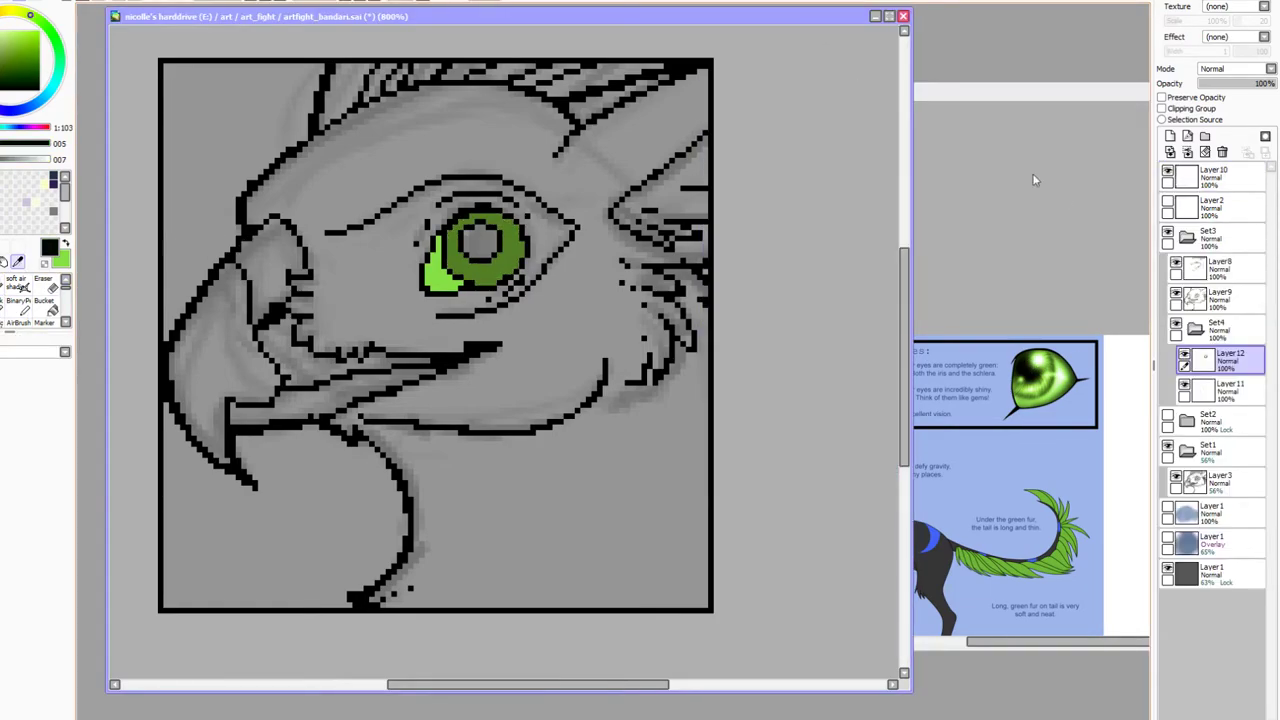
left_click(1248, 298)
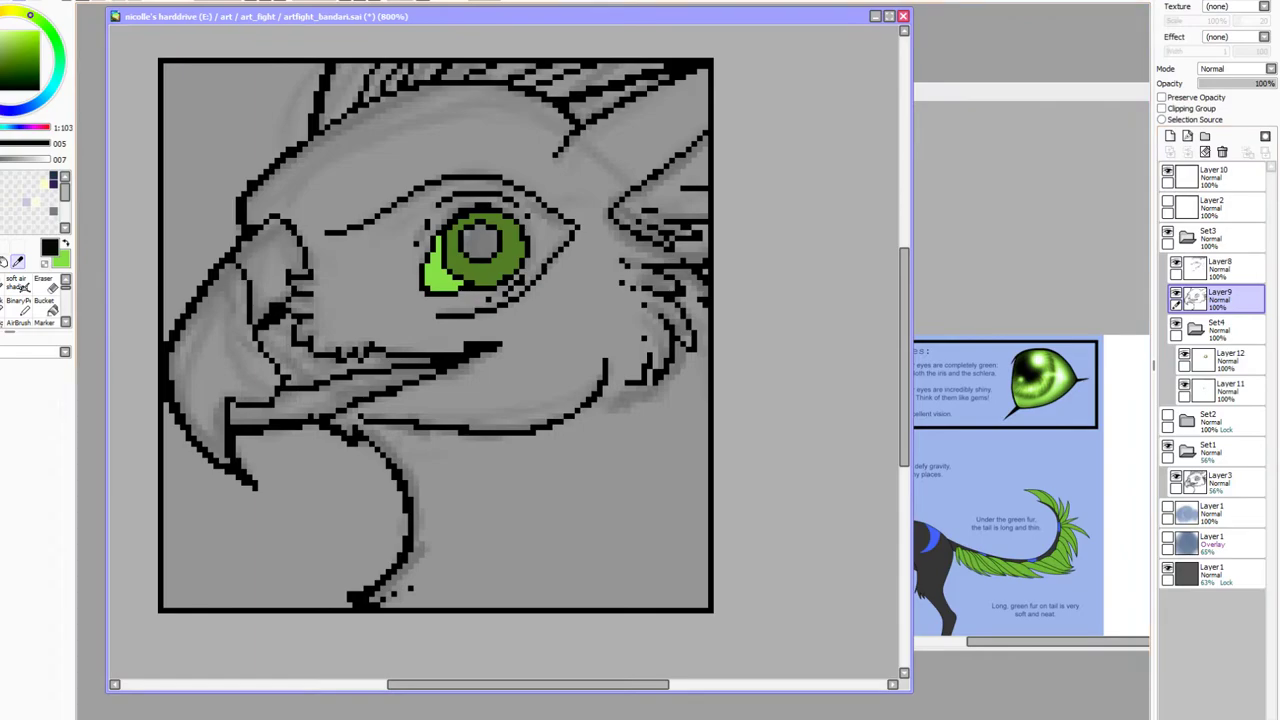
left_click(1175, 329)
left_click(1230, 357)
left_click(17, 303)
left_click(480, 242)
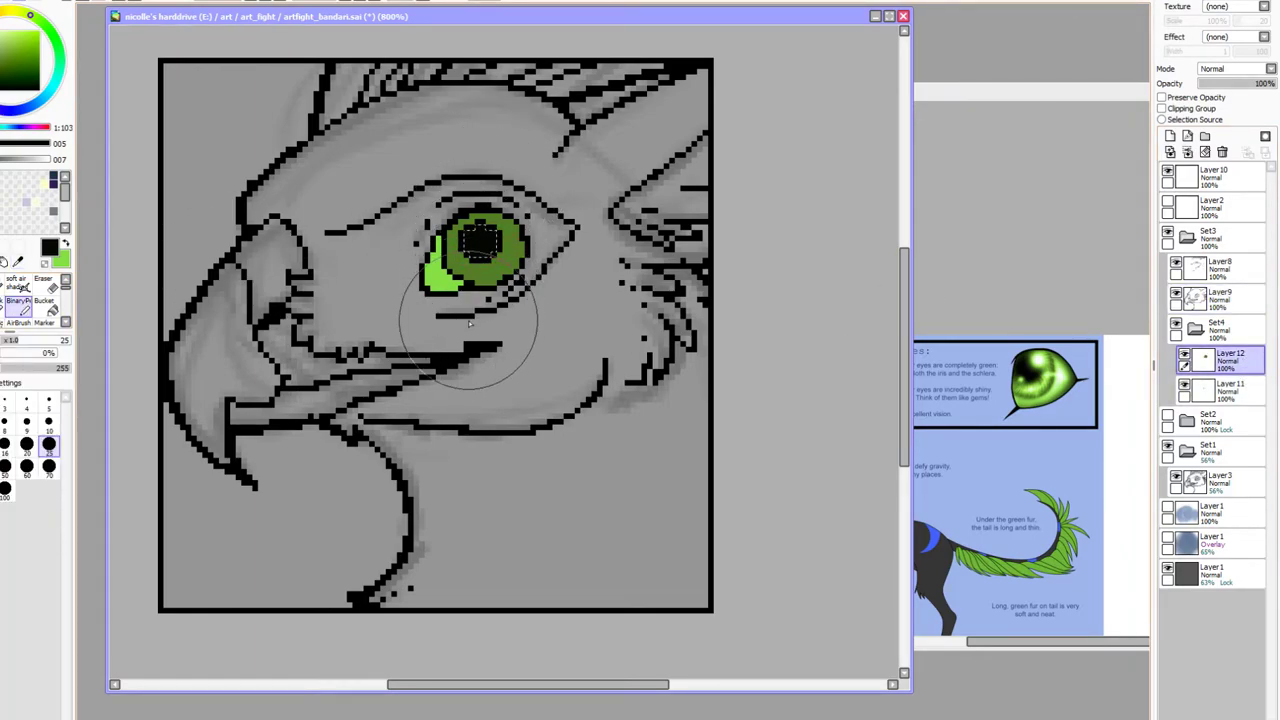
key("ctrl+d")
Add a new layer above Layer8 and paint a large and a small white highlight on the pupil with the size 5 Binary Pen
left_click(17, 261)
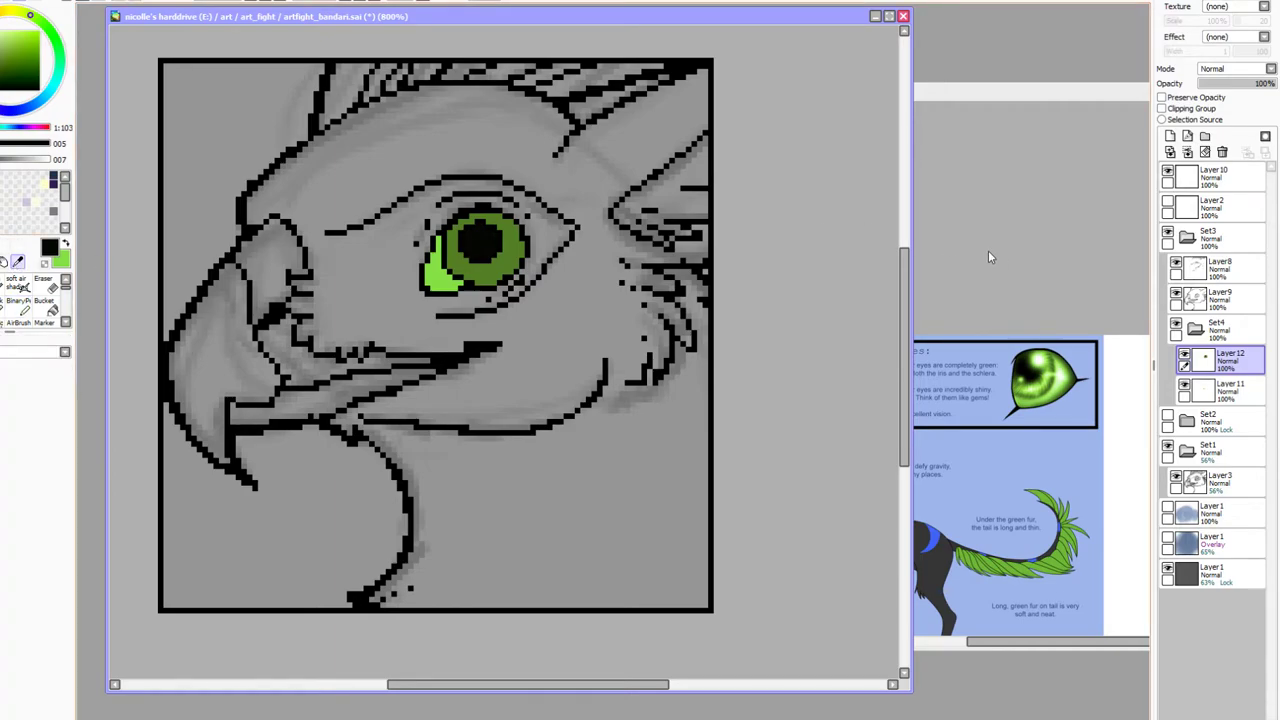
left_click(1238, 270)
left_click(1170, 136)
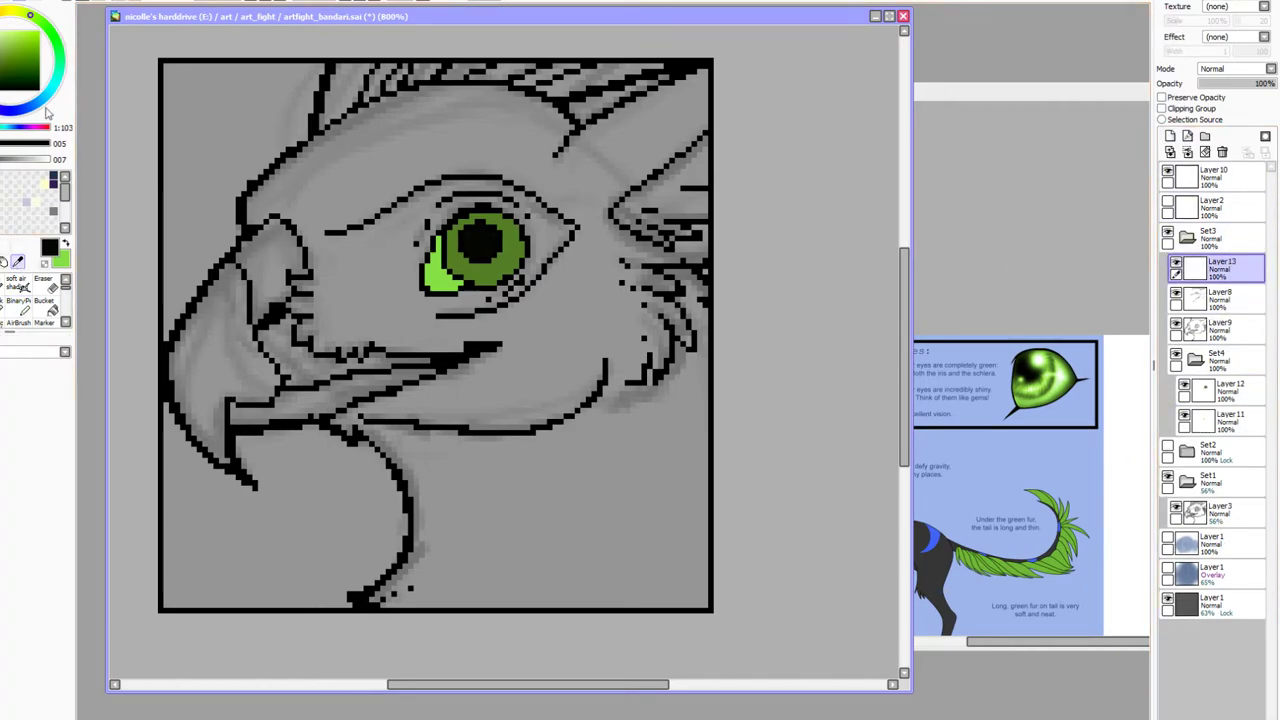
key("b")
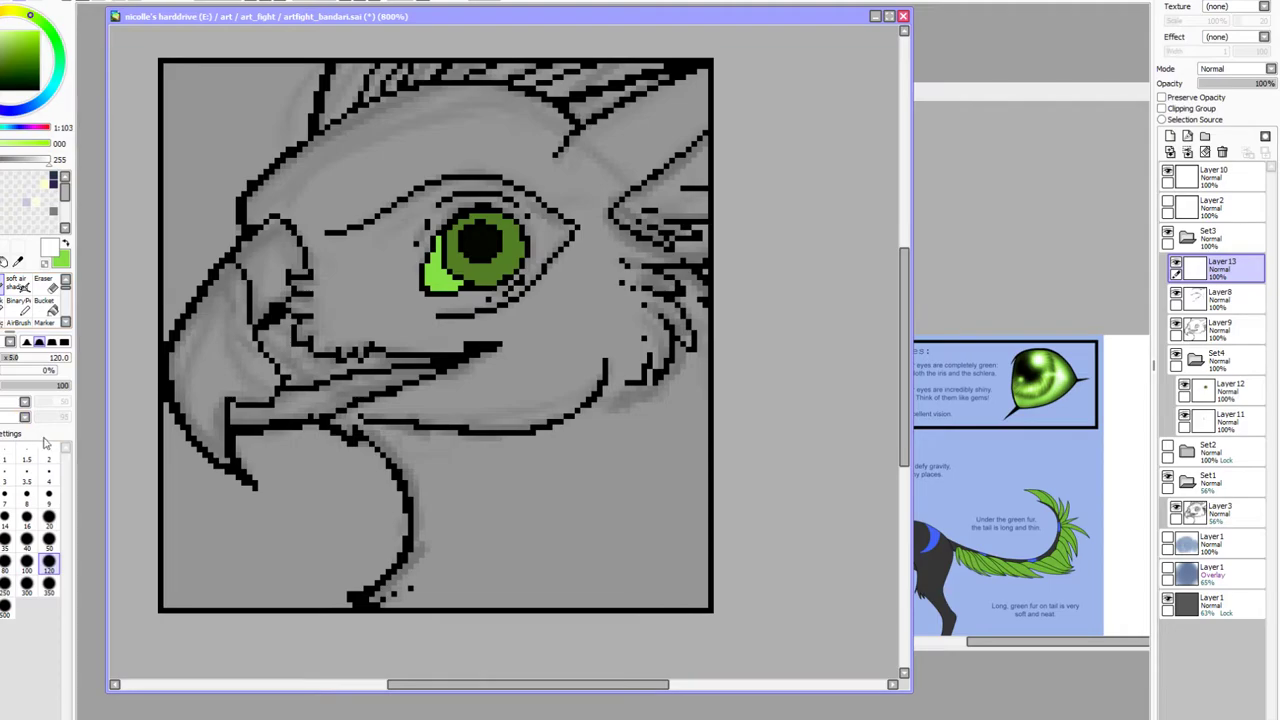
left_click(48, 470)
left_click(18, 303)
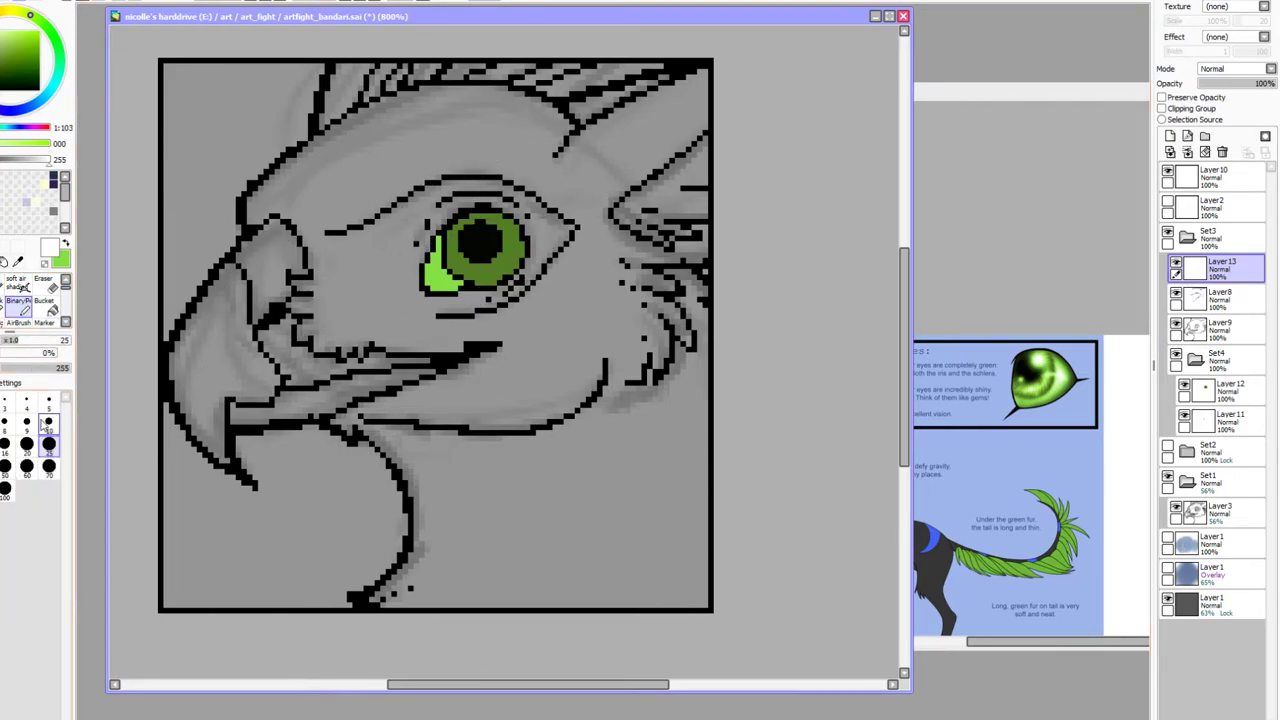
left_click(48, 400)
left_click_drag(489, 229, 485, 234)
left_click(472, 256)
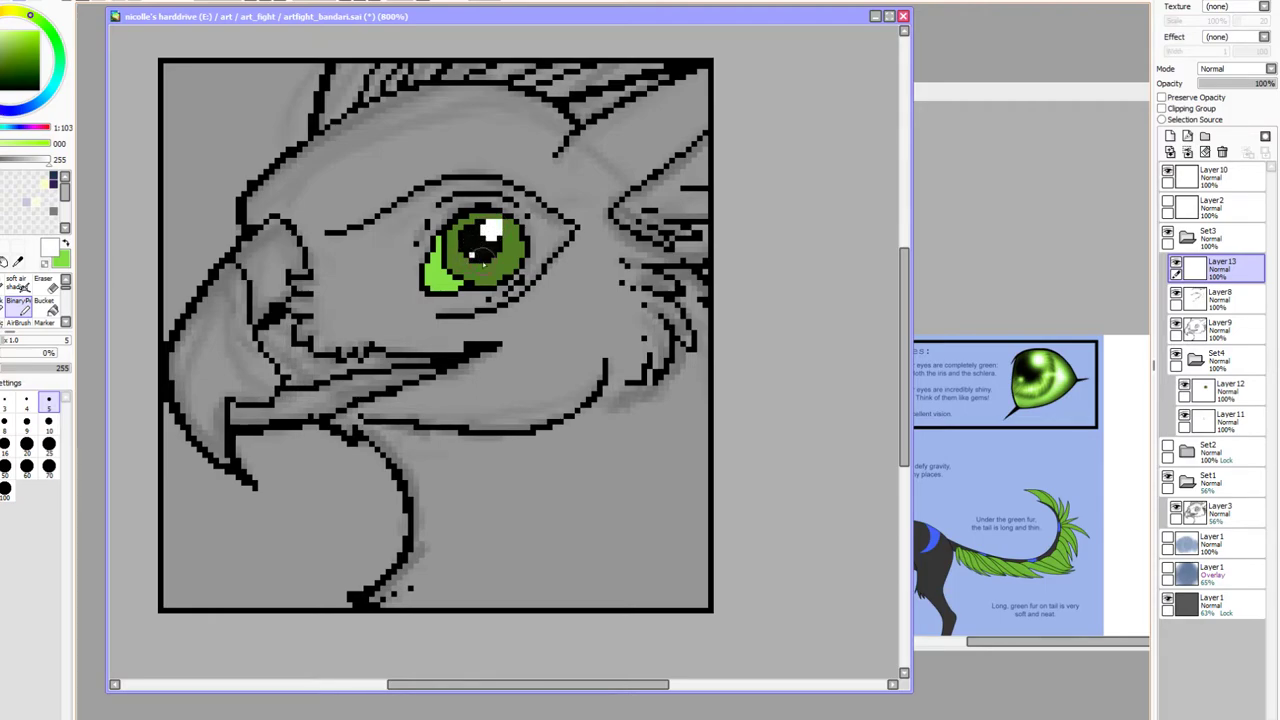
left_click(17, 262)
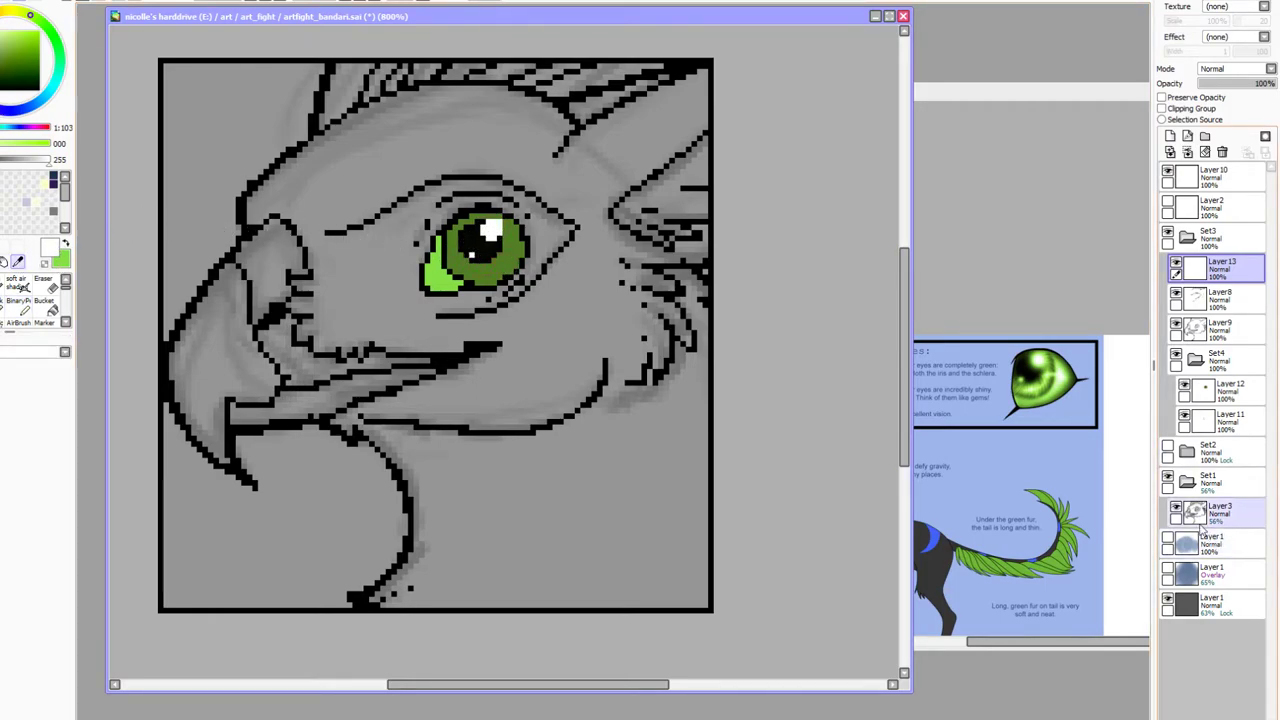
Collapse the Set1 sketch folder and hide it
left_click(1208, 482)
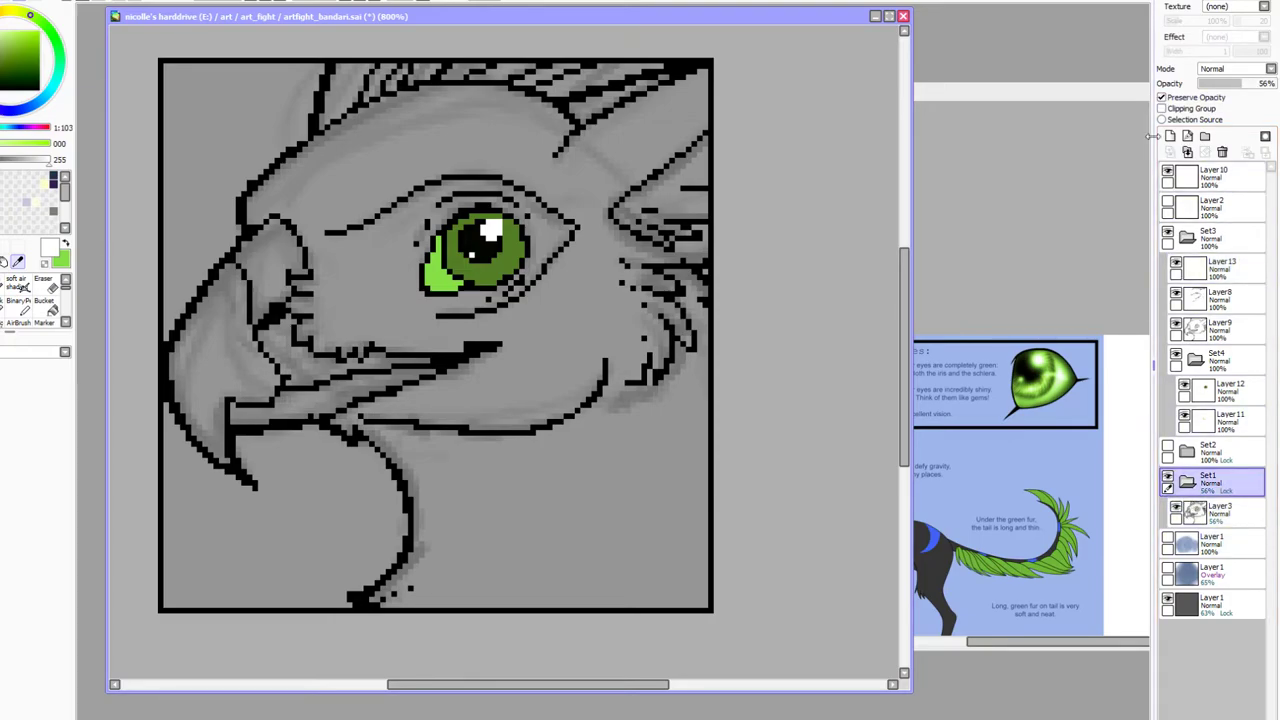
left_click(1188, 484)
left_click(1167, 480)
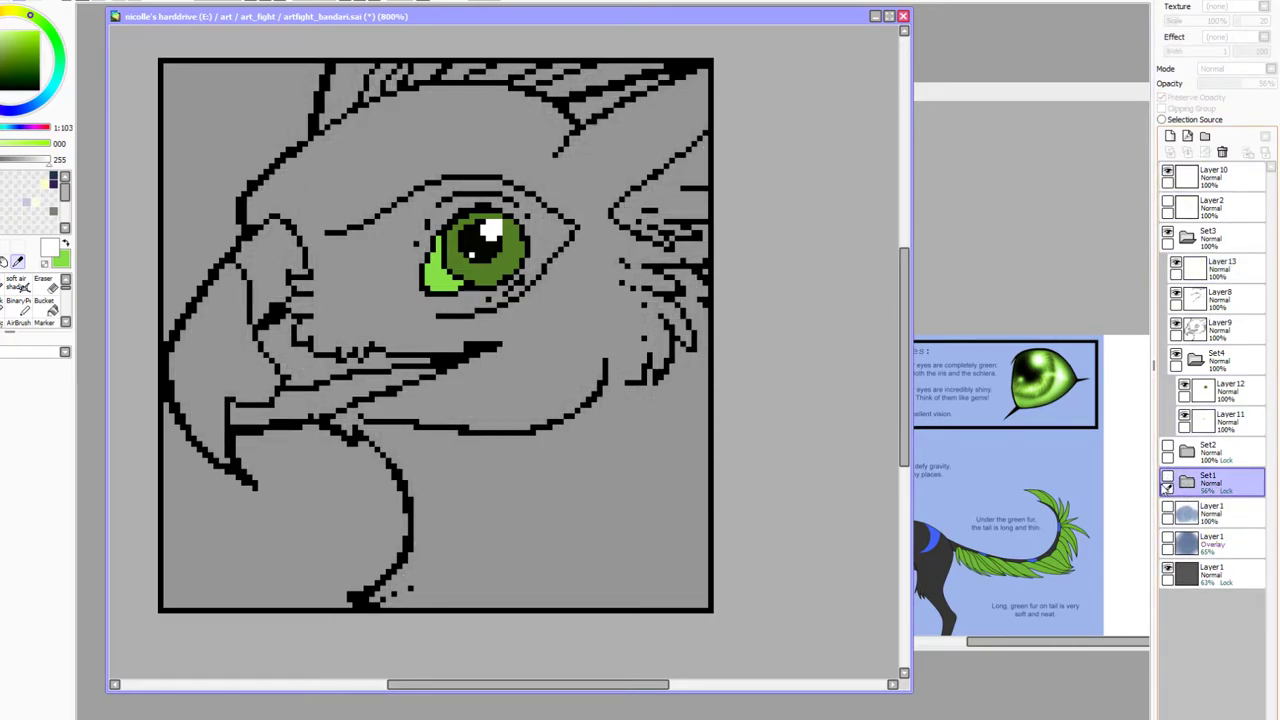
left_click(1167, 481)
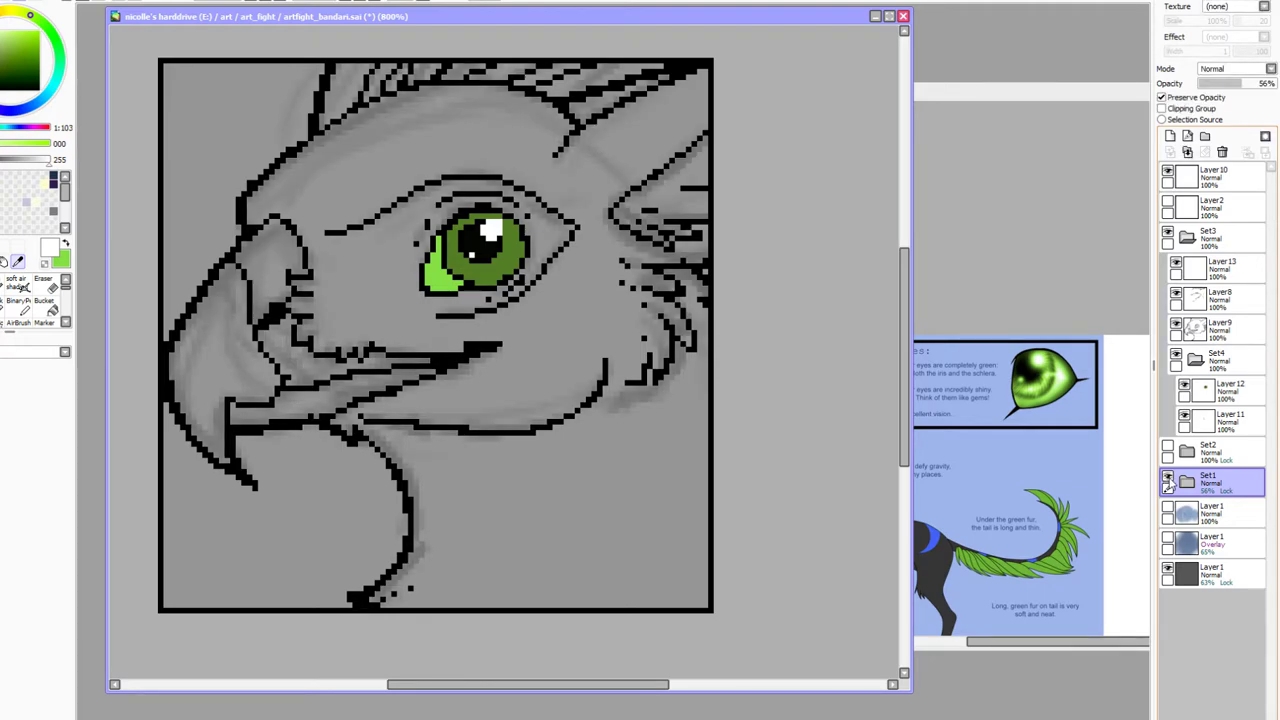
left_click(1167, 481)
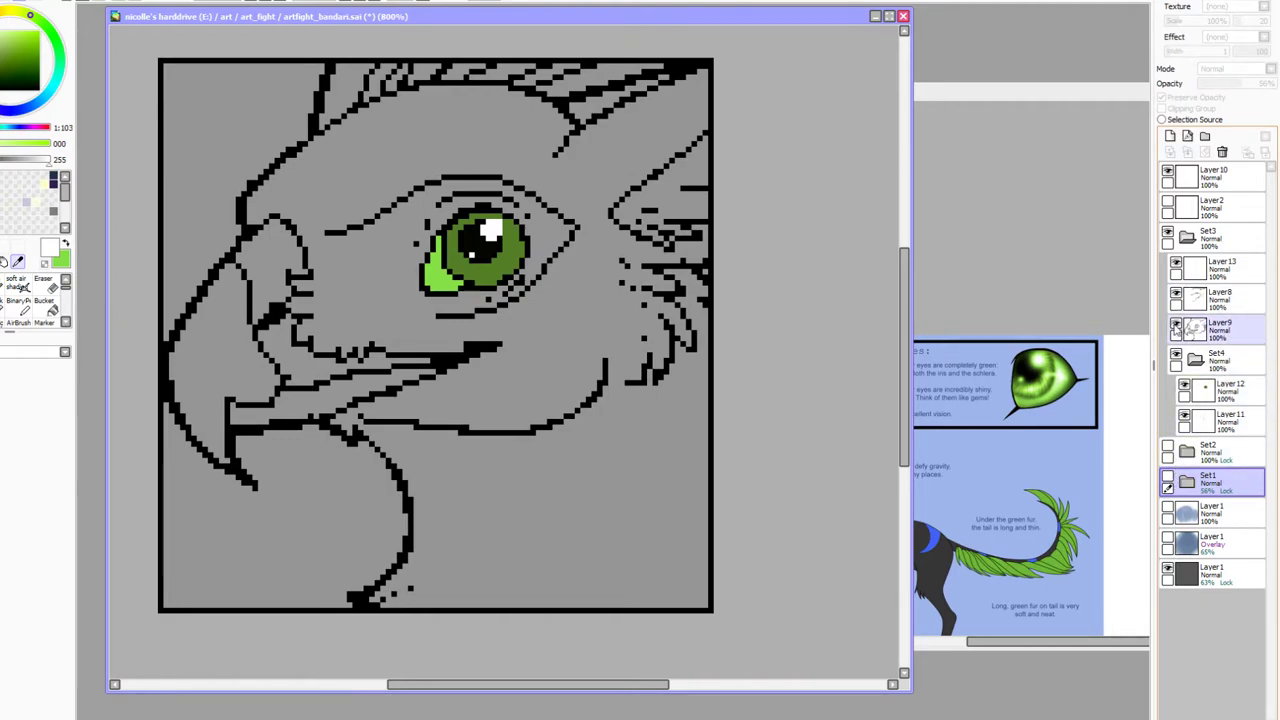
Make Layer9 active and sample the mane's green and the body's dark gray from the reference sheet, with gray as the foreground color
left_click(1212, 328)
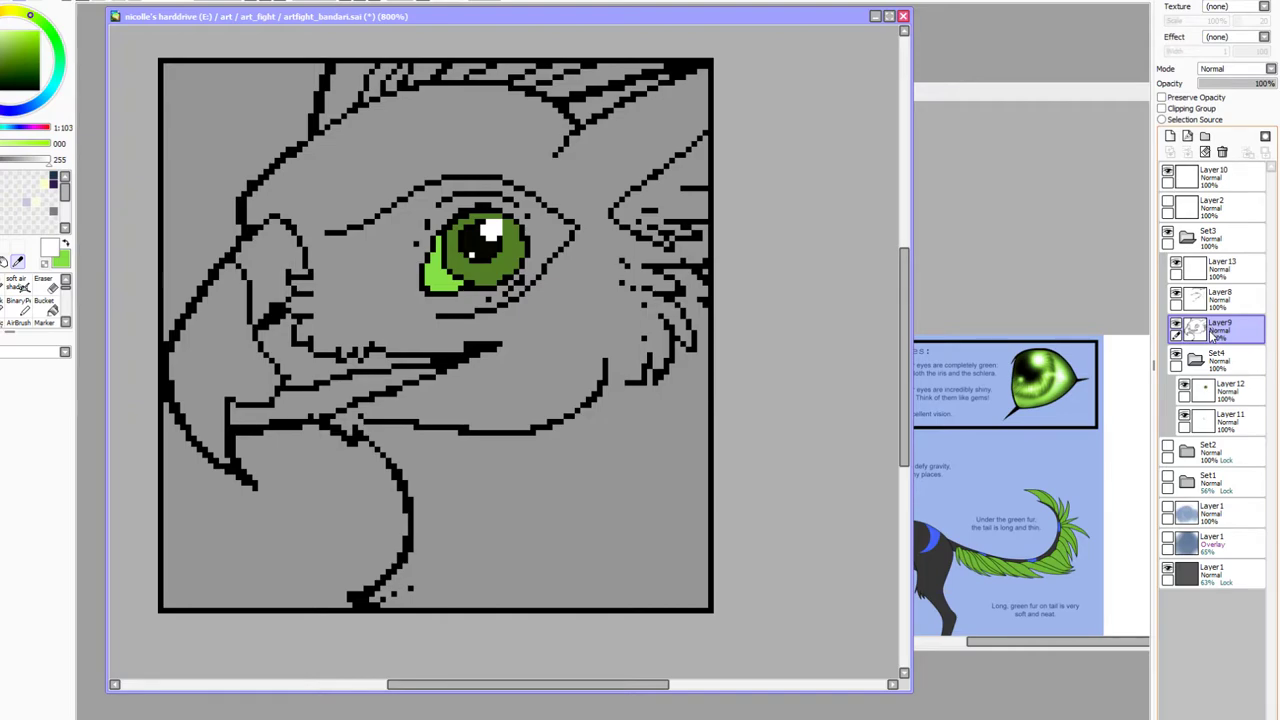
left_click(1045, 296)
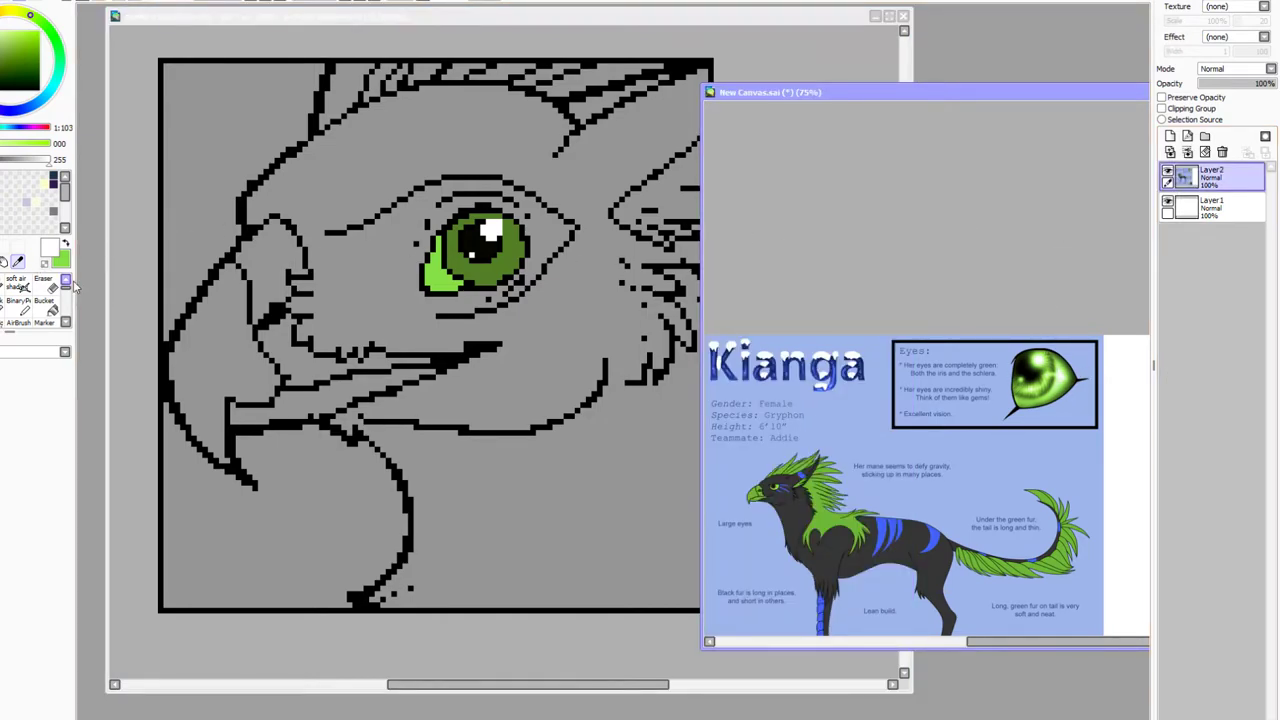
left_click(786, 464)
left_click(65, 243)
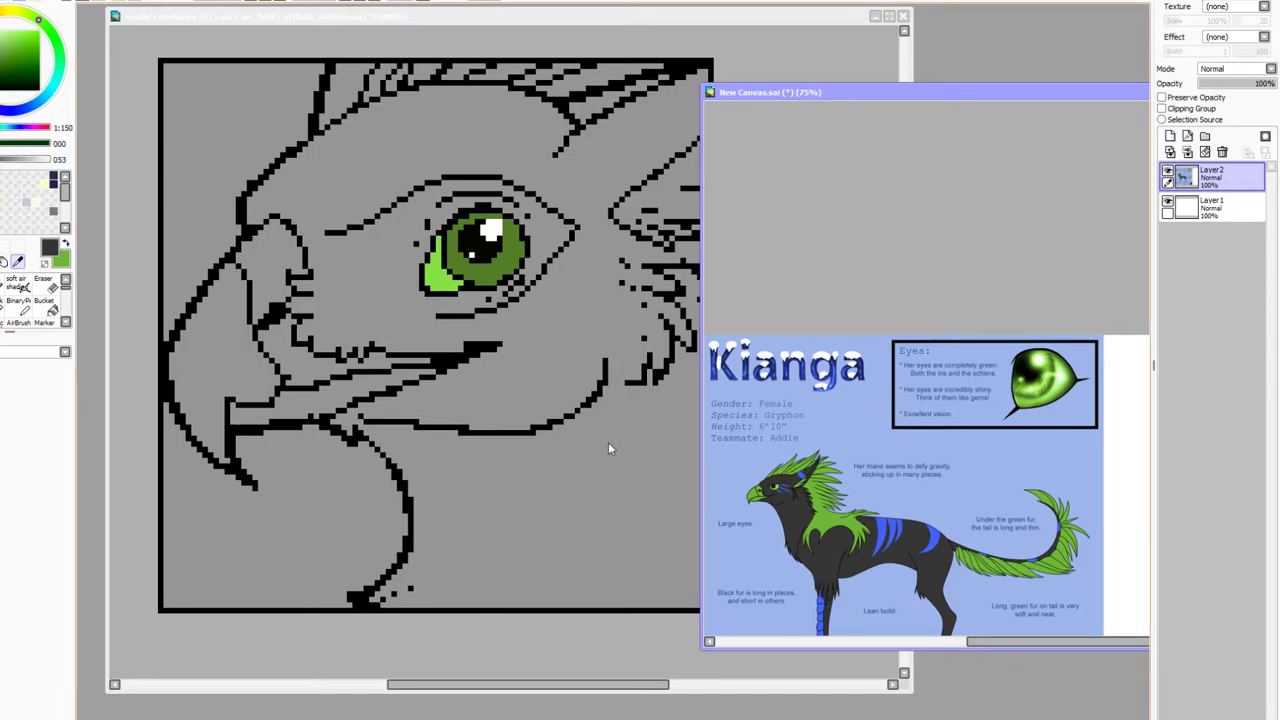
left_click(608, 443)
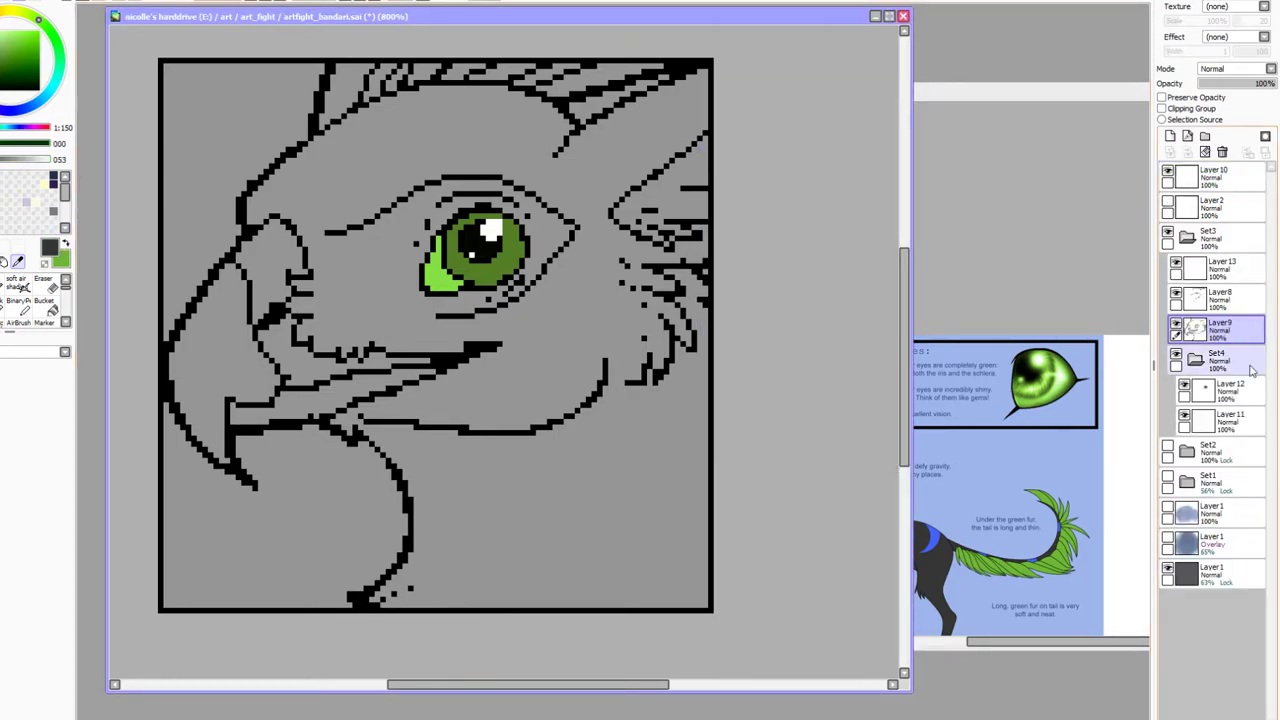
Select the gryphon's head and neck from Layer9 with the Magic Wand and add a new layer above Layer12
left_click(889, 16)
left_click(4, 257)
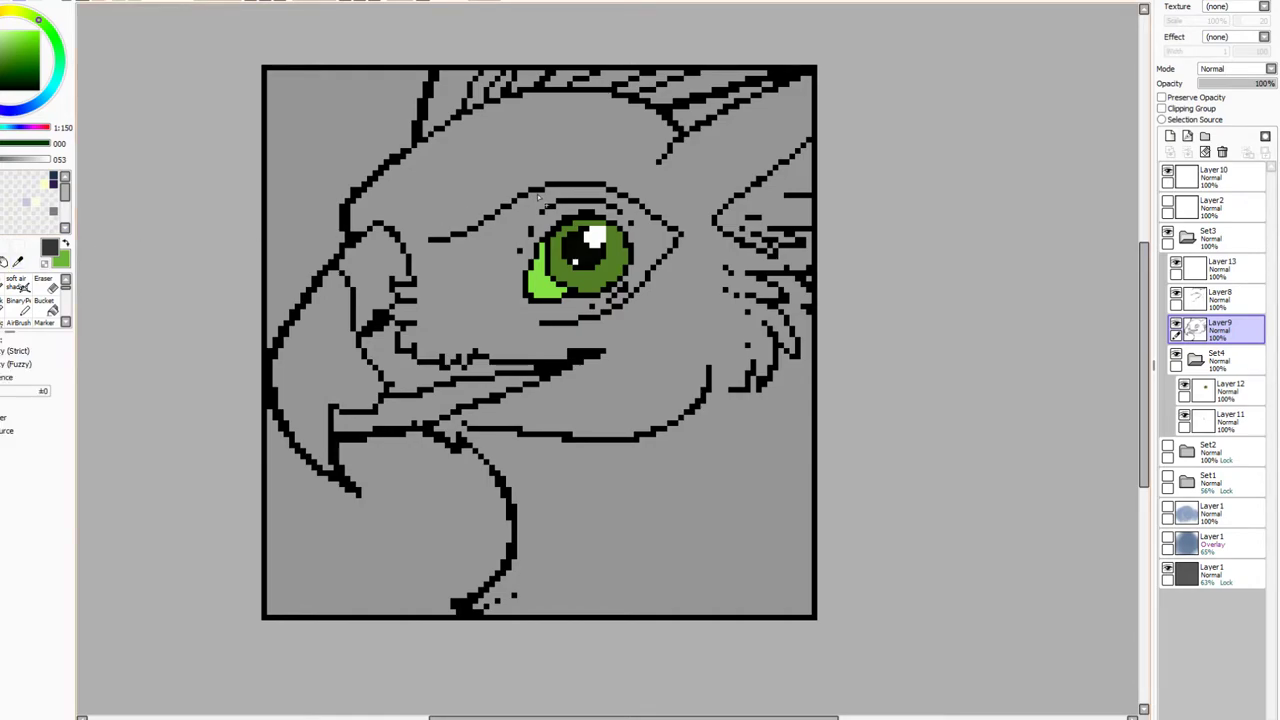
left_click(589, 163)
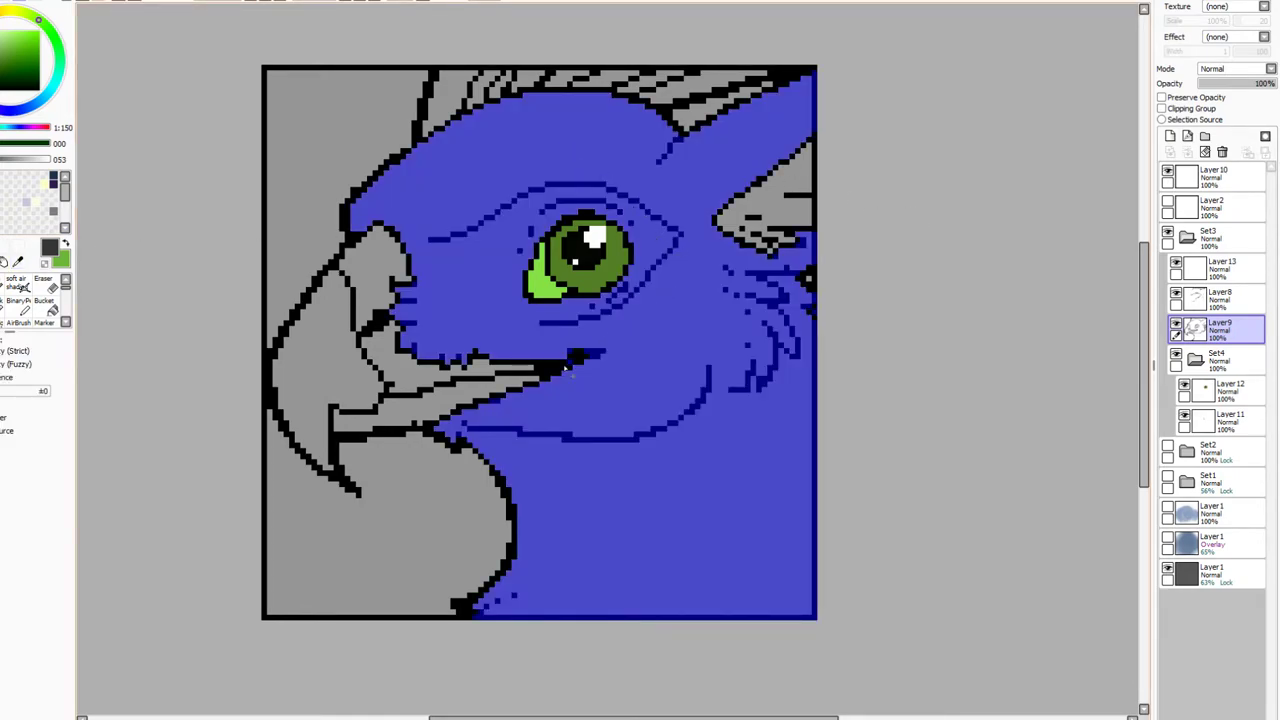
left_click(1244, 398)
left_click(1170, 136)
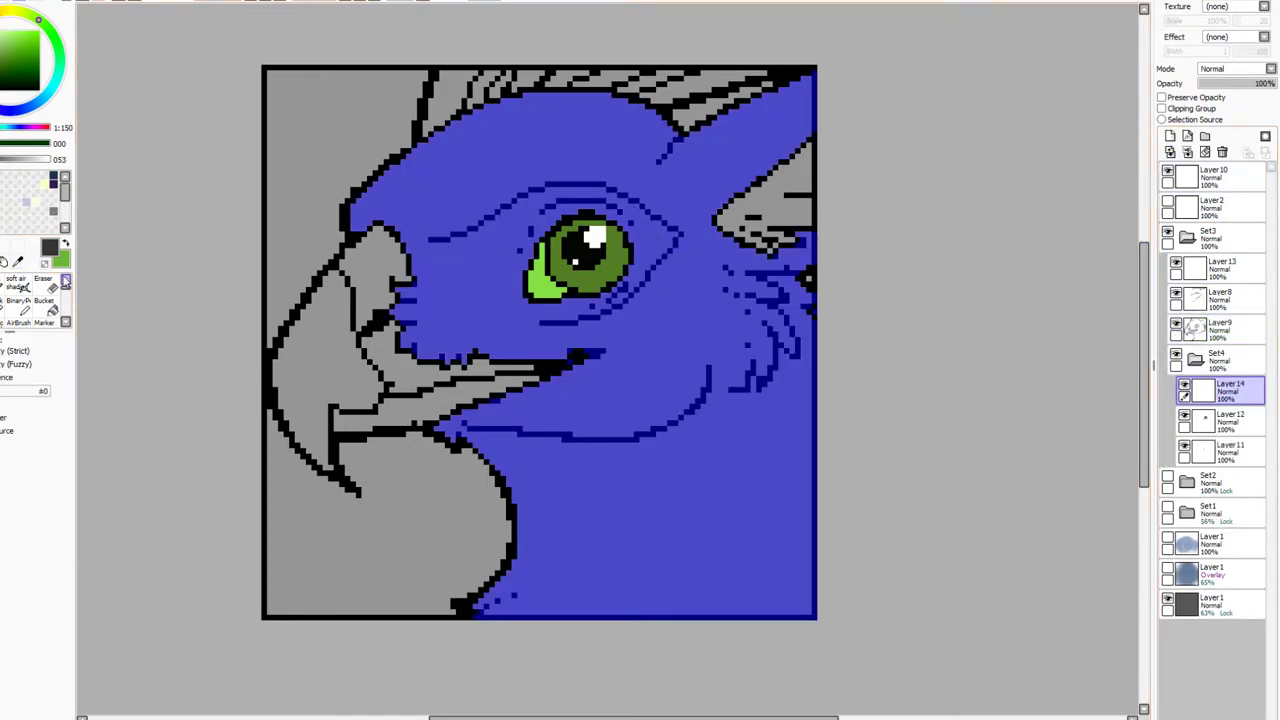
Paint the selected head and neck dark gray with the size 500 pen, deselect, and set the Binary Pen to size 2
left_click(3, 285)
left_click(6, 606)
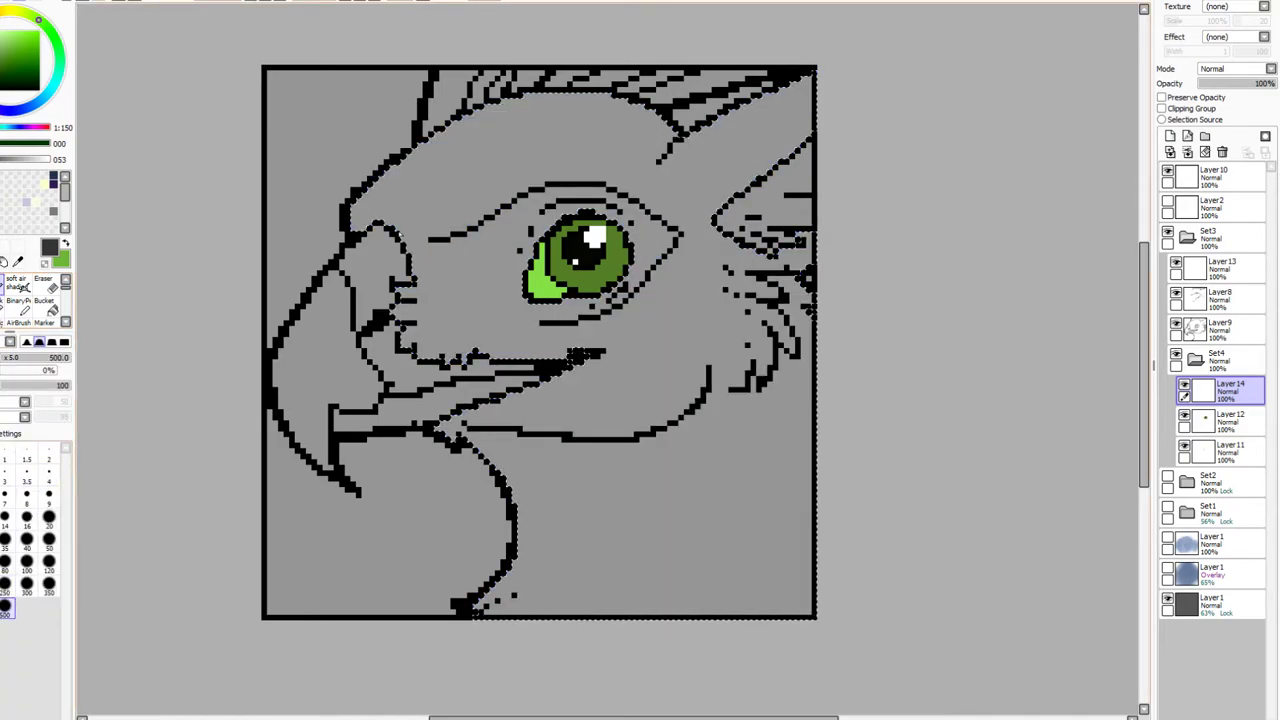
left_click_drag(607, 191, 640, 450)
left_click_drag(745, 590, 852, 460)
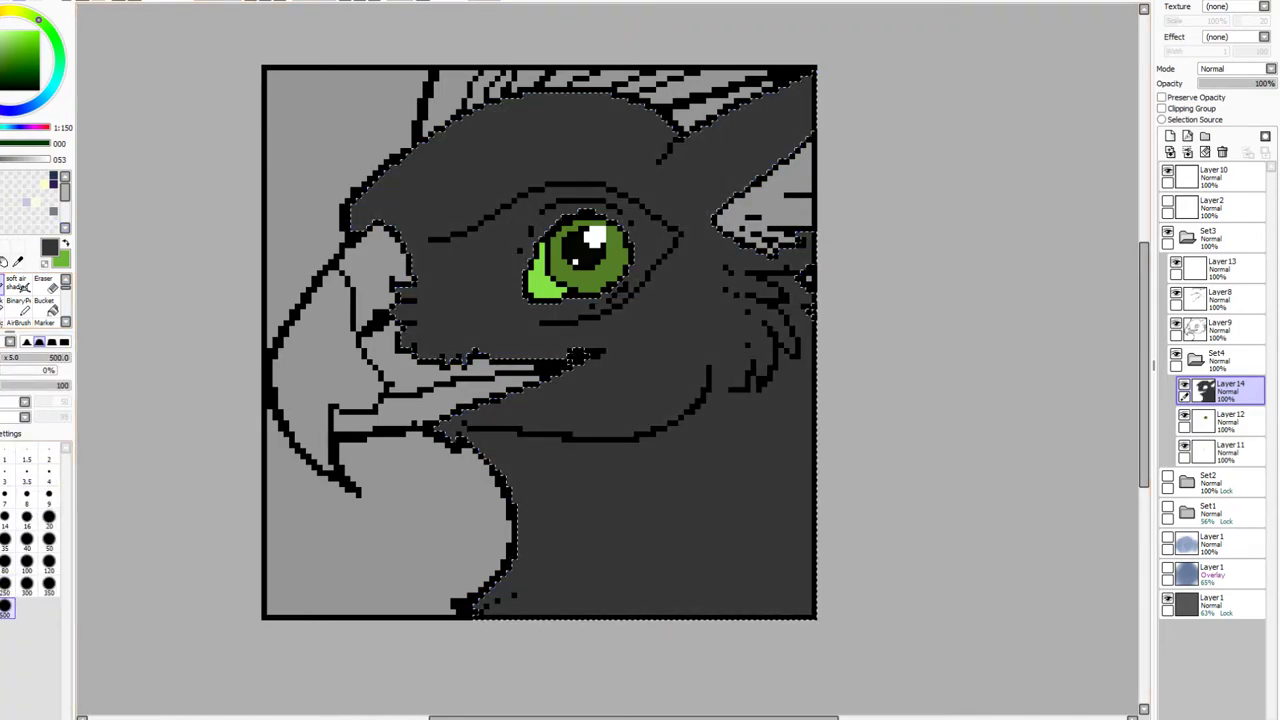
left_click(18, 302)
left_click(6, 489)
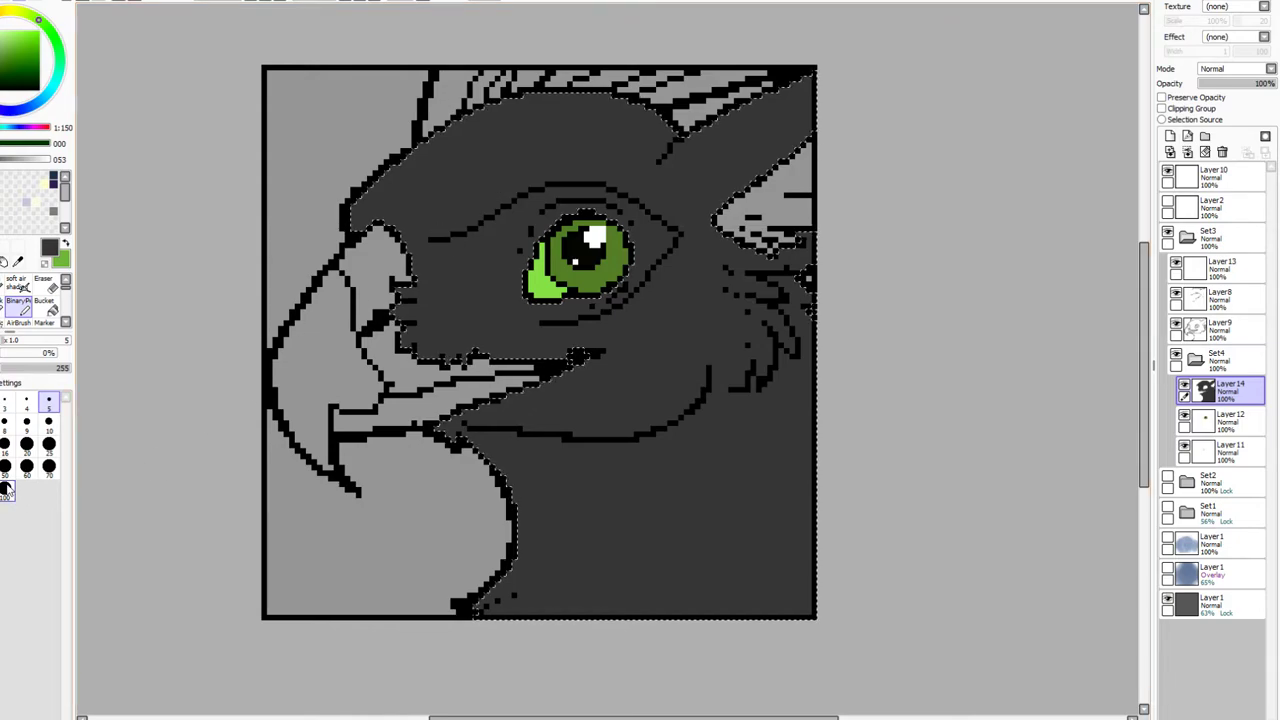
key("ctrl+d")
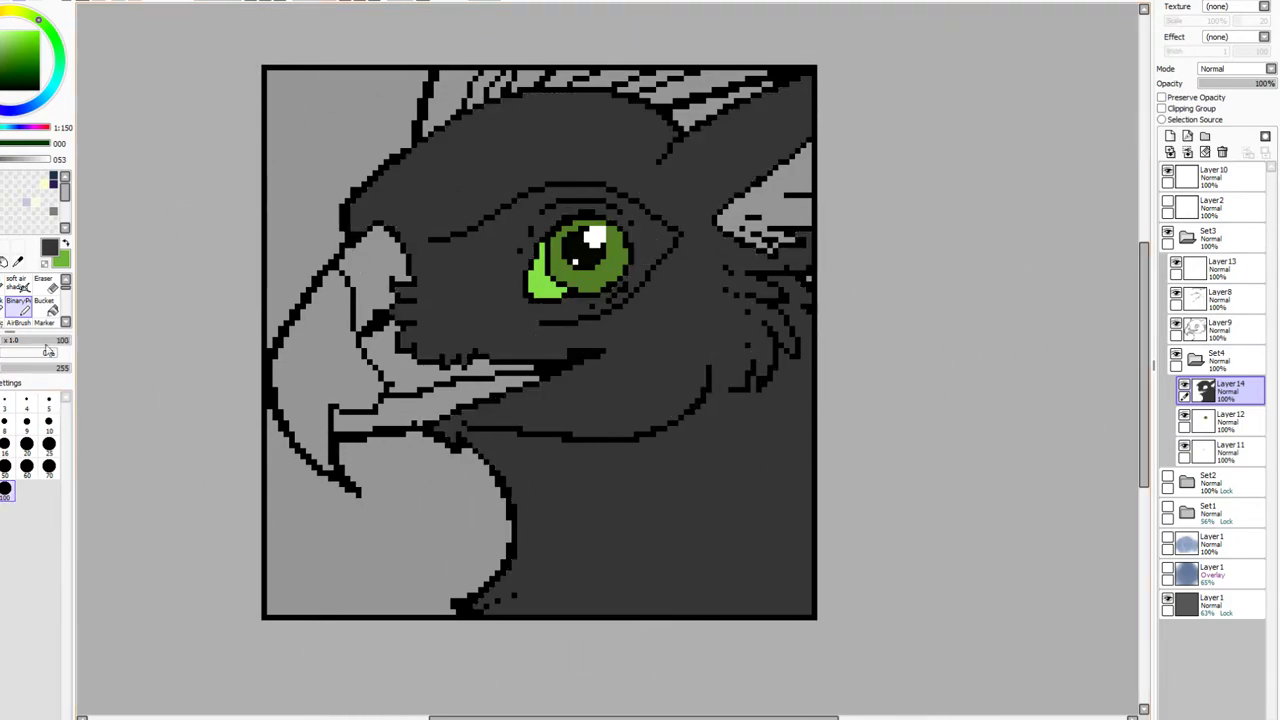
left_click(6, 402)
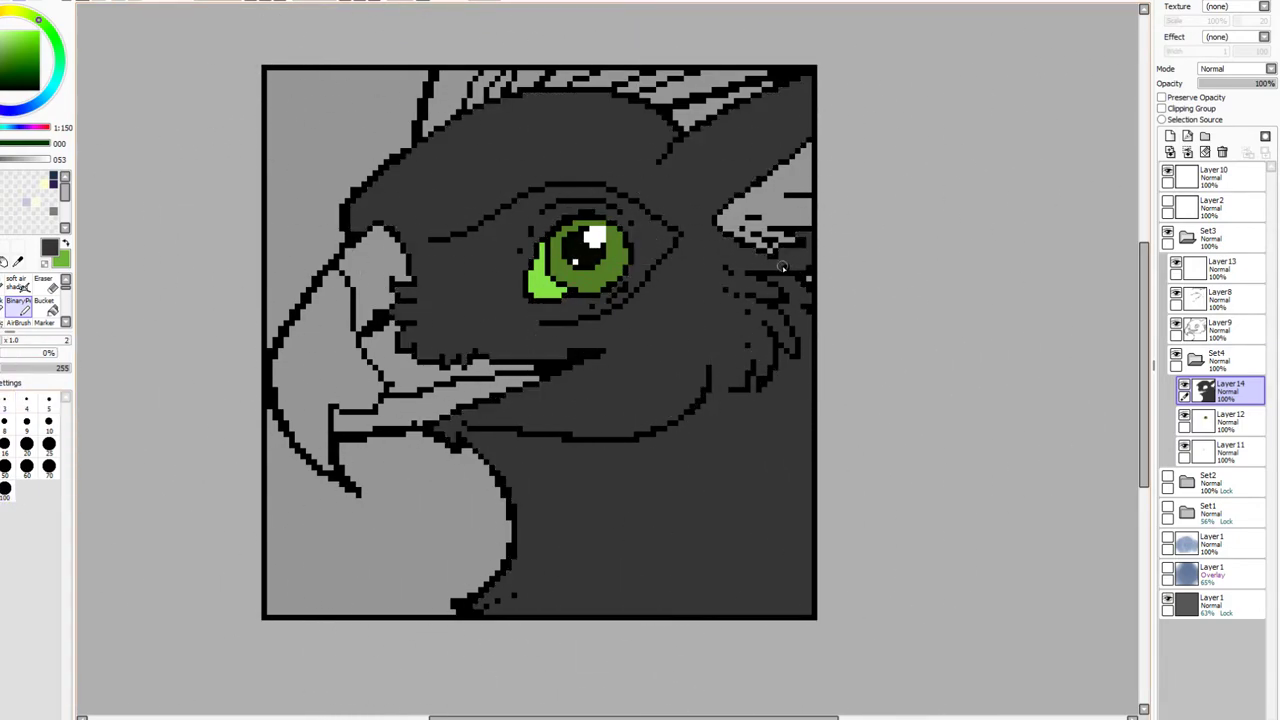
Switch to green, add a layer above Layer14, and select the mane, inner ear and beak from Layer9, returning to the new layer
left_click(65, 243)
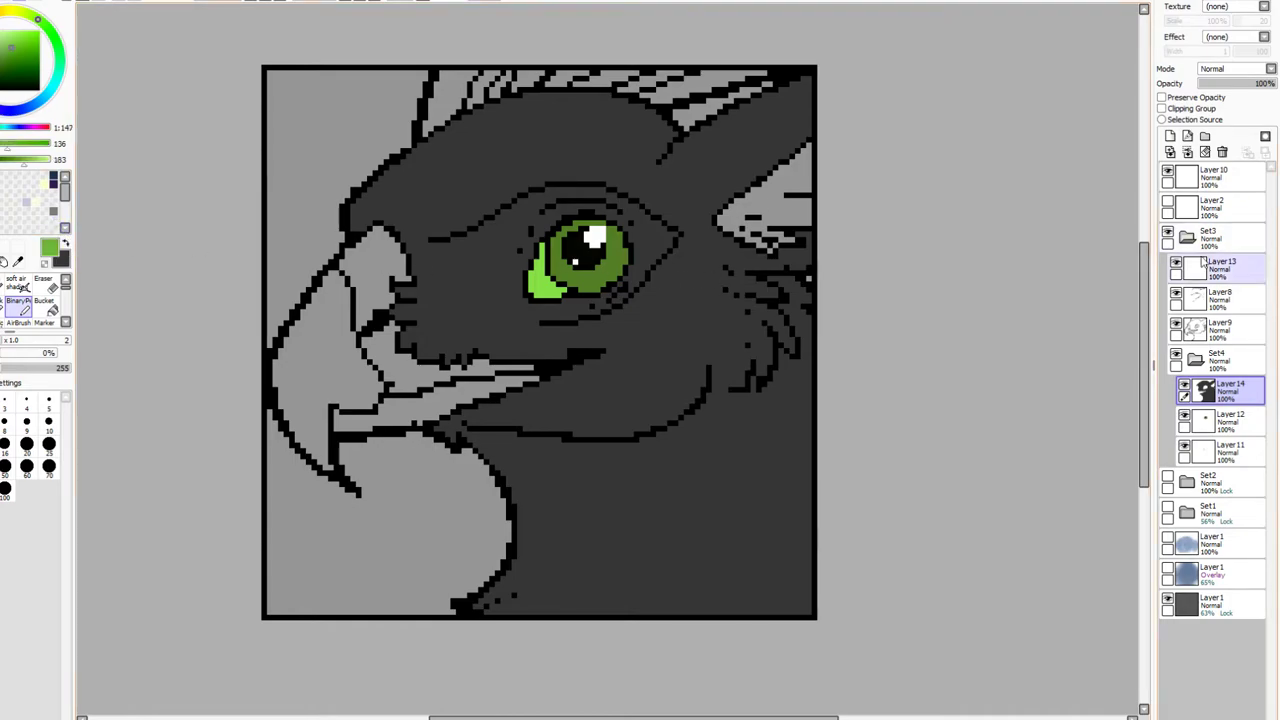
left_click(1170, 135)
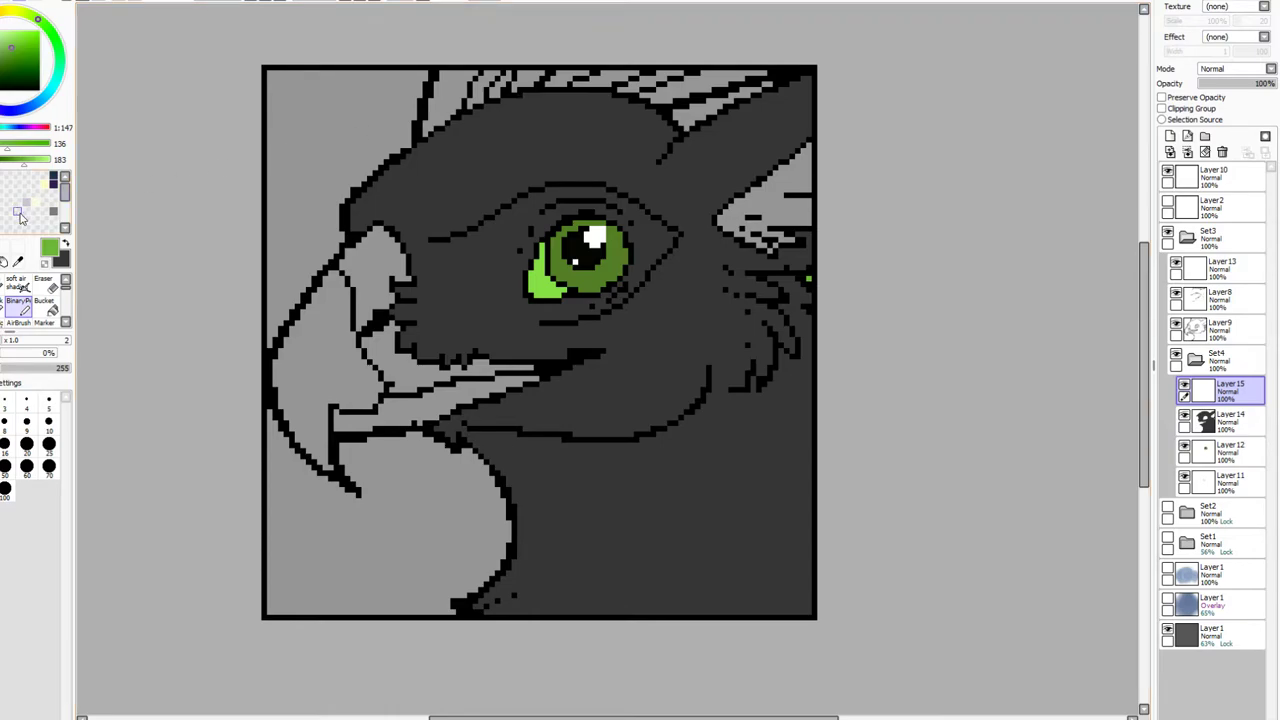
left_click(2, 246)
left_click(1213, 332)
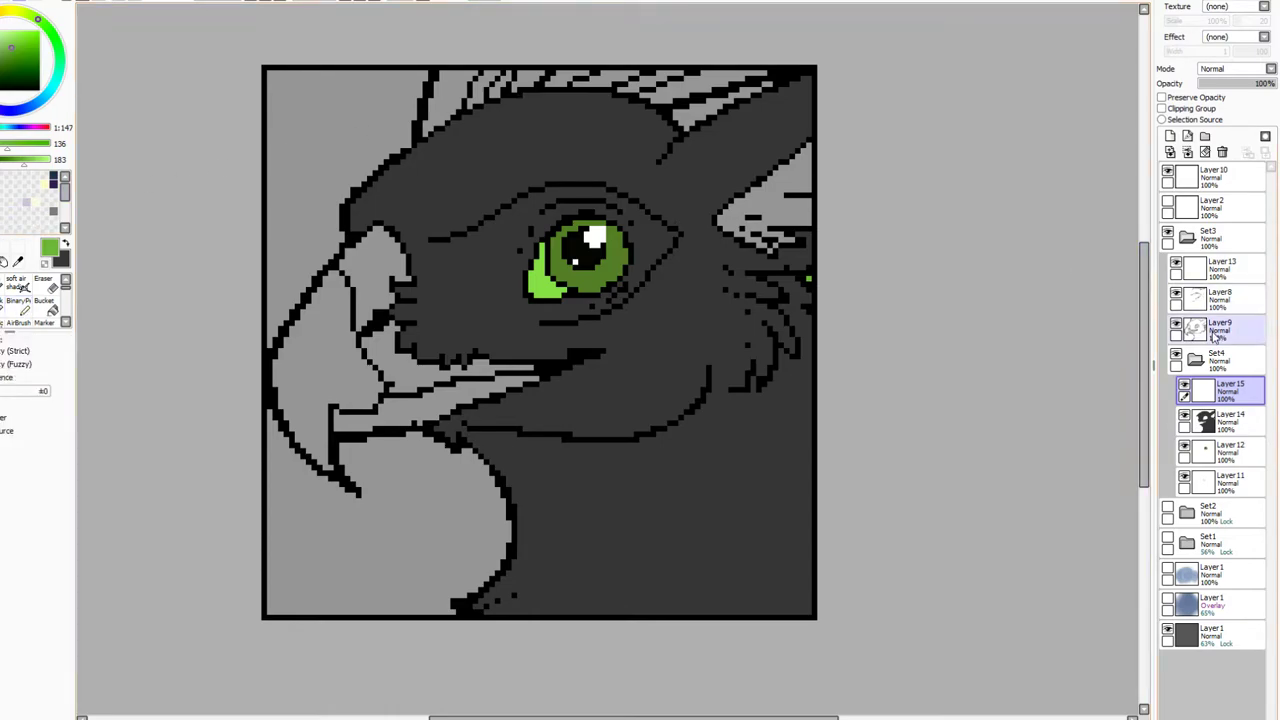
left_click(766, 188)
left_click(680, 93)
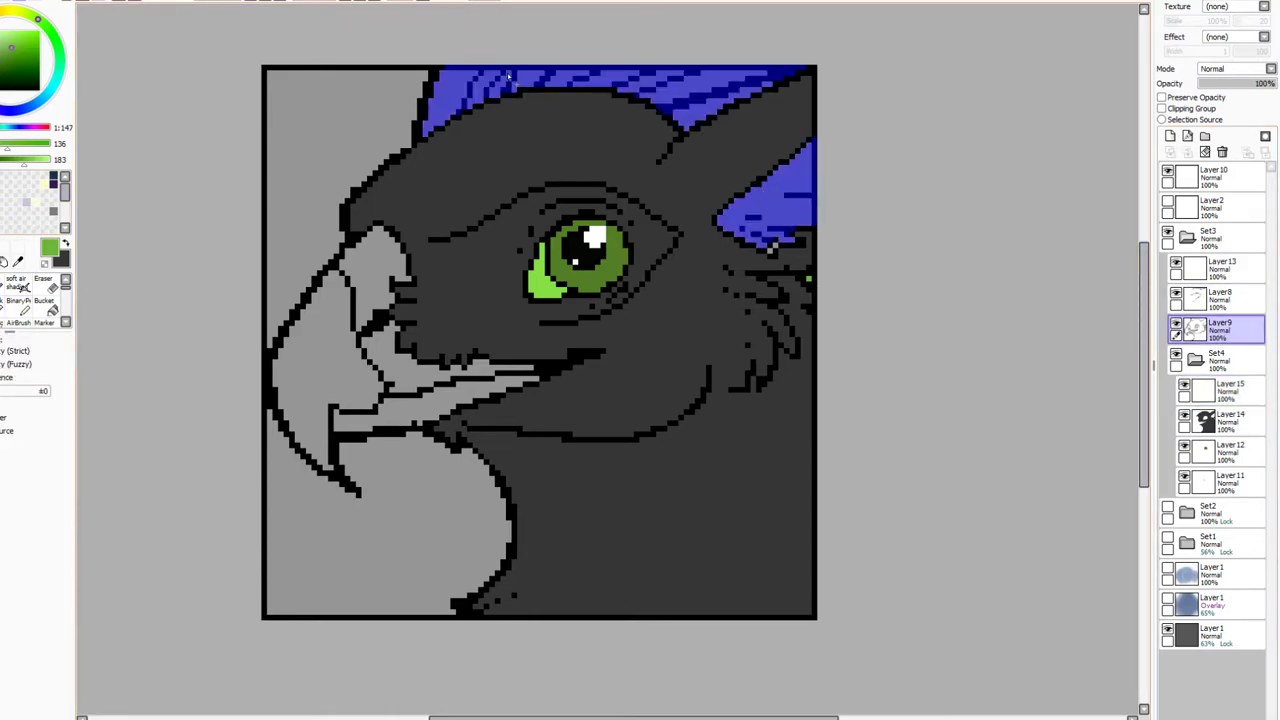
left_click(329, 337)
left_click(376, 272)
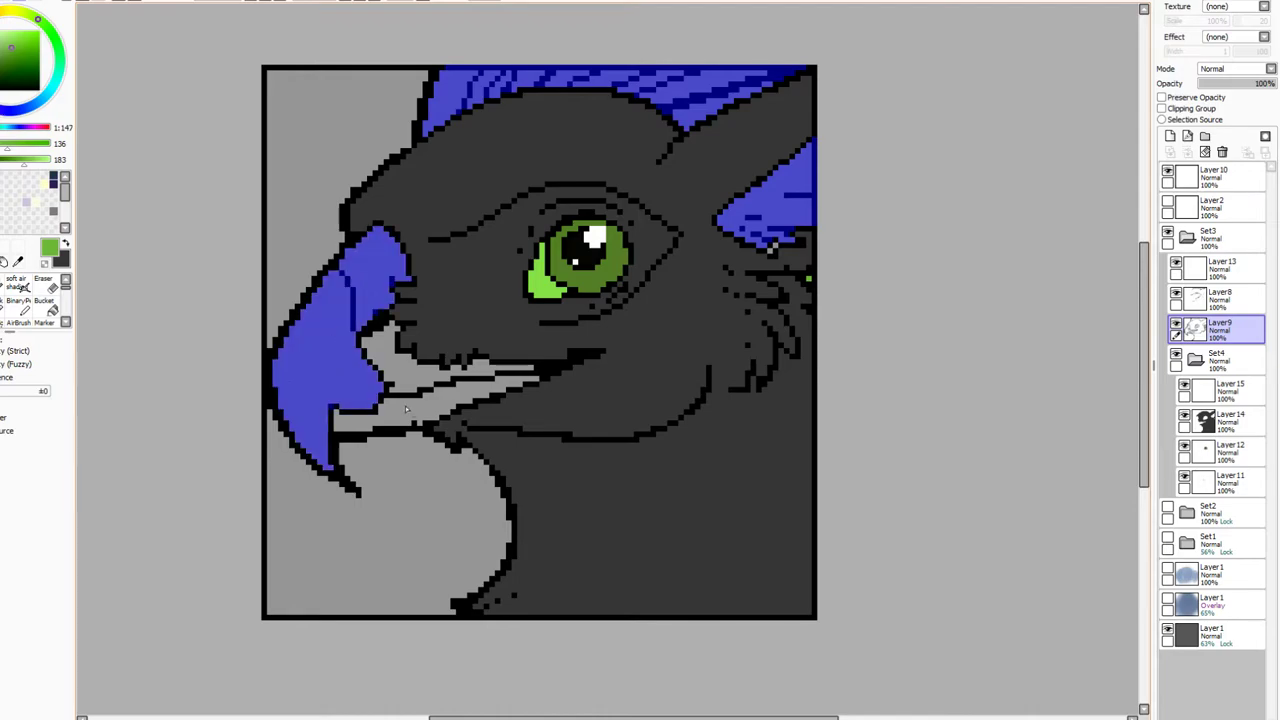
left_click(404, 404)
left_click(394, 362)
left_click(1239, 390)
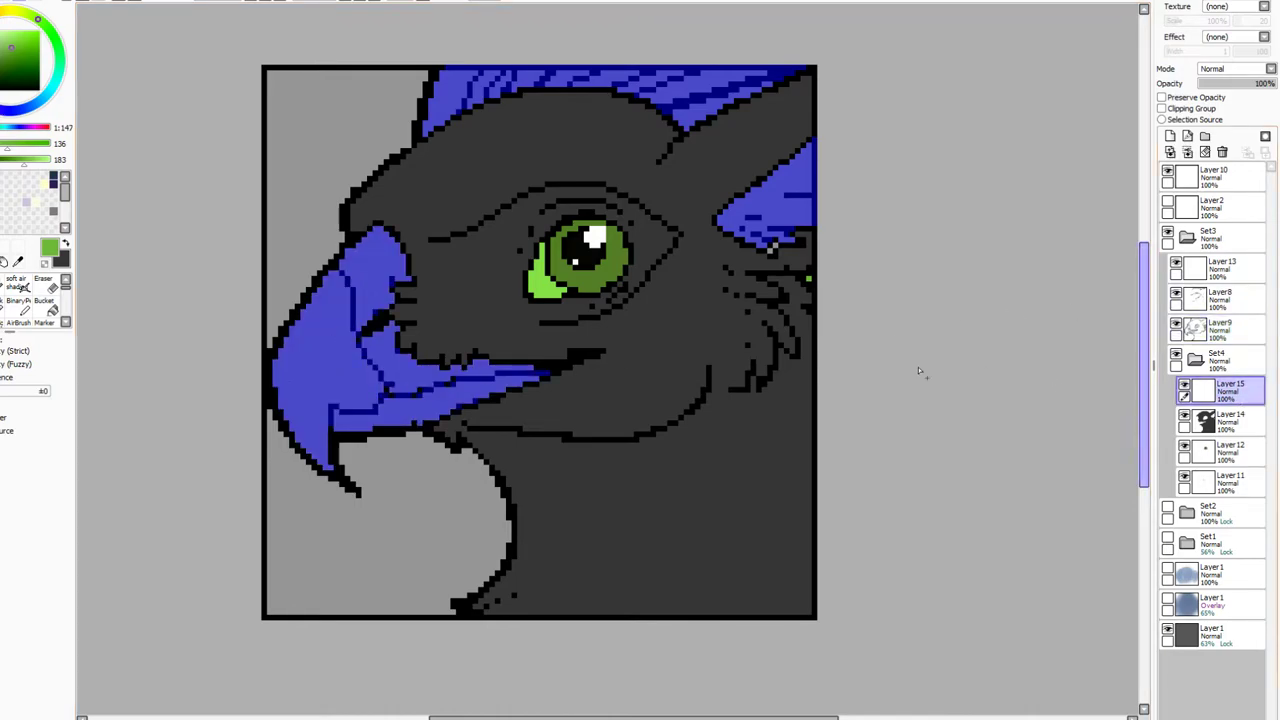
Paint the selected mane, inner ear and beak green on Layer15 with the size 500 pen, and deselect
left_click(4, 285)
left_click(317, 169)
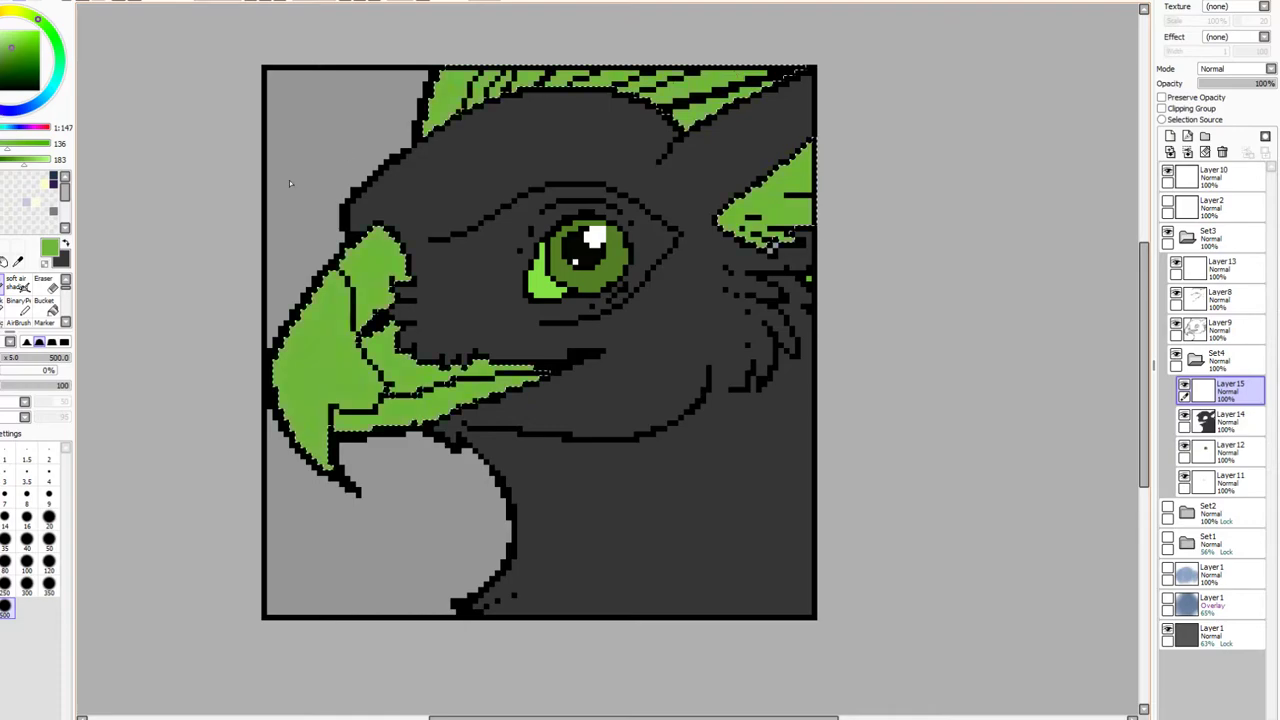
key("ctrl+d")
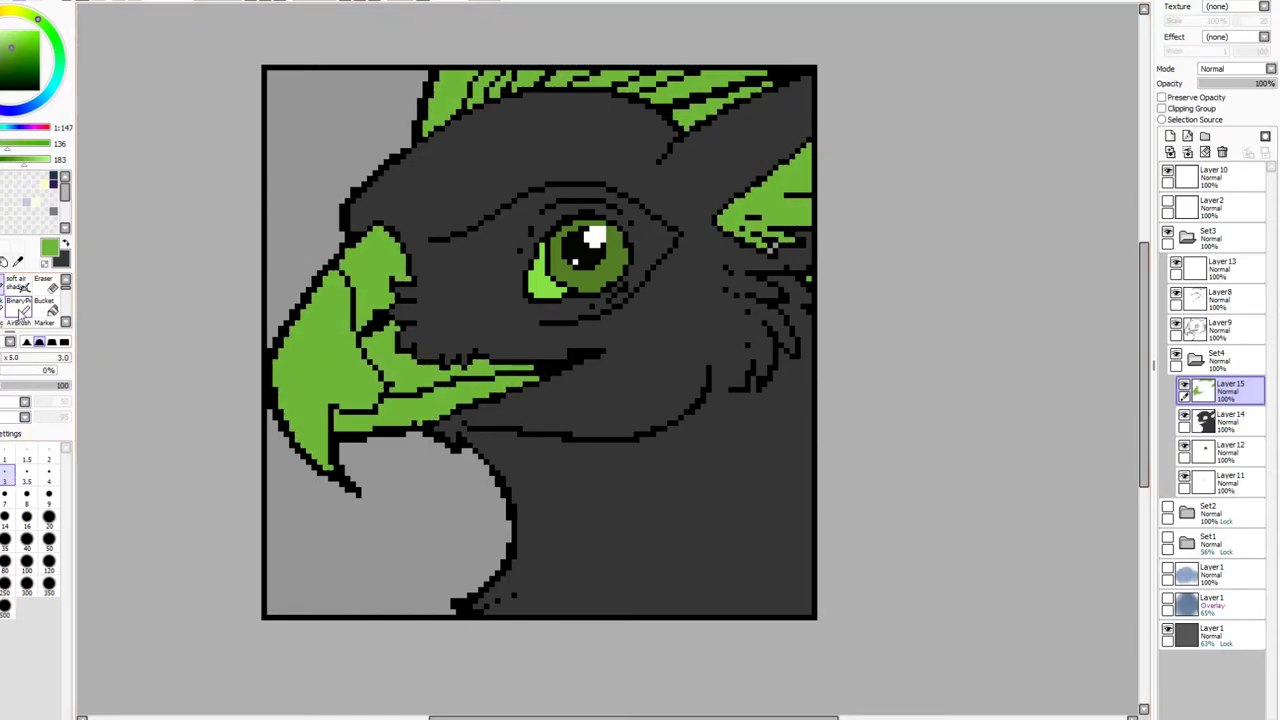
Make Layer14 active with the Binary Pen and dark gray as the foreground color
left_click(18, 300)
left_click(1206, 420)
left_click(20, 262)
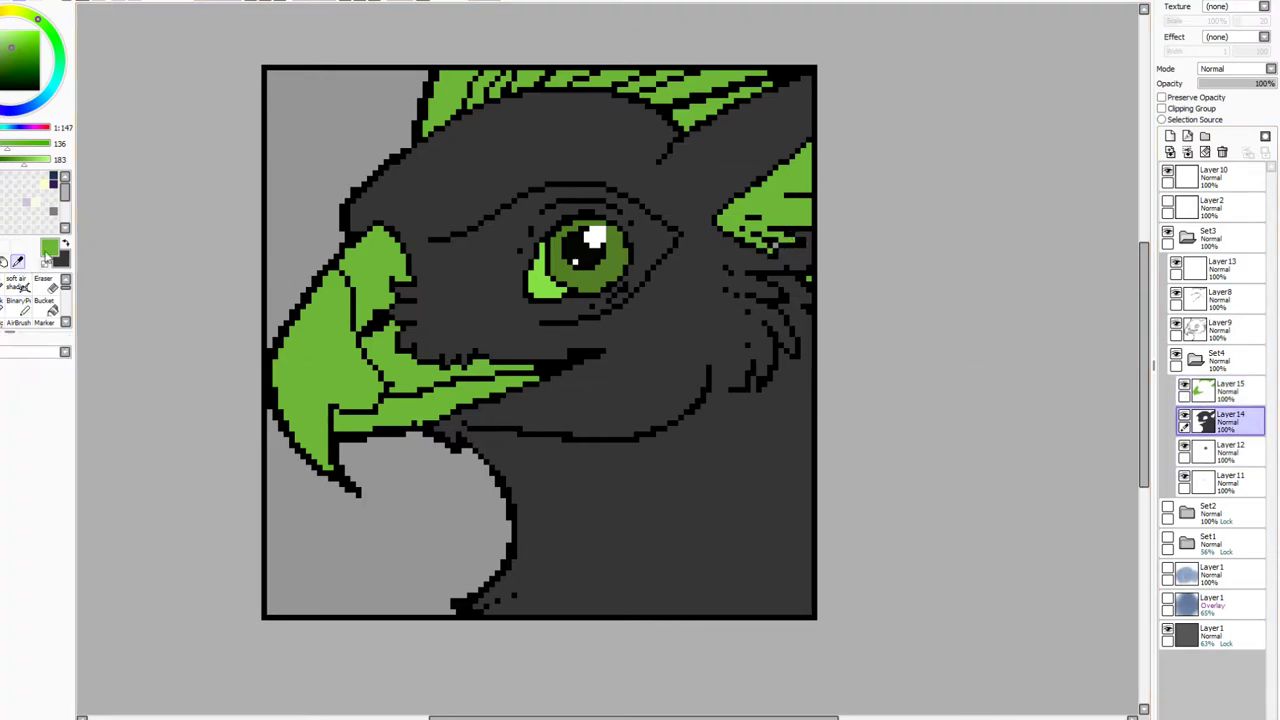
left_click(18, 305)
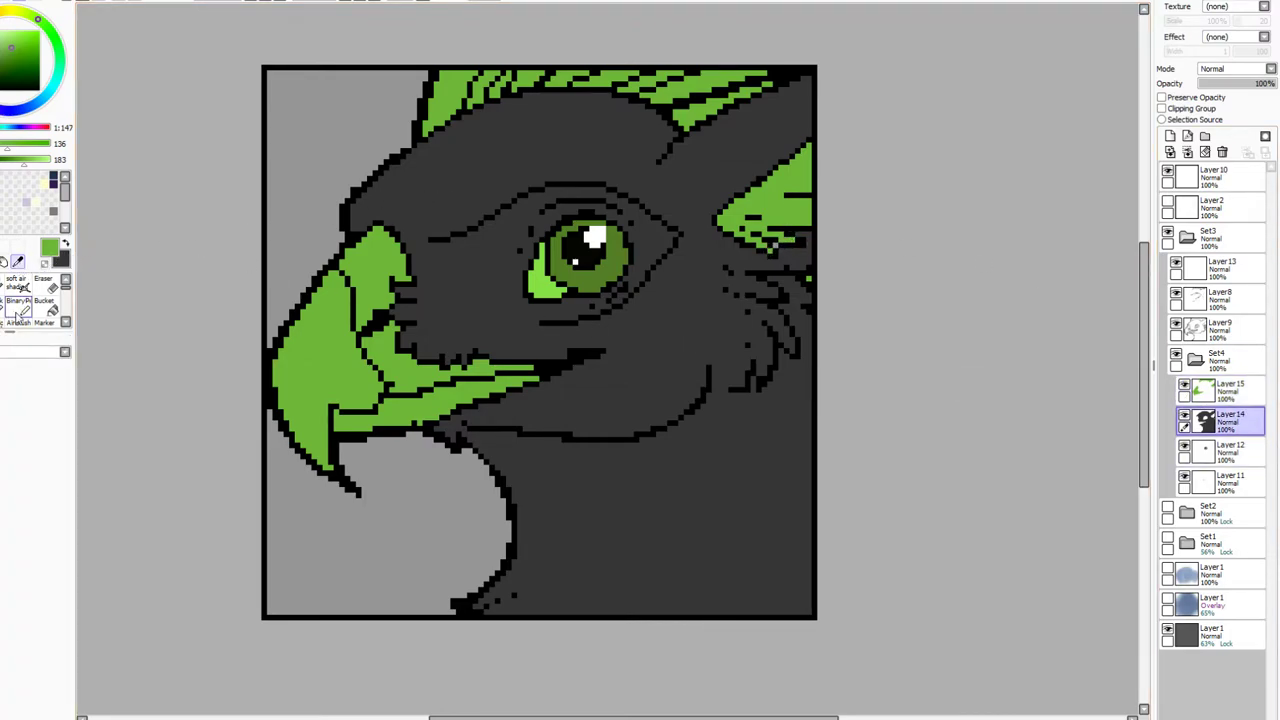
left_click(66, 244)
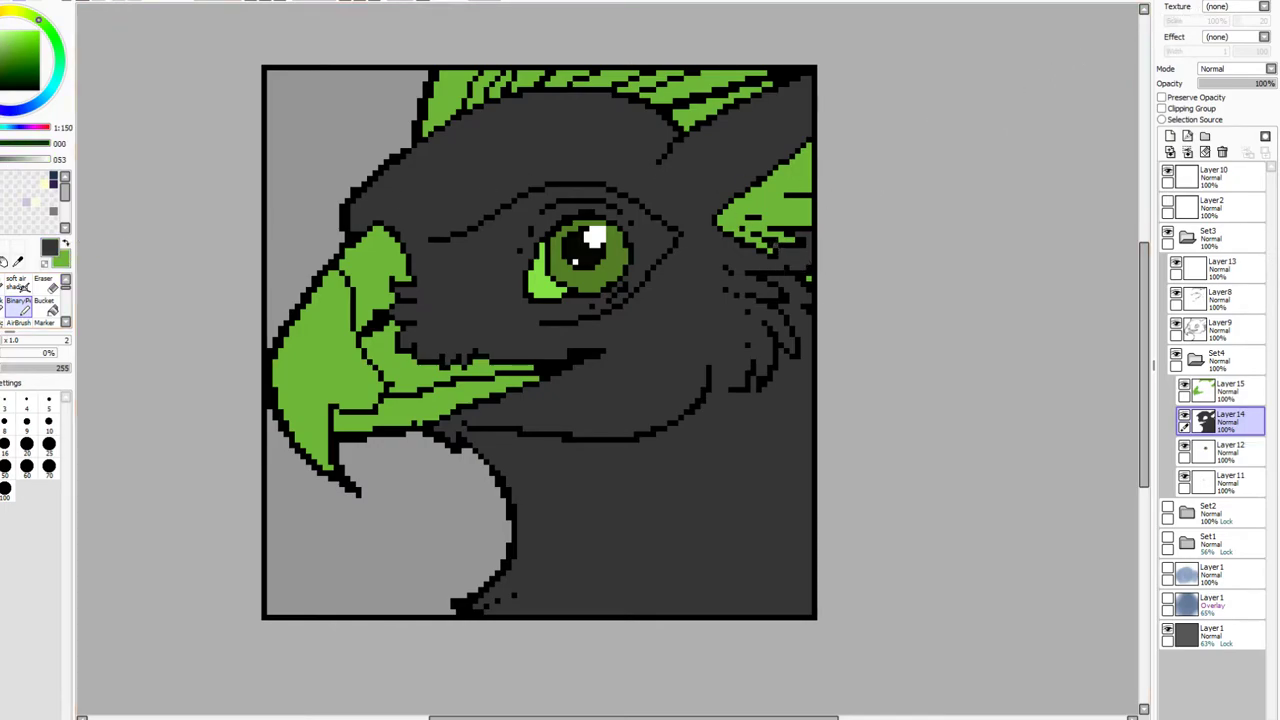
Sample the blue marking color from the gryphon on the reference sheet and add a new layer above Layer14 in the icon
left_click(1143, 8)
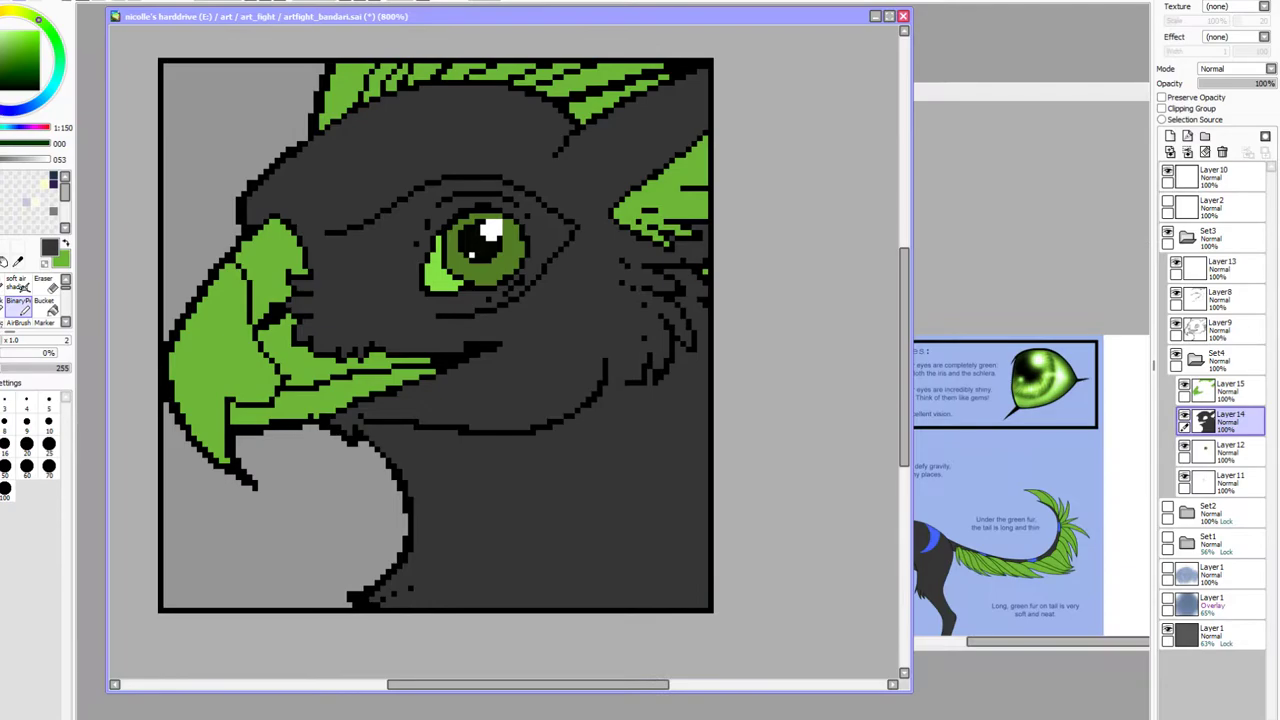
left_click(17, 259)
left_click(930, 540)
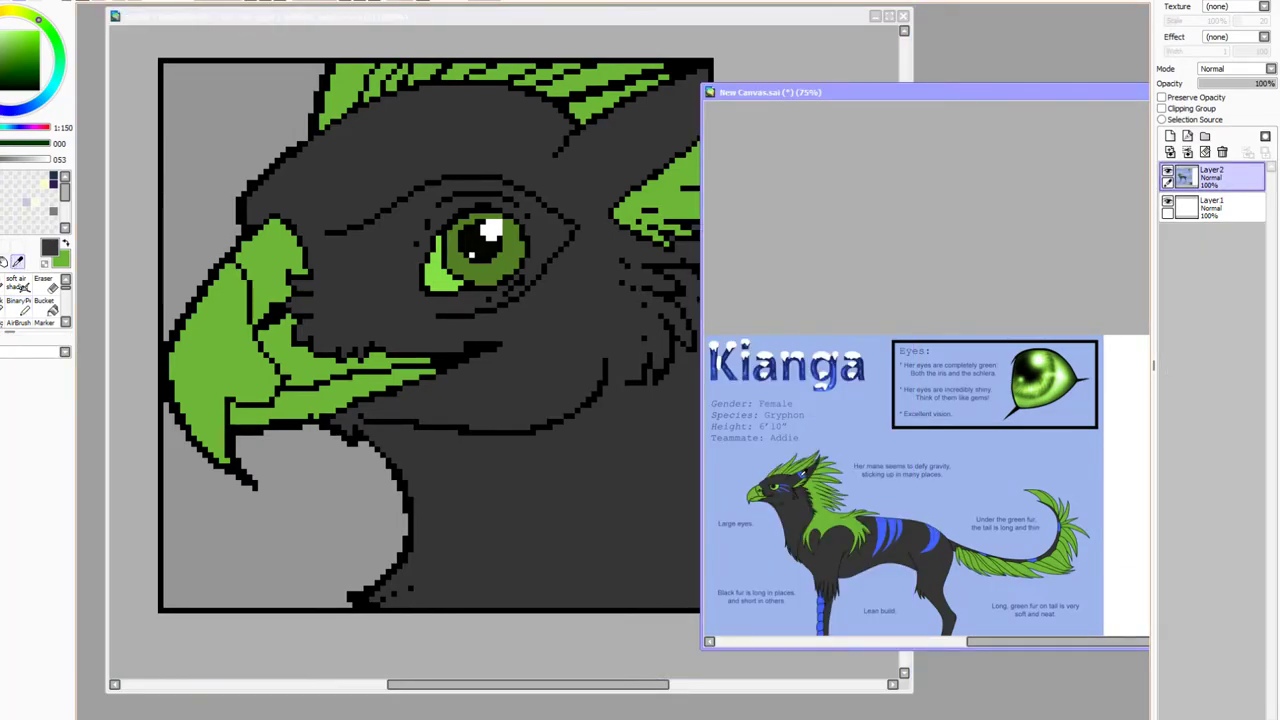
left_click(800, 475)
double_click(585, 20)
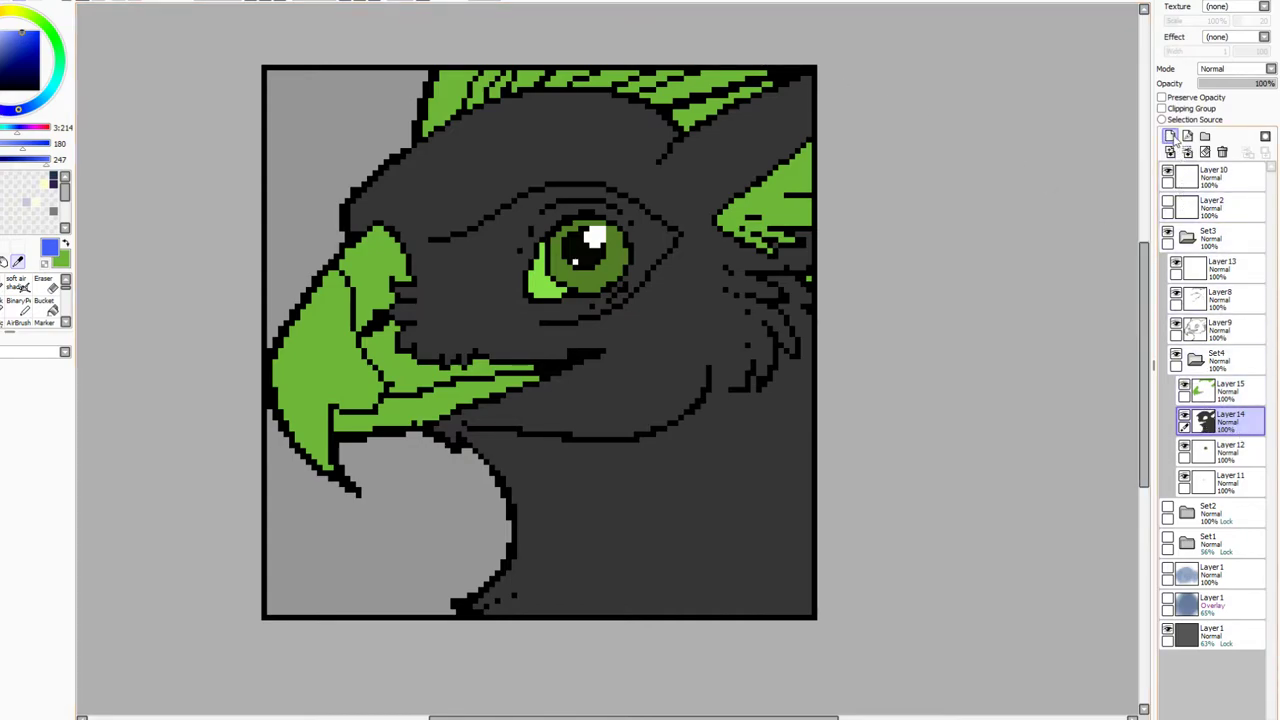
left_click(1187, 151)
left_click(3, 306)
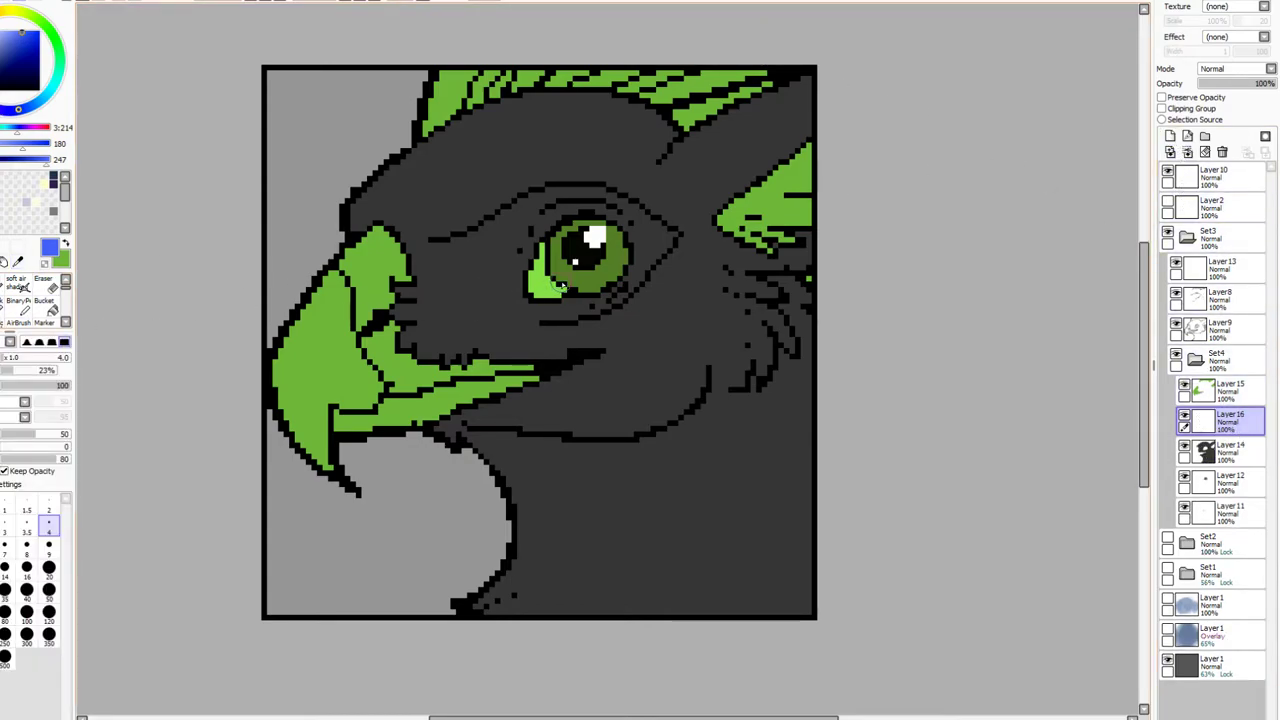
left_click(586, 296)
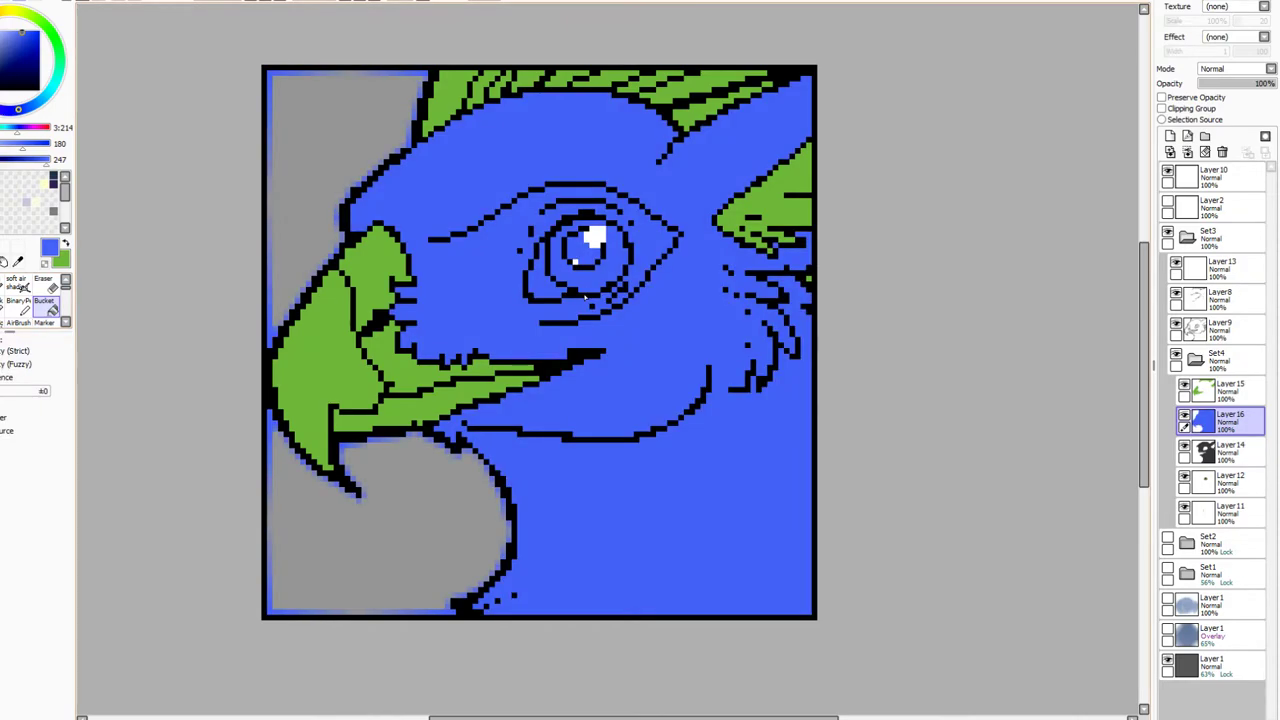
key("ctrl+z")
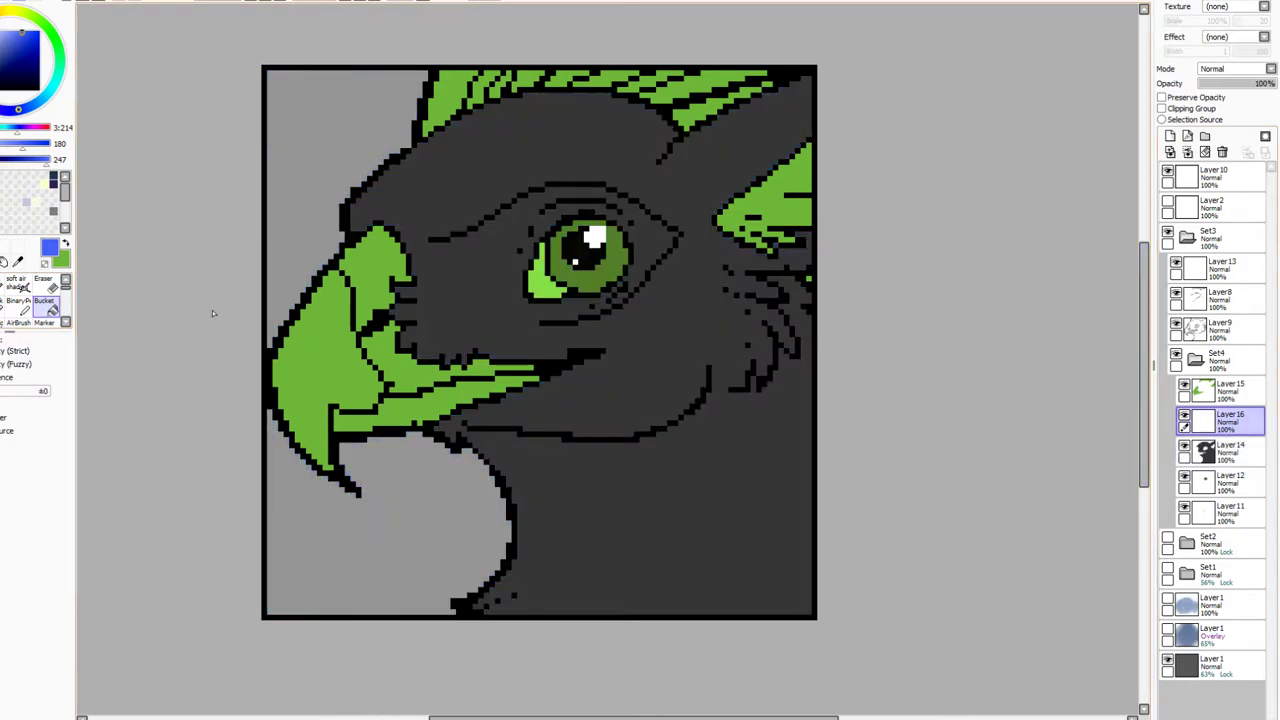
Paint three tapering blue stripes behind and below the eye and a small blue patch on the ear at the frame's edge with the size 1 Binary Pen
left_click(18, 304)
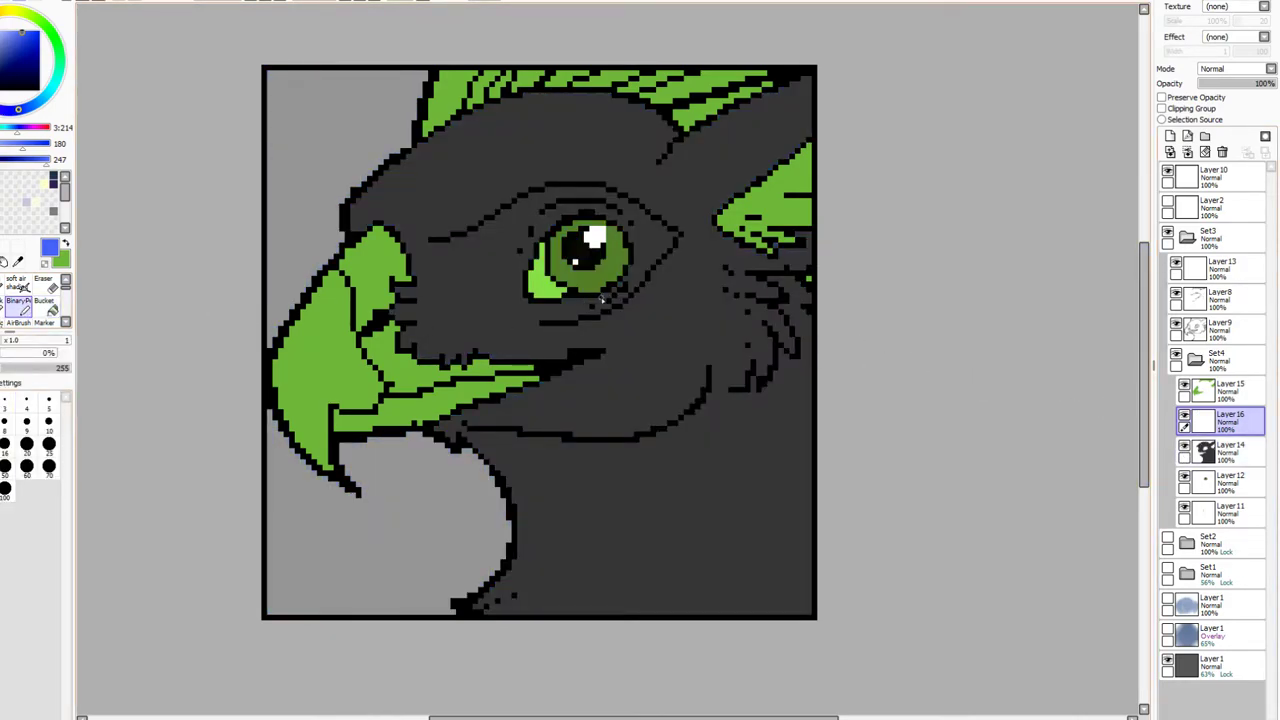
mouse_move(620, 306)
left_mouse_down()
mouse_move(690, 377)
mouse_move(645, 313)
mouse_move(612, 292)
left_mouse_up()
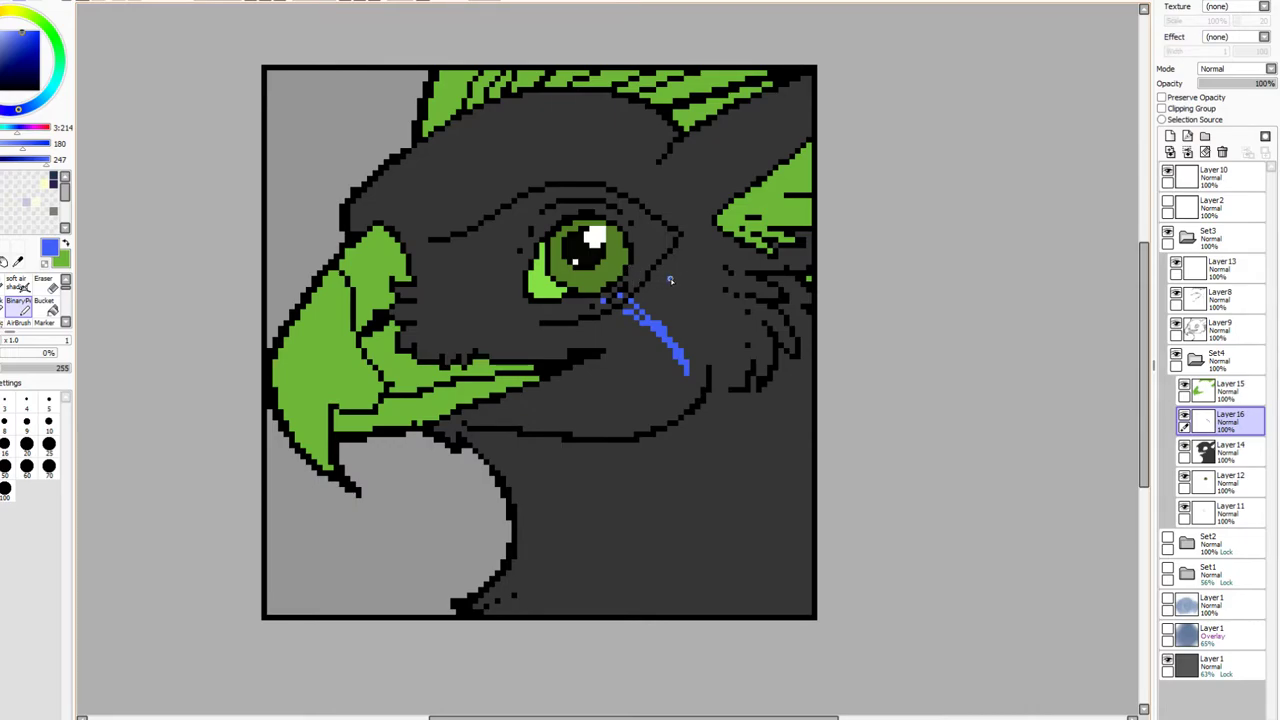
key("ctrl+z")
mouse_move(679, 303)
left_mouse_down()
mouse_move(743, 356)
mouse_move(709, 304)
mouse_move(630, 268)
mouse_move(658, 256)
mouse_move(732, 285)
mouse_move(633, 238)
left_mouse_up()
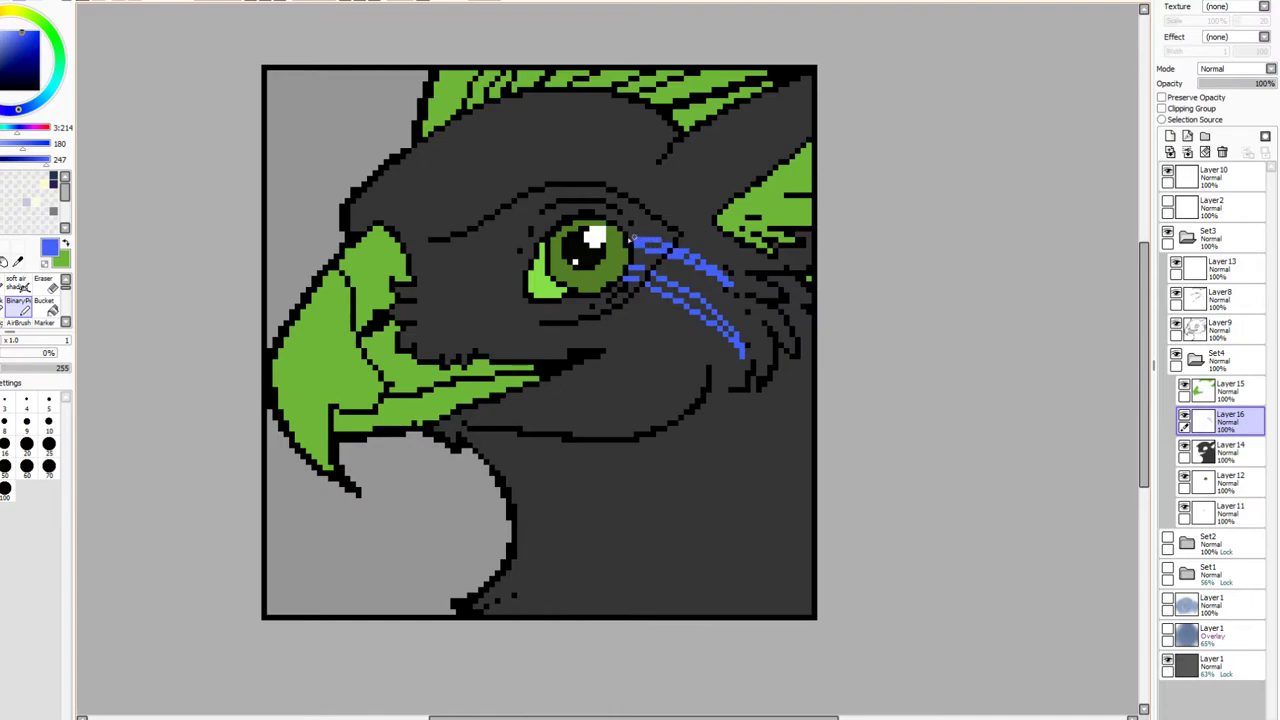
left_click_drag(602, 302, 660, 340)
left_click_drag(610, 296, 662, 342)
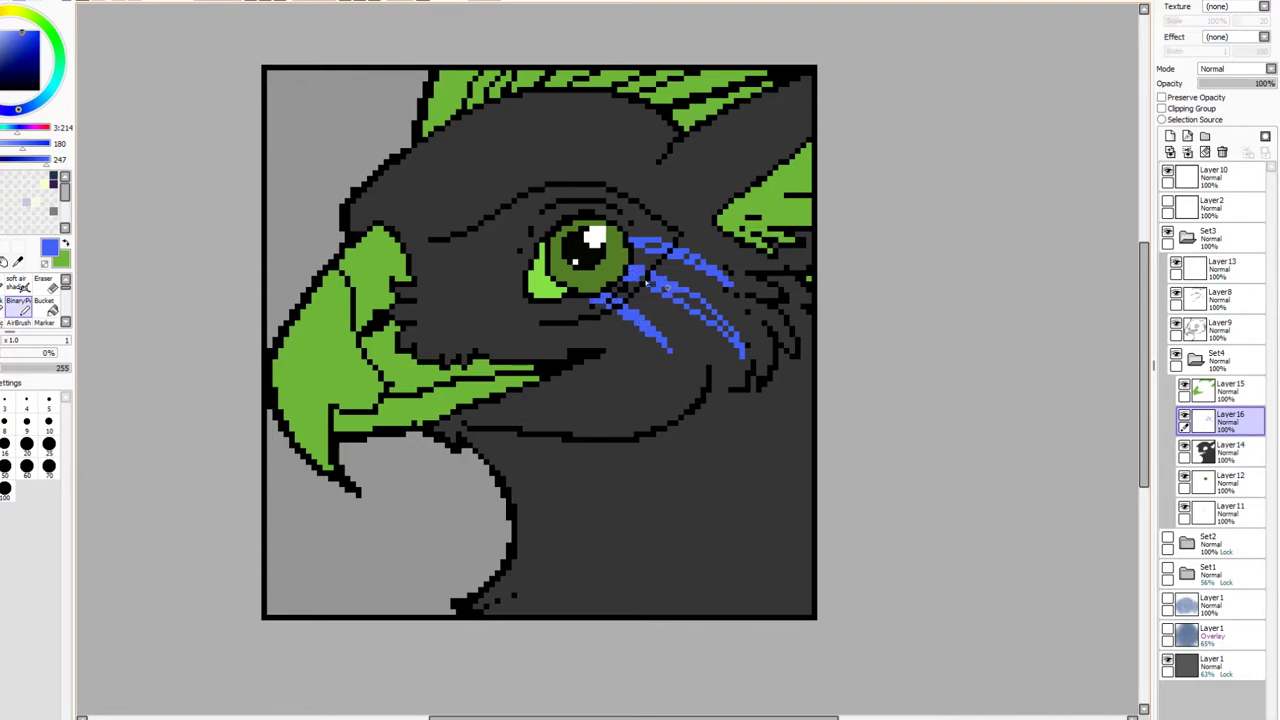
left_click_drag(656, 285, 708, 316)
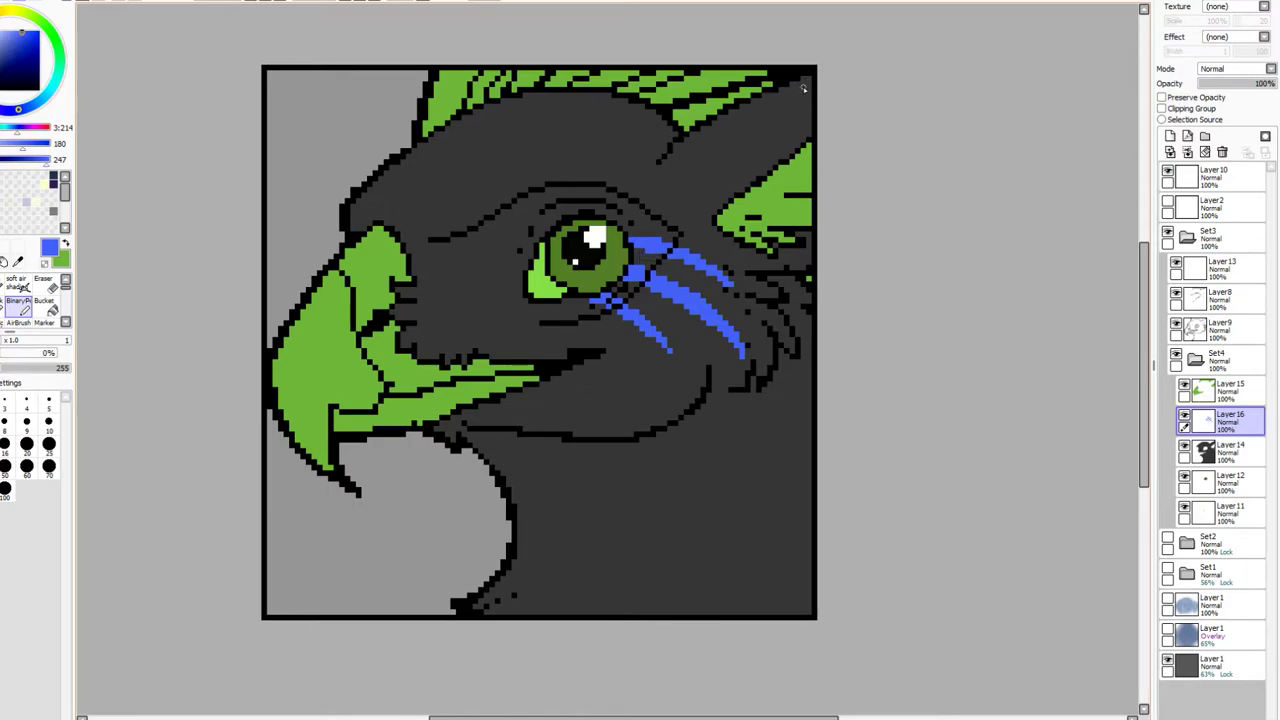
left_click_drag(798, 81, 826, 133)
left_click_drag(802, 83, 811, 111)
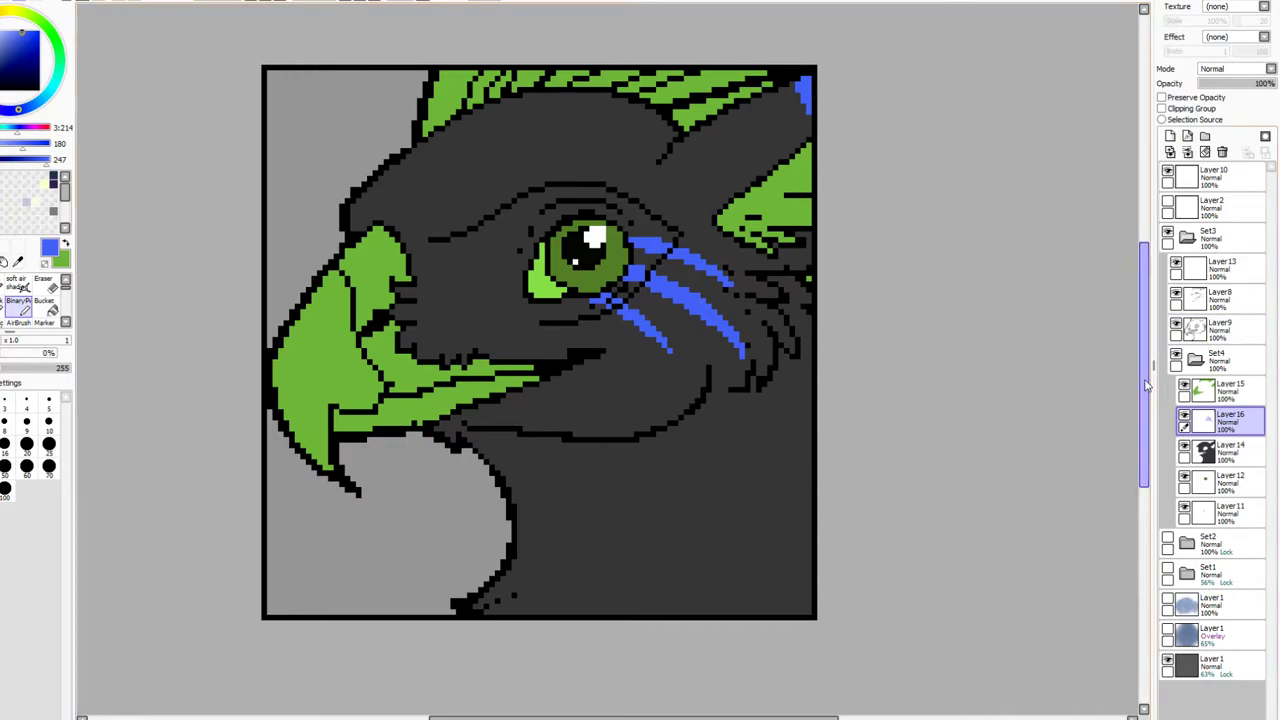
left_click(1215, 360)
left_click(1176, 359)
left_click(1176, 359)
left_click(1187, 152)
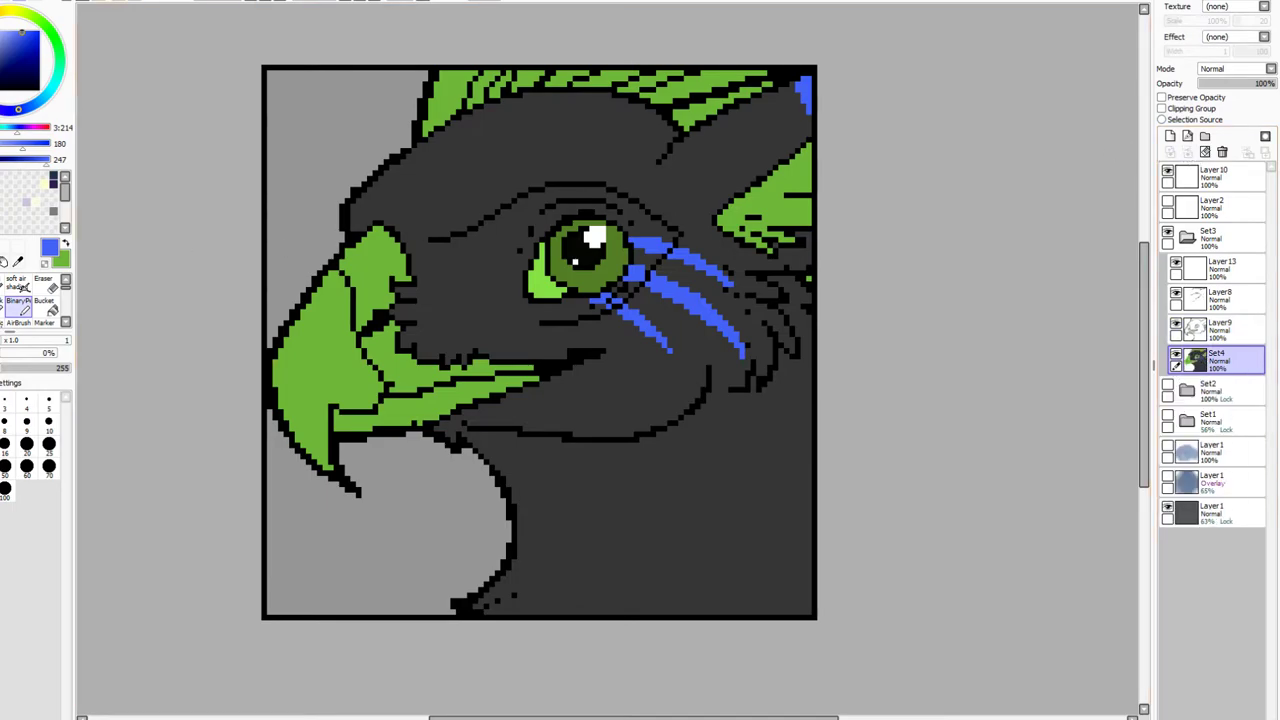
key("ctrl+t")
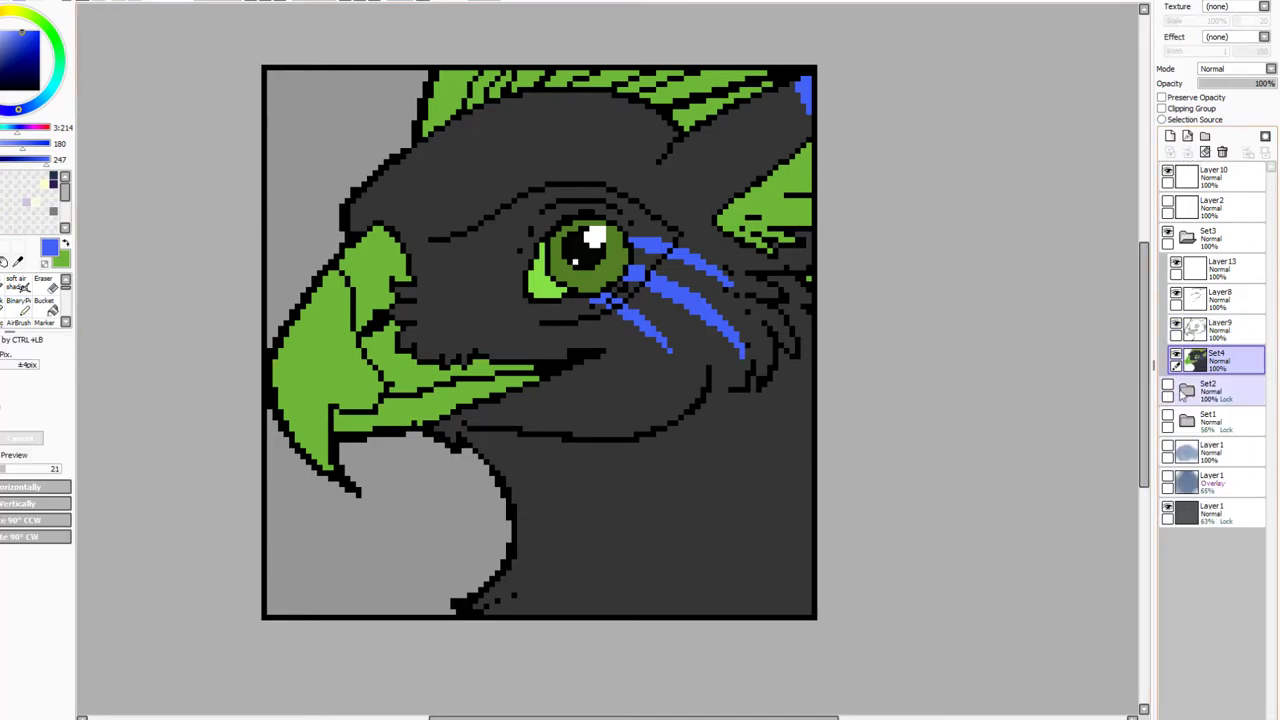
key("ctrl+z")
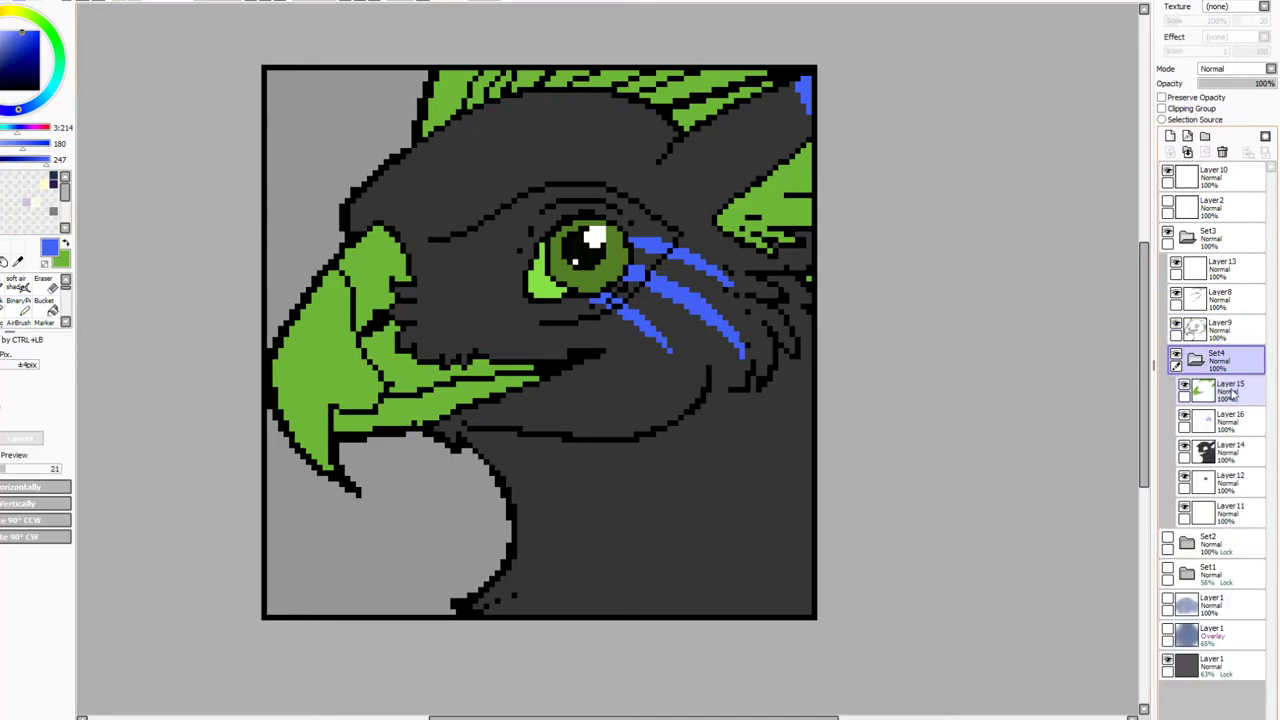
Hide and show Layer12 and Layer11 in turn to check which parts of the eye each contains
left_click(1184, 481)
left_click(1184, 481)
left_click(1184, 511)
left_click(1183, 509)
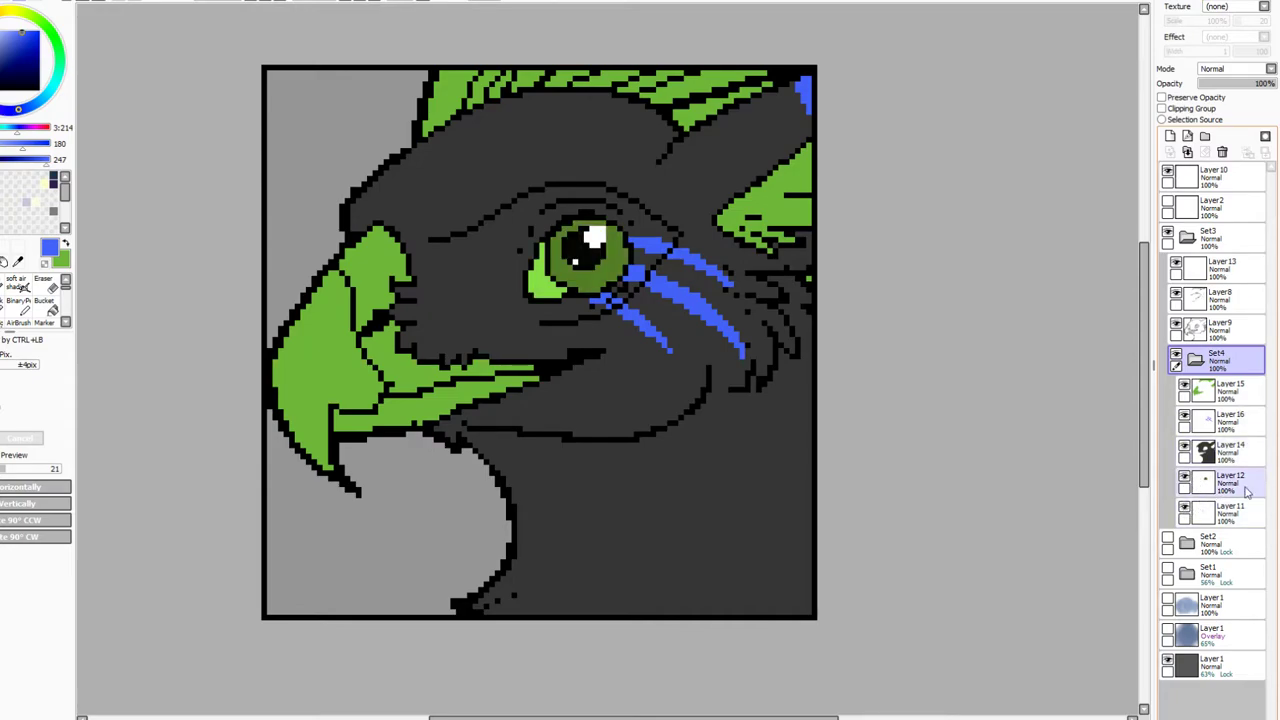
Merge Layer12 down into Layer11, move Layer11 above Set4, and place it inside a new folder
left_click(1243, 487)
left_click(1185, 152)
left_click_drag(1240, 505, 1236, 356)
left_click(1205, 137)
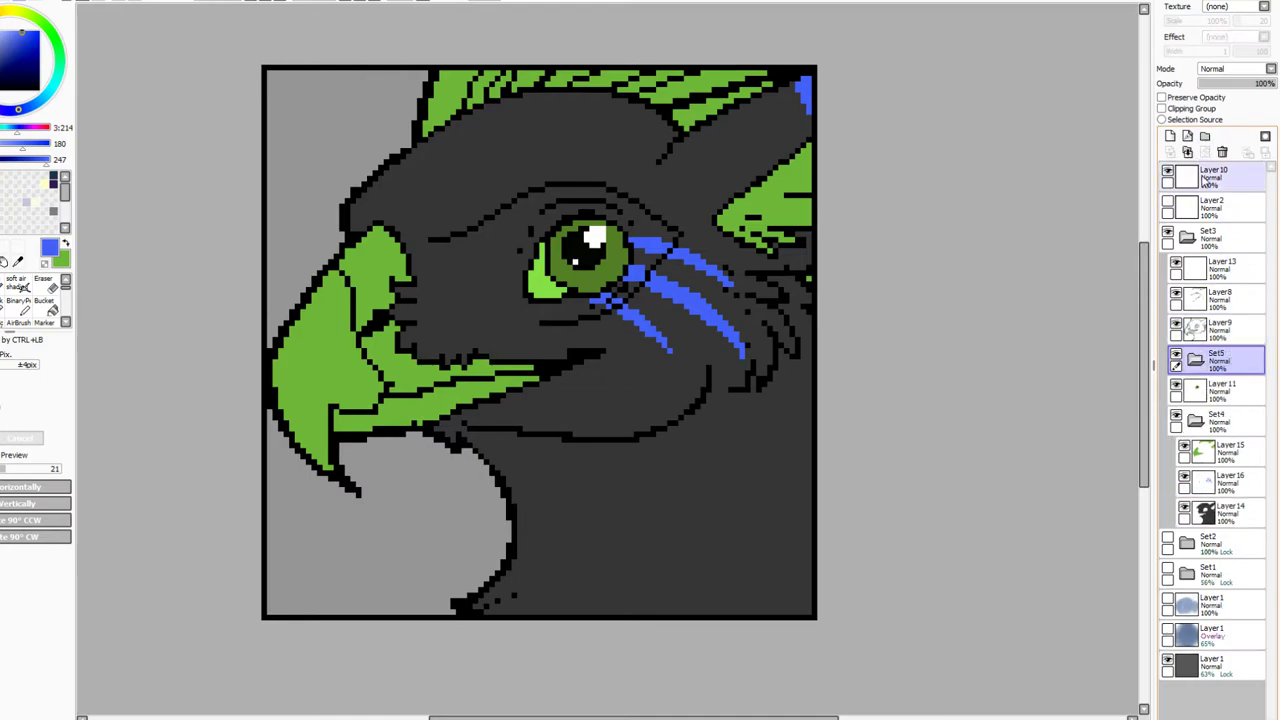
left_click_drag(1229, 387, 1215, 362)
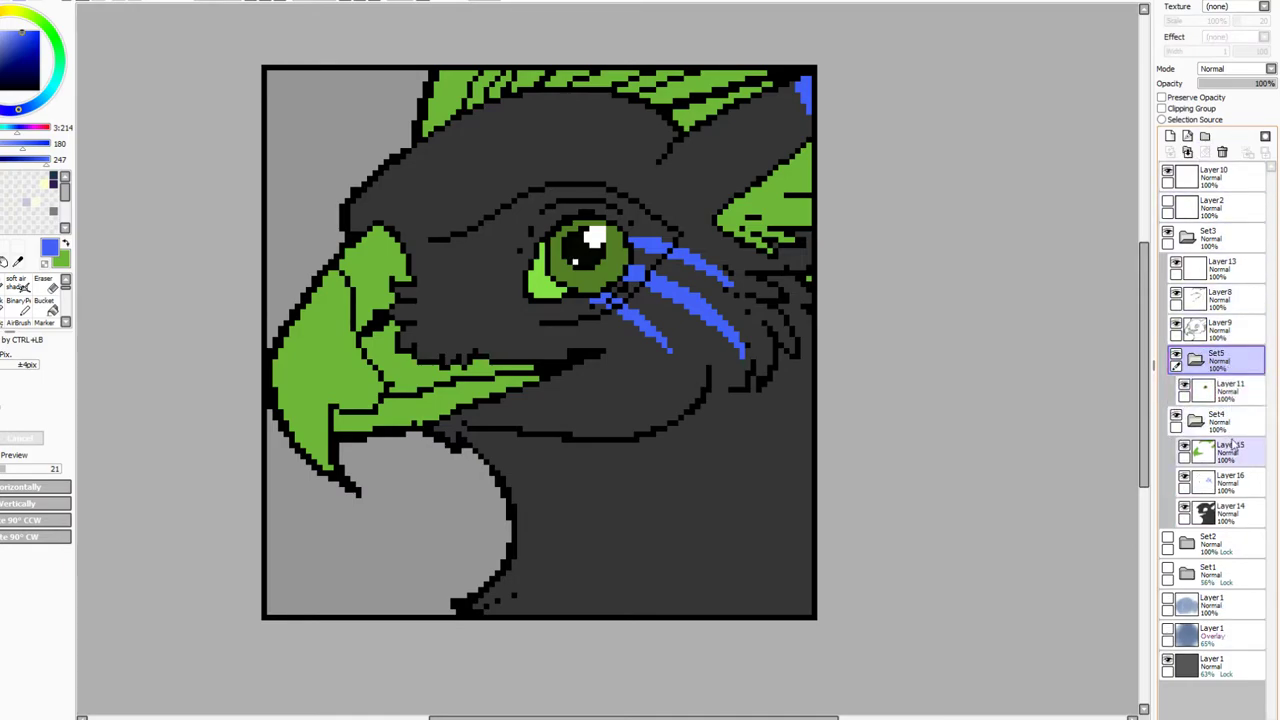
Copy the combined artwork of Set4, hide Set4, and paste the copy as a single layer beneath Layer11 in Set5
left_click(1218, 420)
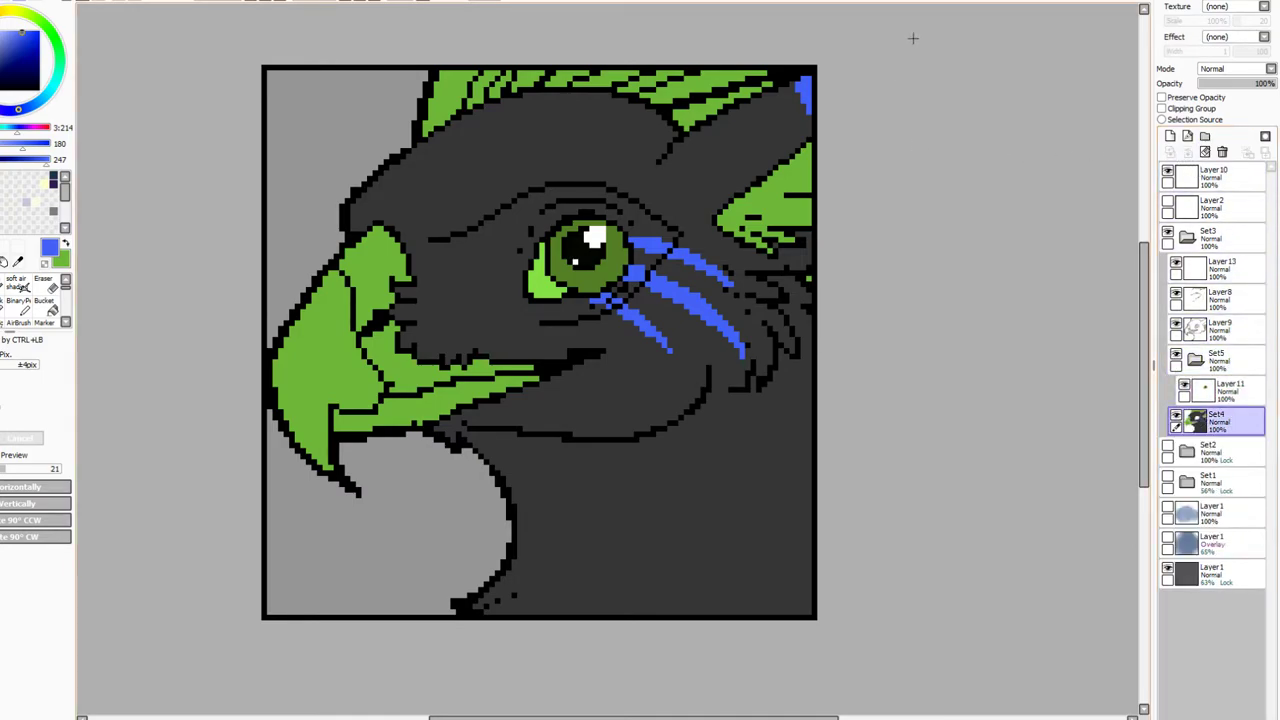
left_click_drag(913, 38, 76, 700)
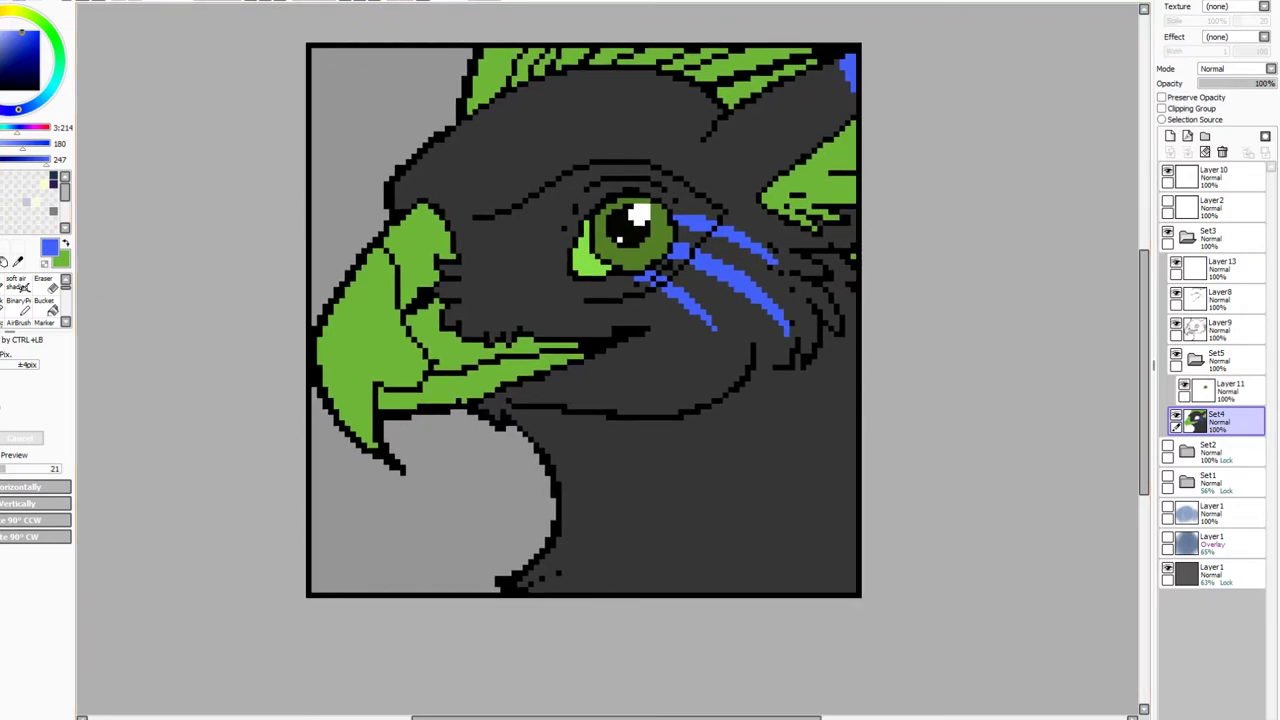
key("ctrl+z")
left_click(1194, 420)
left_click(1175, 414)
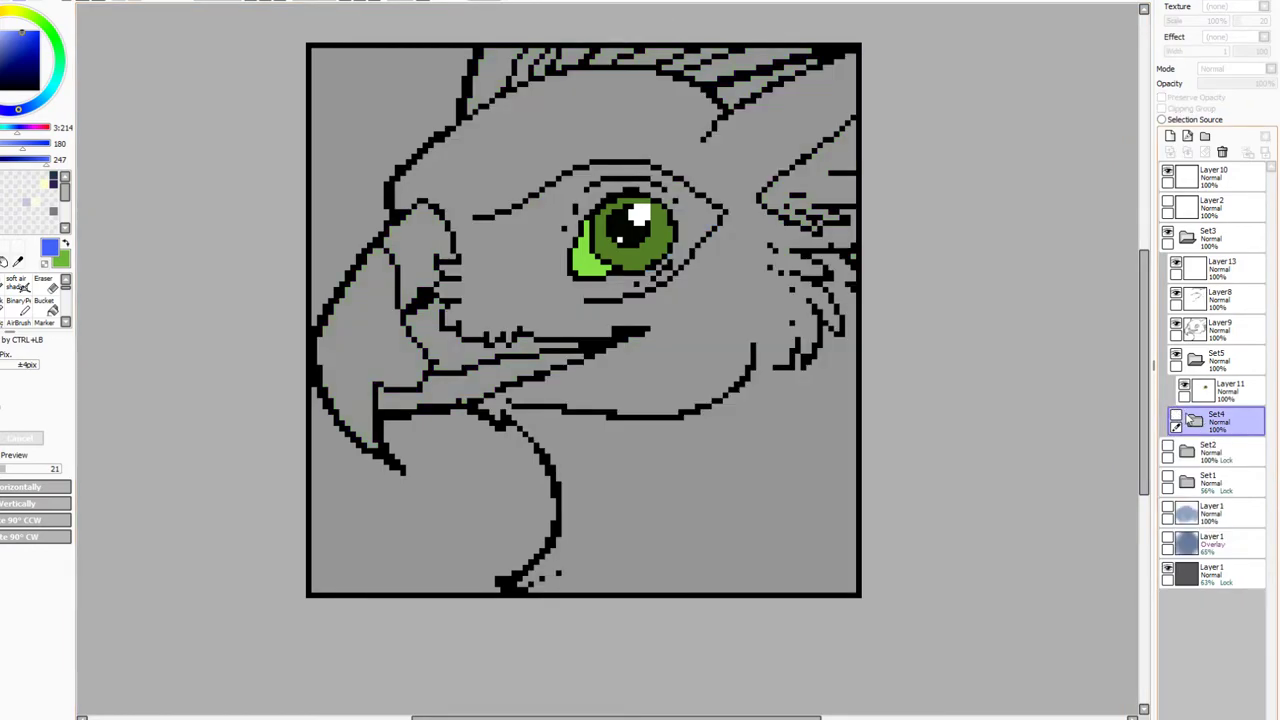
left_click(1240, 398)
key("ctrl+v")
left_click_drag(1243, 398, 1232, 436)
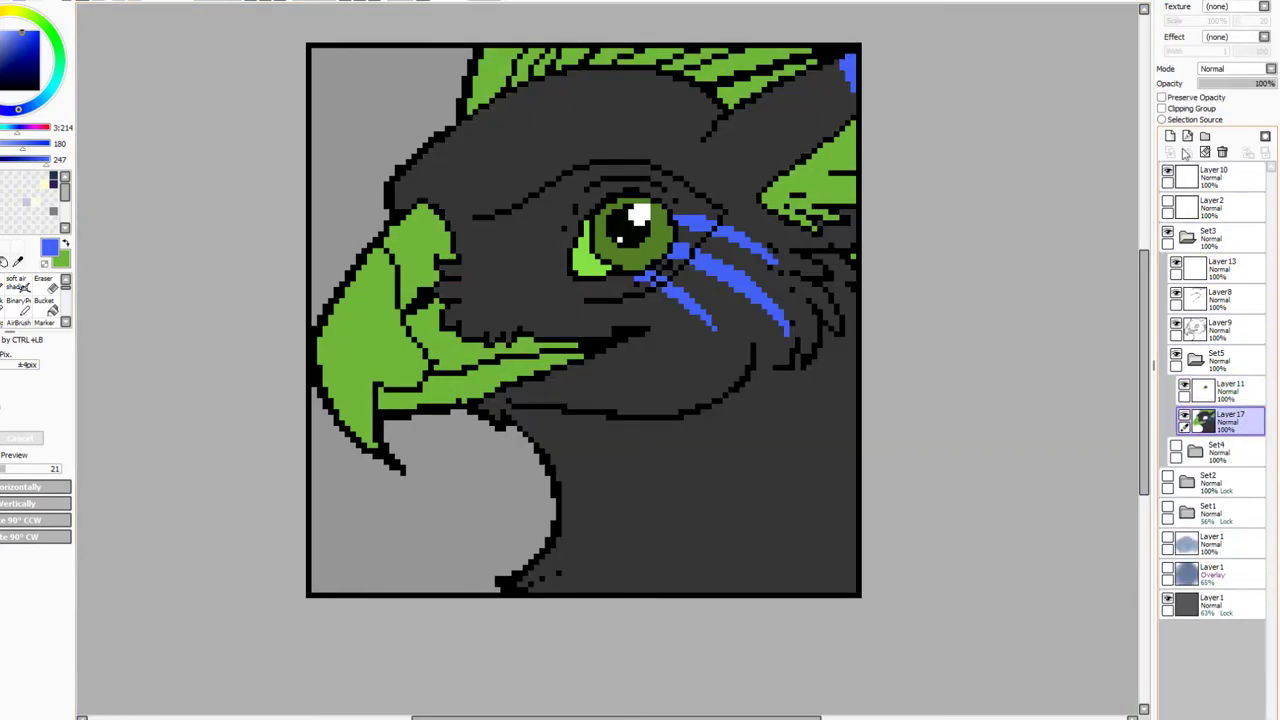
Add four new layers above Layer17, each set as a Clipping Group, and make Layer18 active
left_click(1170, 136)
left_click(1162, 108)
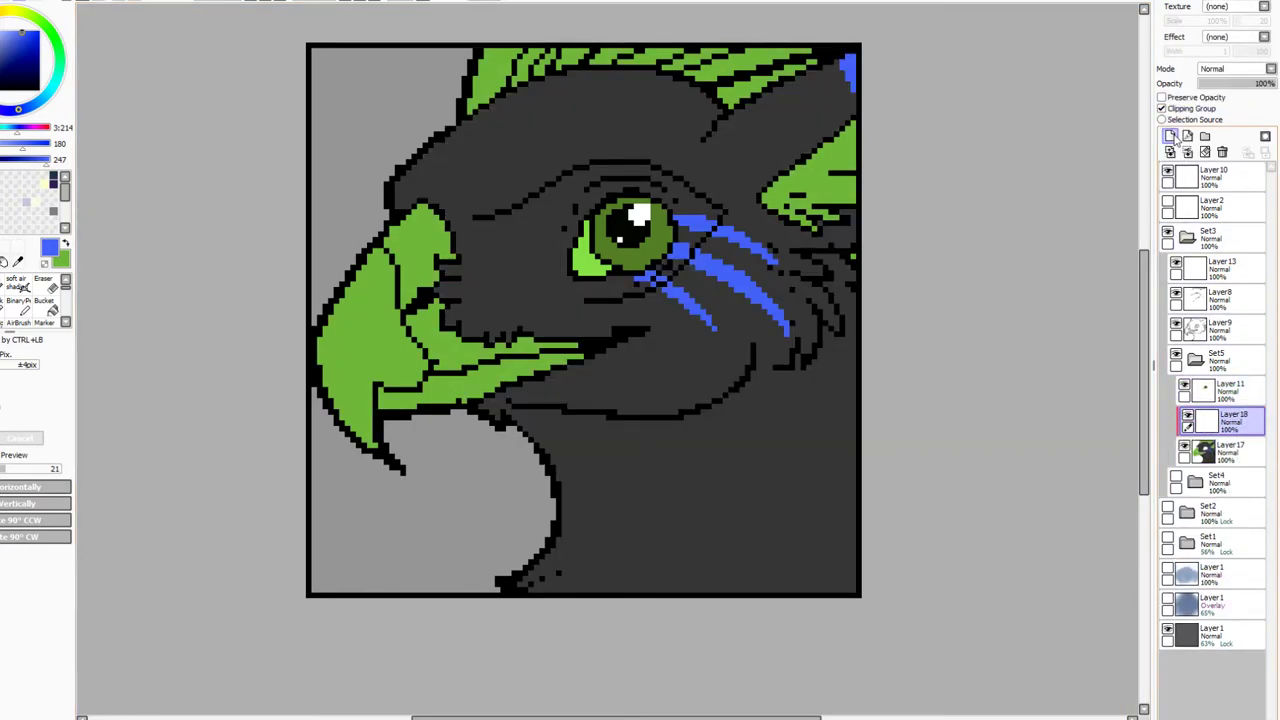
left_click(1170, 136)
left_click(1162, 108)
left_click(1170, 136)
left_click(1162, 108)
left_click(1170, 136)
left_click(1162, 108)
left_click(1226, 512)
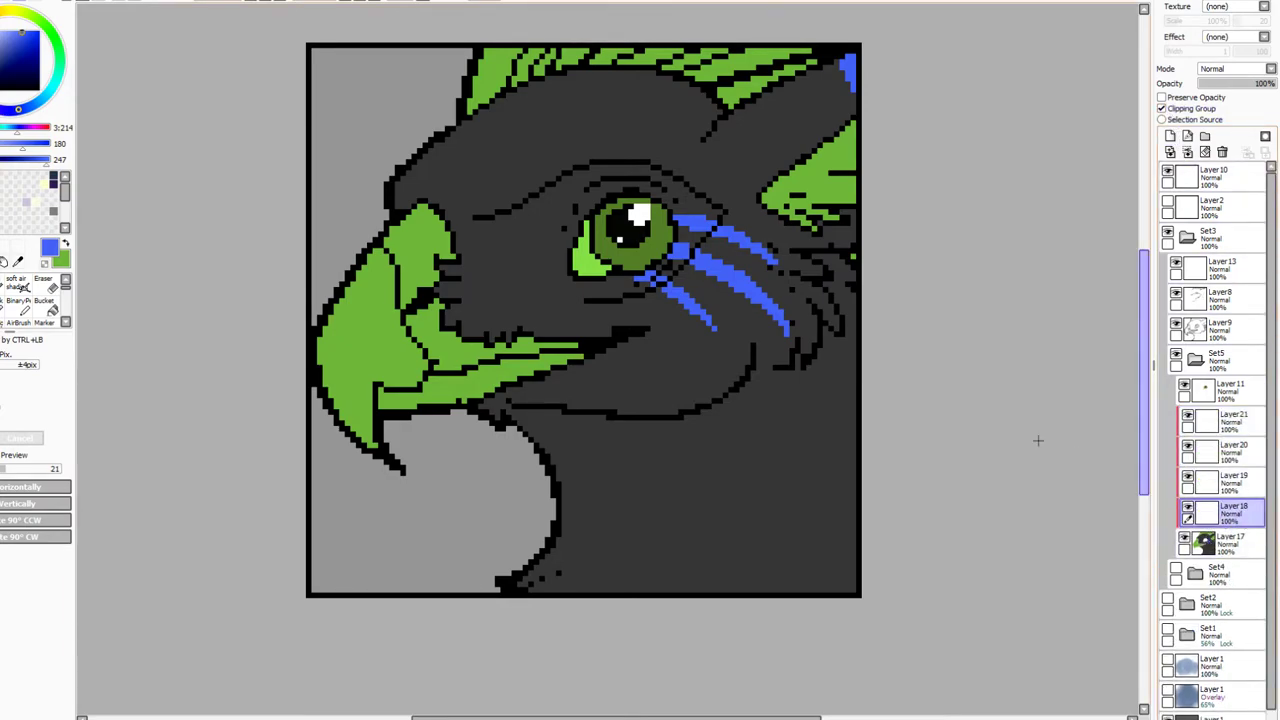
Paint a pale lavender shadow crescent along the inside of the gryphon's jawline on Layer18 with the size 1 Binary Pen
left_click(28, 200)
left_click(18, 300)
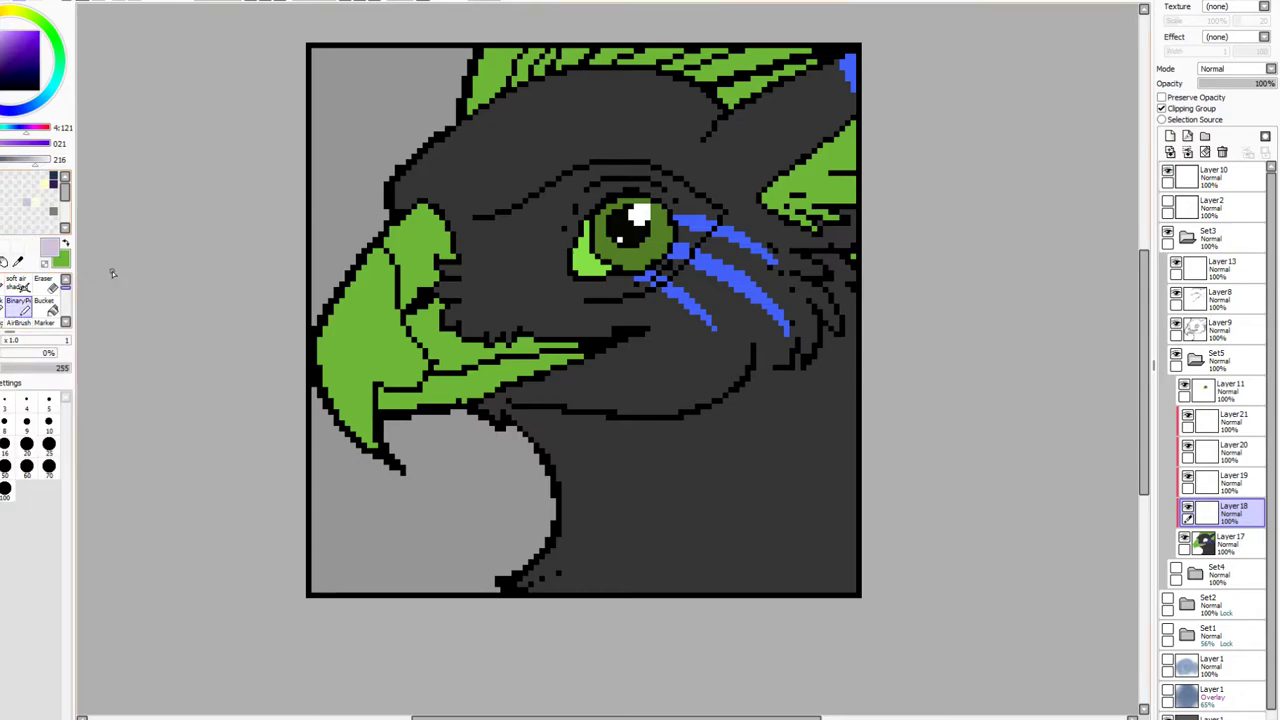
mouse_move(748, 345)
left_mouse_down()
mouse_move(728, 376)
mouse_move(618, 400)
mouse_move(527, 400)
left_mouse_up()
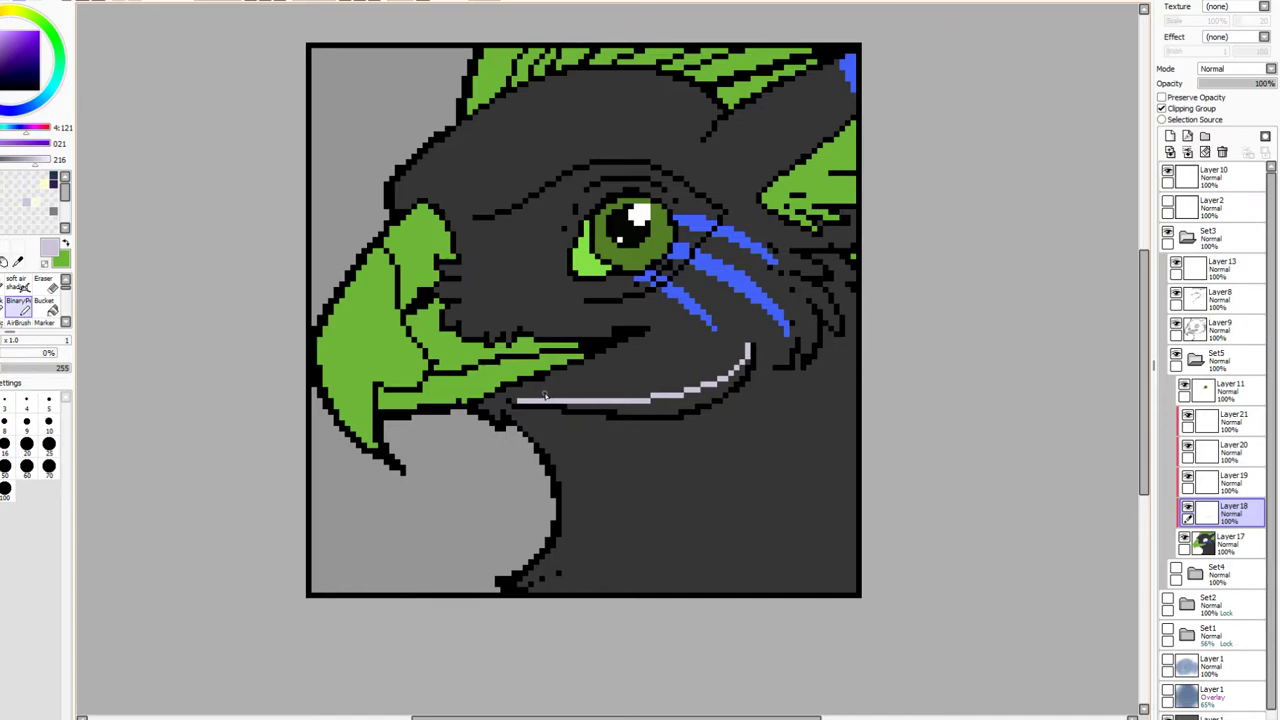
key("ctrl+z")
mouse_move(553, 389)
left_mouse_down()
mouse_move(565, 400)
mouse_move(513, 403)
left_mouse_up()
key("ctrl+z")
key("ctrl+z")
key("ctrl+z")
mouse_move(568, 407)
left_mouse_down()
mouse_move(682, 400)
mouse_move(736, 380)
left_mouse_up()
left_click_drag(680, 410, 620, 415)
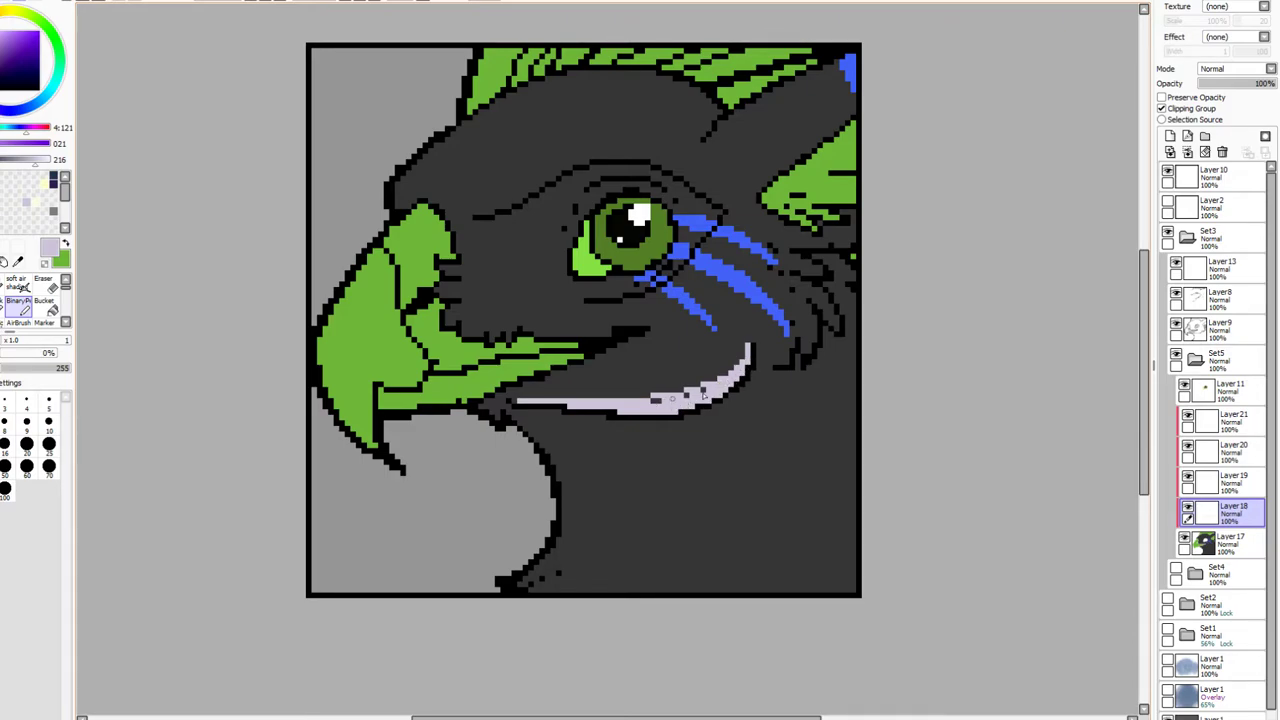
Fill the throat corner behind the lower beak and the thin area below the jawline with lavender shading
mouse_move(555, 458)
left_mouse_down()
mouse_move(578, 431)
mouse_move(697, 421)
left_mouse_up()
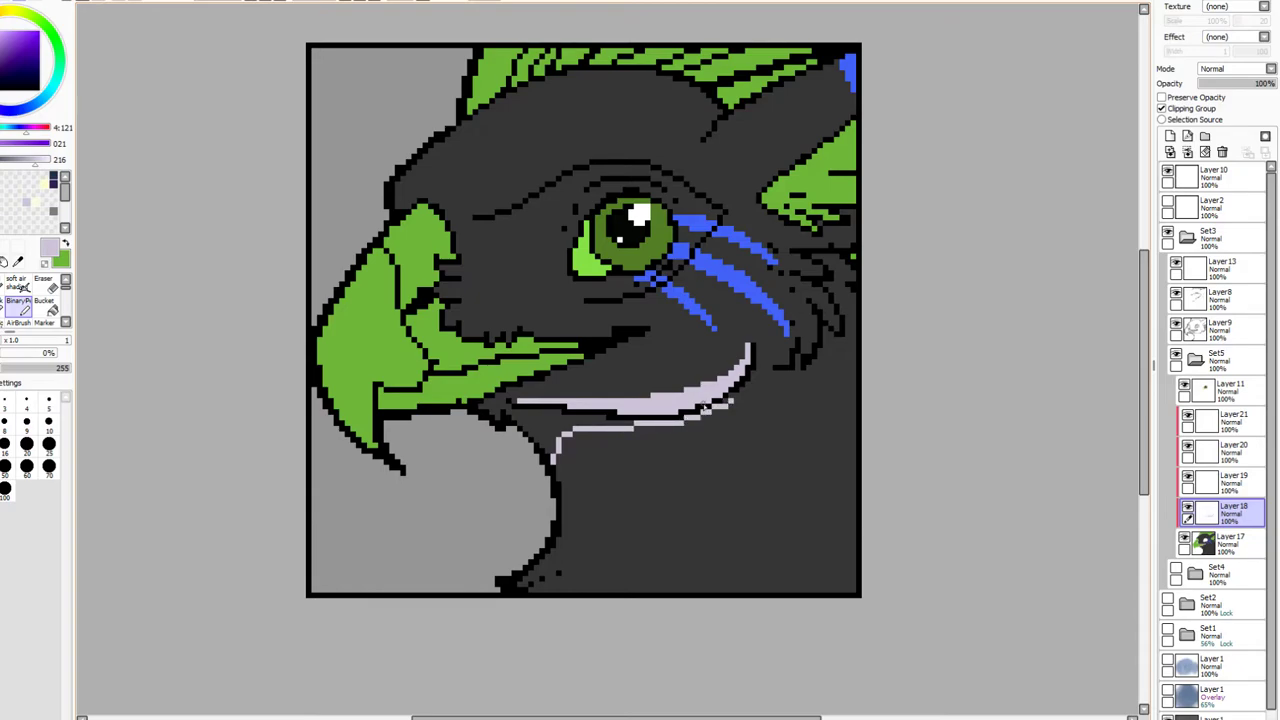
key("ctrl+z")
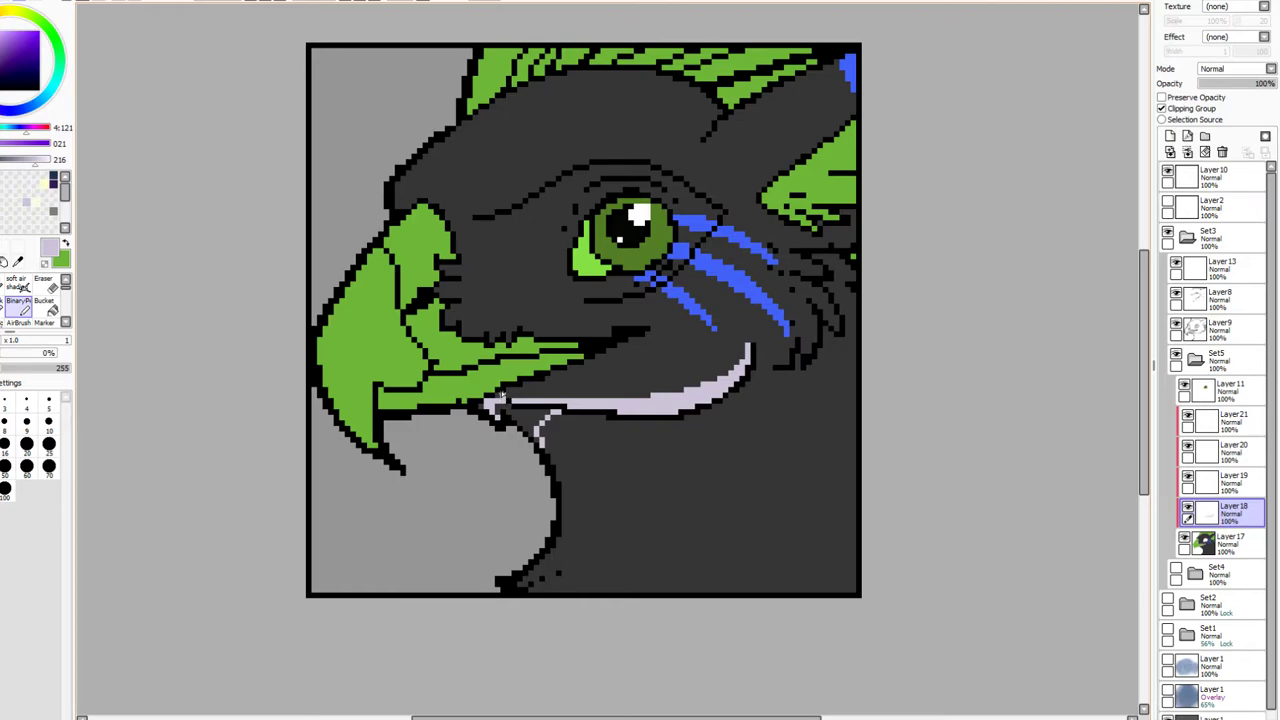
left_click_drag(560, 410, 520, 411)
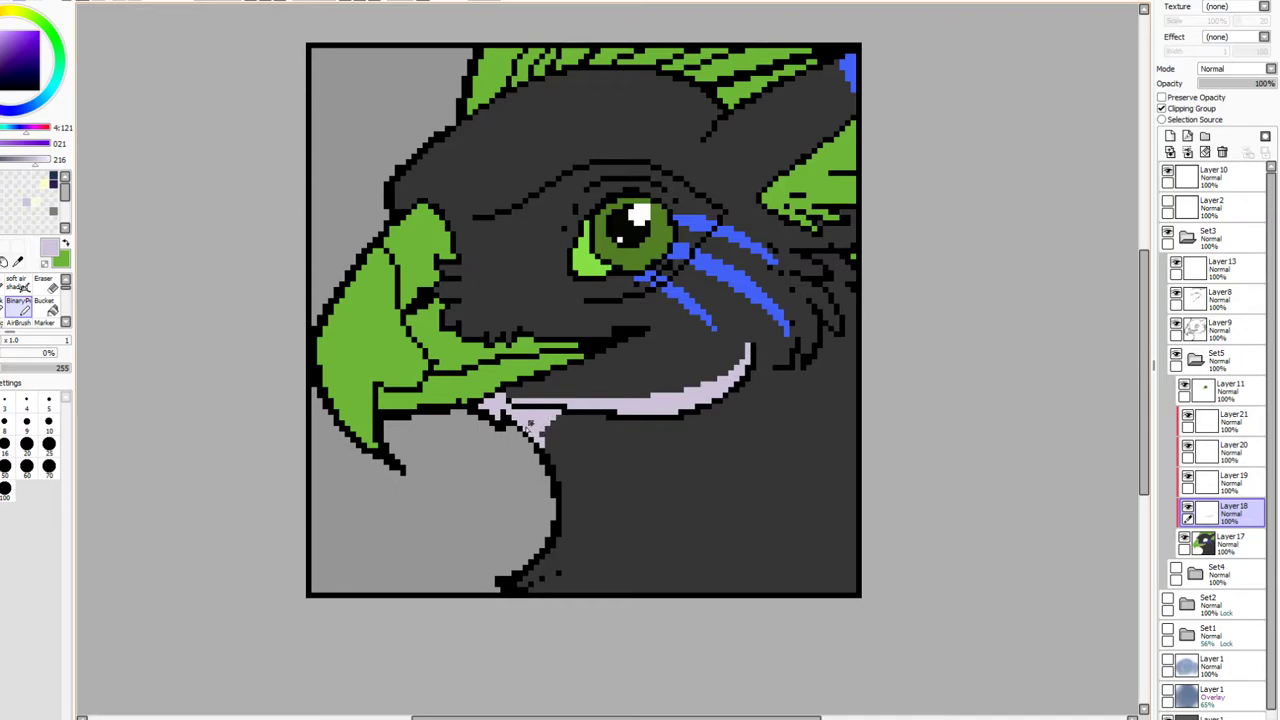
left_click_drag(558, 418, 606, 419)
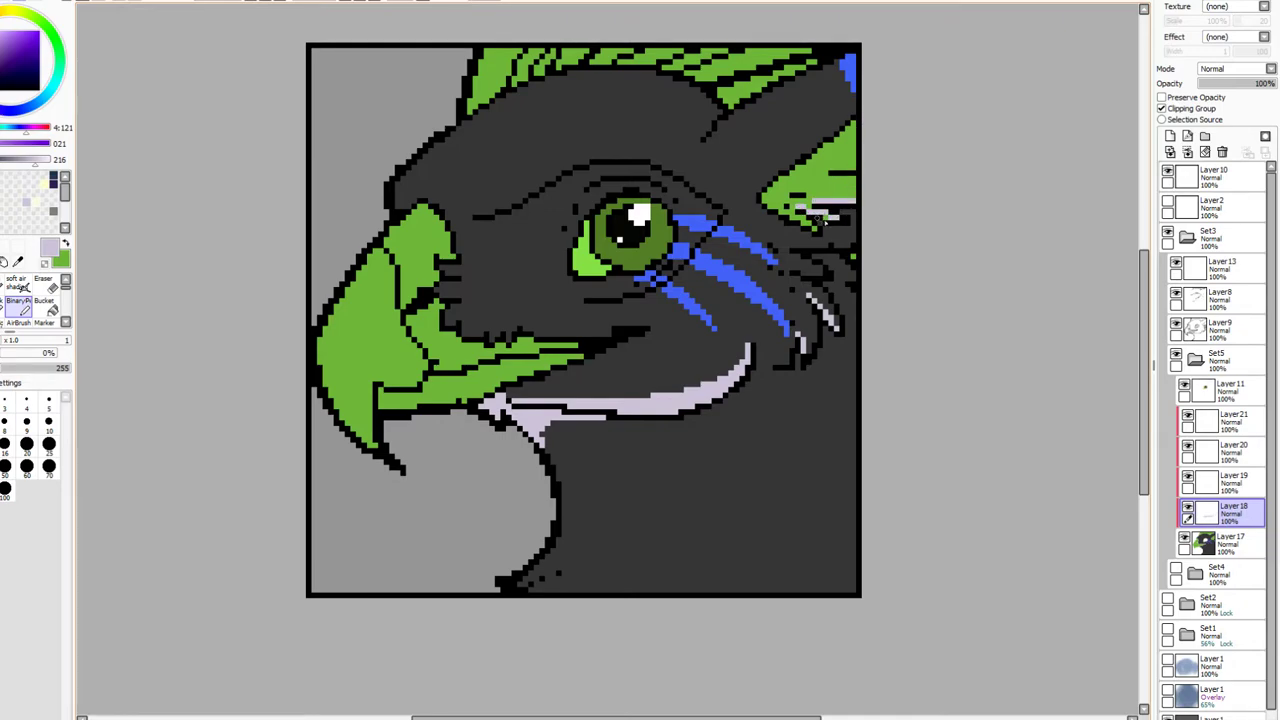
Add lavender shadows to the cheek feathers, ear edge and crest feathers, using brush size 5 for the larger crest areas
left_click_drag(863, 244, 832, 244)
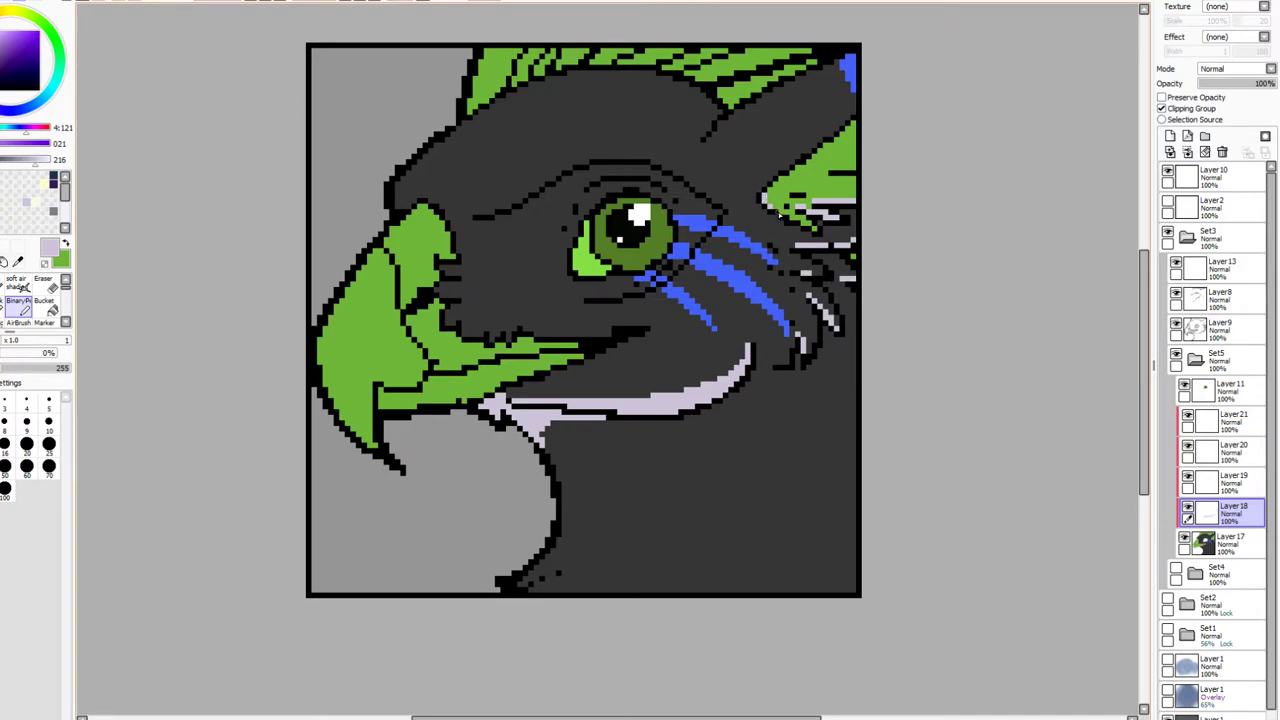
left_click_drag(858, 127, 775, 190)
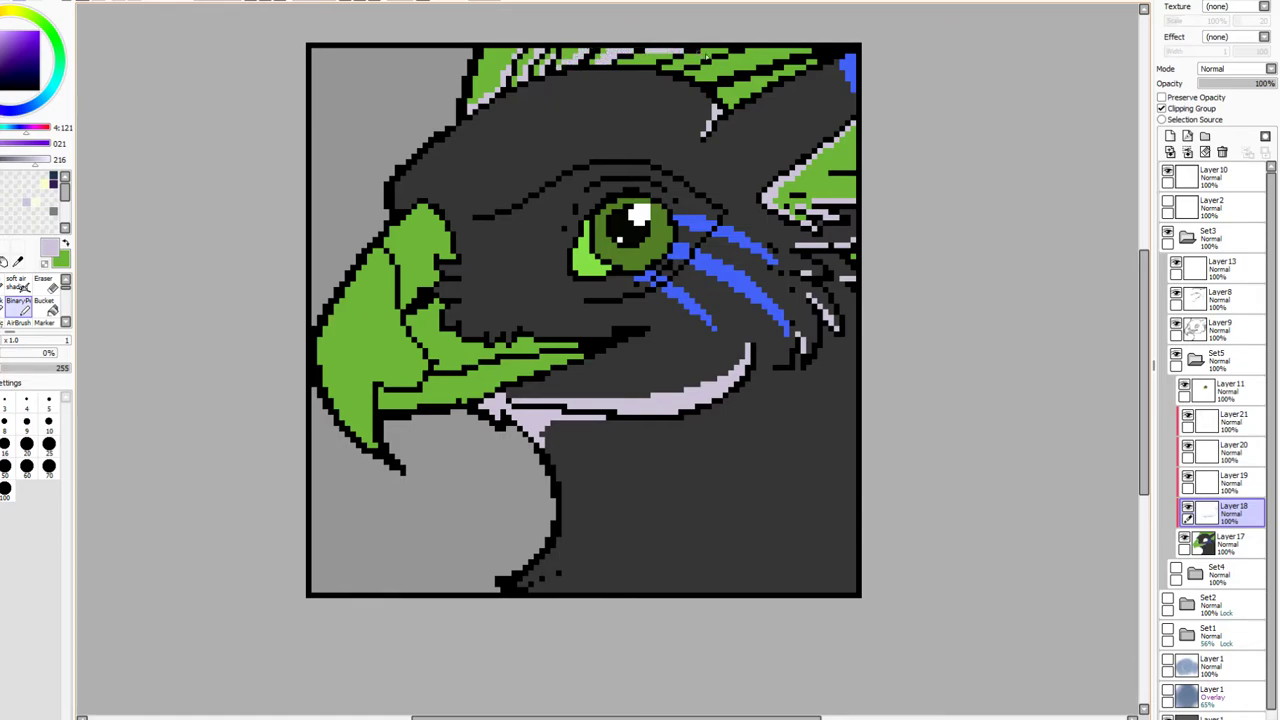
left_click(48, 420)
left_click(48, 402)
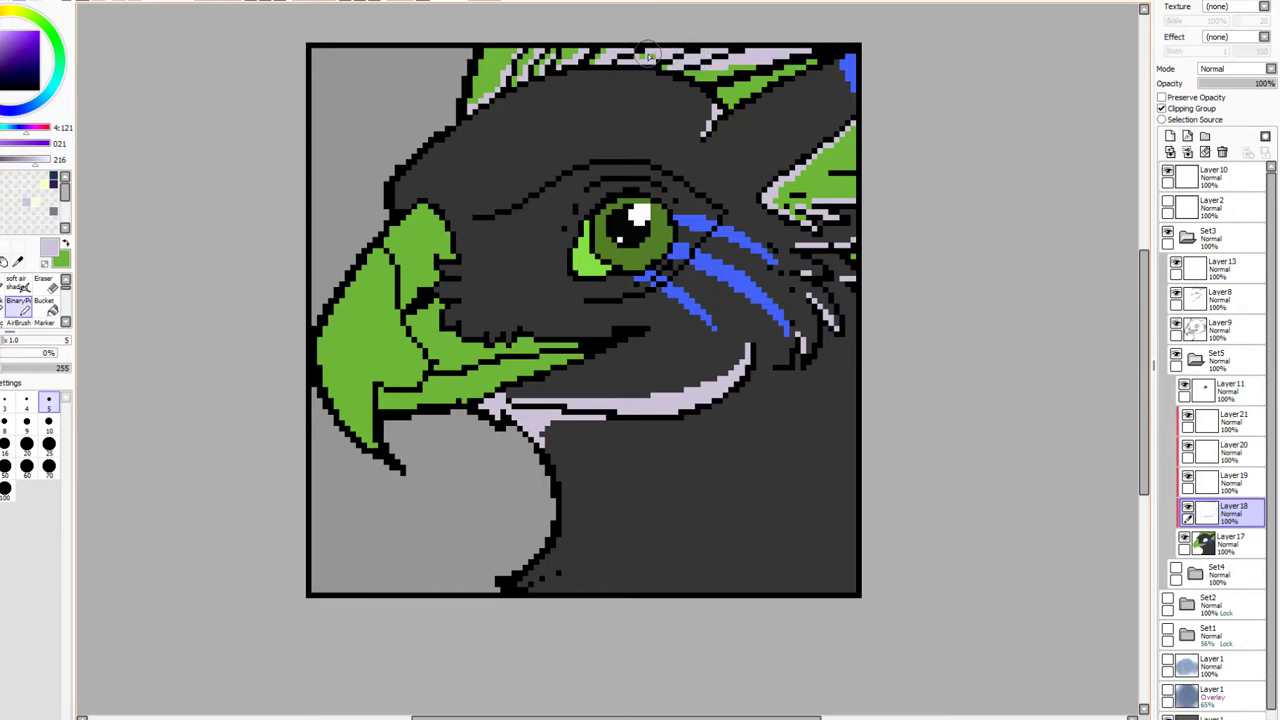
mouse_move(685, 68)
left_mouse_down()
mouse_move(729, 100)
mouse_move(822, 50)
left_mouse_up()
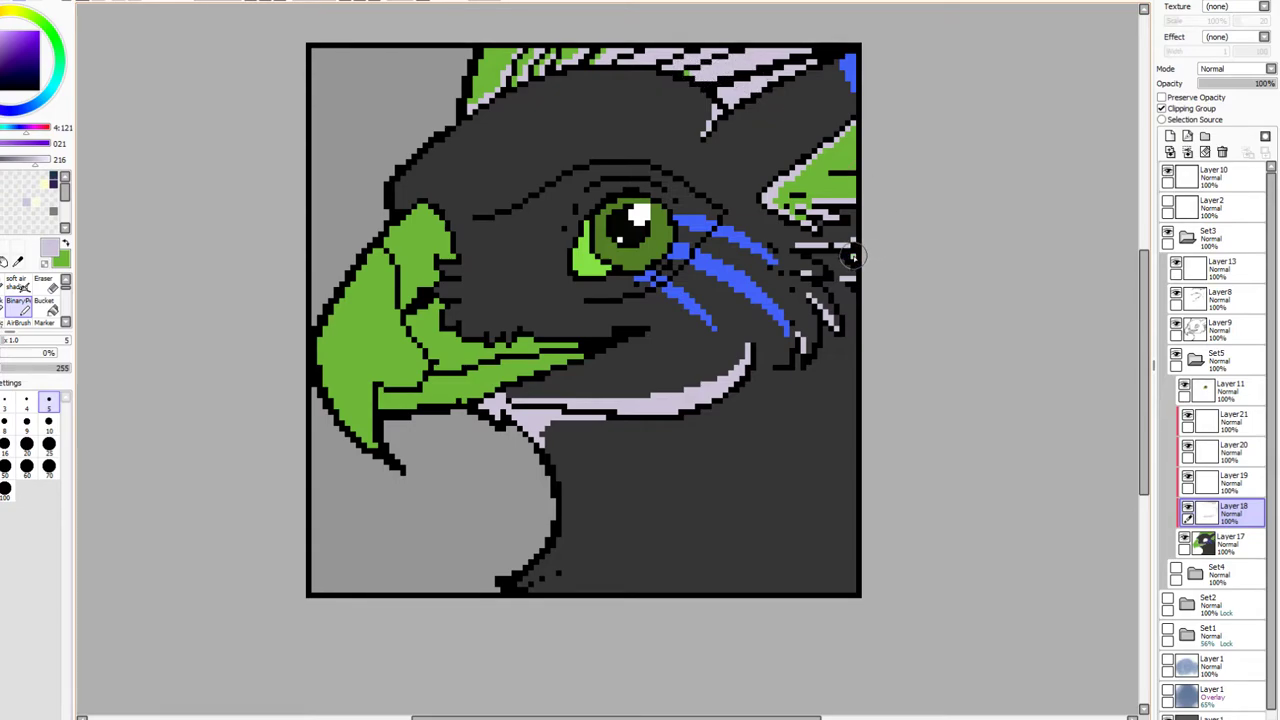
Paint a tapering lavender shadow down the back of the neck behind the cheek feathers with brush size 4
key("bracketleft")
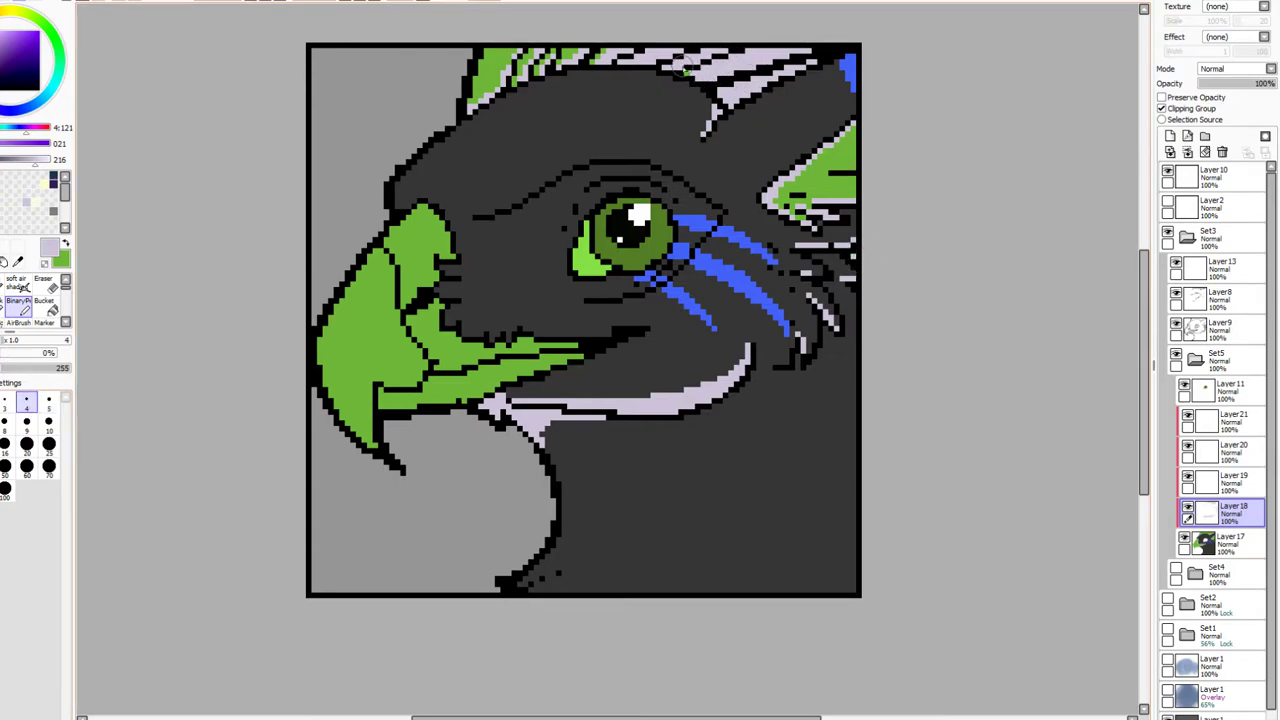
left_click_drag(829, 332, 852, 490)
mouse_move(820, 280)
left_mouse_down()
mouse_move(844, 307)
mouse_move(847, 392)
mouse_move(837, 272)
mouse_move(855, 304)
mouse_move(840, 270)
mouse_move(809, 252)
mouse_move(866, 292)
left_mouse_up()
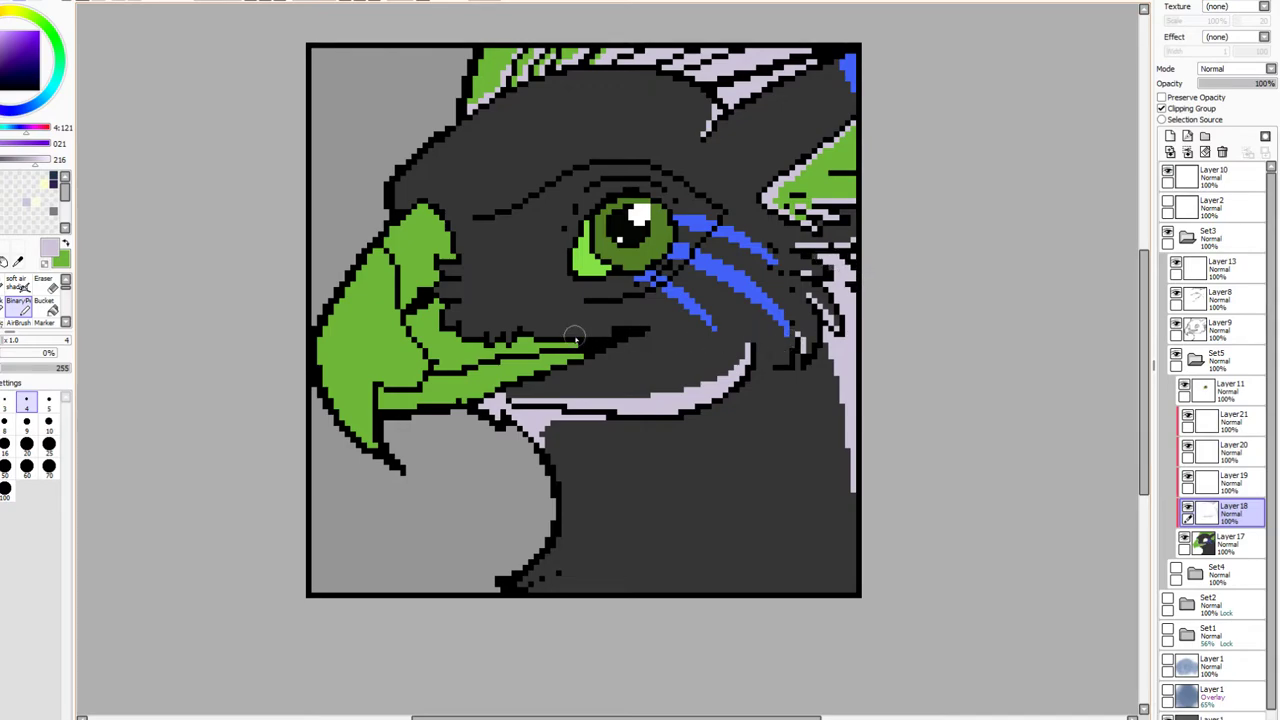
Shade the beak base, mouth edge and lower beak in lavender, and outline the rear corner of the eye with shadow
mouse_move(442, 267)
left_mouse_down()
mouse_move(456, 299)
mouse_move(443, 293)
mouse_move(484, 334)
mouse_move(595, 347)
mouse_move(631, 337)
mouse_move(508, 392)
left_mouse_up()
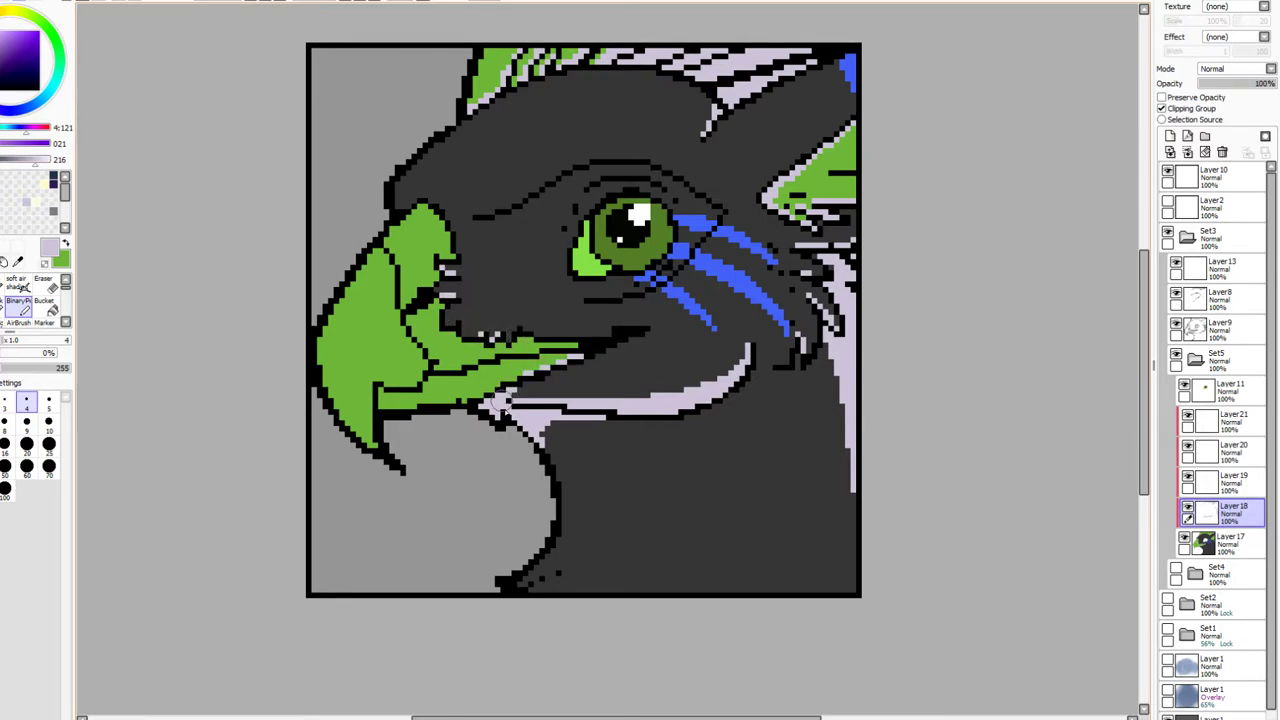
mouse_move(522, 336)
left_mouse_down()
mouse_move(587, 350)
mouse_move(468, 372)
left_mouse_up()
mouse_move(388, 402)
left_mouse_down()
mouse_move(556, 356)
mouse_move(431, 395)
mouse_move(446, 397)
mouse_move(485, 387)
mouse_move(367, 384)
mouse_move(372, 442)
mouse_move(392, 381)
mouse_move(380, 376)
mouse_move(405, 389)
mouse_move(427, 380)
mouse_move(410, 332)
mouse_move(414, 348)
mouse_move(465, 347)
mouse_move(452, 327)
mouse_move(475, 352)
mouse_move(527, 343)
mouse_move(494, 364)
left_mouse_up()
left_click_drag(430, 212, 447, 240)
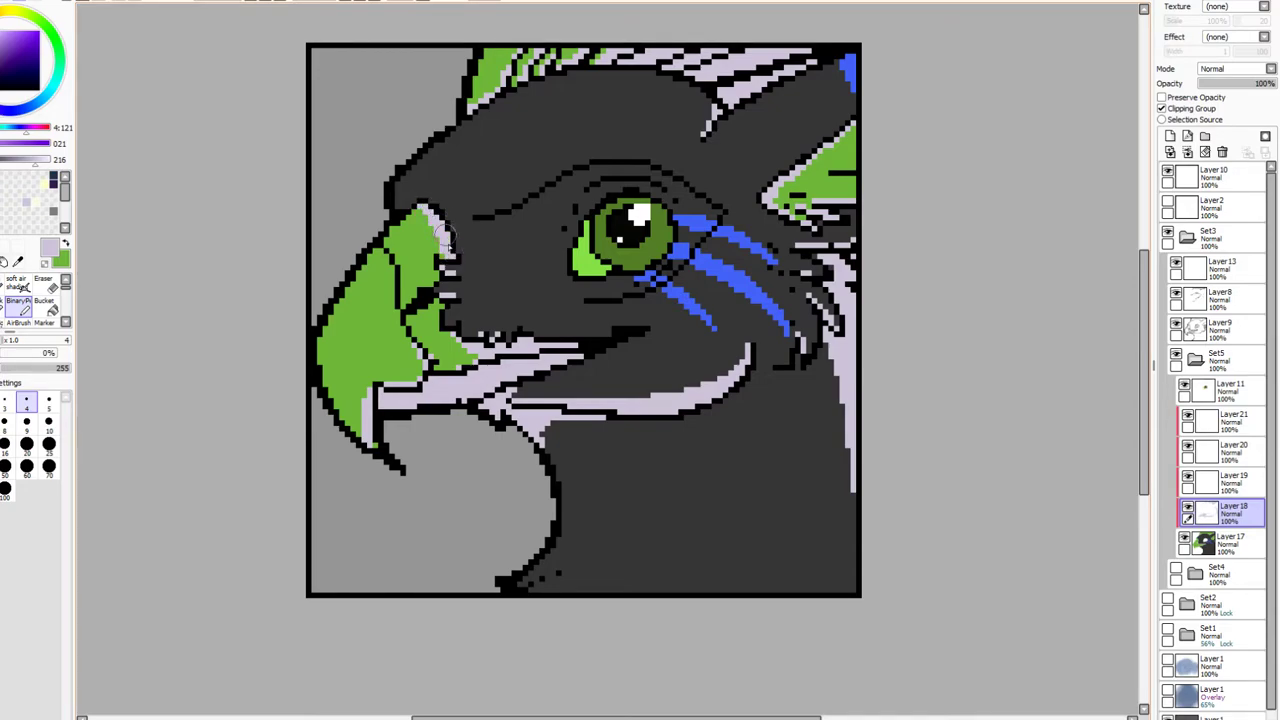
mouse_move(644, 188)
left_mouse_down()
mouse_move(723, 211)
mouse_move(696, 199)
mouse_move(721, 212)
mouse_move(660, 277)
mouse_move(612, 294)
mouse_move(705, 243)
left_mouse_up()
key("ctrl+z")
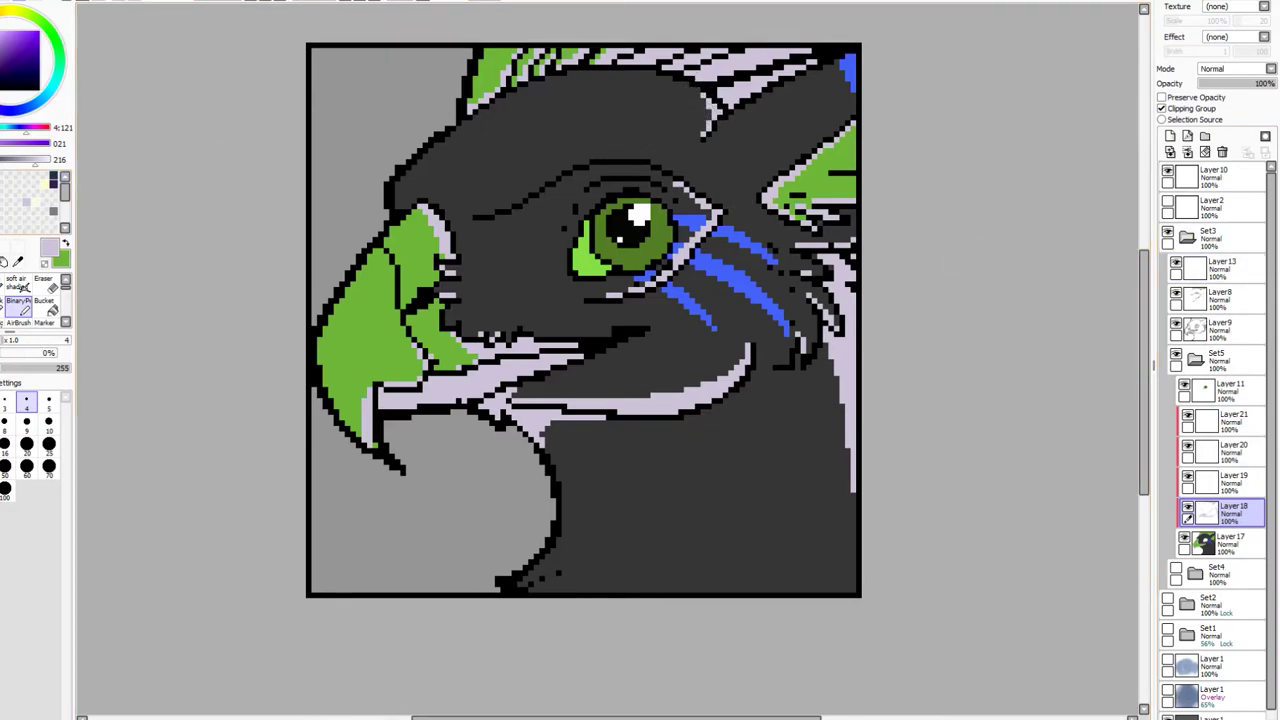
Duplicate the Layer18 shading by copying the whole canvas area and pasting it as a new layer above
key("ctrl")
key("ctrl+a")
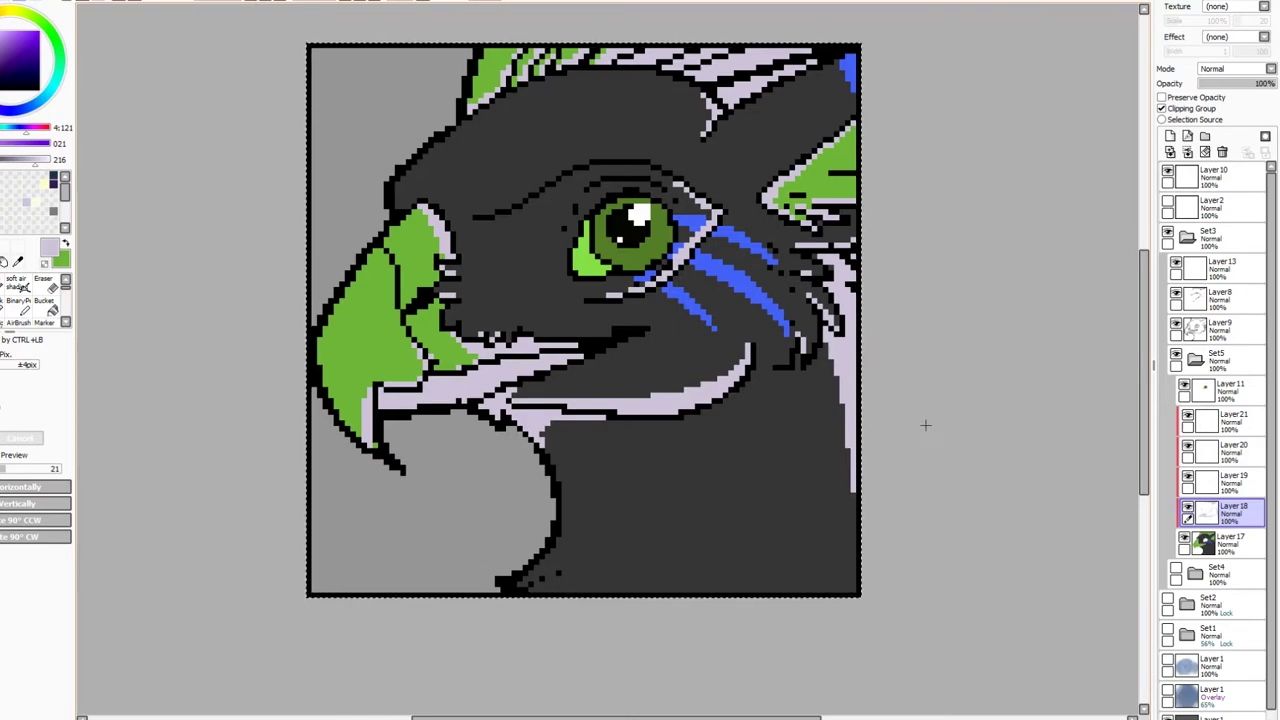
key("ctrl+c")
key("ctrl+v")
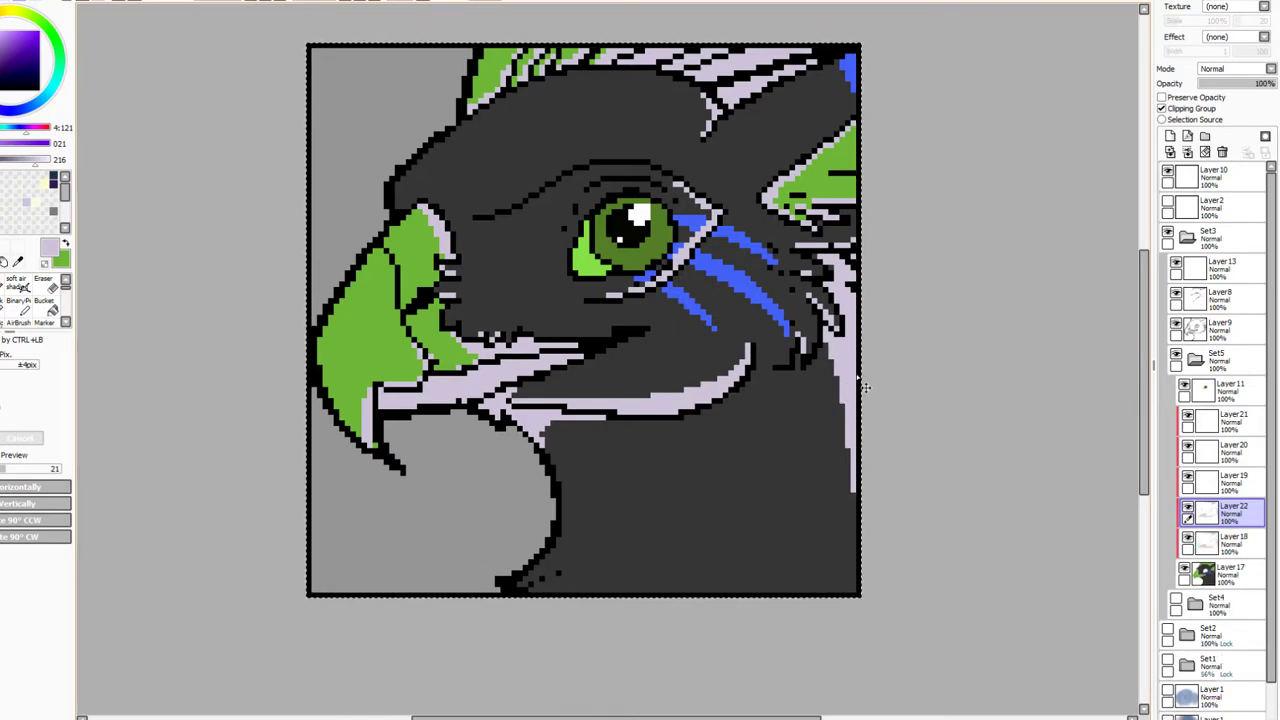
Delete the three empty clipping layers Layer21, Layer20 and Layer19
left_click(1250, 425)
left_click(1222, 151)
left_click(1222, 151)
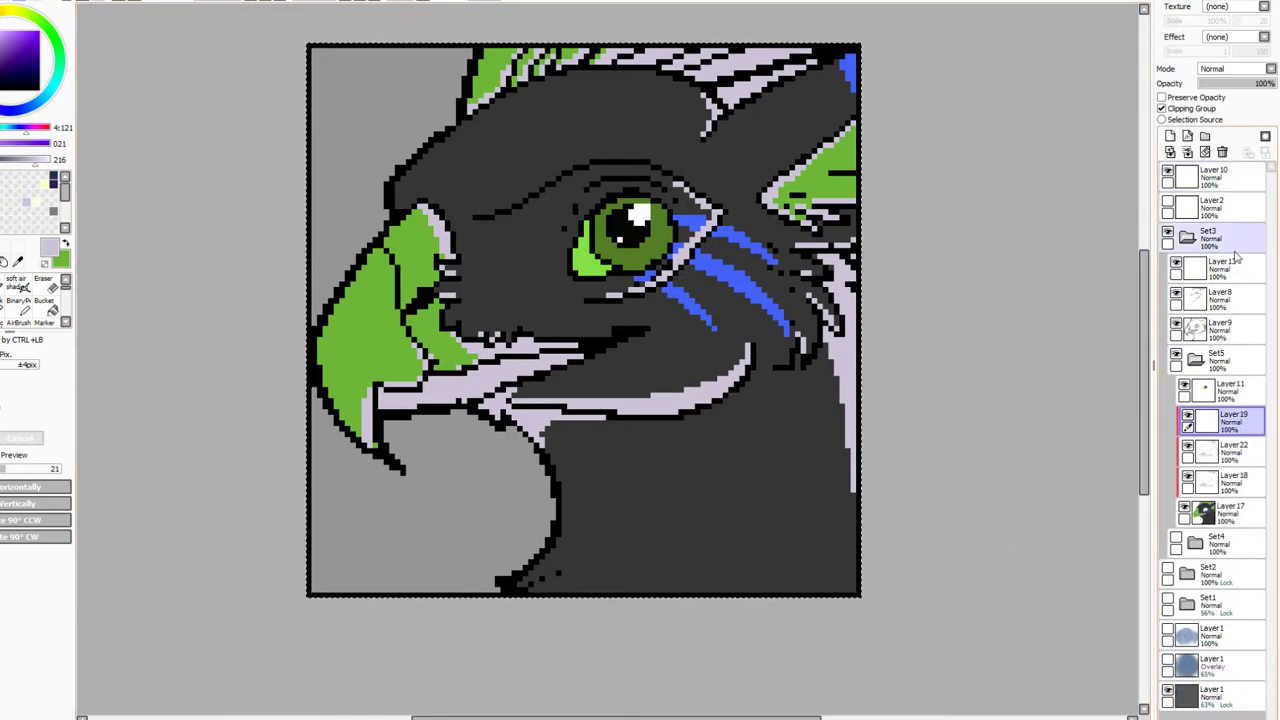
left_click(1222, 151)
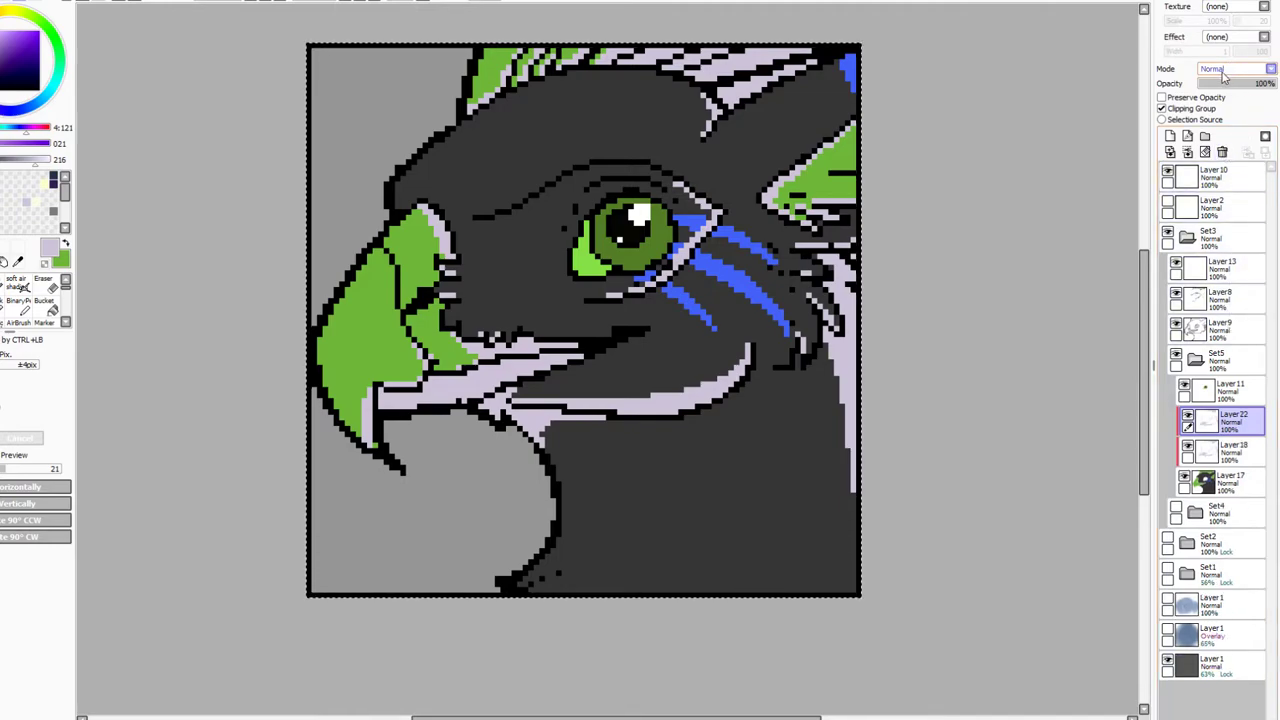
Set the blending mode of both shading layers, Layer22 and Layer18, to Multiply
left_click(1226, 98)
left_click(1256, 455)
left_click(1239, 69)
left_click(1233, 98)
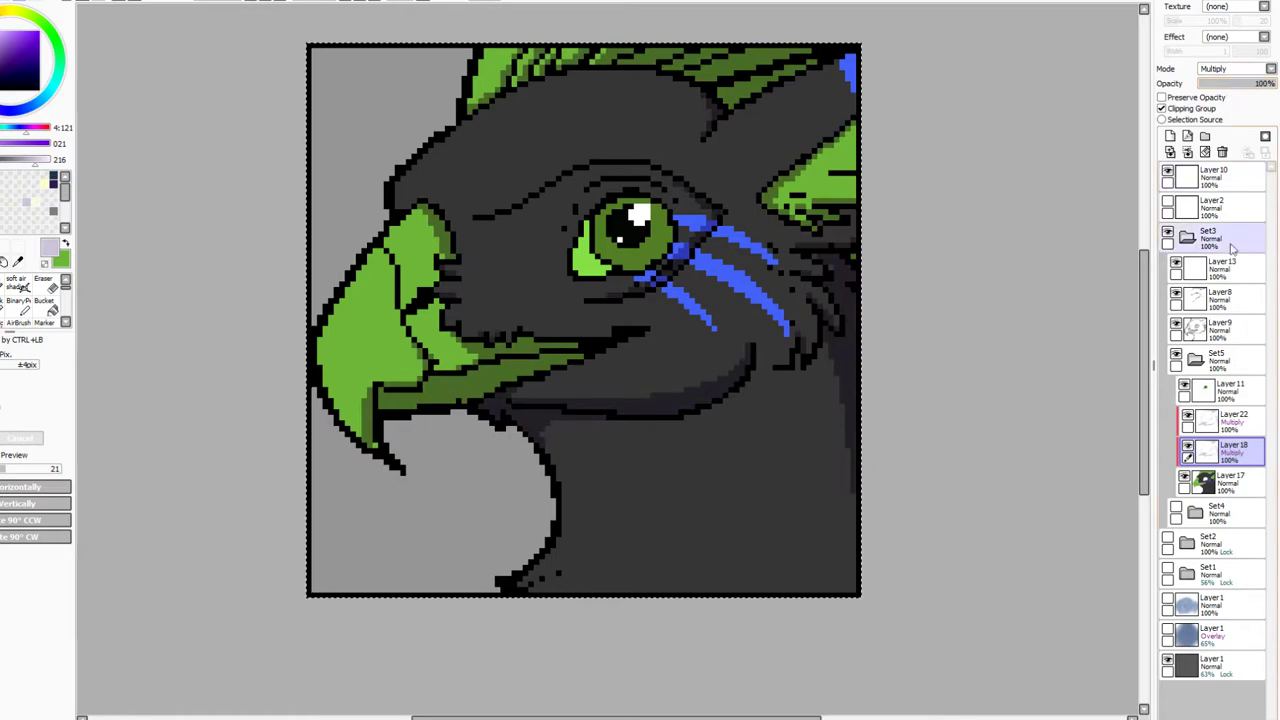
Extend a lighter band of shadow along the beak's base, inner ridge and hooked tip on Layer22 with the size 4 Binary Pen
left_click(1234, 420)
left_click(22, 302)
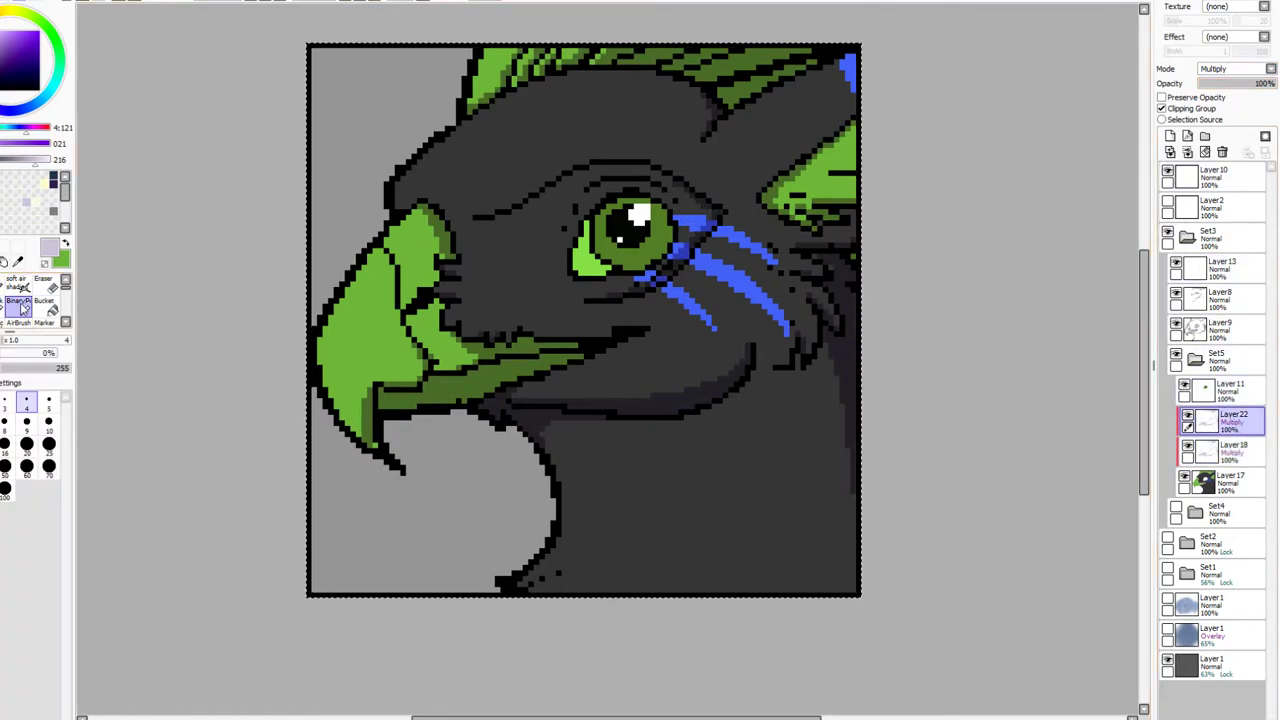
mouse_move(419, 215)
left_mouse_down()
mouse_move(446, 257)
mouse_move(433, 270)
mouse_move(434, 259)
mouse_move(424, 294)
left_mouse_up()
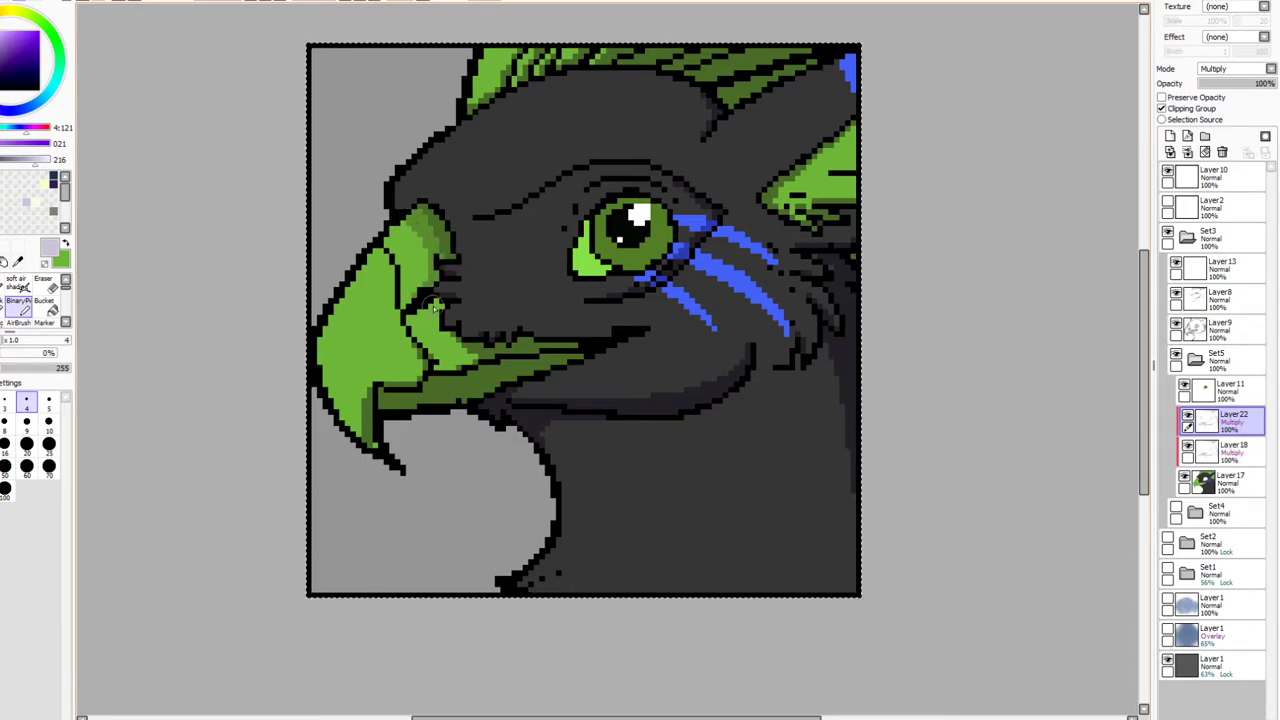
left_click_drag(427, 299, 478, 372)
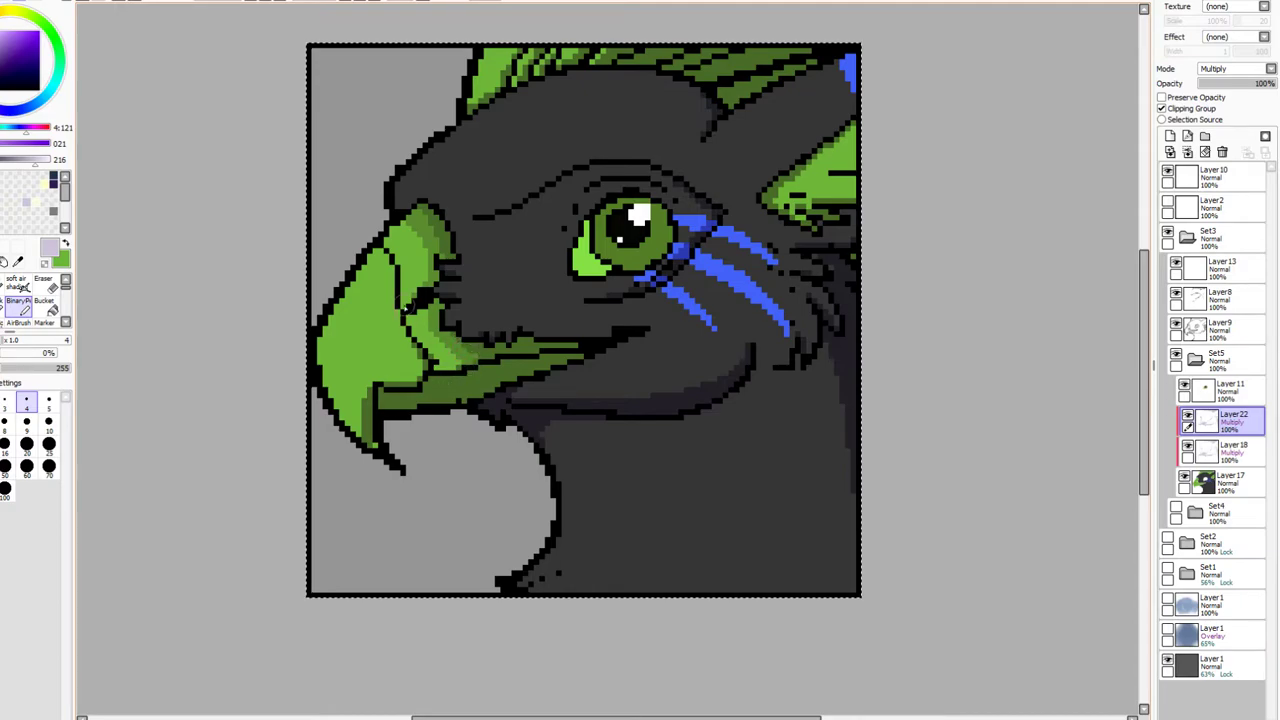
mouse_move(384, 289)
left_mouse_down()
mouse_move(418, 378)
mouse_move(379, 383)
mouse_move(368, 440)
left_mouse_up()
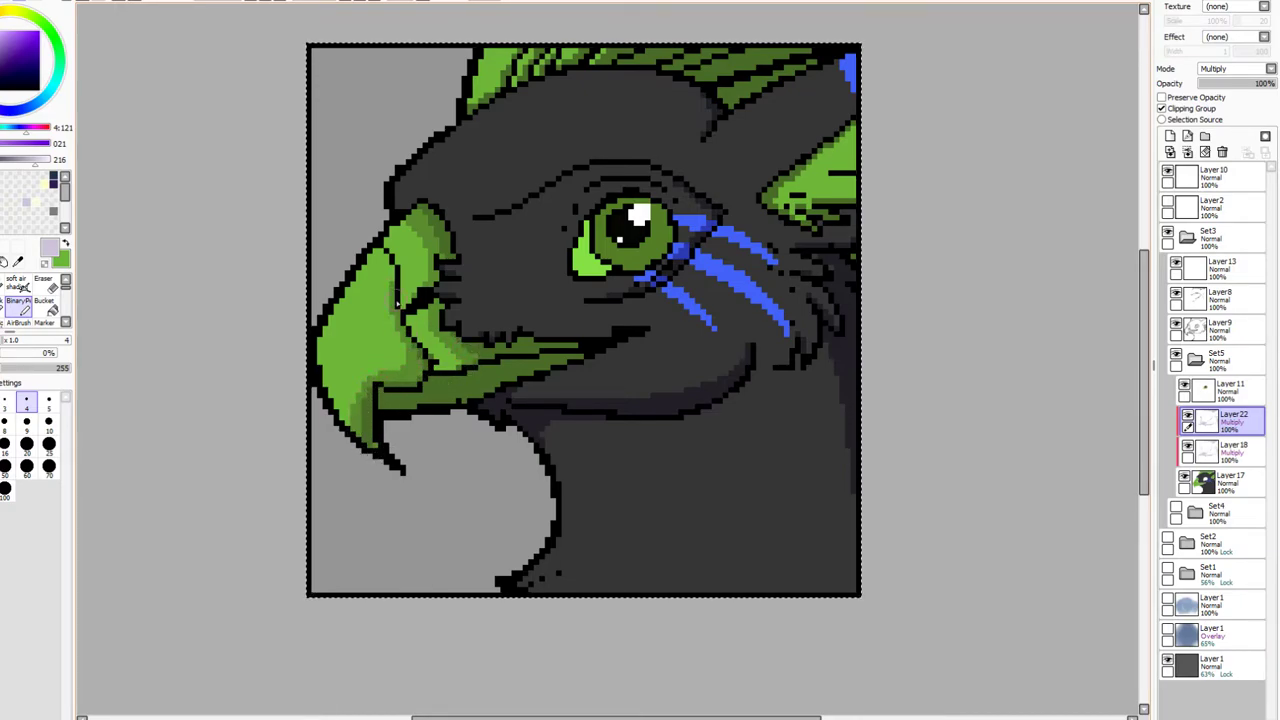
left_click_drag(389, 257, 393, 318)
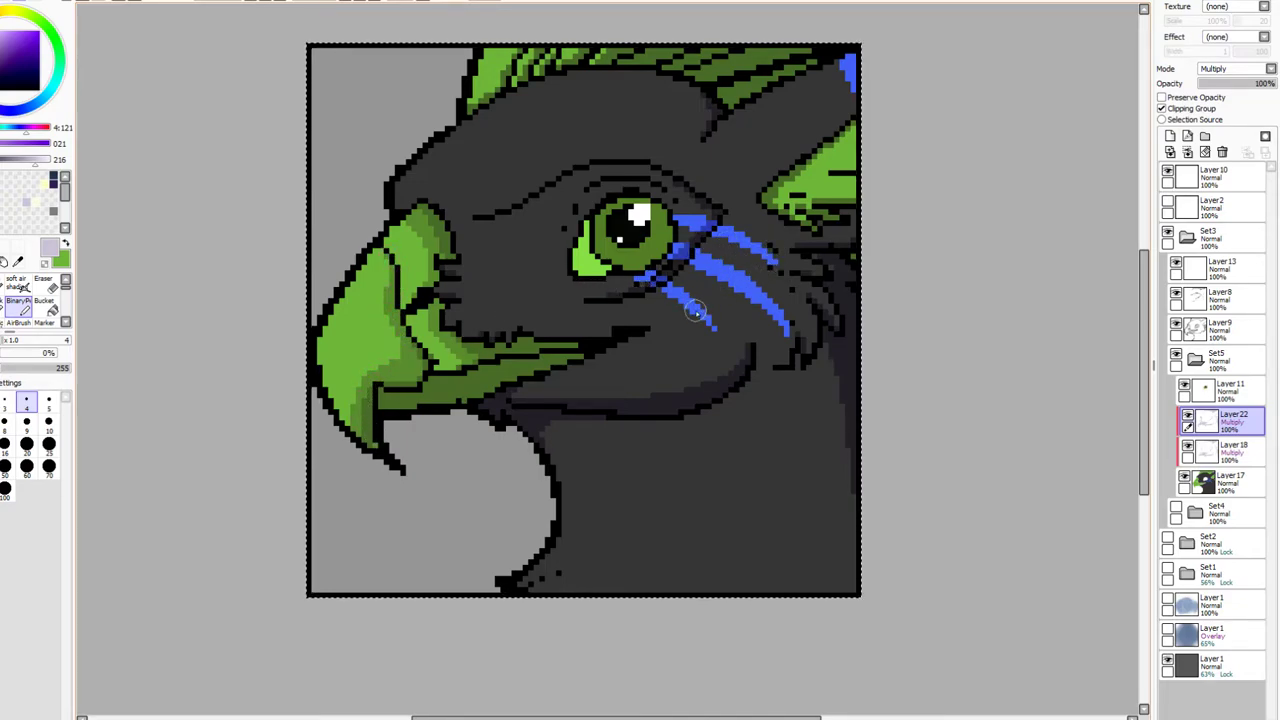
Paint lighter shadow bands along the lower jaw, cheek feathers and mouth corner on Layer22 with the Binary Pen at sizes 4 and 3
mouse_move(512, 392)
left_mouse_down()
mouse_move(576, 401)
mouse_move(664, 391)
mouse_move(740, 337)
left_mouse_up()
mouse_move(728, 228)
left_mouse_down()
mouse_move(754, 266)
mouse_move(729, 352)
mouse_move(750, 292)
mouse_move(737, 246)
mouse_move(770, 247)
mouse_move(780, 309)
mouse_move(755, 249)
mouse_move(756, 326)
mouse_move(784, 357)
mouse_move(758, 351)
mouse_move(779, 335)
mouse_move(750, 245)
mouse_move(799, 324)
mouse_move(801, 362)
mouse_move(741, 240)
left_mouse_up()
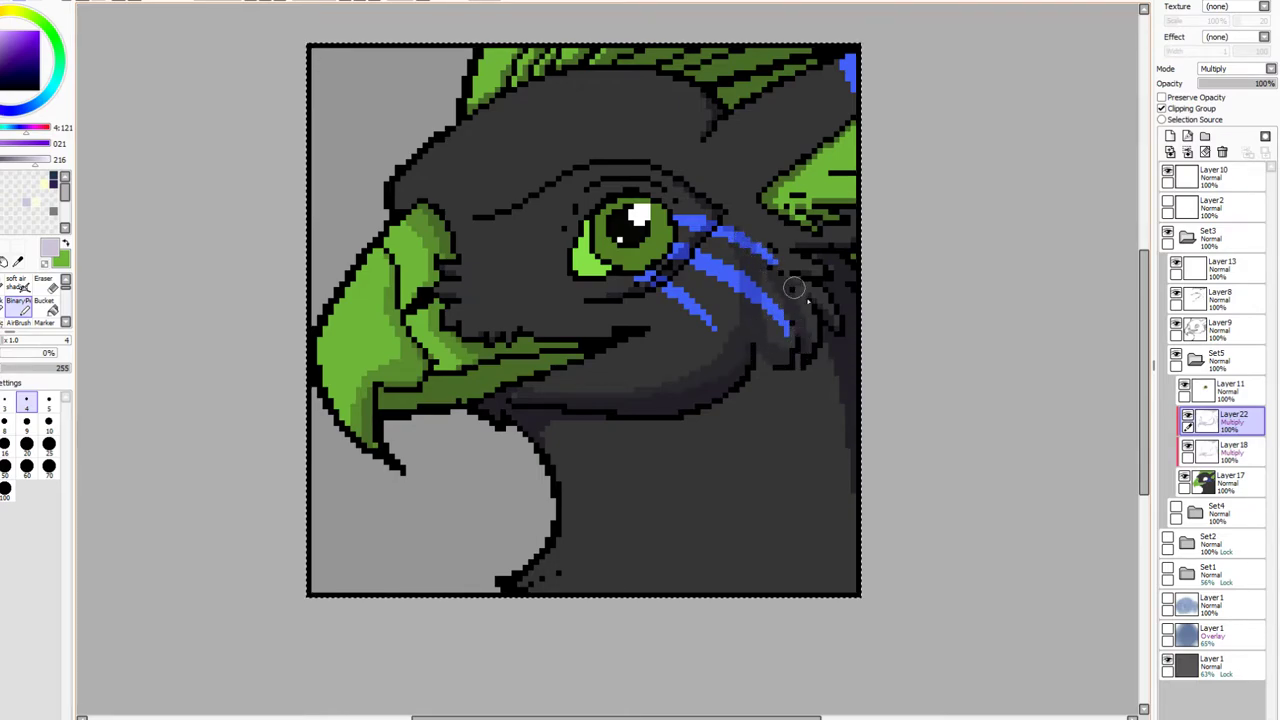
left_click(8, 403)
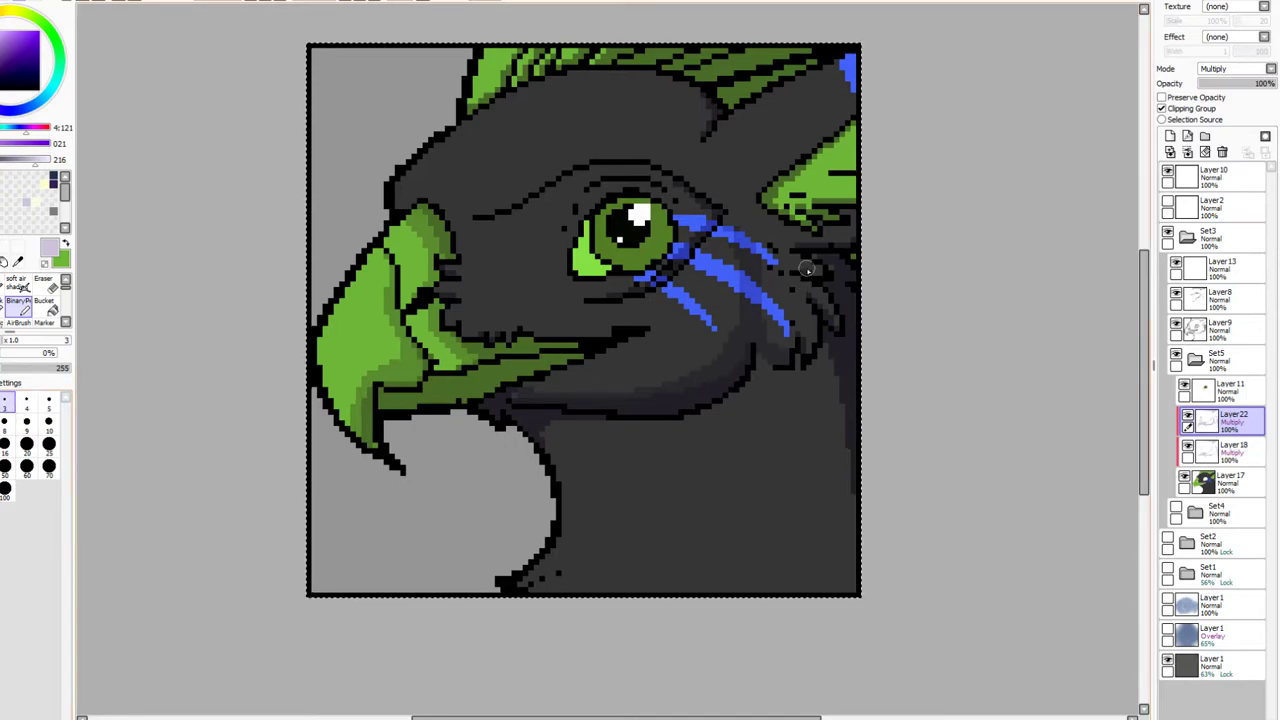
key("ctrl+z")
key("ctrl+z")
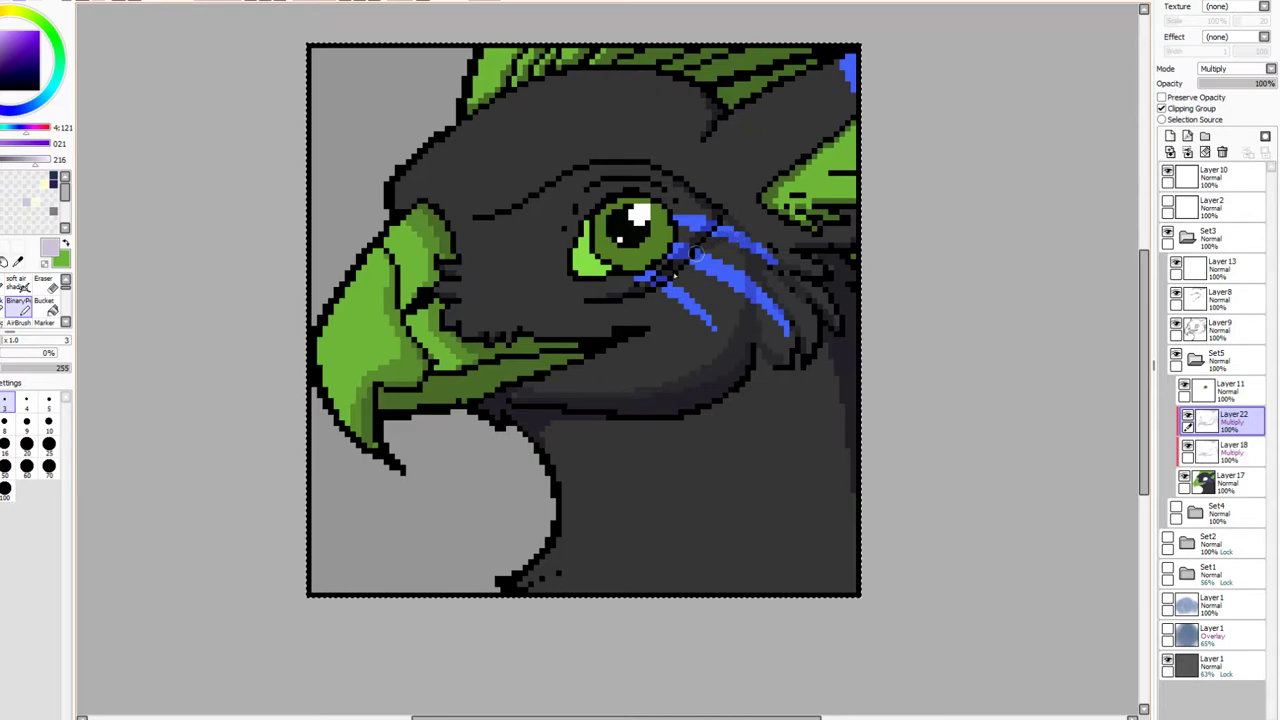
left_click_drag(576, 368, 531, 386)
Shade around the eye, under the brow and across the back of the forehead on Layer22 with the size 5 Binary Pen
left_click(48, 421)
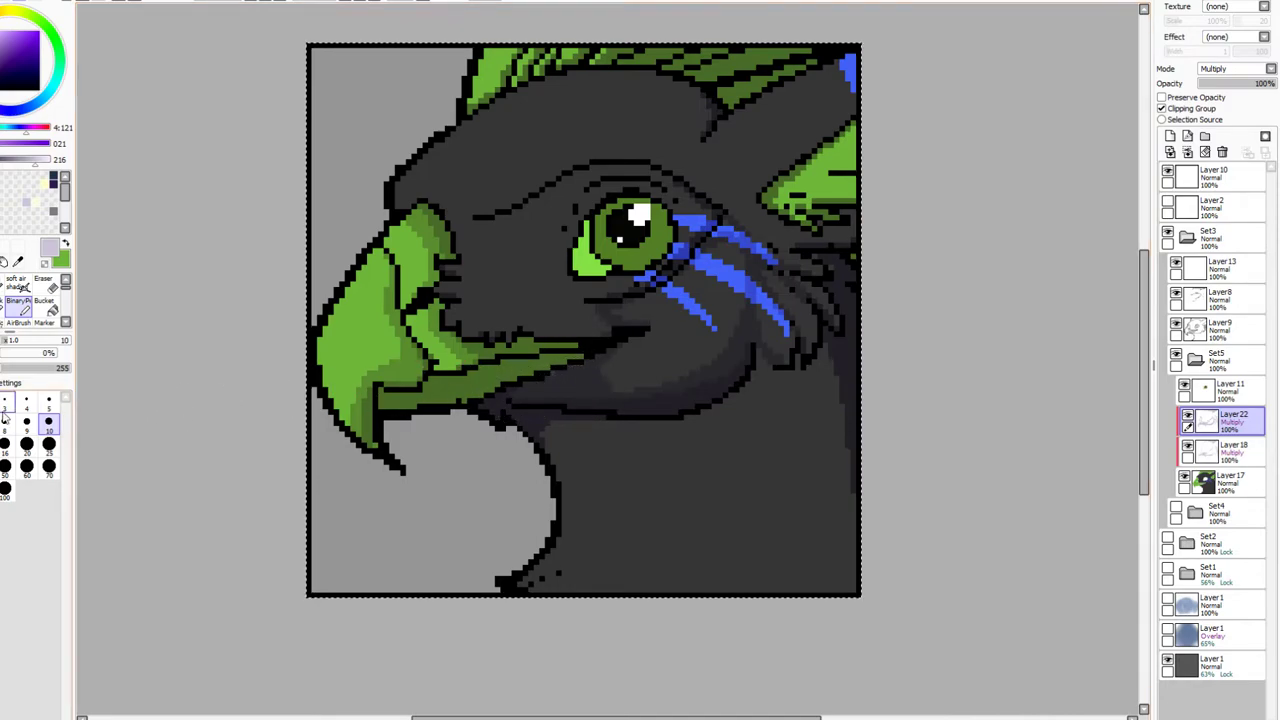
left_click(48, 400)
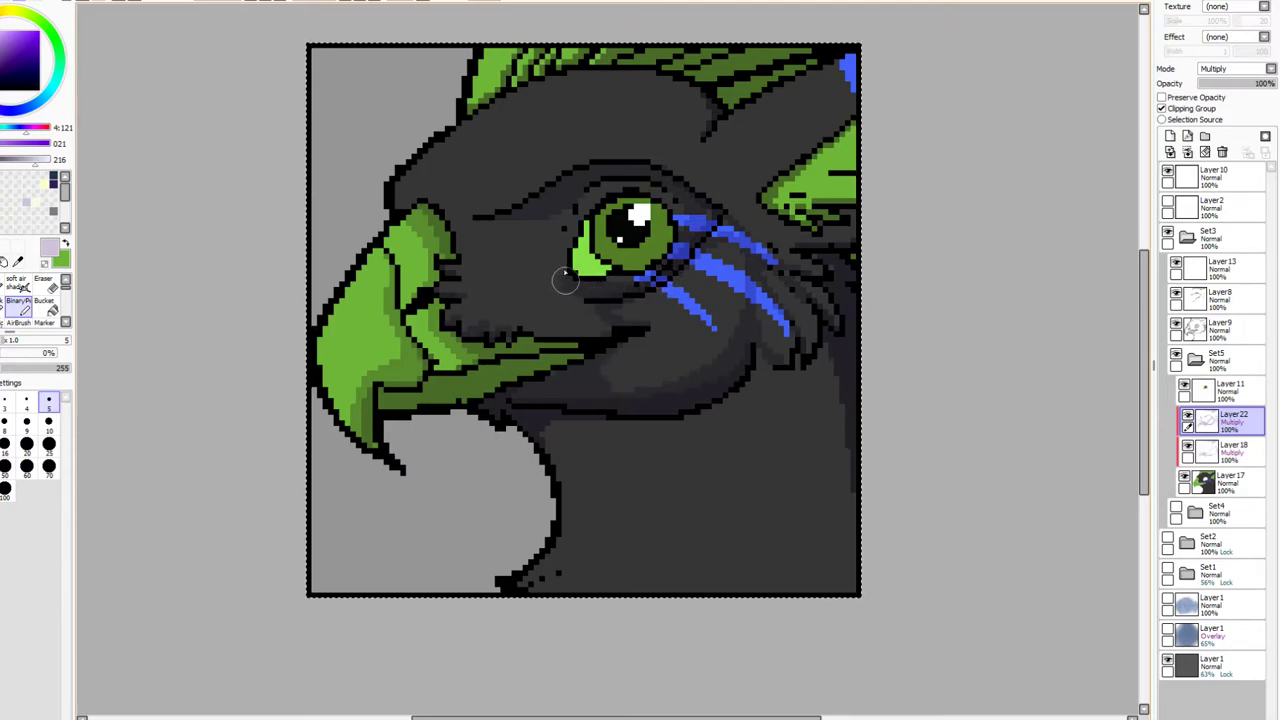
mouse_move(554, 223)
left_mouse_down()
mouse_move(481, 224)
mouse_move(517, 221)
mouse_move(465, 231)
mouse_move(569, 227)
left_mouse_up()
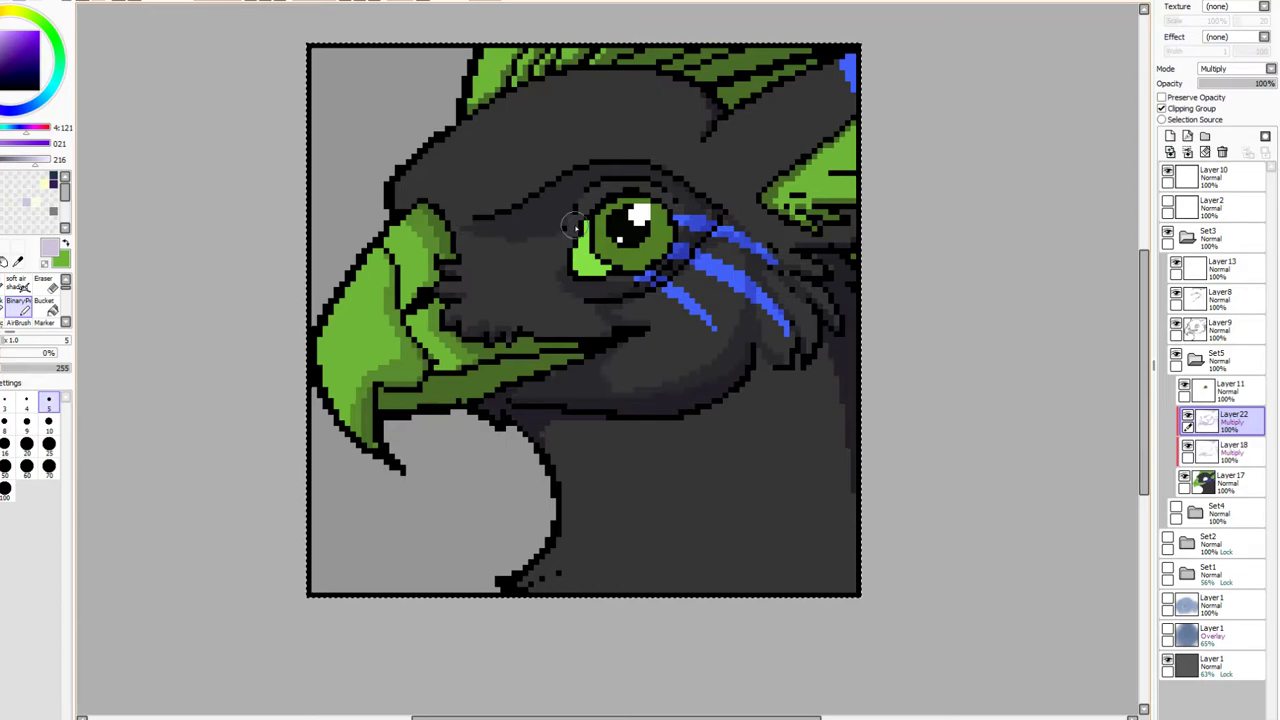
left_click_drag(705, 187, 539, 287)
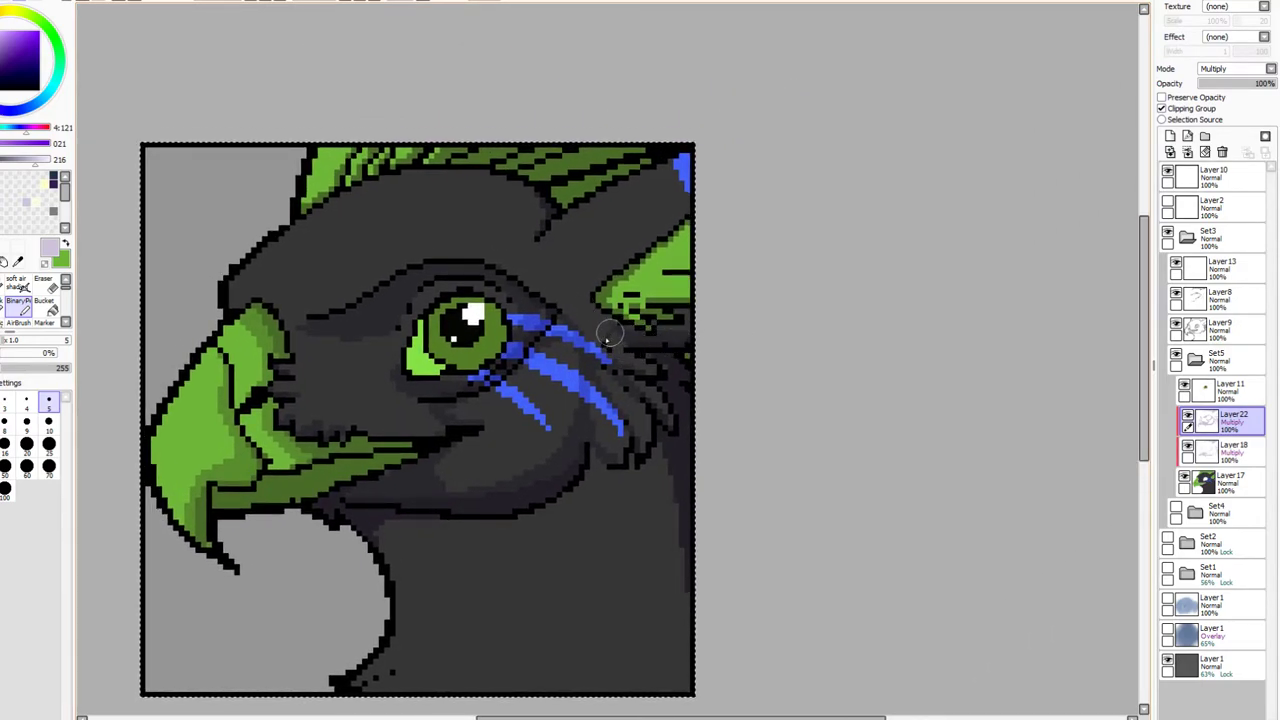
mouse_move(694, 188)
left_mouse_down()
mouse_move(593, 273)
mouse_move(561, 272)
mouse_move(538, 251)
left_mouse_up()
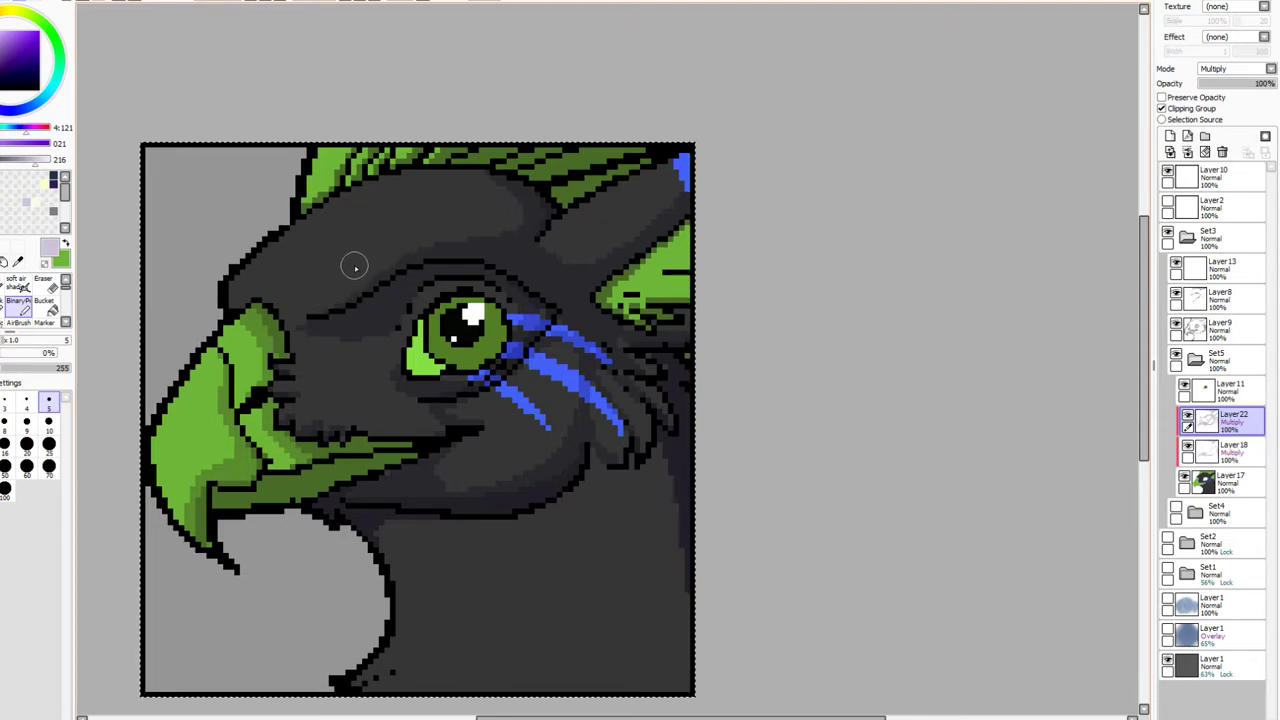
Paint a broad curved shadow under the jaw, across the upper neck and down its back edge on Layer22
mouse_move(385, 545)
left_mouse_down()
mouse_move(537, 541)
mouse_move(624, 518)
mouse_move(690, 535)
left_mouse_up()
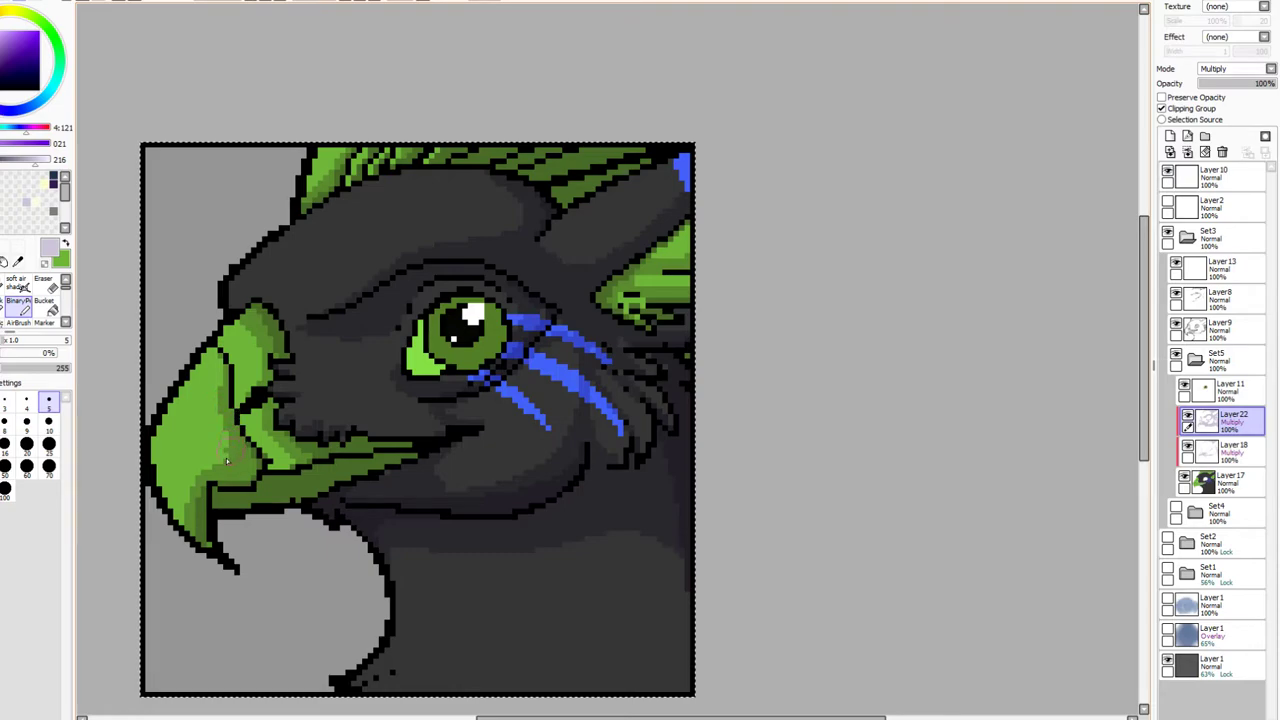
left_click_drag(195, 271, 266, 102)
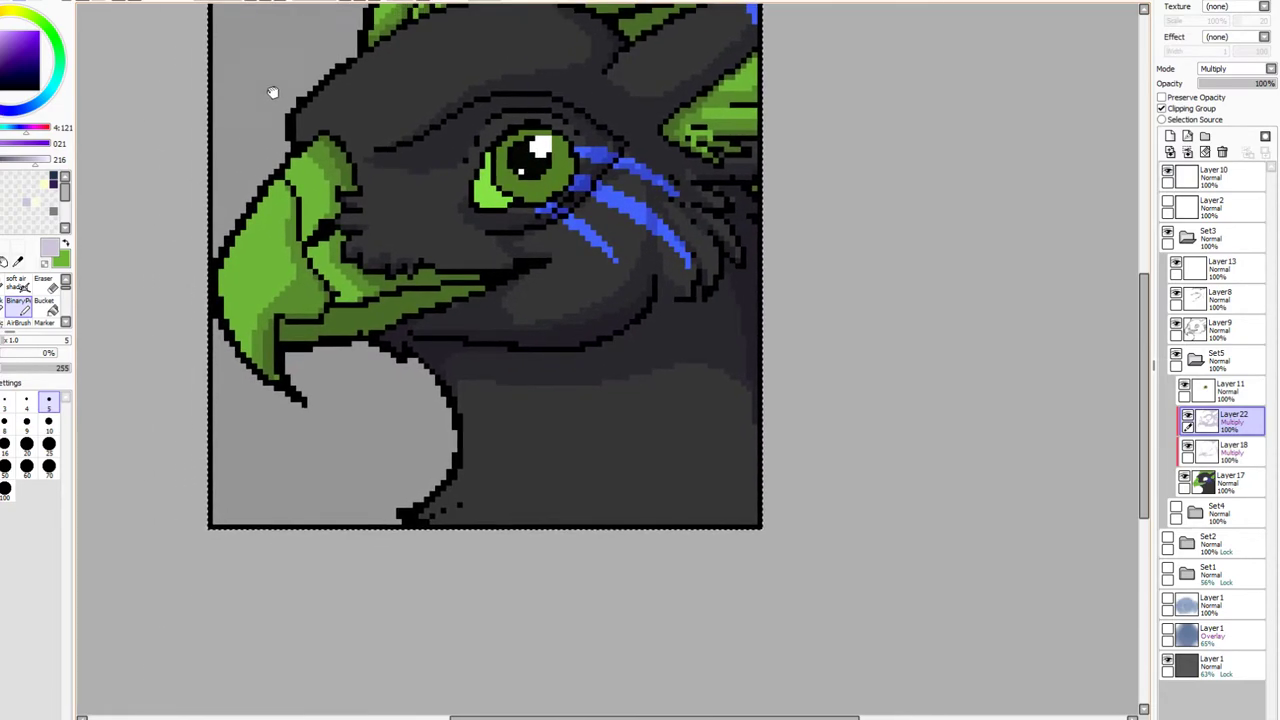
mouse_move(451, 392)
left_mouse_down()
mouse_move(657, 389)
mouse_move(728, 409)
mouse_move(784, 450)
mouse_move(619, 371)
left_mouse_up()
key("ctrl+z")
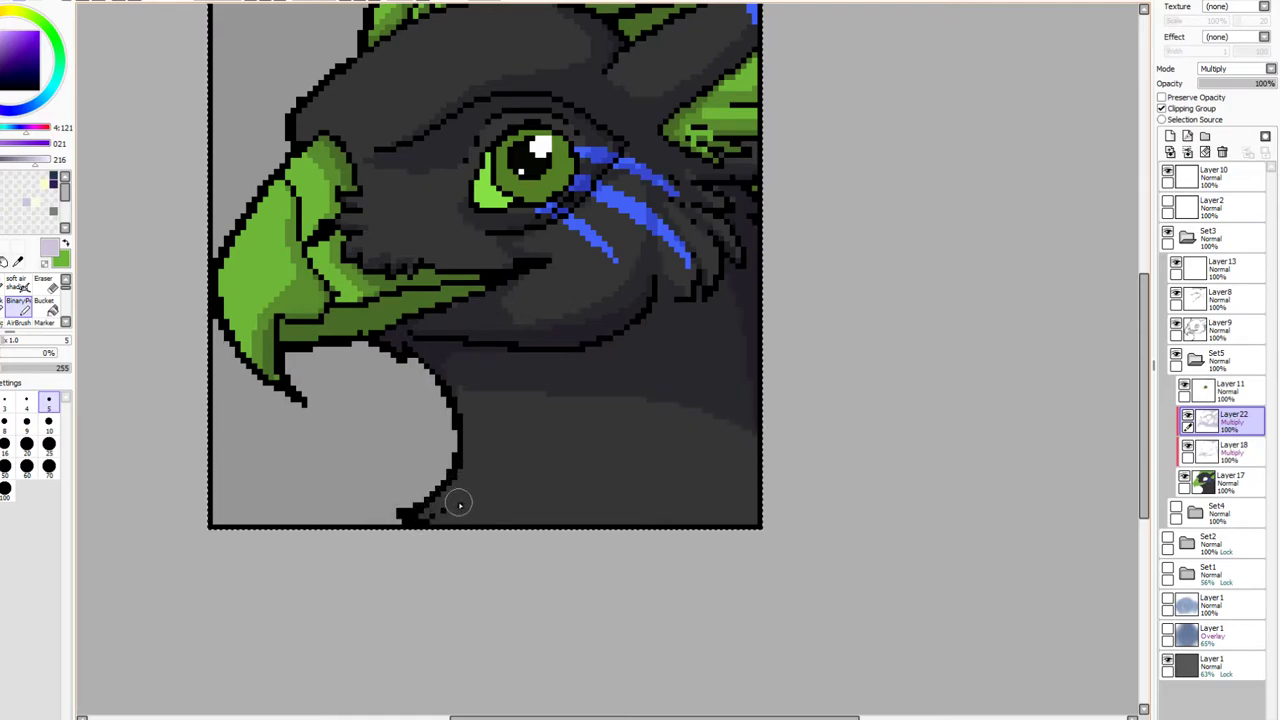
mouse_move(523, 391)
left_mouse_down()
mouse_move(622, 407)
mouse_move(702, 453)
mouse_move(760, 522)
left_mouse_up()
left_click_drag(692, 424, 763, 484)
left_click_drag(675, 400, 771, 463)
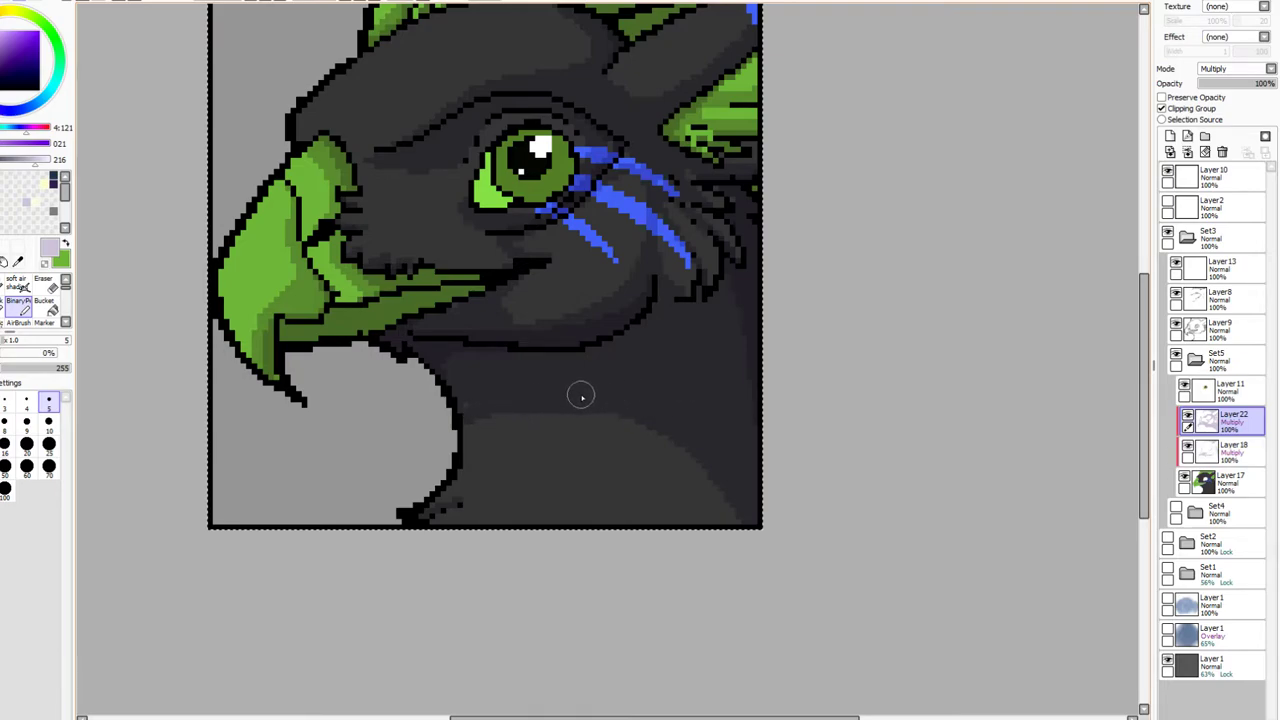
Paste the copied shading as a new layer above Layer22, clip it to the layer below and set its blending mode to Multiply
left_click_drag(396, 376, 420, 551)
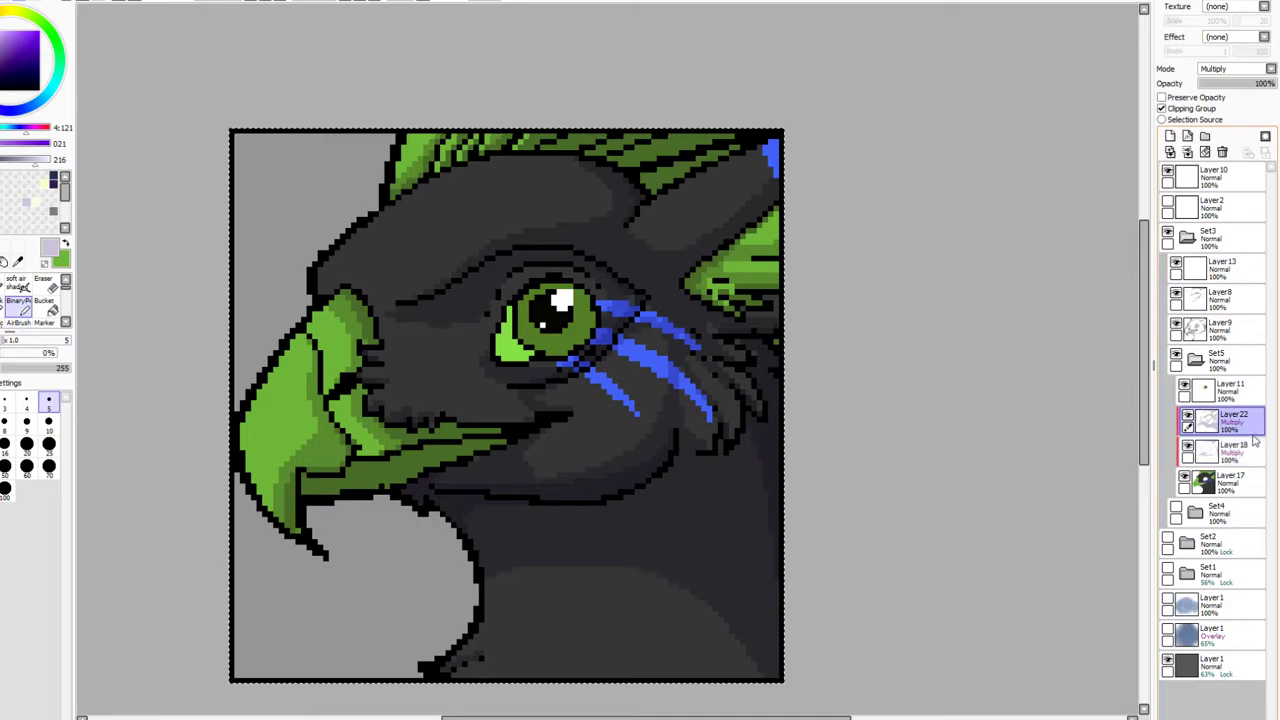
key("ctrl+v")
left_click(1163, 108)
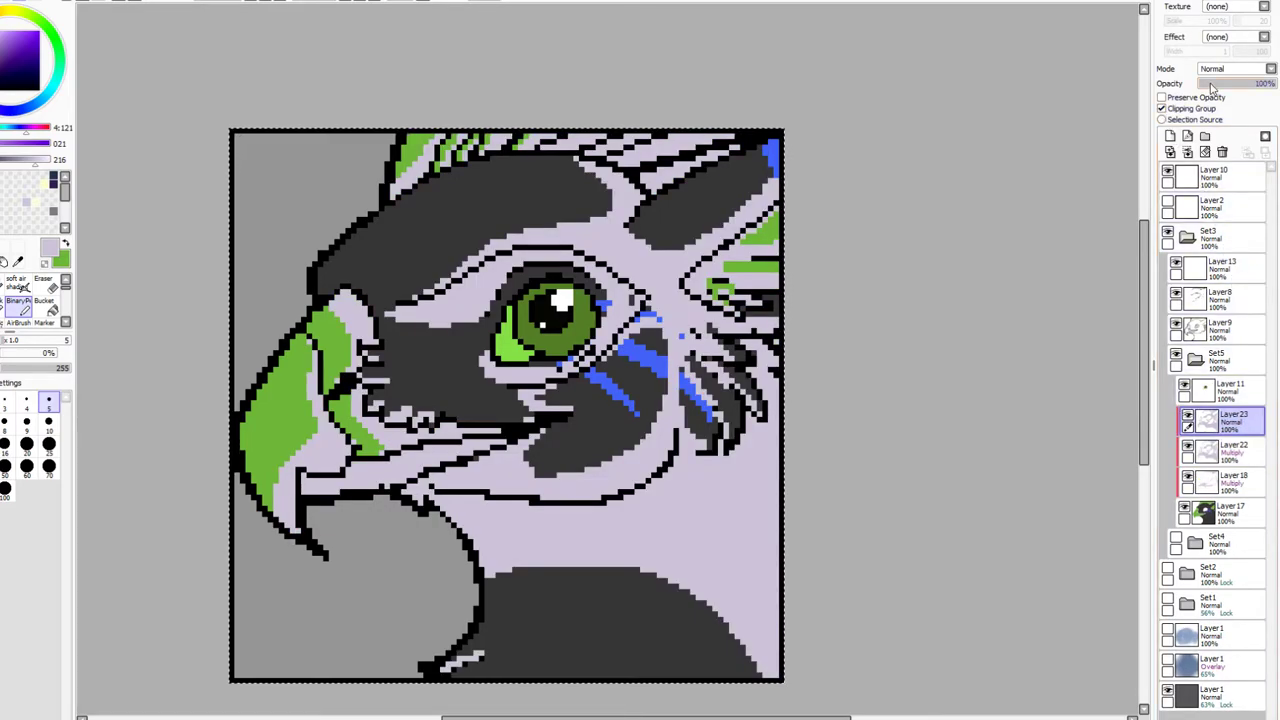
left_click(1228, 98)
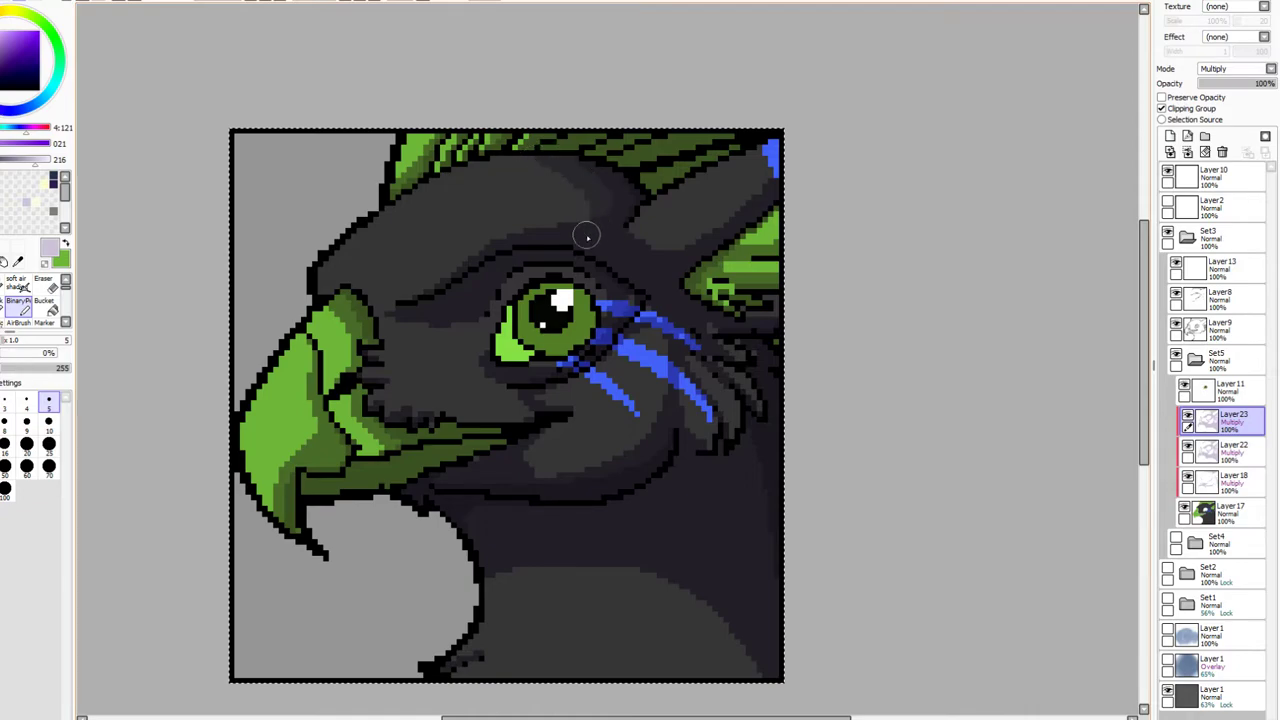
Deepen the shadows with a further band along the brow, under the eye, over the blue stripes, cheek feathers and face on Layer23
left_click_drag(460, 266, 420, 289)
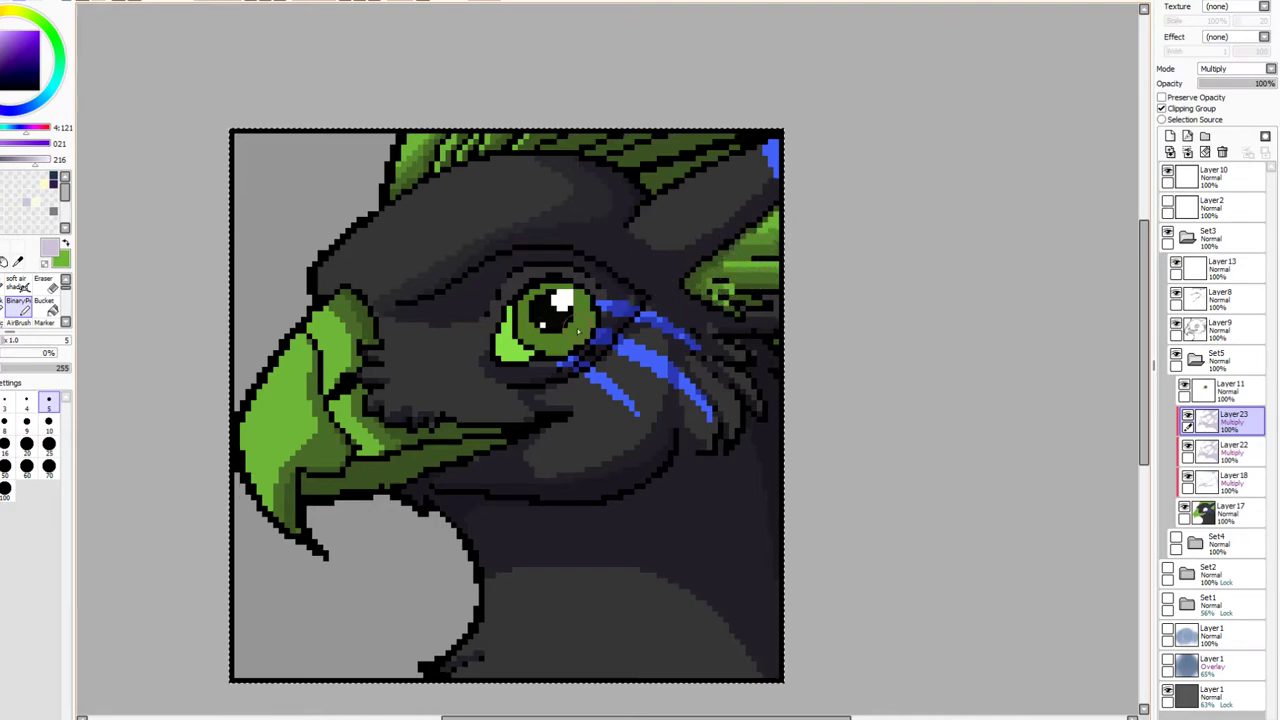
left_click_drag(543, 392, 568, 388)
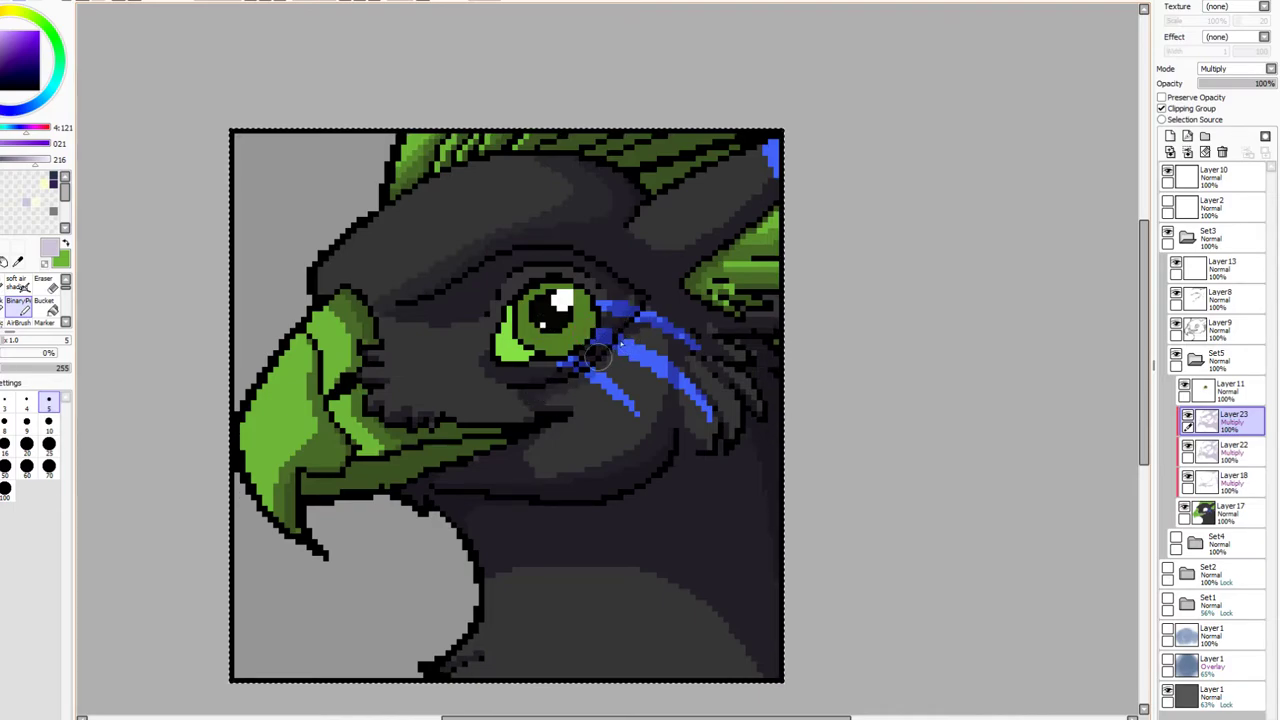
mouse_move(664, 342)
left_mouse_down()
mouse_move(650, 406)
mouse_move(589, 466)
mouse_move(536, 470)
left_mouse_up()
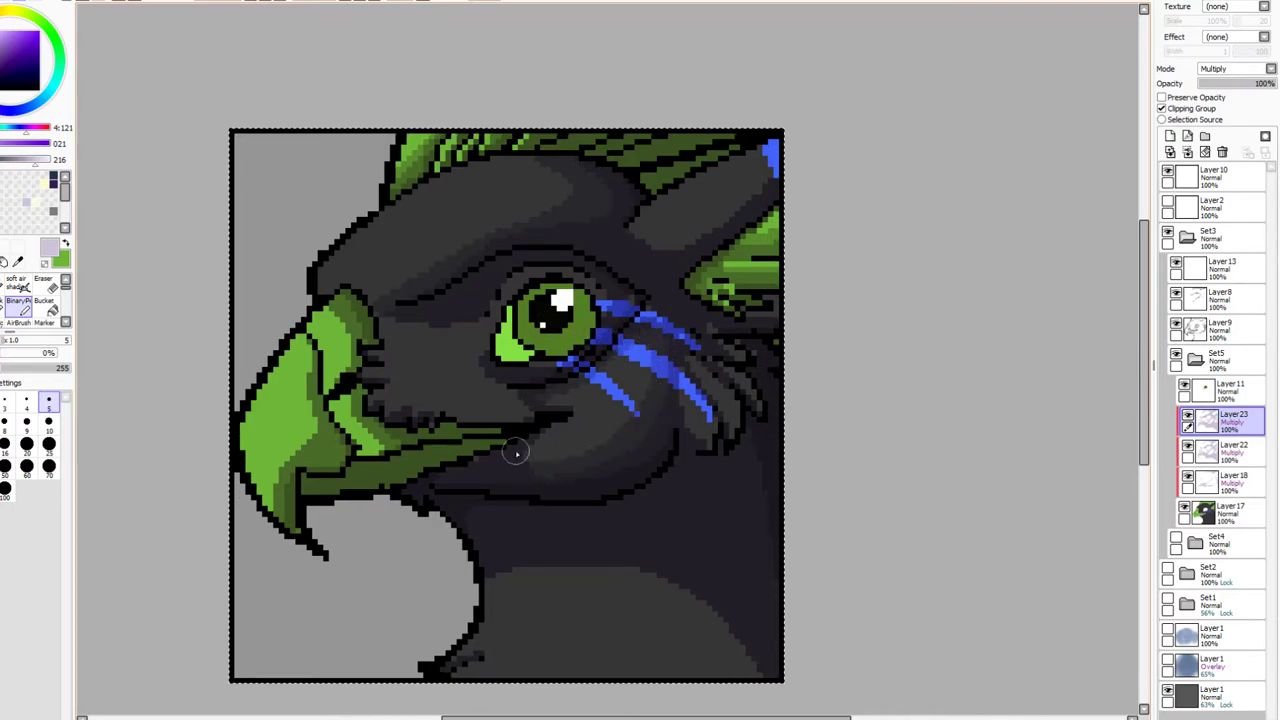
mouse_move(678, 376)
left_mouse_down()
mouse_move(686, 421)
mouse_move(711, 449)
left_mouse_up()
mouse_move(685, 353)
left_mouse_down()
mouse_move(728, 420)
mouse_move(732, 383)
mouse_move(712, 359)
mouse_move(758, 418)
left_mouse_up()
left_click_drag(726, 364, 764, 411)
mouse_move(505, 408)
left_mouse_down()
mouse_move(400, 424)
mouse_move(394, 401)
mouse_move(371, 405)
mouse_move(491, 400)
left_mouse_up()
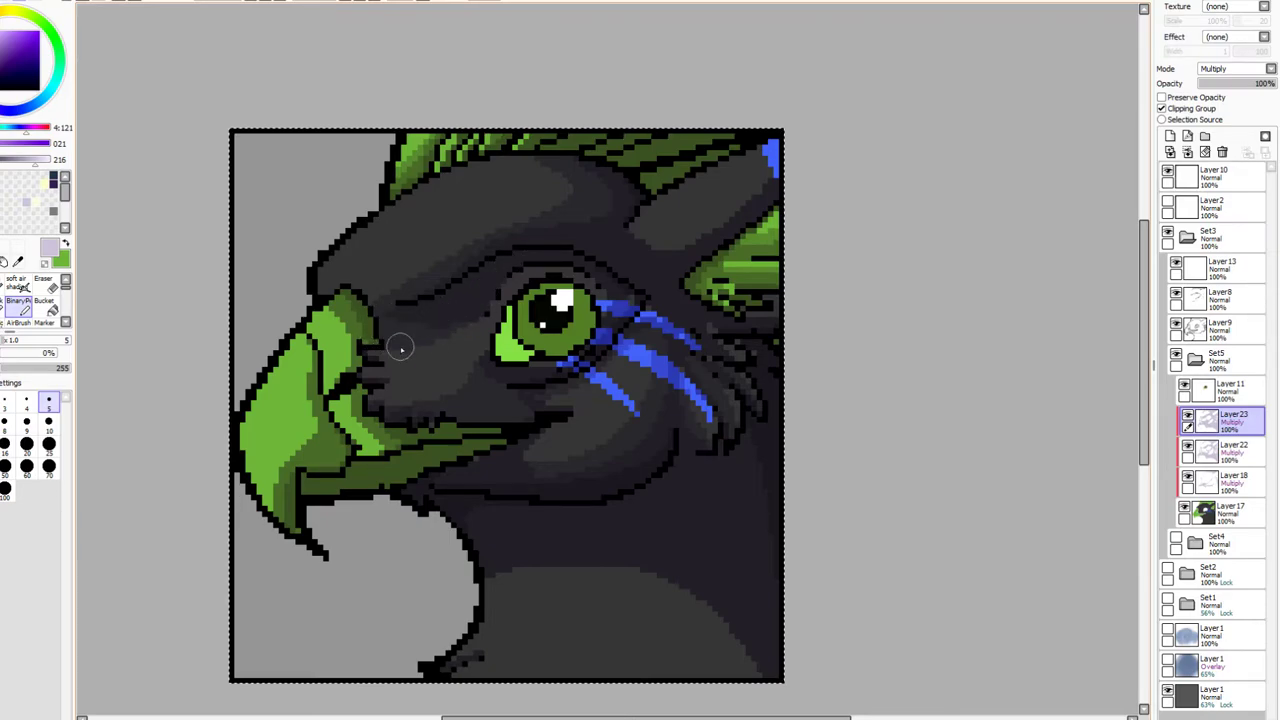
mouse_move(367, 376)
left_mouse_down()
mouse_move(442, 336)
mouse_move(405, 350)
mouse_move(441, 338)
mouse_move(460, 337)
left_mouse_up()
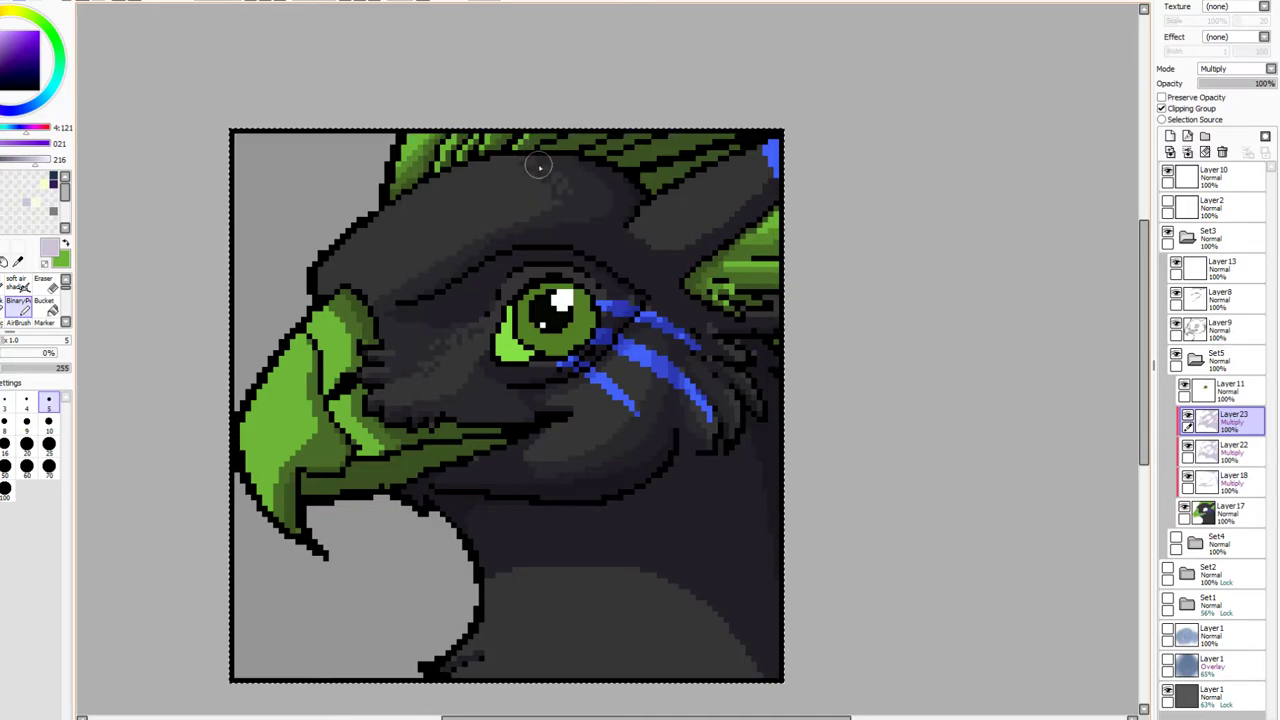
Dither the shadow edges with single-pixel speckles across the forehead and brow and along the ear on Layer23
left_click(514, 215)
left_click(489, 218)
left_click(500, 214)
left_click(482, 229)
left_click(469, 236)
left_click(424, 261)
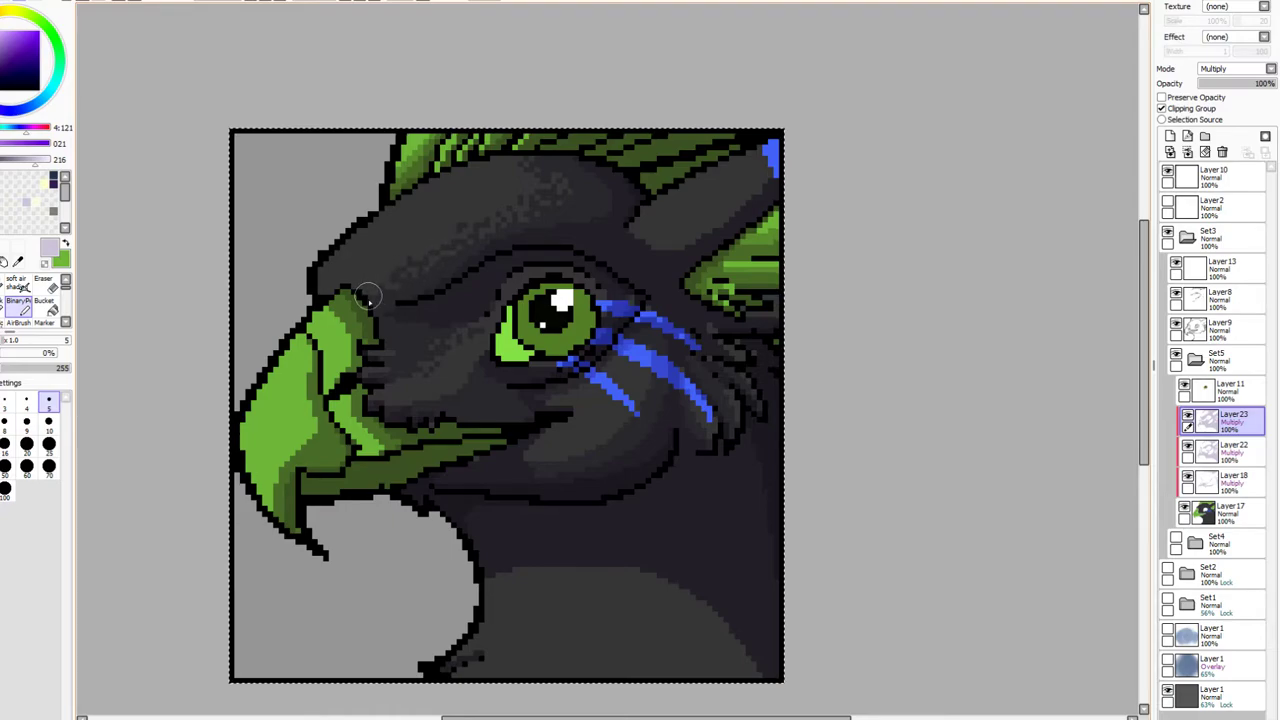
mouse_move(631, 222)
left_mouse_down()
mouse_move(668, 244)
mouse_move(762, 172)
left_mouse_up()
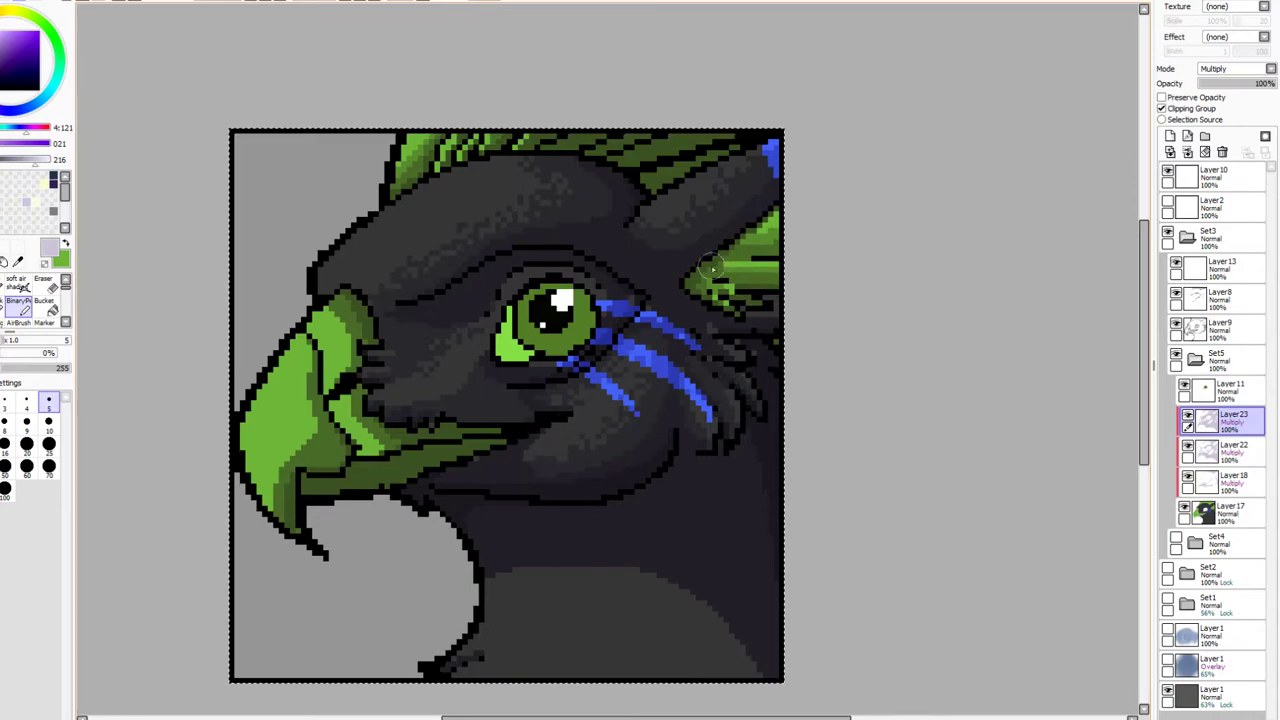
Add an intermediate shadow band along the curved edge of the neck shadow on Layer23
left_click_drag(502, 511, 496, 485)
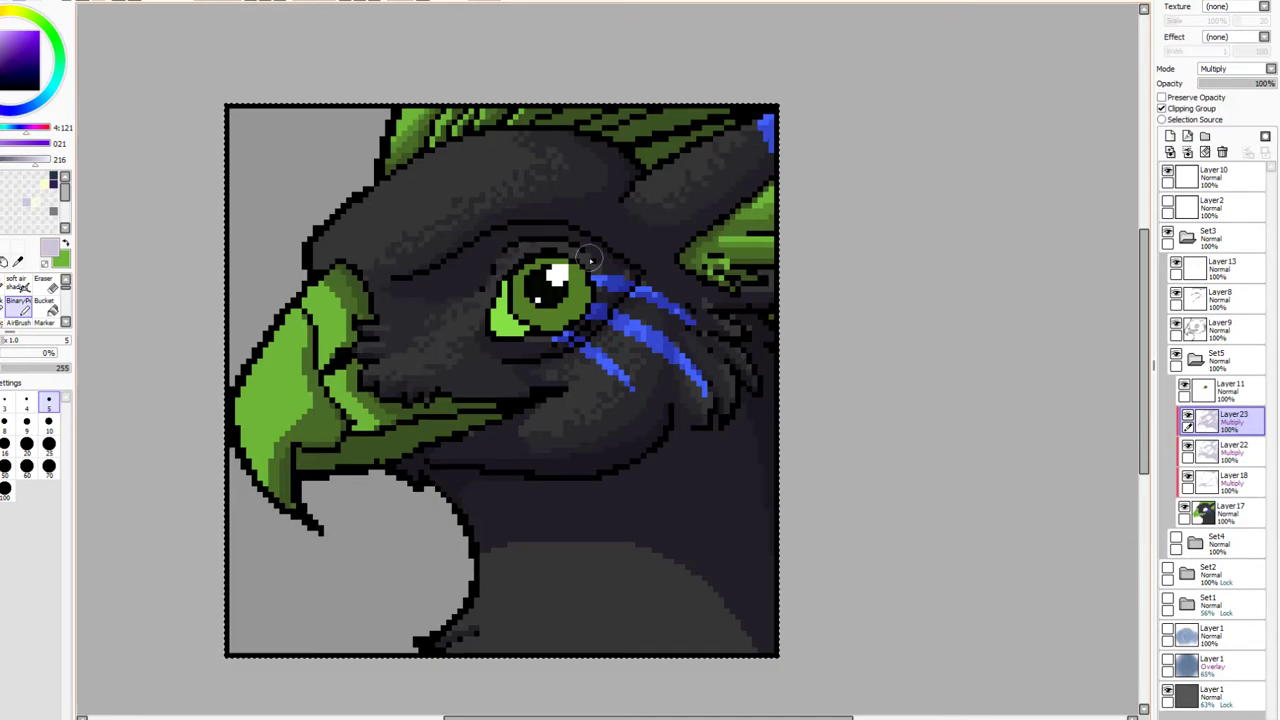
left_click_drag(543, 511, 525, 416)
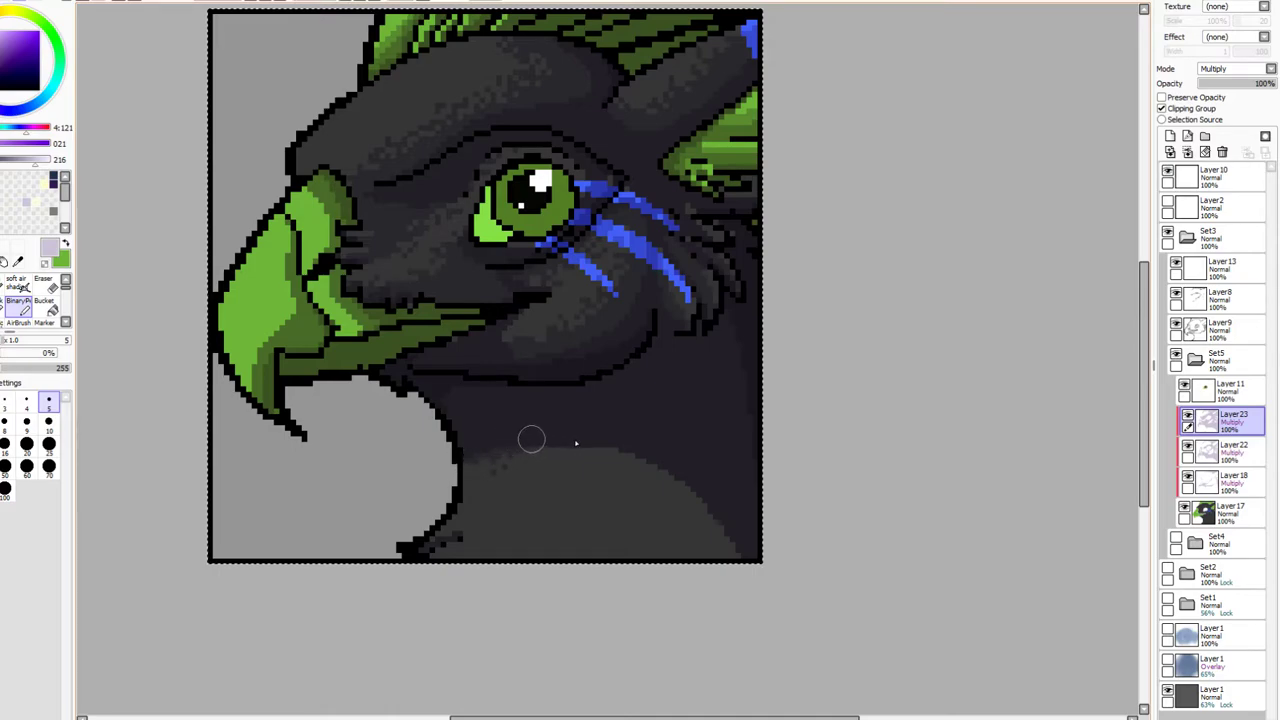
left_click_drag(681, 485, 735, 551)
left_click_drag(486, 451, 706, 517)
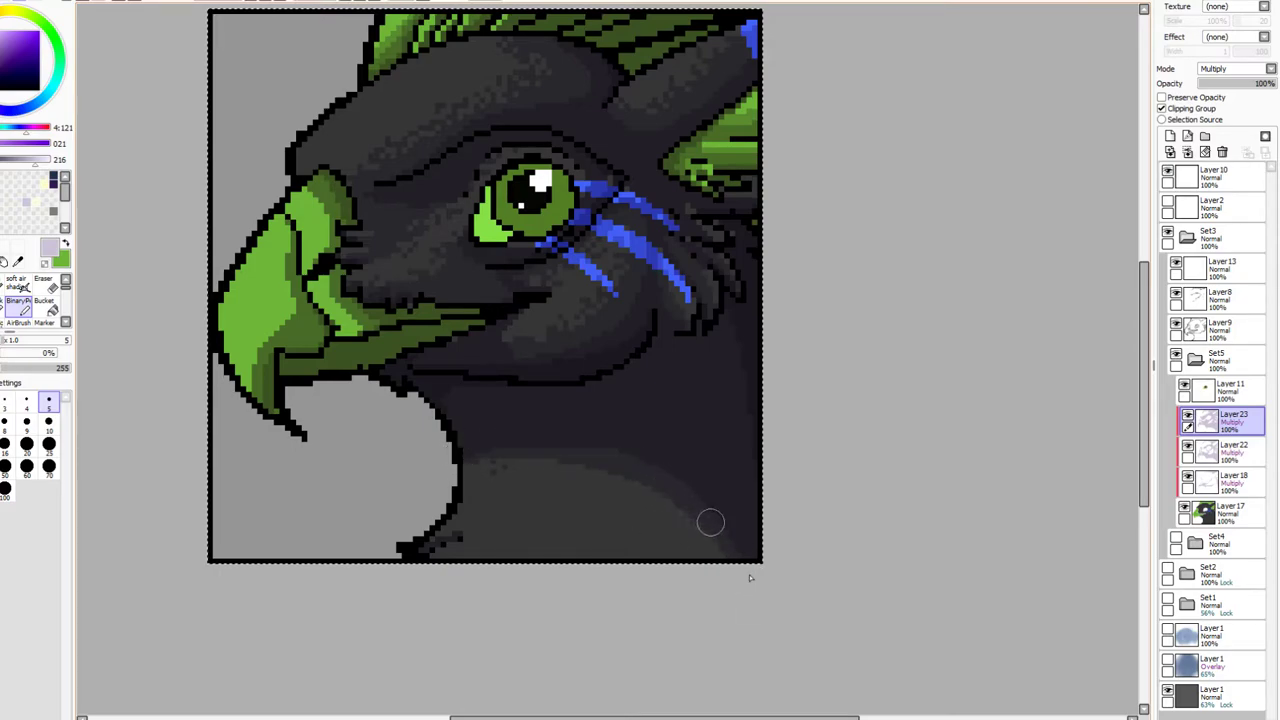
mouse_move(427, 538)
left_mouse_down()
mouse_move(503, 500)
mouse_move(527, 451)
mouse_move(459, 486)
mouse_move(499, 462)
mouse_move(570, 464)
mouse_move(660, 508)
mouse_move(515, 495)
mouse_move(536, 468)
mouse_move(513, 556)
left_mouse_up()
key("ctrl+z")
key("ctrl+z")
mouse_move(506, 512)
left_mouse_down()
mouse_move(552, 482)
mouse_move(544, 465)
mouse_move(518, 495)
mouse_move(516, 562)
mouse_move(561, 522)
mouse_move(584, 461)
mouse_move(585, 522)
mouse_move(636, 582)
left_mouse_up()
key("ctrl+z")
key("ctrl+z")
key("ctrl+z")
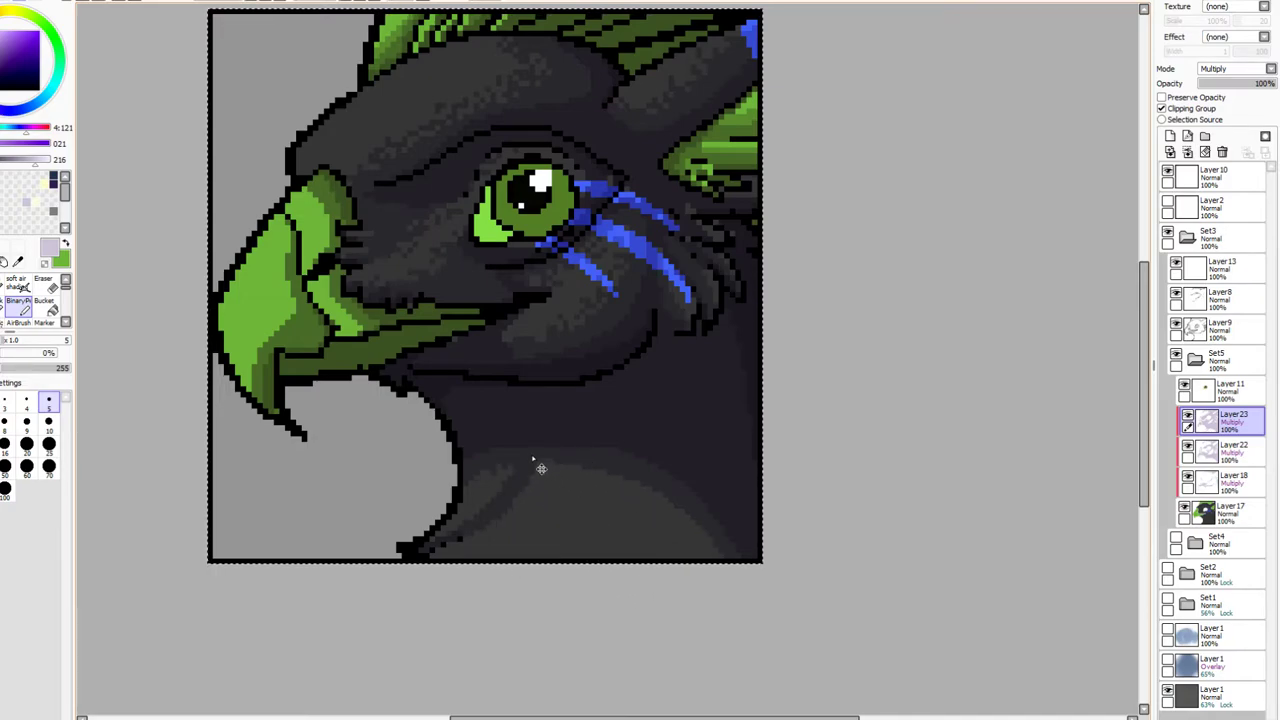
key("ctrl+z")
Widen the intermediate shadow band across the neck and add a matching band along the beak's ridge and base
mouse_move(459, 481)
left_mouse_down()
mouse_move(529, 457)
mouse_move(717, 557)
left_mouse_up()
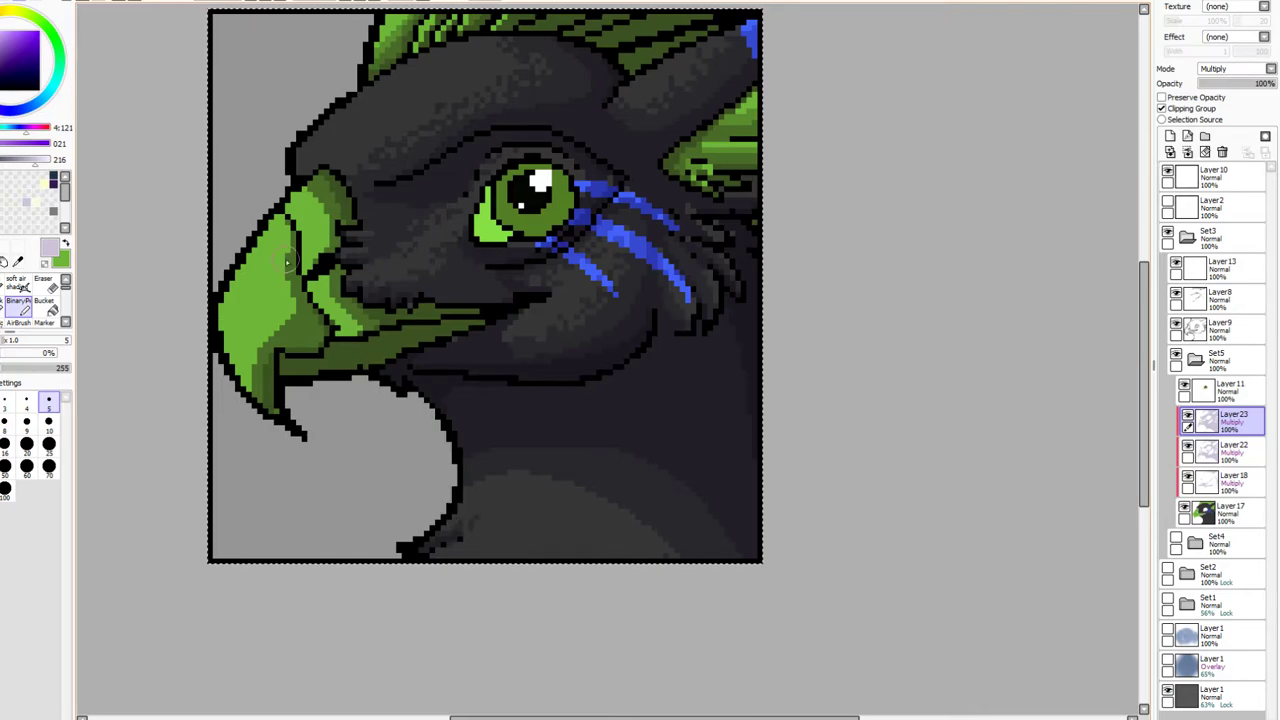
mouse_move(277, 213)
left_mouse_down()
mouse_move(284, 326)
mouse_move(250, 390)
left_mouse_up()
mouse_move(303, 189)
left_mouse_down()
mouse_move(345, 278)
mouse_move(301, 188)
mouse_move(323, 214)
mouse_move(314, 260)
mouse_move(357, 325)
mouse_move(355, 349)
mouse_move(325, 279)
mouse_move(325, 325)
left_mouse_up()
key("ctrl+z")
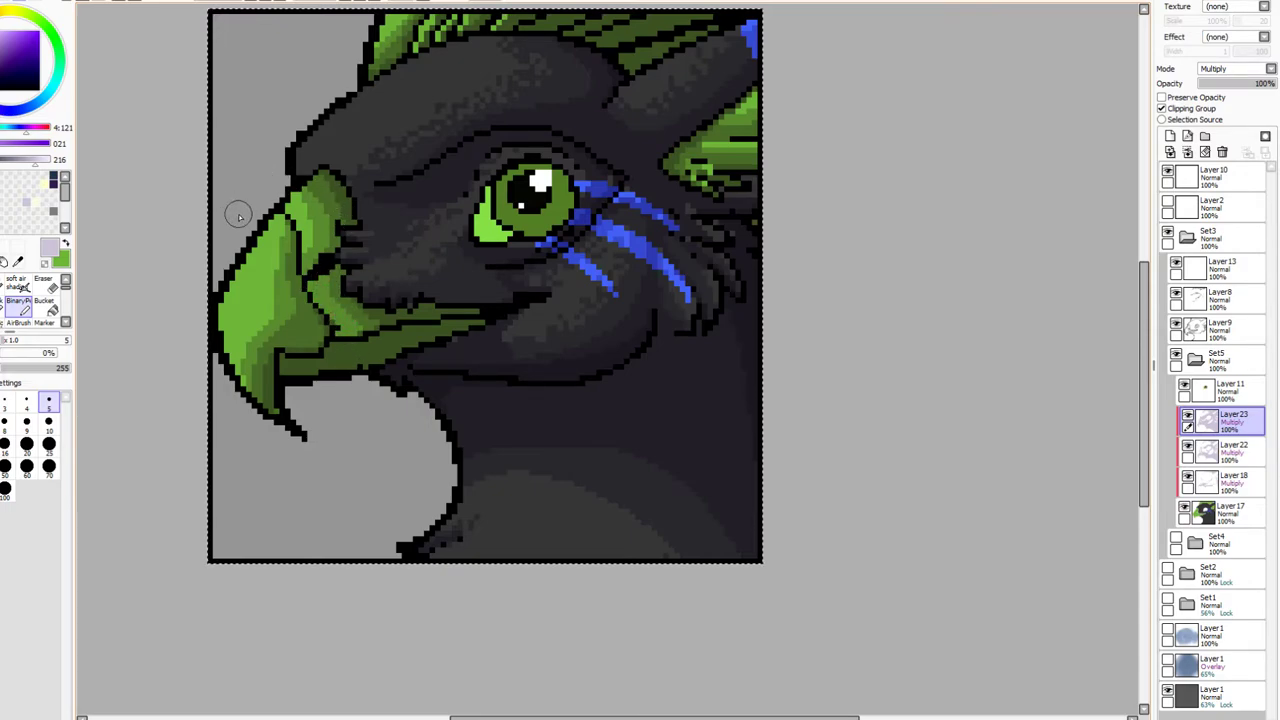
Dither the edge of the beak's shadow with small speckles from its upper ridge toward the hooked tip on Layer23
mouse_move(253, 353)
left_mouse_down()
mouse_move(276, 262)
mouse_move(298, 234)
left_mouse_up()
key("ctrl+z")
left_click(274, 260)
left_click(276, 269)
left_click(278, 257)
left_click(270, 236)
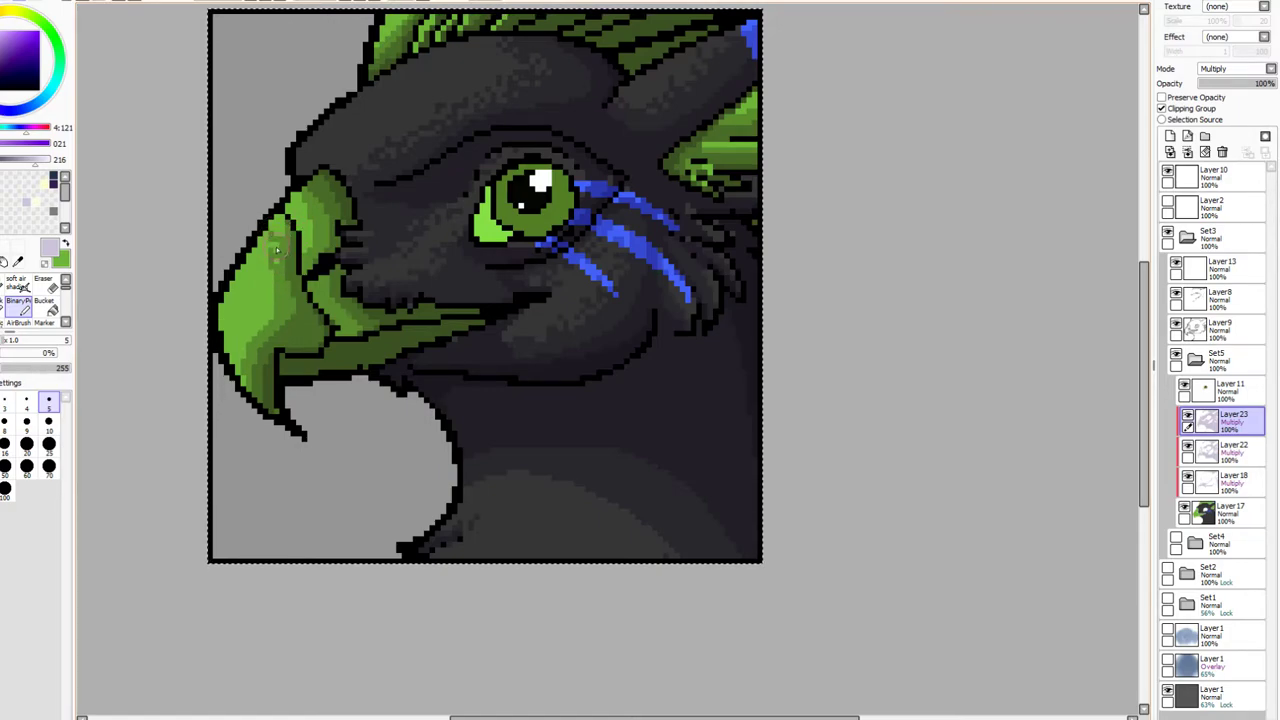
left_click(262, 285)
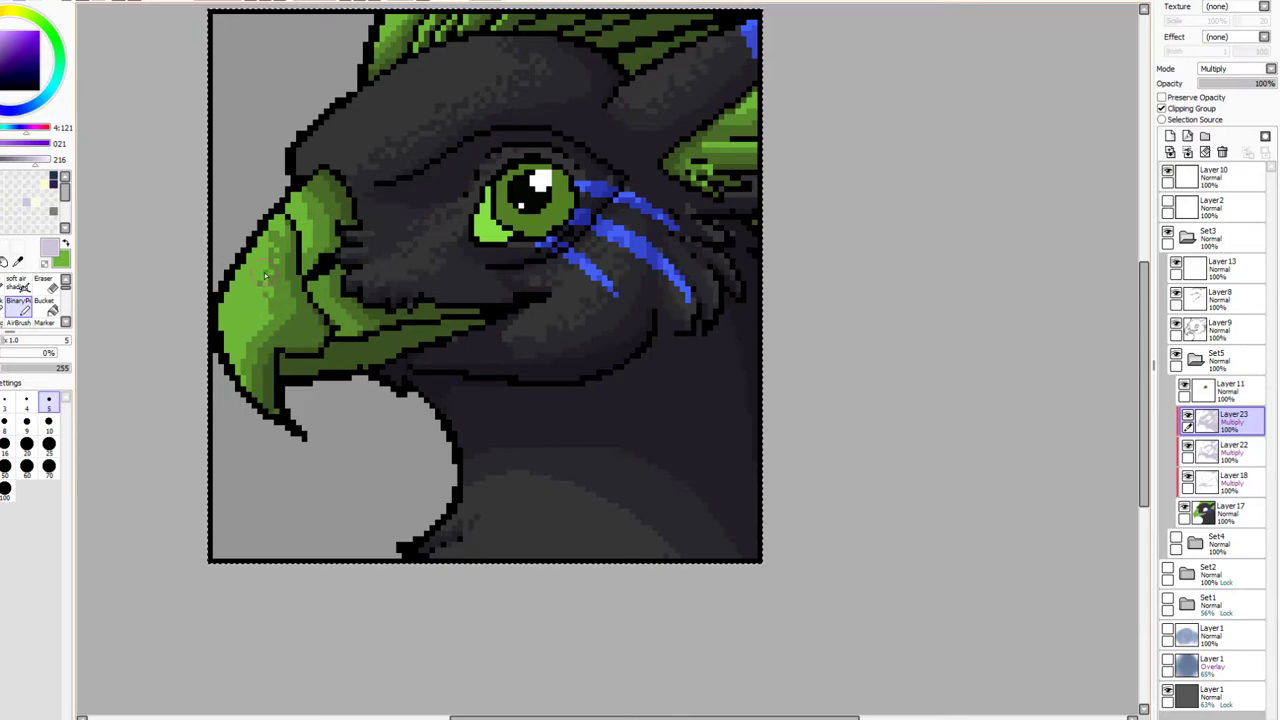
left_click(259, 318)
left_click(256, 334)
left_click(266, 323)
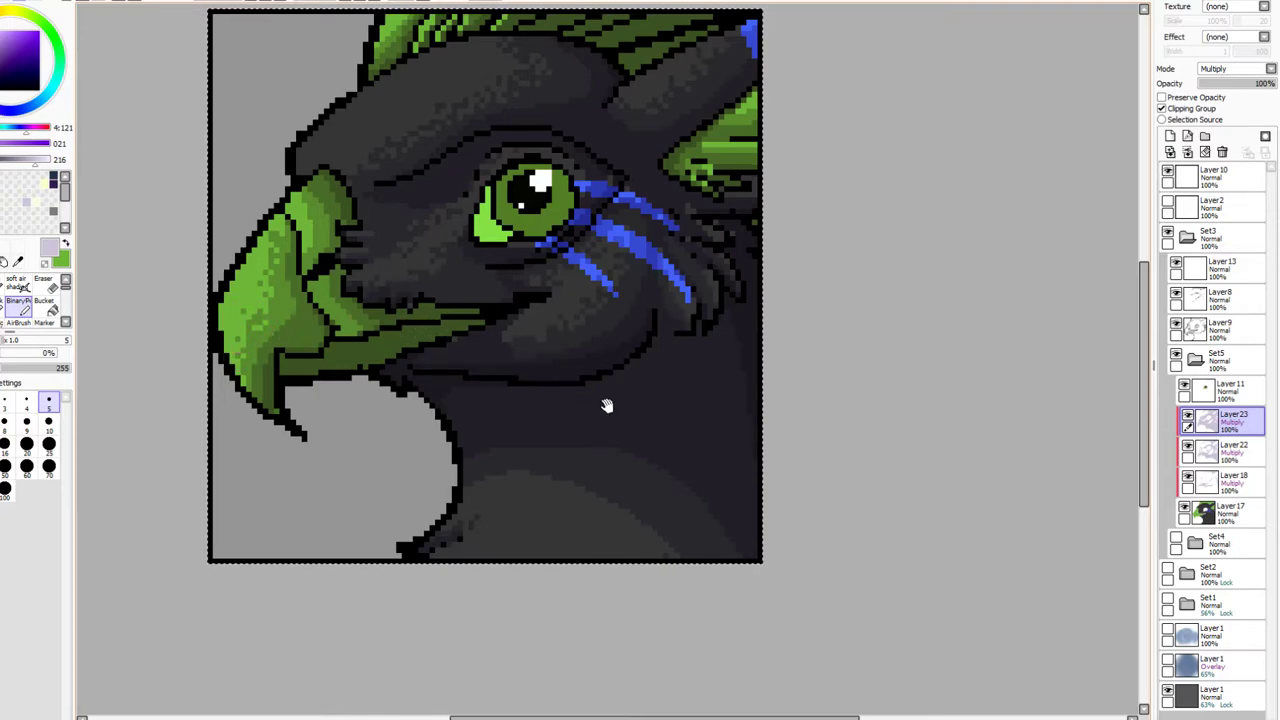
Dither the edge of the neck shadow with speckles from the throat to the lower back of the neck on Layer23
left_click_drag(591, 377, 460, 340)
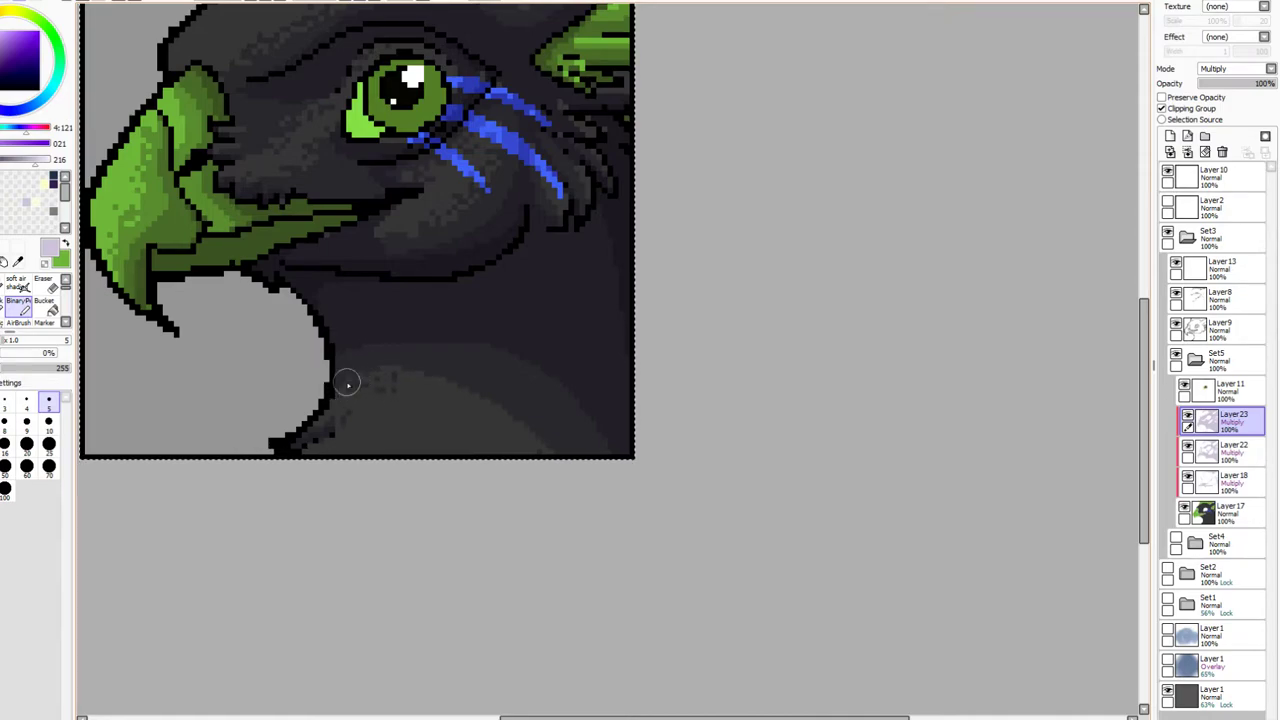
left_click(420, 394)
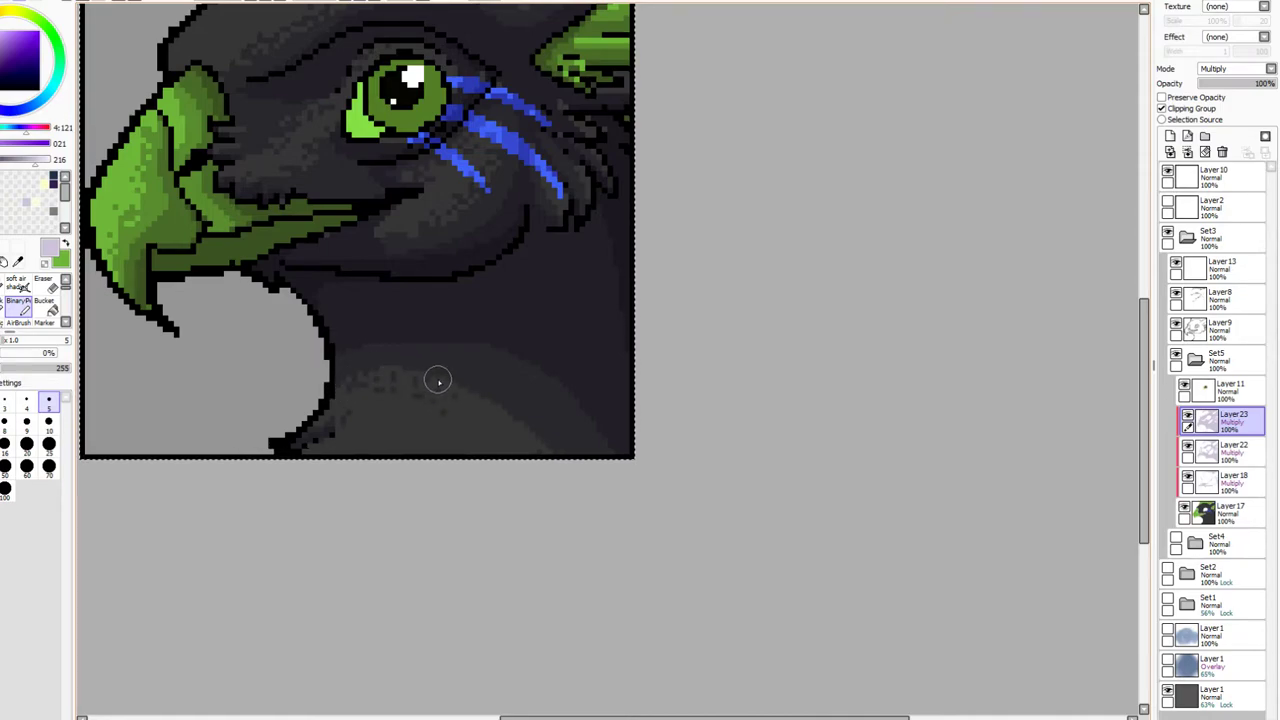
mouse_move(421, 394)
left_mouse_down()
mouse_move(505, 389)
mouse_move(481, 410)
mouse_move(505, 440)
mouse_move(498, 417)
mouse_move(538, 444)
mouse_move(510, 425)
left_mouse_up()
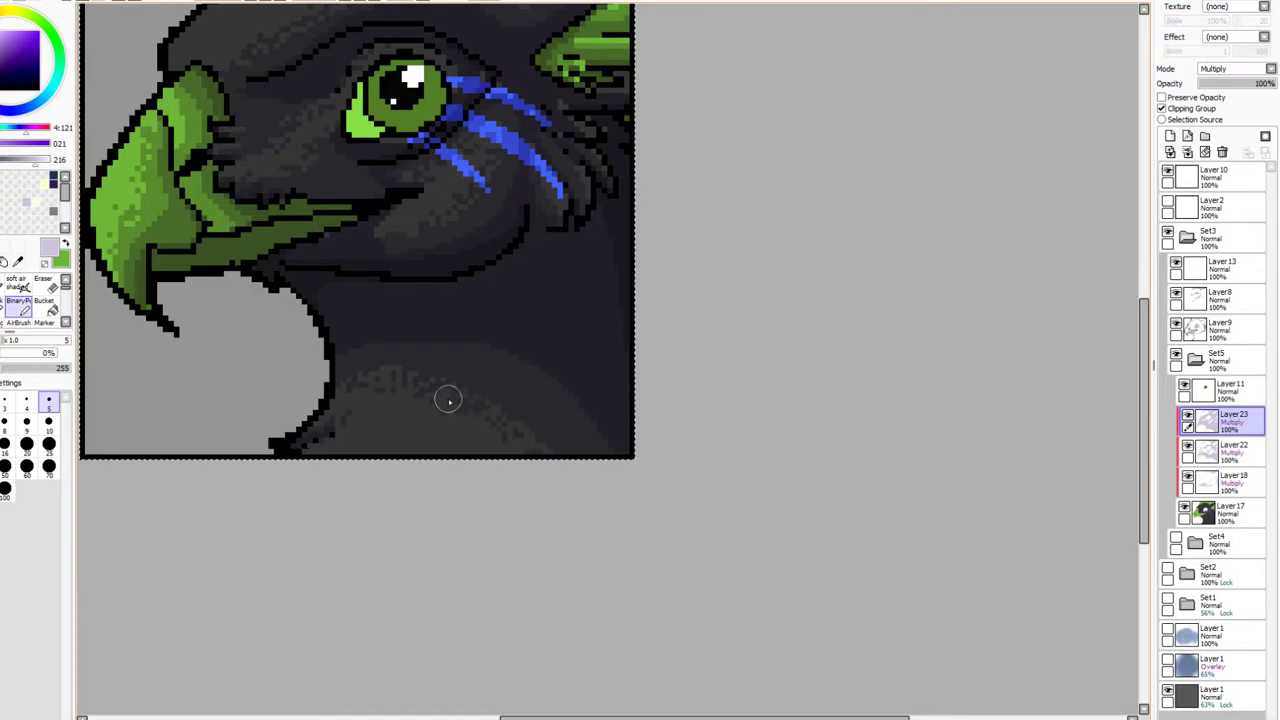
left_click_drag(477, 295, 580, 545)
scroll(183, 80, "down", 2)
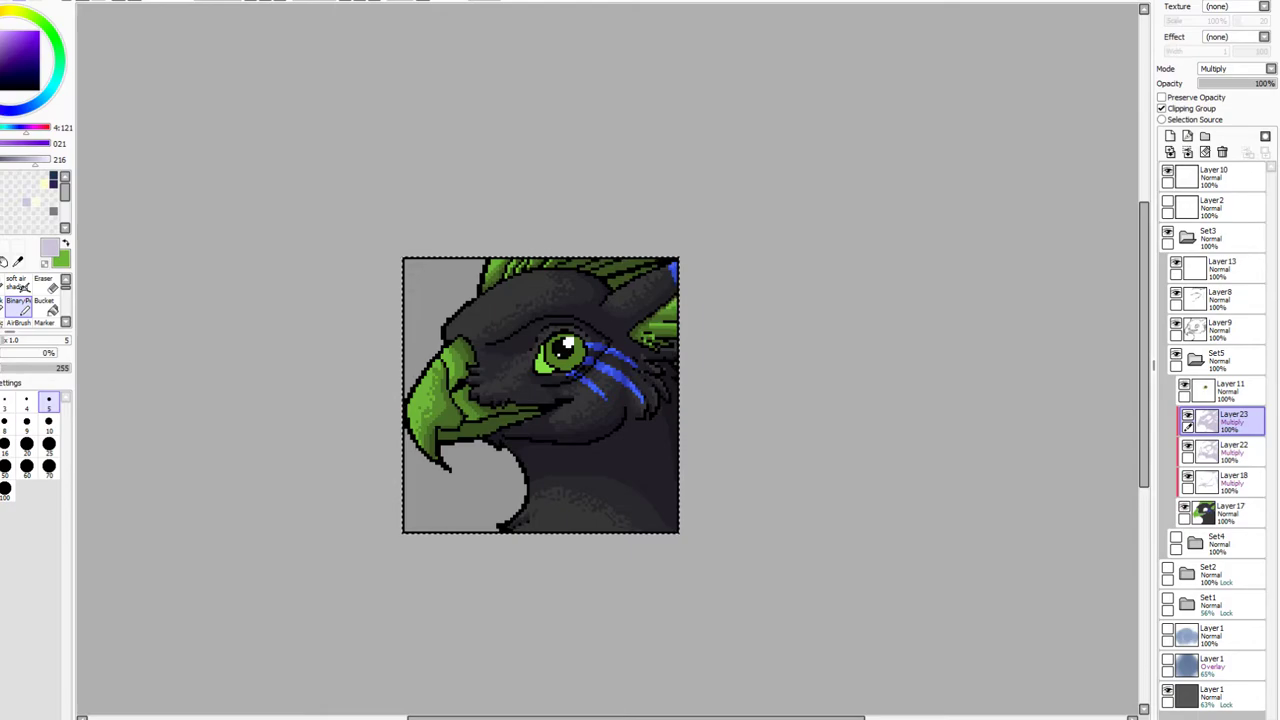
Extend the dithered shadow speckles over the forehead, ear base and lower neck on Layer22
left_click(265, 3)
left_click(265, 3)
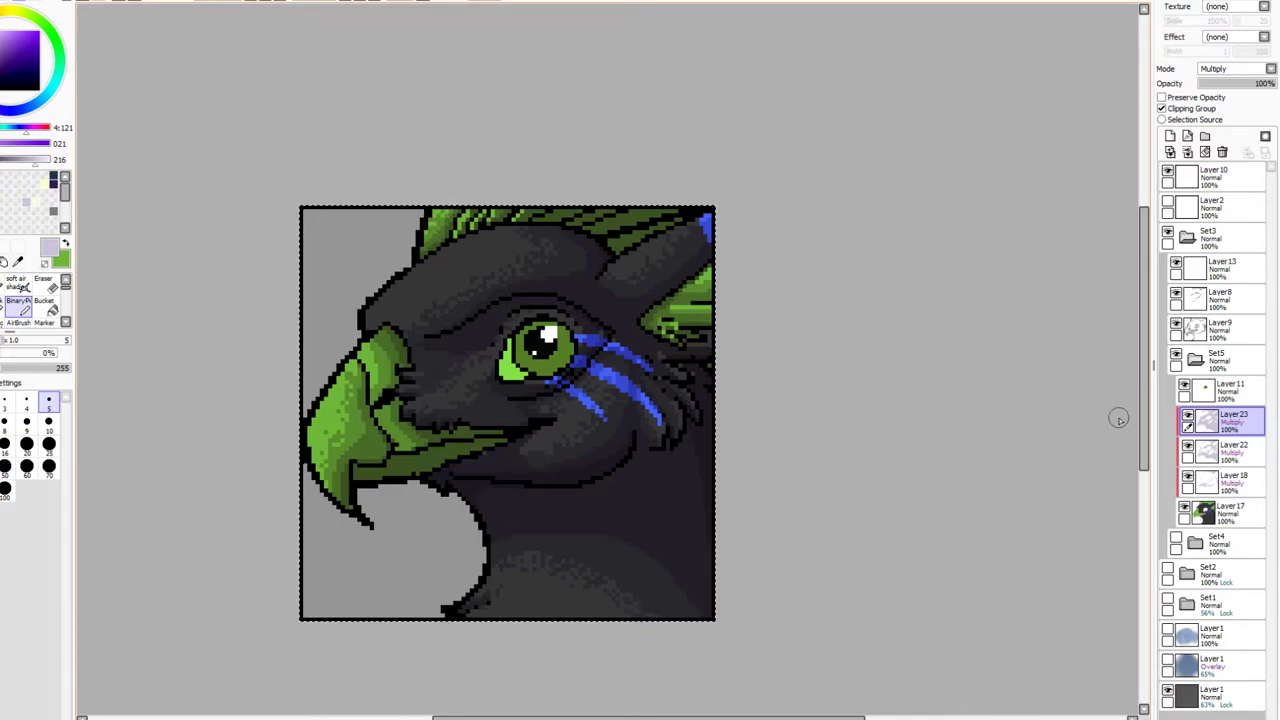
left_click(1187, 447)
left_click(1187, 447)
left_click(1215, 450)
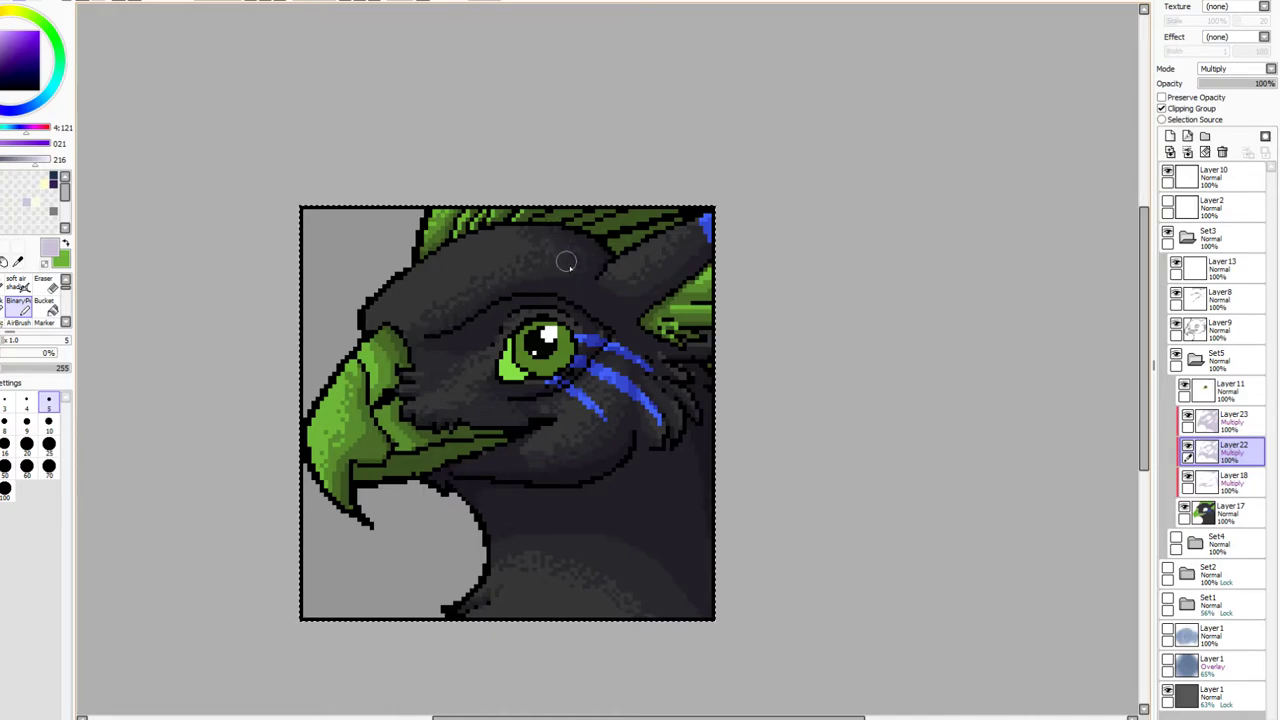
mouse_move(680, 262)
left_mouse_down()
mouse_move(700, 240)
mouse_move(660, 280)
left_mouse_up()
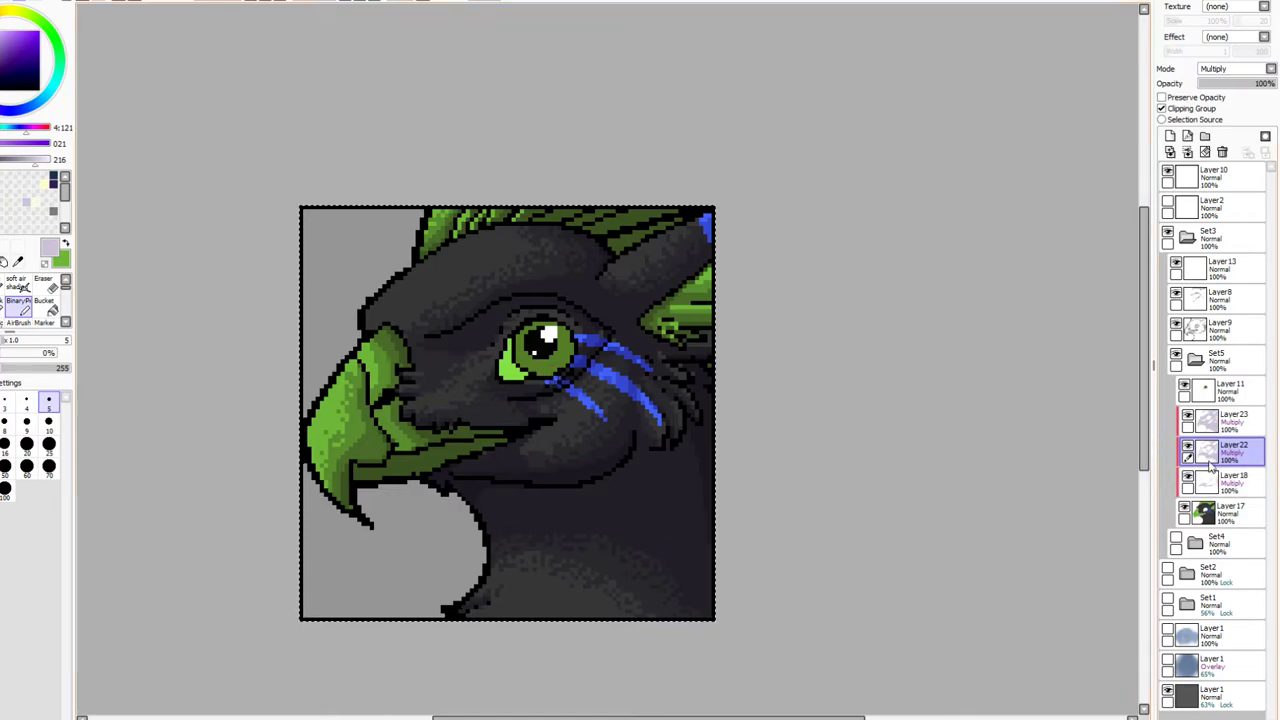
Compare the shading with Layer18 hidden and shown, make Layer18 active, and examine the icon at small size
left_click(1188, 481)
left_click(1187, 476)
left_click(1240, 460)
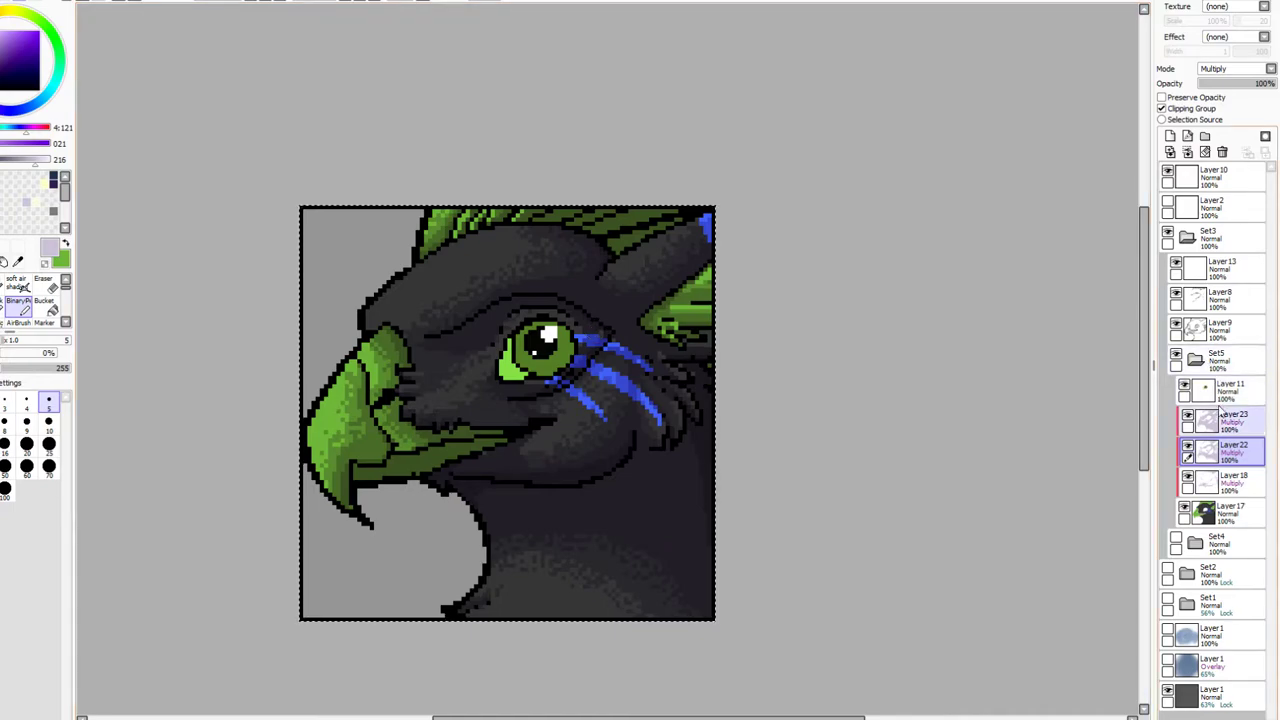
left_click(1227, 474)
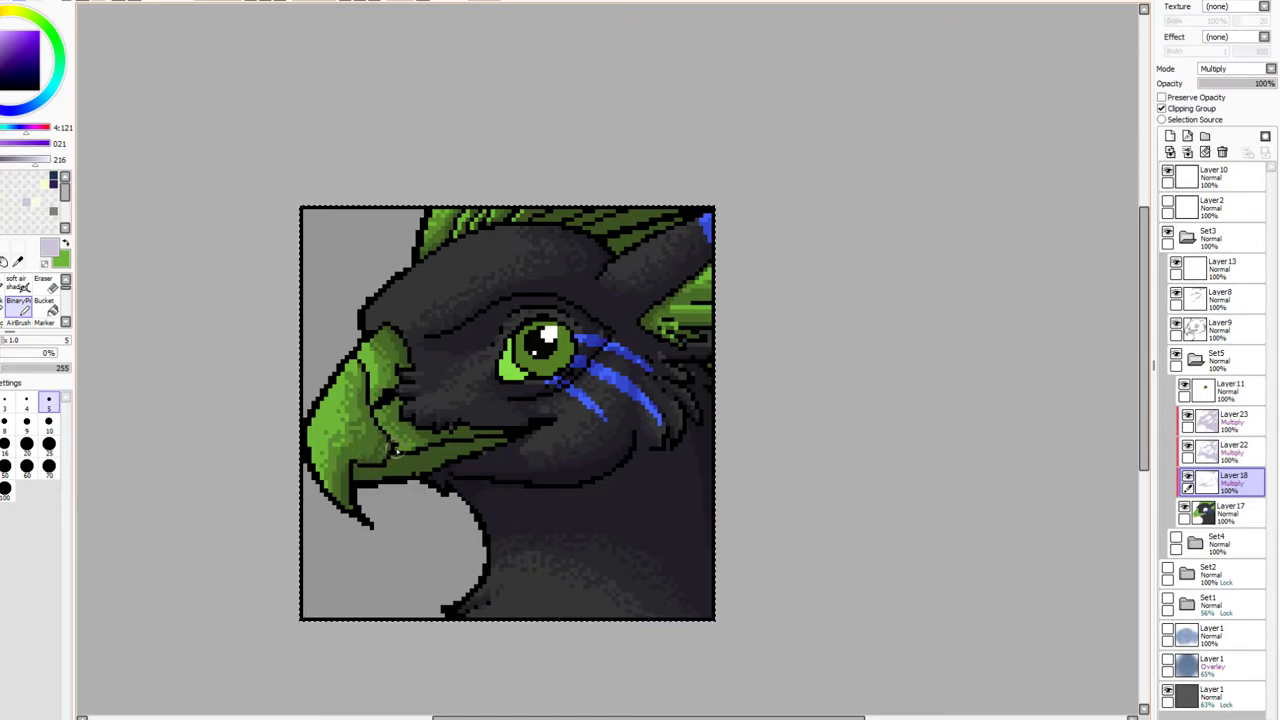
left_click(252, 3)
left_click(252, 3)
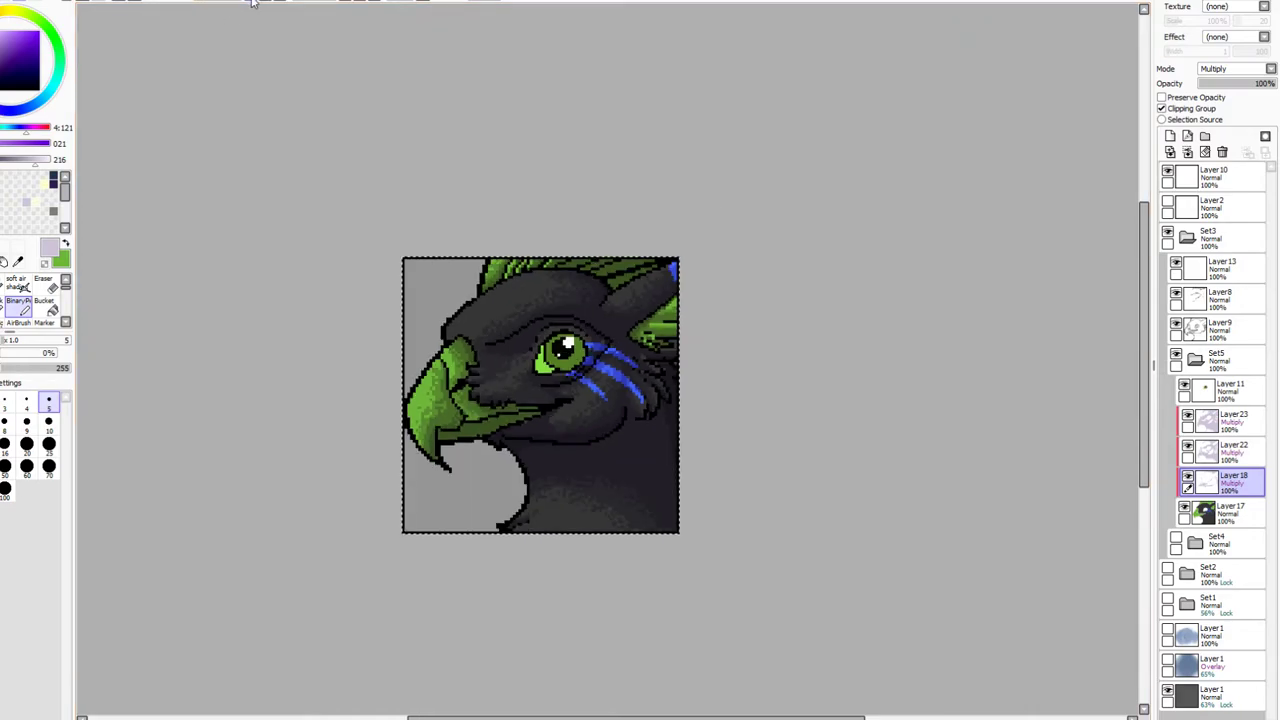
left_click(252, 3)
left_click(252, 3)
left_click(252, 3)
left_click(252, 3)
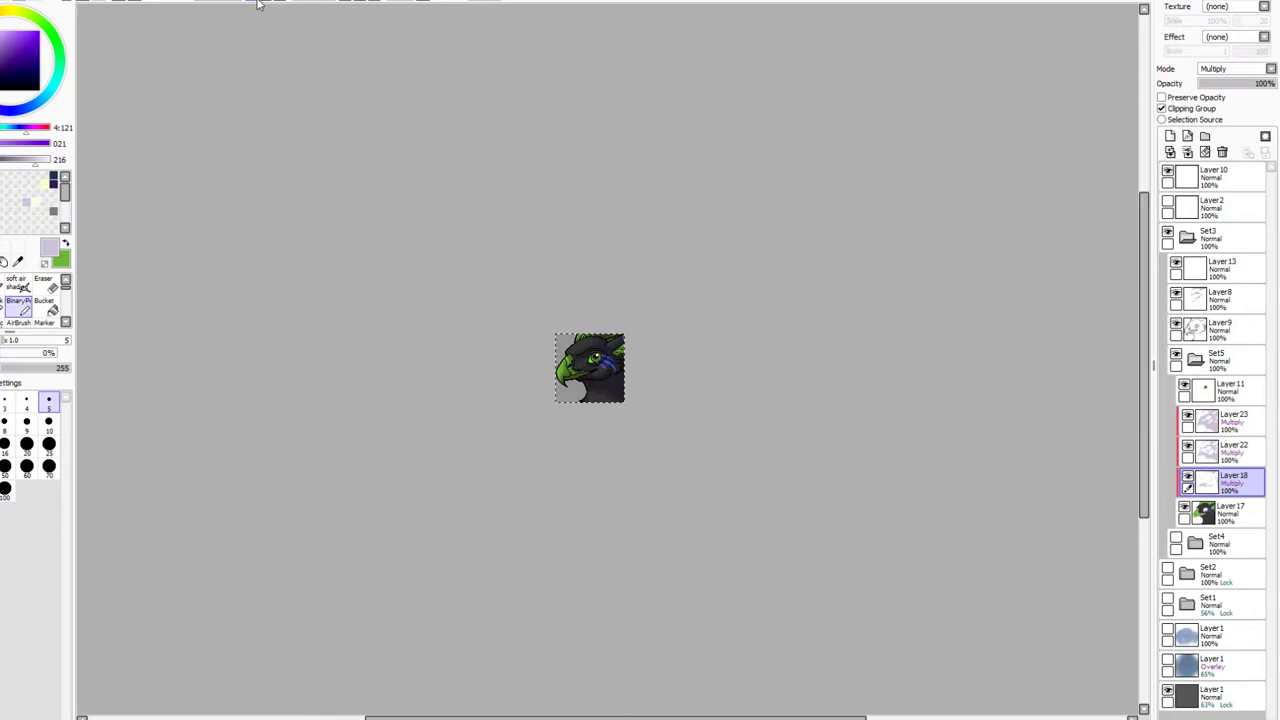
left_click(265, 3)
left_click(265, 3)
left_click(265, 3)
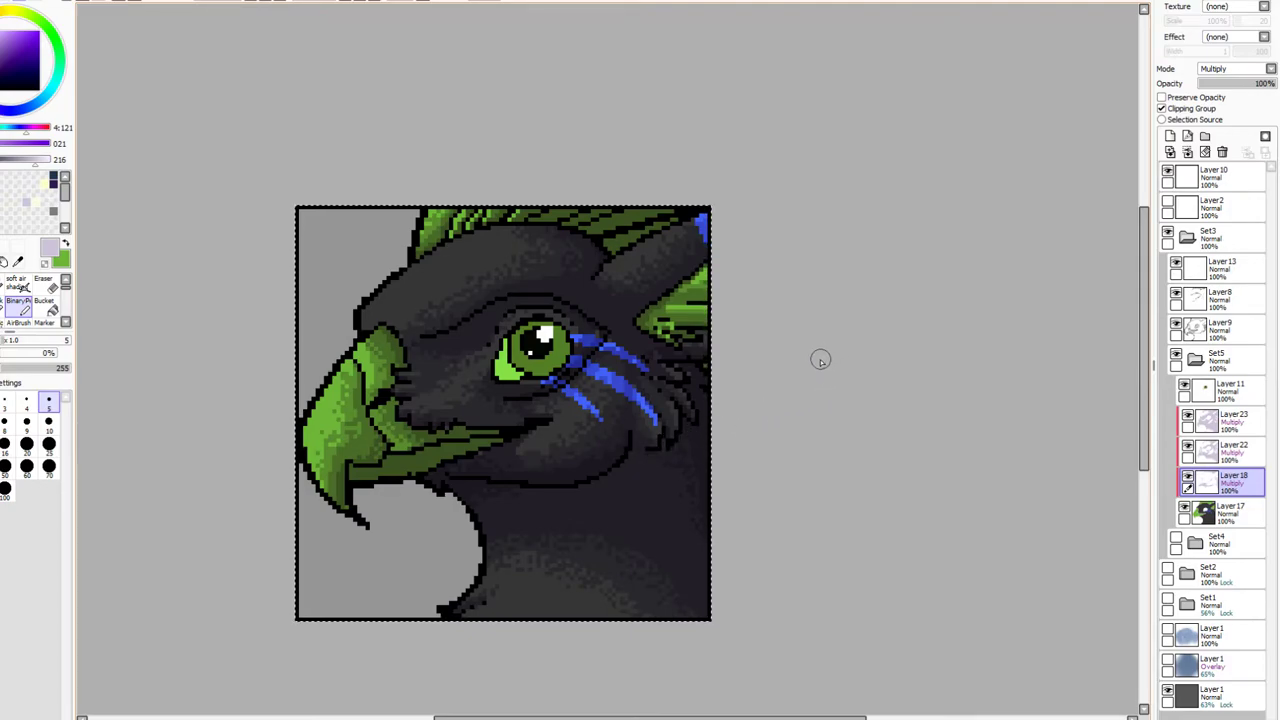
Paint pale yellow highlight pixels along the beak and brow on a new layer above Layer23, set to Luminosity at 33% opacity
left_click(1232, 420)
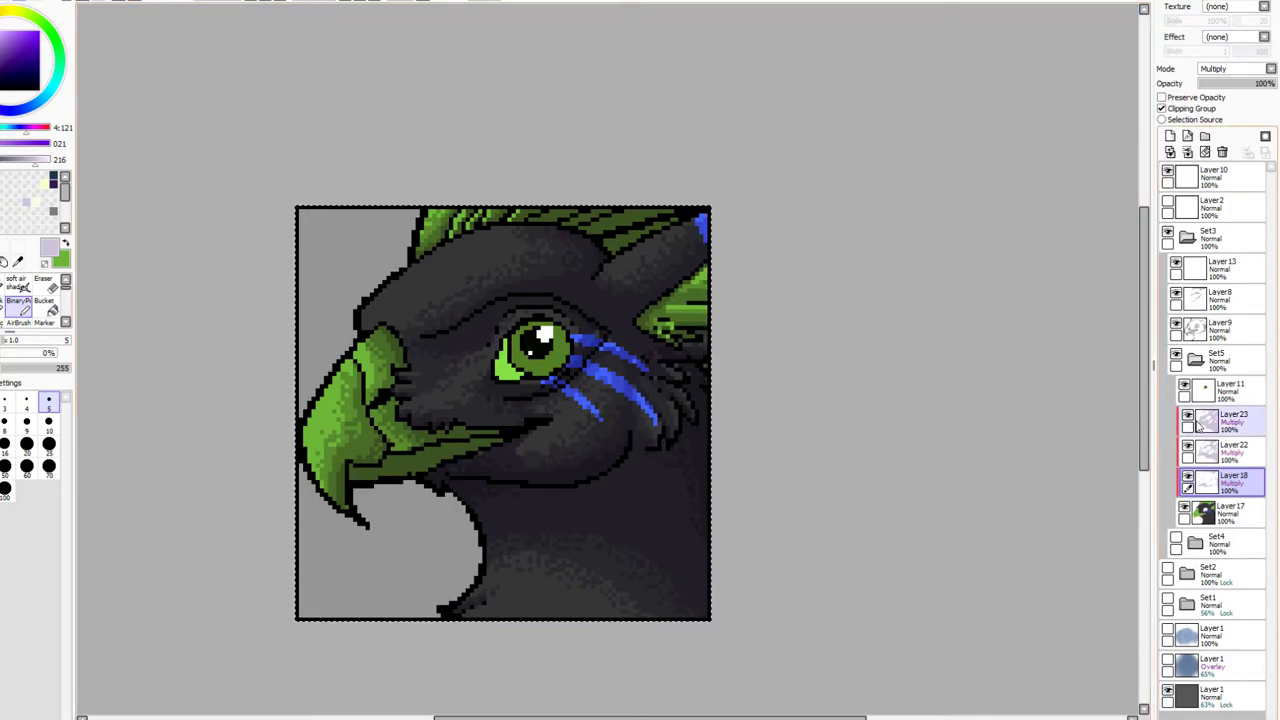
left_click(1170, 136)
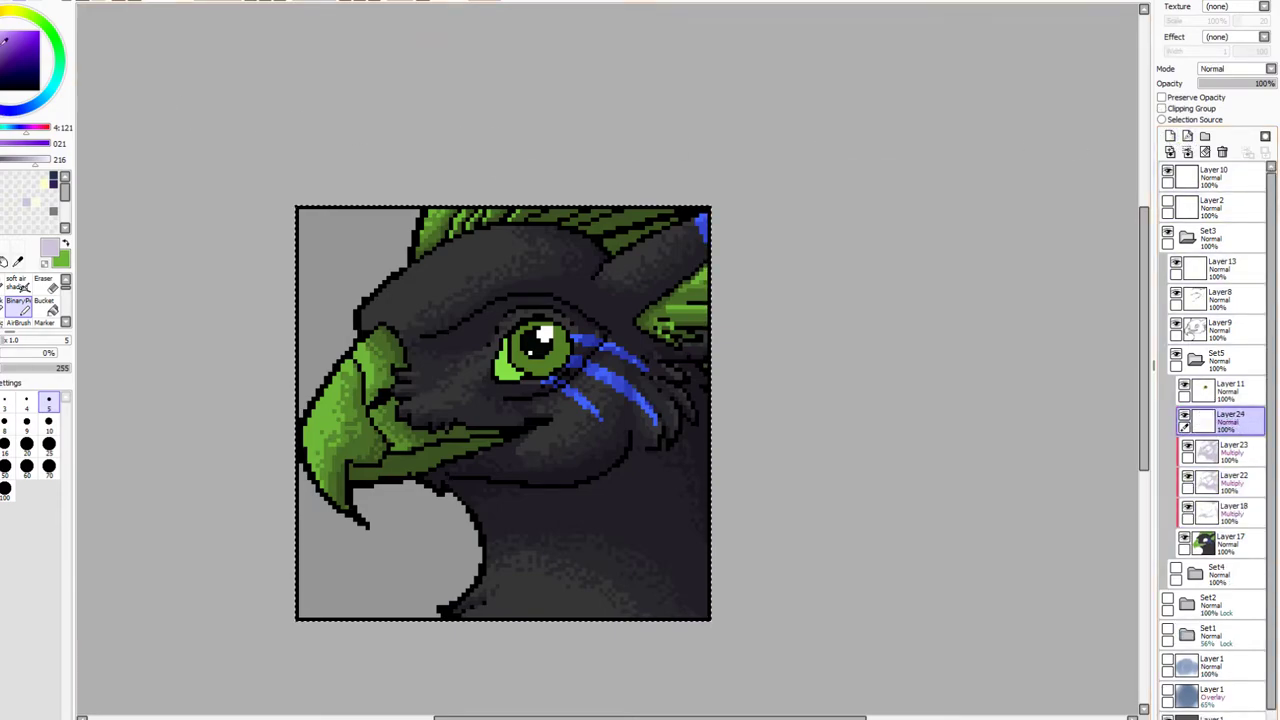
left_click(45, 184)
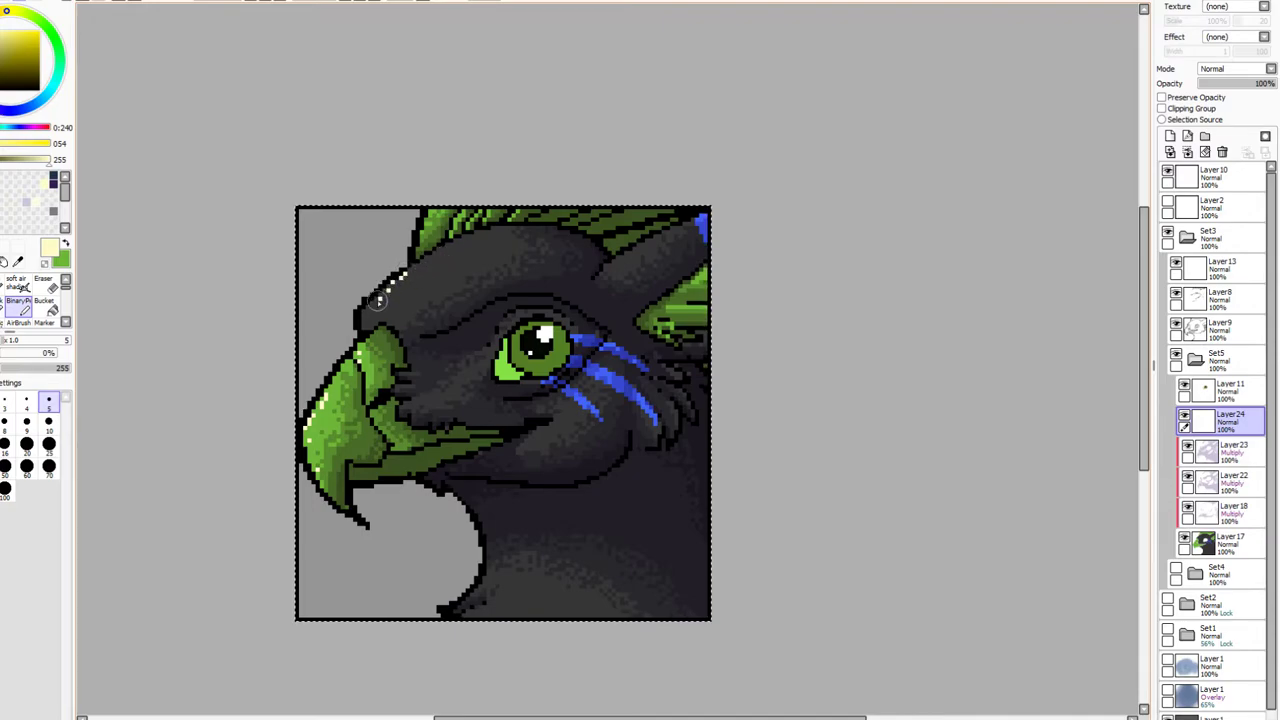
scroll(1232, 70, "down", 4)
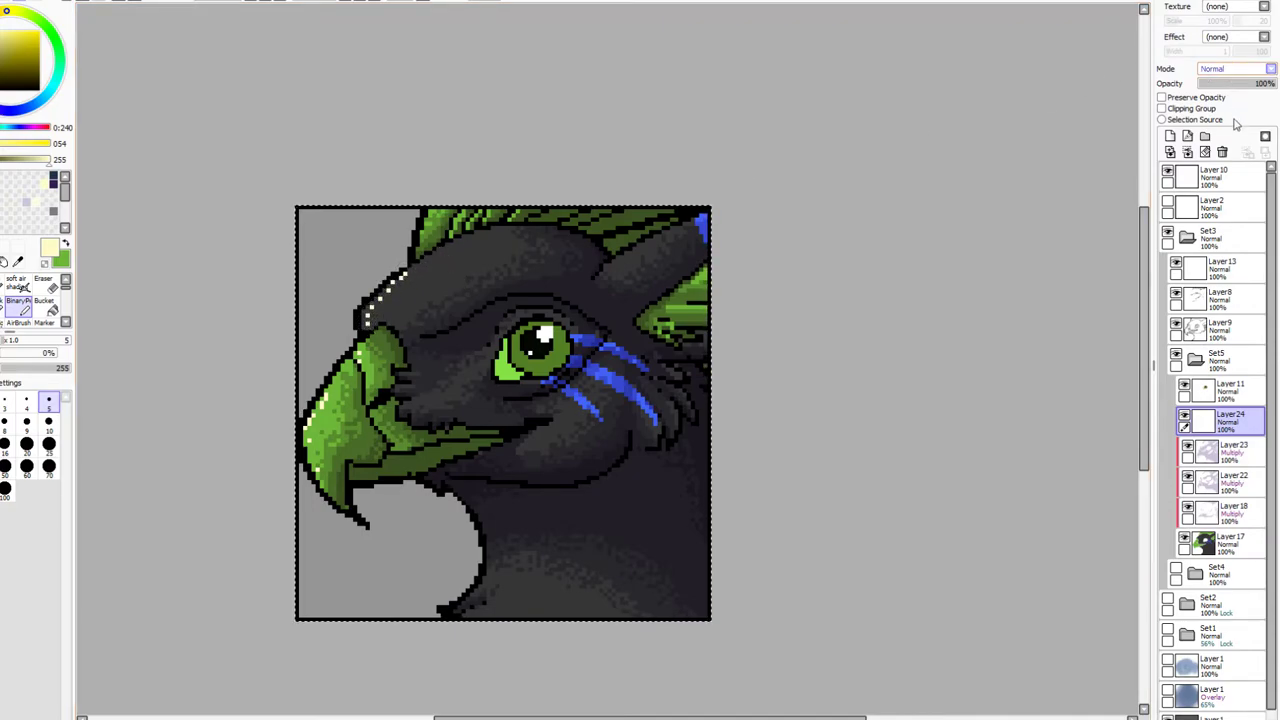
left_click_drag(1244, 86, 1227, 87)
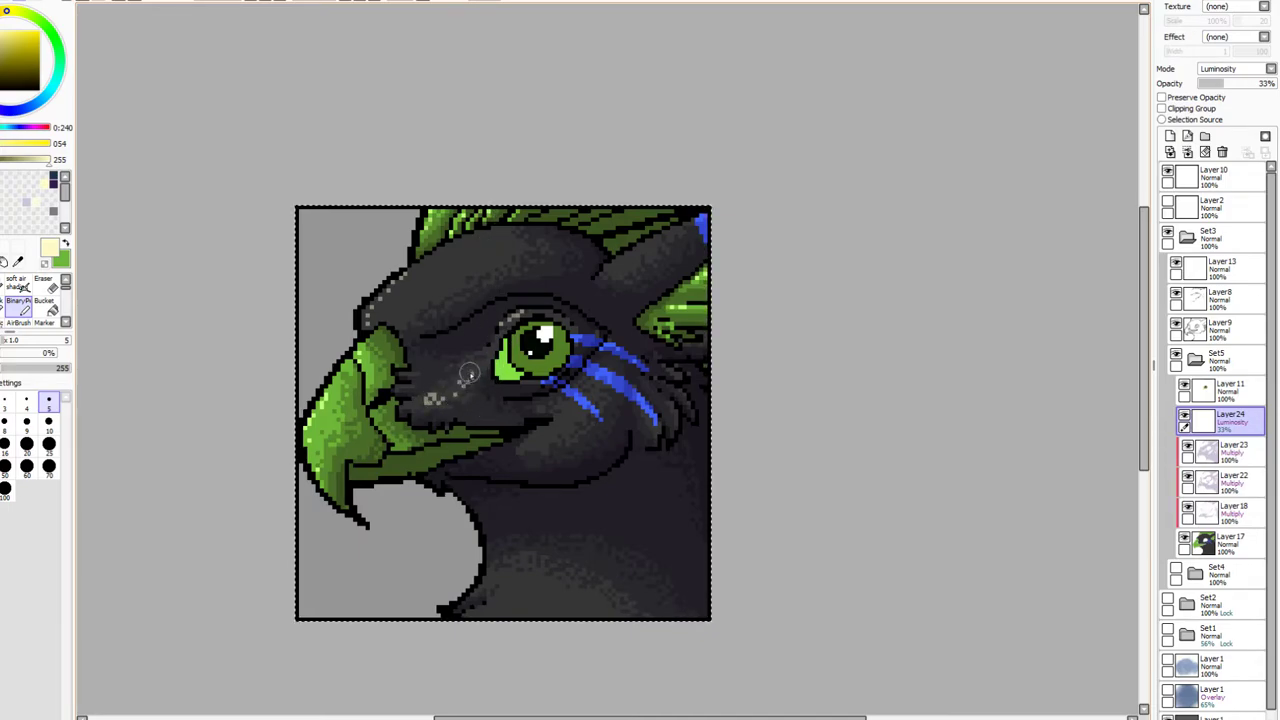
Add more pale yellow highlight pixels along the front curve of the beak on Layer24
left_click(250, 2)
left_click(250, 2)
left_click(250, 2)
left_click(250, 2)
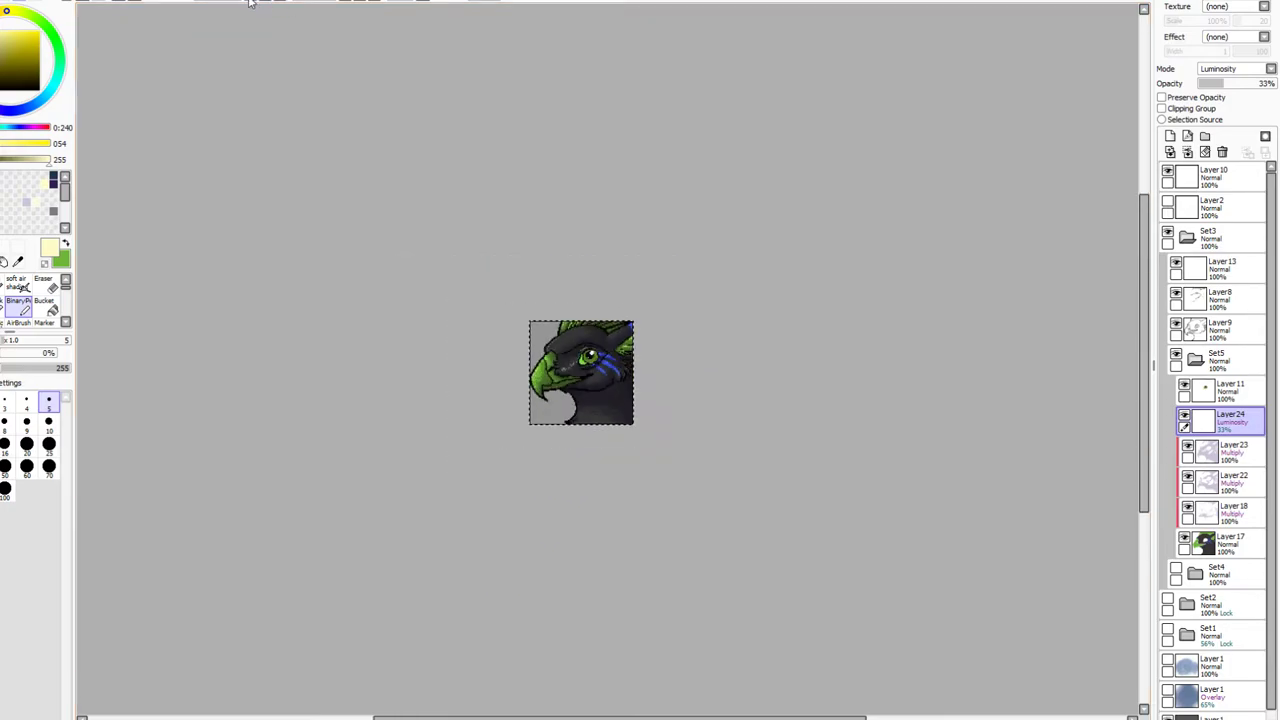
left_click(256, 3)
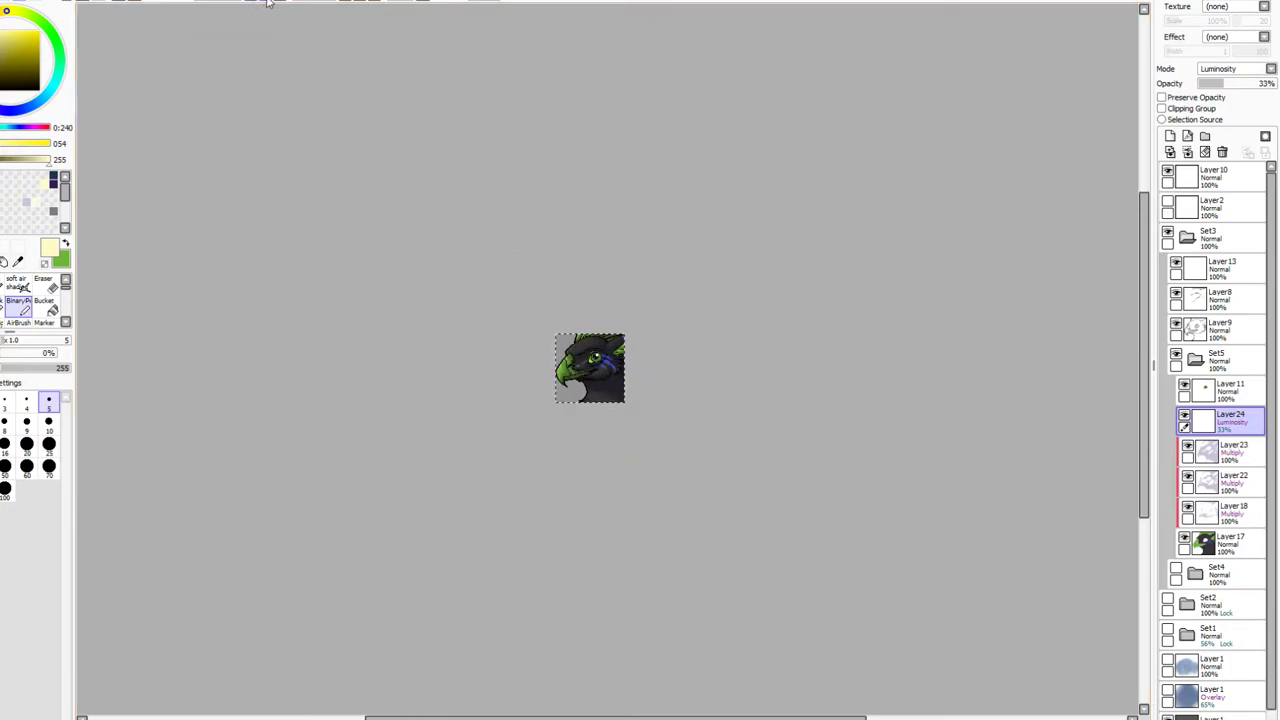
left_click(268, 3)
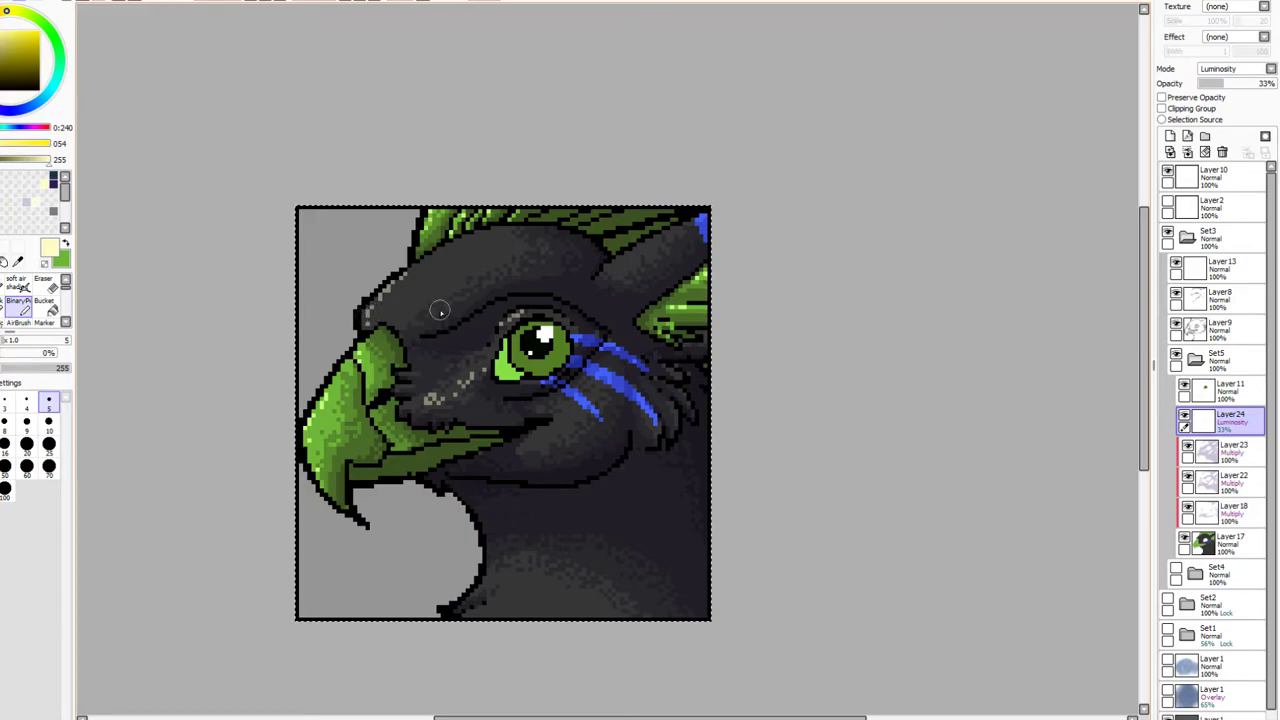
left_click_drag(305, 436, 314, 466)
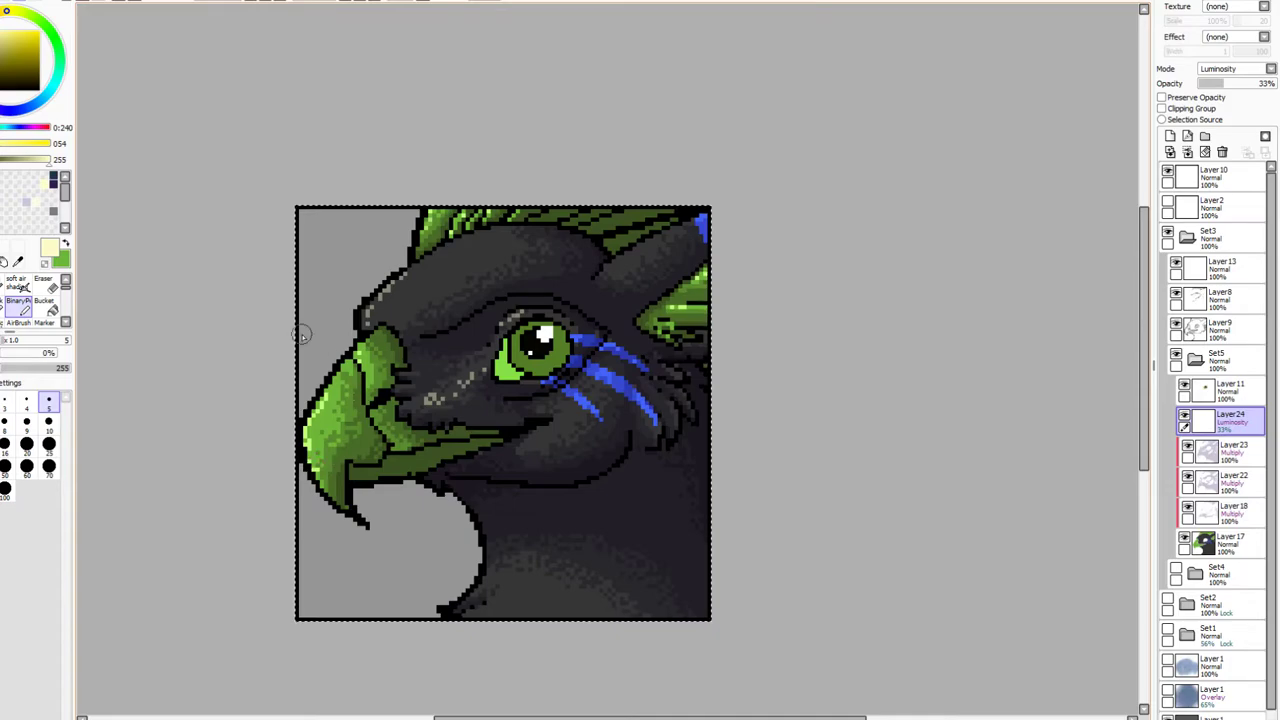
Delete the cheek highlights from Layer24 and add highlight pixels at the throat's lower edge and along the ear's upper edge
left_click(3, 246)
key("ctrl+d")
left_click_drag(416, 368, 502, 413)
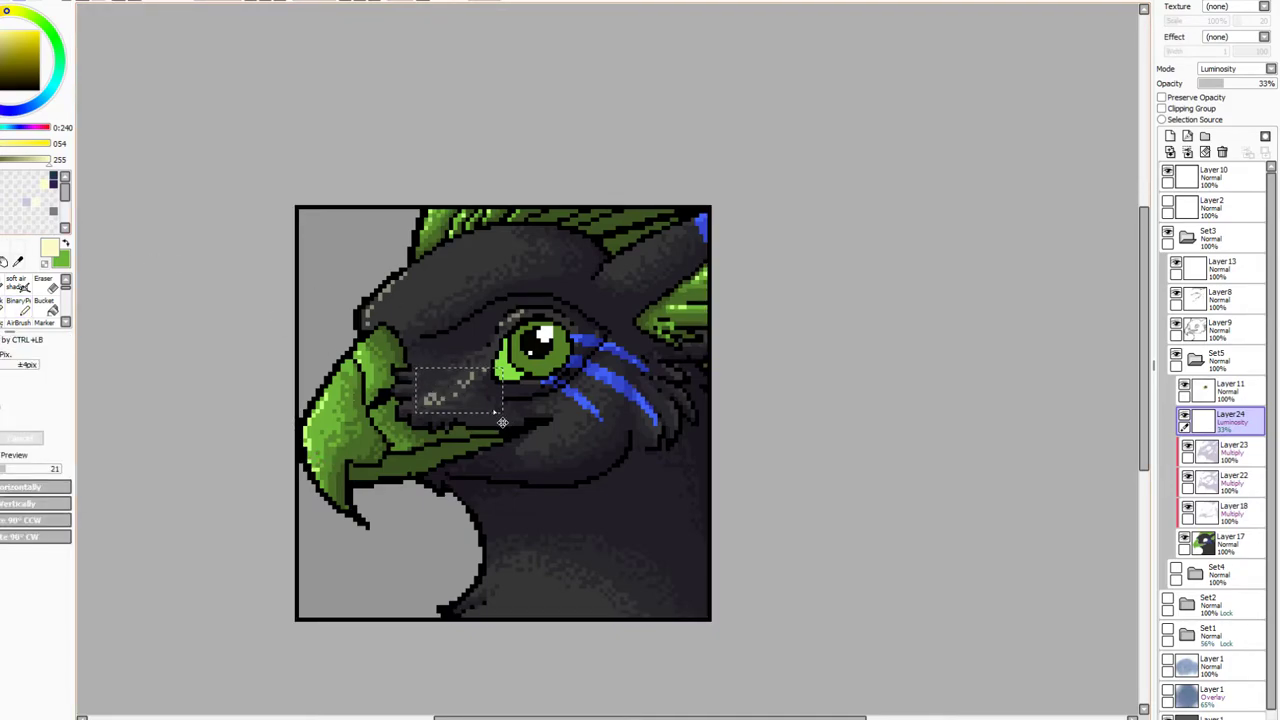
key("Delete")
key("ctrl+d")
left_click(18, 303)
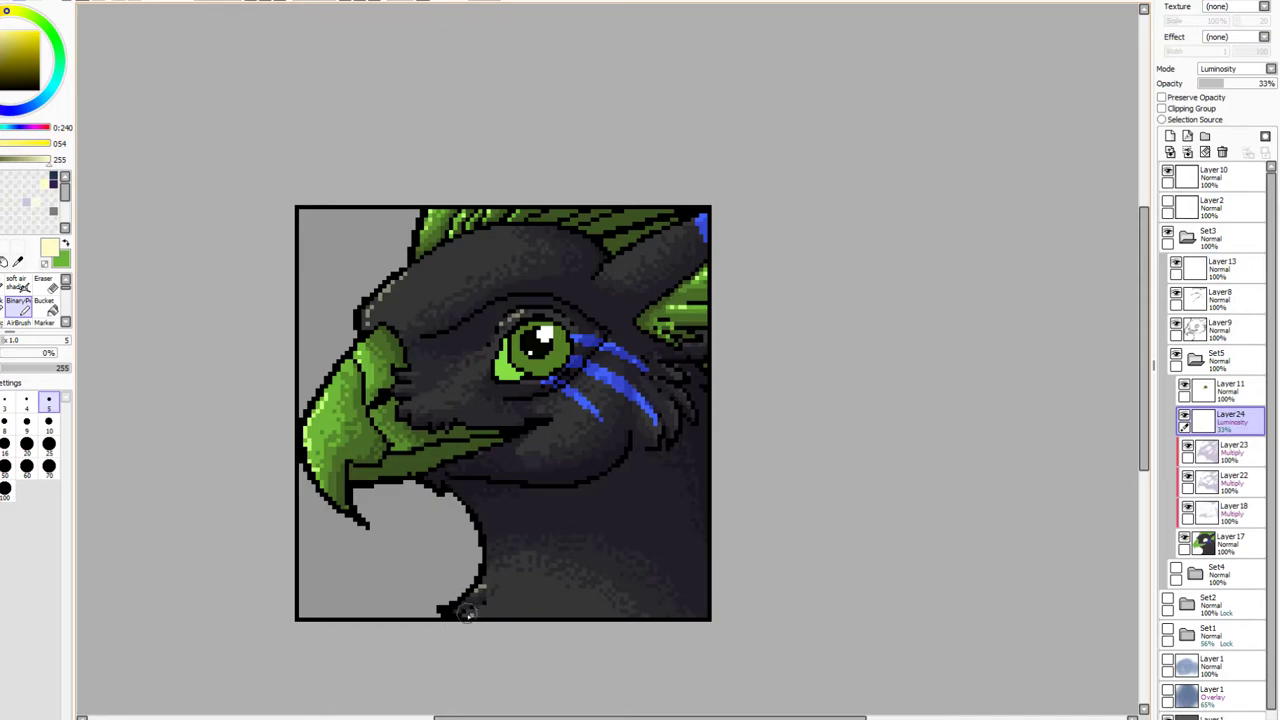
left_click_drag(611, 266, 722, 206)
Paint lavender shading around the eye on a new layer clipped to Layer11 and set it to Multiply
left_click(1214, 393)
left_click(1169, 136)
left_click(1162, 108)
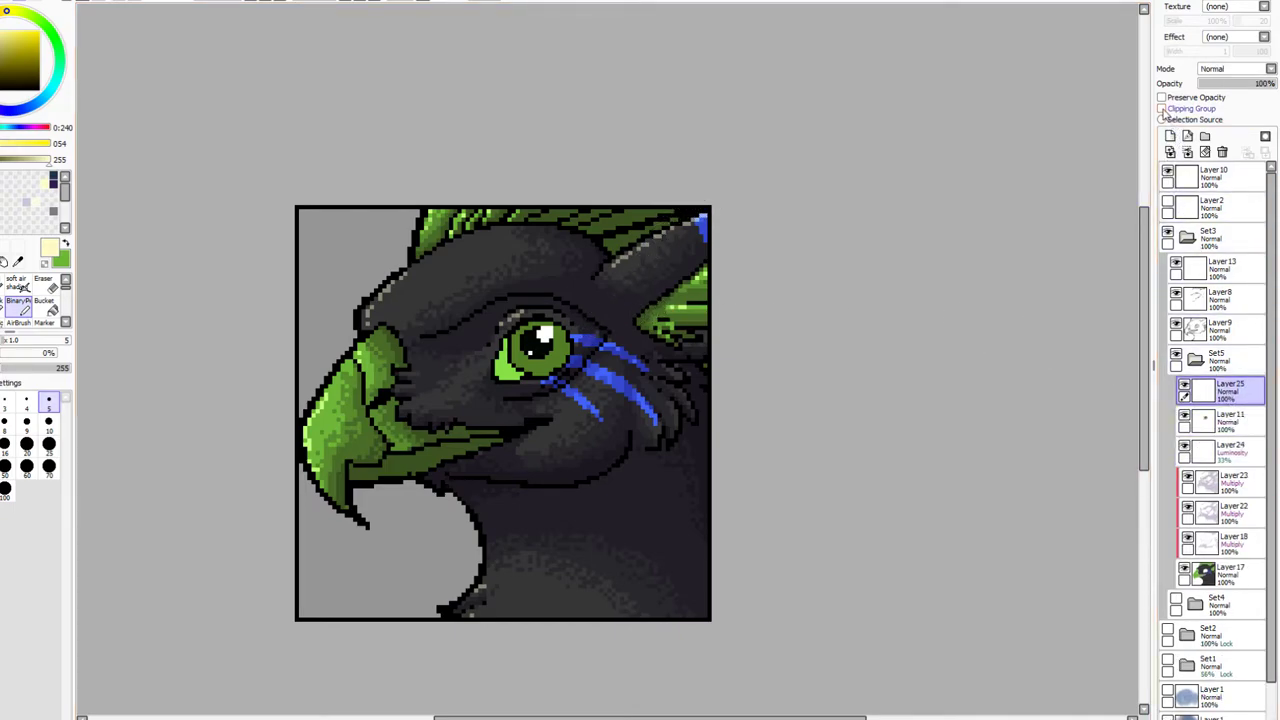
left_click(66, 243)
left_click(27, 203)
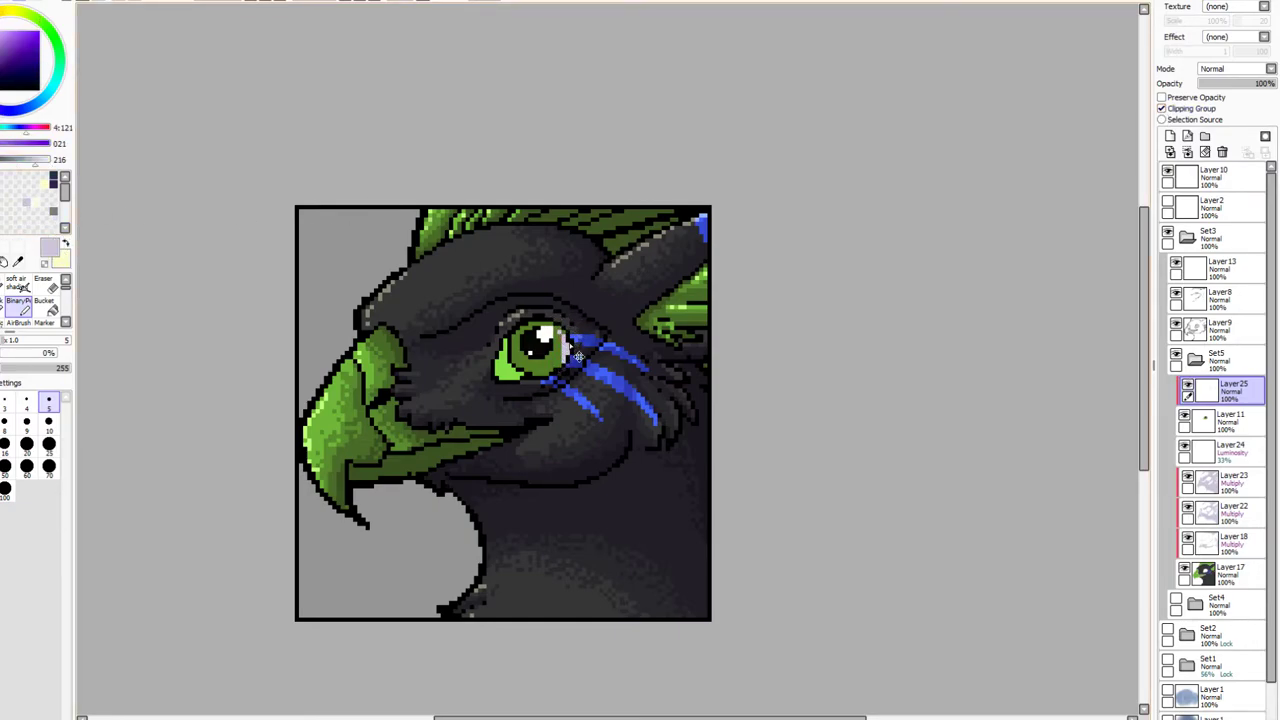
left_click_drag(566, 348, 542, 373)
mouse_move(522, 329)
left_mouse_down()
mouse_move(515, 343)
mouse_move(532, 326)
mouse_move(563, 335)
left_mouse_up()
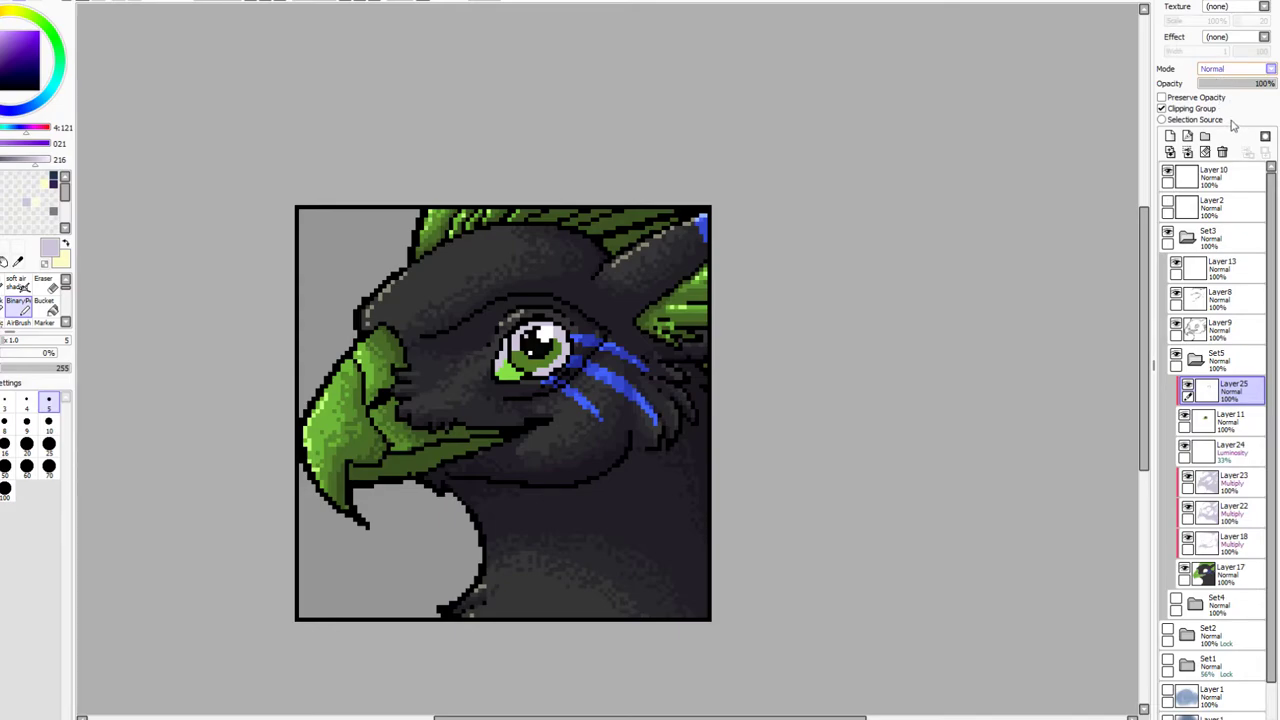
key("Down")
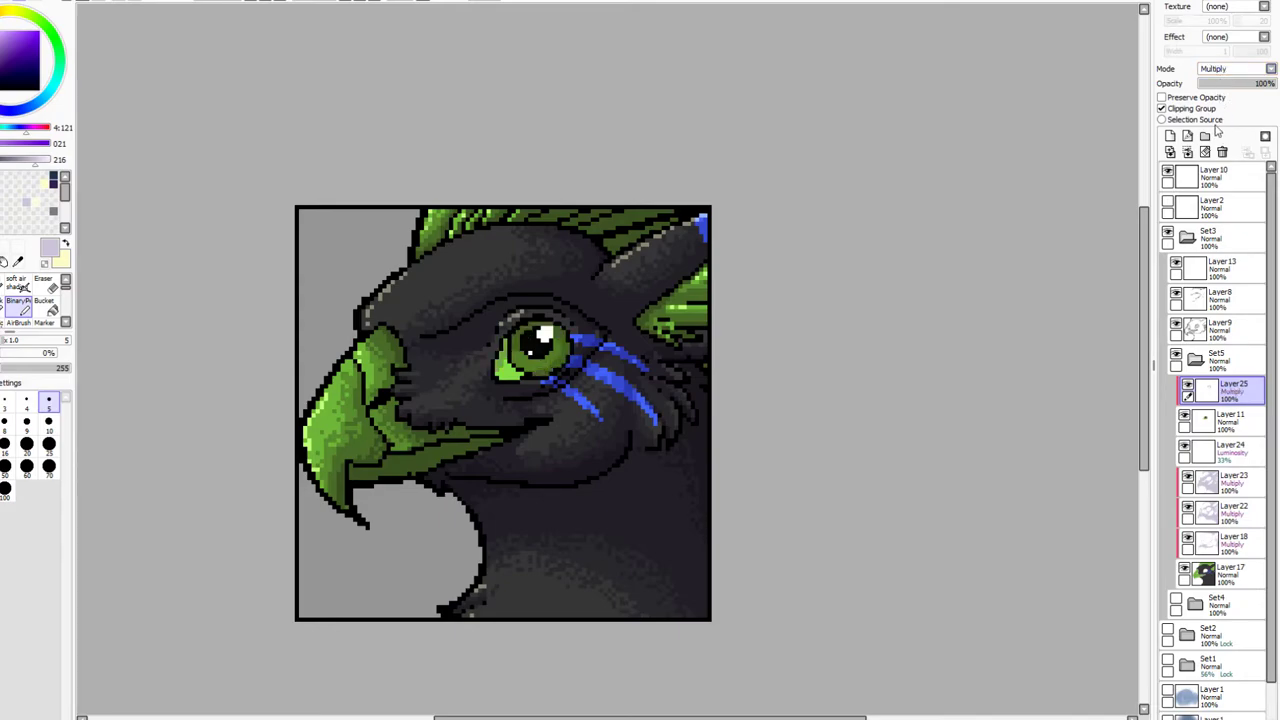
Add a second clipped layer above Layer25 with lavender shading around the eye's rim, set it to Multiply, and check its effect
left_click(1170, 135)
left_click(1162, 108)
mouse_move(567, 345)
left_mouse_down()
mouse_move(528, 377)
mouse_move(512, 363)
mouse_move(512, 339)
mouse_move(546, 325)
mouse_move(505, 343)
mouse_move(494, 372)
mouse_move(577, 359)
mouse_move(500, 369)
left_mouse_up()
left_click(1236, 69)
left_click(1229, 98)
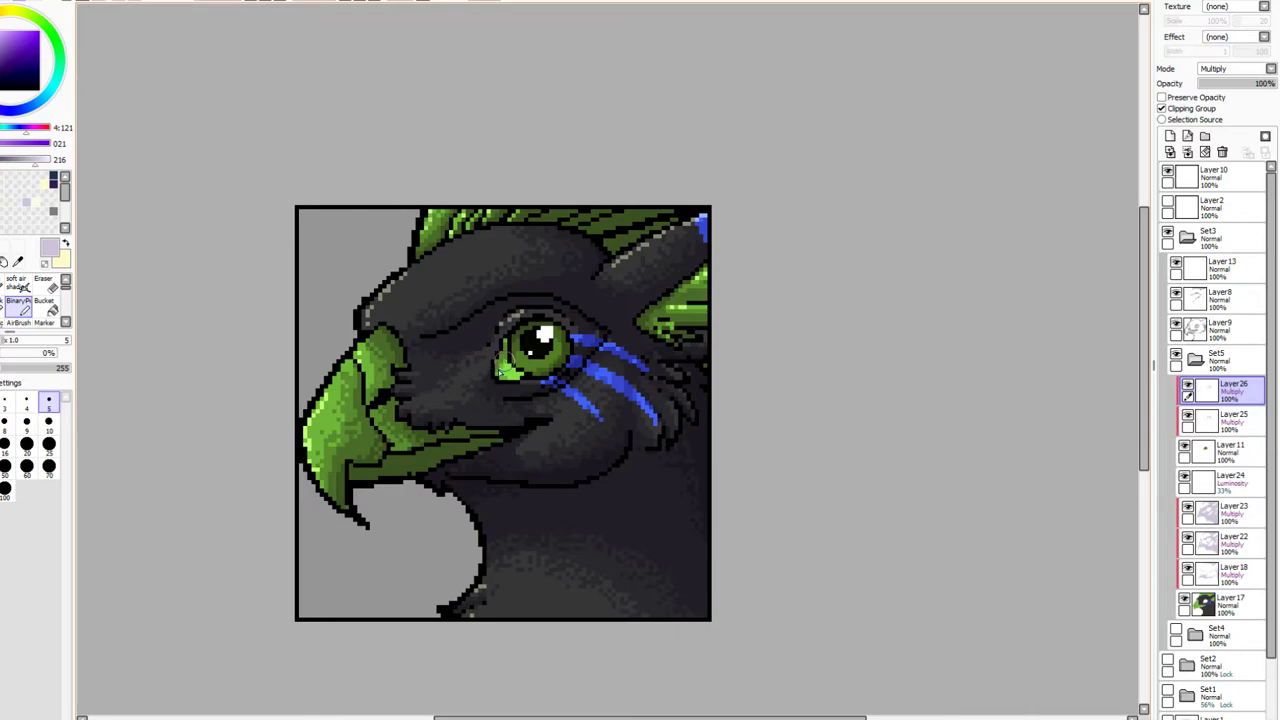
left_click(1232, 420)
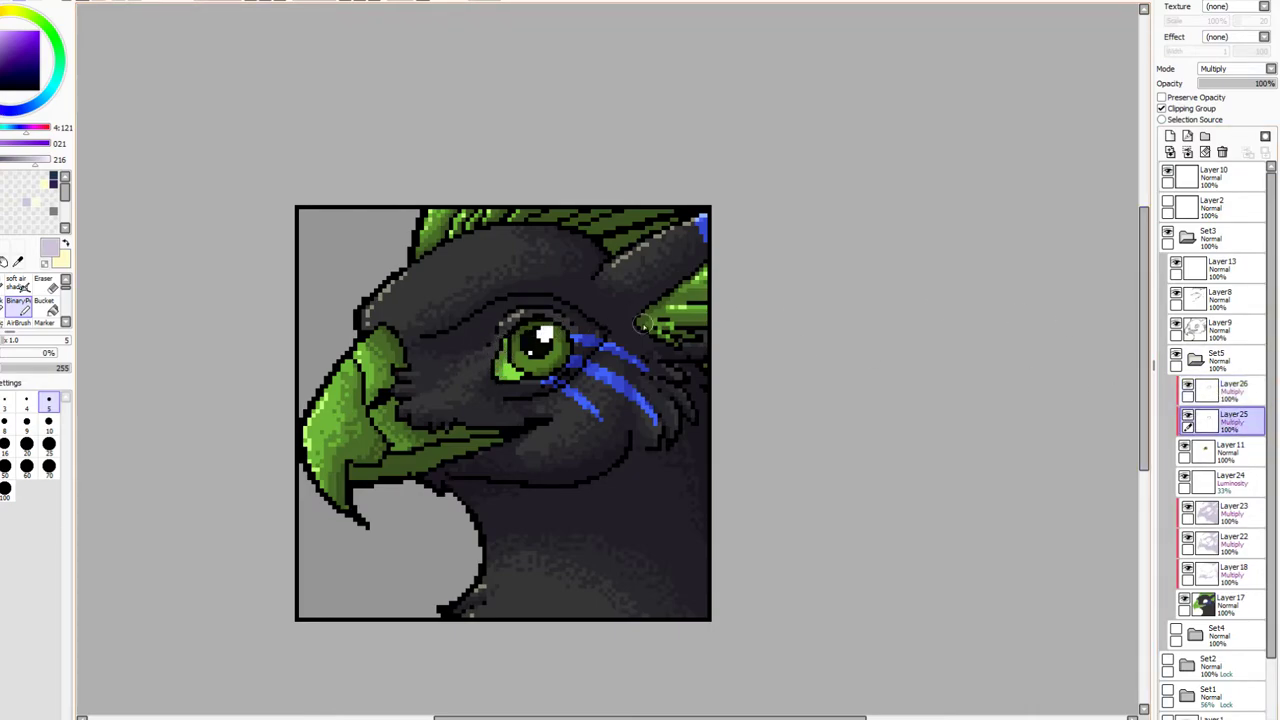
left_click(1188, 392)
left_click(1188, 392)
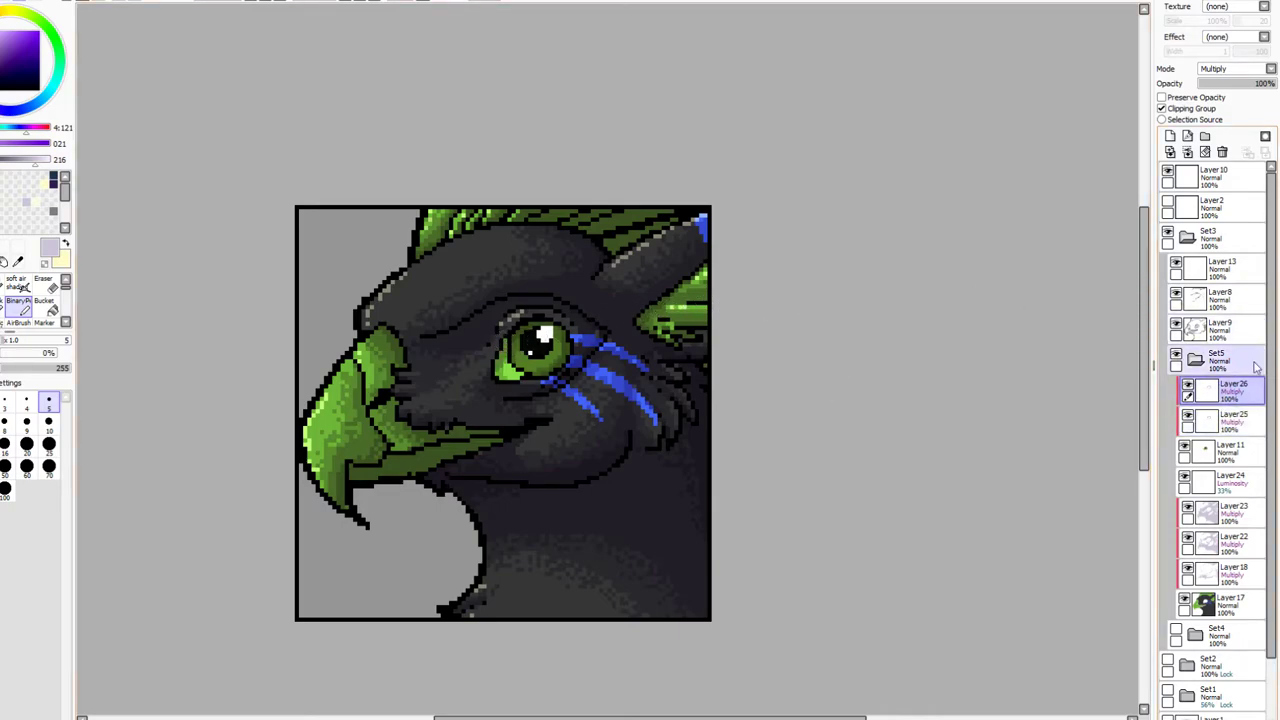
Paint pale yellow highlight pixels on the iris on a new clipped layer above Layer26, set to Luminosity at 29% opacity
left_click(1170, 136)
left_click(1162, 108)
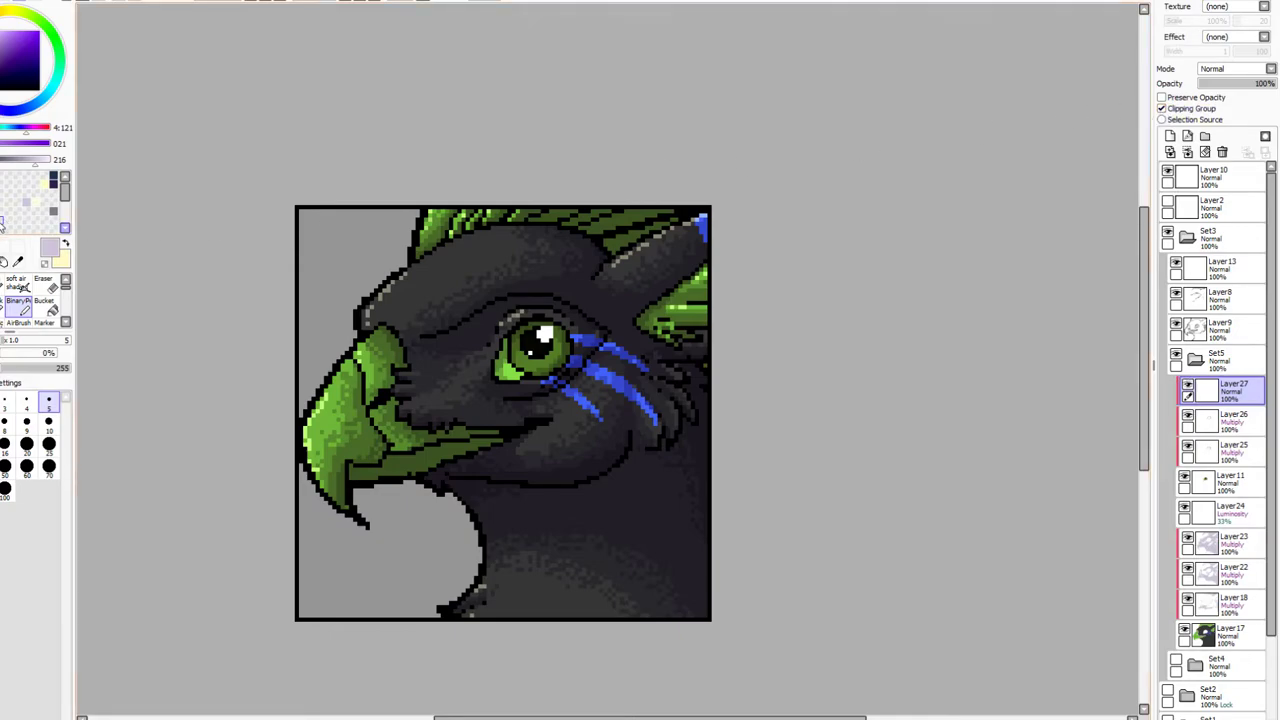
left_click(65, 243)
mouse_move(510, 366)
left_mouse_down()
mouse_move(550, 364)
mouse_move(566, 340)
left_mouse_up()
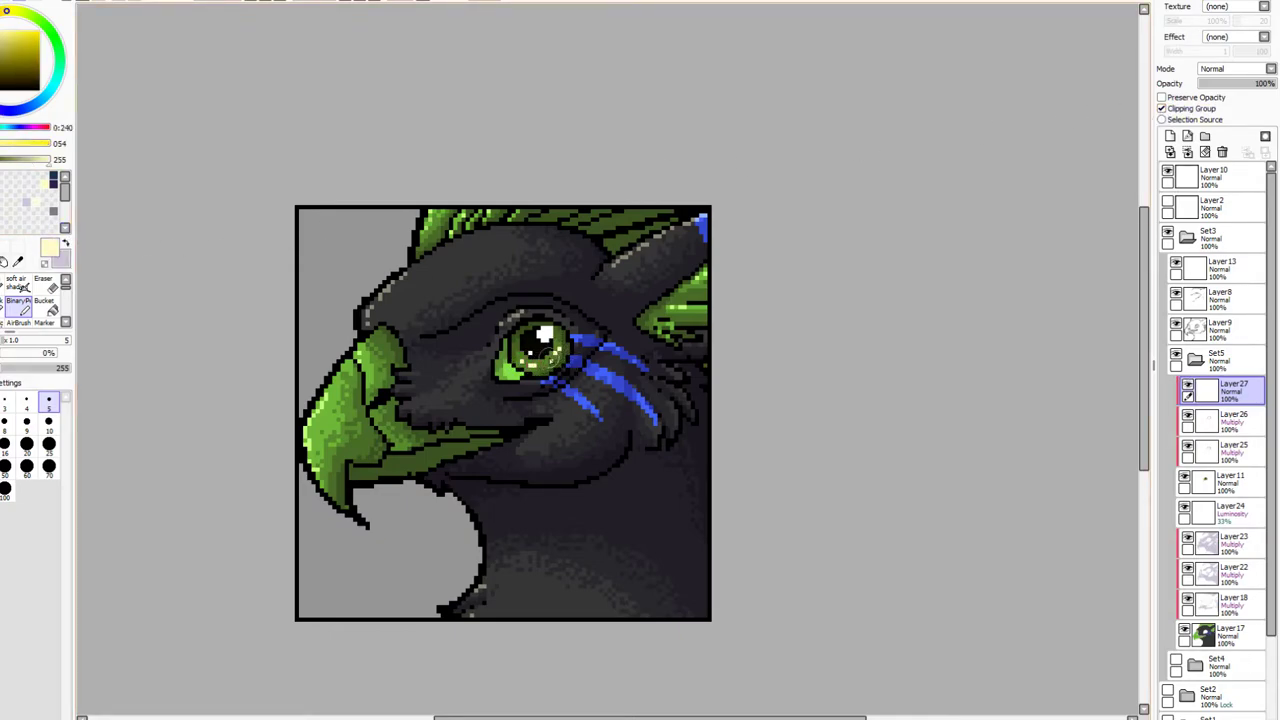
left_click(1224, 124)
left_click_drag(1231, 84, 1223, 88)
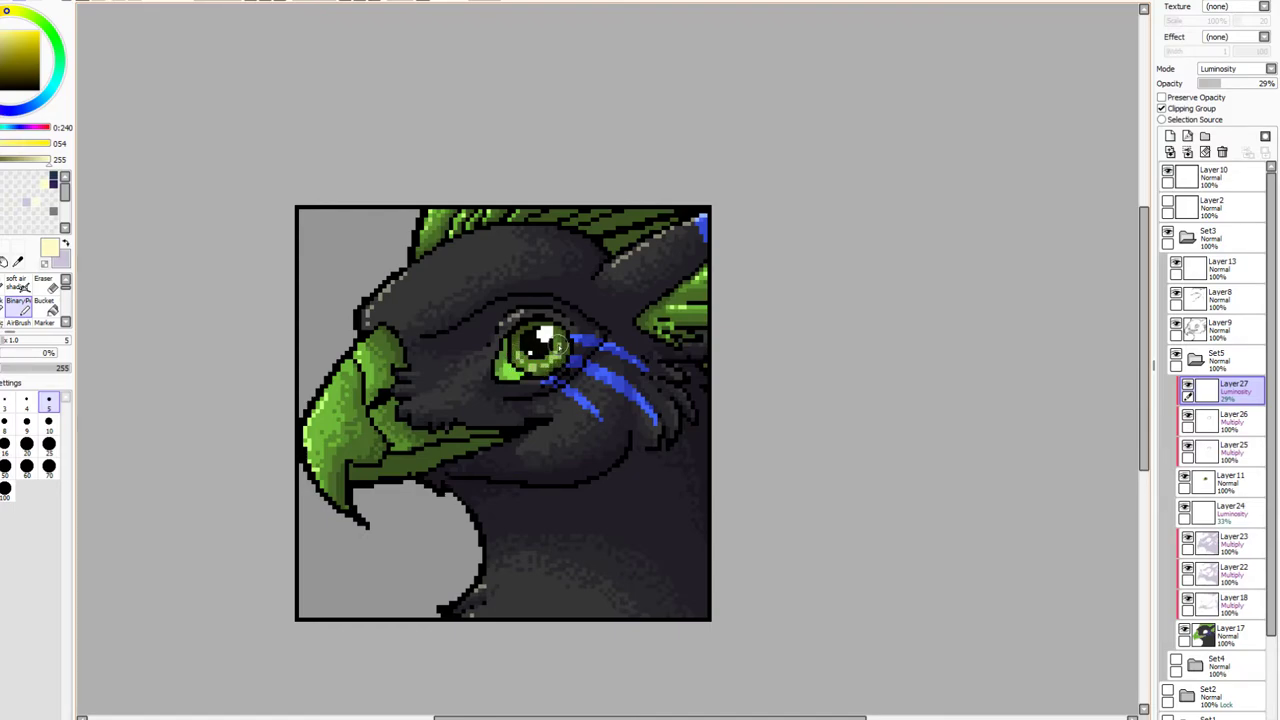
Examine the shaded and highlighted icon at small and enlarged sizes
left_click(258, 3)
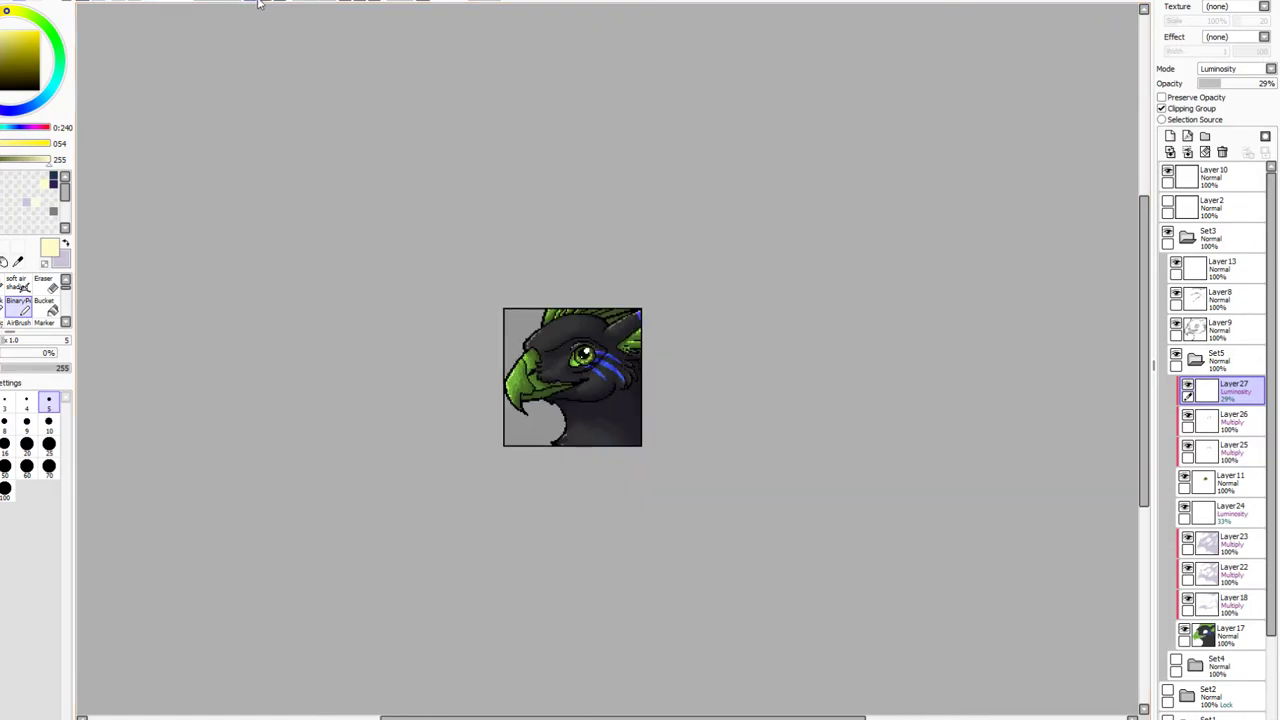
left_click(258, 4)
left_click(256, 3)
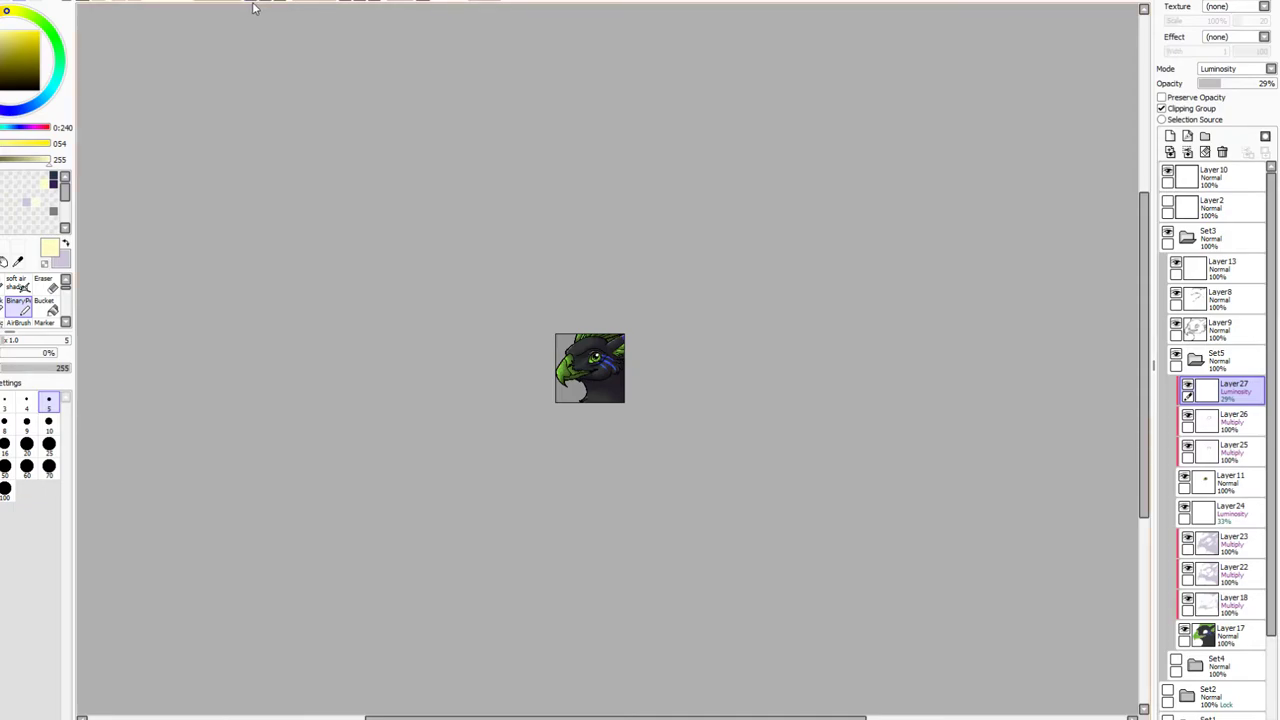
left_click(262, 3)
left_click(262, 3)
left_click(262, 3)
left_click(262, 3)
left_click(262, 3)
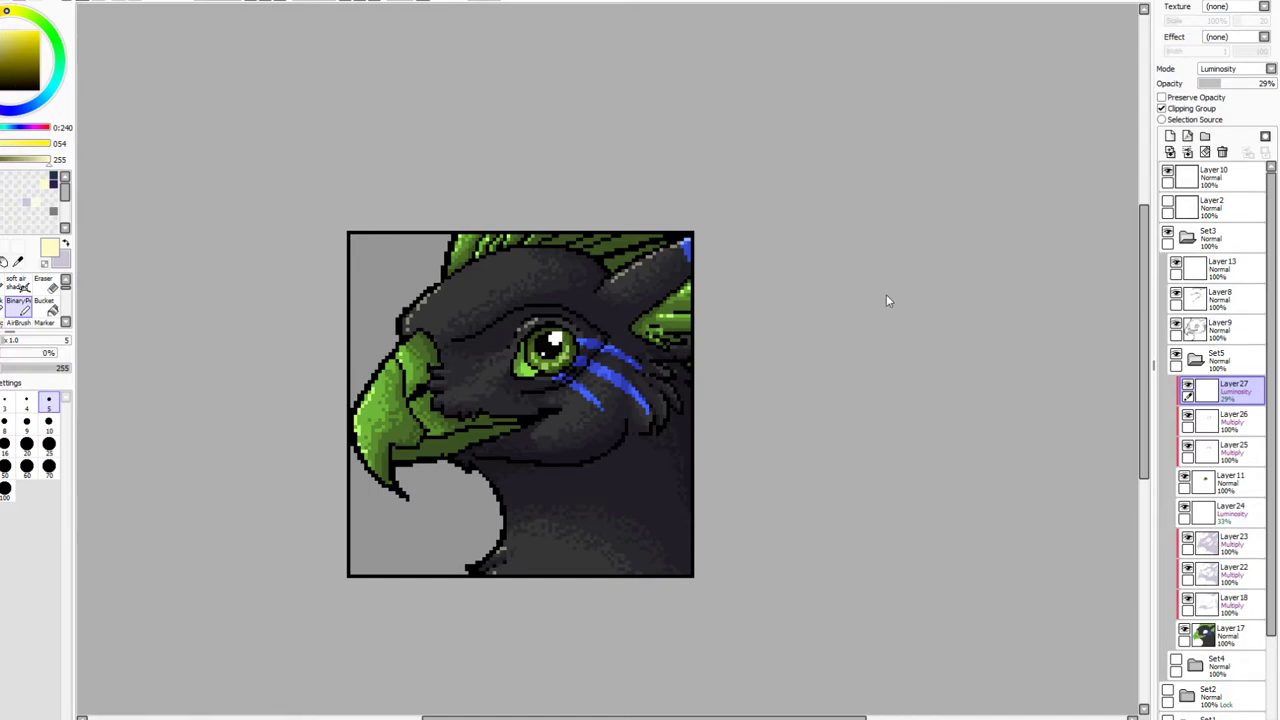
Collapse the Set3 folder and make the dark gray background Layer1 at 63% opacity active
left_click(1176, 243)
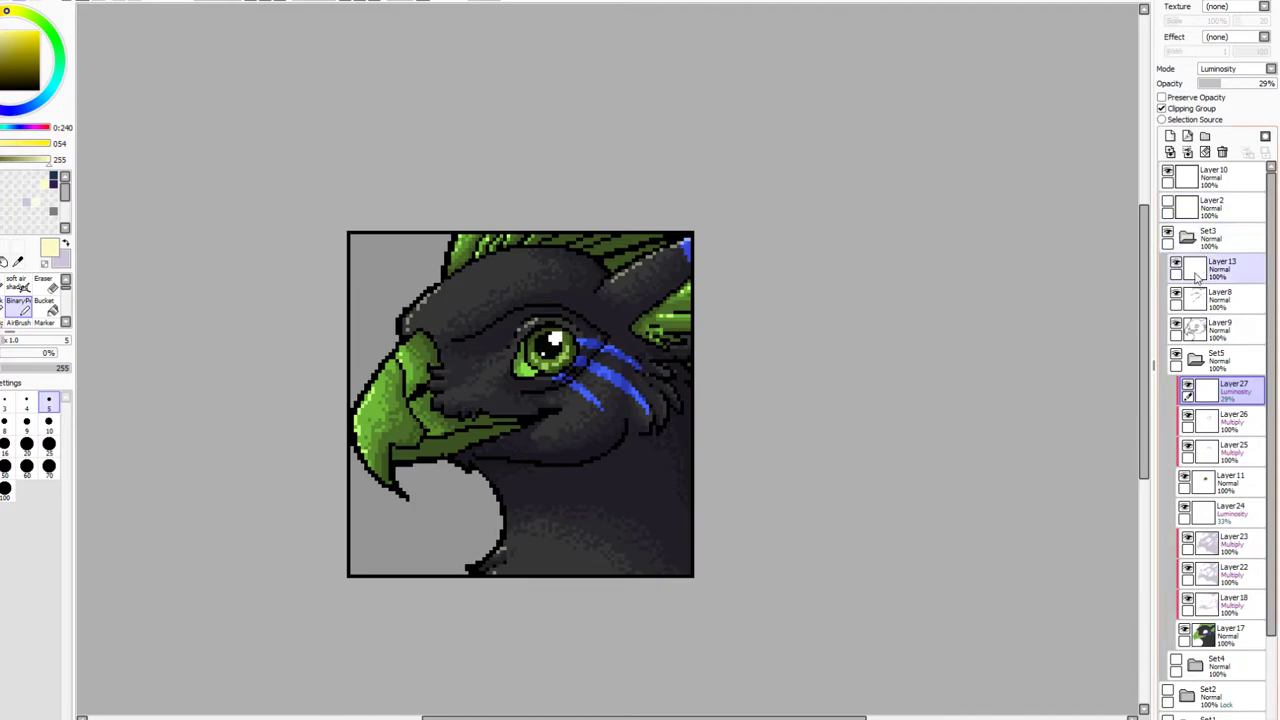
left_click(1190, 240)
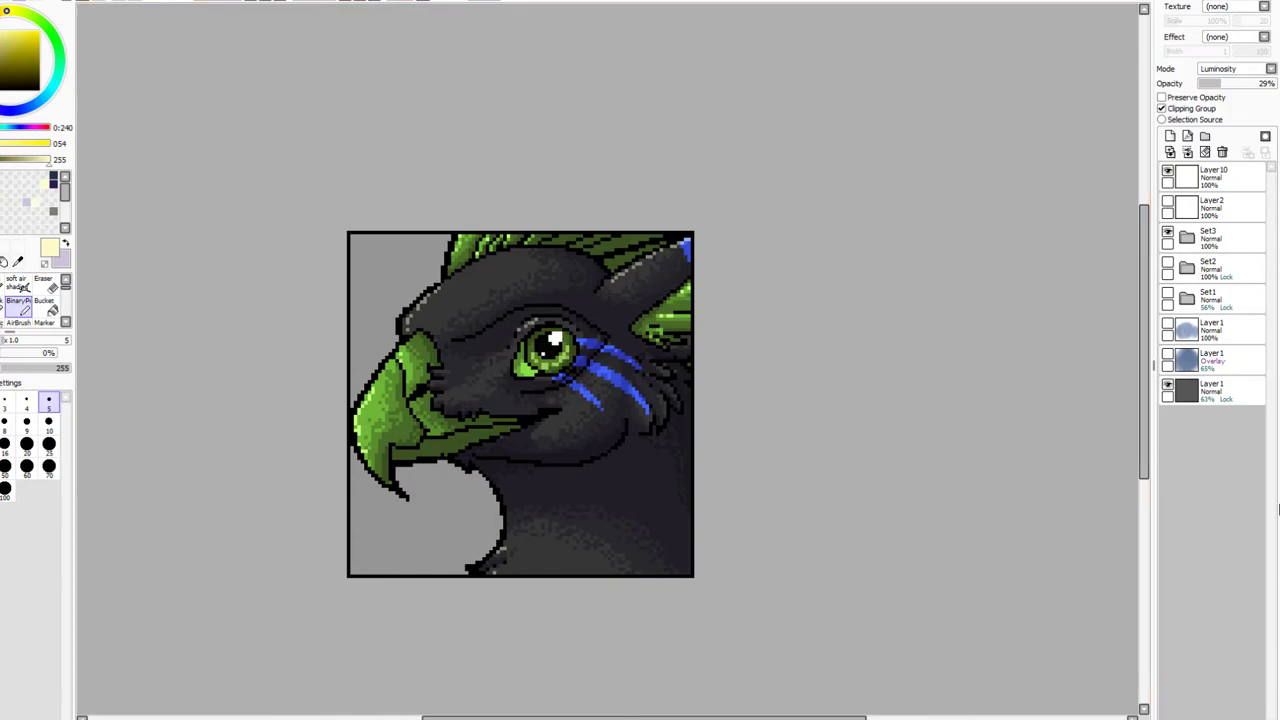
left_click(1167, 384)
left_click(1167, 384)
left_click(1200, 390)
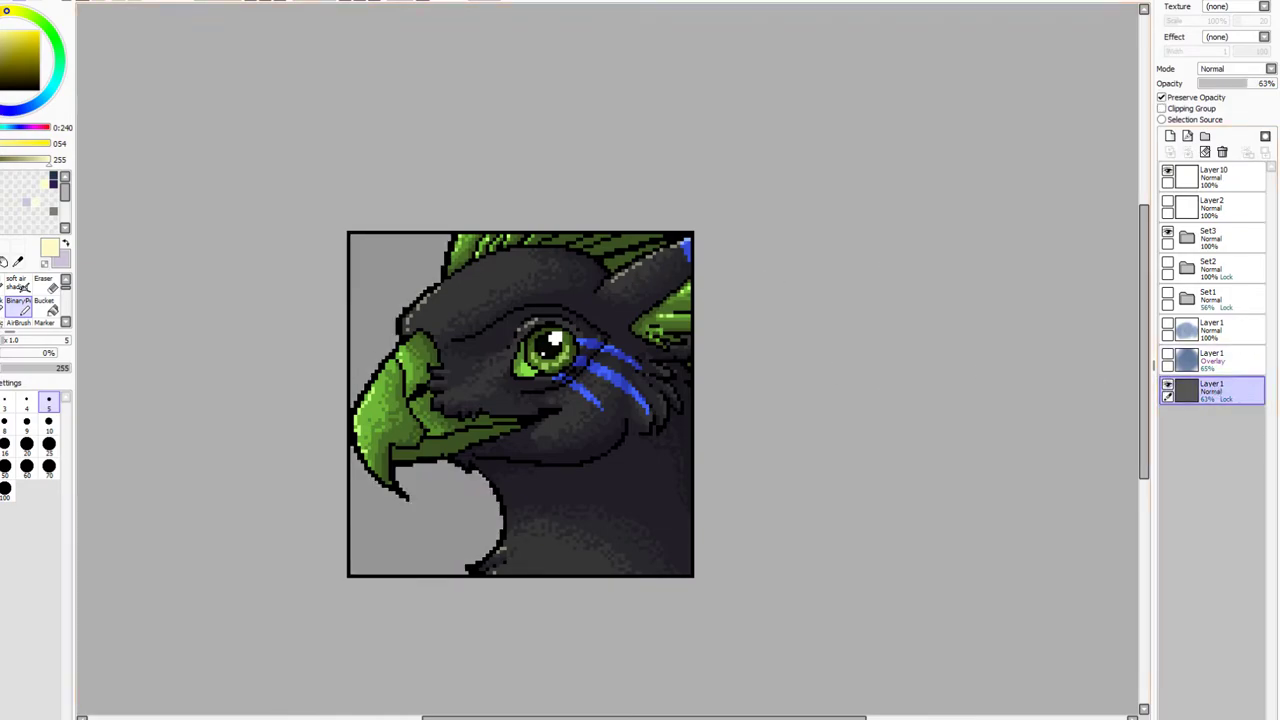
Raise the background Layer1's opacity to 100% and bucket-fill it with olive yellow
left_click(1275, 84)
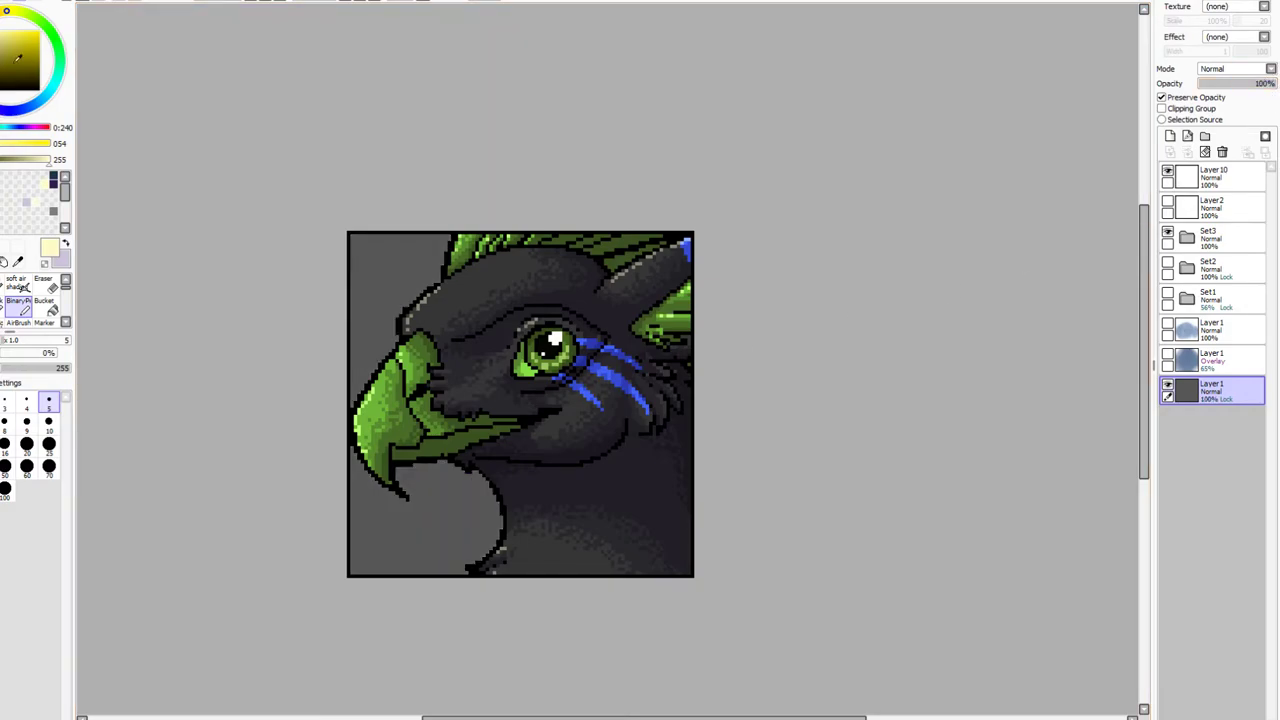
left_click(14, 56)
left_click(64, 310)
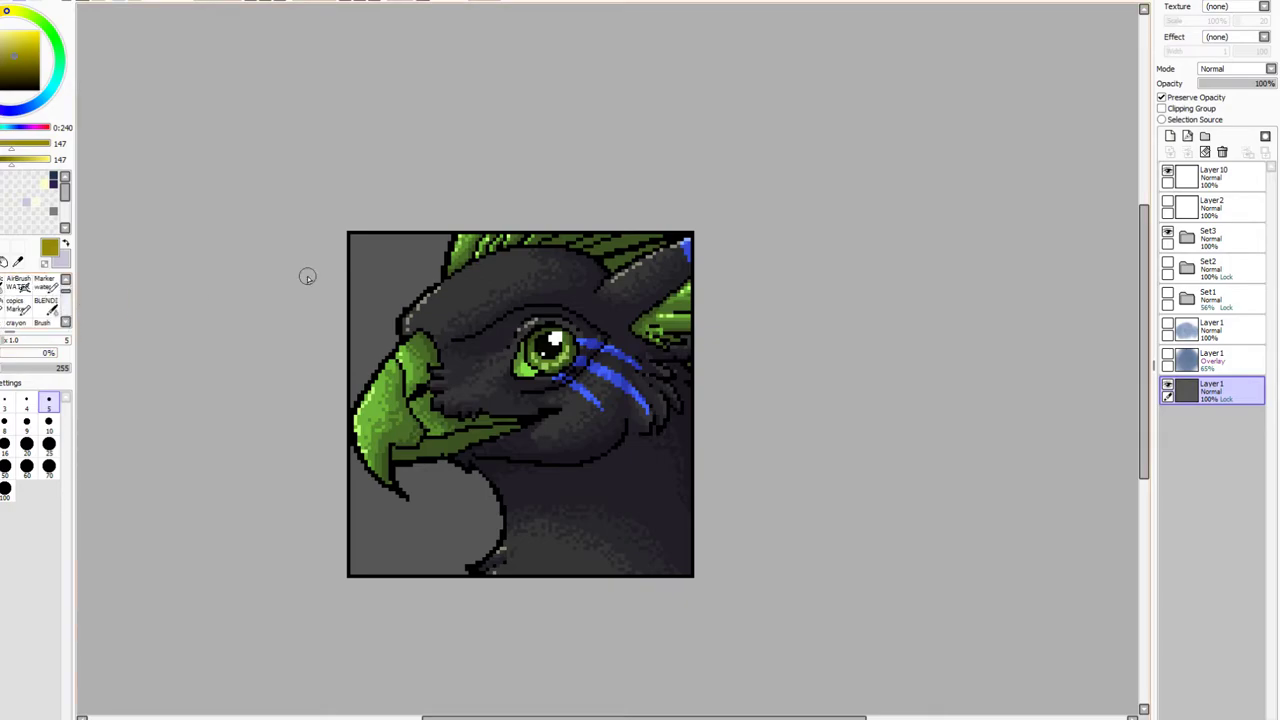
scroll(40, 300, "up", 2)
left_click(44, 302)
left_click(389, 295)
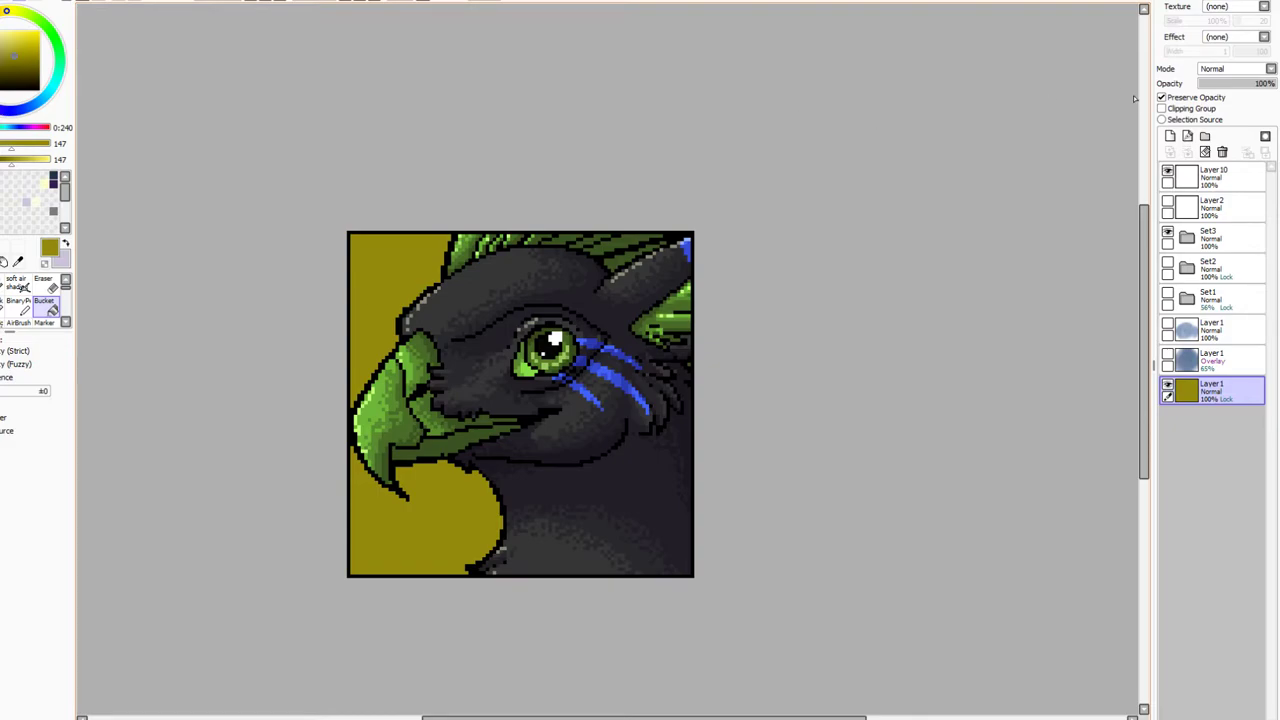
Try a newsprint texture on the background layer and settle on Pebbles 3 pt
left_click(1226, 364)
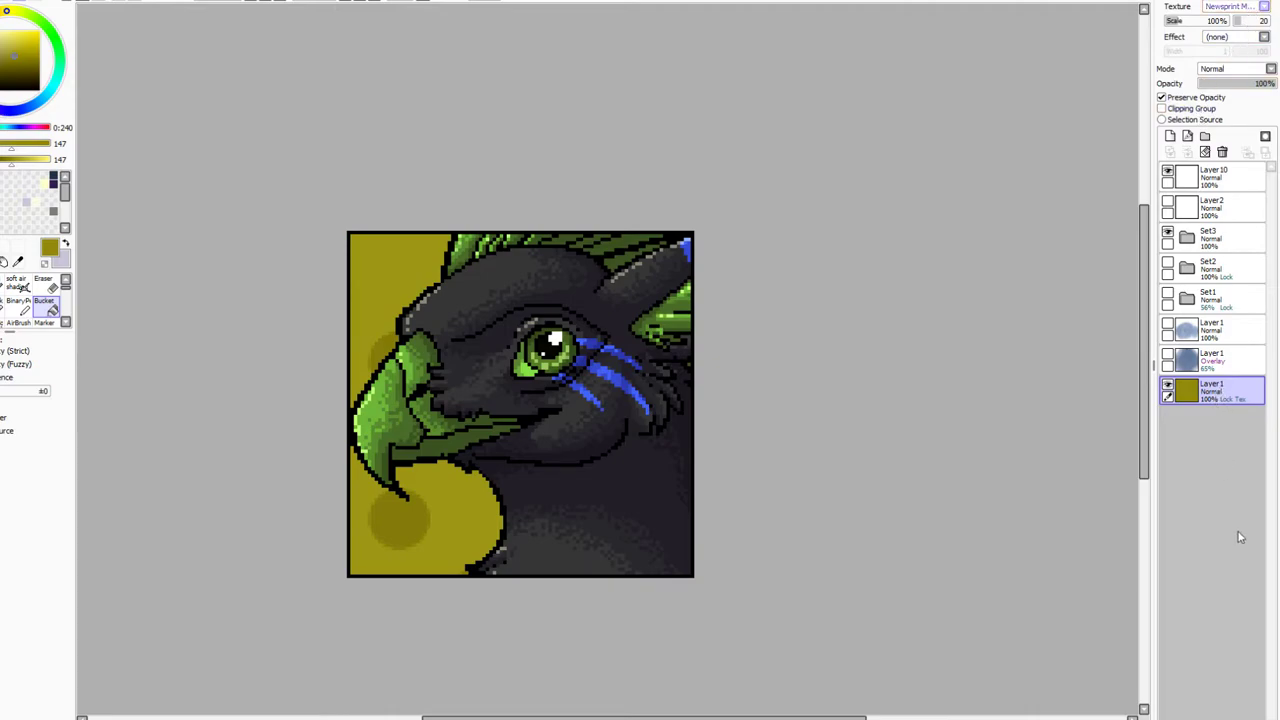
left_click(1229, 477)
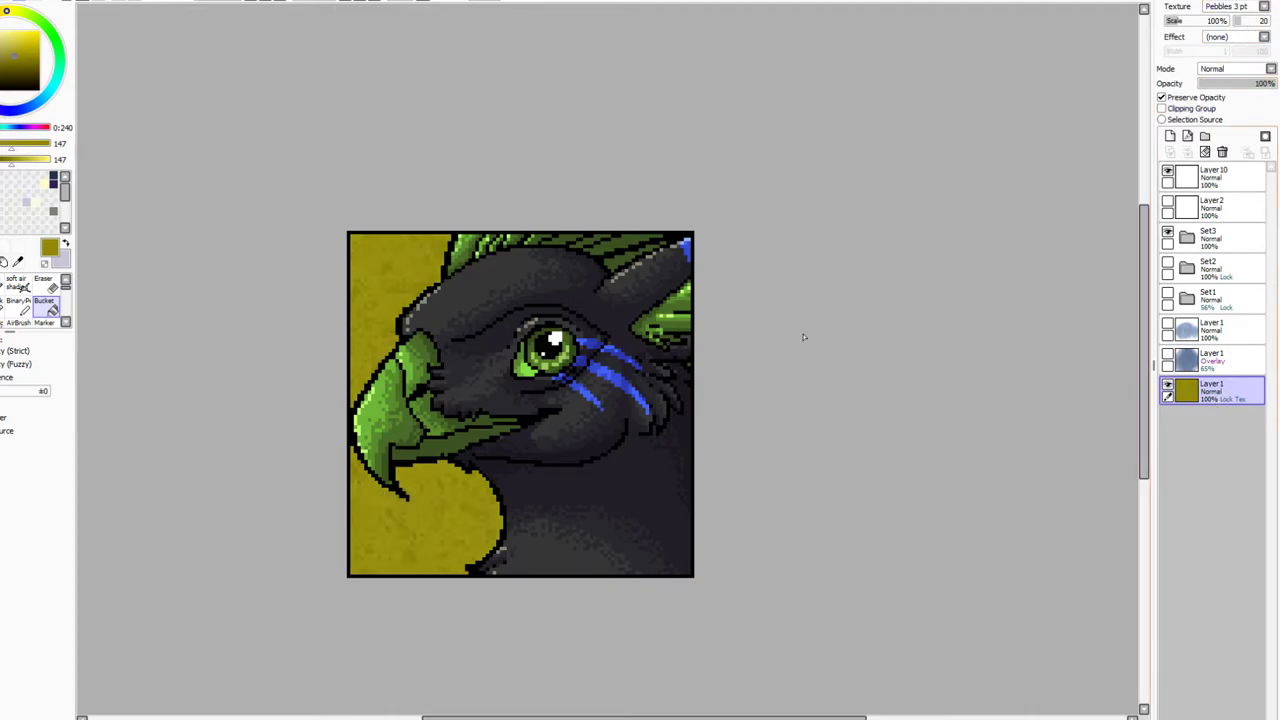
scroll(200, 32, "down", 5)
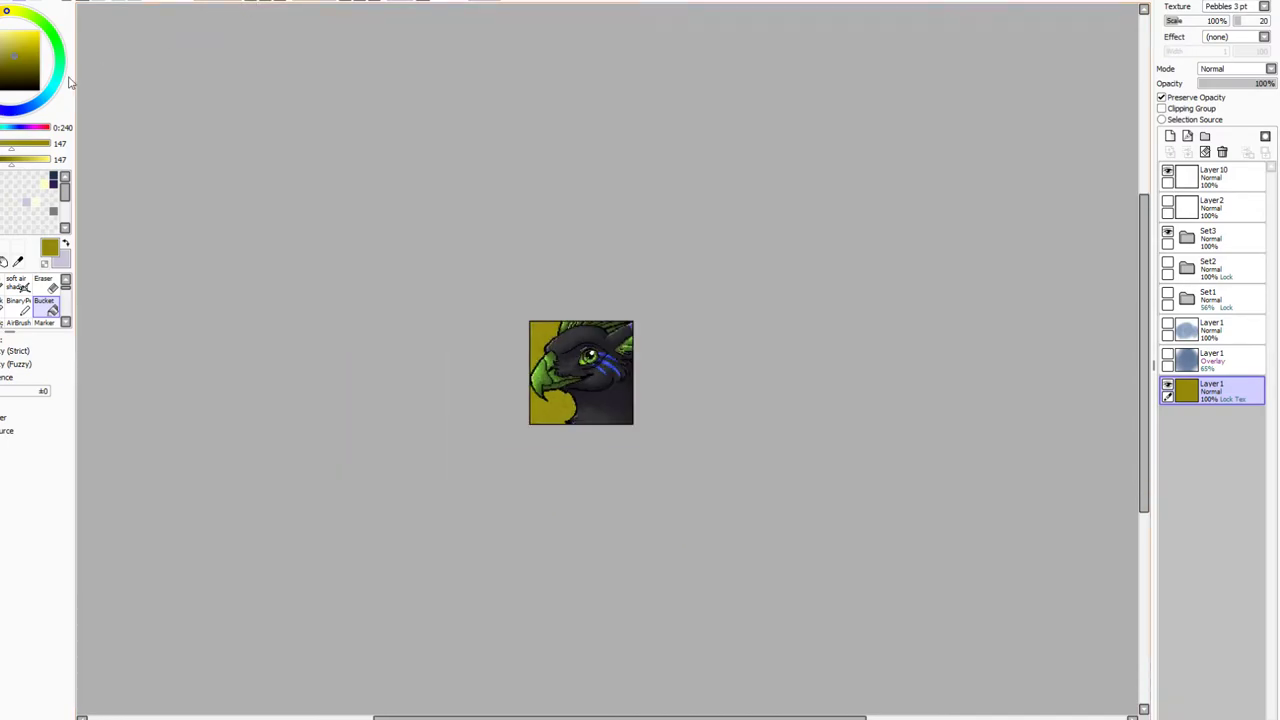
Try dark olive, brown and dark reddish-brown fills on the background layer
left_click(545, 336)
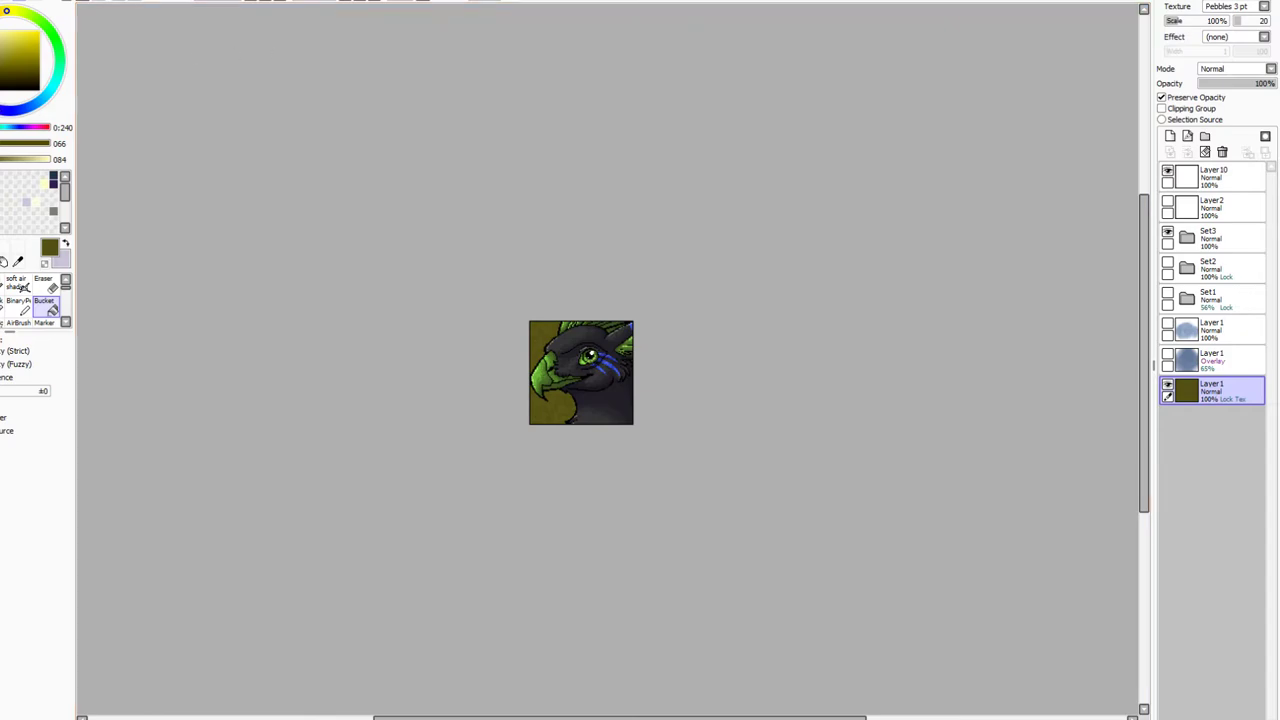
right_click(626, 338)
left_click(544, 345)
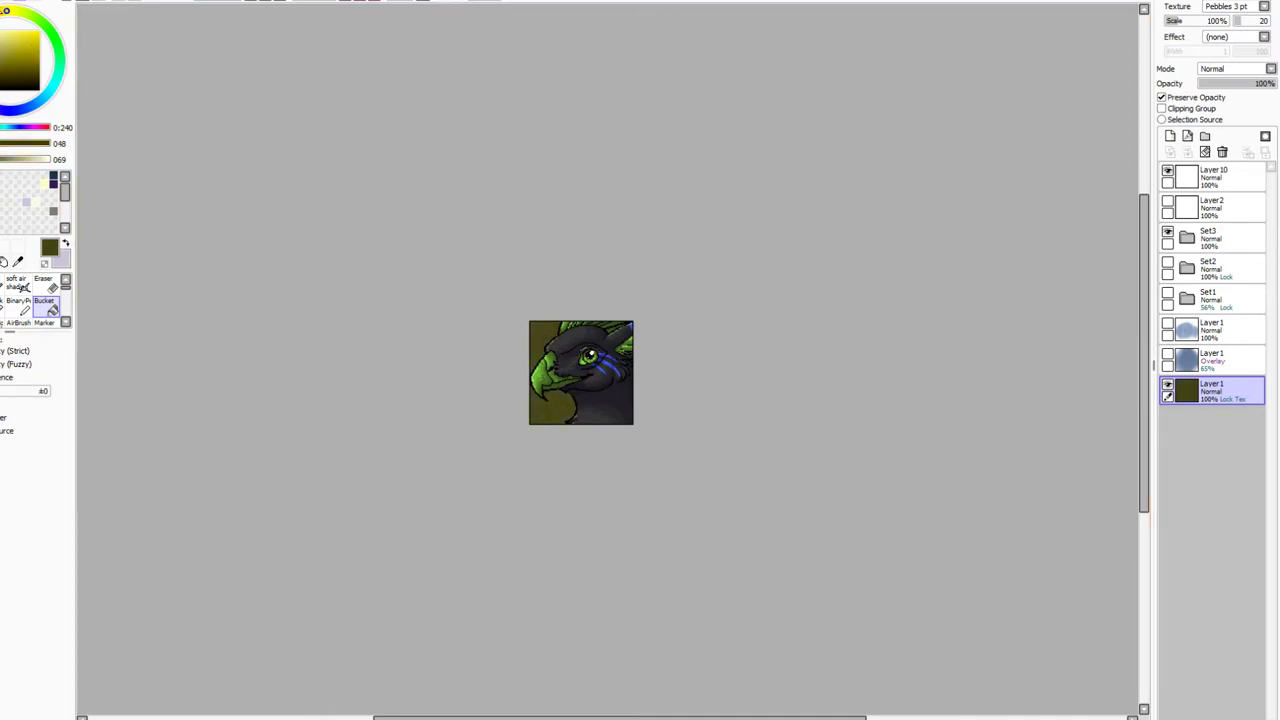
left_click(1, 12)
left_click(541, 341)
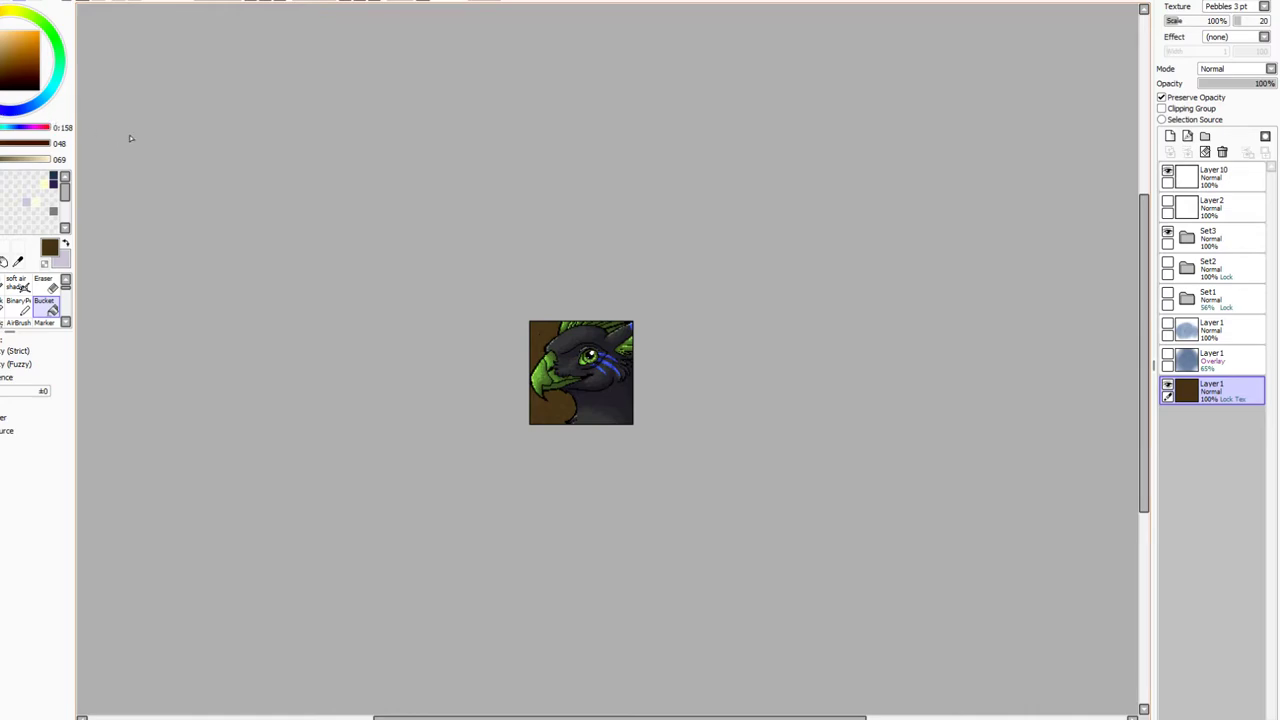
left_click(60, 40)
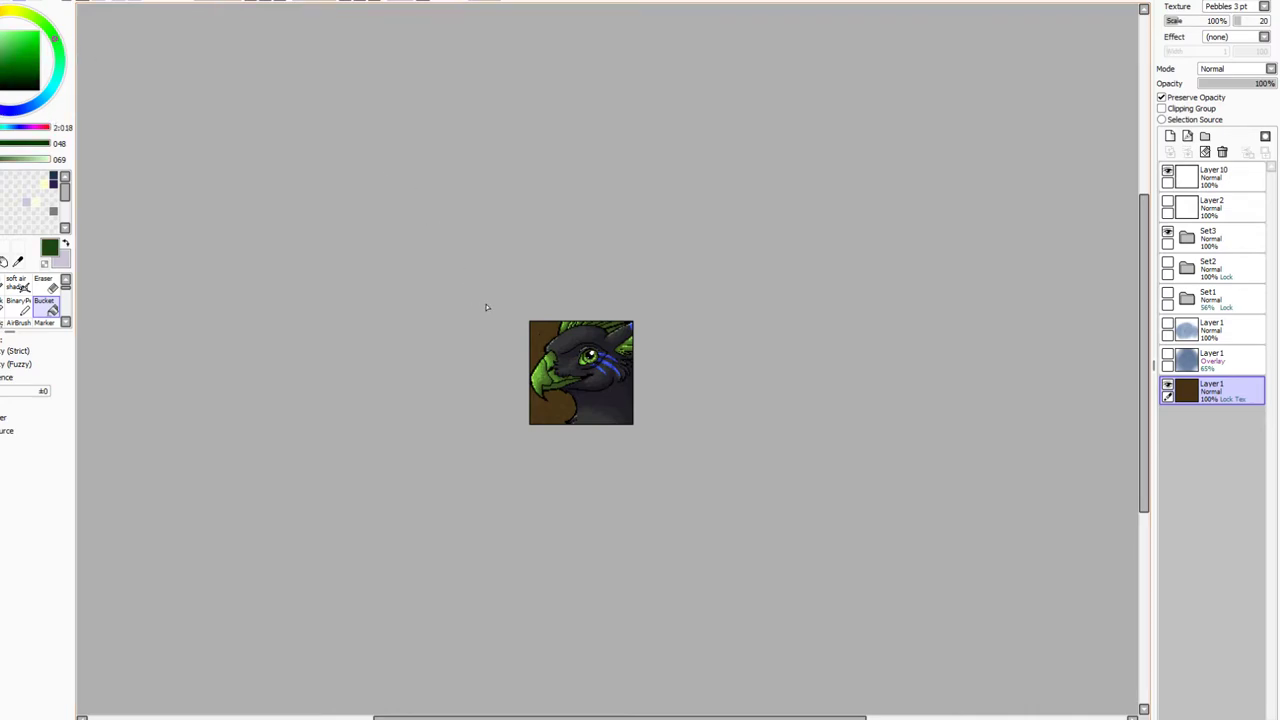
left_click(545, 338)
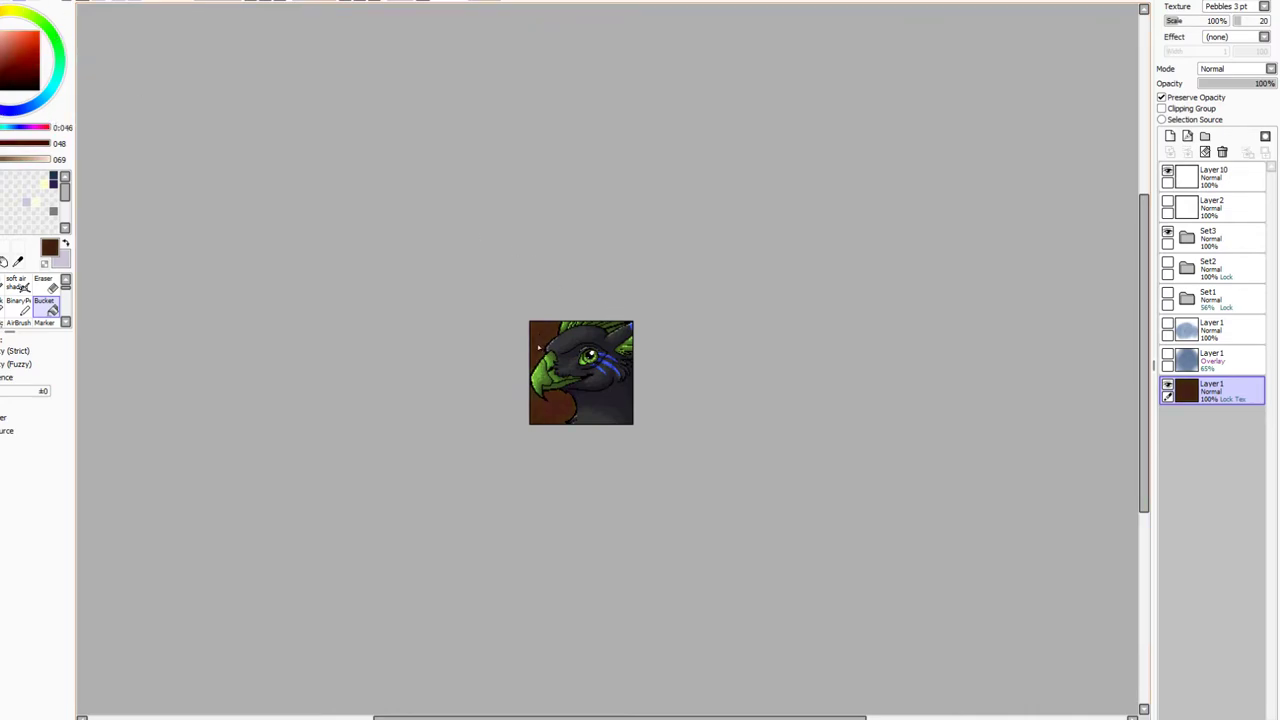
Refill the background with successively more muted and darker reddish browns
left_click(2, 62)
left_click(537, 349)
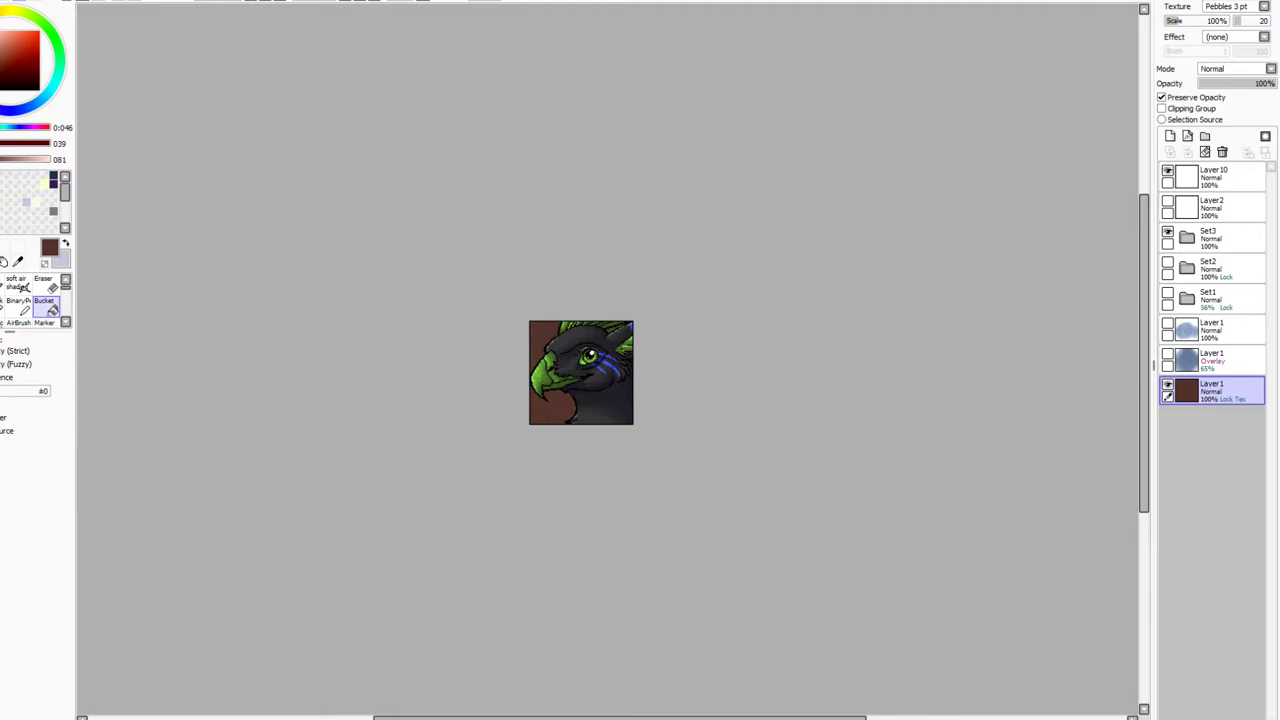
left_click(2, 60)
left_click(540, 348)
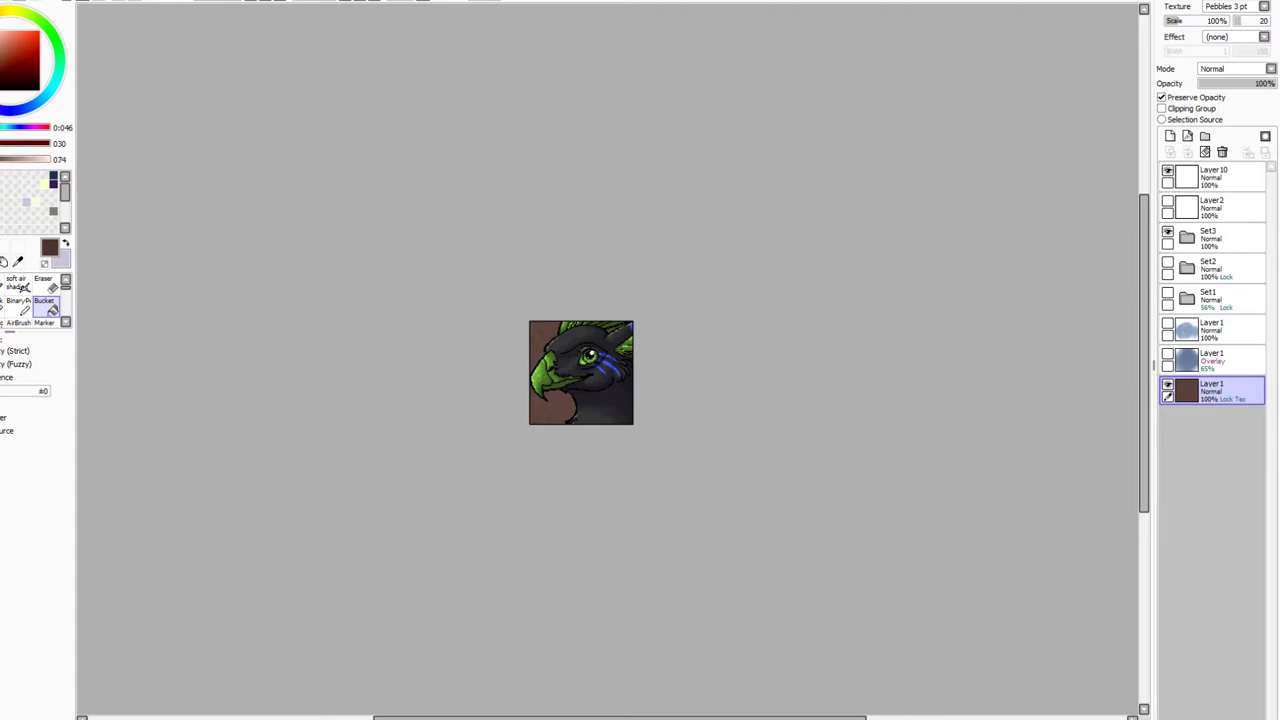
left_click(558, 340)
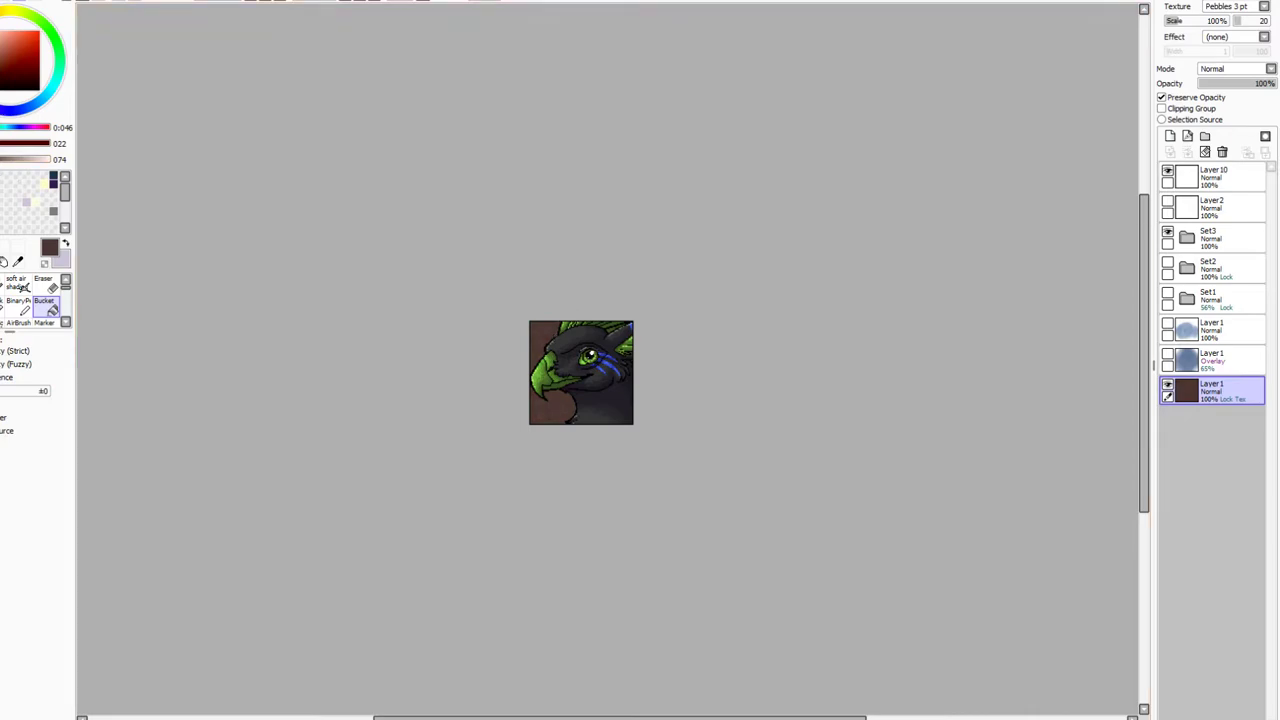
left_click_drag(34, 159, 29, 159)
left_click(544, 346)
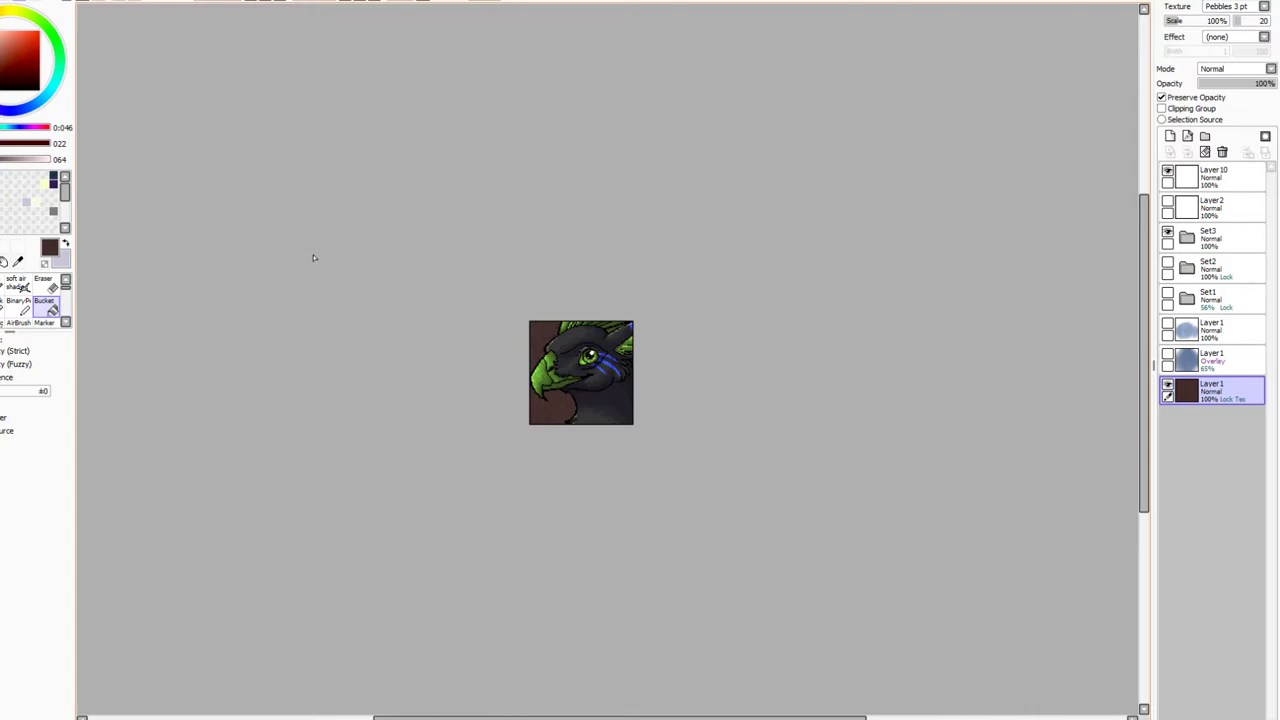
Try a dusty pink and a brick red fill on the background
left_click(250, 2)
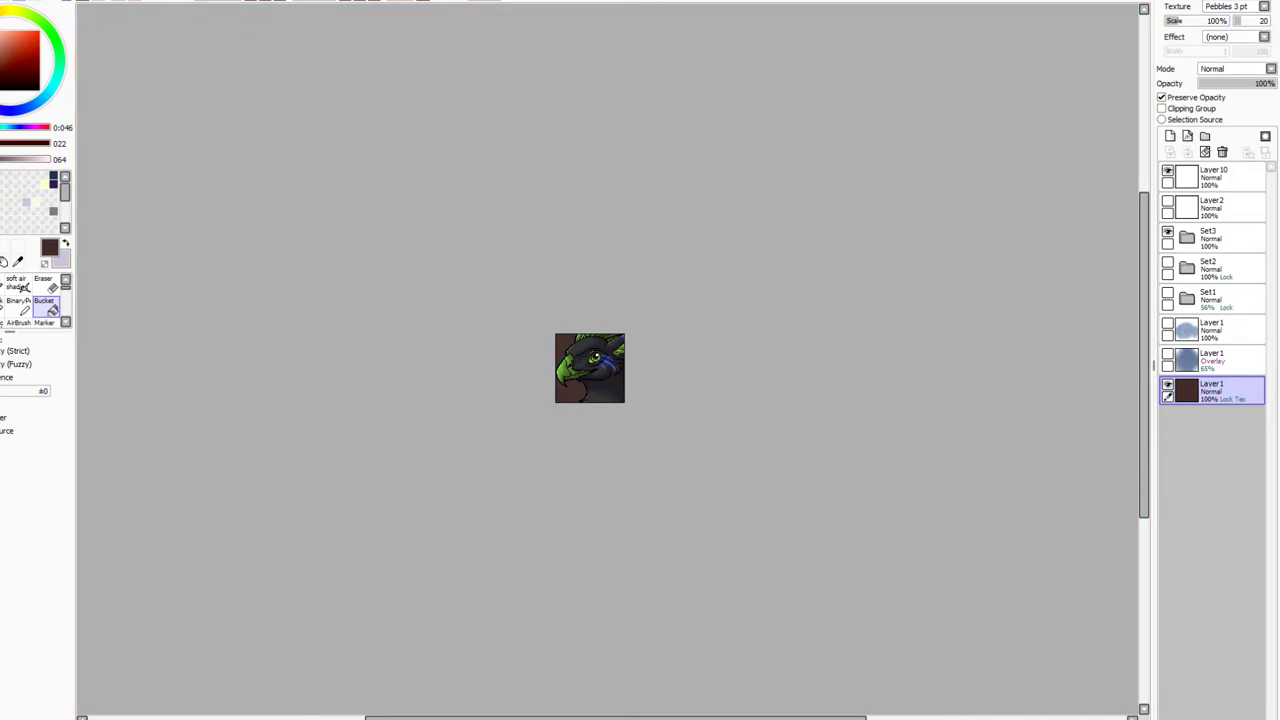
left_click(1, 44)
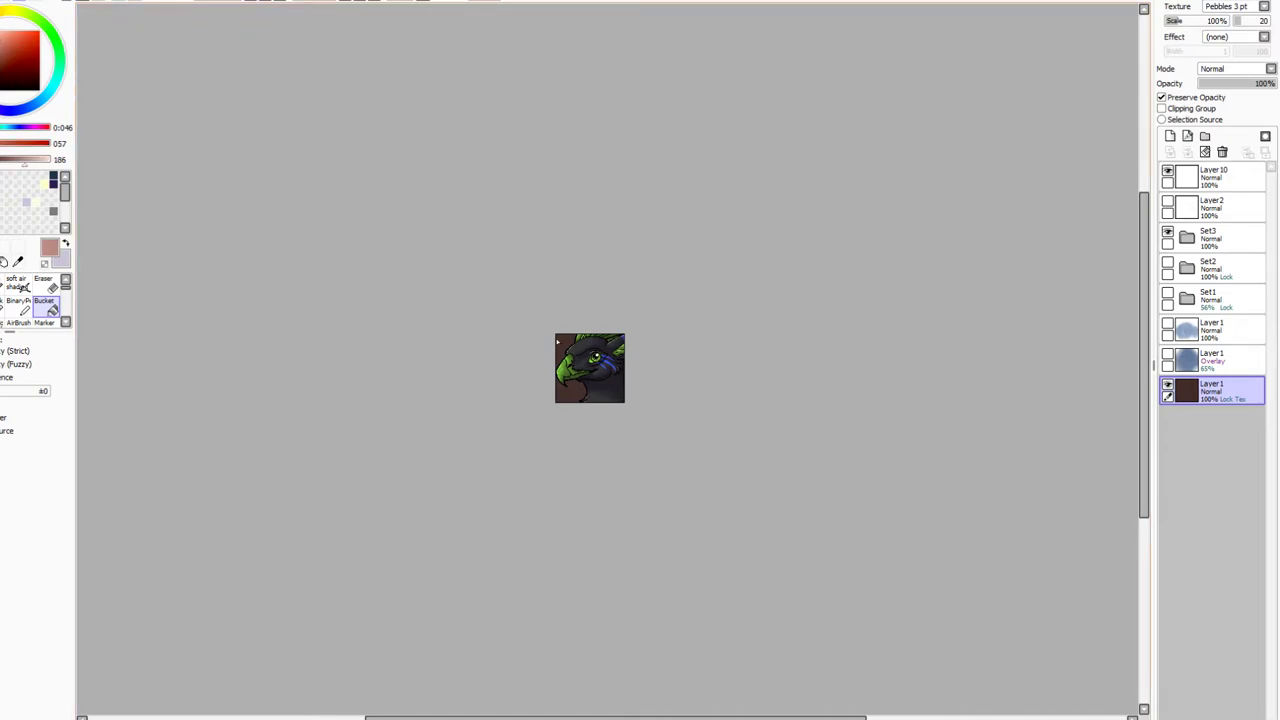
left_click(557, 342)
left_click(1, 61)
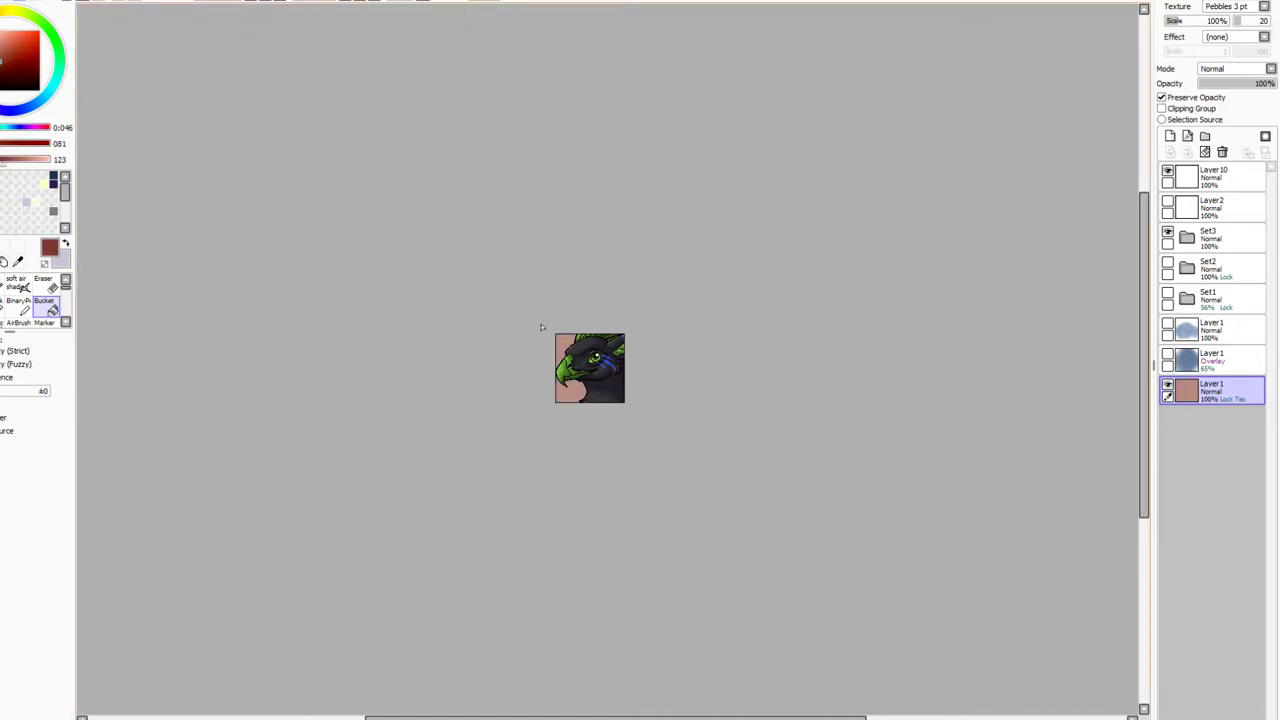
left_click(572, 346)
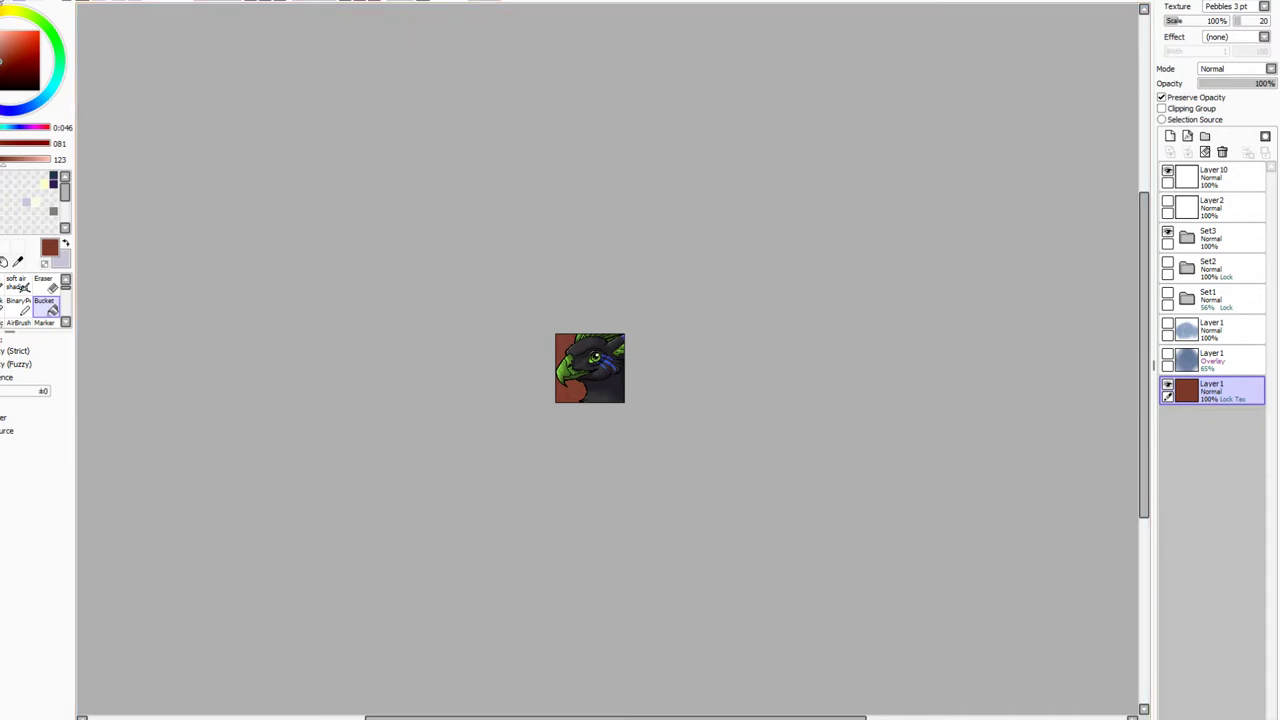
Try an olive gold and a dark grayish-brown fill on the background
left_click(5, 9)
left_click(570, 343)
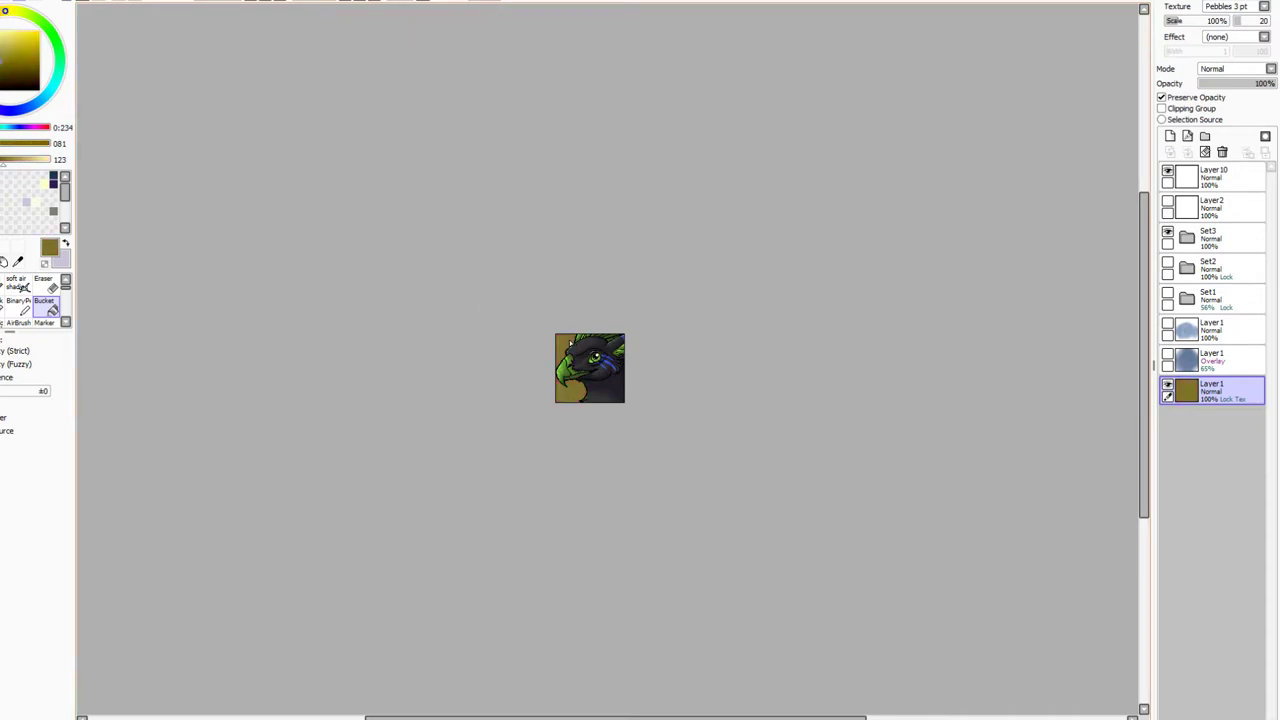
left_click(0, 14)
left_click(1, 71)
left_click(565, 392)
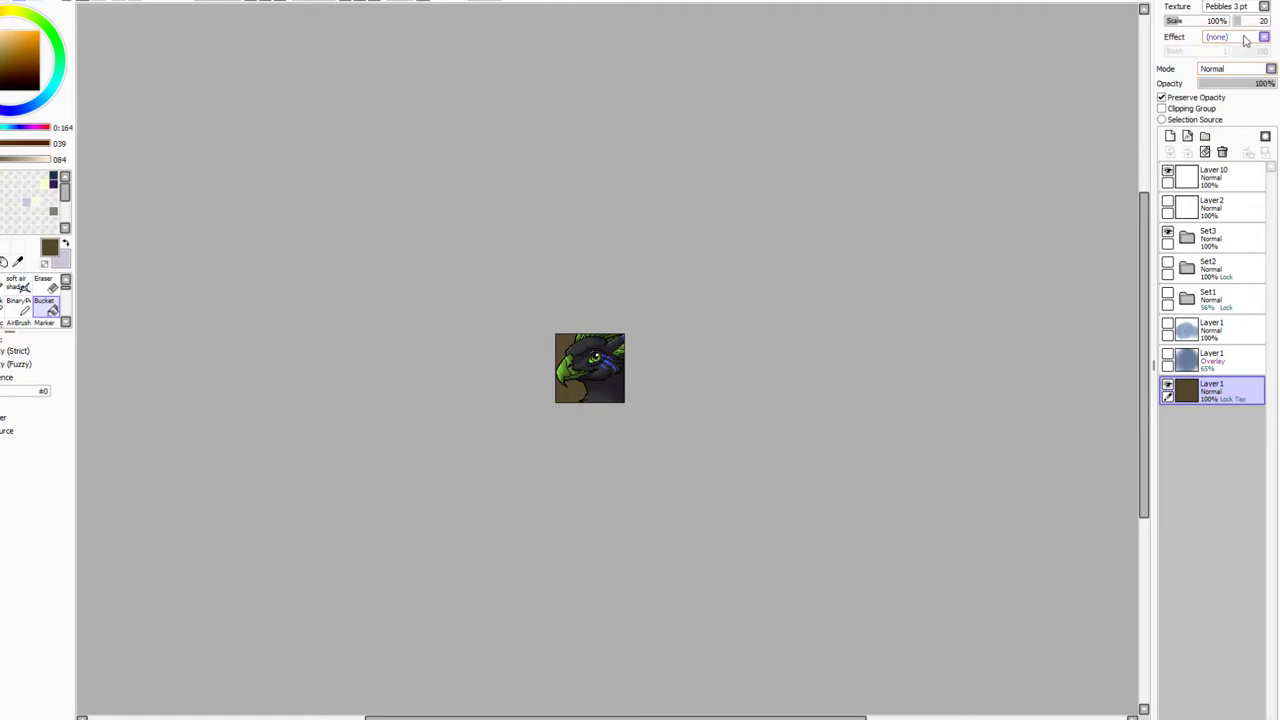
Increase the Pebbles 3 pt texture strength to 50 and fill the background with dark brown
mouse_move(1247, 25)
left_mouse_down()
mouse_move(1268, 24)
mouse_move(1250, 30)
left_mouse_up()
left_click(8, 143)
left_click(570, 343)
Test near-black and grayish brown fills on the background, finishing with a muted medium-dark brown
left_click(3, 74)
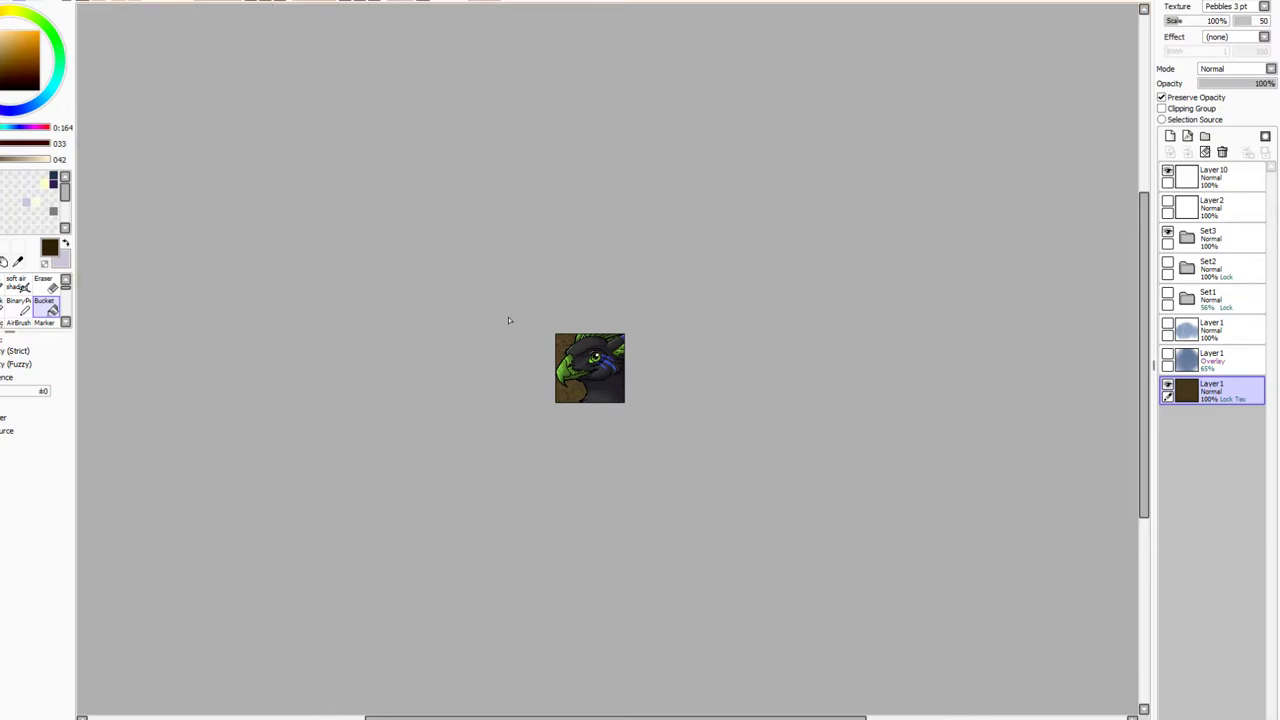
left_click(569, 388)
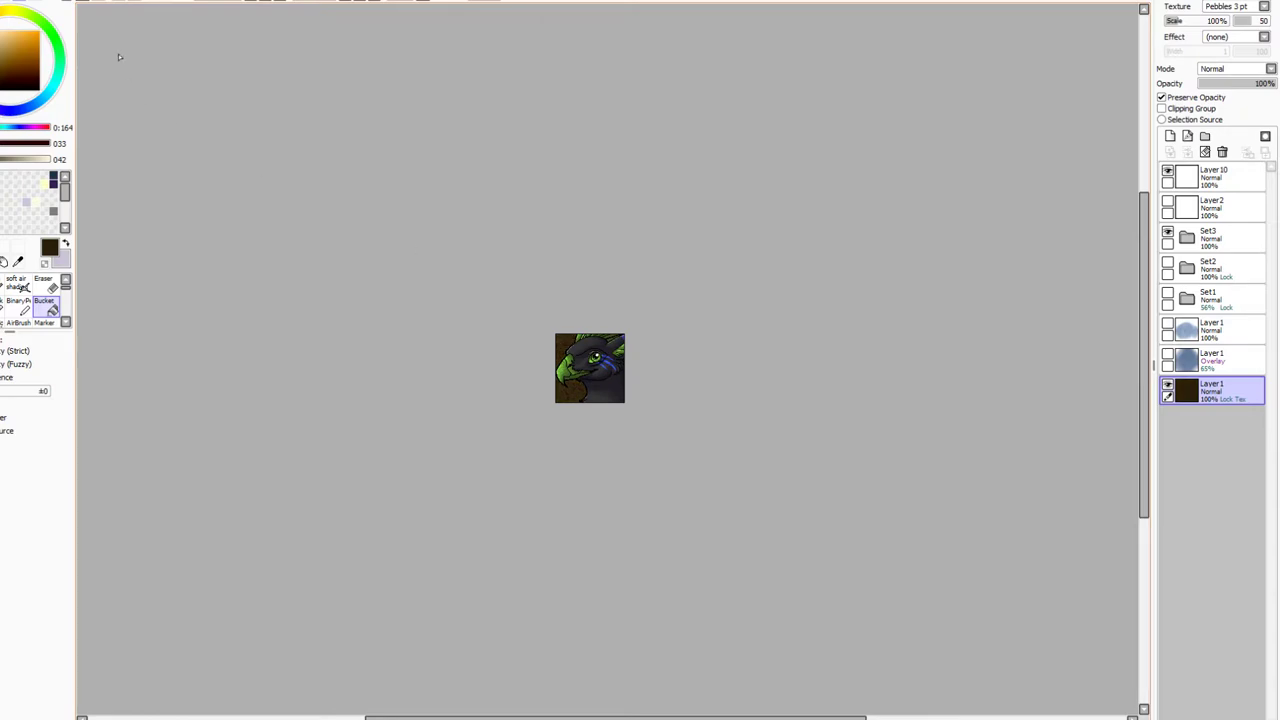
left_click(6, 74)
left_click(565, 348)
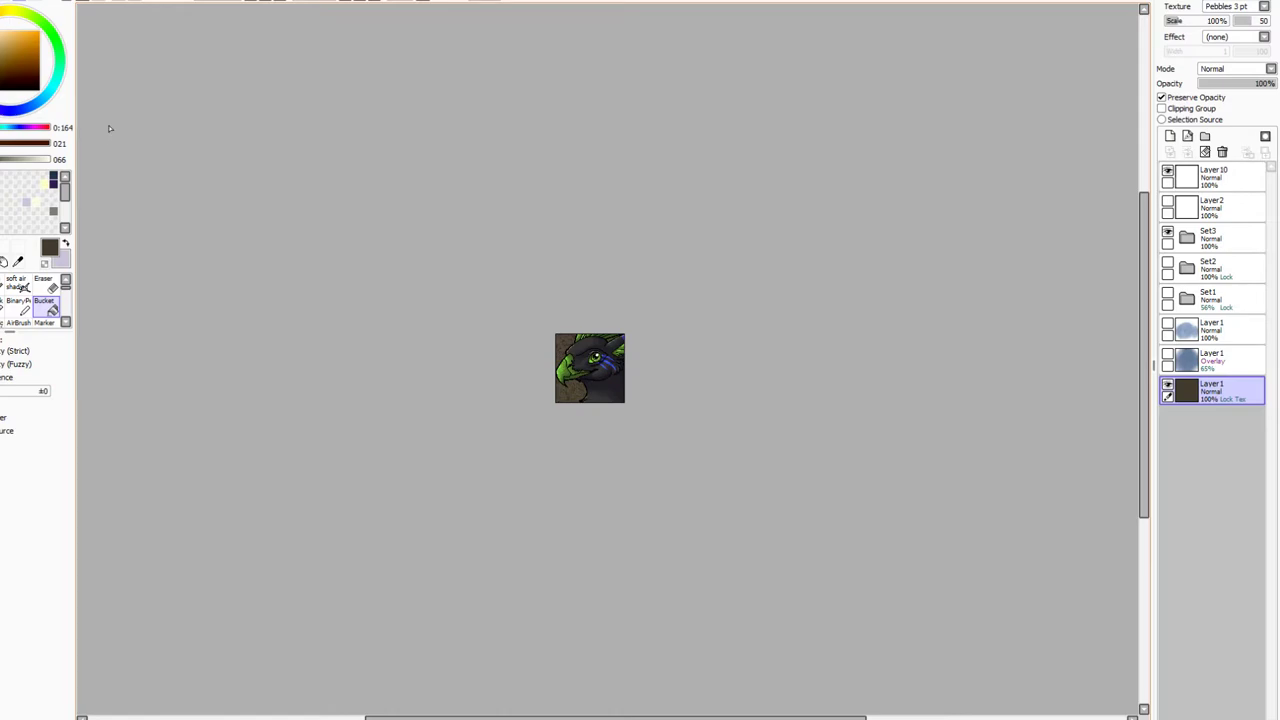
left_click(2, 70)
left_click(569, 350)
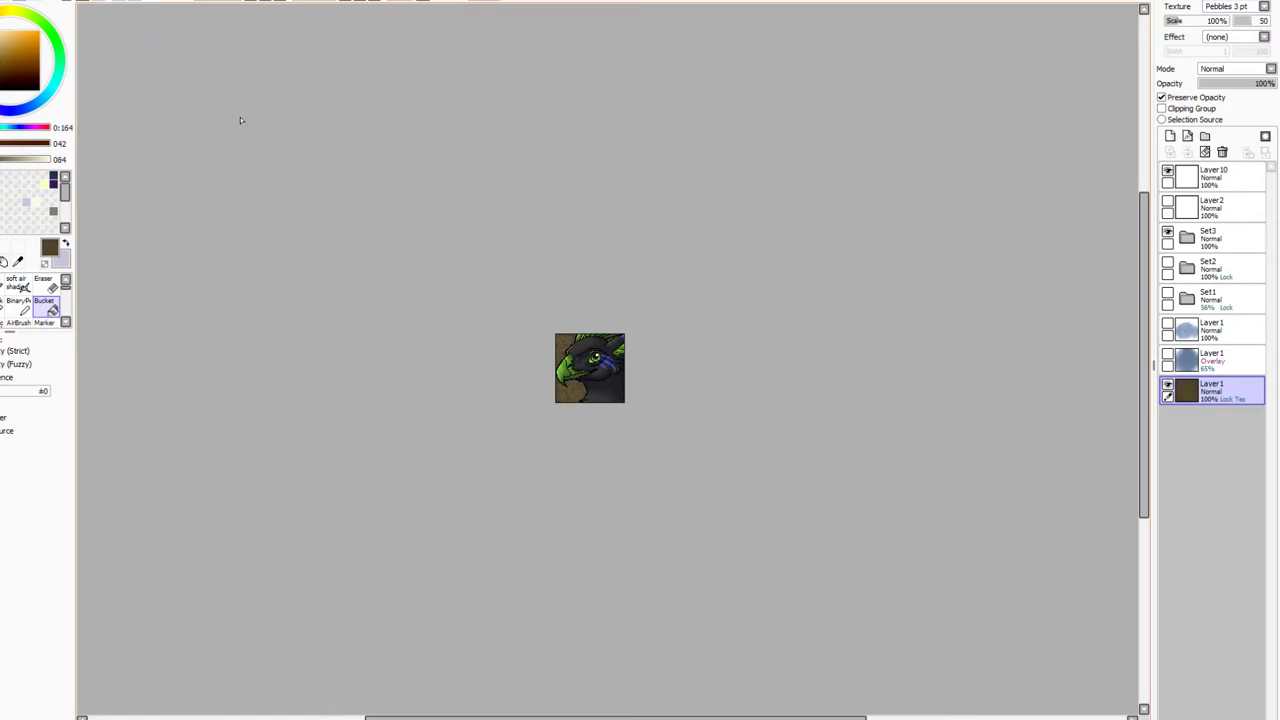
Expand the Set3 folder, add a new layer at its top, and set up a black size 1 binary pen
left_click(266, 1)
left_click(266, 1)
left_click(266, 1)
left_click(266, 1)
left_click(266, 1)
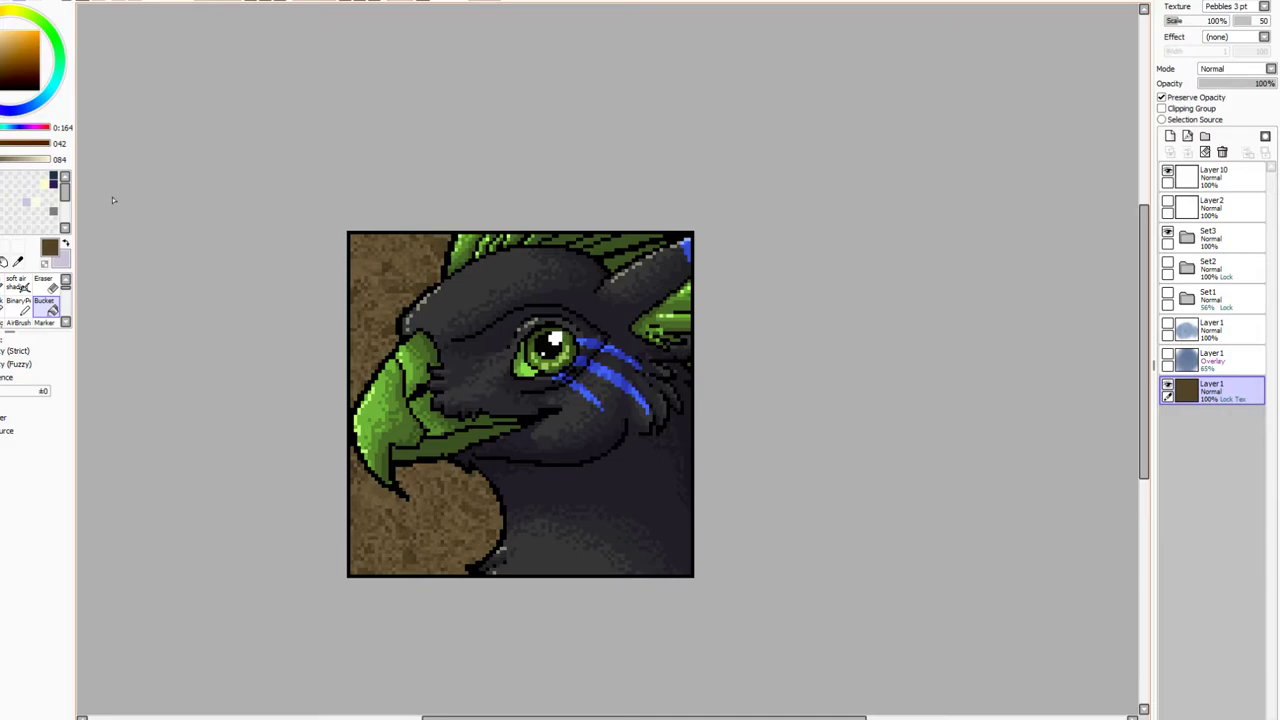
left_click(12, 92)
left_click(1203, 243)
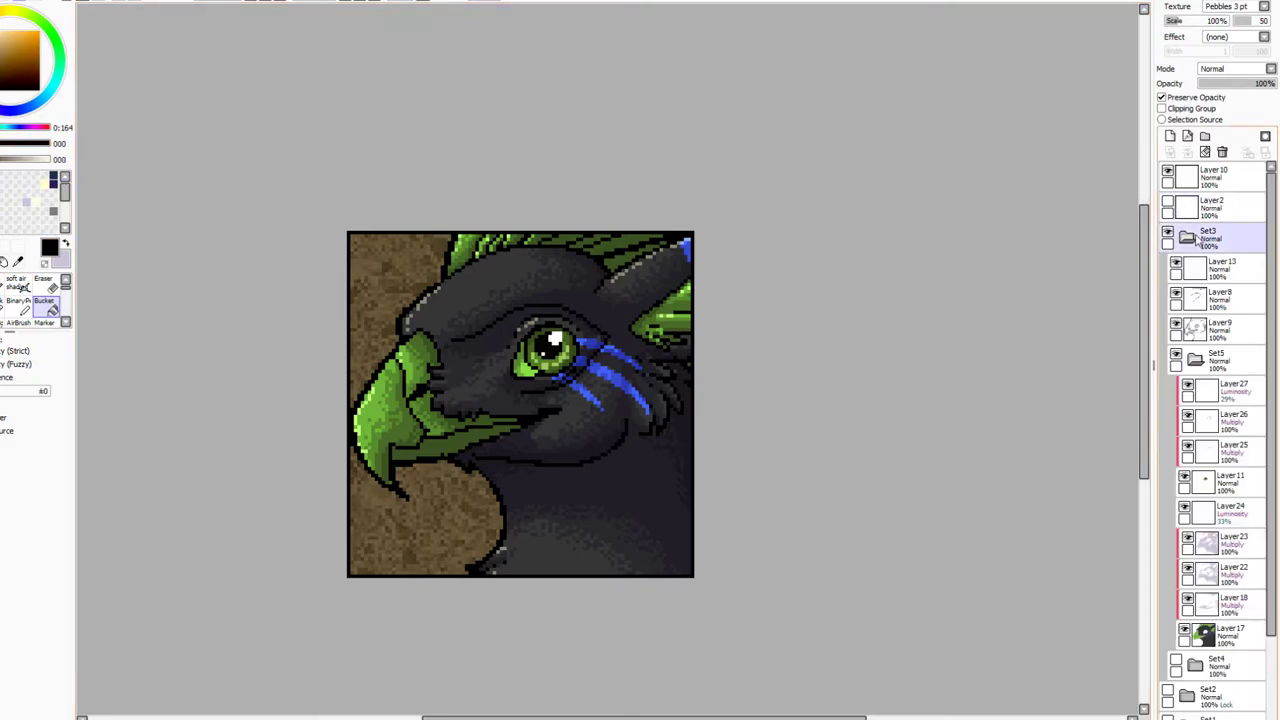
left_click(1170, 135)
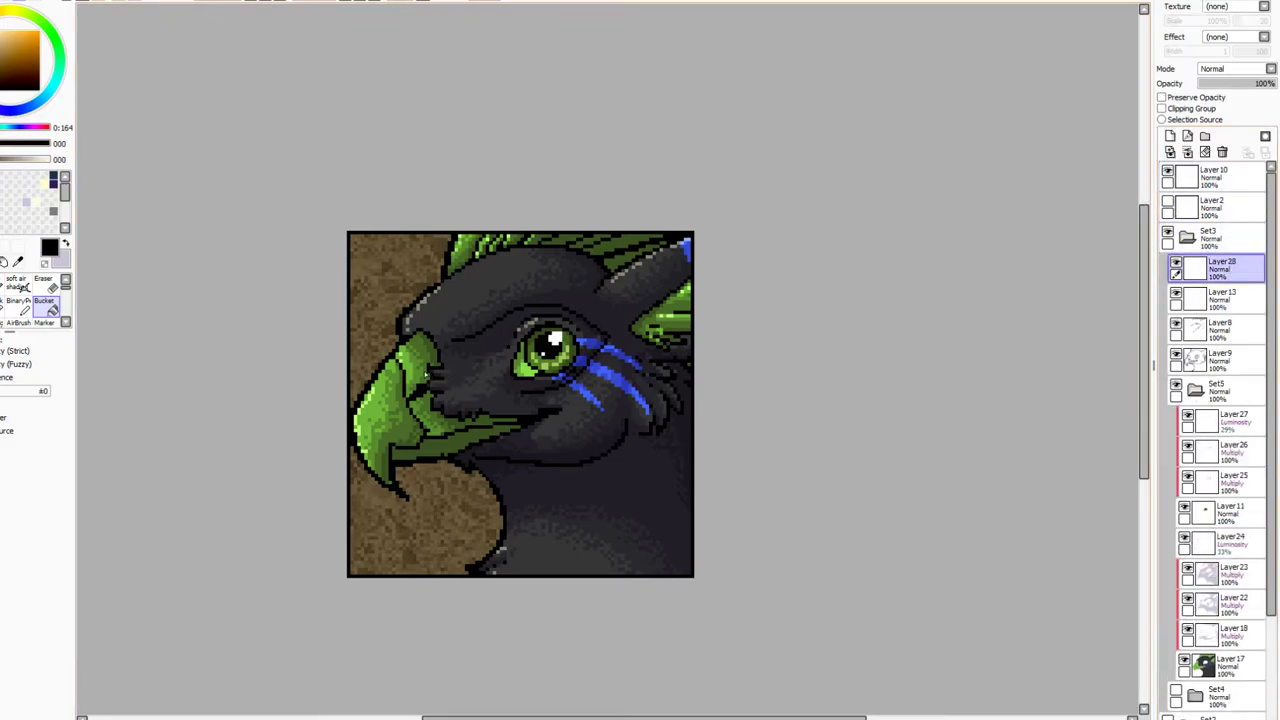
left_click(19, 300)
left_click(5, 401)
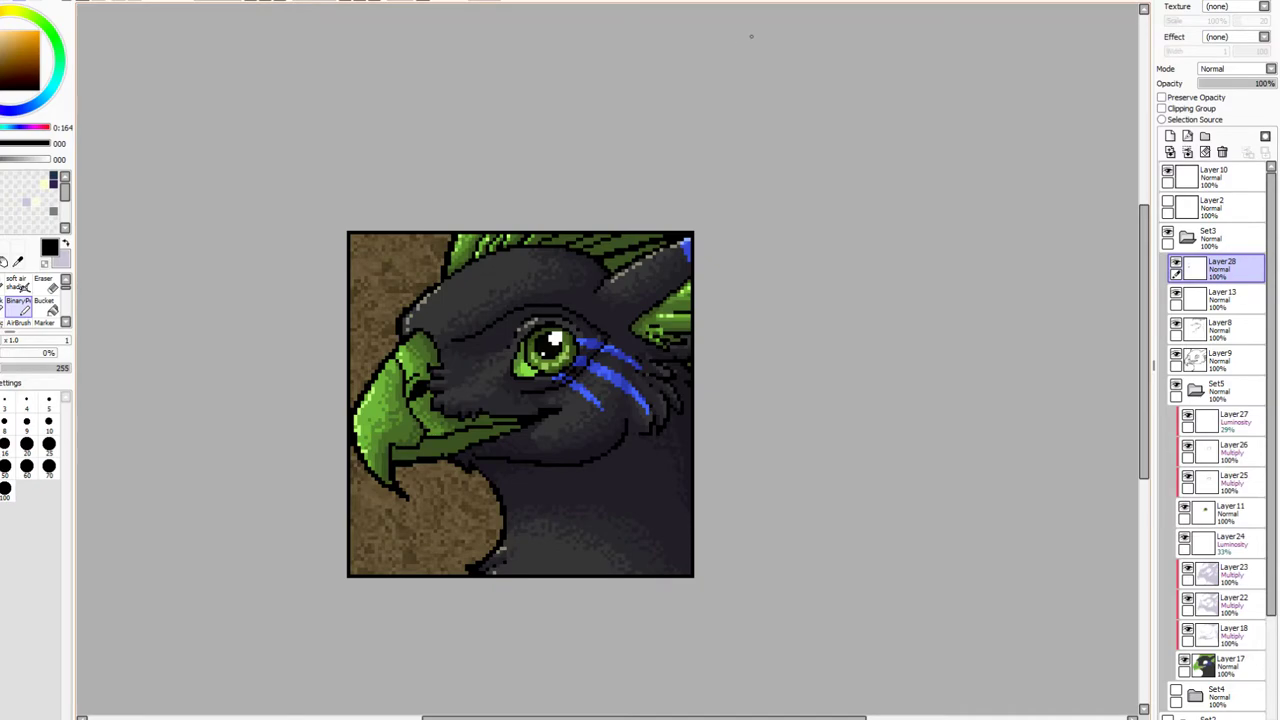
In the other icon document, clear the Set1 folder and set the dark gray background Layer1 to no texture and 51% opacity
key("ctrl+Tab")
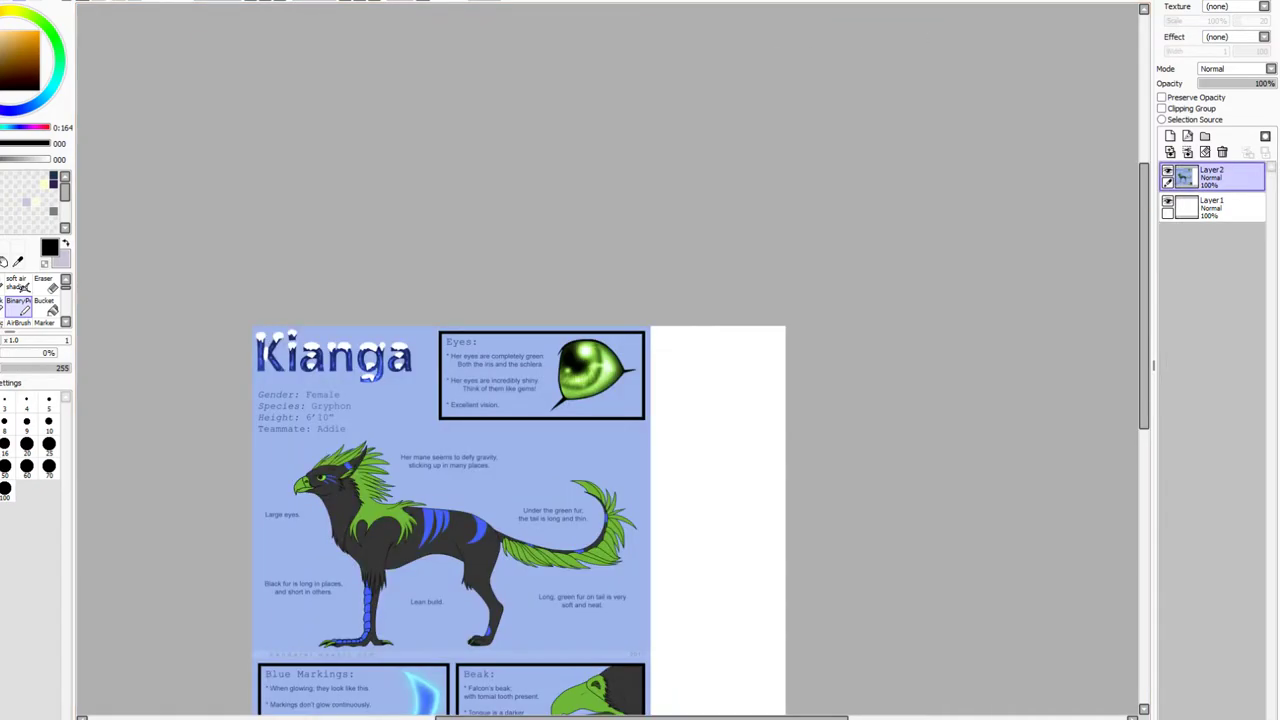
left_click(1222, 151)
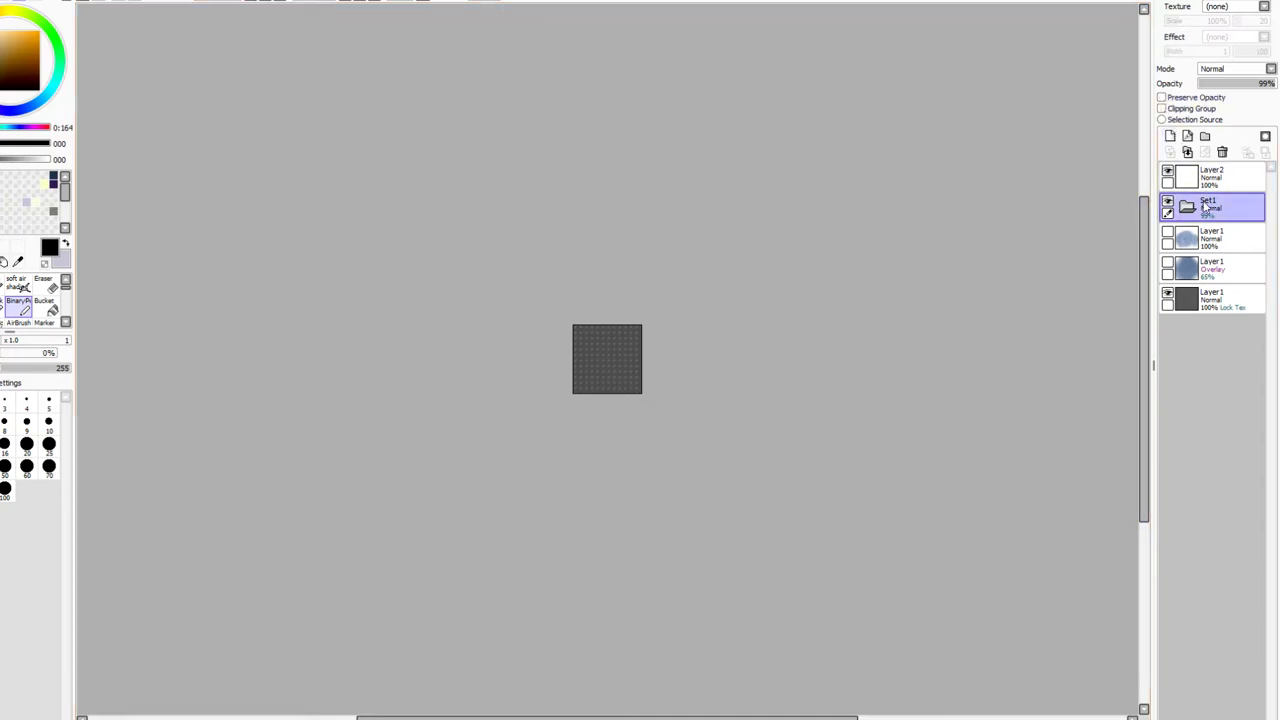
left_click(1212, 298)
left_click(1210, 8)
left_click(1218, 25)
left_click(1240, 85)
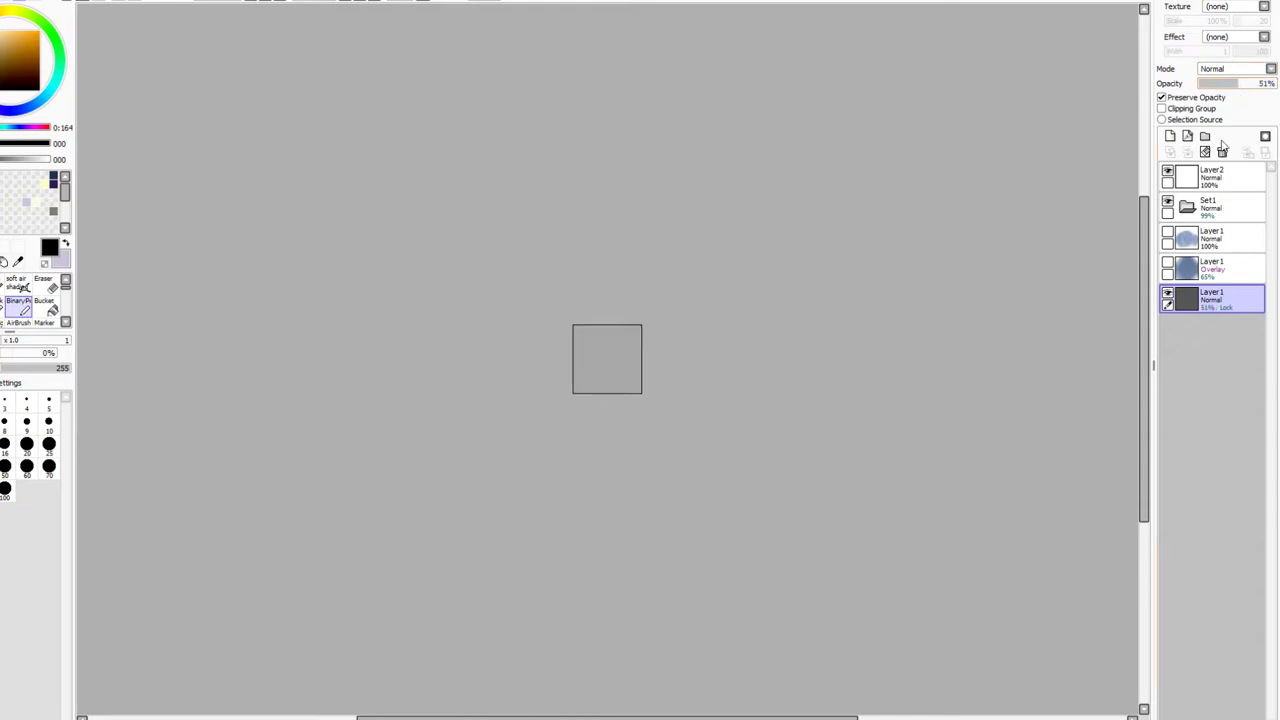
Set the Set1 folder's opacity to 100% and add a new empty layer inside it
left_click(1212, 207)
left_click(1277, 84)
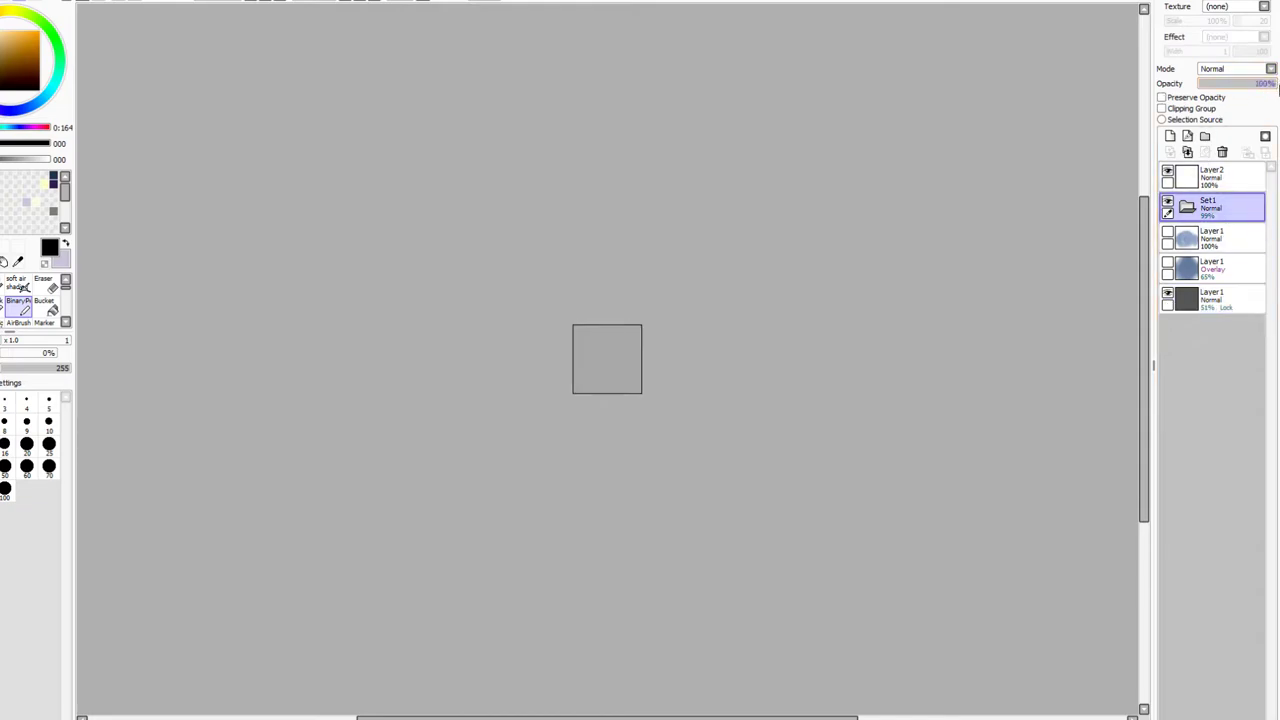
left_click(1170, 136)
left_click(263, 3)
left_click(263, 3)
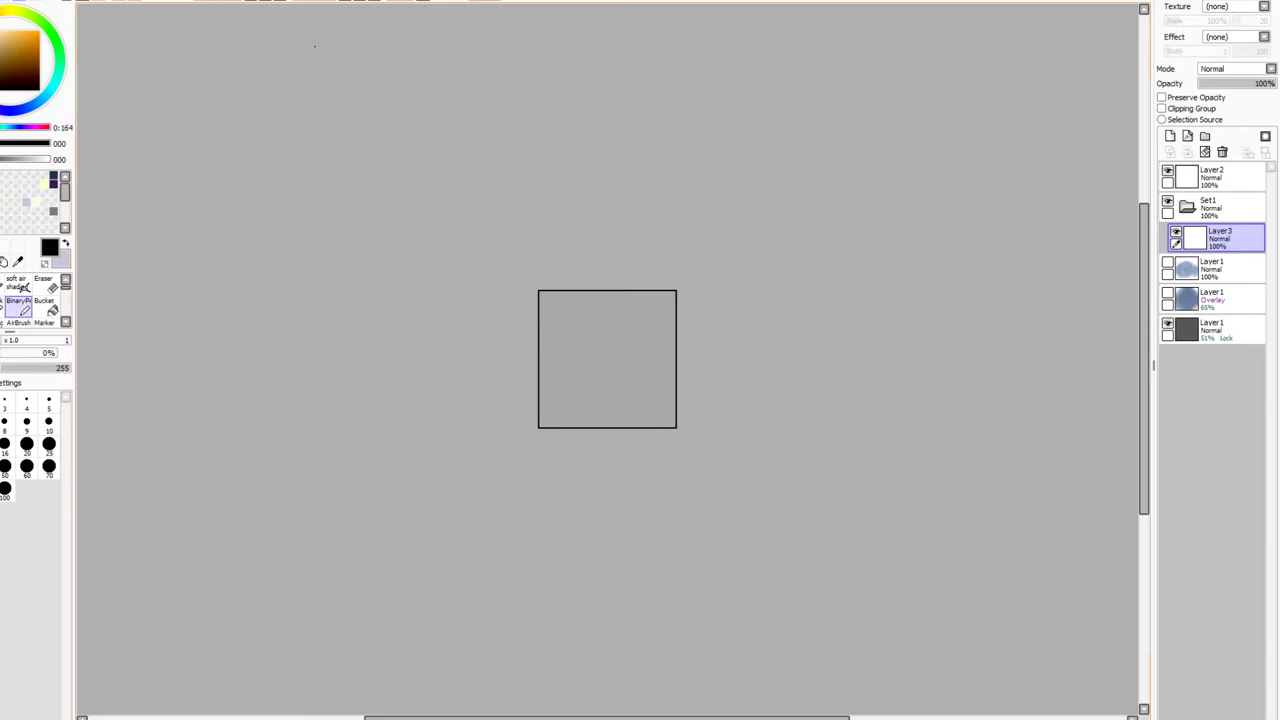
left_click(266, 4)
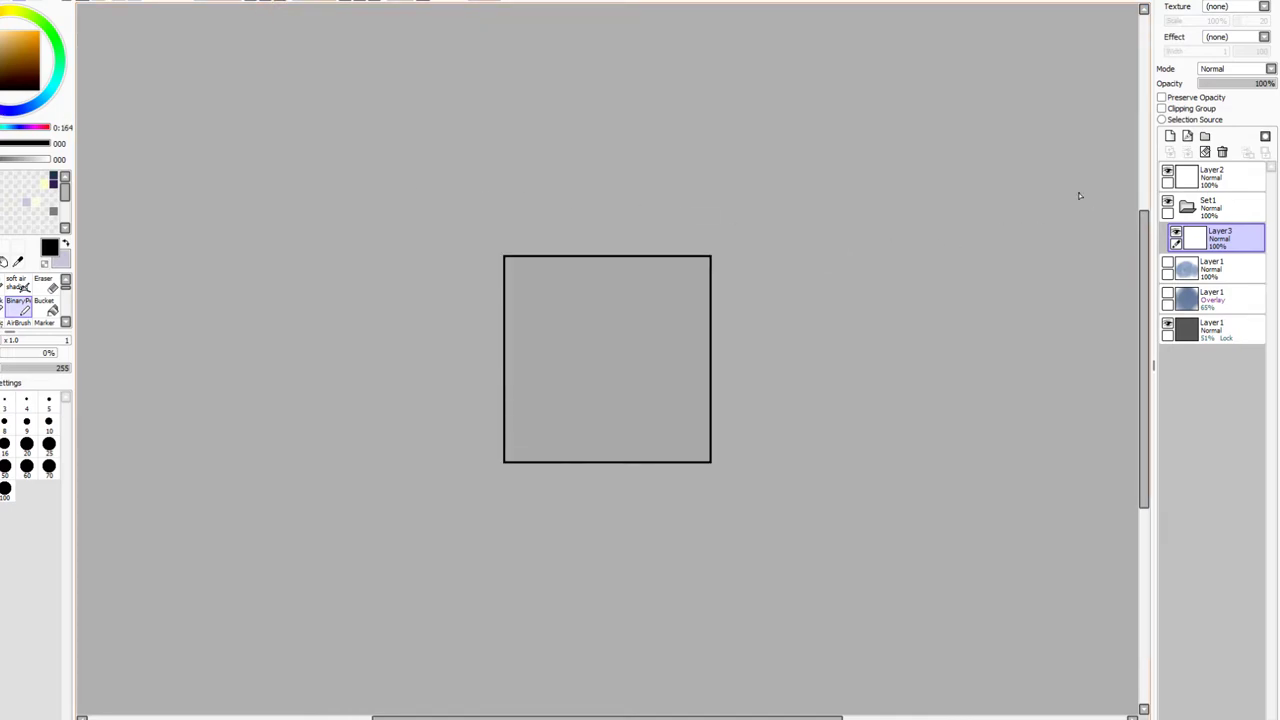
Lightly sketch an animal skull's snout, nasal opening, cranium and eye socket on the empty Set1 layer with a size 1 pencil
key("n")
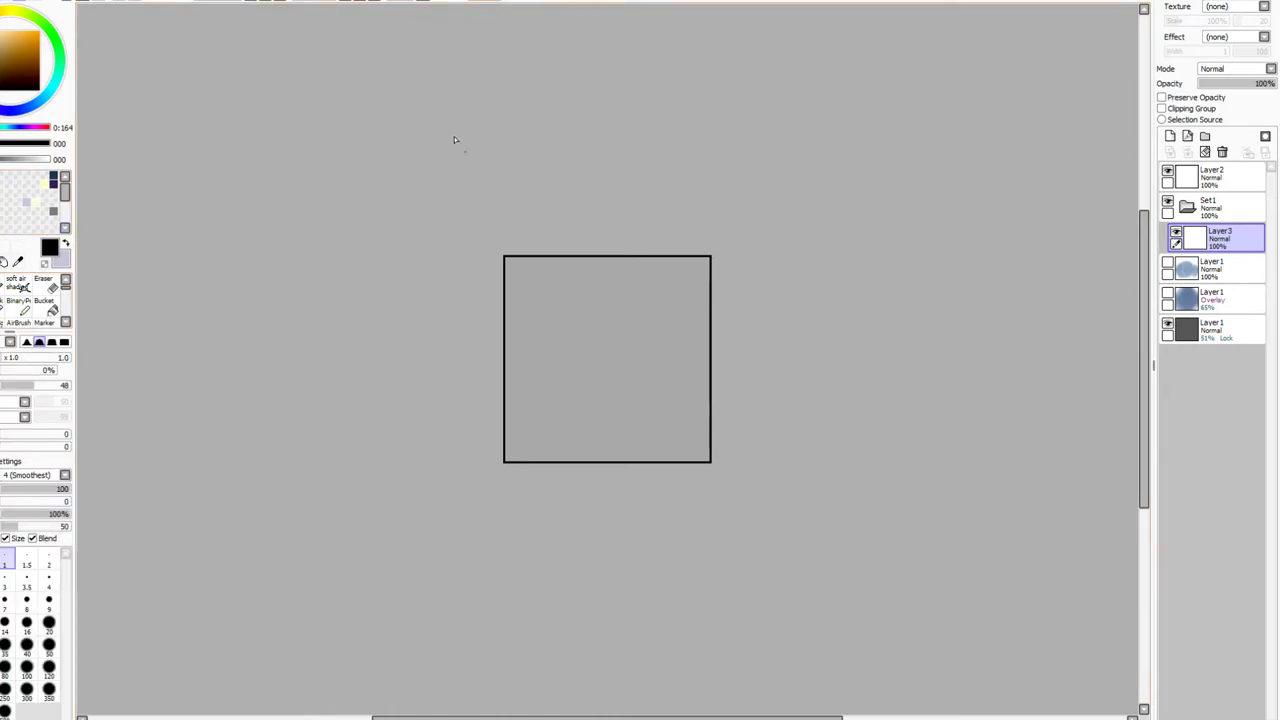
scroll(445, 273, "up", 1)
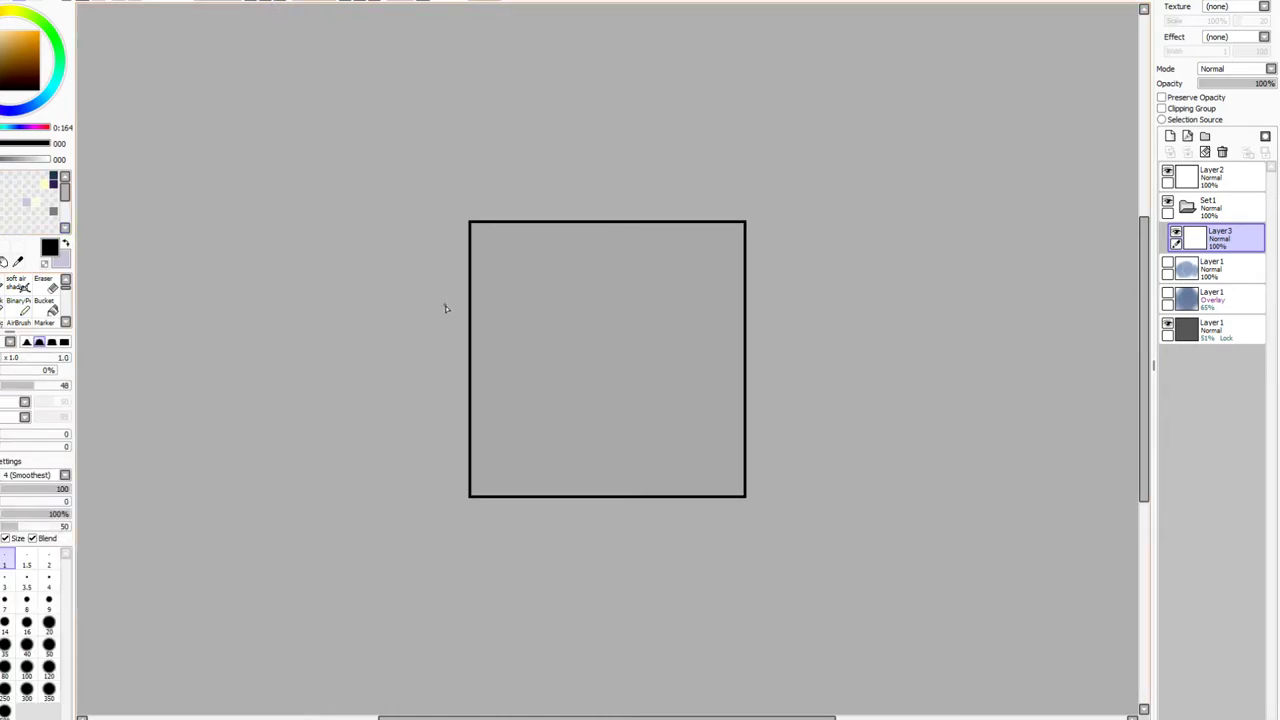
mouse_move(538, 327)
left_mouse_down()
mouse_move(566, 300)
mouse_move(510, 348)
mouse_move(494, 385)
left_mouse_up()
left_click_drag(514, 366, 534, 372)
left_click_drag(628, 363, 666, 334)
left_click_drag(548, 306, 528, 324)
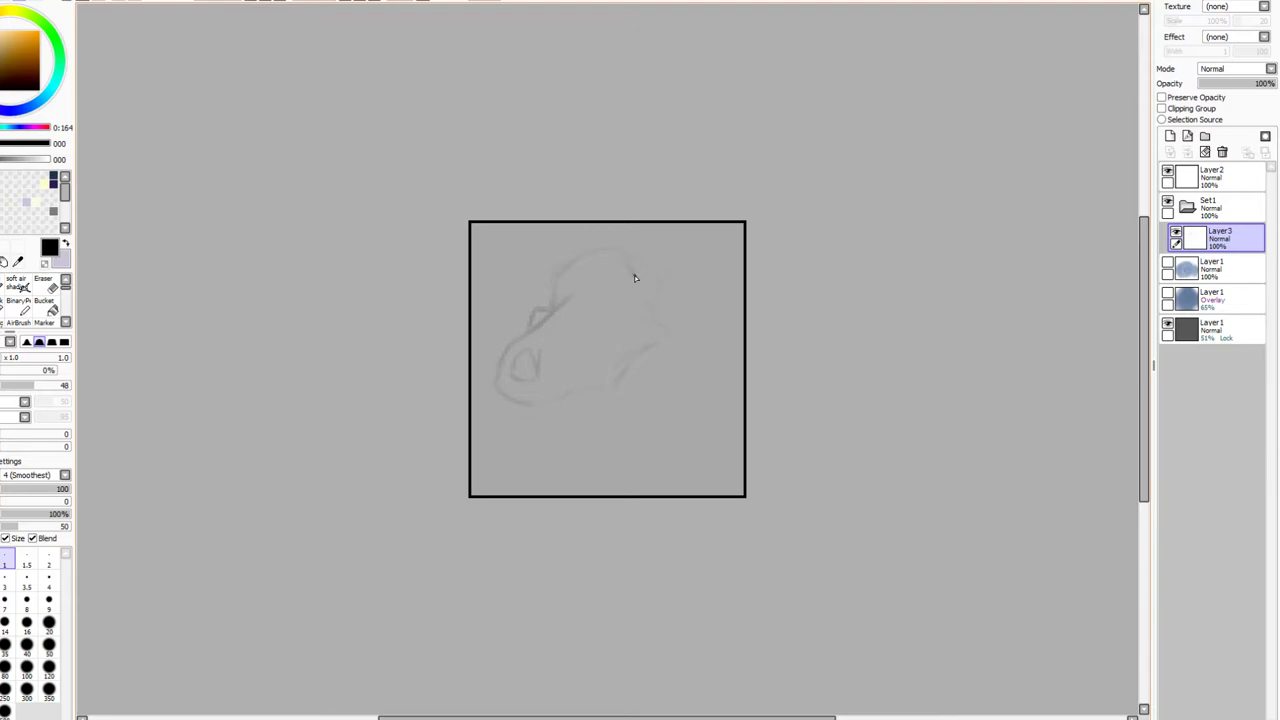
mouse_move(620, 262)
left_mouse_down()
mouse_move(603, 304)
mouse_move(611, 320)
mouse_move(608, 309)
mouse_move(625, 322)
mouse_move(650, 313)
left_mouse_up()
left_click_drag(659, 282, 656, 312)
Darken the outline of the skull's nasal opening and sketch the front teeth at the tip of the snout
left_click(297, 2)
left_click(297, 2)
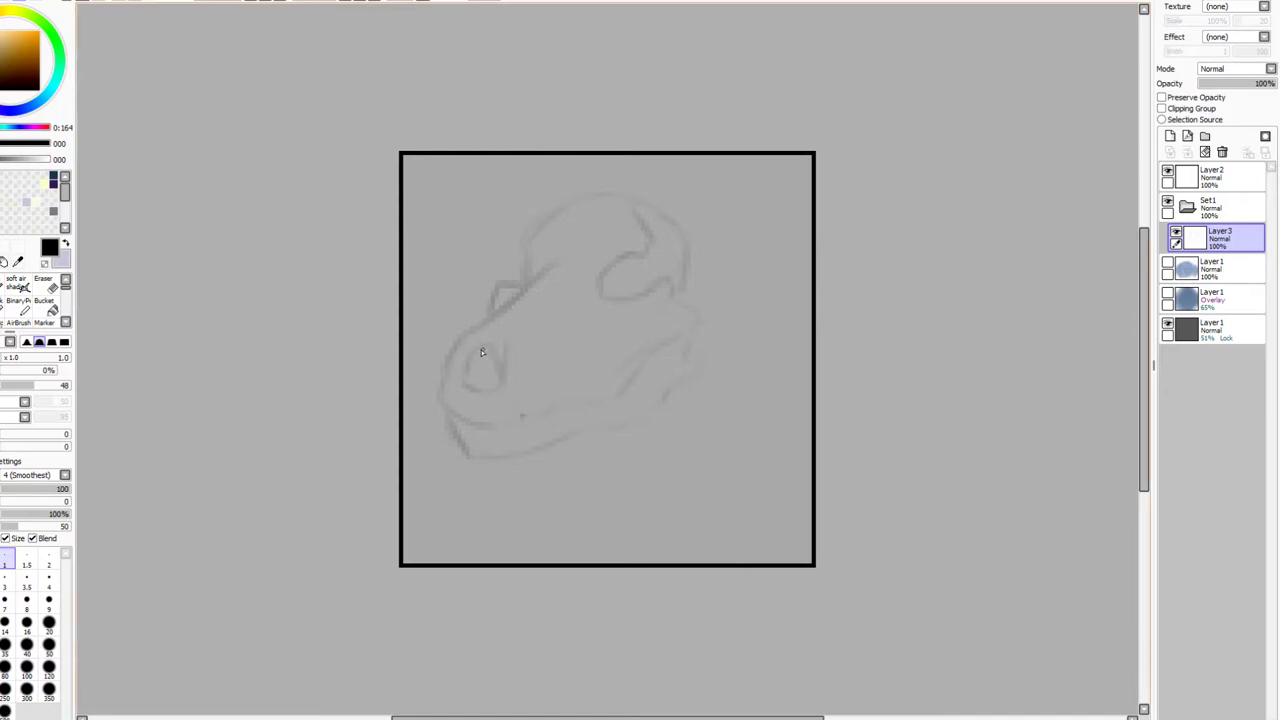
mouse_move(498, 357)
left_mouse_down()
mouse_move(495, 393)
mouse_move(459, 385)
mouse_move(489, 395)
left_mouse_up()
mouse_move(481, 352)
left_mouse_down()
mouse_move(469, 419)
mouse_move(443, 405)
mouse_move(443, 421)
mouse_move(439, 406)
mouse_move(457, 430)
mouse_move(461, 415)
mouse_move(461, 429)
mouse_move(443, 403)
mouse_move(474, 428)
left_mouse_up()
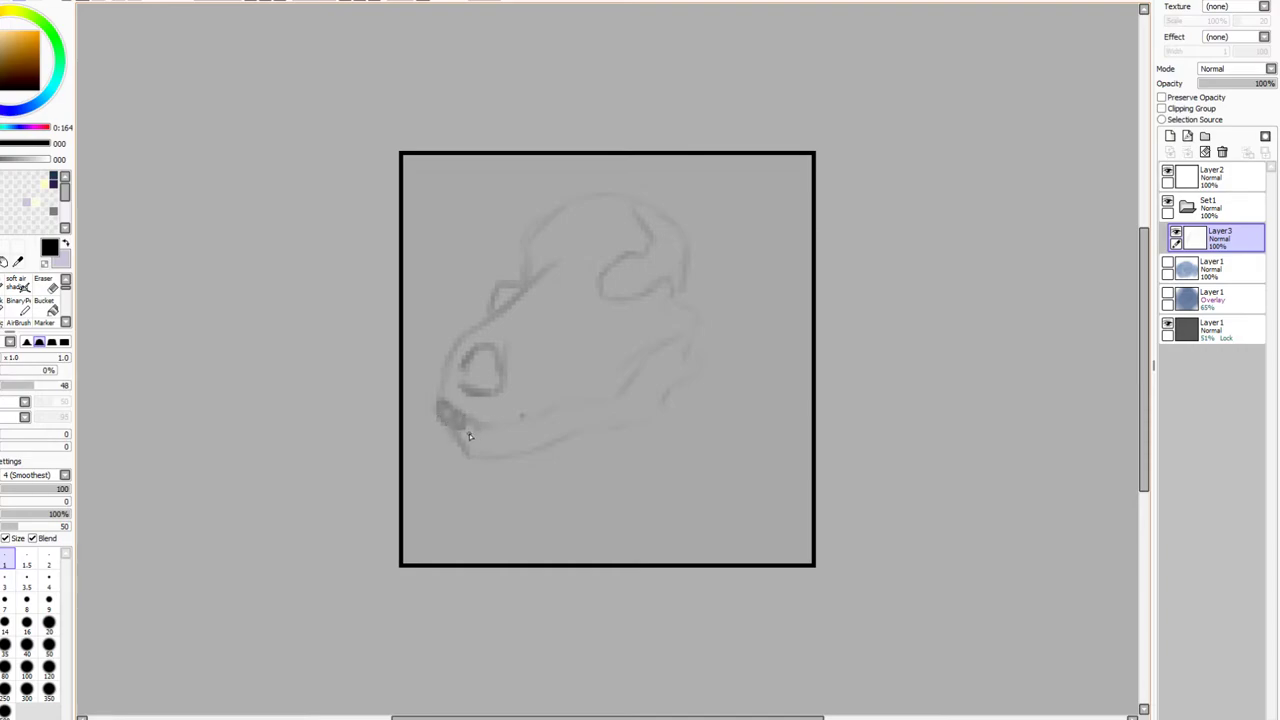
Sketch the remaining front teeth and the large canines between the upper and lower jaws of the skull
mouse_move(467, 425)
left_mouse_down()
mouse_move(480, 432)
mouse_move(488, 419)
mouse_move(494, 437)
left_mouse_up()
left_click_drag(501, 428, 505, 441)
left_click_drag(524, 419, 528, 429)
left_click_drag(510, 452, 497, 434)
mouse_move(512, 446)
left_mouse_down()
mouse_move(517, 428)
mouse_move(521, 448)
left_mouse_up()
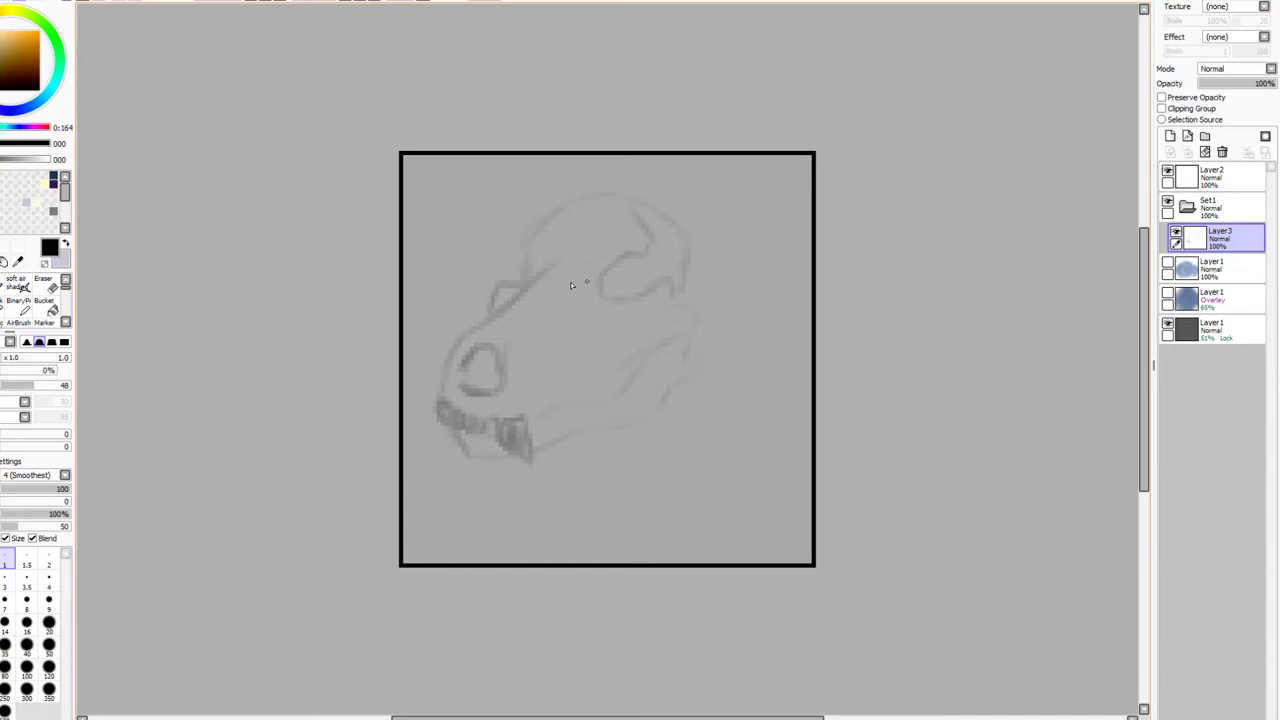
mouse_move(521, 424)
left_mouse_down()
mouse_move(533, 420)
mouse_move(536, 450)
left_mouse_up()
mouse_move(516, 422)
left_mouse_down()
mouse_move(511, 456)
mouse_move(520, 423)
mouse_move(531, 461)
mouse_move(537, 432)
mouse_move(520, 449)
mouse_move(528, 461)
mouse_move(535, 426)
mouse_move(524, 421)
mouse_move(512, 453)
mouse_move(482, 436)
left_mouse_up()
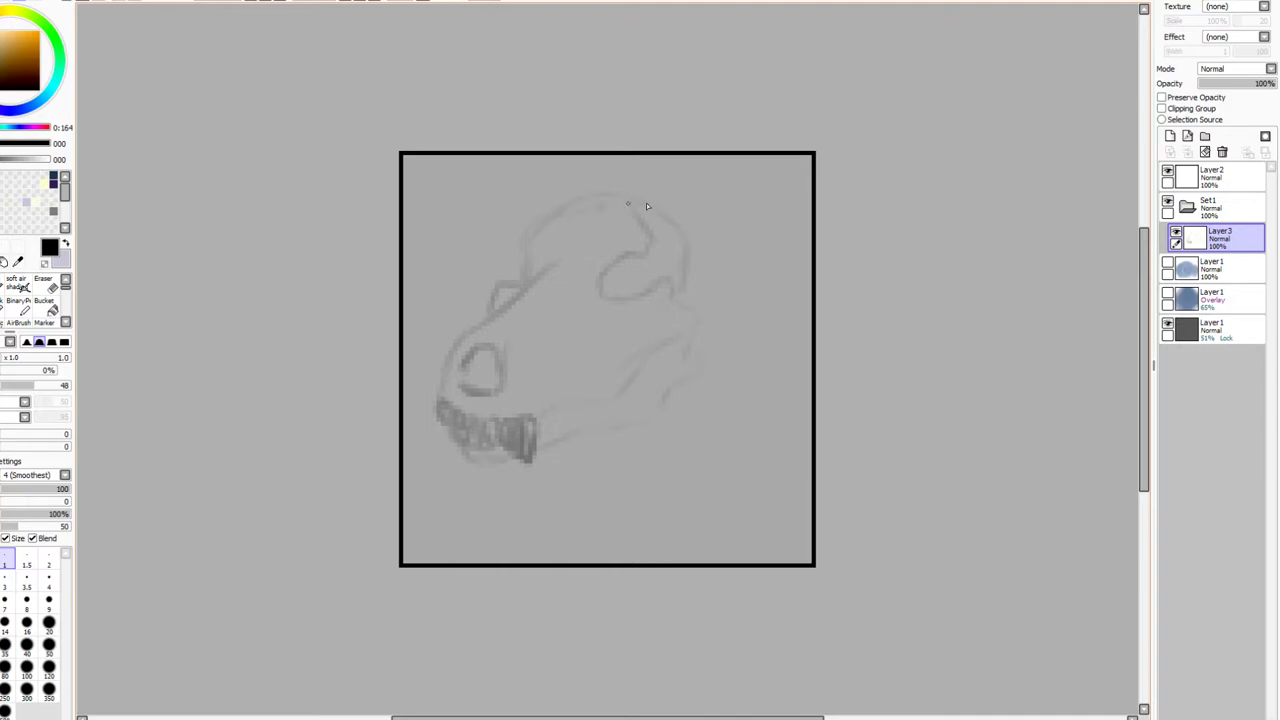
Transform the skull sketch on Layer3, pulling its lower back corner slightly outward
key("ctrl+t")
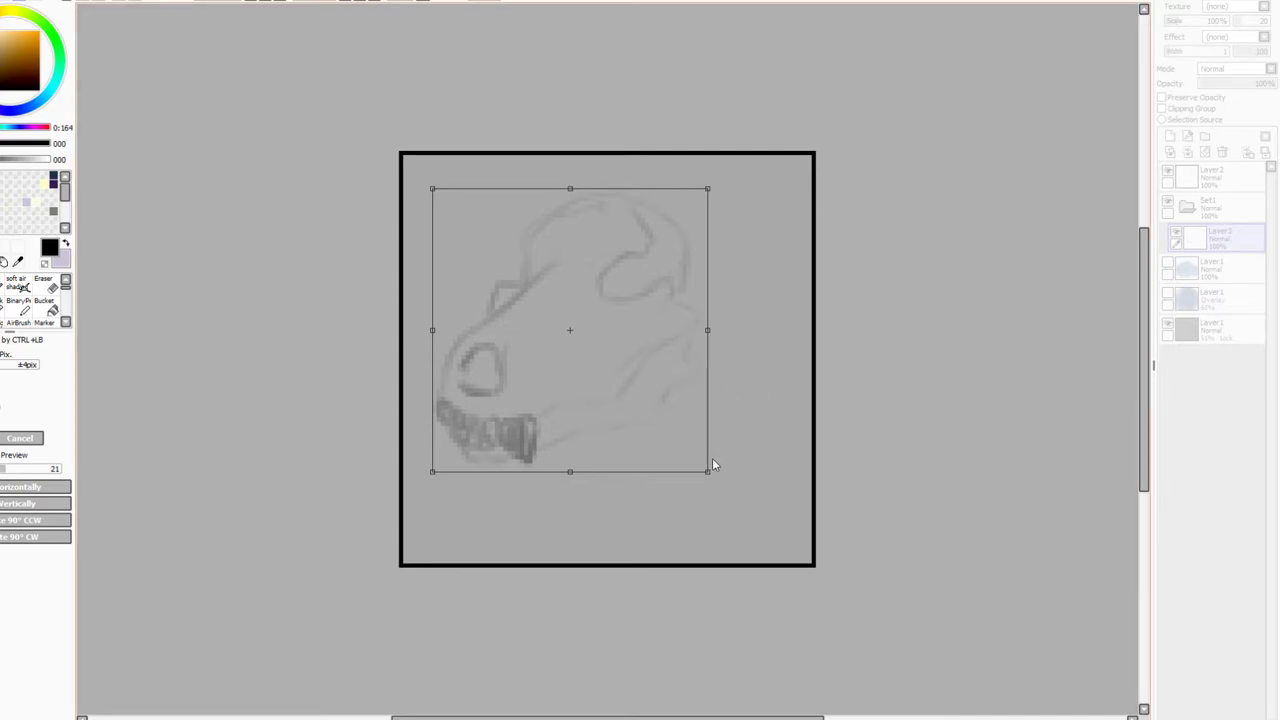
left_click_drag(709, 473, 721, 476)
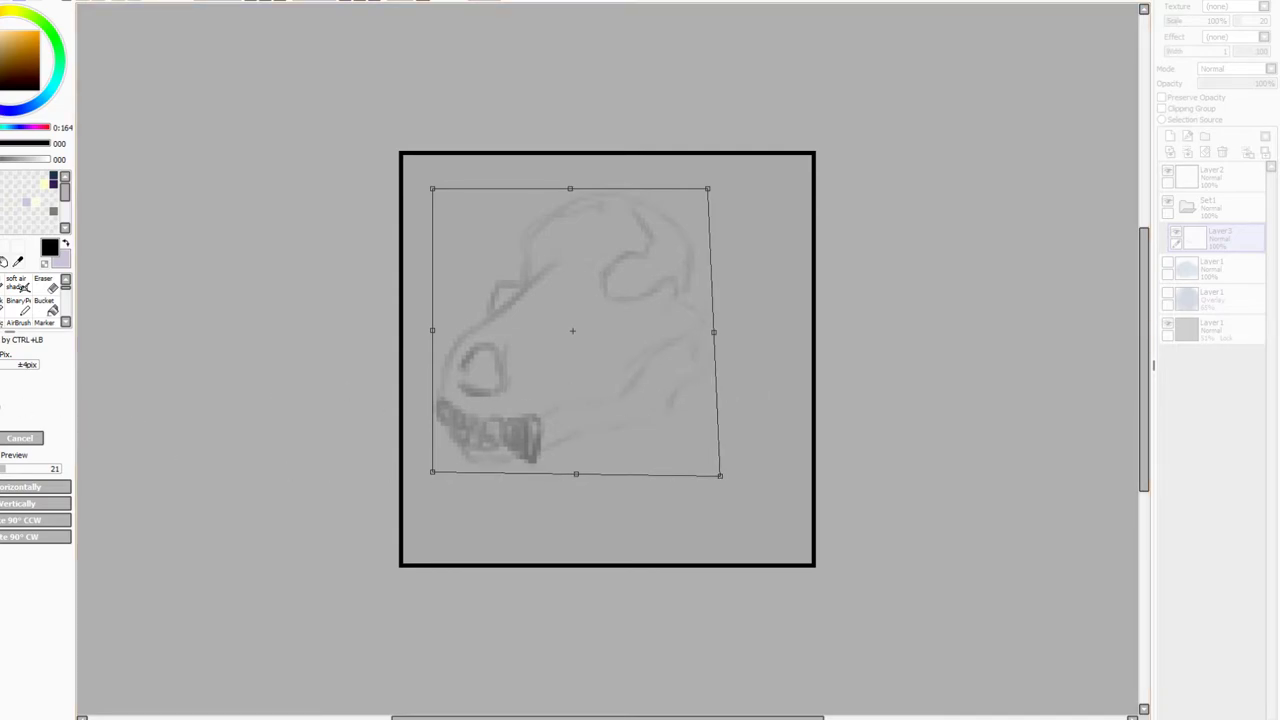
key("Return")
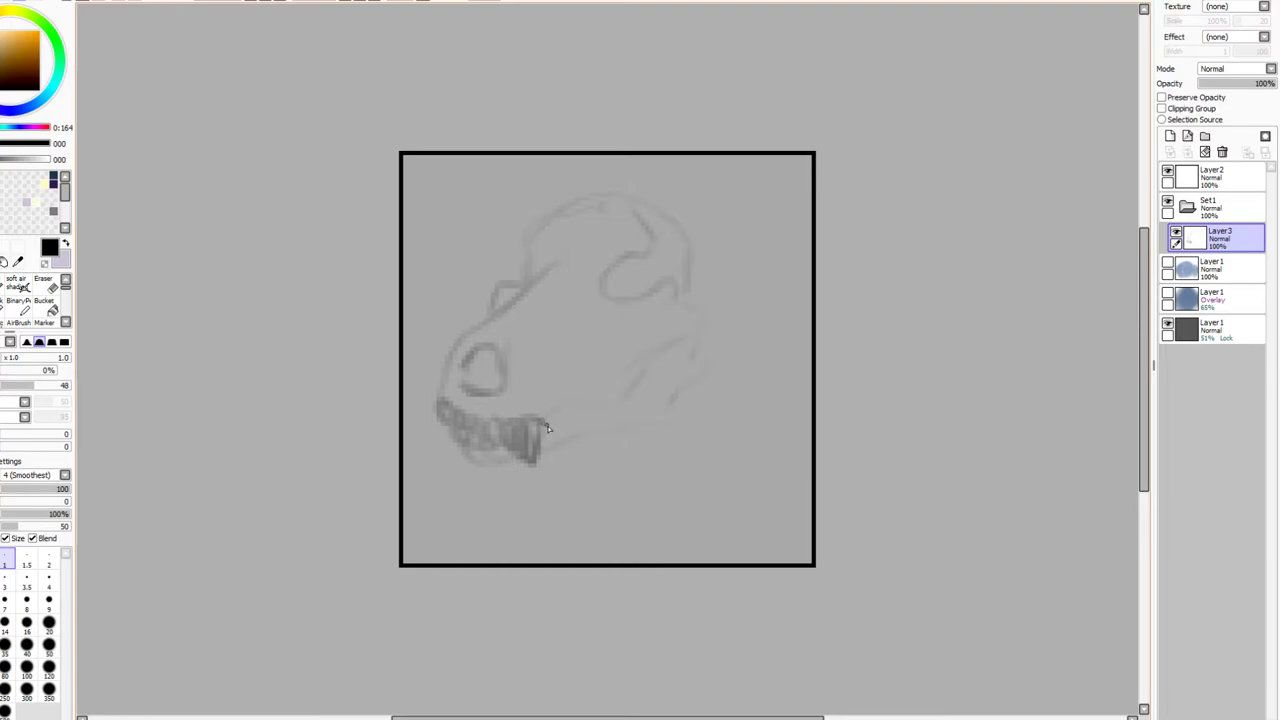
Sketch the back teeth behind the fang and extend the mouth line up to the cheekbone
left_click_drag(537, 420, 550, 416)
left_click_drag(566, 428, 543, 430)
mouse_move(600, 408)
left_mouse_down()
mouse_move(614, 418)
mouse_move(620, 405)
mouse_move(598, 408)
mouse_move(598, 422)
mouse_move(614, 420)
left_mouse_up()
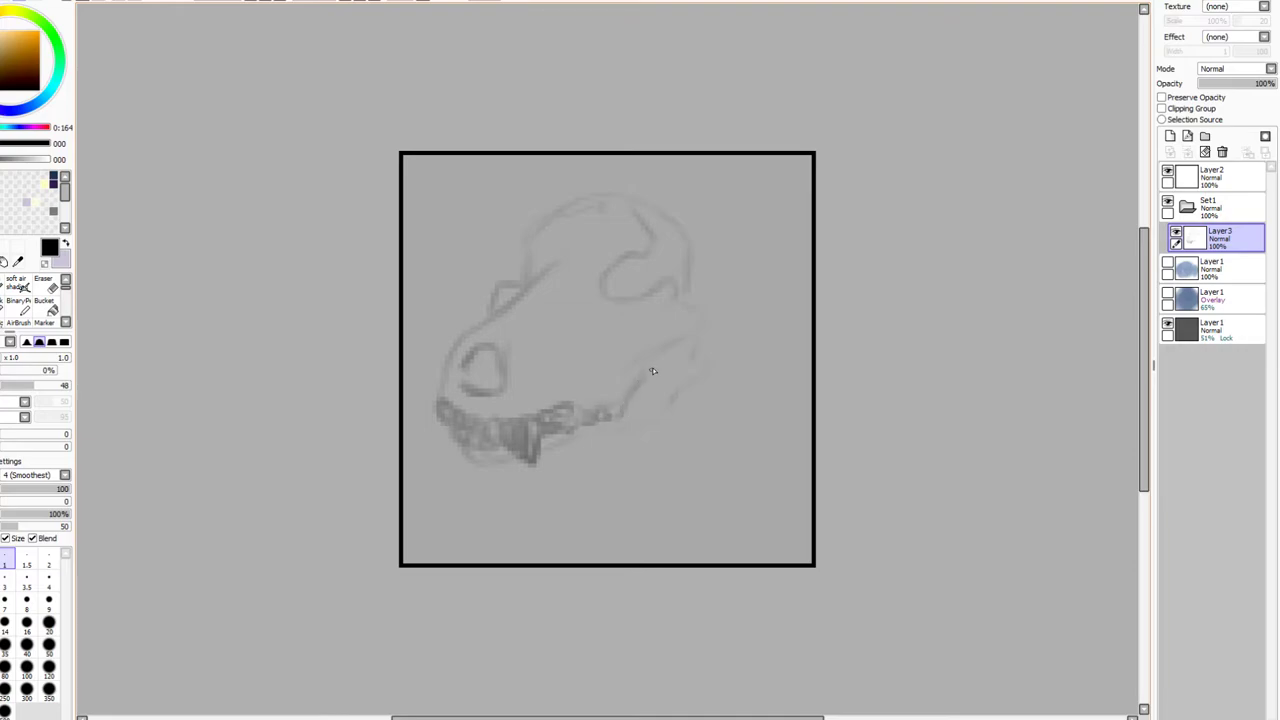
left_click_drag(645, 374, 715, 315)
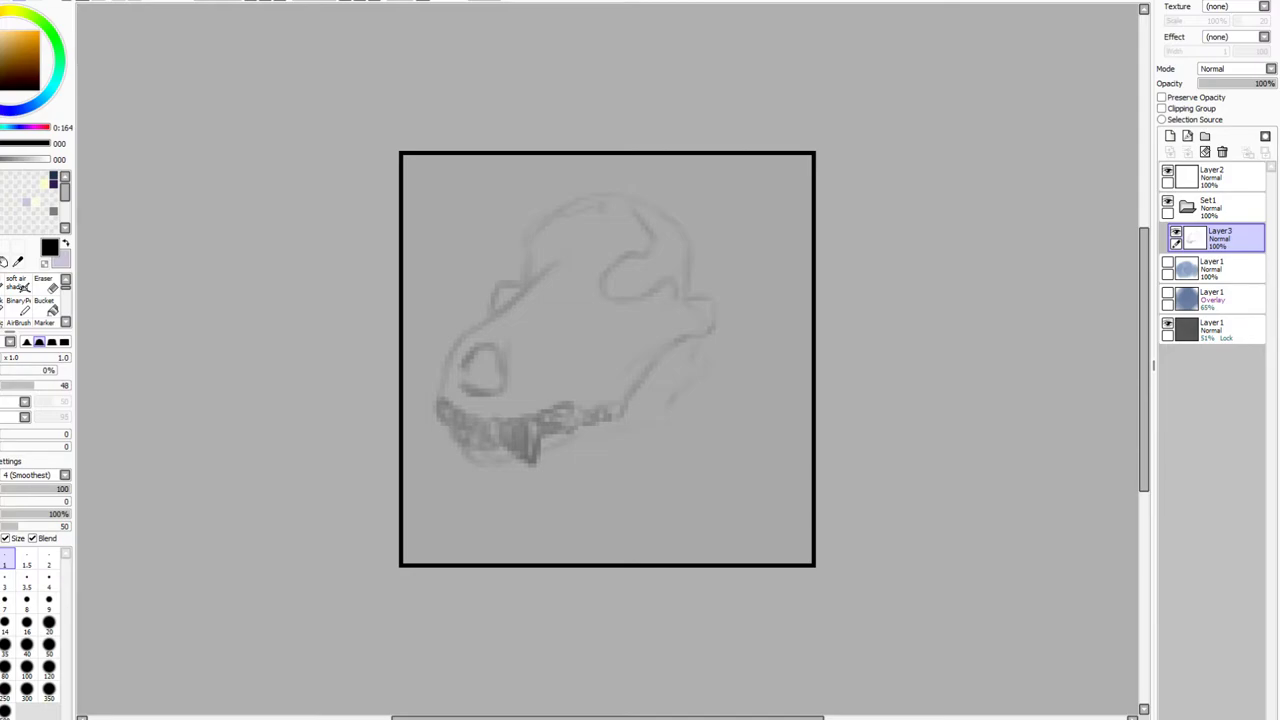
Sketch ridge lines along the snout and darken the nostril and near eye socket
left_click_drag(570, 246, 555, 272)
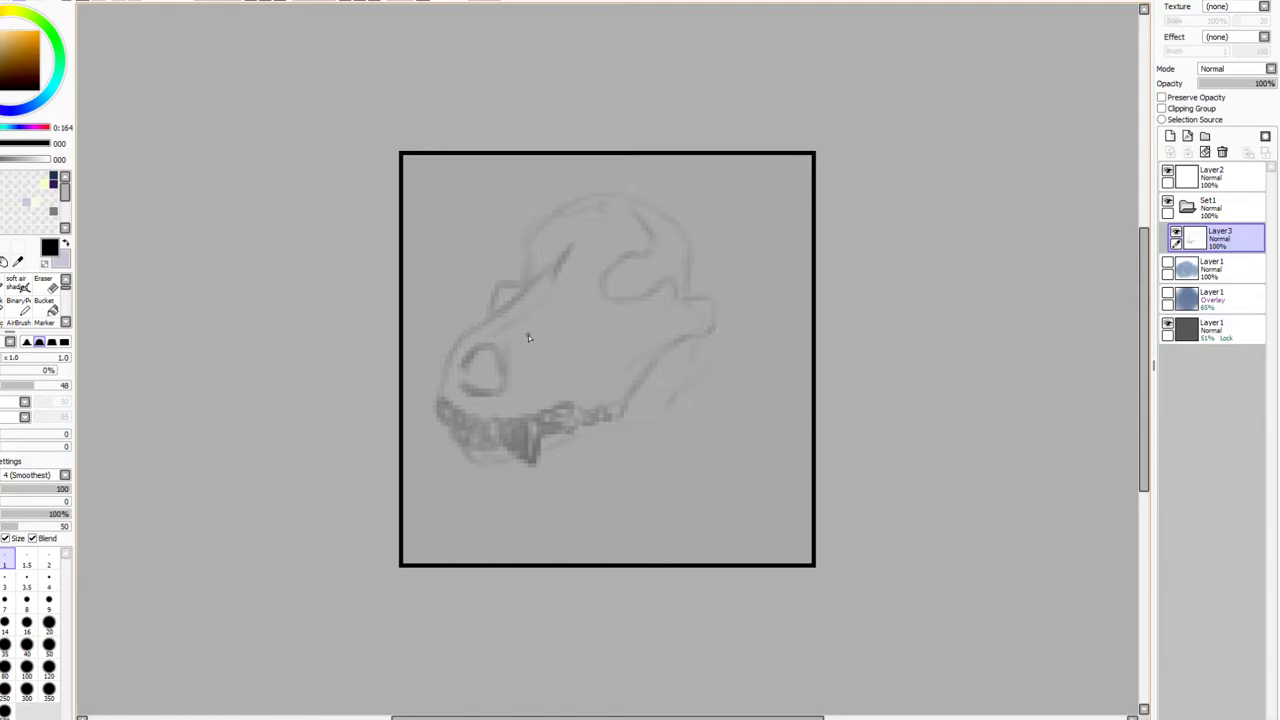
left_click_drag(476, 362, 489, 358)
mouse_move(643, 259)
left_mouse_down()
mouse_move(610, 260)
mouse_move(608, 302)
left_mouse_up()
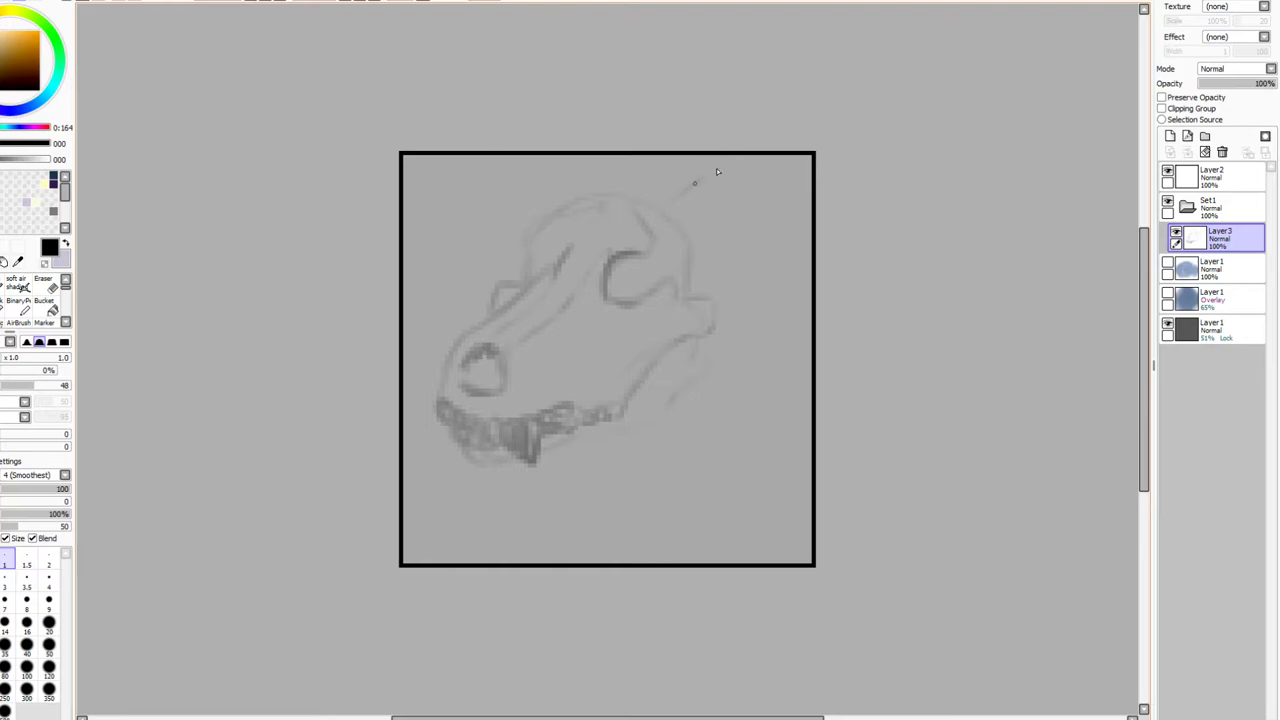
Sketch the ear lines above the head and firm up the skull's crown, cheek and lower jaw outlines
mouse_move(689, 195)
left_mouse_down()
mouse_move(769, 142)
mouse_move(777, 212)
left_mouse_up()
left_click_drag(612, 433, 540, 456)
left_click_drag(573, 200, 624, 200)
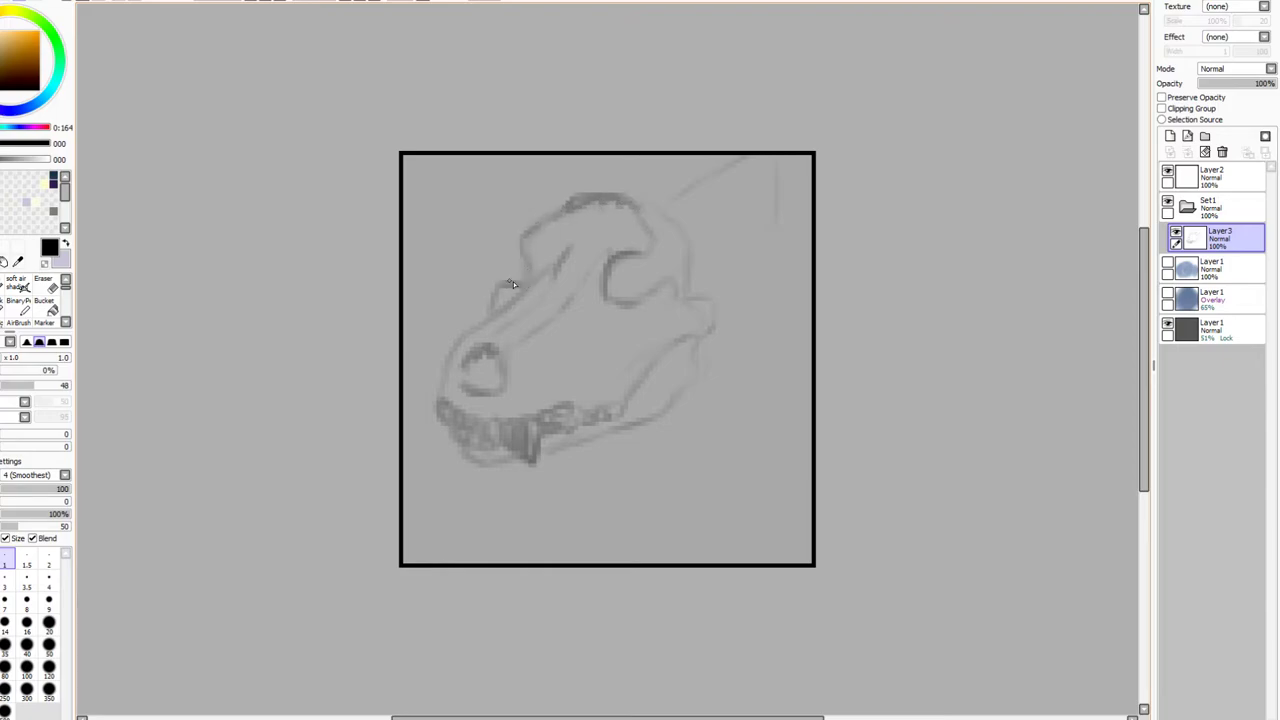
left_click_drag(514, 280, 498, 290)
mouse_move(640, 300)
left_mouse_down()
mouse_move(678, 281)
mouse_move(681, 305)
mouse_move(693, 290)
mouse_move(668, 284)
mouse_move(688, 304)
mouse_move(706, 300)
mouse_move(705, 330)
mouse_move(697, 285)
mouse_move(684, 300)
mouse_move(716, 305)
mouse_move(697, 372)
left_mouse_up()
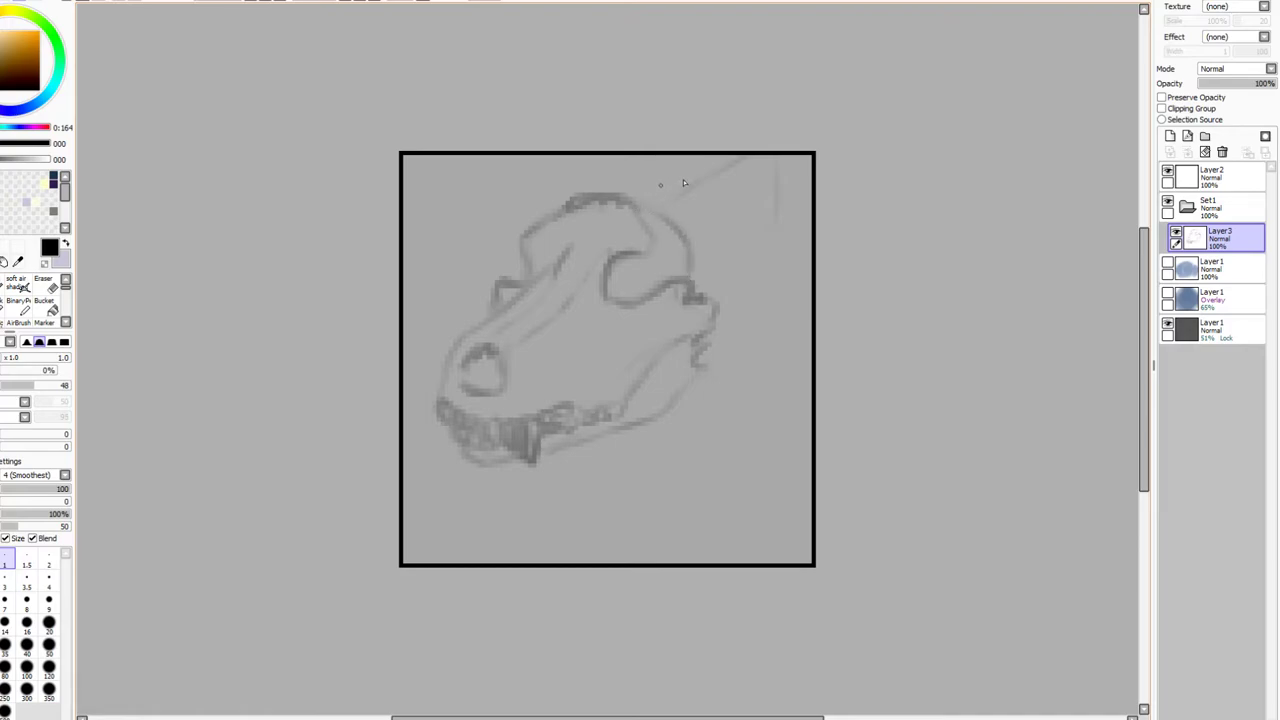
mouse_move(676, 203)
left_mouse_down()
mouse_move(776, 130)
mouse_move(800, 151)
mouse_move(786, 232)
left_mouse_up()
left_click_drag(560, 200, 536, 156)
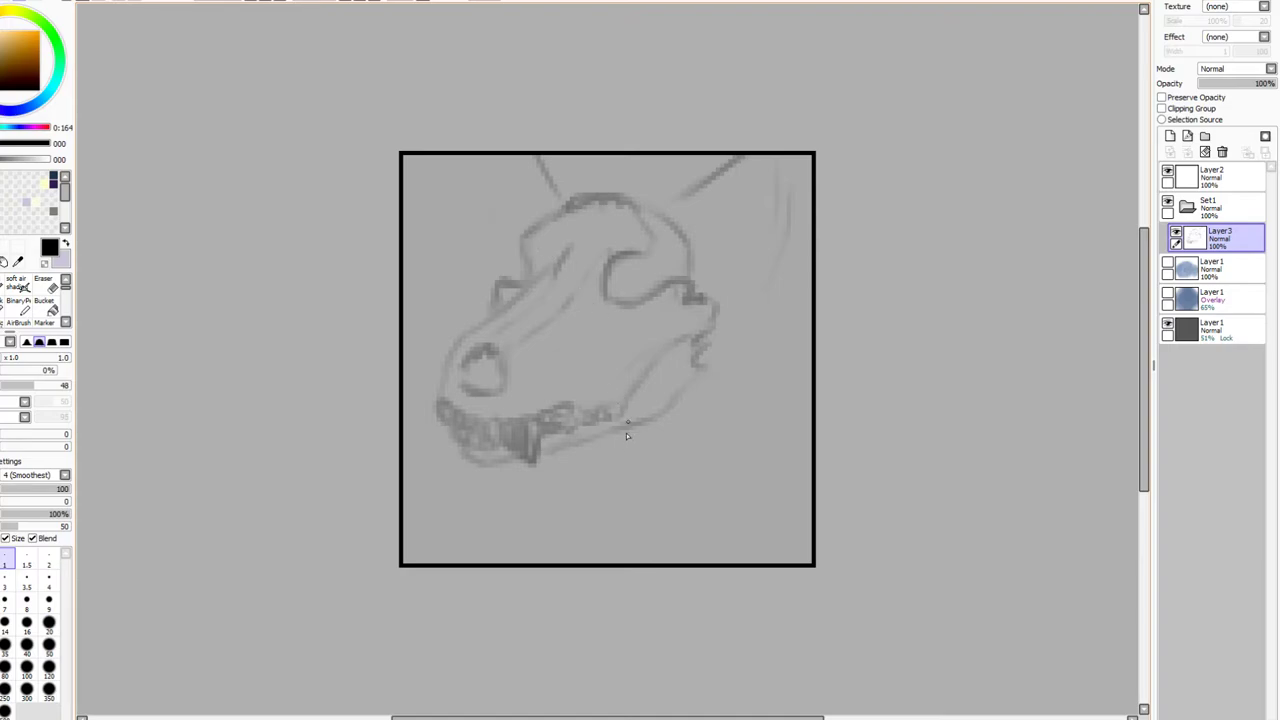
mouse_move(604, 437)
left_mouse_down()
mouse_move(624, 489)
mouse_move(640, 467)
mouse_move(640, 512)
left_mouse_up()
key("ctrl+z")
left_click_drag(600, 439, 619, 506)
key("ctrl+z")
mouse_move(596, 439)
left_mouse_down()
mouse_move(618, 486)
mouse_move(634, 483)
mouse_move(648, 545)
left_mouse_up()
left_click_drag(660, 208, 700, 162)
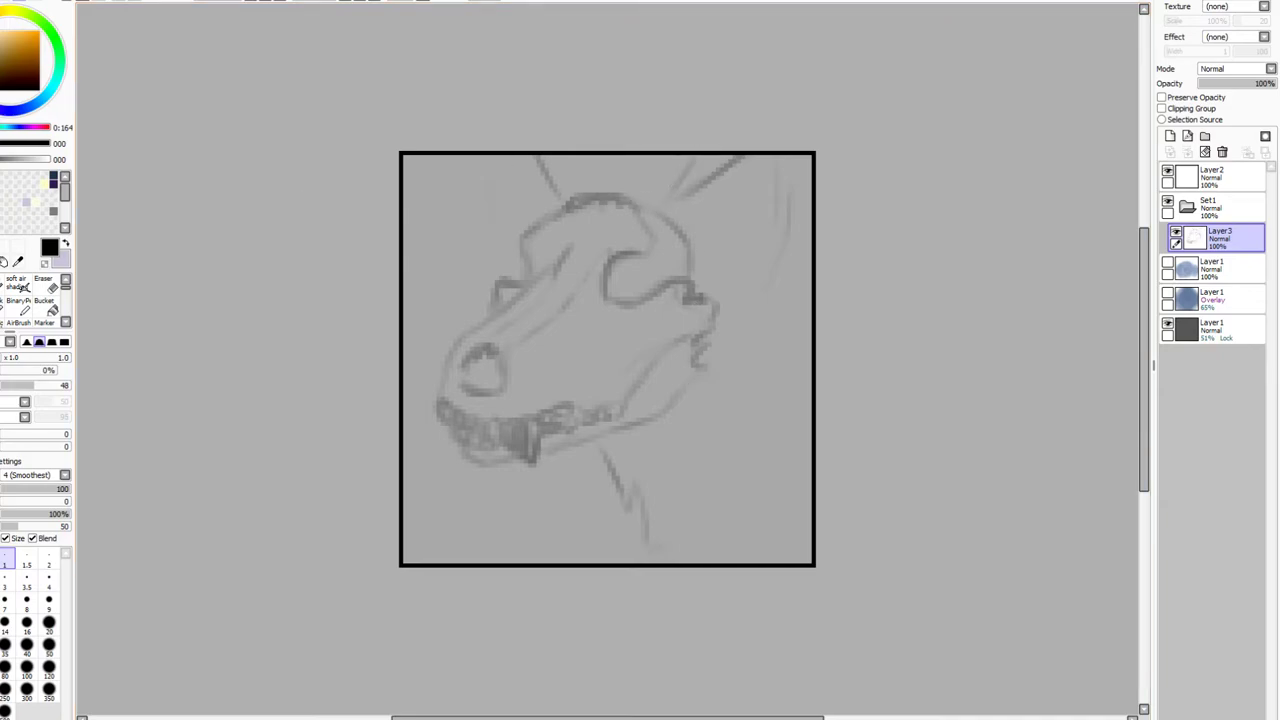
key("ctrl+z")
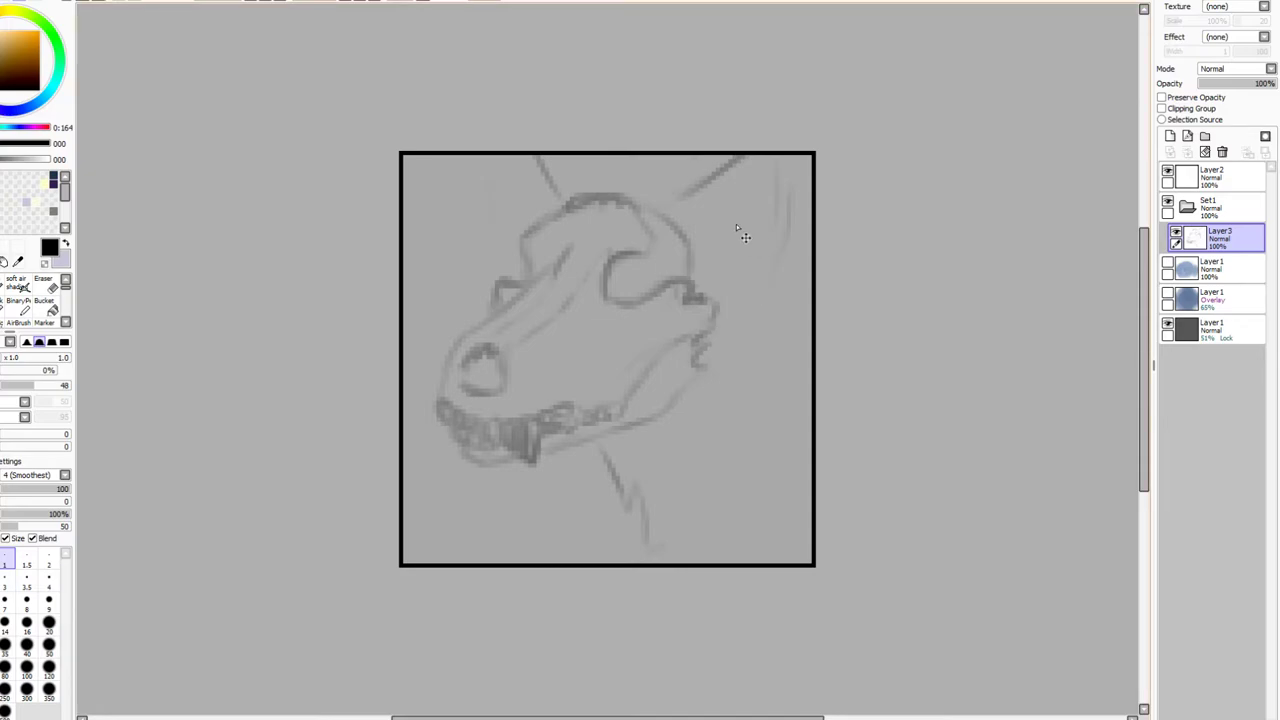
key("ctrl+z")
Sketch the near ear's lower edge and jagged fur over the top of the skull
left_click_drag(678, 213, 812, 197)
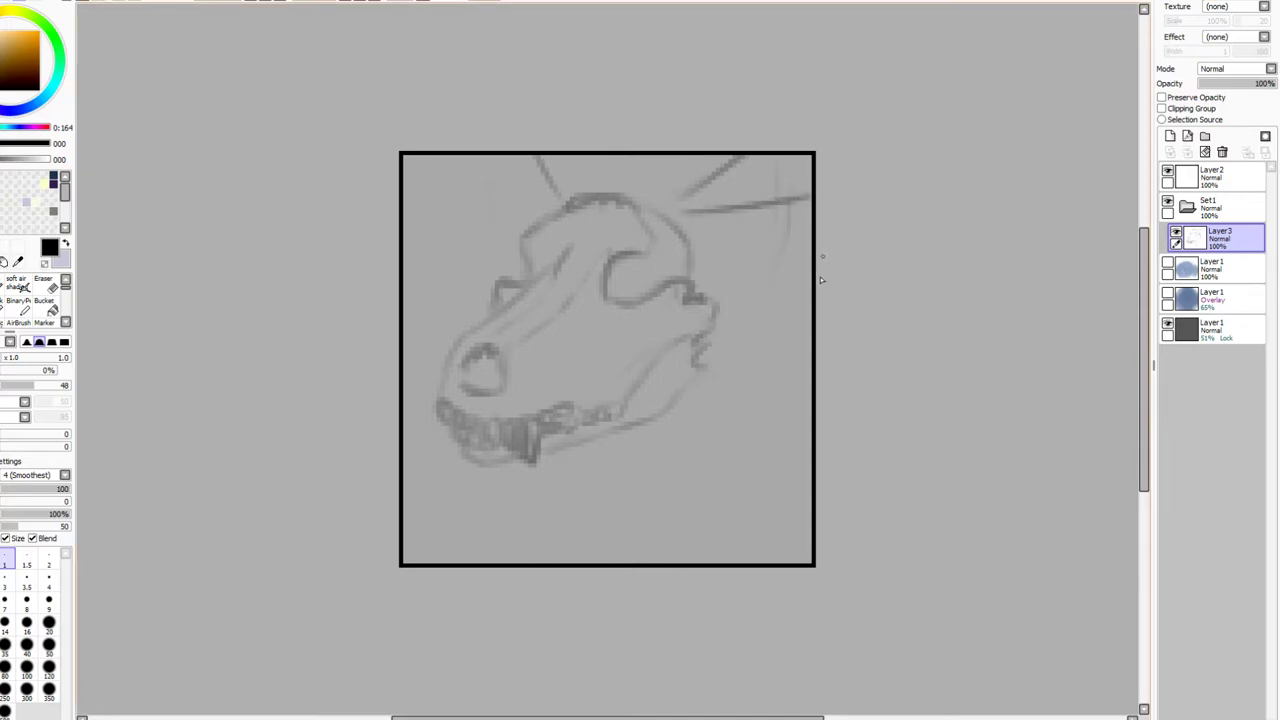
left_click_drag(553, 204, 620, 162)
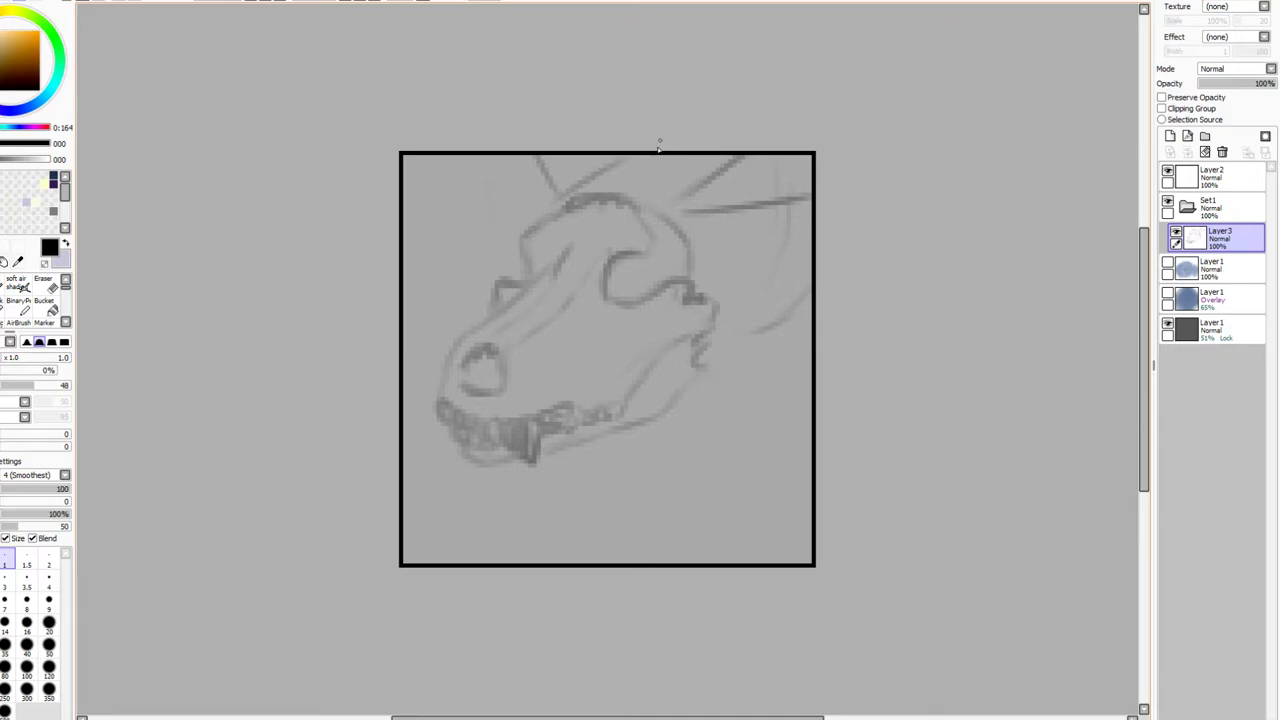
key("ctrl+z")
left_click_drag(580, 174, 632, 196)
key("ctrl+z")
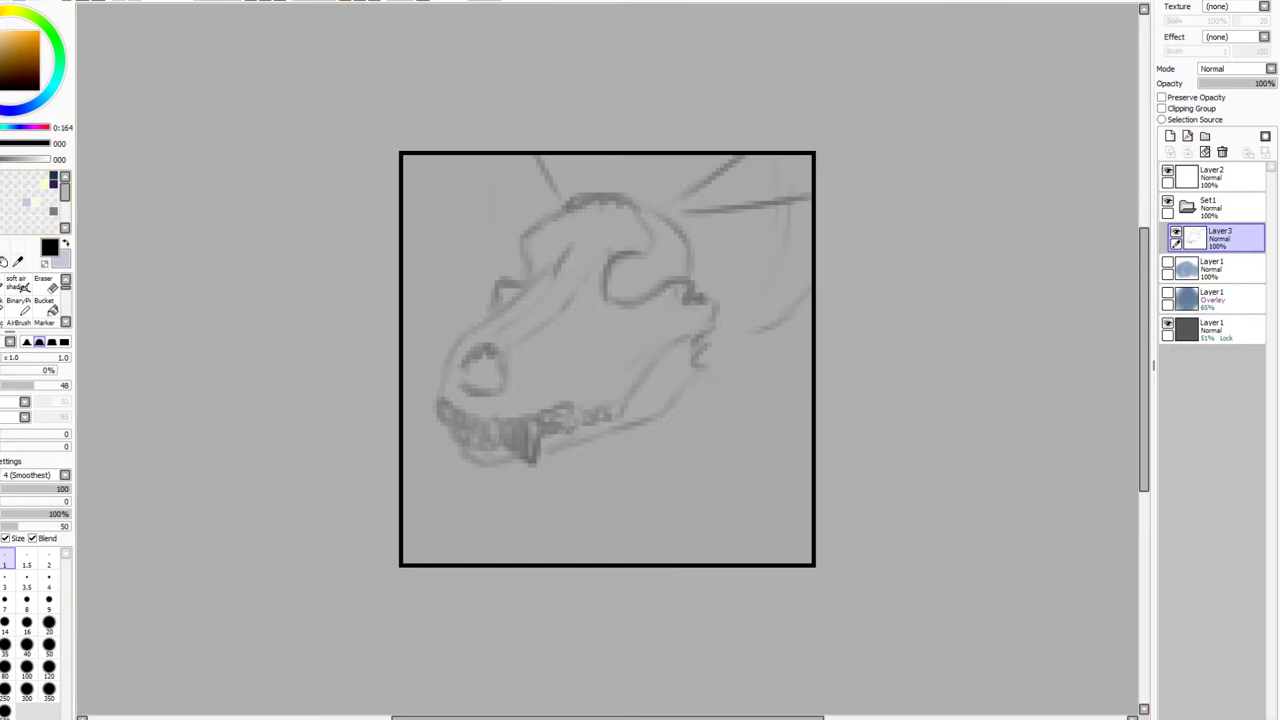
mouse_move(560, 212)
left_mouse_down()
mouse_move(606, 173)
mouse_move(606, 186)
mouse_move(648, 178)
mouse_move(676, 190)
left_mouse_up()
left_click_drag(531, 228, 584, 178)
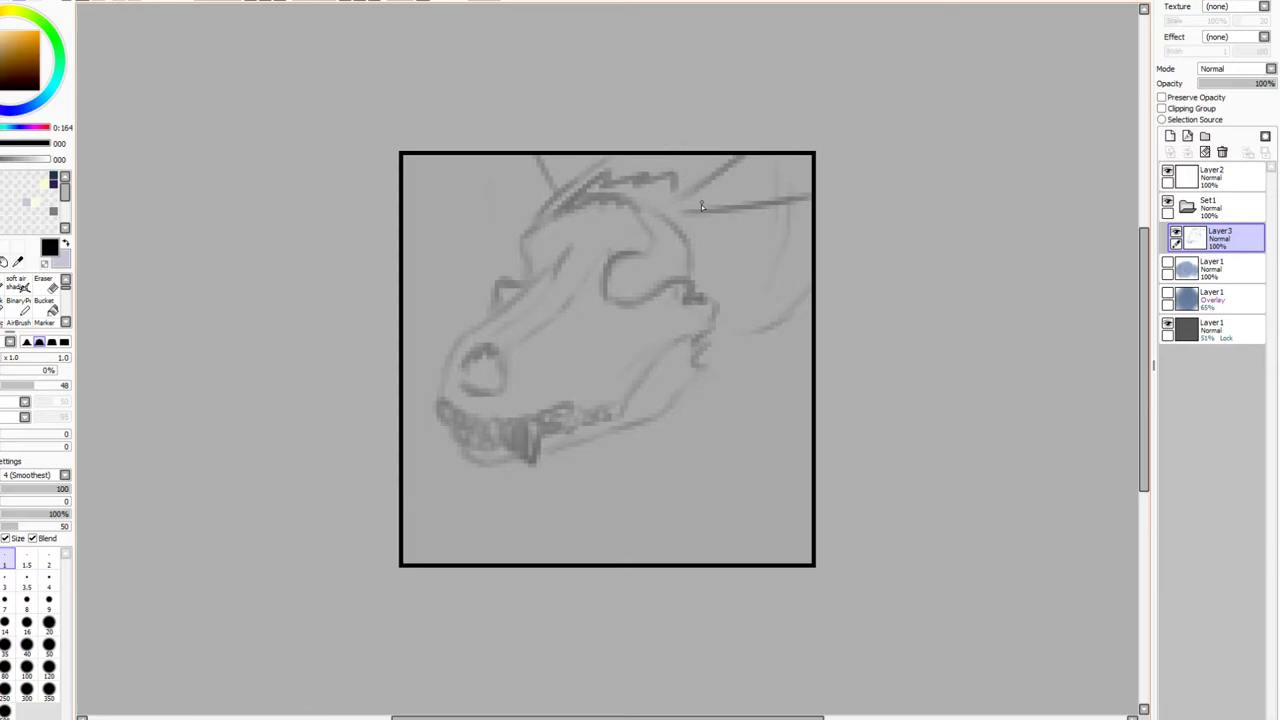
Sketch jagged fur at the near ear's base and rough in the throat and back-of-neck lines
mouse_move(676, 188)
left_mouse_down()
mouse_move(718, 194)
mouse_move(680, 178)
mouse_move(680, 195)
mouse_move(712, 187)
mouse_move(703, 196)
mouse_move(740, 203)
left_mouse_up()
left_click_drag(665, 479, 686, 530)
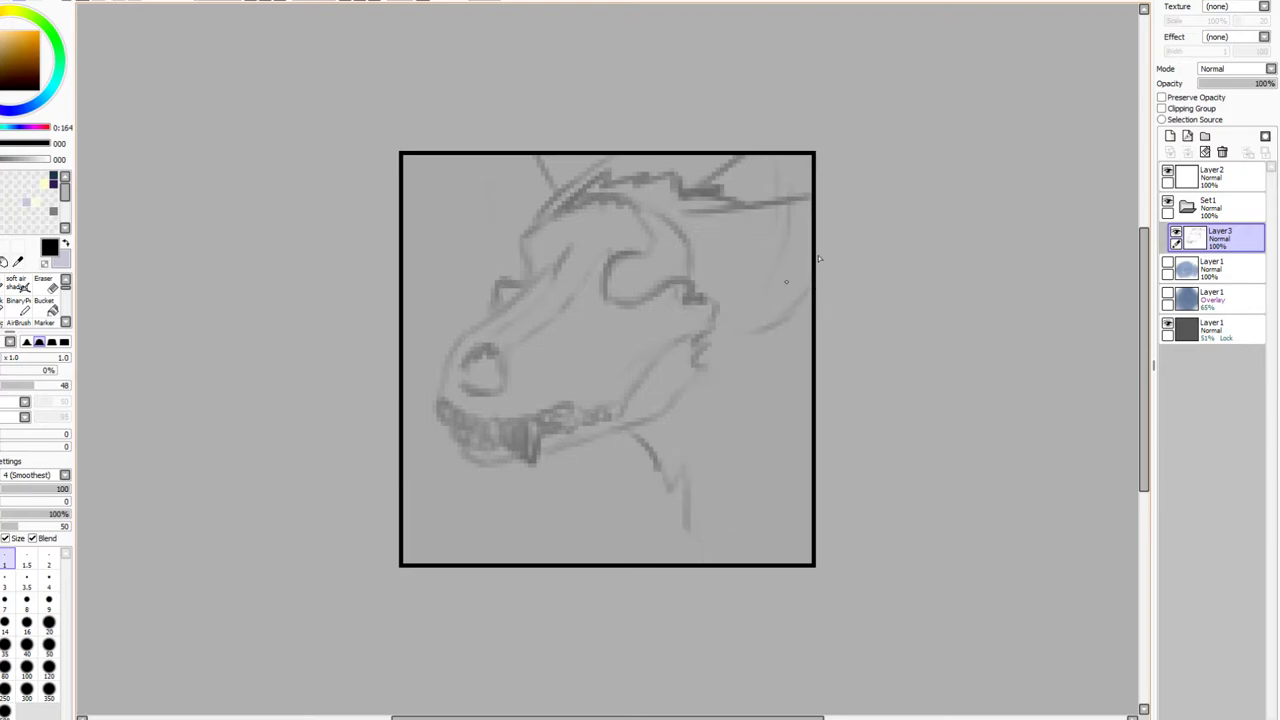
left_click_drag(810, 298, 728, 332)
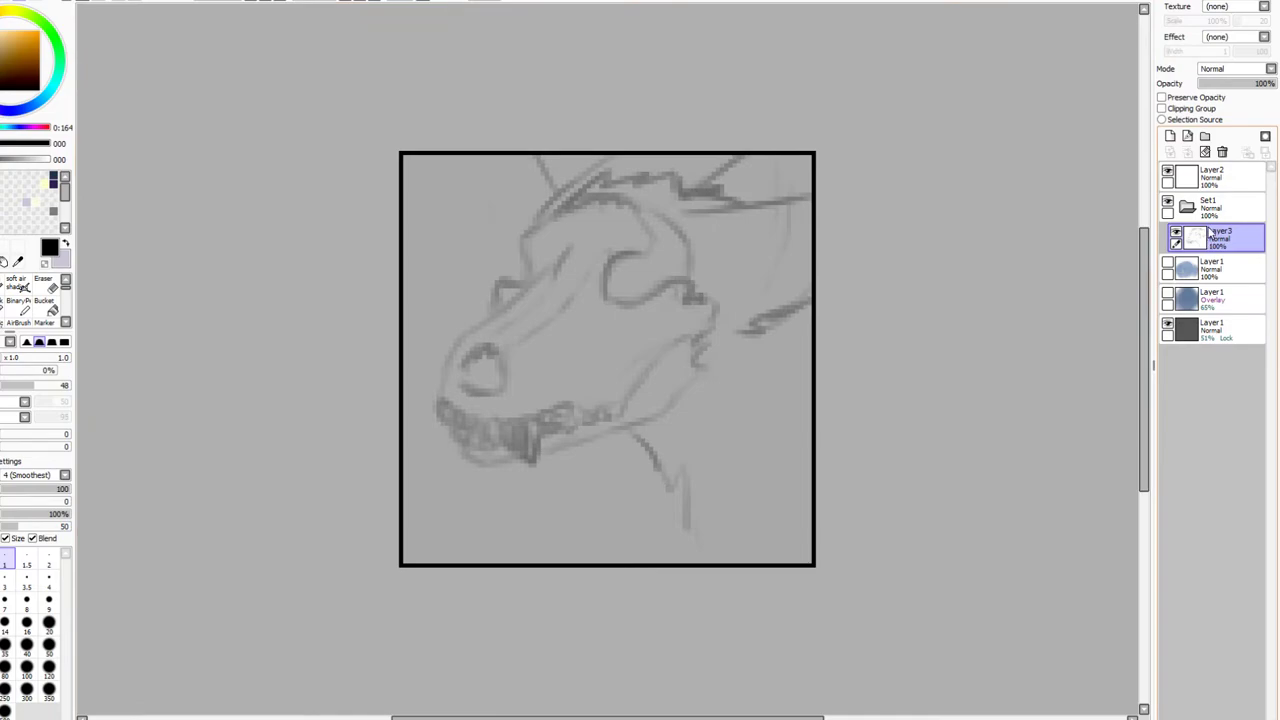
Lower Layer3's opacity to 40% and add a new layer above it for darker linework
left_click_drag(1258, 84, 1229, 84)
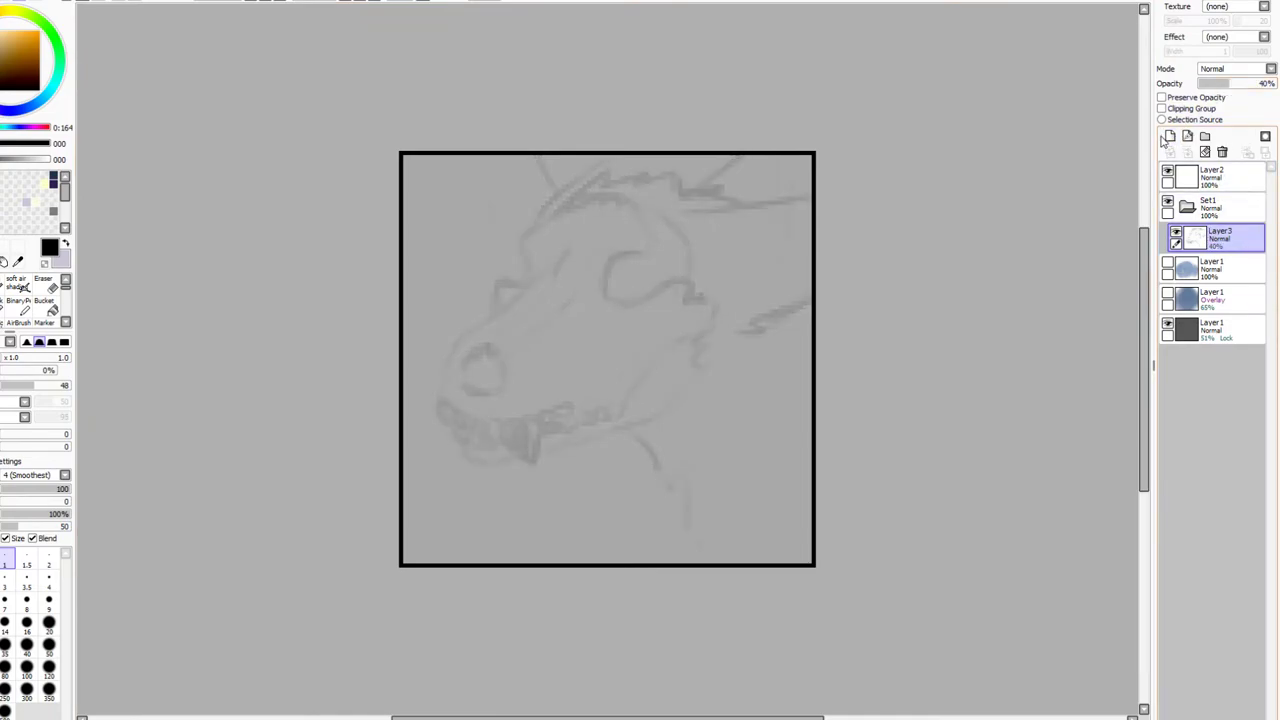
left_click(14, 305)
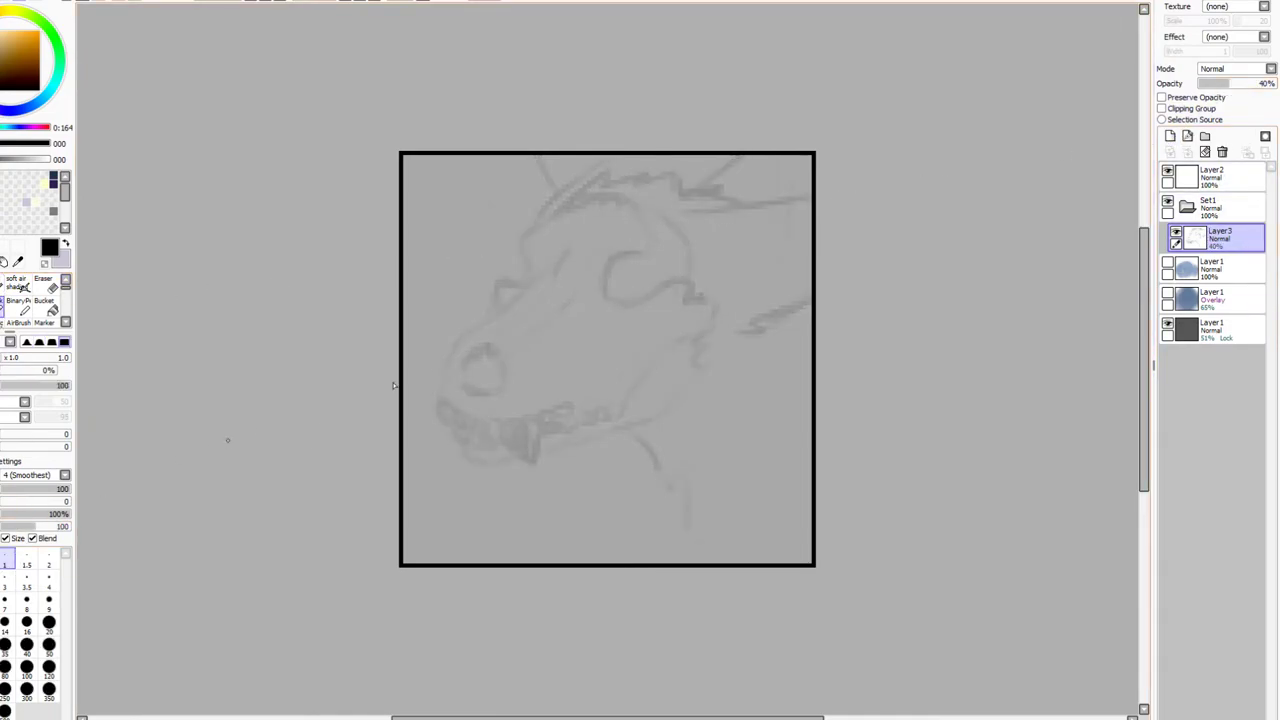
left_click(1170, 136)
Trace the front teeth, fang and back teeth on Layer4, continuing the mouth line toward the cheek
mouse_move(522, 433)
left_mouse_down()
mouse_move(511, 444)
mouse_move(520, 418)
mouse_move(514, 452)
mouse_move(511, 421)
mouse_move(498, 432)
mouse_move(514, 440)
mouse_move(508, 428)
mouse_move(491, 435)
left_mouse_up()
left_click_drag(490, 424, 495, 448)
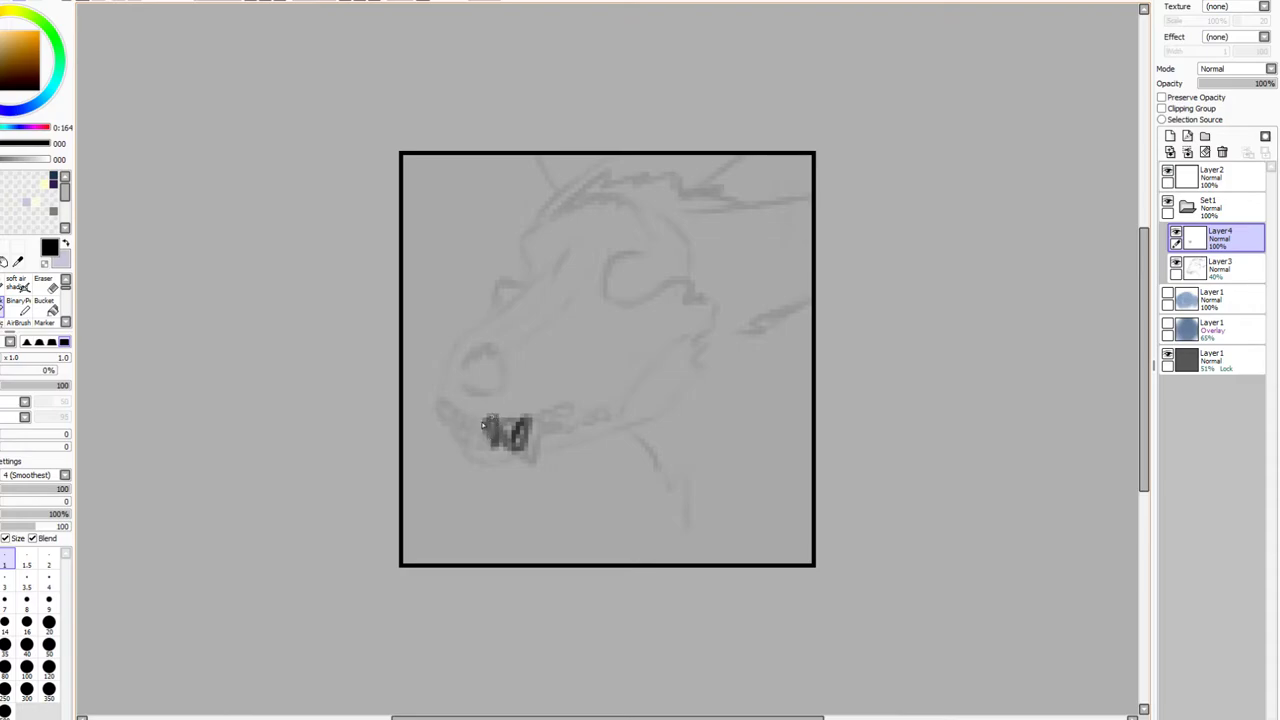
mouse_move(497, 416)
left_mouse_down()
mouse_move(481, 452)
mouse_move(490, 442)
mouse_move(469, 418)
mouse_move(483, 438)
mouse_move(467, 431)
mouse_move(467, 450)
mouse_move(480, 444)
mouse_move(464, 411)
mouse_move(459, 446)
mouse_move(443, 409)
left_mouse_up()
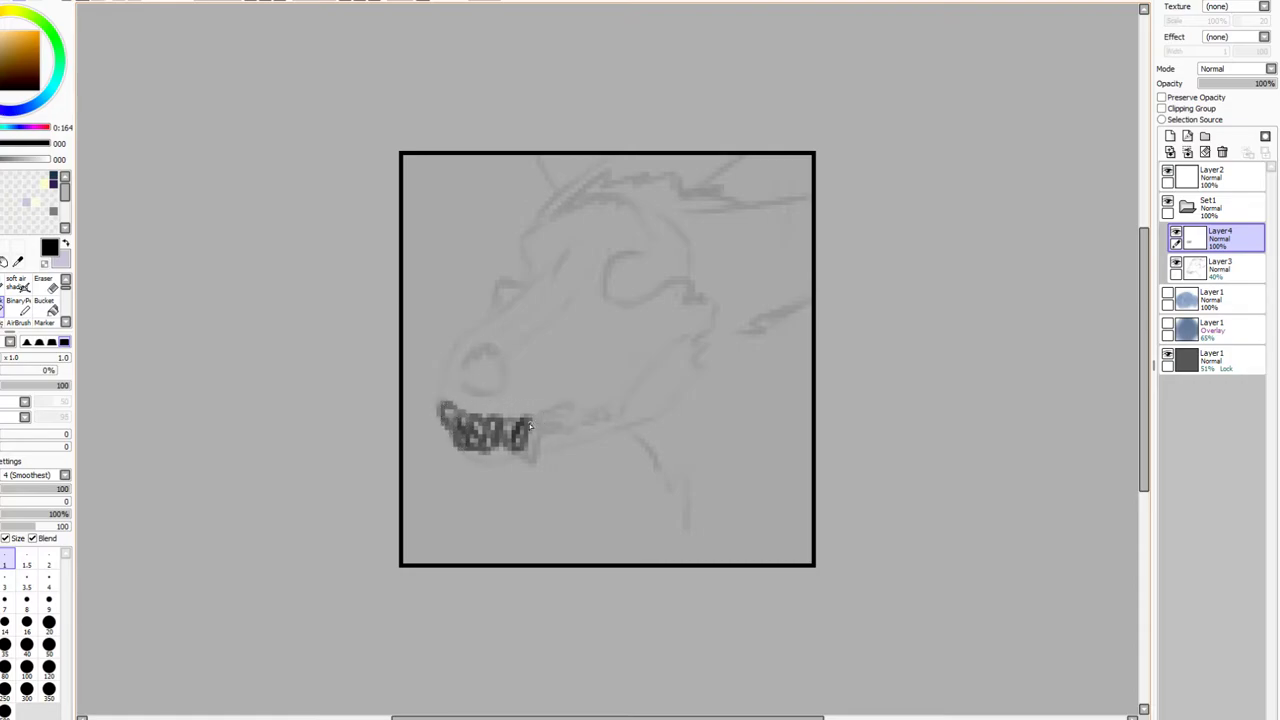
left_click_drag(525, 425, 534, 464)
mouse_move(529, 414)
left_mouse_down()
mouse_move(568, 405)
mouse_move(551, 435)
mouse_move(591, 416)
mouse_move(576, 409)
mouse_move(601, 411)
mouse_move(596, 420)
mouse_move(579, 413)
mouse_move(617, 407)
mouse_move(621, 419)
mouse_move(652, 362)
left_mouse_up()
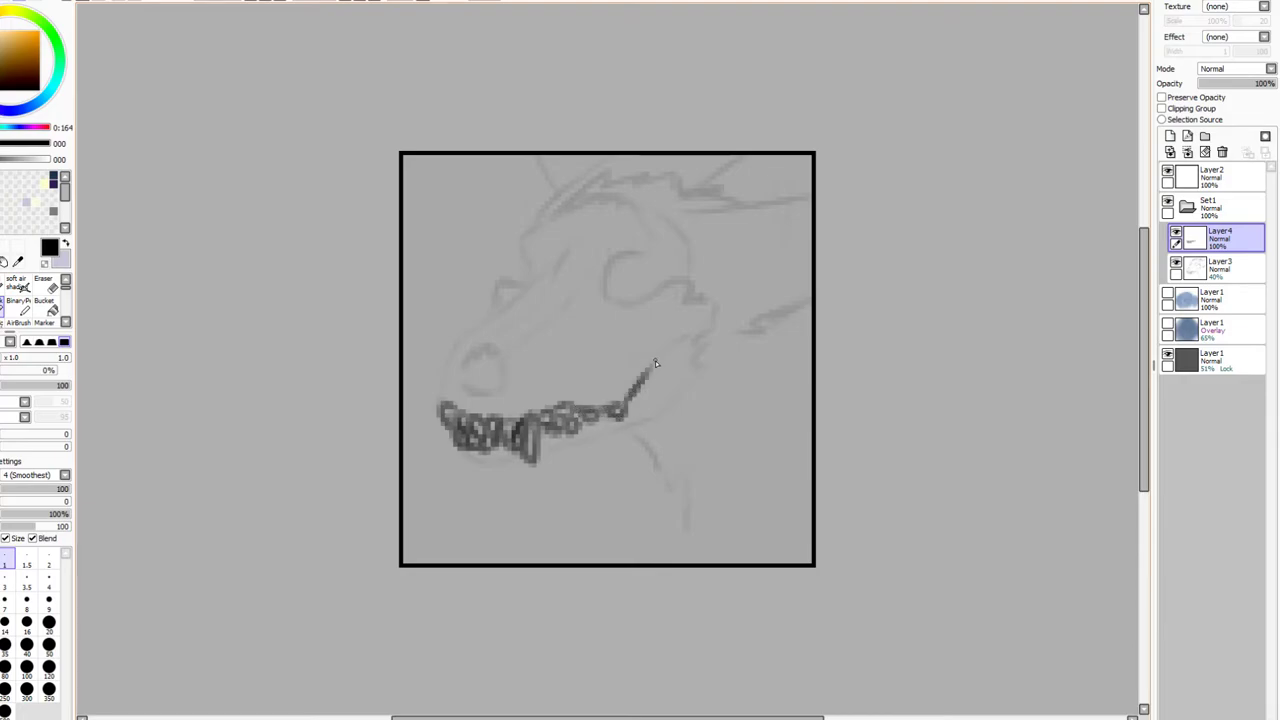
Trace the nostril and the snout's front and upper outline, extending the mouth line to the cheek
mouse_move(478, 356)
left_mouse_down()
mouse_move(500, 354)
mouse_move(499, 390)
left_mouse_up()
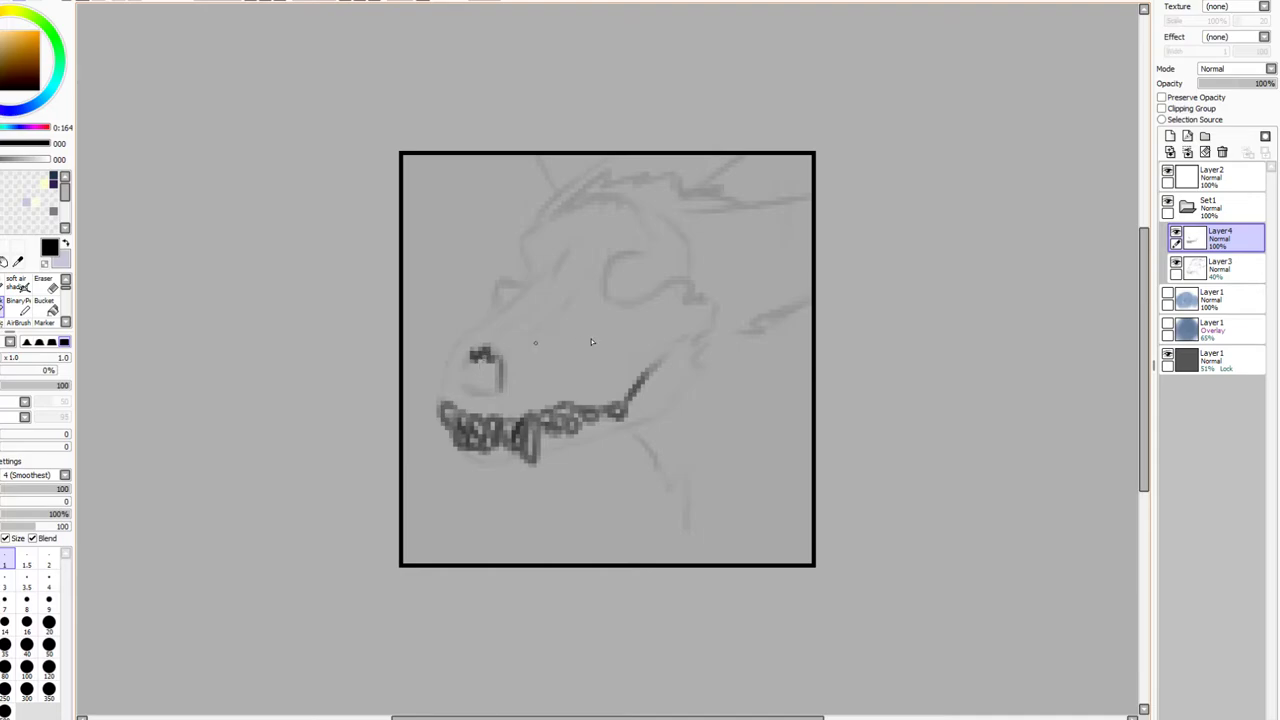
left_click_drag(660, 366, 690, 336)
mouse_move(474, 348)
left_mouse_down()
mouse_move(462, 394)
mouse_move(499, 397)
mouse_move(500, 370)
left_mouse_up()
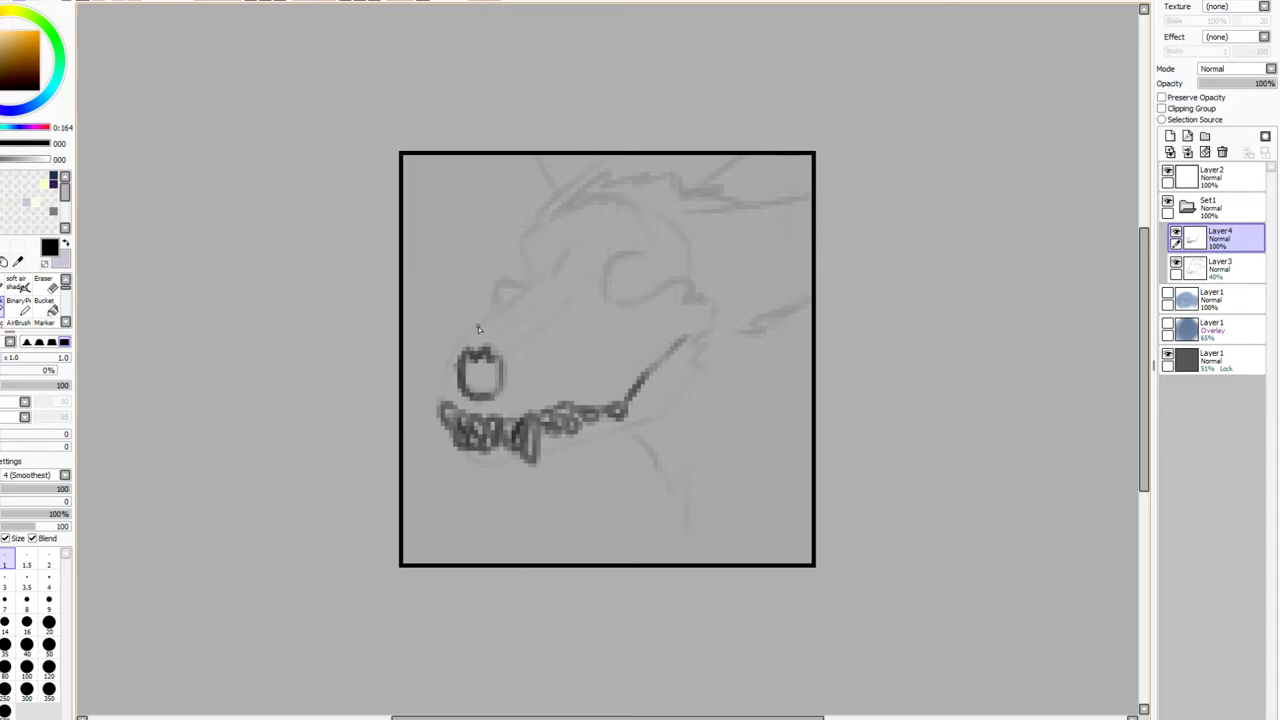
mouse_move(495, 317)
left_mouse_down()
mouse_move(454, 343)
mouse_move(440, 410)
left_mouse_up()
mouse_move(482, 328)
left_mouse_down()
mouse_move(541, 277)
mouse_move(524, 293)
mouse_move(538, 255)
mouse_move(523, 247)
mouse_move(532, 280)
left_mouse_up()
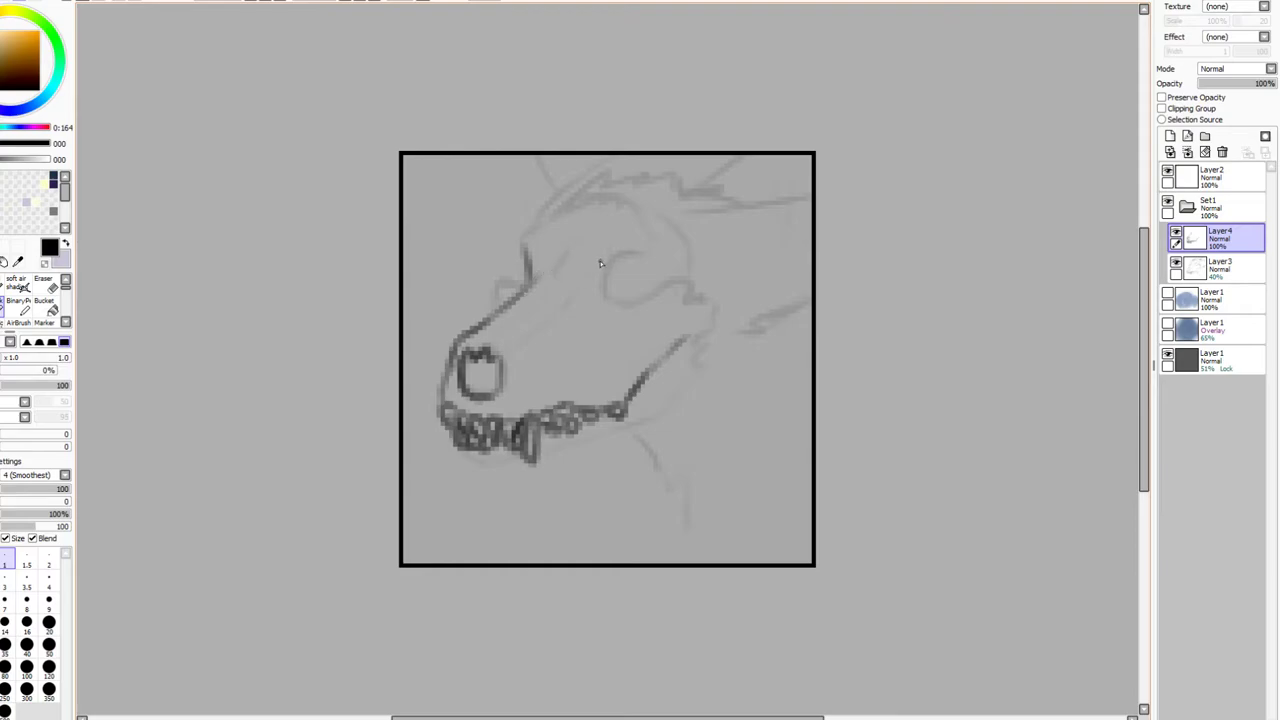
Trace the round eye socket and the skull's crown and brow, with jagged edges behind the socket
mouse_move(614, 248)
left_mouse_down()
mouse_move(643, 251)
mouse_move(613, 257)
left_mouse_up()
mouse_move(634, 211)
left_mouse_down()
mouse_move(657, 243)
mouse_move(620, 201)
mouse_move(571, 207)
mouse_move(519, 239)
mouse_move(503, 289)
left_mouse_up()
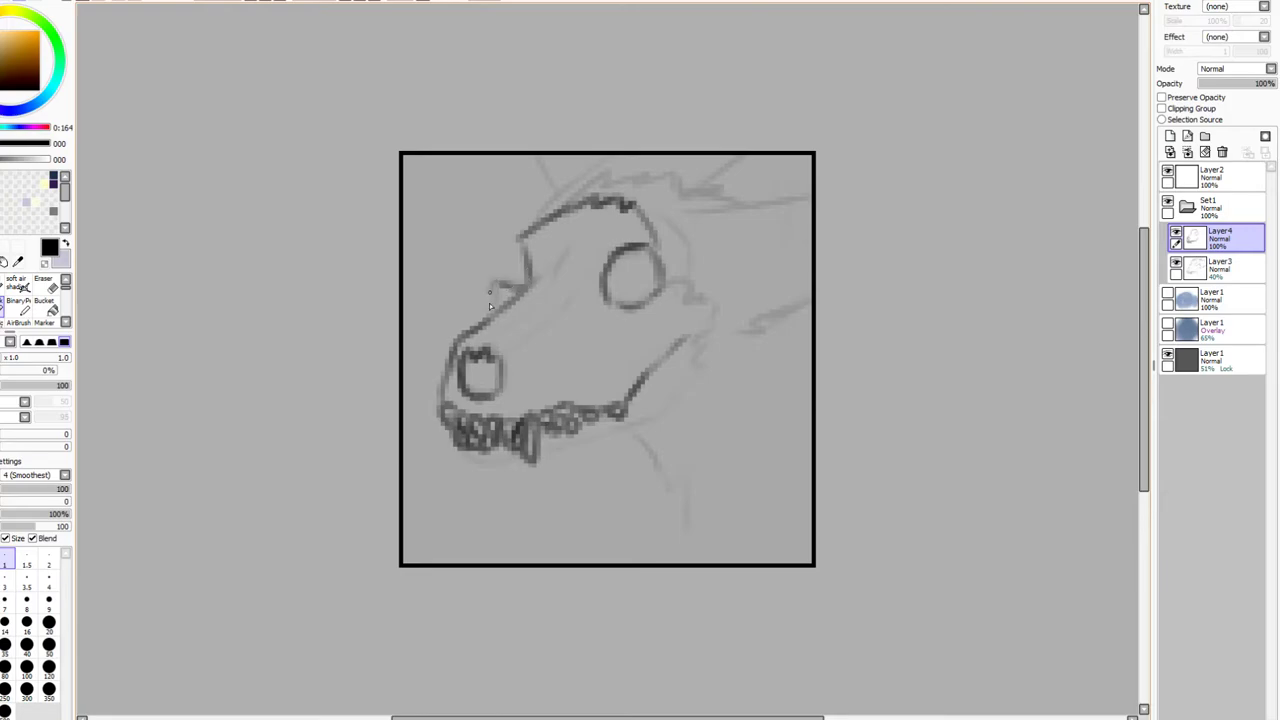
mouse_move(530, 246)
left_mouse_down()
mouse_move(514, 254)
mouse_move(516, 290)
left_mouse_up()
mouse_move(634, 205)
left_mouse_down()
mouse_move(645, 240)
mouse_move(655, 235)
mouse_move(665, 291)
left_mouse_up()
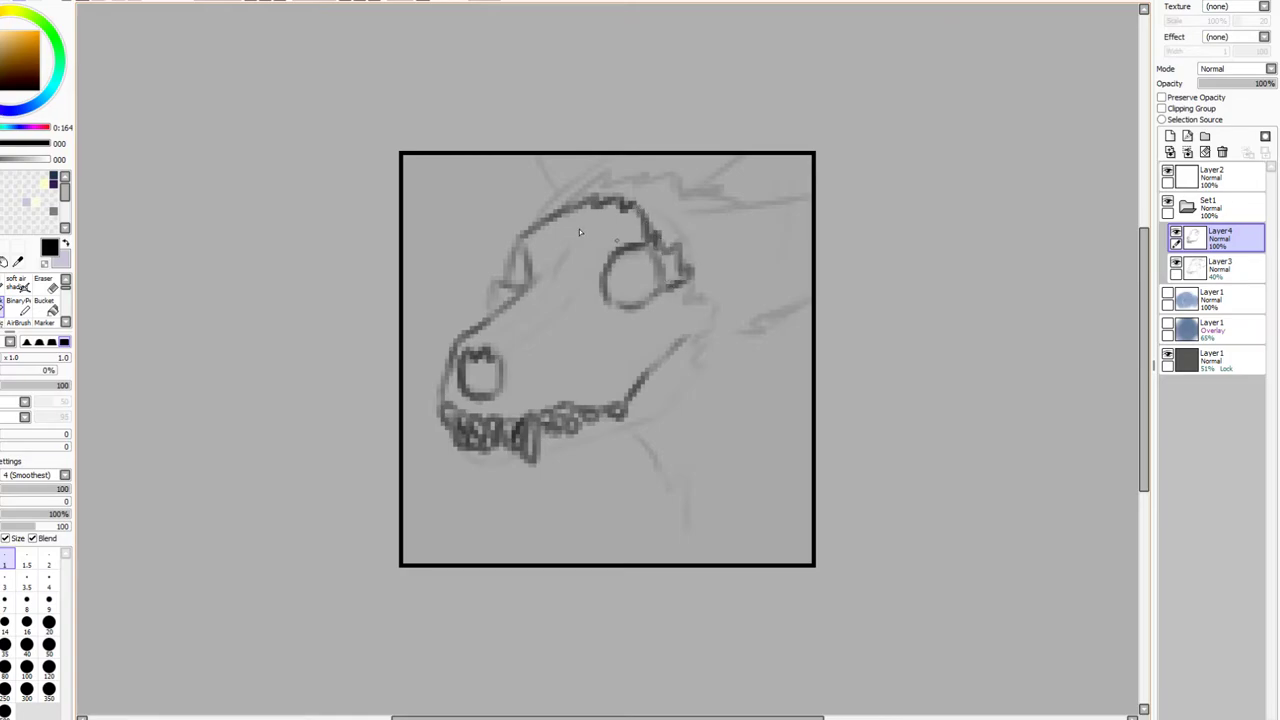
Draw the jagged fur crest over the head and trace the near ear and back-of-neck lines
mouse_move(518, 222)
left_mouse_down()
mouse_move(559, 179)
mouse_move(560, 196)
mouse_move(606, 162)
left_mouse_up()
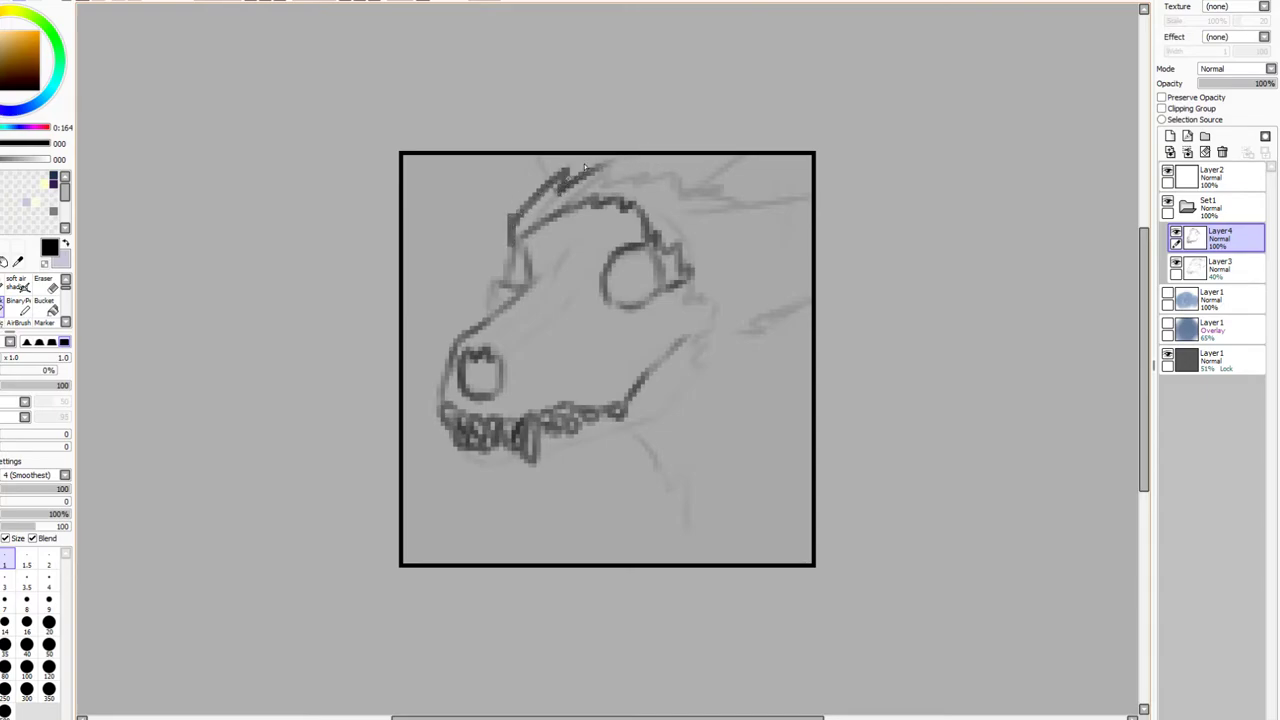
left_click_drag(566, 182, 636, 156)
left_click_drag(716, 176, 772, 198)
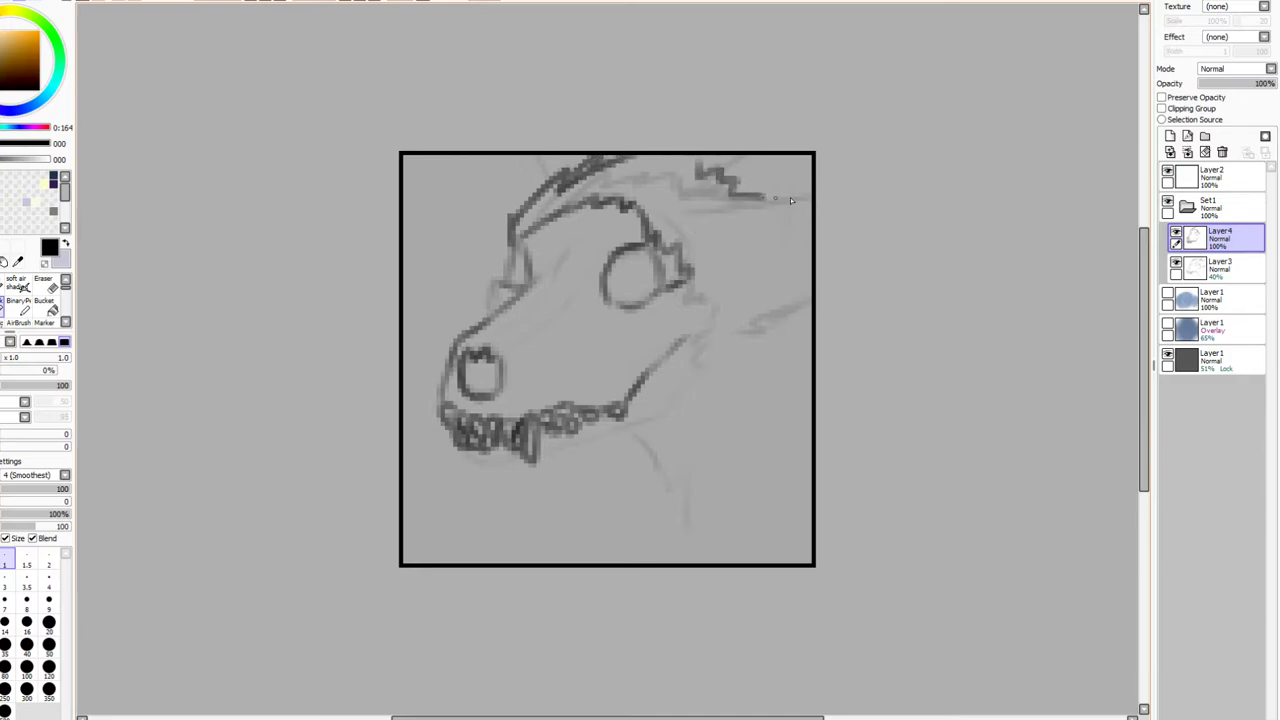
left_click_drag(697, 221, 814, 193)
left_click_drag(817, 281, 748, 316)
Trace the jagged cheekbone and the lower jaw outline from chin to cheek
mouse_move(685, 282)
left_mouse_down()
mouse_move(717, 310)
mouse_move(707, 337)
mouse_move(686, 345)
mouse_move(699, 352)
mouse_move(685, 364)
mouse_move(705, 364)
mouse_move(662, 410)
left_mouse_up()
mouse_move(450, 446)
left_mouse_down()
mouse_move(495, 469)
mouse_move(664, 411)
left_mouse_up()
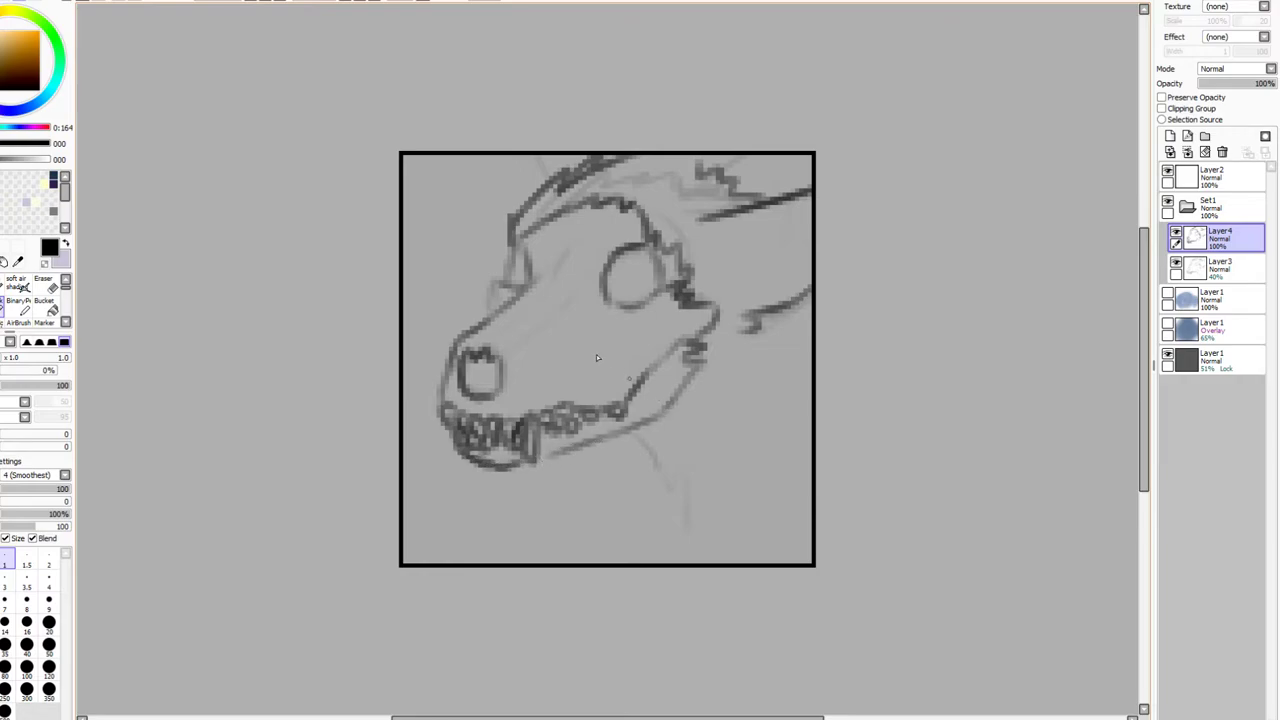
Trace the crease lines along the snout and the far ear's edge above the brow
left_click_drag(510, 354, 584, 304)
left_click_drag(573, 246, 524, 322)
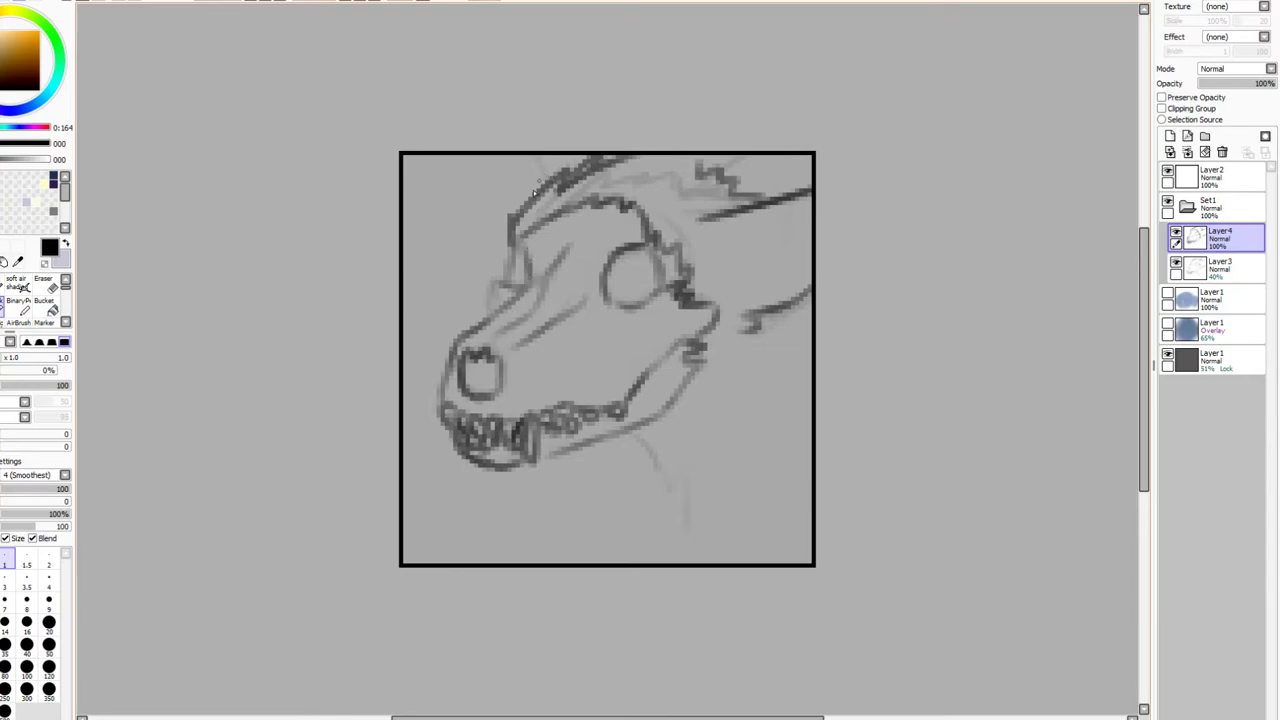
left_click_drag(522, 207, 552, 158)
mouse_move(508, 284)
left_mouse_down()
mouse_move(486, 282)
mouse_move(494, 320)
left_mouse_up()
key("ctrl+z")
mouse_move(647, 473)
left_mouse_down()
mouse_move(664, 520)
mouse_move(686, 500)
left_mouse_up()
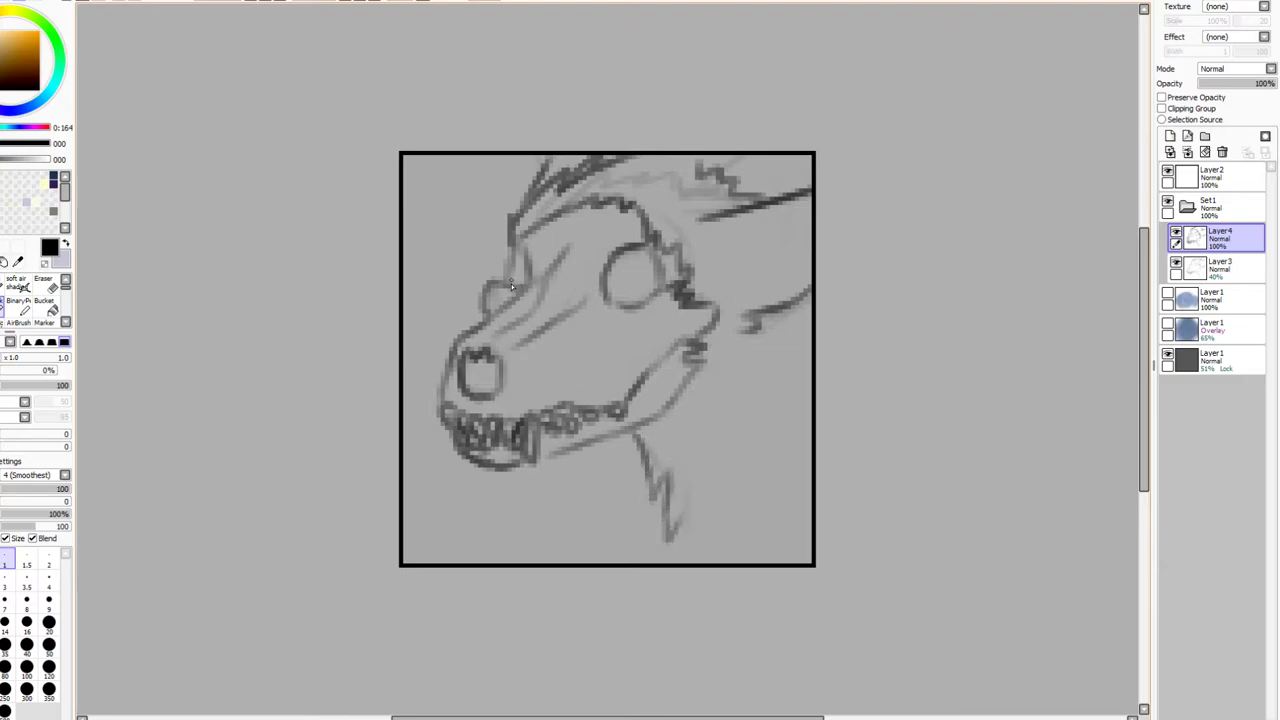
left_click_drag(502, 280, 492, 303)
mouse_move(676, 526)
left_mouse_down()
mouse_move(656, 554)
mouse_move(675, 566)
left_mouse_up()
key("ctrl+z")
key("ctrl+z")
key("ctrl+z")
key("ctrl+z")
key("ctrl+z")
Trace the far eye socket and the near socket's lower rim, and draw jagged throat fur below the jaw
mouse_move(518, 292)
left_mouse_down()
mouse_move(496, 286)
mouse_move(490, 318)
mouse_move(511, 262)
left_mouse_up()
left_click_drag(605, 290, 650, 306)
mouse_move(645, 465)
left_mouse_down()
mouse_move(653, 520)
mouse_move(675, 501)
mouse_move(666, 532)
mouse_move(687, 515)
mouse_move(684, 550)
left_mouse_up()
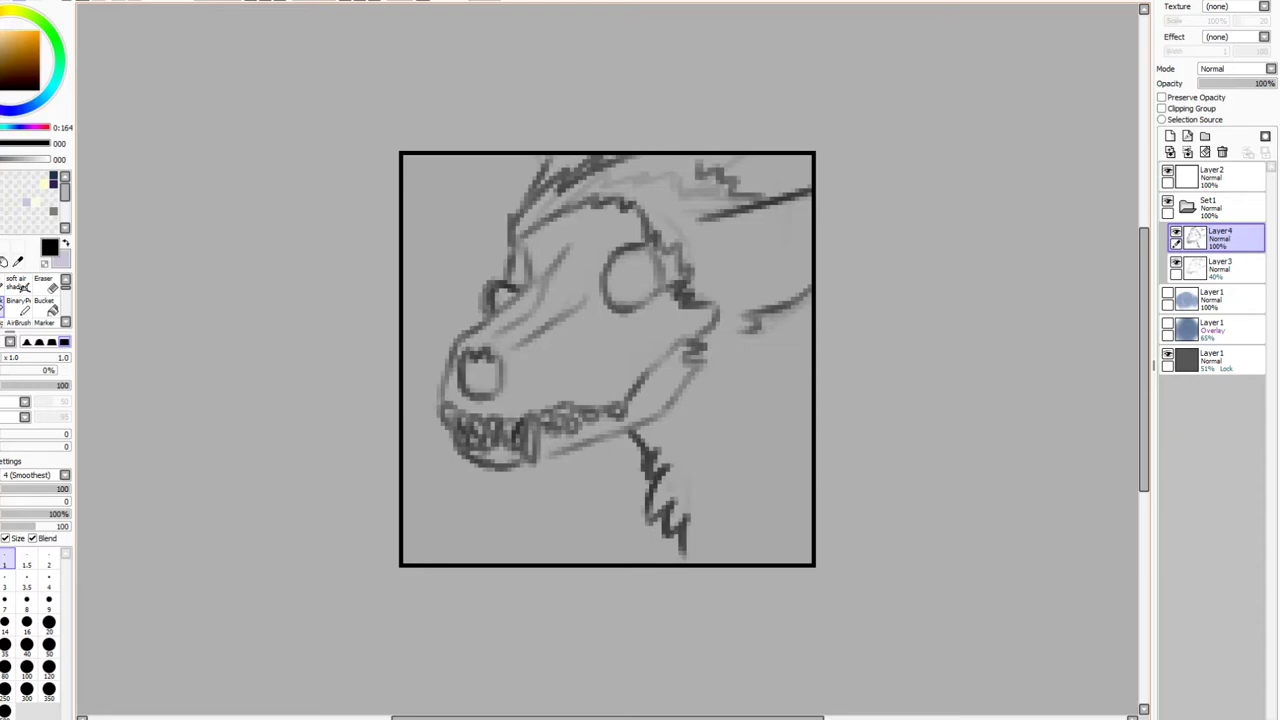
left_click_drag(819, 466, 783, 525)
key("ctrl+z")
key("ctrl+z")
key("ctrl+z")
Draw jagged fur strokes inside the near ear, redoing them until the shape fits
mouse_move(729, 153)
left_mouse_down()
mouse_move(743, 184)
mouse_move(779, 197)
left_mouse_up()
key("ctrl+z")
key("ctrl+z")
mouse_move(743, 162)
left_mouse_down()
mouse_move(801, 171)
mouse_move(807, 189)
left_mouse_up()
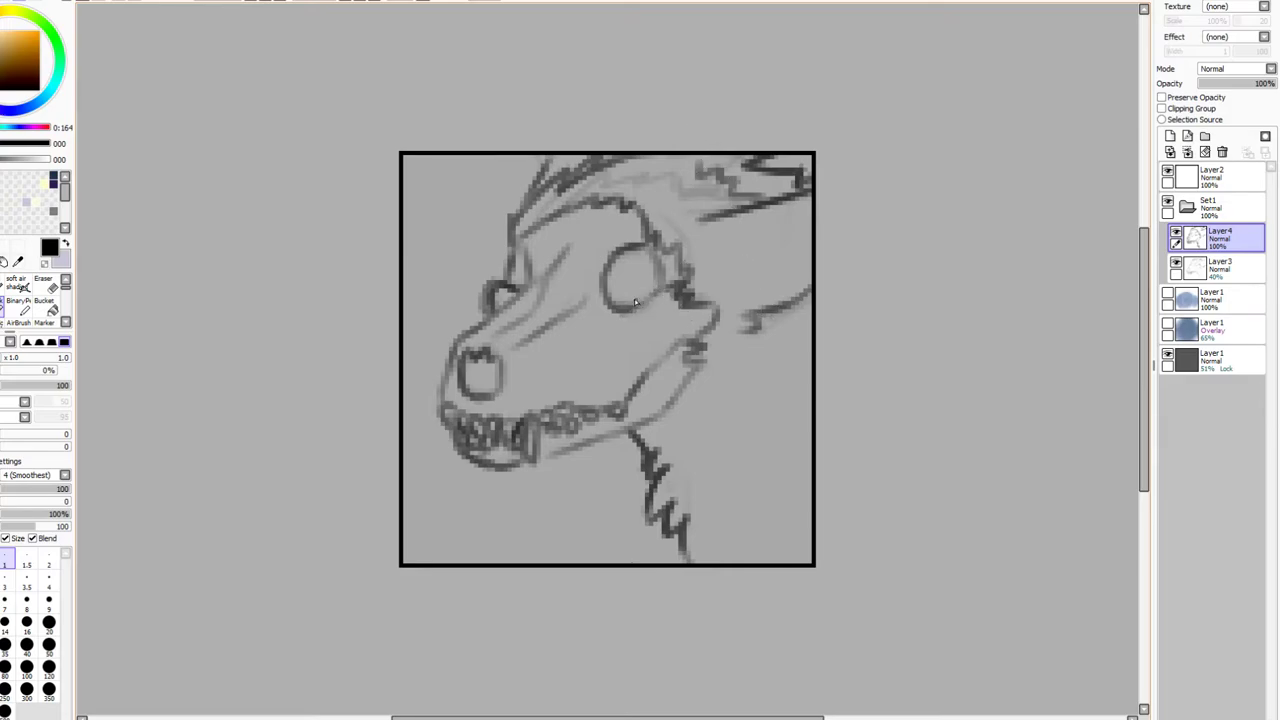
Examine the head sketch at reduced and enlarged sizes to judge its overall proportions
left_click(250, 1)
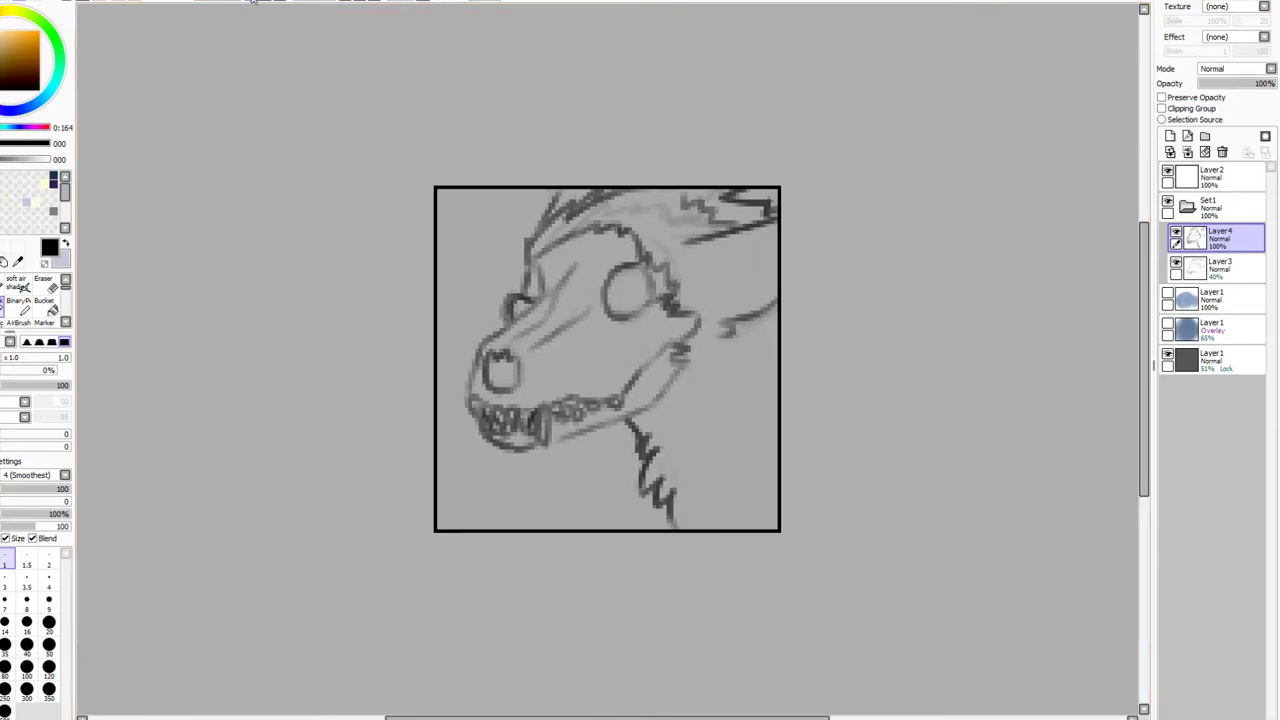
left_click(250, 1)
left_click(250, 1)
left_click(250, 1)
left_click(263, 1)
left_click(263, 1)
left_click(253, 1)
left_click(253, 1)
left_click(253, 1)
left_click(253, 1)
left_click(253, 1)
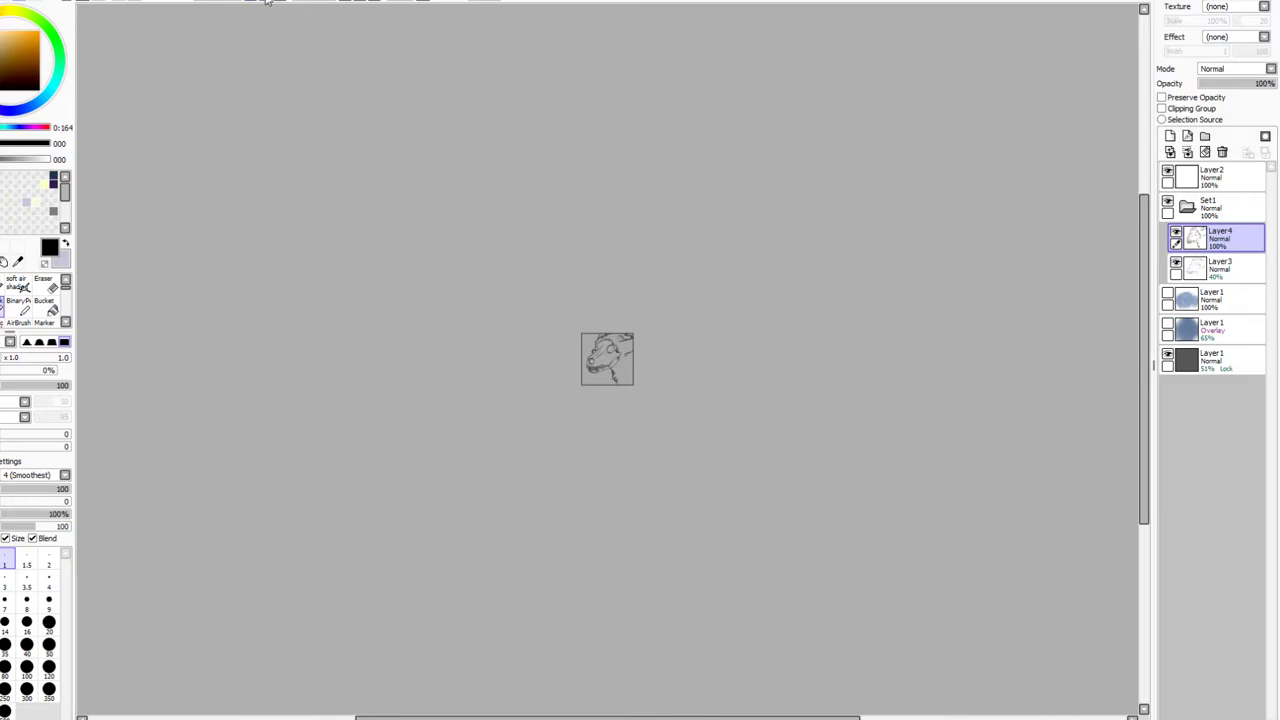
left_click(263, 1)
left_click(263, 1)
left_click(263, 1)
left_click(263, 1)
left_click(263, 1)
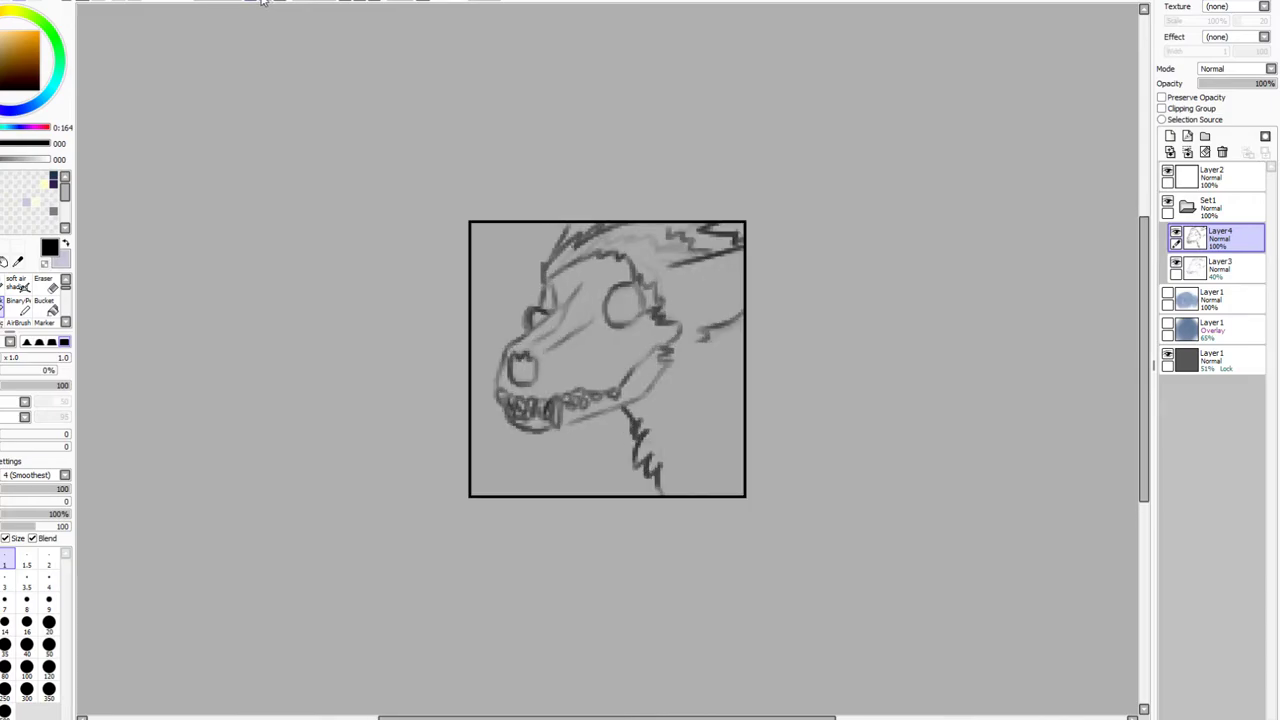
left_click(263, 1)
Enlarge the contents of the Set1 folder so the head sketch spans the full canvas width
left_click(1220, 206)
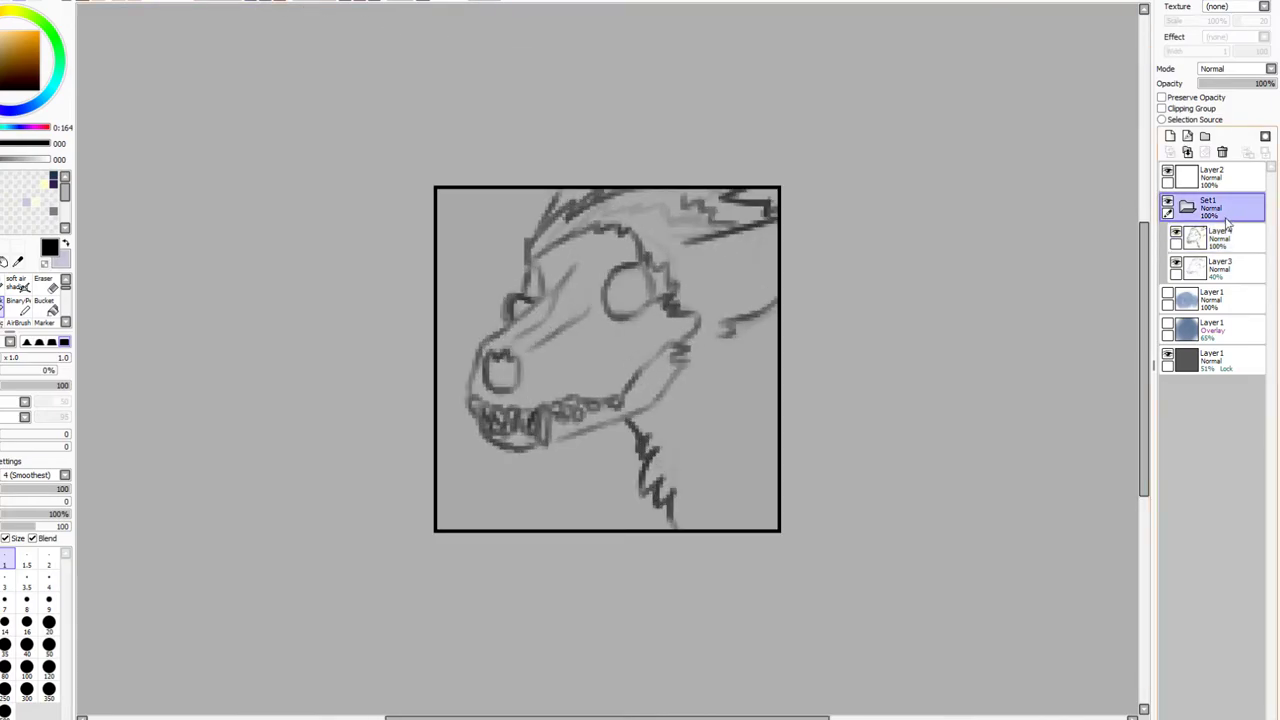
key("ctrl+t")
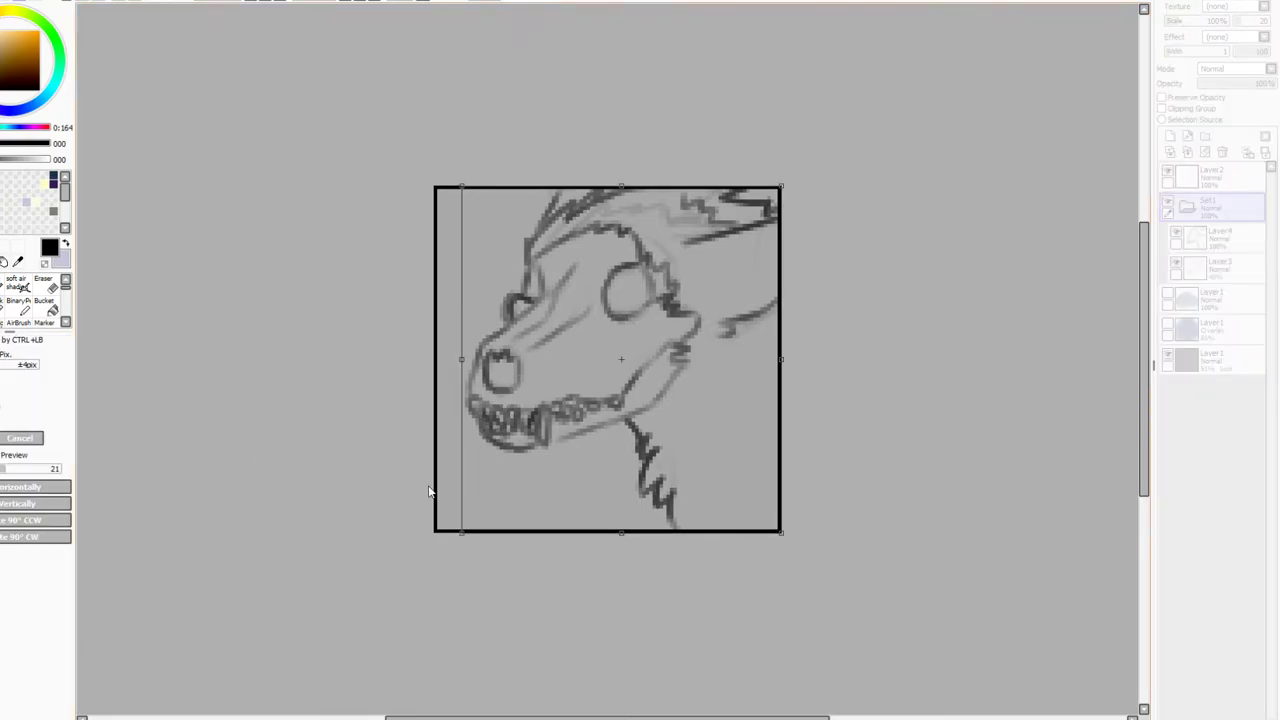
left_click_drag(461, 532, 436, 556)
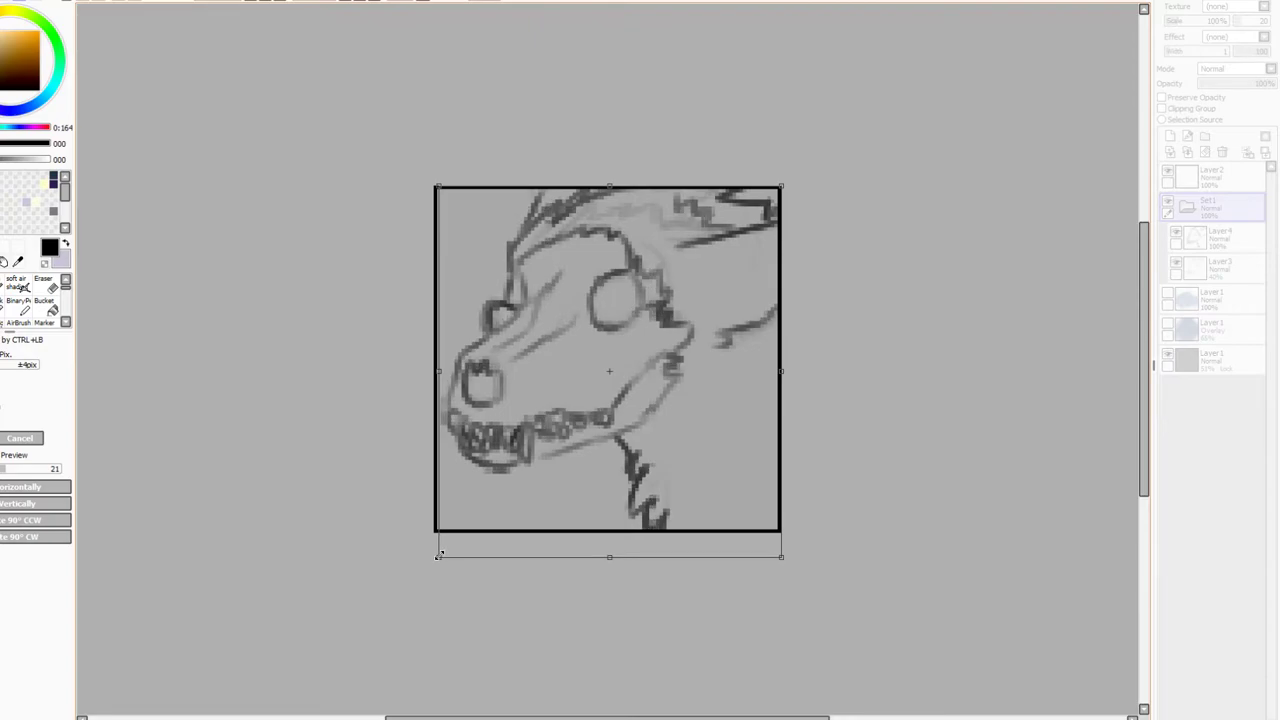
left_click(2, 437)
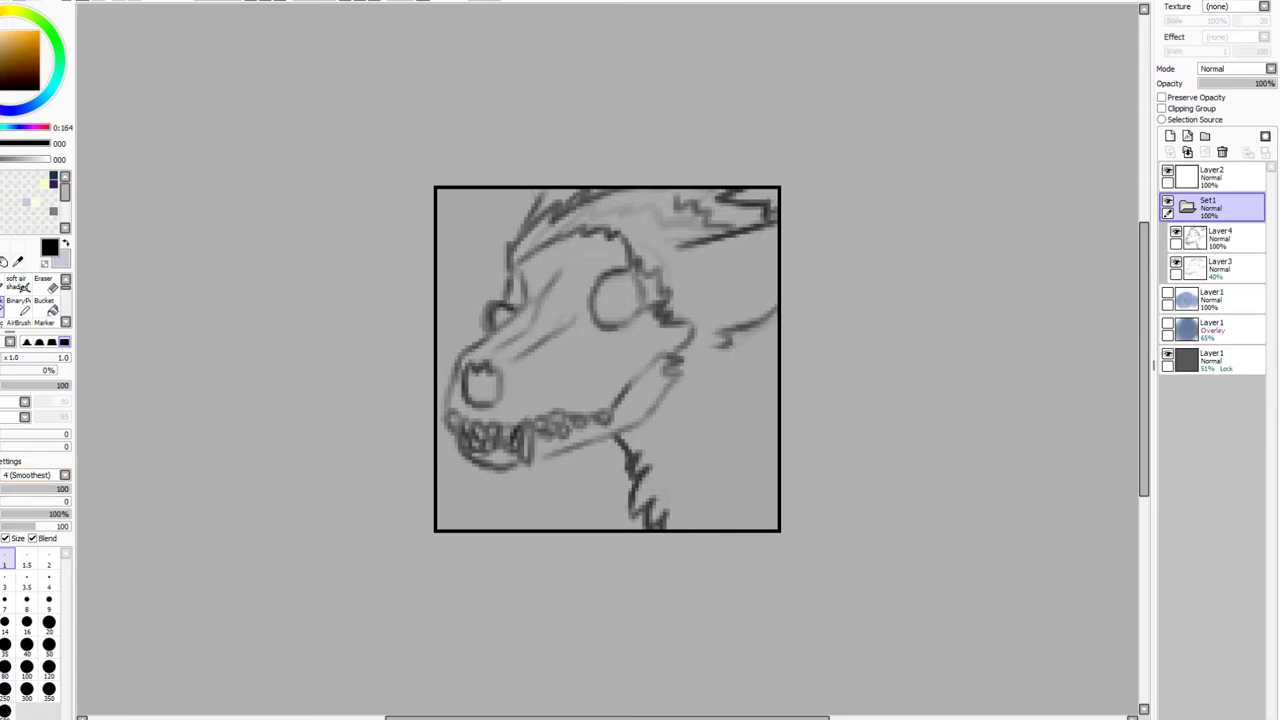
Merge Layer4 down into Layer3 and lower the Set1 folder's opacity to 60%
left_click(1228, 238)
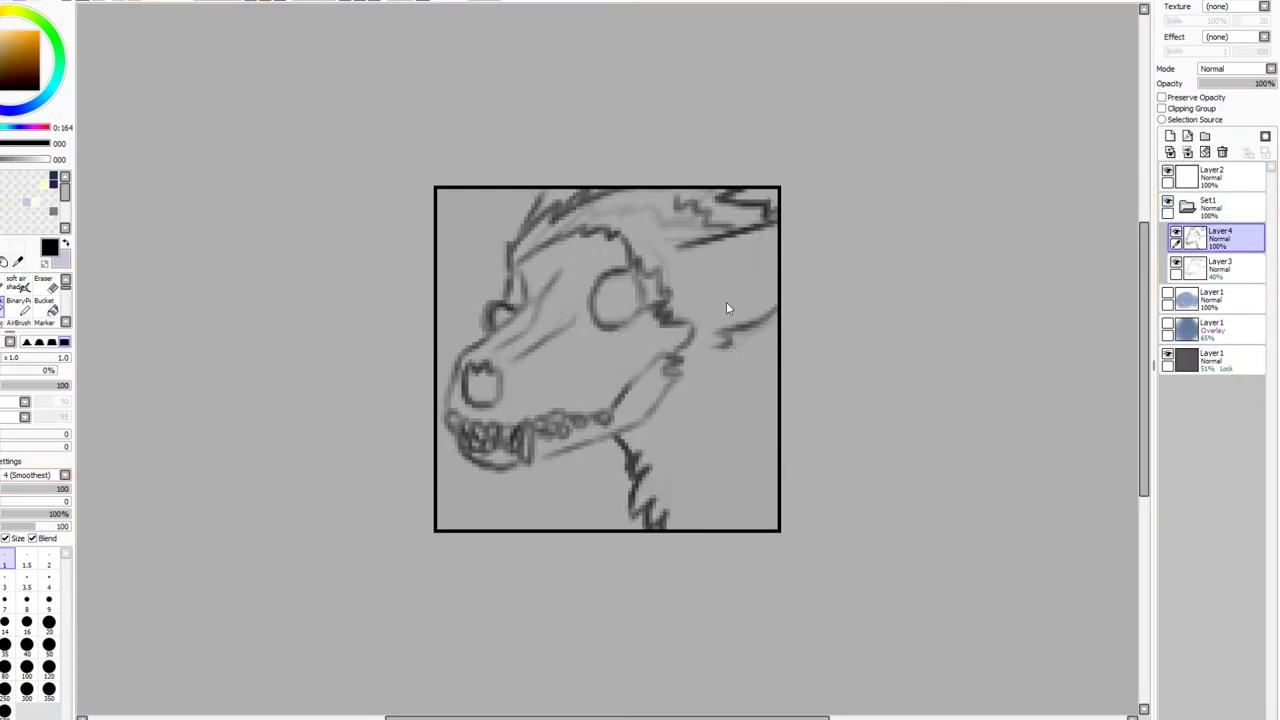
left_click(1187, 151)
left_click(1214, 208)
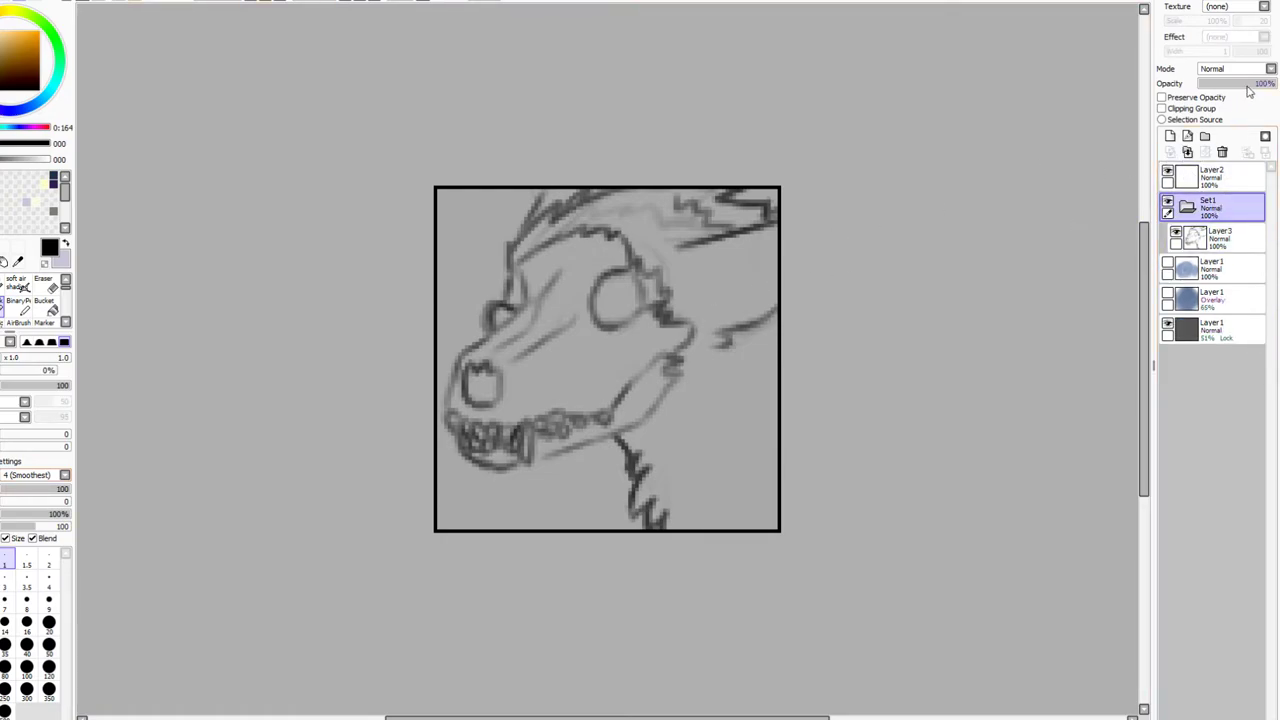
left_click(1248, 84)
Add a new folder with an empty layer above the sketch, and choose the Binary Pen at size 3
left_click(1204, 136)
left_click(1170, 136)
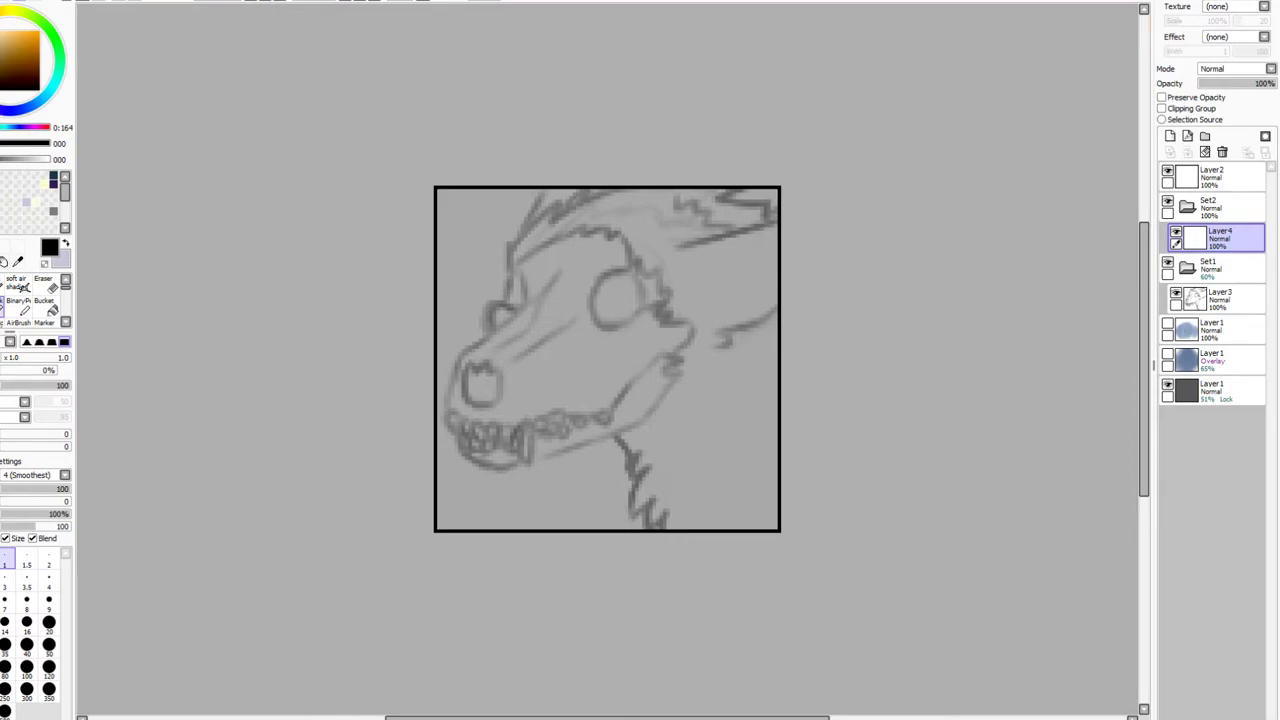
left_click(268, 2)
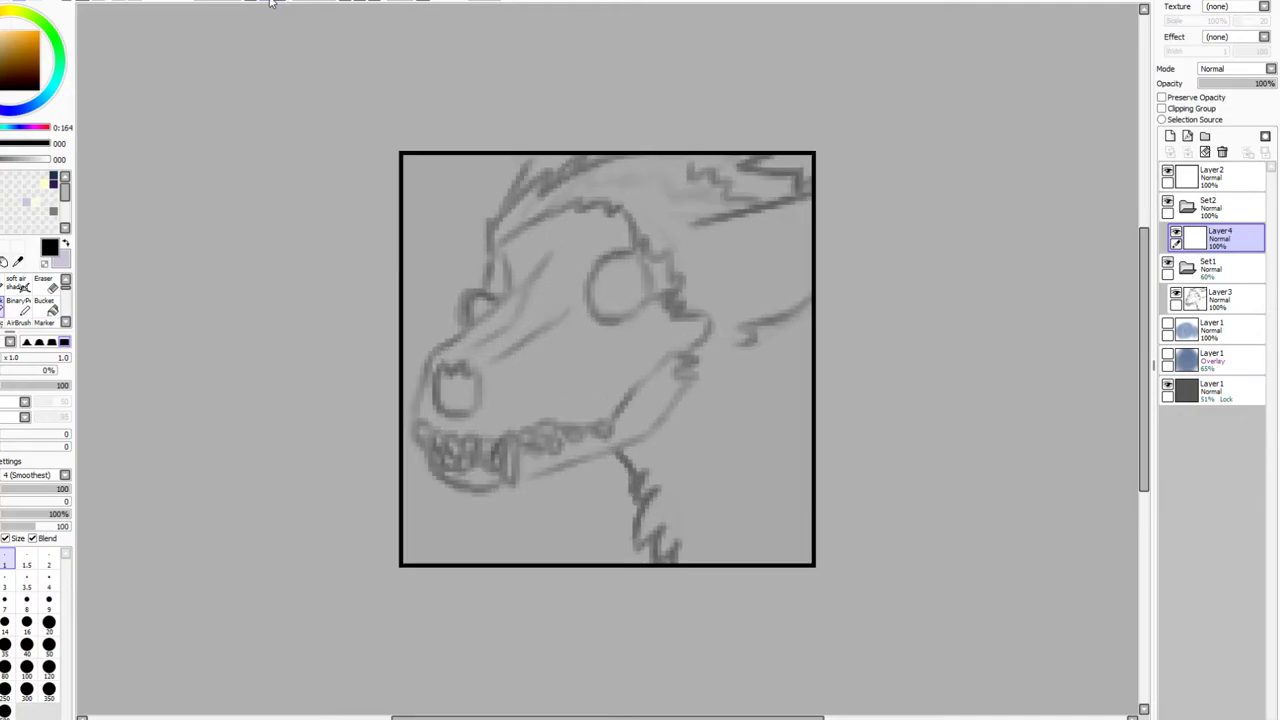
left_click(18, 300)
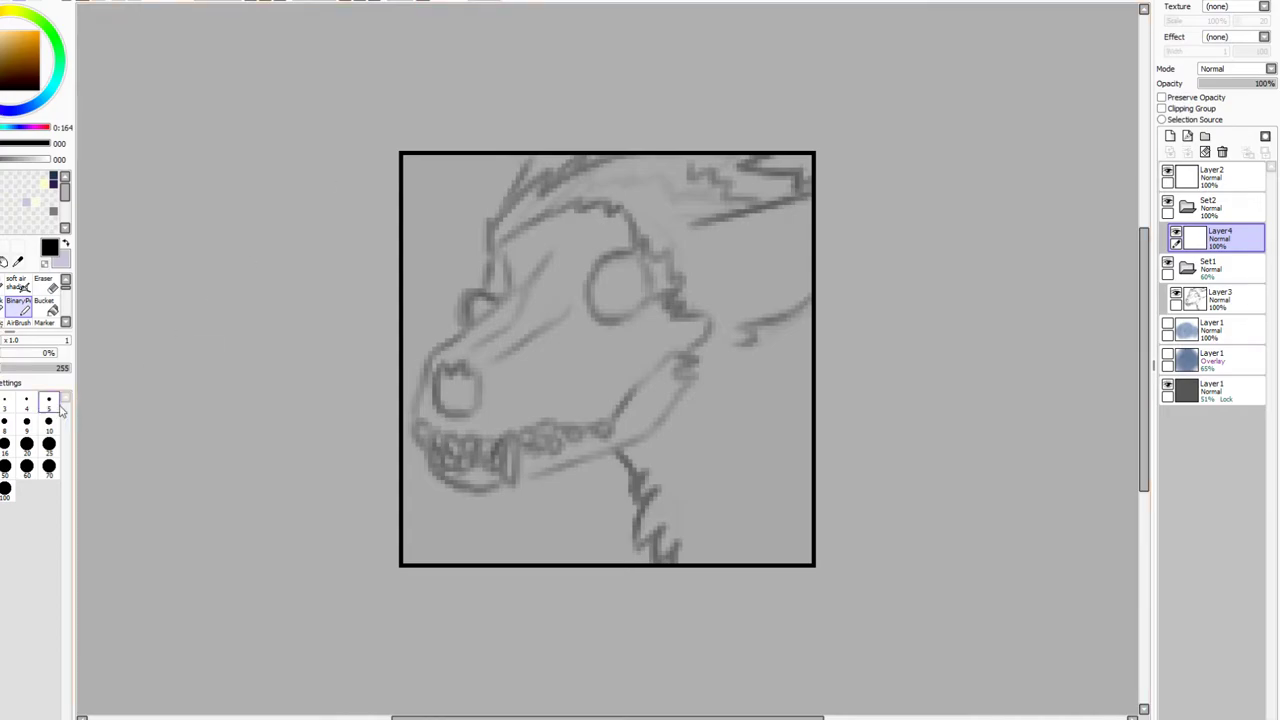
left_click(5, 402)
Trace the outer contour from the far ear over the far brow and down the snout to the chin
left_click_drag(534, 156, 500, 214)
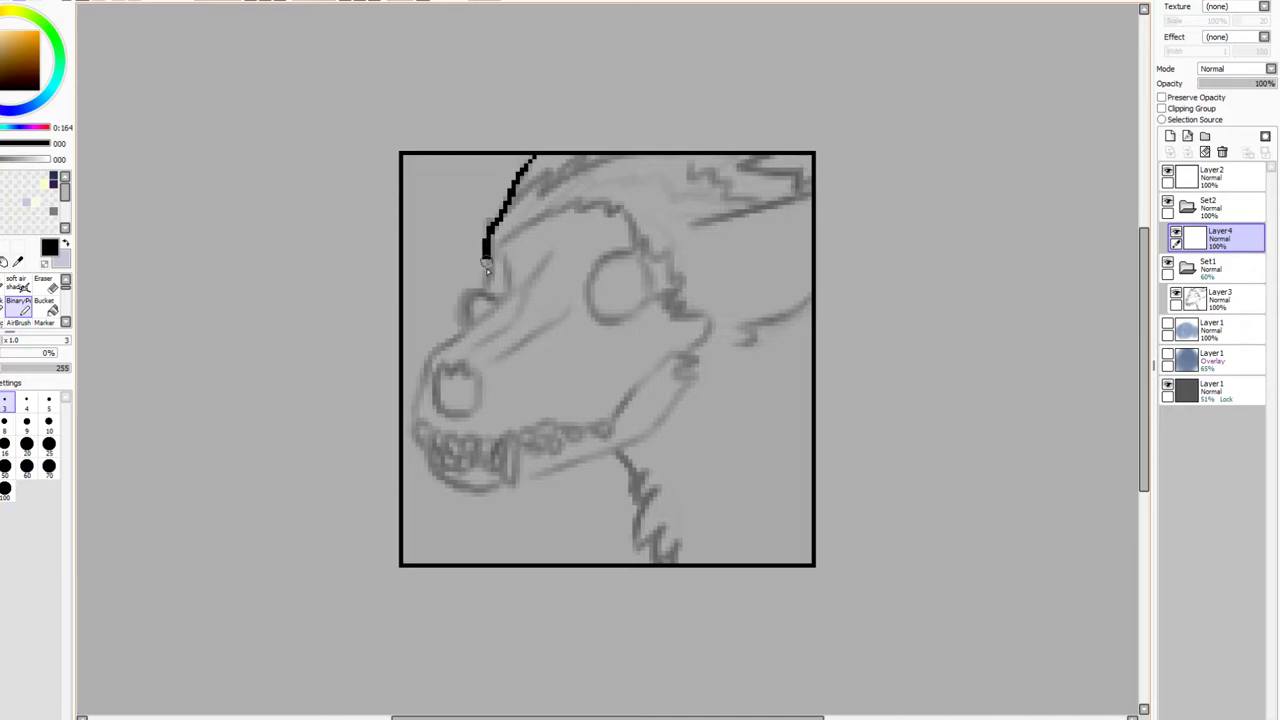
left_click_drag(484, 286, 470, 294)
mouse_move(475, 320)
left_mouse_down()
mouse_move(430, 355)
mouse_move(415, 434)
mouse_move(444, 483)
mouse_move(480, 494)
mouse_move(525, 481)
left_mouse_up()
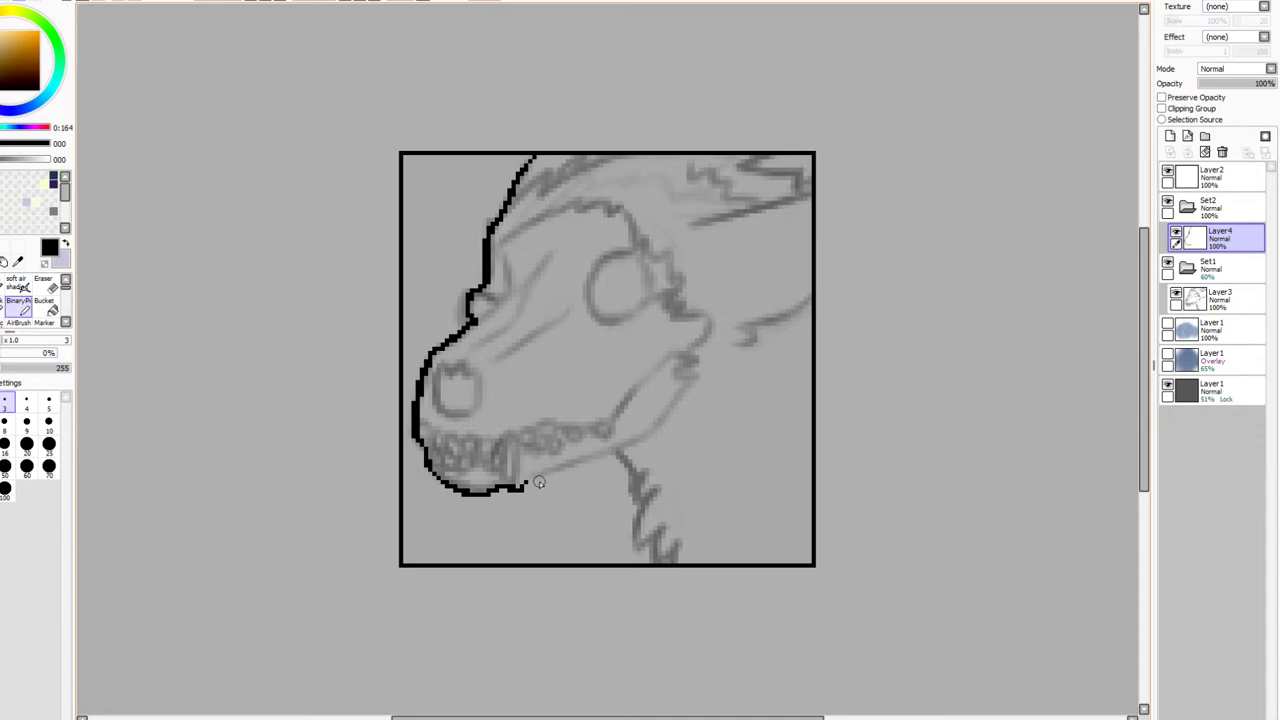
Undo the chin outline, then retrace it along the lower jaw and down the throat fur to the canvas edge
key("ctrl+z")
key("ctrl+z")
mouse_move(424, 455)
left_mouse_down()
mouse_move(460, 492)
mouse_move(490, 494)
mouse_move(612, 452)
mouse_move(632, 505)
mouse_move(645, 503)
left_mouse_up()
left_click_drag(635, 555, 653, 570)
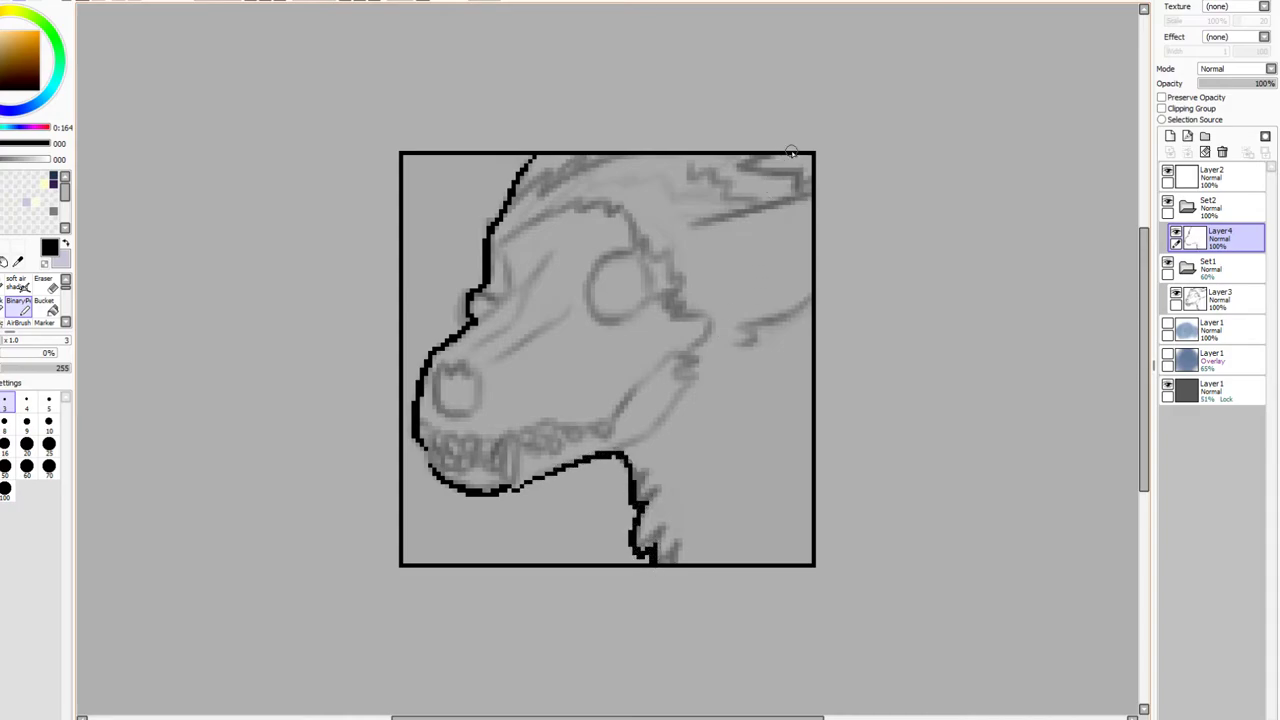
Draw the near ear's upper edge at the canvas corner and thicken the outer contour along the far ear, snout and jaw
left_click_drag(762, 162, 812, 166)
mouse_move(465, 324)
left_mouse_down()
mouse_move(420, 381)
mouse_move(413, 427)
mouse_move(429, 467)
mouse_move(451, 489)
mouse_move(496, 494)
mouse_move(581, 464)
mouse_move(516, 493)
mouse_move(627, 462)
left_mouse_up()
left_click_drag(535, 148, 486, 222)
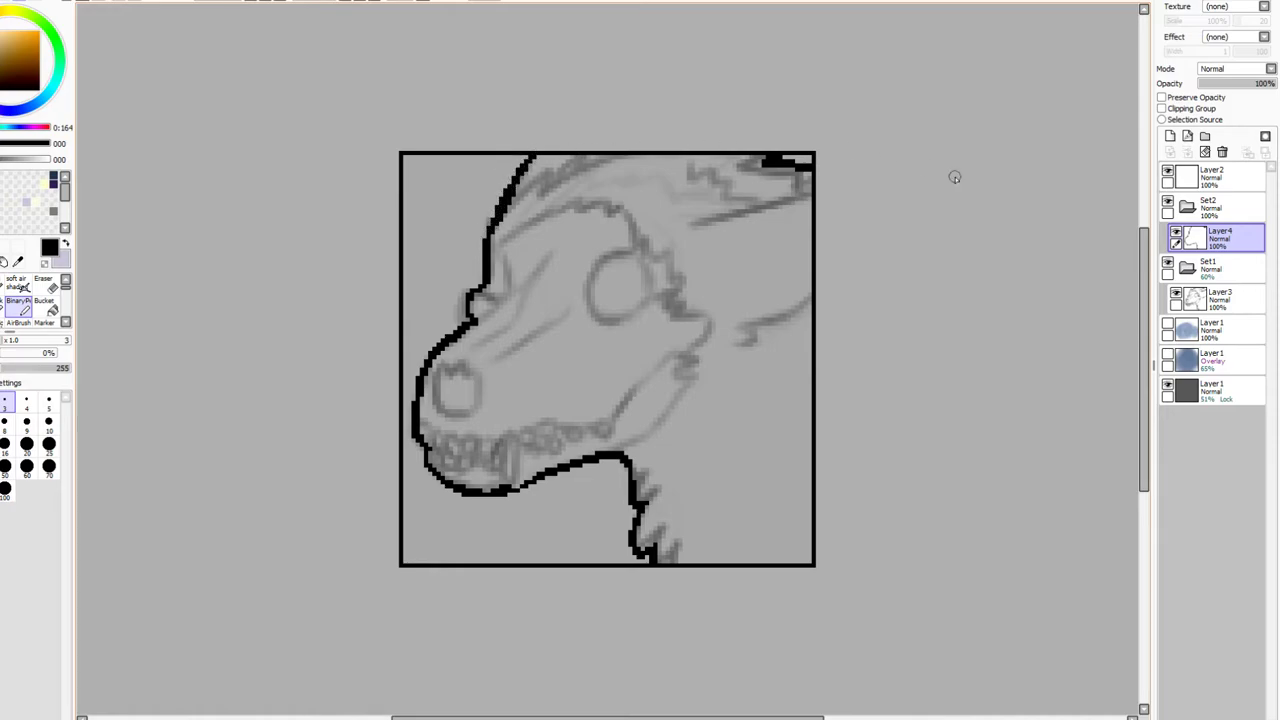
On a new layer, outline the far and near eye sockets with a size 2 pen
left_click(1170, 135)
key("bracketleft")
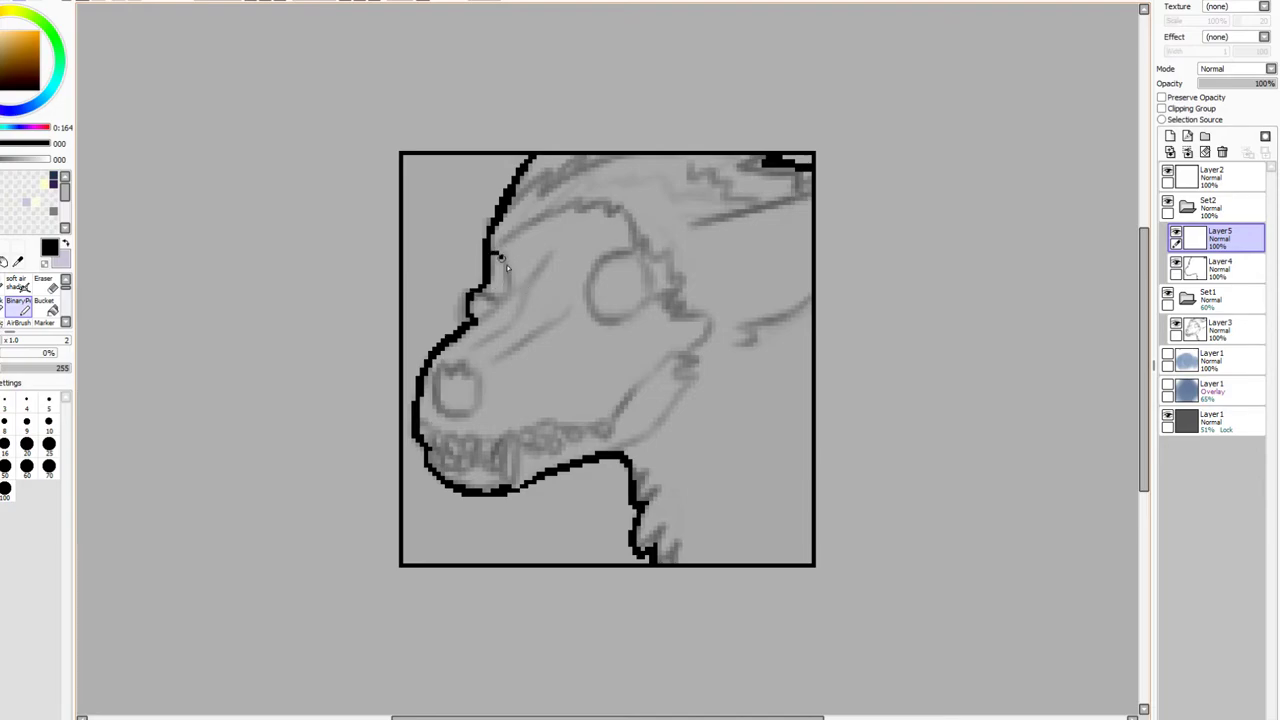
left_click_drag(509, 288, 480, 291)
mouse_move(595, 268)
left_mouse_down()
mouse_move(590, 298)
mouse_move(625, 319)
mouse_move(652, 303)
mouse_move(640, 262)
mouse_move(649, 303)
mouse_move(672, 298)
left_mouse_up()
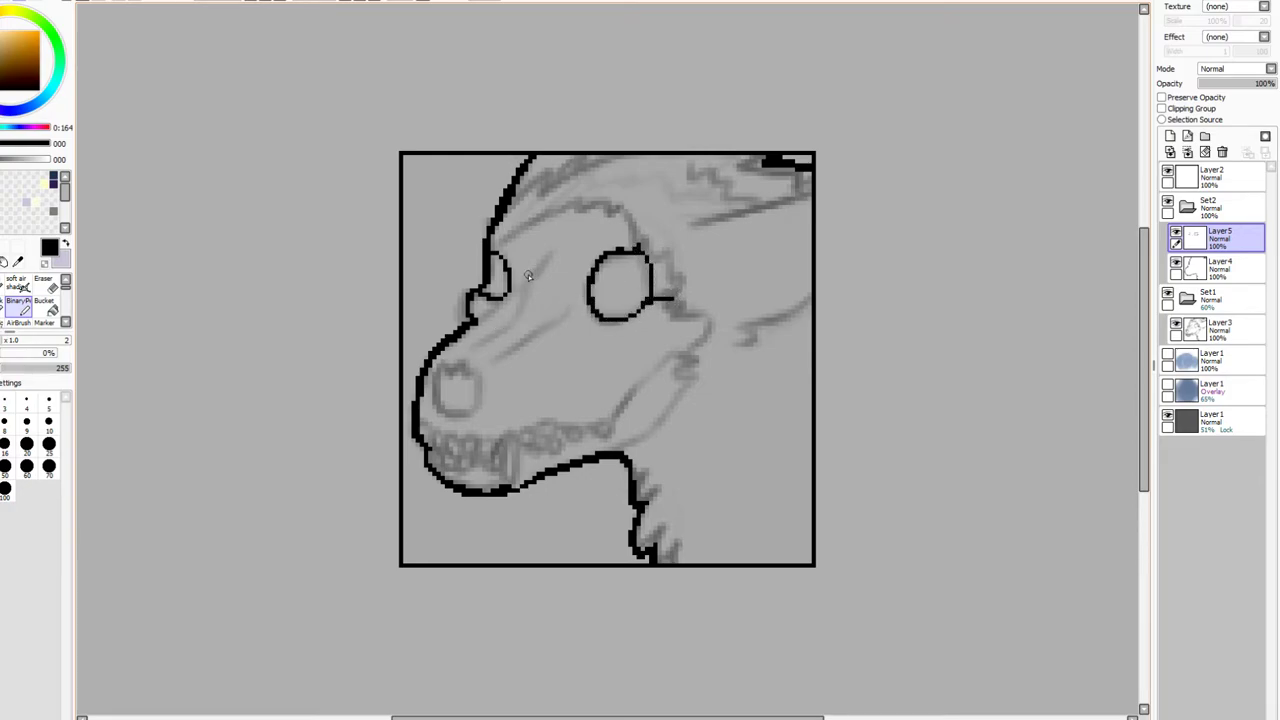
Trace the jagged fur edge from the brow around the near socket to the cheek, and the far ear's inner fur
left_click_drag(553, 250, 462, 337)
key("ctrl+z")
mouse_move(498, 240)
left_mouse_down()
mouse_move(570, 205)
mouse_move(579, 218)
mouse_move(627, 208)
mouse_move(613, 222)
mouse_move(625, 214)
mouse_move(634, 256)
mouse_move(646, 240)
mouse_move(651, 268)
mouse_move(665, 257)
mouse_move(670, 285)
mouse_move(708, 320)
left_mouse_up()
left_click_drag(516, 192, 561, 172)
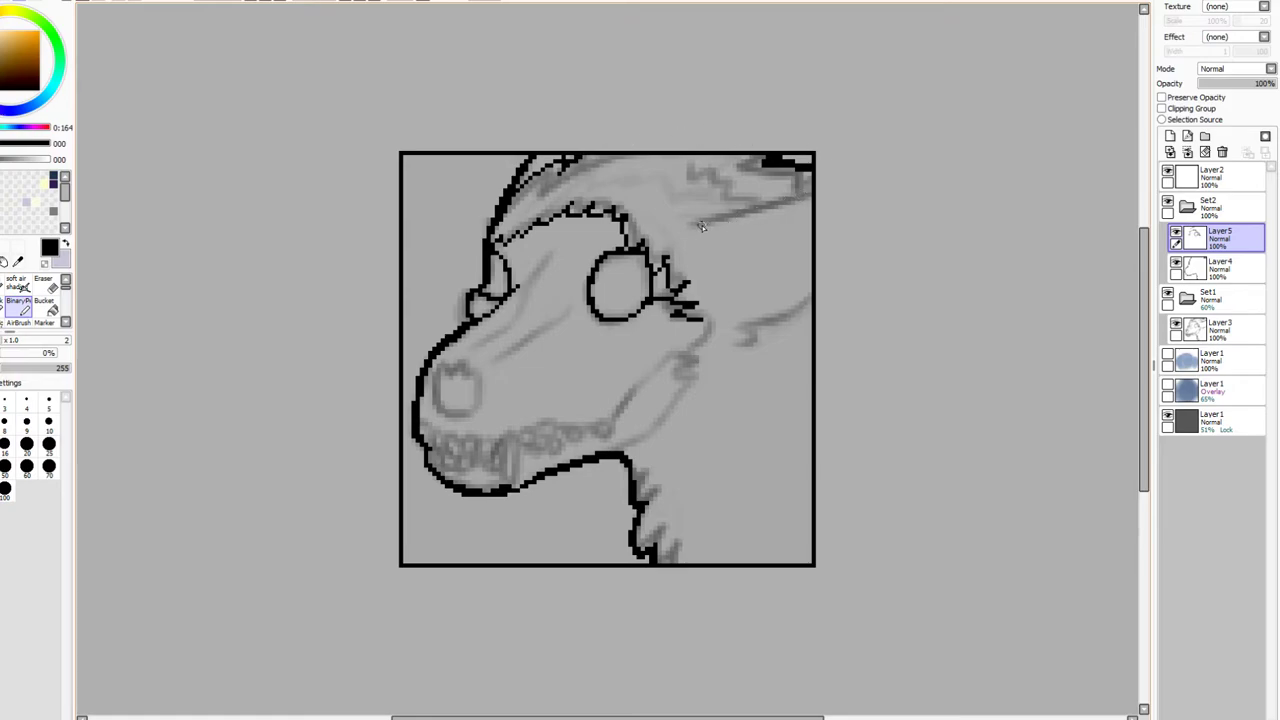
Trace the near ear's lower edge, undoing the first ear and neck strokes and redrawing it as a smoother curve
left_click_drag(695, 227, 812, 191)
left_click_drag(745, 339, 805, 323)
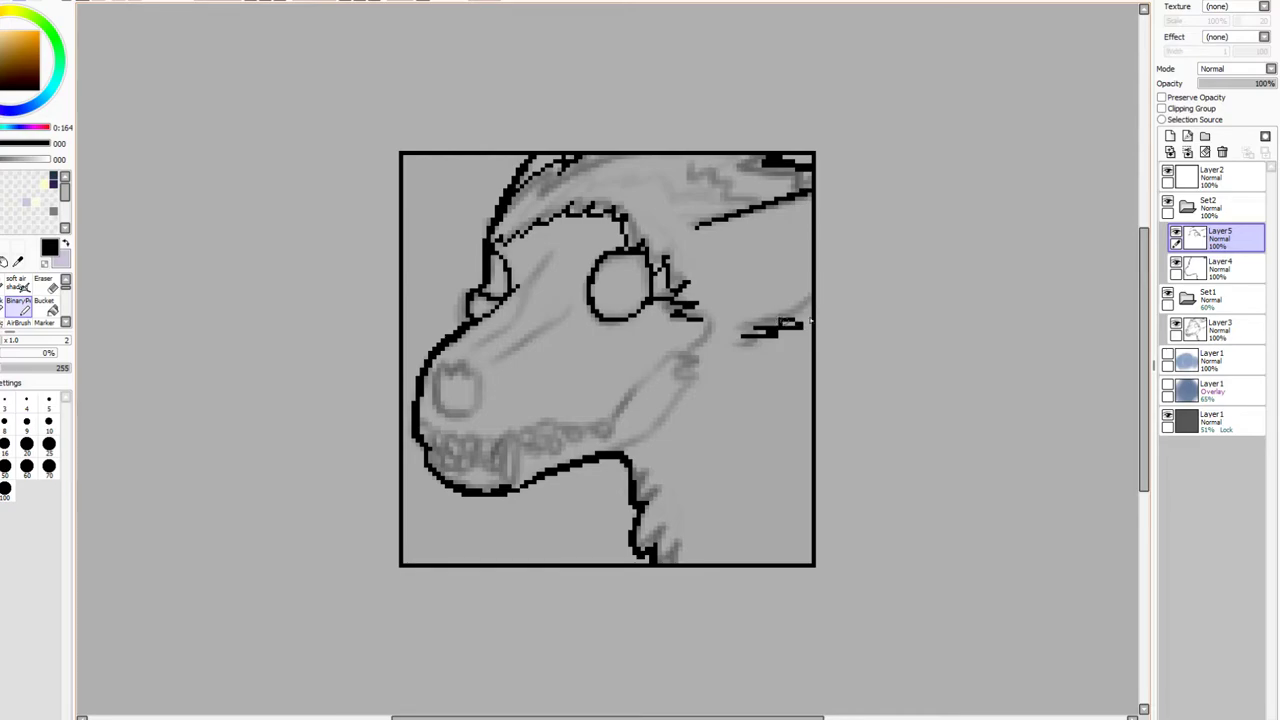
key("ctrl+z")
key("ctrl+z")
key("ctrl+z")
key("ctrl+z")
left_click_drag(690, 236, 828, 186)
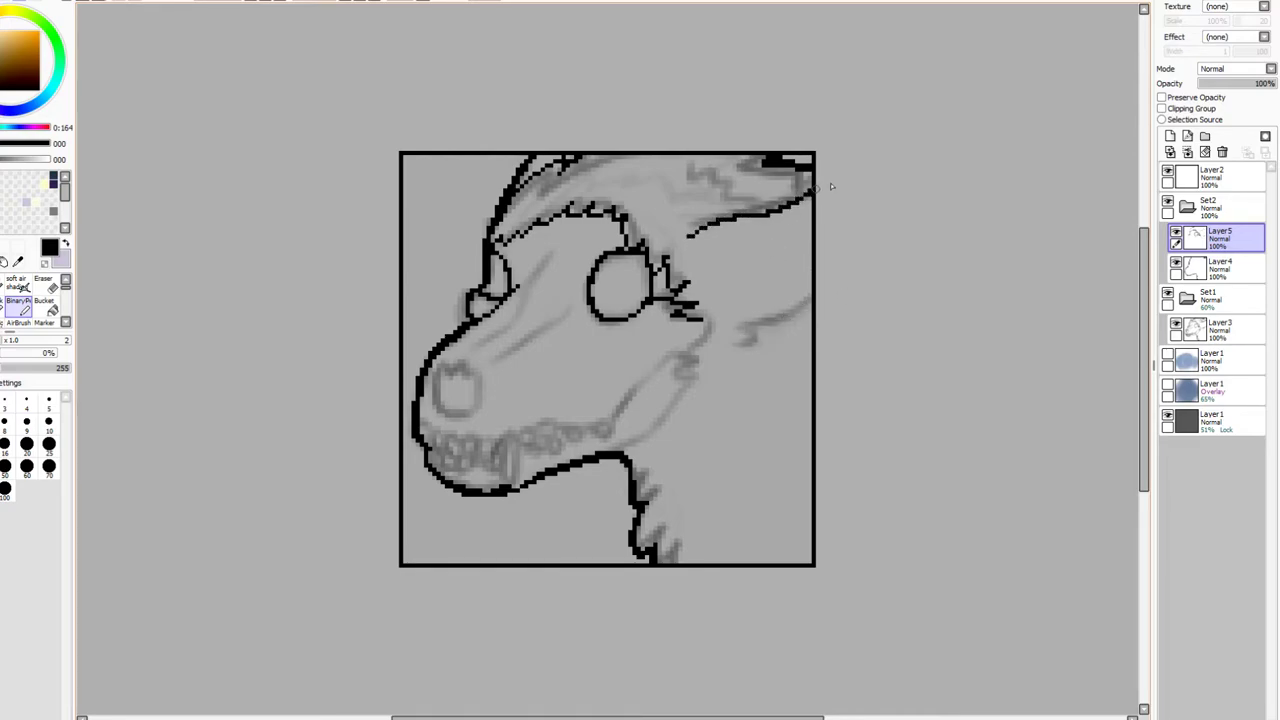
Trace the neck line behind the cheek and the jagged fur below the cheekbone, redoing strokes that miss the shape
mouse_move(738, 338)
left_mouse_down()
mouse_move(834, 312)
mouse_move(853, 293)
mouse_move(757, 321)
mouse_move(774, 334)
mouse_move(702, 321)
mouse_move(713, 329)
mouse_move(704, 345)
mouse_move(678, 360)
mouse_move(704, 361)
mouse_move(674, 386)
left_mouse_up()
key("ctrl+z")
key("ctrl+z")
key("ctrl+z")
key("ctrl+z")
key("ctrl+z")
mouse_move(708, 388)
left_mouse_down()
mouse_move(684, 394)
mouse_move(700, 406)
left_mouse_up()
Trace the upper and lower front teeth along the muzzle, redoing strokes until their shapes fit
mouse_move(416, 416)
left_mouse_down()
mouse_move(442, 440)
mouse_move(428, 462)
mouse_move(440, 466)
mouse_move(431, 430)
mouse_move(438, 449)
mouse_move(450, 436)
mouse_move(431, 427)
mouse_move(454, 468)
mouse_move(440, 455)
mouse_move(449, 435)
mouse_move(438, 440)
mouse_move(459, 437)
mouse_move(472, 462)
left_mouse_up()
key("ctrl+z")
key("ctrl+z")
key("ctrl+z")
key("ctrl+z")
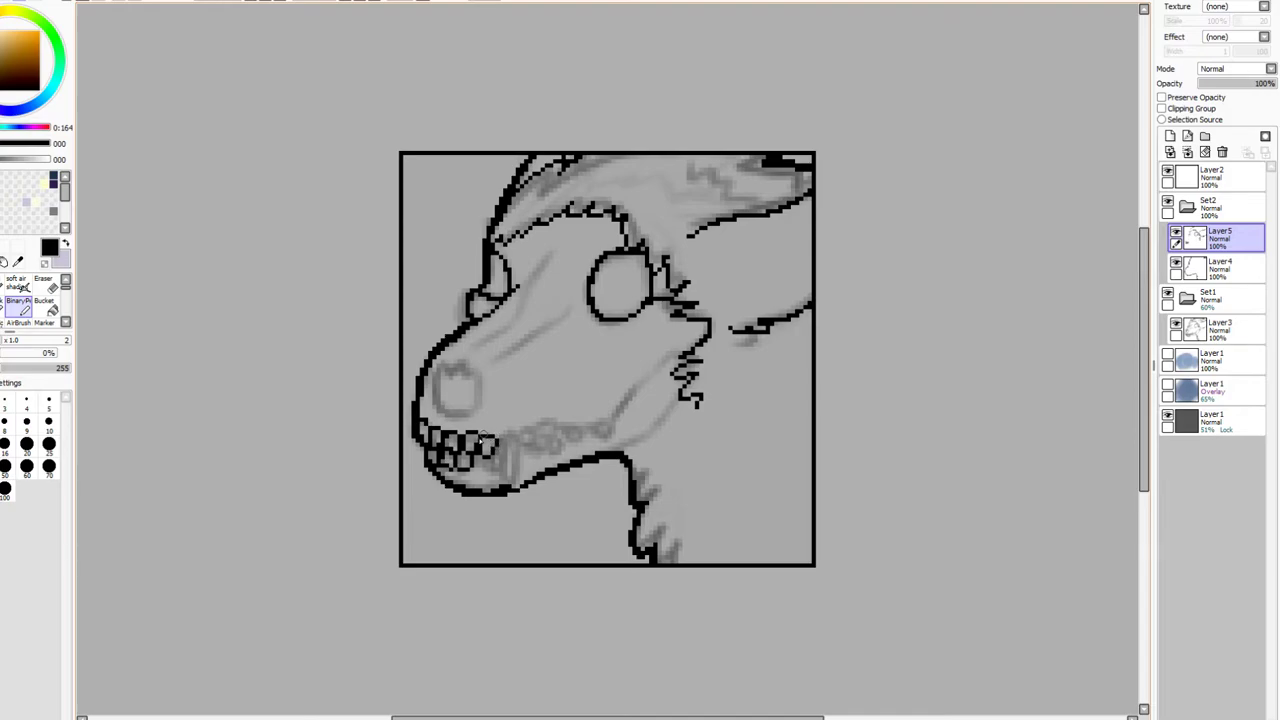
mouse_move(483, 452)
left_mouse_down()
mouse_move(474, 468)
mouse_move(494, 477)
mouse_move(504, 441)
left_mouse_up()
mouse_move(505, 435)
left_mouse_down()
mouse_move(501, 474)
mouse_move(486, 458)
left_mouse_up()
Trace the large fang and the back teeth, and extend the mouth and jaw lines up to the cheek
left_click_drag(504, 442, 518, 481)
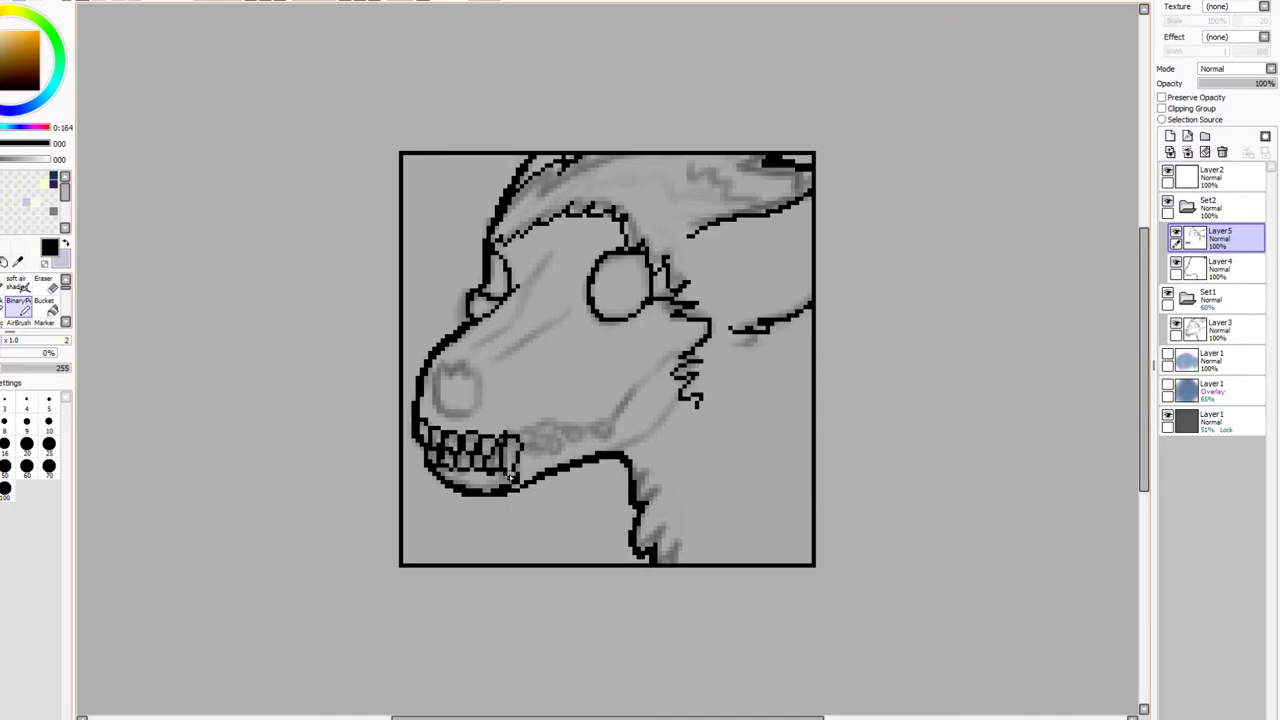
left_click_drag(510, 436, 521, 486)
mouse_move(537, 438)
left_mouse_down()
mouse_move(520, 446)
mouse_move(530, 456)
left_mouse_up()
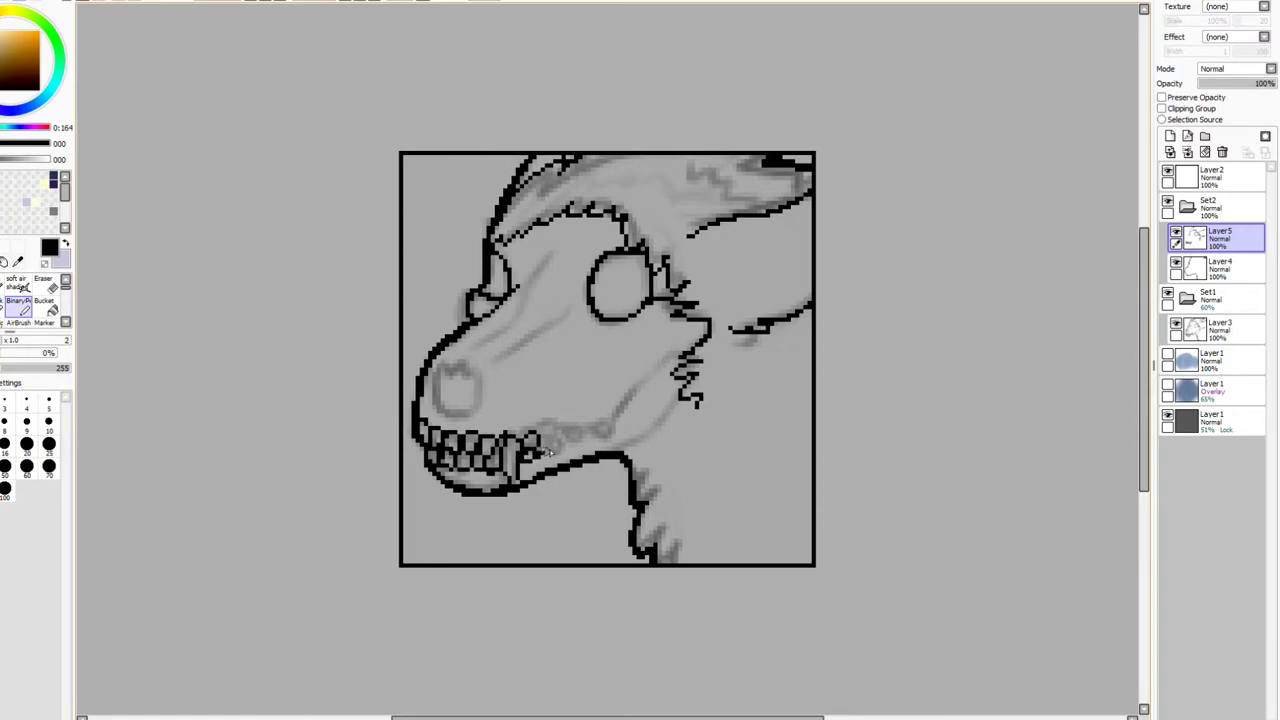
left_click_drag(530, 436, 549, 426)
left_click_drag(560, 449, 545, 451)
mouse_move(575, 440)
left_mouse_down()
mouse_move(604, 428)
mouse_move(552, 428)
mouse_move(575, 445)
mouse_move(561, 449)
mouse_move(666, 362)
mouse_move(692, 358)
mouse_move(658, 424)
mouse_move(614, 447)
left_mouse_up()
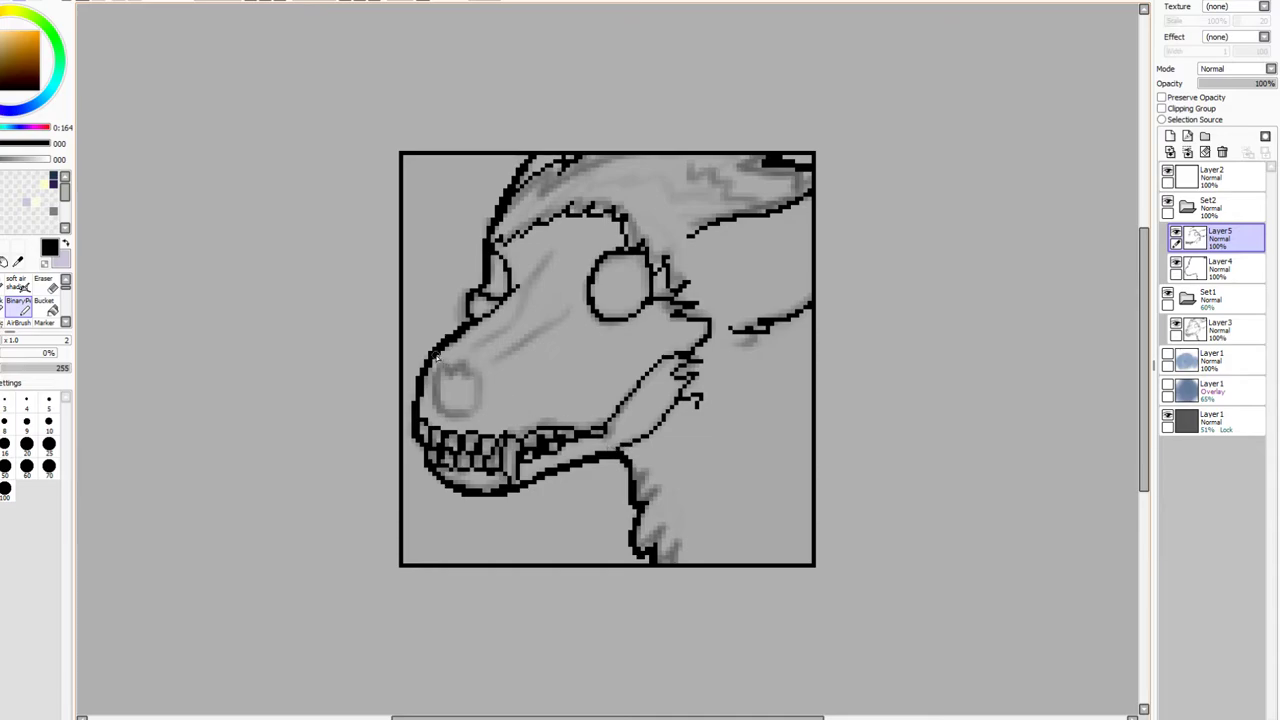
Hide the Set1 sketch folder and examine the linework alone at reduced and enlarged sizes
left_click(1176, 263)
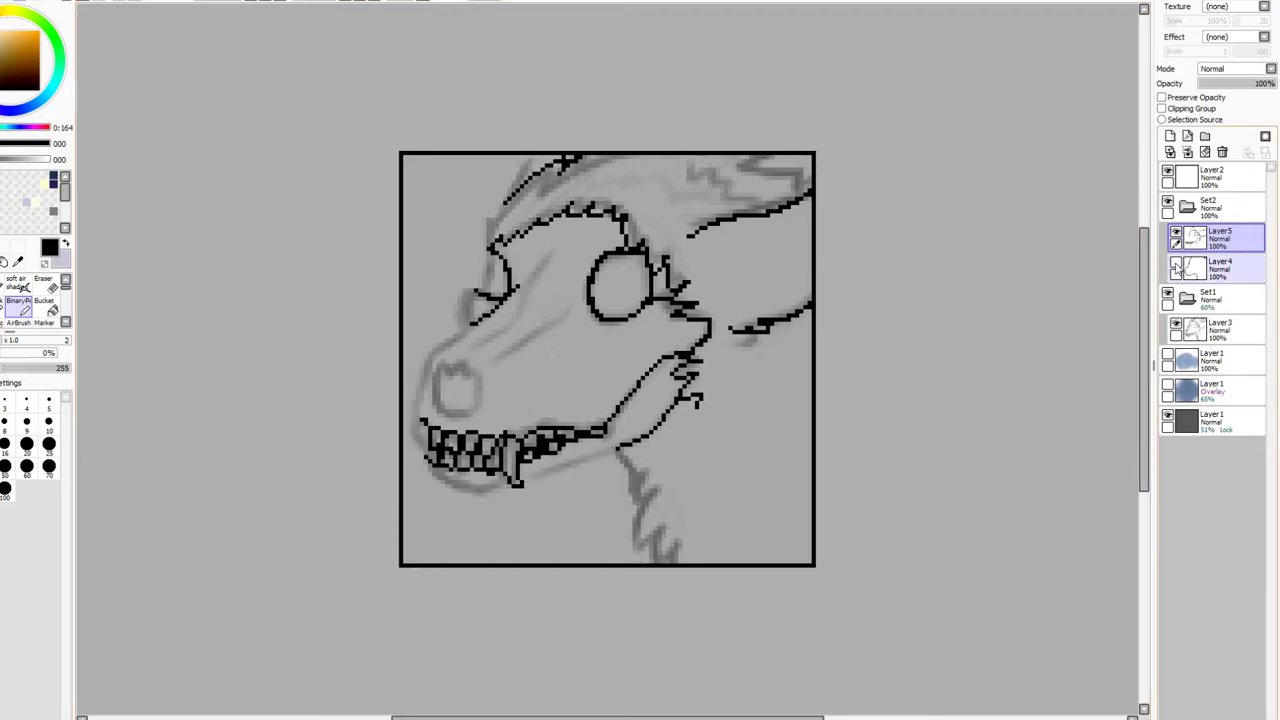
left_click(1176, 263)
left_click(1168, 294)
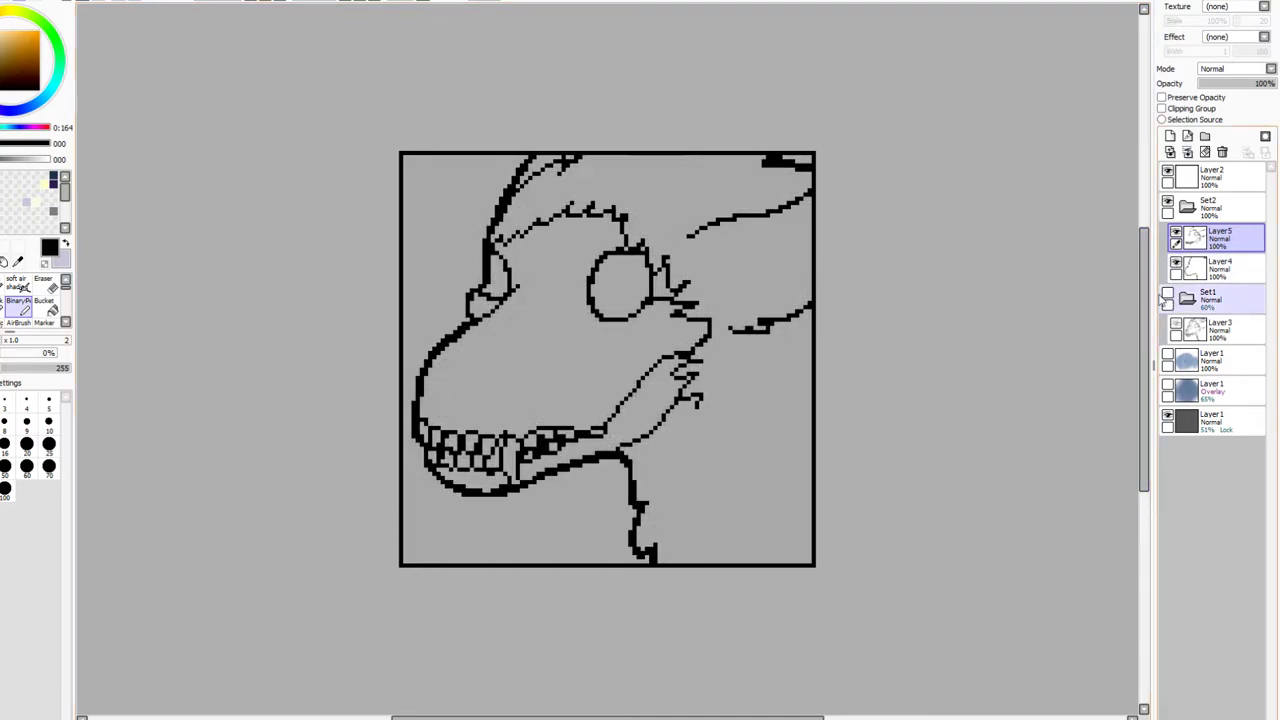
left_click(250, 2)
left_click(250, 2)
left_click(250, 2)
left_click(250, 2)
left_click(250, 2)
left_click(265, 2)
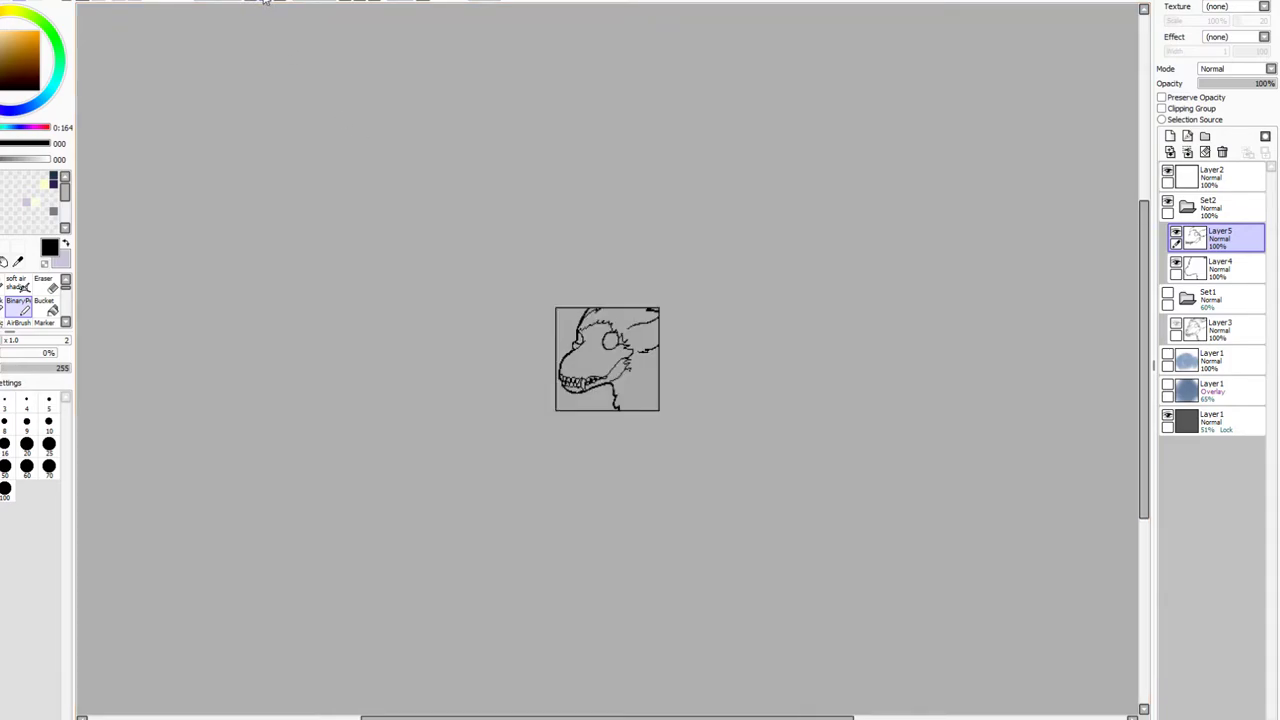
left_click(265, 2)
left_click(265, 2)
left_click(265, 2)
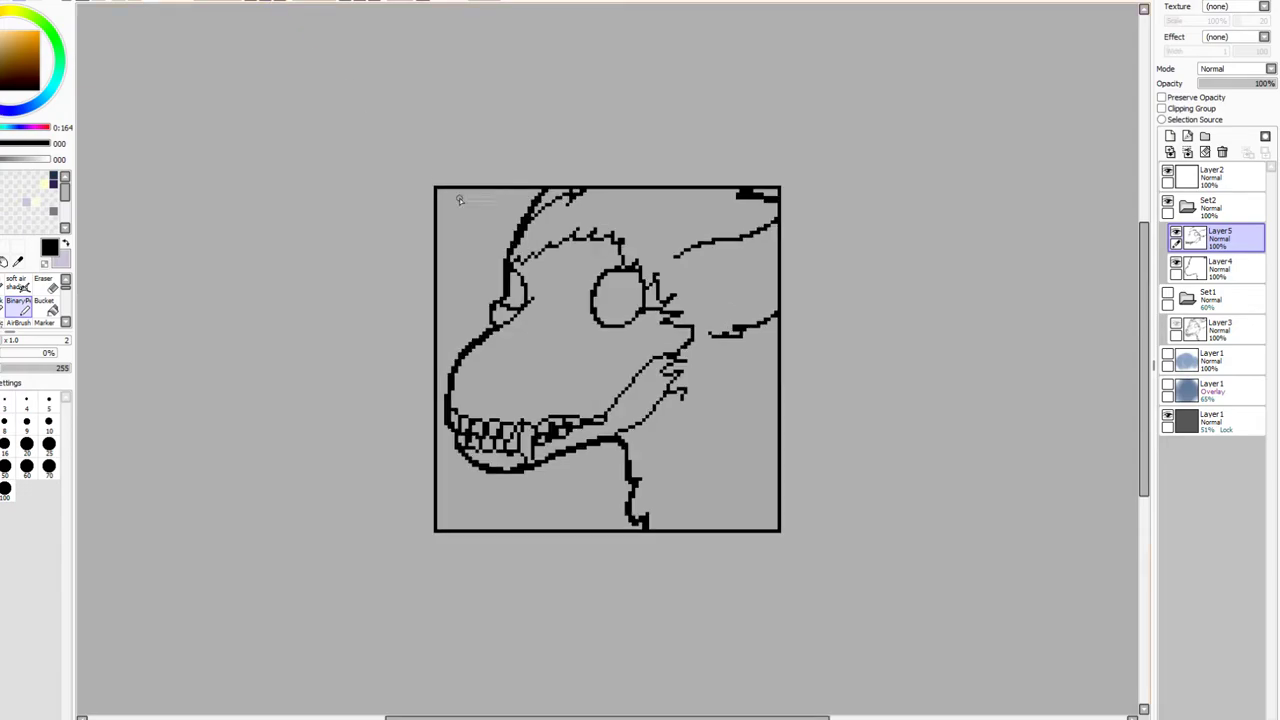
Fill the far and near eye sockets with solid black, using pen size 9 for the larger area
left_click_drag(504, 304, 520, 310)
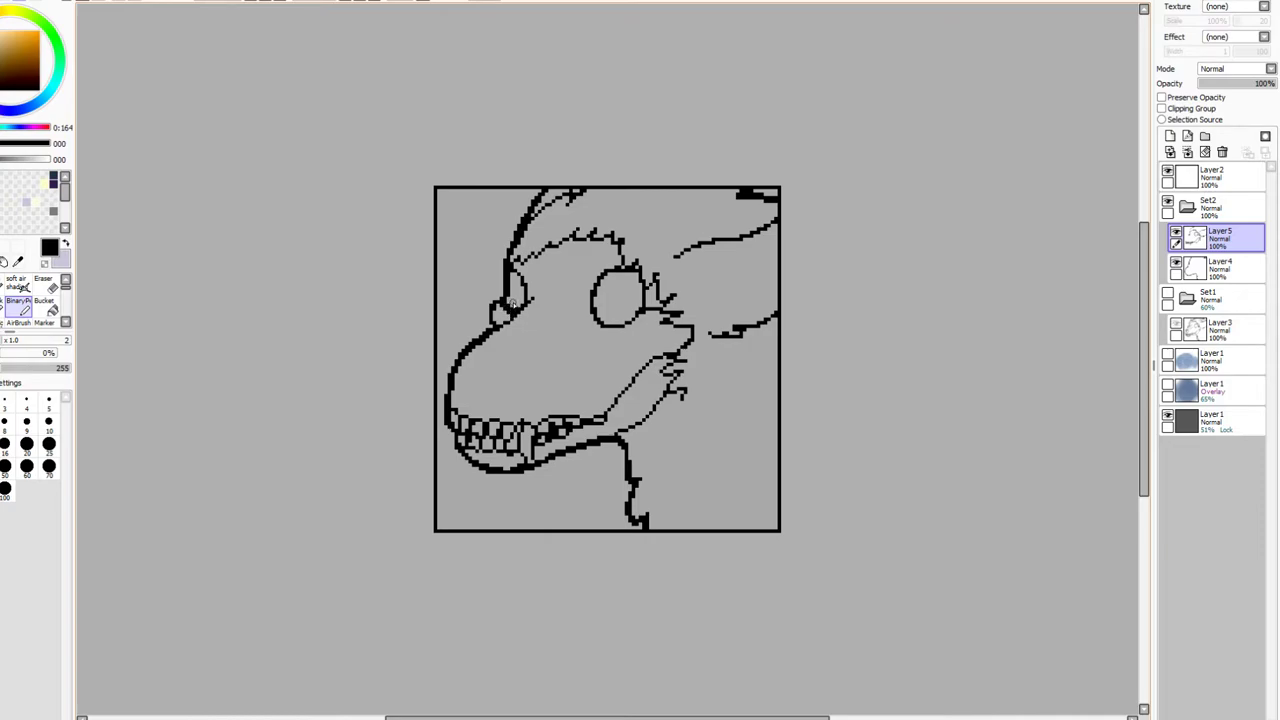
mouse_move(508, 268)
left_mouse_down()
mouse_move(527, 301)
mouse_move(516, 268)
mouse_move(510, 312)
left_mouse_up()
mouse_move(596, 300)
left_mouse_down()
mouse_move(598, 320)
mouse_move(630, 326)
mouse_move(634, 272)
mouse_move(606, 276)
mouse_move(600, 316)
mouse_move(640, 300)
mouse_move(626, 306)
mouse_move(622, 286)
mouse_move(606, 310)
mouse_move(626, 314)
mouse_move(622, 284)
mouse_move(600, 306)
left_mouse_up()
left_click(26, 422)
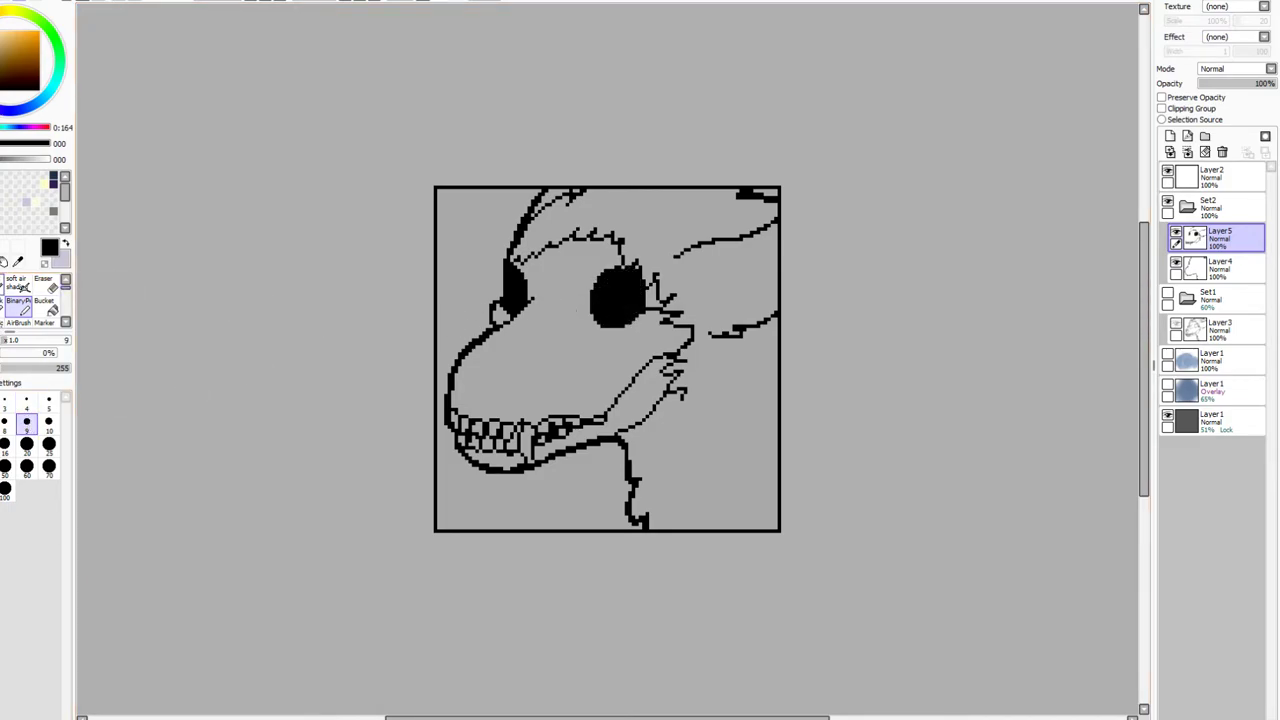
Show the Set1 sketch again and, on a new layer, trace the upper snout crease with a size 1 pen
left_click(6, 402)
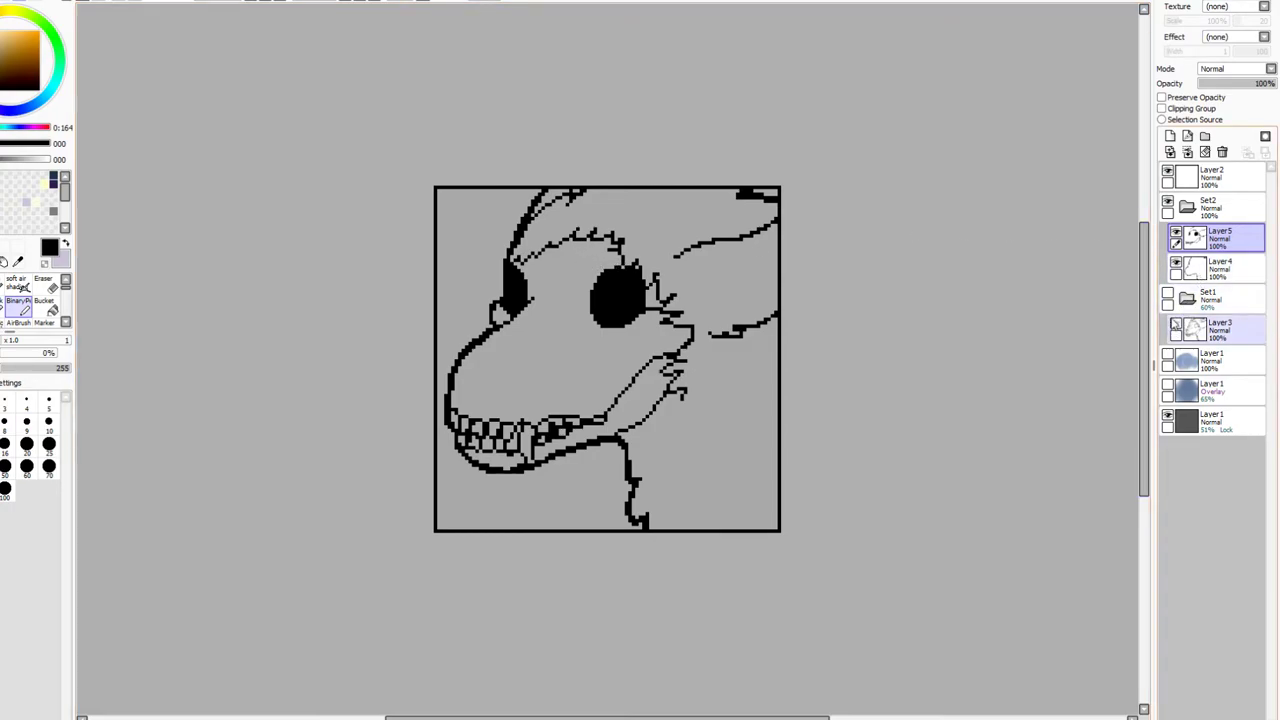
left_click(1167, 294)
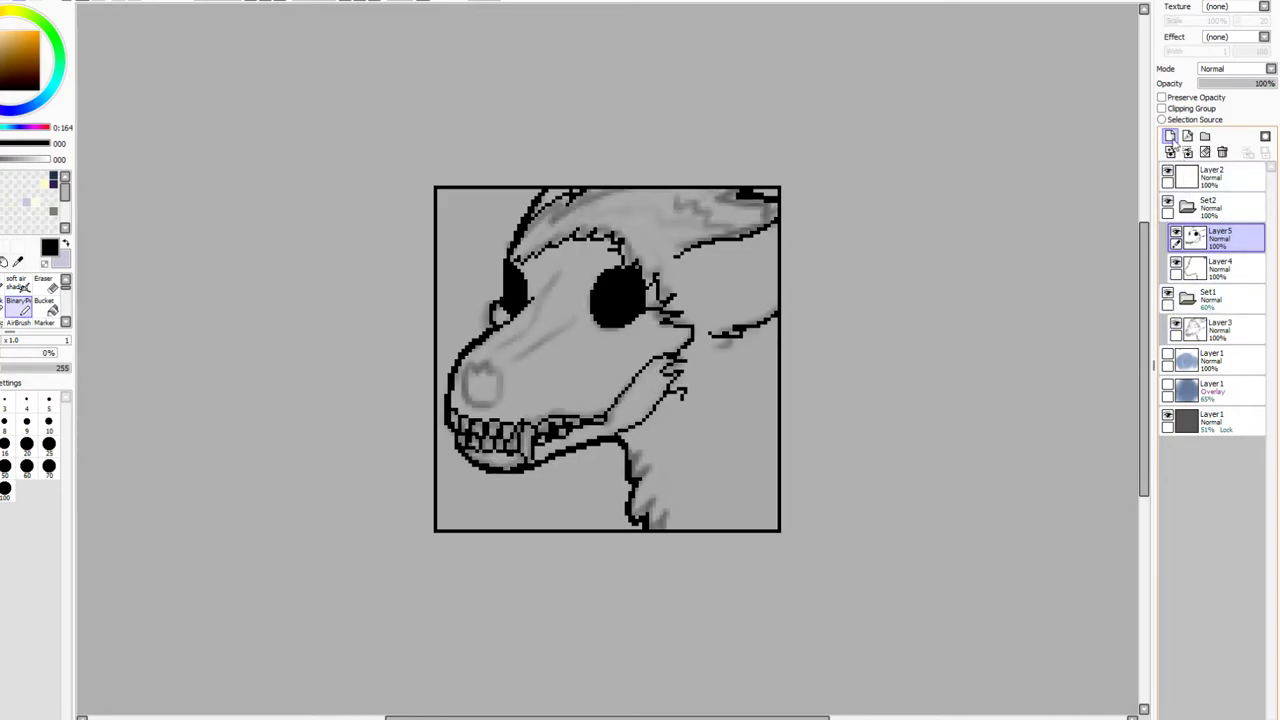
left_click(1170, 136)
mouse_move(578, 246)
left_mouse_down()
mouse_move(515, 340)
mouse_move(491, 353)
left_mouse_up()
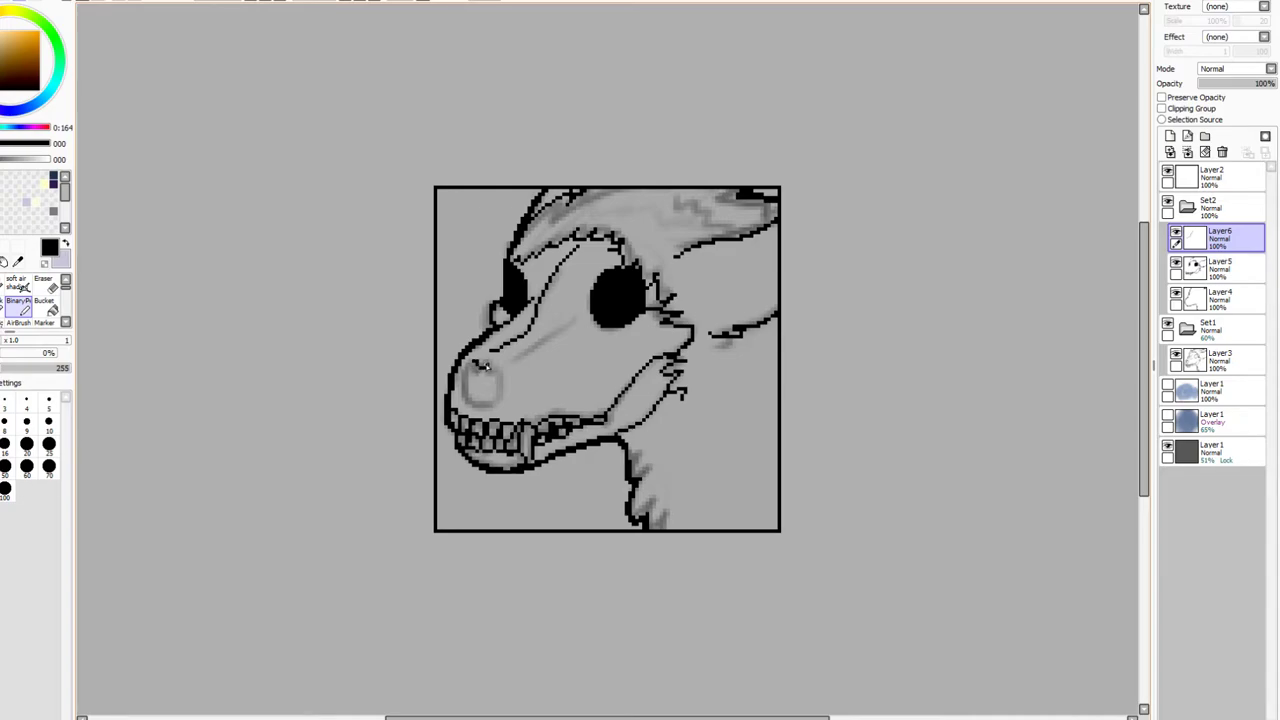
Trace the nostril outline, redoing a stroke, and the lower crease running back along the snout
mouse_move(501, 382)
left_mouse_down()
mouse_move(502, 398)
mouse_move(469, 404)
mouse_move(471, 373)
mouse_move(465, 403)
mouse_move(476, 407)
left_mouse_up()
key("ctrl+z")
left_click_drag(518, 361, 579, 317)
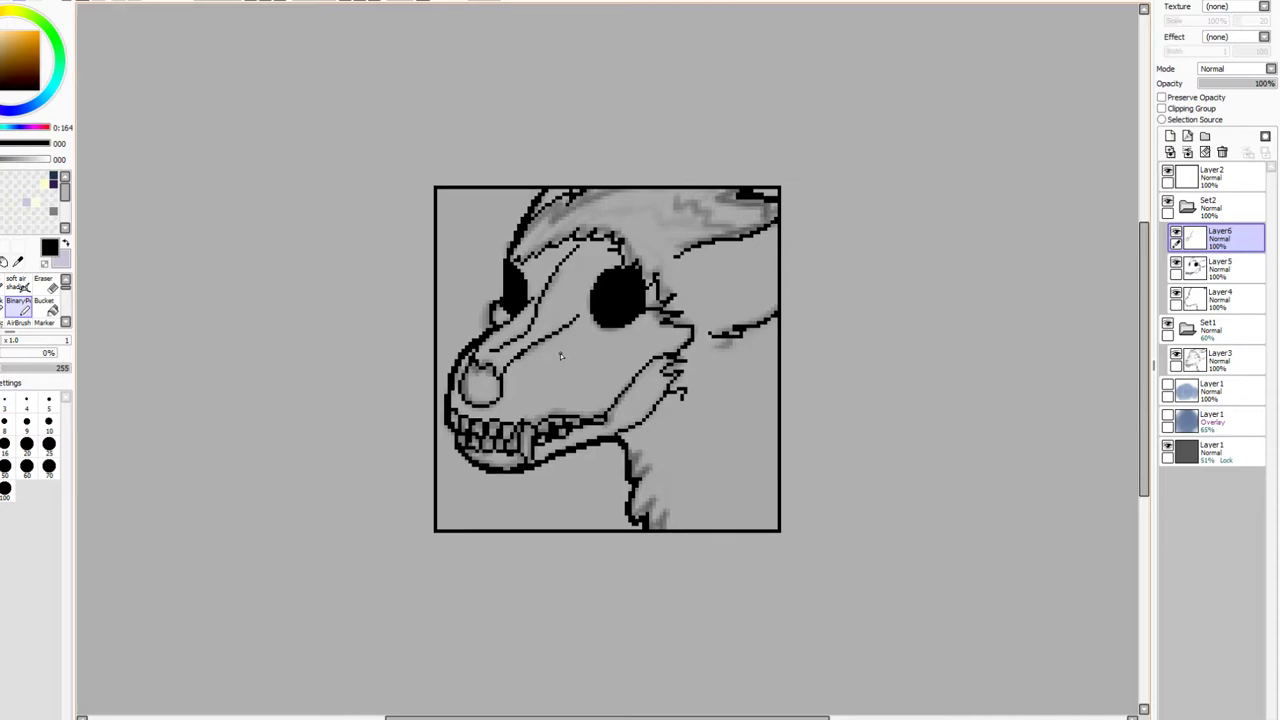
Trace the dashed vertical creases above the canine tooth, redoing a stroke, and outline the small opening on the cheek
mouse_move(521, 414)
left_mouse_down()
mouse_move(522, 397)
mouse_move(548, 390)
mouse_move(525, 389)
mouse_move(536, 366)
left_mouse_up()
key("ctrl+z")
mouse_move(591, 372)
left_mouse_down()
mouse_move(575, 364)
mouse_move(592, 367)
left_mouse_up()
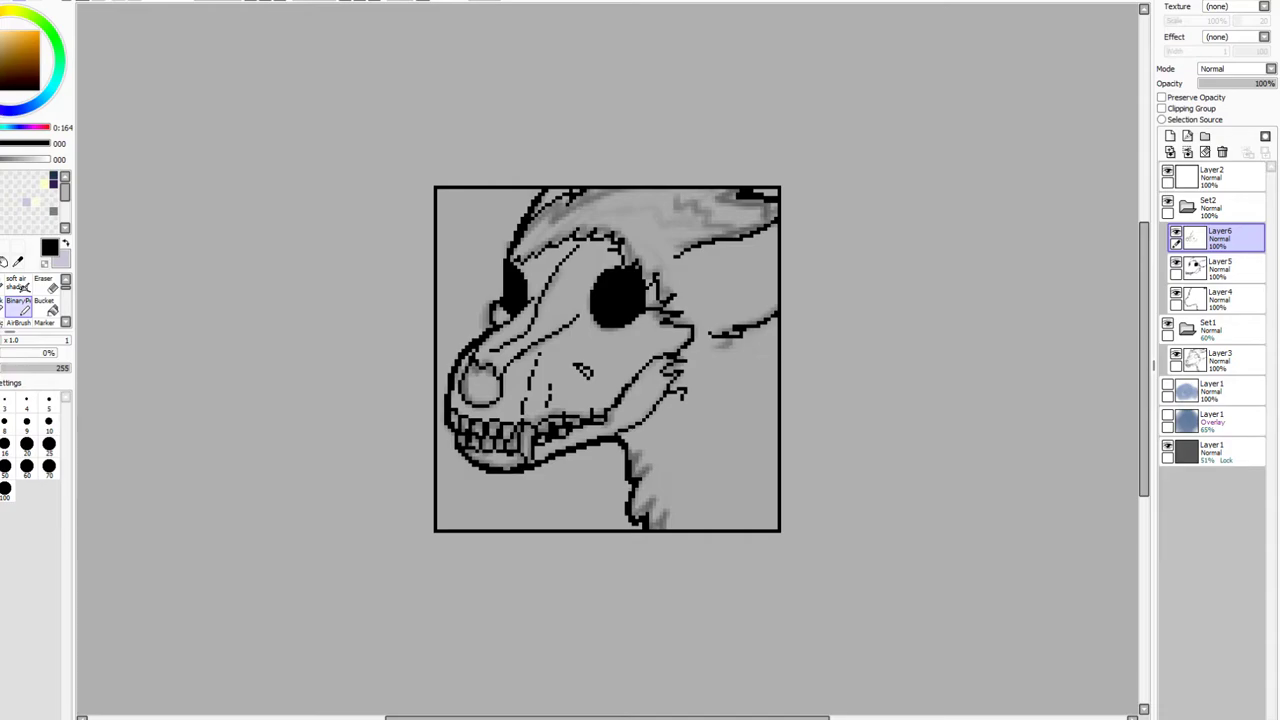
Add short fur strokes and single-pixel flecks along the neck below the jaw
left_click(664, 444)
left_click_drag(634, 456, 641, 445)
left_click_drag(650, 508, 672, 489)
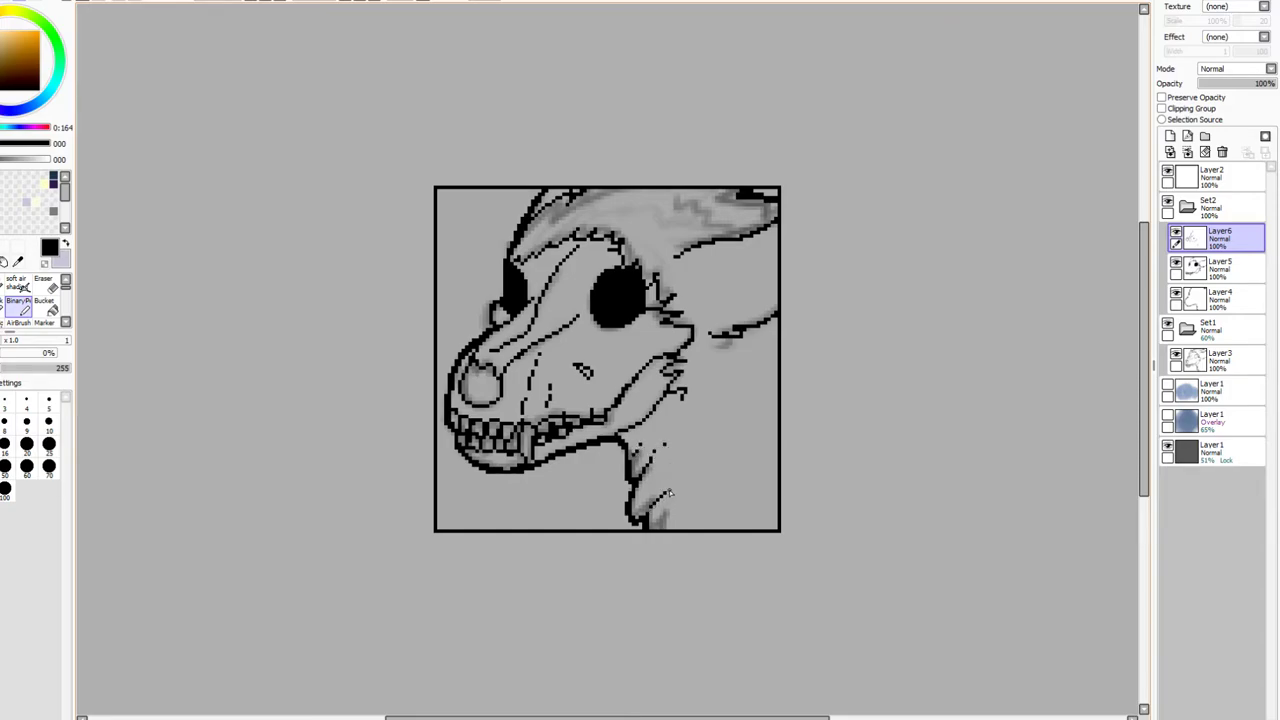
left_click(680, 511)
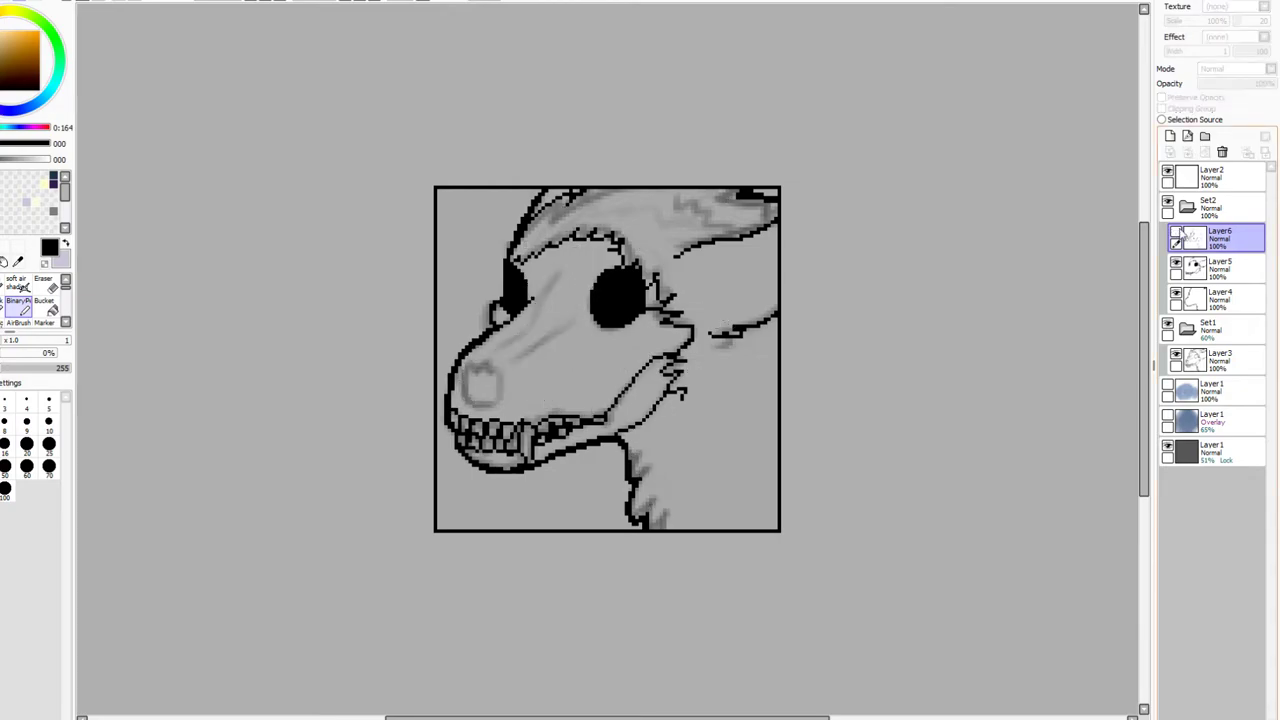
Flatten the Set2 linework folder into a single layer
left_click(1190, 268, "ctrl")
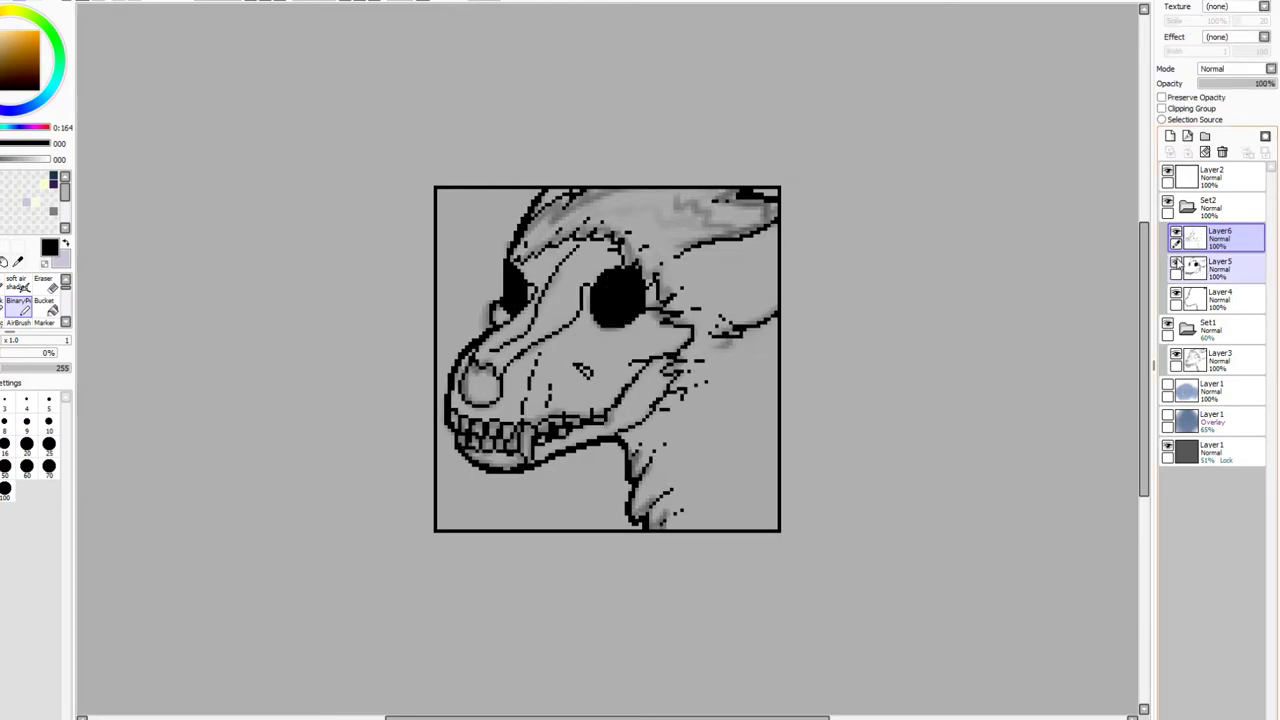
left_click(1210, 207)
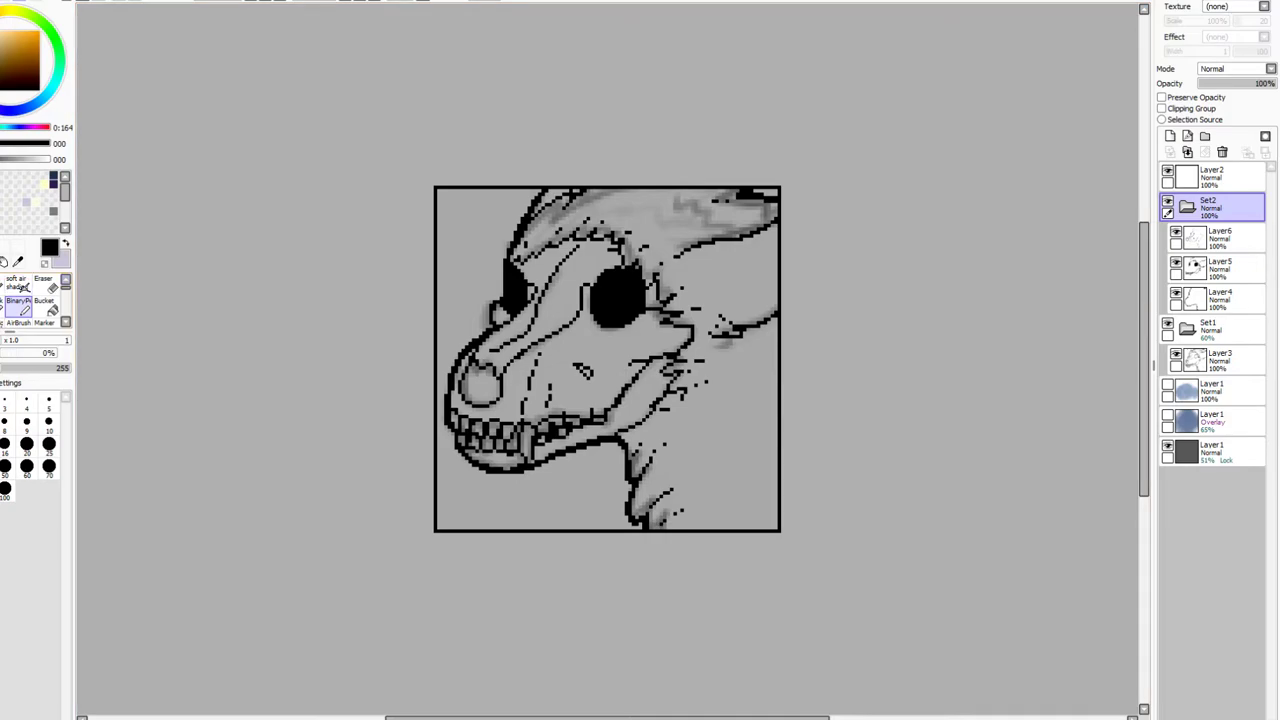
left_click(1170, 136)
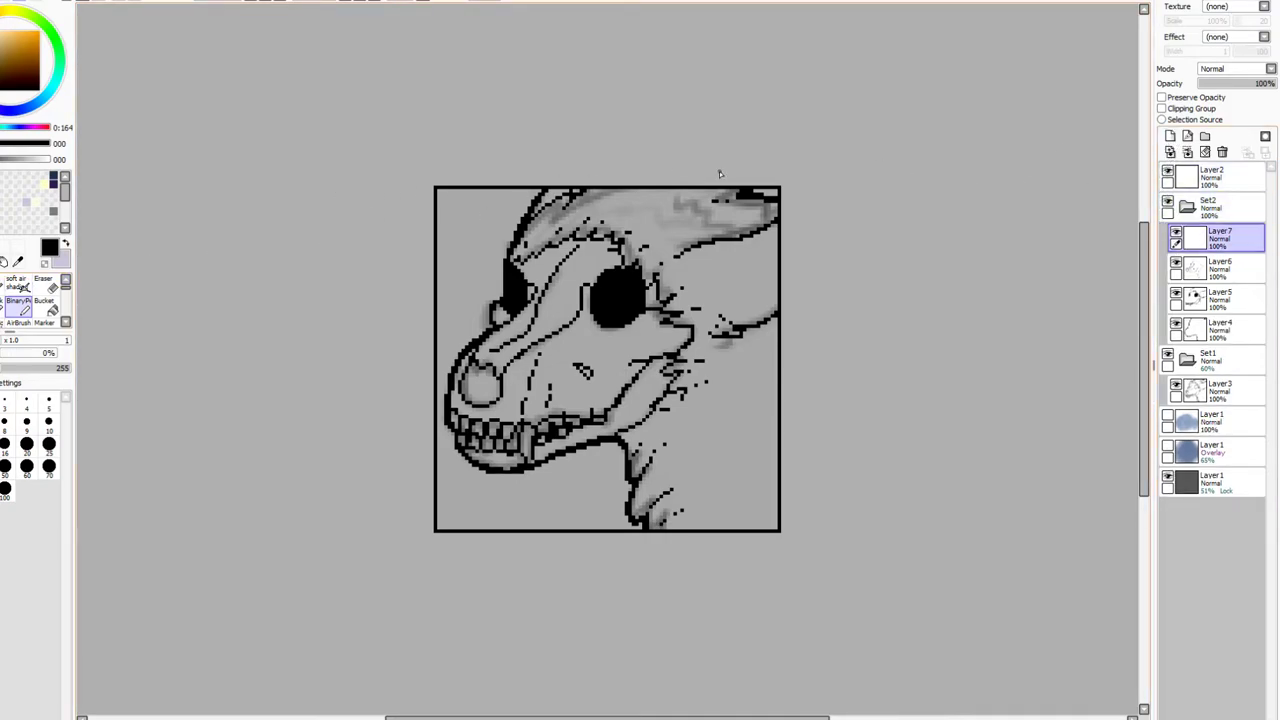
left_click(1187, 152)
left_click(1187, 154)
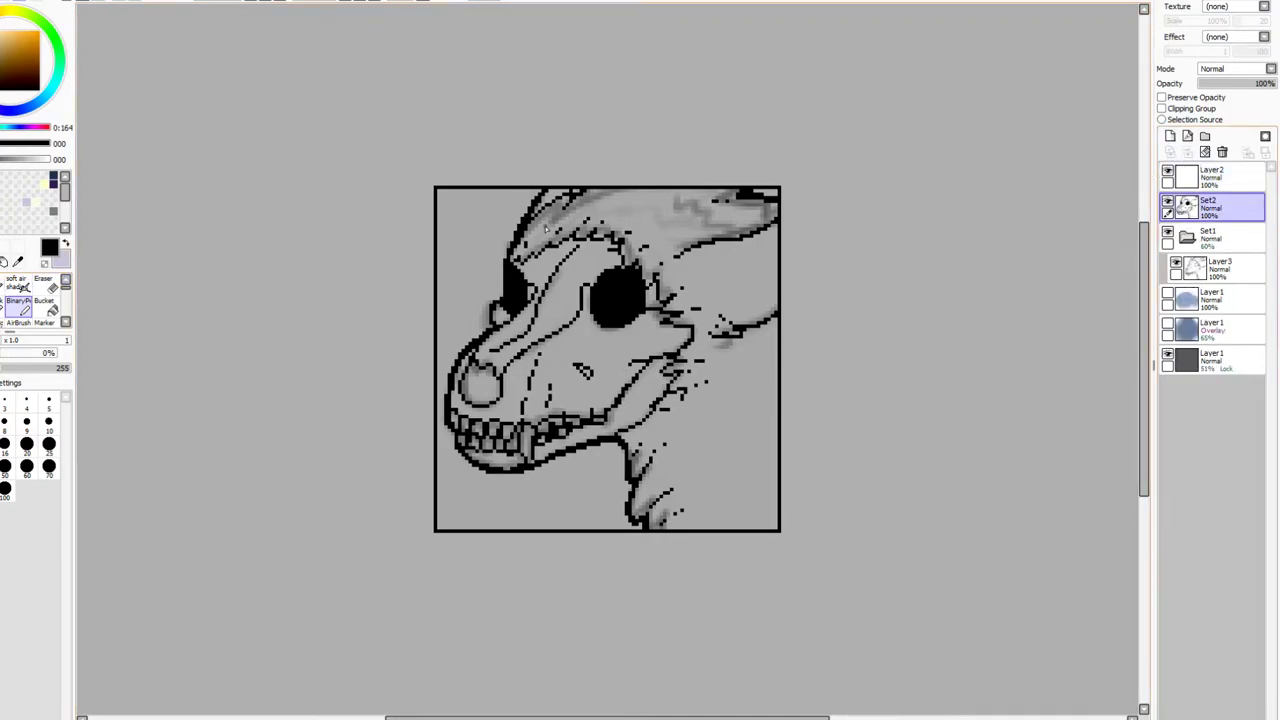
Select and copy the whole flattened linework, clear the selection, and undo the flattening of Set2
left_click(2, 245)
key("ctrl+a")
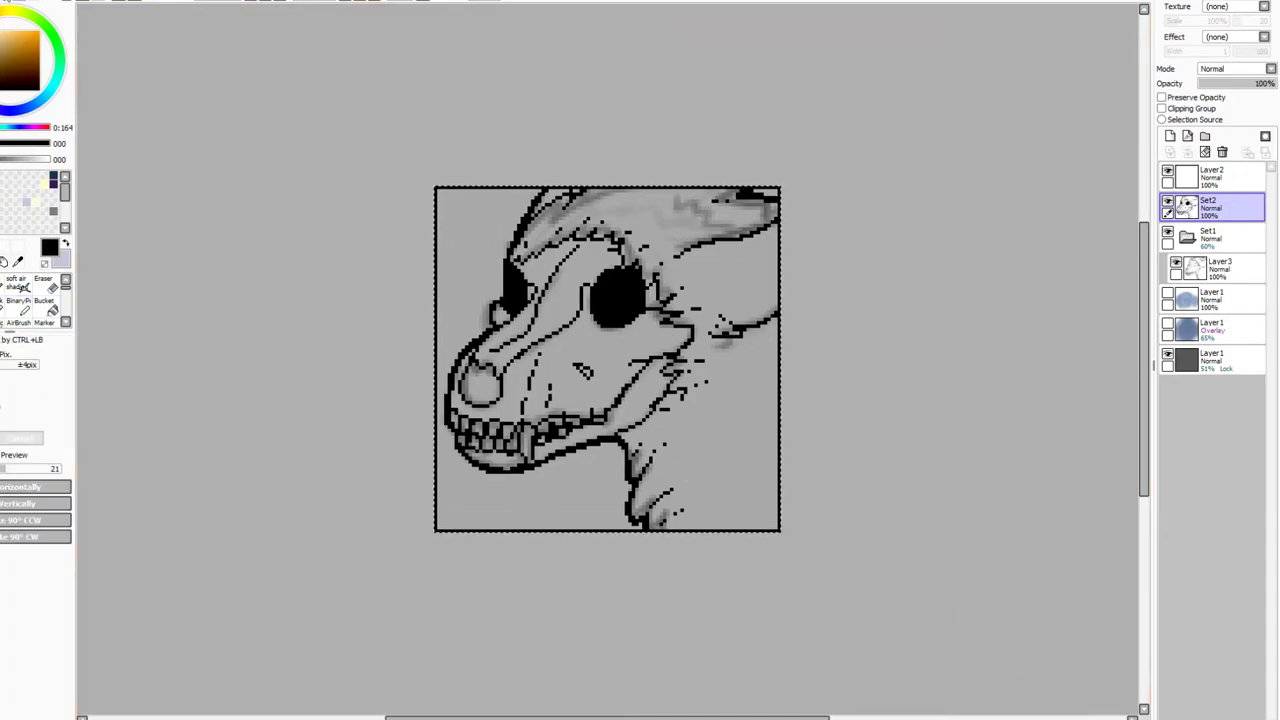
key("ctrl+d")
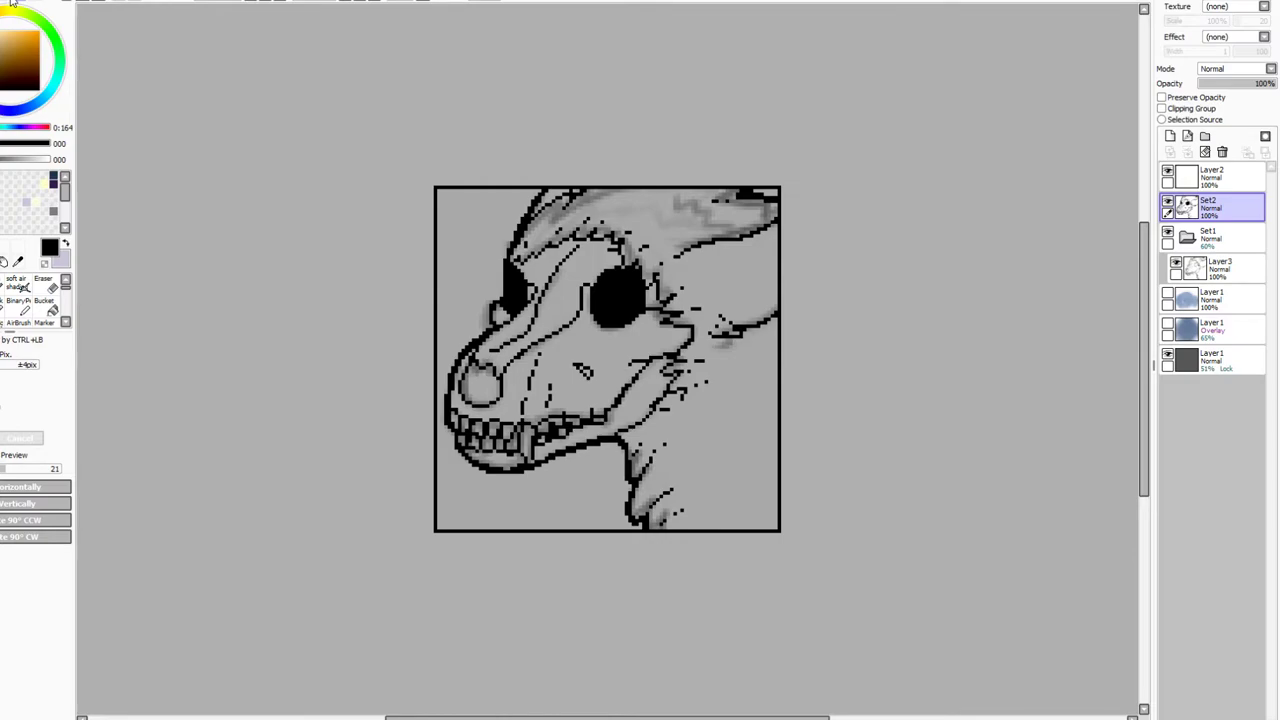
key("ctrl+z")
Preserve the Set2 folder's opacity, hide it, and paste the flattened linework into a new folder above it
left_click(1180, 98)
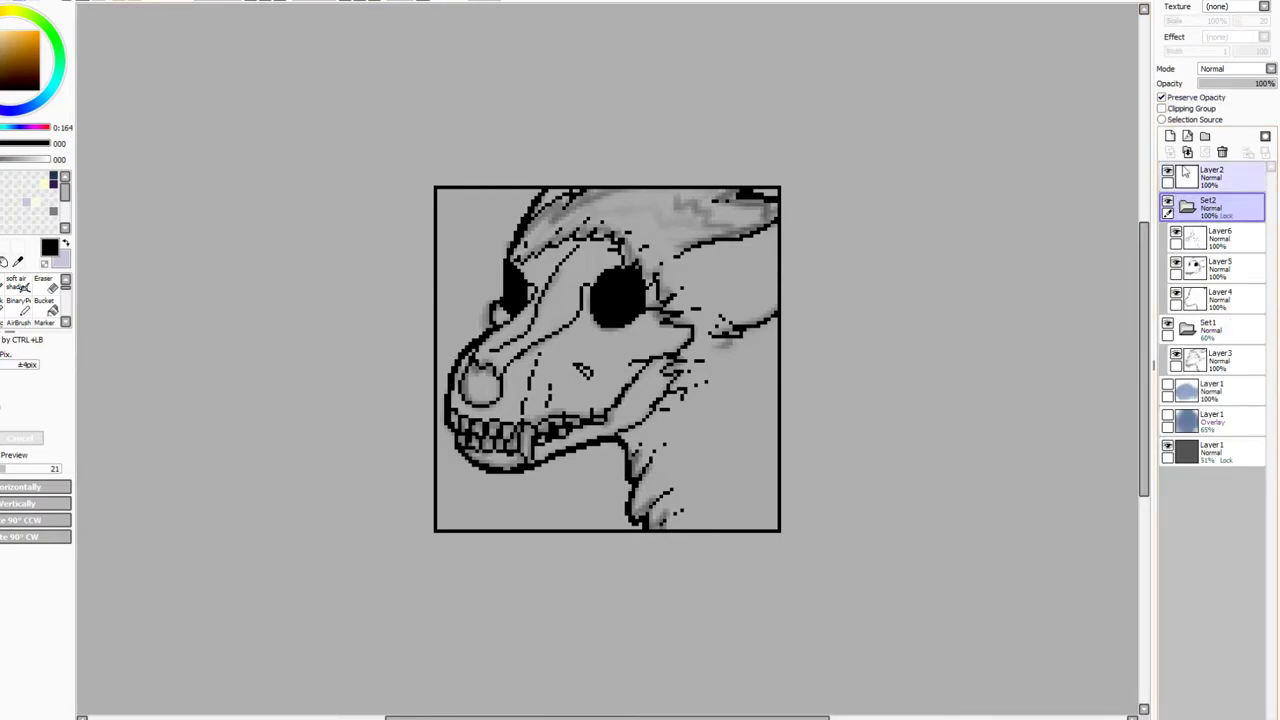
left_click(1186, 206)
left_click(1168, 201)
left_click(1205, 136)
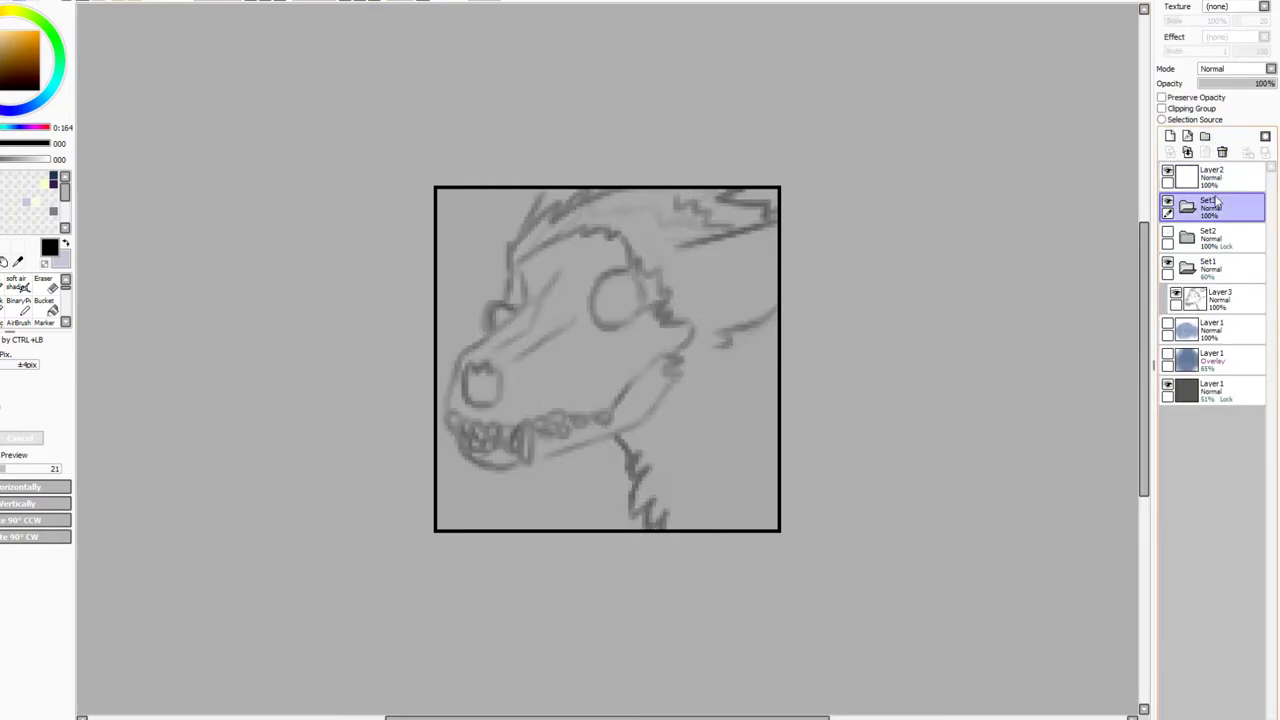
key("ctrl+v")
Lower the Set1 sketch folder's opacity to 33%, collapse it and hide it
left_click(1187, 298)
left_click(1235, 300)
left_click_drag(1236, 84, 1223, 85)
left_click(1168, 292)
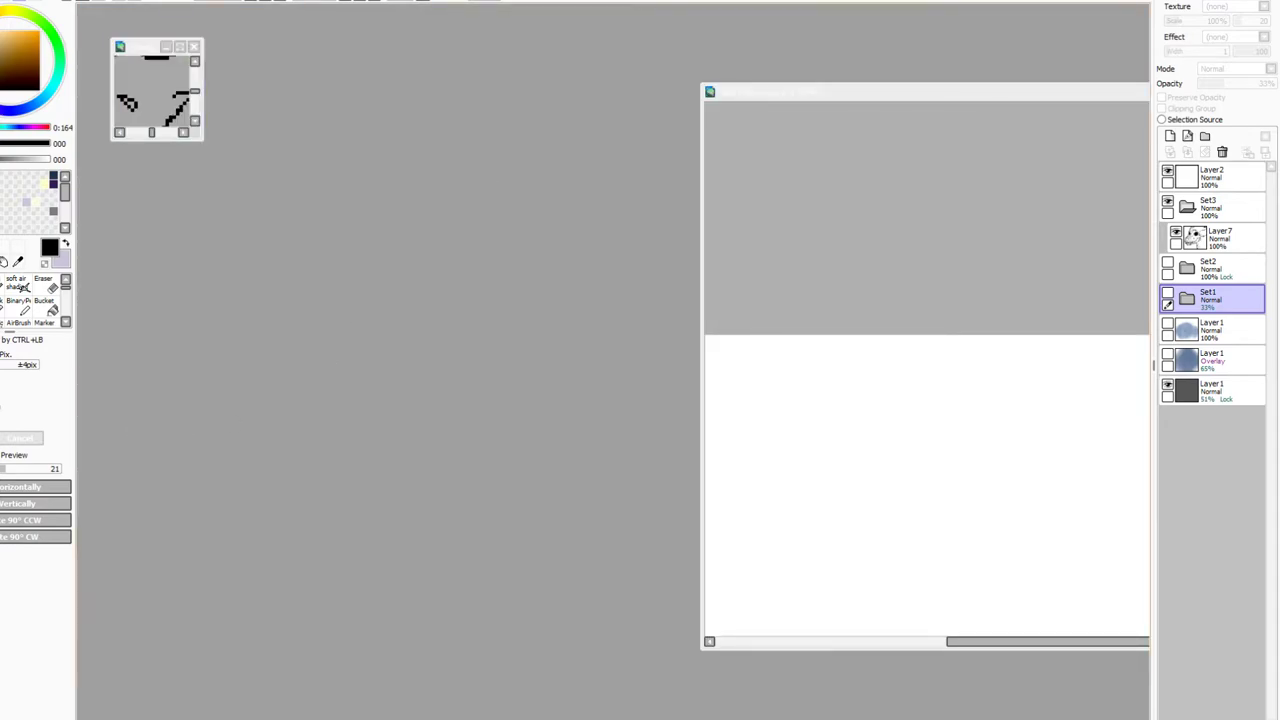
Paste the dark blurred background image as a new layer above Set1 and enlarge the artwork window
left_click(294, 80)
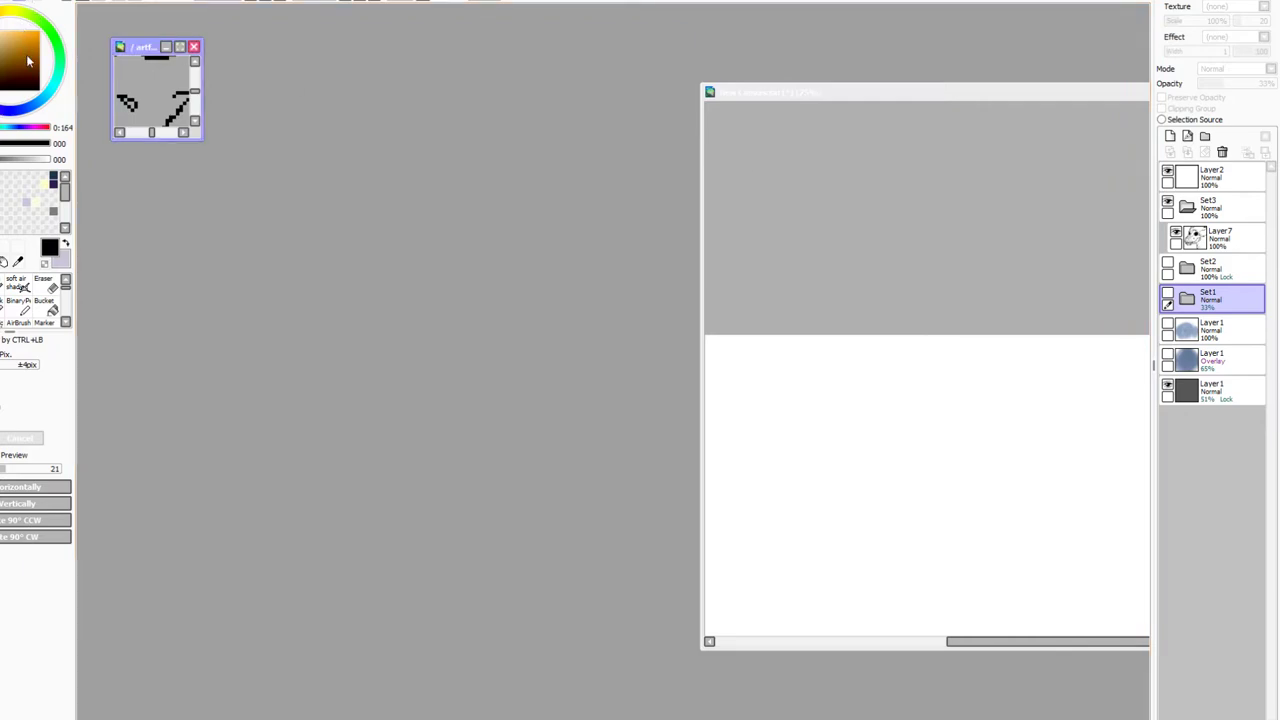
key("ctrl+v")
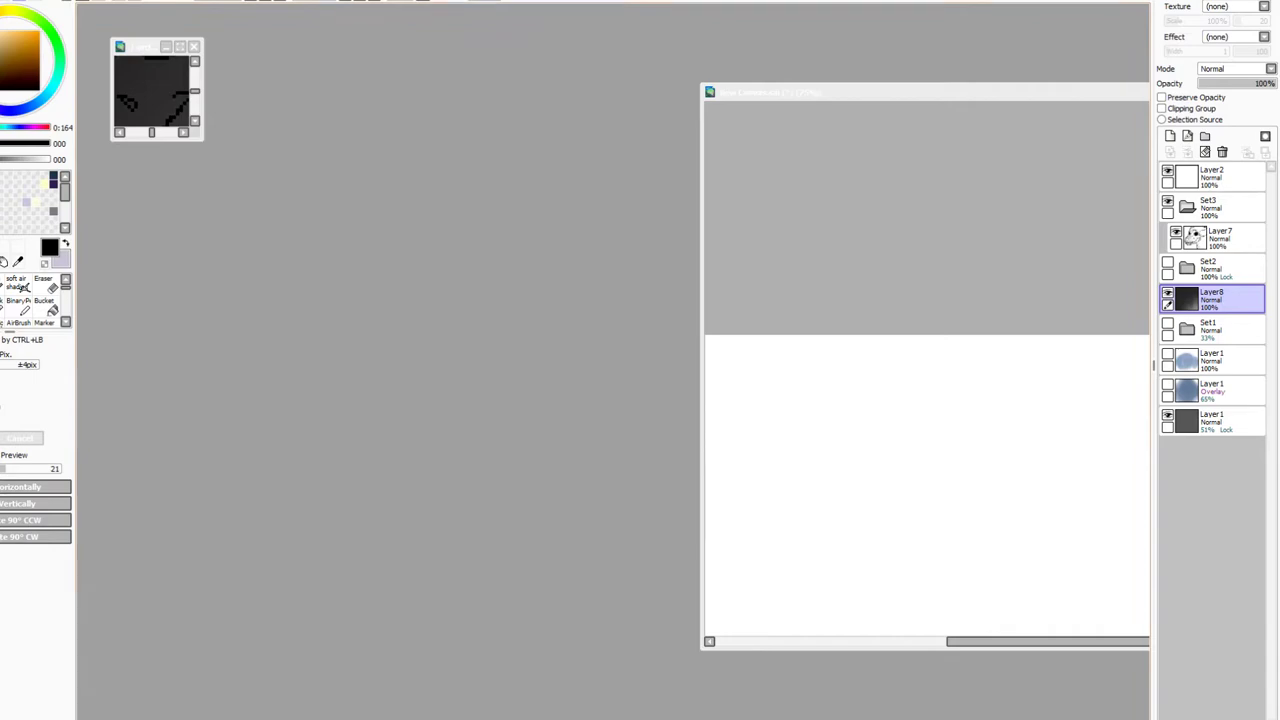
left_click_drag(202, 139, 650, 516)
Paste the creature reference image into New Canvas.sai and sample the bone colour from its skull
left_click(1021, 244)
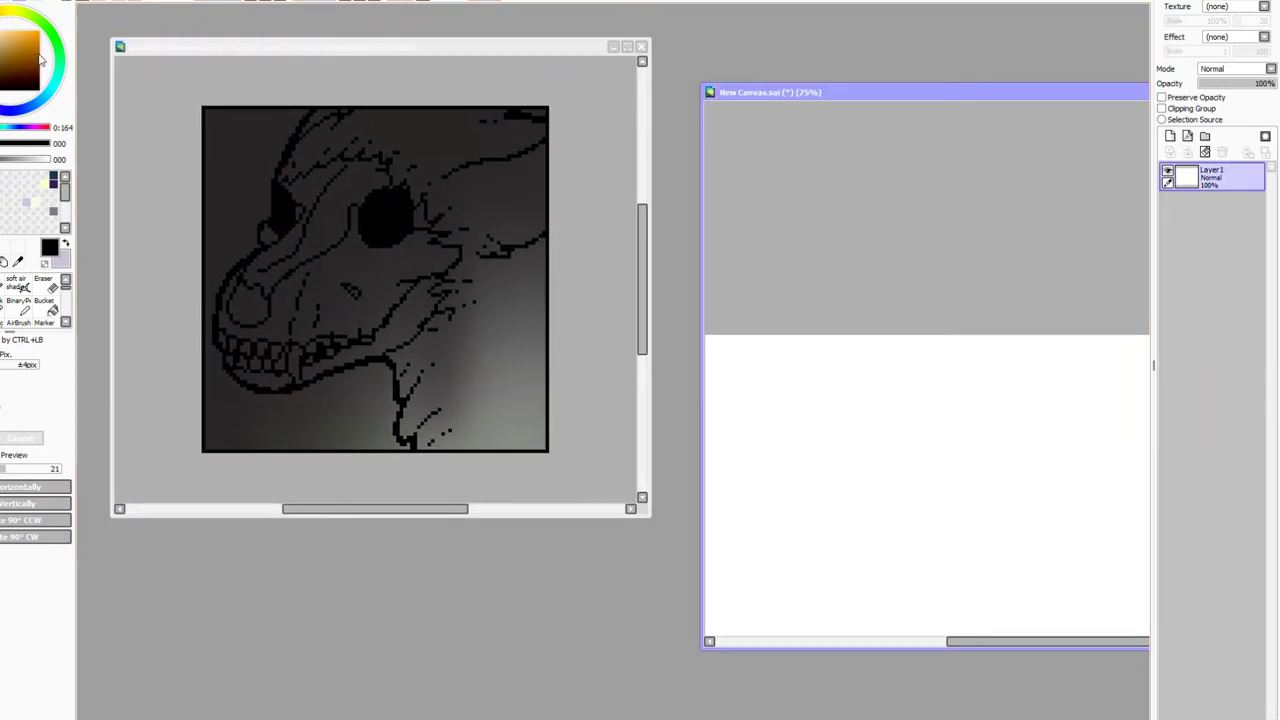
key("ctrl+v")
left_click(17, 262)
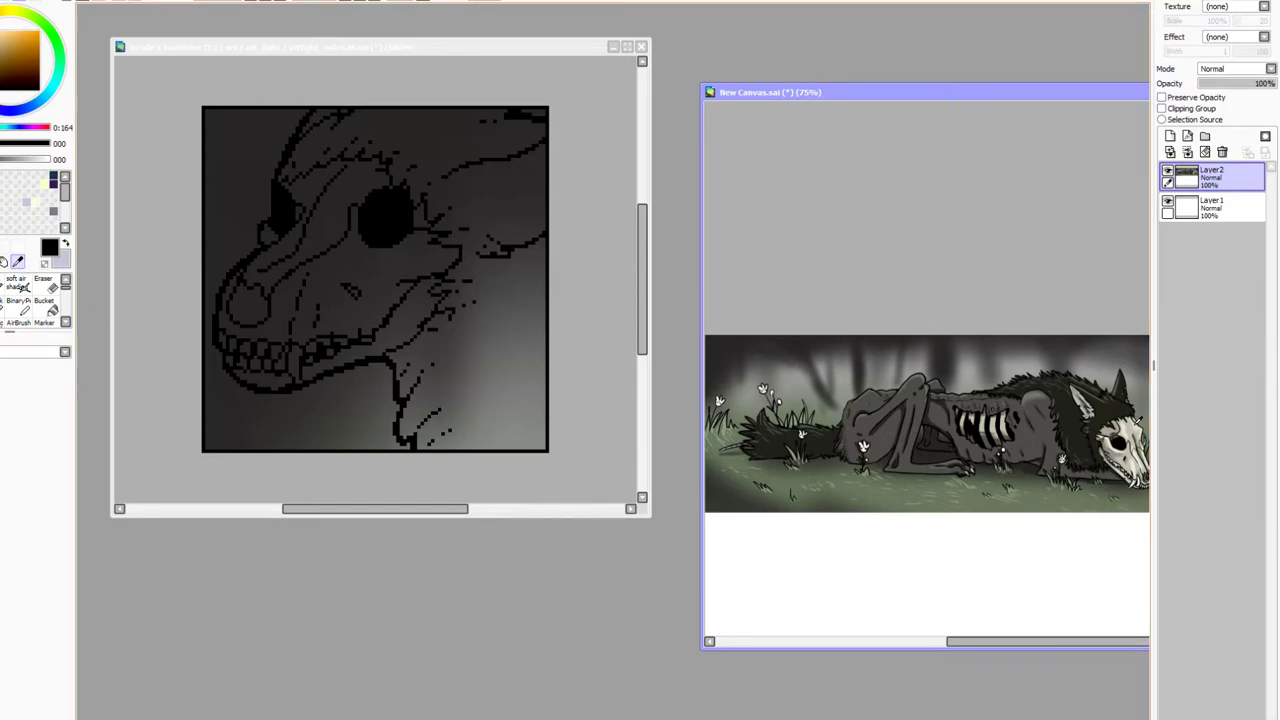
left_click(1132, 422)
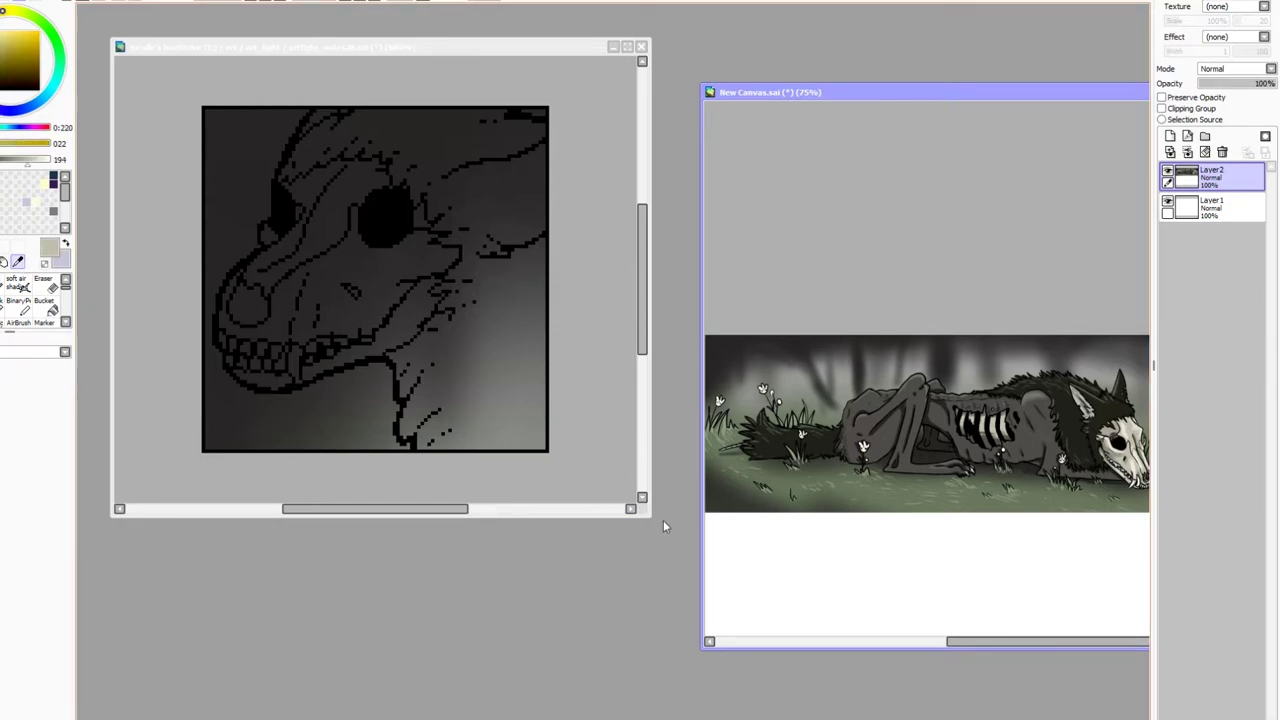
Enlarge and reposition the artwork window, compare the pasted dark background on and off, and delete its layer
left_click_drag(648, 518, 998, 718)
left_click_drag(490, 48, 442, 28)
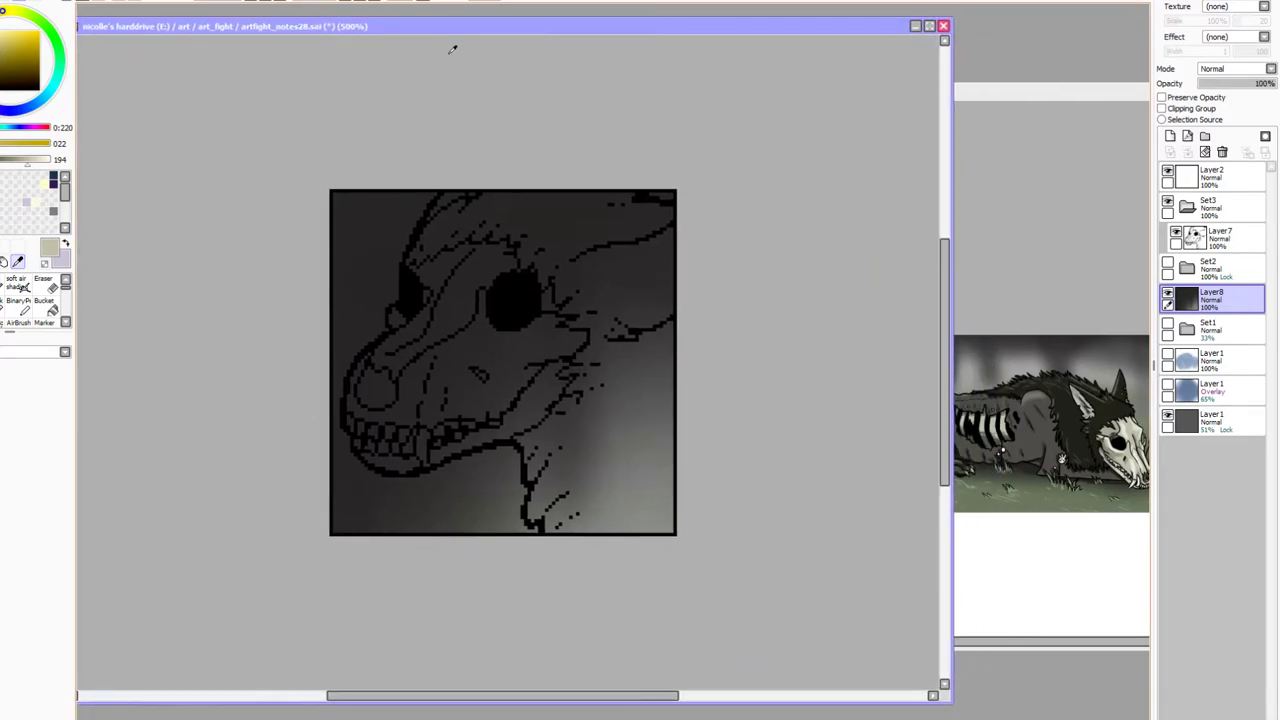
left_click(1167, 293)
left_click(1167, 293)
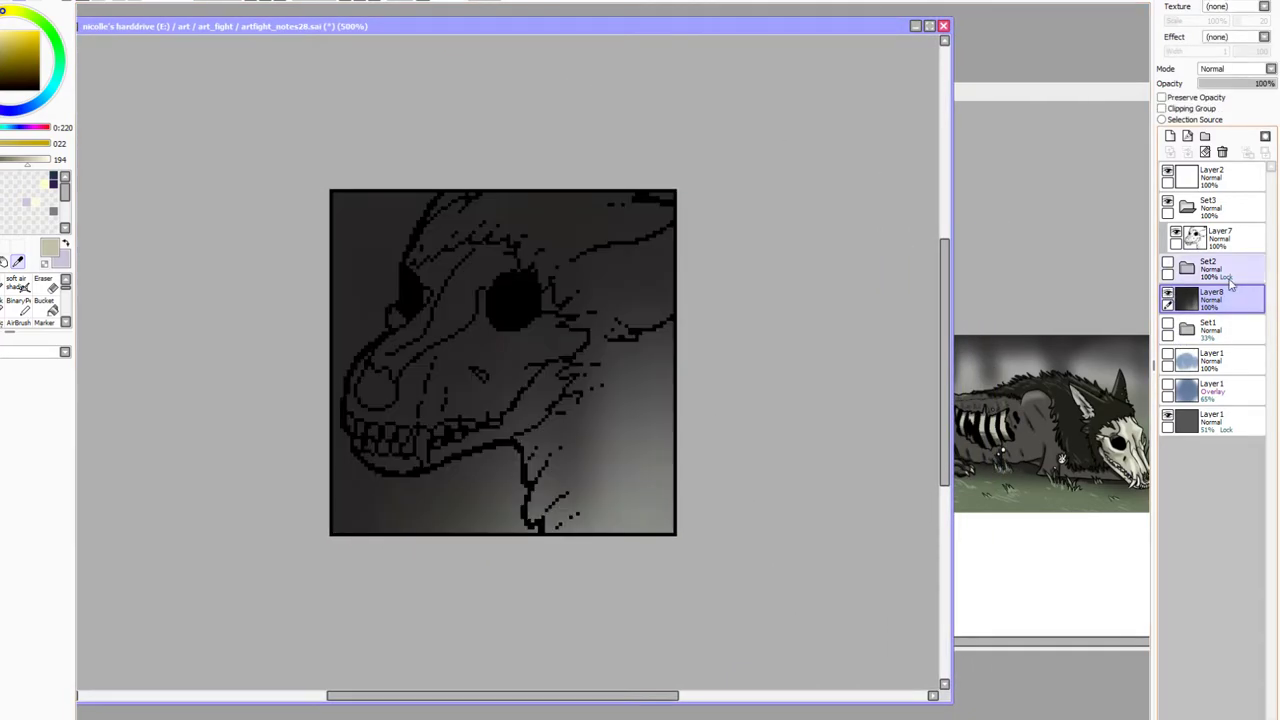
left_click(1223, 152)
Add a new layer in its own folder beneath the flattened linework in Set3, and preserve the linework layer's opacity
left_click(1189, 240)
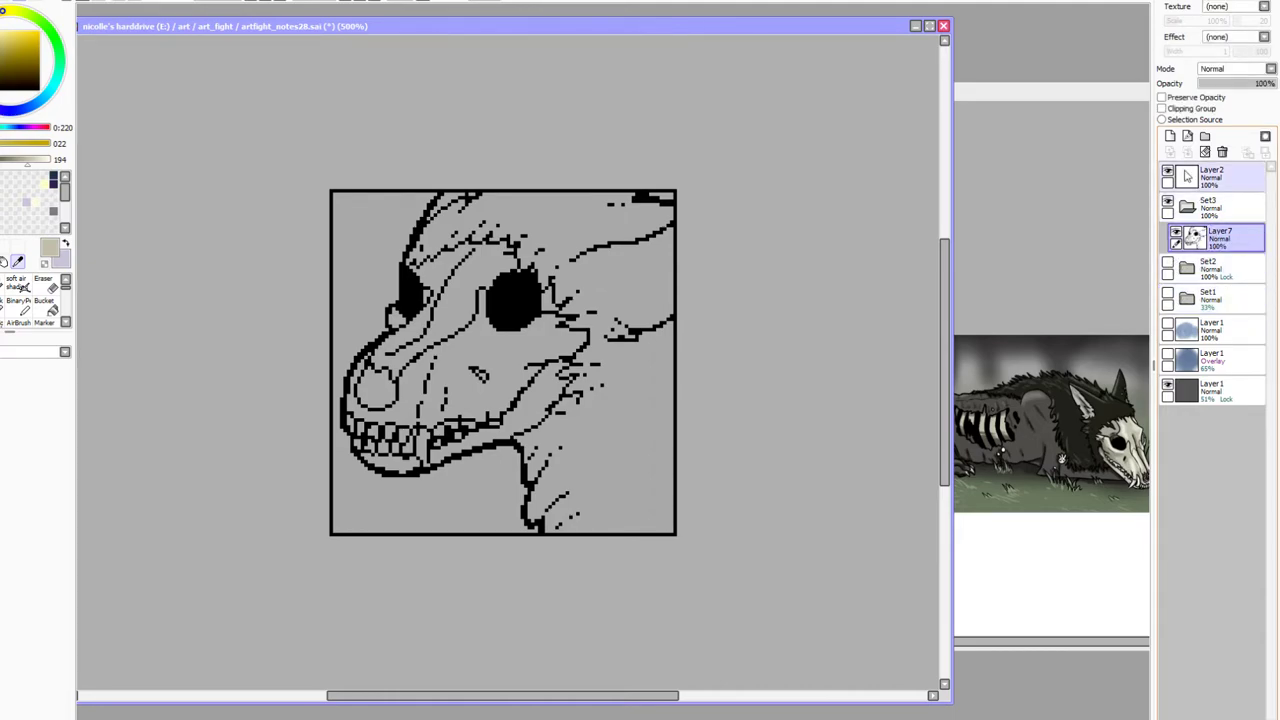
left_click(1171, 137)
left_click_drag(1218, 239, 1220, 269)
left_click(1206, 136)
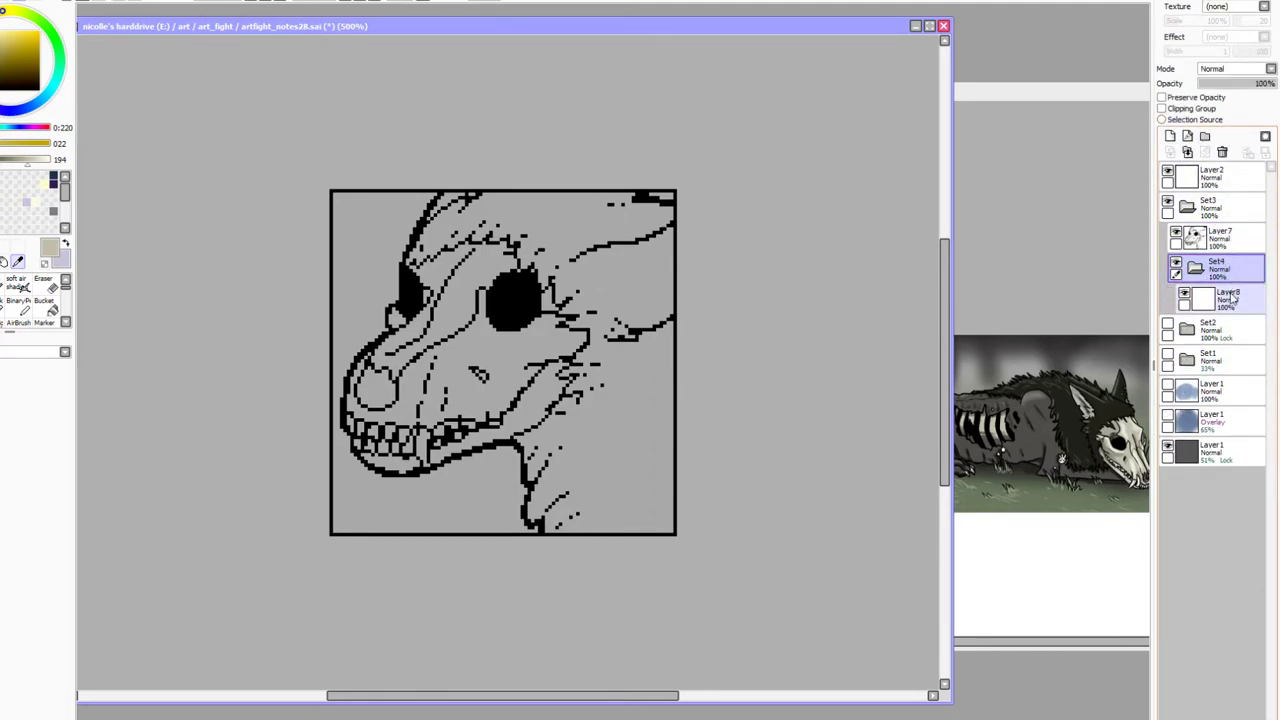
left_click(1223, 299)
left_click(1218, 238)
left_click(1162, 97)
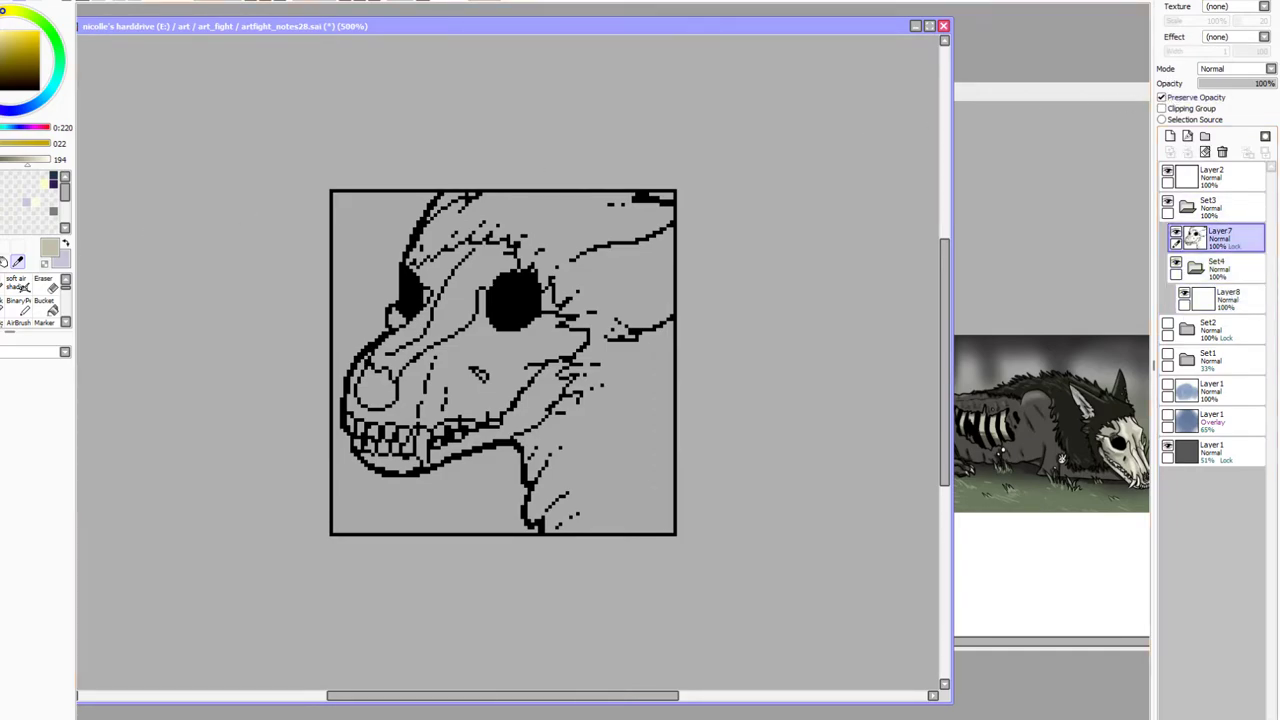
left_click(43, 300)
left_click(398, 342)
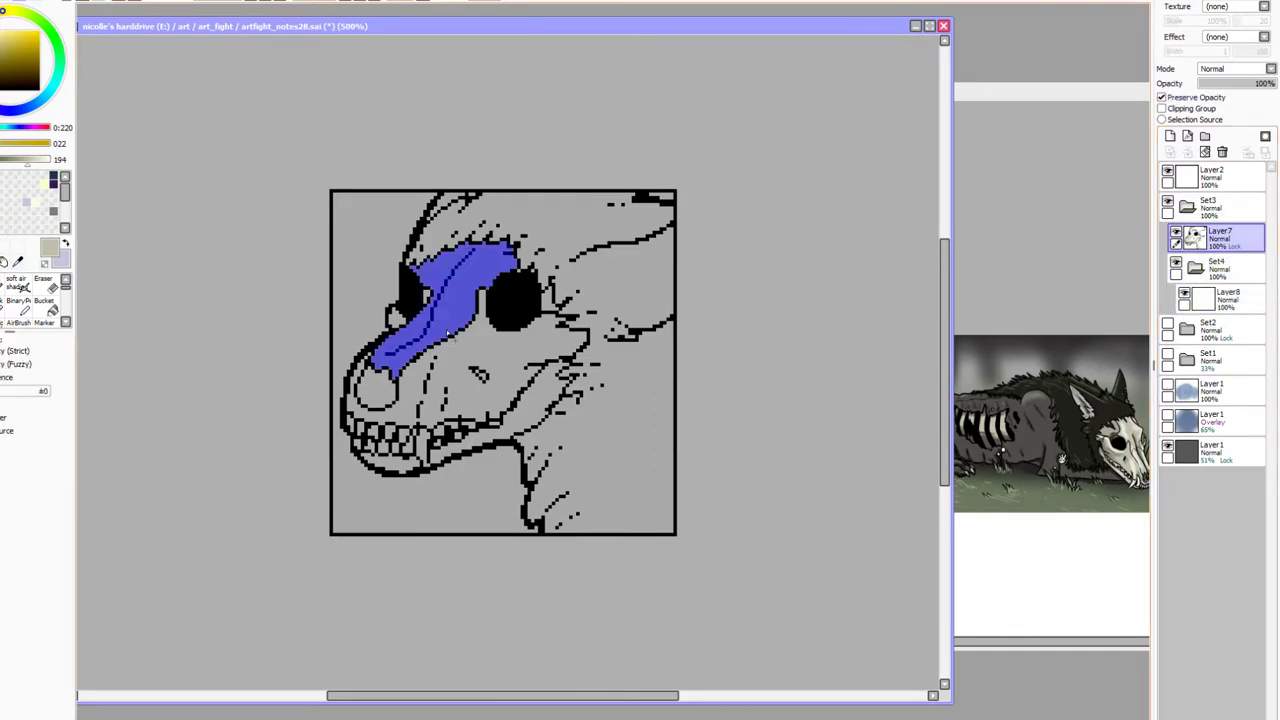
left_click(436, 367)
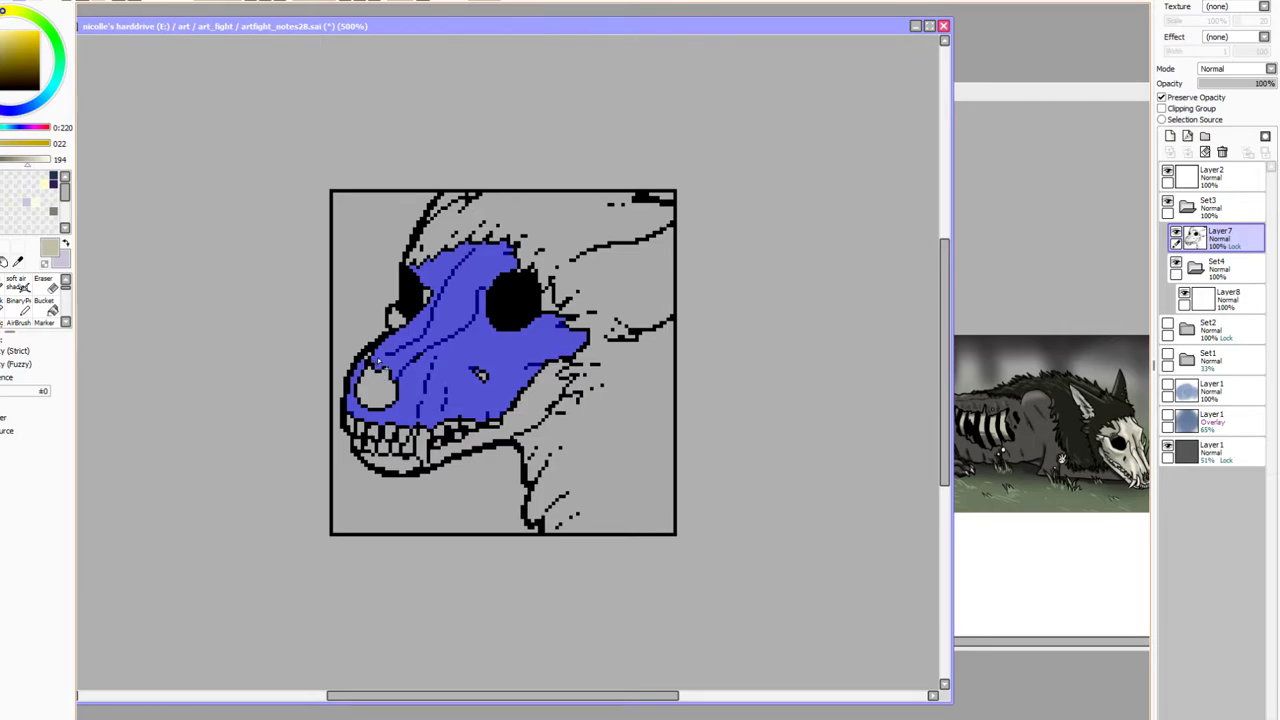
key("ctrl+z")
left_click(380, 384)
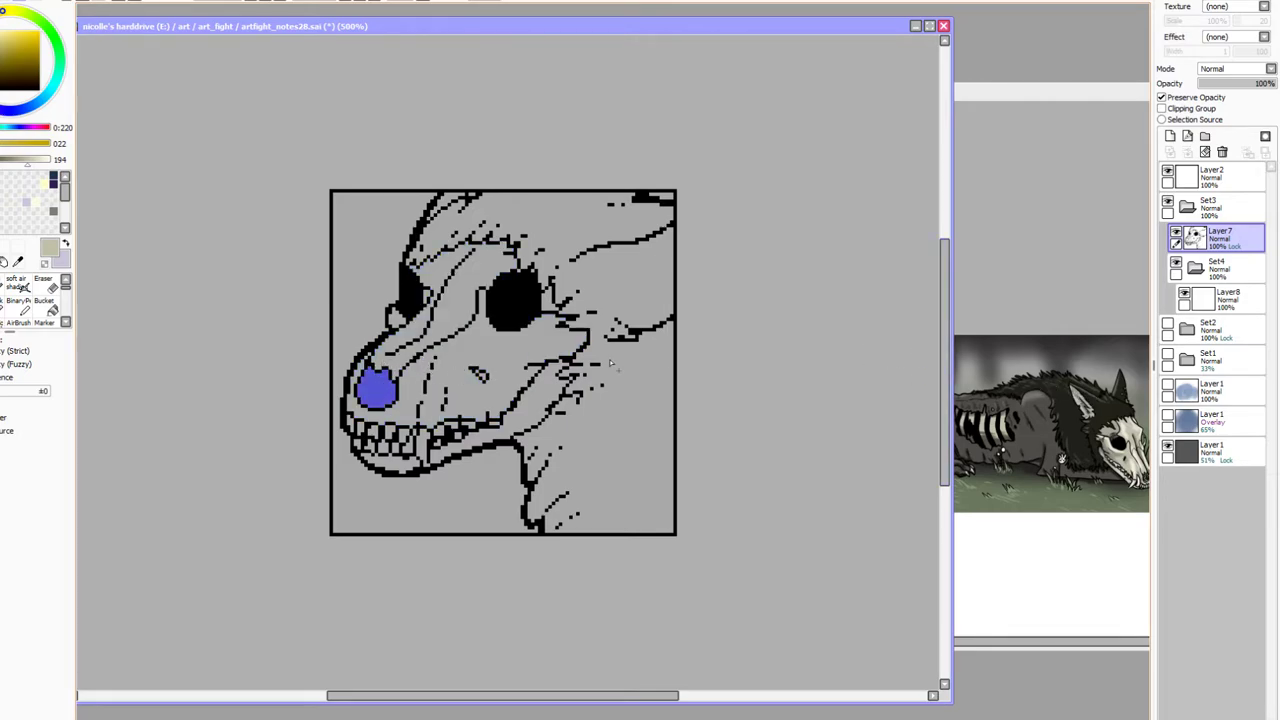
key("ctrl+d")
Select the skull's snout, cheek, brow, far socket rim and lower jaw areas, leaving out the nostril and teeth
left_click(418, 371)
left_click(460, 317)
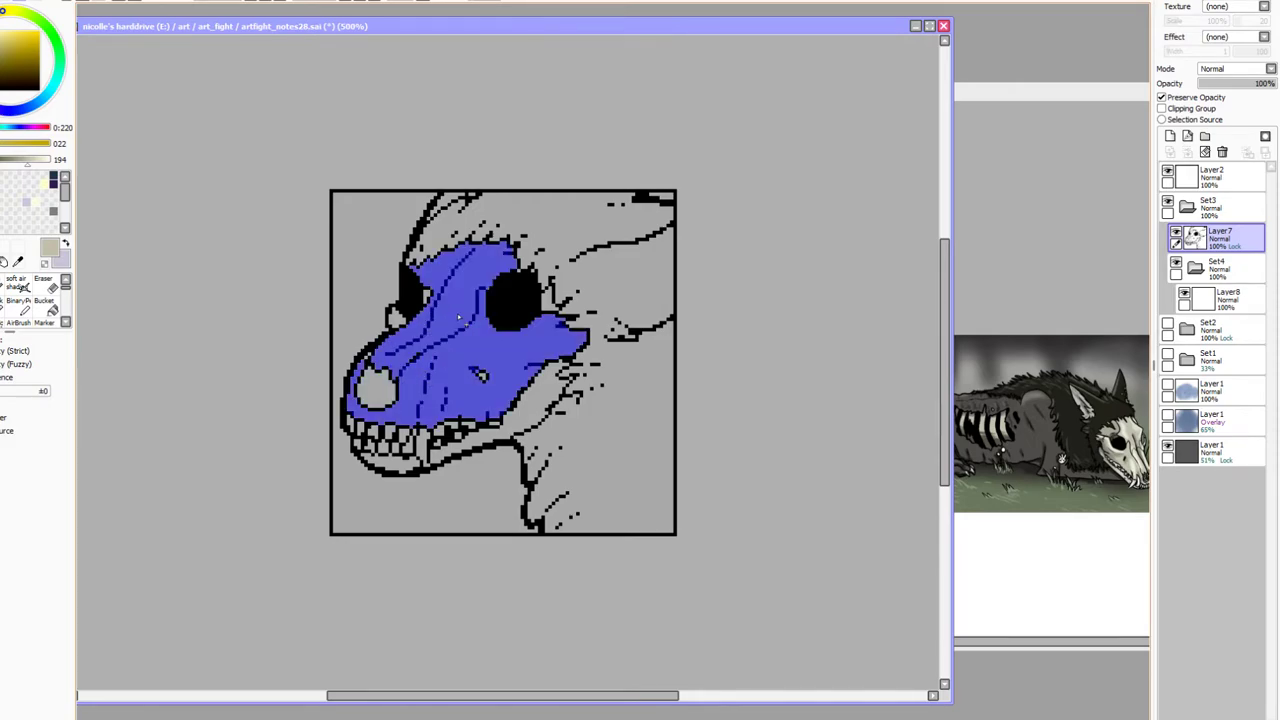
left_click(398, 318)
left_click(549, 401)
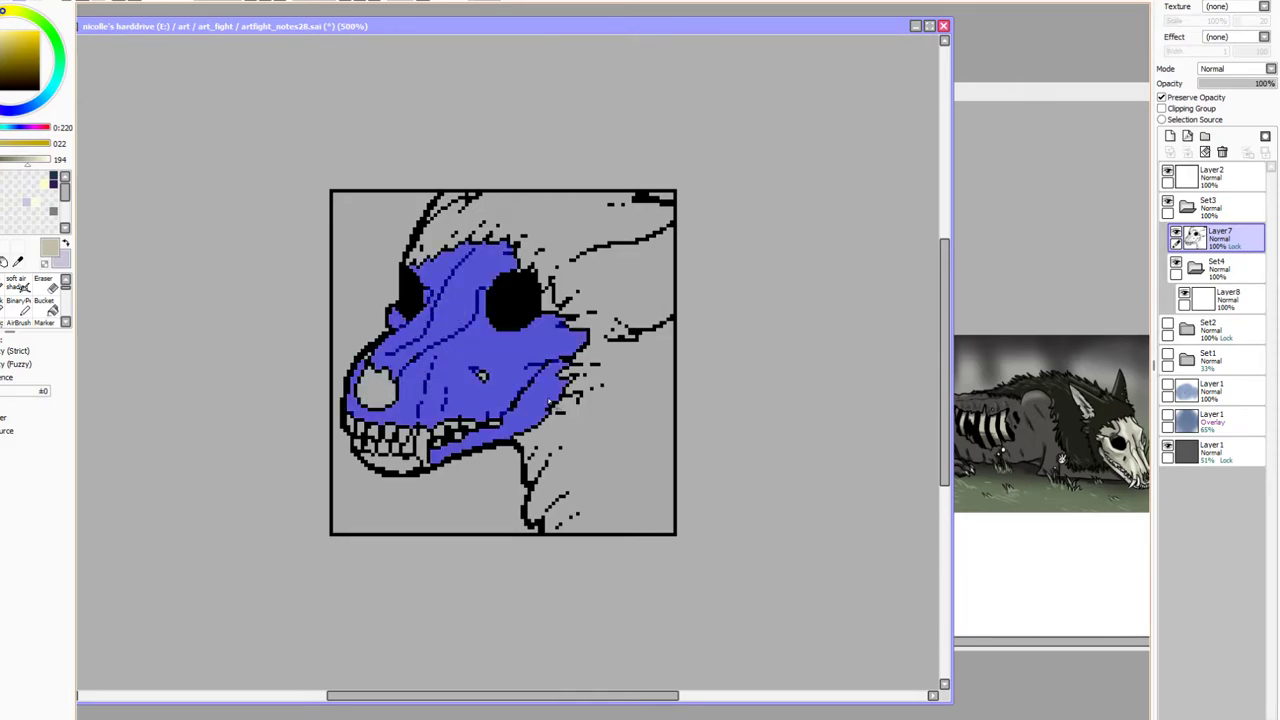
left_click(405, 464)
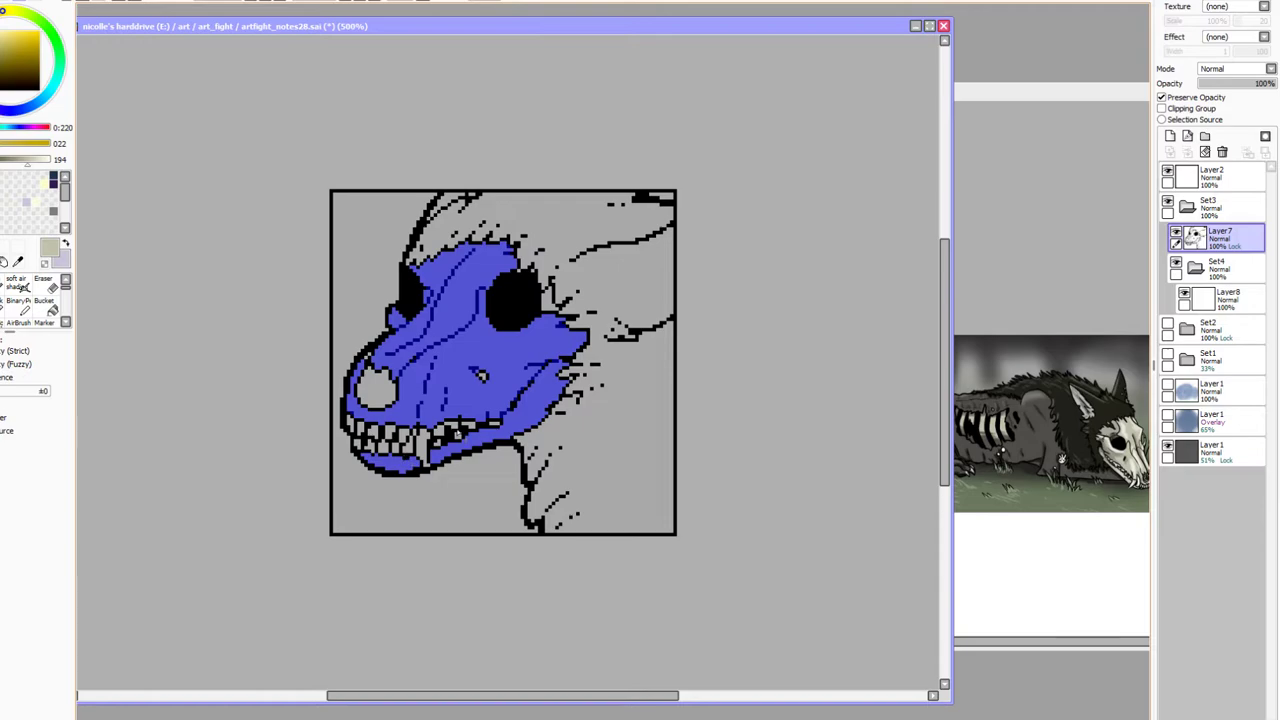
On another new layer in Set4, paint the selected skull areas with the sampled bone colour using the binary pen at size 90
left_click(1225, 298)
left_click(1170, 136)
left_click(17, 304)
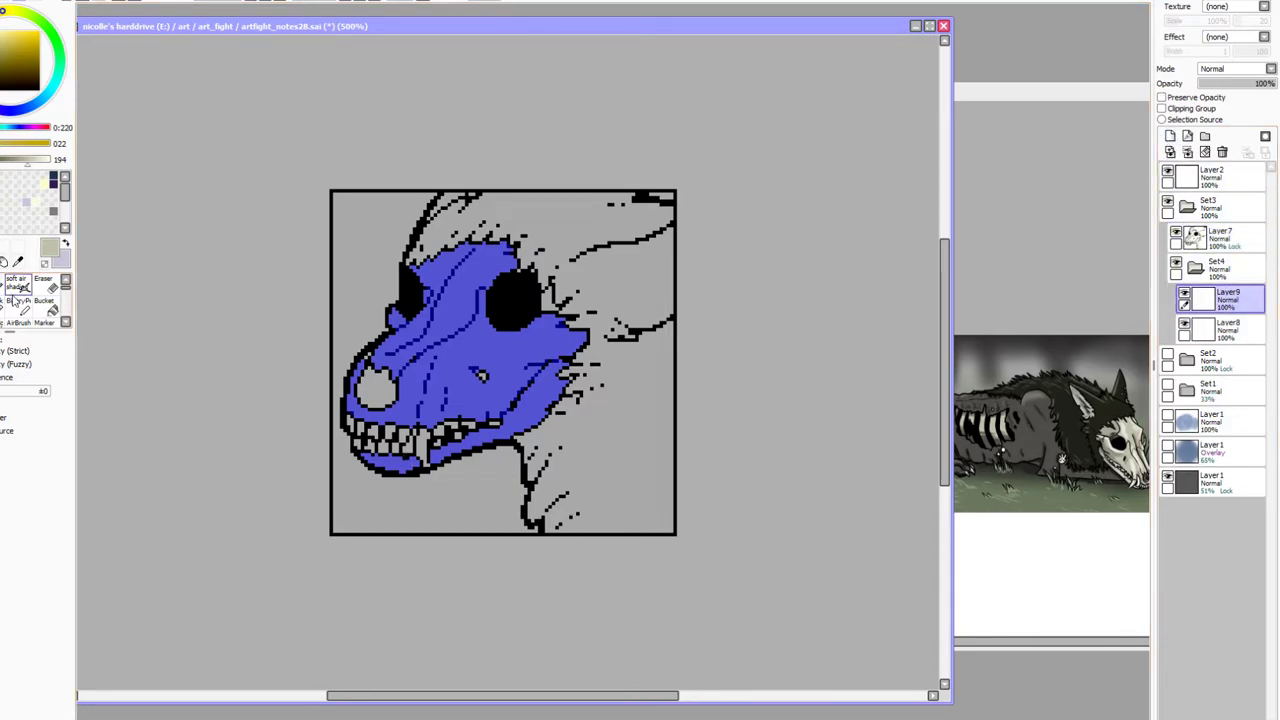
mouse_move(495, 305)
left_mouse_down()
mouse_move(448, 268)
mouse_move(466, 429)
mouse_move(506, 243)
mouse_move(386, 429)
mouse_move(439, 274)
left_mouse_up()
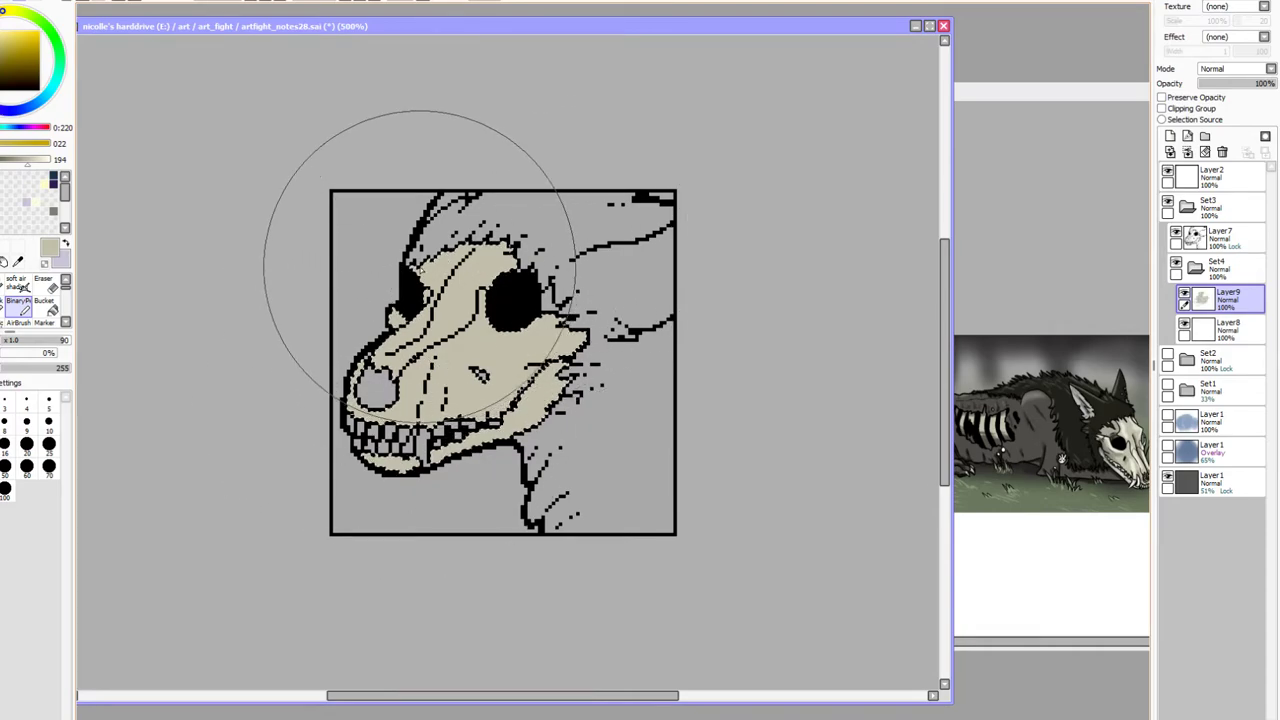
Hide the bottom grey background layer and, from the linework layer, select the nostril, the teeth and the small cheek opening
left_click(2, 246)
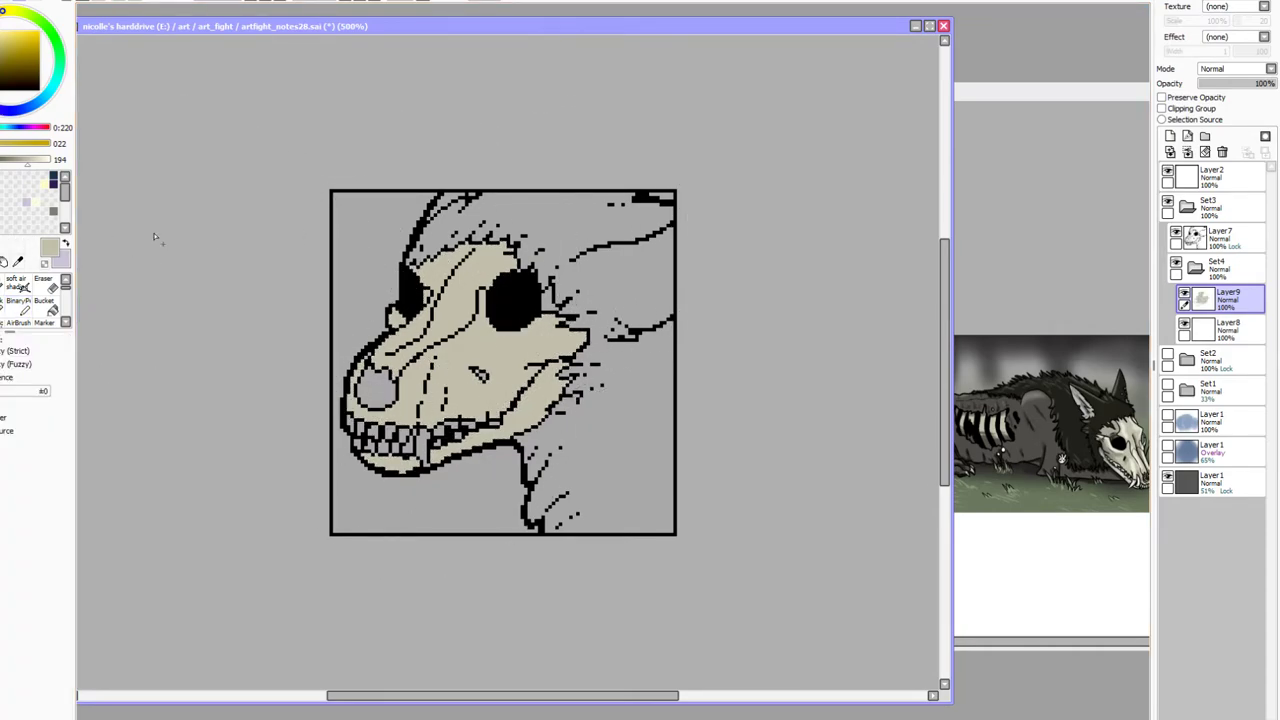
left_click(1167, 477)
left_click(1224, 238)
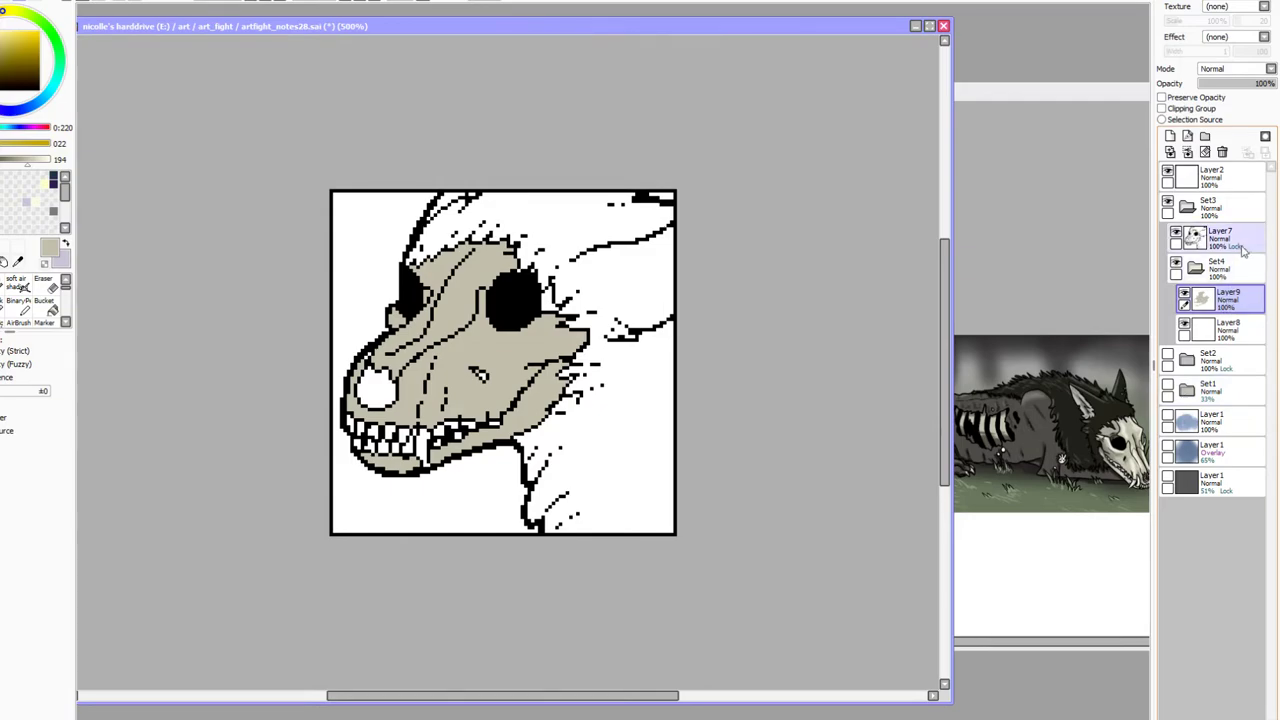
left_click(386, 388)
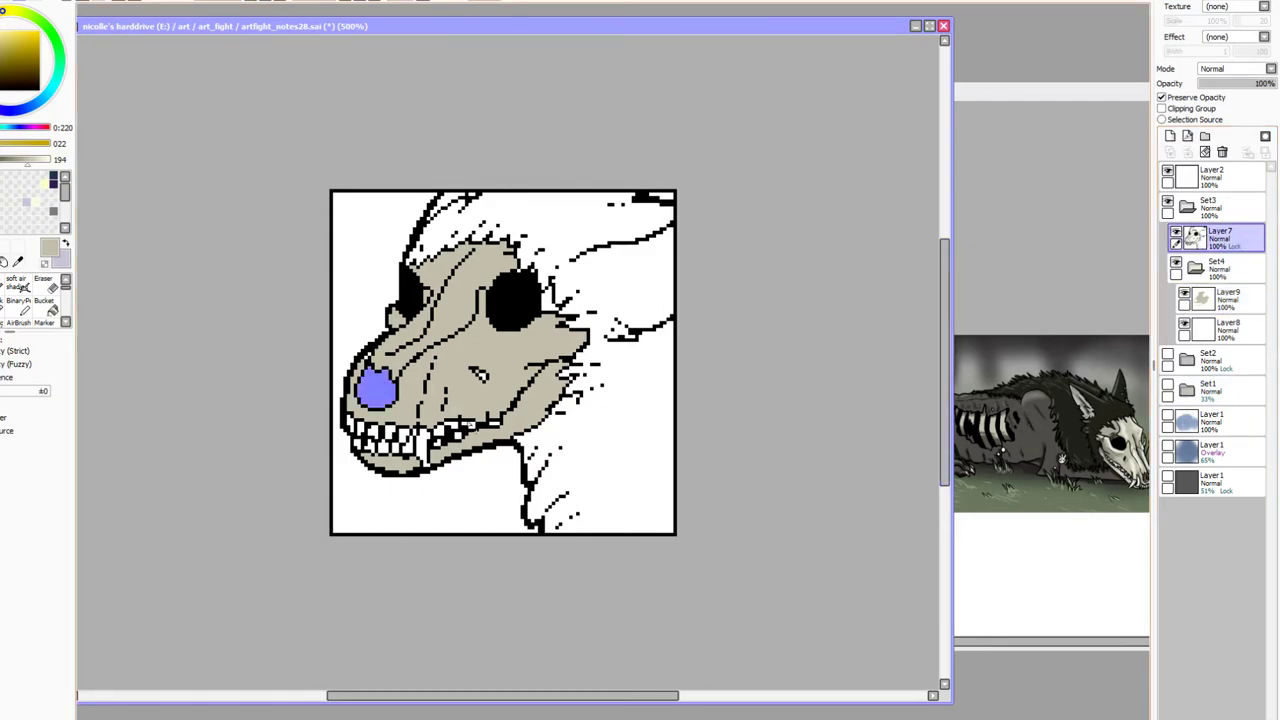
left_click(421, 440)
left_click(408, 444)
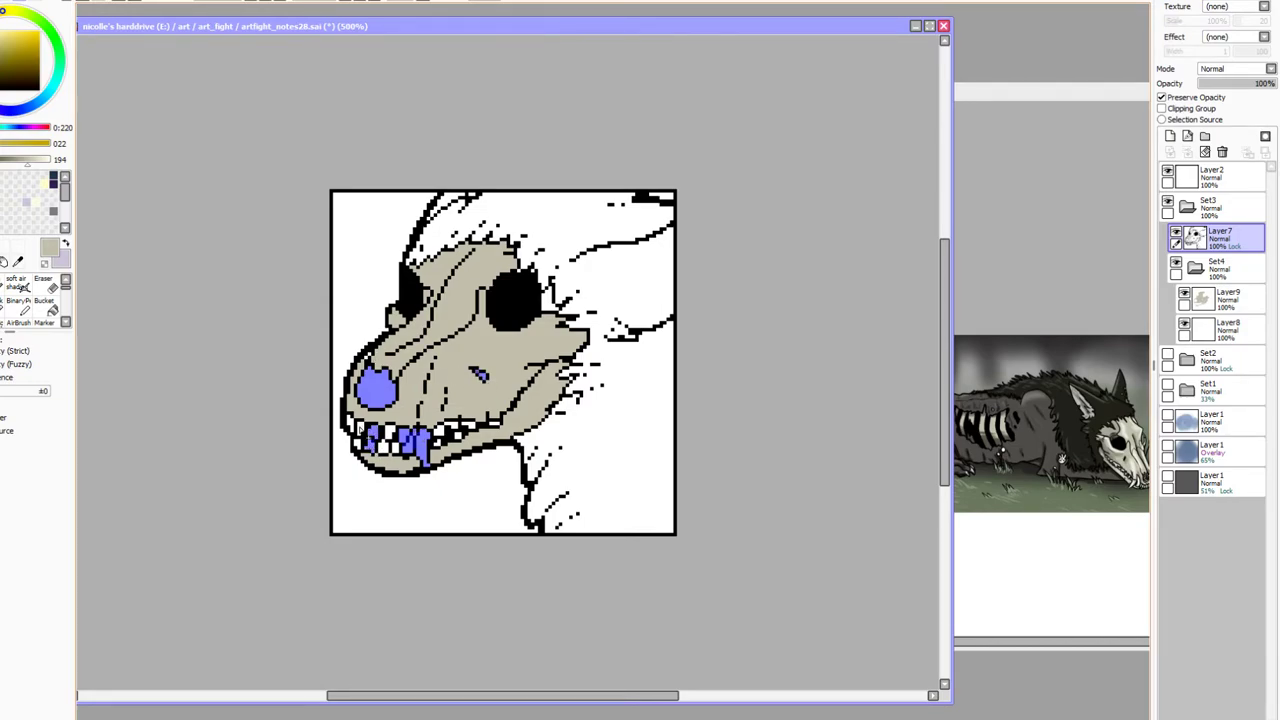
left_click(368, 448)
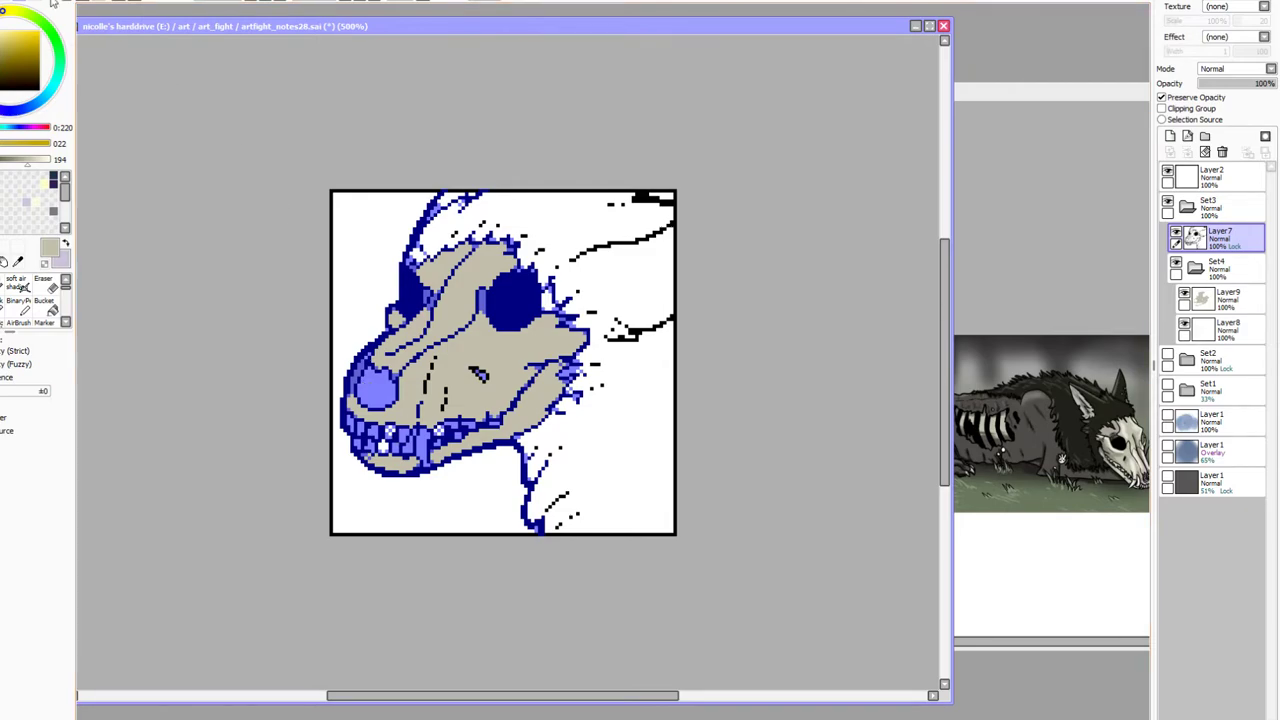
key("ctrl+z")
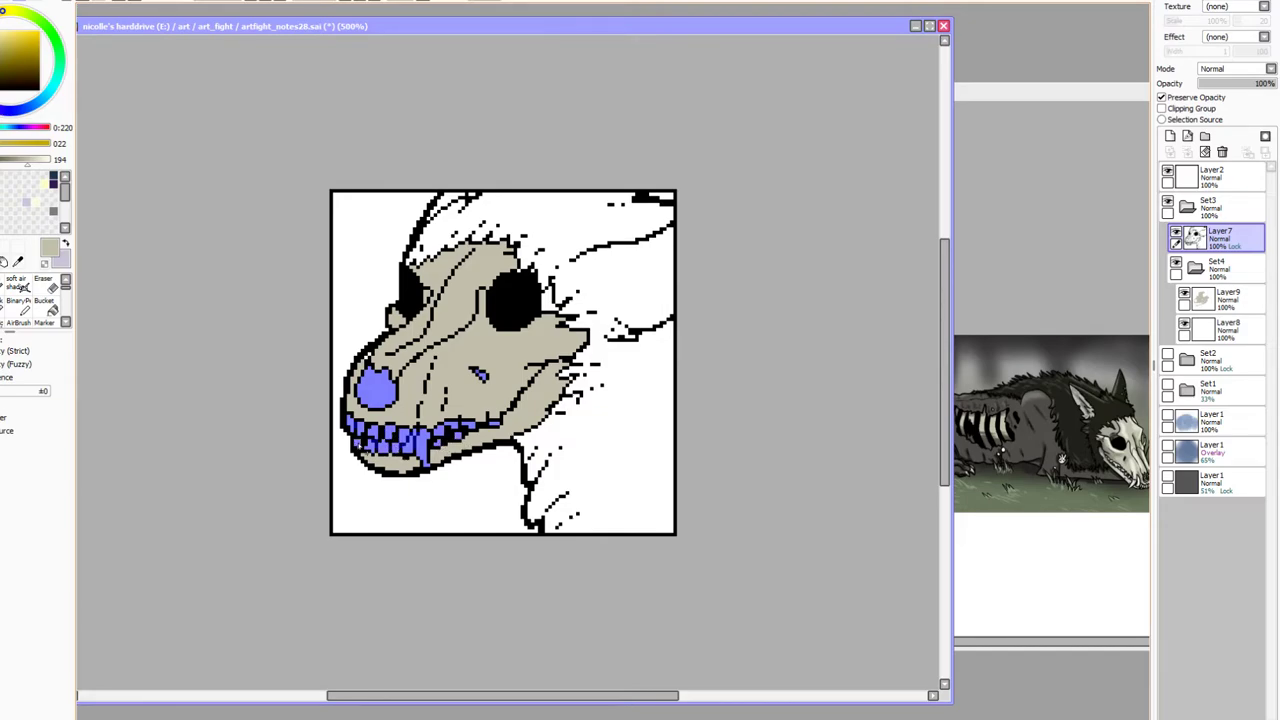
On Layer8, paint the selected nostril, teeth and cheek opening with the bone colour at size 120, and check them with Layer9 hidden
left_click(1228, 298)
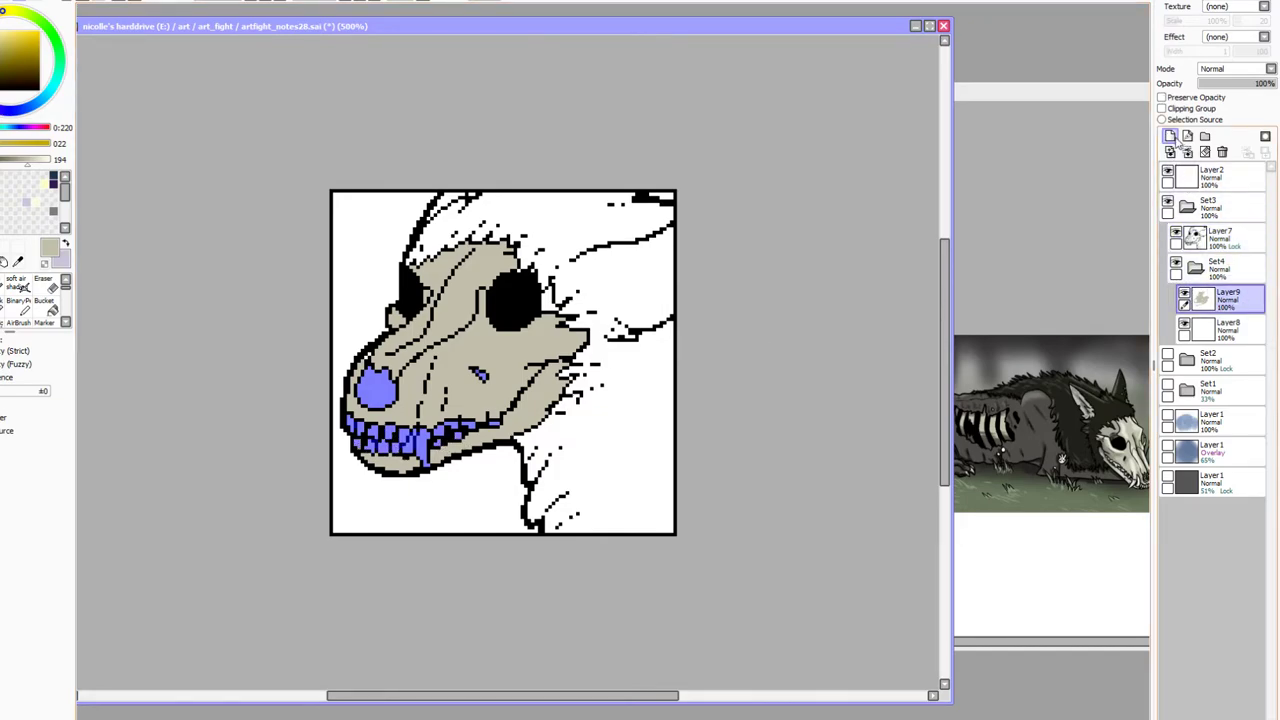
left_click(1228, 329)
left_click(4, 285)
left_click(49, 563)
left_click(376, 391)
mouse_move(376, 391)
left_mouse_down()
mouse_move(598, 383)
mouse_move(366, 340)
mouse_move(354, 420)
left_mouse_up()
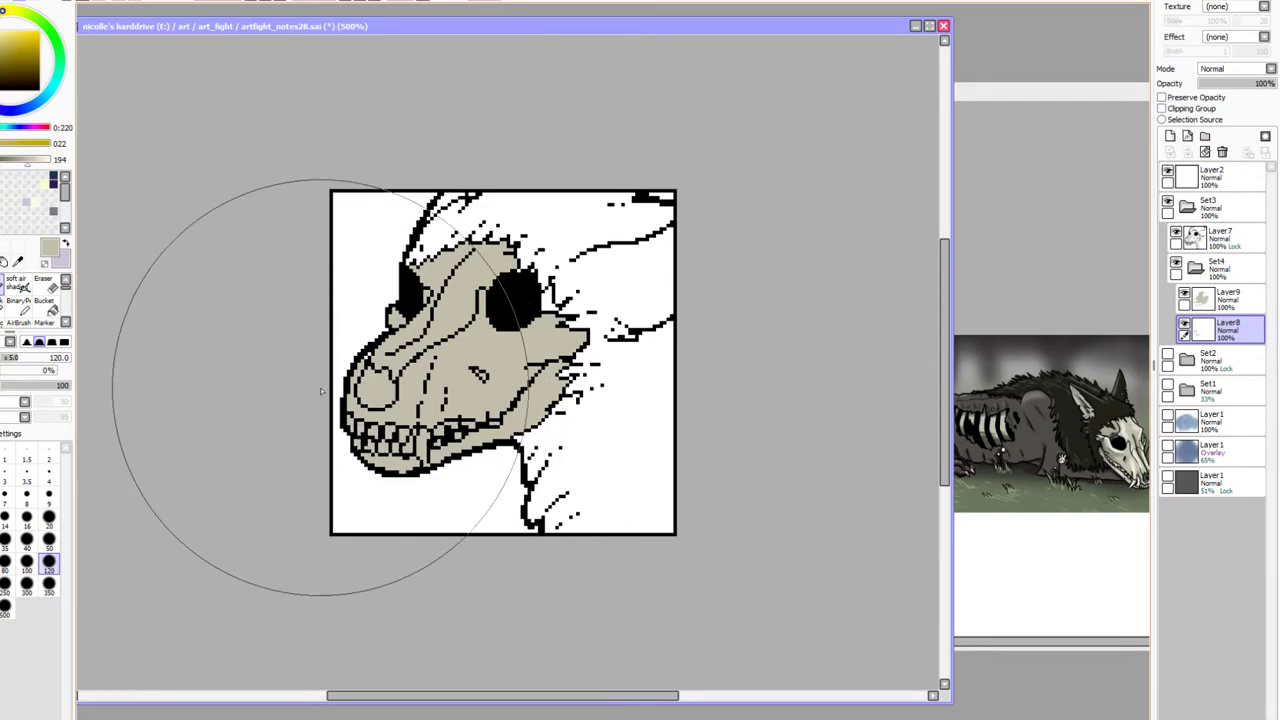
left_click(1184, 296)
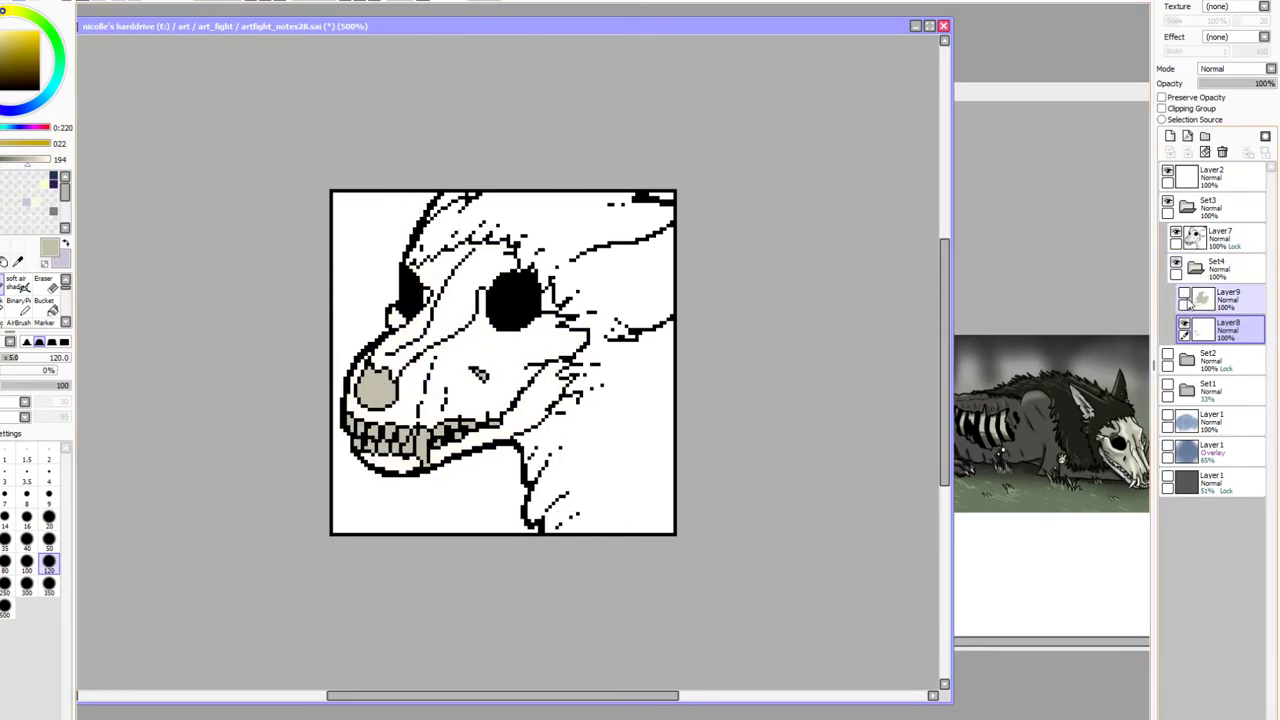
left_click(1184, 296)
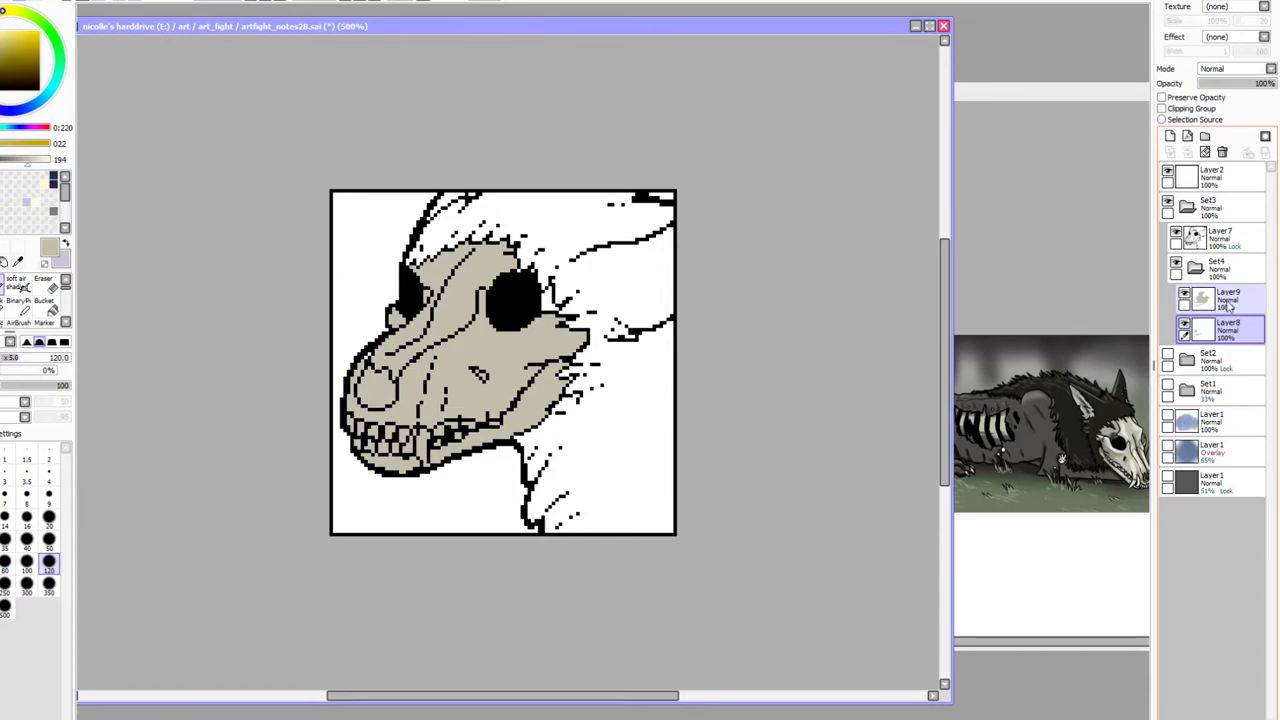
On Layer9, fill the unpainted skull gap between the near eye socket and the fur with the binary pen at size 5
left_click(1226, 299)
left_click(48, 470)
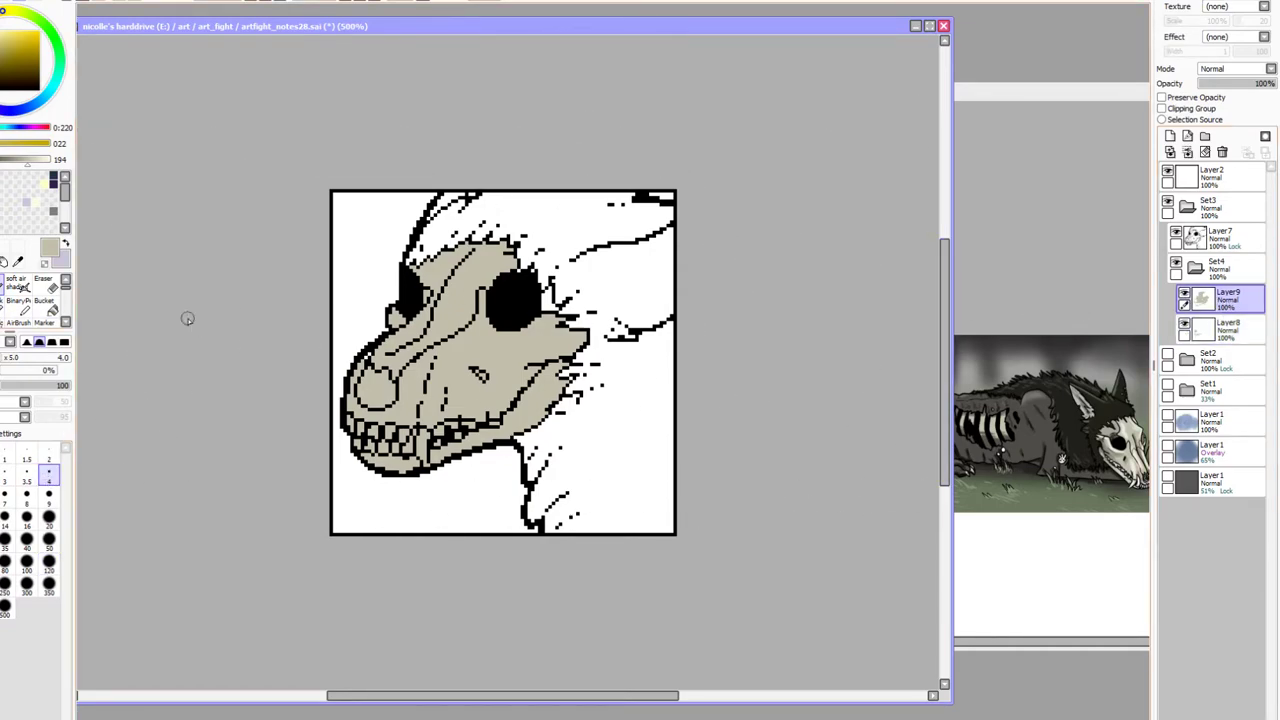
left_click(18, 300)
left_click(48, 402)
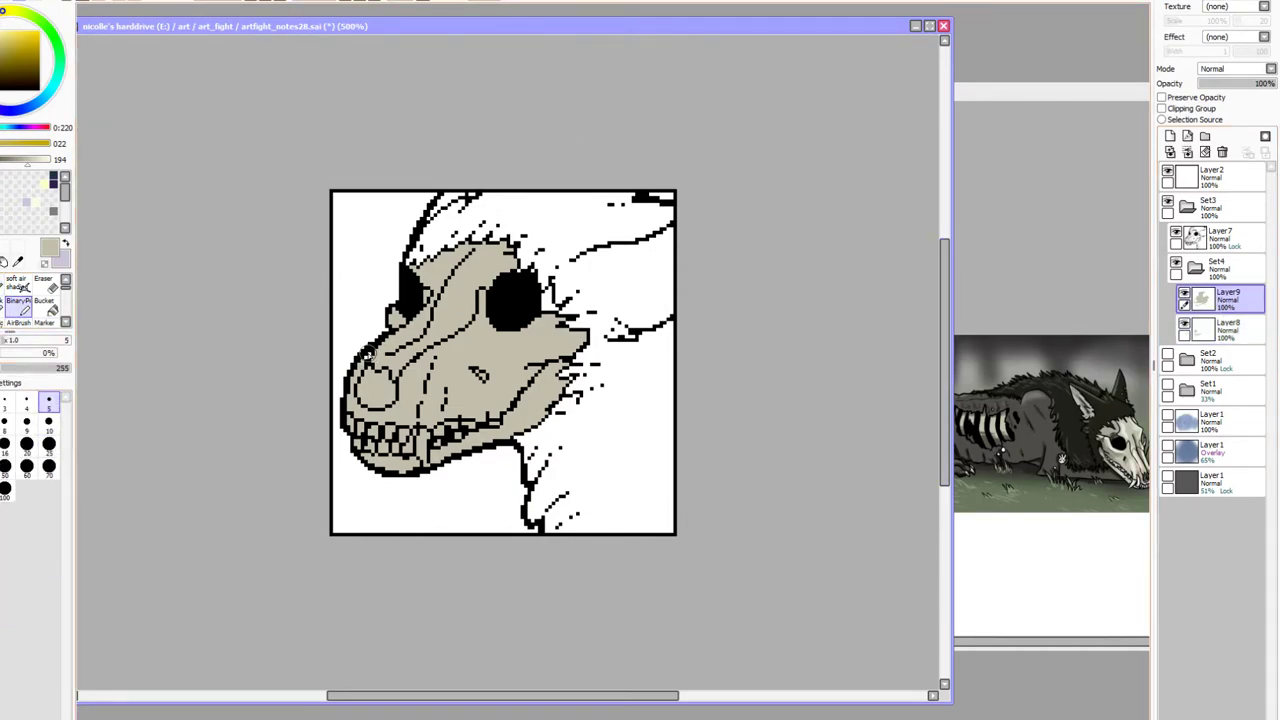
mouse_move(552, 287)
left_mouse_down()
mouse_move(546, 311)
mouse_move(543, 295)
mouse_move(558, 311)
left_mouse_up()
Sample the dark fur colour from the reference image and select the creature's head, ear and neck fur areas on the linework layer
left_click(20, 260)
left_click(1085, 428)
left_click(1085, 428)
left_click(642, 138)
left_click(1222, 268)
left_click(1220, 238)
left_click(3, 248)
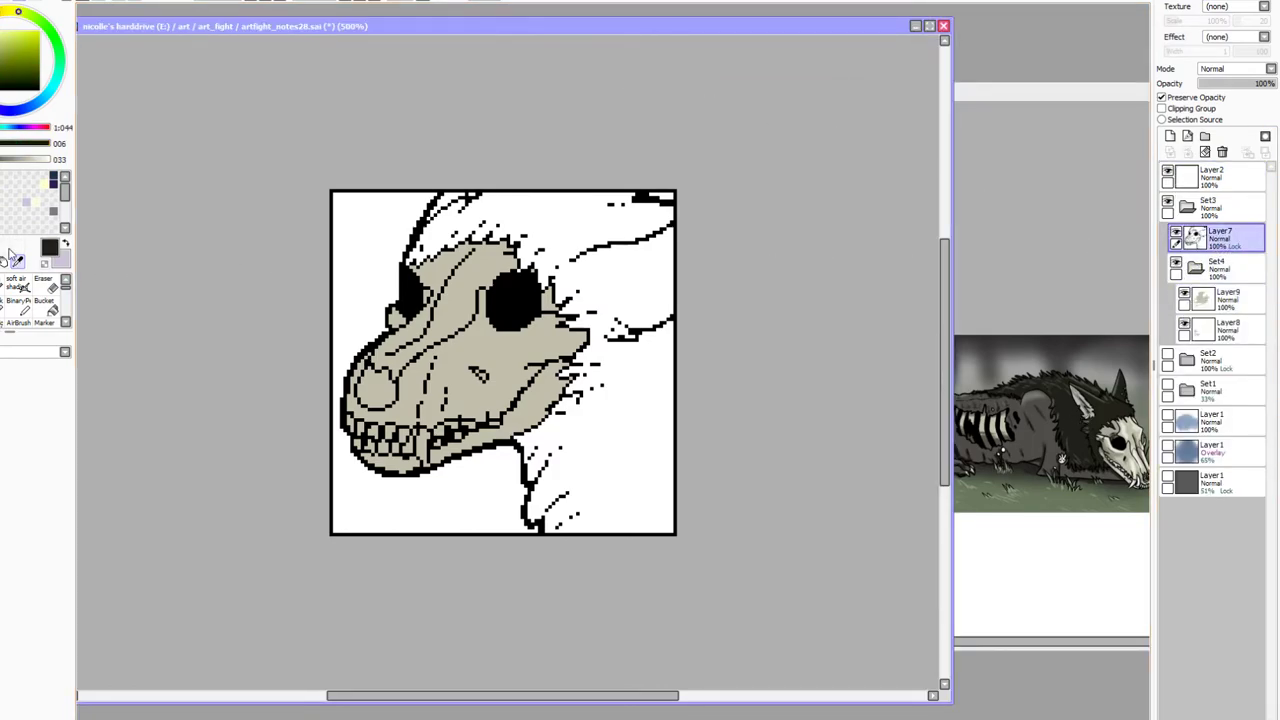
left_click(582, 235)
left_click(447, 198)
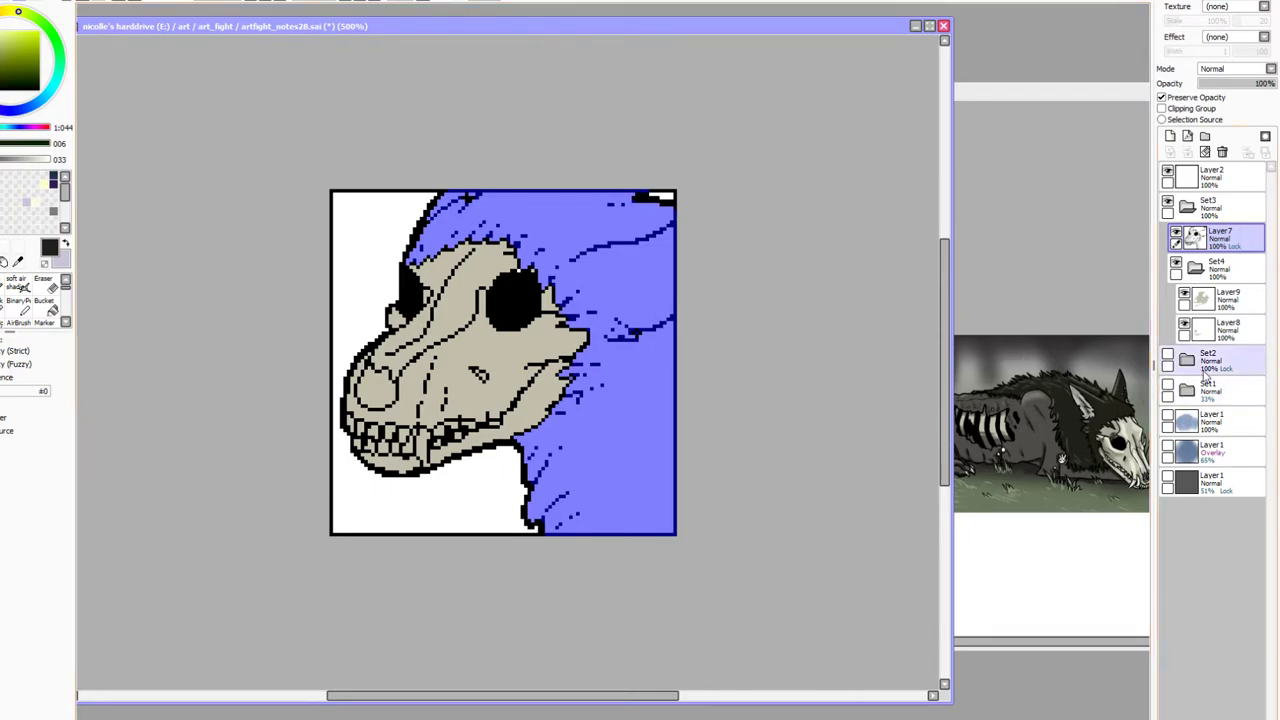
Add a new layer above Layer9, paint the selected fur areas with the dark colour using the size 100 binary pen, and deselect
left_click(1225, 298)
left_click(1170, 136)
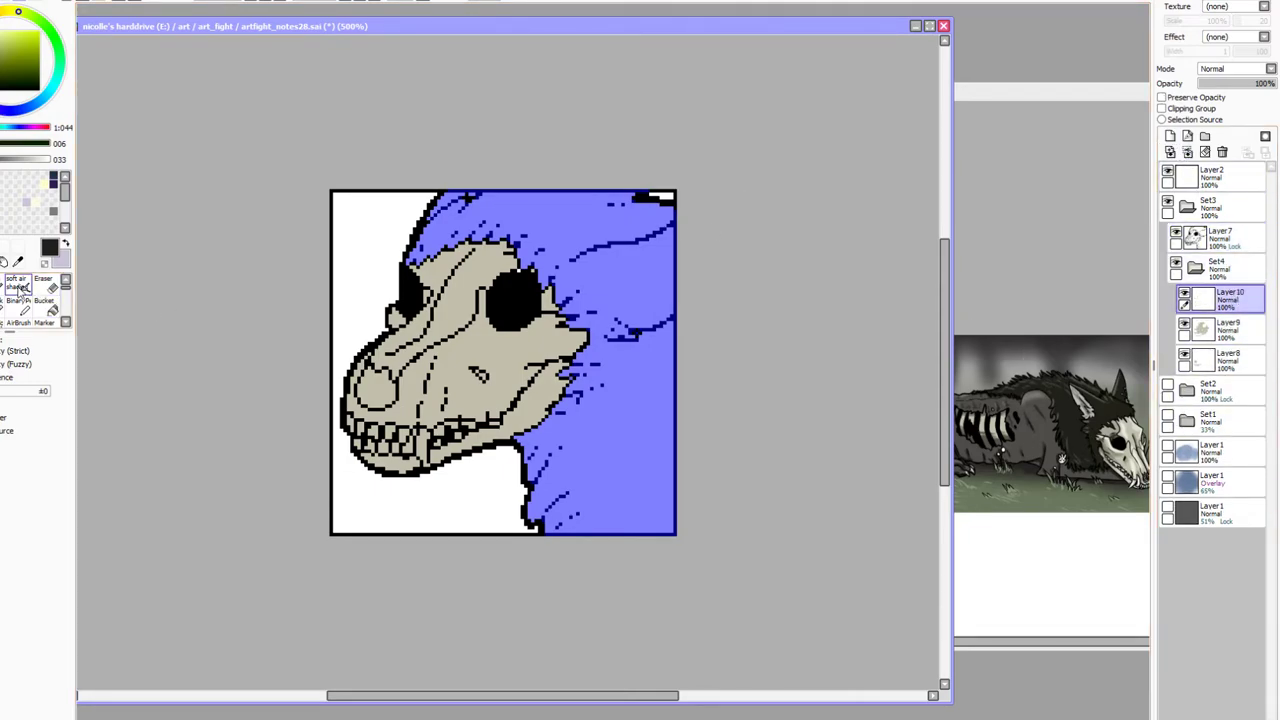
left_click(18, 302)
mouse_move(666, 220)
left_mouse_down()
mouse_move(567, 222)
mouse_move(394, 260)
mouse_move(622, 290)
mouse_move(634, 391)
mouse_move(567, 506)
mouse_move(663, 543)
left_mouse_up()
key("ctrl+d")
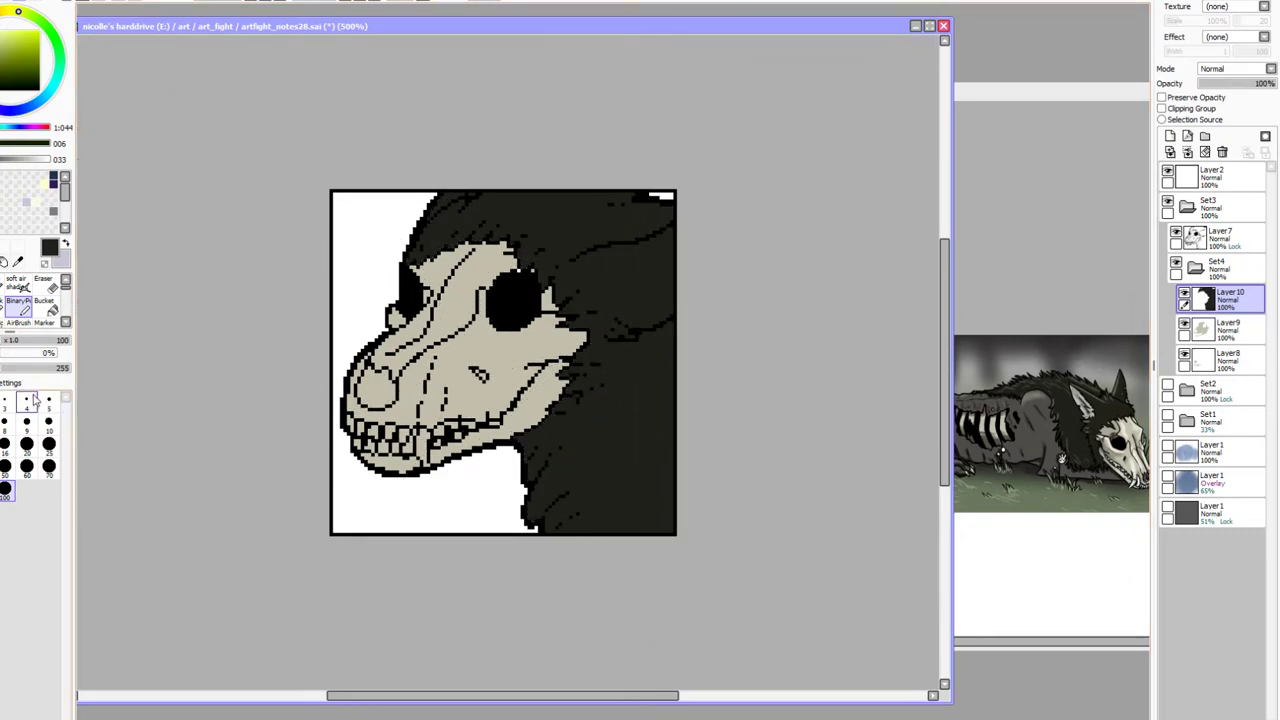
Sample the bone colour from the skull and get the binary pen ready at size 2 on Layer9
left_click(19, 261)
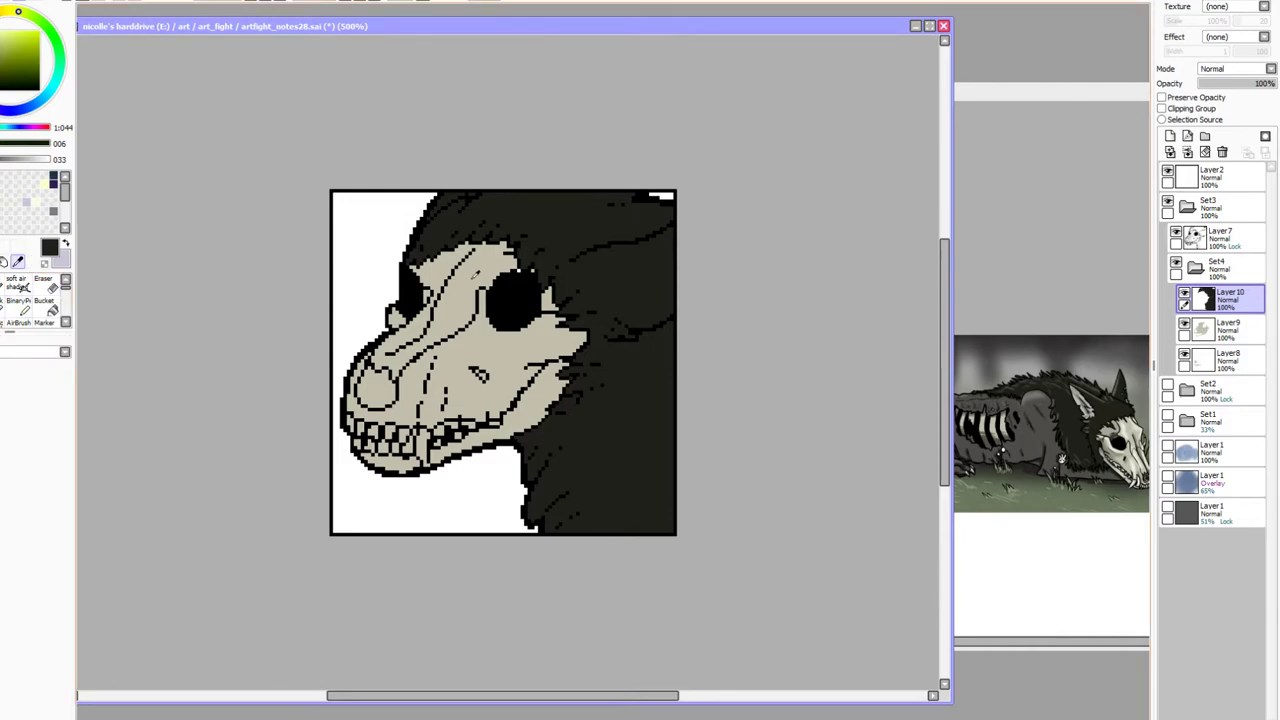
left_click(475, 275)
left_click(1240, 331)
left_click(14, 301)
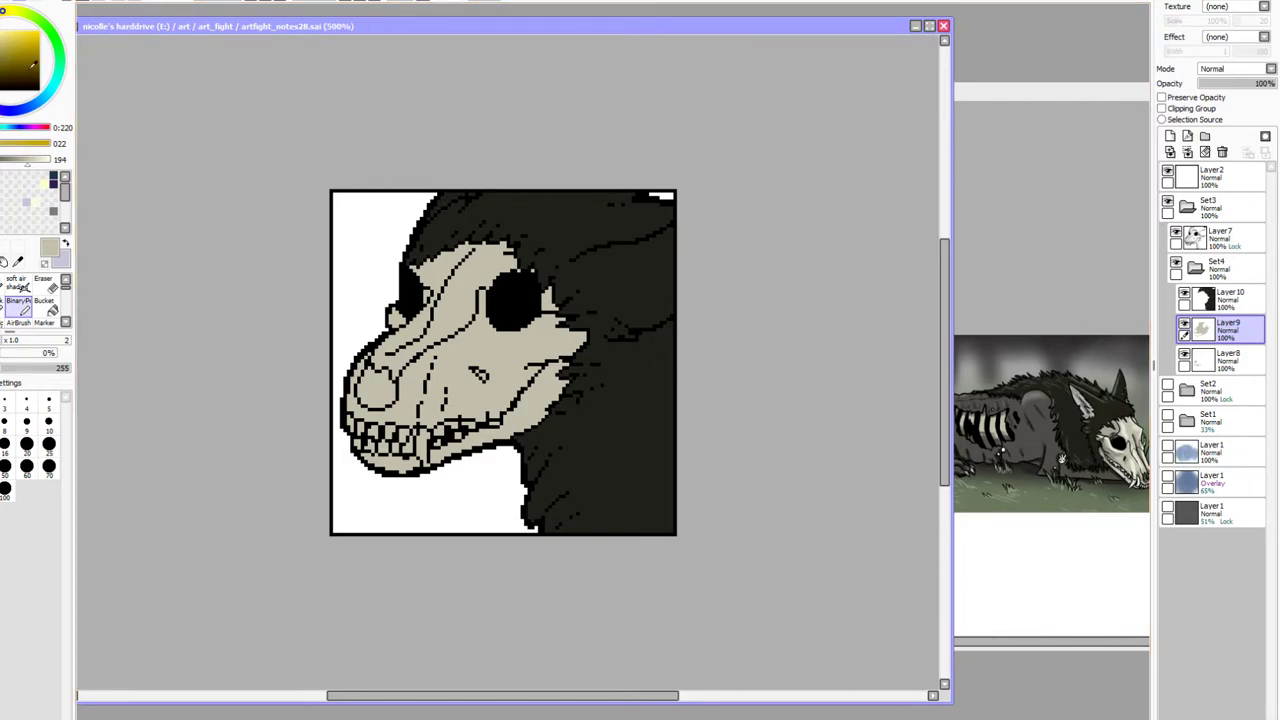
Show the bottom background layer, raise its opacity to 100% and bucket-fill it with black
left_click(1167, 507)
left_click(1210, 512)
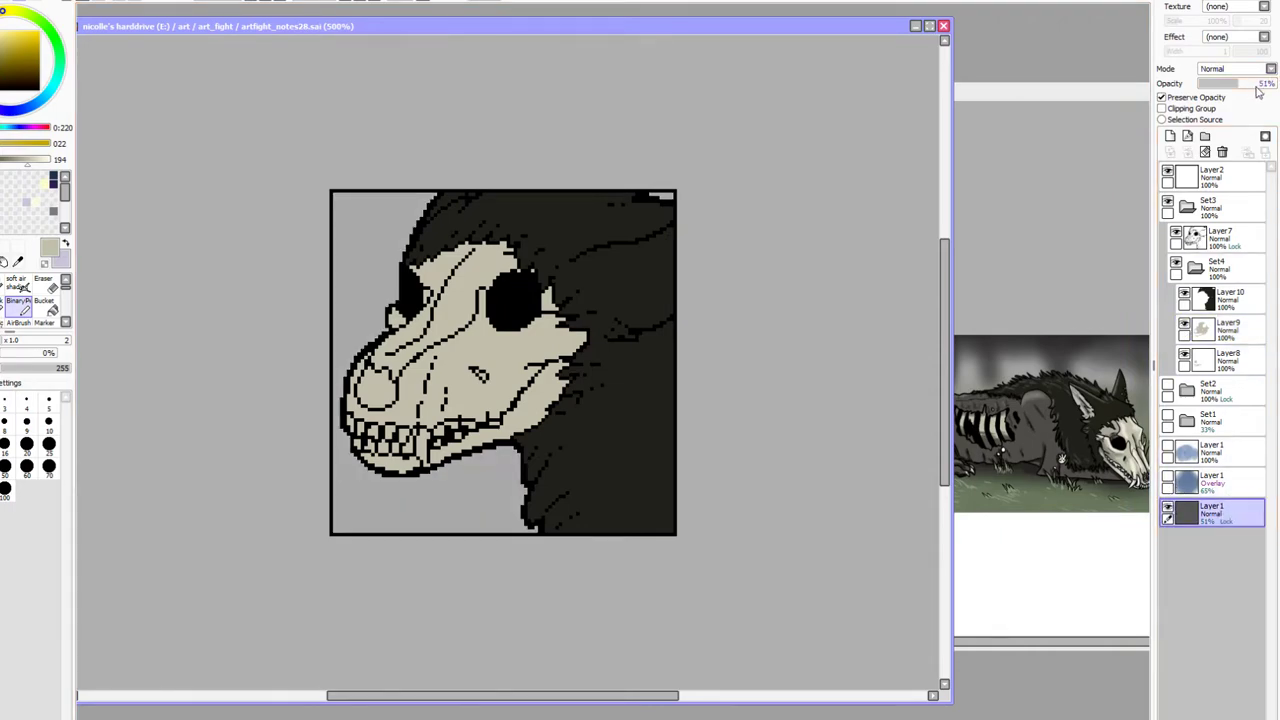
left_click_drag(1258, 86, 1276, 84)
left_click_drag(8, 70, 0, 92)
left_click(46, 307)
left_click(345, 249)
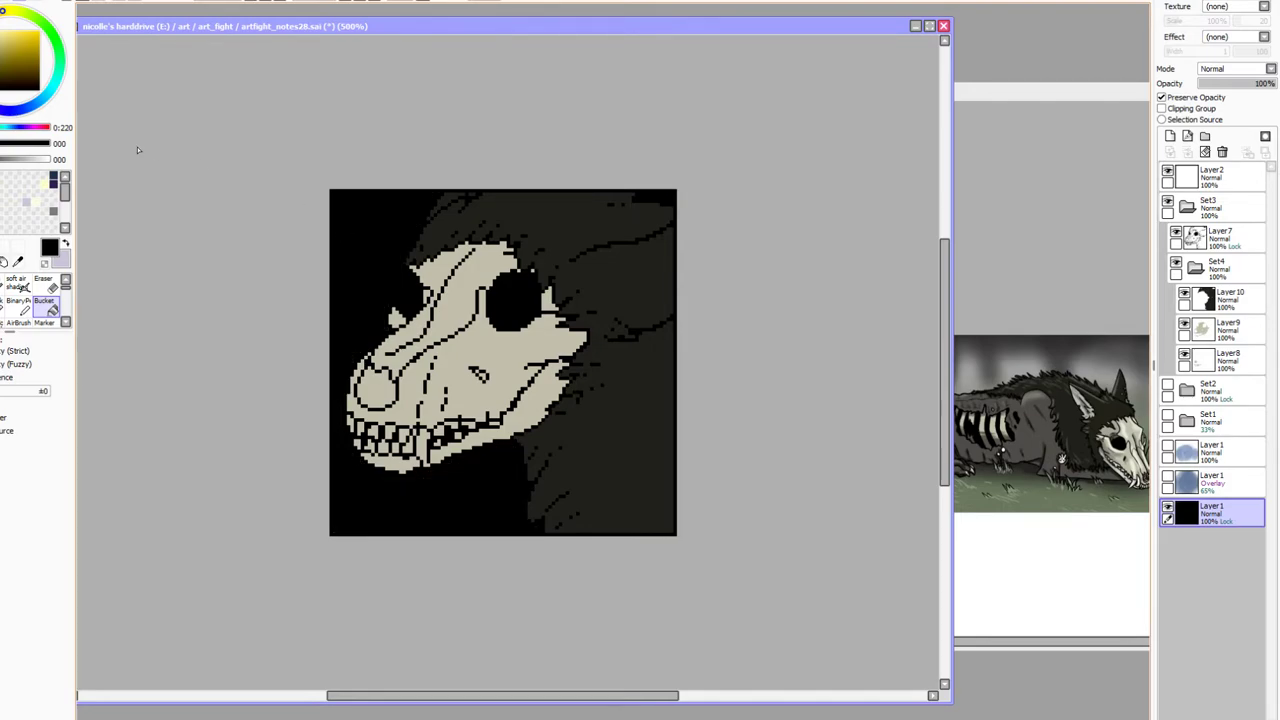
Mix a dark red and bucket-fill the background layer with it
left_click(2, 36)
left_click(2, 80)
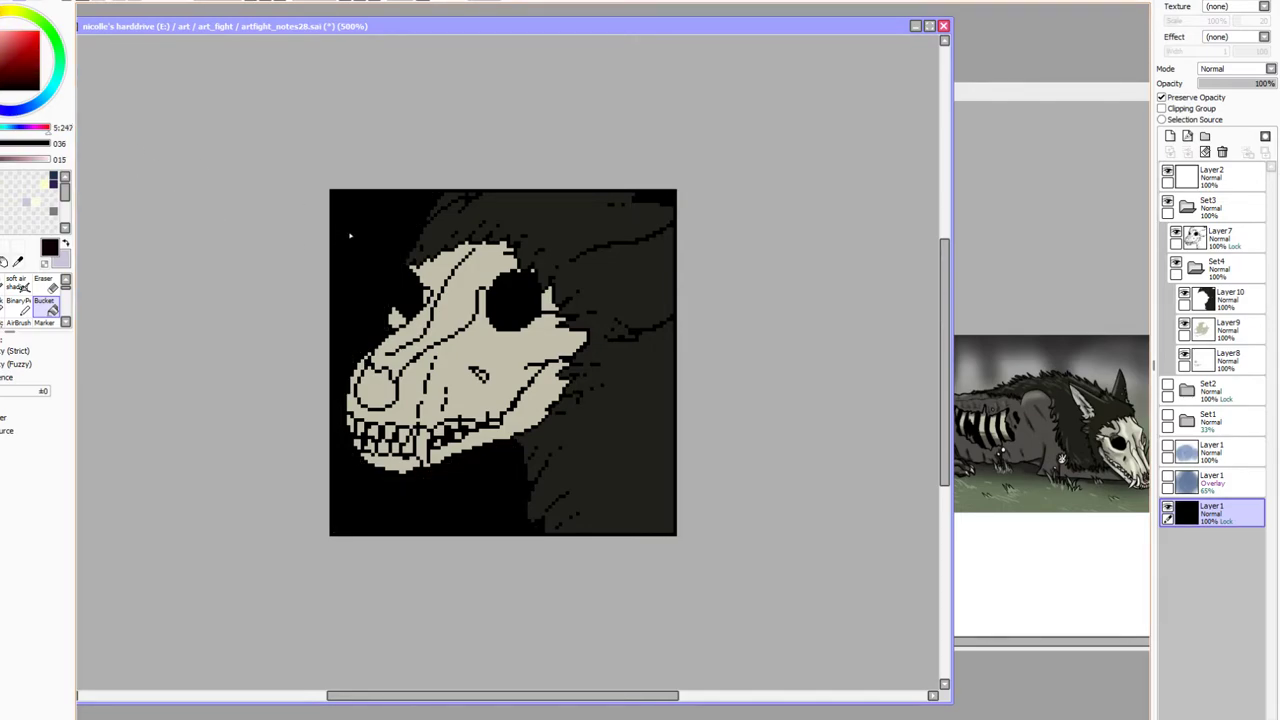
left_click(18, 52)
left_click(345, 252)
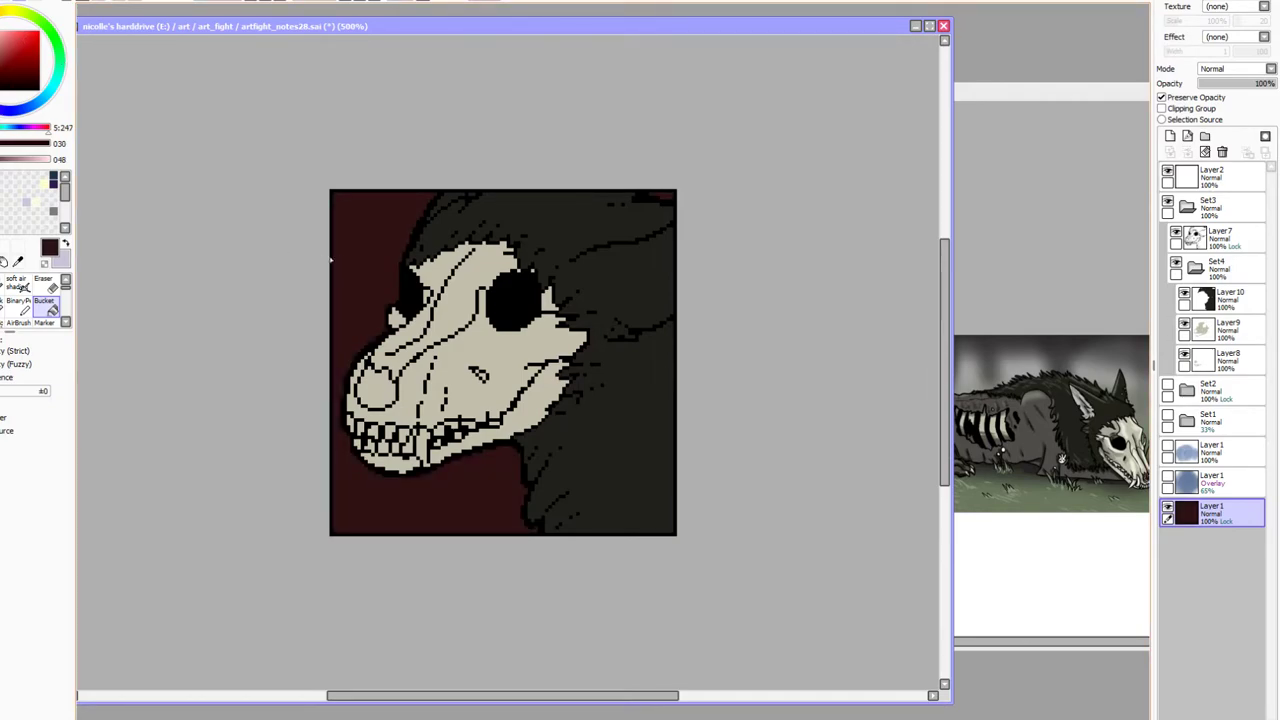
Shift the colour to a muted dark purple with saturation 15 and brightness 72, and bucket-fill the background layer
left_click(12, 108)
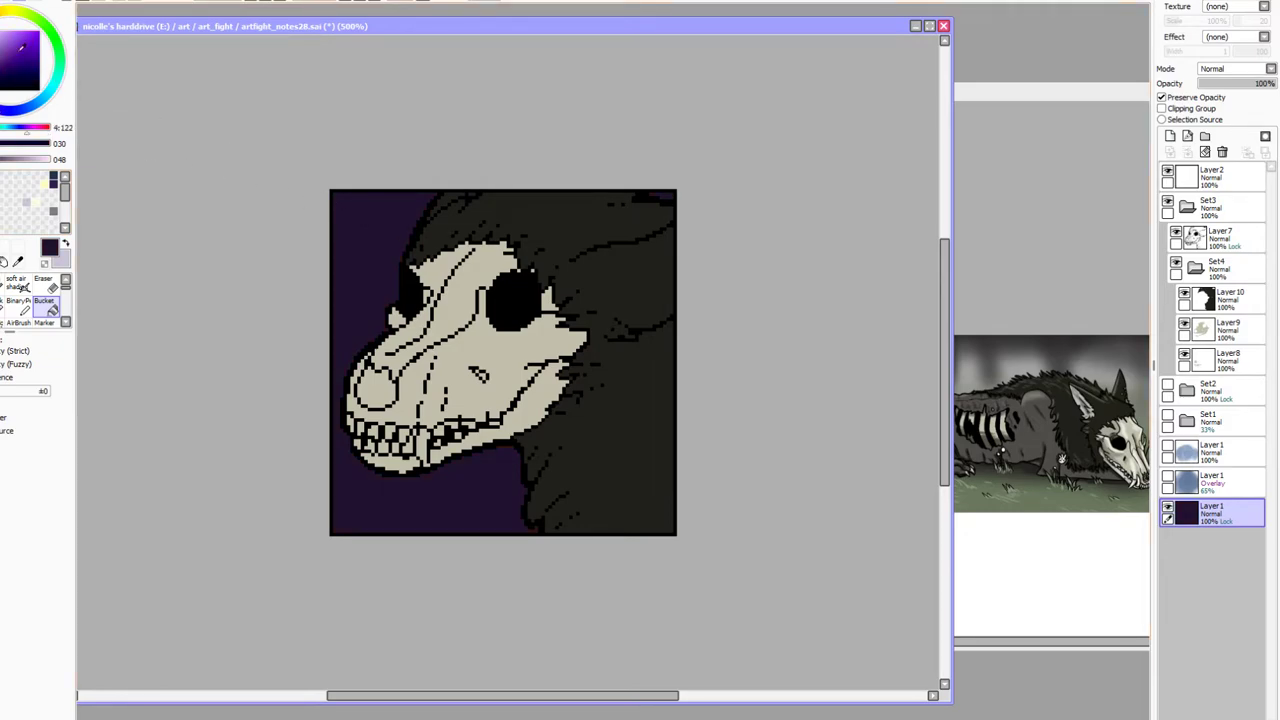
left_click(35, 98)
left_click(362, 244)
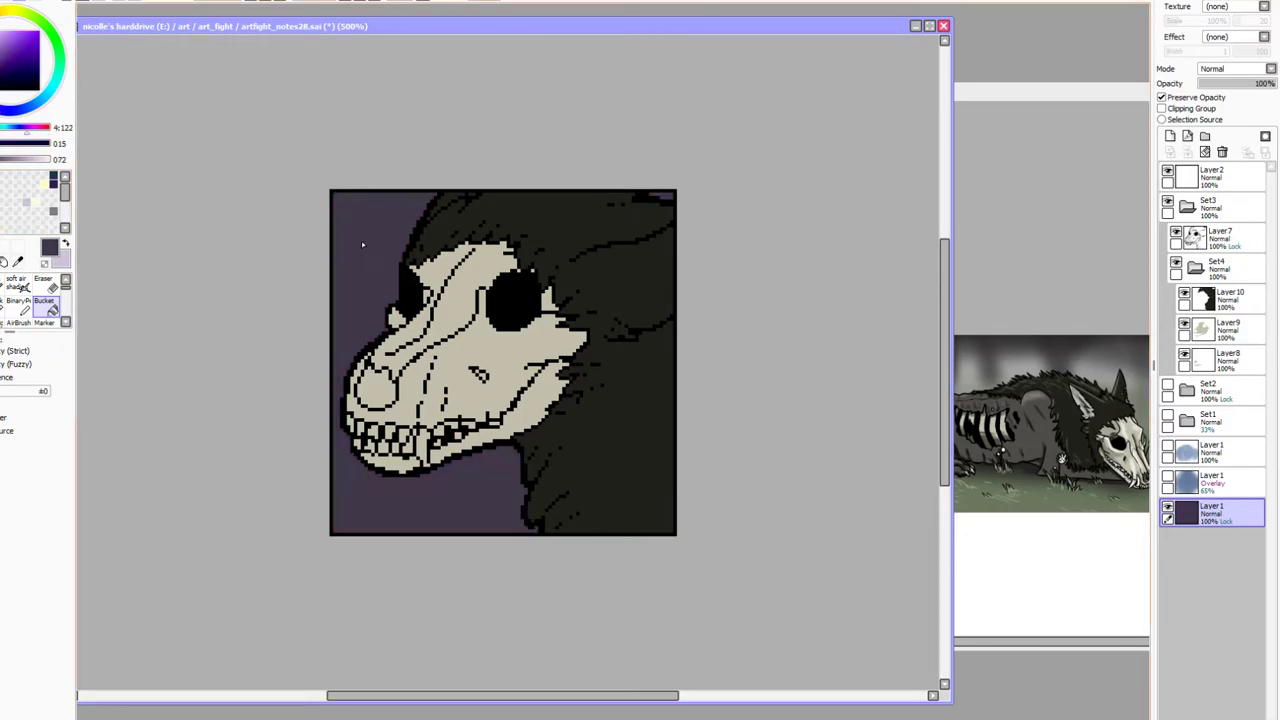
Sample a pale bone colour from the skull in the reference image and maximize the artwork window
left_click(17, 261)
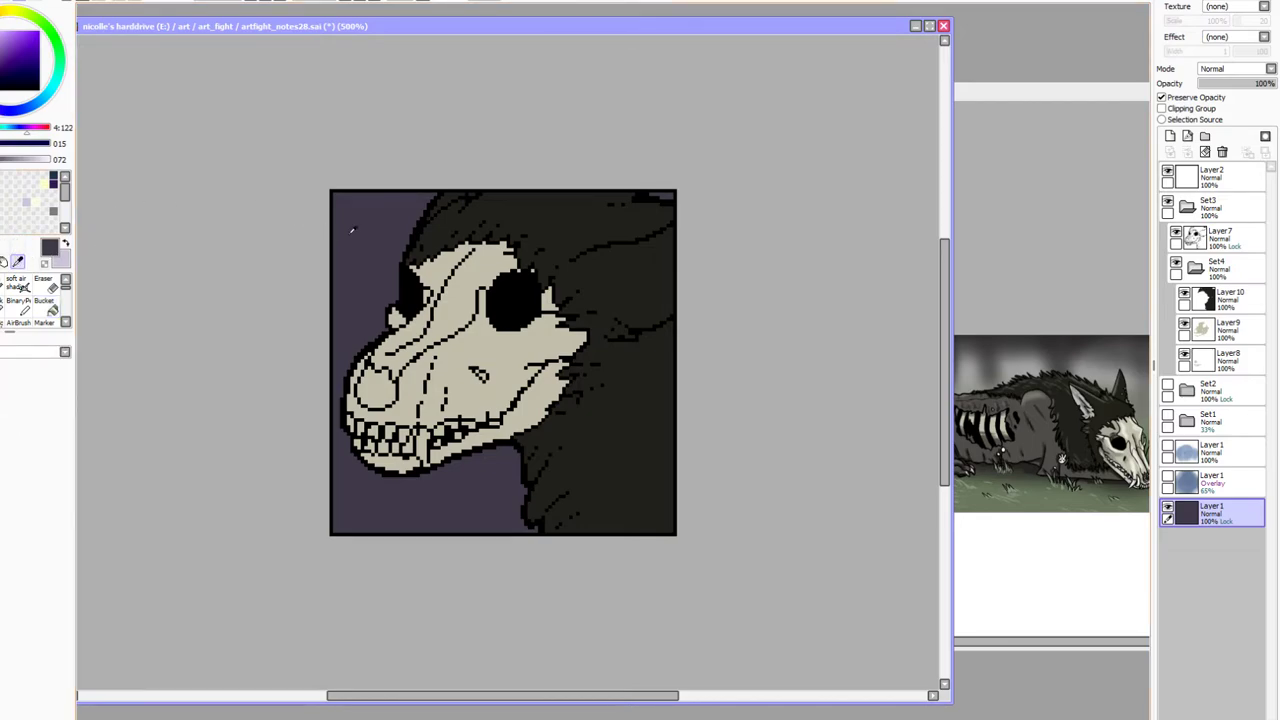
left_click(466, 264)
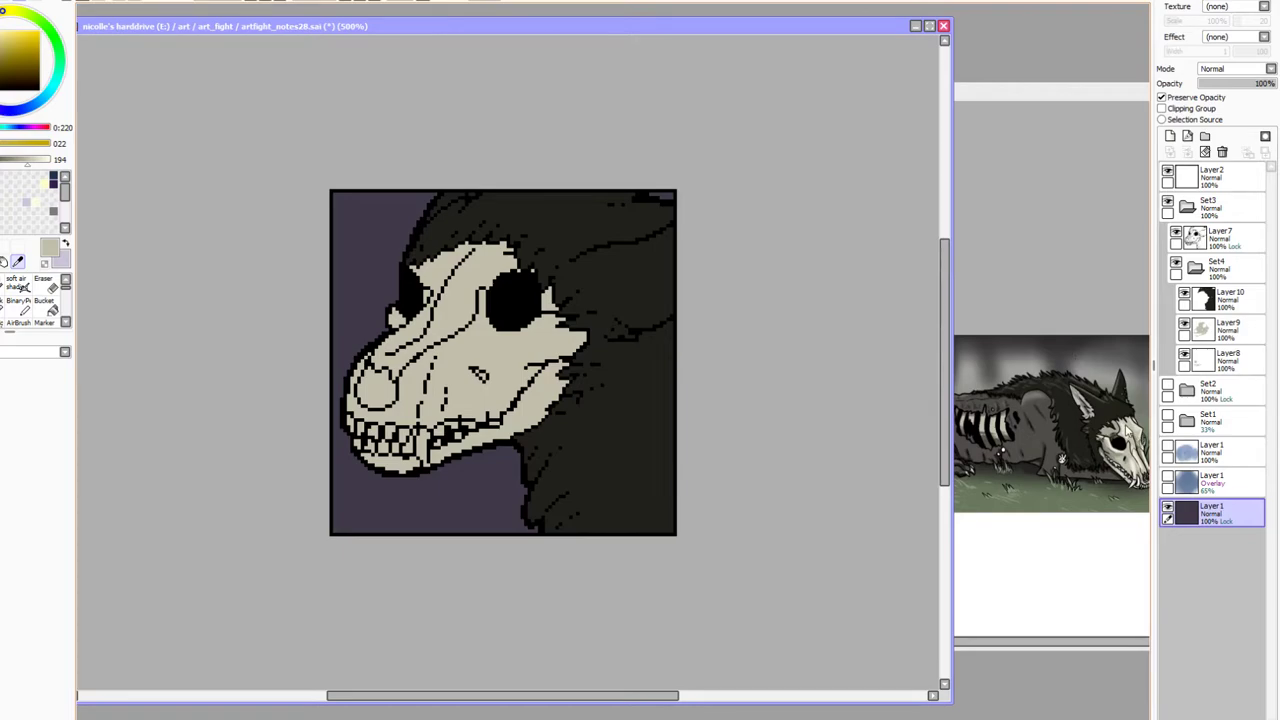
left_click(1129, 426)
left_click(1129, 426)
left_click(768, 72)
double_click(770, 30)
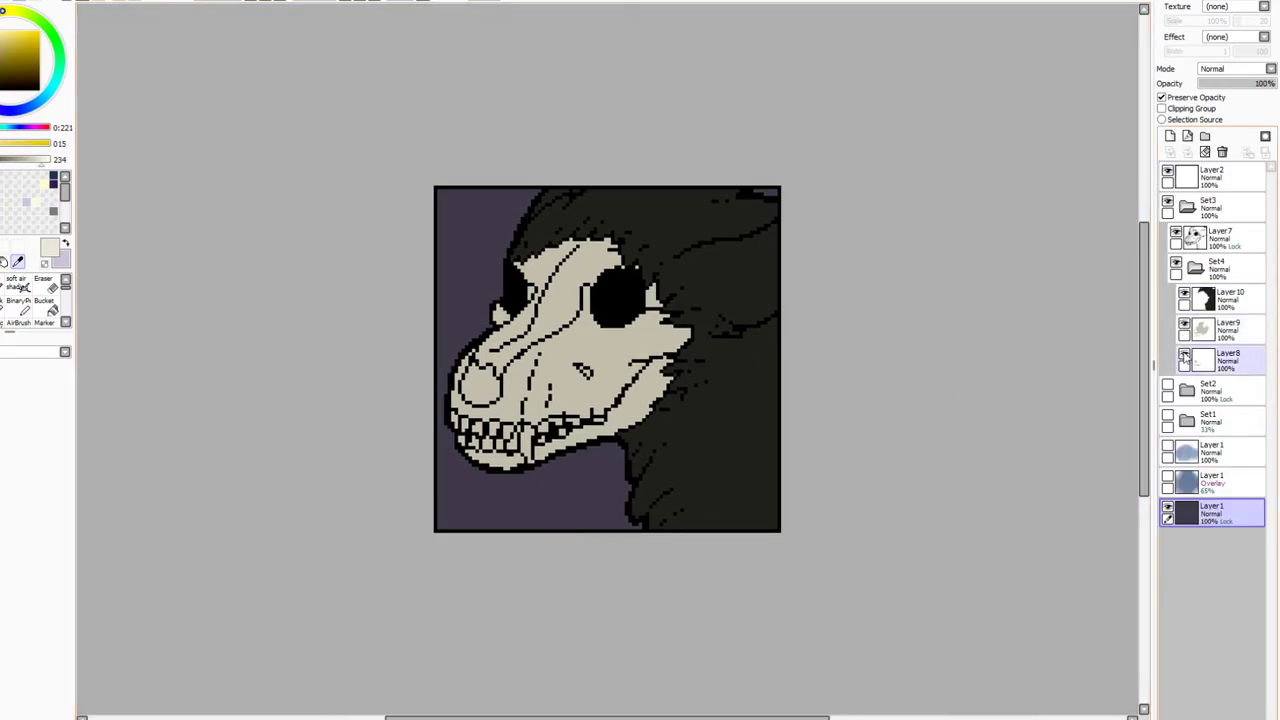
Preserve Layer8's opacity, sample the skull's bone colour, brighten it to 220 and choose the binary pen at size 10
left_click(1195, 361)
left_click(1162, 98)
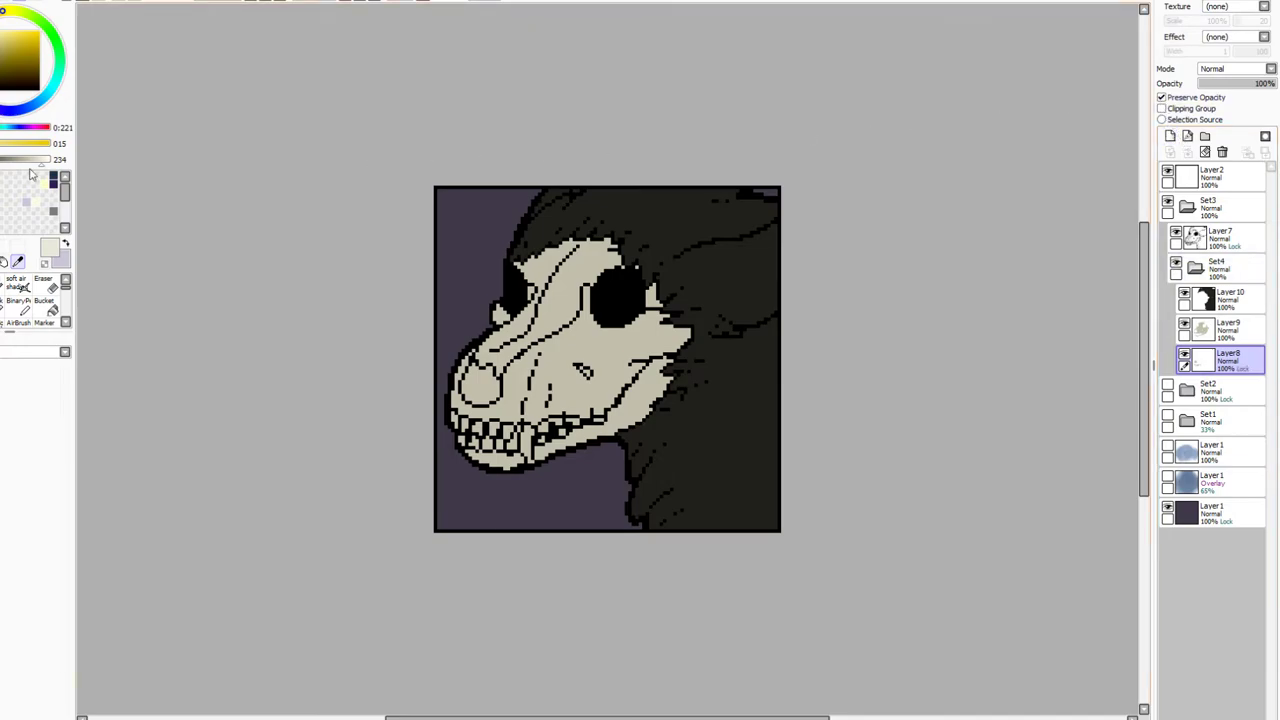
left_click(67, 245)
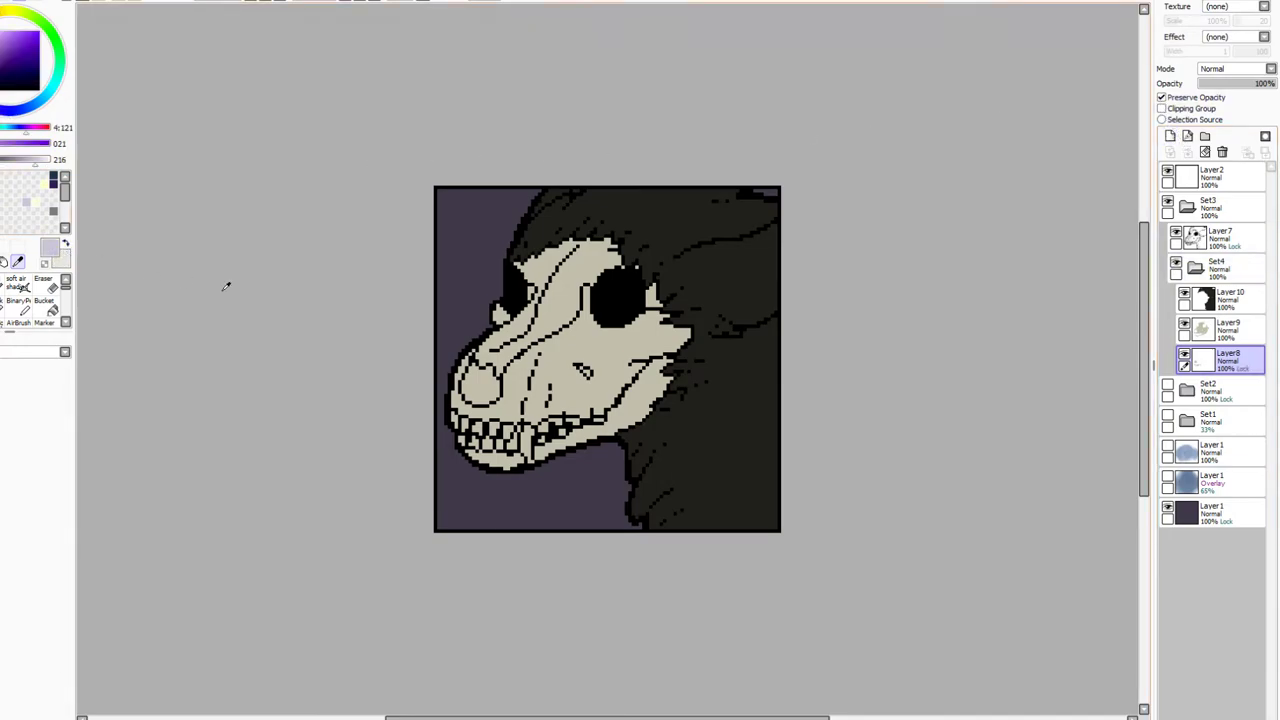
left_click(563, 307)
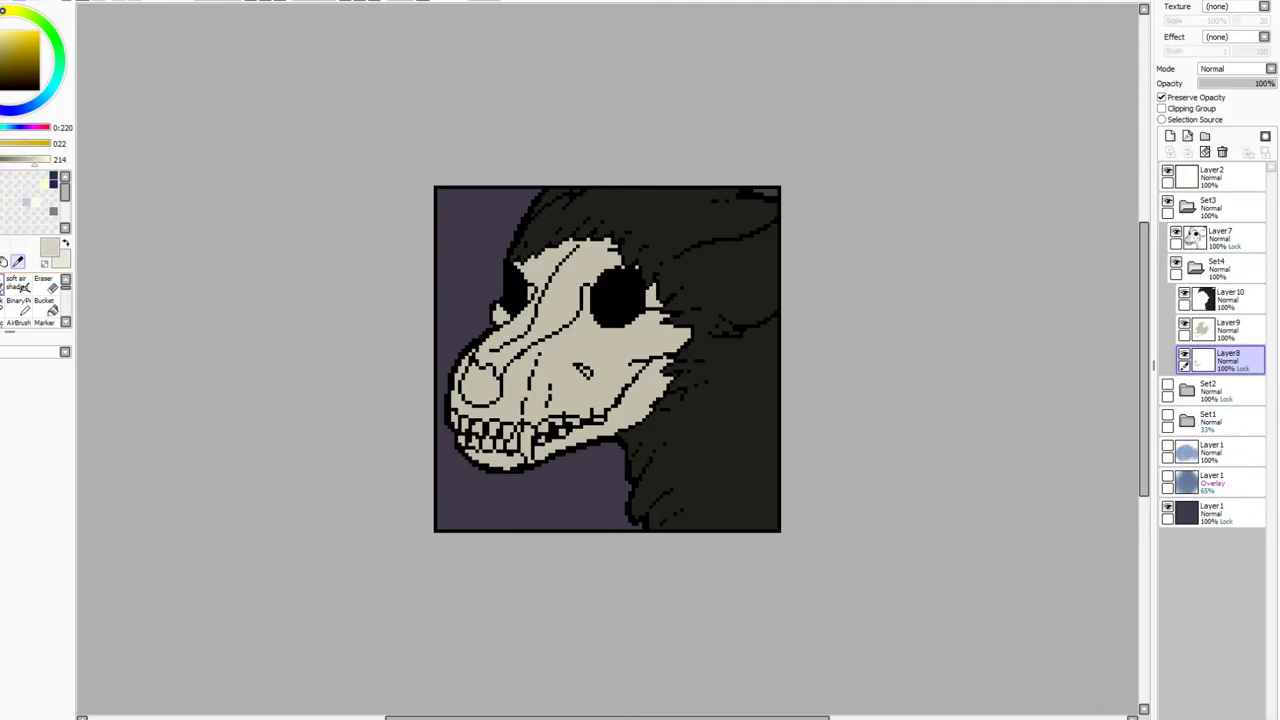
left_click(8, 284)
left_click(49, 538)
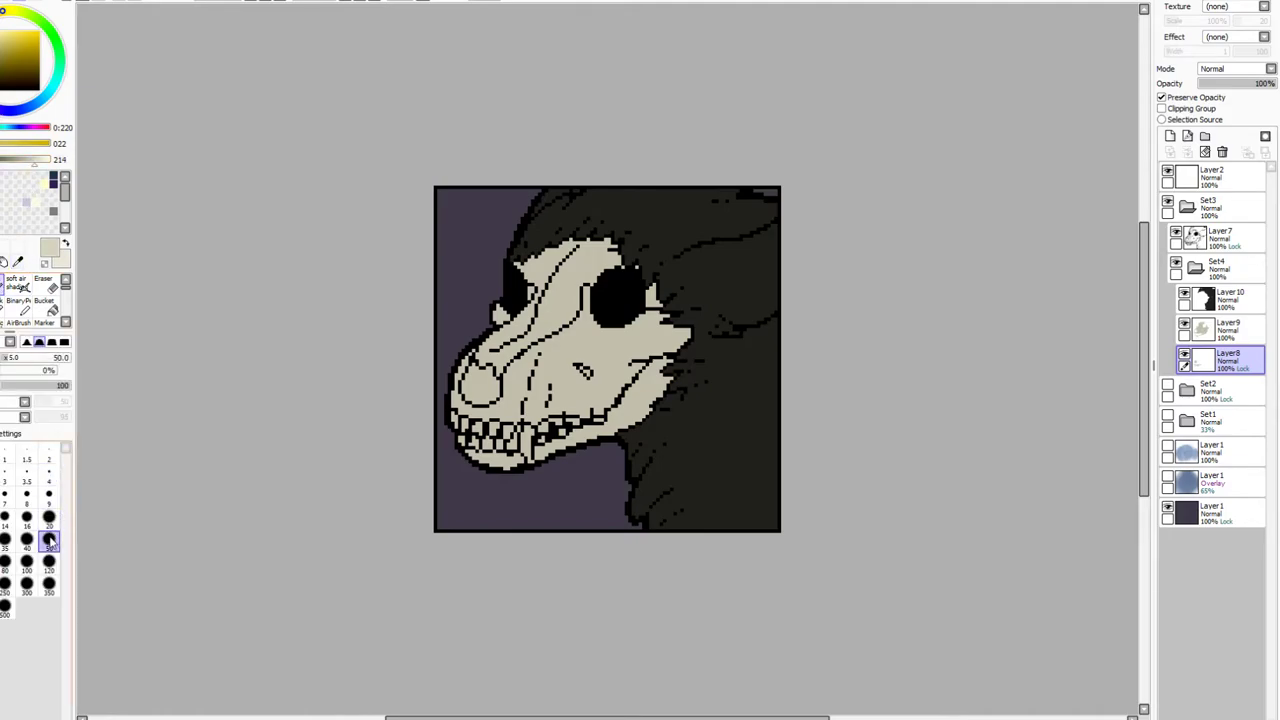
left_click_drag(33, 173, 38, 171)
left_click(20, 302)
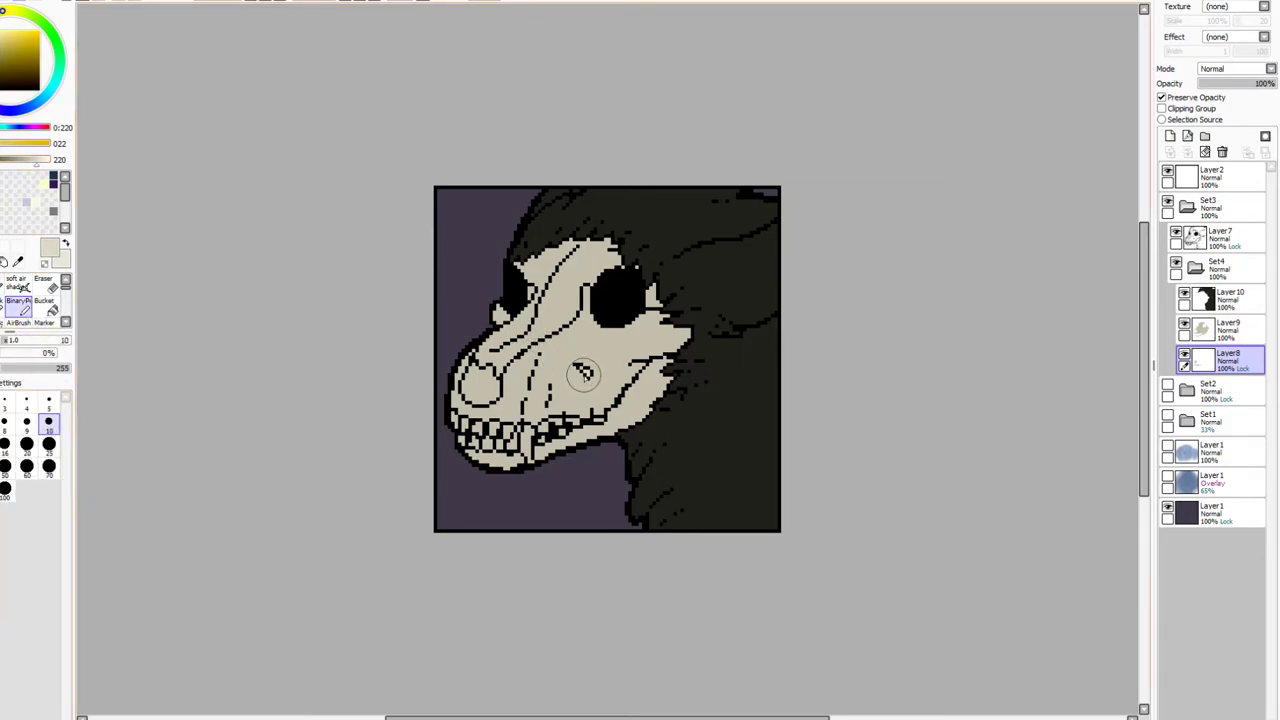
Toggle Layer9's visibility repeatedly to compare which skull parts are on it and which are on Layer8
left_click(1184, 327)
left_click(1184, 327)
left_click(1184, 327)
left_click(1184, 327)
left_click(1184, 327)
left_click(1184, 327)
Preserve Layer9's opacity and repaint the whole skull on it with the lighter bone colour using the binary pen at size 100
left_click(1229, 335)
mouse_move(514, 274)
left_mouse_down()
mouse_move(535, 244)
mouse_move(525, 280)
mouse_move(548, 238)
mouse_move(472, 300)
left_mouse_up()
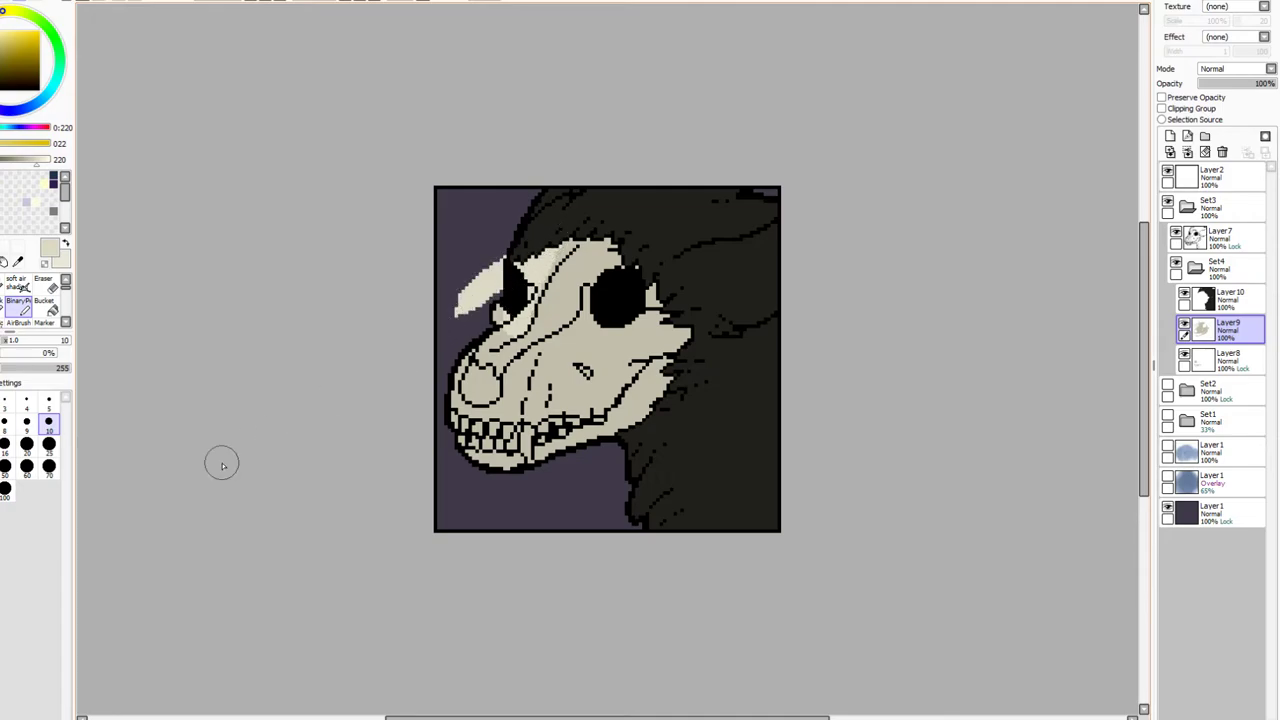
key("ctrl+z")
left_click(1162, 97)
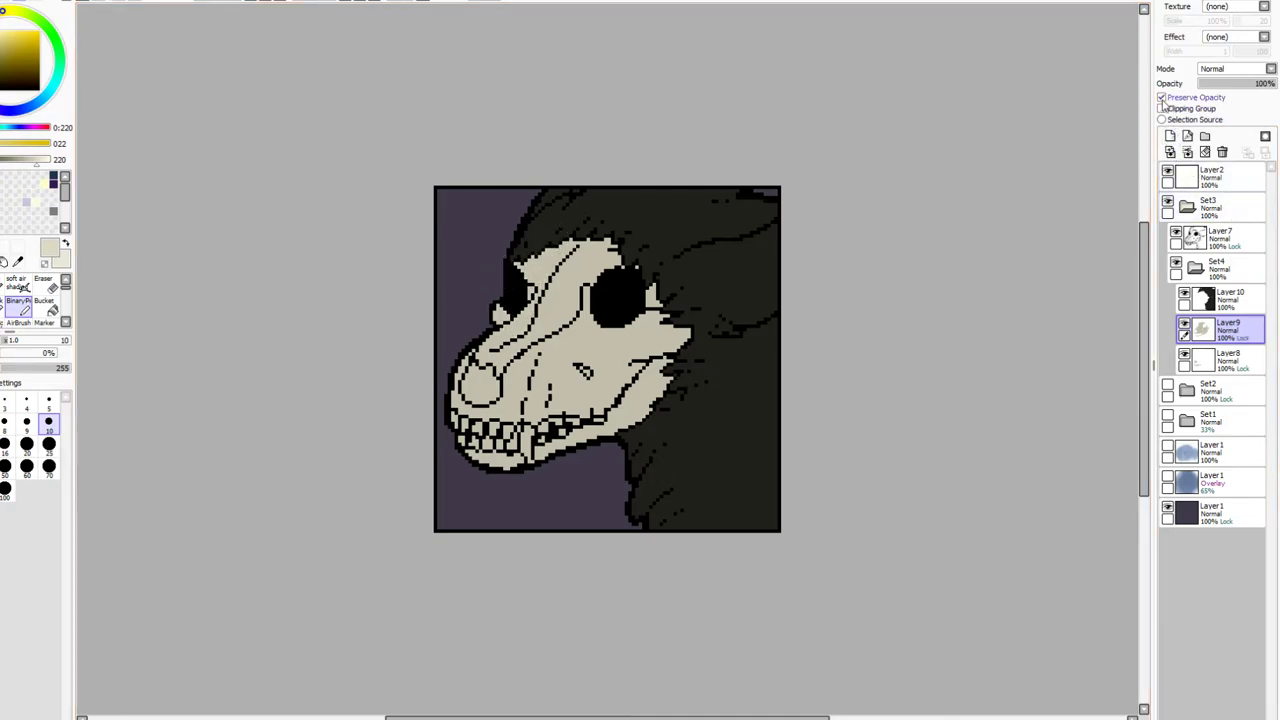
left_click(6, 488)
mouse_move(675, 259)
left_mouse_down()
mouse_move(571, 302)
mouse_move(491, 395)
mouse_move(494, 437)
left_mouse_up()
left_click(30, 230)
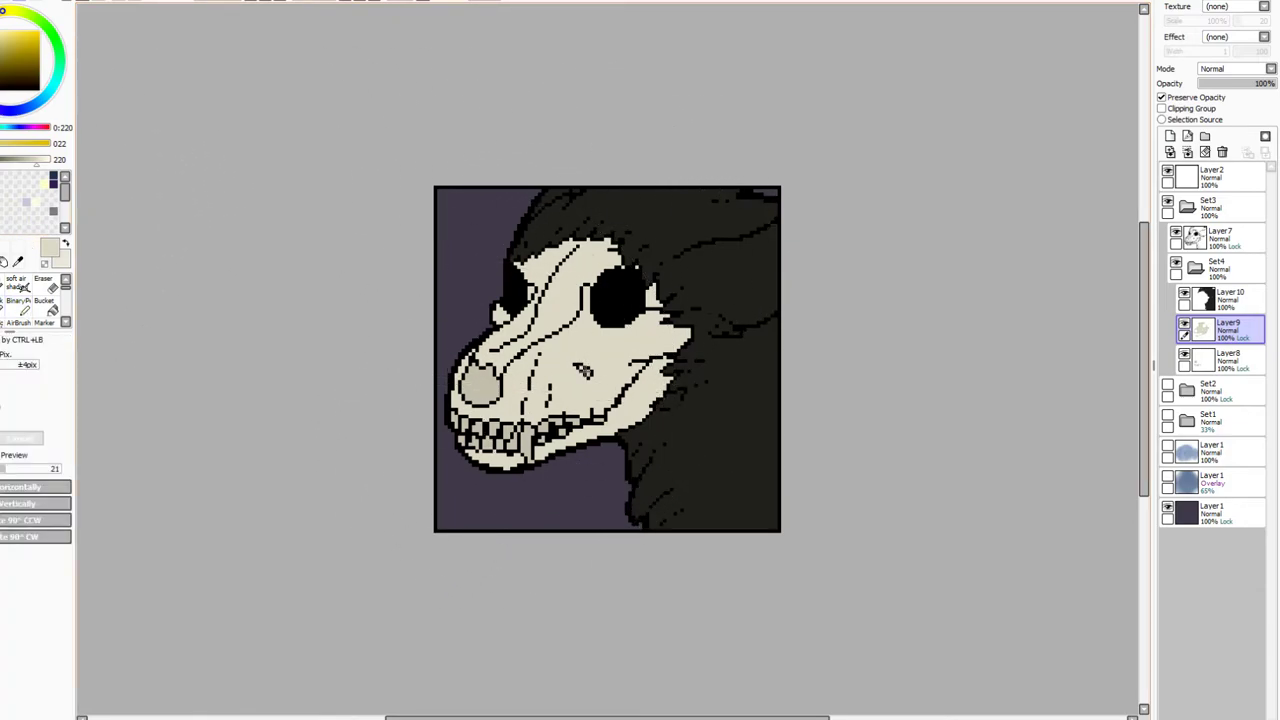
Release Layer9's opacity lock and paint the teeth on Layer8 white with the binary pen at size 25
left_click(1162, 97)
left_click(1178, 356)
left_click_drag(8, 42, 0, 31)
left_click(3, 285)
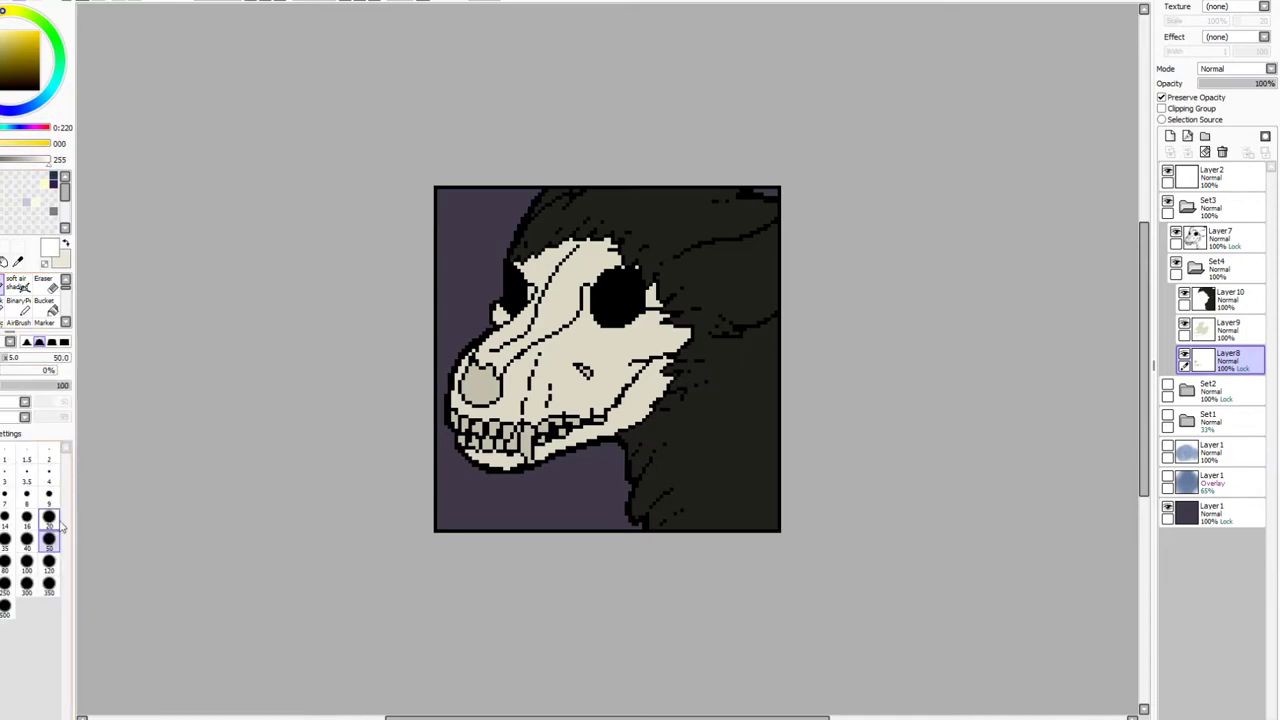
left_click(20, 300)
mouse_move(436, 450)
left_mouse_down()
mouse_move(443, 429)
mouse_move(486, 463)
mouse_move(620, 440)
left_mouse_up()
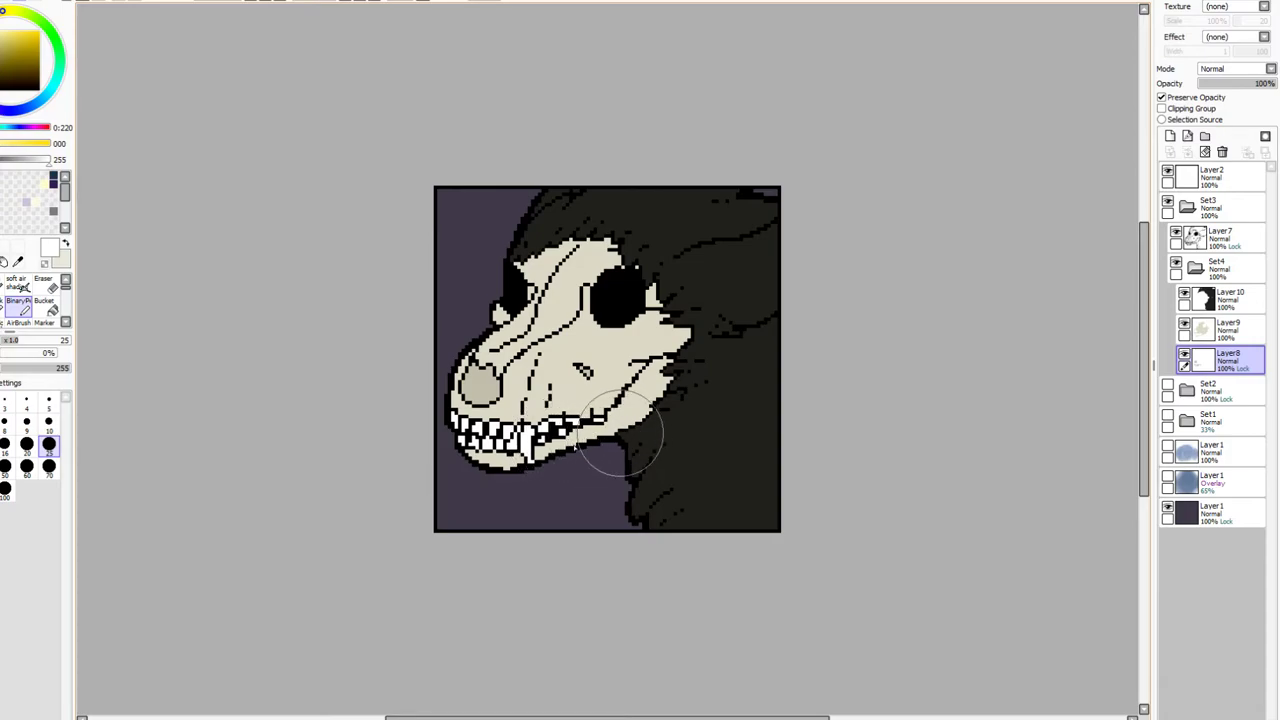
left_click(17, 262)
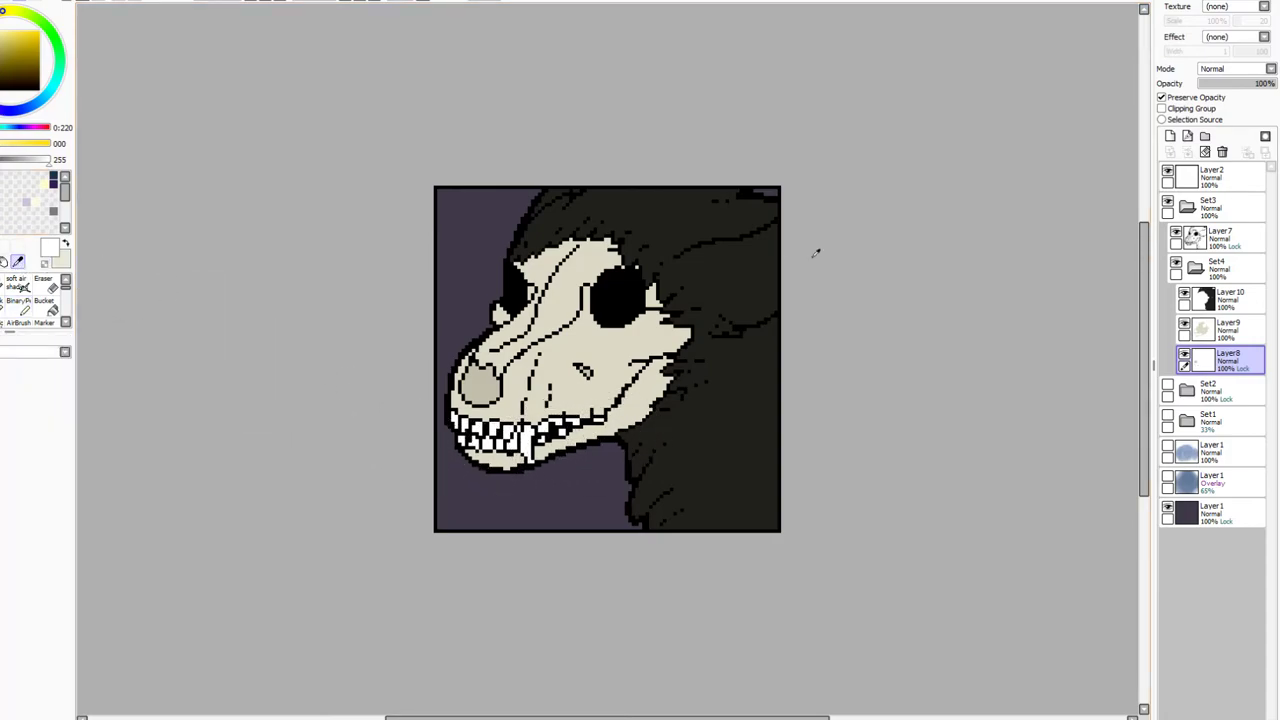
left_click(1184, 293)
left_click(1184, 293)
left_click(1228, 304)
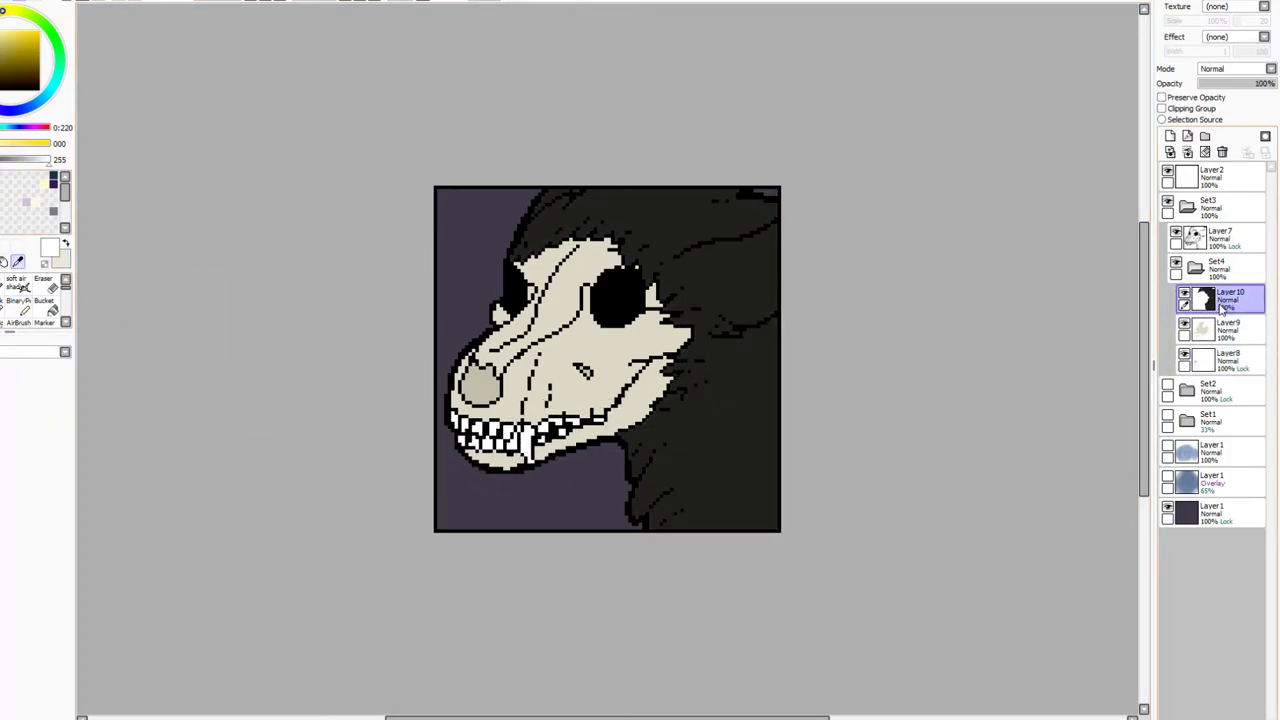
left_click(1240, 324)
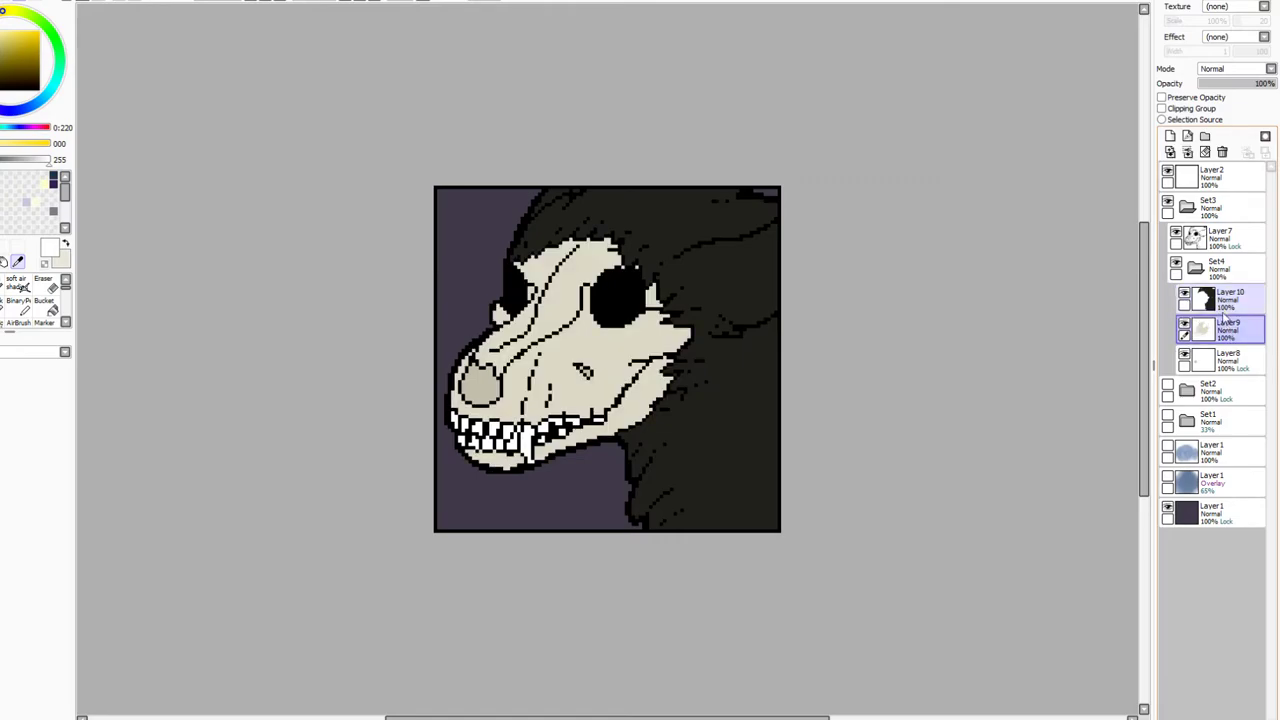
left_click(1170, 137)
left_click(1161, 108)
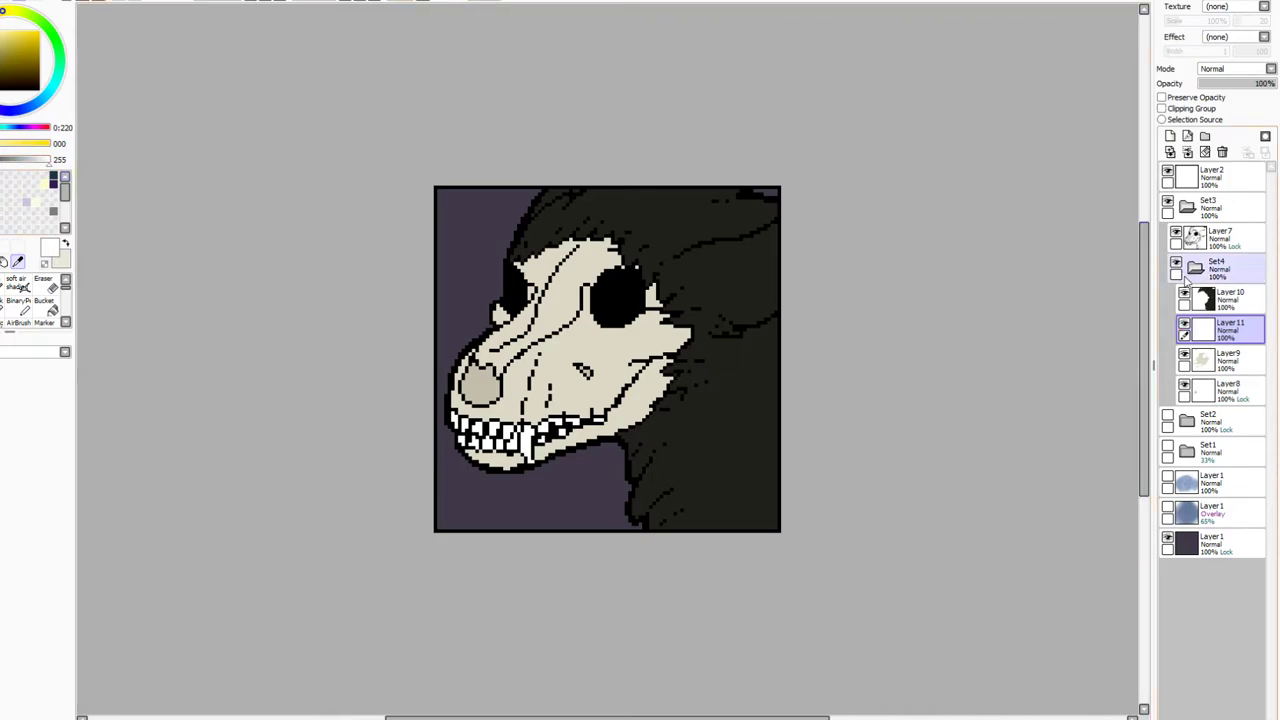
left_click(1222, 152)
Toggle the visibility of Layer10, Layer9 and the Set4 folder to check which colours each one holds
left_click(1224, 268)
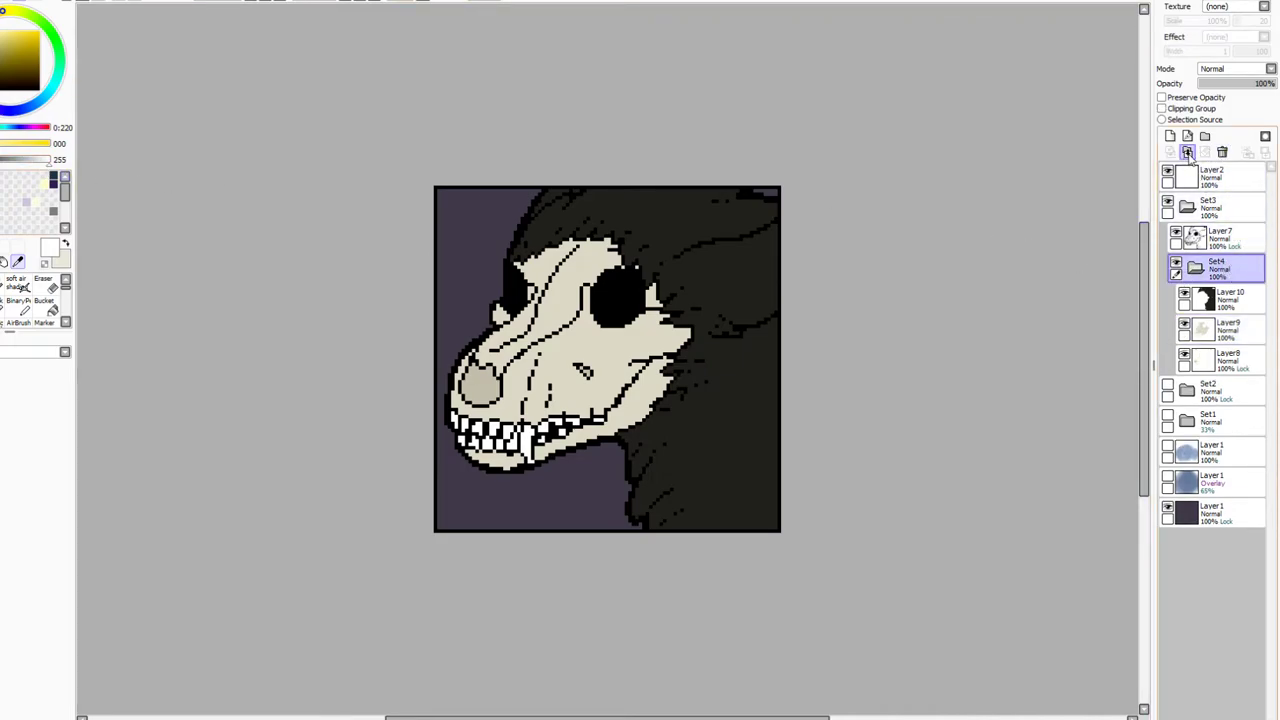
left_click(1184, 298)
left_click(1184, 298)
left_click(1184, 329)
left_click(1184, 329)
left_click(1224, 335)
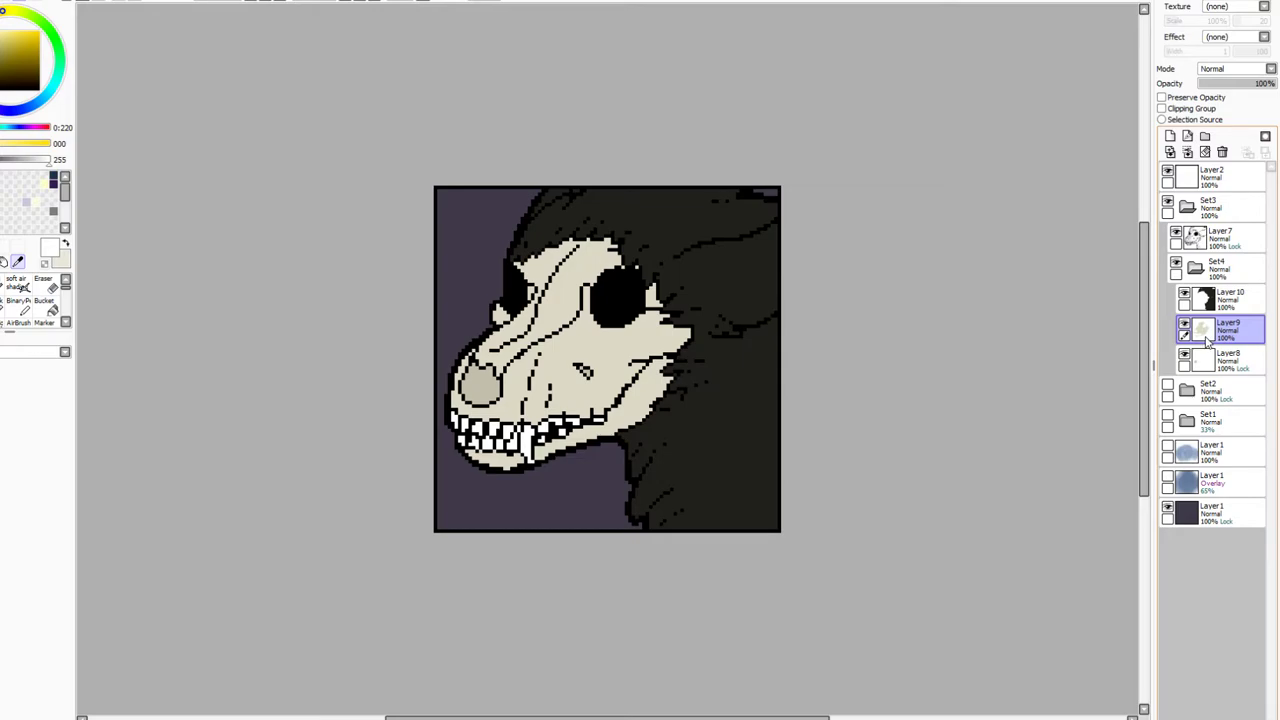
left_click(1176, 265)
left_click(1176, 265)
Flatten the Set4 folder to copy its whole content, deselect, and undo the flattening to get its separate layers back
left_click(1196, 272)
left_click(1187, 151)
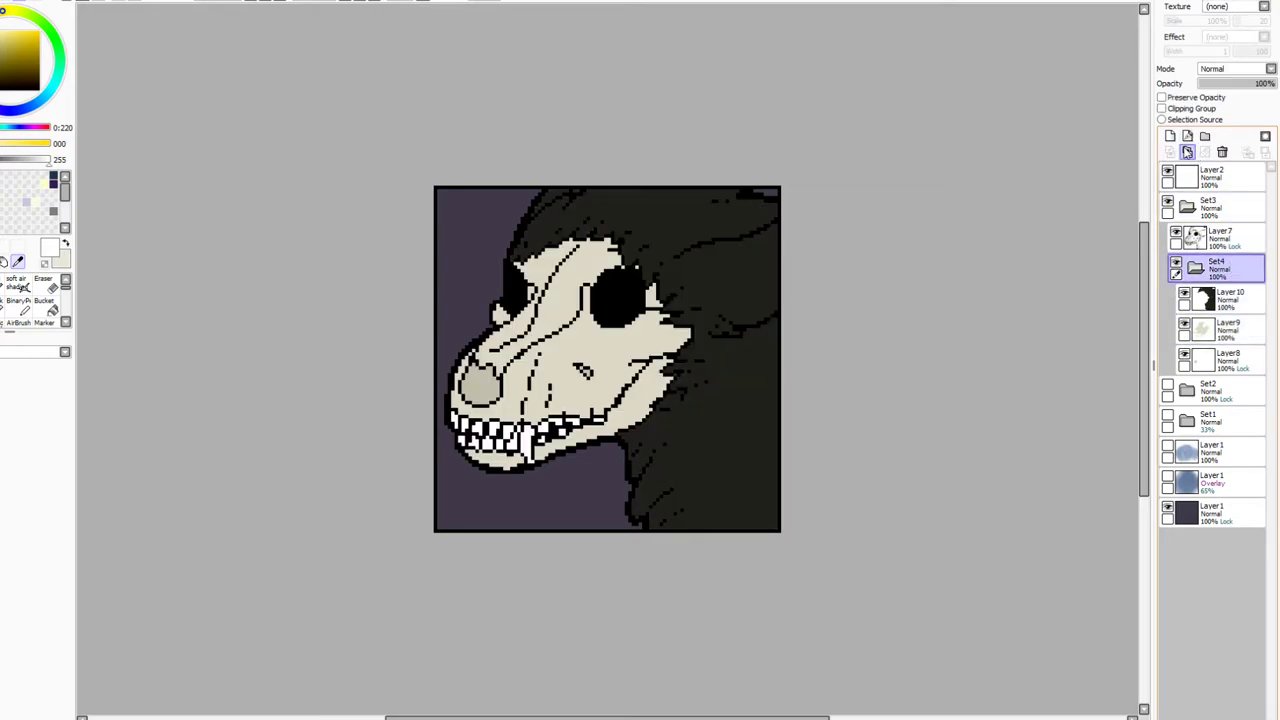
left_click(33, 243)
key("ctrl+a")
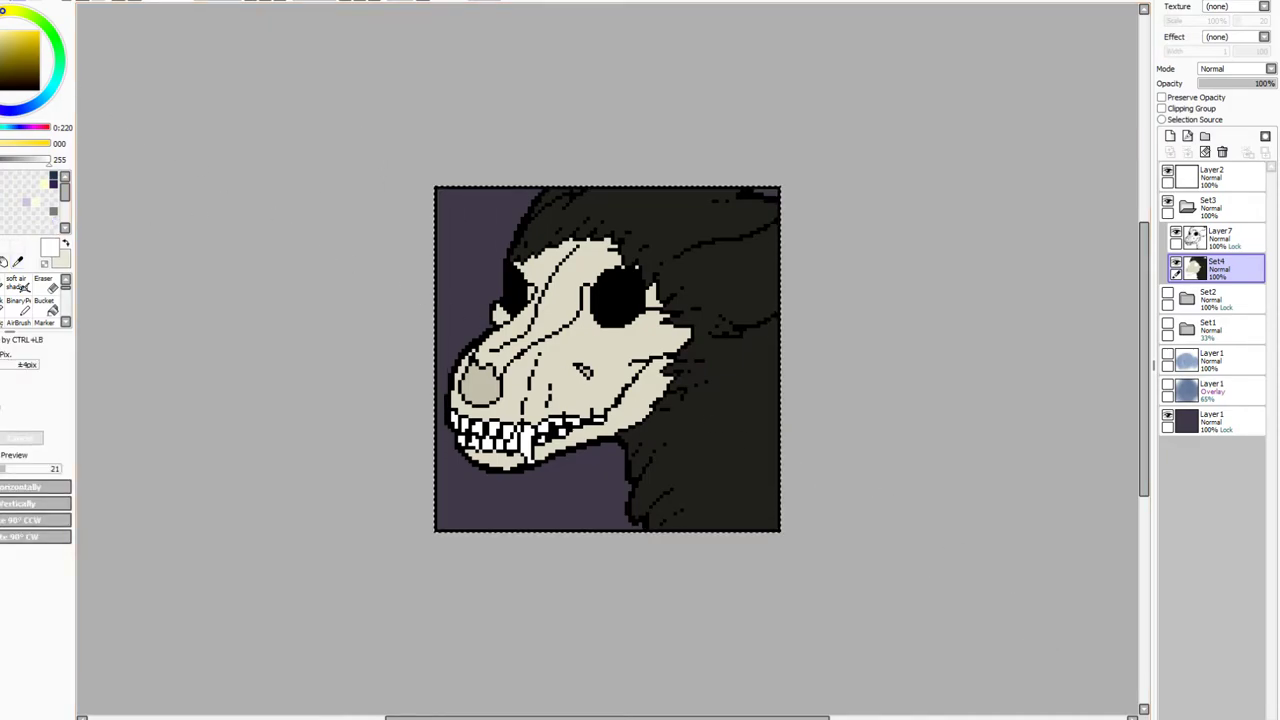
key("ctrl+d")
key("ctrl+z")
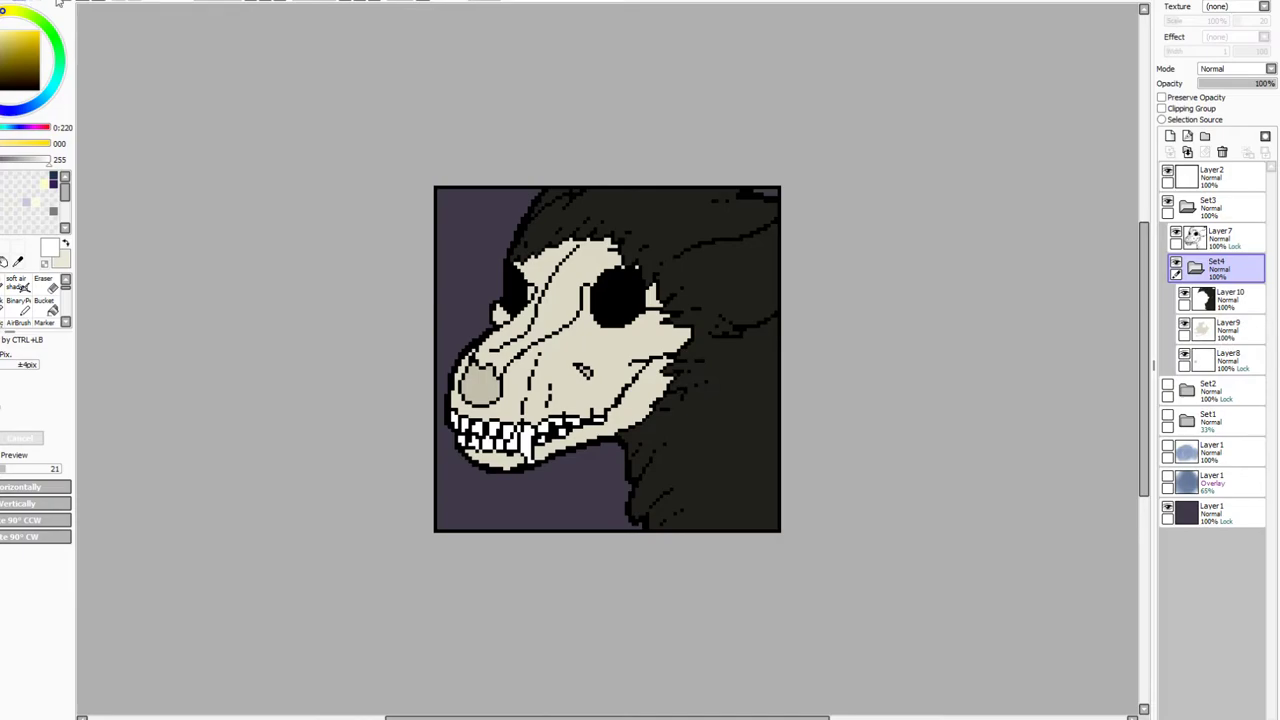
Preserve the opacity of the Set4 folder, collapse it and hide it
left_click(1162, 97)
left_click(1197, 268)
left_click(1176, 262)
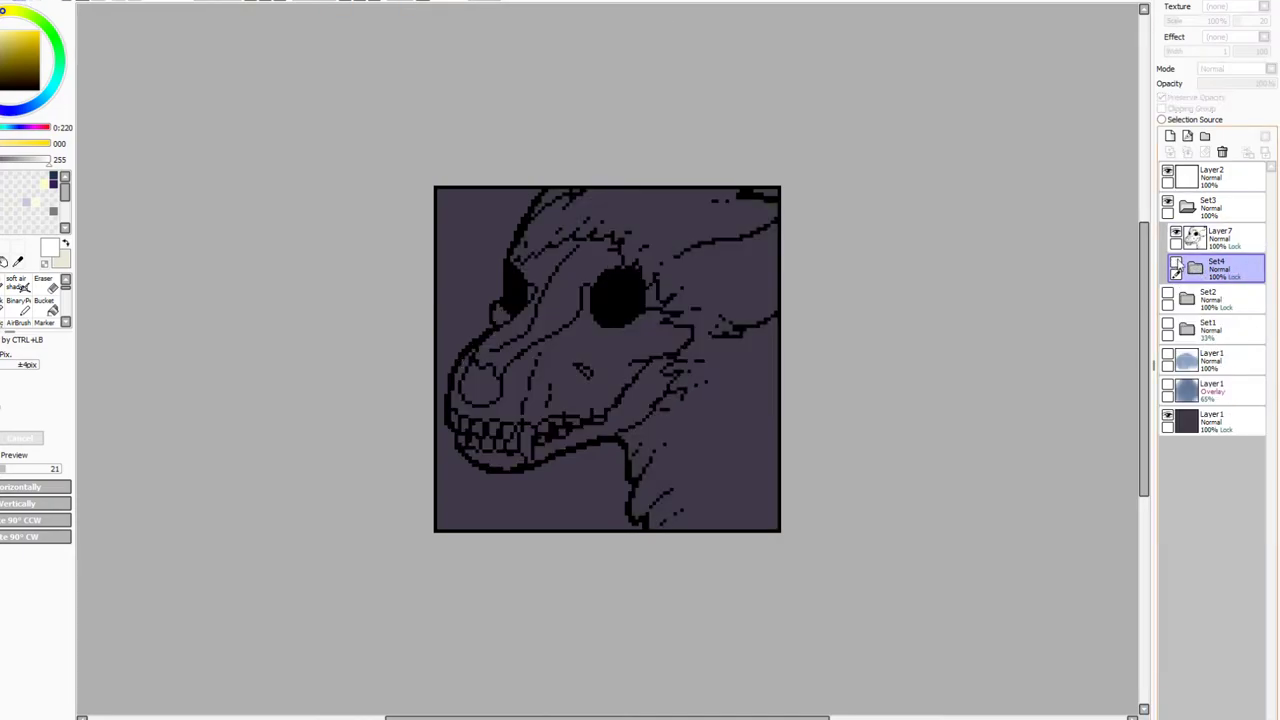
Create a new folder above Set4, paste the flattened colours into it and add an empty clipping-group layer above them
left_click(1205, 136)
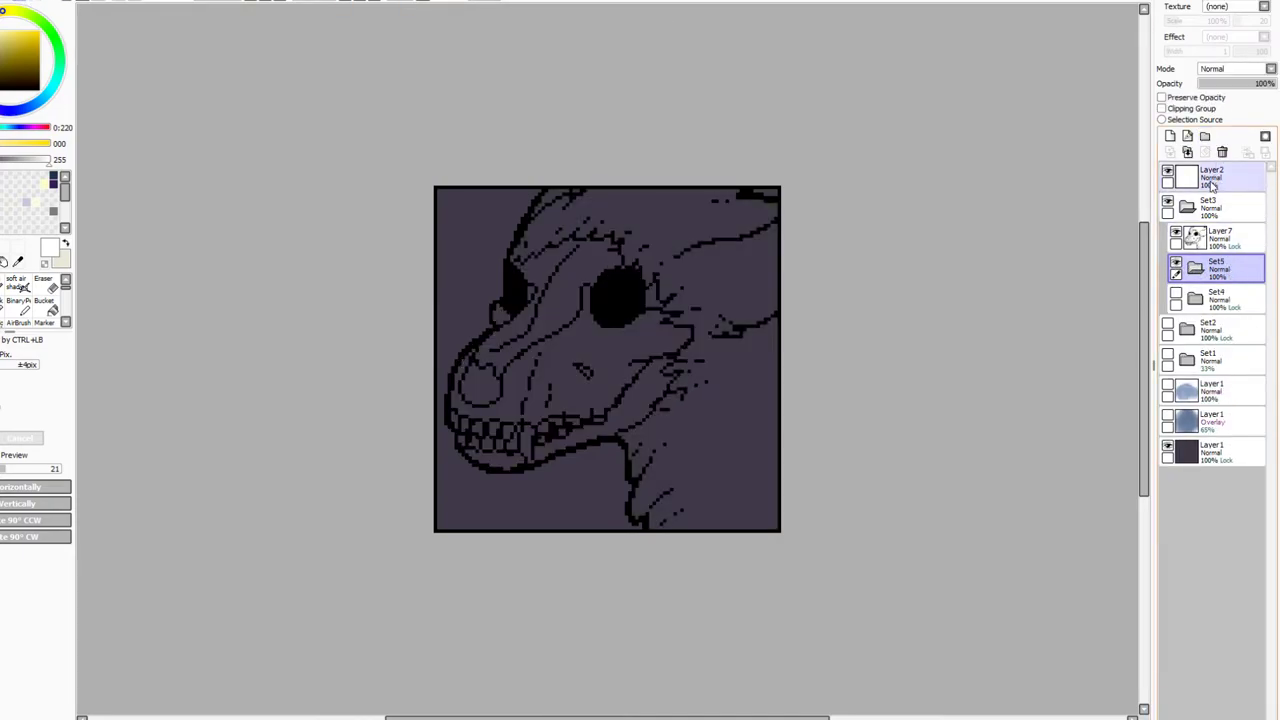
key("ctrl+v")
left_click(1170, 136)
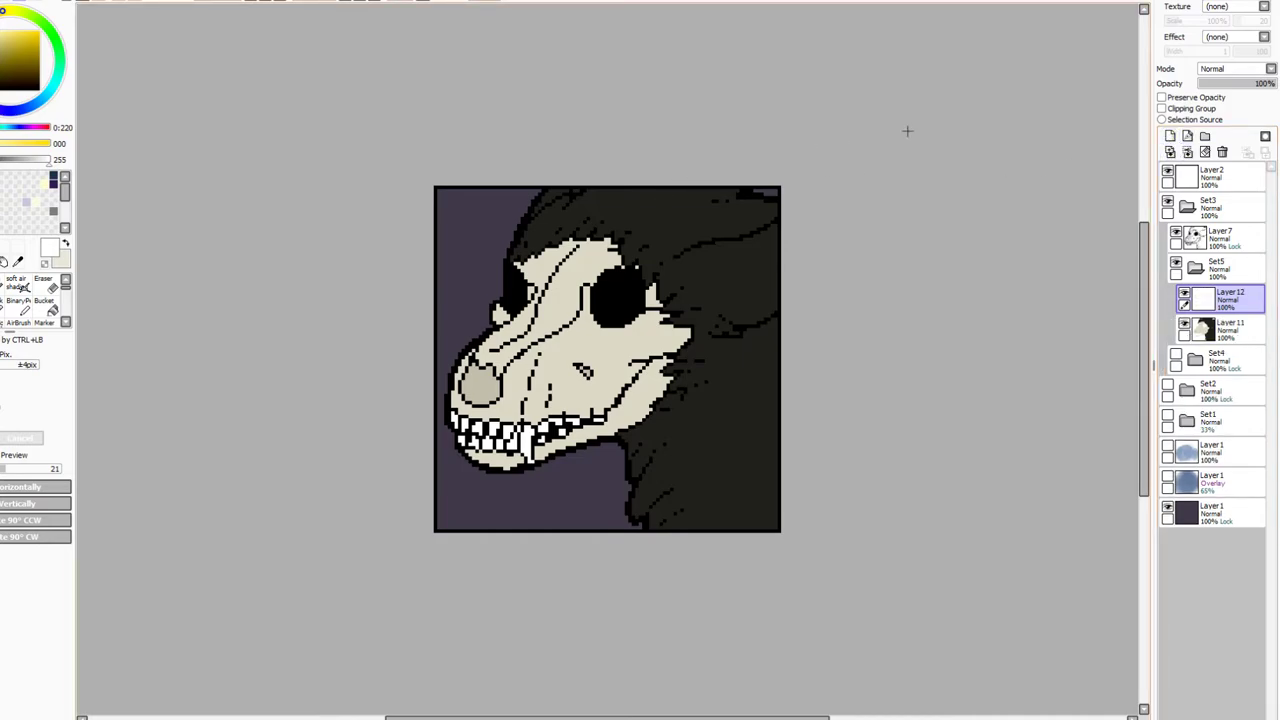
left_click(1162, 108)
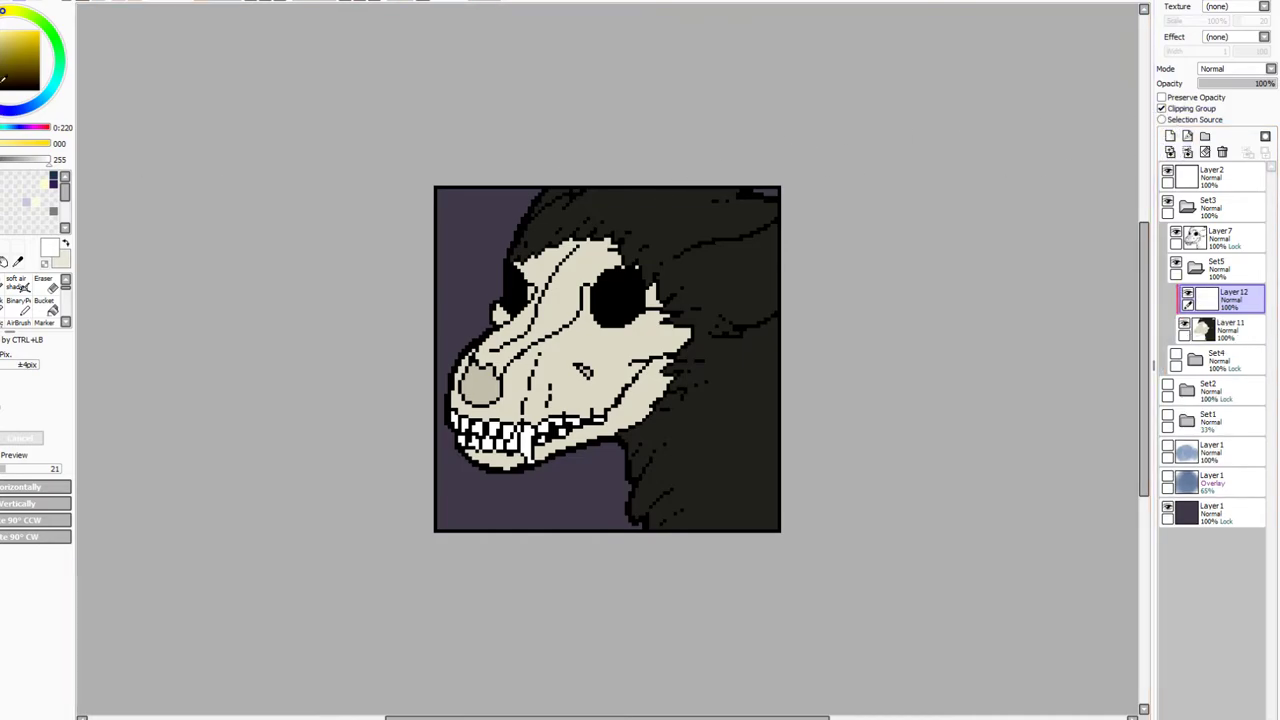
Shade the upper edge of the nose cavity in pale violet with the binary pen at size 3 and set Layer12 to Multiply
left_click(20, 204)
scroll(131, 106, "up", 2)
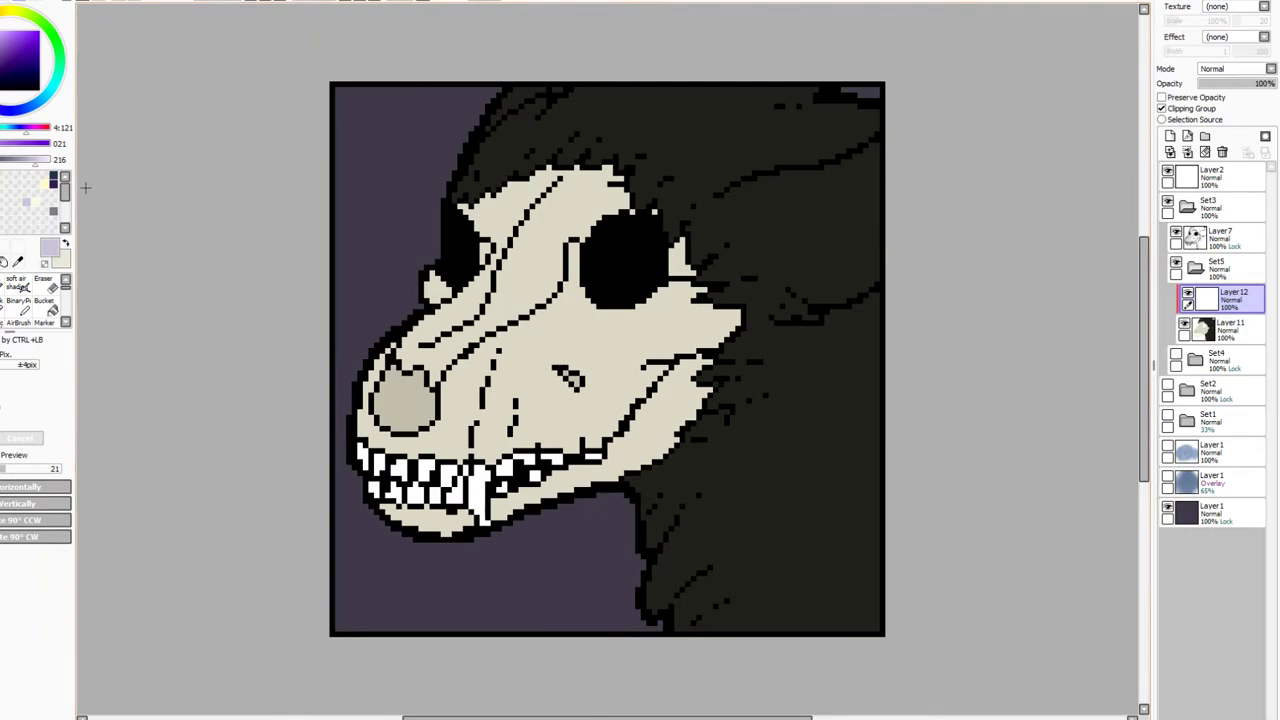
left_click(20, 302)
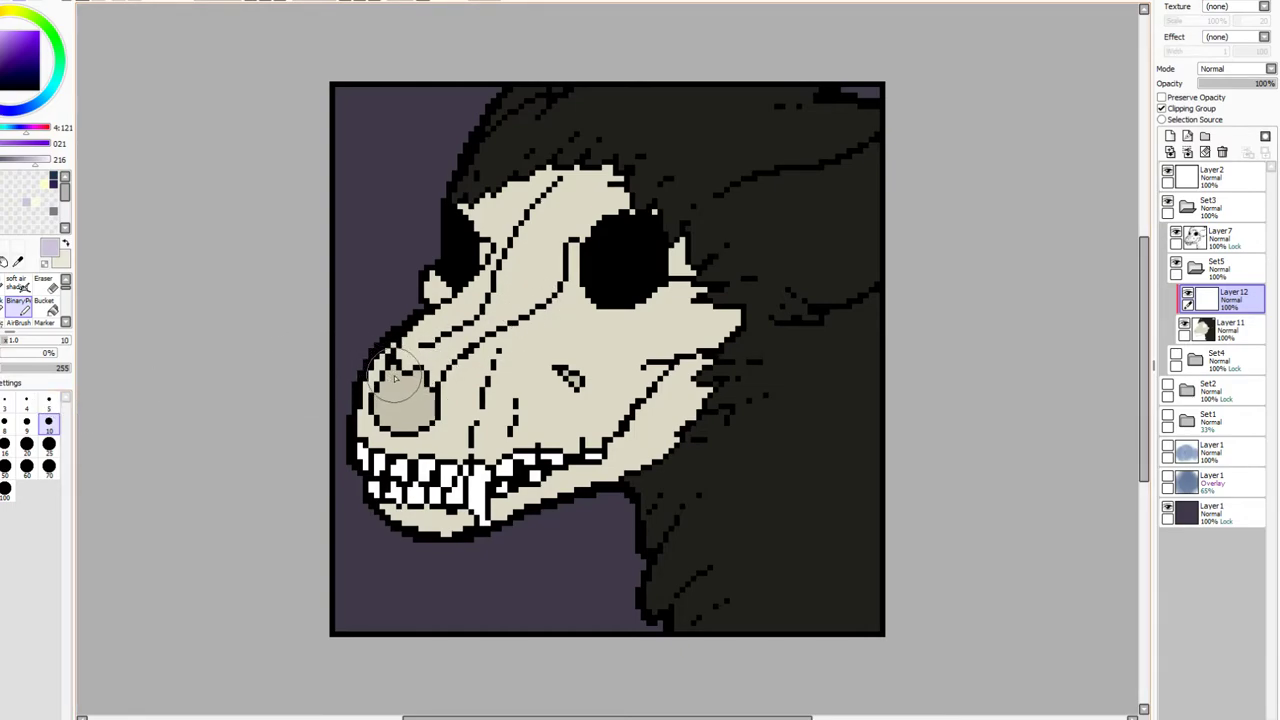
left_click(6, 403)
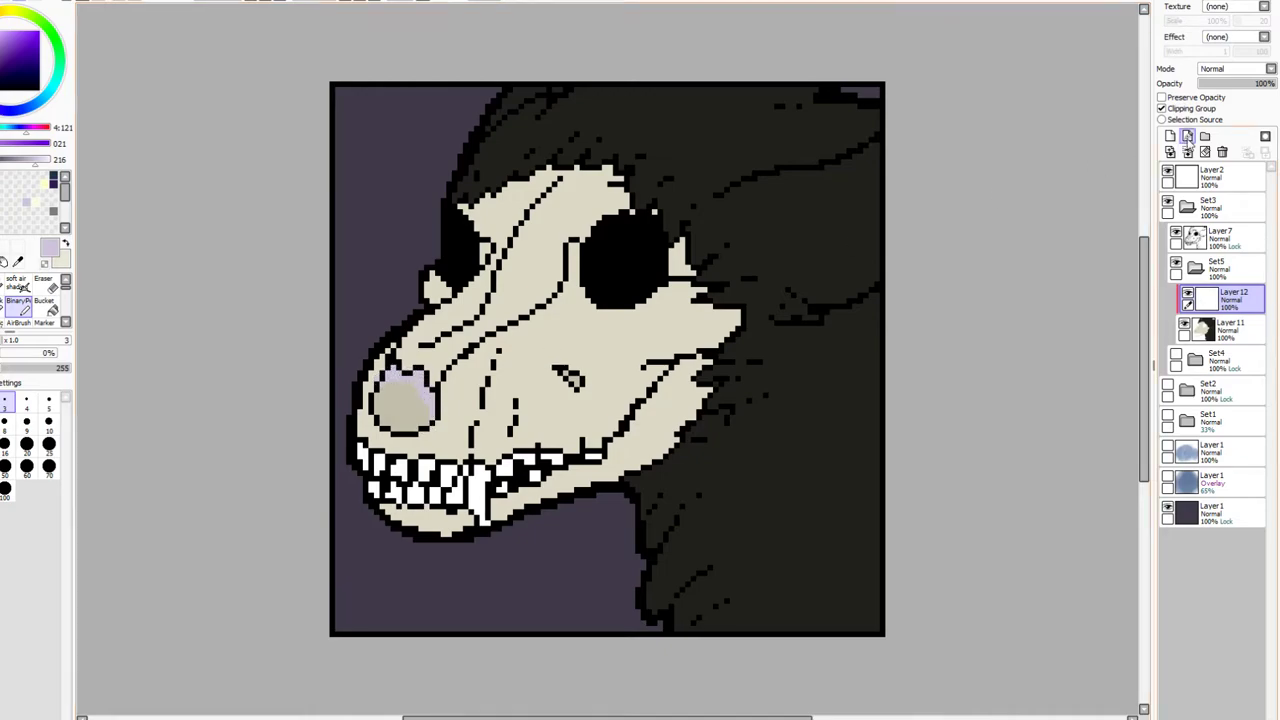
left_click(1229, 118)
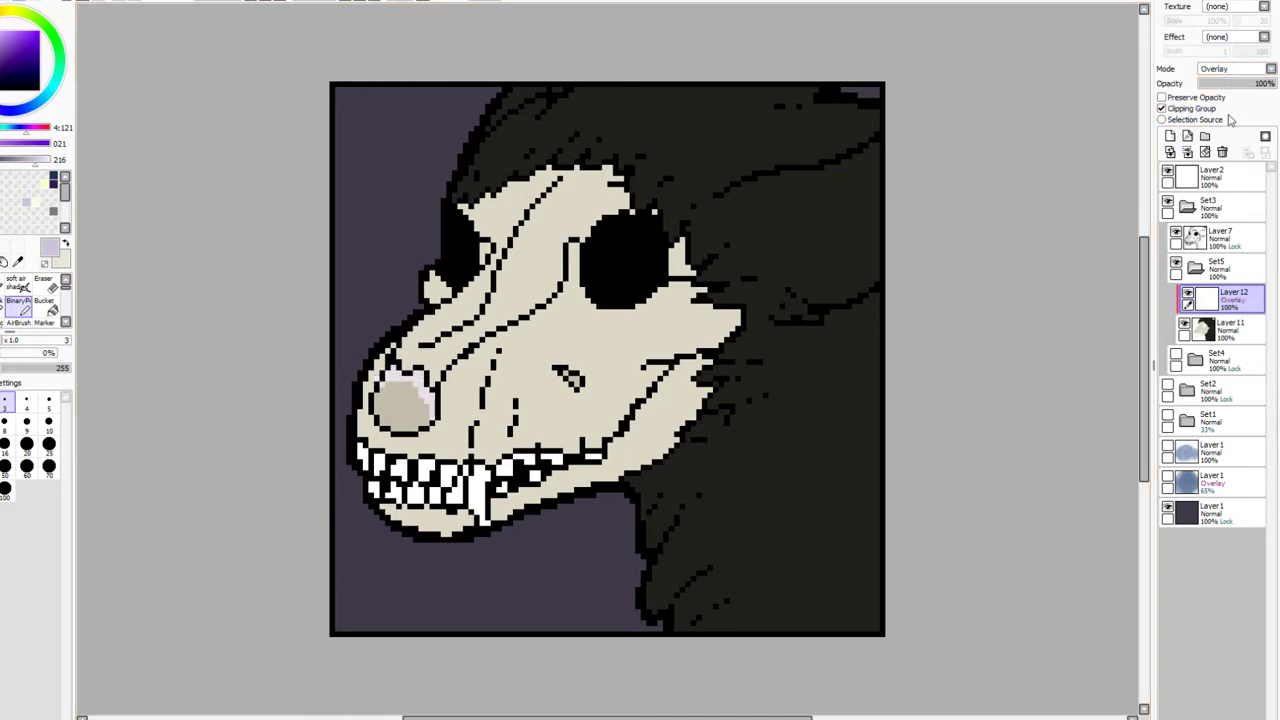
left_click(1230, 68)
left_click(1222, 95)
Paint pale violet shadows along the snout's crease lines and above the back teeth, redoing the patch beside the nose bridge
left_click_drag(520, 405, 513, 440)
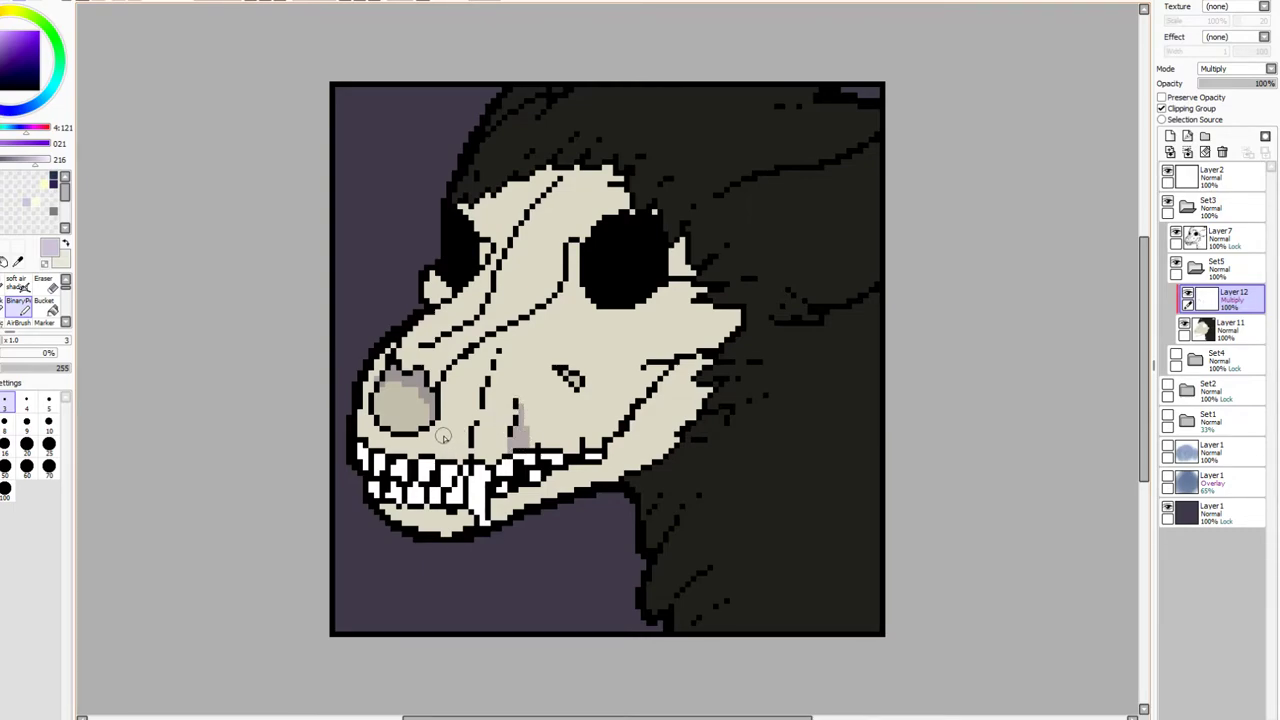
mouse_move(494, 349)
left_mouse_down()
mouse_move(437, 385)
mouse_move(481, 358)
mouse_move(468, 384)
mouse_move(500, 350)
left_mouse_up()
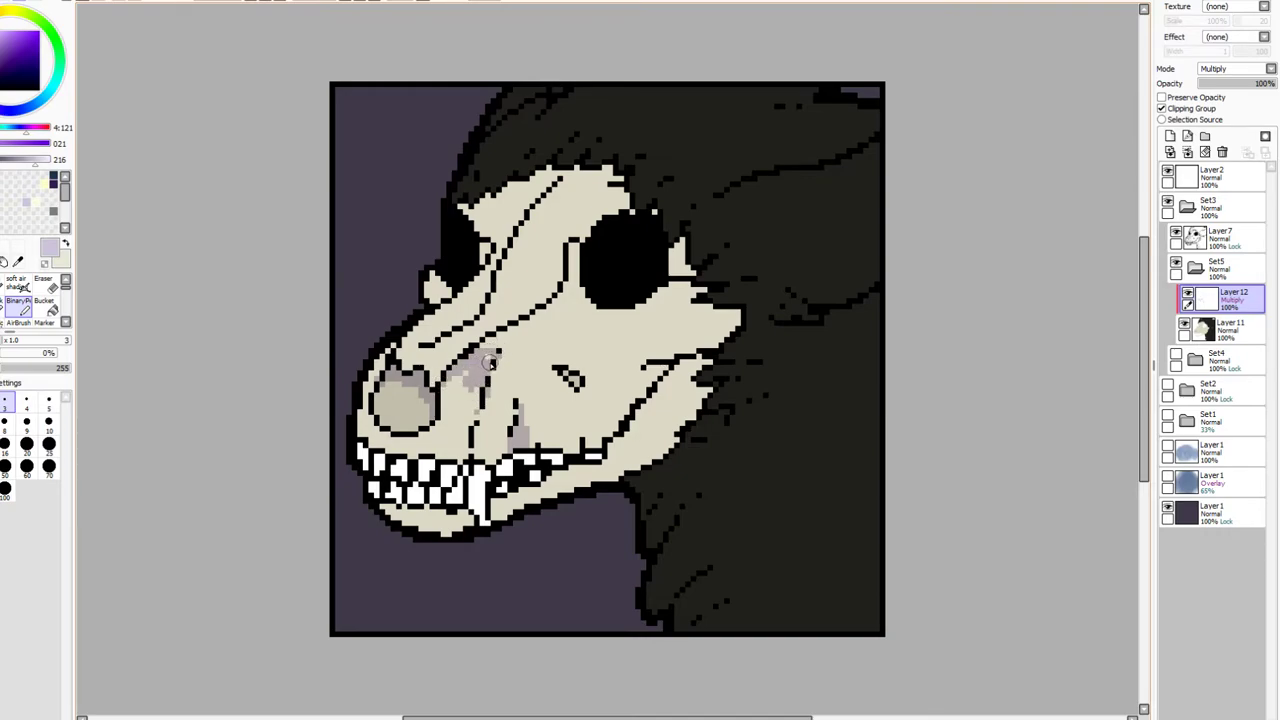
key("ctrl+z")
left_click_drag(492, 352, 463, 450)
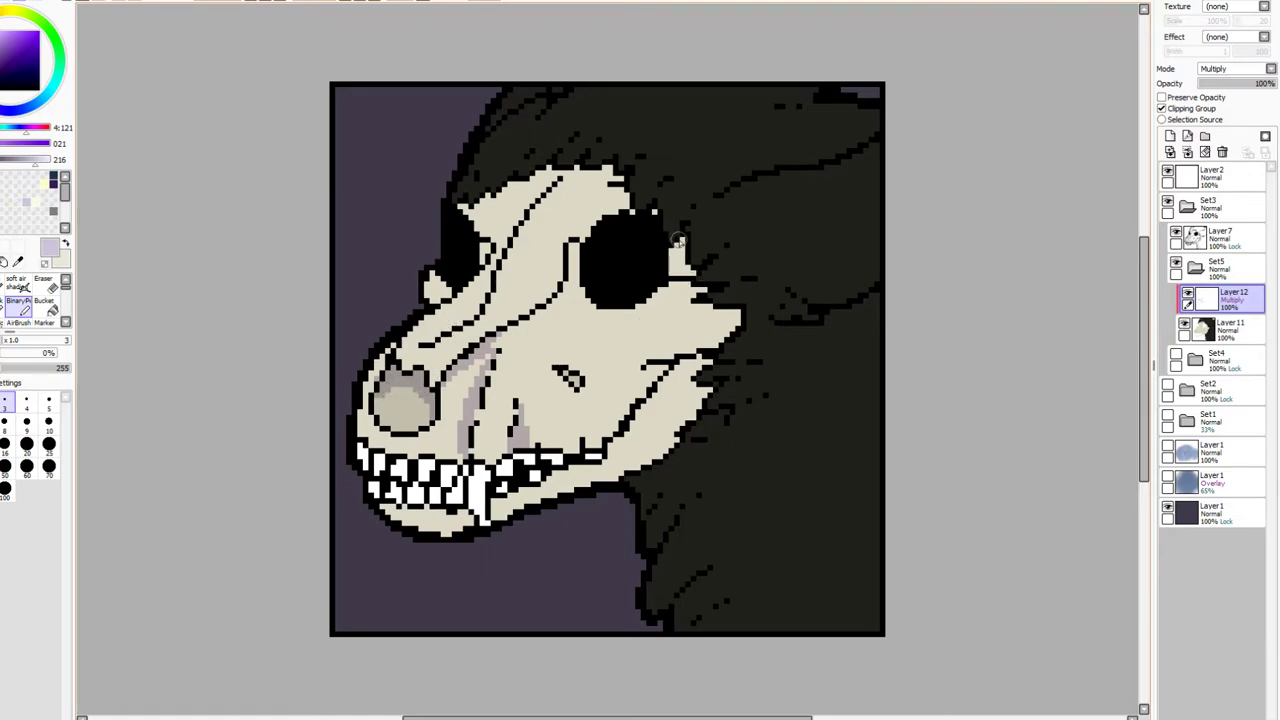
Shade the bone behind the eye socket, the skull's fur-side edges and the lower jaw in pale violet on Layer12
mouse_move(677, 247)
left_mouse_down()
mouse_move(683, 270)
mouse_move(676, 236)
left_mouse_up()
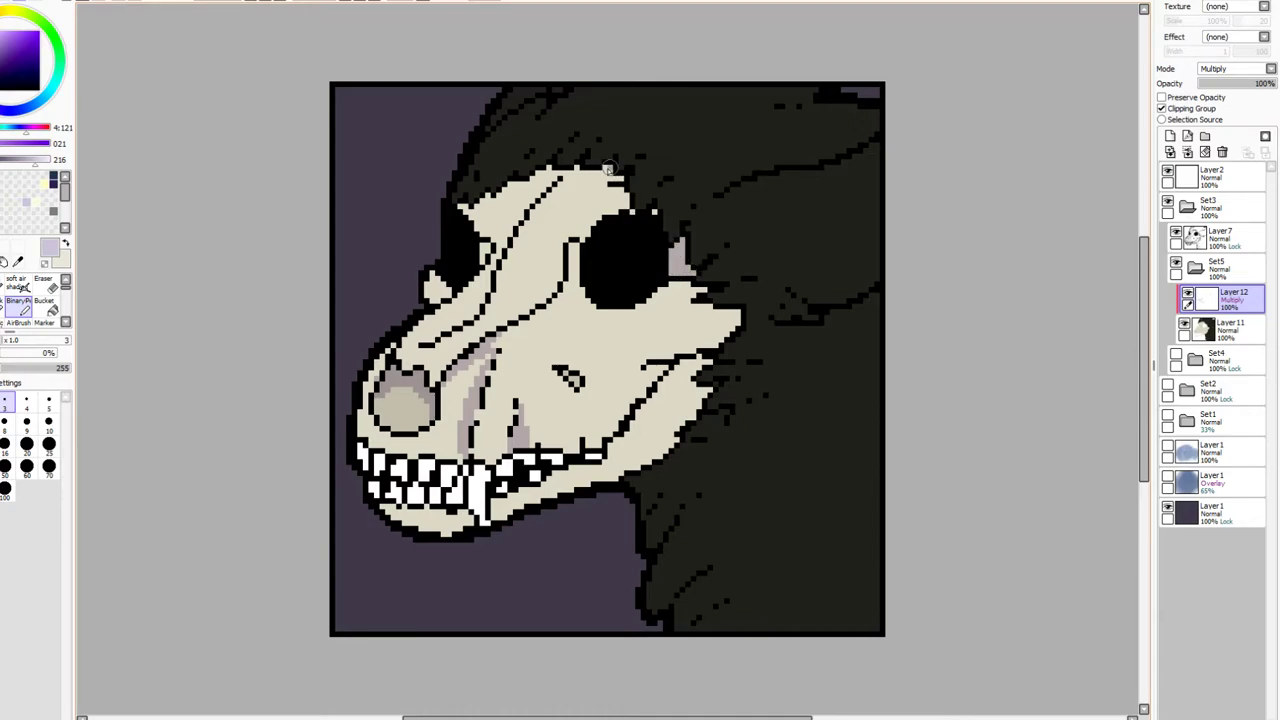
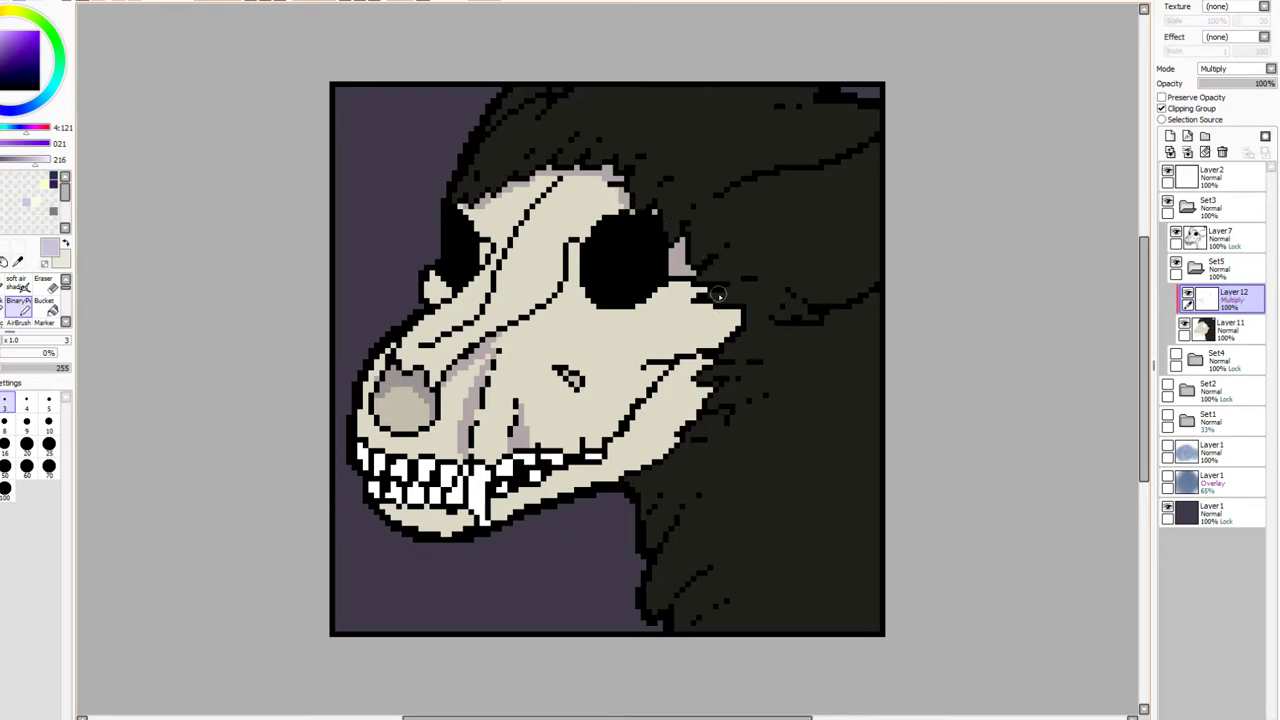
left_click_drag(703, 309, 734, 313)
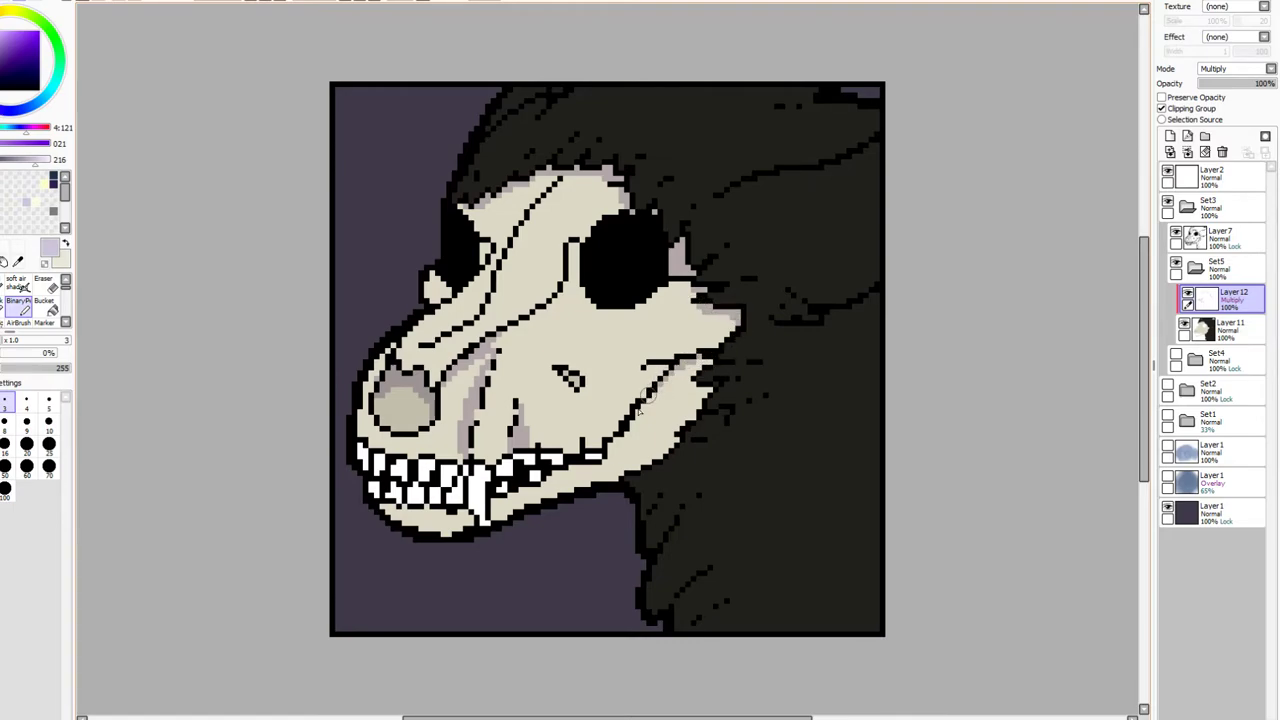
left_click_drag(673, 378, 688, 386)
mouse_move(614, 454)
left_mouse_down()
mouse_move(707, 387)
mouse_move(671, 433)
mouse_move(706, 390)
mouse_move(623, 451)
mouse_move(628, 434)
mouse_move(709, 361)
mouse_move(639, 435)
mouse_move(690, 383)
mouse_move(648, 440)
left_mouse_up()
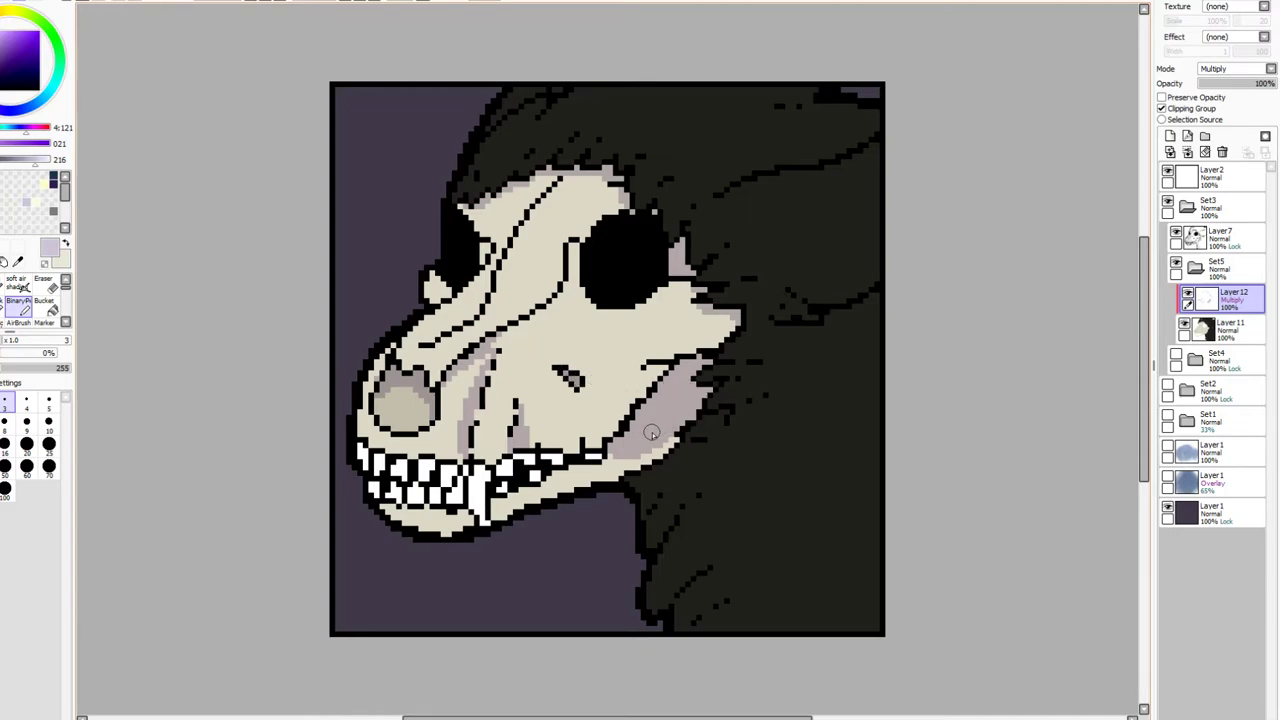
left_click_drag(608, 462, 500, 515)
mouse_move(407, 529)
left_mouse_down()
mouse_move(446, 530)
mouse_move(672, 437)
left_mouse_up()
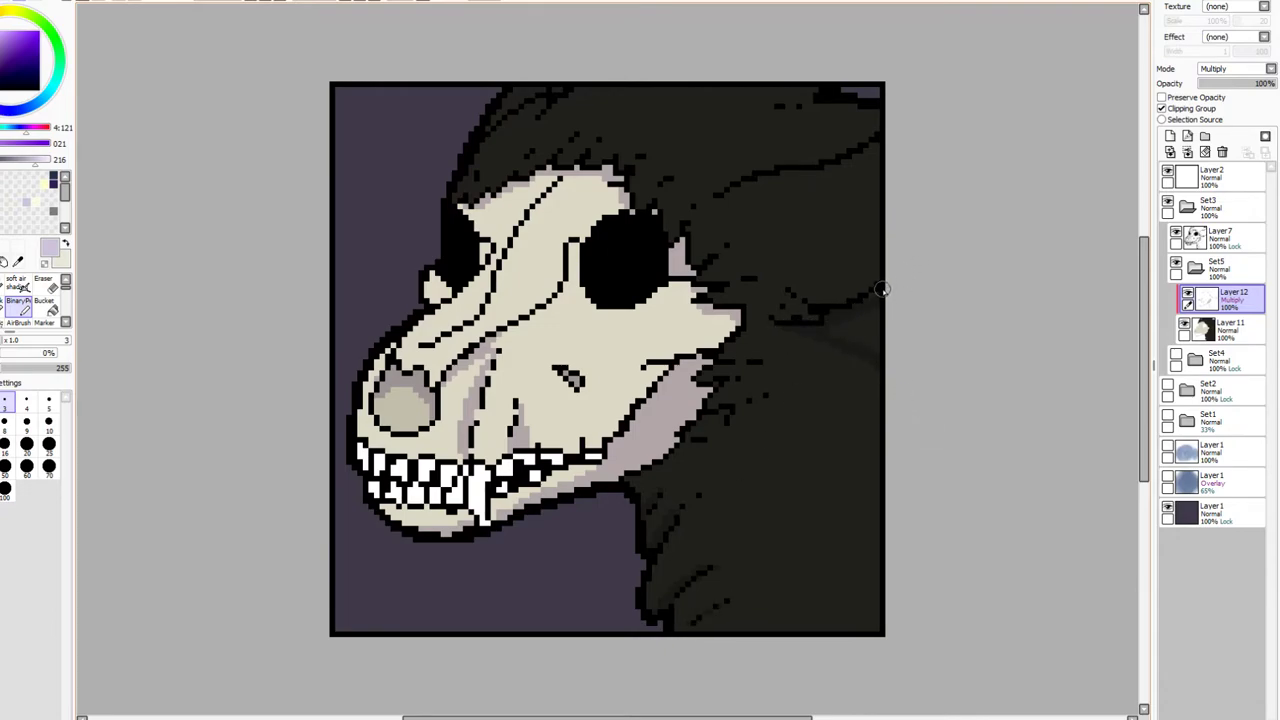
Shade the fur on the upper back of the head with the binary pen at size 5
left_click(48, 424)
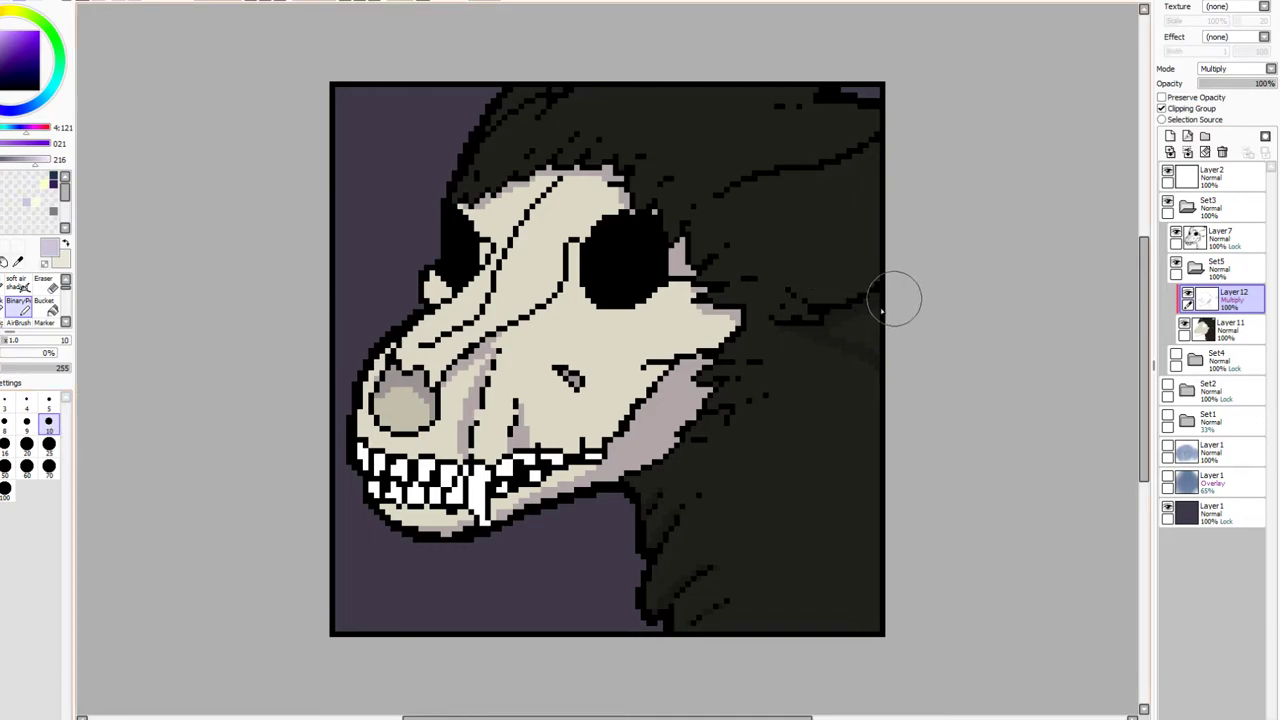
left_click(48, 400)
mouse_move(823, 80)
left_mouse_down()
mouse_move(752, 106)
mouse_move(892, 106)
mouse_move(816, 154)
mouse_move(794, 113)
mouse_move(866, 120)
mouse_move(823, 136)
mouse_move(841, 131)
mouse_move(785, 118)
mouse_move(727, 181)
mouse_move(869, 142)
mouse_move(752, 148)
mouse_move(828, 114)
mouse_move(817, 104)
mouse_move(726, 179)
left_mouse_up()
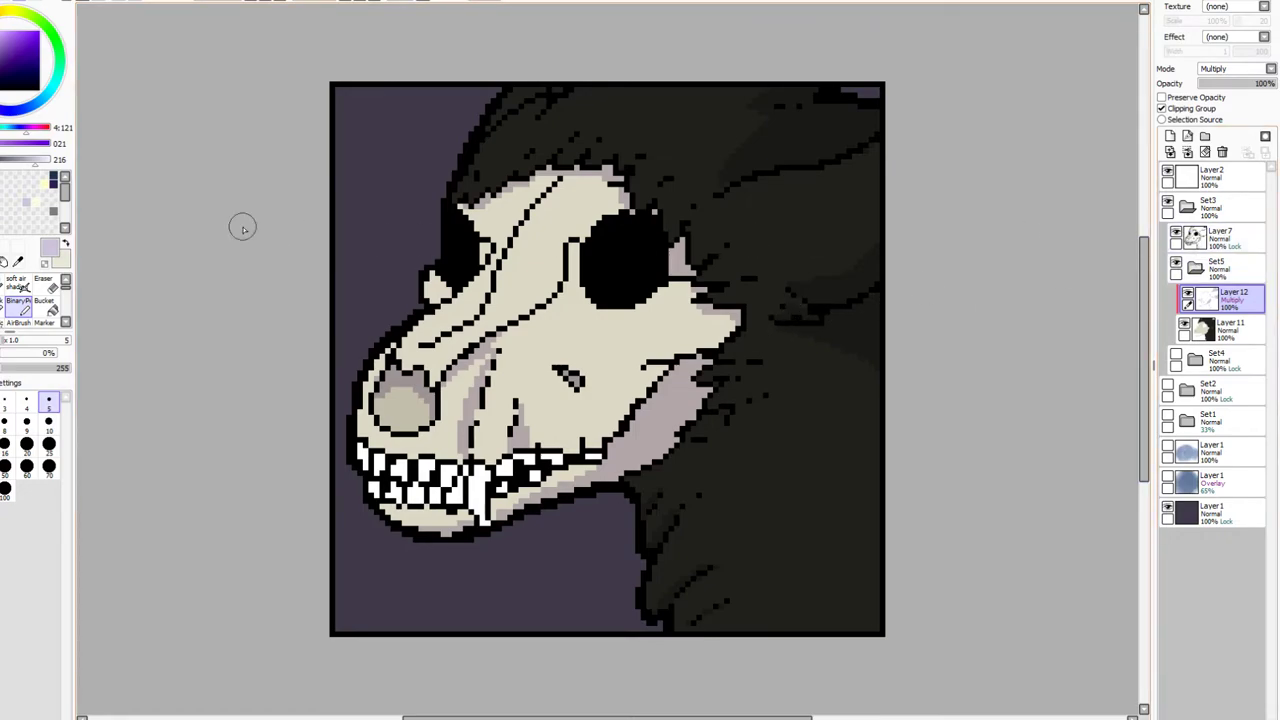
Copy the shading on Layer12 and paste it as a new layer above it
key("ctrl+t")
left_click_drag(267, 47, 1152, 673)
key("ctrl+v")
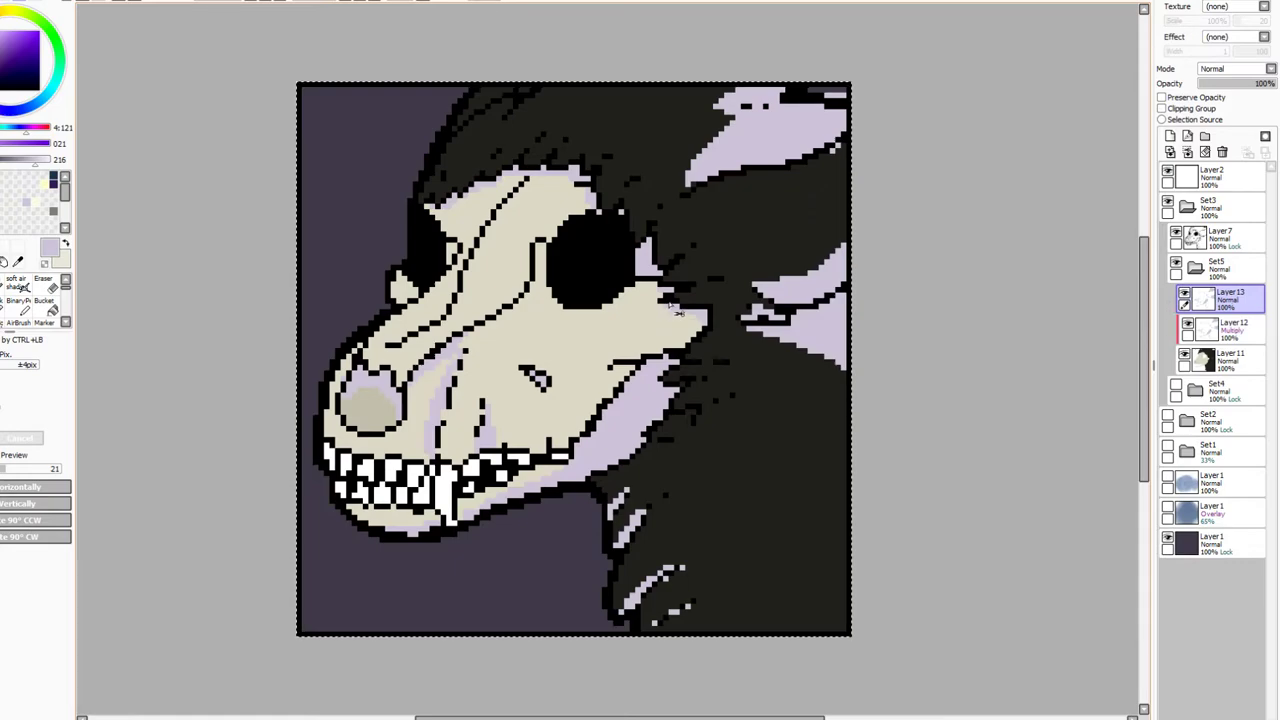
Paint violet fur strands and broad shadows over the head, neck and canvas-edge fur on Layer13 with the size 5 binary pen
left_click(18, 302)
mouse_move(705, 101)
left_mouse_down()
mouse_move(749, 112)
mouse_move(707, 140)
mouse_move(644, 222)
mouse_move(630, 224)
mouse_move(647, 172)
mouse_move(734, 111)
mouse_move(618, 183)
mouse_move(731, 120)
mouse_move(673, 124)
mouse_move(592, 160)
mouse_move(726, 101)
mouse_move(577, 133)
mouse_move(731, 93)
mouse_move(631, 97)
mouse_move(550, 123)
mouse_move(646, 78)
mouse_move(597, 86)
mouse_move(530, 105)
mouse_move(496, 142)
mouse_move(524, 99)
mouse_move(459, 143)
mouse_move(433, 189)
left_mouse_up()
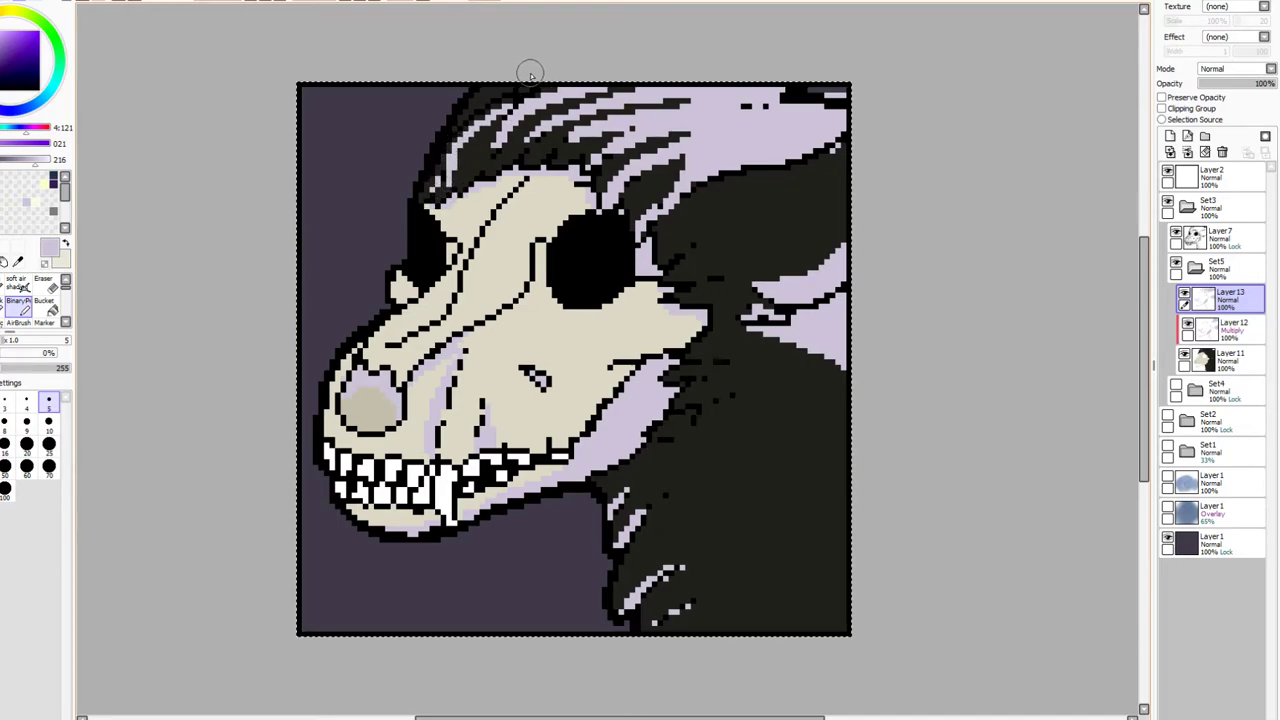
left_click_drag(498, 96, 449, 126)
mouse_move(868, 217)
left_mouse_down()
mouse_move(774, 275)
mouse_move(682, 283)
mouse_move(689, 274)
mouse_move(669, 259)
mouse_move(708, 244)
mouse_move(722, 314)
mouse_move(718, 340)
mouse_move(694, 352)
mouse_move(833, 350)
mouse_move(663, 381)
mouse_move(720, 375)
mouse_move(717, 400)
mouse_move(639, 454)
mouse_move(701, 404)
mouse_move(600, 505)
mouse_move(621, 491)
mouse_move(599, 490)
mouse_move(710, 407)
mouse_move(760, 385)
mouse_move(872, 382)
mouse_move(826, 364)
mouse_move(770, 380)
mouse_move(837, 358)
mouse_move(797, 367)
mouse_move(680, 425)
mouse_move(612, 499)
mouse_move(711, 416)
mouse_move(801, 383)
mouse_move(897, 391)
left_mouse_up()
mouse_move(643, 509)
left_mouse_down()
mouse_move(617, 545)
mouse_move(664, 566)
mouse_move(621, 608)
mouse_move(688, 605)
mouse_move(653, 630)
mouse_move(817, 630)
mouse_move(860, 593)
mouse_move(853, 439)
mouse_move(798, 387)
mouse_move(819, 393)
mouse_move(851, 489)
mouse_move(822, 622)
left_mouse_up()
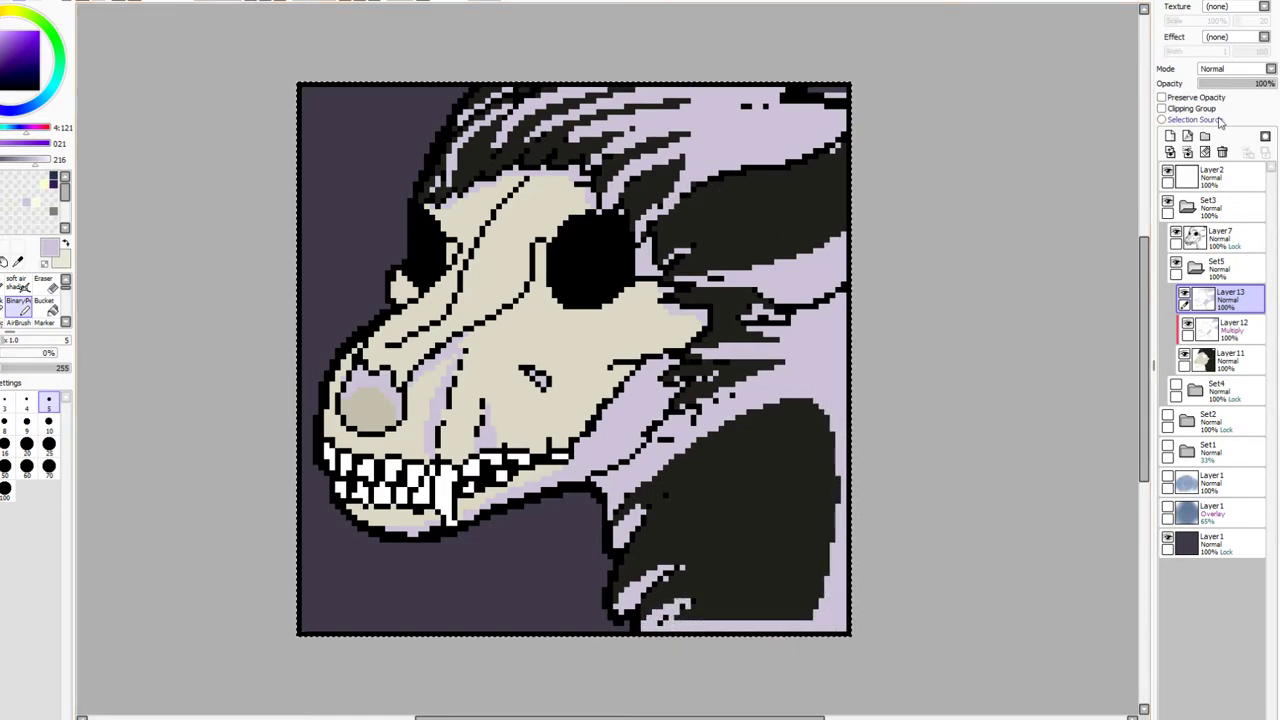
Extend the shading on the nose cavity and snout creases and set Layer13's blending mode to Multiply
left_click_drag(447, 363, 425, 451)
mouse_move(418, 383)
left_mouse_down()
mouse_move(340, 400)
mouse_move(385, 400)
mouse_move(463, 367)
left_mouse_up()
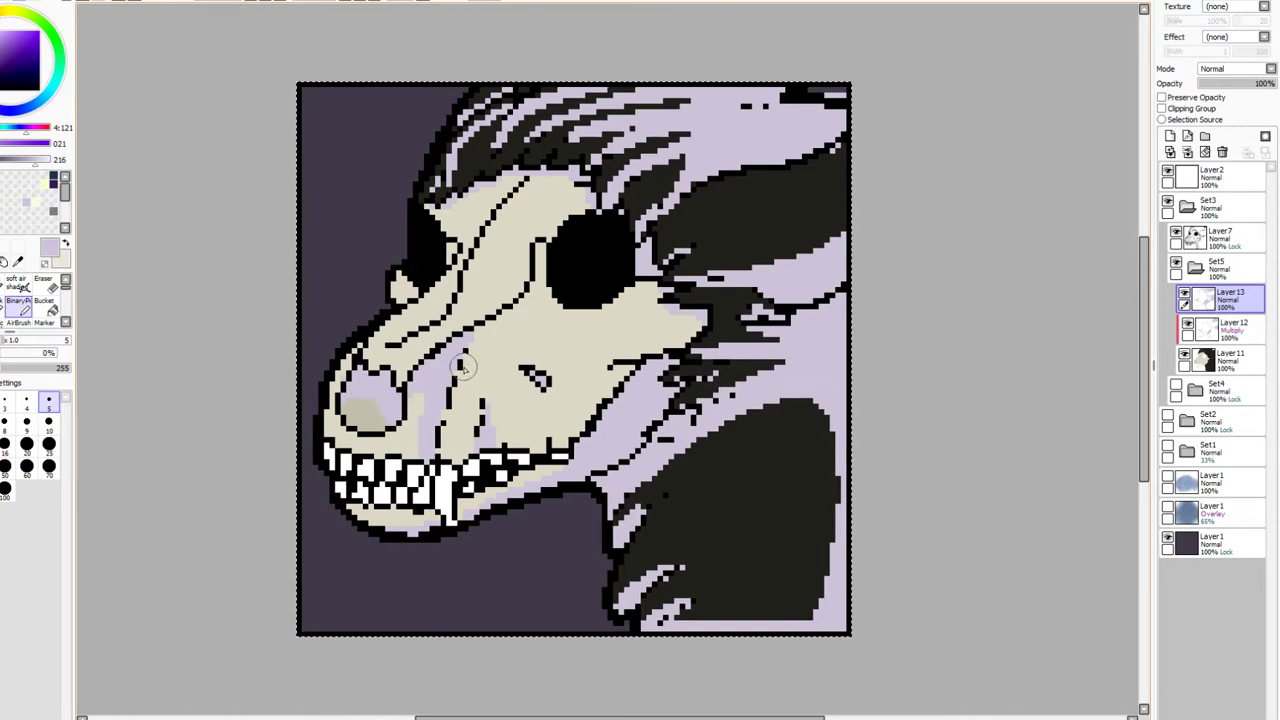
left_click(1230, 119)
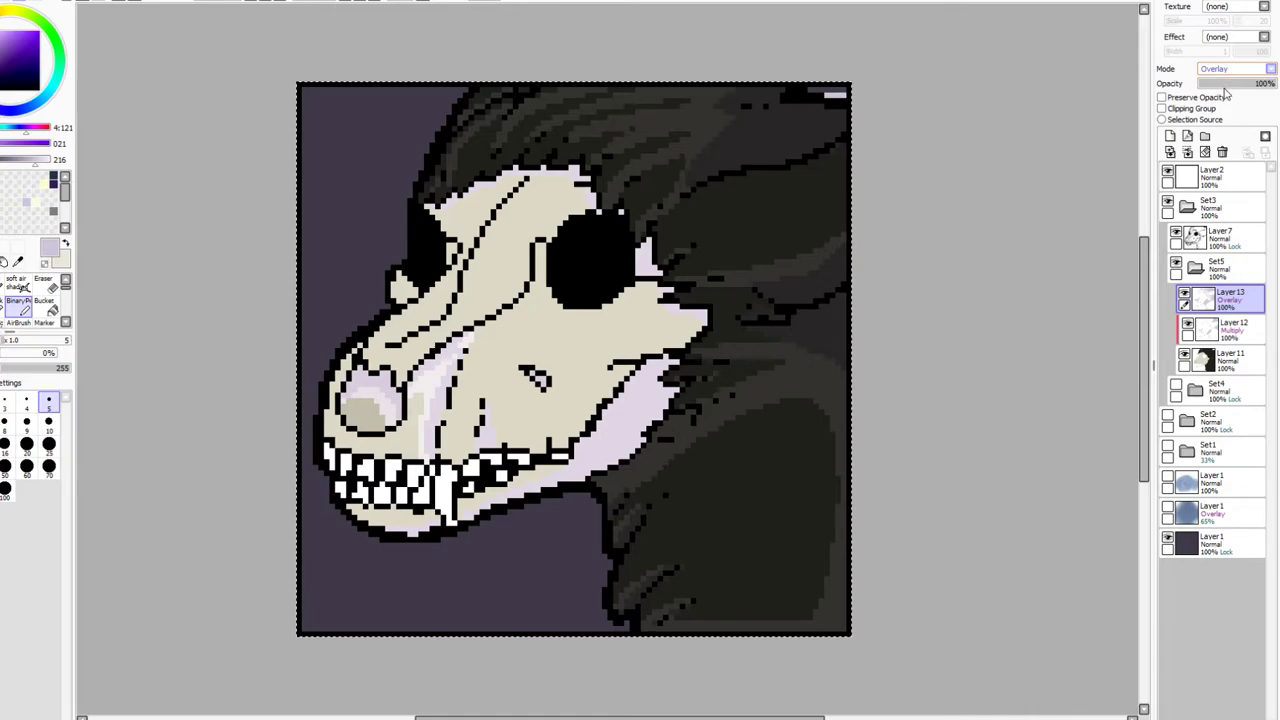
scroll(1225, 90, "up", 2)
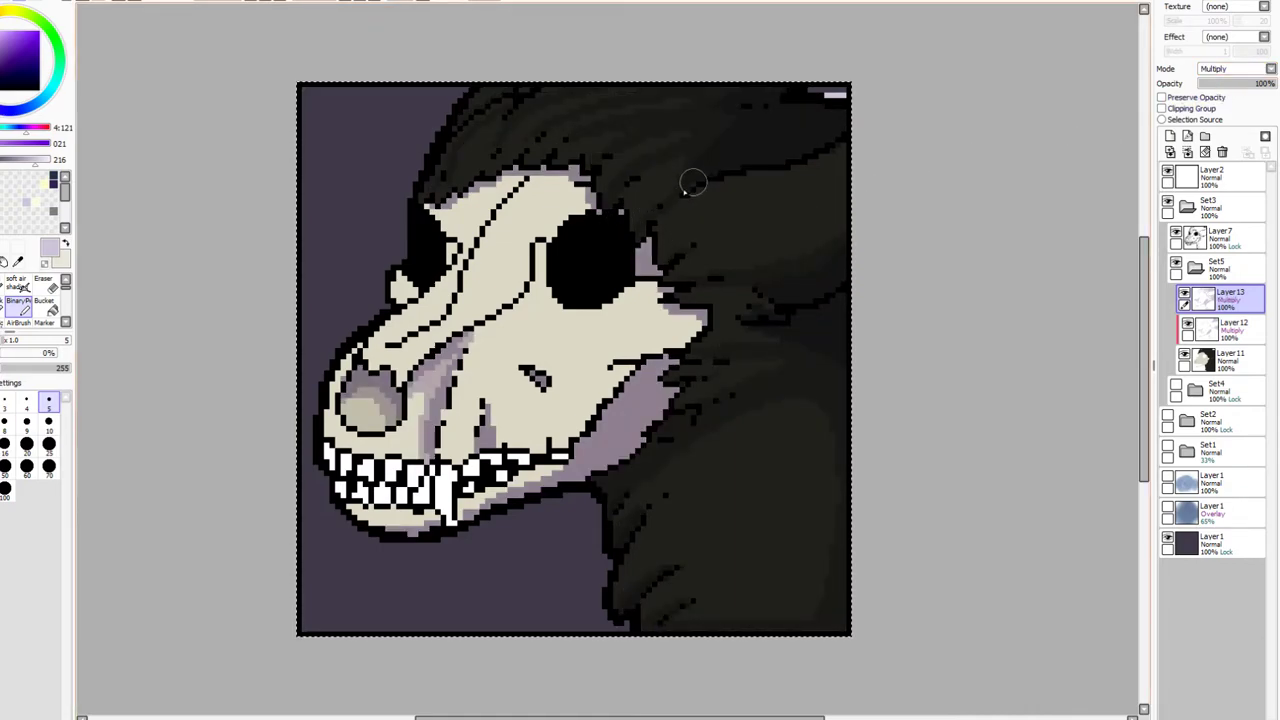
Extend the violet shading on Layer13 over the cheekbone, teeth, snout ridges, mouth corner and brow of the skull
mouse_move(660, 305)
left_mouse_down()
mouse_move(688, 337)
mouse_move(616, 356)
mouse_move(667, 354)
mouse_move(628, 365)
mouse_move(564, 443)
mouse_move(496, 458)
mouse_move(510, 475)
mouse_move(433, 483)
left_mouse_up()
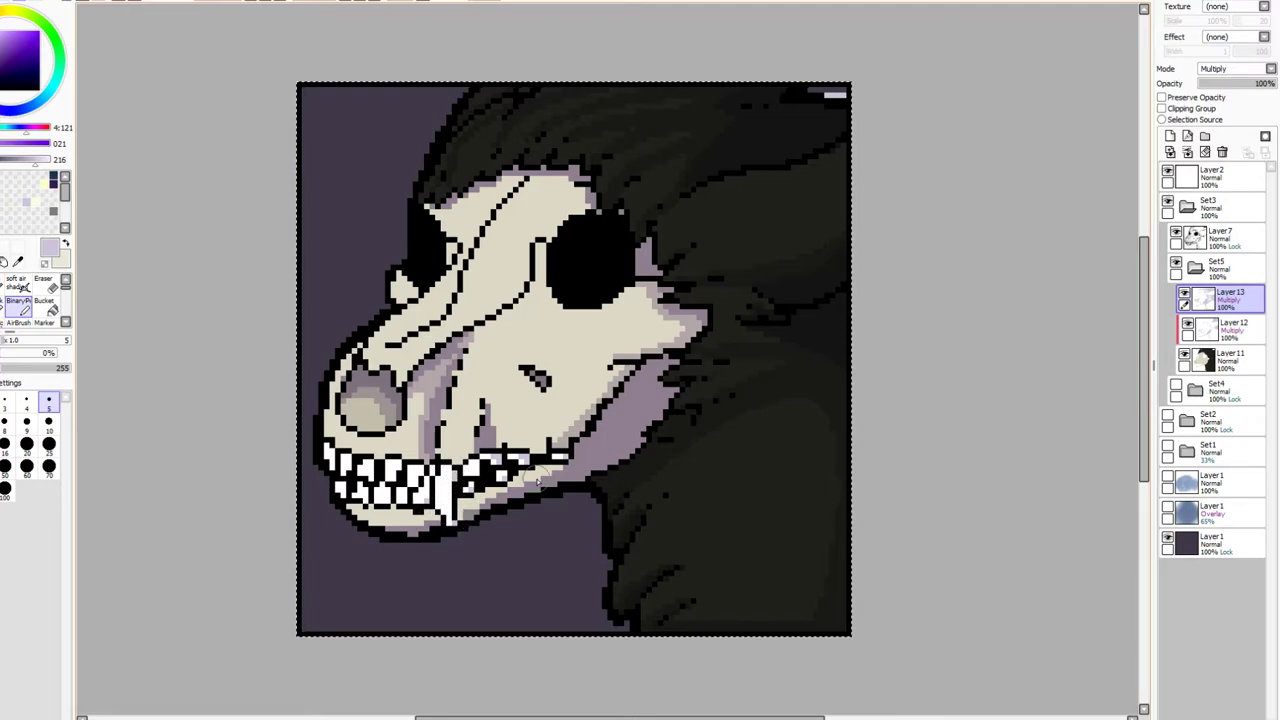
mouse_move(558, 473)
left_mouse_down()
mouse_move(455, 515)
mouse_move(450, 486)
mouse_move(455, 528)
mouse_move(435, 516)
mouse_move(375, 527)
mouse_move(412, 470)
left_mouse_up()
left_click_drag(398, 470, 382, 480)
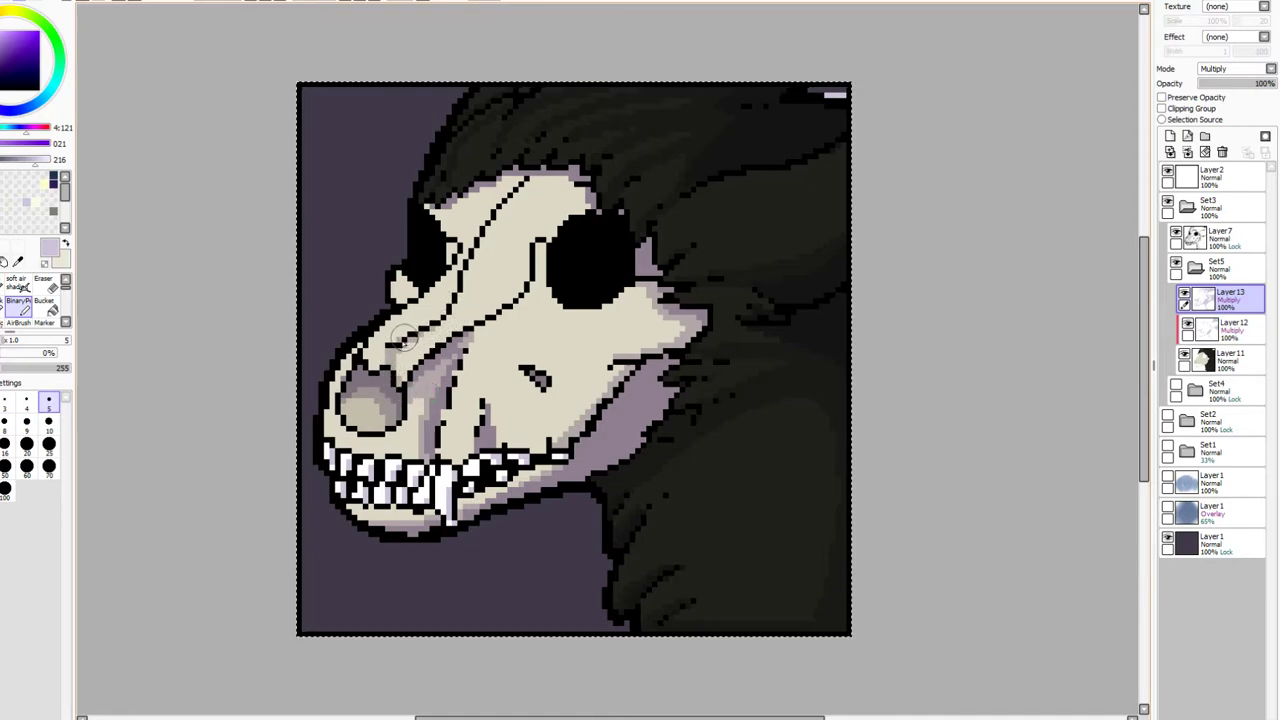
left_click_drag(360, 346, 342, 380)
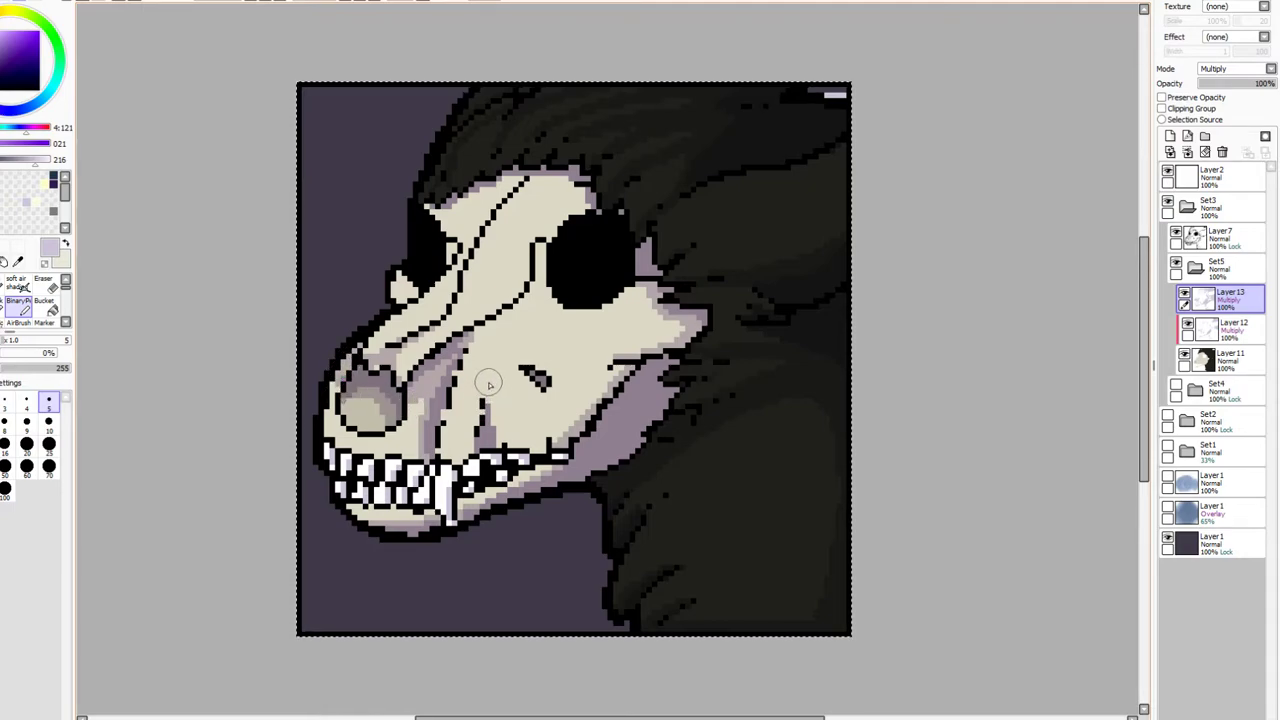
mouse_move(487, 386)
left_mouse_down()
mouse_move(512, 438)
mouse_move(548, 443)
left_mouse_up()
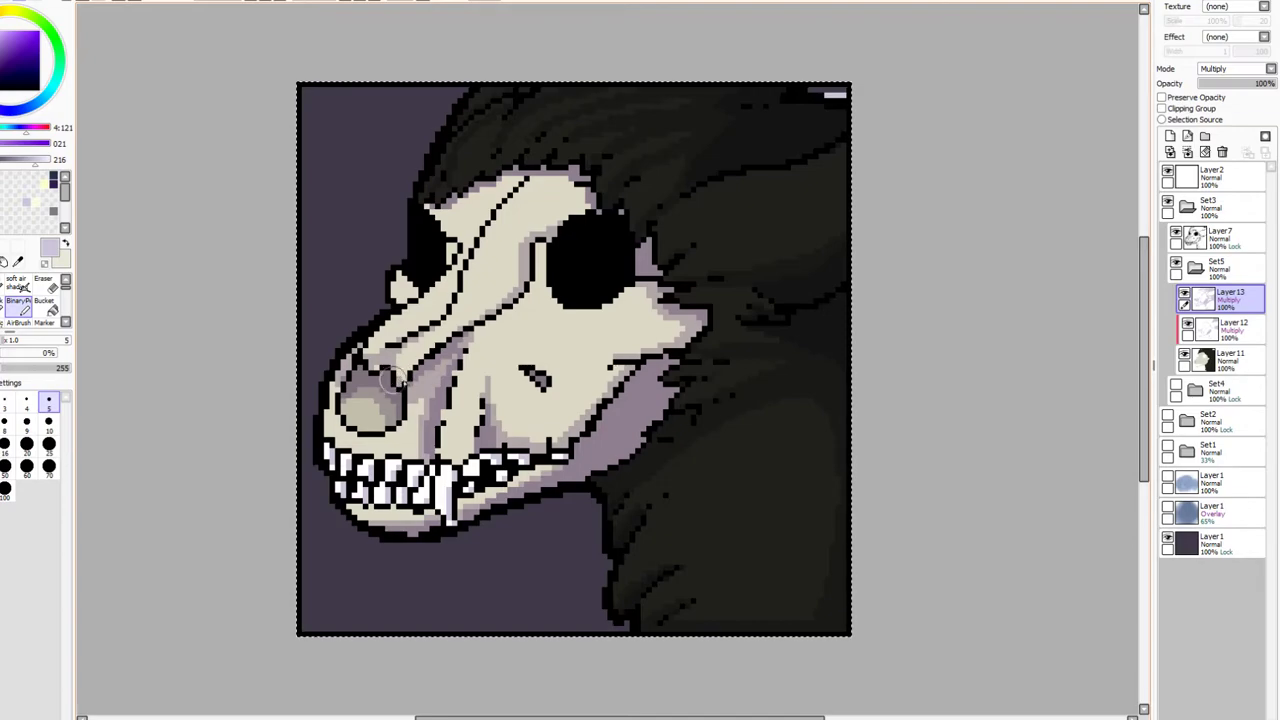
mouse_move(553, 182)
left_mouse_down()
mouse_move(477, 237)
mouse_move(487, 205)
mouse_move(420, 210)
left_mouse_up()
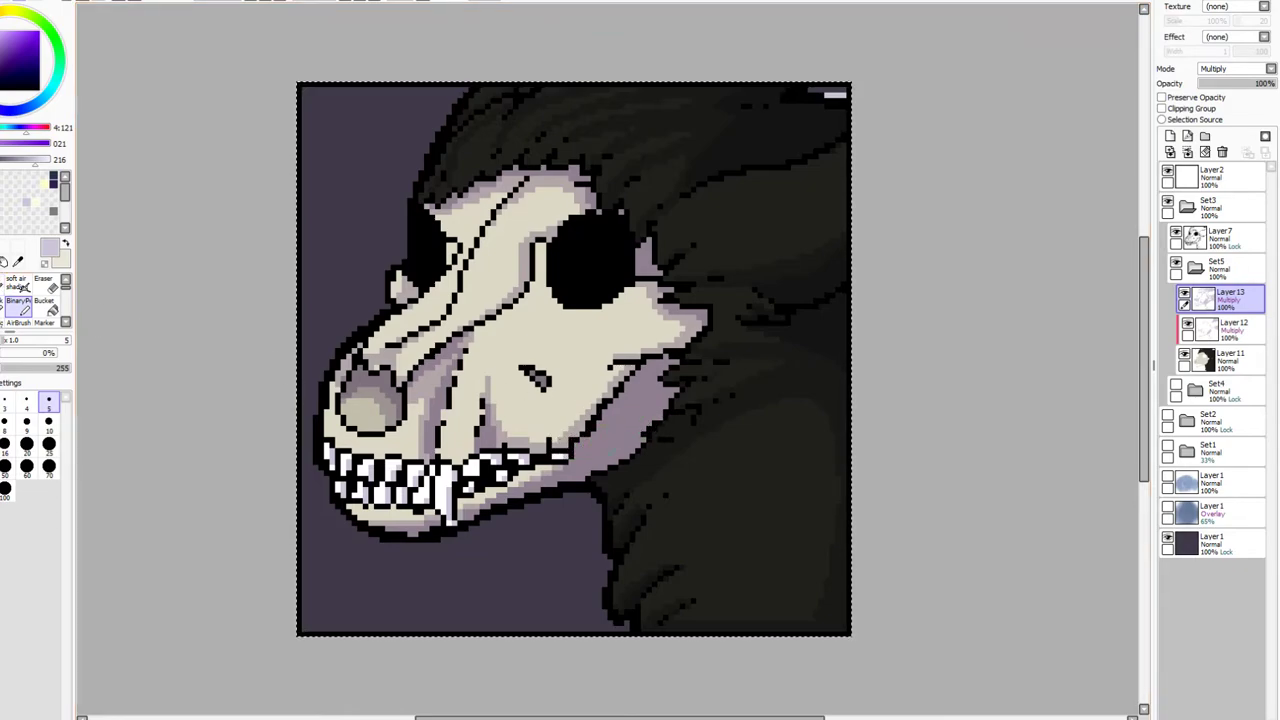
Copy the shading on Layer13, paste it as a new layer above it and clear the selection
key("ctrl+t")
left_click_drag(492, 365, 470, 331)
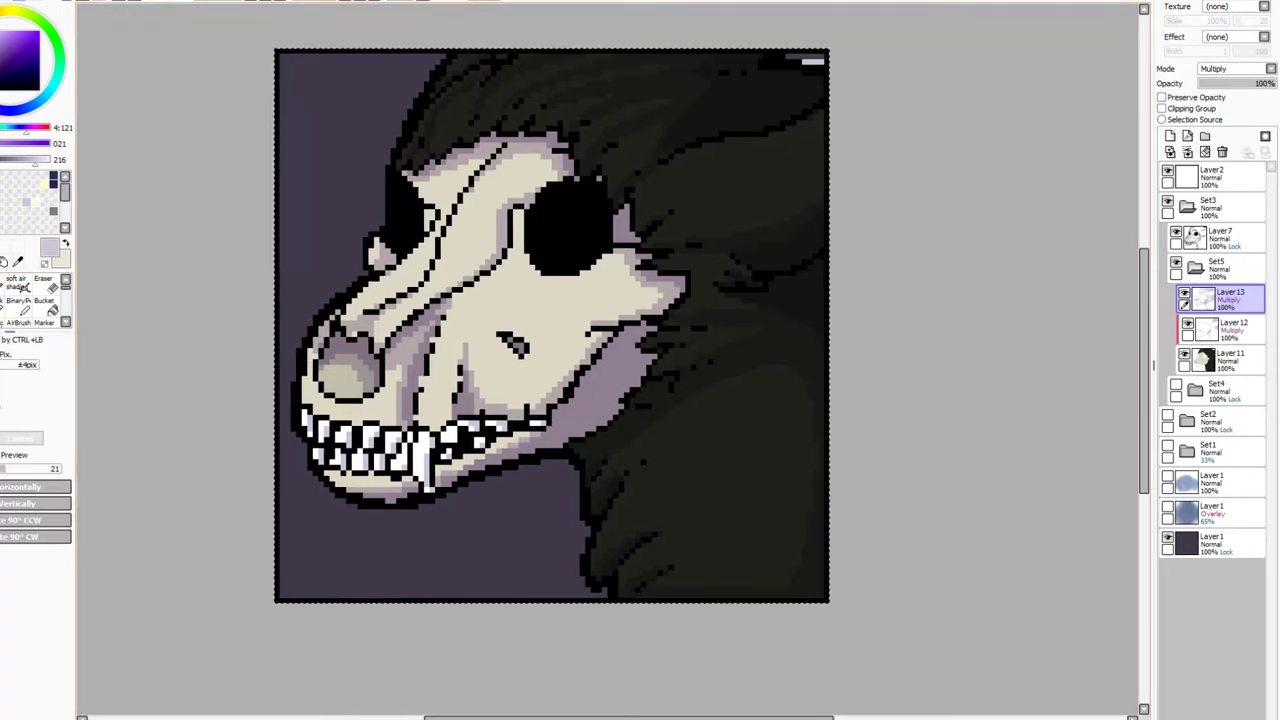
key("ctrl+v")
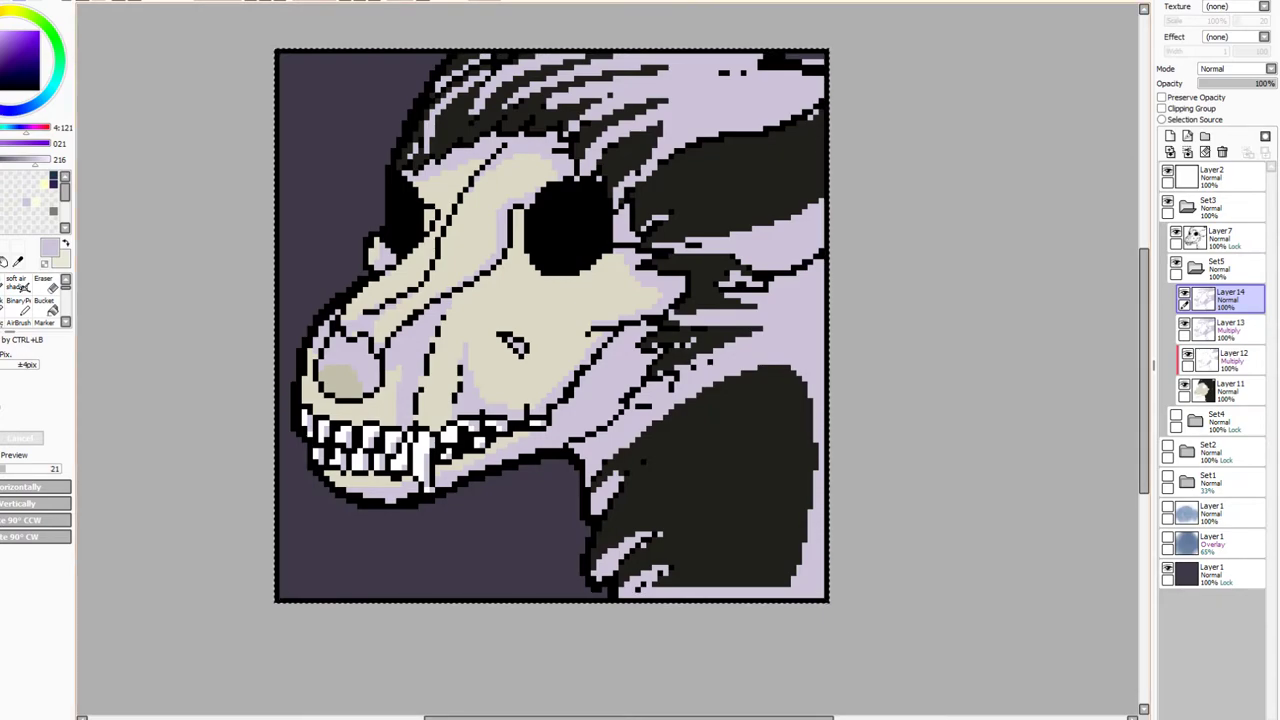
key("ctrl+d")
Paint denser fur strands over the head and widen the neck shadow on Layer14 with the size 5 binary pen
left_click(18, 305)
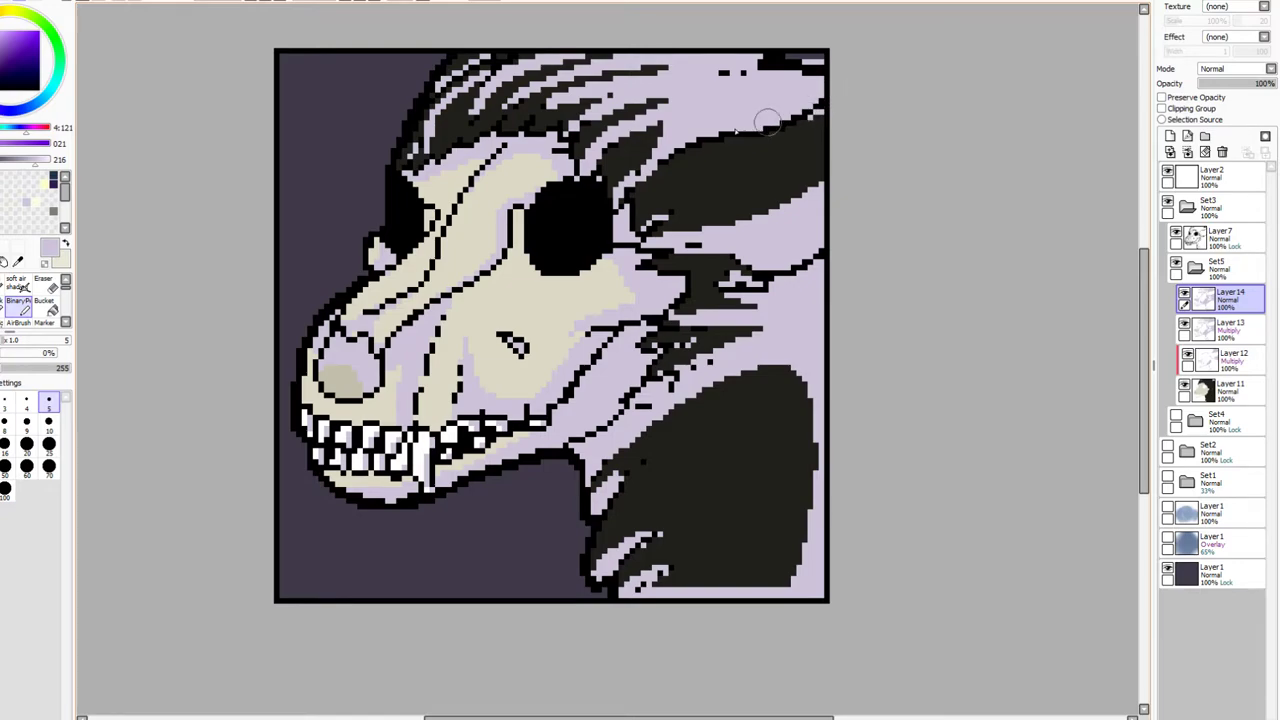
left_click_drag(652, 146, 623, 178)
mouse_move(666, 105)
left_mouse_down()
mouse_move(587, 147)
mouse_move(606, 87)
mouse_move(631, 89)
mouse_move(538, 124)
mouse_move(581, 104)
mouse_move(574, 121)
mouse_move(566, 92)
mouse_move(508, 112)
mouse_move(627, 48)
mouse_move(511, 96)
mouse_move(478, 125)
mouse_move(472, 108)
mouse_move(500, 80)
mouse_move(438, 155)
mouse_move(505, 78)
mouse_move(490, 62)
mouse_move(520, 50)
mouse_move(455, 100)
left_mouse_up()
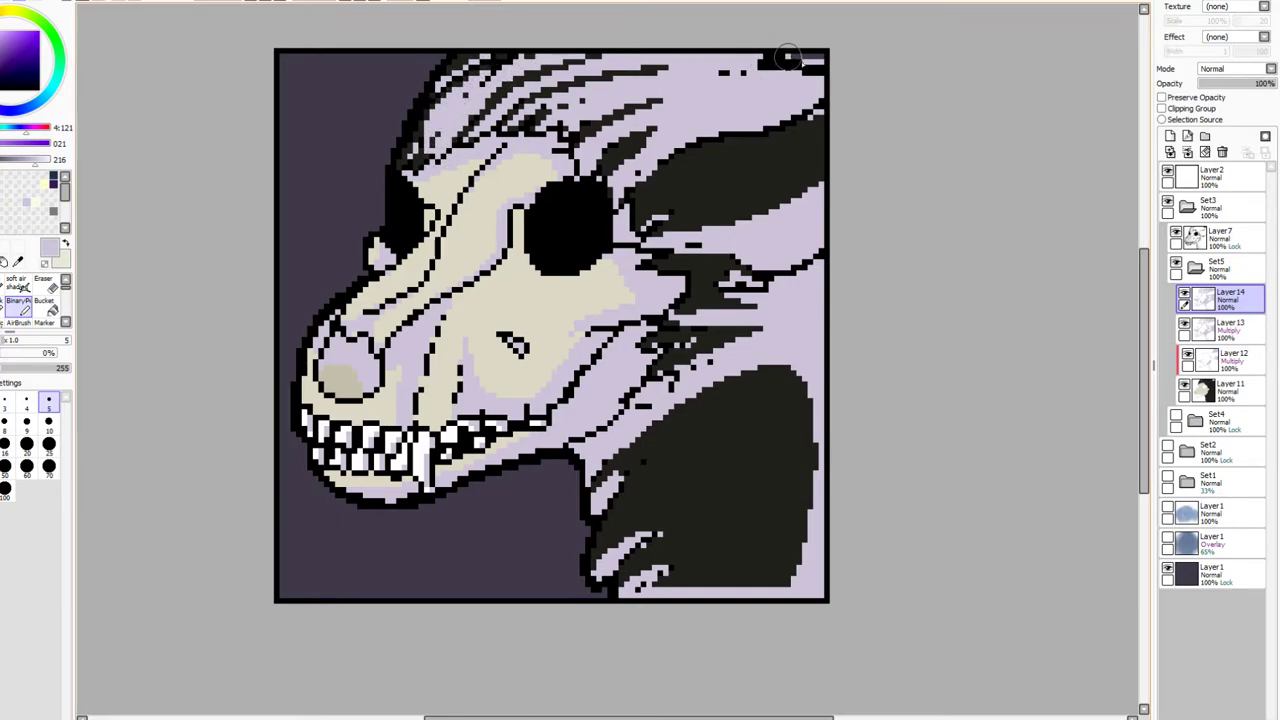
mouse_move(727, 392)
left_mouse_down()
mouse_move(776, 367)
mouse_move(796, 396)
mouse_move(807, 514)
mouse_move(795, 556)
mouse_move(752, 584)
mouse_move(643, 594)
left_mouse_up()
mouse_move(636, 538)
left_mouse_down()
mouse_move(645, 530)
mouse_move(660, 560)
mouse_move(642, 576)
left_mouse_up()
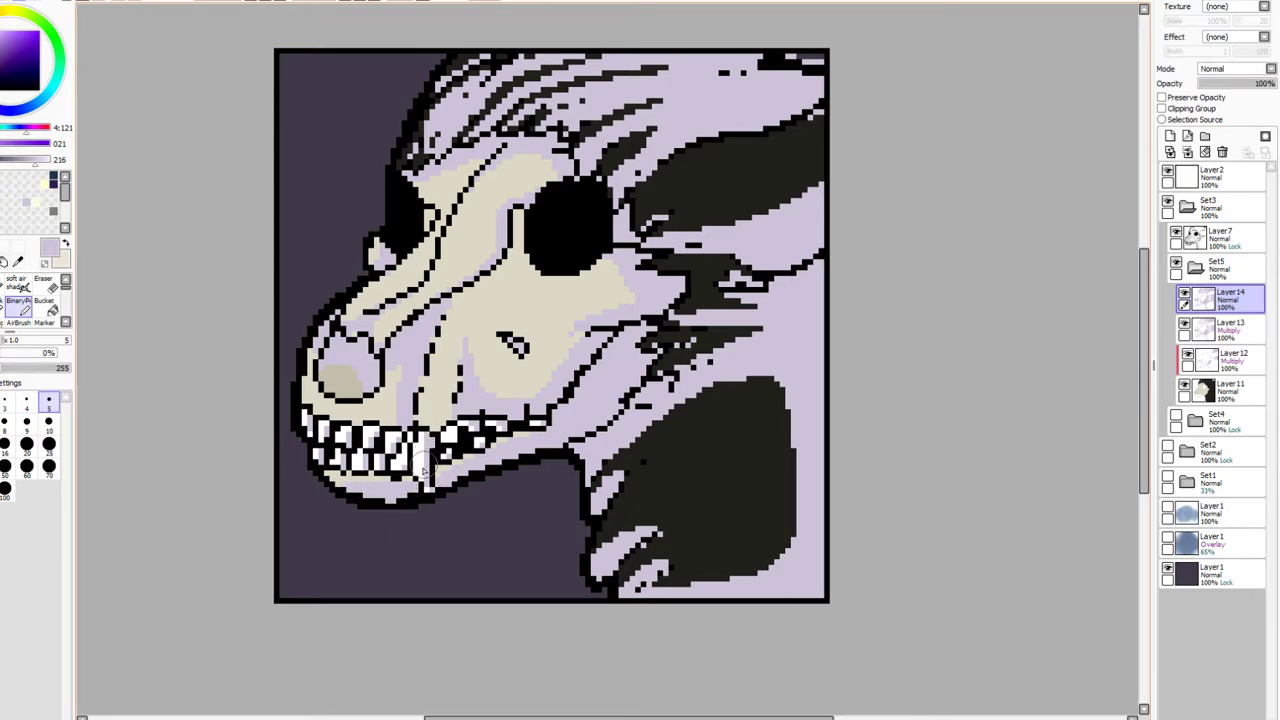
Shade the teeth on Layer14 and set the layer's blending mode to Multiply
mouse_move(405, 456)
left_mouse_down()
mouse_move(388, 424)
mouse_move(382, 440)
mouse_move(377, 429)
mouse_move(361, 468)
left_mouse_up()
left_click(379, 432)
left_click(379, 430)
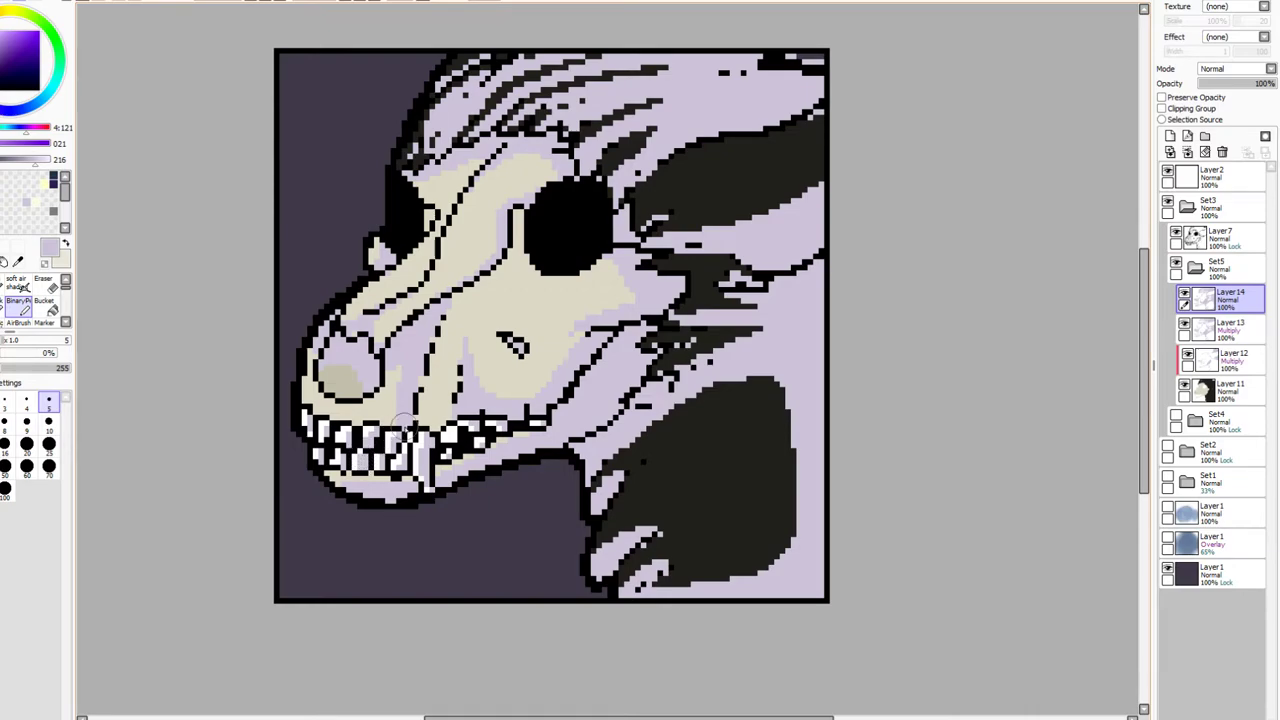
left_click(1204, 118)
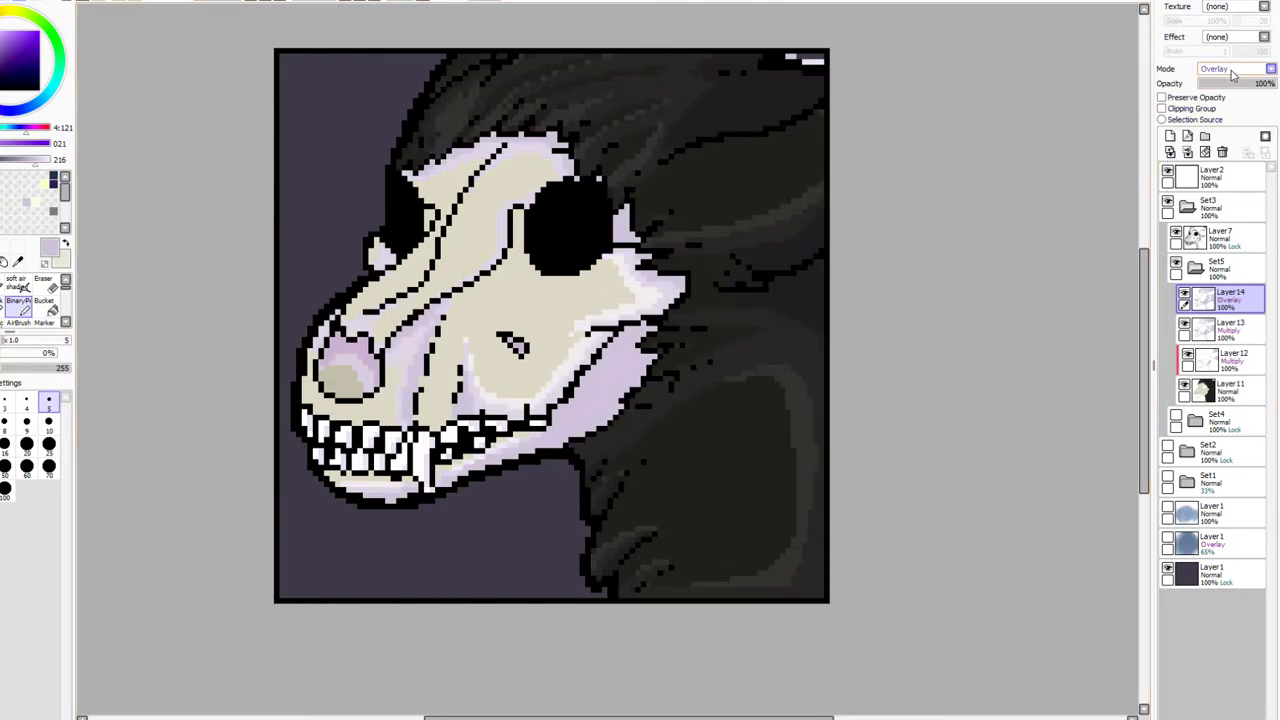
left_click(1216, 96)
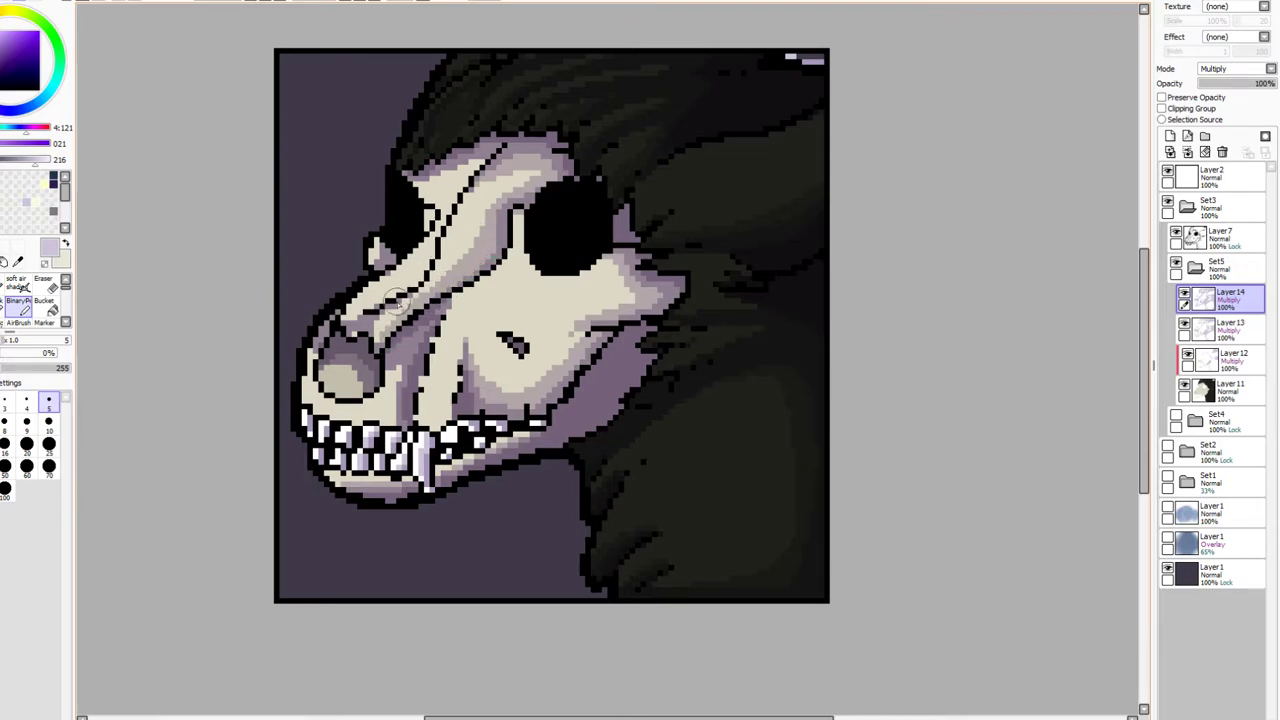
Deepen the Layer14 shading on the snout bridge, brow, eye socket rim, nose cavity, lower jaw and front teeth
left_click_drag(394, 301, 346, 320)
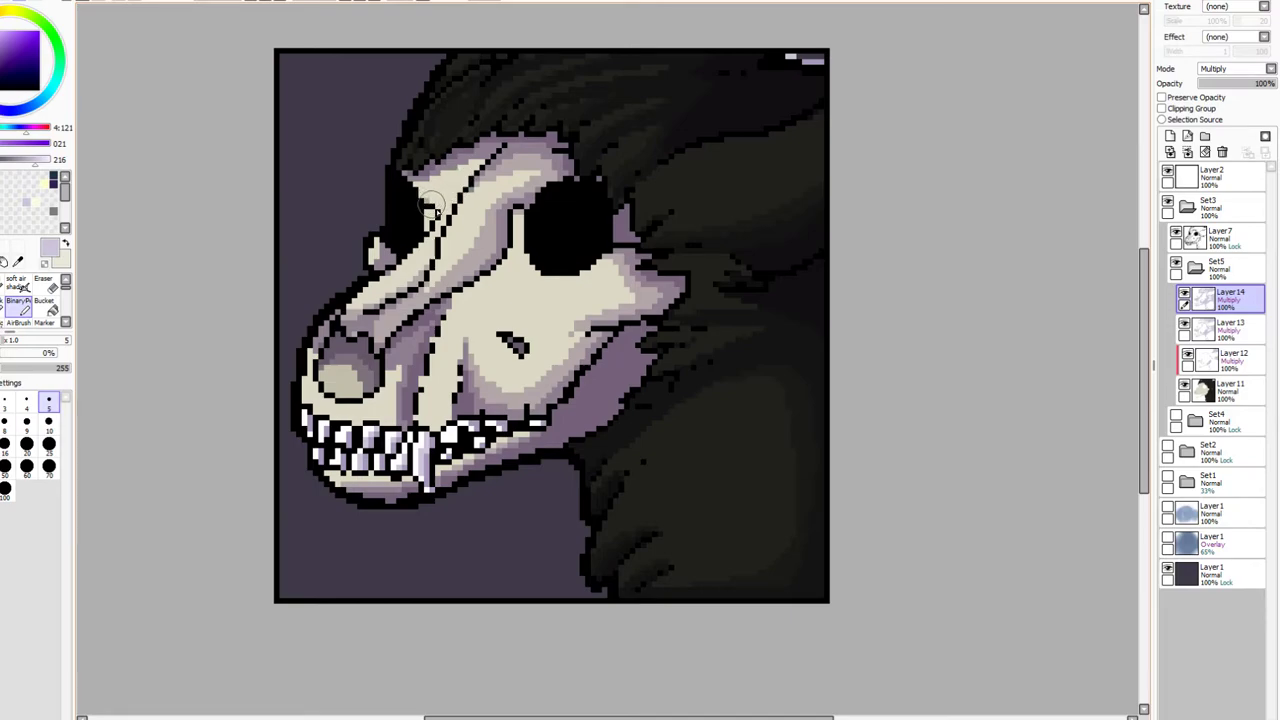
left_click_drag(458, 171, 432, 184)
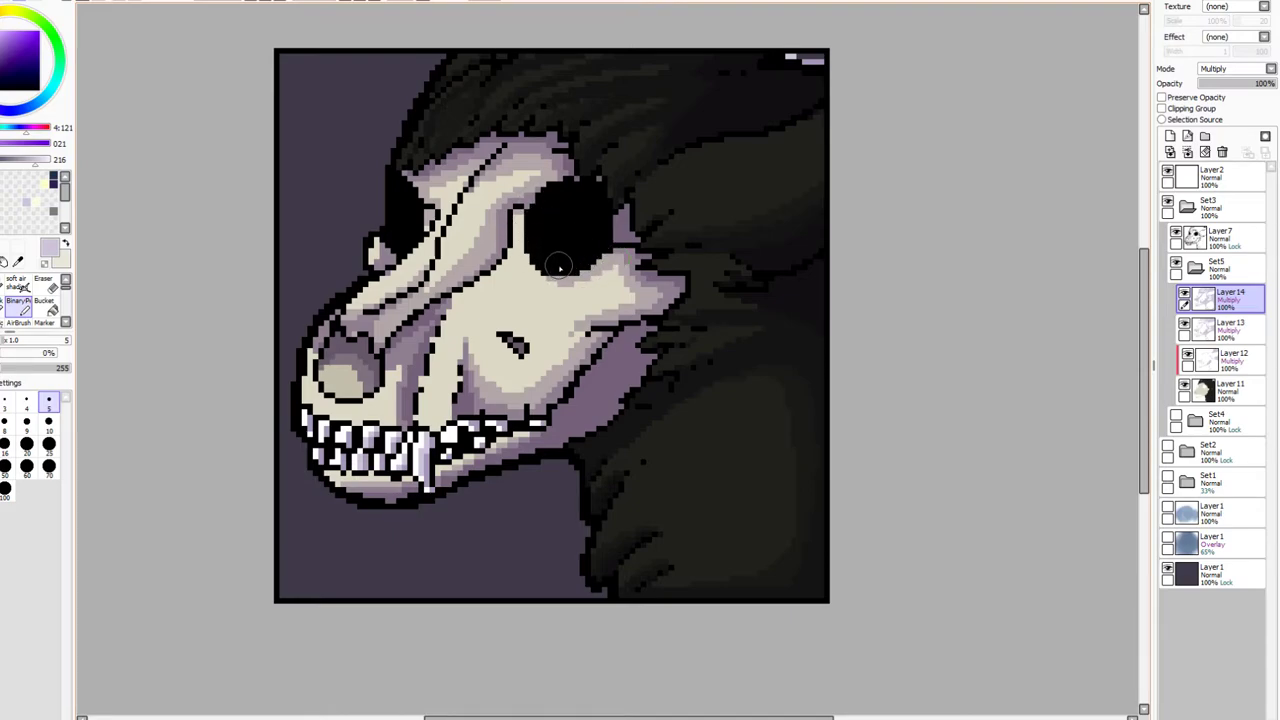
mouse_move(522, 212)
left_mouse_down()
mouse_move(507, 252)
mouse_move(439, 290)
mouse_move(516, 253)
mouse_move(521, 197)
mouse_move(542, 275)
left_mouse_up()
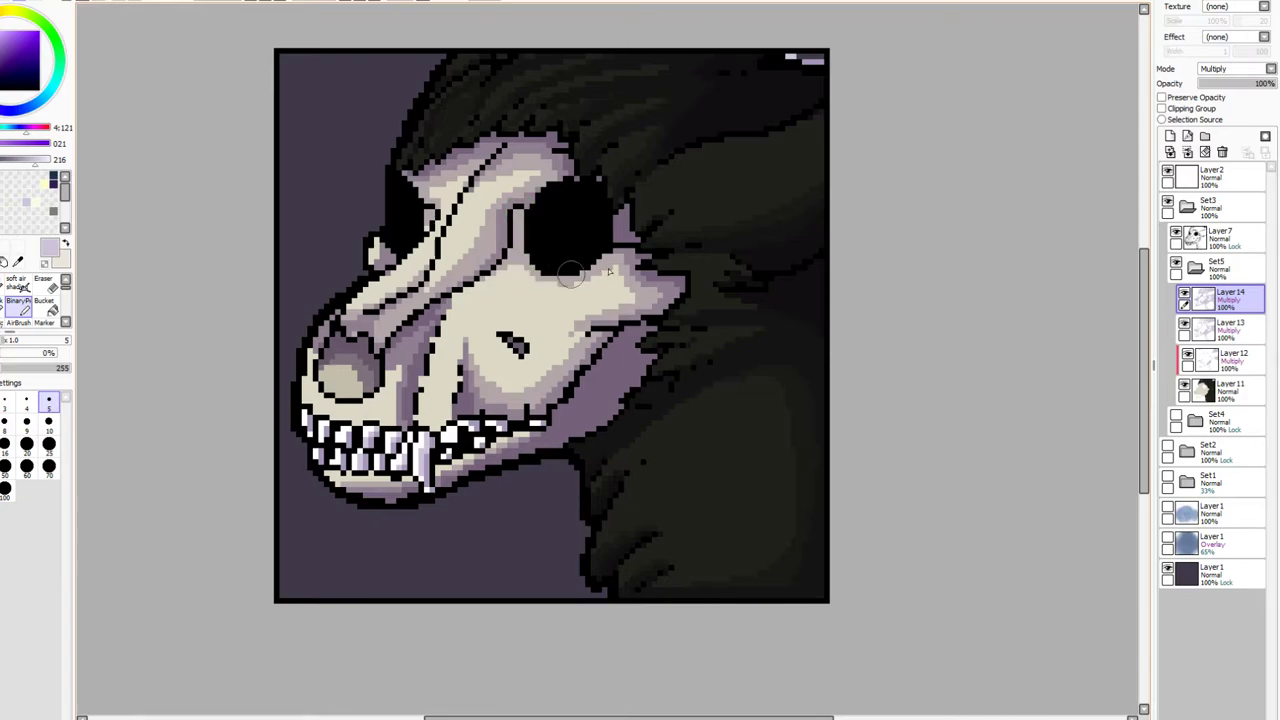
mouse_move(459, 369)
left_mouse_down()
mouse_move(418, 422)
mouse_move(438, 422)
mouse_move(414, 398)
mouse_move(350, 419)
left_mouse_up()
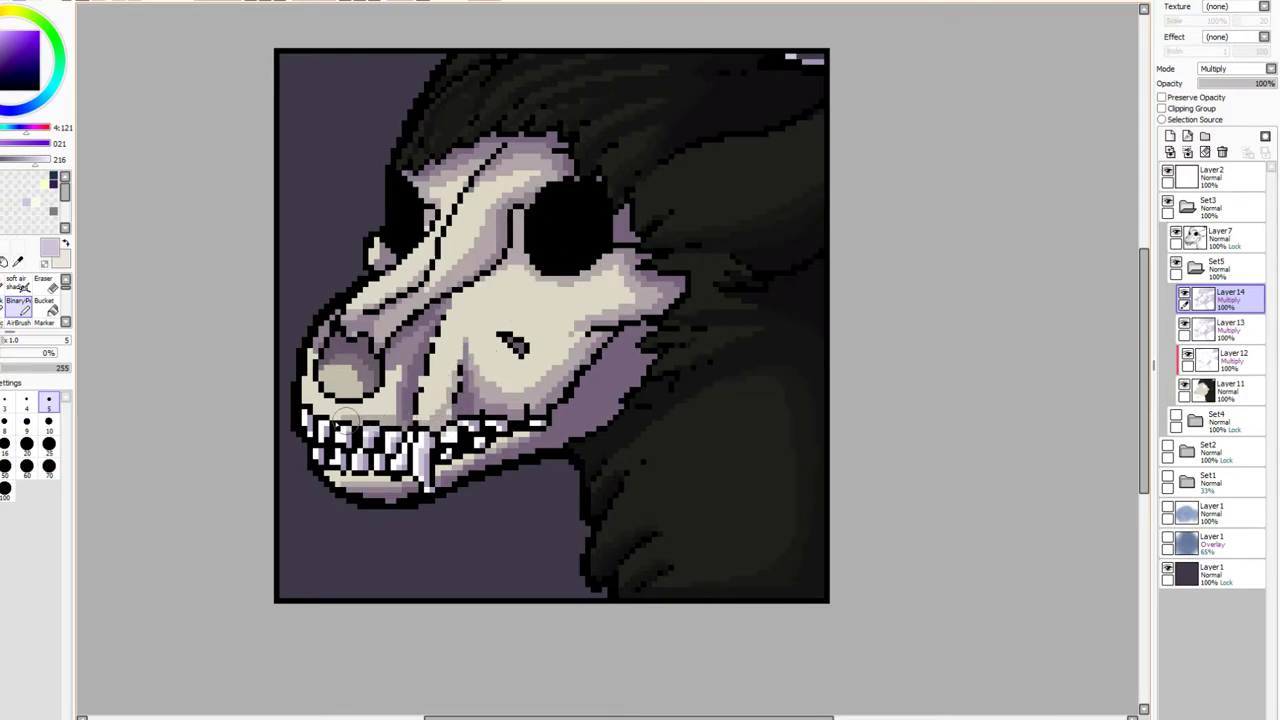
mouse_move(333, 372)
left_mouse_down()
mouse_move(365, 383)
mouse_move(351, 359)
mouse_move(313, 344)
mouse_move(316, 413)
left_mouse_up()
mouse_move(336, 483)
left_mouse_down()
mouse_move(325, 487)
mouse_move(371, 478)
left_mouse_up()
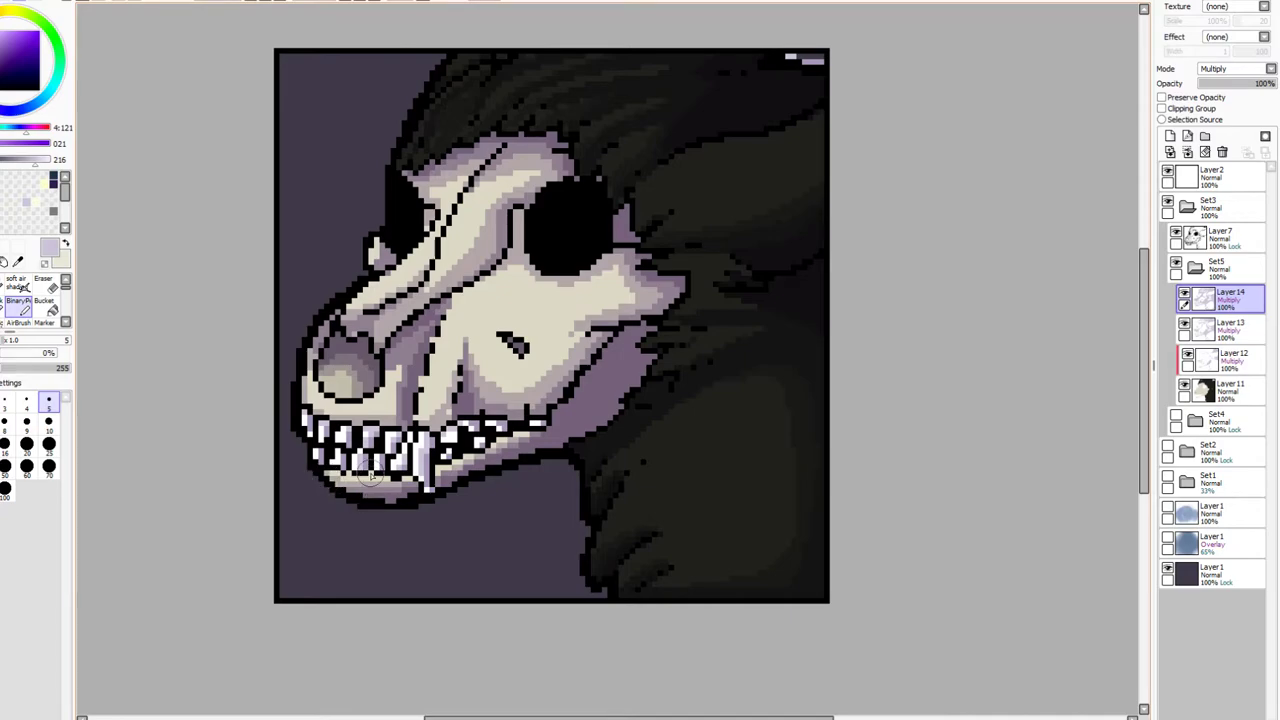
left_click_drag(344, 433, 340, 466)
Copy the shading on Layer14, paste it as a new layer above it and clear the selection
key("ctrl+t")
left_click_drag(246, 38, 1050, 628)
key("ctrl+v")
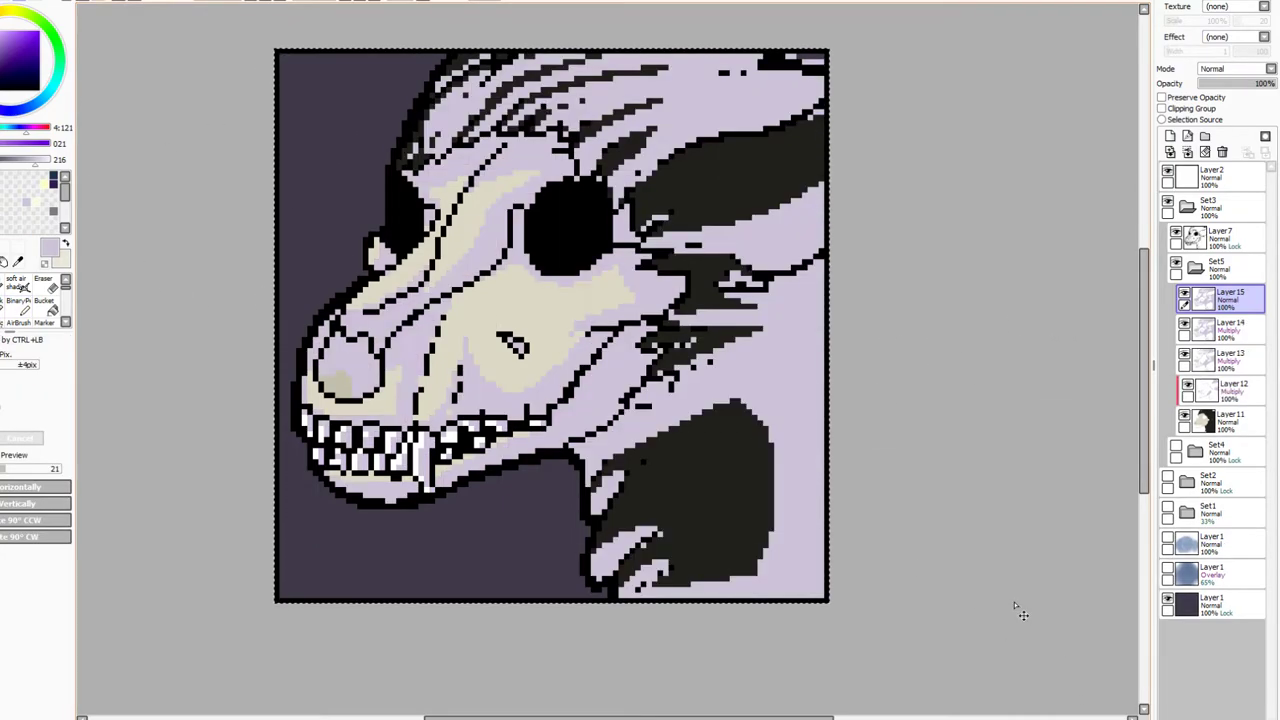
key("ctrl+d")
Select the stray colour swatches in the canvas's upper-right corner and erase them from the Multiply shading layers
left_click_drag(783, 61, 780, 64)
left_click(1245, 330)
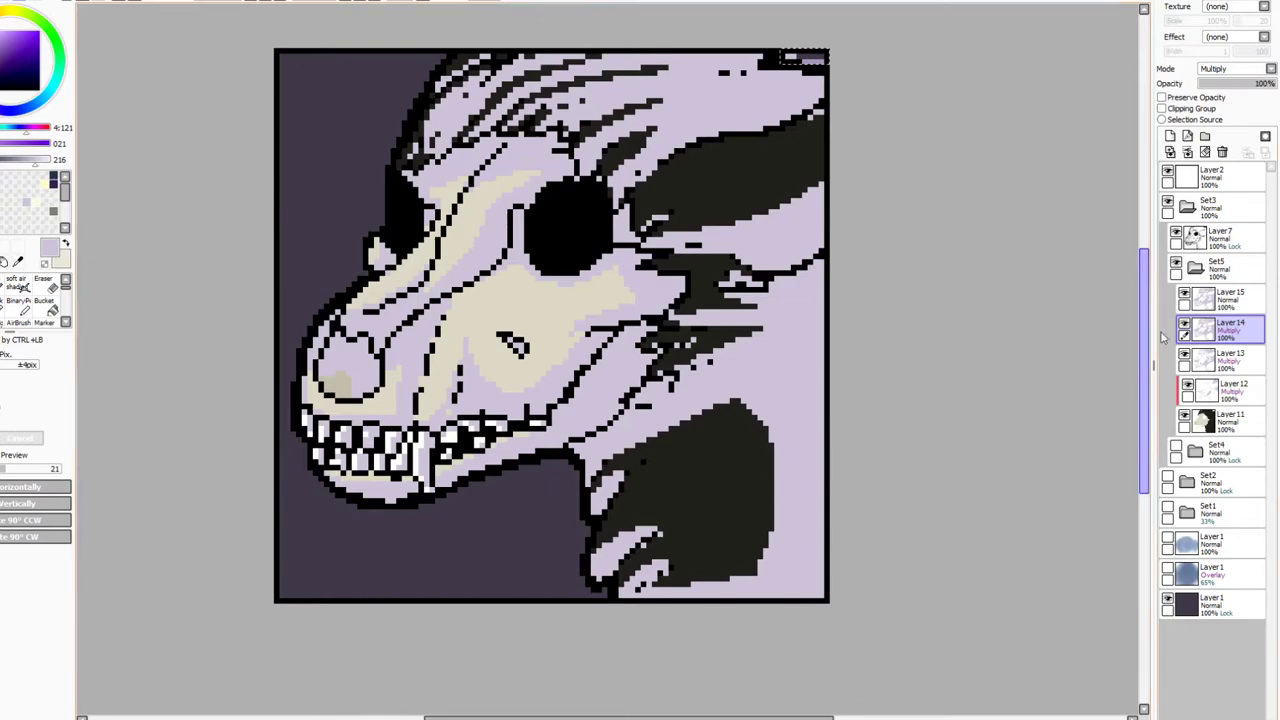
left_click(1230, 358)
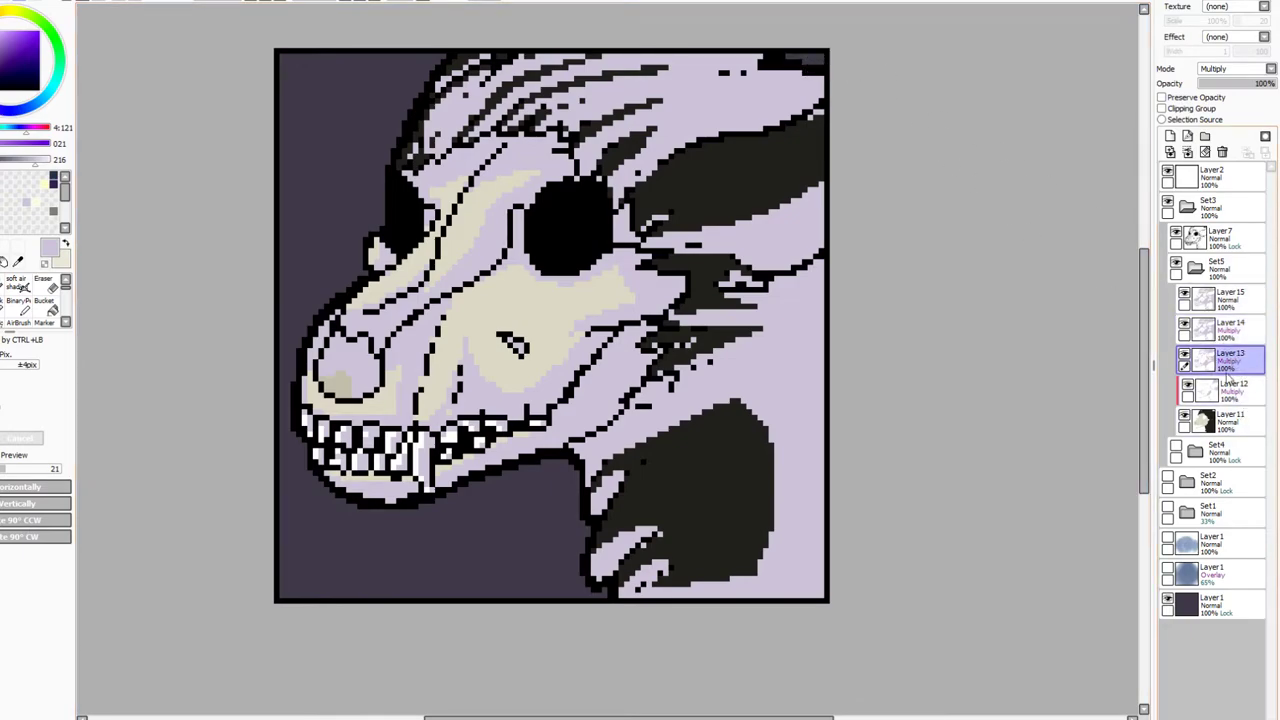
left_click(1232, 388)
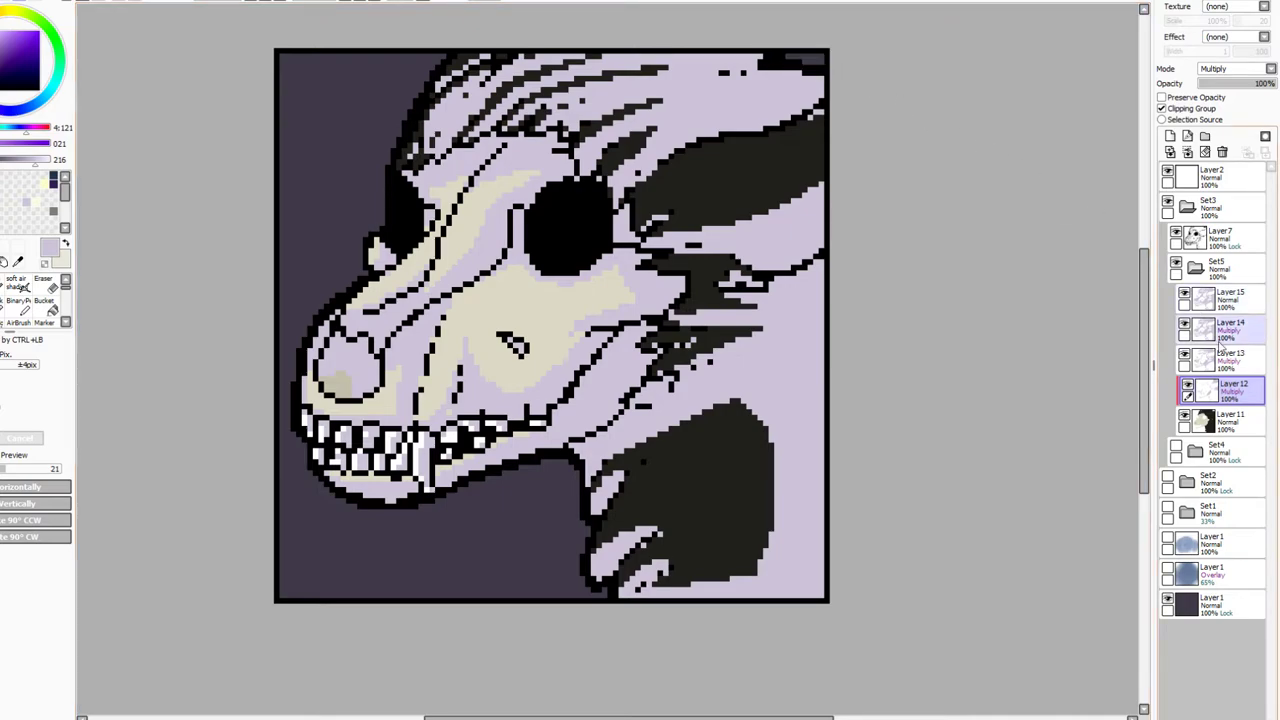
Extend the shading below the eye socket and along the cheek on Layer15 and set its blending mode to Multiply
left_click(1230, 298)
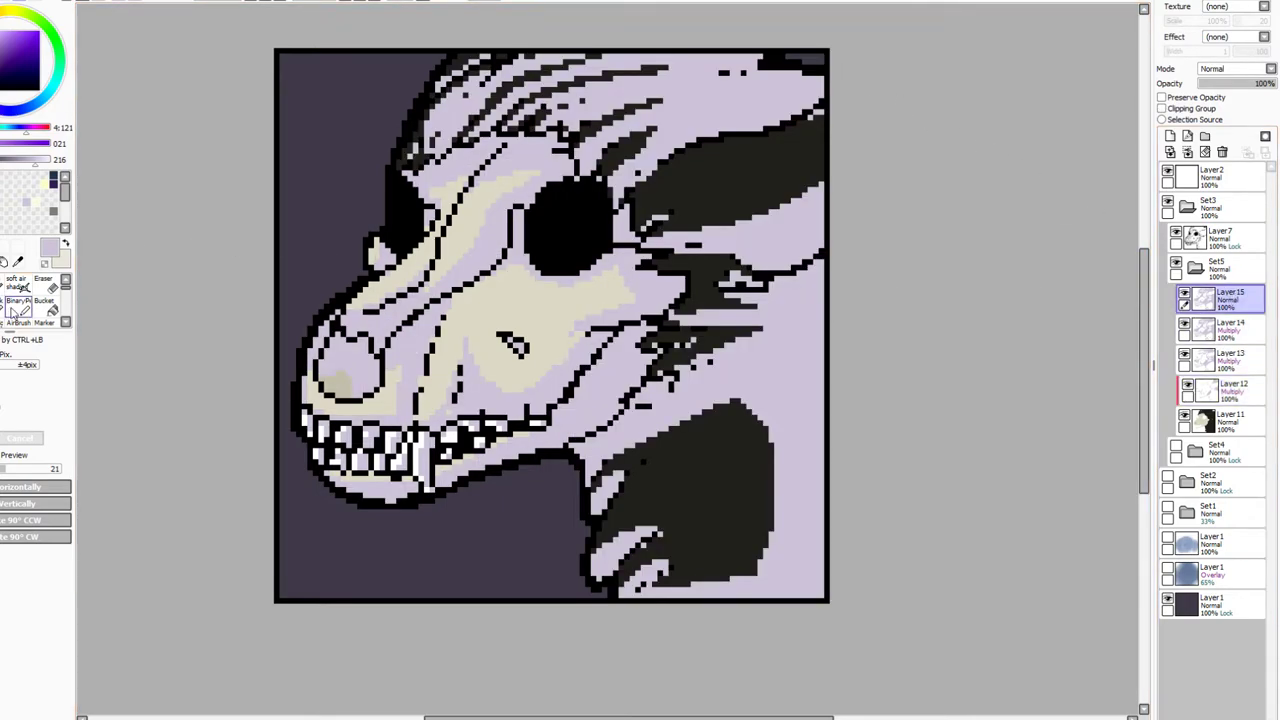
left_click(18, 308)
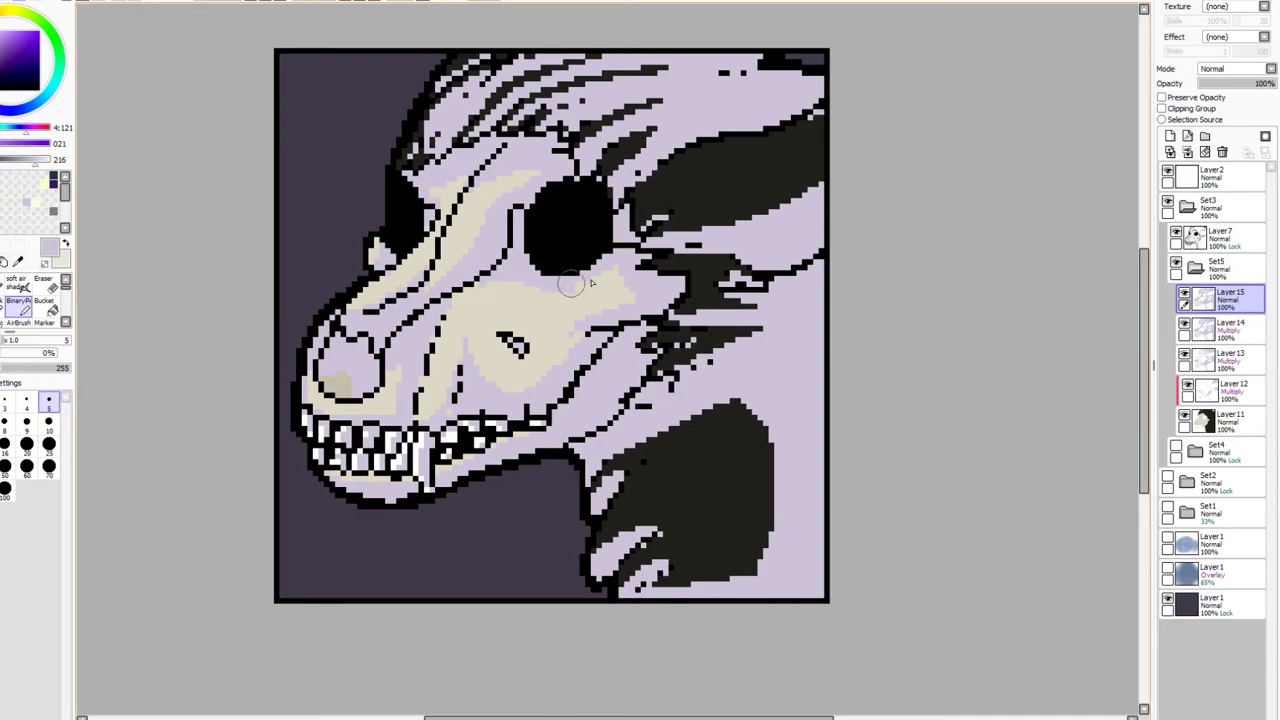
mouse_move(585, 328)
left_mouse_down()
mouse_move(530, 385)
mouse_move(482, 372)
mouse_move(466, 336)
mouse_move(477, 340)
mouse_move(460, 343)
mouse_move(434, 417)
mouse_move(449, 411)
left_mouse_up()
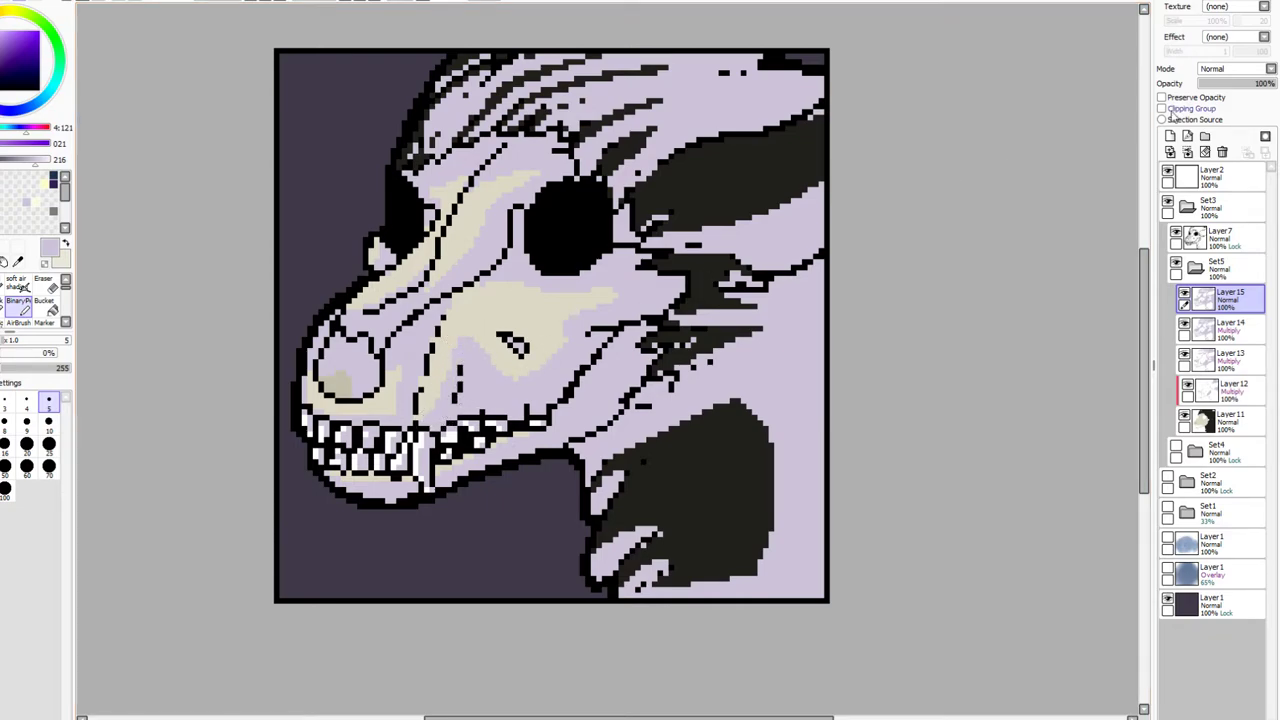
left_click(1230, 118)
left_click(1222, 93)
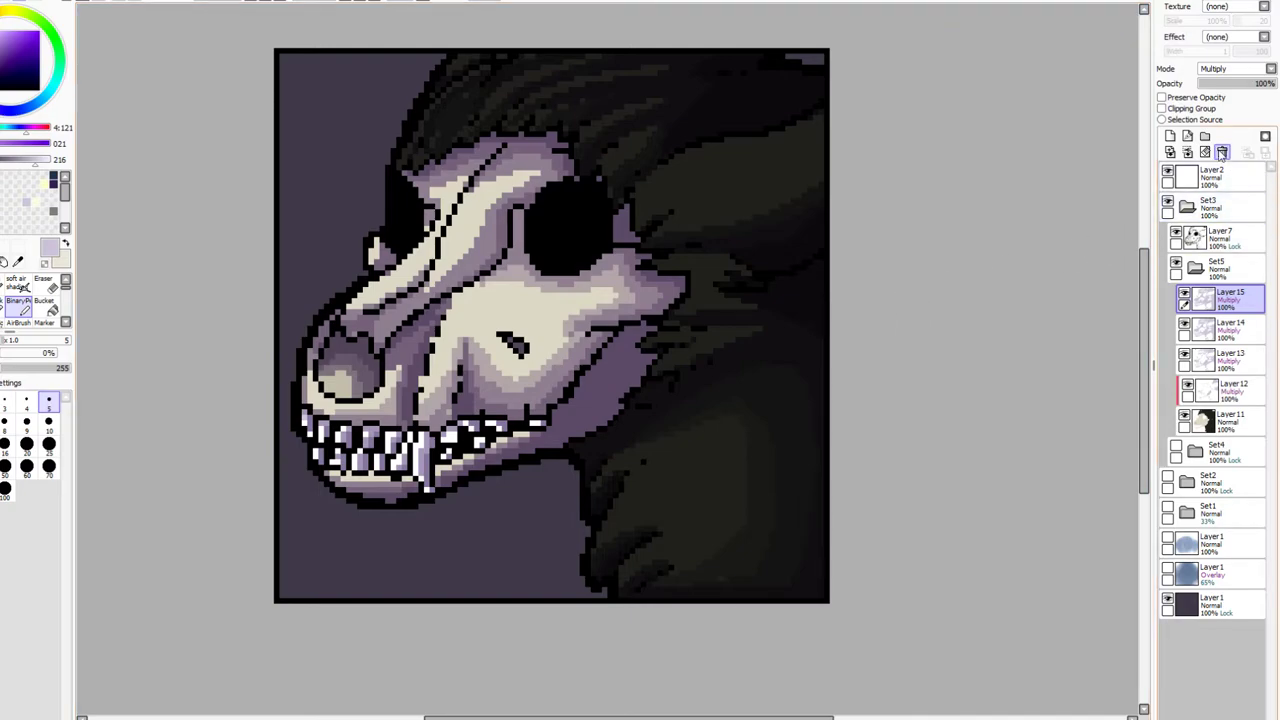
Delete Layer15 and toggle Layer14's visibility to compare the shading
left_click(1222, 152)
left_click(1185, 294)
left_click(1185, 294)
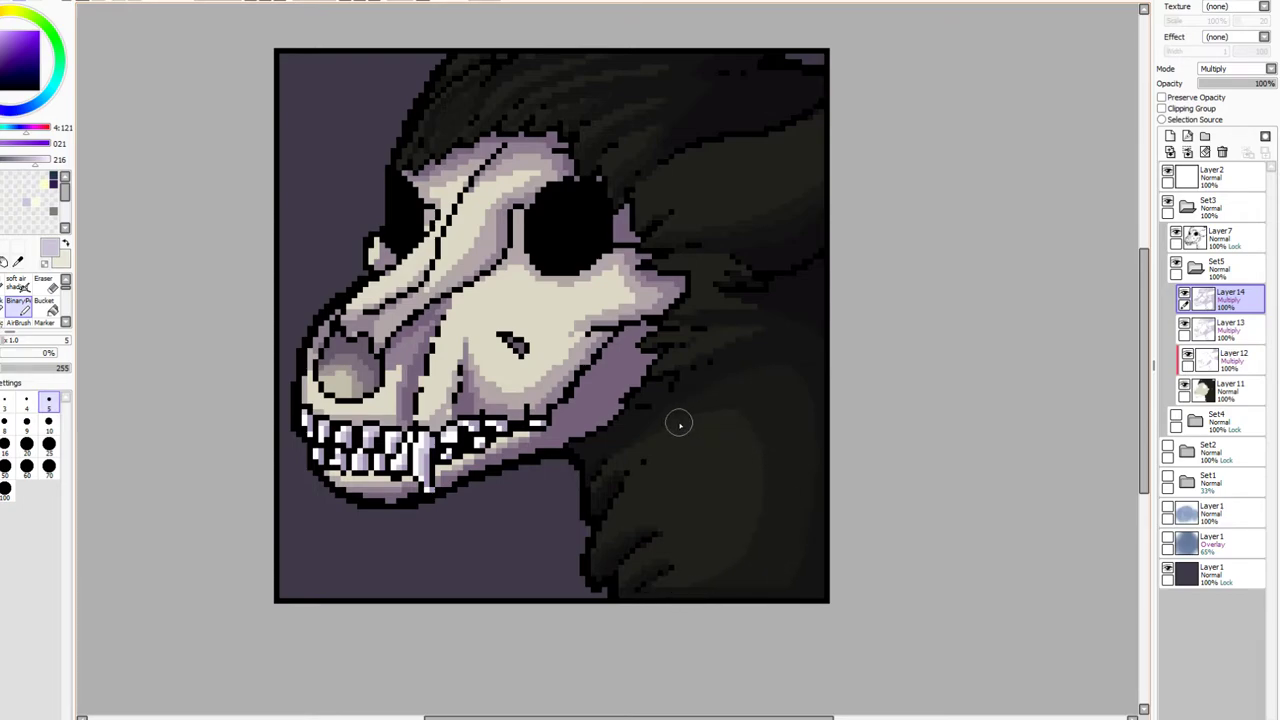
Break up the neck shadow with diagonal fur strands on Layer14 and Layer13, checking Layer12's shading by toggling its visibility
left_click_drag(445, 409, 456, 407)
left_click(1200, 326)
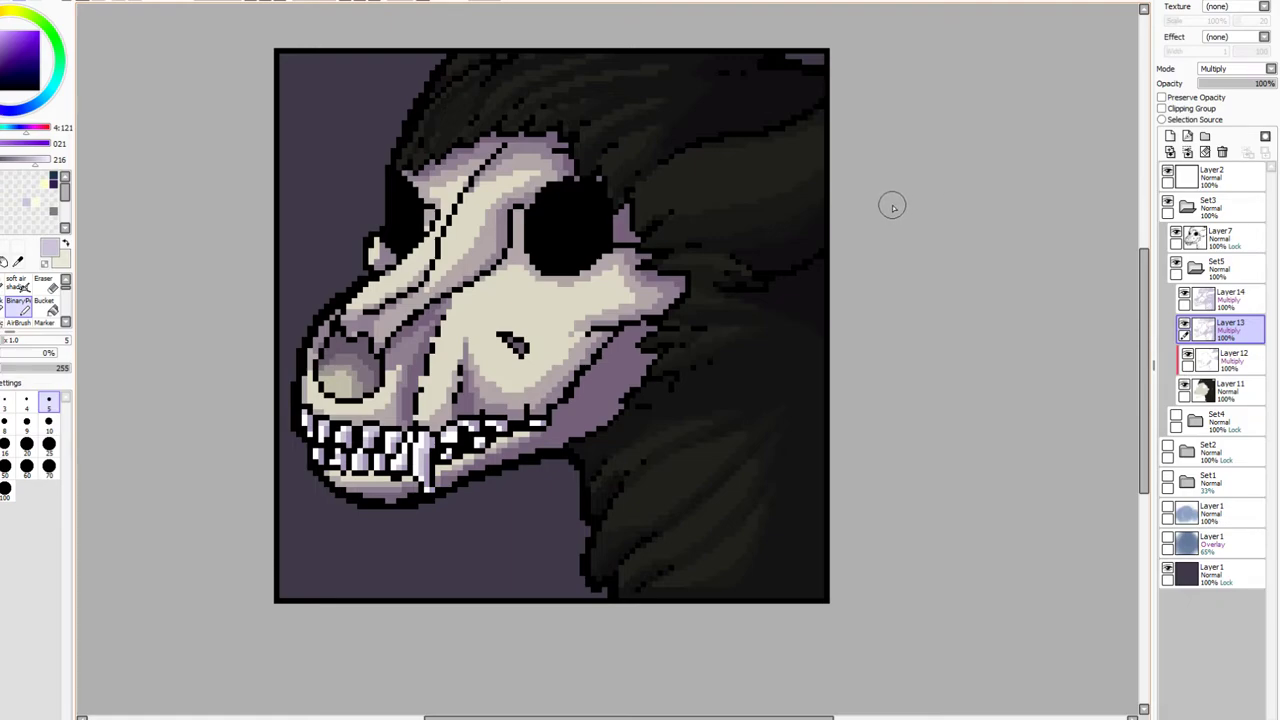
left_click(1187, 358)
left_click(1187, 358)
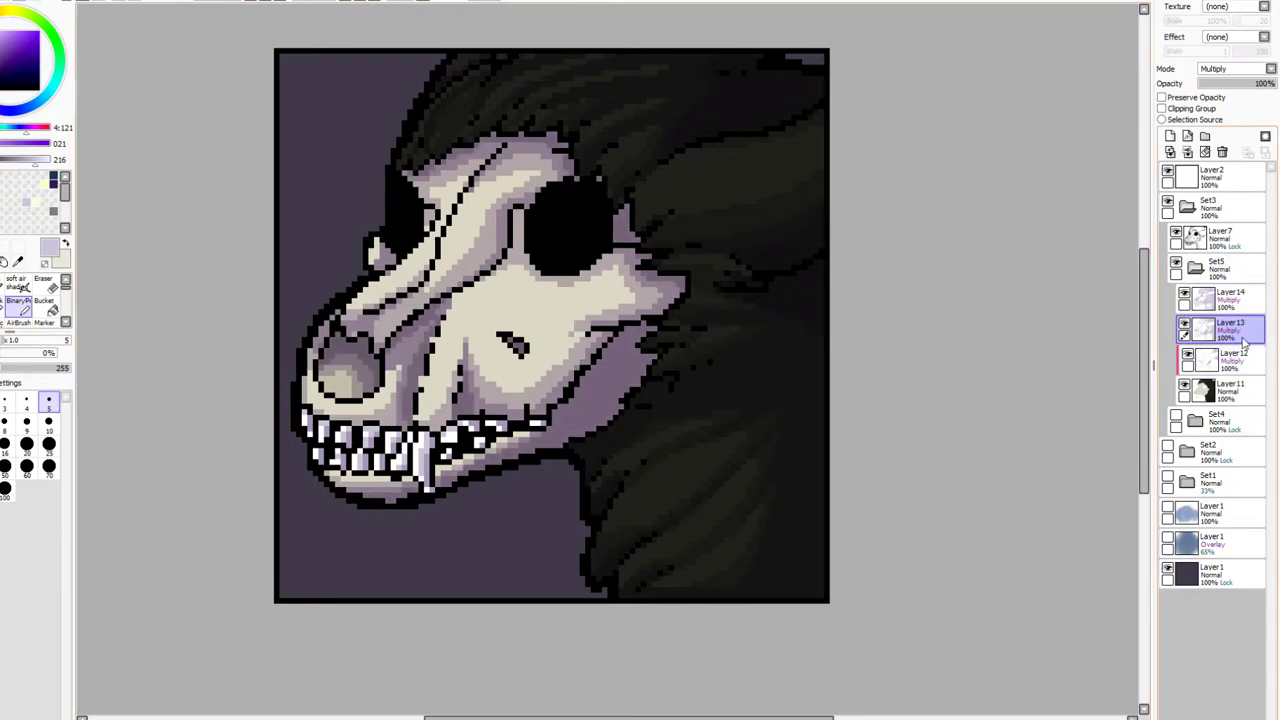
Turn on Clipping Group for Layer13 and Layer14
left_click(1163, 108)
left_click(1230, 299)
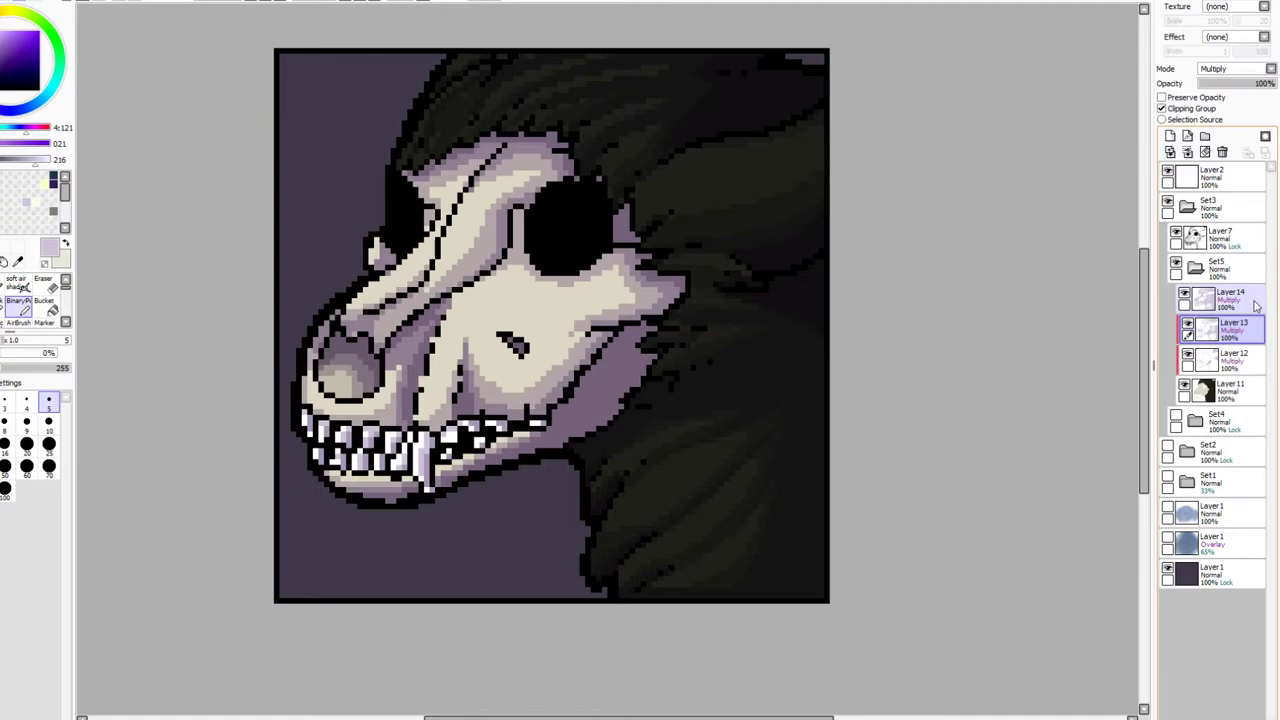
left_click(1163, 108)
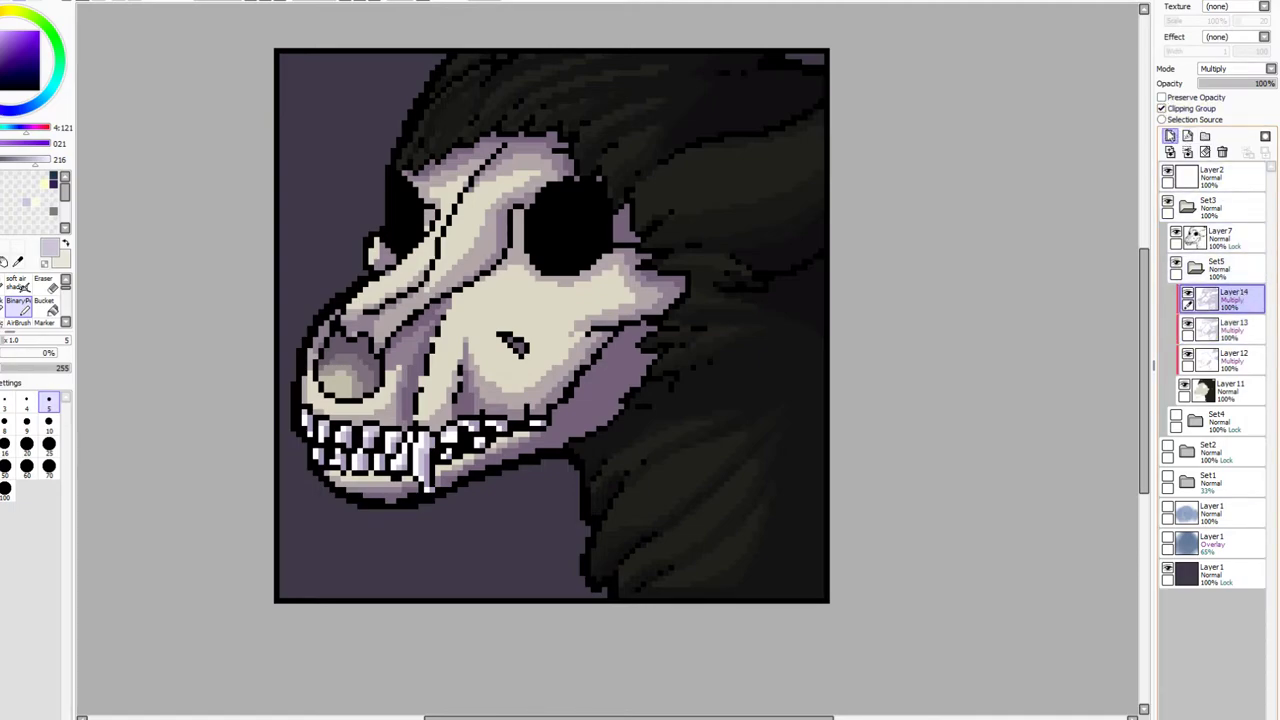
Add a new clipped layer above Layer14 in Luminosity mode and choose a pale yellow-green highlight colour
left_click(1170, 136)
left_click(64, 246)
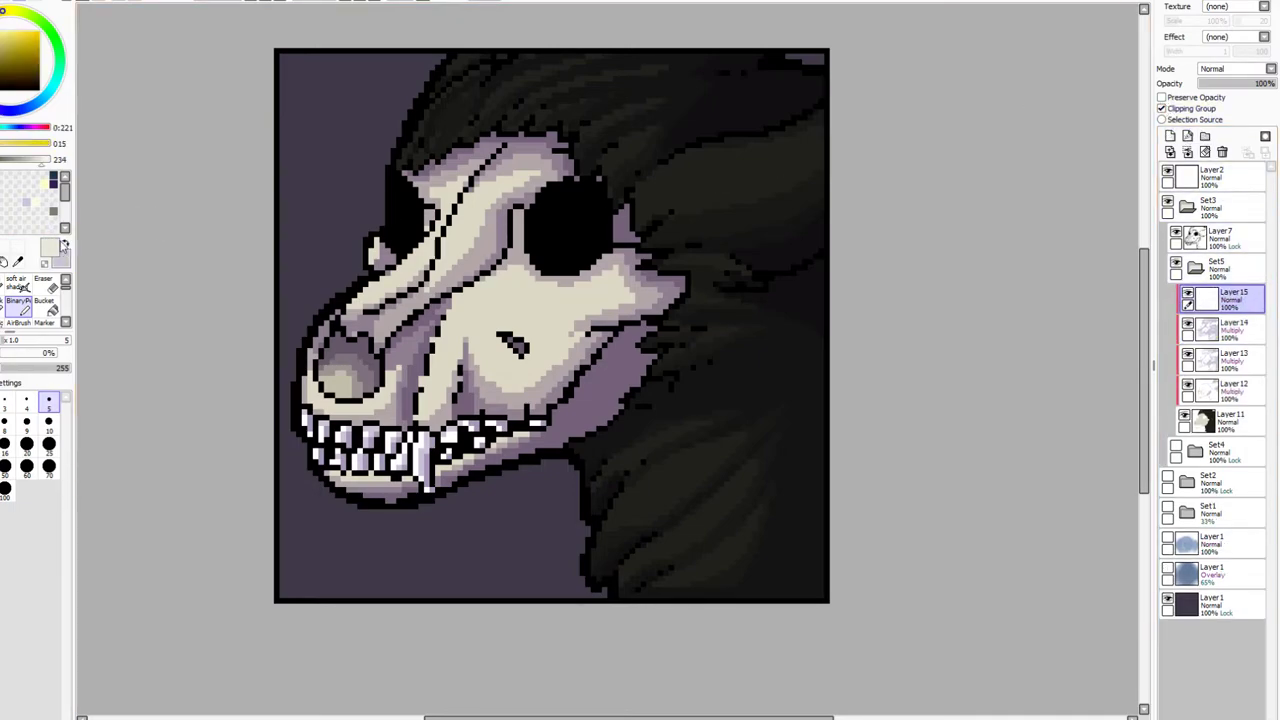
left_click(40, 202)
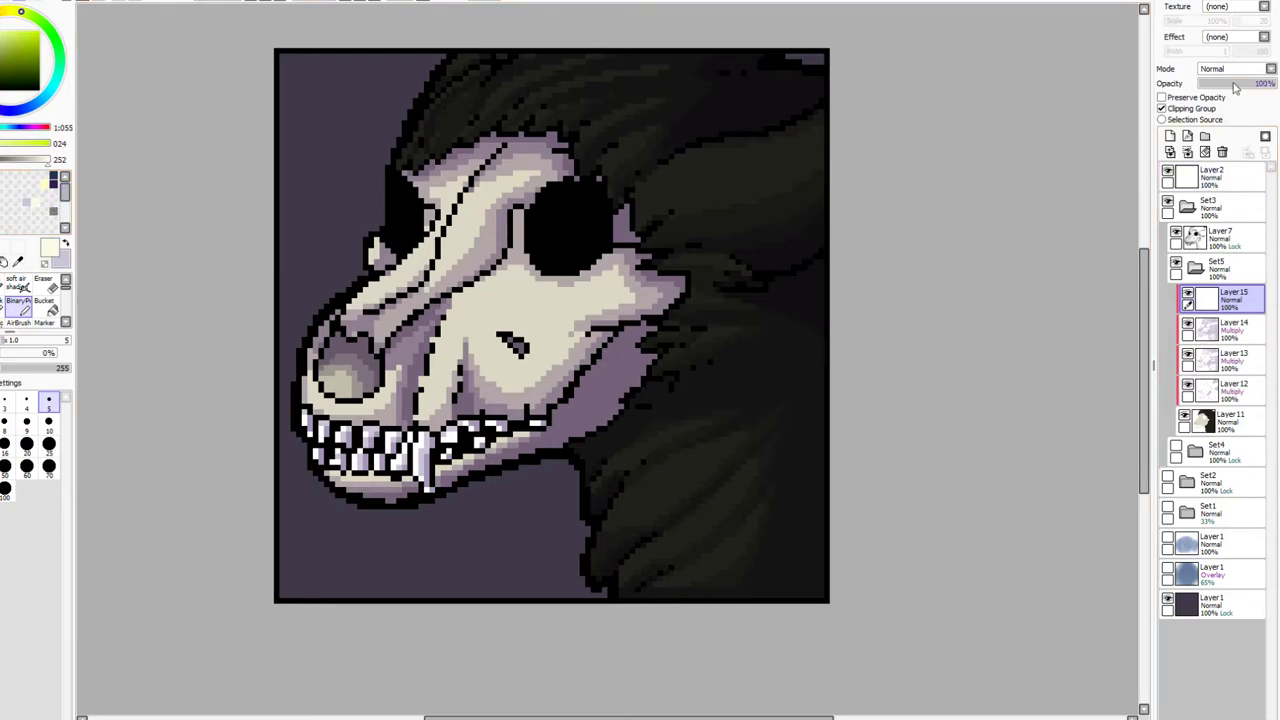
left_click(1229, 127)
Paint highlights along the snout bridge and the fur ridge behind the eye, and lower Layer15's opacity to 13%
left_click_drag(466, 195, 424, 288)
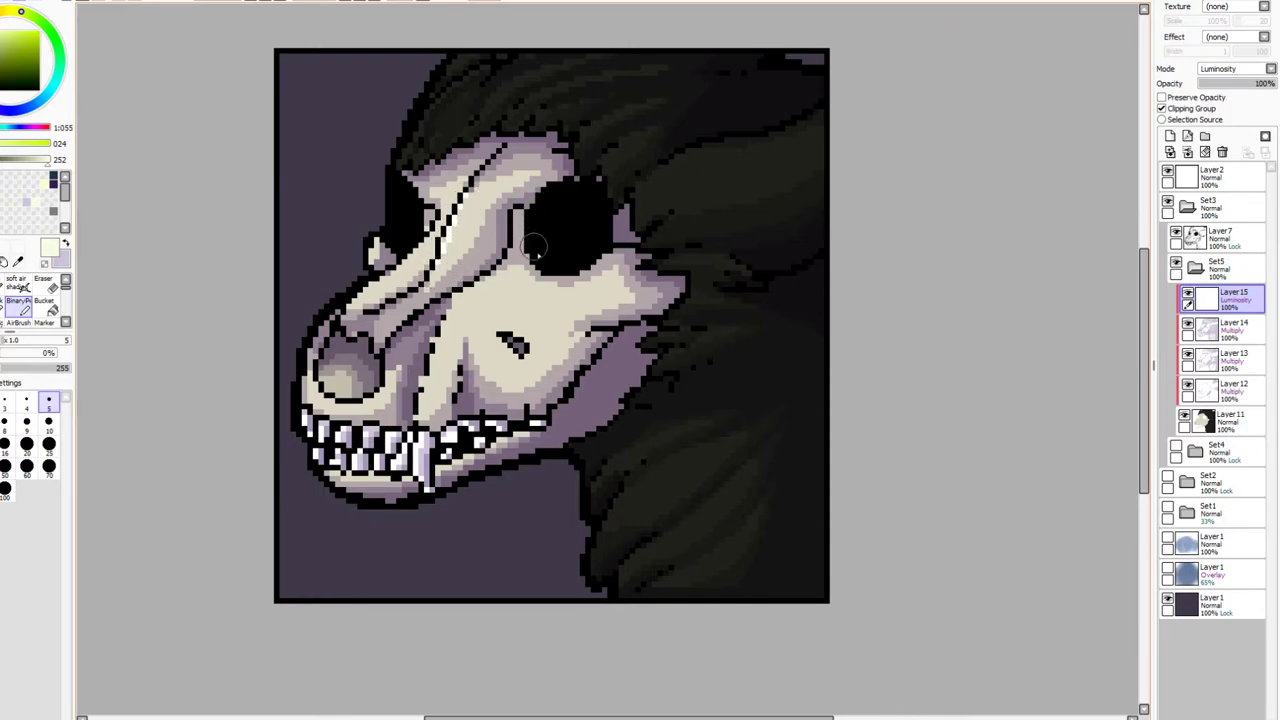
left_click_drag(658, 174, 762, 145)
left_click(1252, 84)
left_click_drag(1250, 88, 1213, 90)
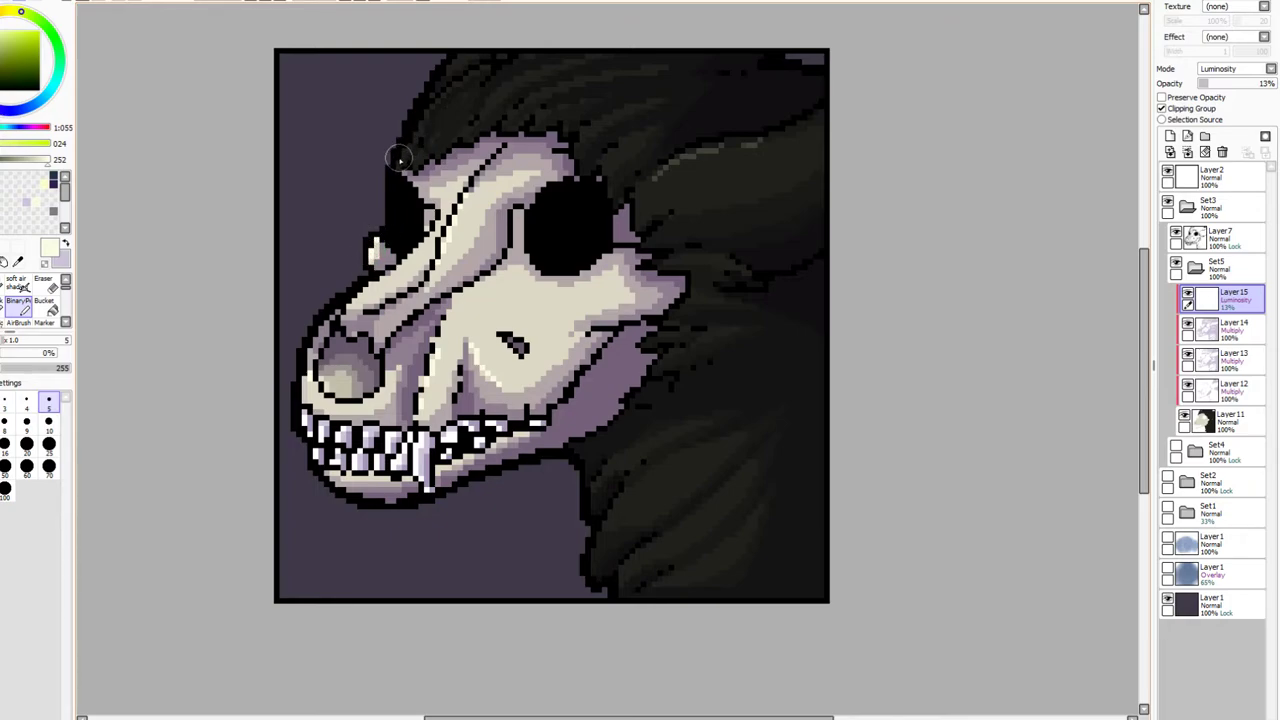
Paint pale highlight strands on Layer15 across the forehead tuft, the ear ridge and the fur behind the cheek
left_click_drag(460, 82, 408, 136)
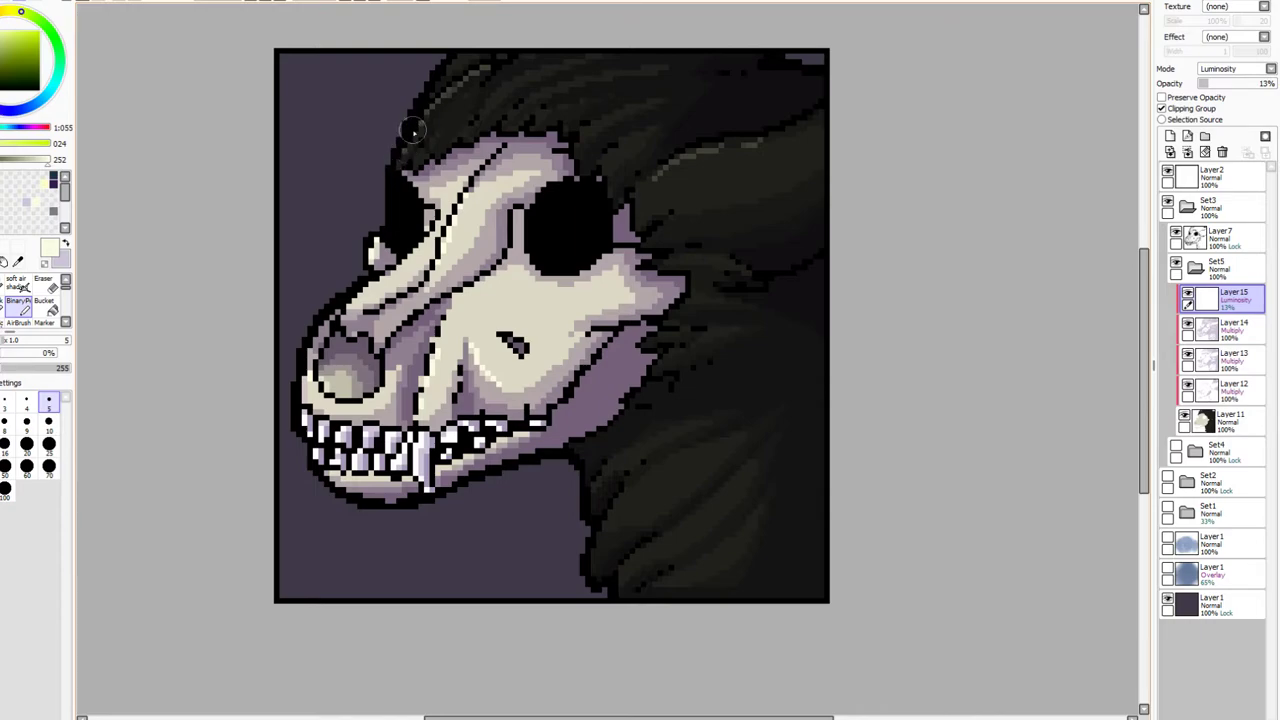
left_click_drag(755, 144, 820, 115)
left_click_drag(708, 258, 745, 280)
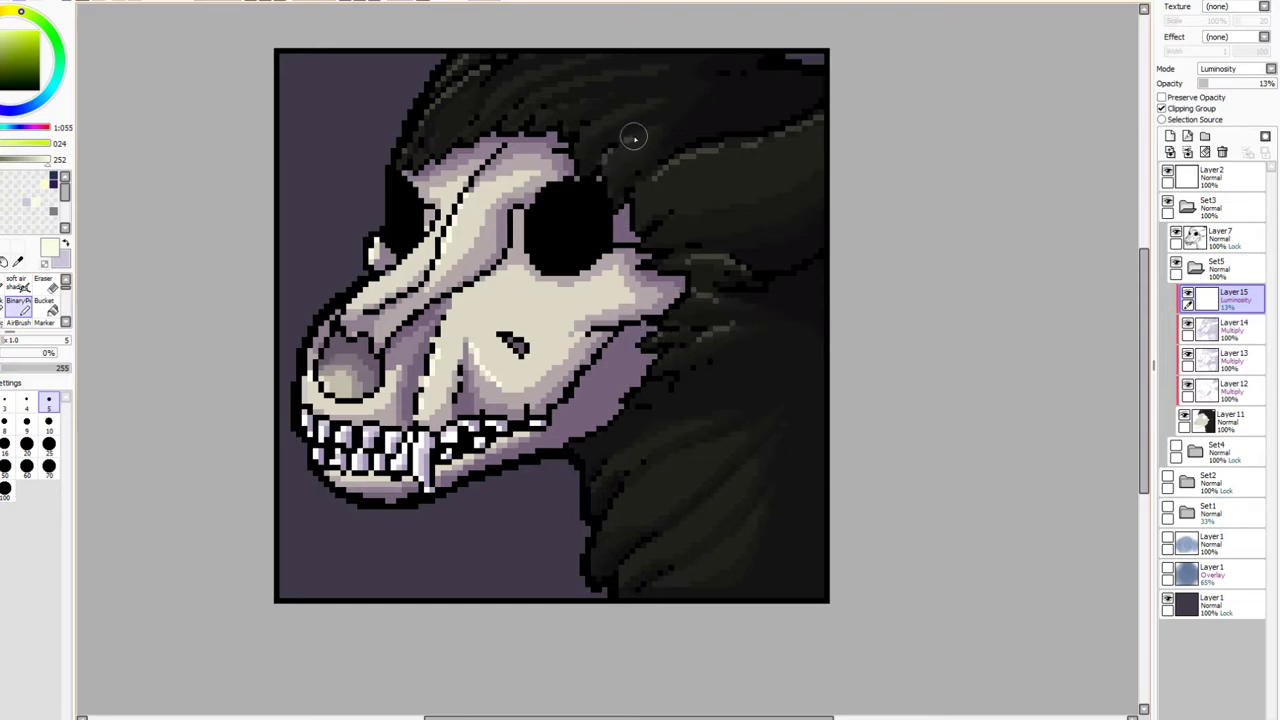
mouse_move(534, 116)
left_mouse_down()
mouse_move(579, 99)
mouse_move(587, 80)
left_mouse_up()
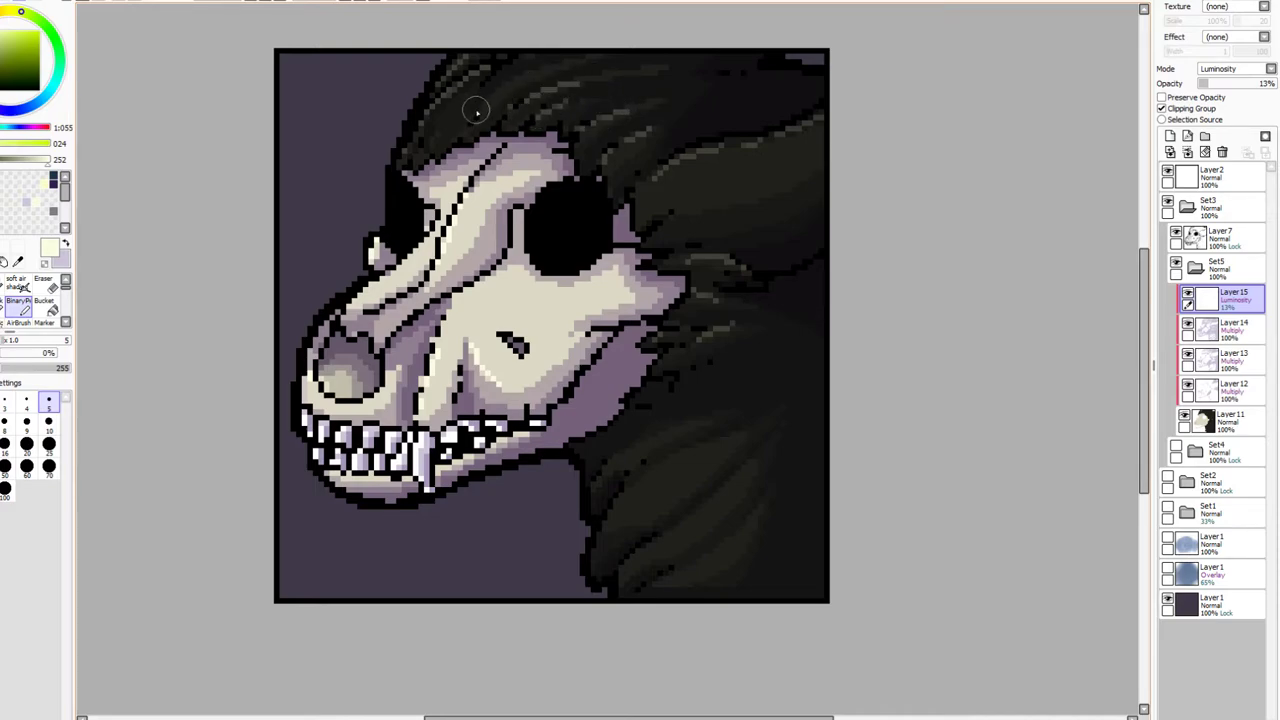
left_click_drag(472, 117, 533, 73)
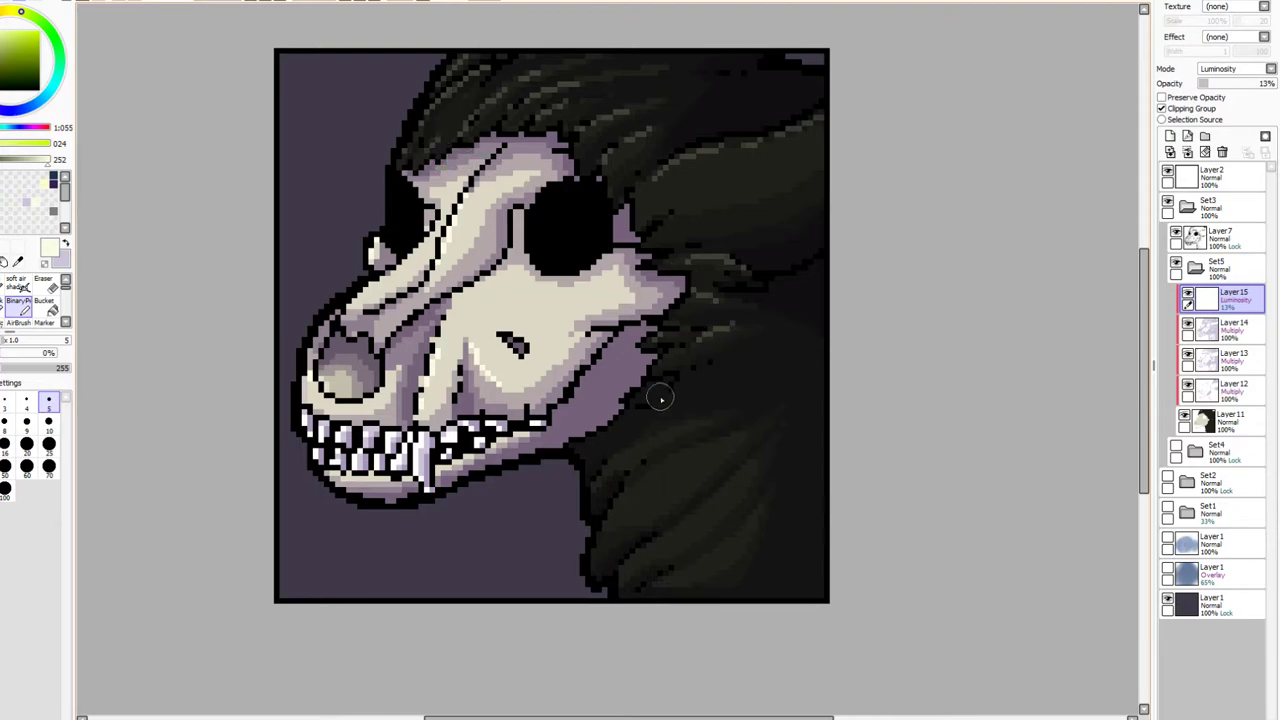
Paint diagonal highlight strands down the neck fur and add a short stroke along the front of the nose
mouse_move(591, 494)
left_mouse_down()
mouse_move(609, 466)
mouse_move(700, 421)
left_mouse_up()
mouse_move(602, 505)
left_mouse_down()
mouse_move(631, 485)
mouse_move(693, 449)
mouse_move(670, 461)
mouse_move(728, 438)
left_mouse_up()
left_click_drag(621, 575, 766, 451)
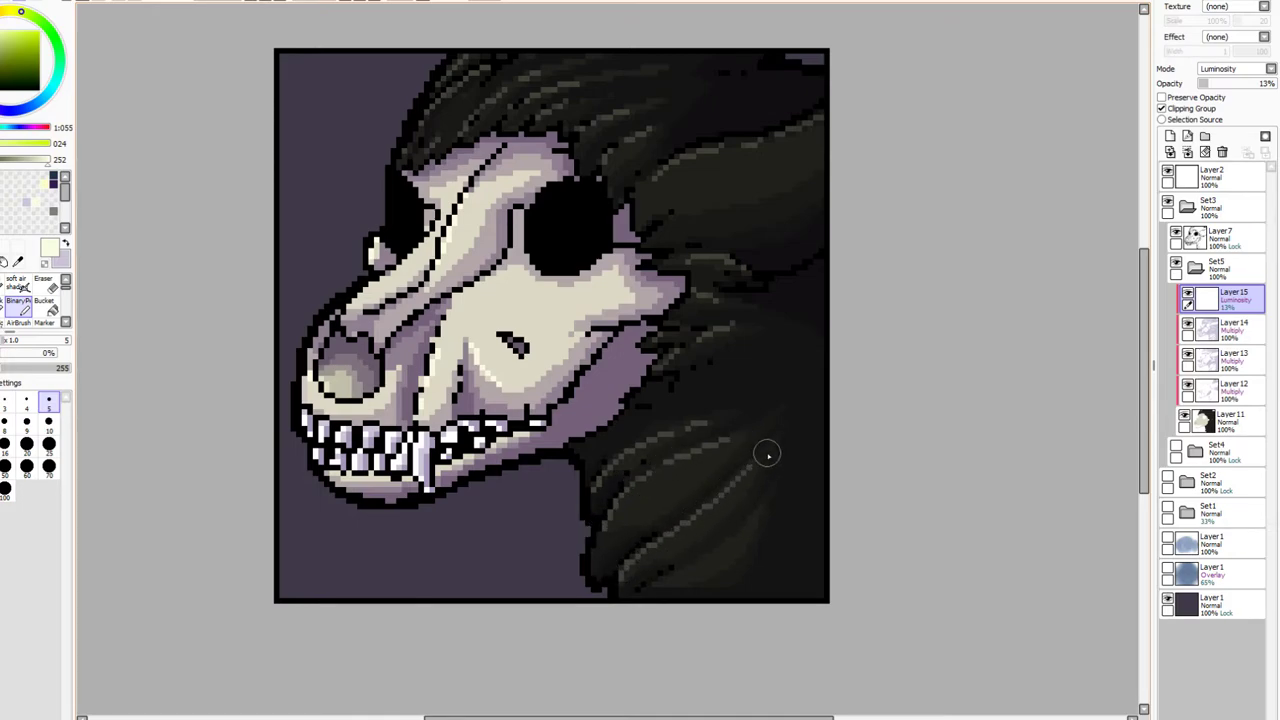
mouse_move(652, 587)
left_mouse_down()
mouse_move(725, 549)
mouse_move(707, 560)
mouse_move(789, 480)
left_mouse_up()
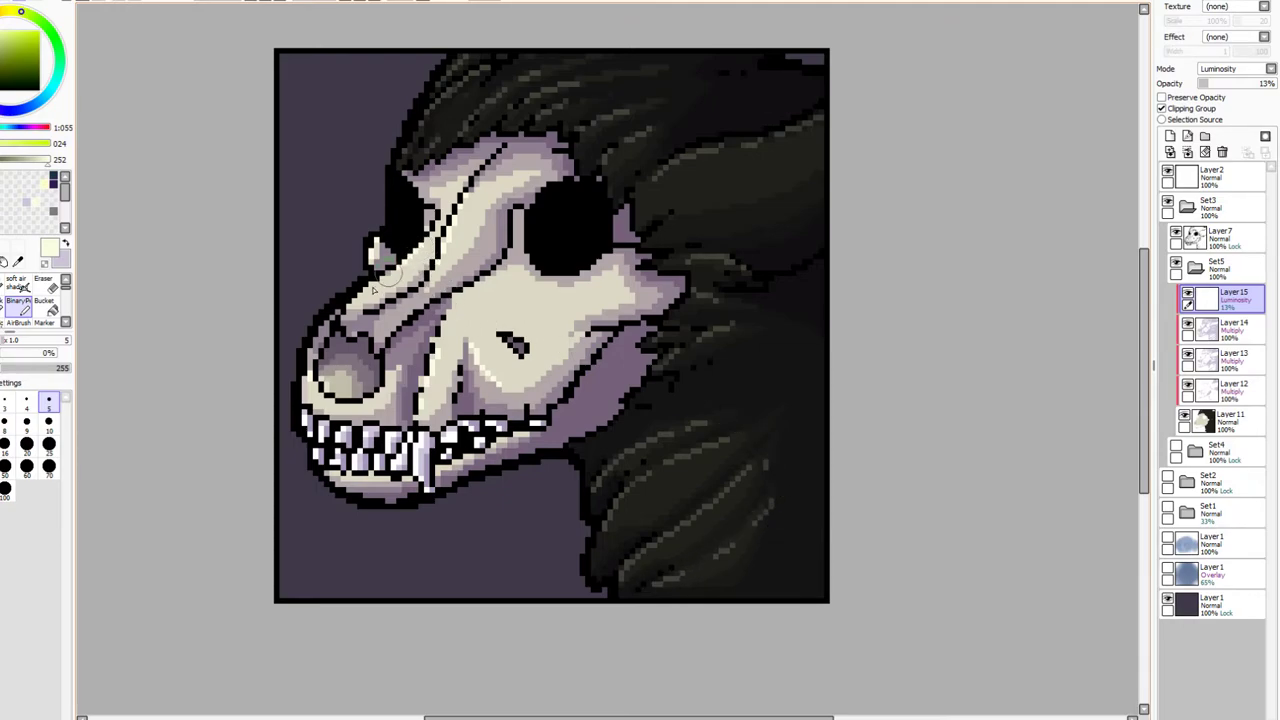
left_click_drag(328, 373, 303, 402)
Examine the whole drawing at thumbnail size and compare it with Layer15's highlights hidden and shown
left_click(254, 2)
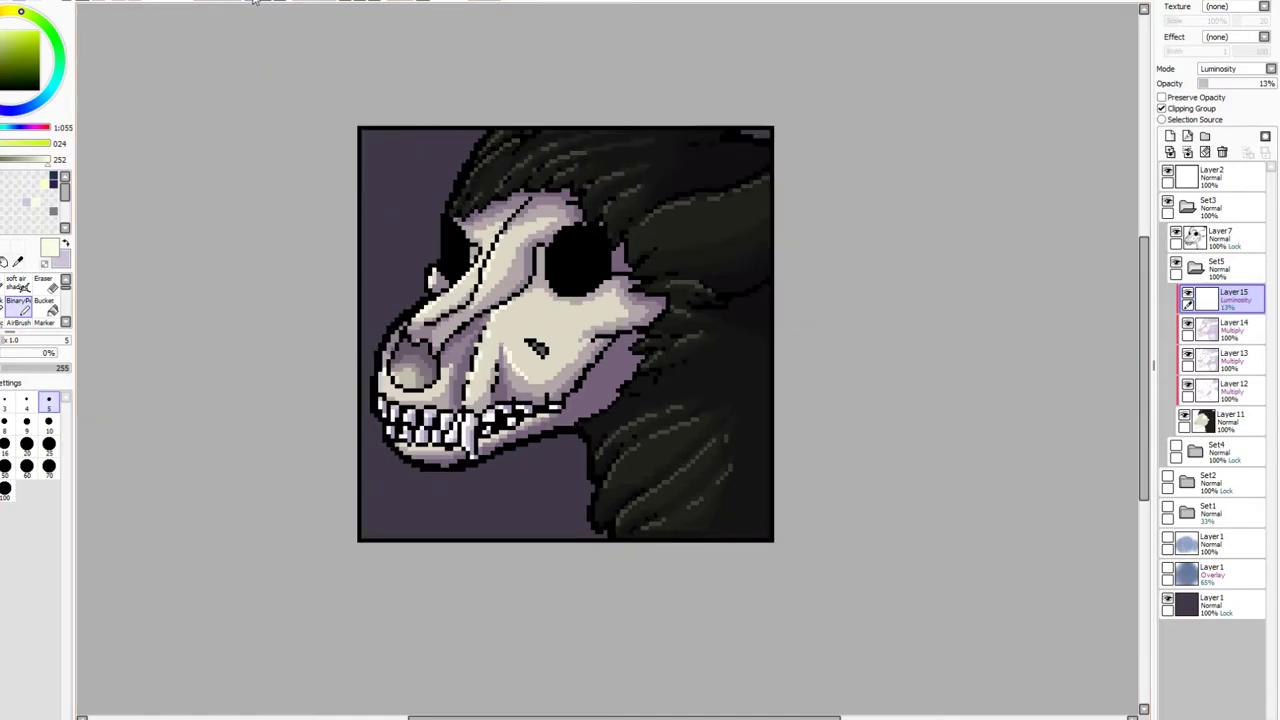
left_click(254, 2)
left_click(254, 2)
left_click(254, 2)
left_click(254, 2)
left_click(254, 2)
left_click(255, 3)
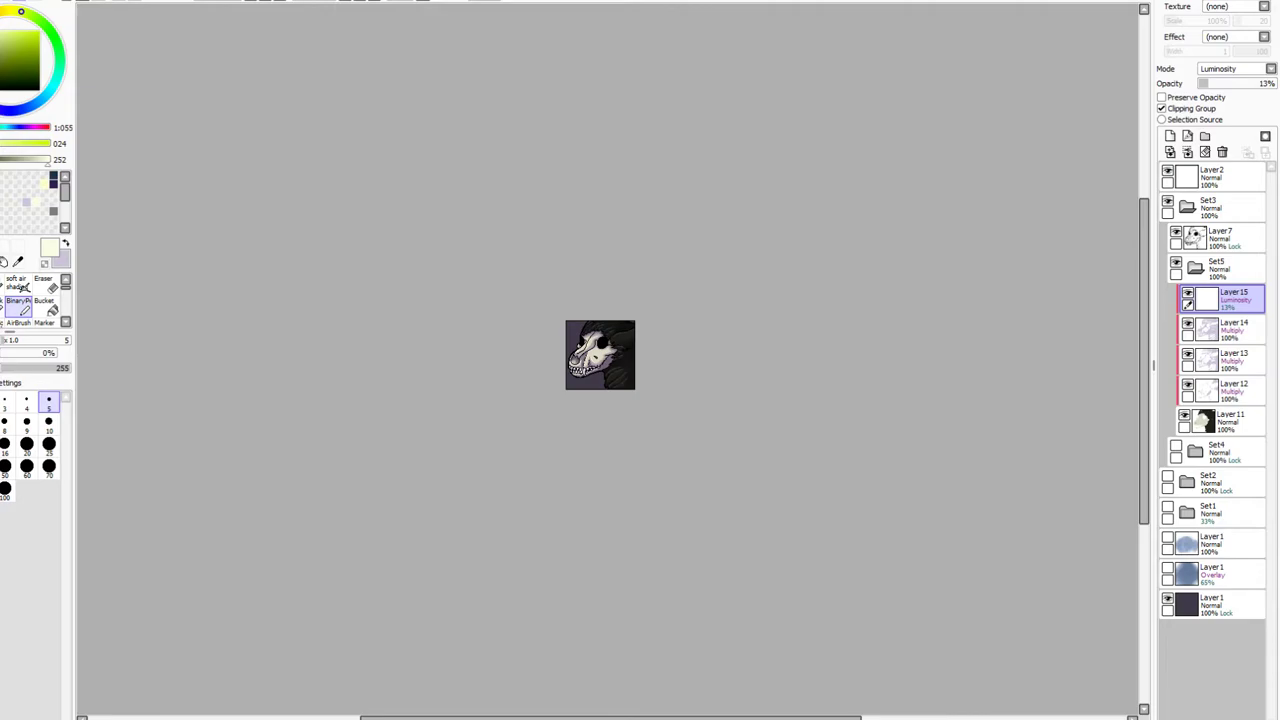
left_click(268, 2)
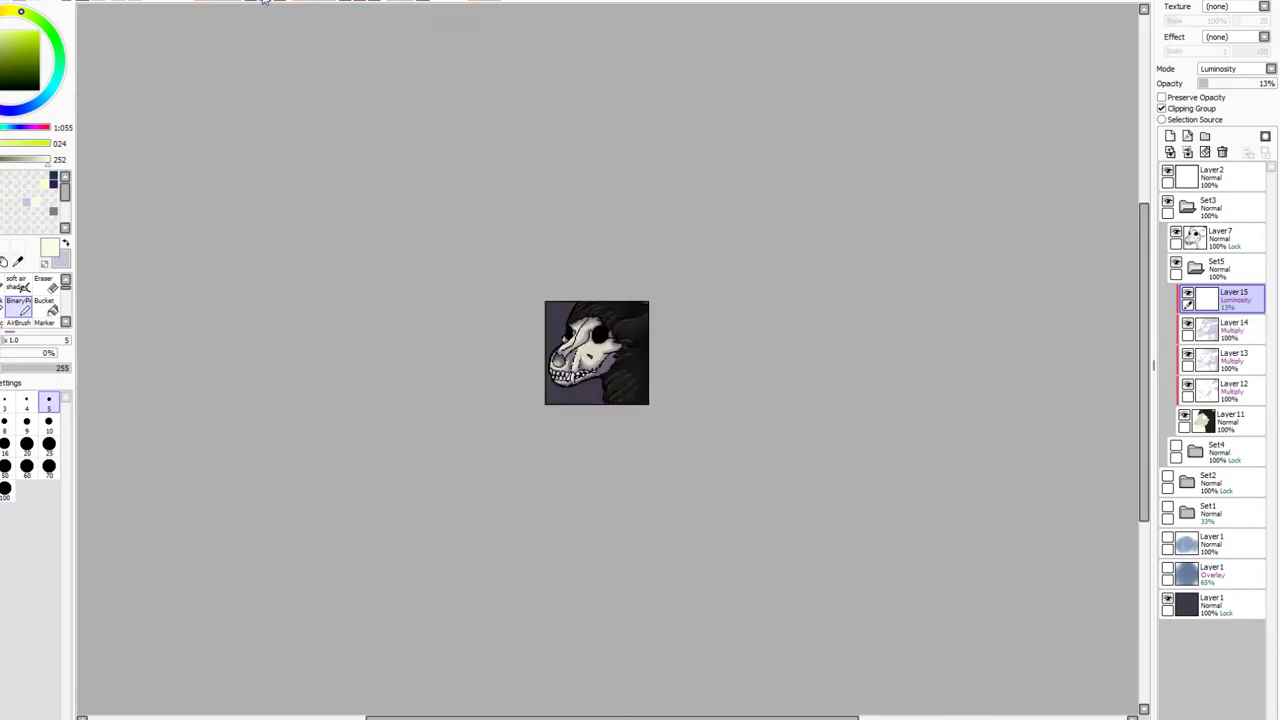
left_click(268, 2)
left_click(268, 2)
left_click(268, 2)
left_click(268, 2)
left_click(267, 2)
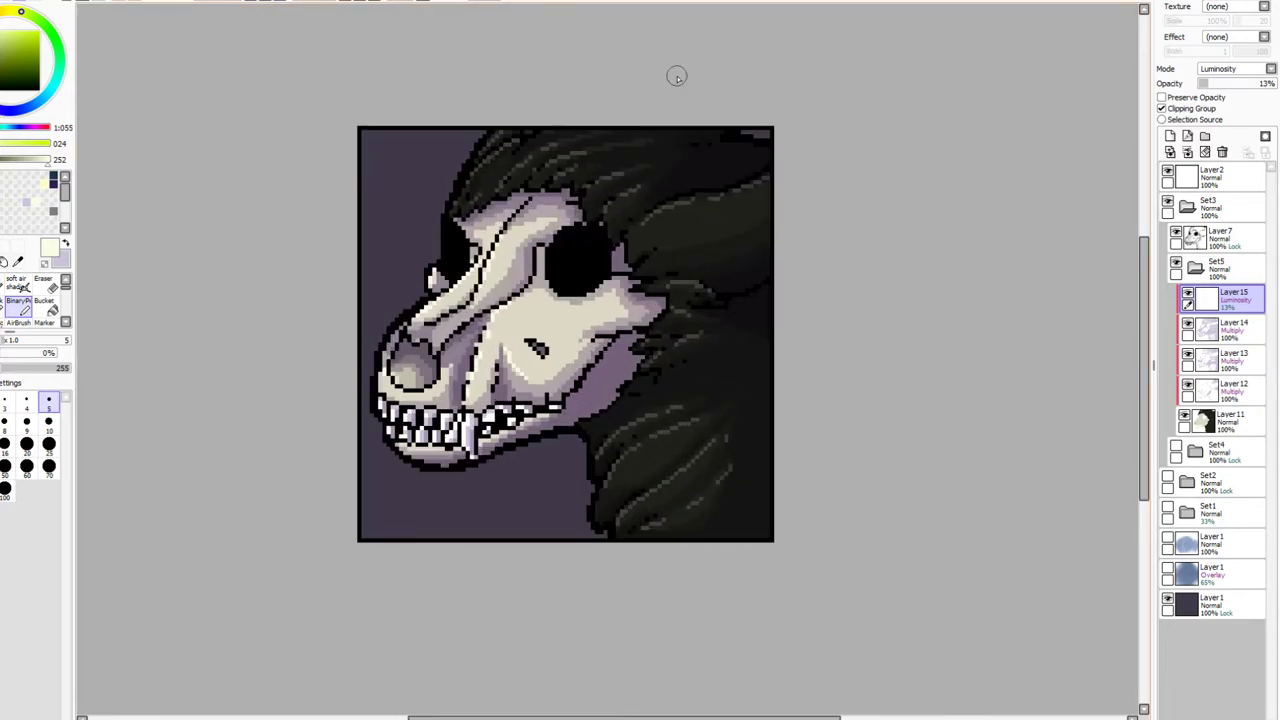
left_click(1187, 294)
left_click(1187, 294)
Add a clipped layer above Layer14, paint pale highlights on the cheekbone and muzzle, and lower the layer's opacity to 45%
left_click(1222, 329)
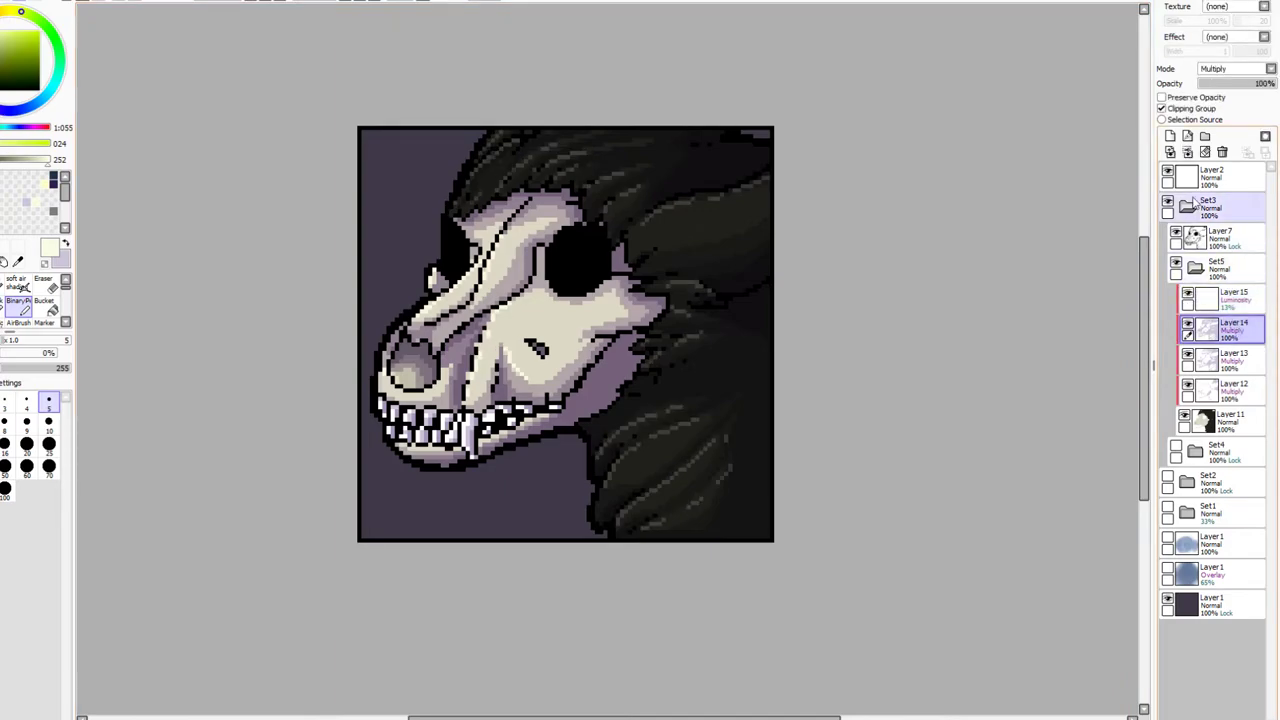
left_click(1170, 136)
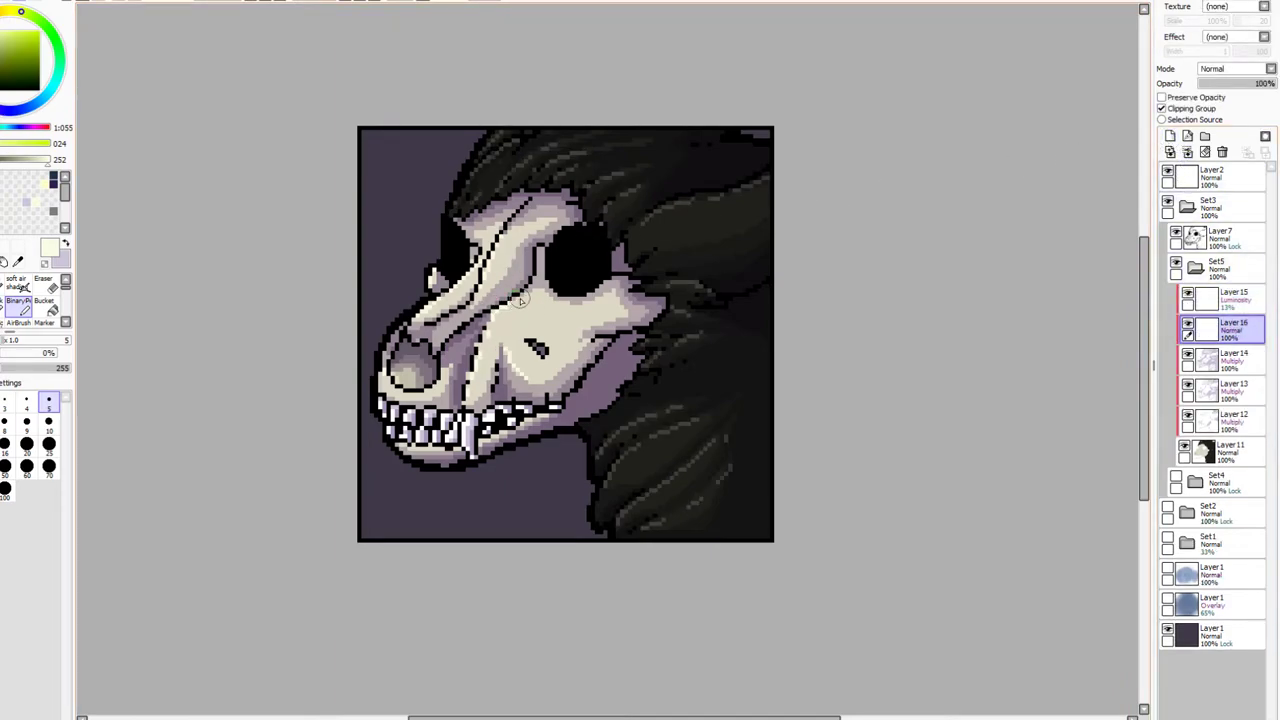
left_click_drag(477, 356, 466, 405)
mouse_move(505, 335)
left_mouse_down()
mouse_move(525, 355)
mouse_move(515, 370)
mouse_move(558, 372)
left_mouse_up()
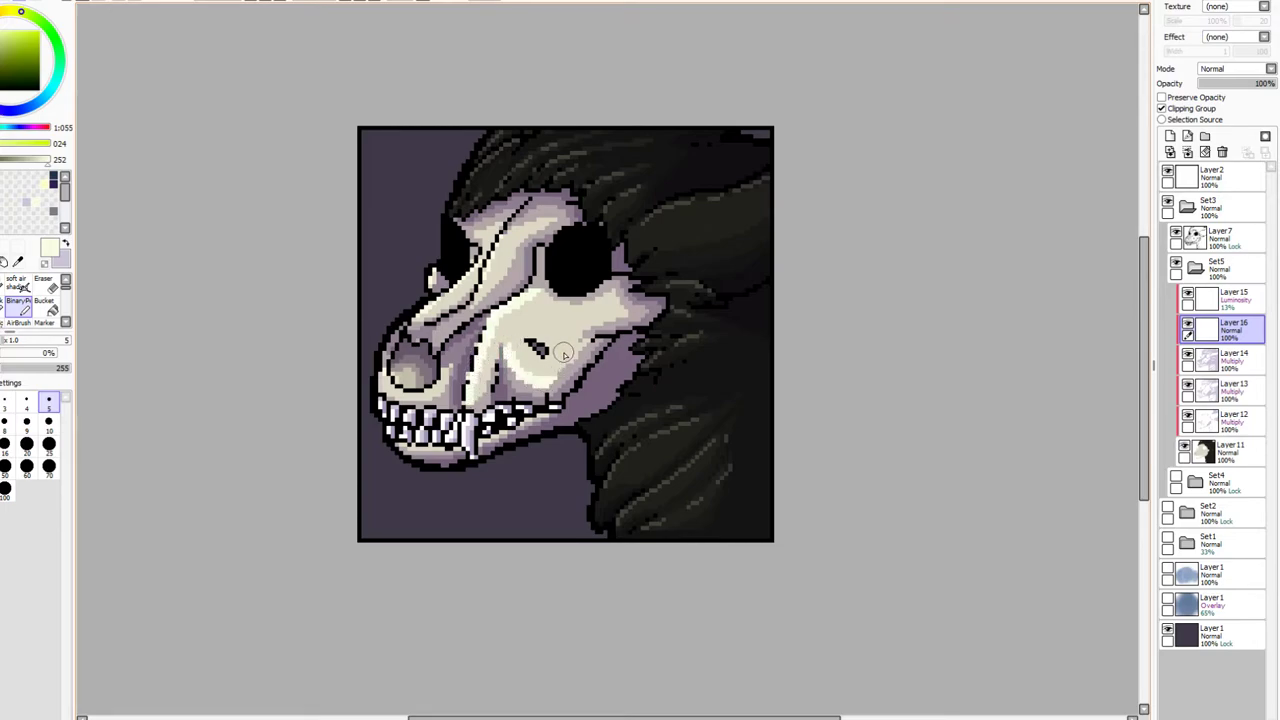
left_click(1236, 84)
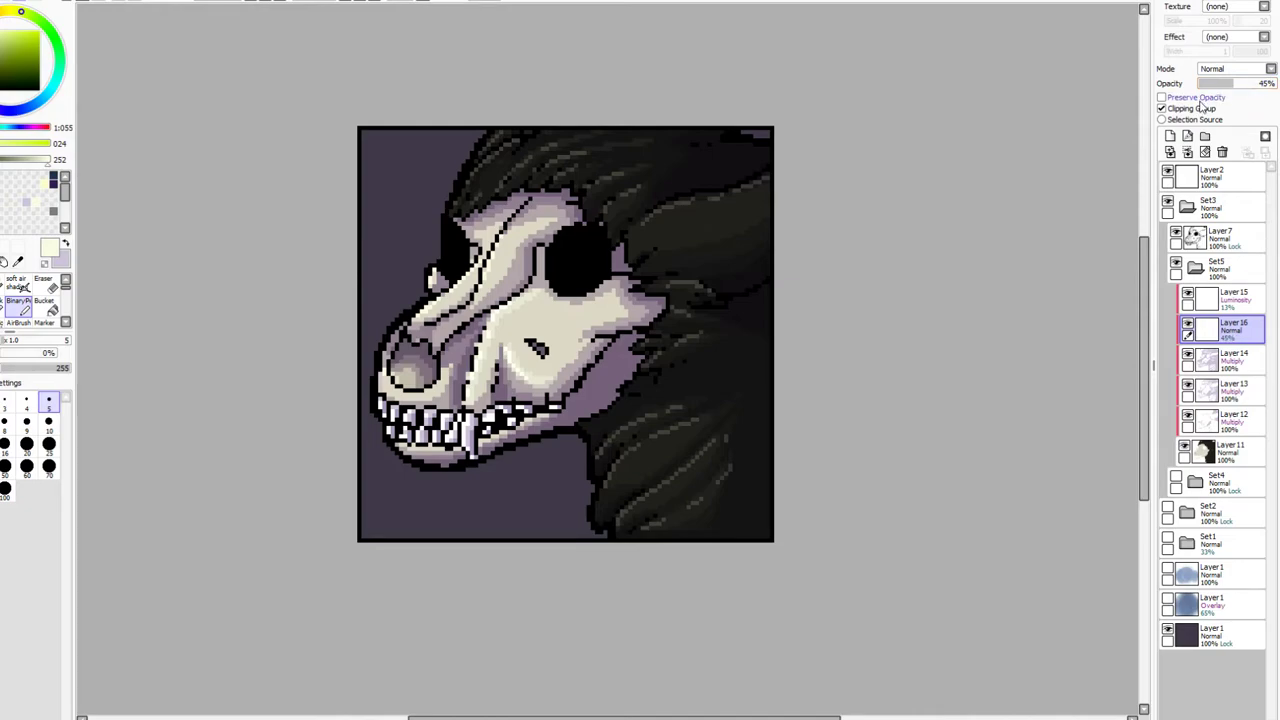
mouse_move(646, 224)
left_mouse_down()
mouse_move(772, 175)
mouse_move(660, 218)
left_mouse_up()
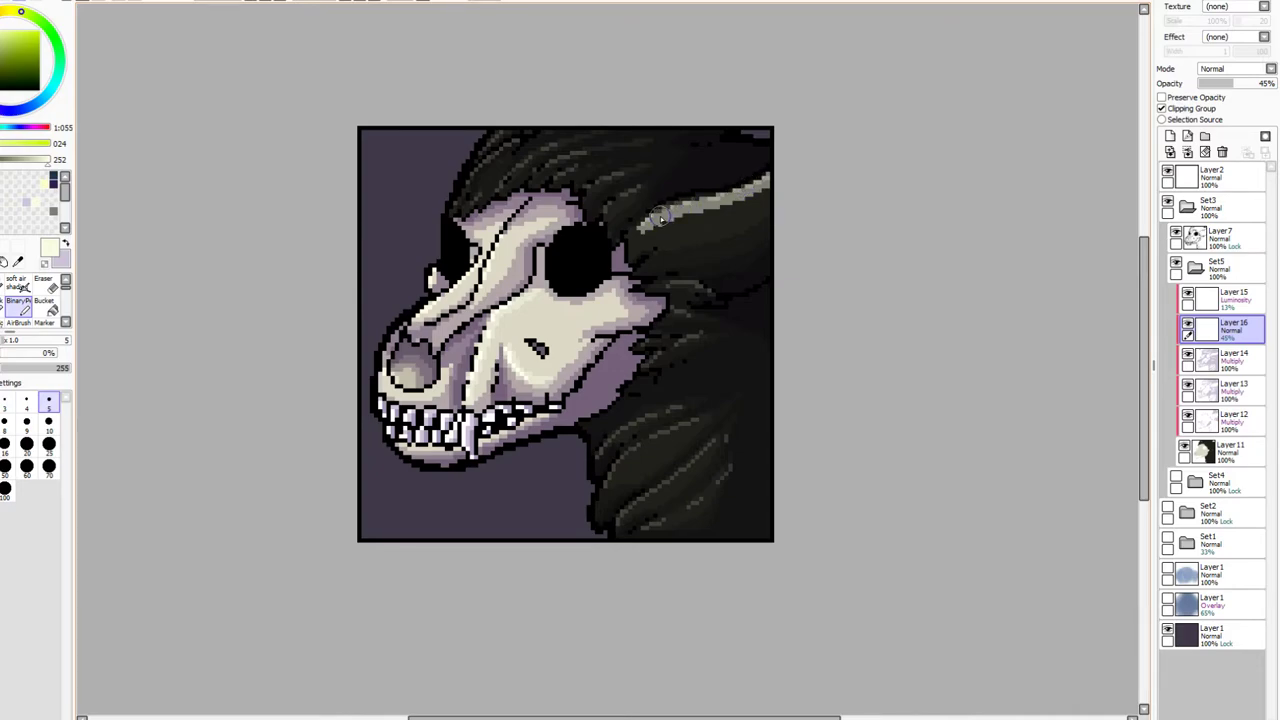
key("ctrl+z")
key("ctrl+z")
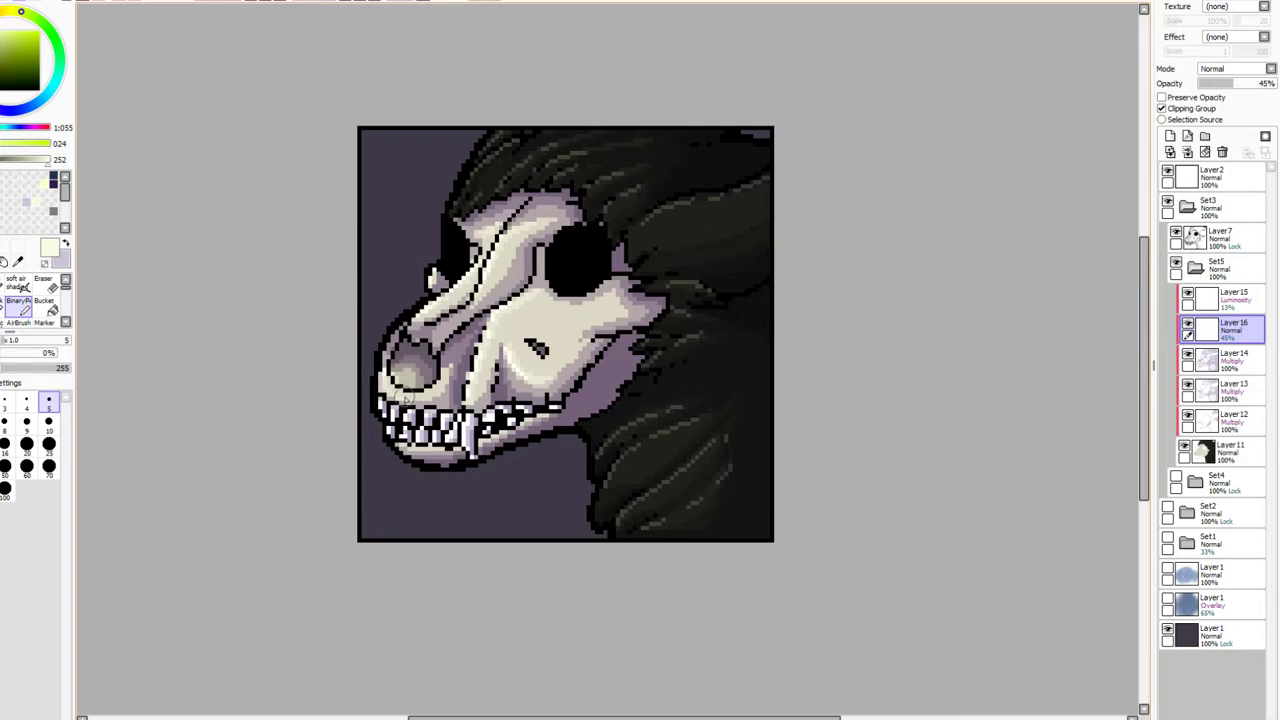
Add a clipped Luminosity layer directly above Layer14 at 8% opacity and dither highlights over the ear and neck fur with a size 3 brush
left_click(5, 402)
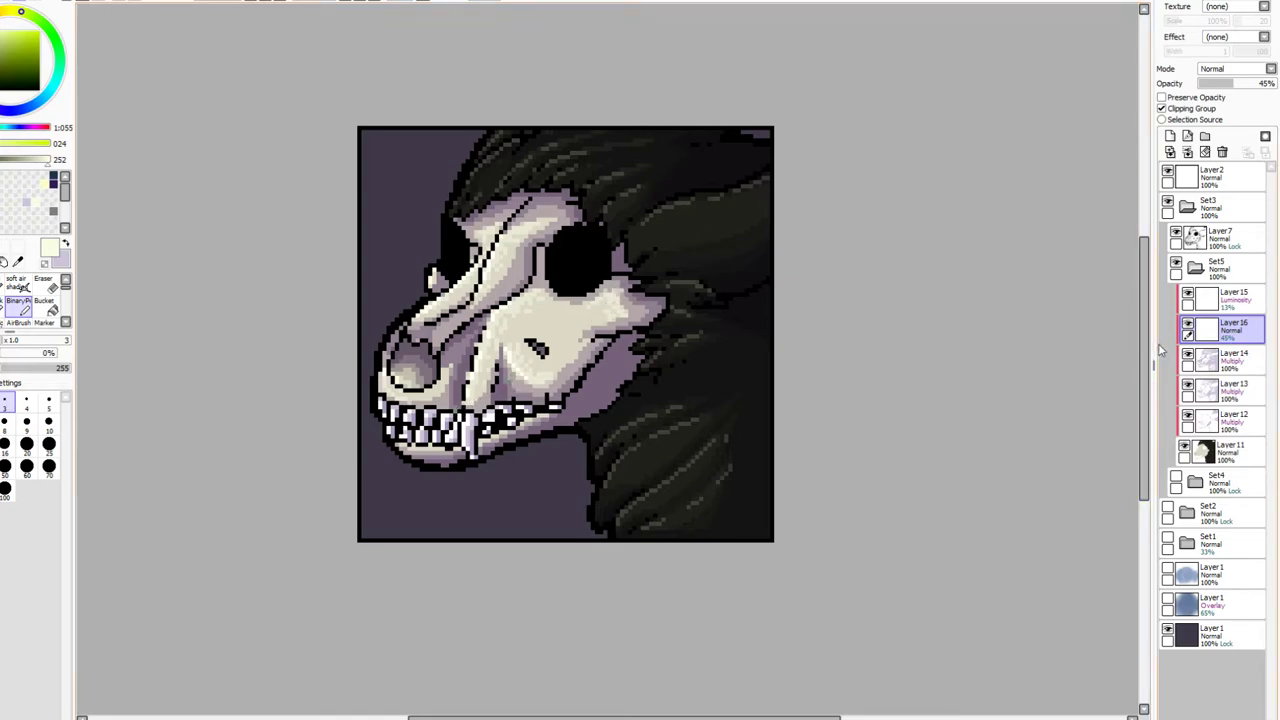
left_click(1238, 358)
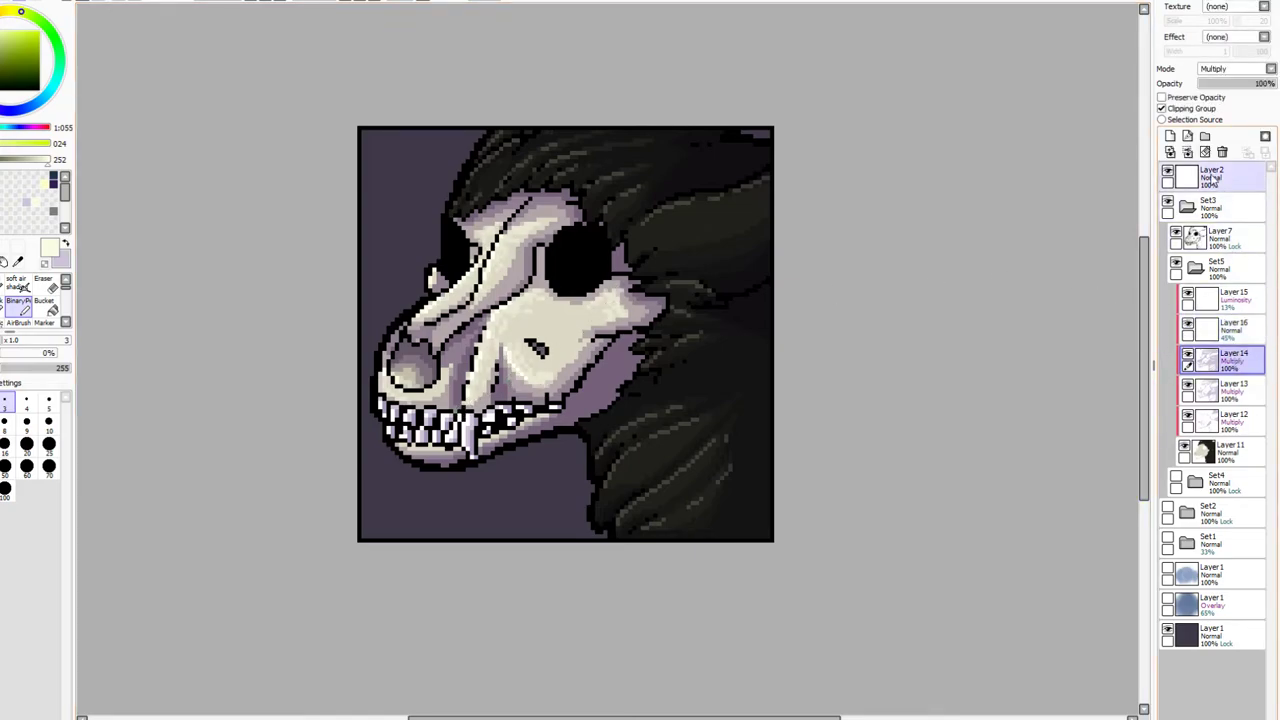
left_click(1170, 136)
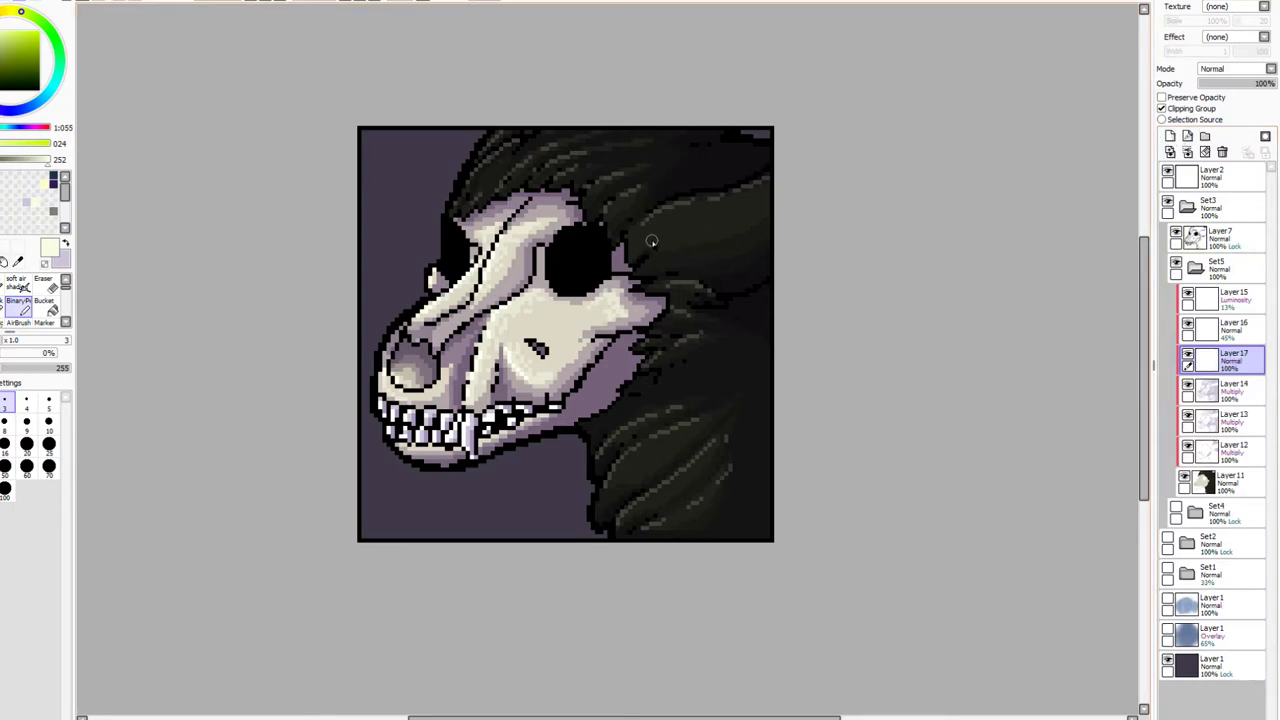
left_click_drag(638, 236, 770, 179)
left_click(1228, 68)
left_click(1229, 123)
left_click_drag(1234, 84, 1206, 89)
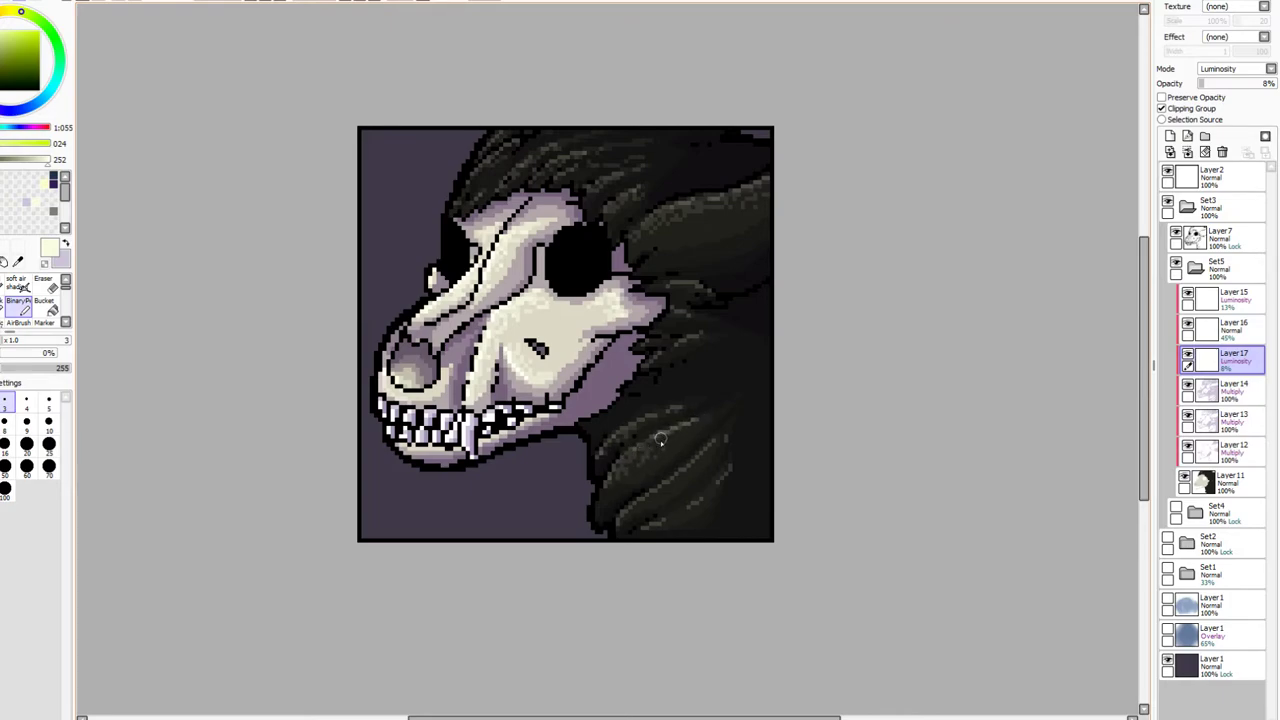
left_click_drag(718, 437, 622, 514)
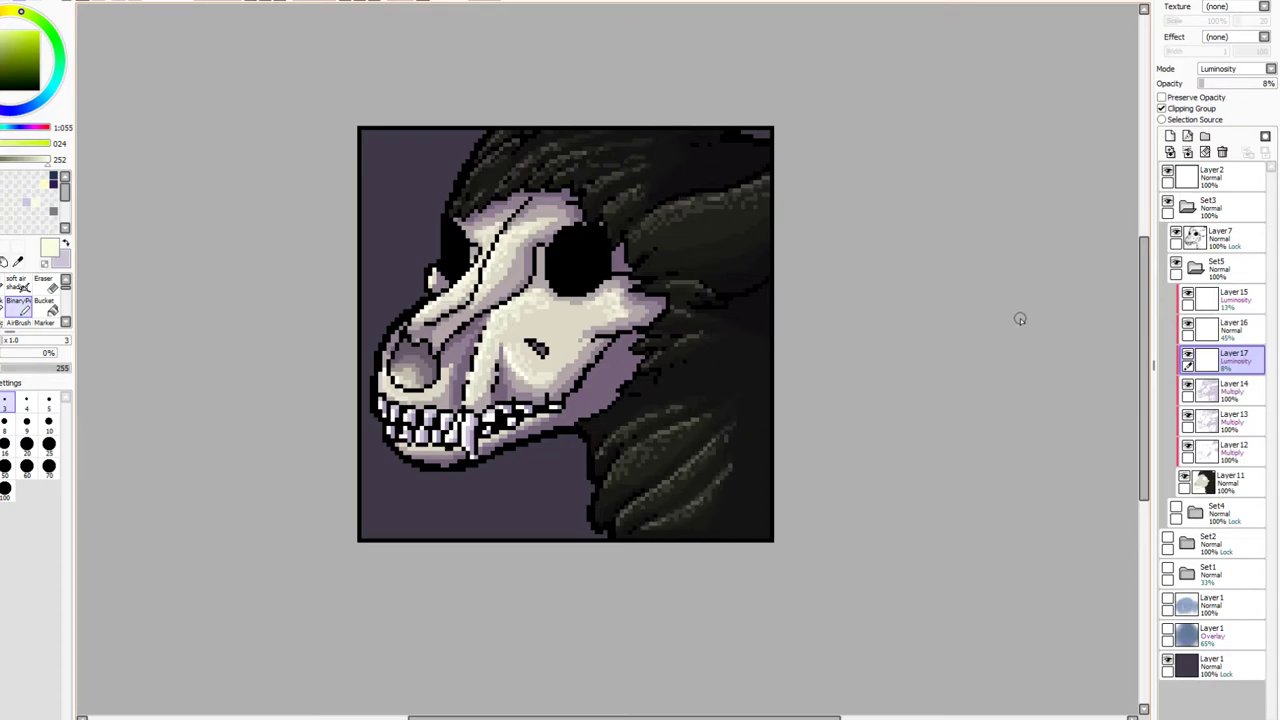
Dither the shadow edges on Layer14 in pale violet, previewing the layer in Normal mode before restoring Multiply
left_click(1188, 385)
left_click(1188, 385)
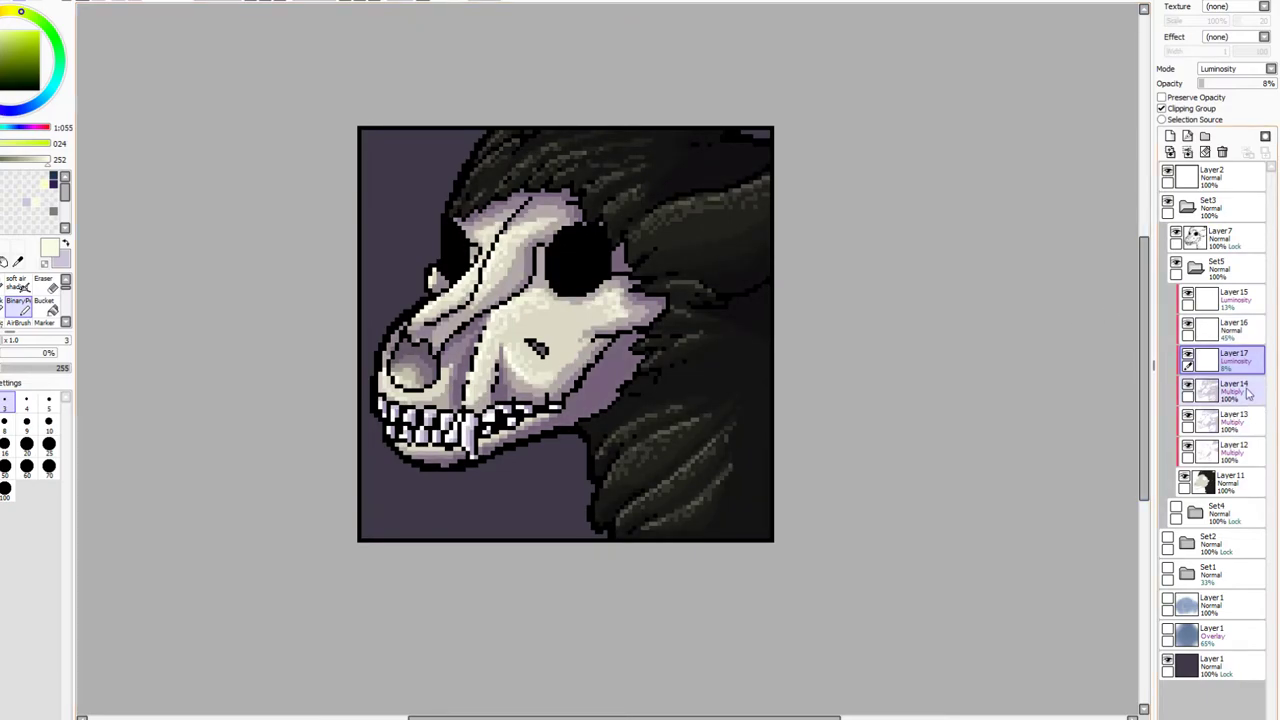
left_click(1244, 393)
left_click(64, 244)
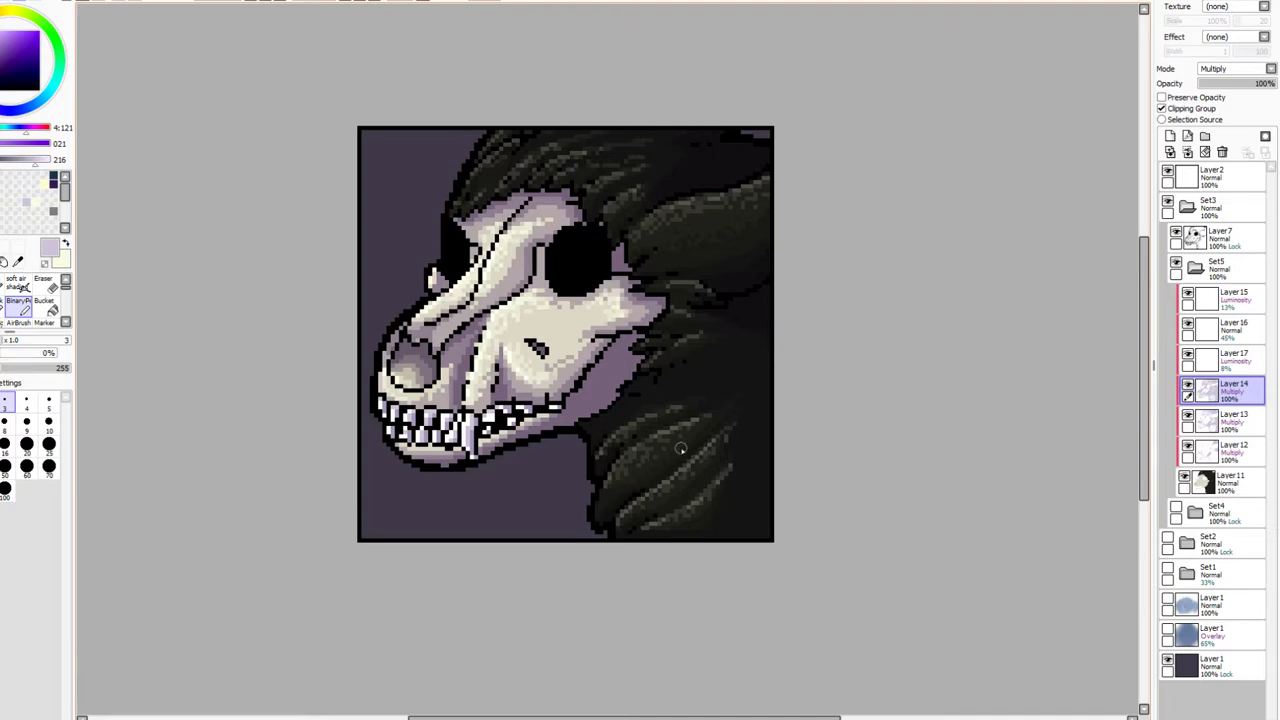
left_click(1231, 88)
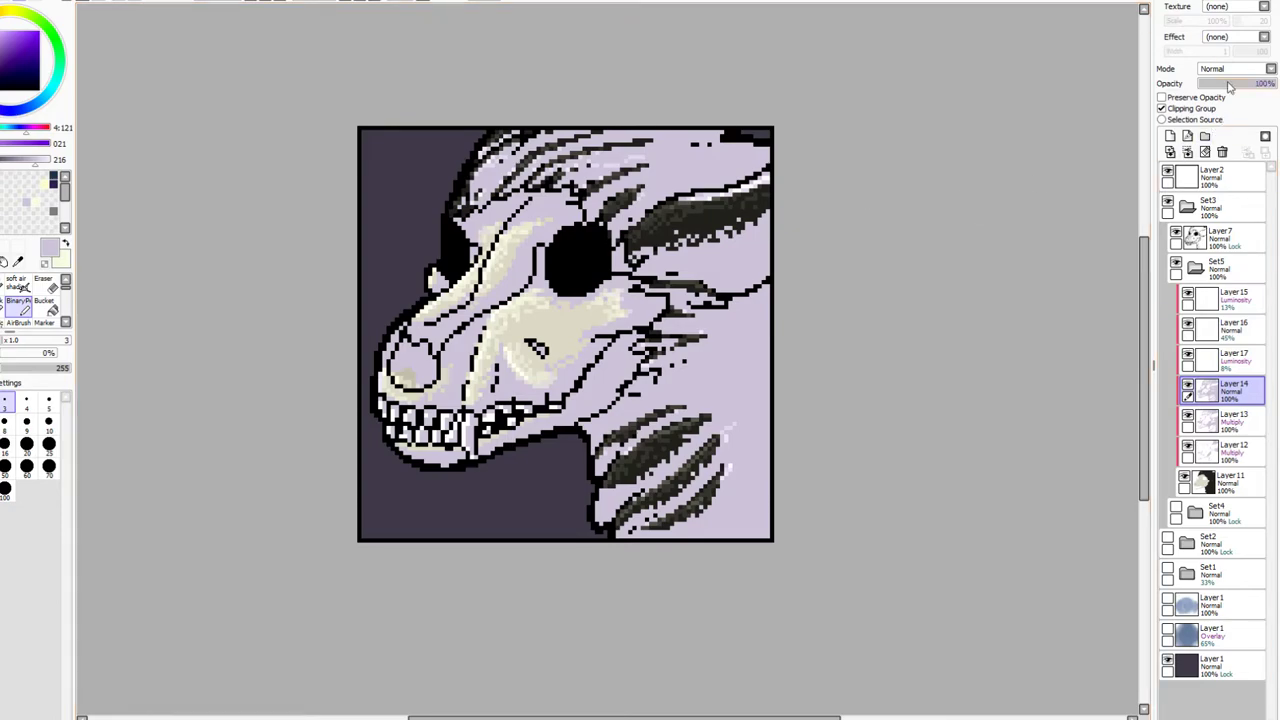
scroll(1230, 70, "down", 1)
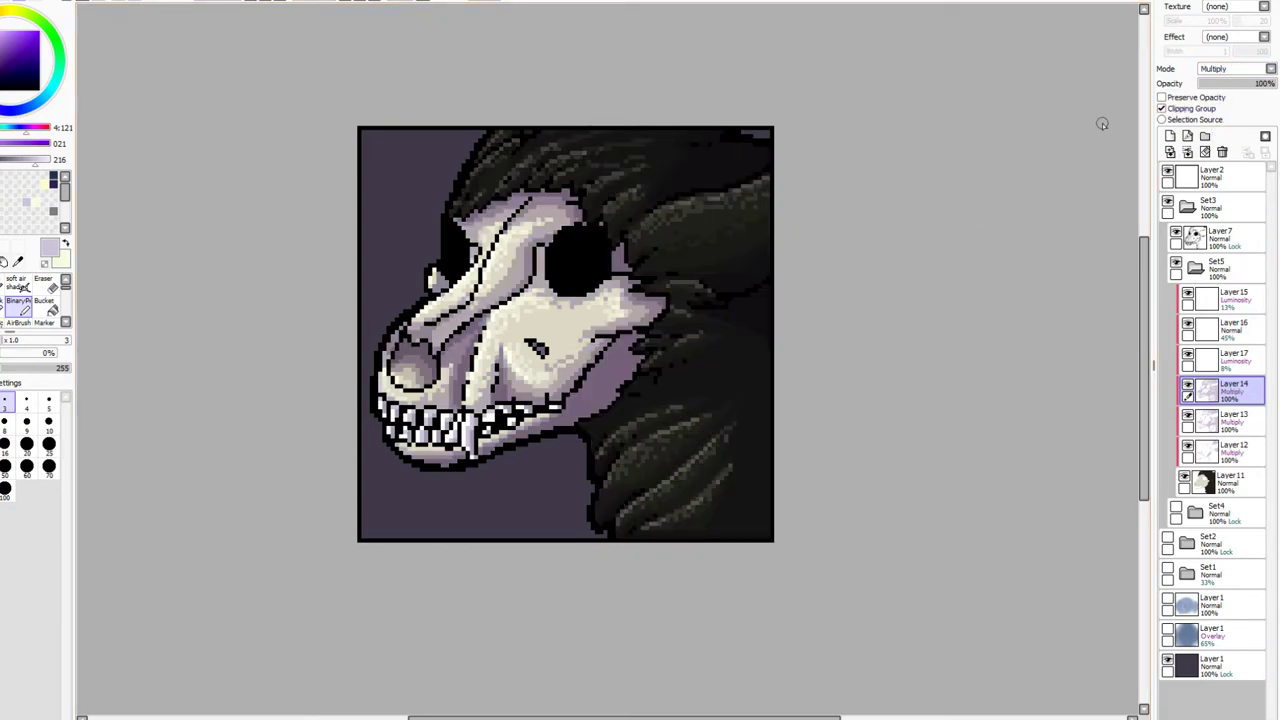
Dither the shadow edges on Layer13 with the same violet, checking it in Normal mode before returning it to Multiply
left_click(1188, 418)
left_click(1188, 418)
left_click(1220, 420)
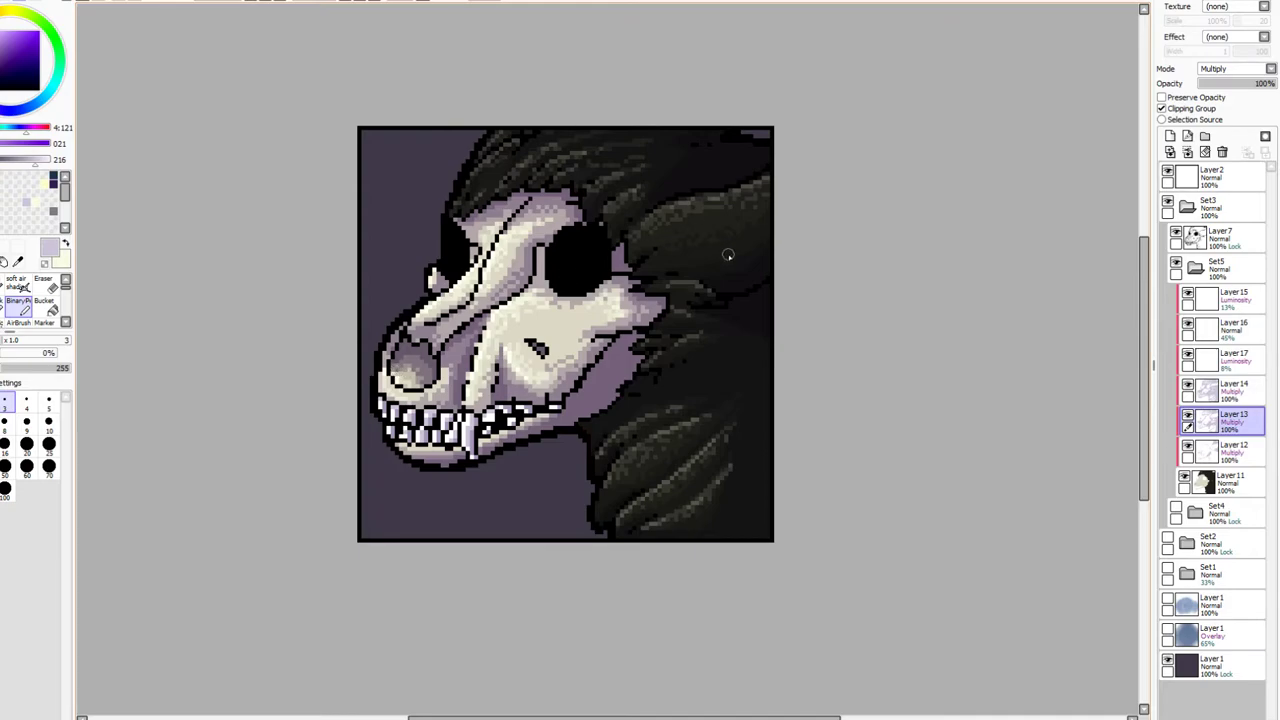
left_click(1230, 86)
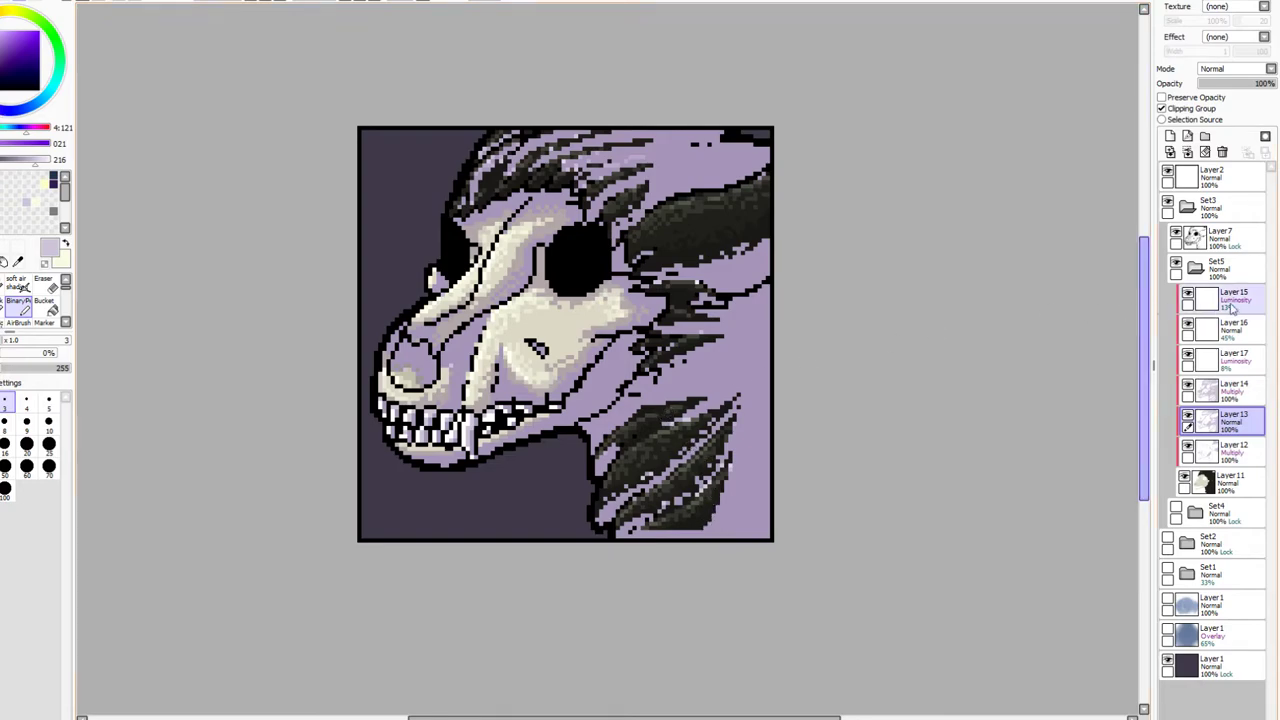
left_click(1218, 97)
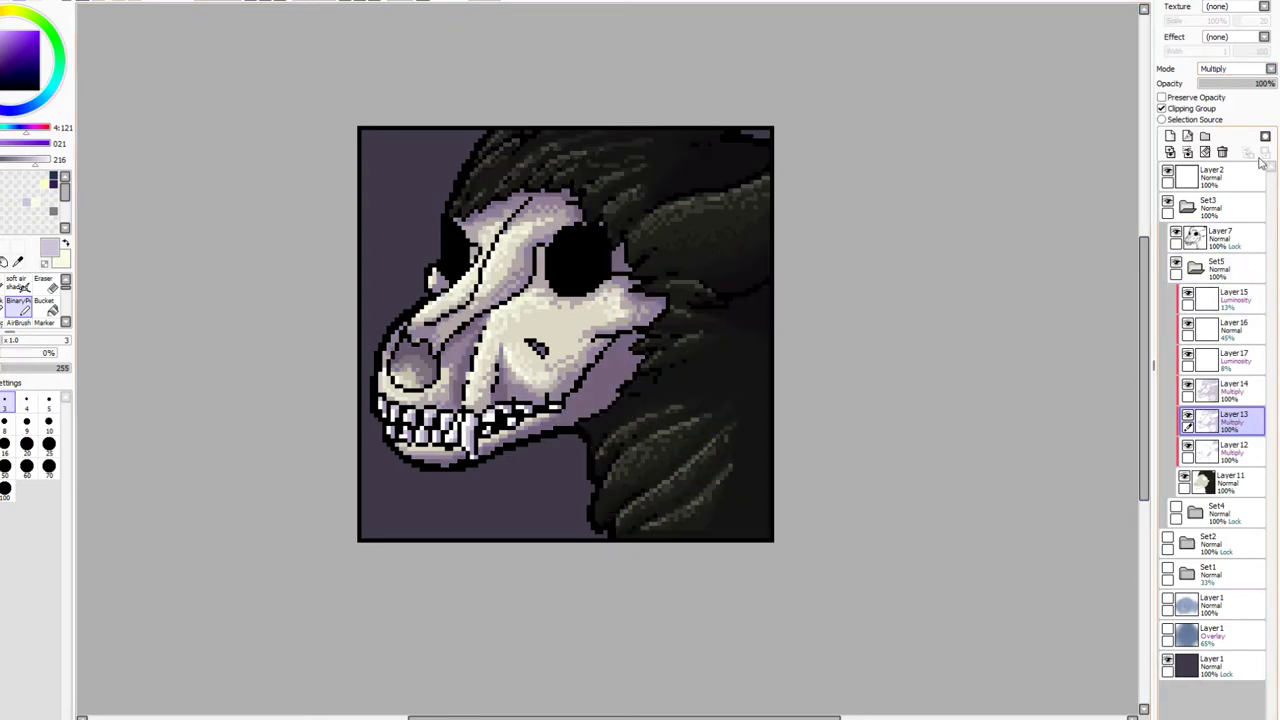
Check Layer12's shading by toggling its visibility, and dither its shadow edges
left_click(1188, 447)
left_click(1188, 447)
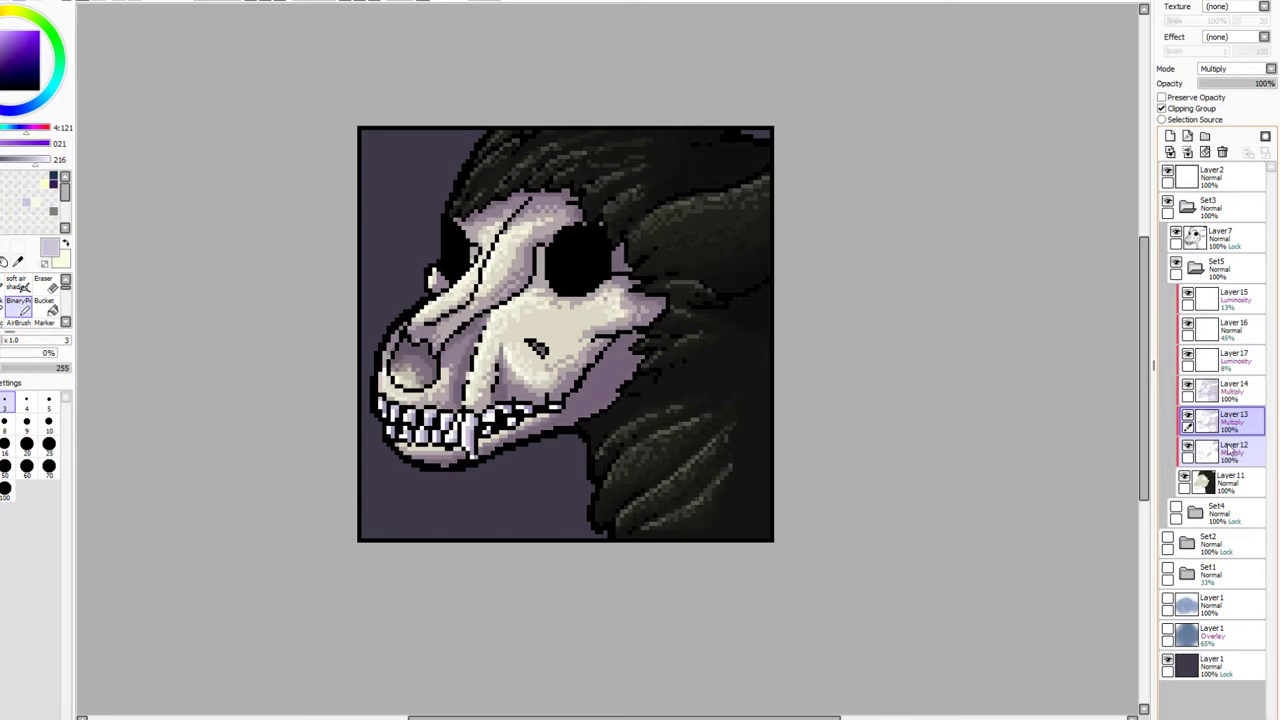
left_click(1225, 452)
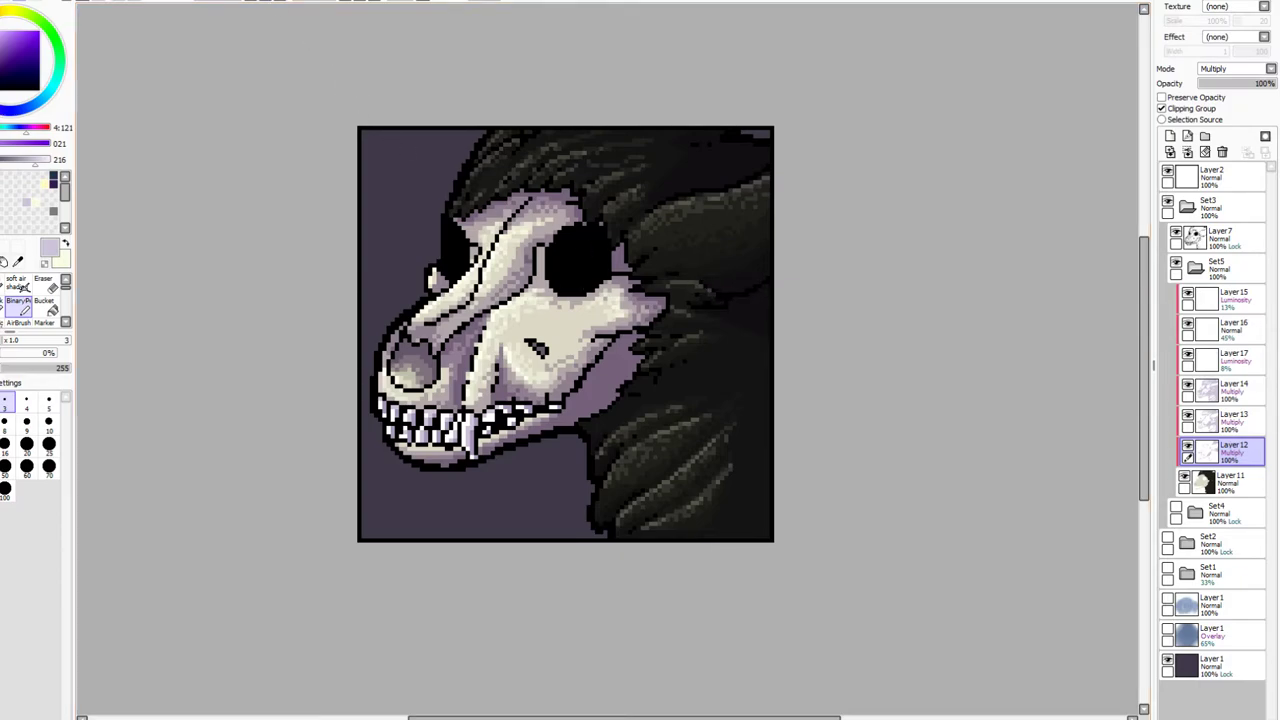
Examine the dithered shading at thumbnail size and return to a close view
left_click(251, 1)
left_click(251, 1)
left_click(251, 1)
left_click(251, 1)
left_click(251, 1)
left_click(251, 1)
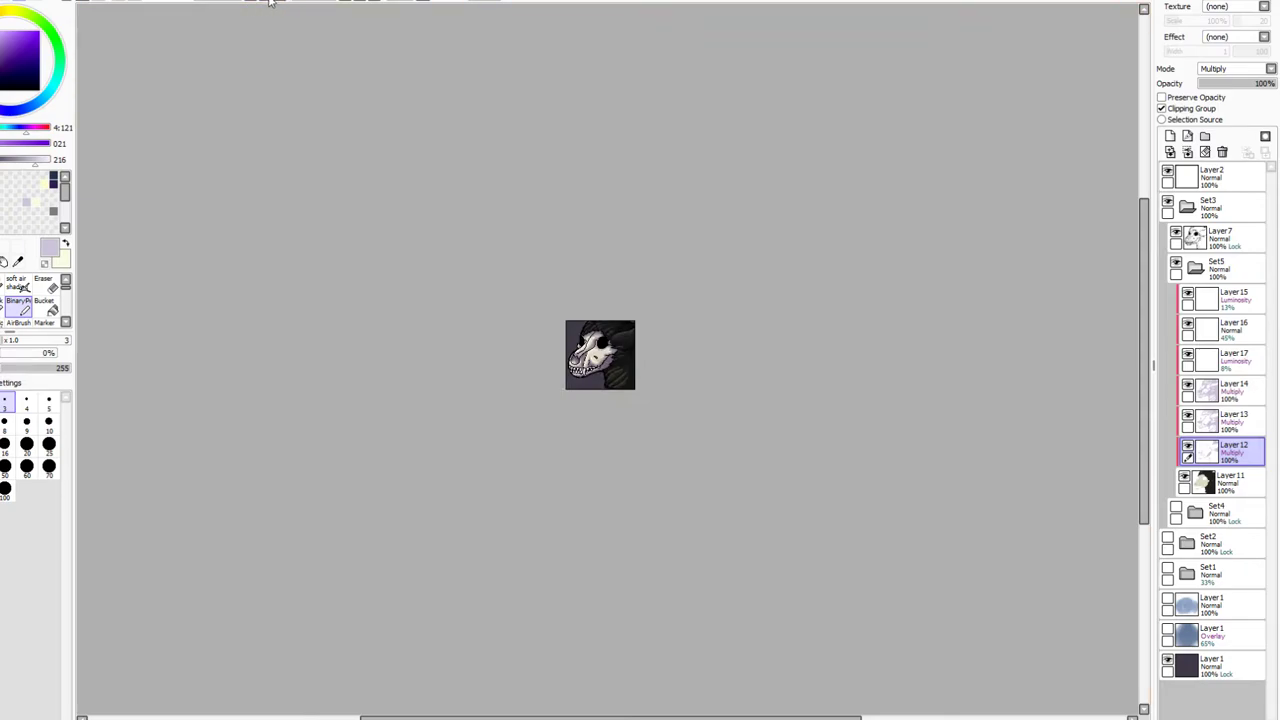
left_click(270, 2)
left_click(270, 2)
left_click(270, 2)
left_click(270, 2)
left_click(270, 2)
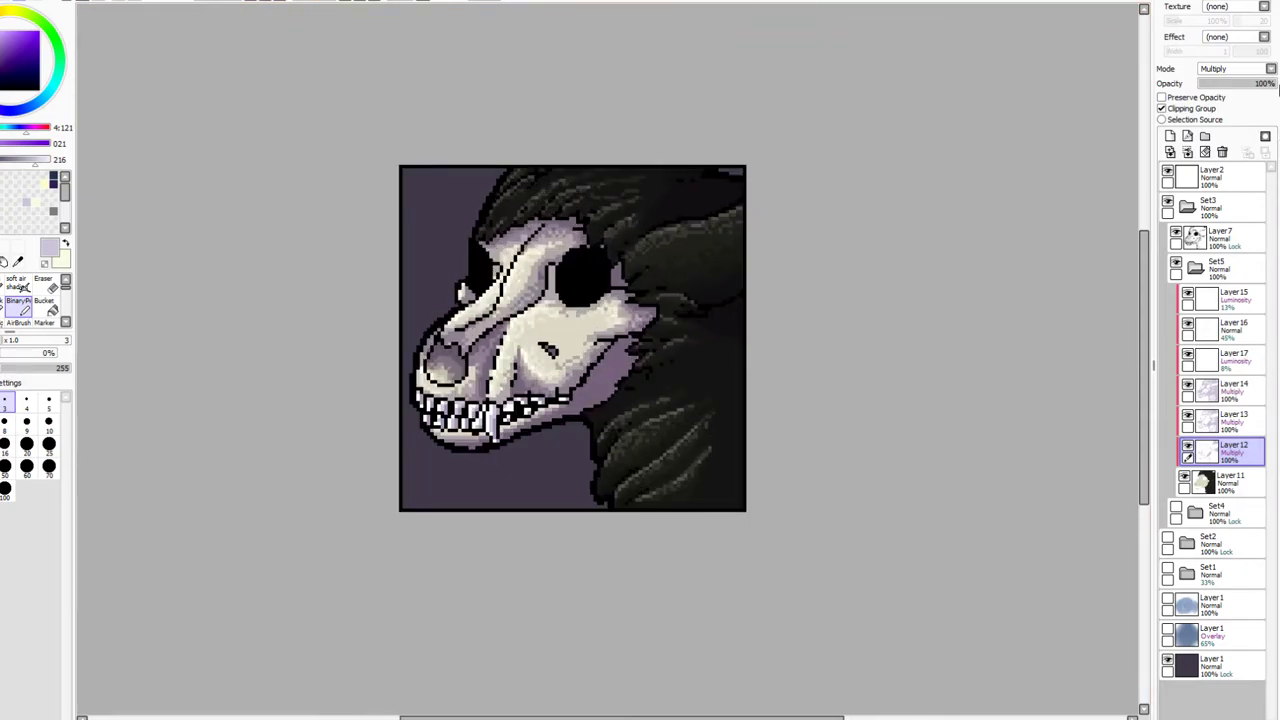
Try lower Multiply shadow opacities, setting Layer12 to 98%, Layer13 to 58% and Layer14 to 43%
left_click_drag(1255, 85, 1249, 84)
left_click(1230, 420)
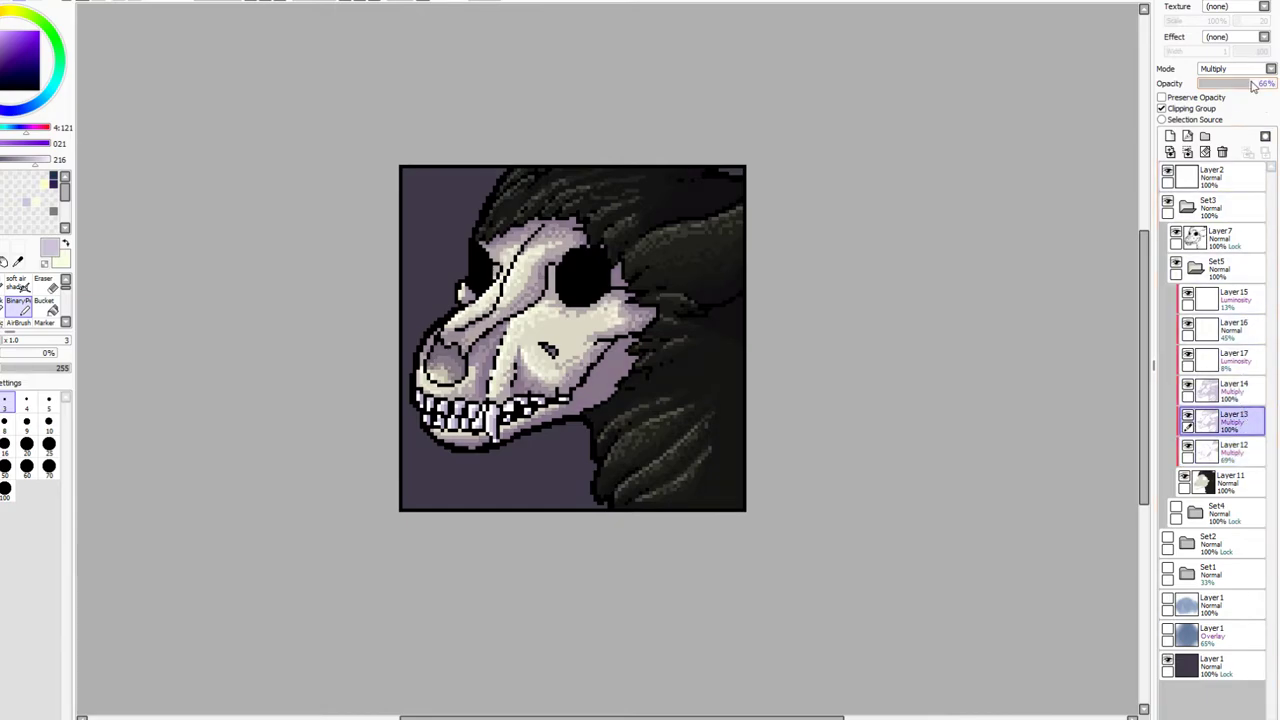
left_click(1230, 390)
left_click_drag(1268, 84, 1236, 90)
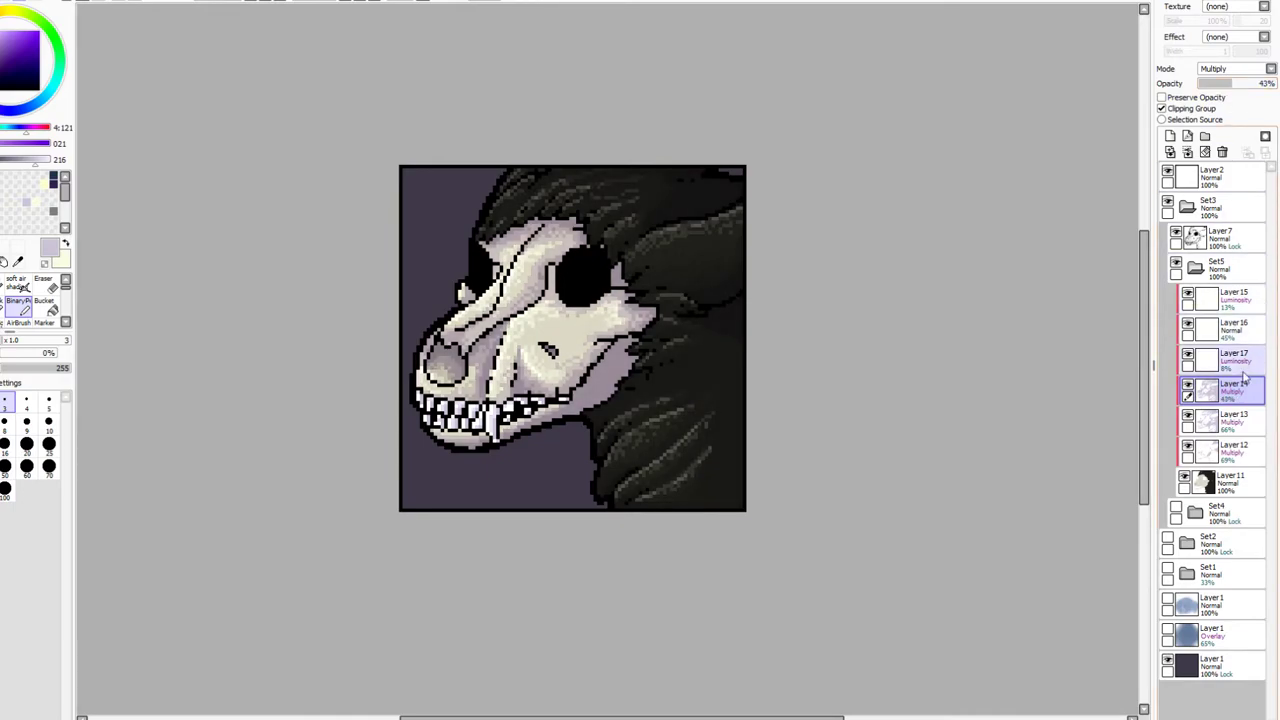
left_click(1230, 420)
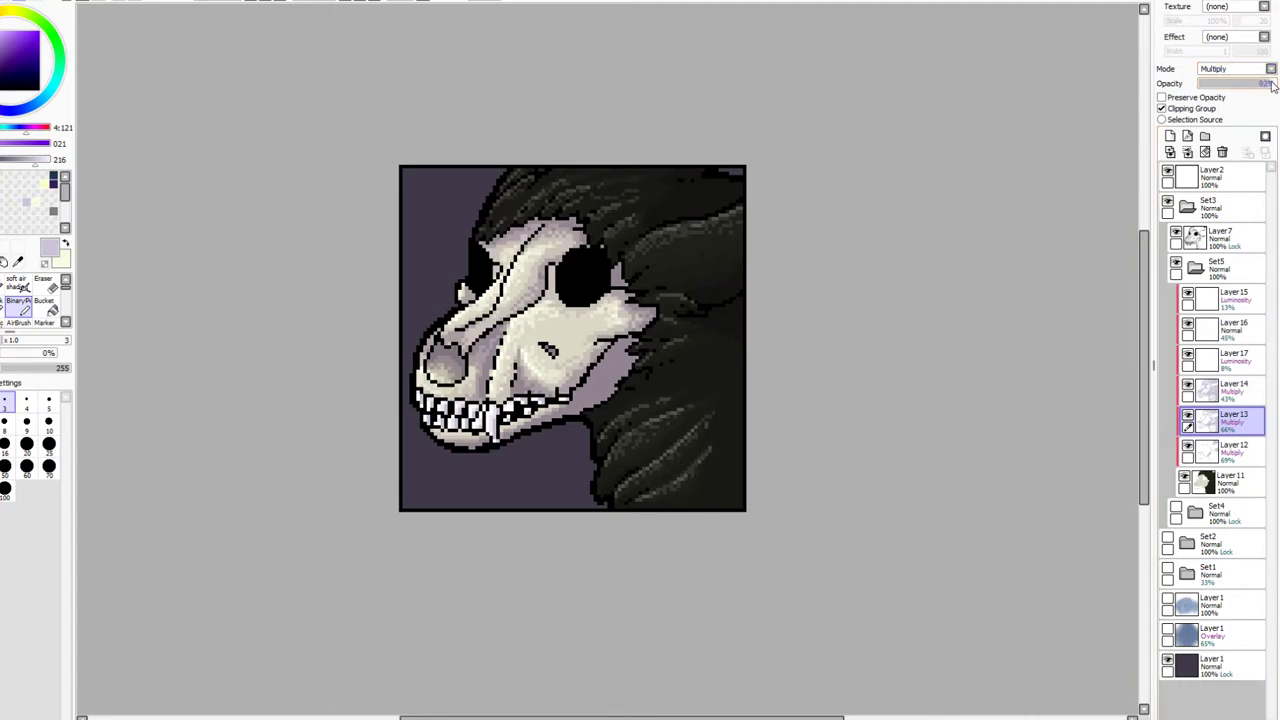
left_click_drag(1275, 86, 1243, 86)
left_click(1230, 450)
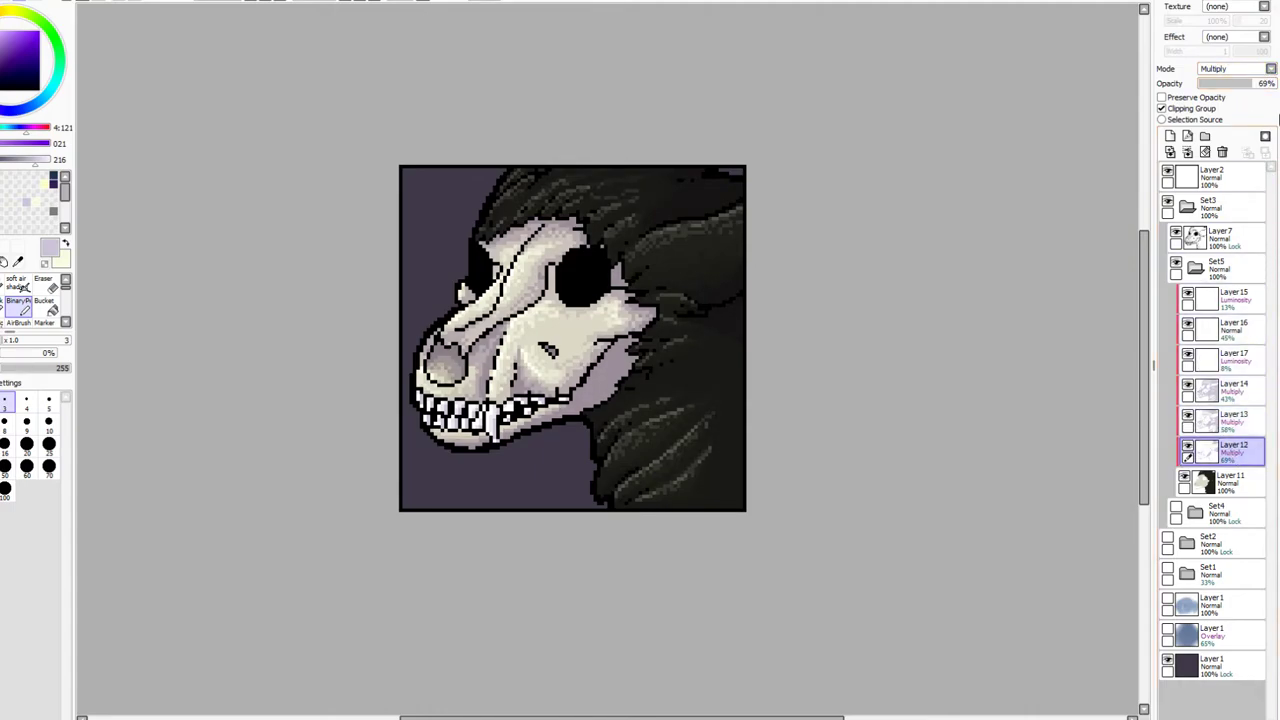
left_click_drag(1276, 85, 1169, 88)
Examine the softened skull shading at thumbnail size and return to a close view
left_click(251, 2)
left_click(251, 2)
left_click(251, 2)
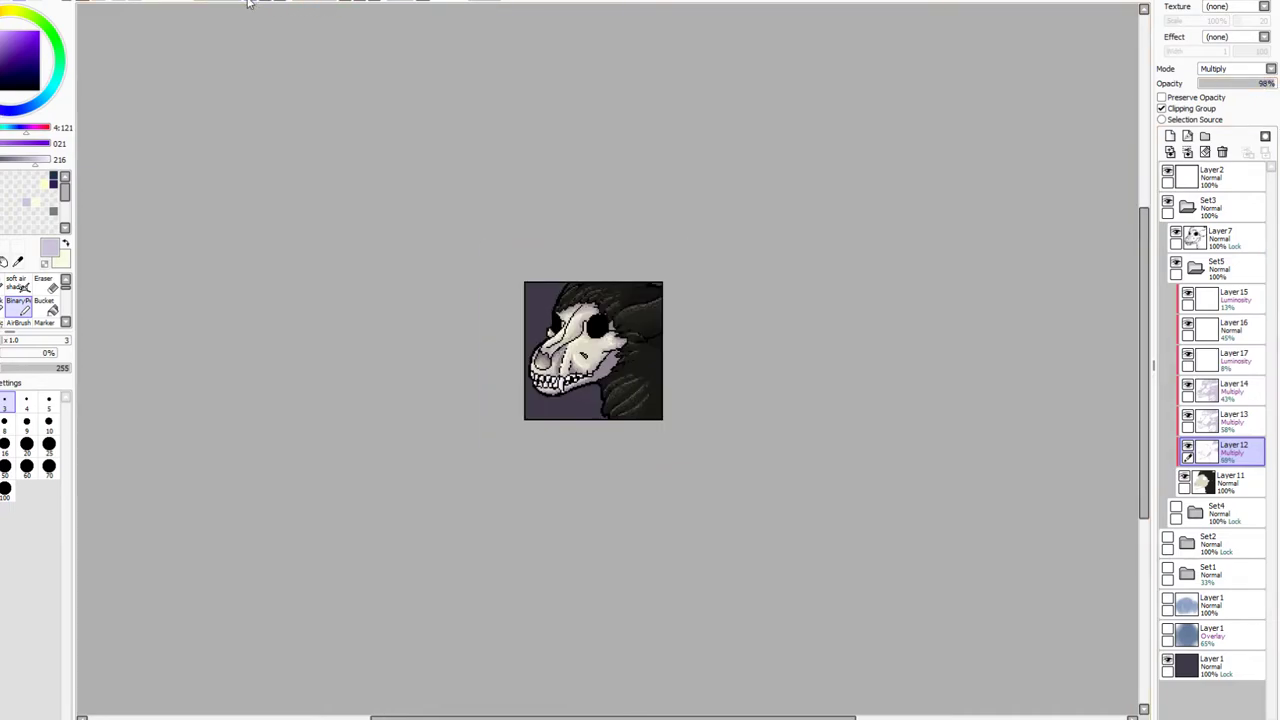
left_click(251, 2)
left_click(247, 5)
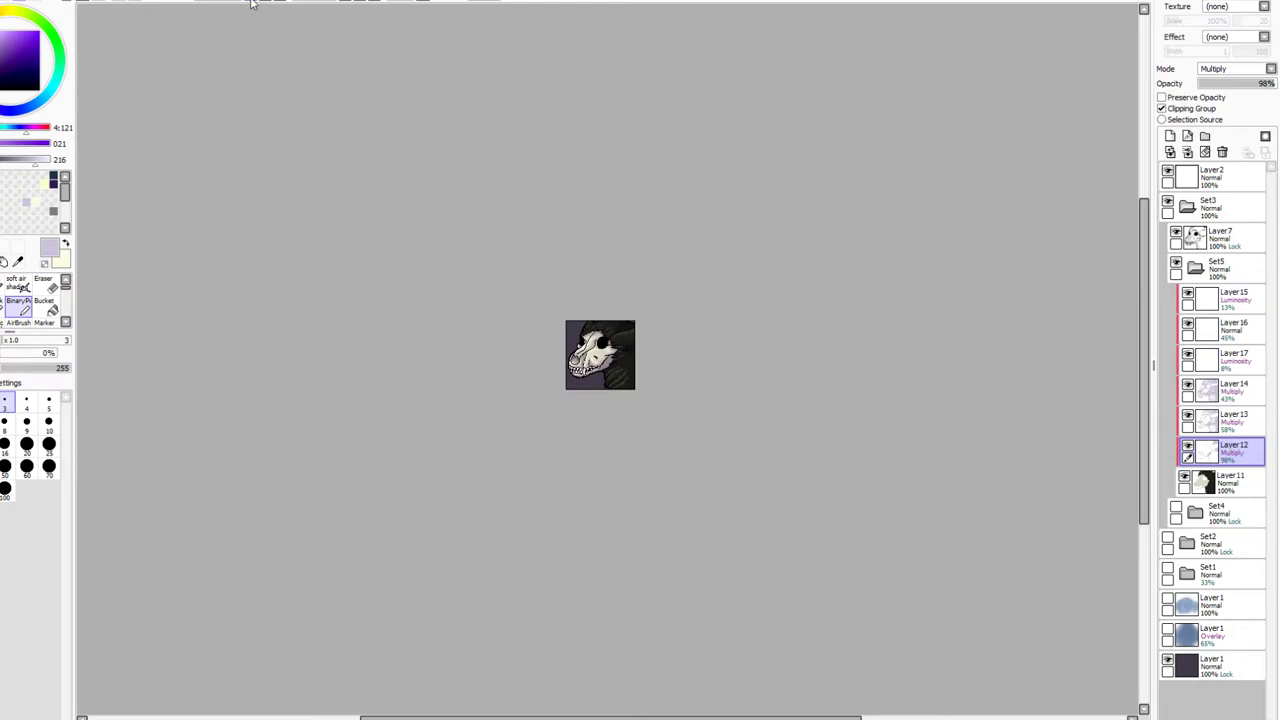
left_click(268, 2)
left_click(271, 2)
left_click(271, 2)
left_click(271, 2)
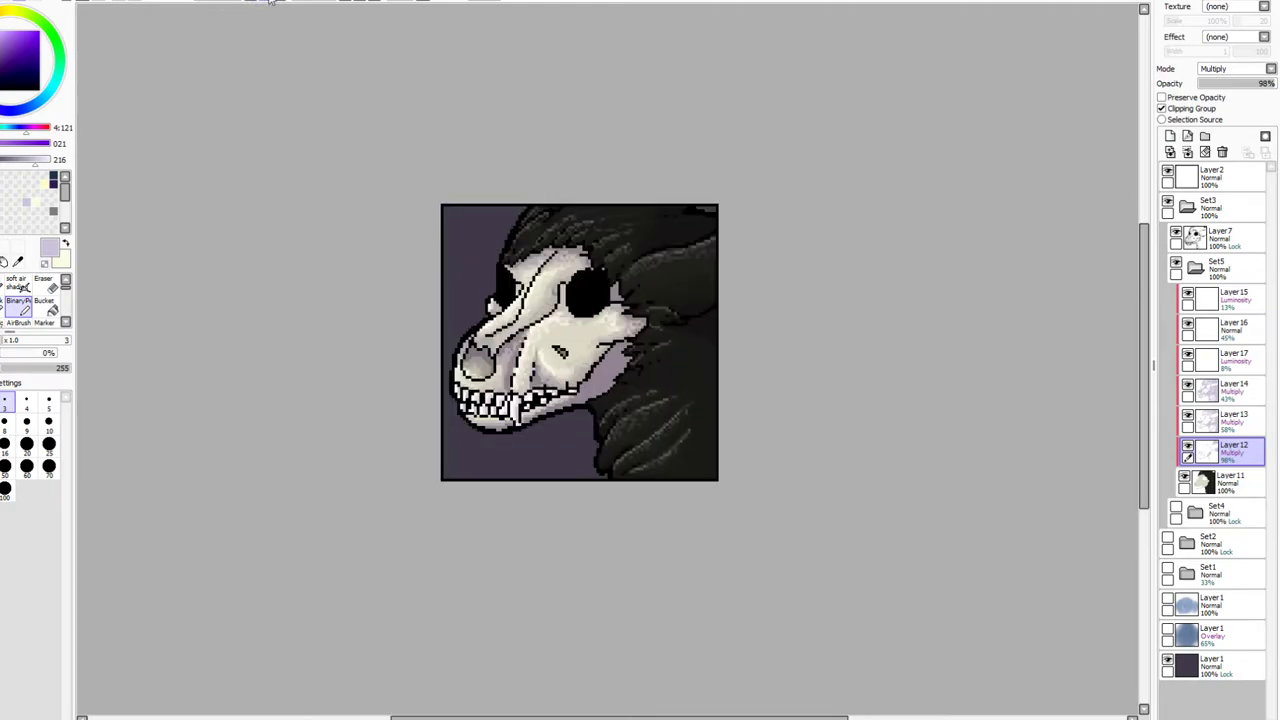
left_click(271, 2)
Restore the opacity of Layer12, Layer13 and Layer14 to 100%
left_click_drag(1268, 84, 1278, 100)
left_click(1230, 420)
left_click(1270, 86)
left_click(1235, 390)
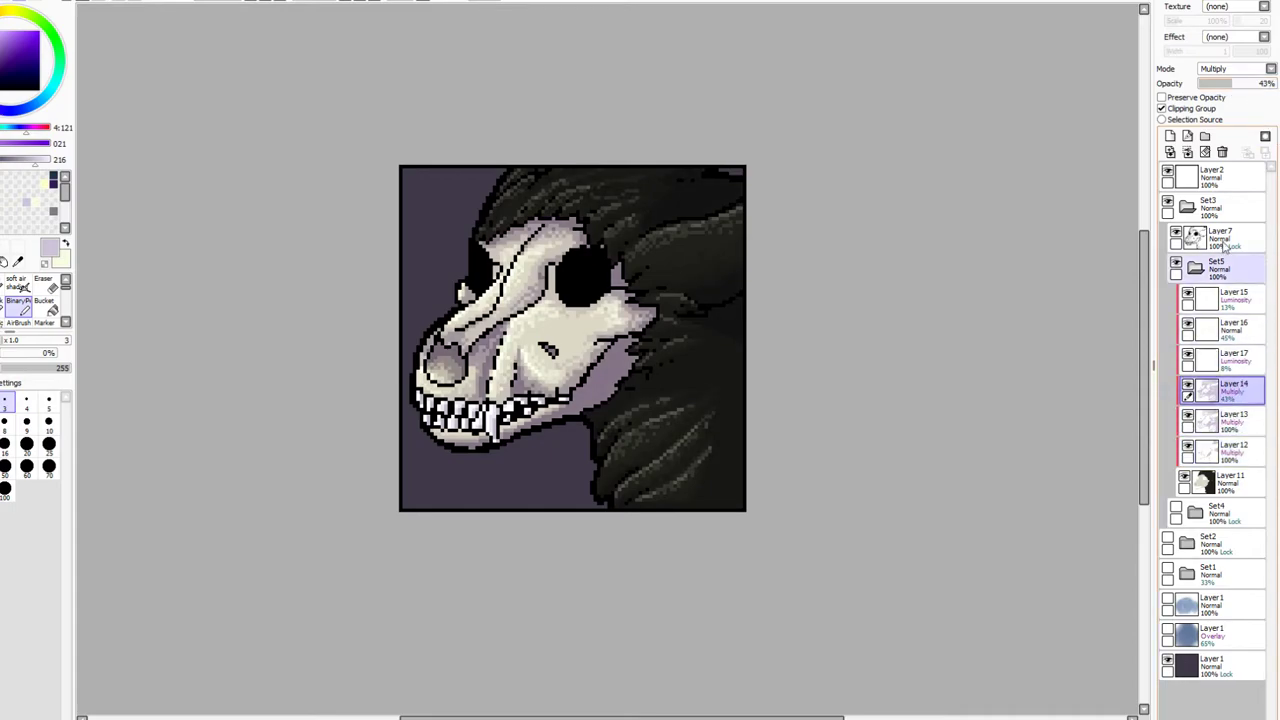
left_click(1270, 86)
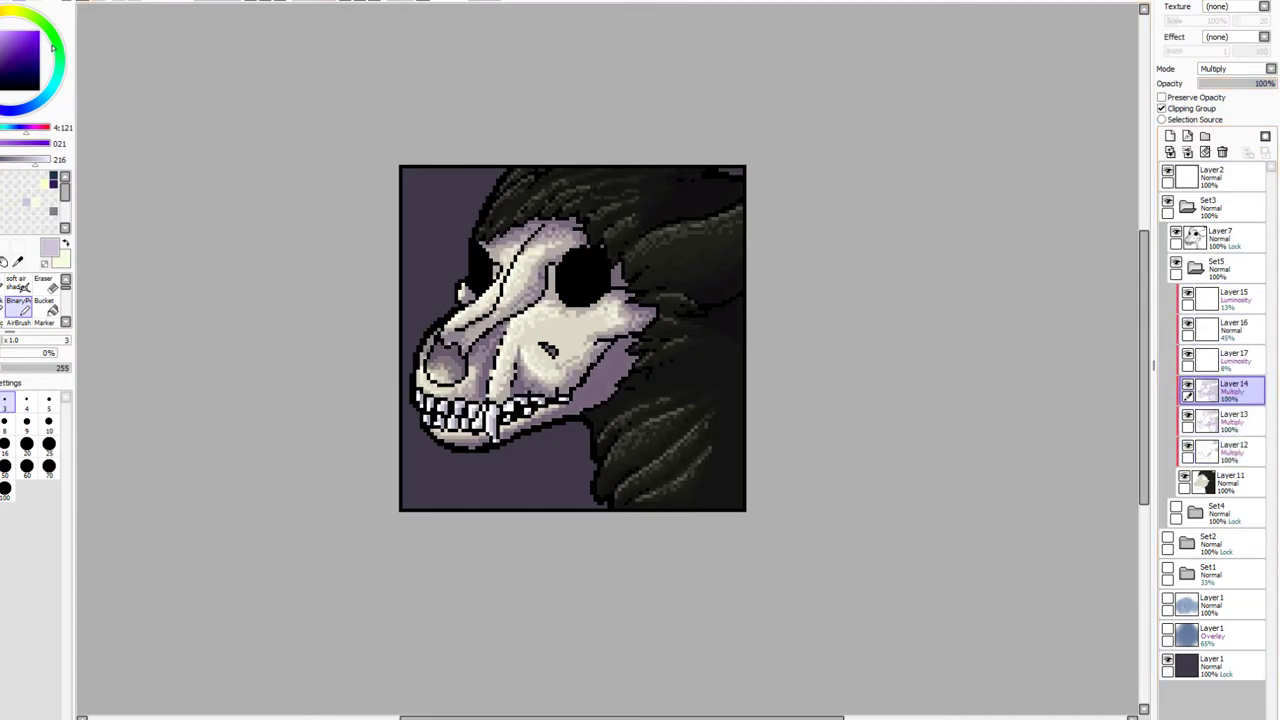
Preserve opacity on Layer14, Layer13 and Layer12, and recolour their shadows pale blue with a size 100 brush
left_click(2, 110)
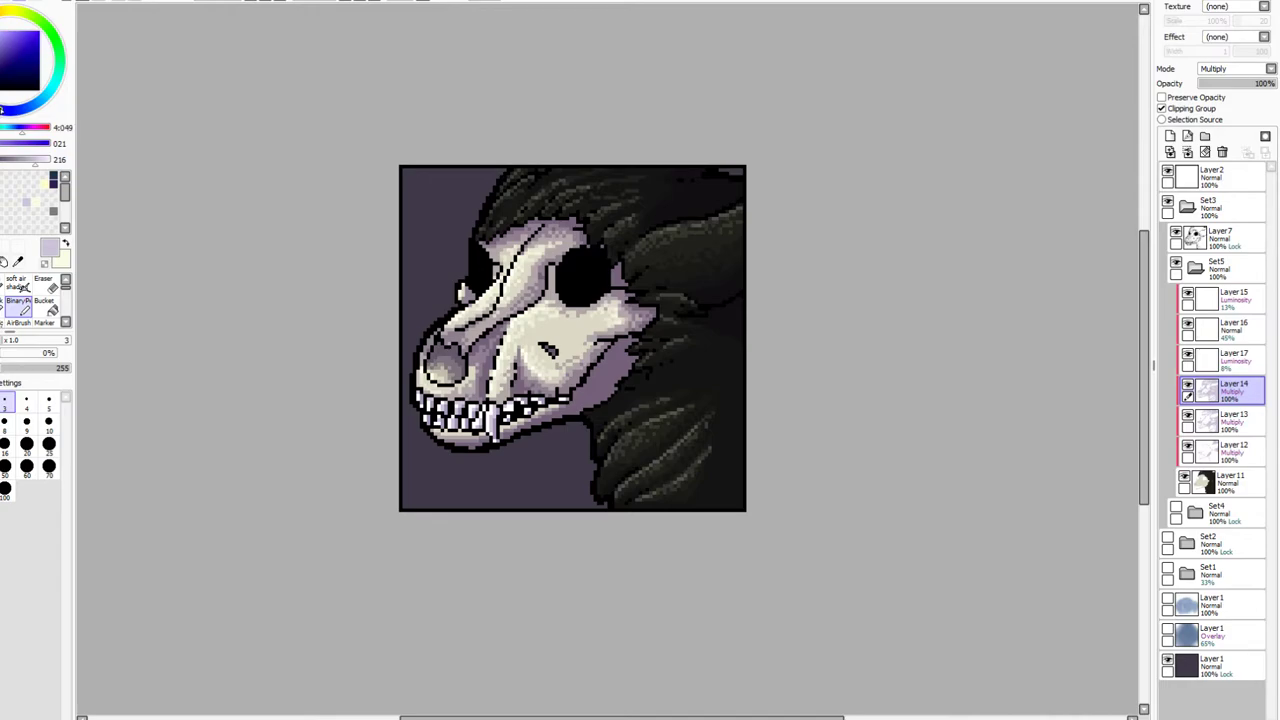
left_click(1162, 97)
left_click(5, 488)
left_click(1230, 420)
left_click(1162, 97)
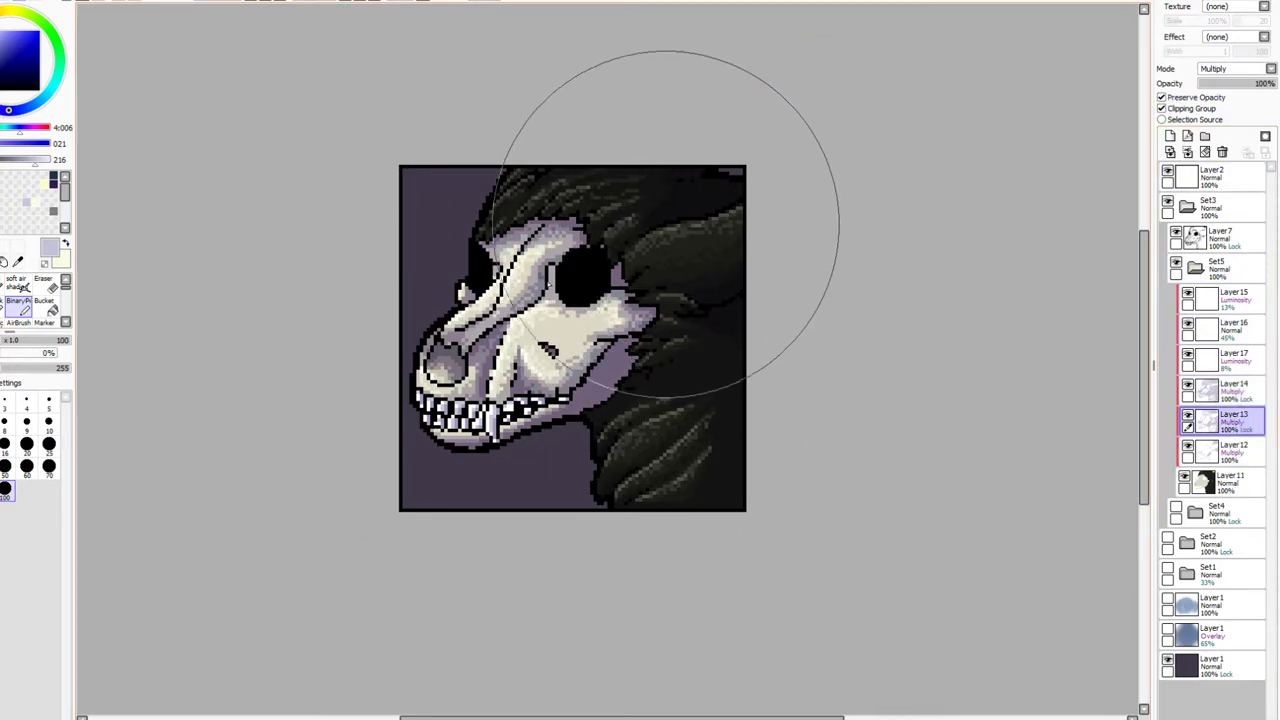
left_click(1228, 452)
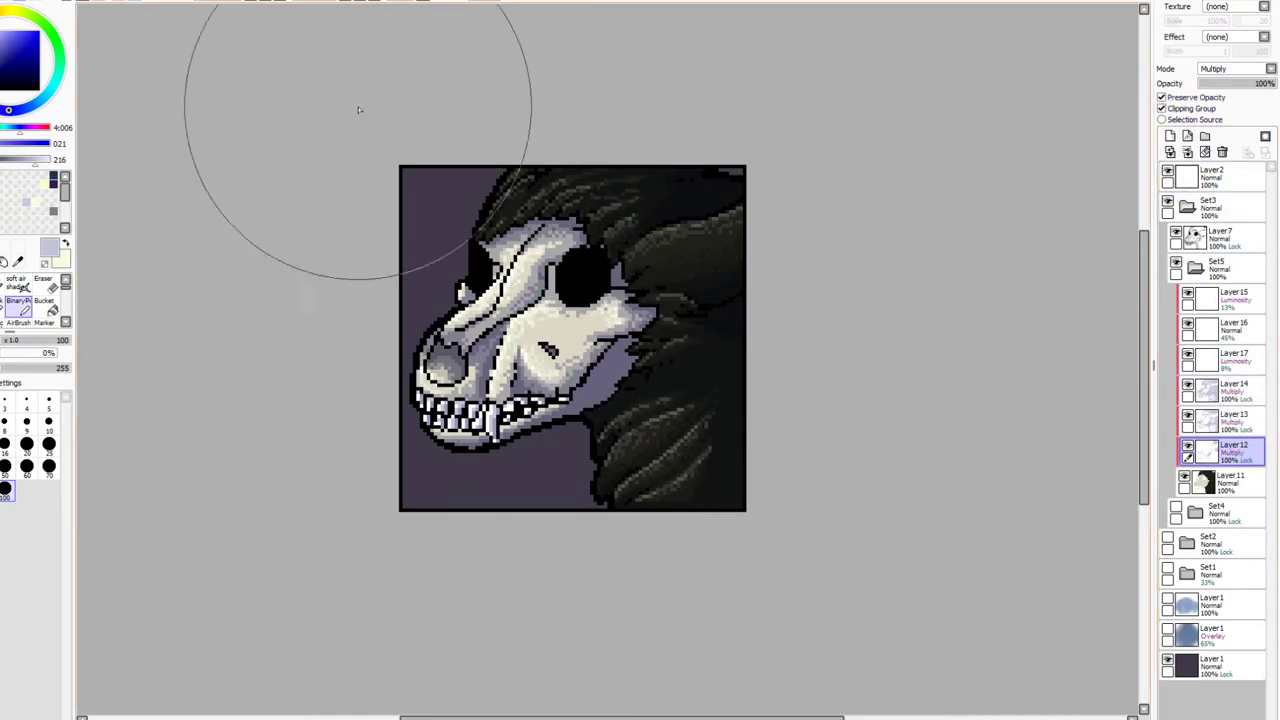
Try a pale yellow-green shadow colour by painting over Layer12, Layer13 and Layer14
left_click(56, 70)
left_click(20, 12)
mouse_move(689, 180)
left_mouse_down()
mouse_move(560, 228)
mouse_move(639, 480)
mouse_move(732, 255)
mouse_move(623, 137)
left_mouse_up()
left_click(1208, 421)
mouse_move(751, 288)
left_mouse_down()
mouse_move(611, 243)
mouse_move(617, 495)
left_mouse_up()
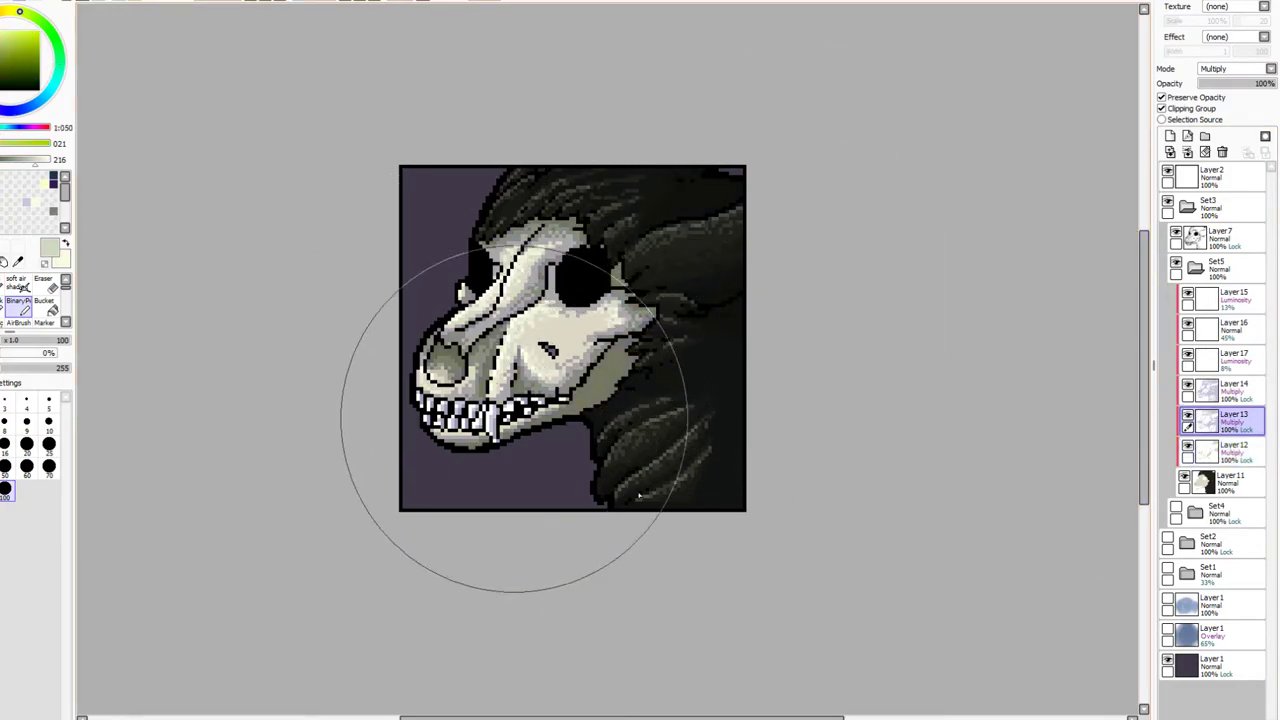
left_click(1228, 390)
left_click_drag(668, 258, 440, 360)
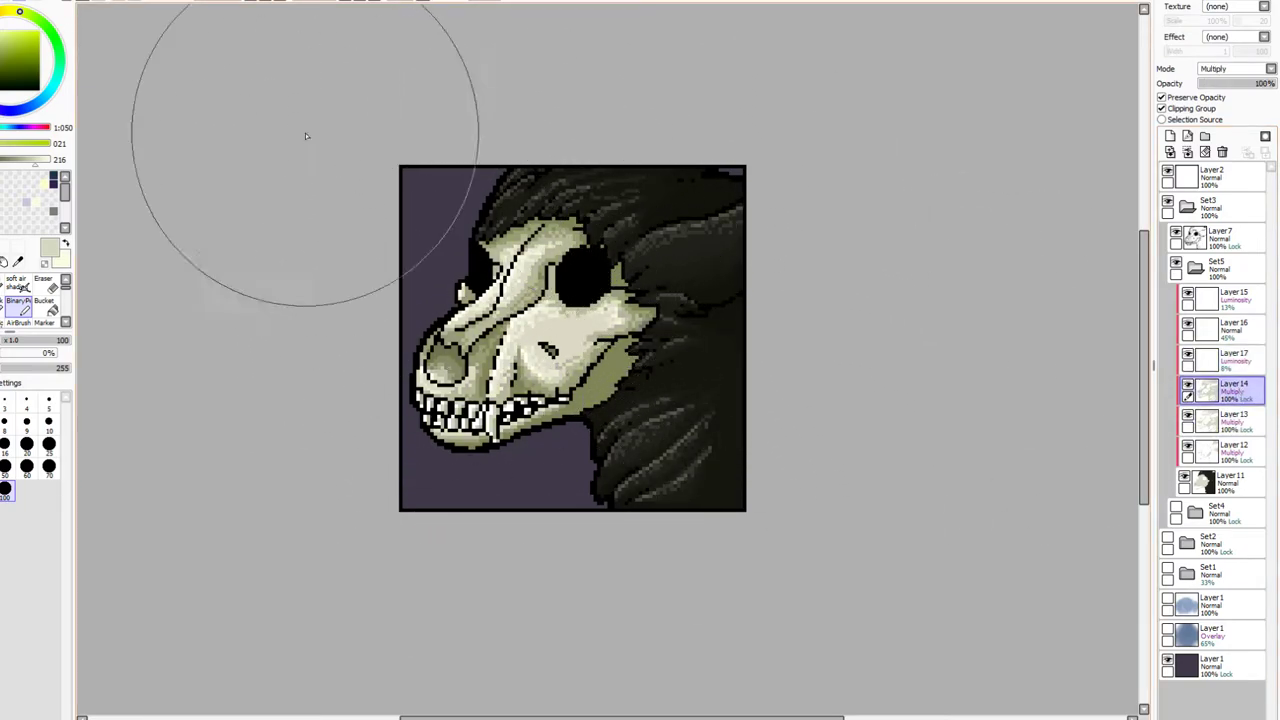
Try a warmer yellow-orange beige on the shadows of Layer14, Layer13 and Layer12 while viewing at thumbnail size
left_click(251, 2)
left_click(251, 2)
left_click(251, 2)
left_click(251, 2)
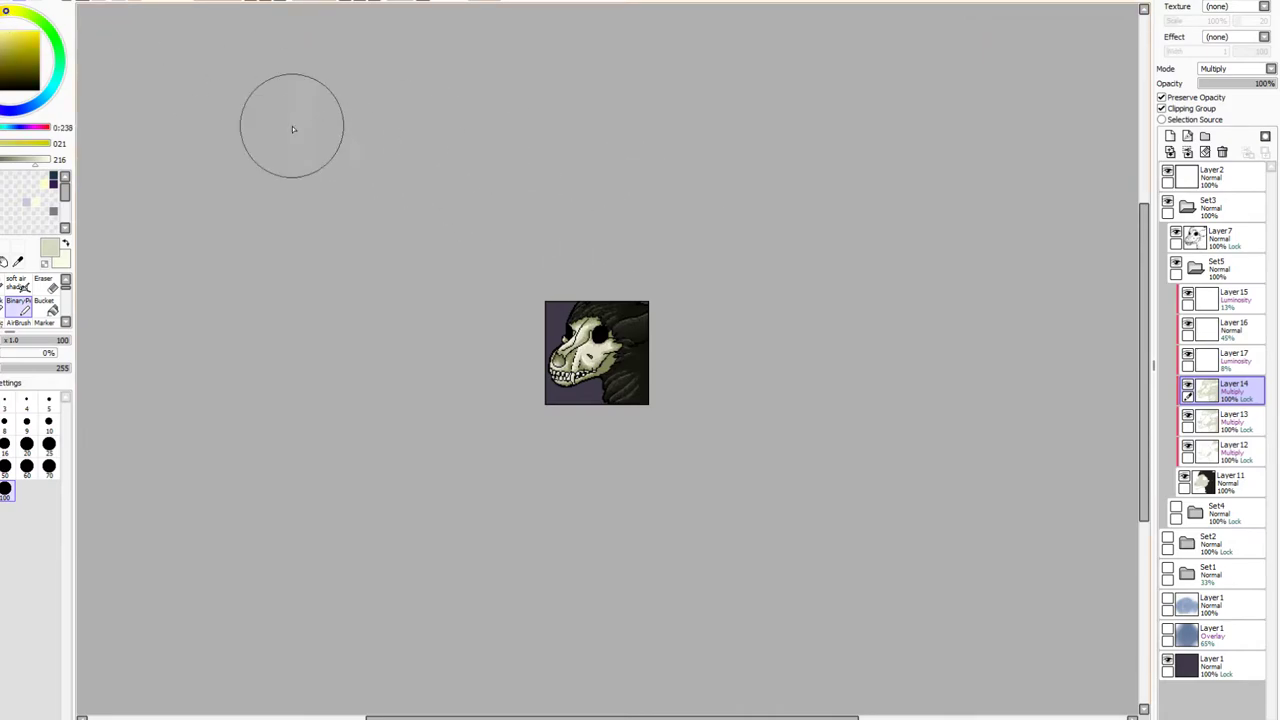
left_click(2, 14)
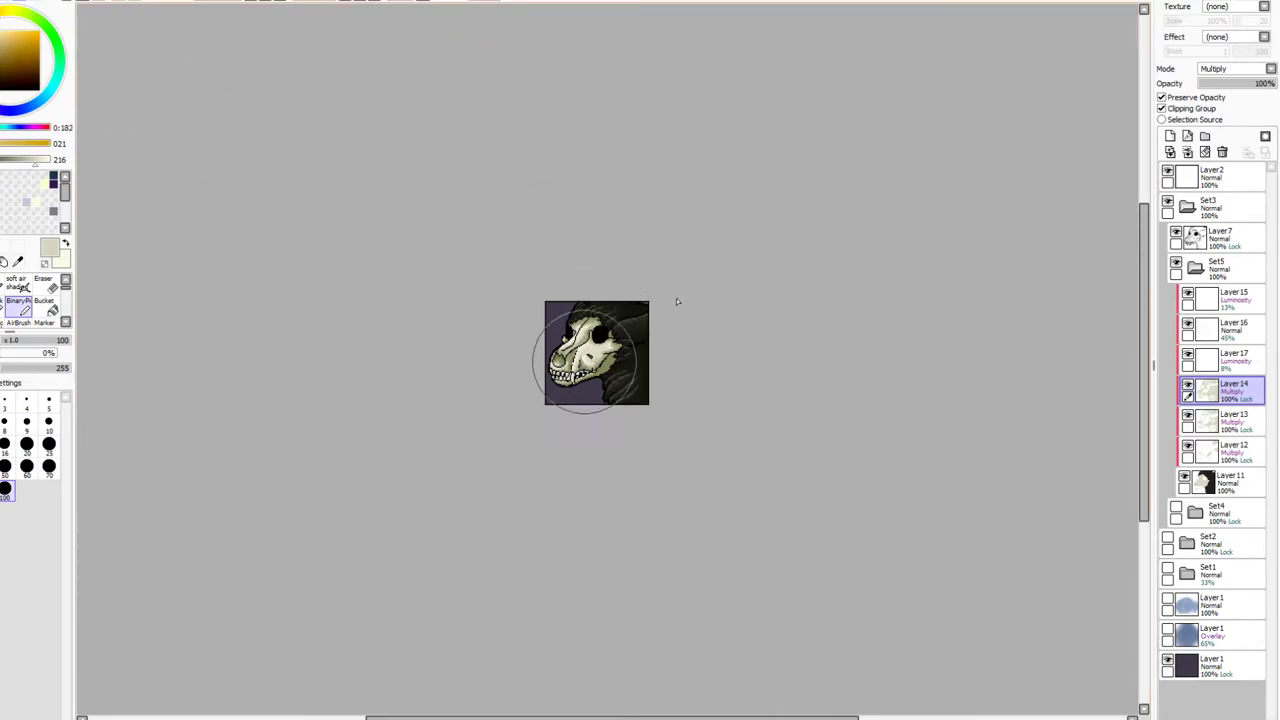
left_click(1231, 418)
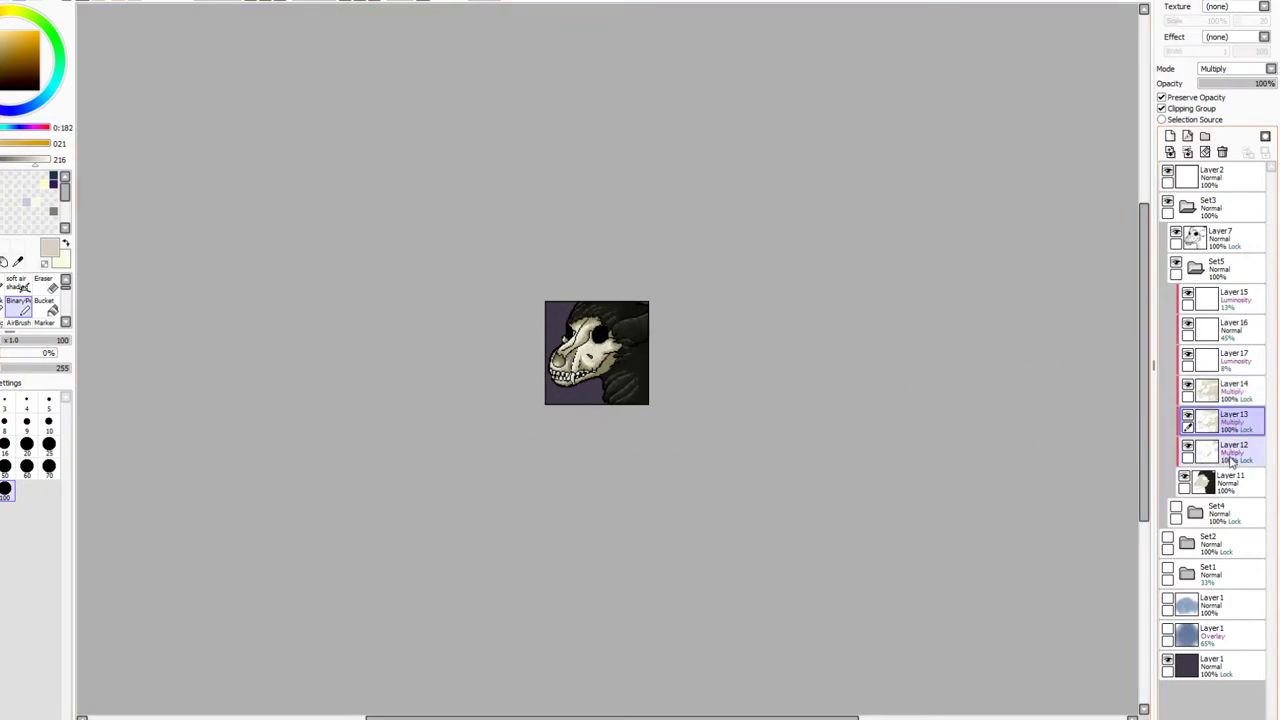
key("Down")
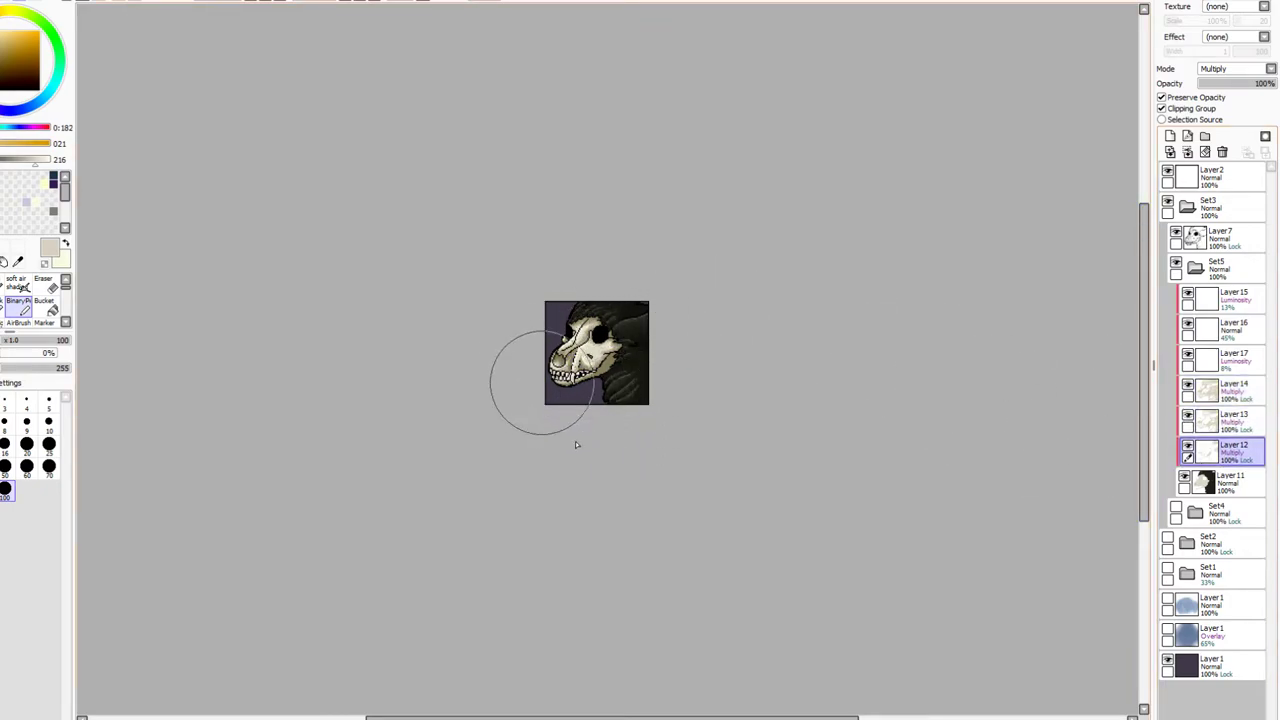
Try a more orange beige on the shadows of Layer12, Layer13 and Layer14
left_click(267, 2)
left_click(267, 2)
left_click(267, 2)
left_click(267, 2)
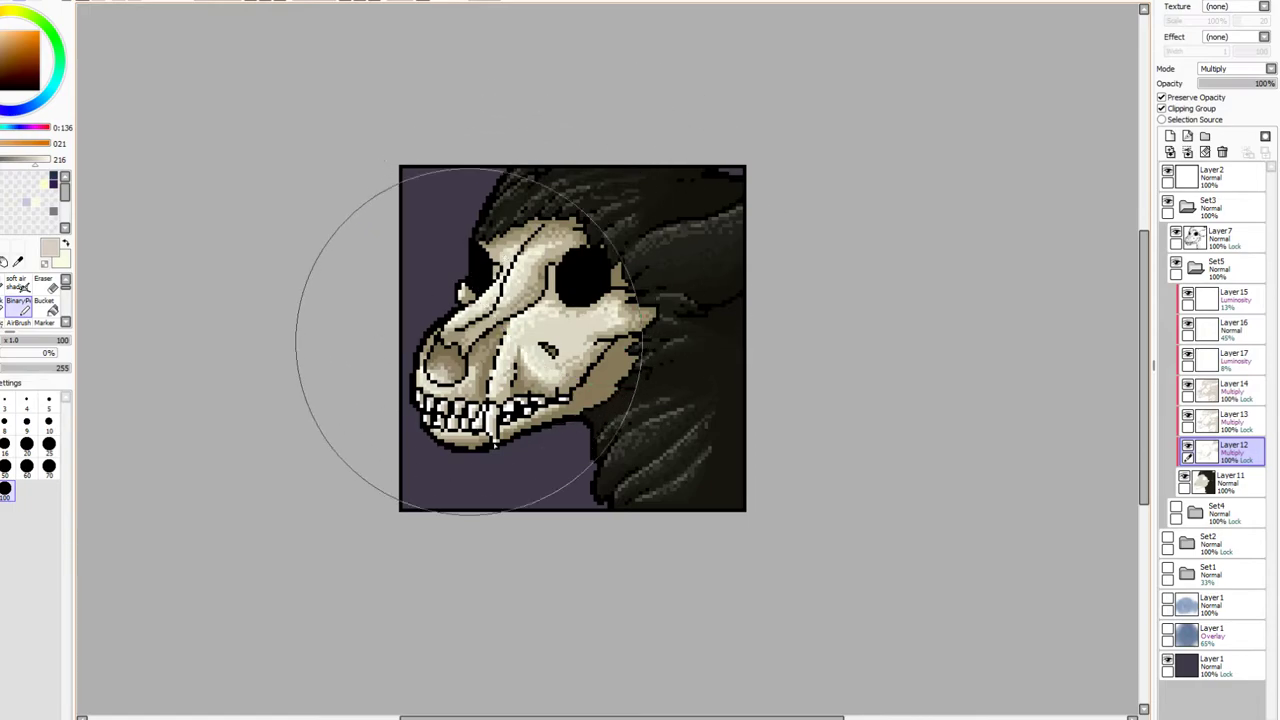
left_click(1228, 418)
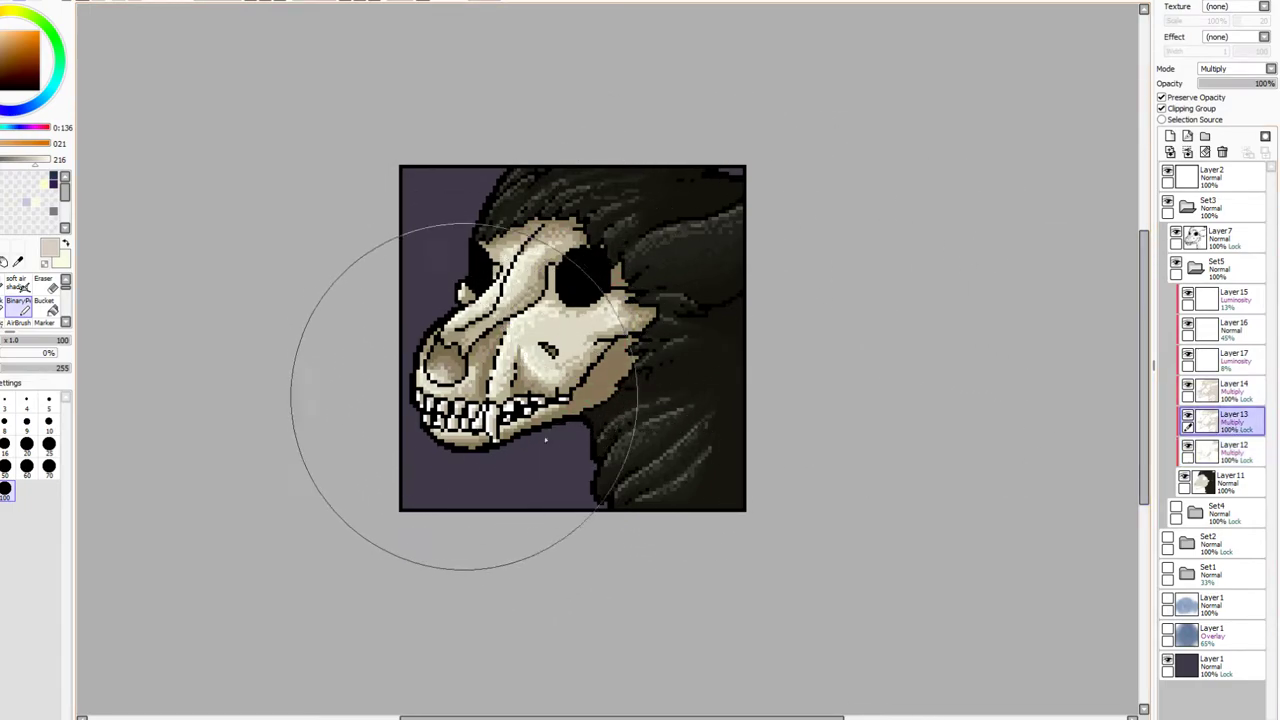
left_click(1228, 390)
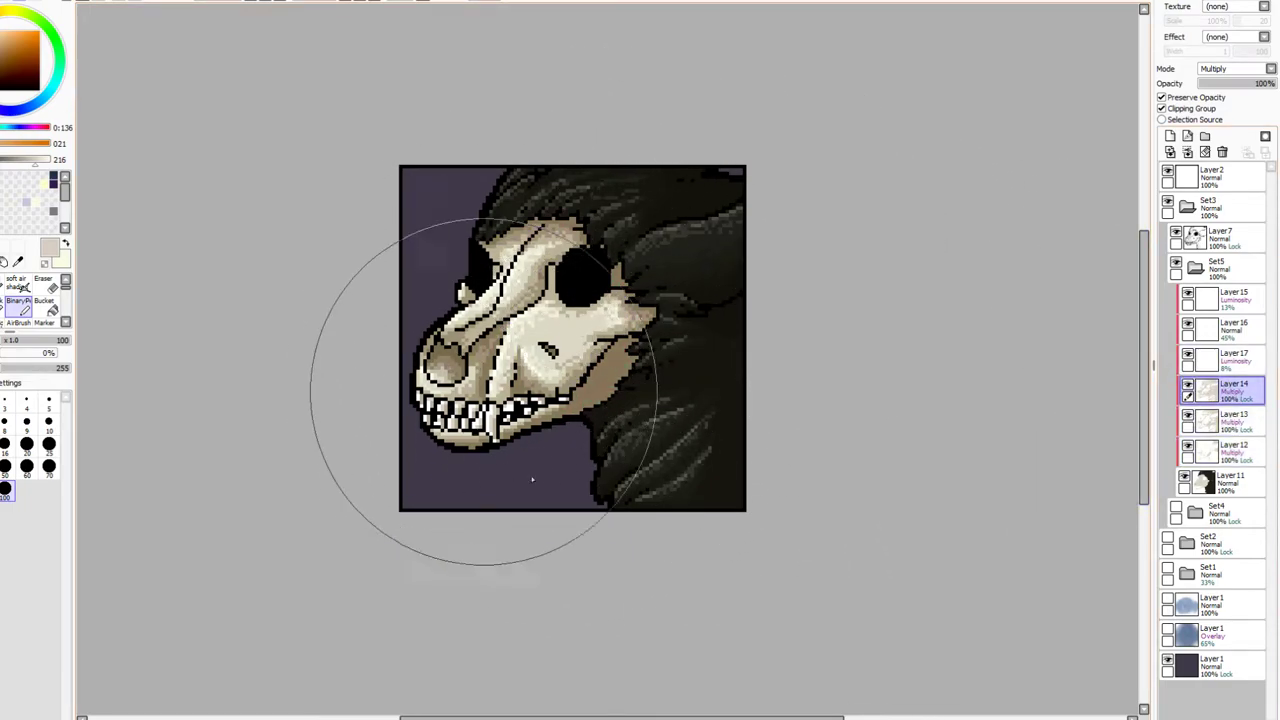
Examine the warm brown skull shading at thumbnail size and return to a close view
left_click(251, 2)
left_click(251, 2)
left_click(251, 2)
left_click(251, 2)
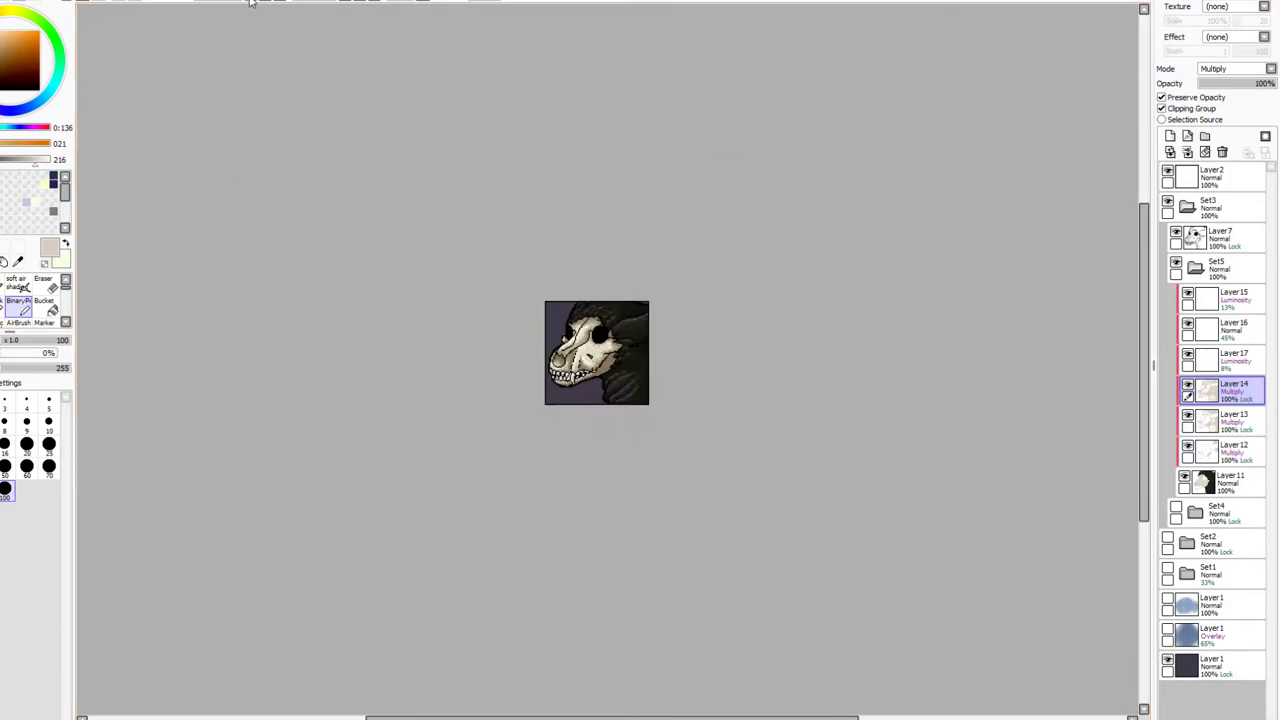
left_click(251, 2)
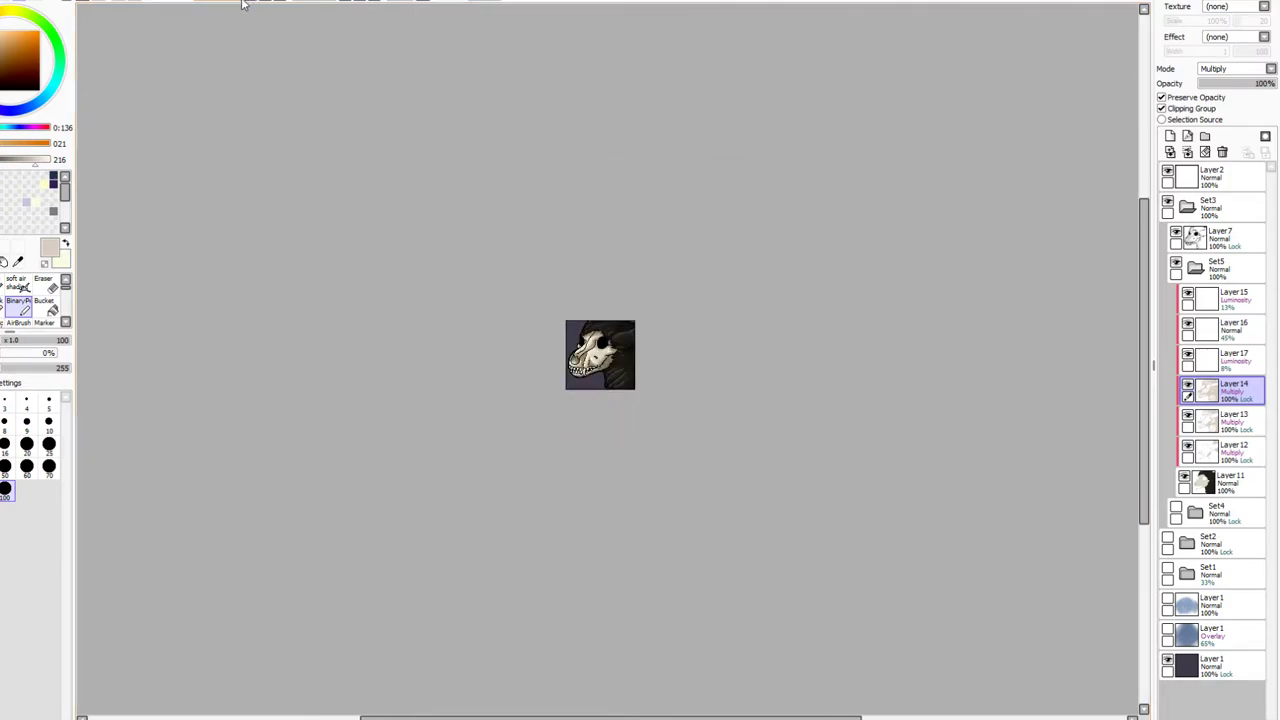
key("plus")
key("plus")
key("plus")
key("plus")
key("plus")
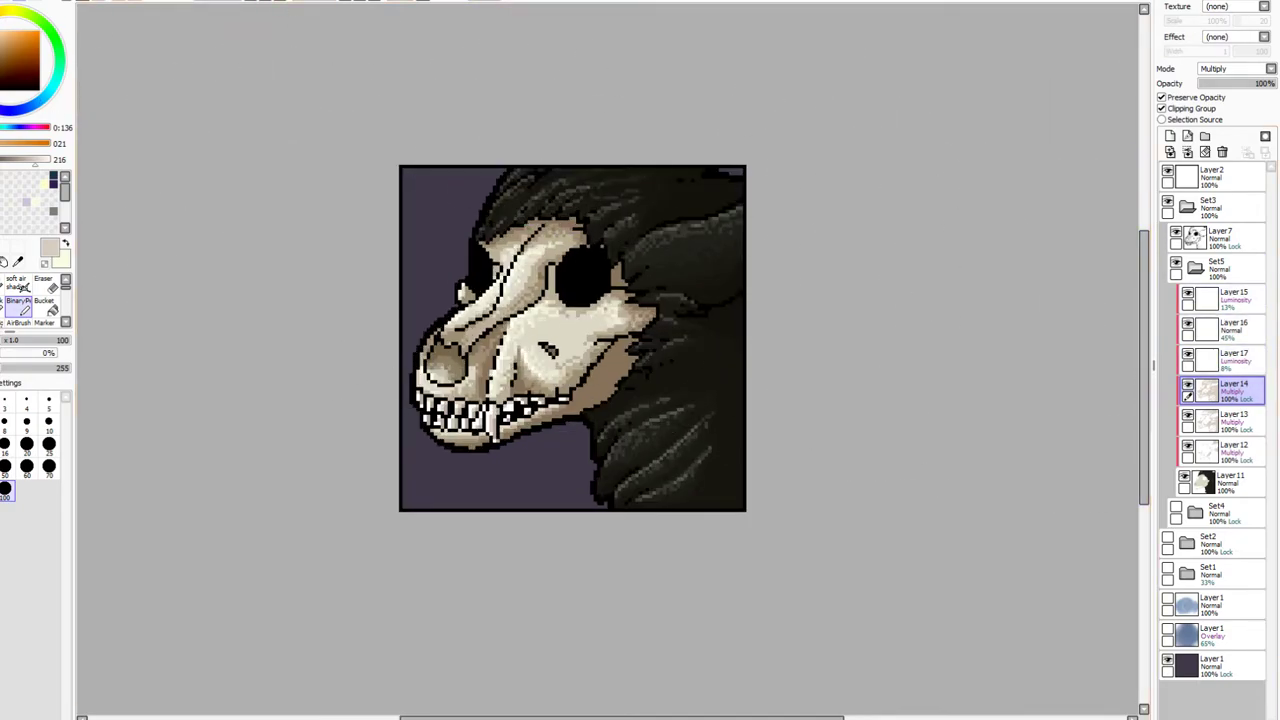
Try a pale pink shadow colour by painting over Layer14, Layer13 and Layer12
left_click(42, 128)
mouse_move(795, 206)
left_mouse_down()
mouse_move(664, 240)
mouse_move(516, 456)
mouse_move(757, 335)
mouse_move(700, 191)
left_mouse_up()
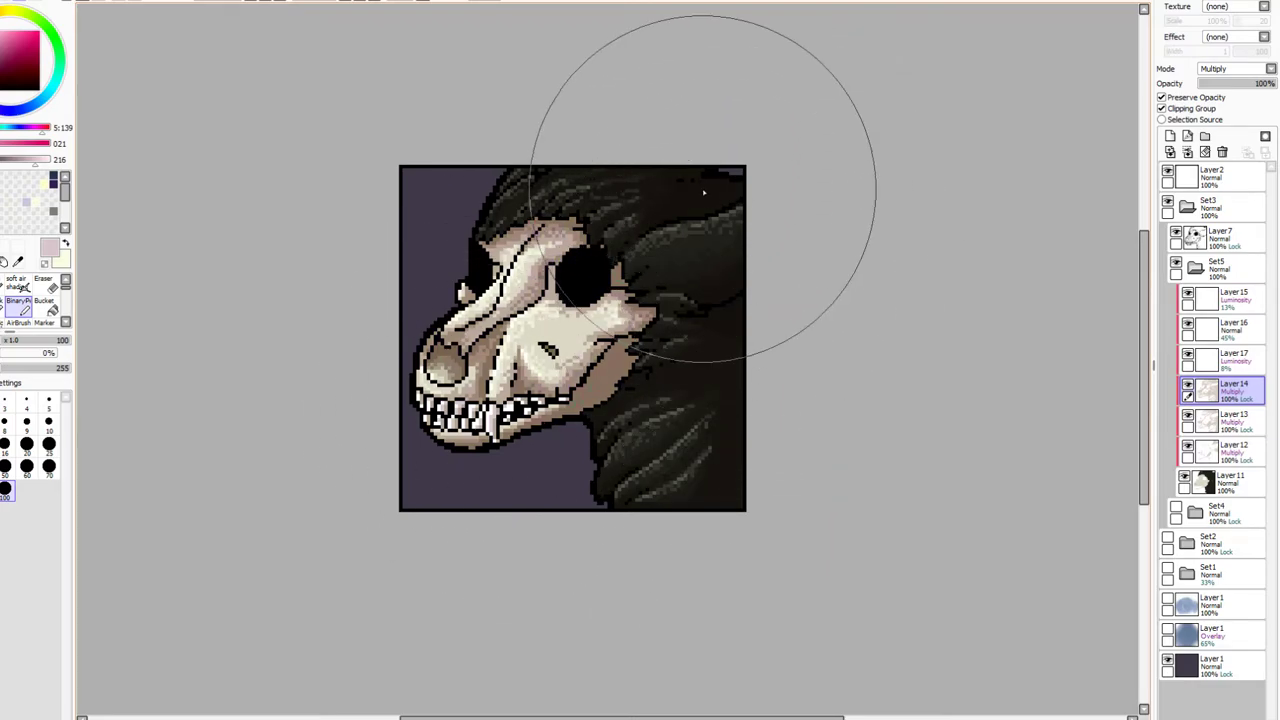
left_click(1227, 416)
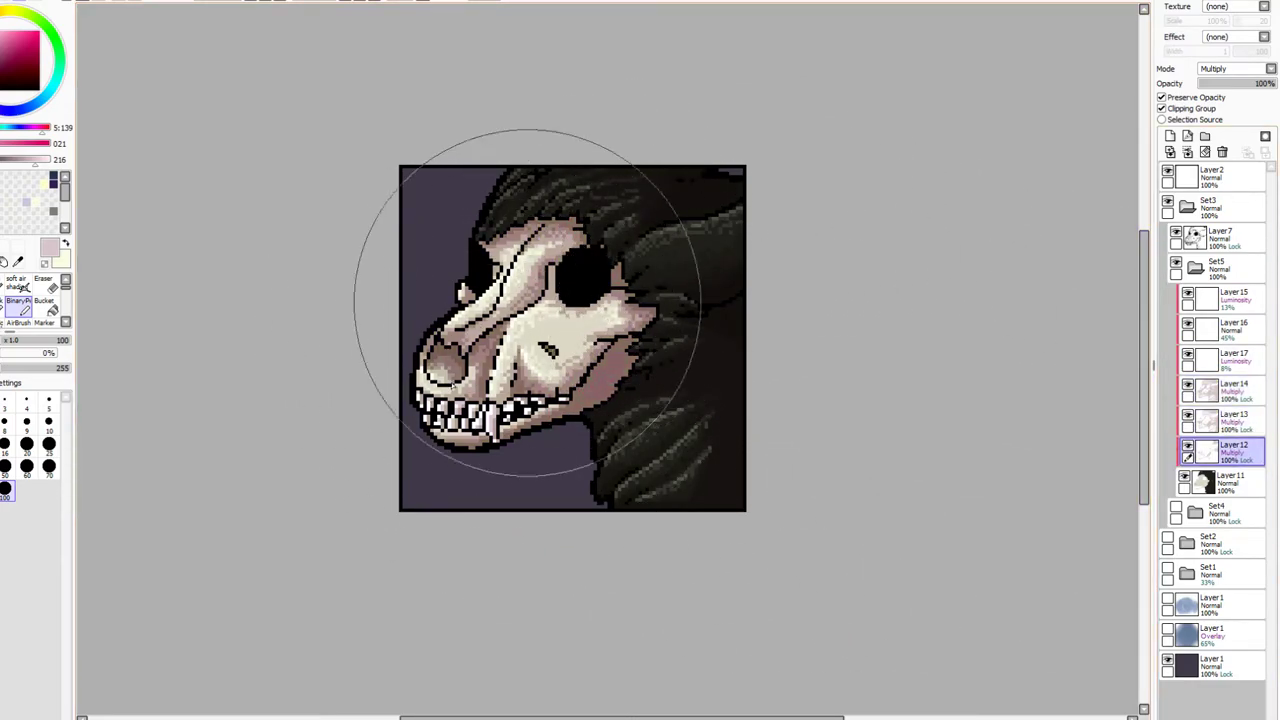
Recolour the shadows of Layer12, Layer13 and Layer14 pale violet, toggling Layer13's and Layer14's visibility to compare
left_click(25, 130)
mouse_move(740, 184)
left_mouse_down()
mouse_move(683, 455)
mouse_move(477, 300)
mouse_move(810, 195)
left_mouse_up()
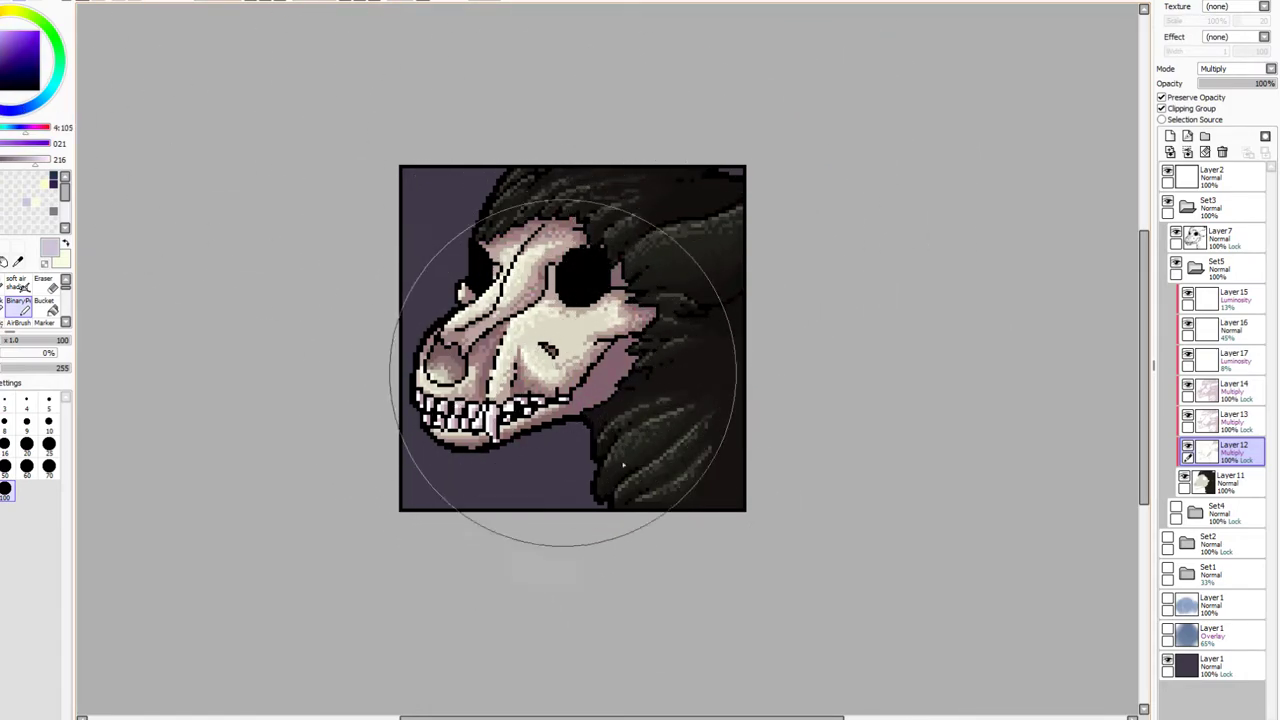
left_click(1188, 416)
left_click(1188, 416)
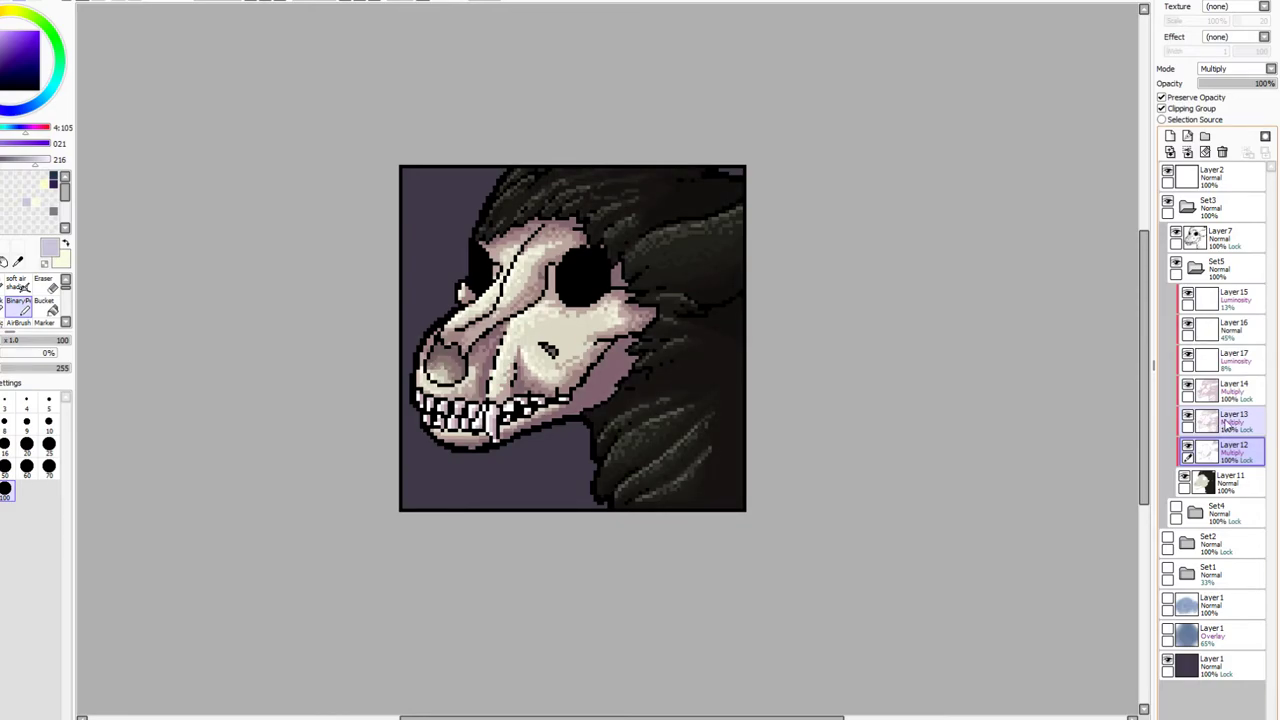
left_click(1230, 420)
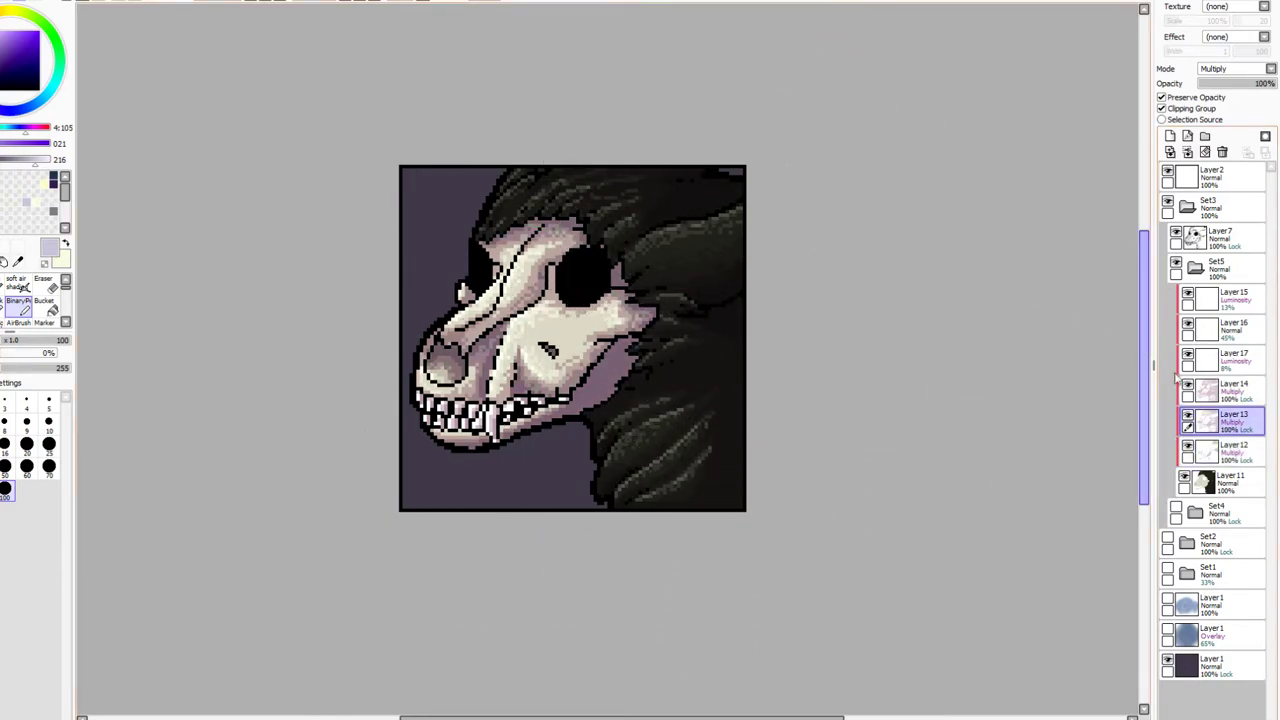
left_click(1232, 388)
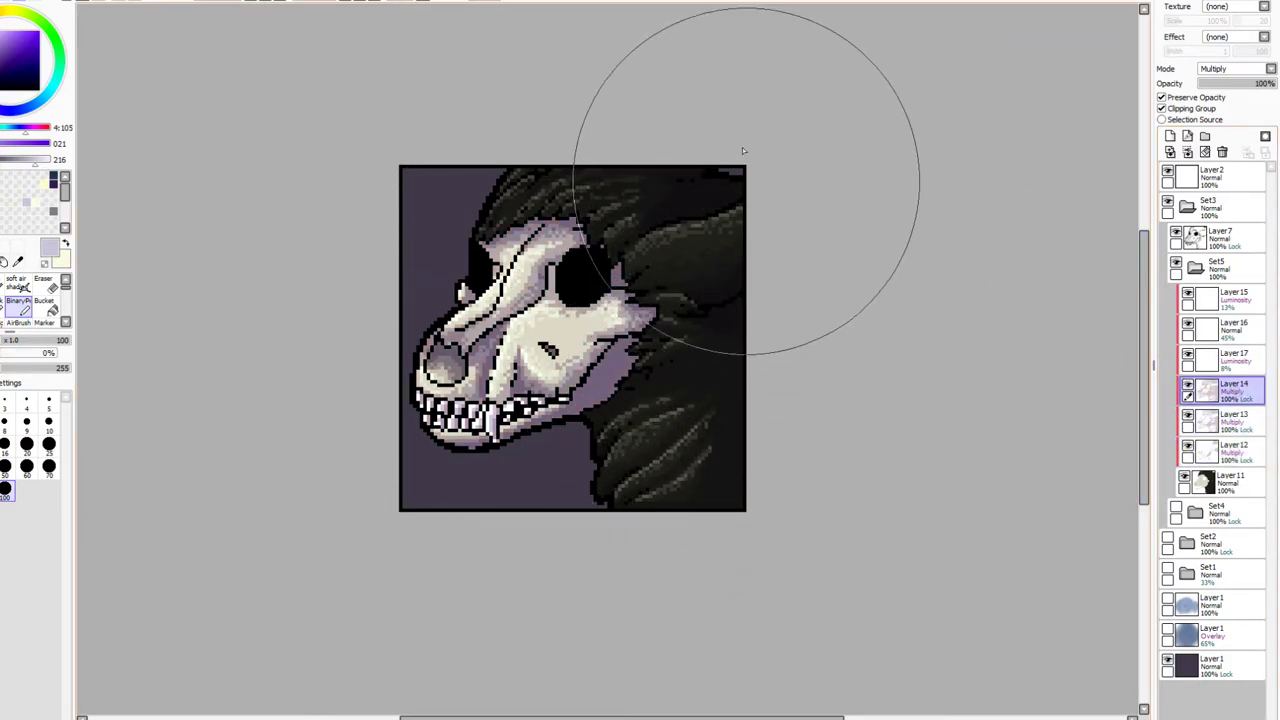
left_click(1188, 389)
left_click(1188, 389)
left_click(1188, 389)
left_click(1188, 389)
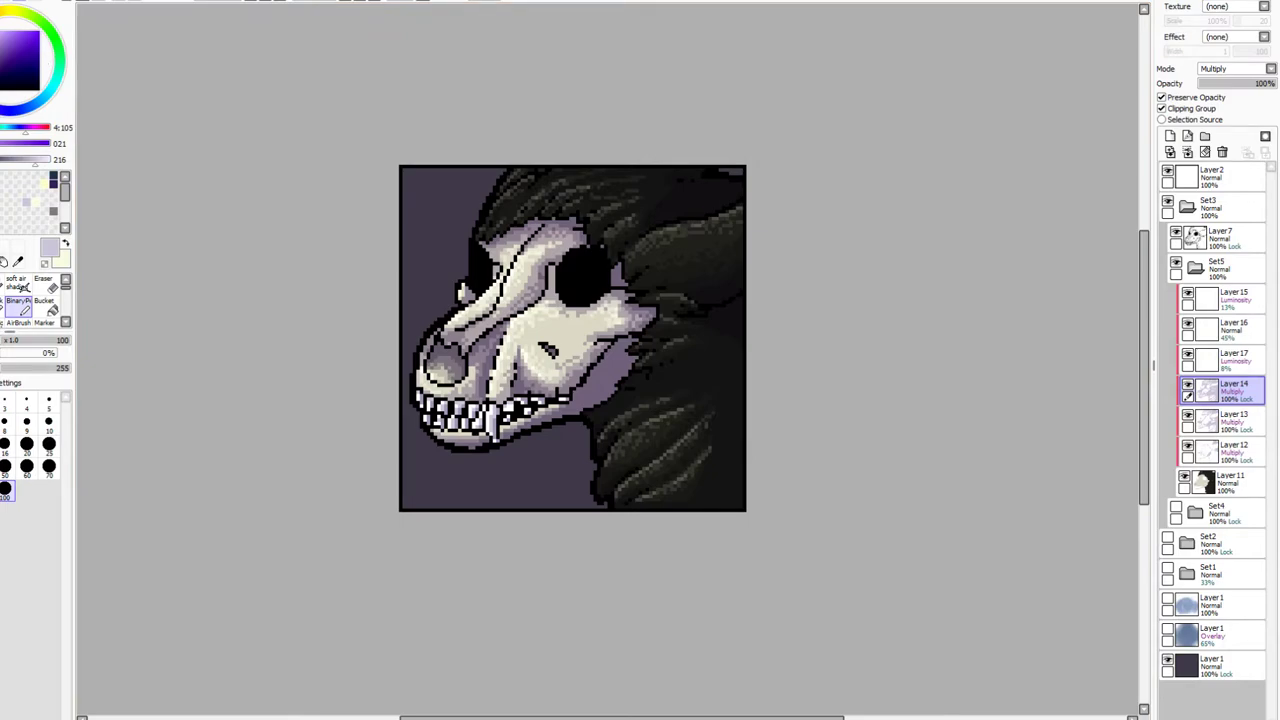
Recolour Layer14's shadows pale orange-beige and check the mixed shading at thumbnail size
left_click(3, 16)
mouse_move(654, 203)
left_mouse_down()
mouse_move(506, 411)
mouse_move(722, 271)
left_mouse_up()
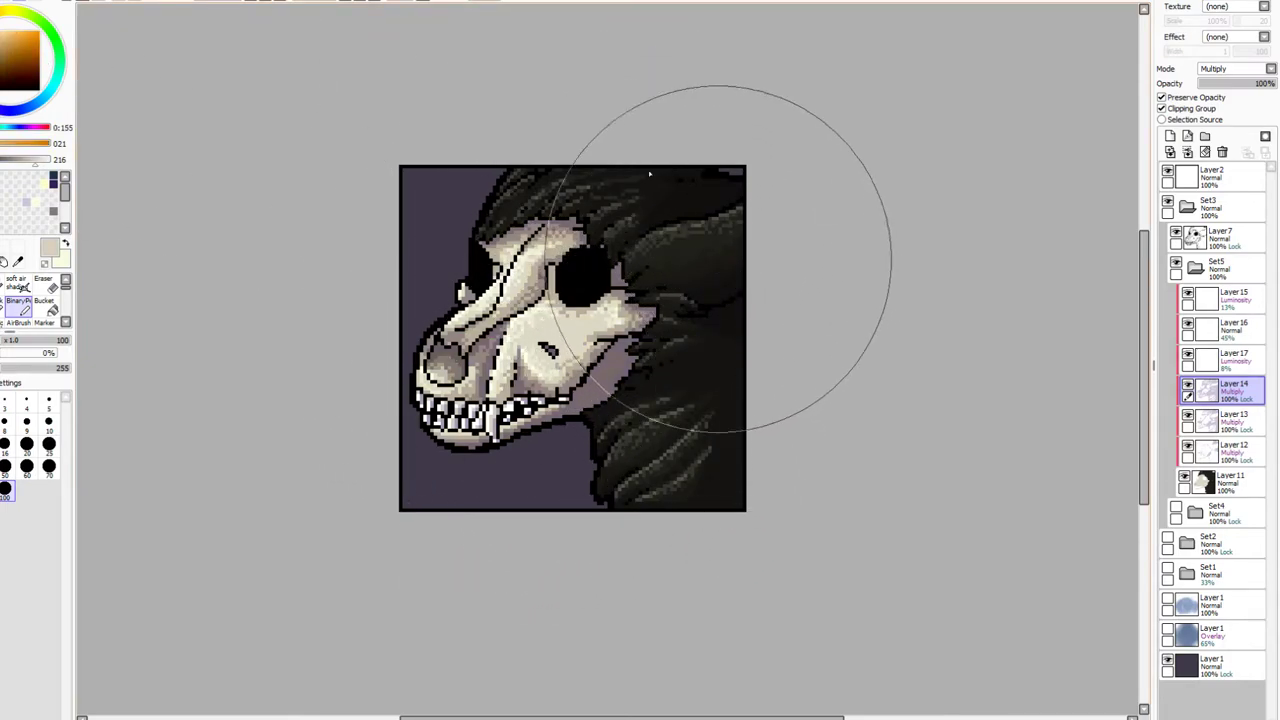
left_click(253, 6)
left_click(253, 6)
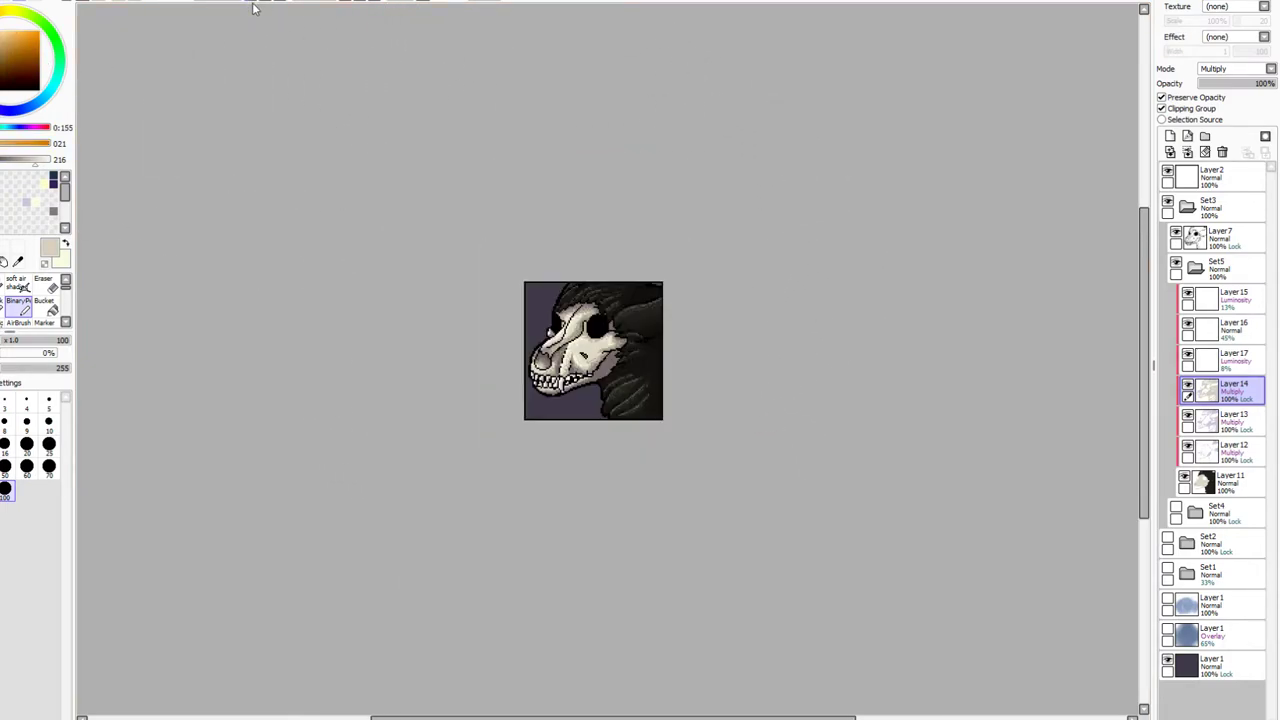
left_click(253, 6)
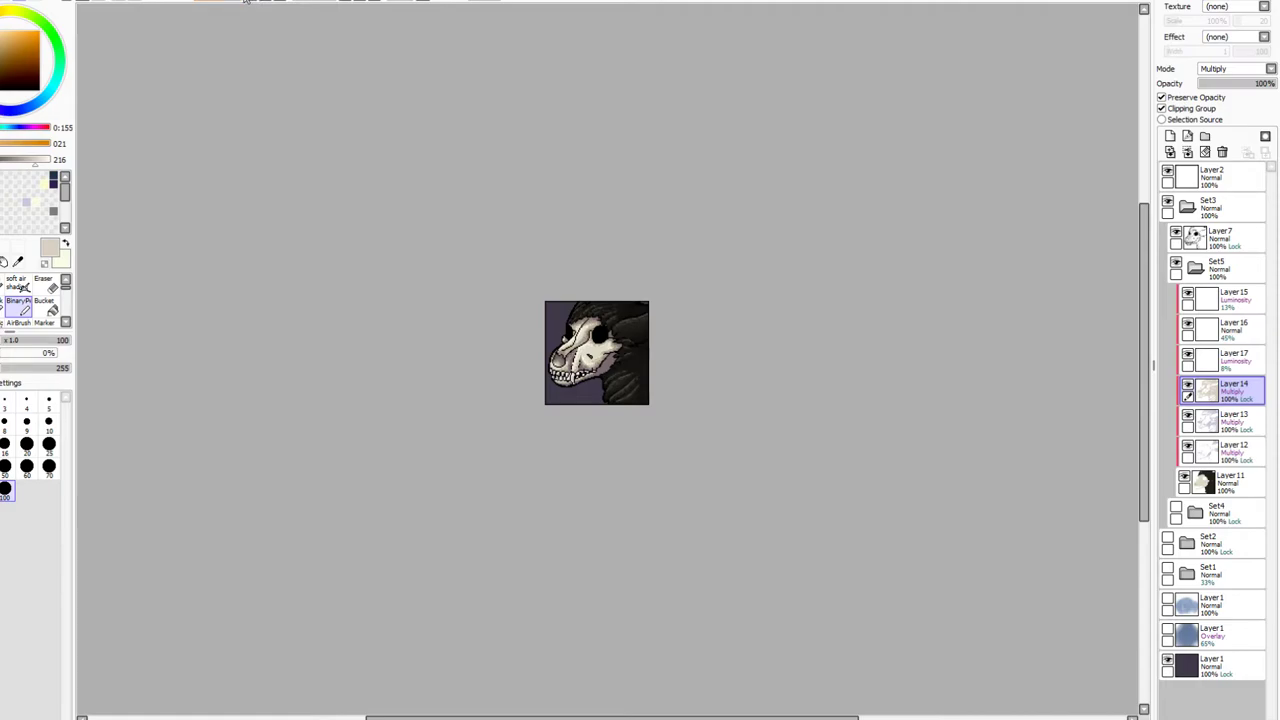
left_click(253, 3)
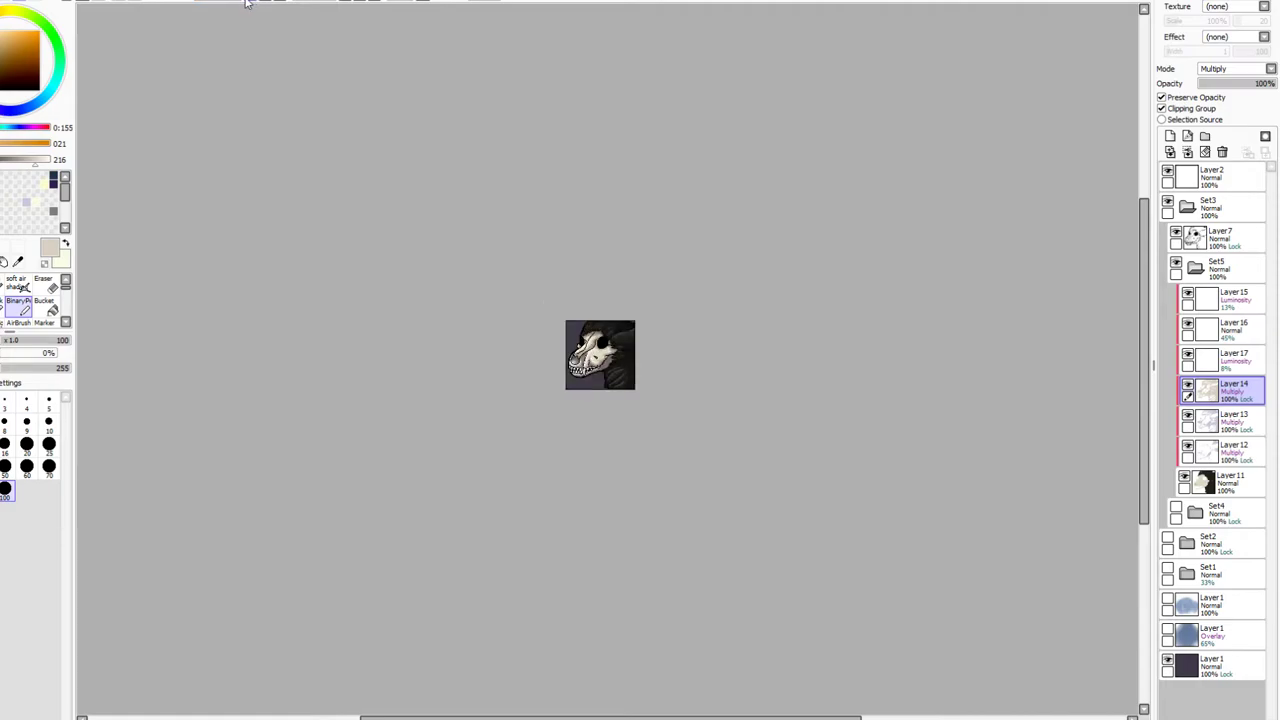
Try pale peach and muted reddish-brown fills on the bottom background layer, finishing with a solid dark reddish-brown fill
left_click(262, 3)
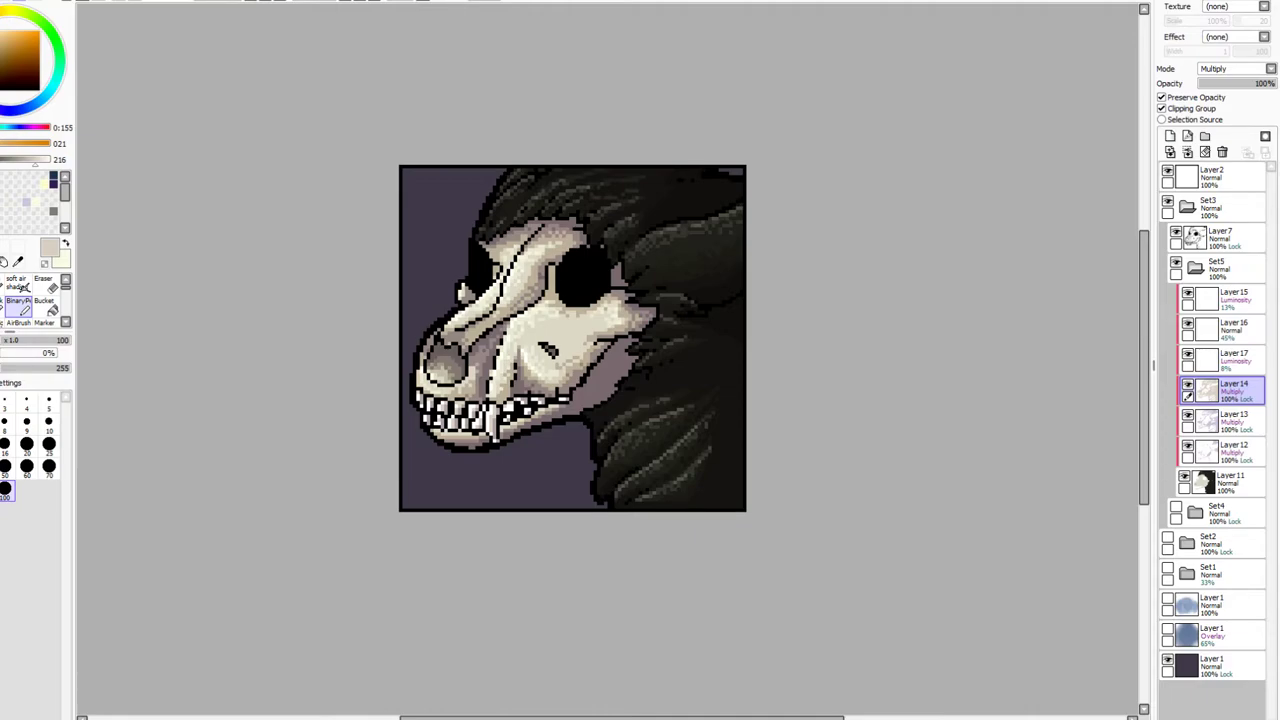
left_click(3, 33)
left_click(46, 307)
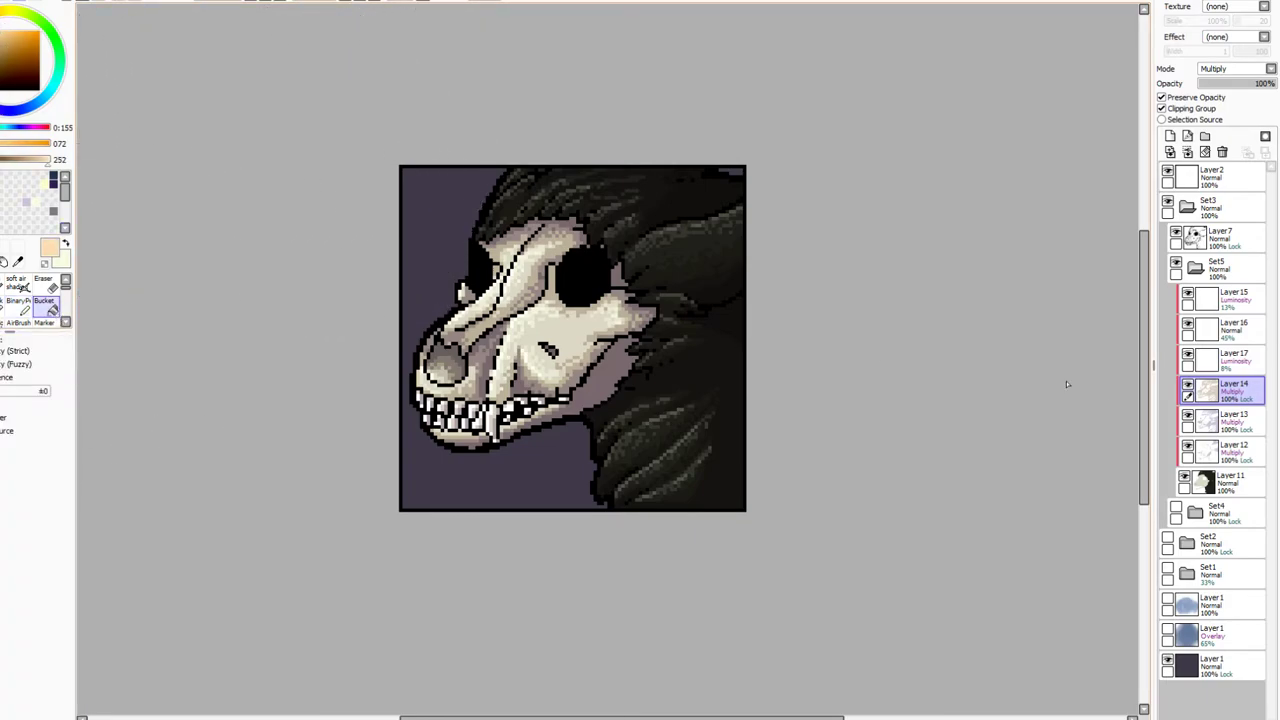
left_click(1212, 665)
left_click(443, 200)
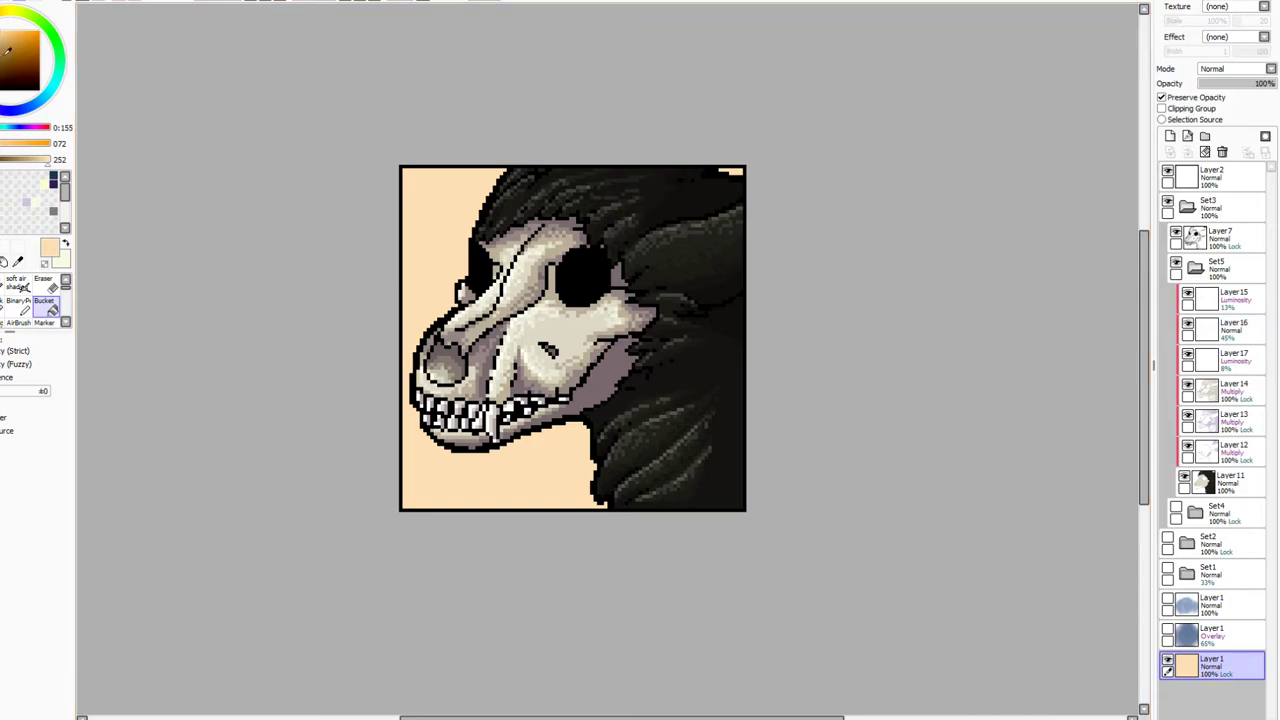
left_click(2, 48)
left_click(448, 245)
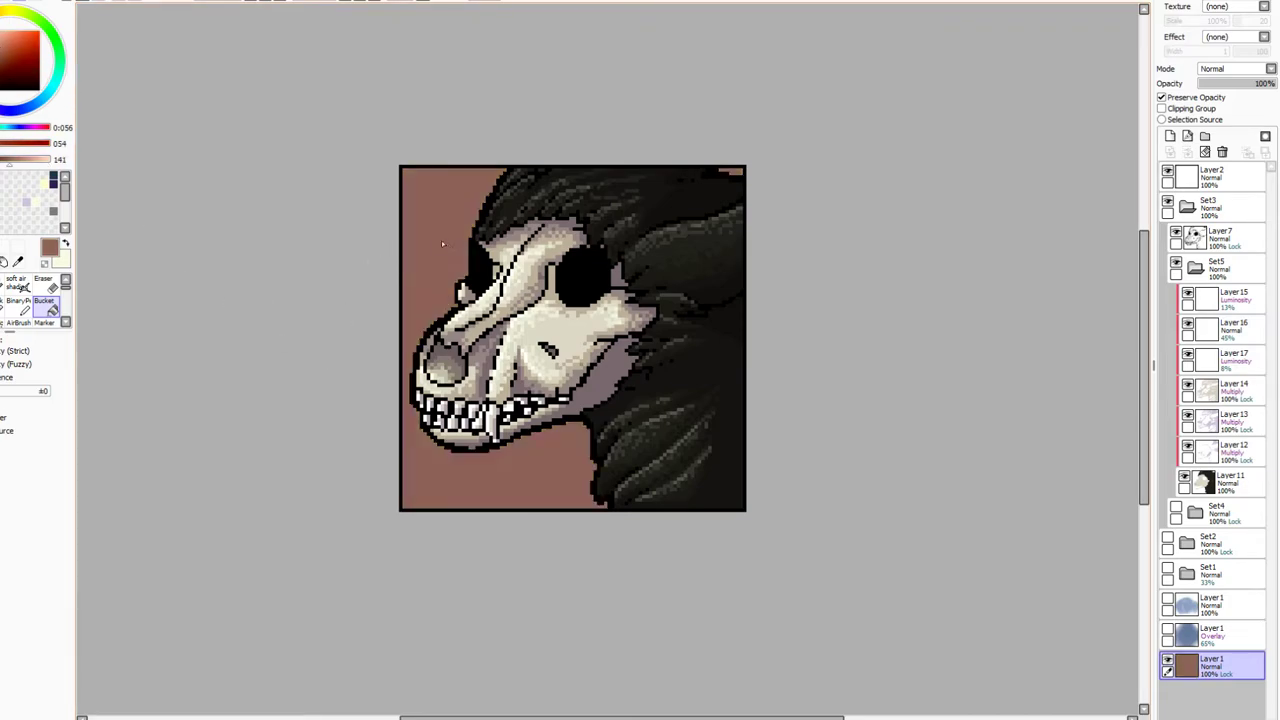
left_click(4, 70)
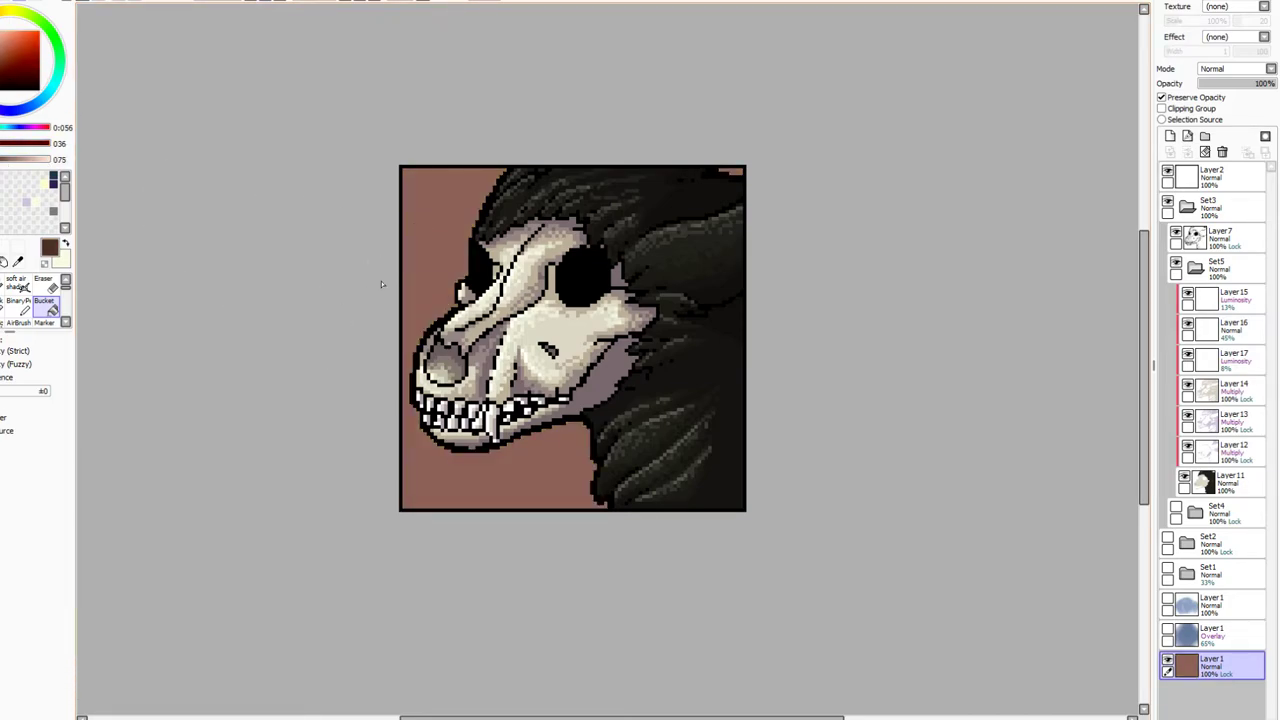
left_click(447, 240)
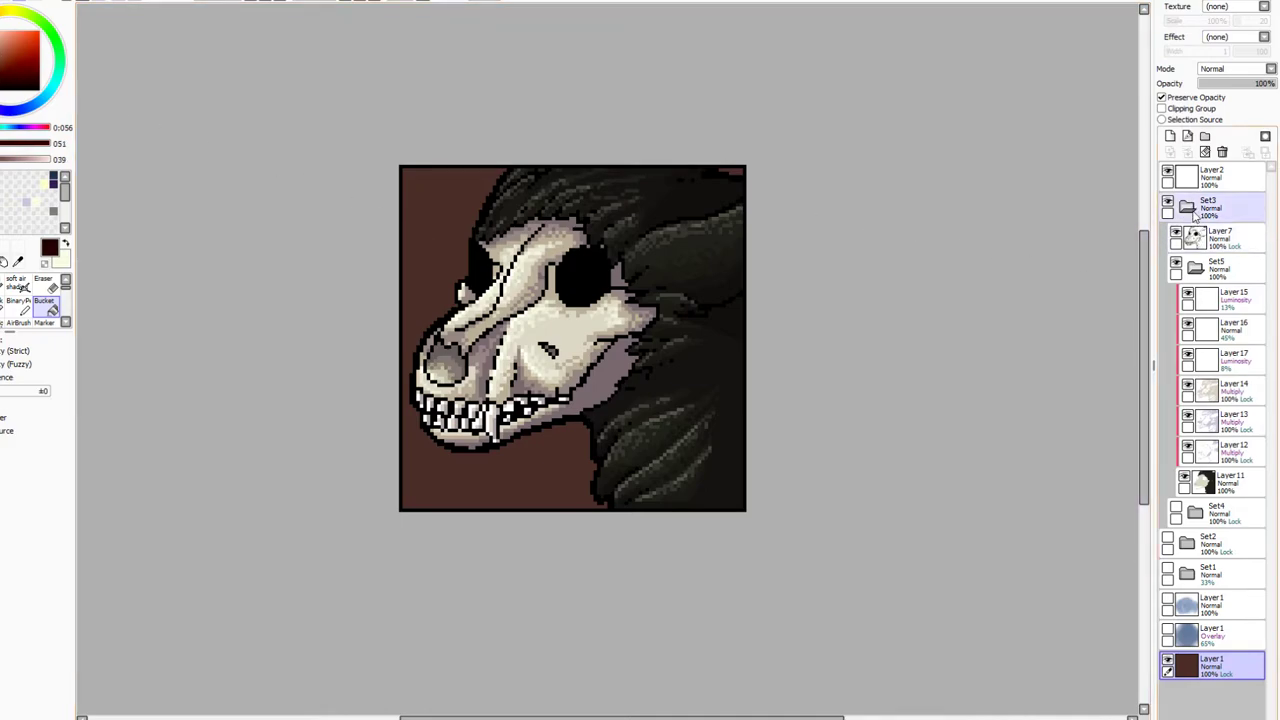
Add a new layer directly above the dark brown background and choose the soft air shading brush for it
left_click(1170, 135)
left_click(17, 283)
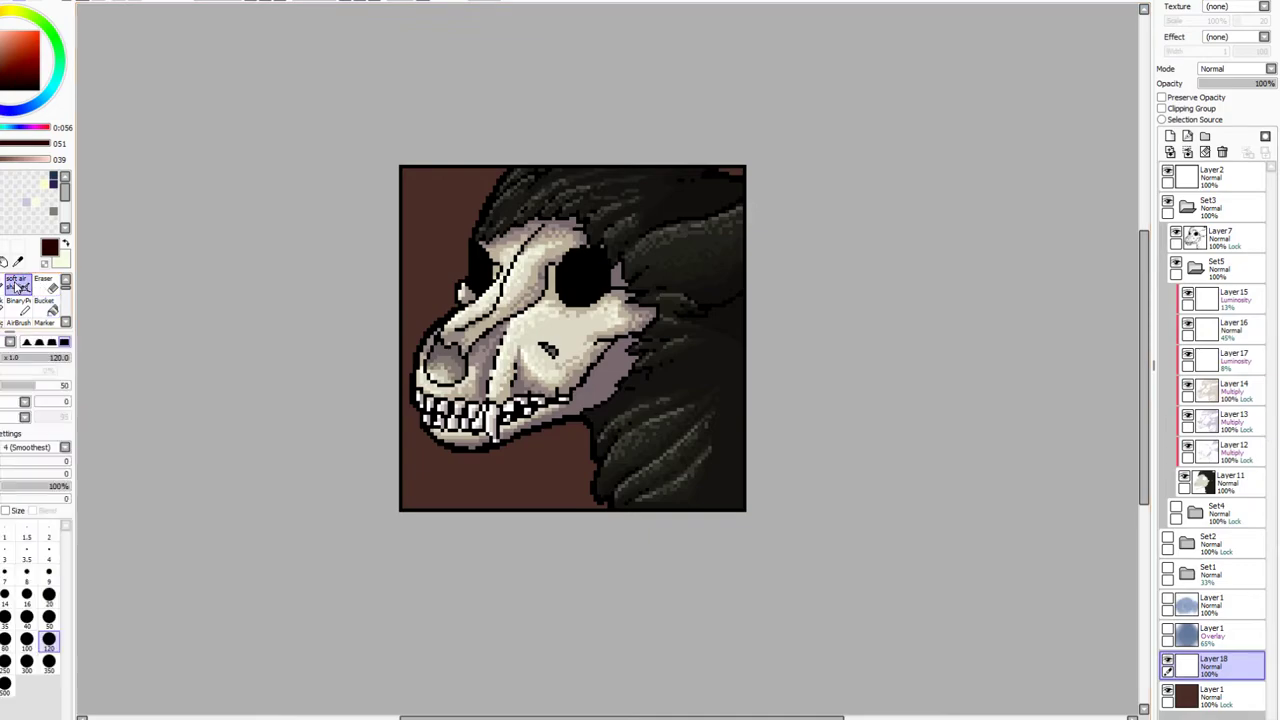
Shade the background on Layer18 dark red with the soft air shader, using brush sizes 20 and 9
left_click(49, 594)
mouse_move(474, 186)
left_mouse_down()
mouse_move(416, 378)
mouse_move(450, 467)
mouse_move(480, 491)
left_mouse_up()
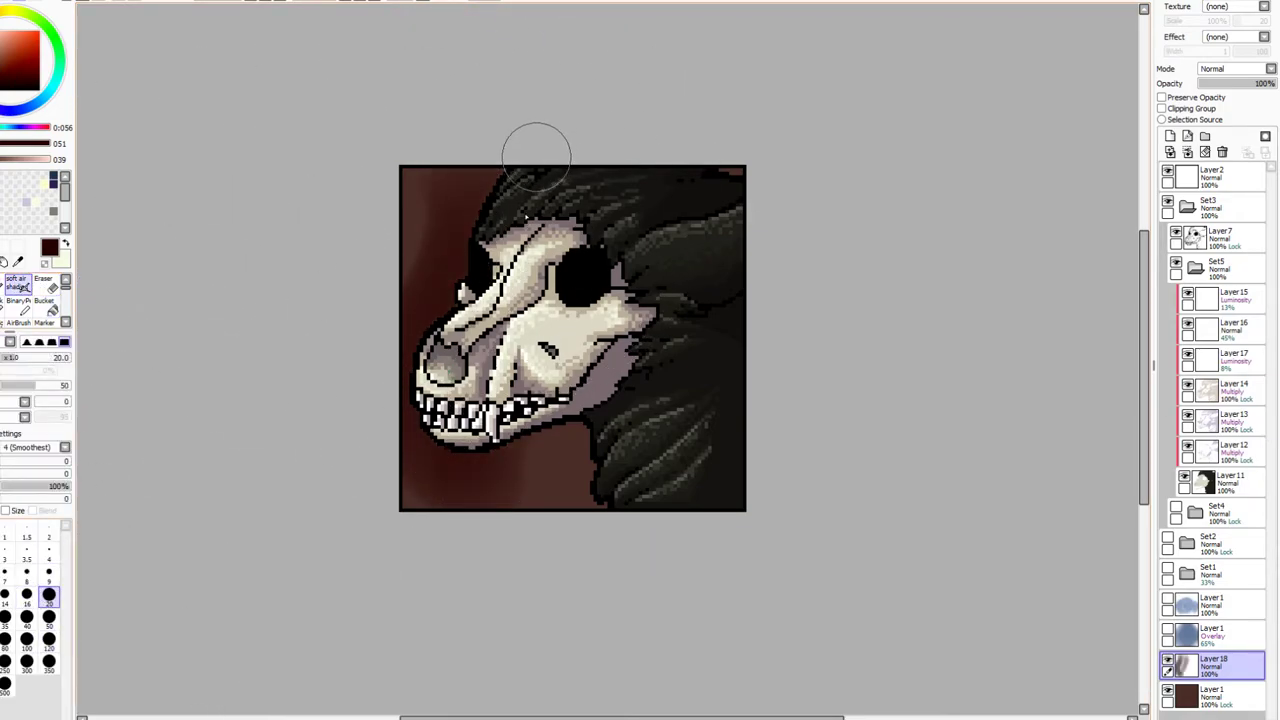
left_click_drag(571, 420, 589, 525)
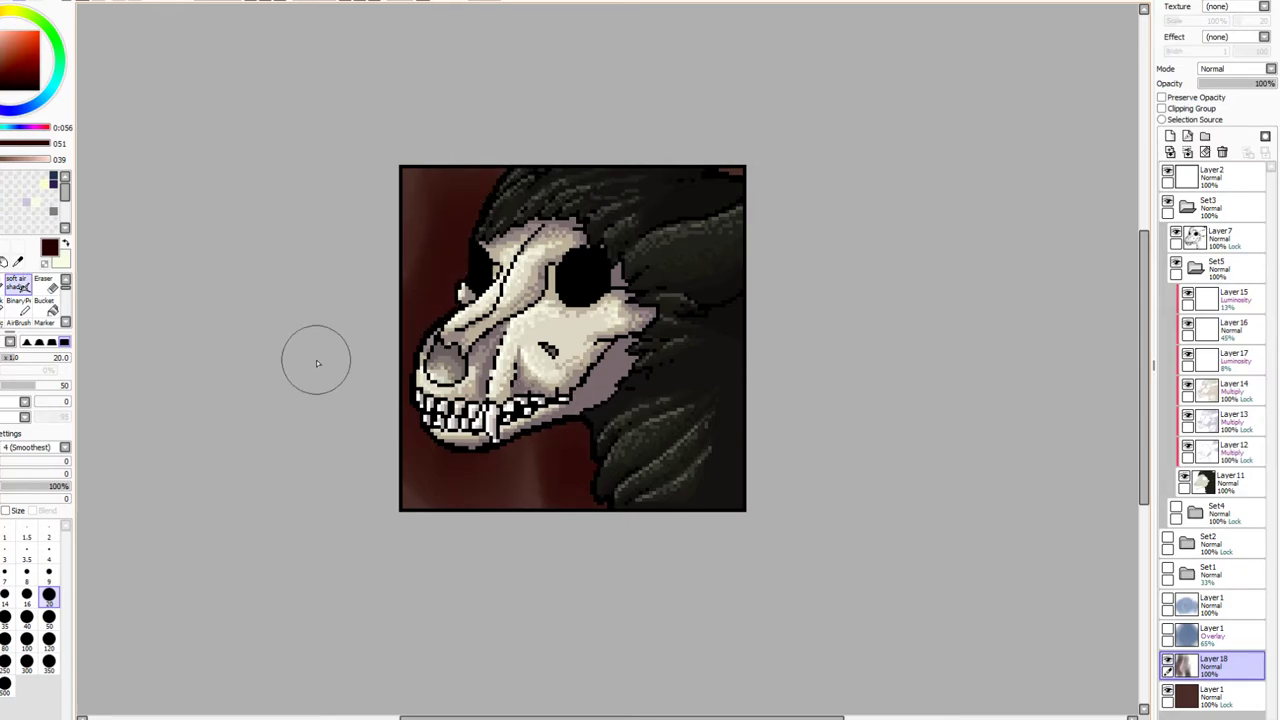
left_click(49, 575)
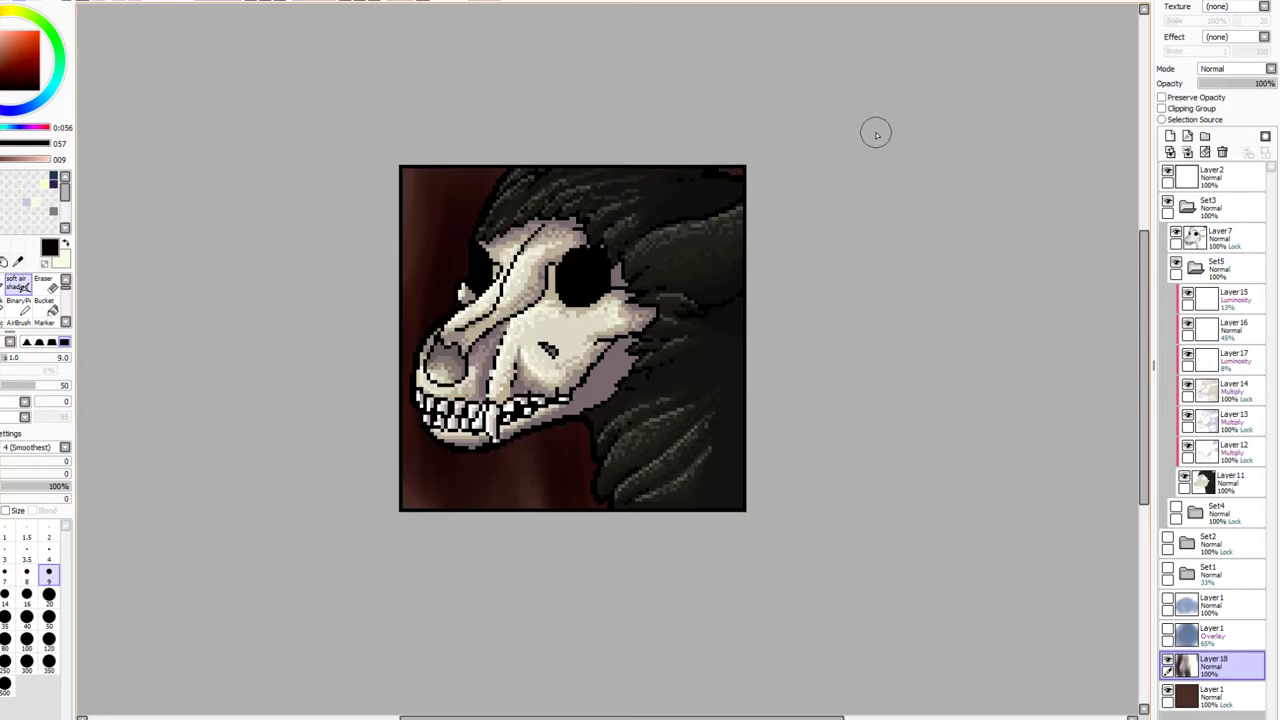
Examine the shaded background behind the skull at several reduced zoom levels
left_click(250, 1)
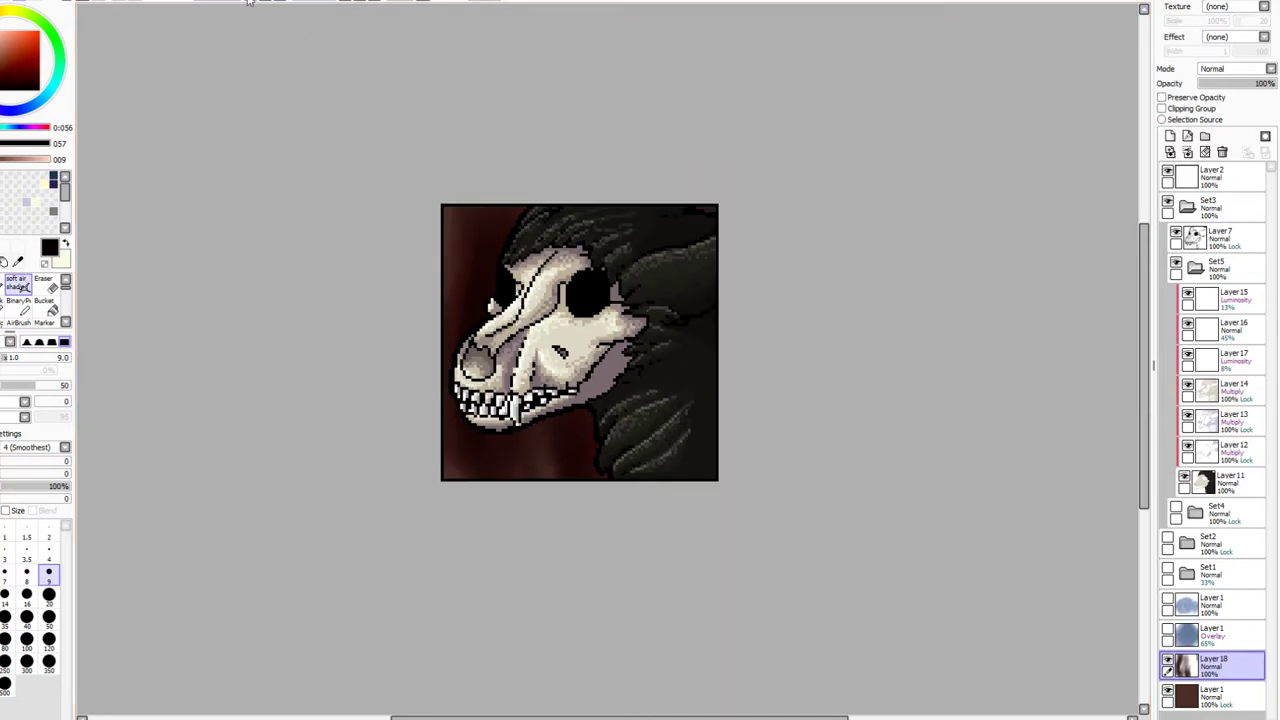
left_click(250, 2)
left_click(250, 2)
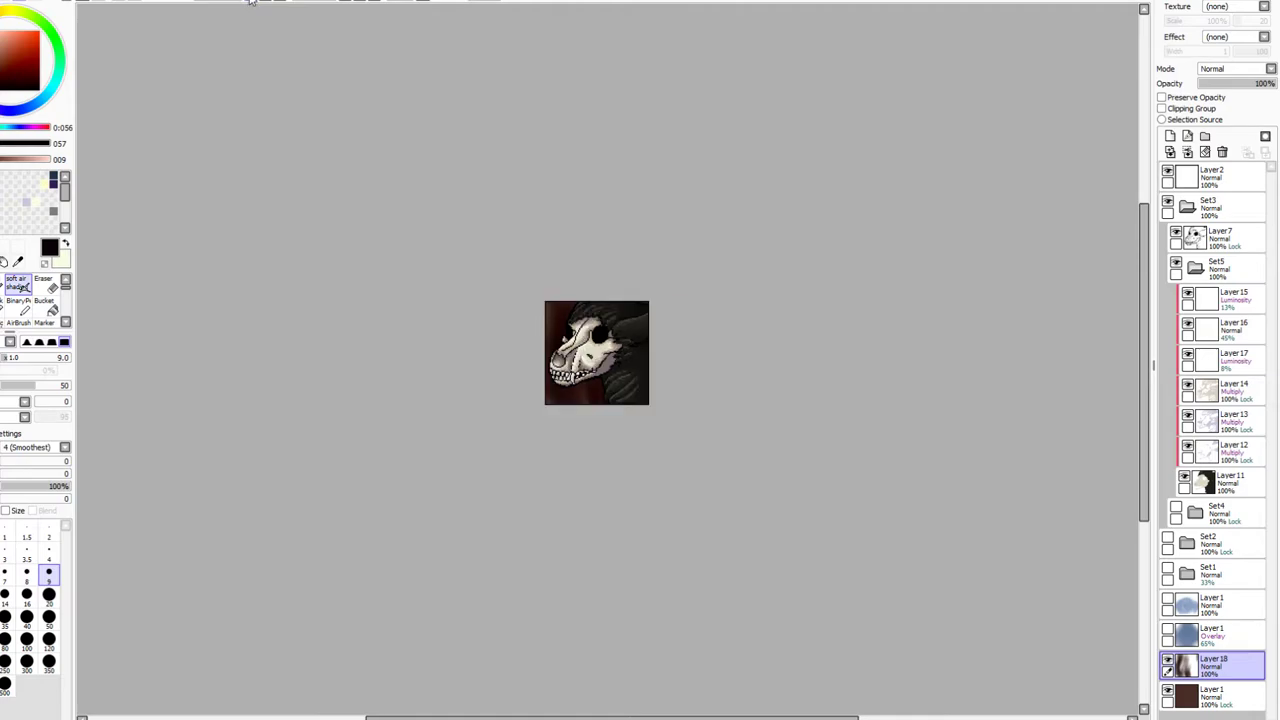
left_click(254, 2)
left_click(268, 1)
left_click(268, 1)
left_click(268, 1)
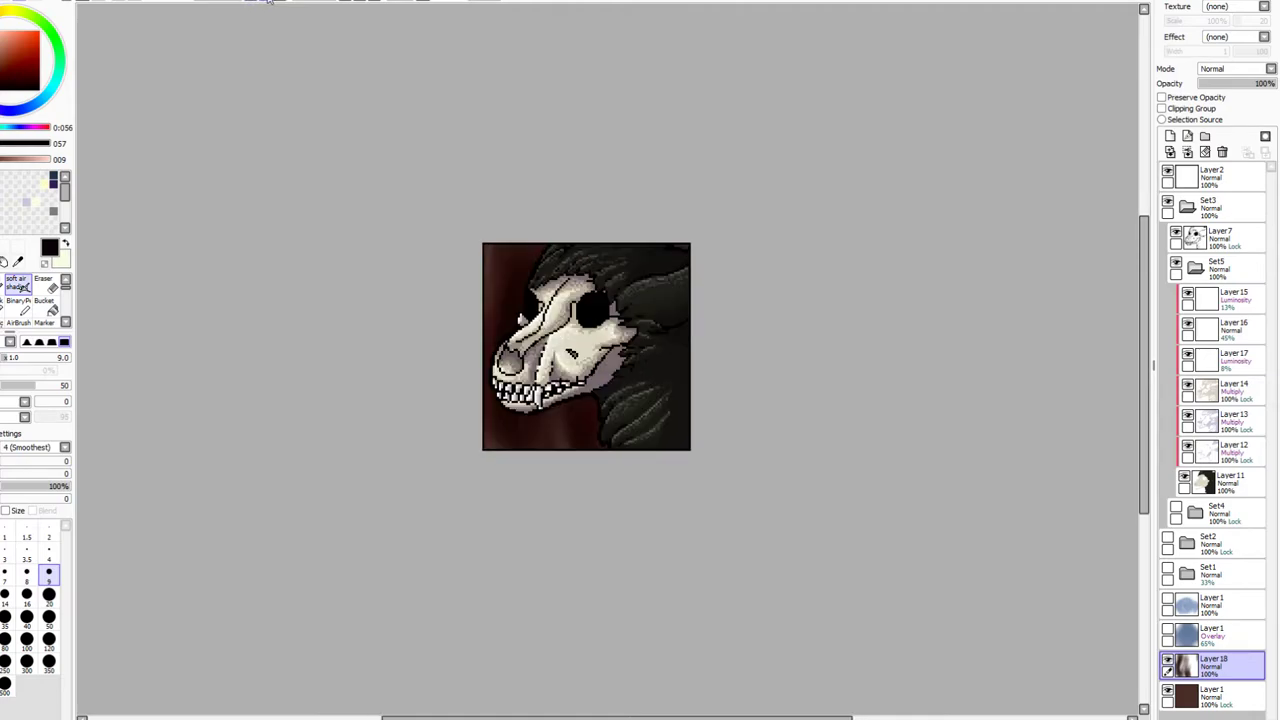
left_click(269, 1)
left_click(270, 1)
Sample the background's brown and dark red colors, and flood fill Layer18 with the dark red
left_click(18, 261)
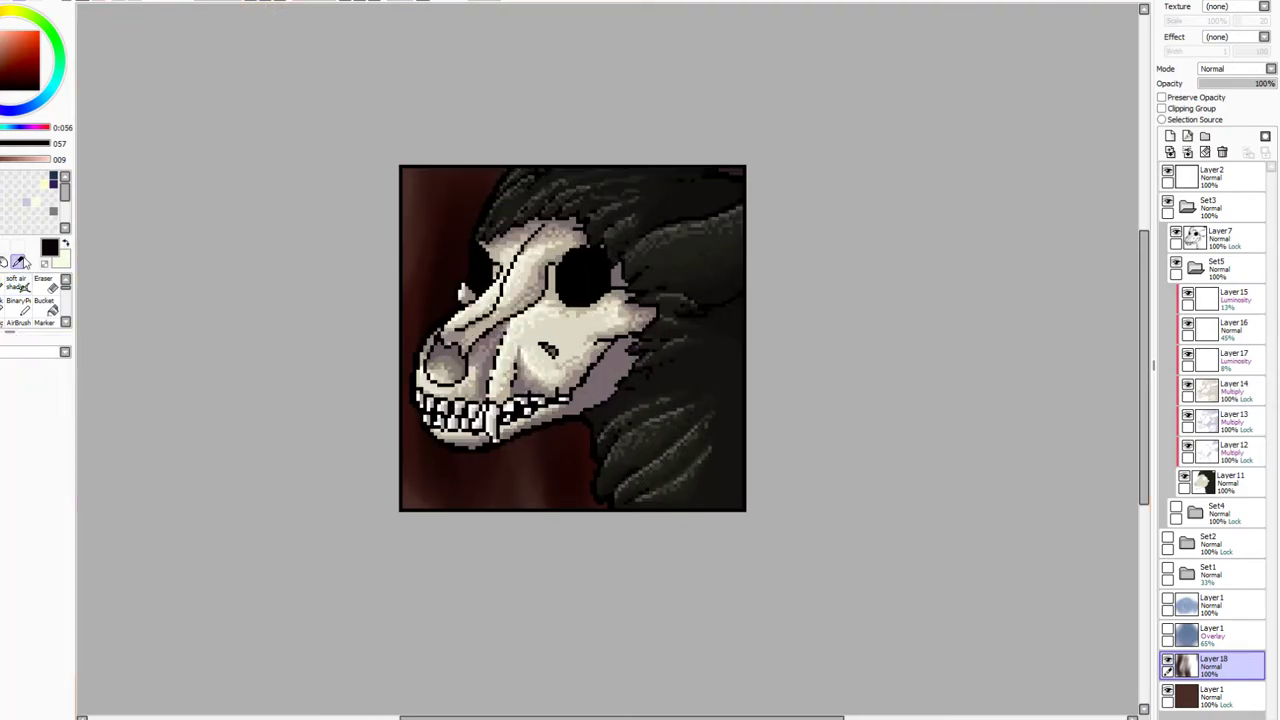
left_click(427, 185)
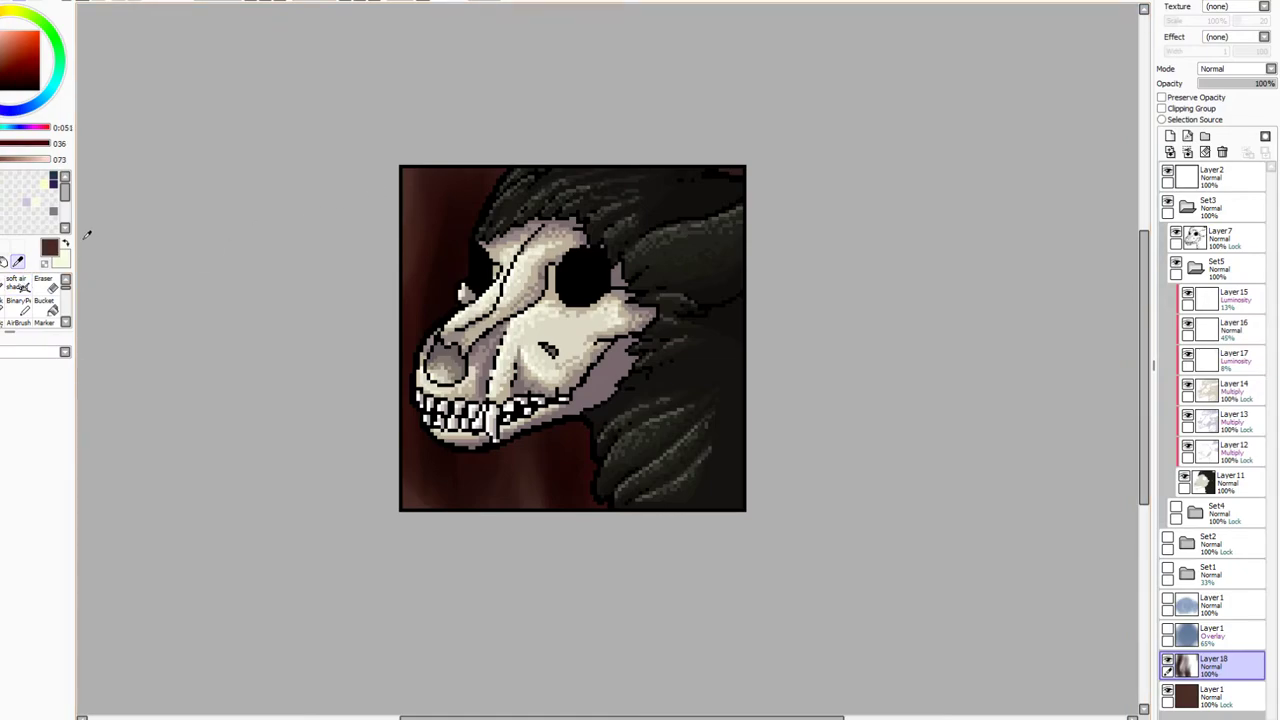
key("x")
left_click(452, 244)
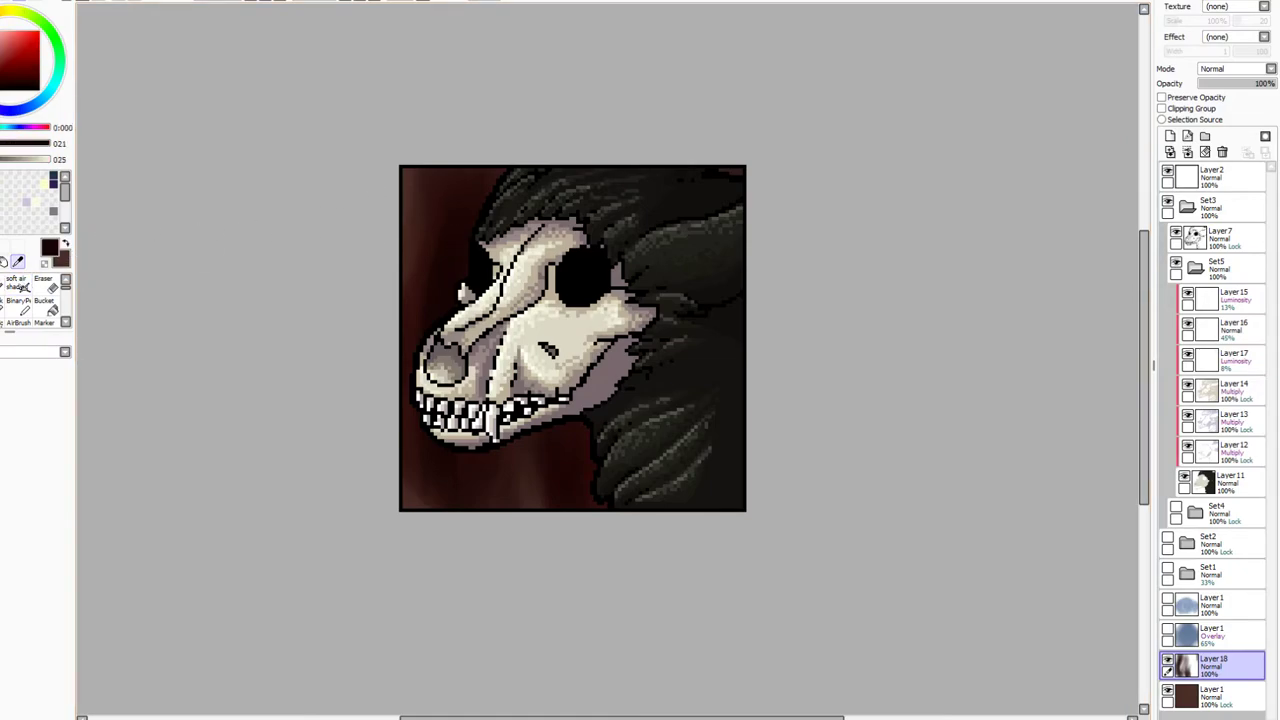
left_click(44, 301)
left_click(426, 219)
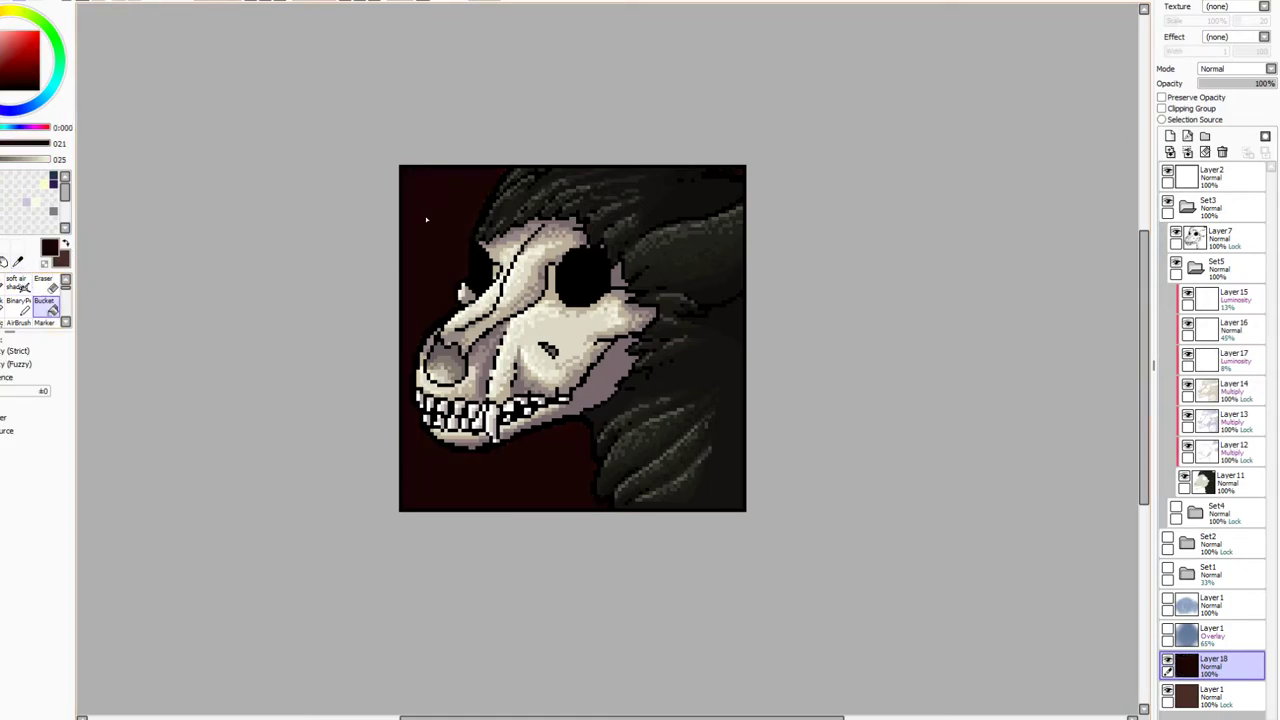
Paint a soft glow around the skull on Layer18 with the sampled brown, using the soft air shader at size 20
left_click(68, 243)
left_click(3, 285)
mouse_move(515, 272)
left_mouse_down()
mouse_move(540, 247)
mouse_move(501, 281)
mouse_move(513, 389)
mouse_move(611, 409)
mouse_move(624, 310)
left_mouse_up()
left_click(17, 283)
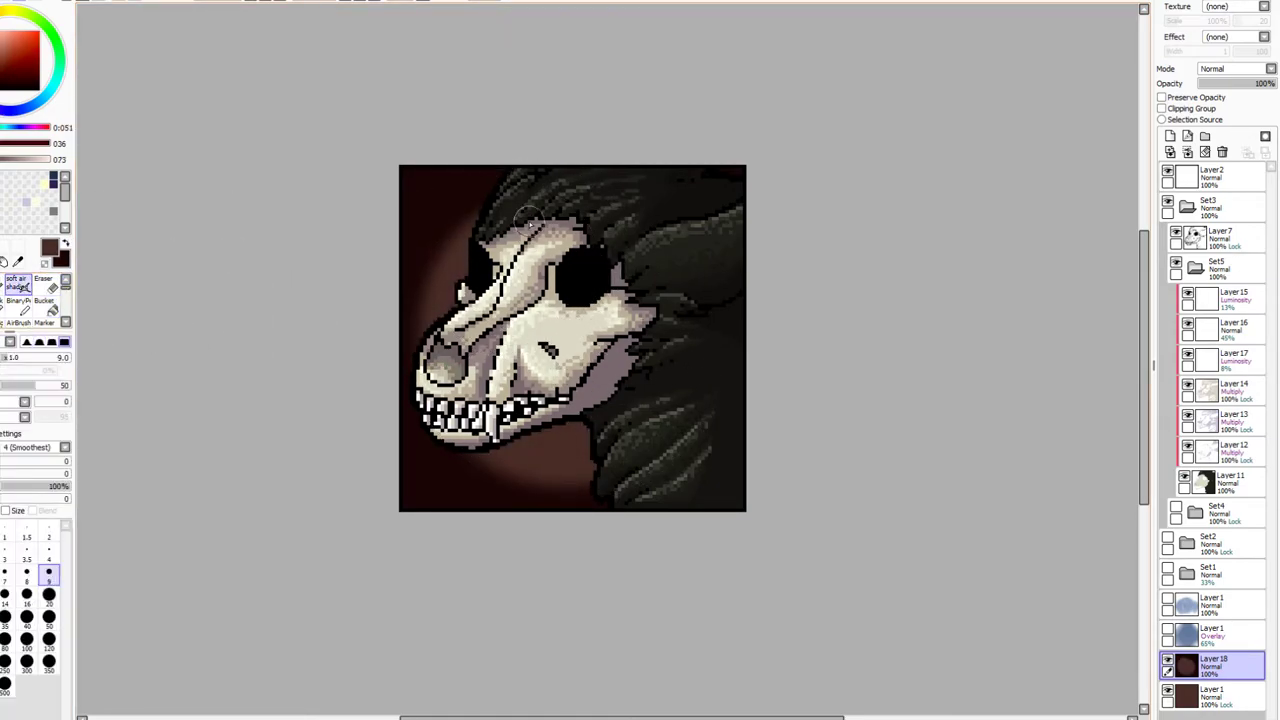
left_click(48, 595)
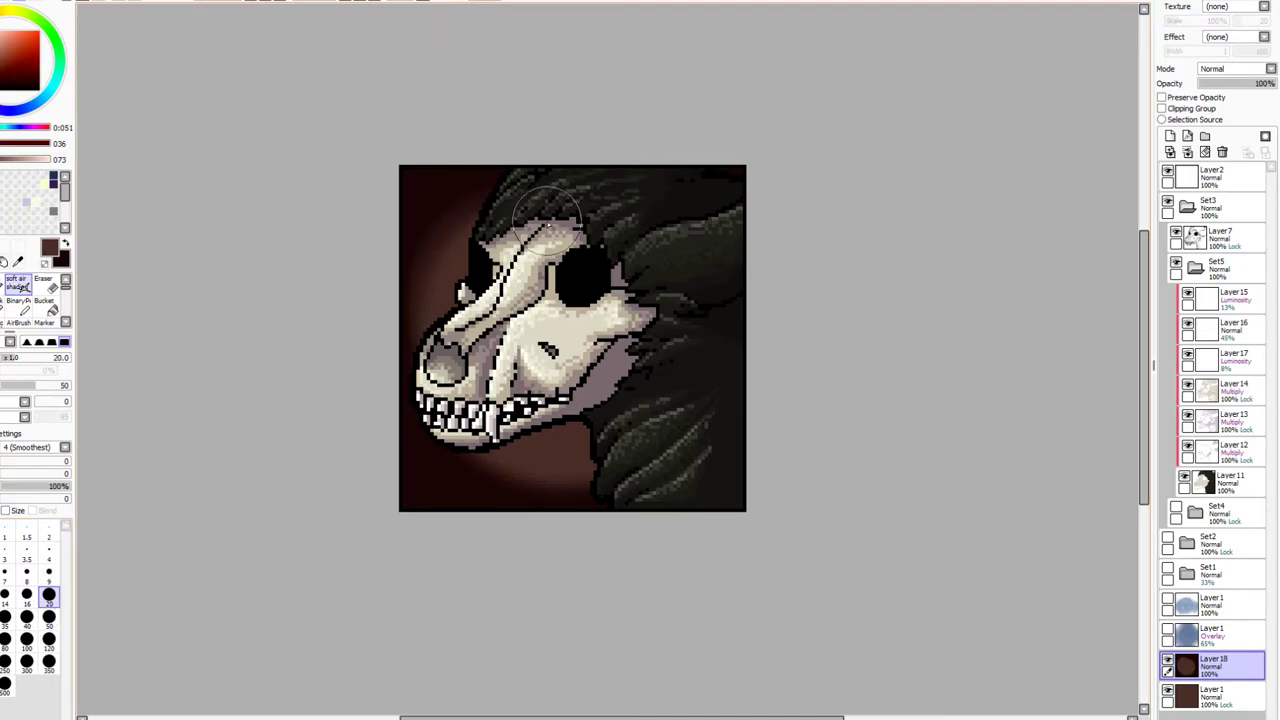
mouse_move(428, 223)
left_mouse_down()
mouse_move(412, 322)
mouse_move(600, 492)
left_mouse_up()
left_click_drag(483, 474, 424, 413)
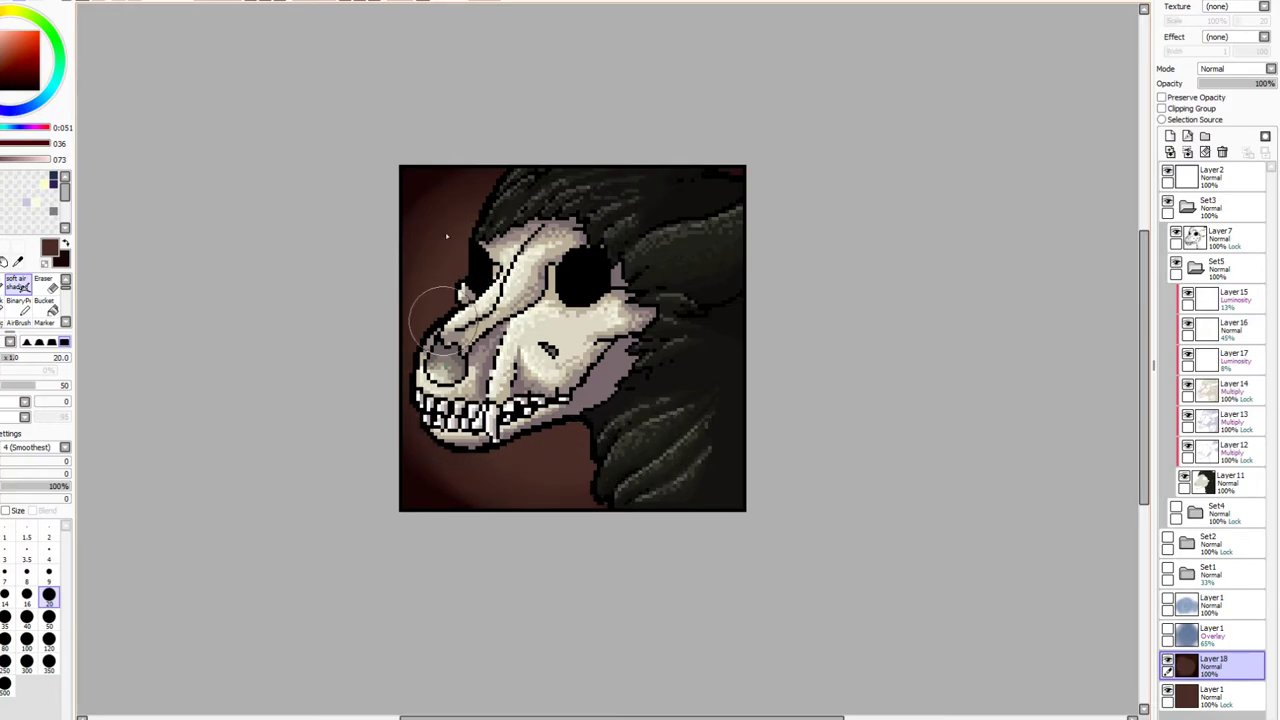
left_click_drag(408, 440, 240, 317)
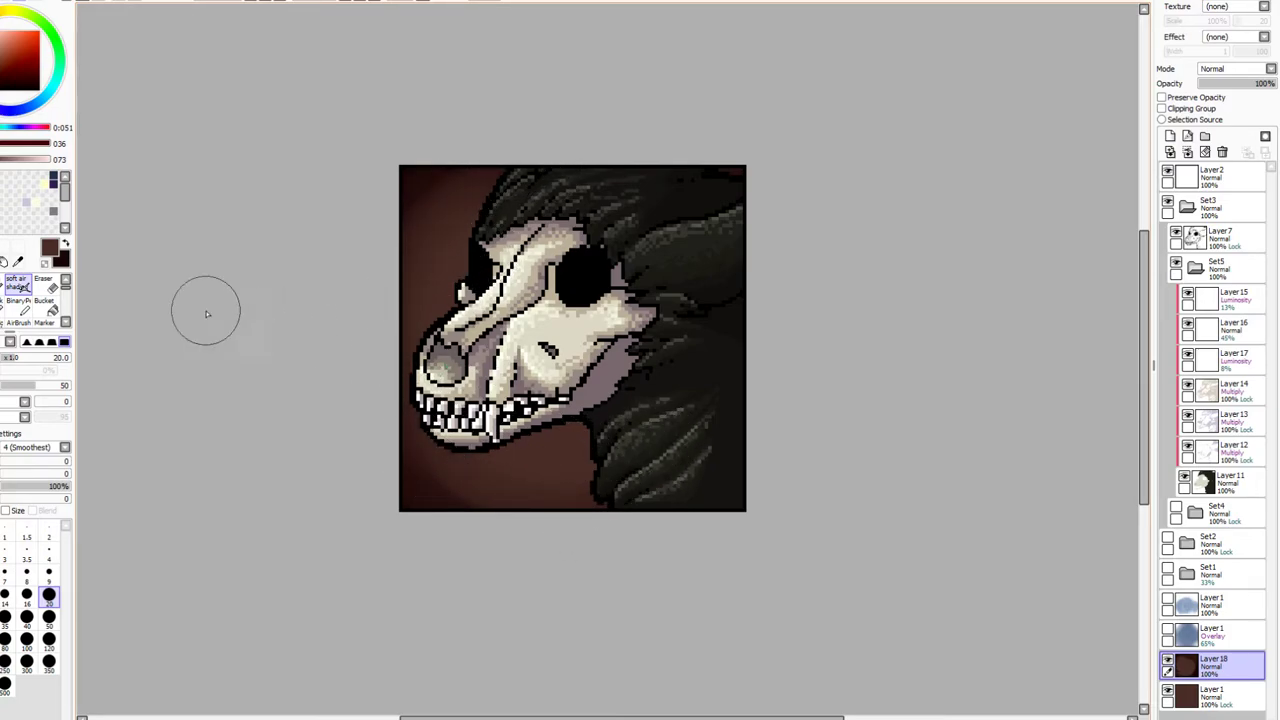
Brighten the background beside the snout and below the jaw with a lighter brown
left_click(5, 66)
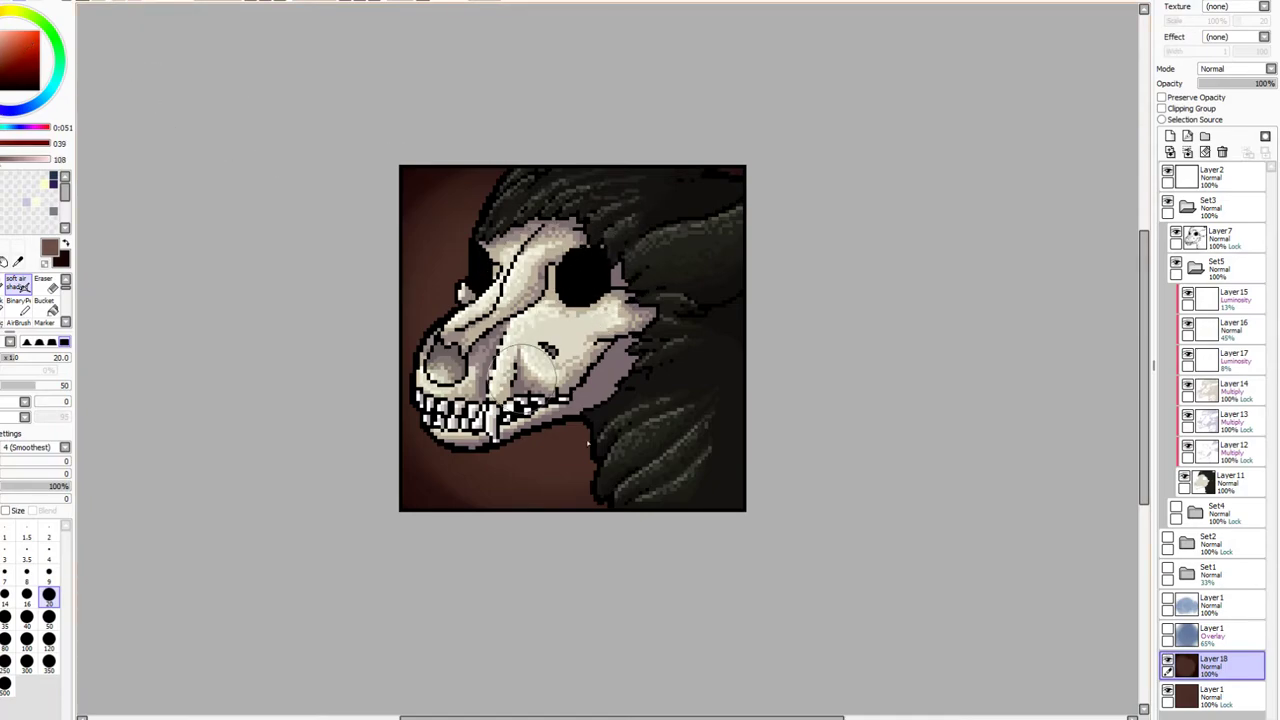
left_click_drag(556, 432, 604, 418)
left_click_drag(440, 345, 425, 270)
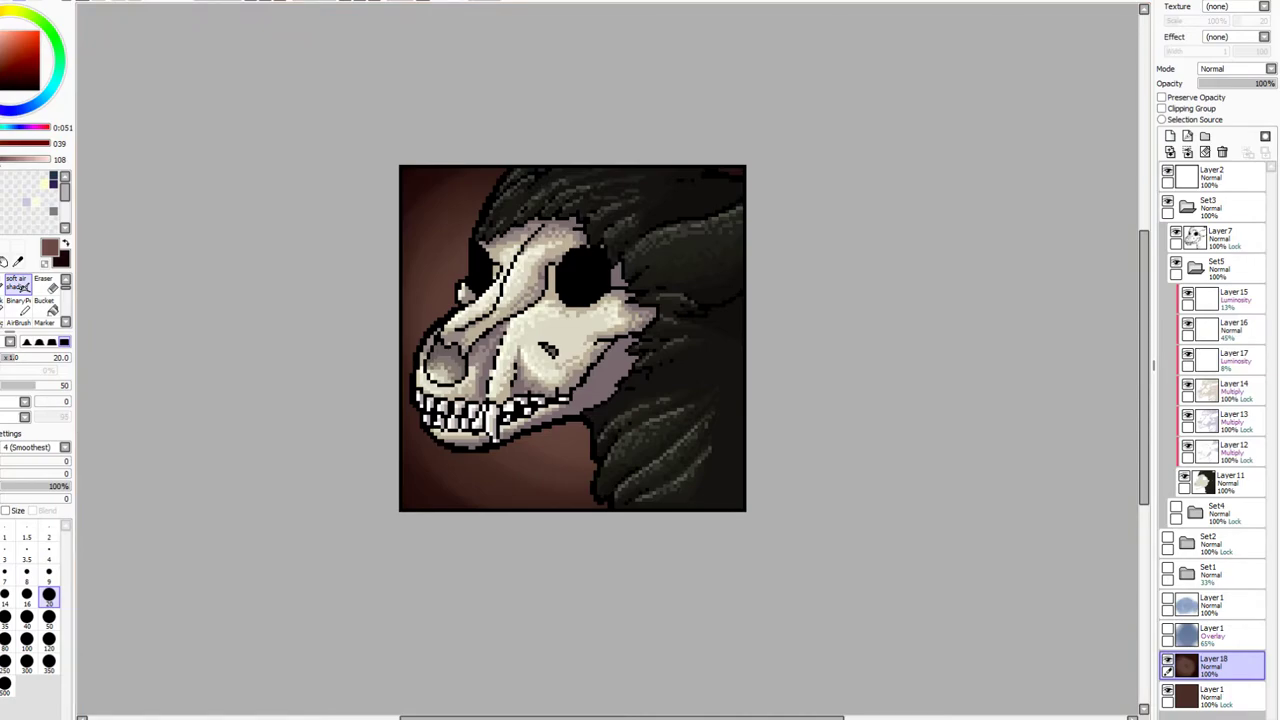
Add a new layer above Layer7 and set the soft air shader to white at size 9
left_click(254, 3)
left_click(254, 3)
left_click(267, 3)
left_click(267, 3)
left_click(267, 3)
left_click(267, 3)
left_click(1220, 237)
left_click(1170, 135)
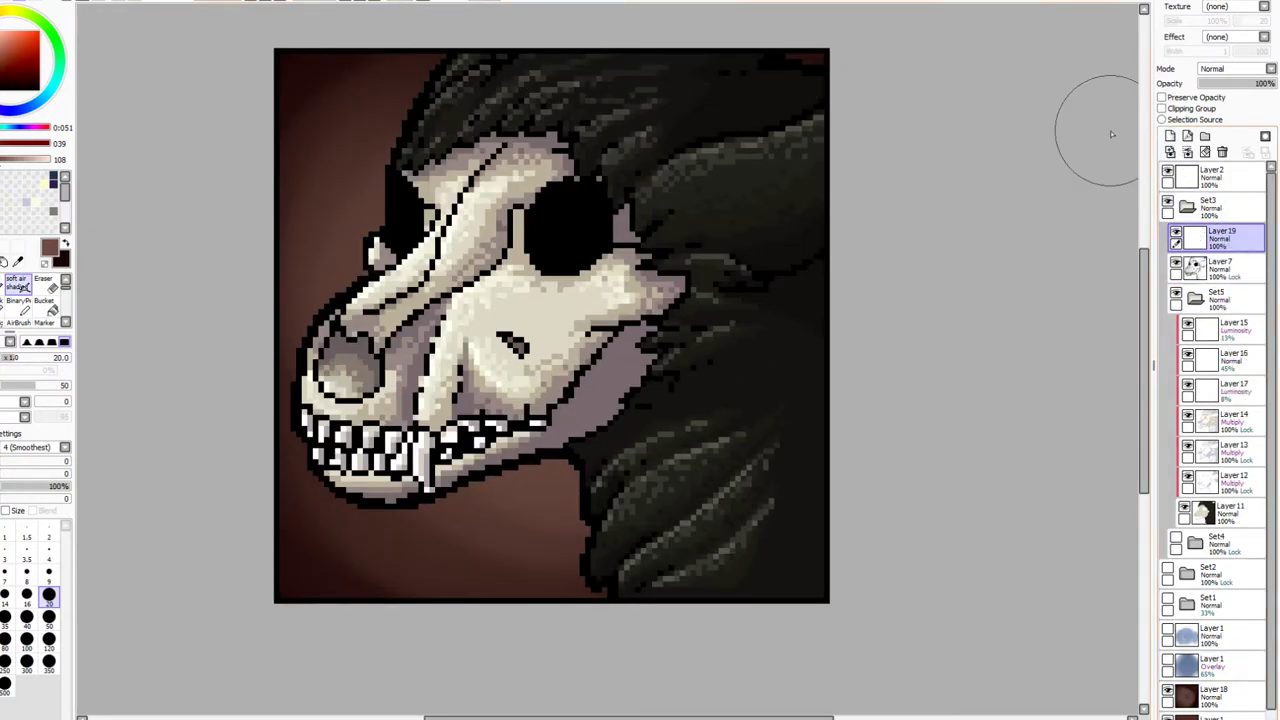
left_click_drag(17, 32, 0, 30)
left_click(48, 575)
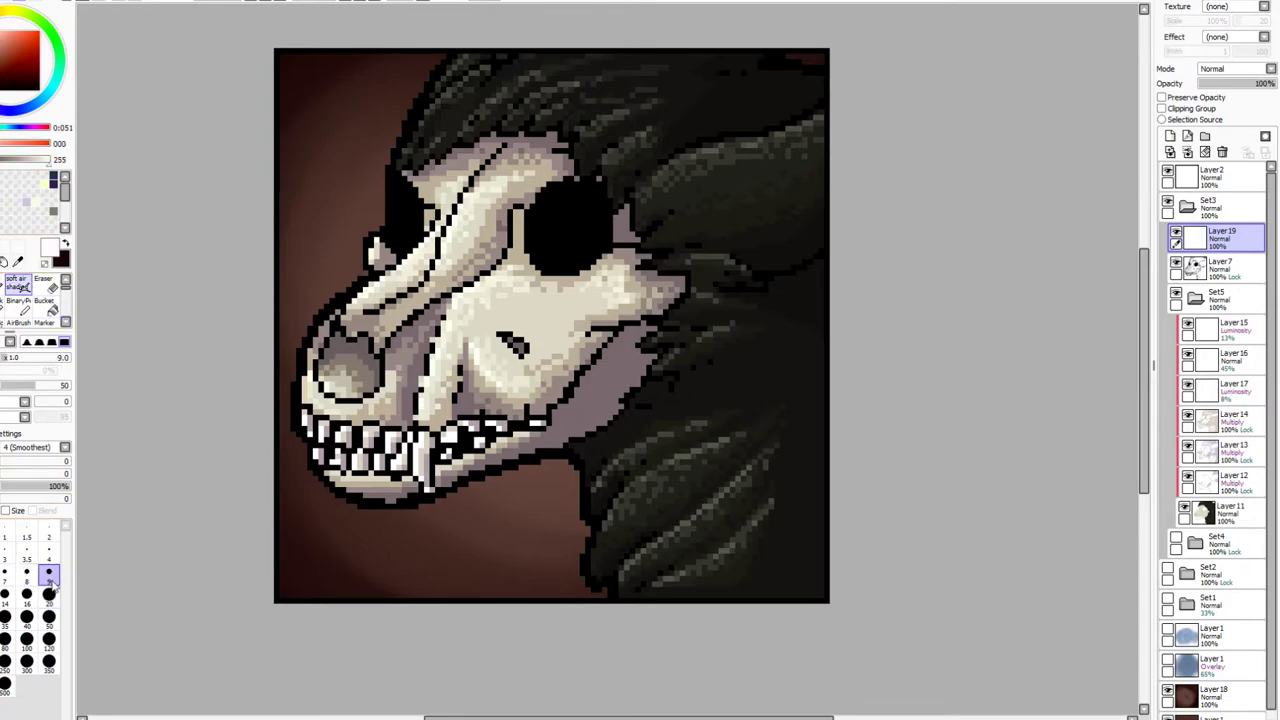
Paint soft white glows inside both eye sockets on Layer19 with the soft air shader
left_click_drag(556, 230, 572, 215)
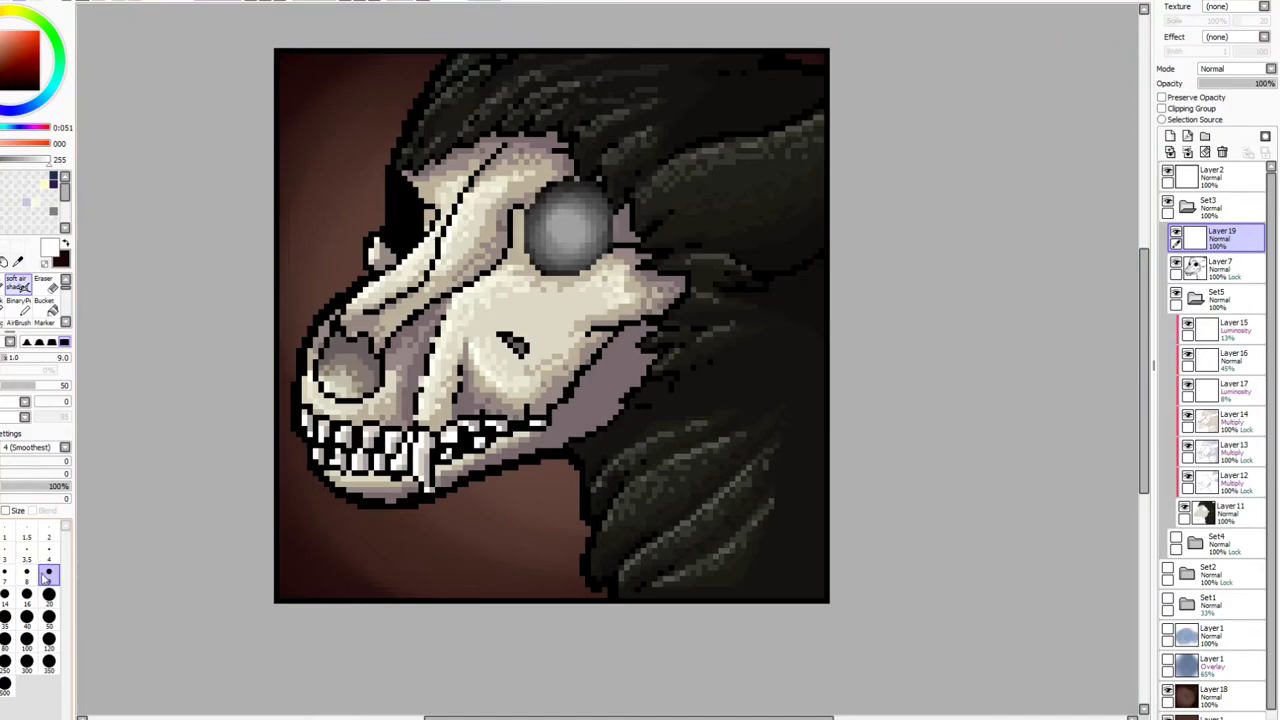
left_click(5, 573)
mouse_move(400, 212)
left_mouse_down()
mouse_move(409, 163)
mouse_move(390, 183)
mouse_move(401, 228)
mouse_move(385, 197)
mouse_move(380, 215)
mouse_move(396, 195)
mouse_move(393, 228)
mouse_move(404, 225)
mouse_move(397, 187)
mouse_move(404, 216)
mouse_move(405, 179)
mouse_move(443, 165)
mouse_move(395, 213)
mouse_move(405, 233)
mouse_move(405, 185)
mouse_move(442, 180)
mouse_move(396, 171)
left_mouse_up()
left_click(48, 573)
key("ctrl+z")
key("ctrl+z")
left_click(48, 553)
key("ctrl+z")
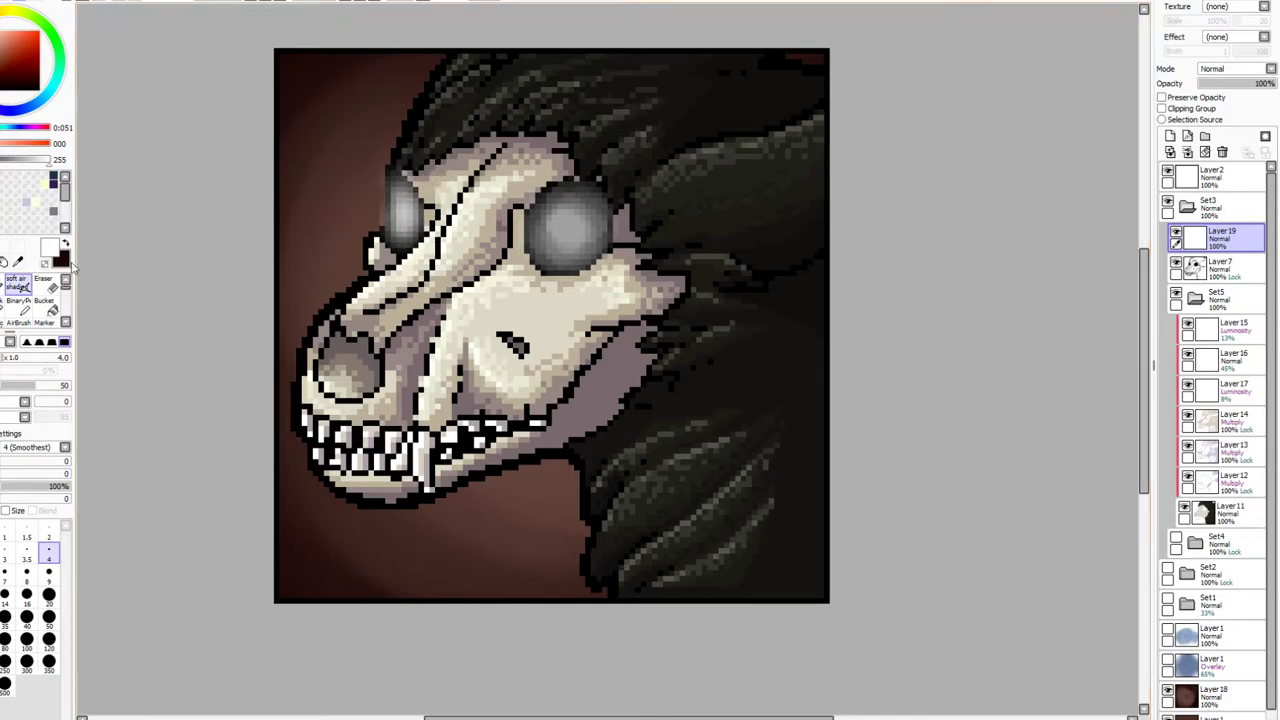
Try to erase parts of the eye socket outlines on Layer7 with the eraser at size 2
left_click(44, 279)
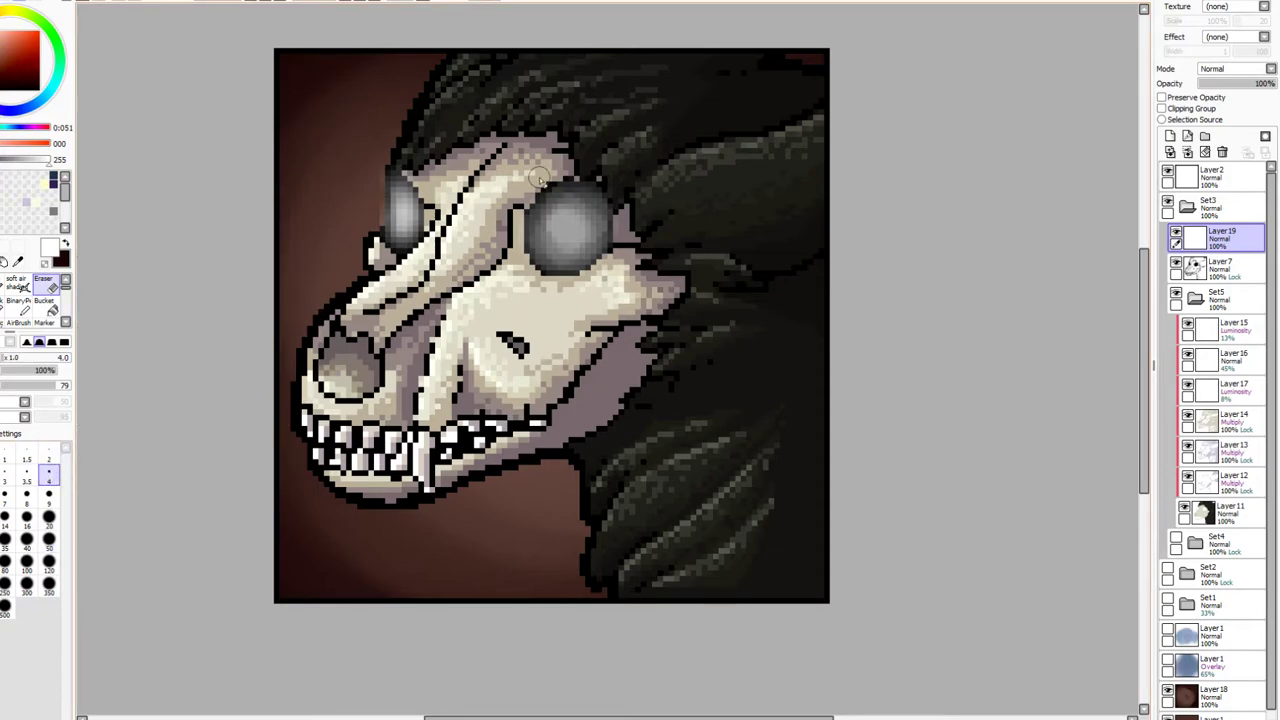
left_click(1200, 266)
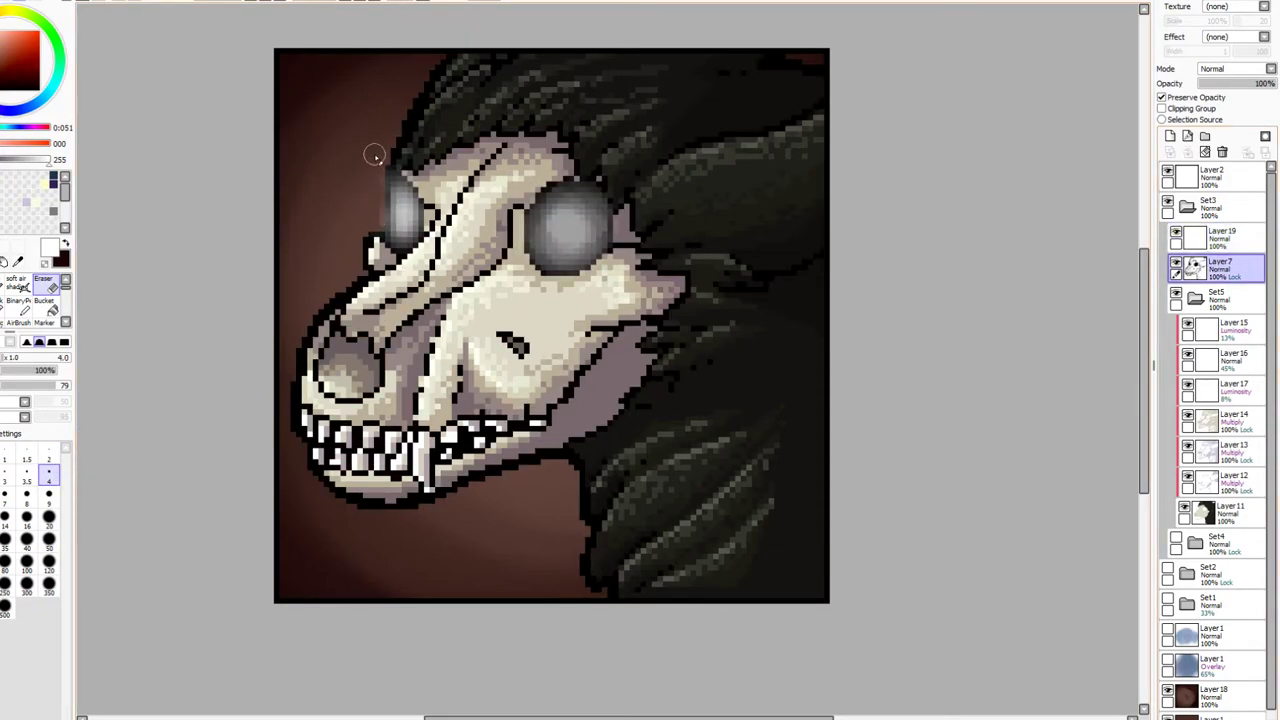
left_click(49, 452)
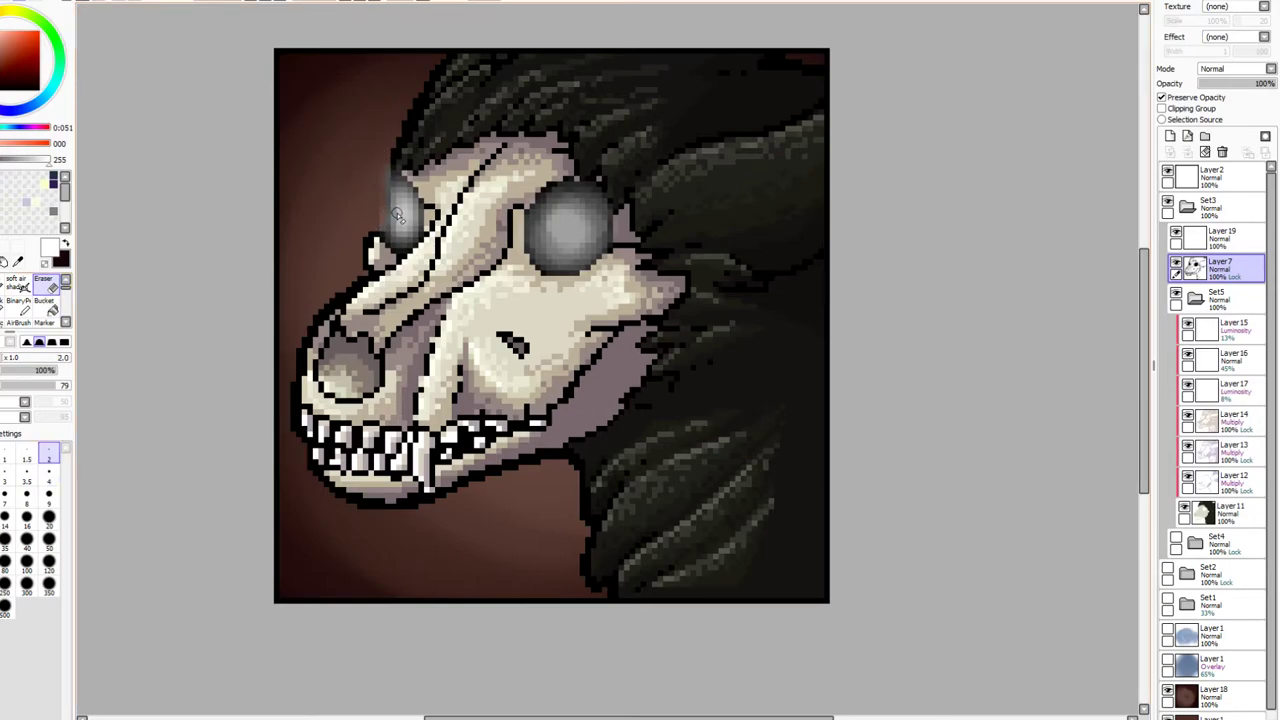
Undo the outline erasing and the white glow strokes in both eye sockets
key("ctrl+z")
key("ctrl+z")
key("ctrl+z")
key("ctrl+z")
key("ctrl+z")
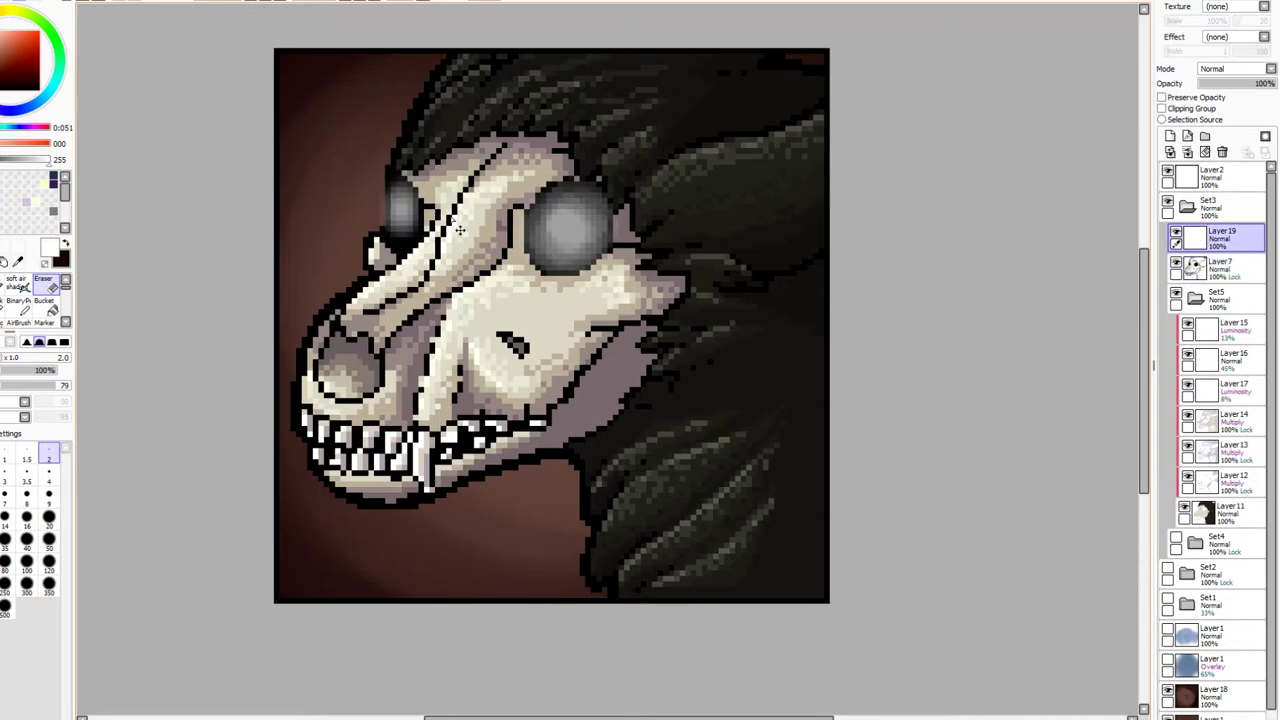
key("ctrl+z")
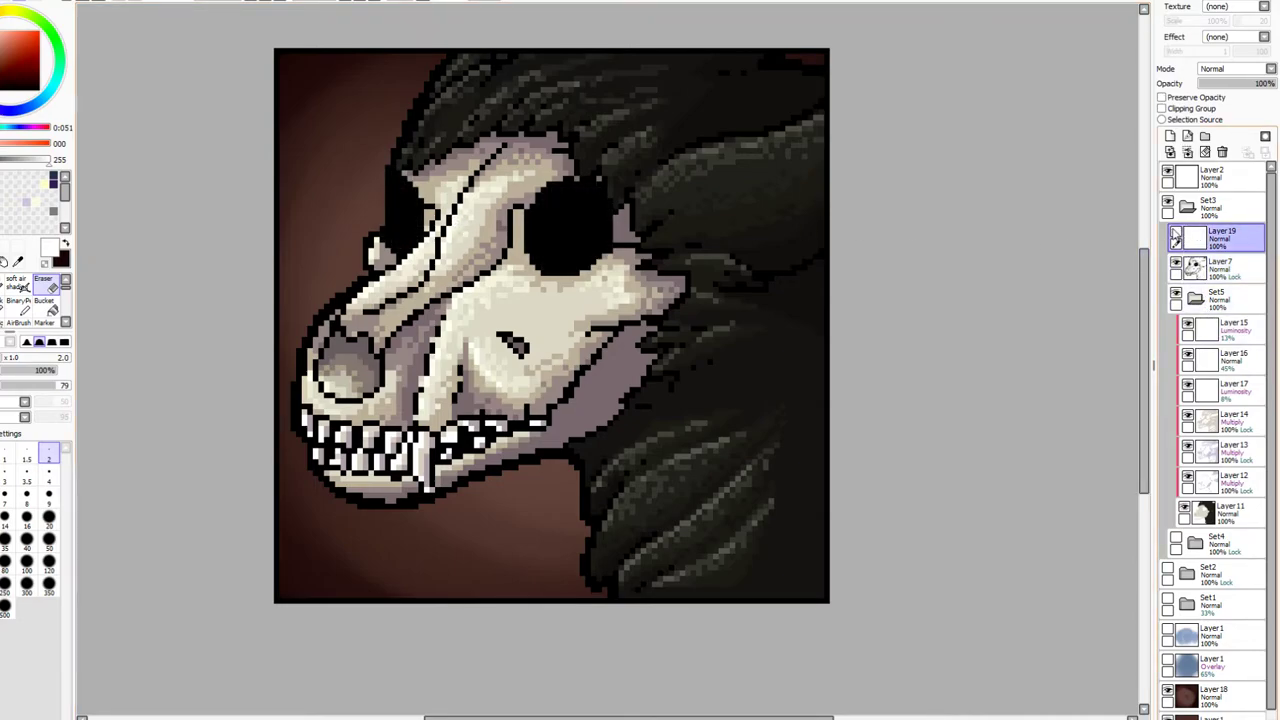
Paint a bright white glow in the larger eye socket on Layer19 with the soft air shader at size 9
left_click(17, 280)
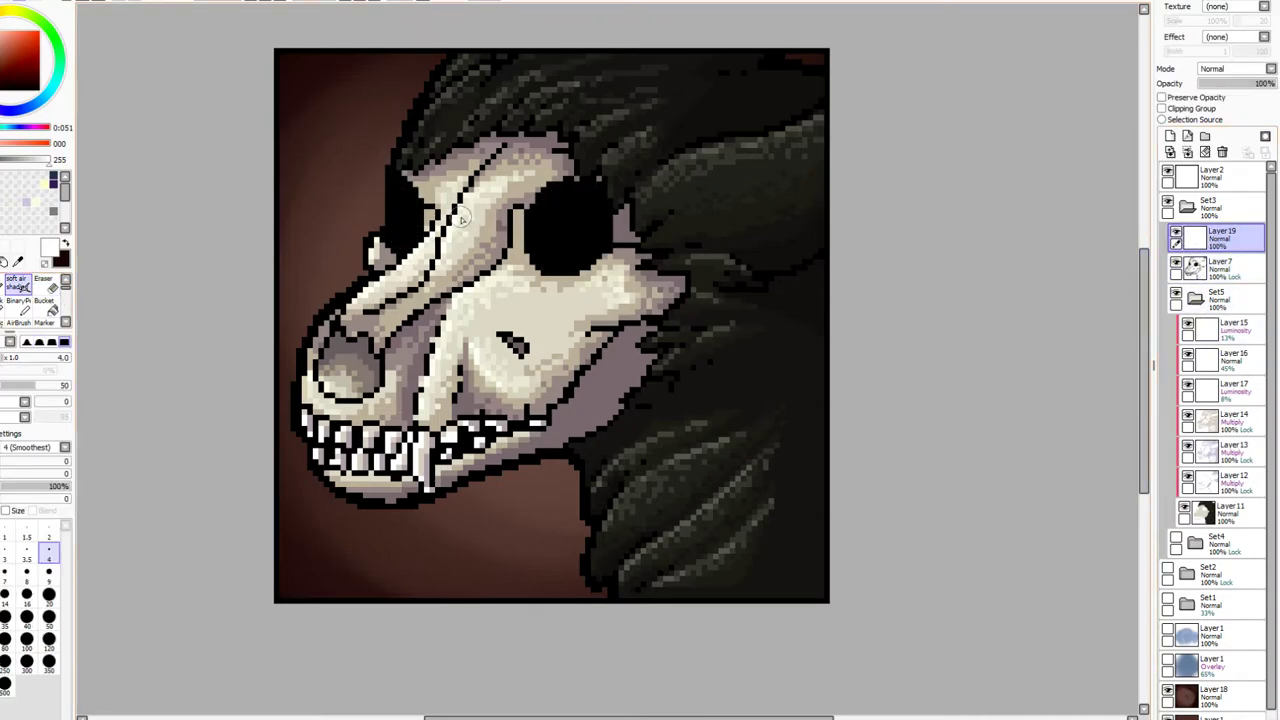
left_click(48, 572)
mouse_move(563, 223)
left_mouse_down()
mouse_move(578, 222)
mouse_move(563, 217)
mouse_move(560, 238)
mouse_move(575, 222)
left_mouse_up()
Paint a matching white glow in the smaller, far eye socket with the soft air shader at size 7
left_click(5, 572)
key("ctrl+z")
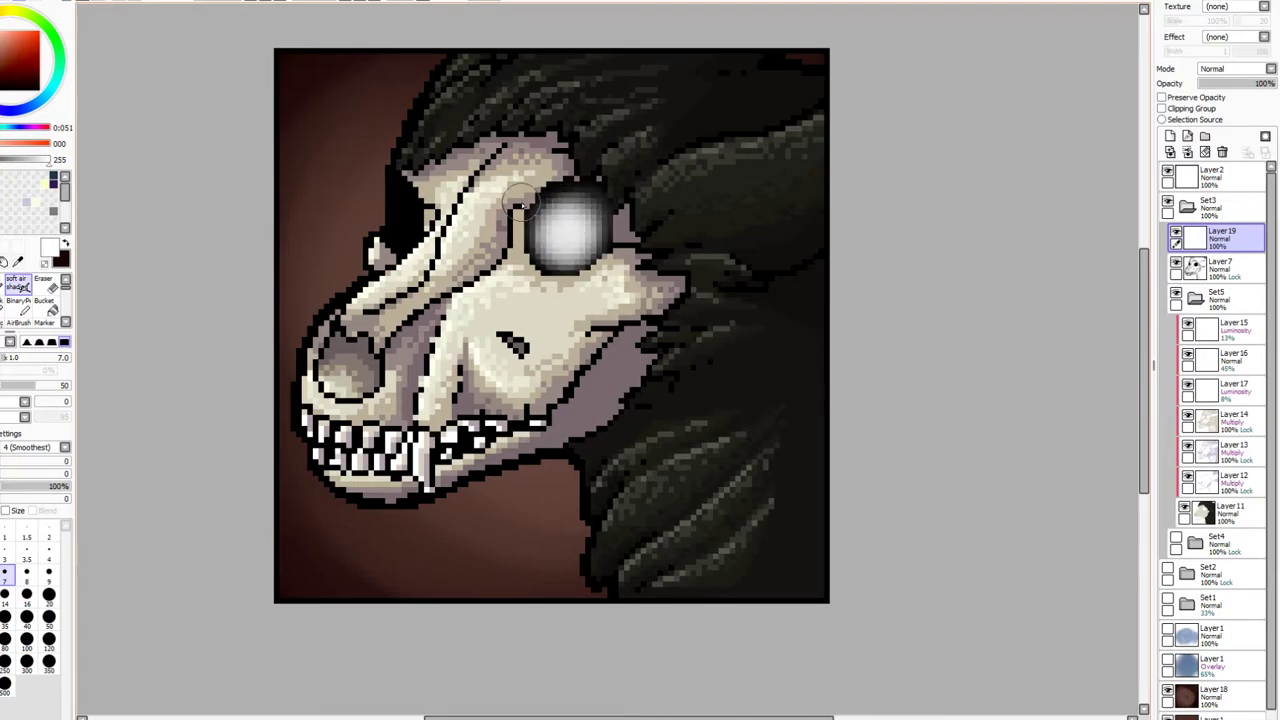
left_click_drag(402, 218, 404, 225)
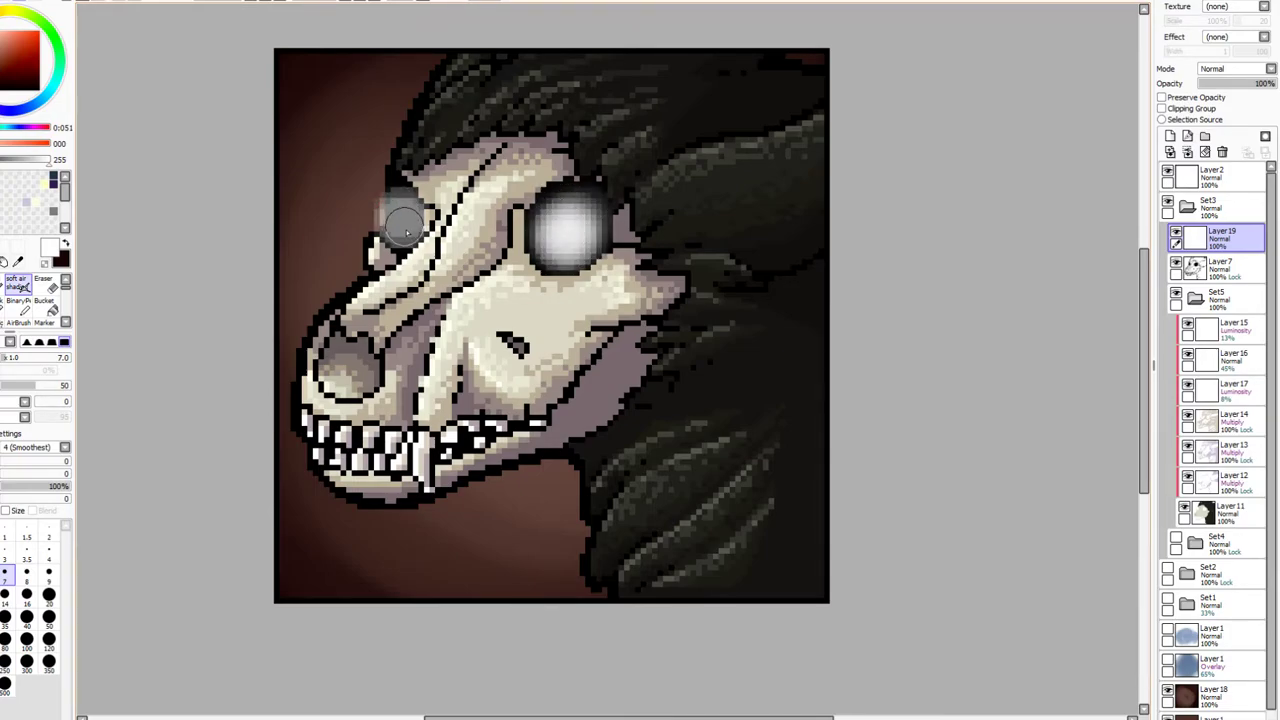
left_click(3, 576)
mouse_move(398, 224)
left_mouse_down()
mouse_move(393, 186)
mouse_move(410, 214)
left_mouse_up()
Fade the upper edges of both eye glows with a soft-edged eraser at size 20
left_click(44, 280)
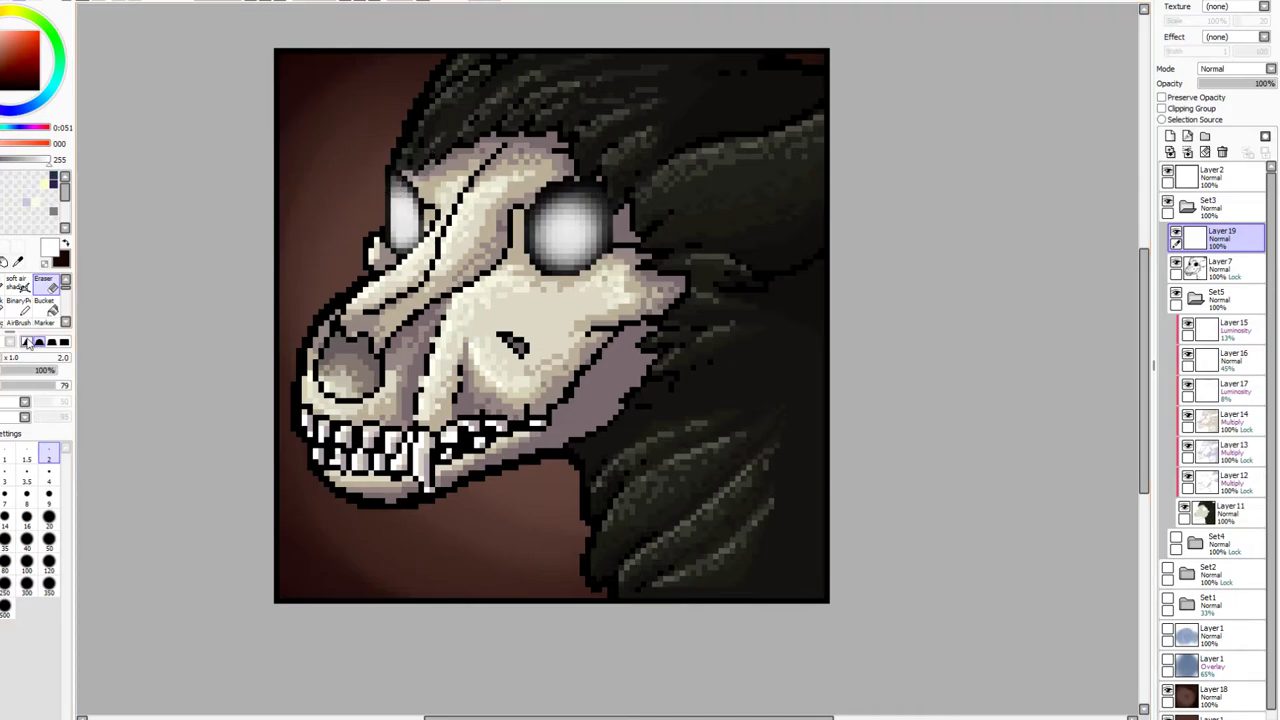
left_click(48, 517)
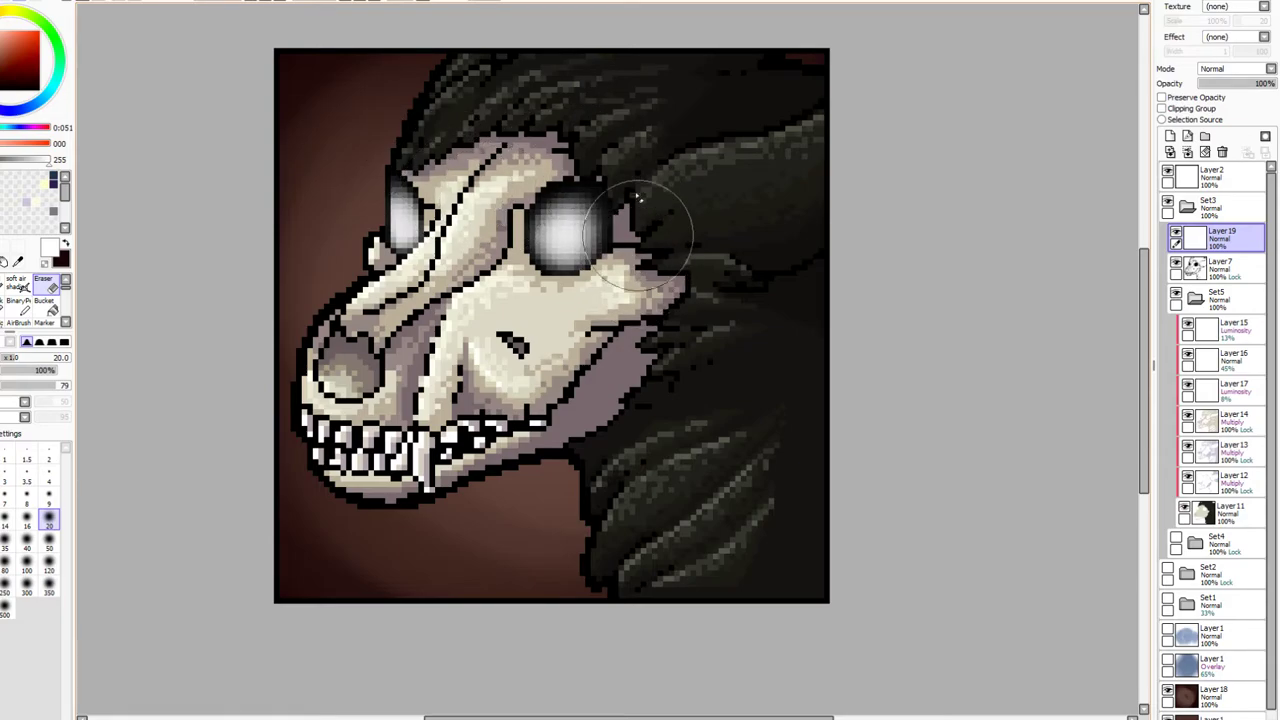
left_click_drag(600, 172, 500, 170)
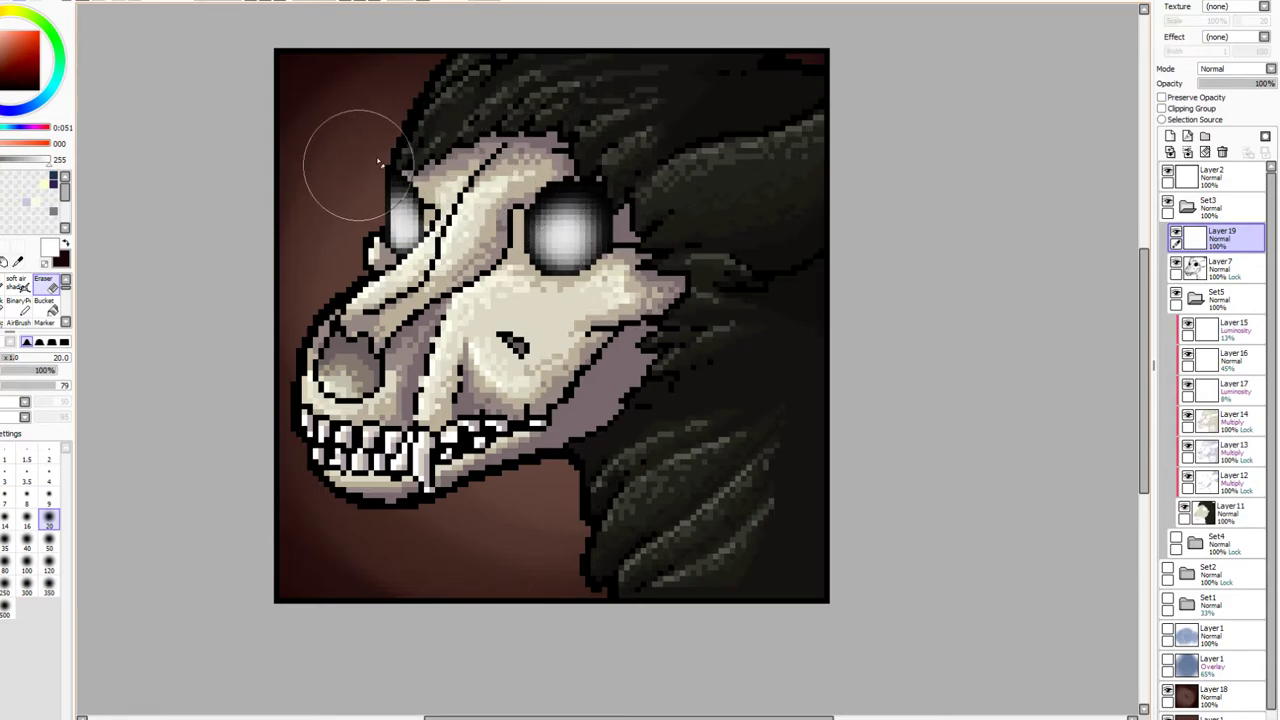
Examine the skull with its glowing eyes at thumbnail size and at intermediate zoom levels
left_click(252, 1)
left_click(252, 1)
left_click(252, 1)
left_click(252, 1)
left_click(252, 1)
left_click(252, 1)
left_click(252, 1)
left_click(252, 1)
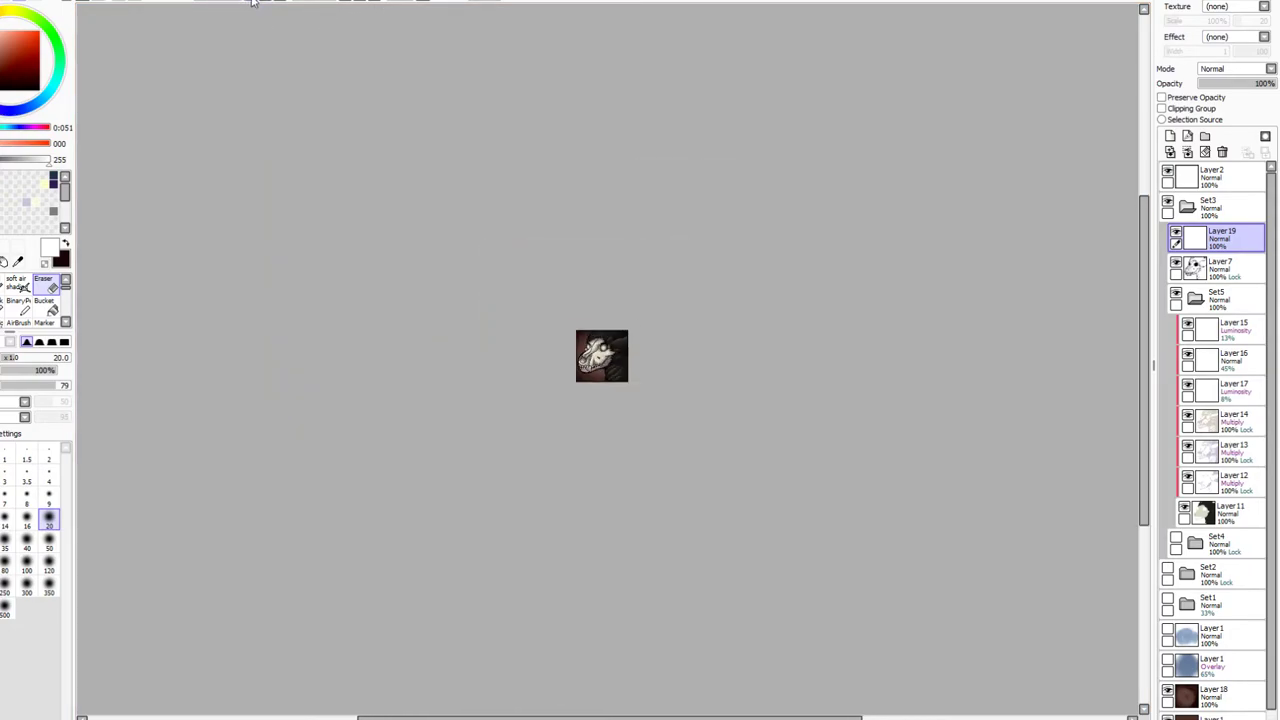
left_click(271, 1)
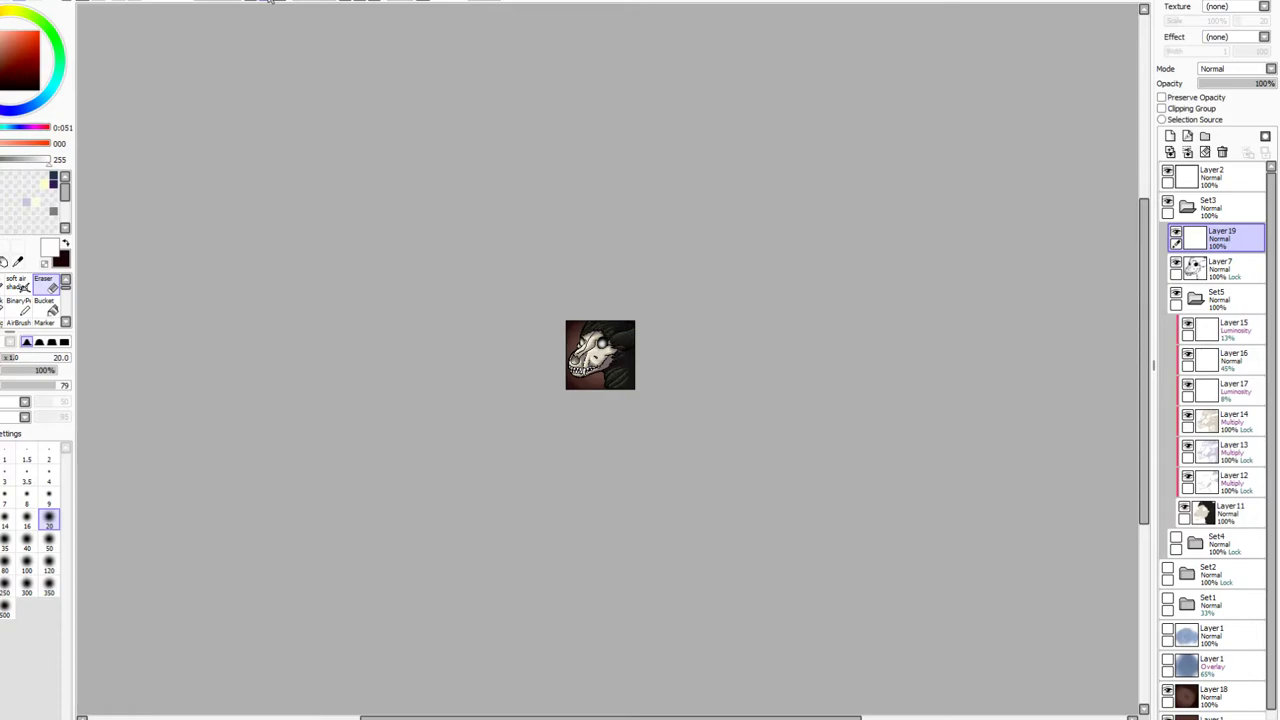
left_click(269, 1)
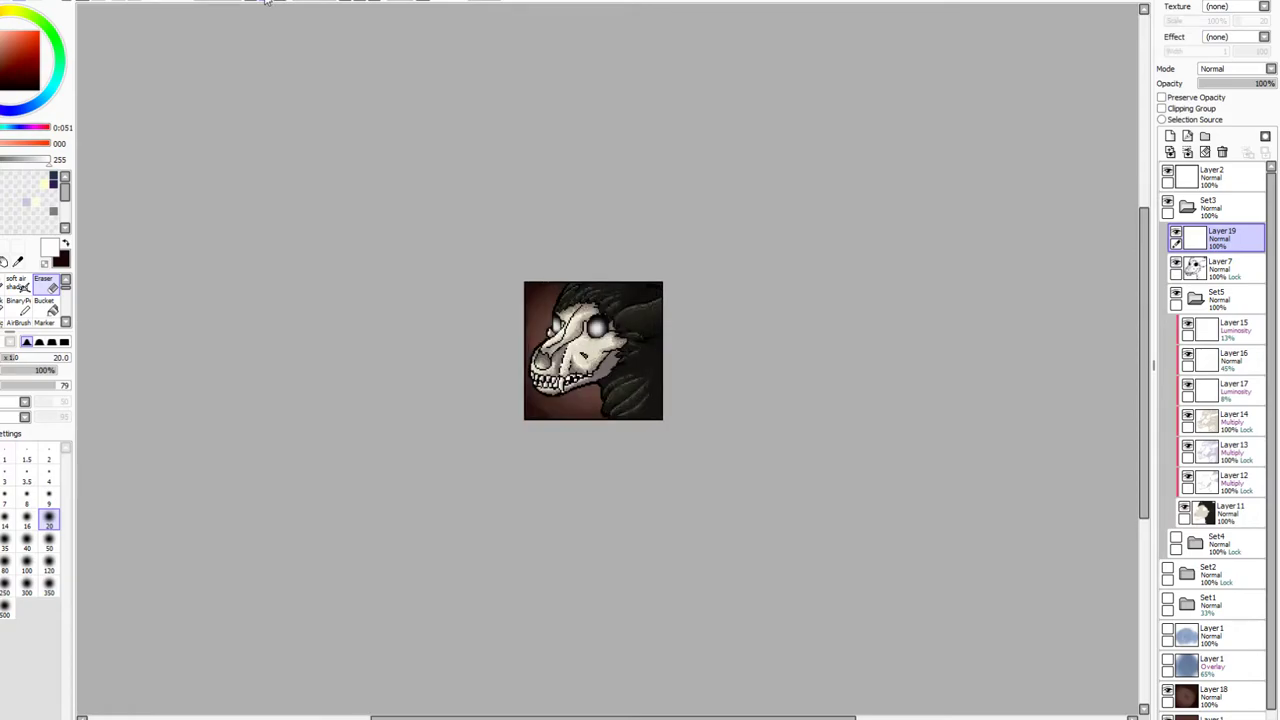
left_click(269, 1)
left_click(269, 1)
left_click(253, 2)
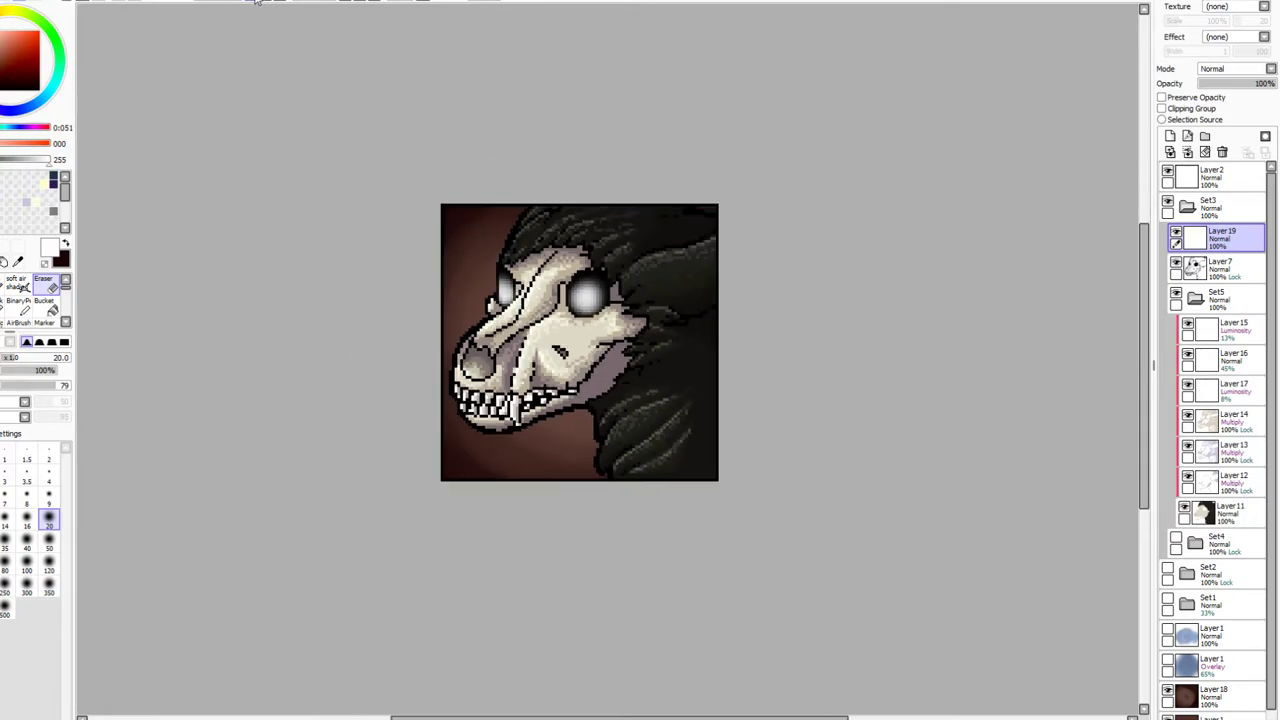
Hide the white eye glows on Layer19 and compare the skull icon with and without them at small sizes
left_click(253, 2)
left_click(253, 2)
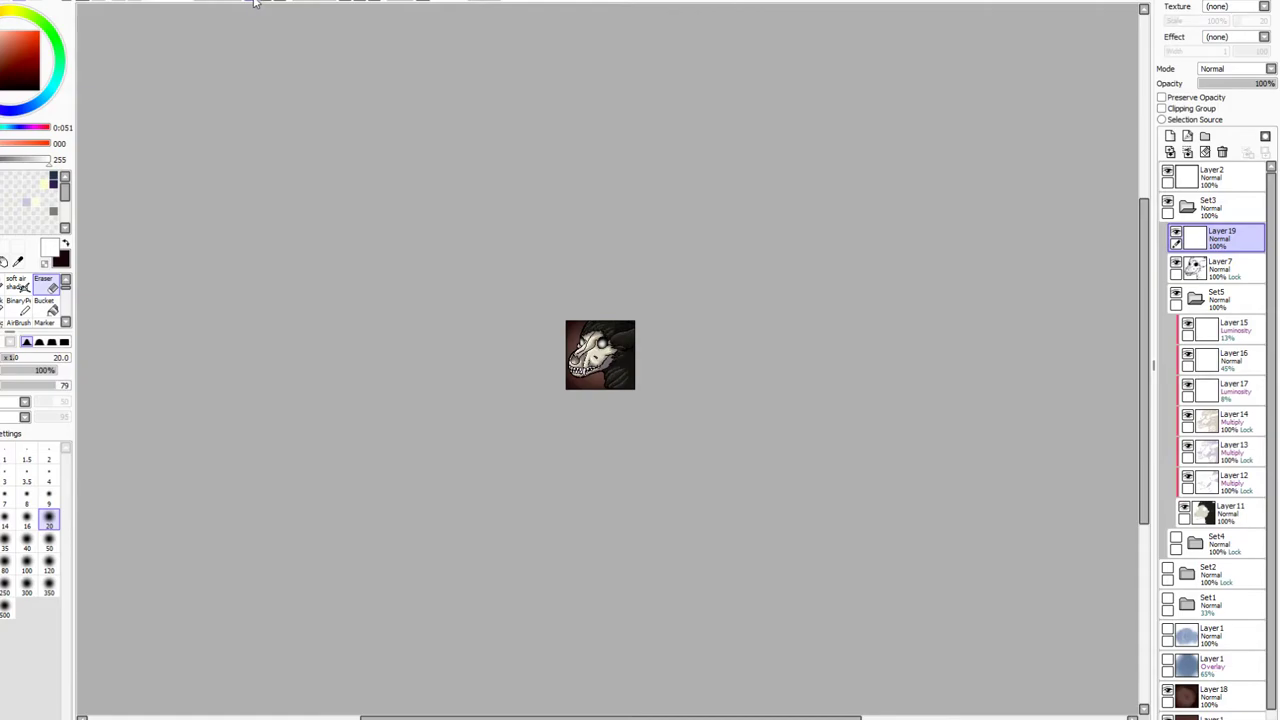
left_click(266, 2)
left_click(266, 2)
left_click(266, 2)
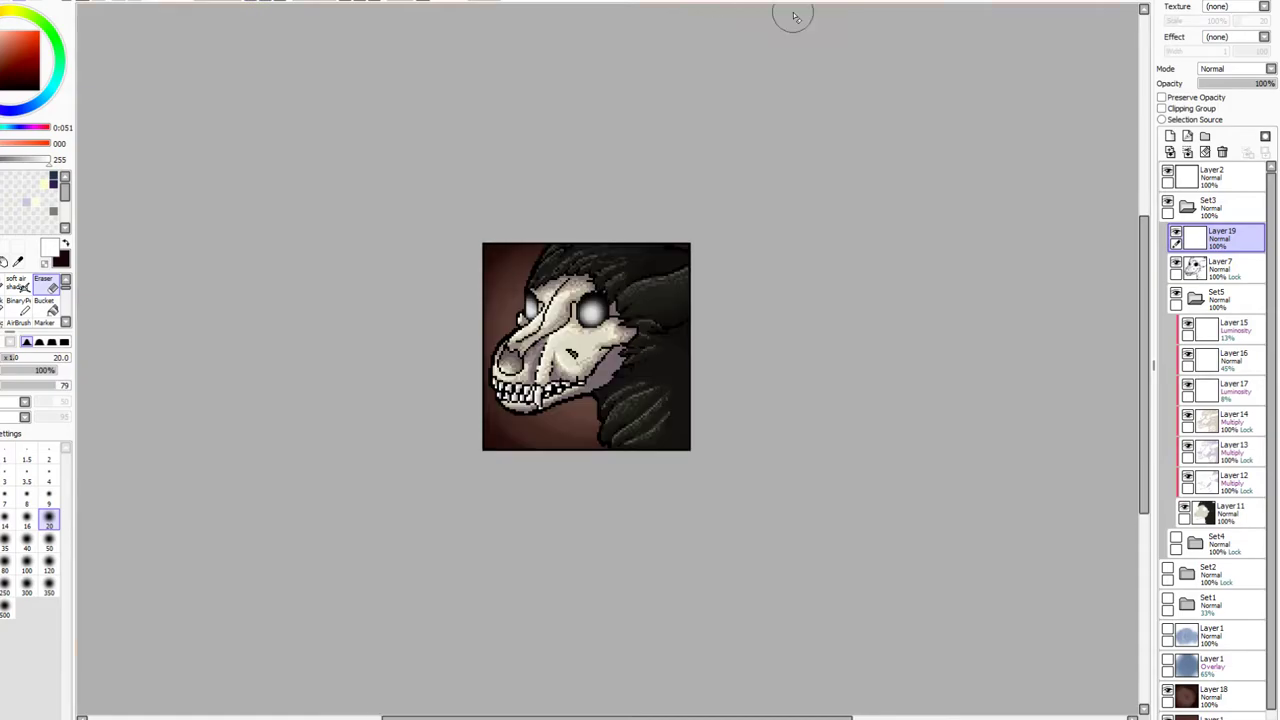
left_click(1176, 232)
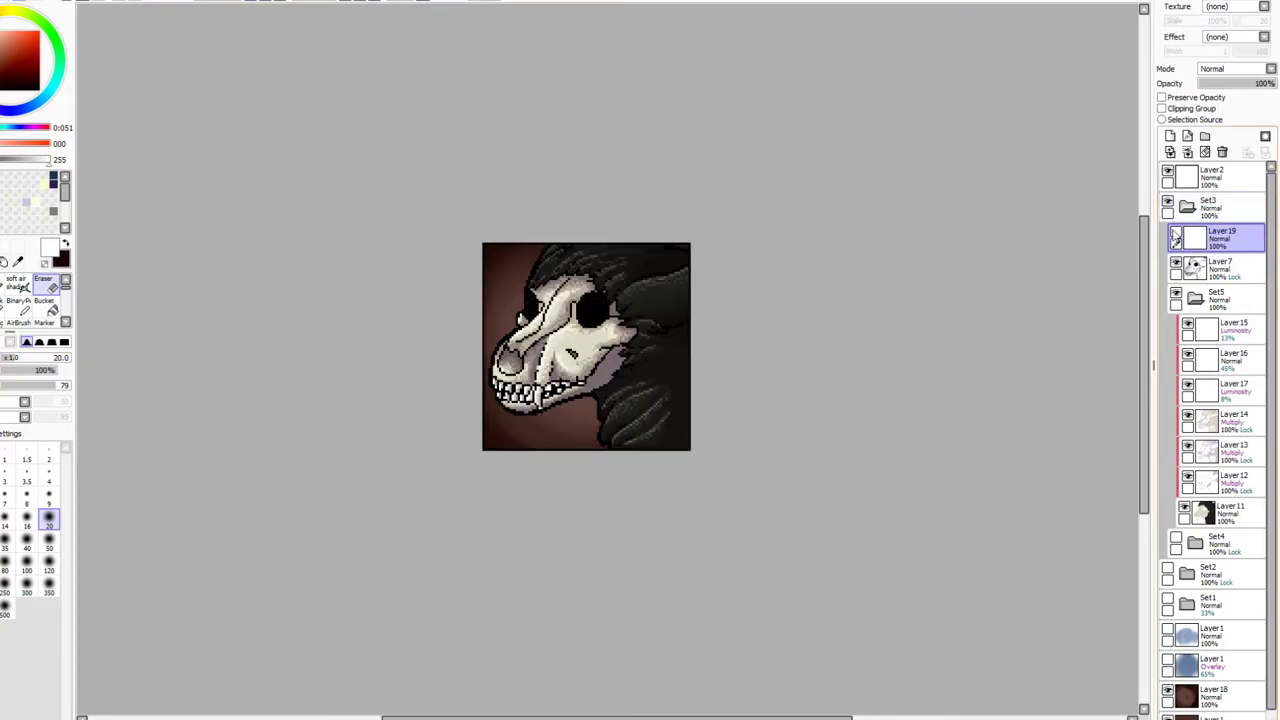
left_click(250, 3)
left_click(250, 3)
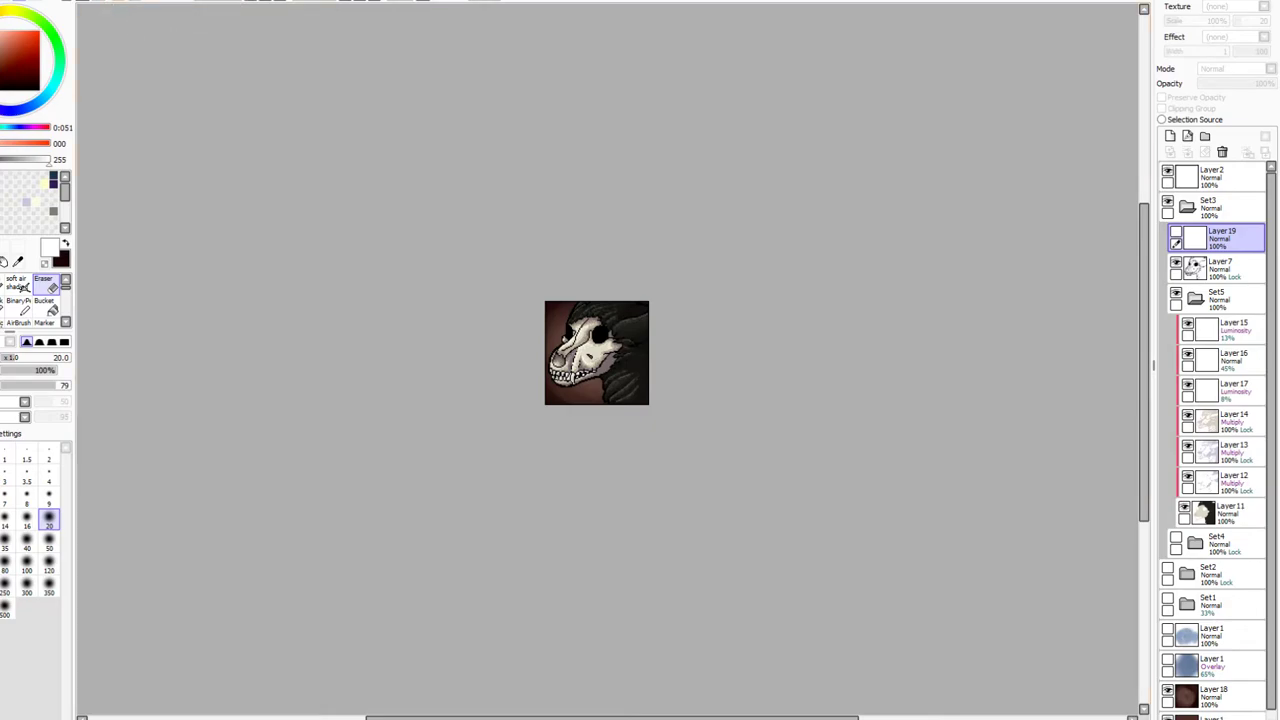
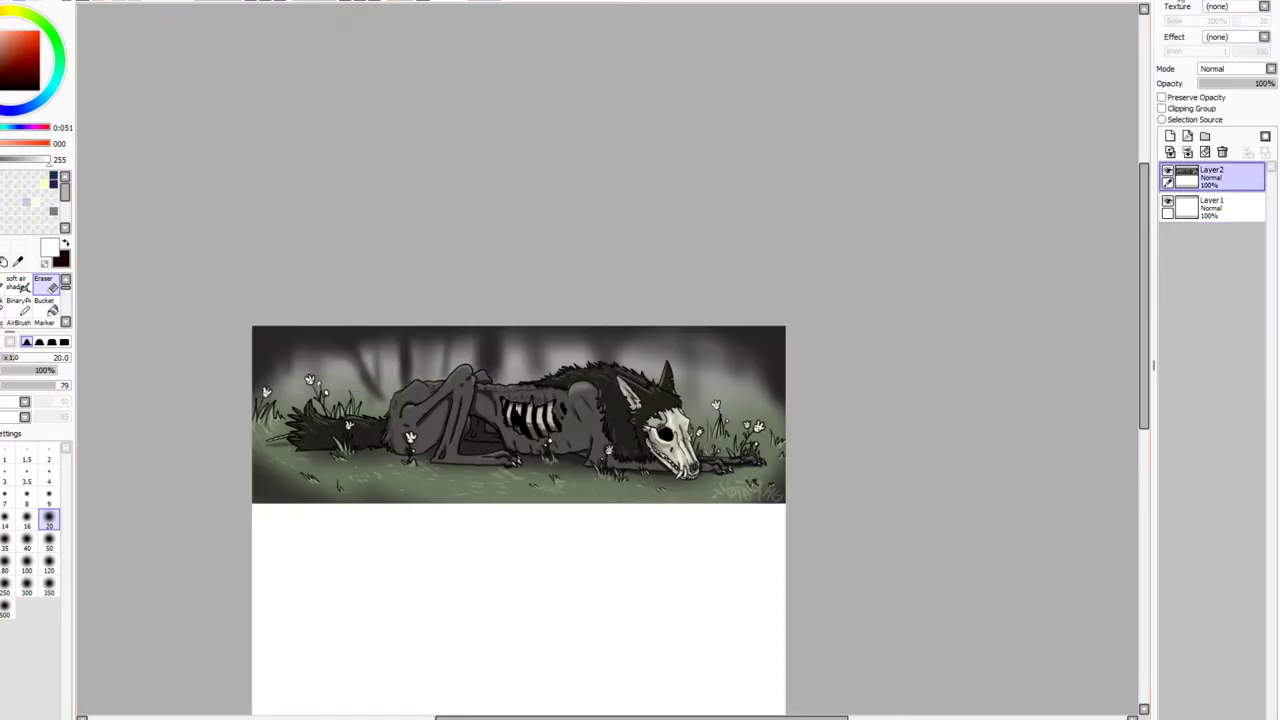
Delete the skull creature reference layer from the other canvas and the old Set3 and Set2 folders from the icon file
left_click(1222, 152)
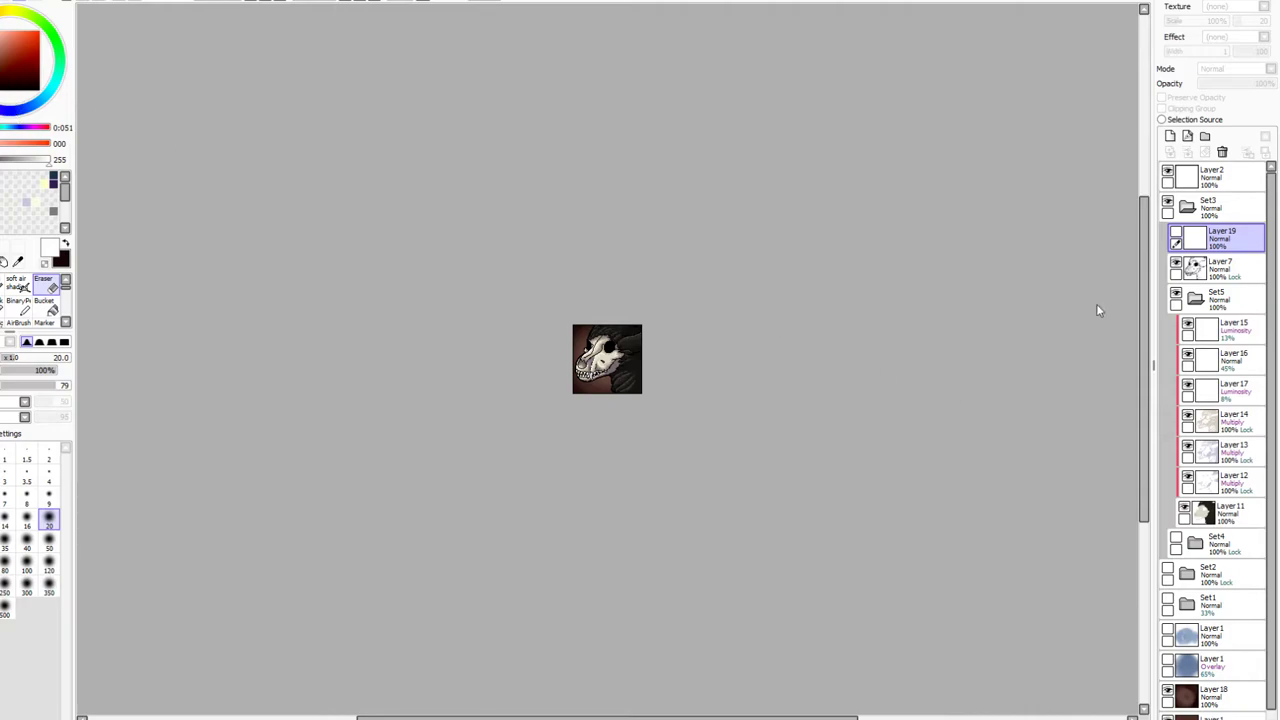
left_click(1220, 195, "ctrl")
left_click(1220, 202)
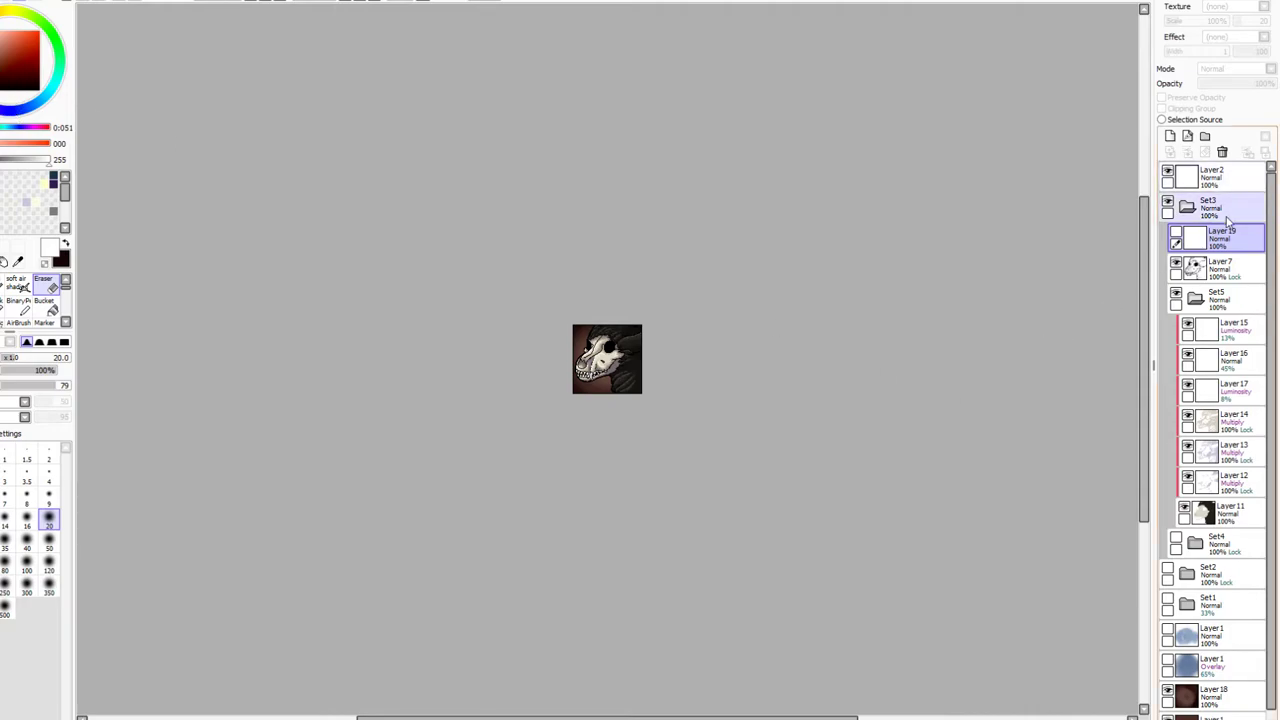
left_click(1222, 152)
left_click(1222, 152)
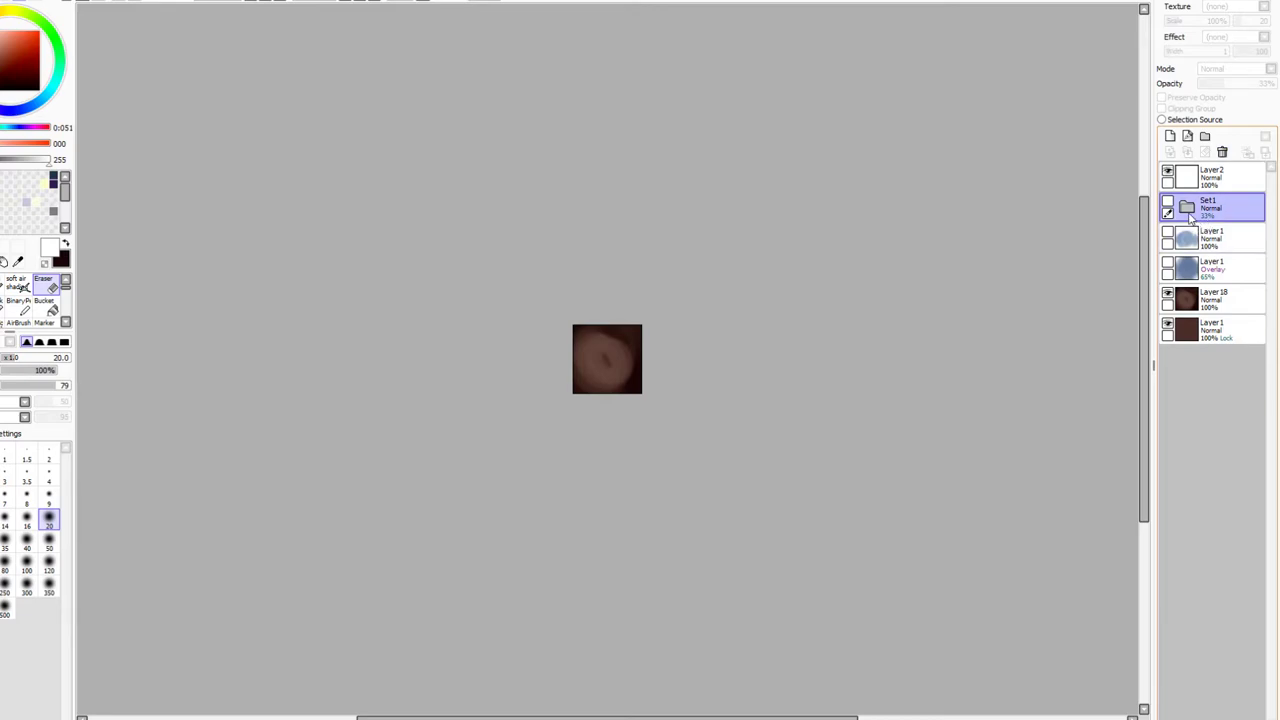
Make the Set1 folder visible, delete the old layer inside it, and remove the Layer18 background shading
left_click(1190, 210)
left_click(1167, 202)
left_click(1240, 238)
left_click(1222, 152)
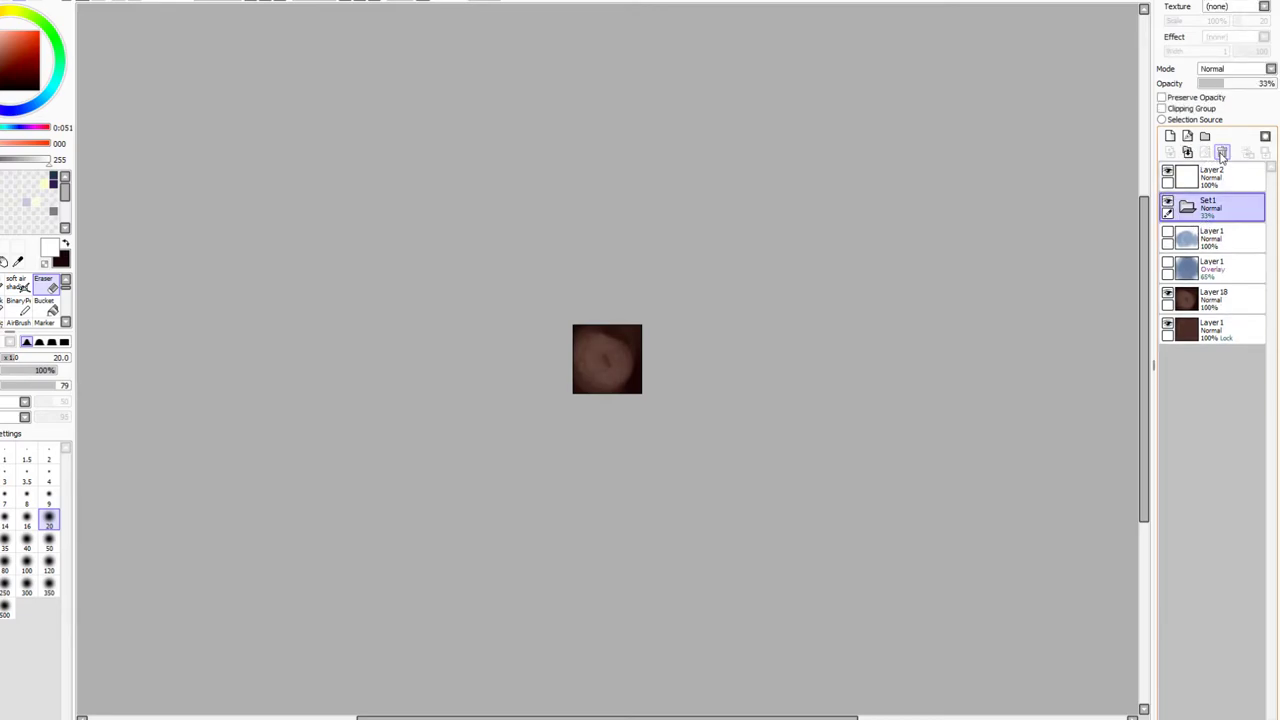
left_click(1238, 291)
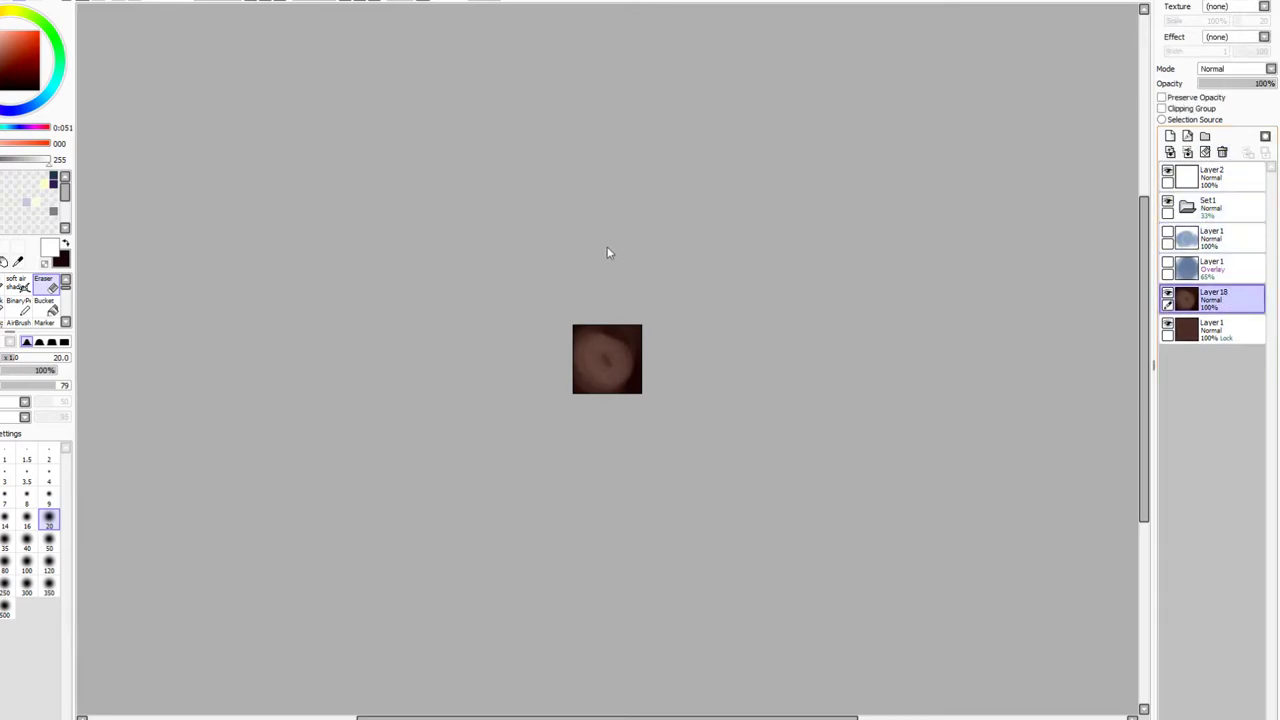
left_click(1222, 152)
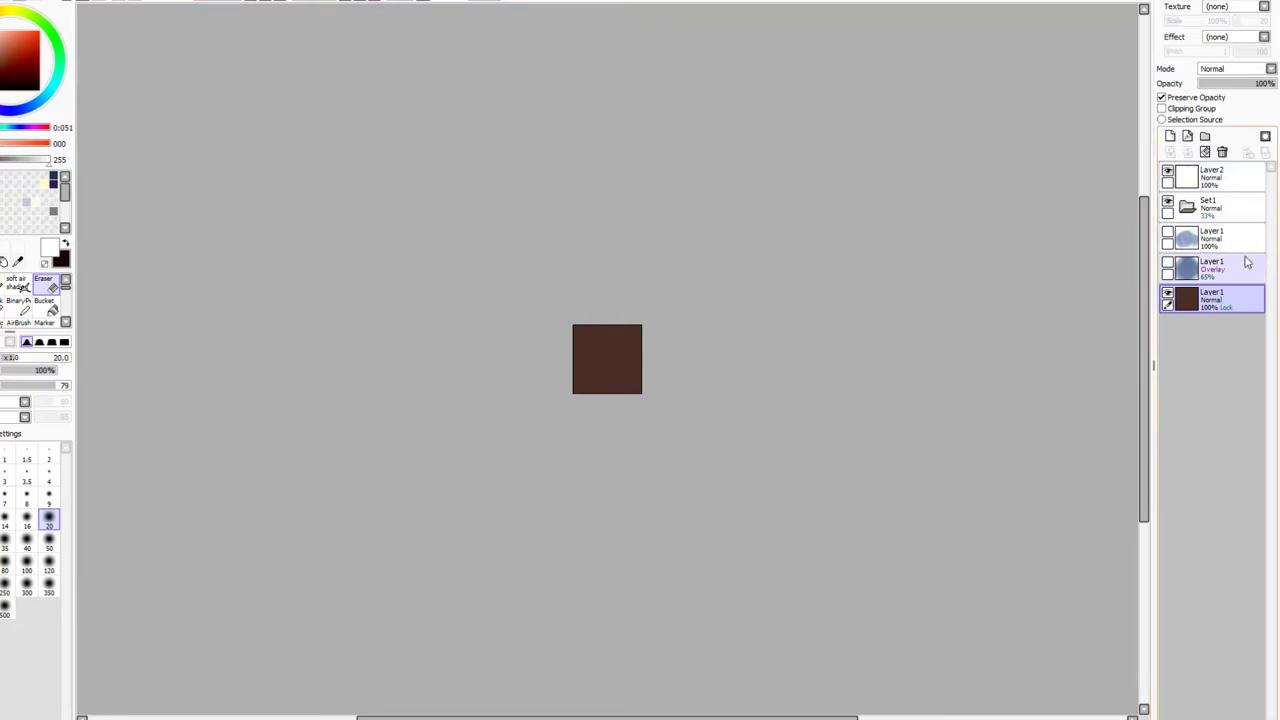
Lower the brown background layer to 41% opacity and add a new layer inside Set1 for sketching
left_click(1231, 83)
left_click(1229, 222)
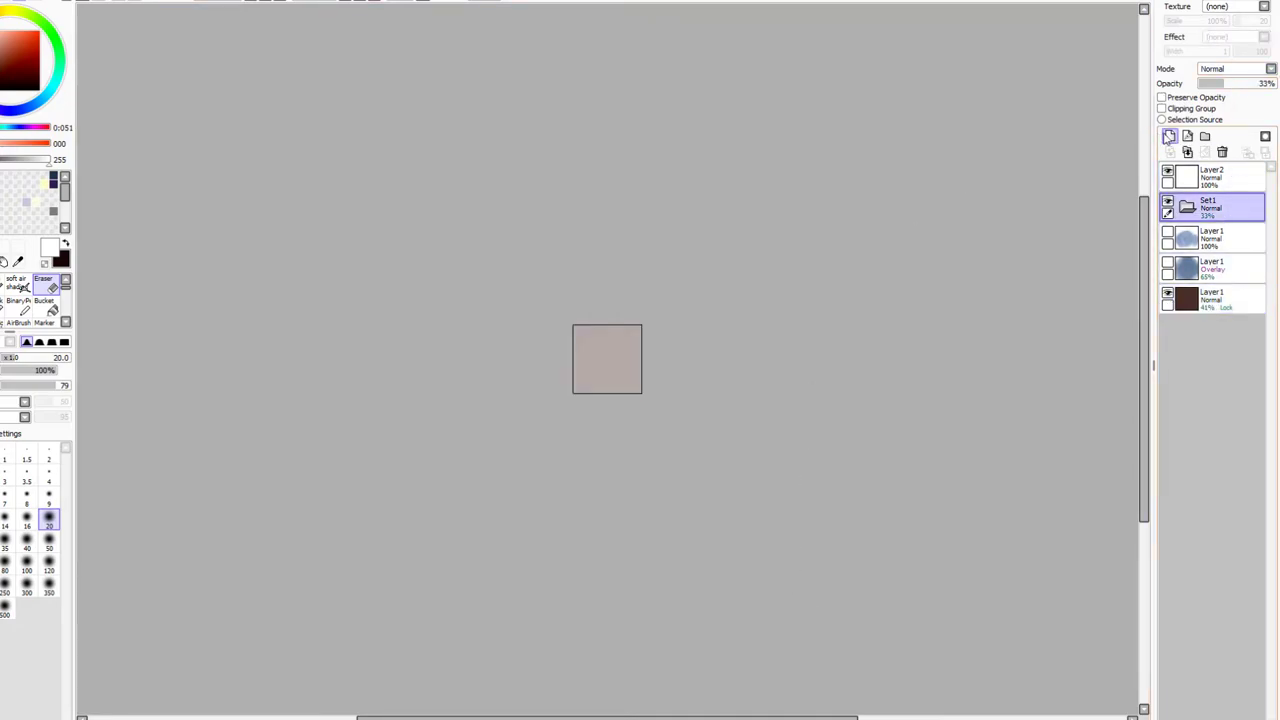
left_click(1168, 137)
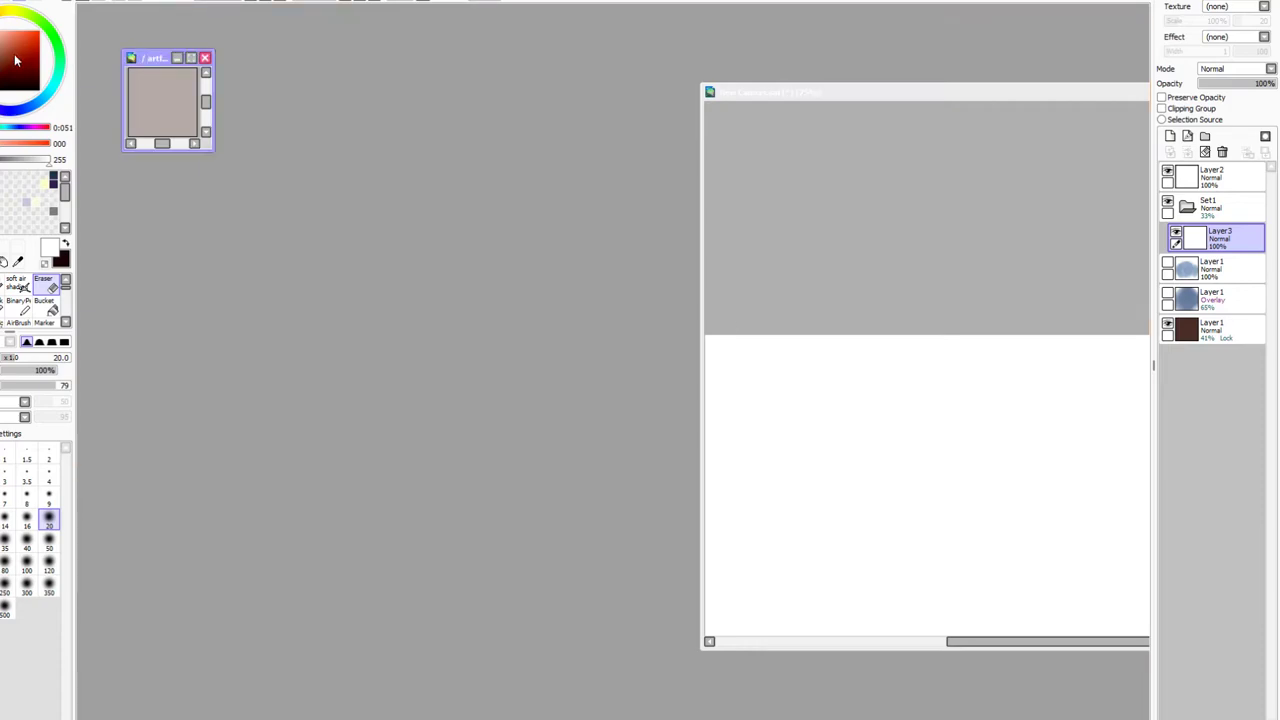
Paste the green dog reference into New Canvas and delete the stray pasted black layer from the icon file
key("ctrl+z")
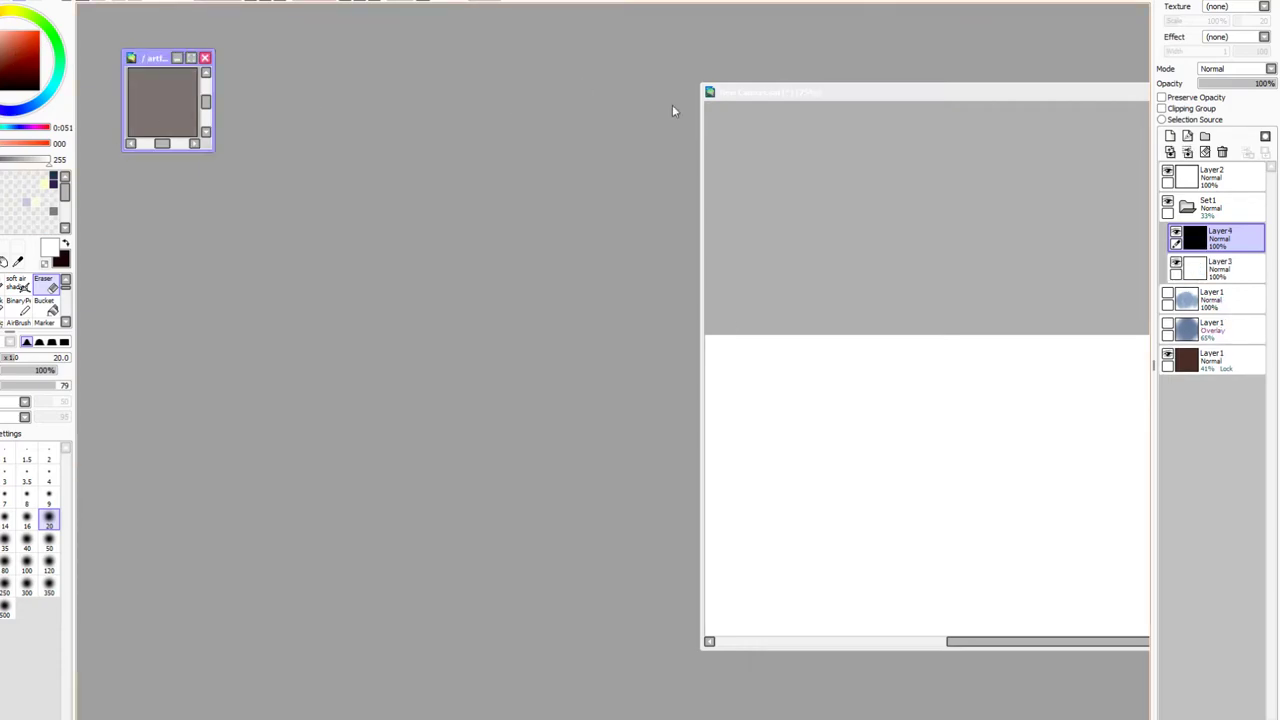
left_click_drag(771, 94, 537, 86)
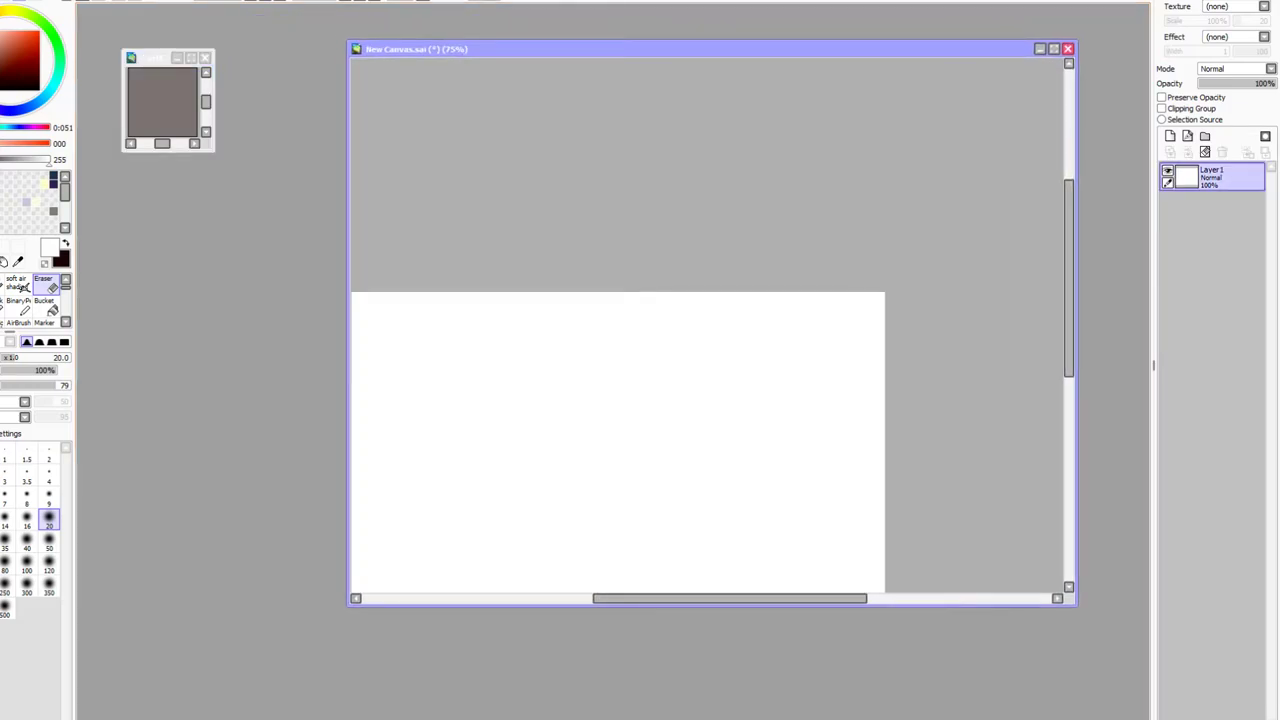
key("ctrl+v")
left_click(137, 111)
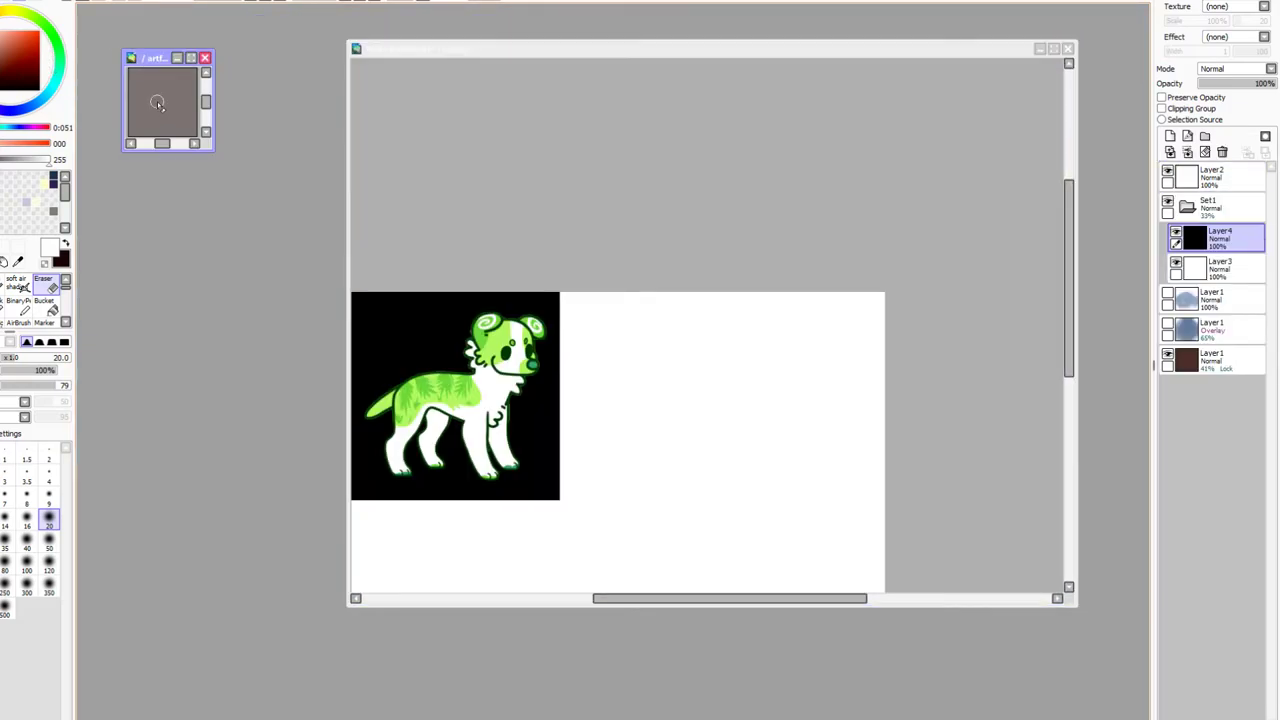
left_click(1222, 151)
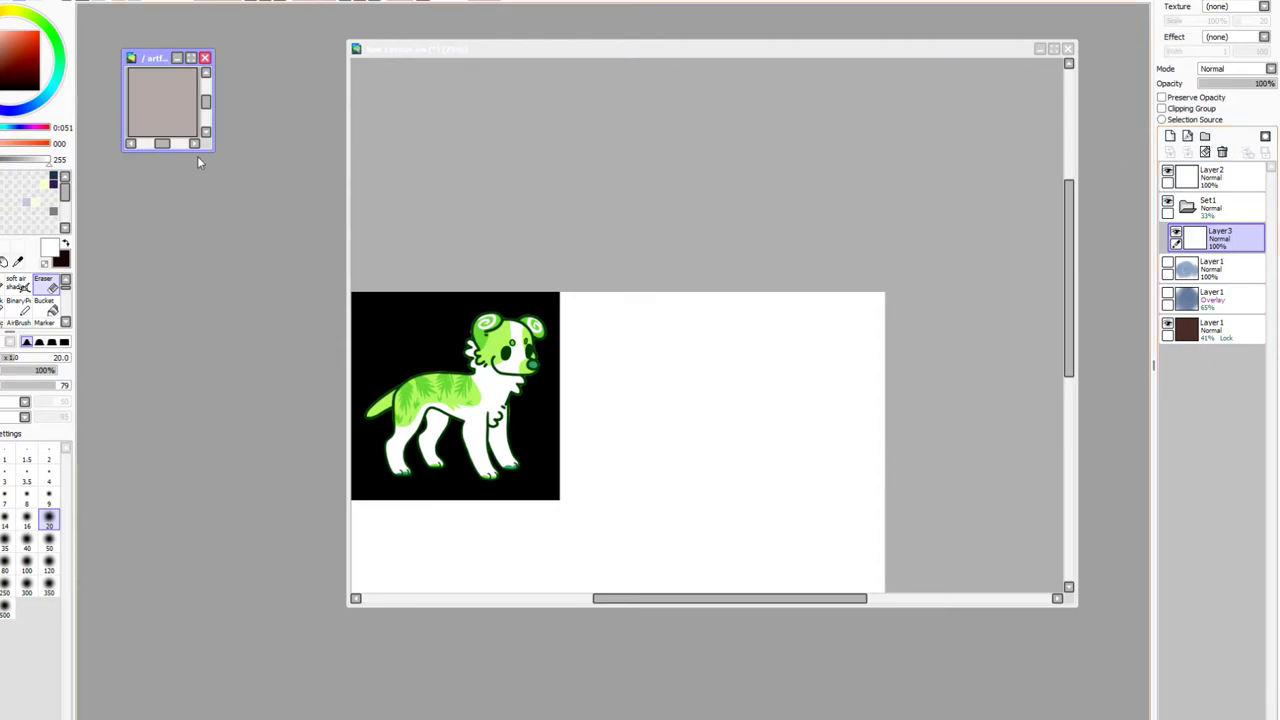
Arrange the two canvas windows side by side, enlarging the icon file next to the green dog reference
left_click_drag(460, 47, 1047, 9)
left_click_drag(215, 150, 937, 716)
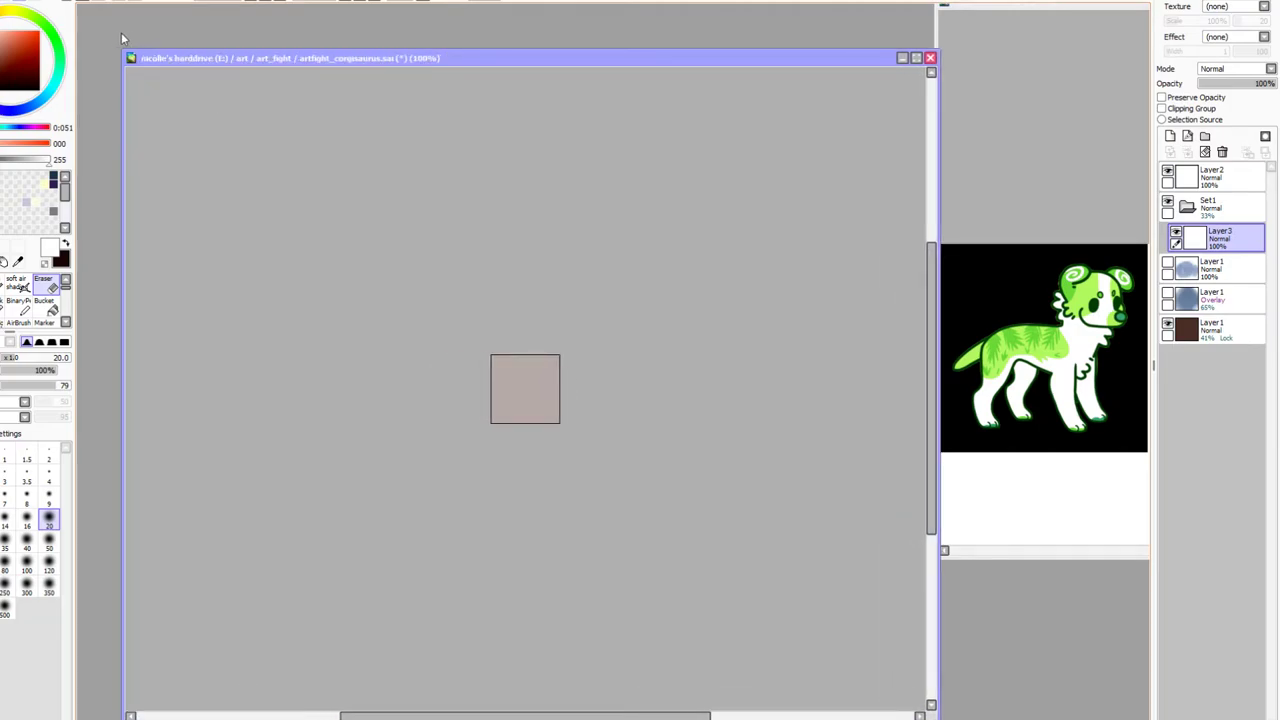
left_click_drag(117, 44, 73, 0)
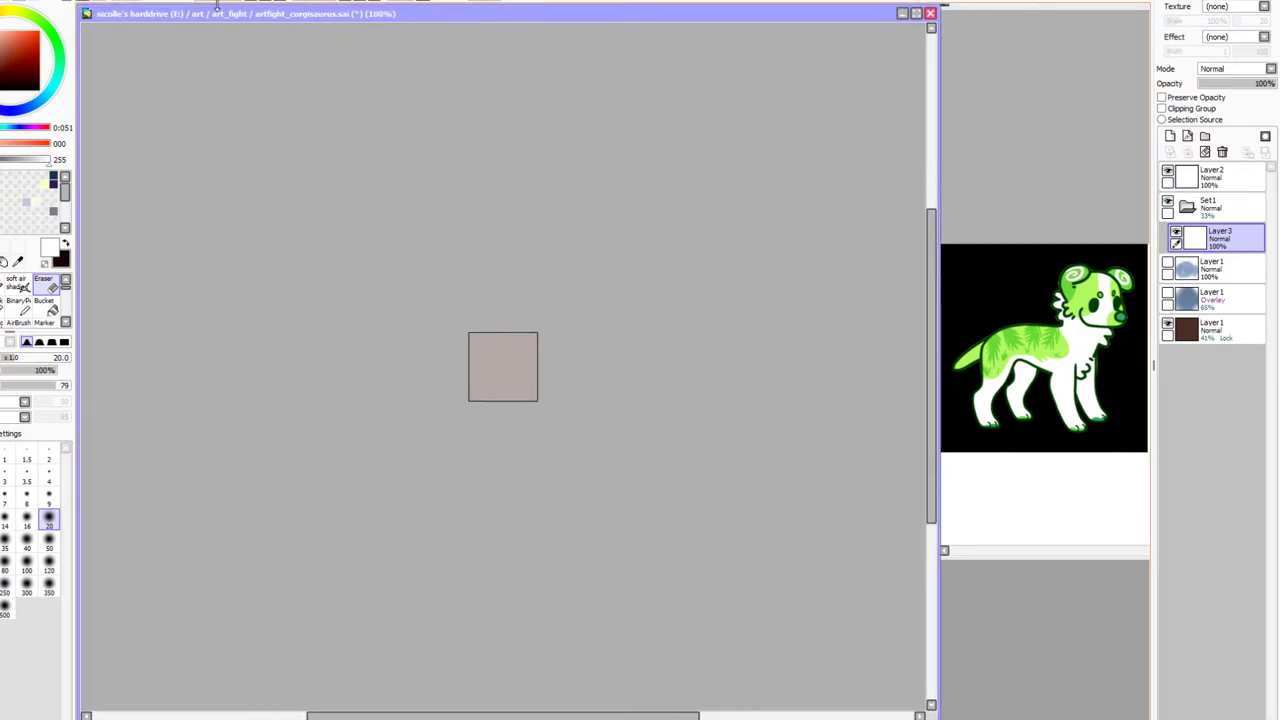
left_click(270, 1)
left_click(270, 1)
left_click(270, 1)
left_click(270, 1)
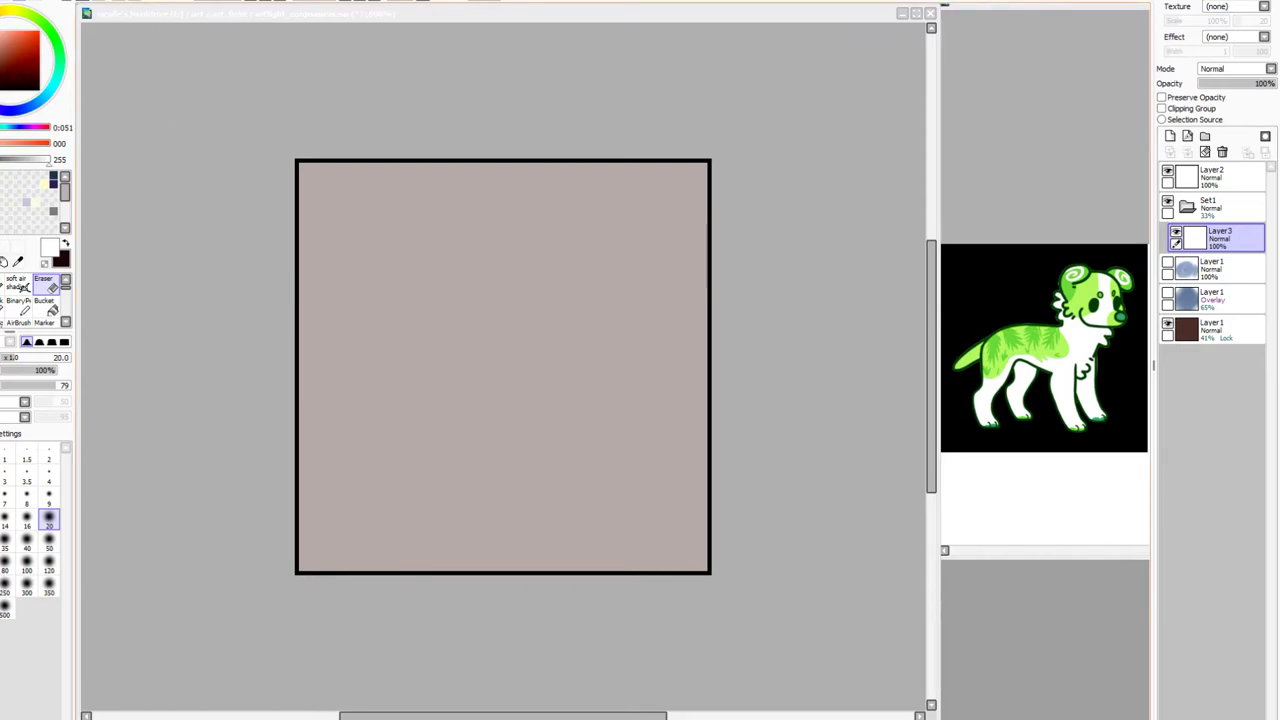
key("Page_Up")
key("Page_Up")
key("Page_Up")
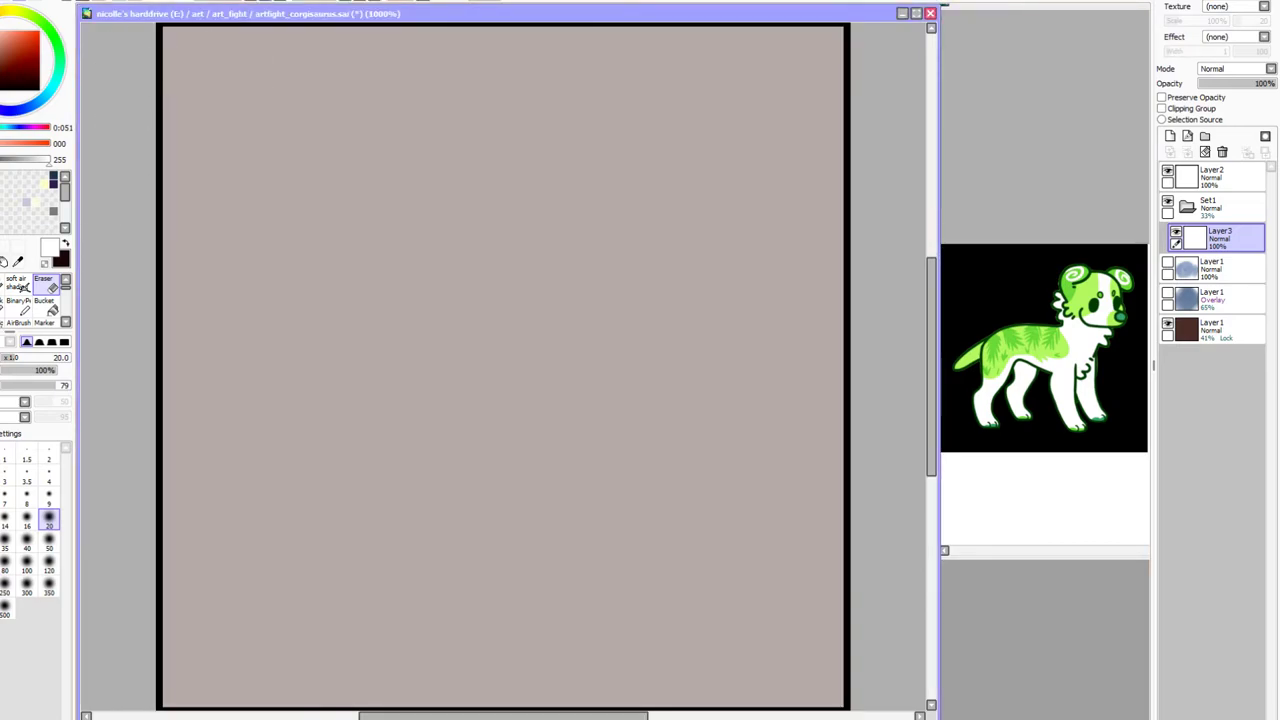
left_click(250, 2)
Sketch the dog's round head and the muzzle guide on Layer3 in very dark red with a size 1 brush
left_click(3, 308)
left_click(65, 243)
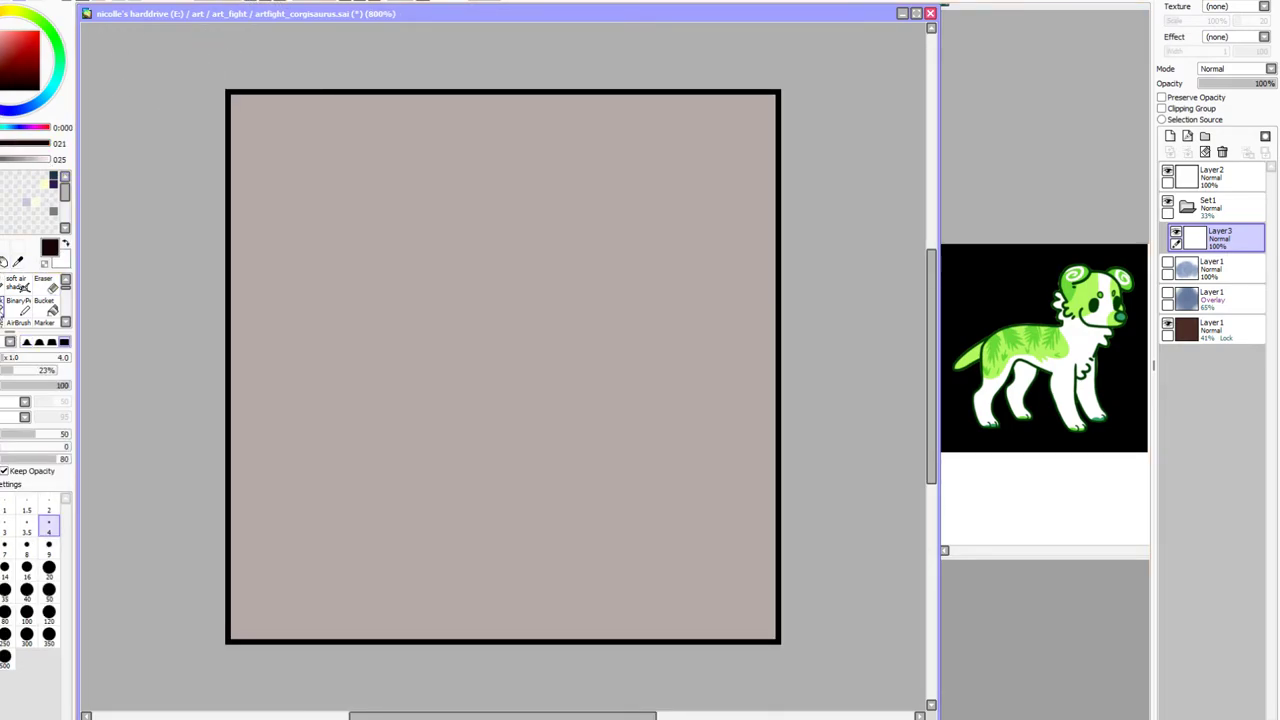
key("n")
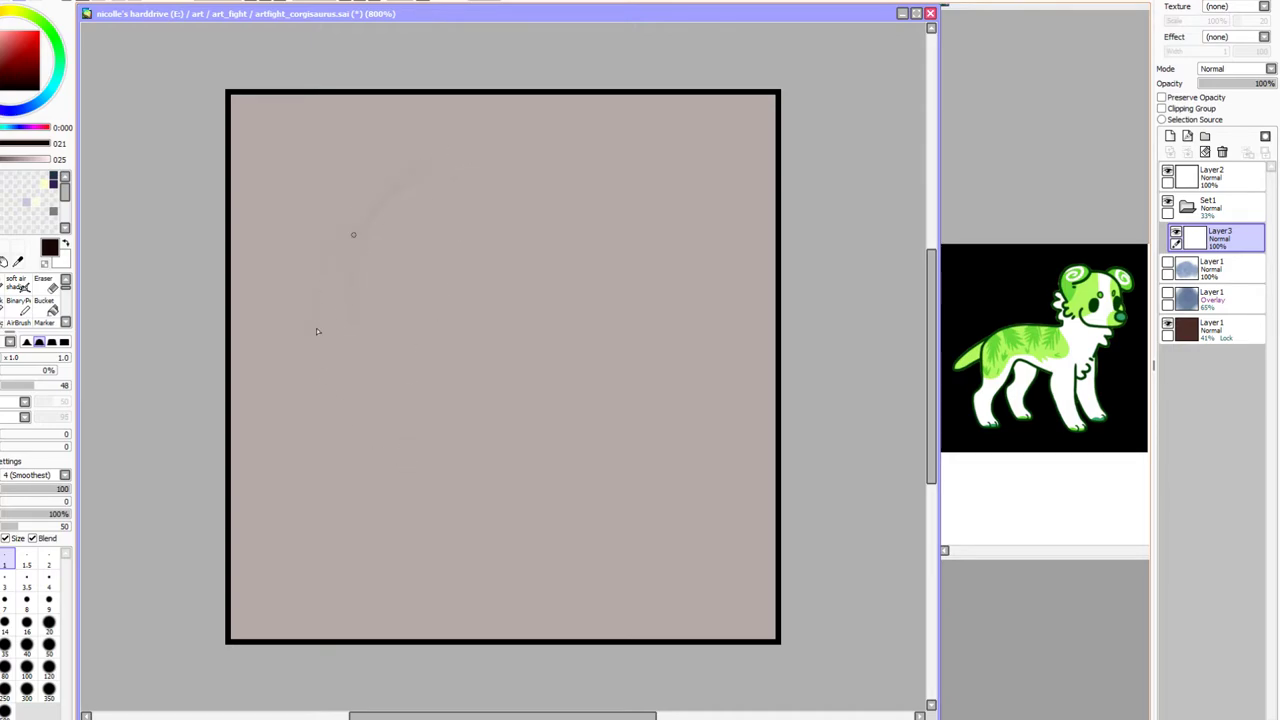
left_click(1215, 206)
left_click_drag(1243, 84, 1276, 84)
left_click(1220, 237)
mouse_move(405, 182)
left_mouse_down()
mouse_move(597, 163)
mouse_move(705, 260)
left_mouse_up()
mouse_move(335, 385)
left_mouse_down()
mouse_move(414, 489)
mouse_move(549, 506)
left_mouse_up()
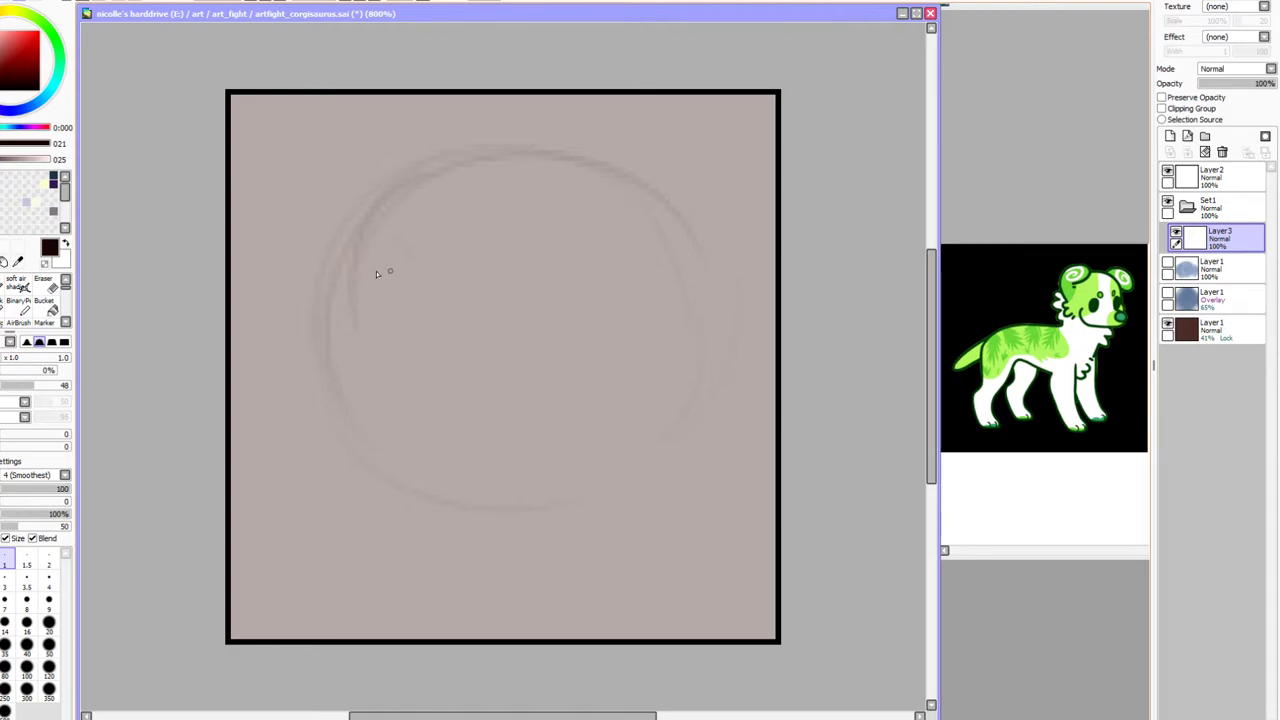
left_click_drag(683, 265, 684, 390)
left_click_drag(662, 398, 440, 435)
Rough in the outlines of the two floppy ears on either side of the head
mouse_move(385, 150)
left_mouse_down()
mouse_move(232, 188)
mouse_move(285, 345)
left_mouse_up()
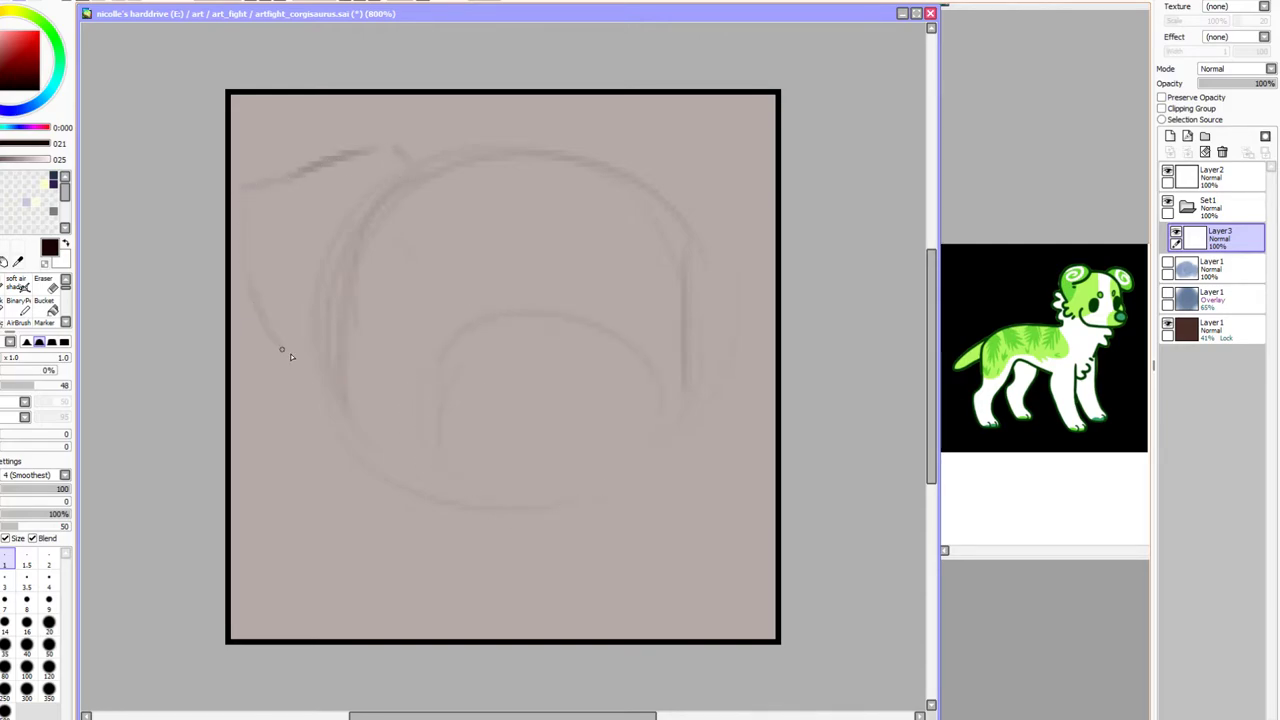
left_click_drag(602, 148, 629, 122)
mouse_move(660, 130)
left_mouse_down()
mouse_move(732, 194)
mouse_move(724, 170)
mouse_move(752, 178)
mouse_move(738, 165)
mouse_move(758, 283)
left_mouse_up()
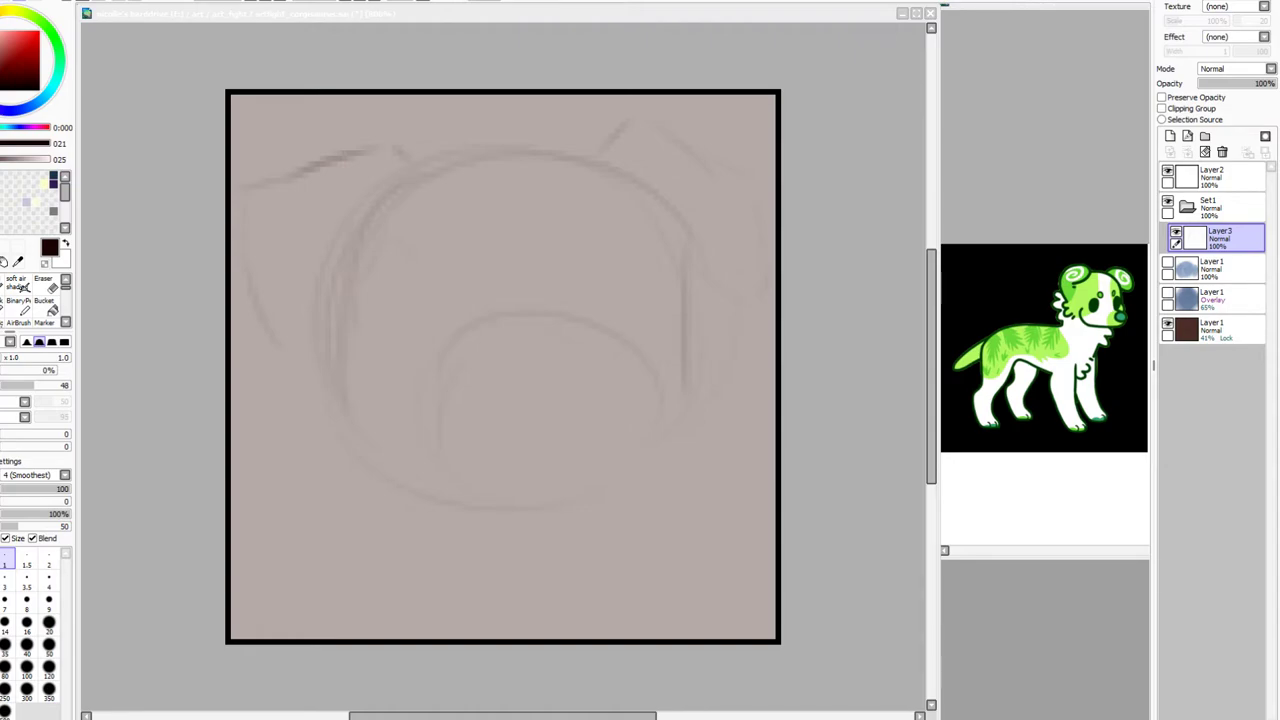
Refine and darken the contours of both ears, including their folds and the inner edges along the head
left_click(401, 155)
left_click_drag(356, 141, 236, 195)
left_click_drag(288, 350, 322, 383)
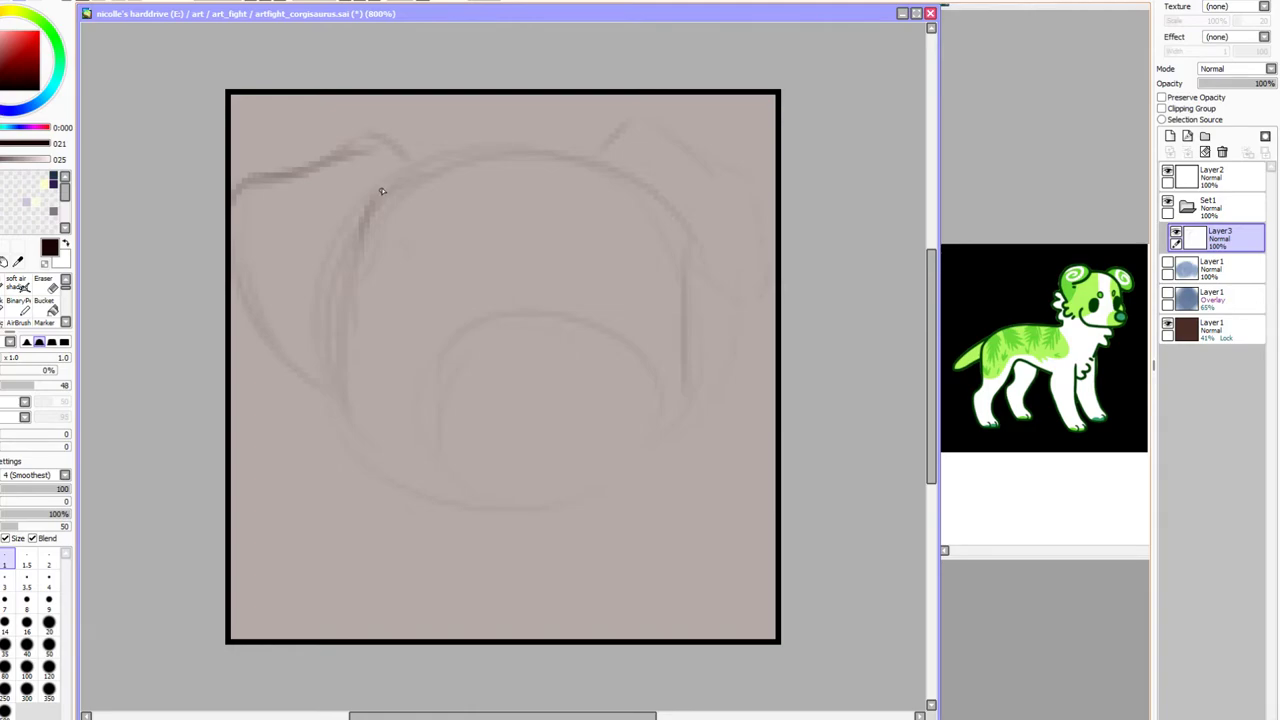
left_click_drag(355, 266, 321, 382)
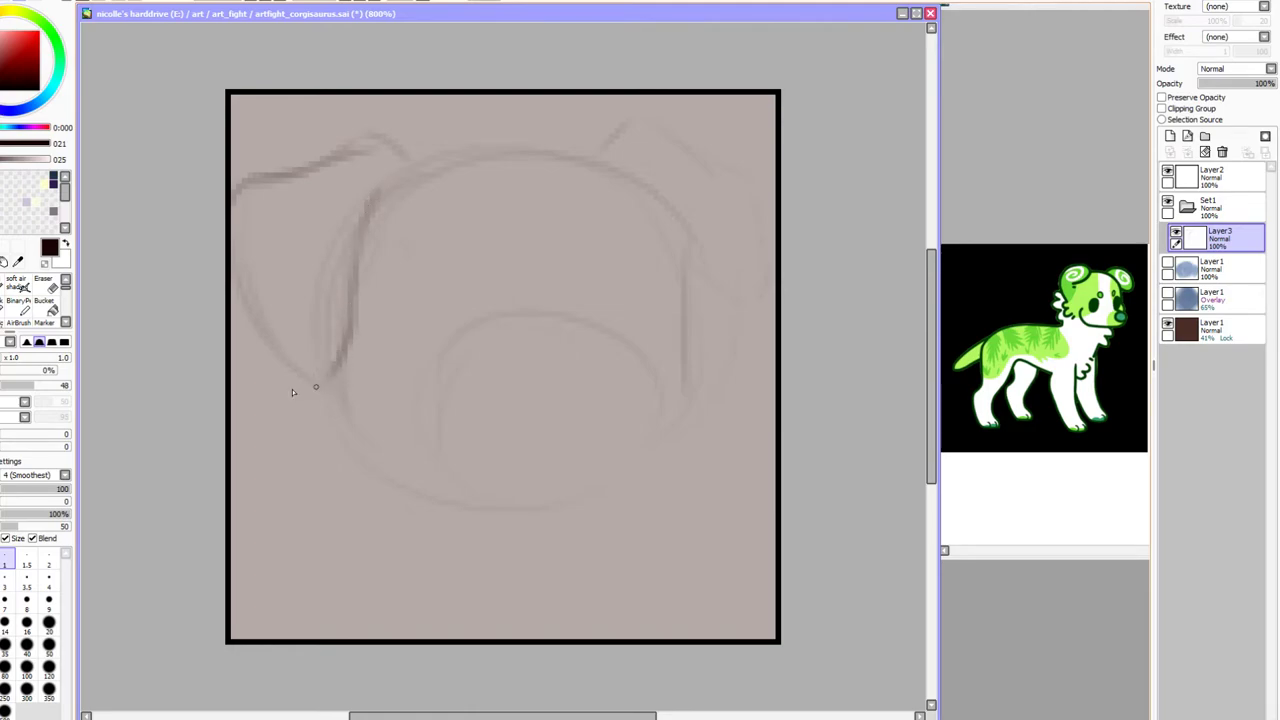
mouse_move(236, 292)
left_mouse_down()
mouse_move(260, 389)
mouse_move(297, 393)
left_mouse_up()
mouse_move(646, 123)
left_mouse_down()
mouse_move(763, 206)
mouse_move(753, 179)
mouse_move(774, 330)
left_mouse_up()
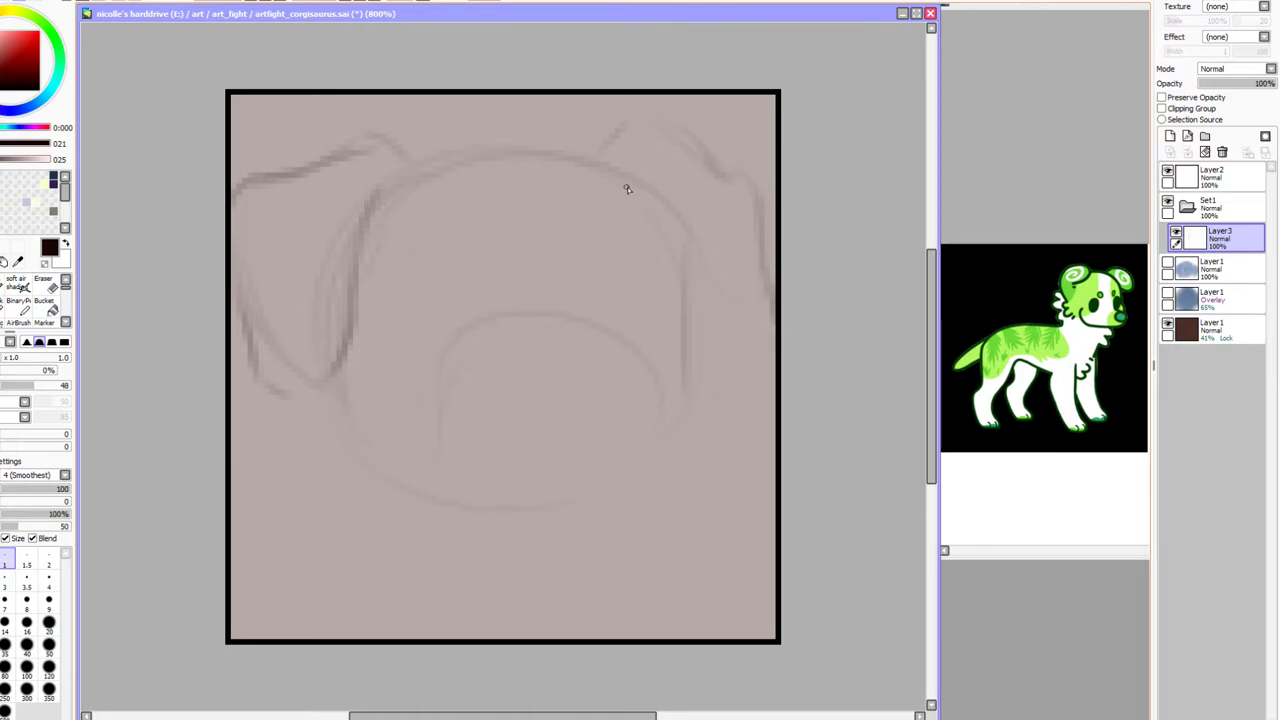
mouse_move(681, 284)
left_mouse_down()
mouse_move(703, 340)
mouse_move(685, 286)
mouse_move(731, 356)
left_mouse_up()
Sketch the muzzle's lower contour with its cheek lines and the center split of the upper lip
mouse_move(423, 389)
left_mouse_down()
mouse_move(463, 450)
mouse_move(546, 477)
mouse_move(610, 472)
left_mouse_up()
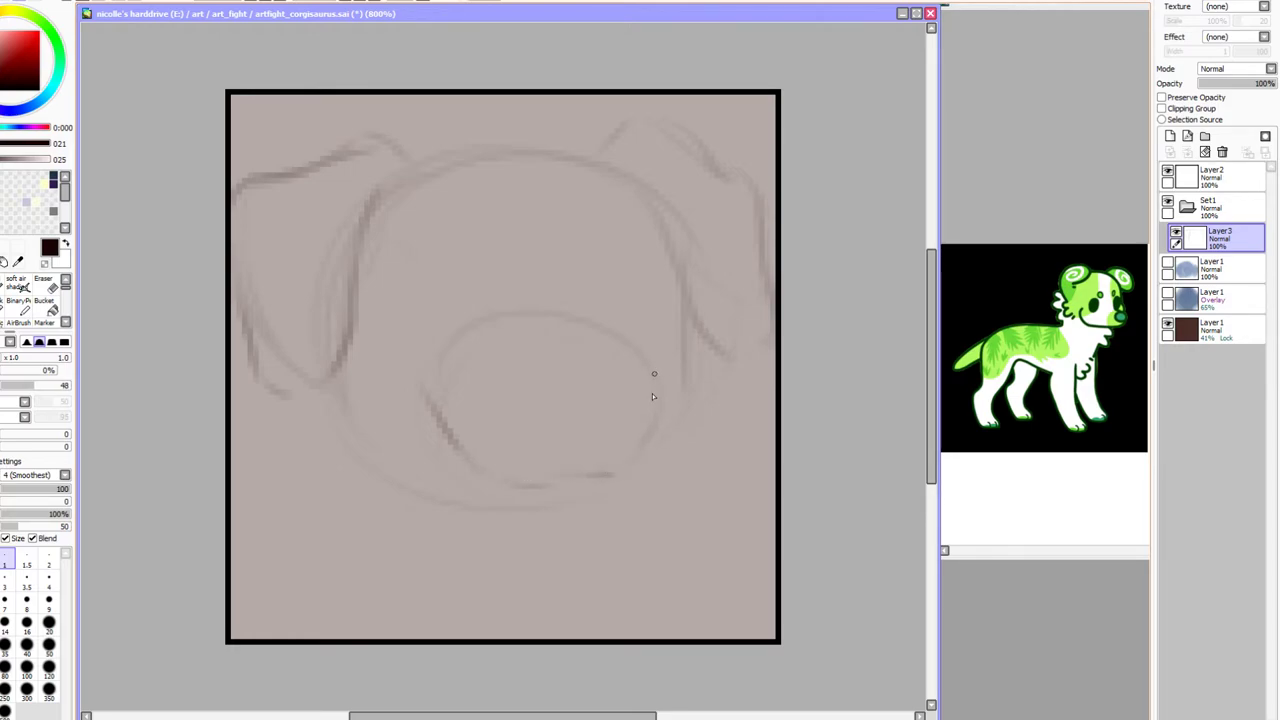
left_click_drag(660, 372, 612, 457)
left_click_drag(411, 394, 436, 412)
mouse_move(546, 478)
left_mouse_down()
mouse_move(612, 464)
mouse_move(563, 472)
left_mouse_up()
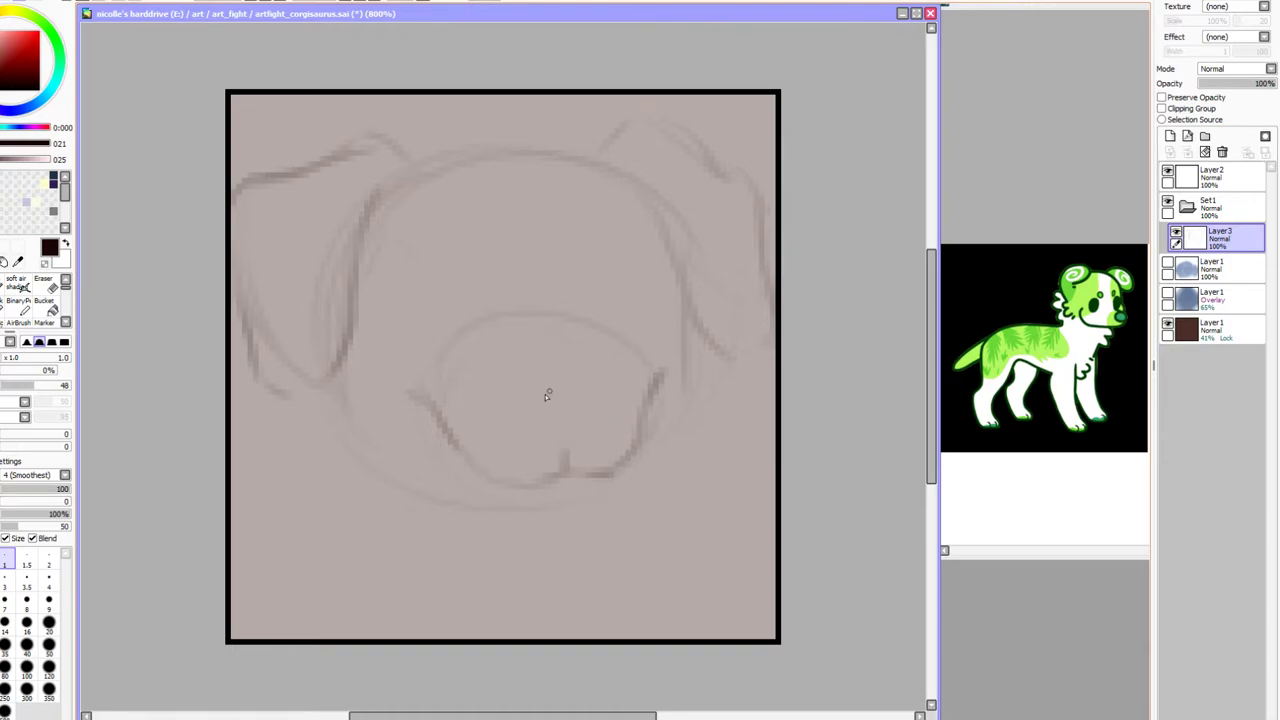
Sketch the dog's nose on the muzzle with its nostrils, rounded outer outline and the line down to the lip
mouse_move(523, 407)
left_mouse_down()
mouse_move(562, 437)
mouse_move(527, 415)
mouse_move(564, 449)
mouse_move(528, 426)
mouse_move(519, 378)
mouse_move(587, 376)
mouse_move(600, 407)
mouse_move(598, 419)
mouse_move(531, 423)
mouse_move(547, 426)
mouse_move(540, 408)
mouse_move(585, 430)
left_mouse_up()
mouse_move(532, 420)
left_mouse_down()
mouse_move(516, 400)
mouse_move(556, 402)
left_mouse_up()
mouse_move(548, 402)
left_mouse_down()
mouse_move(598, 407)
mouse_move(534, 430)
left_mouse_up()
left_click_drag(600, 408, 564, 446)
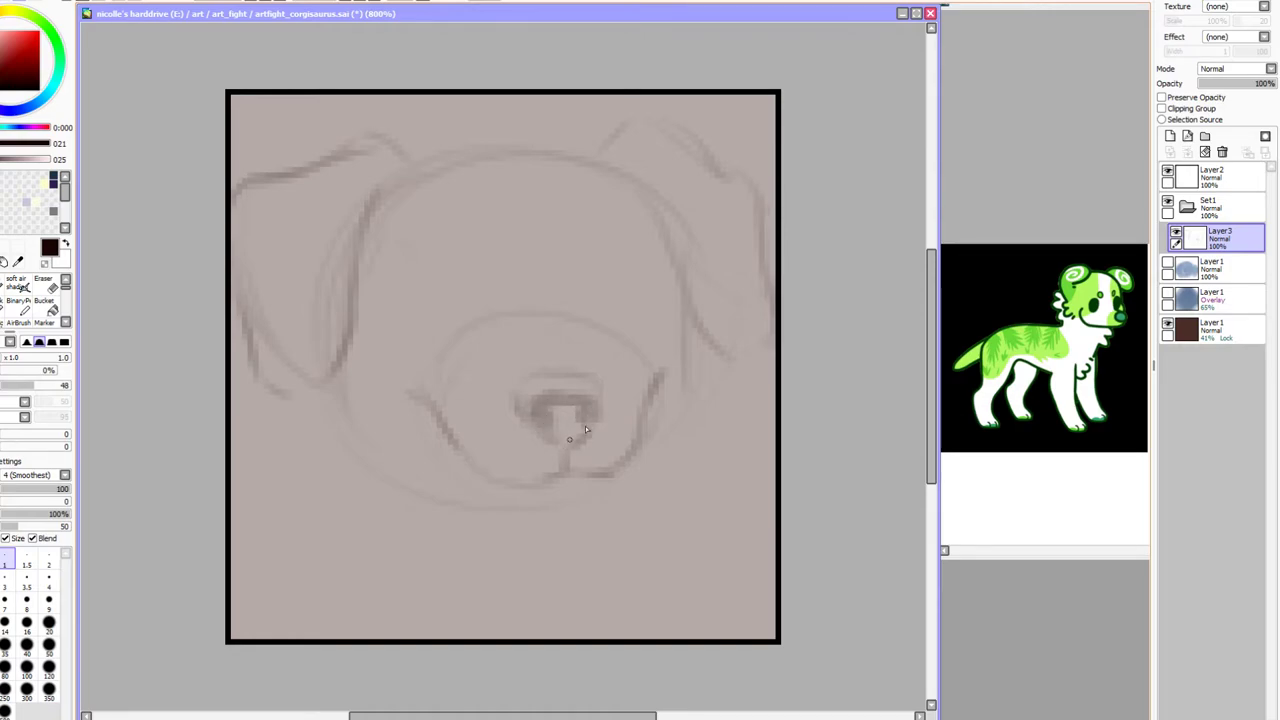
mouse_move(597, 373)
left_mouse_down()
mouse_move(524, 374)
mouse_move(516, 412)
mouse_move(533, 421)
left_mouse_up()
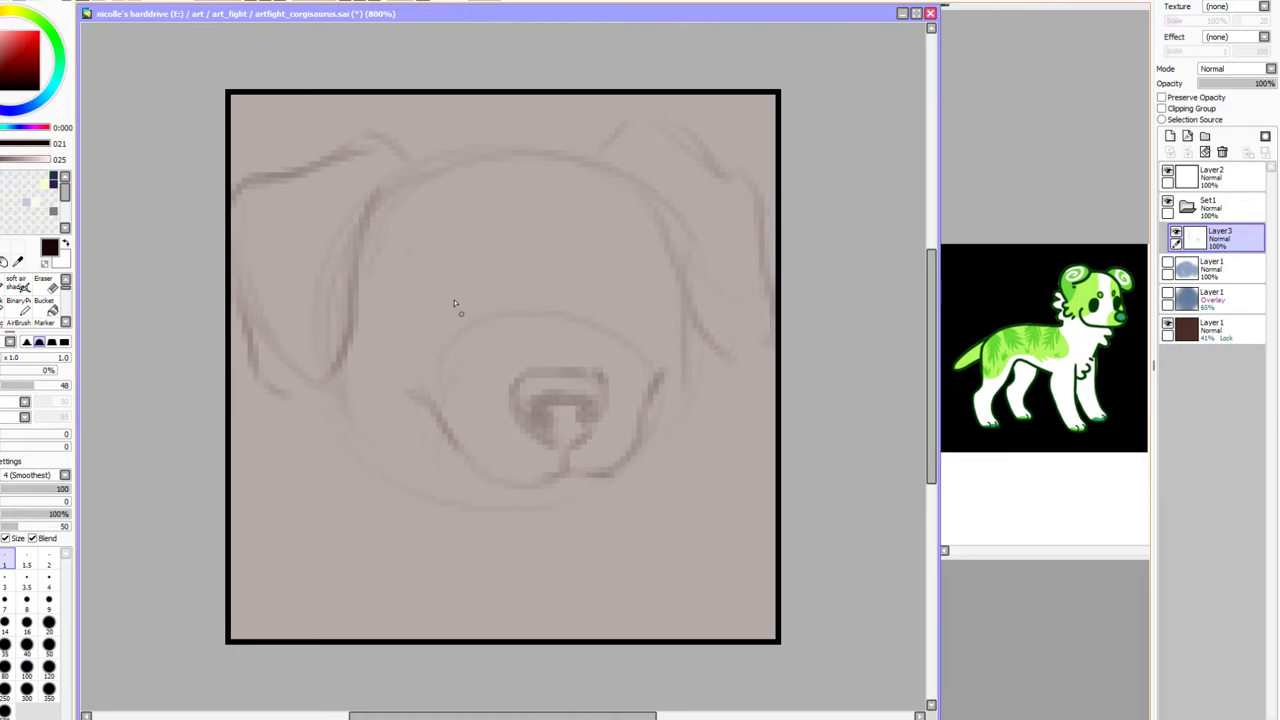
Sketch both eyes with their inner corner lines and the brow spots above them
mouse_move(472, 272)
left_mouse_down()
mouse_move(420, 291)
mouse_move(471, 306)
mouse_move(435, 303)
mouse_move(488, 291)
mouse_move(499, 320)
left_mouse_up()
mouse_move(625, 267)
left_mouse_down()
mouse_move(636, 290)
mouse_move(587, 320)
left_mouse_up()
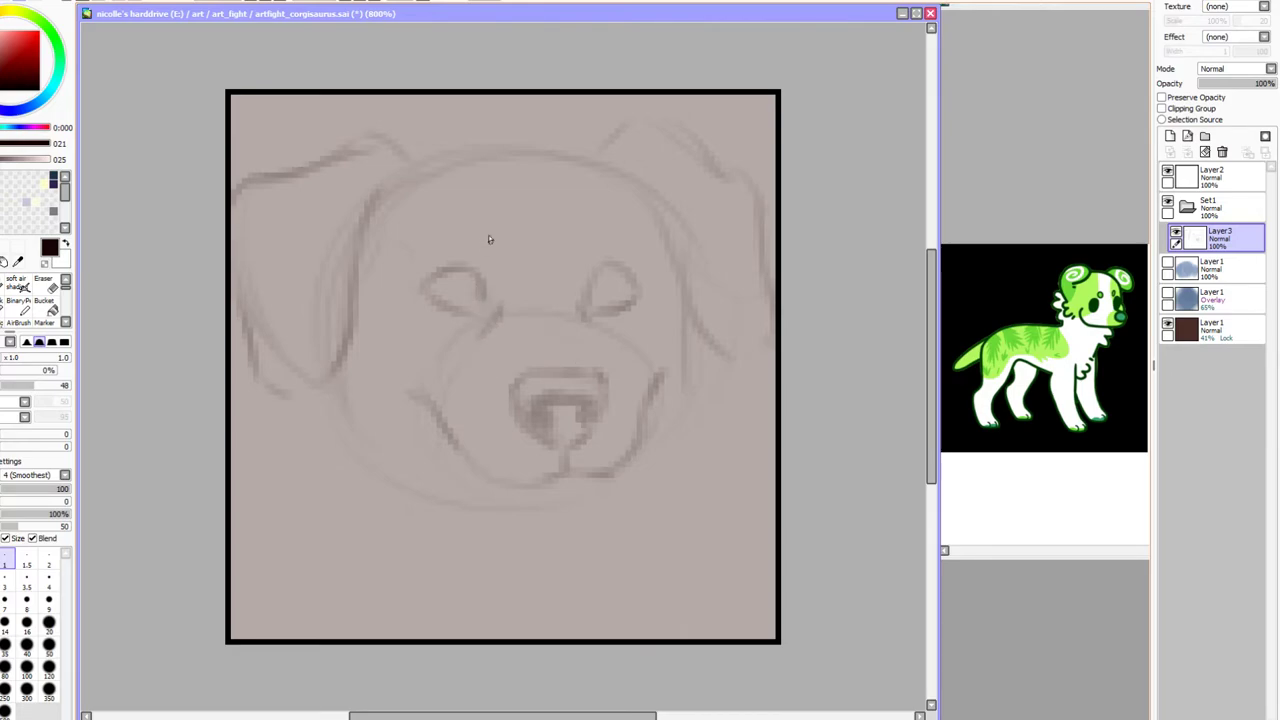
mouse_move(481, 230)
left_mouse_down()
mouse_move(449, 223)
mouse_move(498, 261)
left_mouse_up()
left_click_drag(594, 234, 587, 255)
Sketch the open mouth with a hanging tongue below the muzzle
left_click_drag(529, 529, 557, 565)
left_click_drag(607, 486, 622, 528)
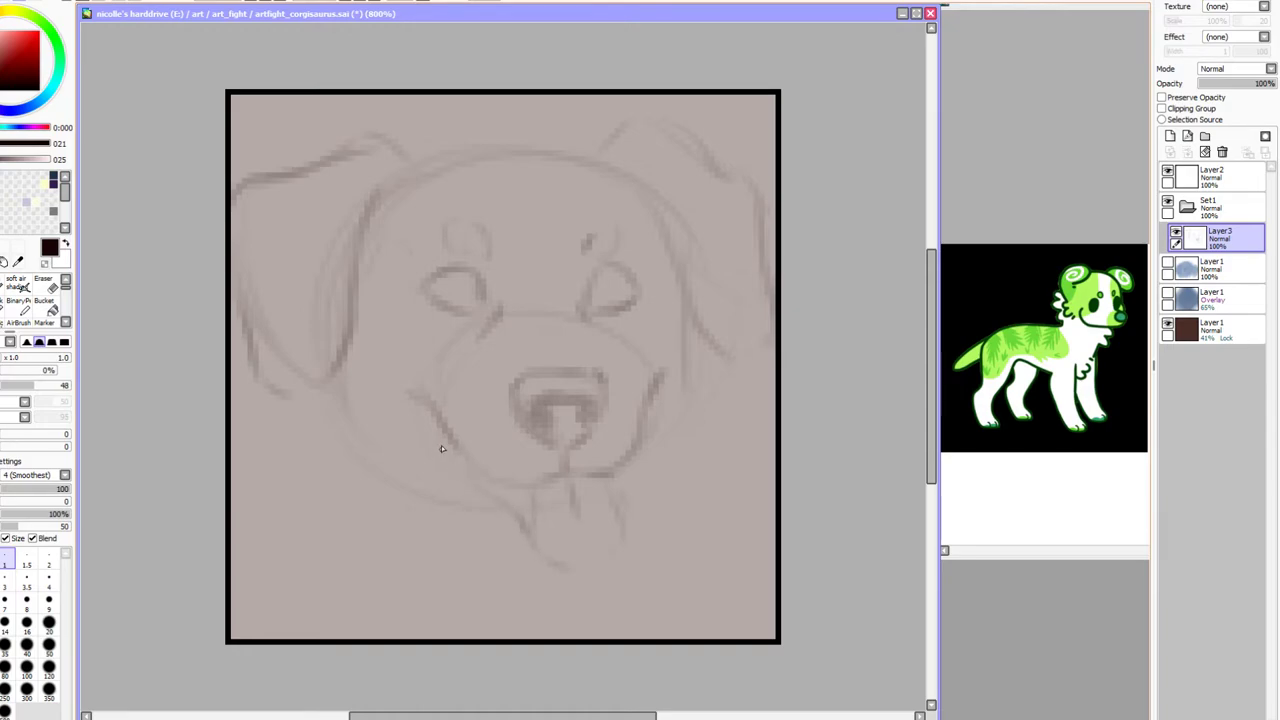
Darken the mouth lines and corners, and sketch shaggy cheek fur and shoulder lines on both sides of the head
left_click_drag(434, 417, 496, 499)
left_click_drag(616, 510, 608, 486)
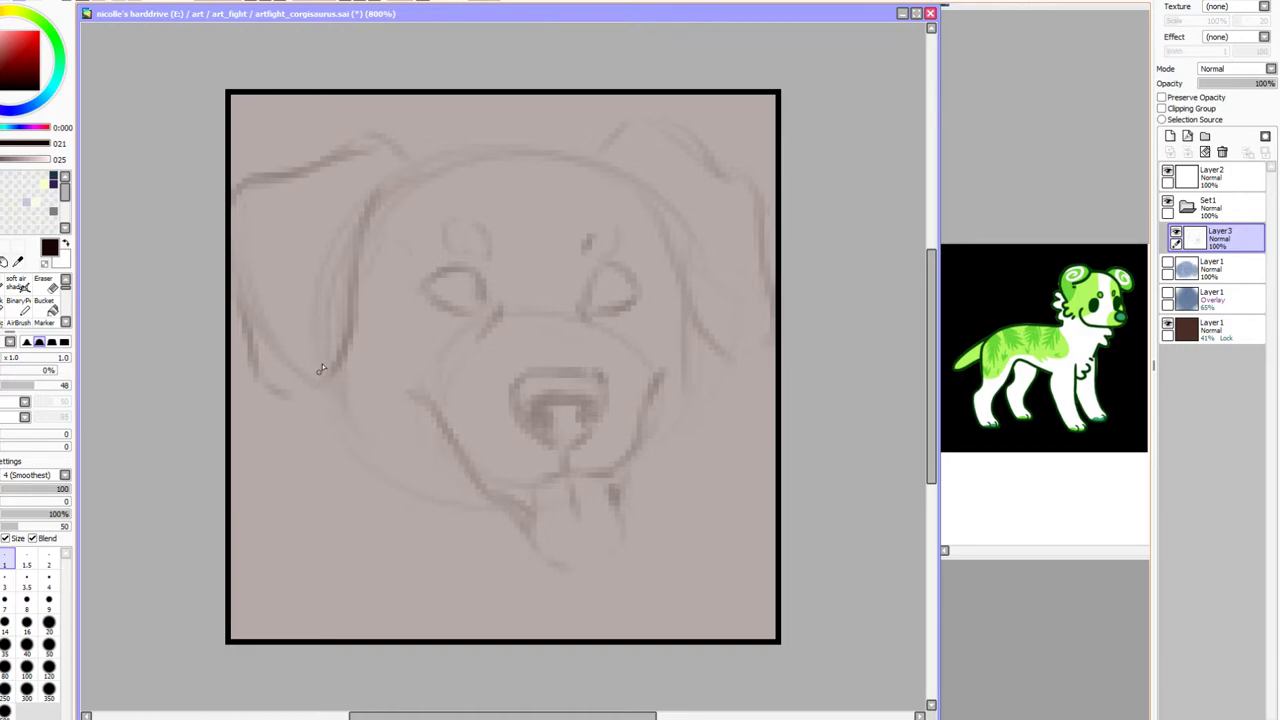
left_click_drag(303, 429, 340, 513)
left_click_drag(719, 386, 703, 437)
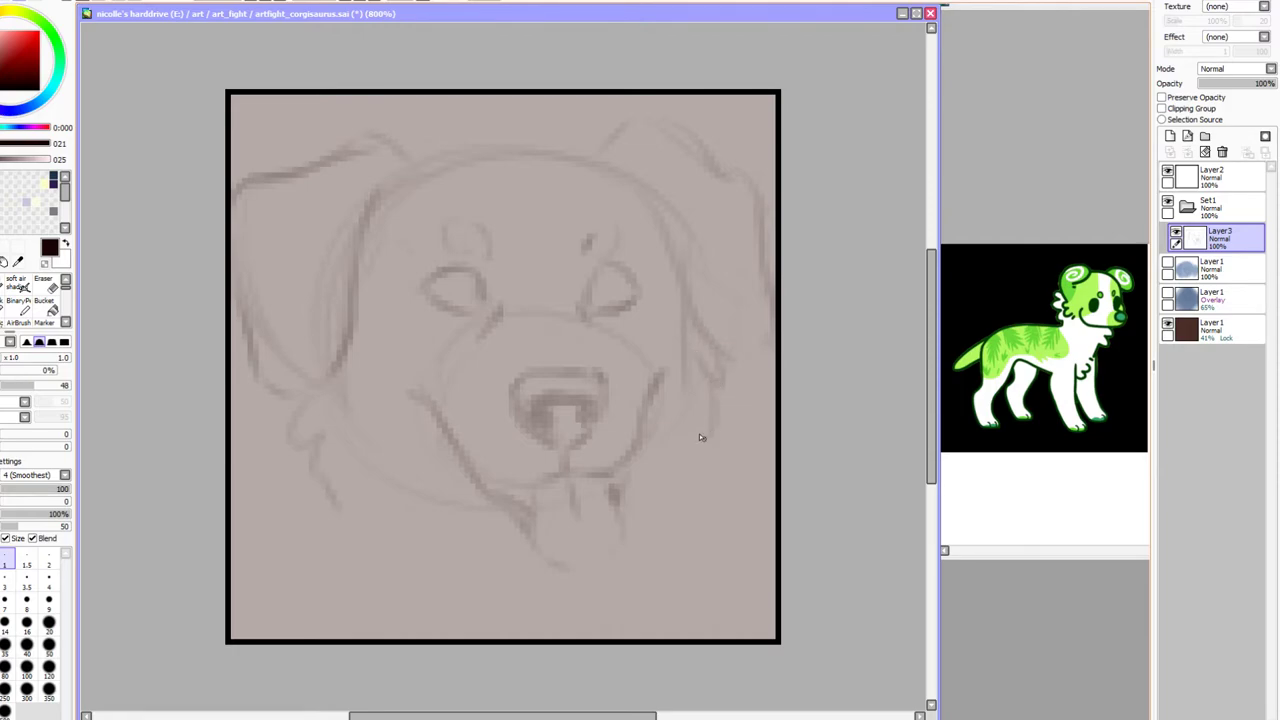
left_click_drag(308, 497, 258, 545)
mouse_move(710, 440)
left_mouse_down()
mouse_move(693, 467)
mouse_move(757, 499)
mouse_move(742, 520)
mouse_move(766, 564)
left_mouse_up()
mouse_move(618, 478)
left_mouse_down()
mouse_move(619, 510)
mouse_move(624, 472)
mouse_move(622, 513)
mouse_move(630, 470)
left_mouse_up()
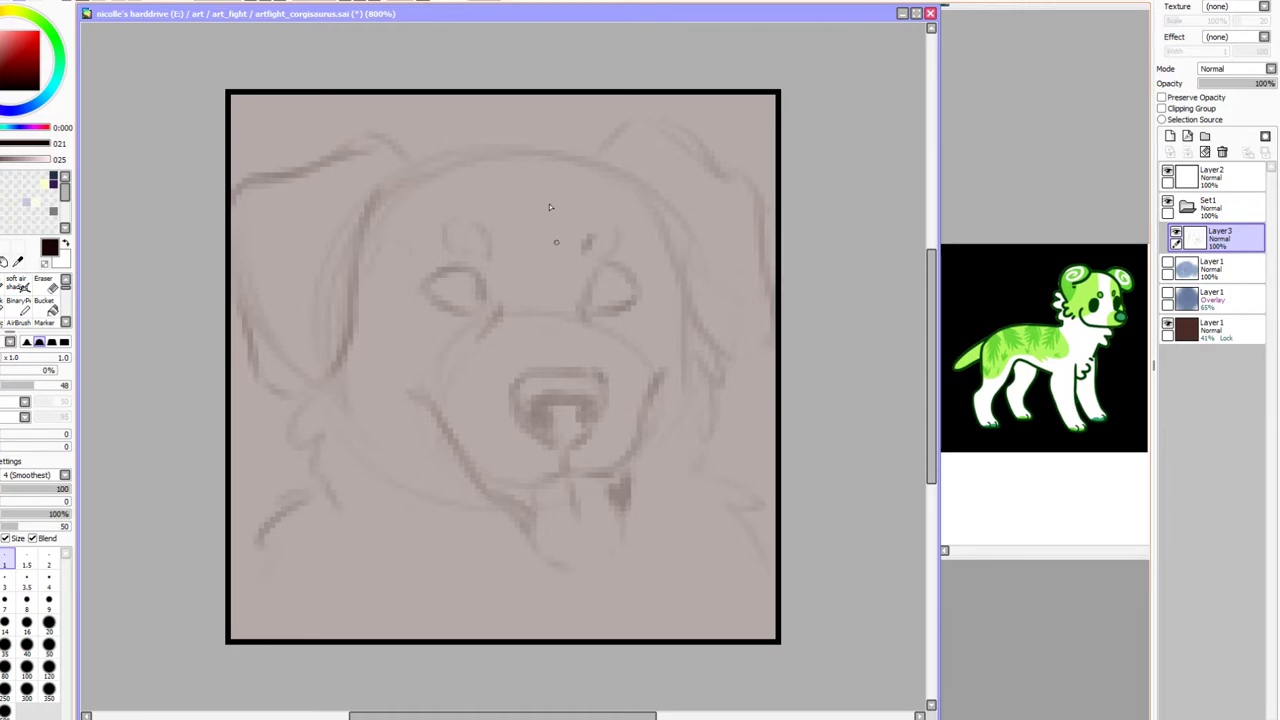
Add round irises to both eyes and strengthen the top line of the head and the muzzle's right edge
left_click_drag(584, 276, 586, 310)
mouse_move(448, 270)
left_mouse_down()
mouse_move(458, 279)
mouse_move(446, 314)
mouse_move(475, 316)
mouse_move(438, 300)
mouse_move(470, 316)
left_mouse_up()
mouse_move(590, 273)
left_mouse_down()
mouse_move(606, 313)
mouse_move(624, 271)
mouse_move(622, 308)
left_mouse_up()
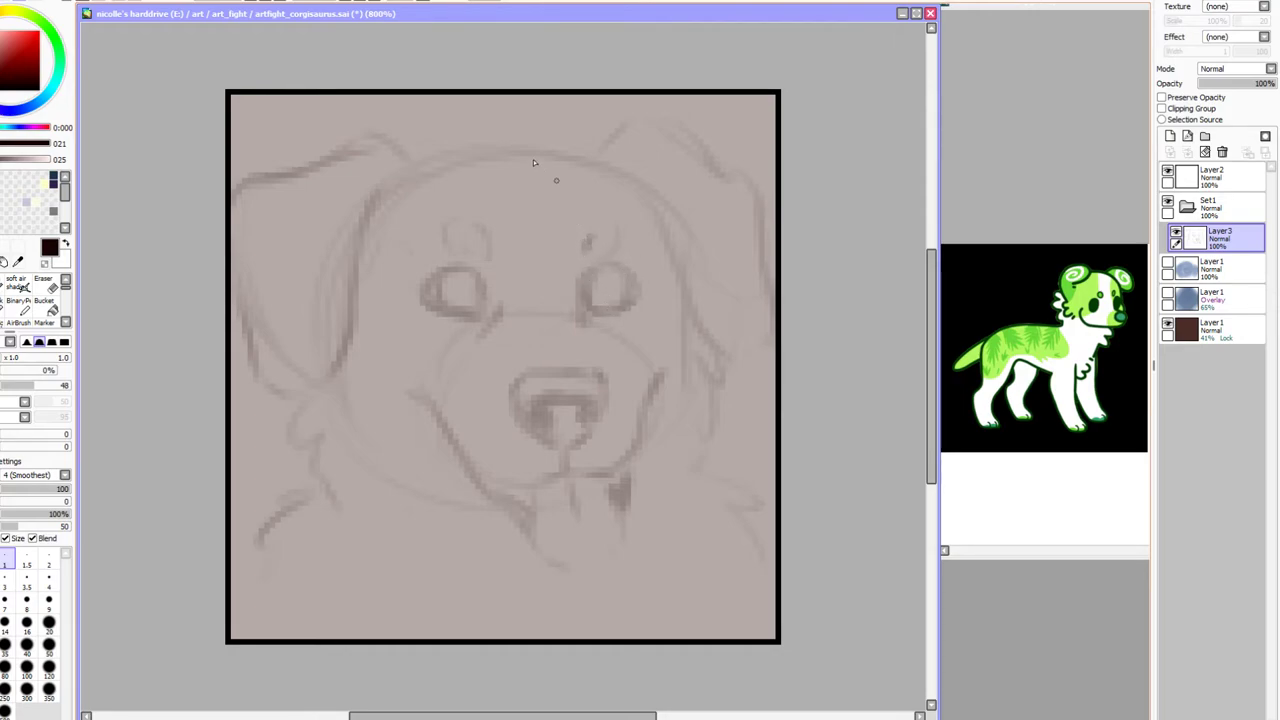
mouse_move(484, 150)
left_mouse_down()
mouse_move(428, 152)
mouse_move(580, 146)
left_mouse_up()
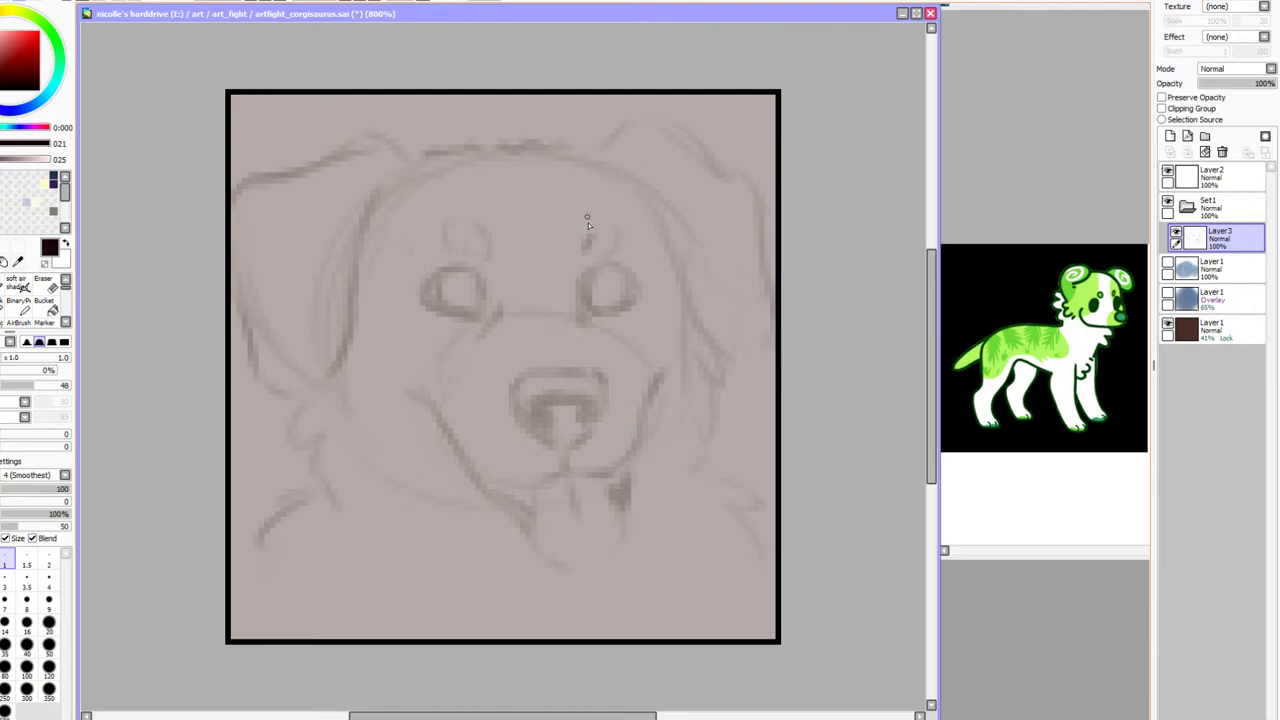
mouse_move(641, 406)
left_mouse_down()
mouse_move(638, 445)
mouse_move(590, 474)
left_mouse_up()
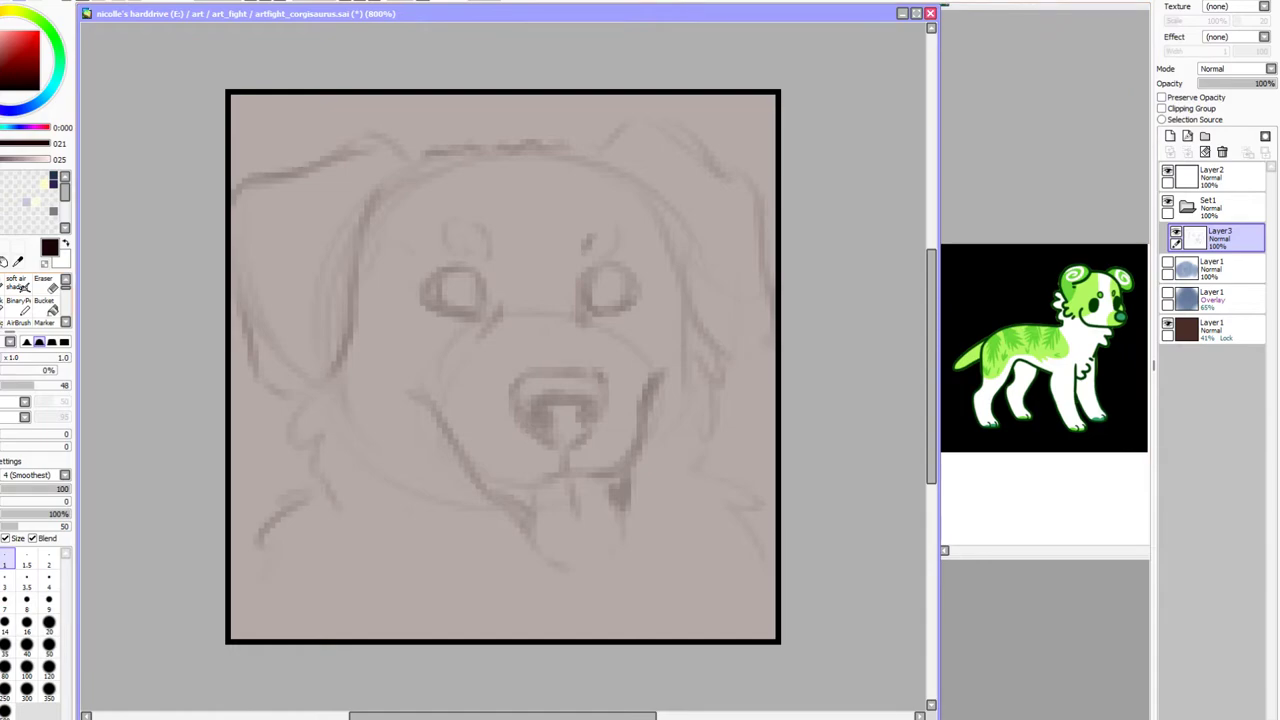
Select the mouth and tongue freehand and deform the area so its lower edge is shorter, narrower and shifted left
mouse_move(472, 498)
left_mouse_down()
mouse_move(592, 478)
mouse_move(651, 571)
mouse_move(452, 512)
left_mouse_up()
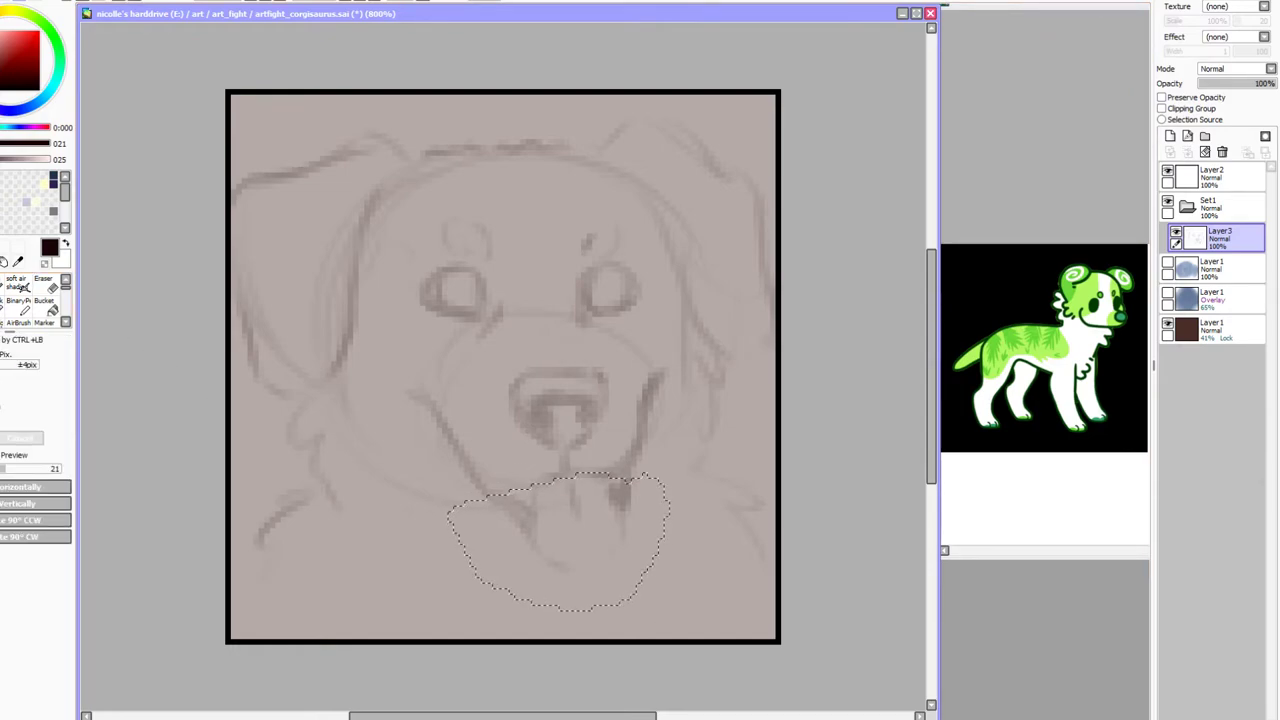
key("ctrl+t")
left_click_drag(636, 573, 614, 568)
left_click_drag(448, 572, 442, 550)
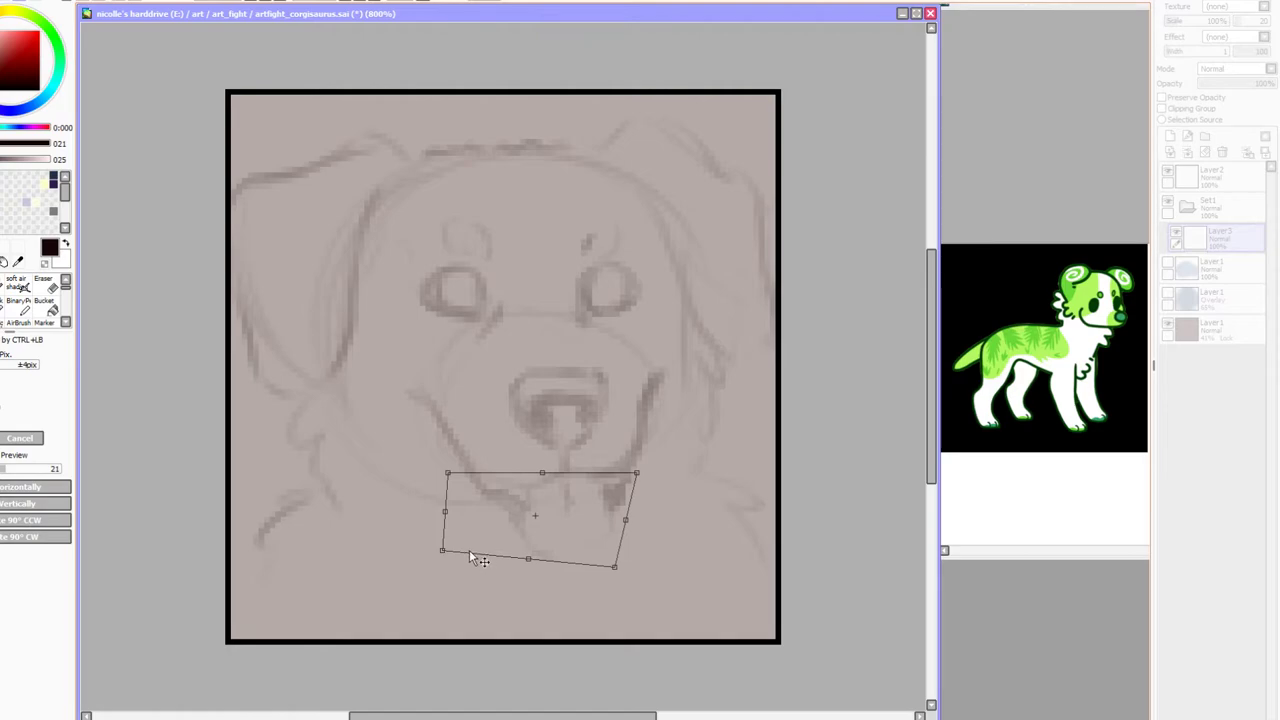
left_click_drag(527, 562, 518, 565)
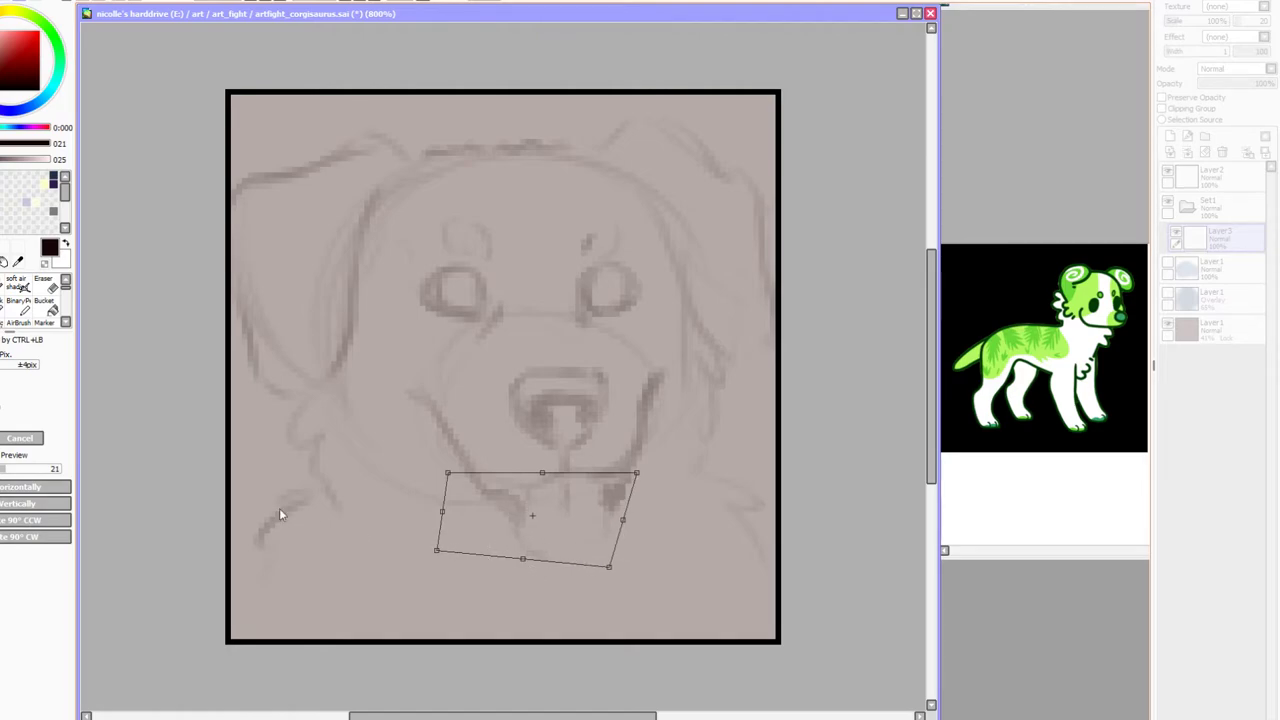
key("Return")
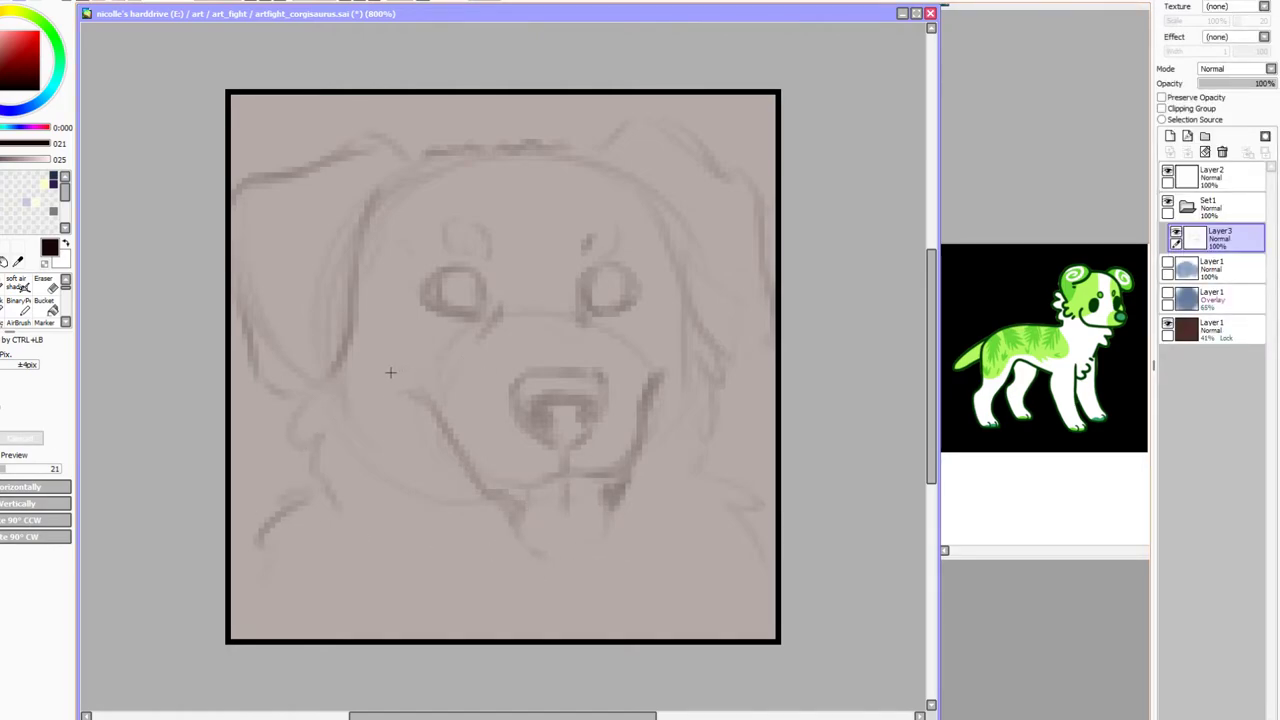
Select the whole muzzle with nose and mouth, rotate it slightly clockwise and shift it a little left
mouse_move(378, 358)
left_mouse_down()
mouse_move(645, 349)
mouse_move(676, 362)
mouse_move(657, 519)
mouse_move(515, 614)
mouse_move(374, 381)
mouse_move(371, 420)
left_mouse_up()
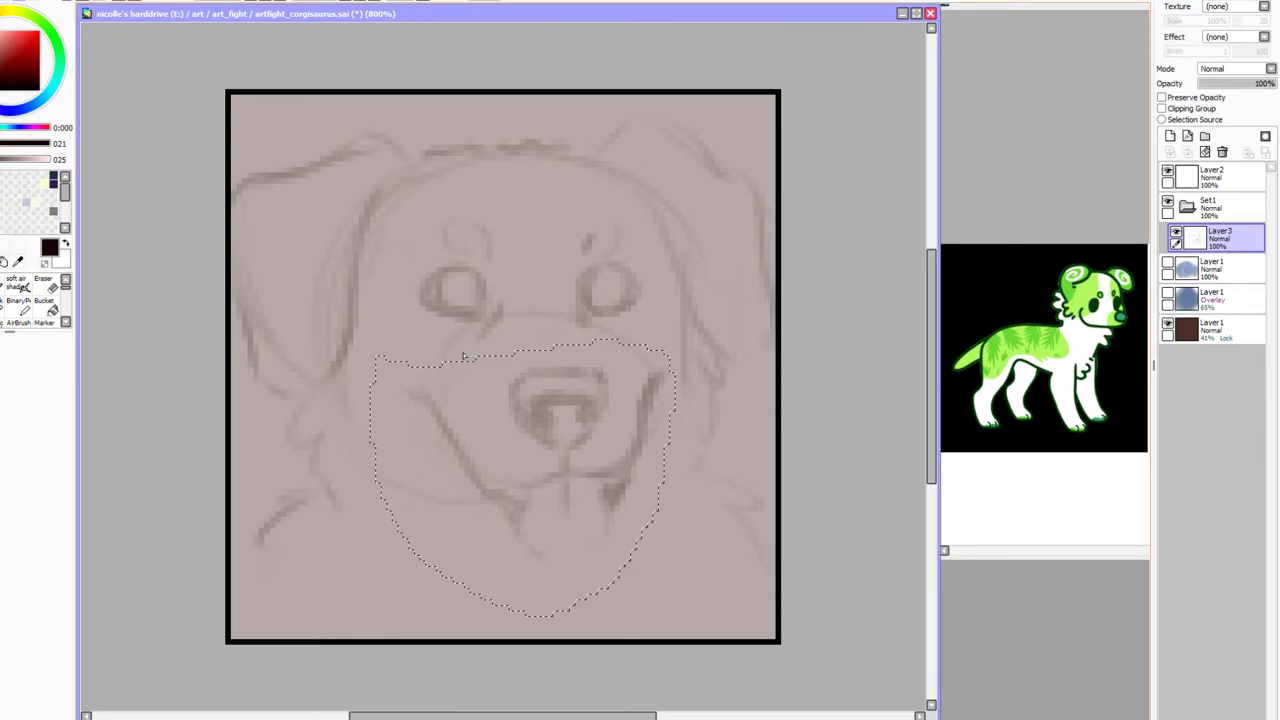
key("ctrl+t")
mouse_move(690, 288)
left_mouse_down()
mouse_move(697, 334)
mouse_move(709, 305)
left_mouse_up()
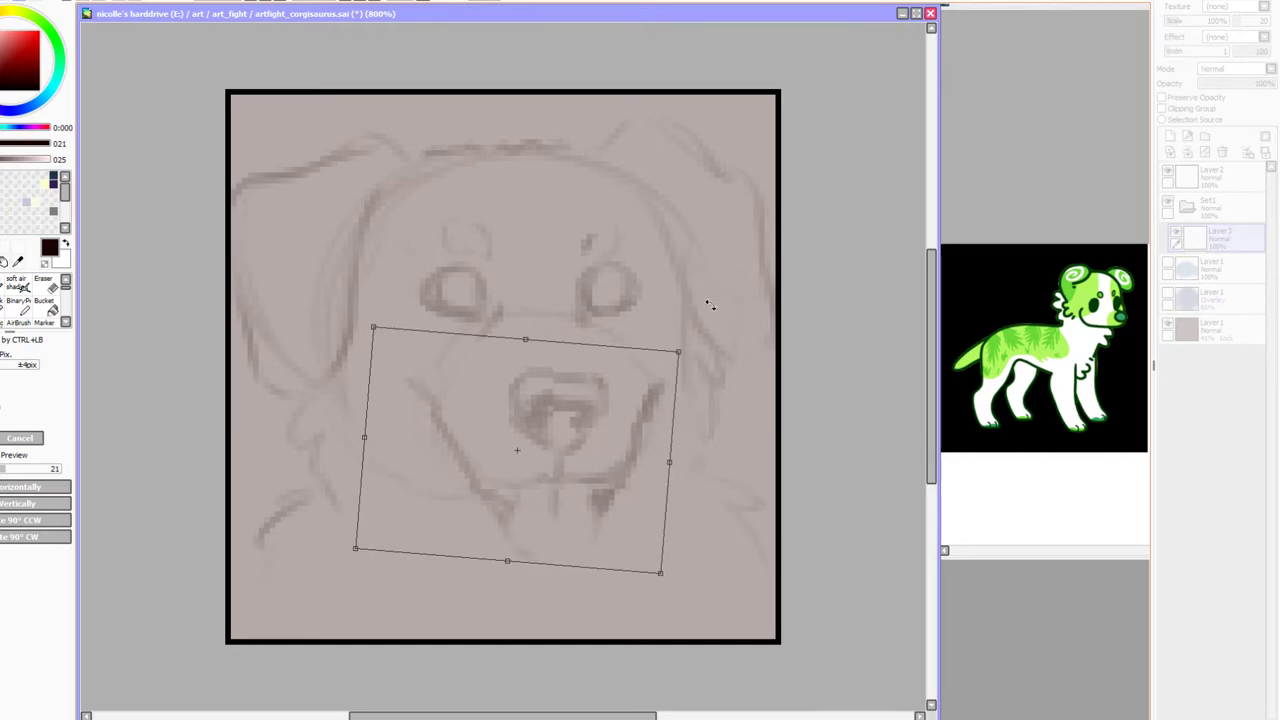
left_click_drag(566, 422, 555, 422)
key("Return")
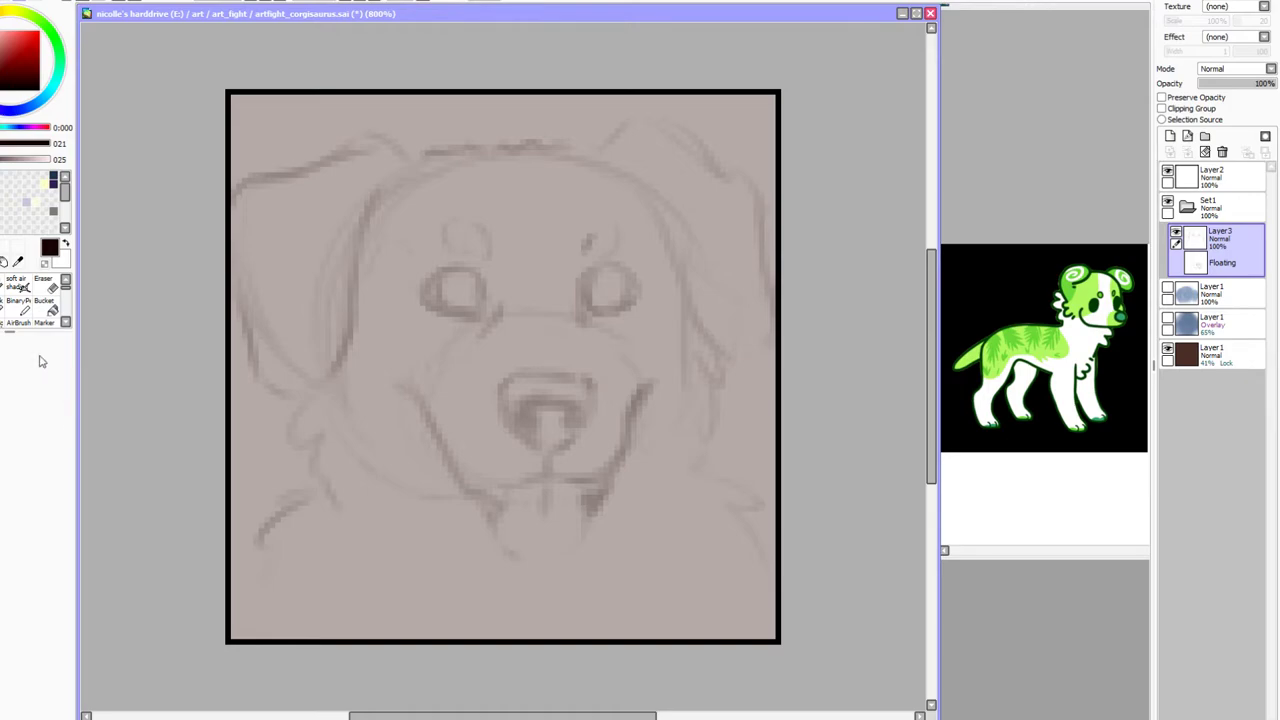
left_click(20, 322)
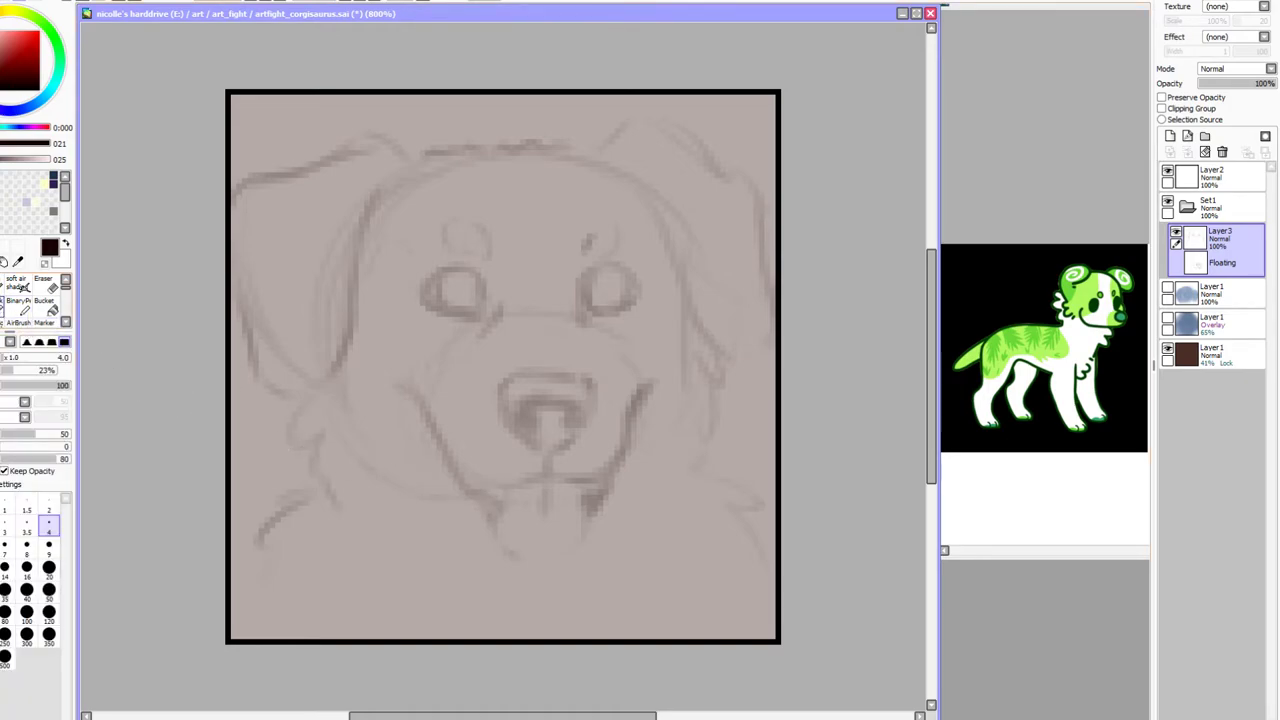
left_click(4, 309)
key("ctrl+d")
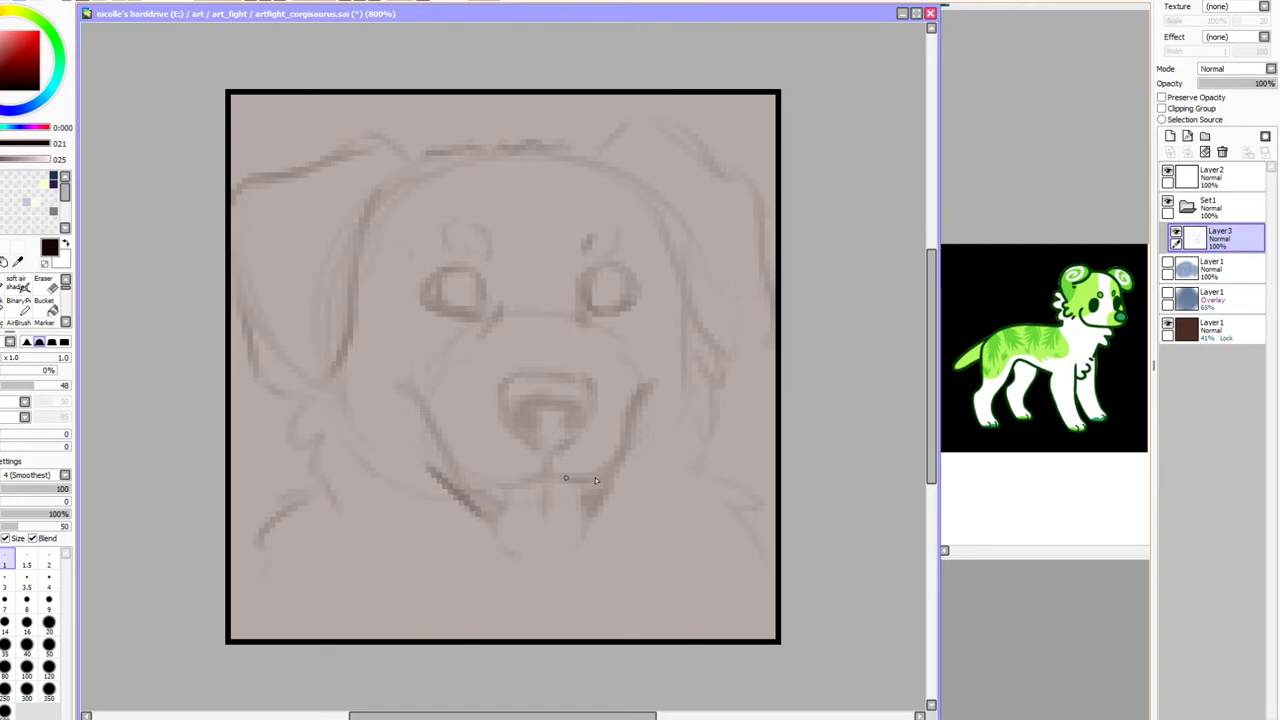
Undo the last mouth stroke and sketch wider, darker smile lines along both sides of the muzzle
key("ctrl+z")
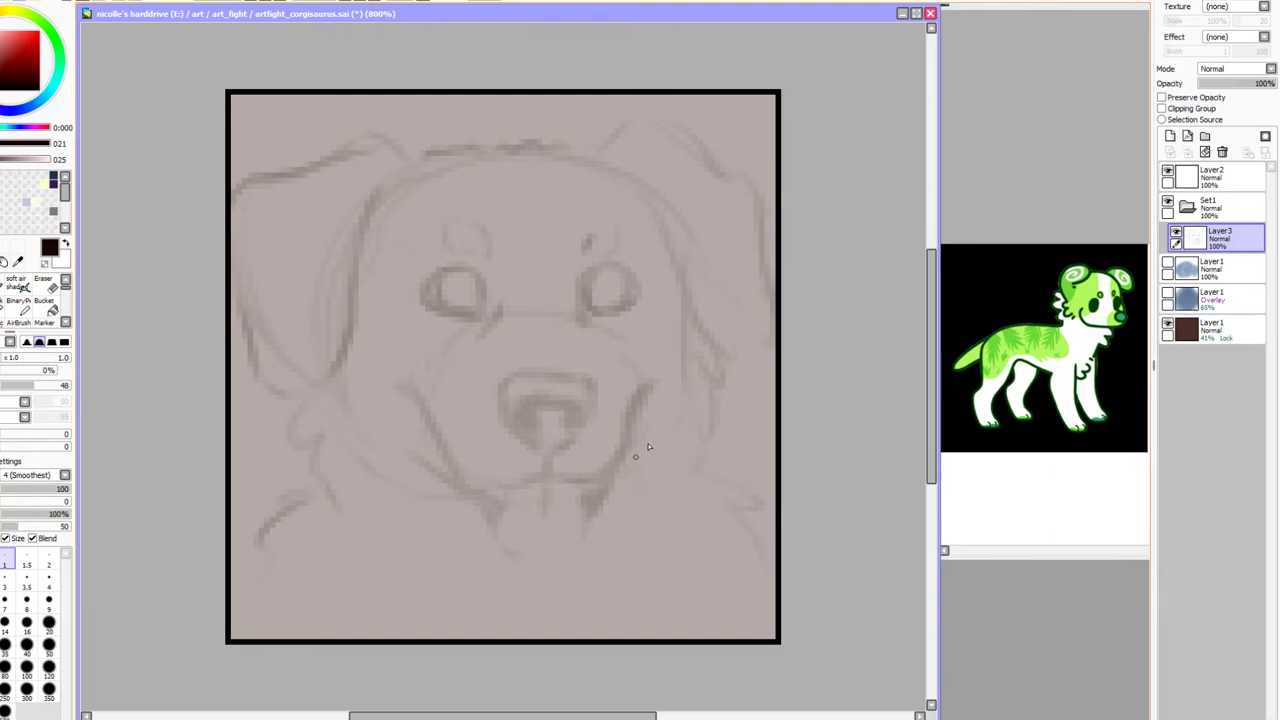
left_click_drag(665, 427, 640, 460)
mouse_move(460, 478)
left_mouse_down()
mouse_move(411, 426)
mouse_move(427, 465)
mouse_move(411, 434)
mouse_move(476, 490)
left_mouse_up()
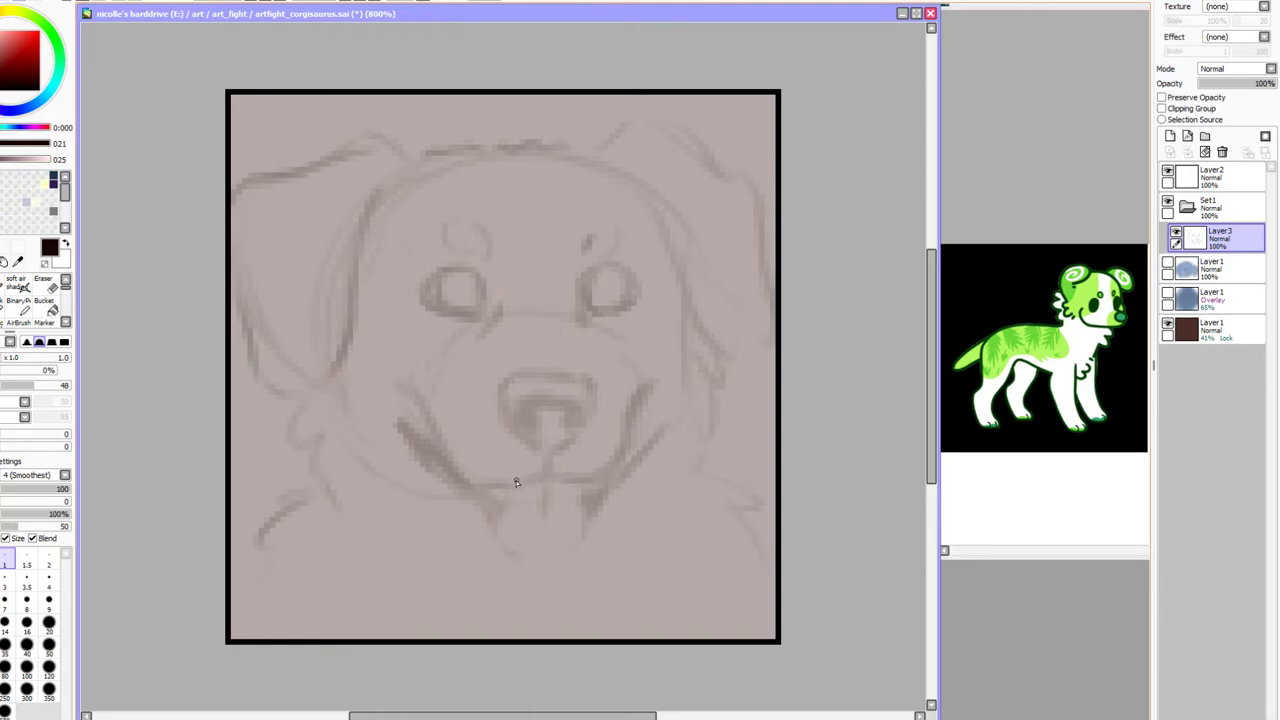
left_click_drag(652, 428, 612, 504)
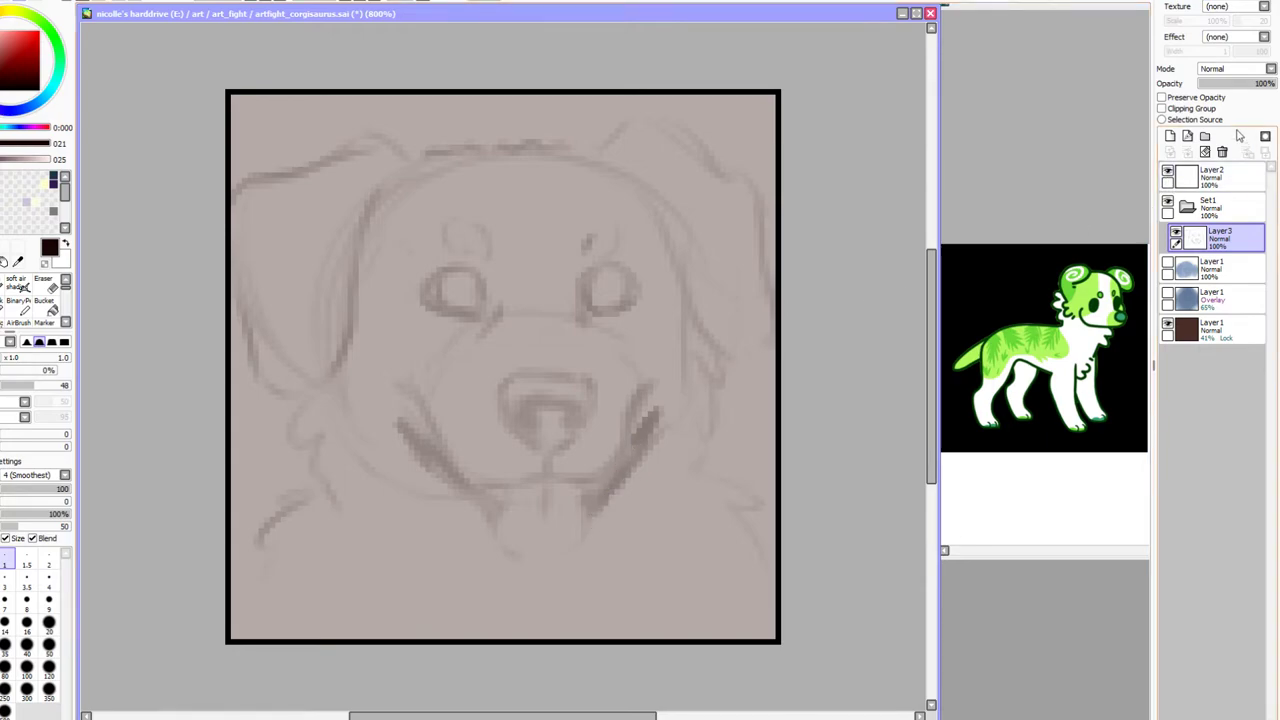
Fade the rough sketch layer to 31% opacity and create a new layer above it
left_click(1223, 84)
left_click(1170, 136)
left_click_drag(656, 413, 620, 476)
left_click_drag(398, 422, 472, 492)
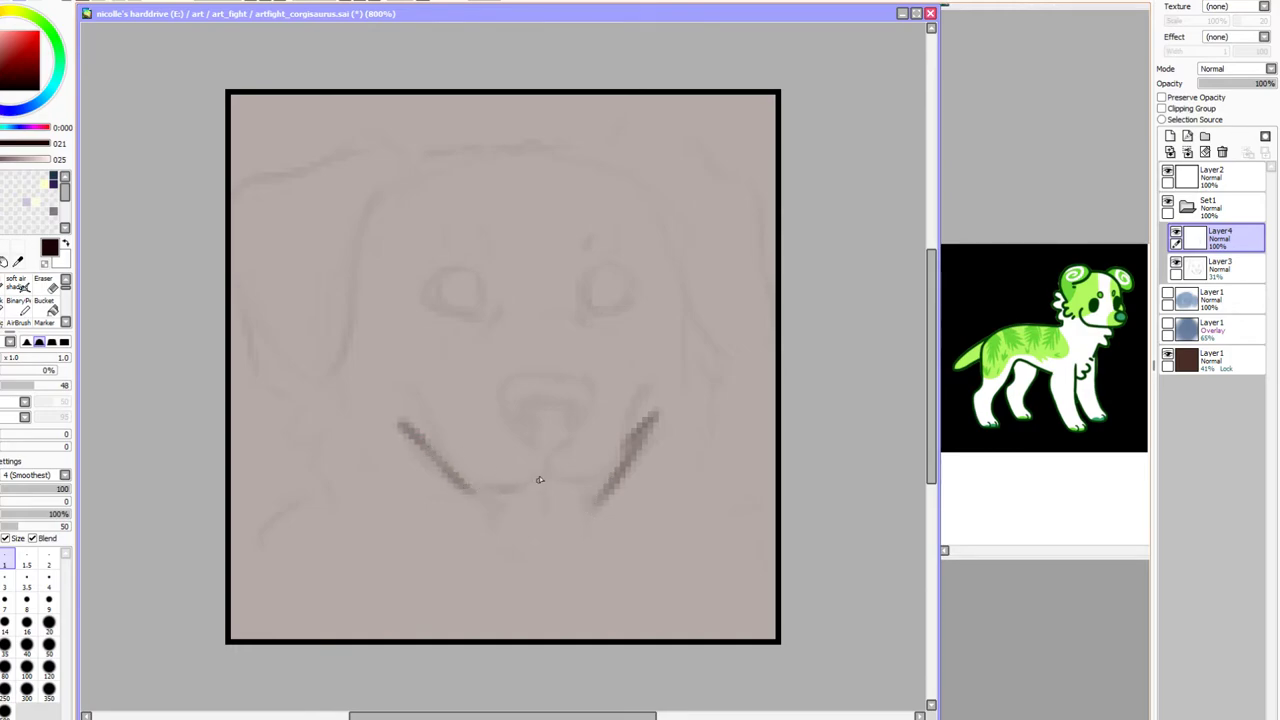
mouse_move(549, 479)
left_mouse_down()
mouse_move(590, 483)
mouse_move(638, 450)
mouse_move(637, 433)
mouse_move(570, 487)
mouse_move(536, 479)
mouse_move(496, 514)
left_mouse_up()
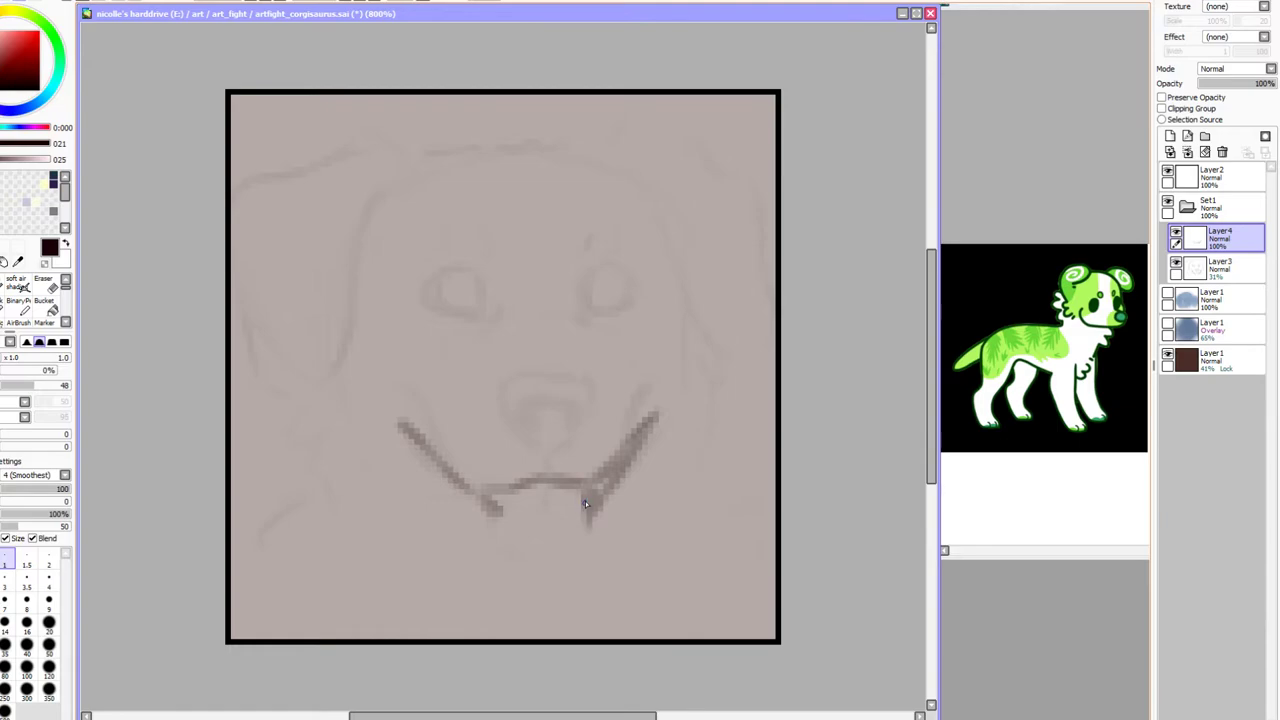
left_click_drag(586, 486, 593, 543)
left_click_drag(501, 547, 528, 563)
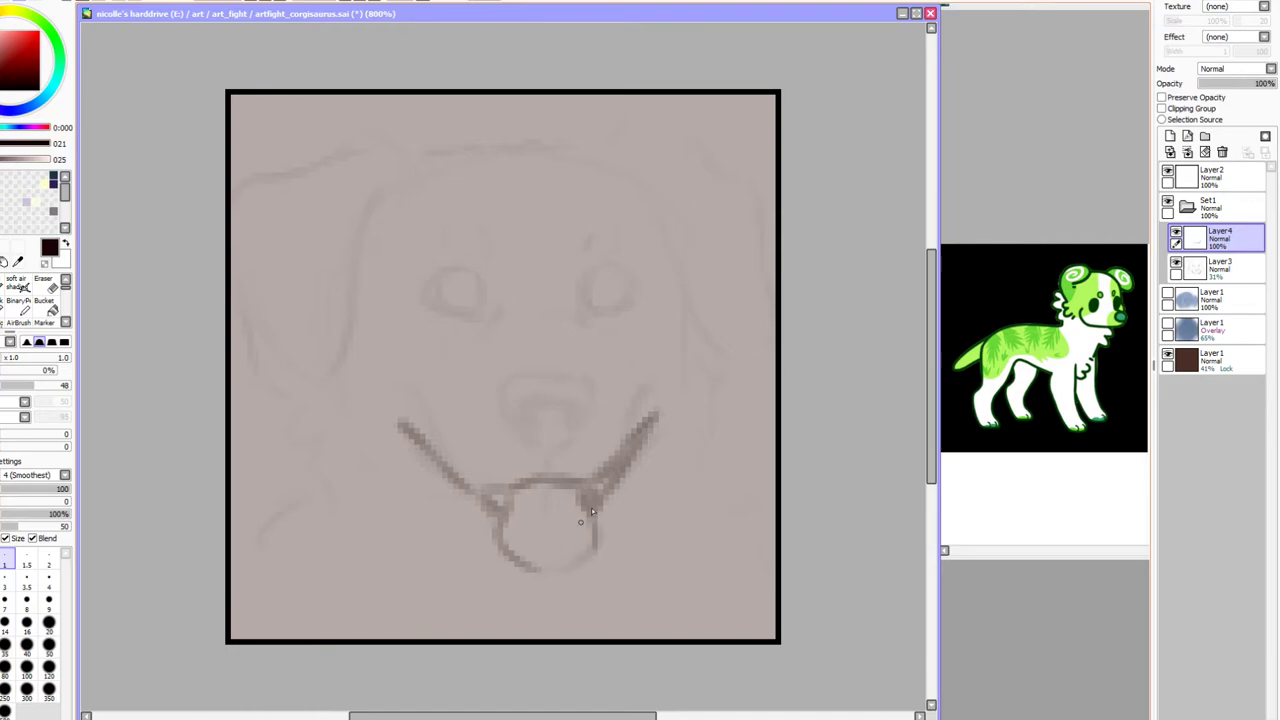
key("ctrl+z")
key("ctrl+z")
key("ctrl+z")
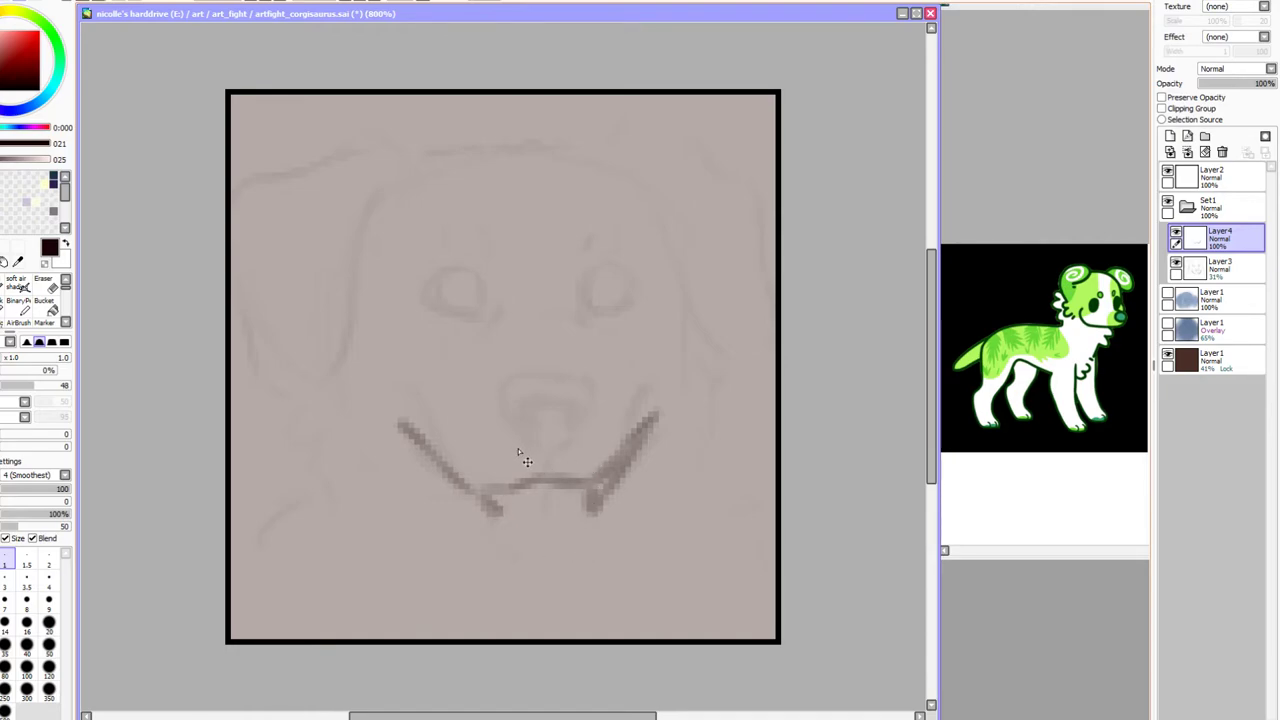
key("ctrl+z")
key("ctrl+z")
key("ctrl+z")
key("ctrl+z")
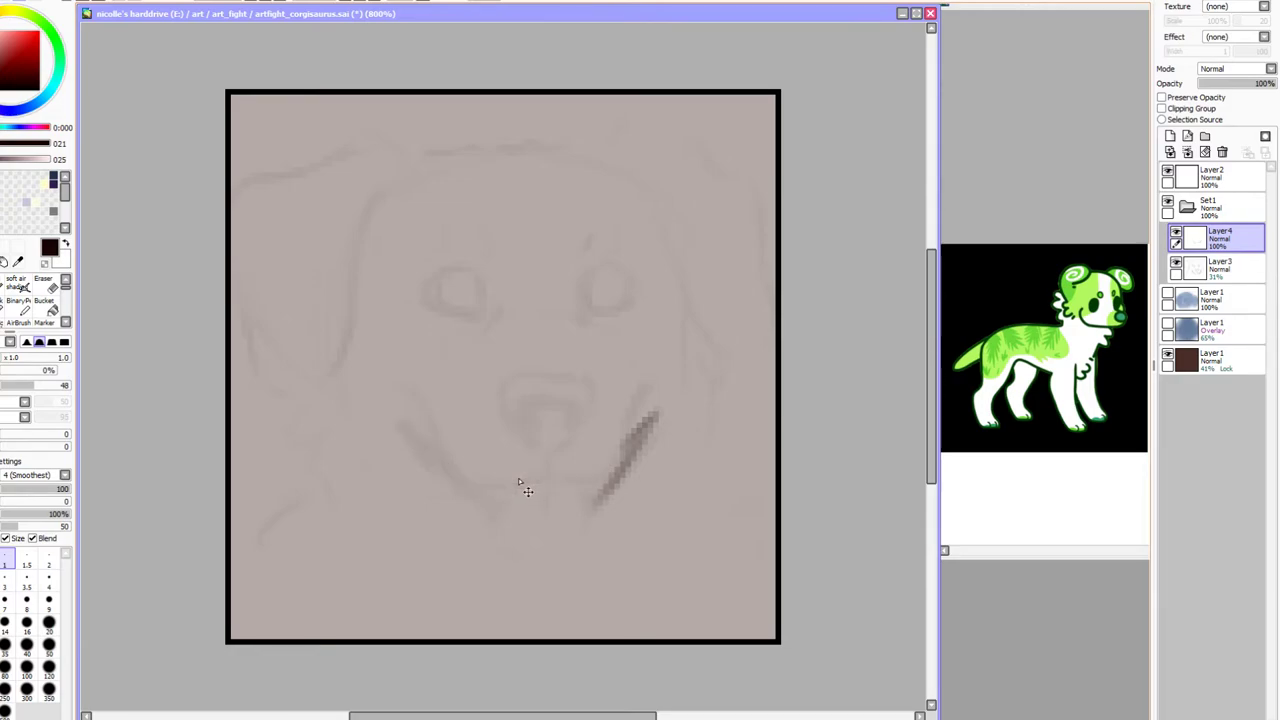
key("ctrl+z")
Sketch a wide smiling mouth with its lower jaw line, and draw the nose with nostrils and outer outline above it
mouse_move(648, 402)
left_mouse_down()
mouse_move(629, 455)
mouse_move(573, 487)
mouse_move(546, 481)
mouse_move(553, 465)
mouse_move(551, 480)
mouse_move(492, 491)
mouse_move(447, 465)
mouse_move(474, 485)
mouse_move(414, 410)
left_mouse_up()
mouse_move(514, 519)
left_mouse_down()
mouse_move(599, 501)
mouse_move(504, 516)
mouse_move(455, 490)
mouse_move(489, 517)
mouse_move(427, 464)
mouse_move(465, 493)
left_mouse_up()
key("ctrl+z")
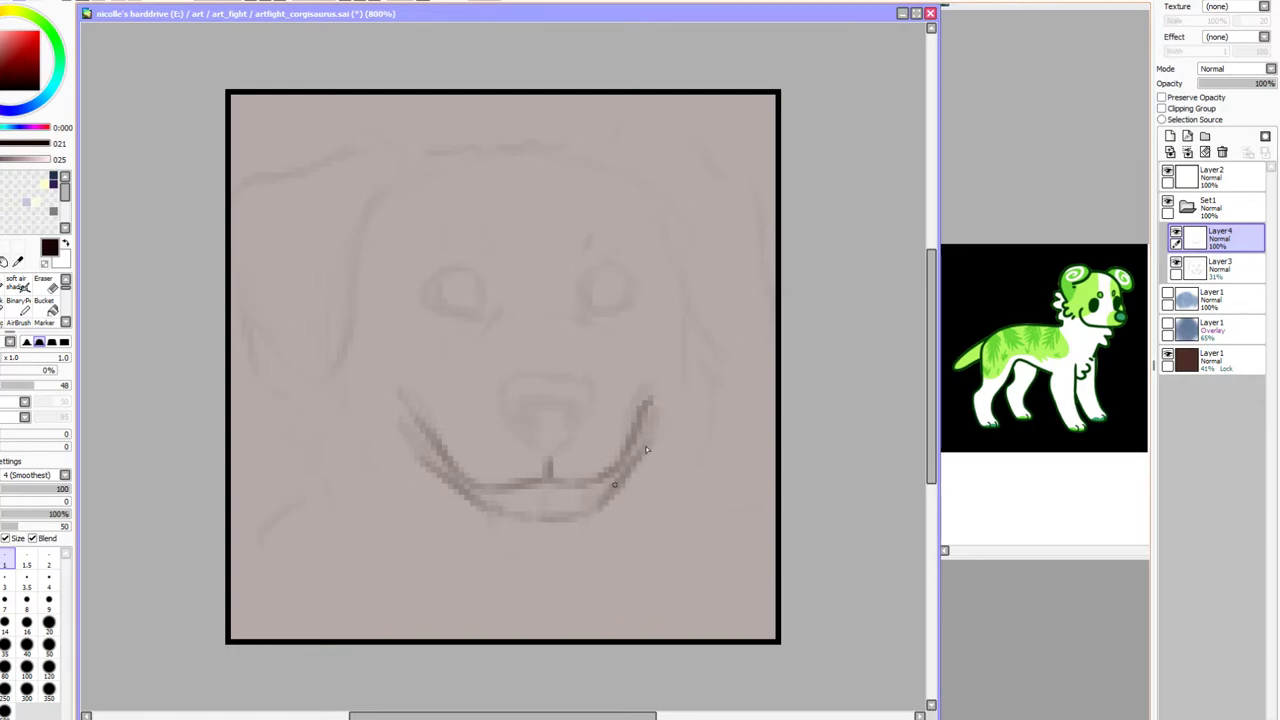
mouse_move(515, 404)
left_mouse_down()
mouse_move(588, 412)
mouse_move(557, 459)
mouse_move(528, 401)
mouse_move(510, 406)
mouse_move(519, 399)
mouse_move(501, 430)
mouse_move(531, 456)
mouse_move(514, 438)
mouse_move(545, 453)
mouse_move(521, 435)
mouse_move(590, 435)
mouse_move(572, 445)
mouse_move(588, 431)
mouse_move(560, 462)
left_mouse_up()
mouse_move(498, 433)
left_mouse_down()
mouse_move(498, 395)
mouse_move(538, 380)
mouse_move(586, 380)
mouse_move(592, 398)
left_mouse_up()
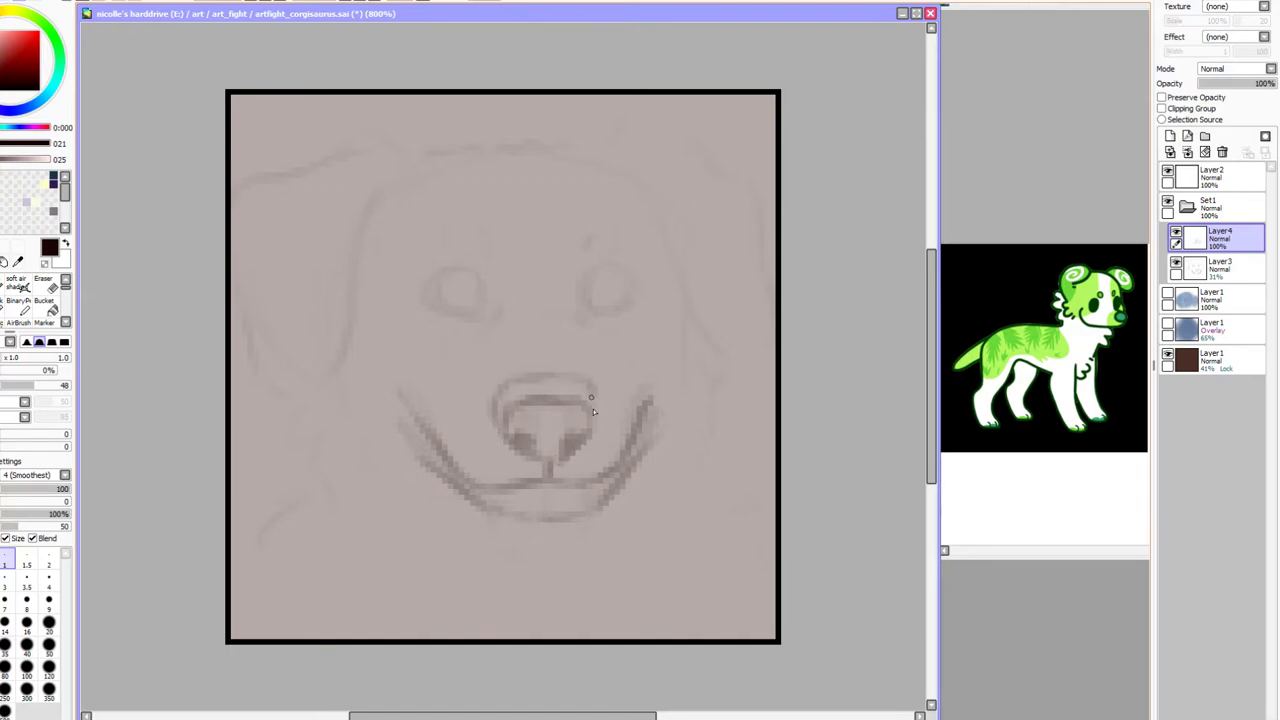
Redraw both eyes over the rough sketch with inner corner marks, irises and pupils
left_click_drag(500, 313, 475, 330)
left_click_drag(485, 292, 459, 267)
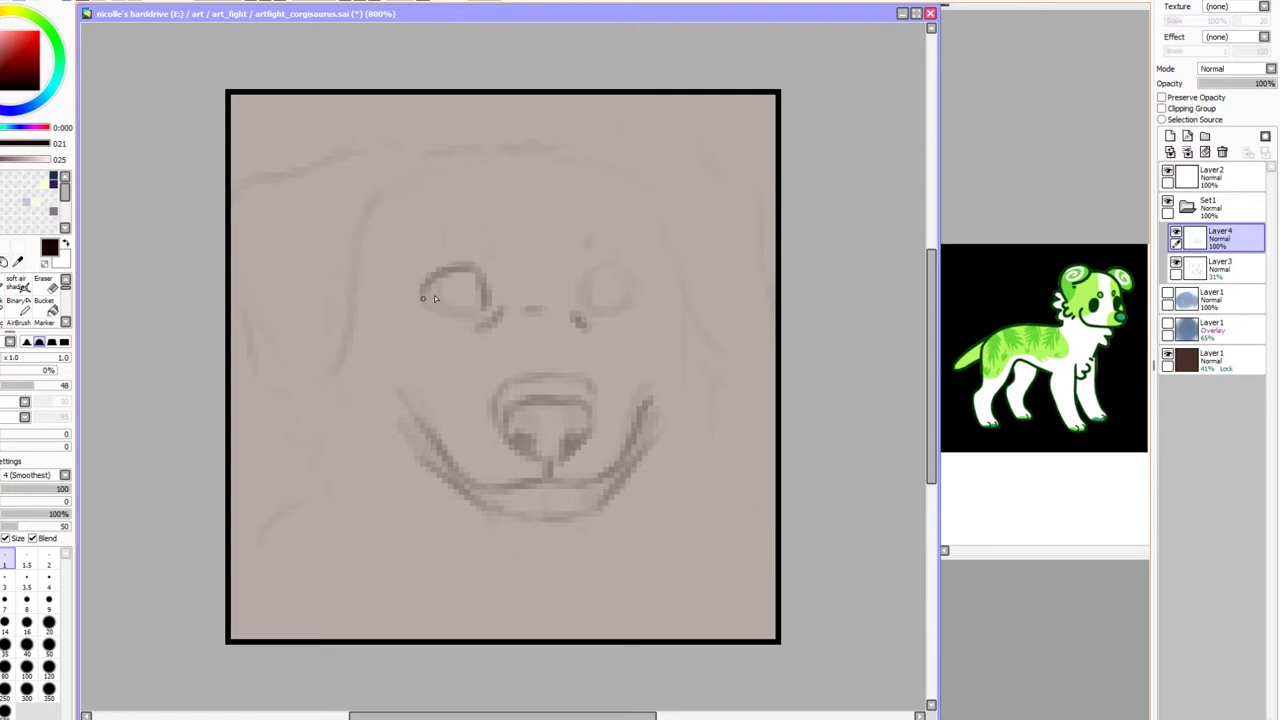
mouse_move(452, 270)
left_mouse_down()
mouse_move(457, 315)
mouse_move(488, 285)
left_mouse_up()
mouse_move(577, 293)
left_mouse_down()
mouse_move(615, 266)
mouse_move(603, 264)
mouse_move(639, 288)
mouse_move(635, 303)
mouse_move(589, 314)
mouse_move(648, 293)
left_mouse_up()
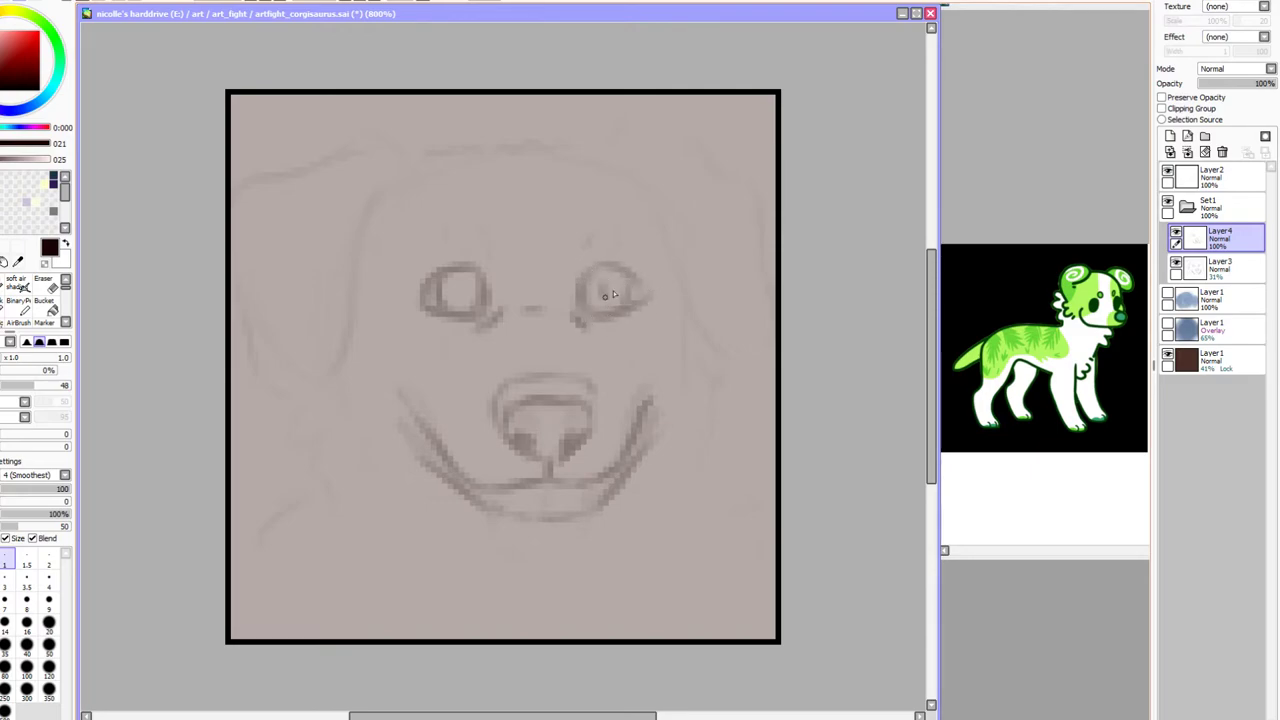
mouse_move(473, 289)
left_mouse_down()
mouse_move(456, 292)
mouse_move(470, 280)
left_mouse_up()
Sketch the left ear with its outer edge, a large flap folded over the forehead and the inner edge down to the cheek
mouse_move(302, 298)
left_mouse_down()
mouse_move(277, 213)
mouse_move(276, 152)
left_mouse_up()
mouse_move(366, 121)
left_mouse_down()
mouse_move(457, 107)
mouse_move(566, 127)
left_mouse_up()
mouse_move(505, 191)
left_mouse_down()
mouse_move(412, 226)
mouse_move(322, 222)
left_mouse_up()
left_click_drag(305, 298, 308, 320)
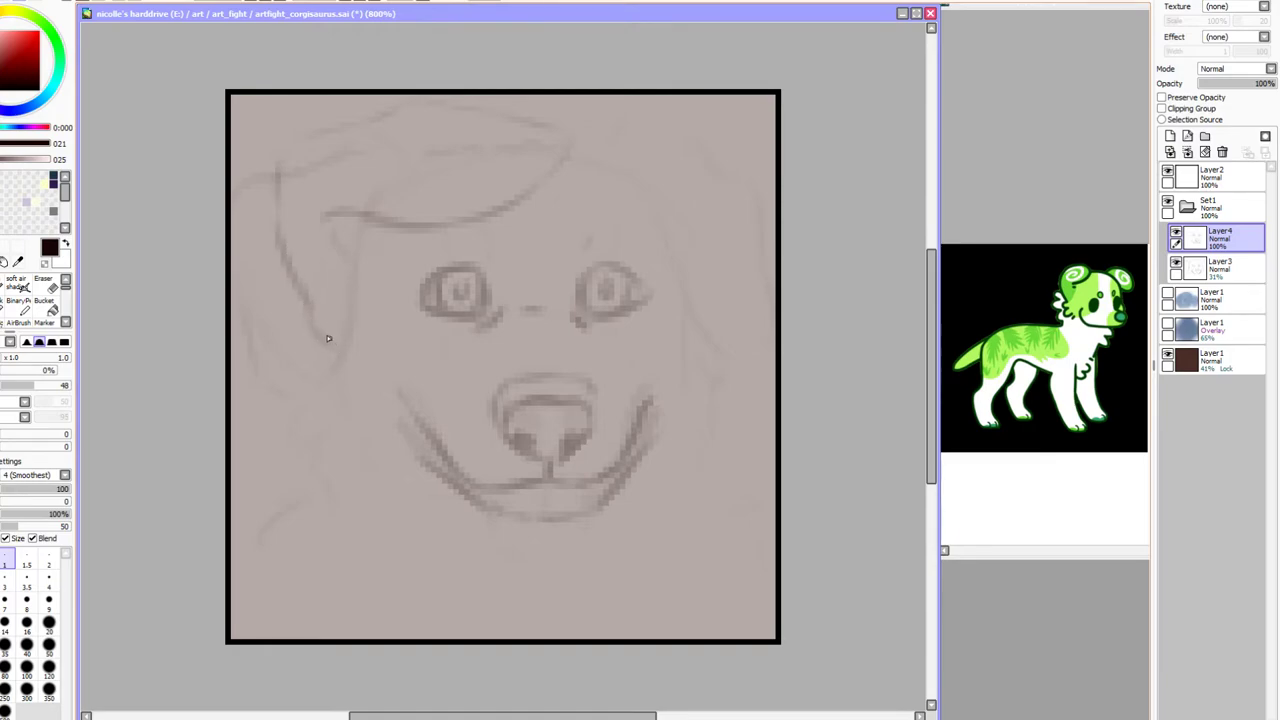
key("ctrl+z")
left_click_drag(325, 213, 354, 253)
left_click_drag(300, 285, 341, 344)
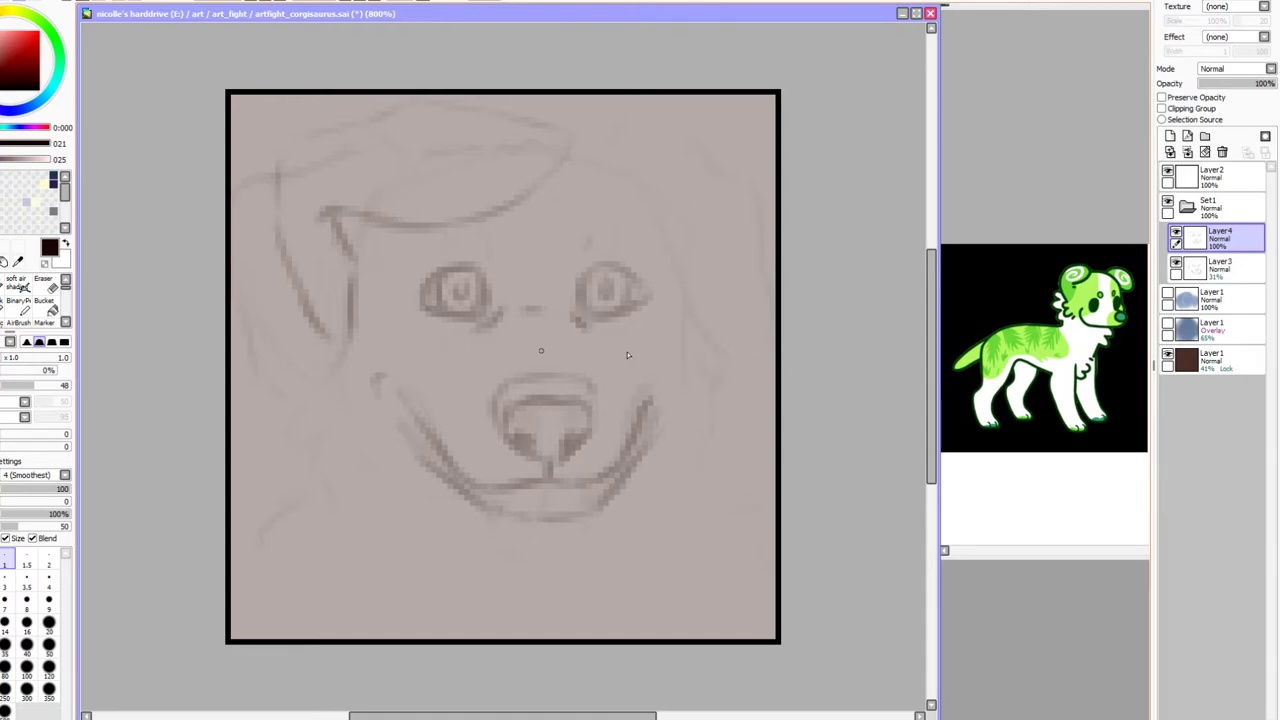
Sketch the top and outer edge of the right ear folding outward to the canvas border on the upper sketch layer
left_click(1177, 265)
left_click(1177, 265)
left_click(1218, 266)
left_click(1218, 236)
mouse_move(598, 158)
left_mouse_down()
mouse_move(650, 129)
mouse_move(625, 137)
mouse_move(638, 131)
mouse_move(686, 132)
mouse_move(771, 192)
mouse_move(770, 345)
left_mouse_up()
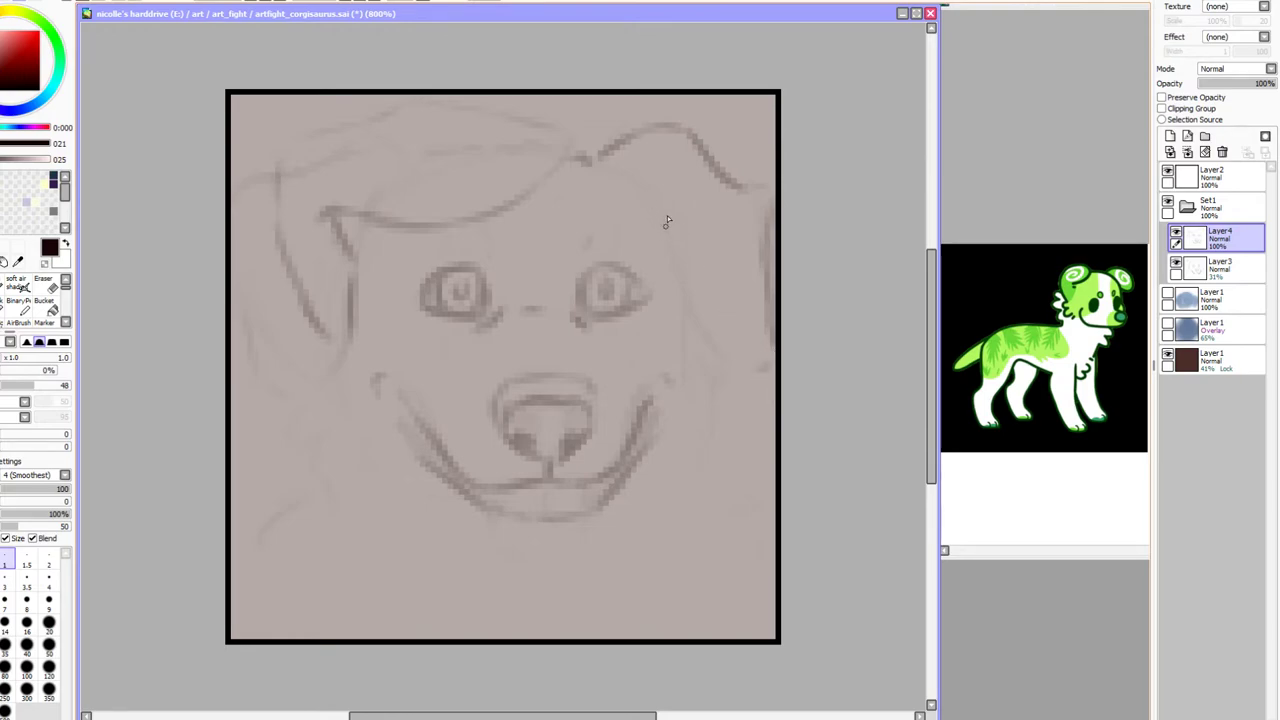
Sketch fur tufts along the inner edges of both ears and brow markings above the eyes
left_click_drag(667, 240, 697, 295)
mouse_move(355, 261)
left_mouse_down()
mouse_move(366, 270)
mouse_move(345, 280)
mouse_move(350, 298)
mouse_move(340, 283)
left_mouse_up()
key("ctrl+z")
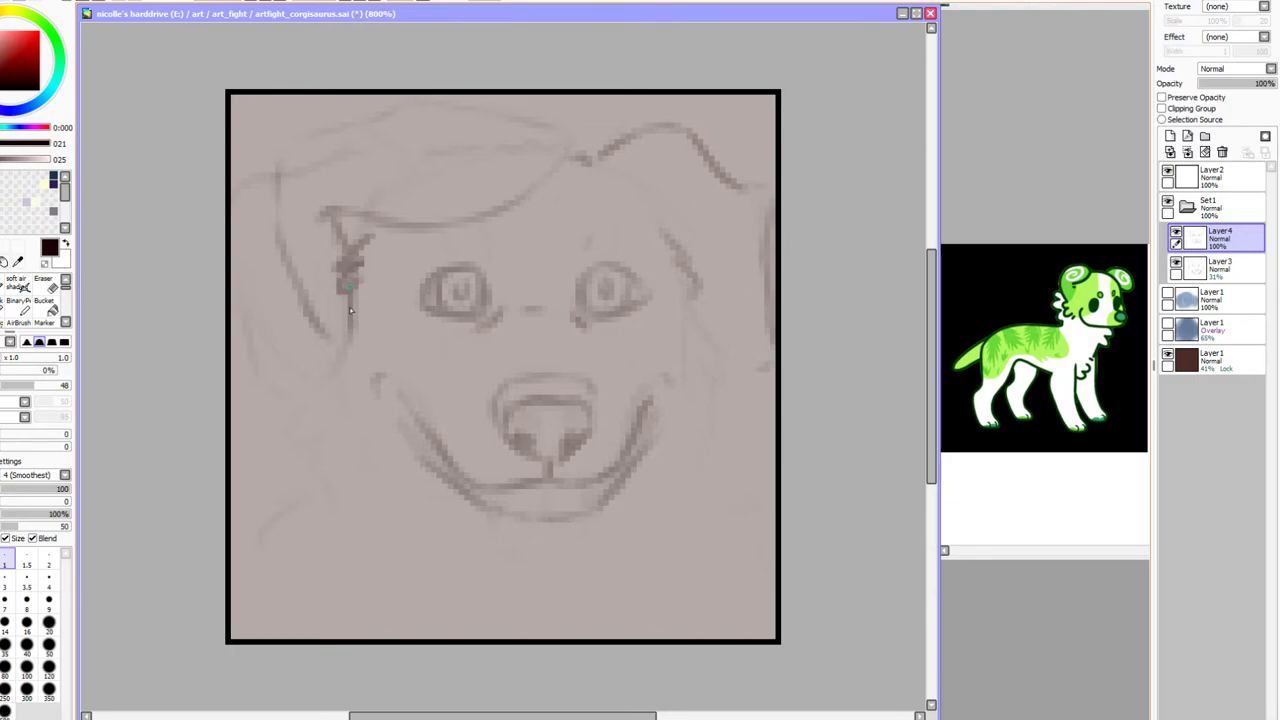
left_click_drag(652, 228, 676, 254)
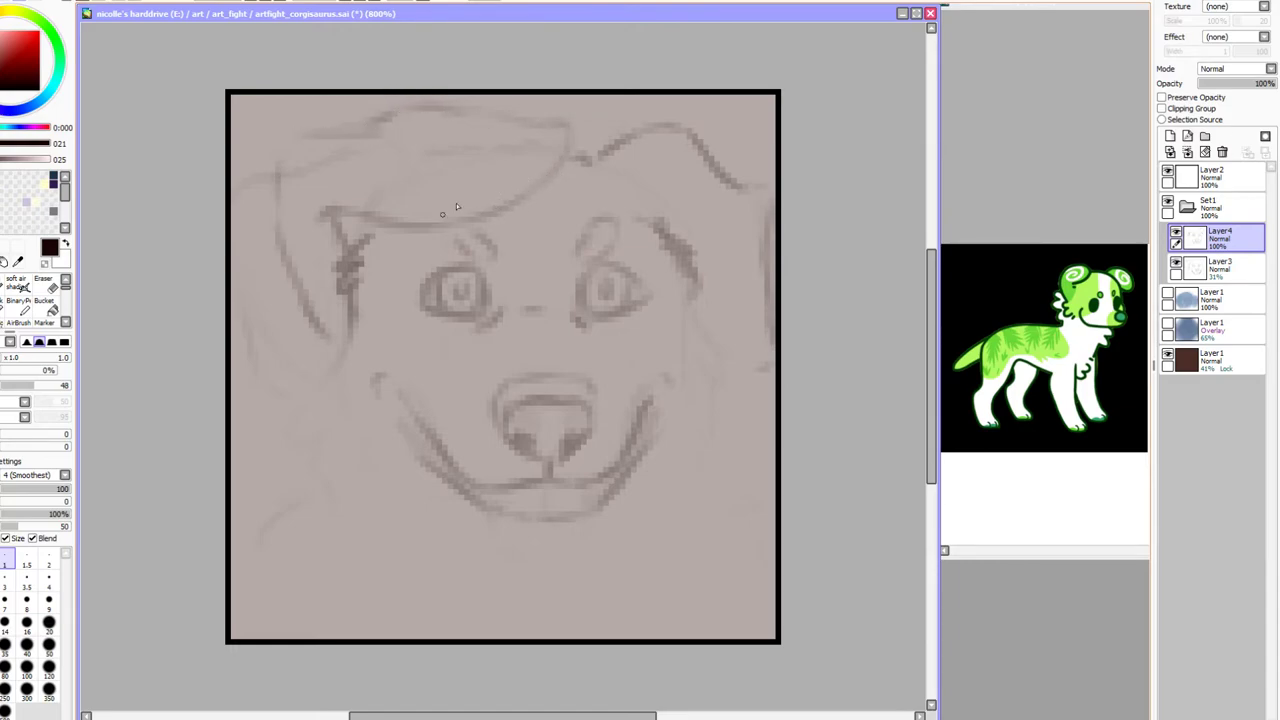
Draw the right ear's lower edge and sketch jagged cheek fur below both ears
left_click_drag(688, 299, 780, 372)
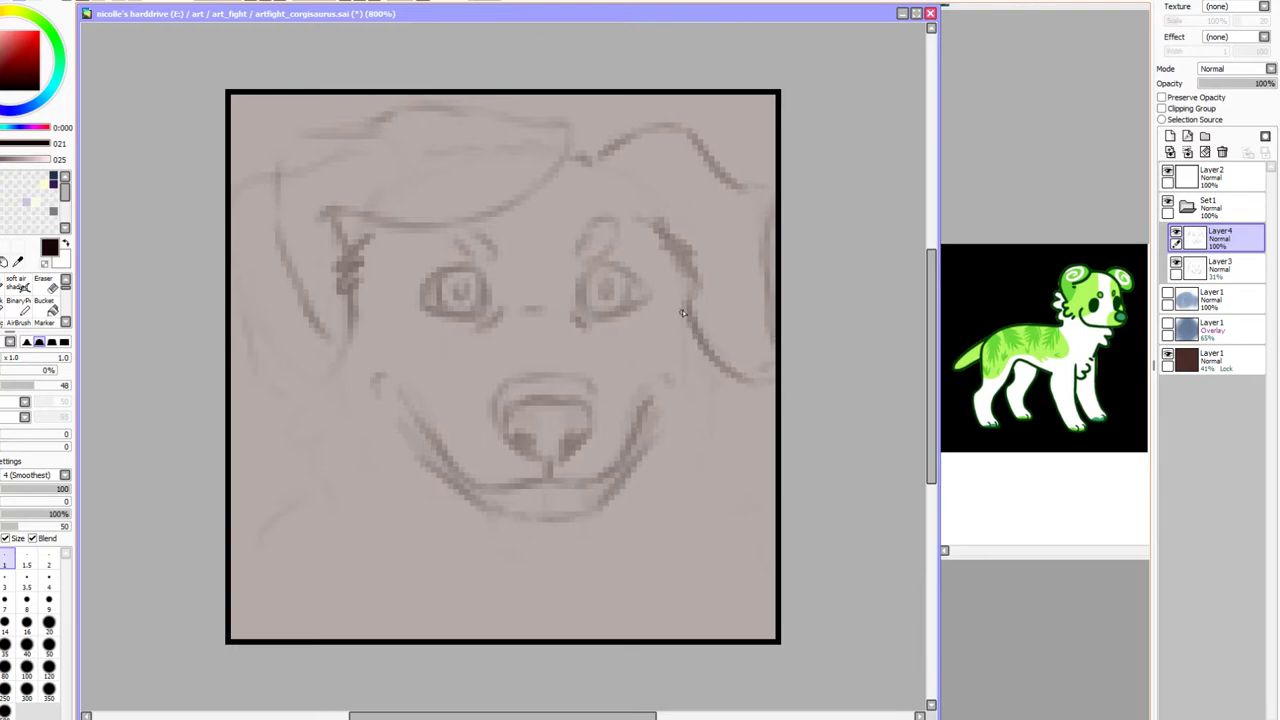
left_click_drag(682, 313, 730, 378)
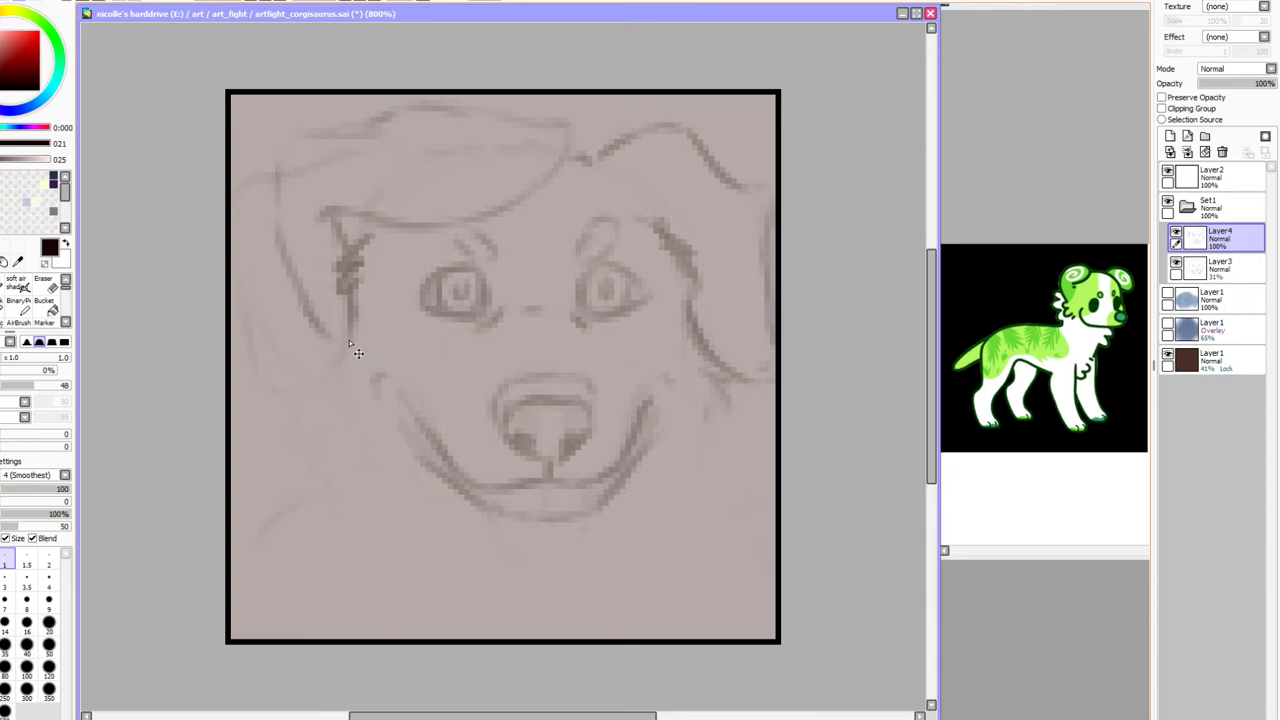
mouse_move(350, 343)
left_mouse_down()
mouse_move(321, 451)
mouse_move(342, 427)
mouse_move(346, 472)
left_mouse_up()
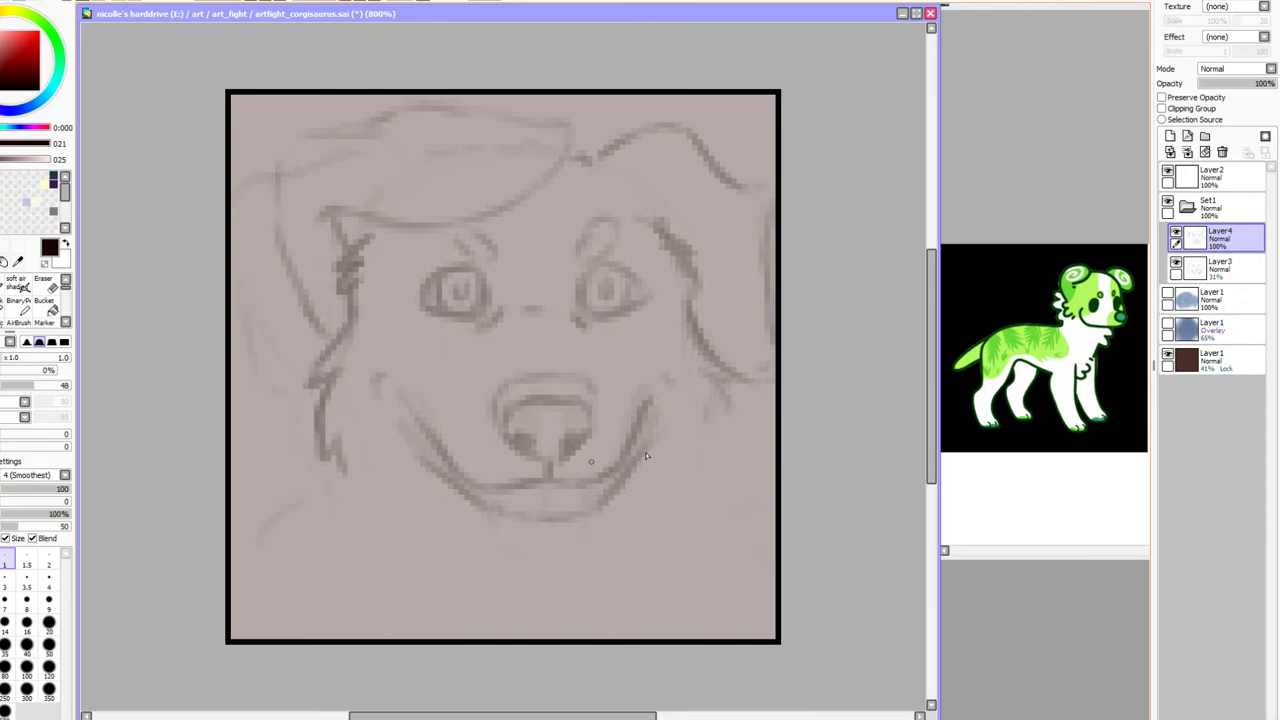
left_click_drag(720, 425, 702, 468)
mouse_move(330, 486)
left_mouse_down()
mouse_move(268, 510)
mouse_move(326, 502)
mouse_move(285, 565)
left_mouse_up()
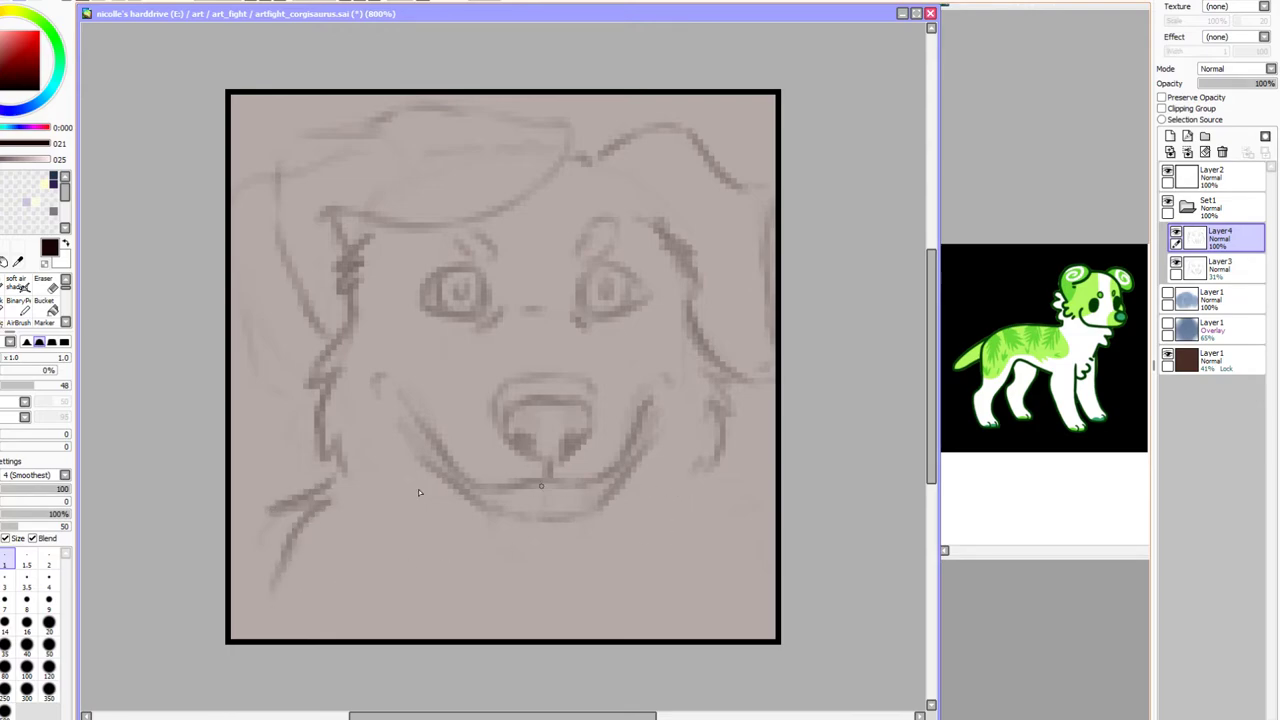
key("ctrl+z")
key("ctrl+z")
mouse_move(330, 487)
left_mouse_down()
mouse_move(271, 512)
mouse_move(232, 556)
left_mouse_up()
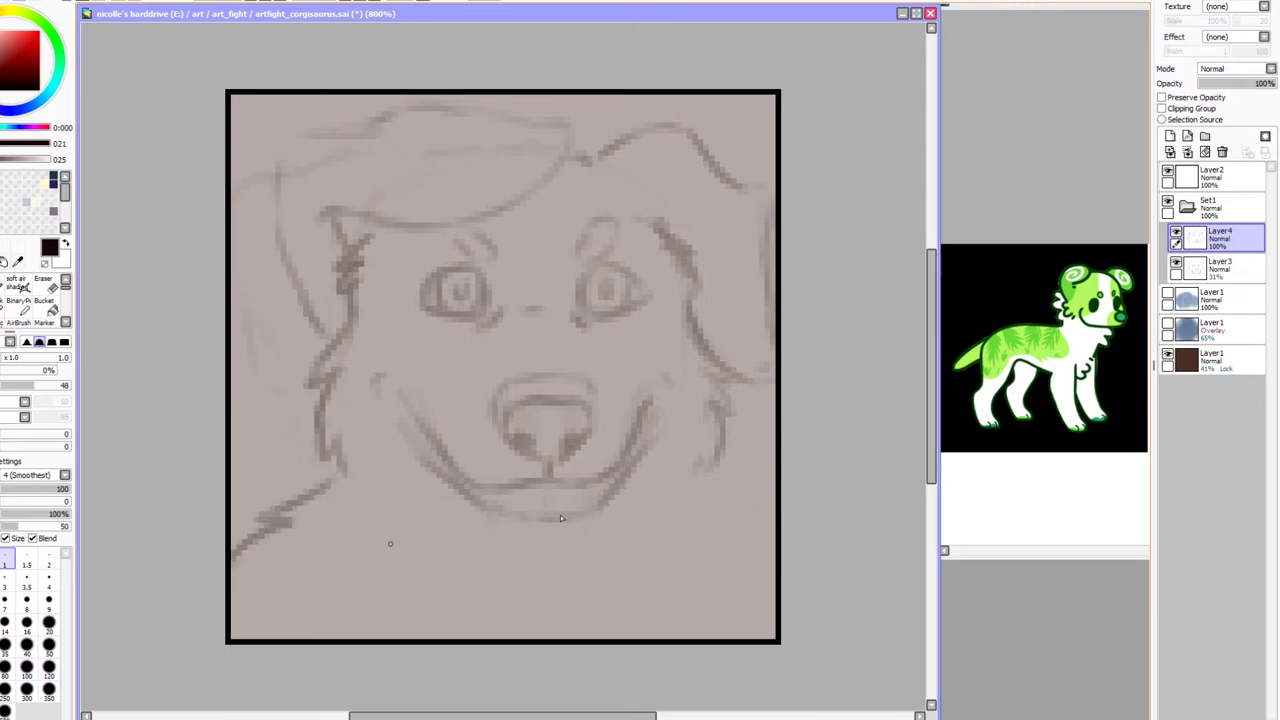
mouse_move(718, 510)
left_mouse_down()
mouse_move(746, 532)
mouse_move(727, 575)
left_mouse_up()
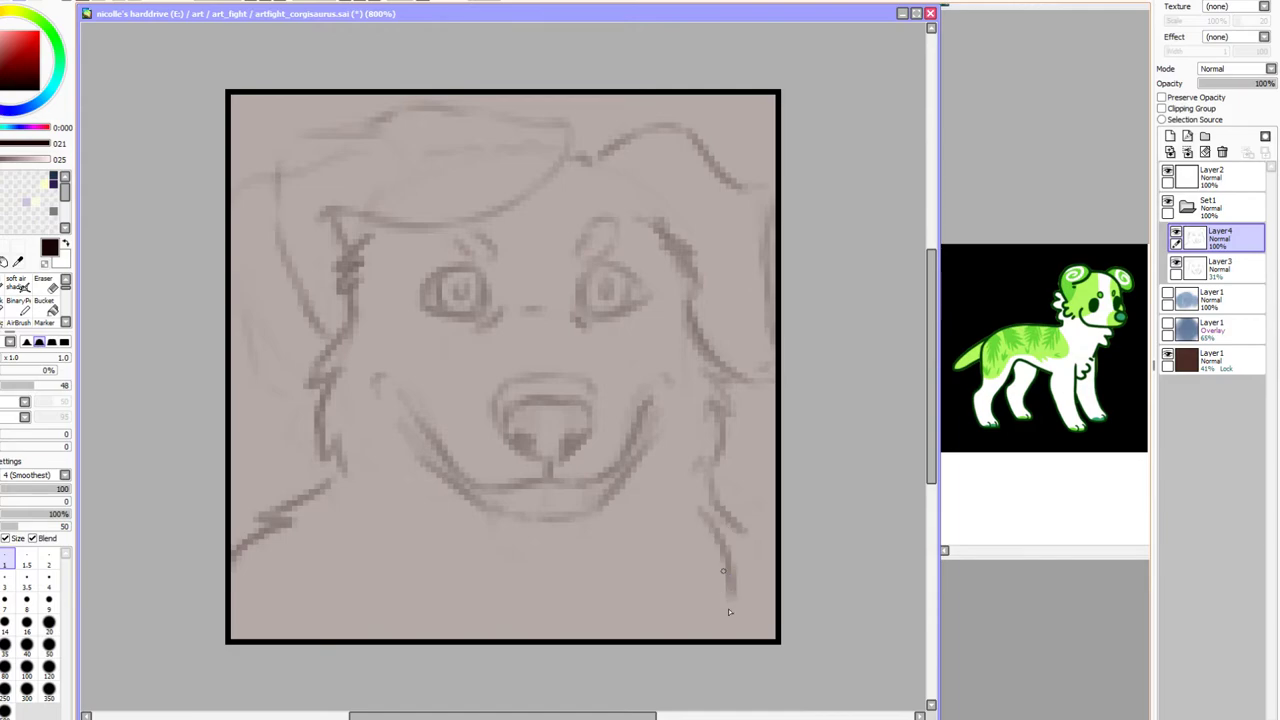
key("ctrl+z")
key("ctrl+z")
key("ctrl+z")
key("ctrl+z")
Sketch jagged cheek, neck and chest fur on both sides of the head down to the canvas's lower edge
mouse_move(309, 453)
left_mouse_down()
mouse_move(326, 494)
mouse_move(341, 487)
mouse_move(289, 540)
mouse_move(321, 533)
mouse_move(274, 636)
left_mouse_up()
key("ctrl+z")
mouse_move(330, 498)
left_mouse_down()
mouse_move(294, 531)
mouse_move(328, 519)
mouse_move(287, 554)
mouse_move(297, 551)
mouse_move(264, 600)
mouse_move(263, 611)
mouse_move(286, 587)
mouse_move(297, 631)
mouse_move(267, 636)
left_mouse_up()
mouse_move(720, 416)
left_mouse_down()
mouse_move(733, 492)
mouse_move(720, 500)
mouse_move(756, 542)
mouse_move(750, 627)
left_mouse_up()
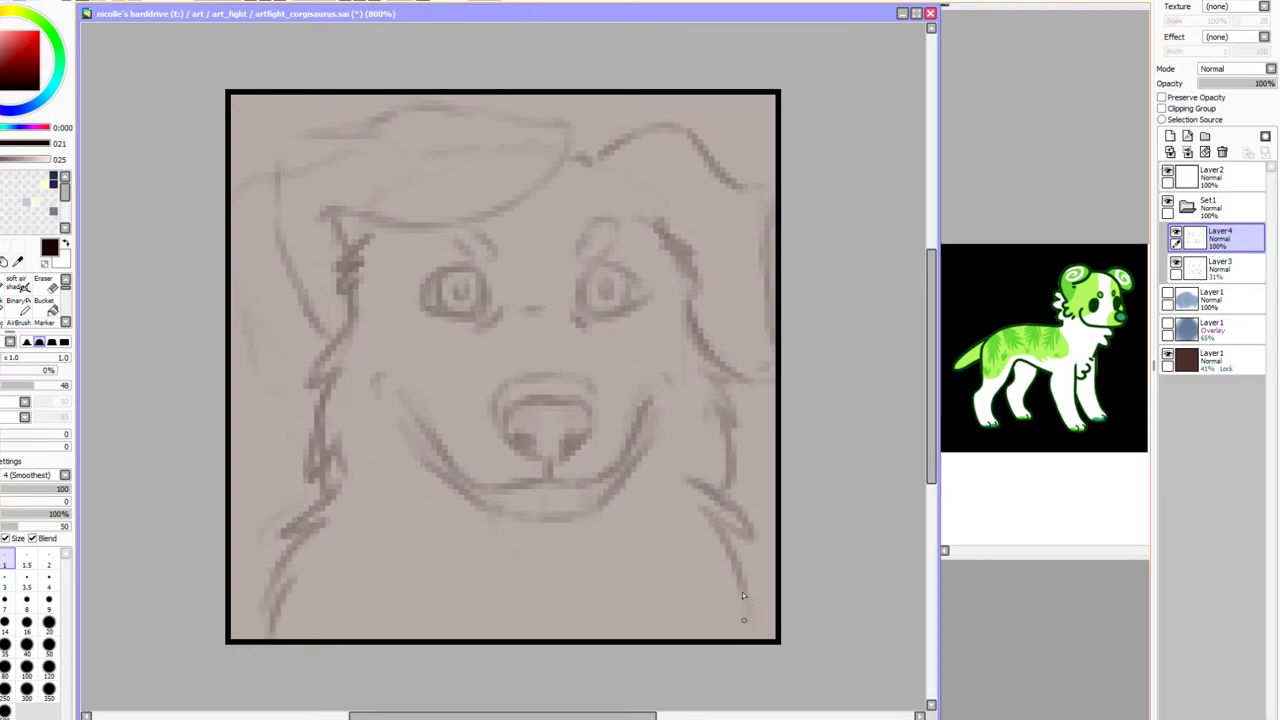
Refine the left ear's fold and the inner eye corners, merging the upper sketch layer into the one below
left_click_drag(376, 136, 416, 143)
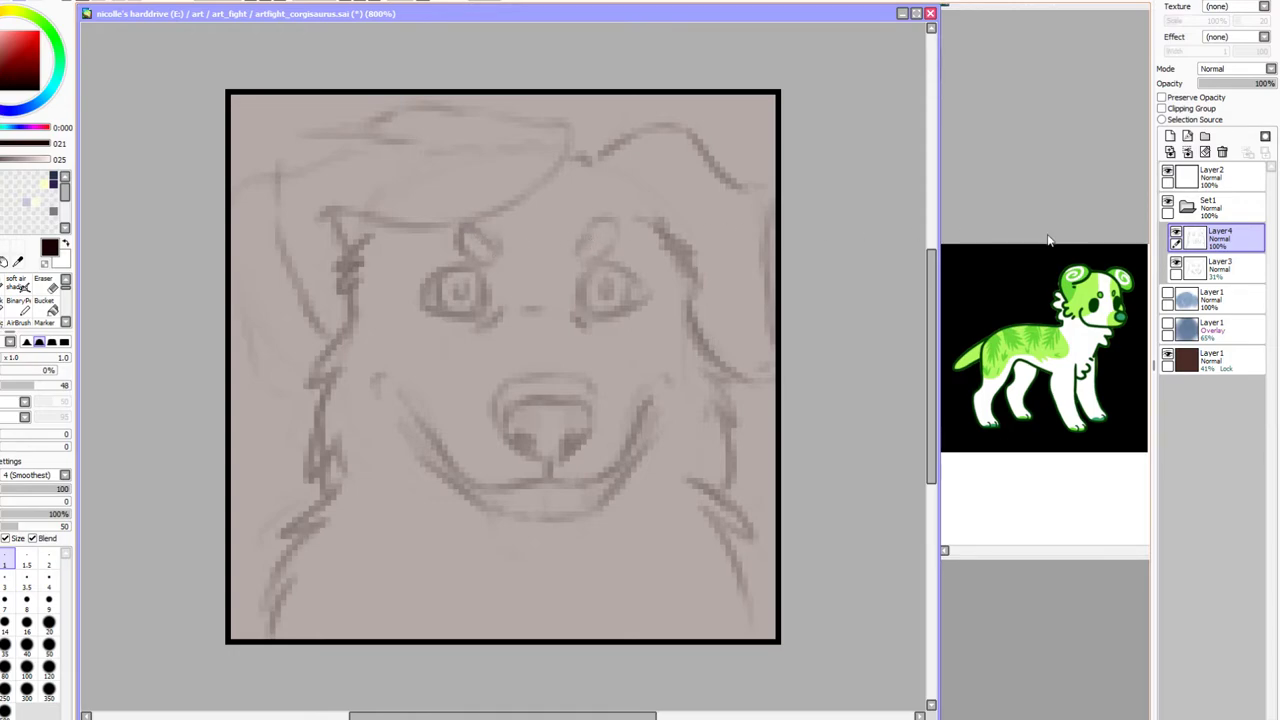
left_click(1186, 152)
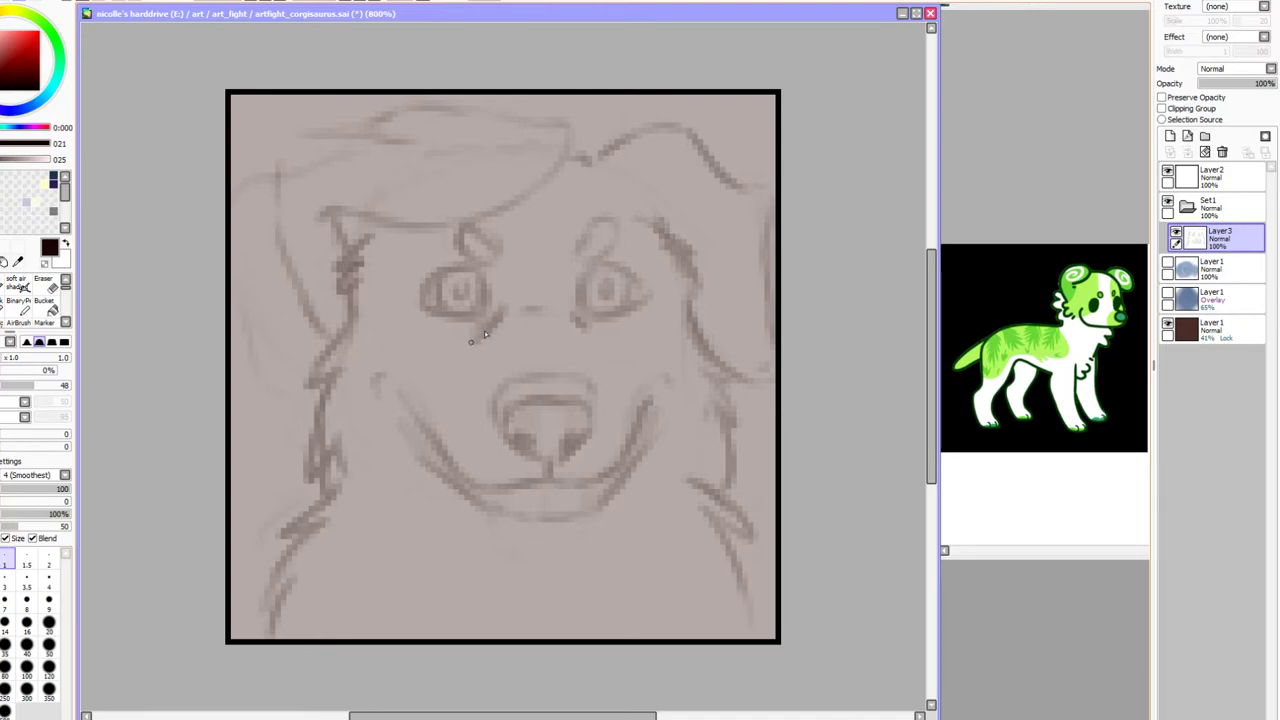
left_click_drag(570, 310, 586, 339)
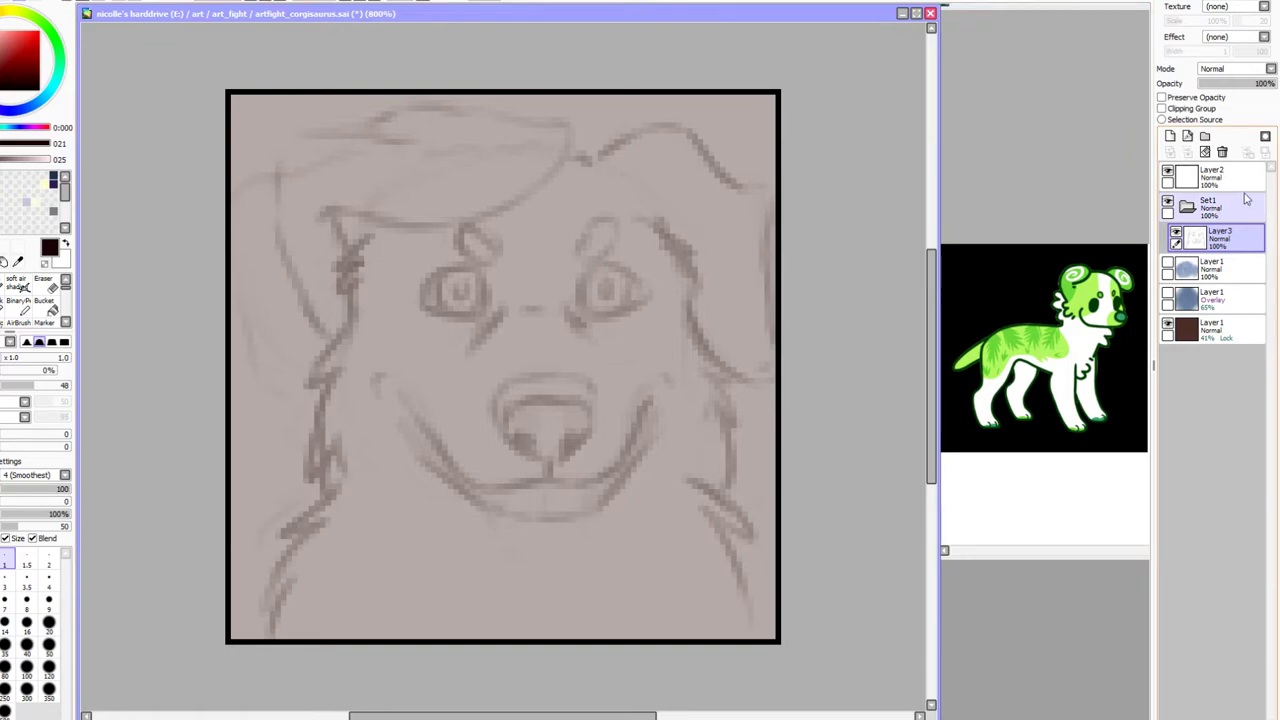
Lower the merged sketch layer's opacity to 47% and add a new layer above it
left_click(1233, 84)
left_click(1170, 136)
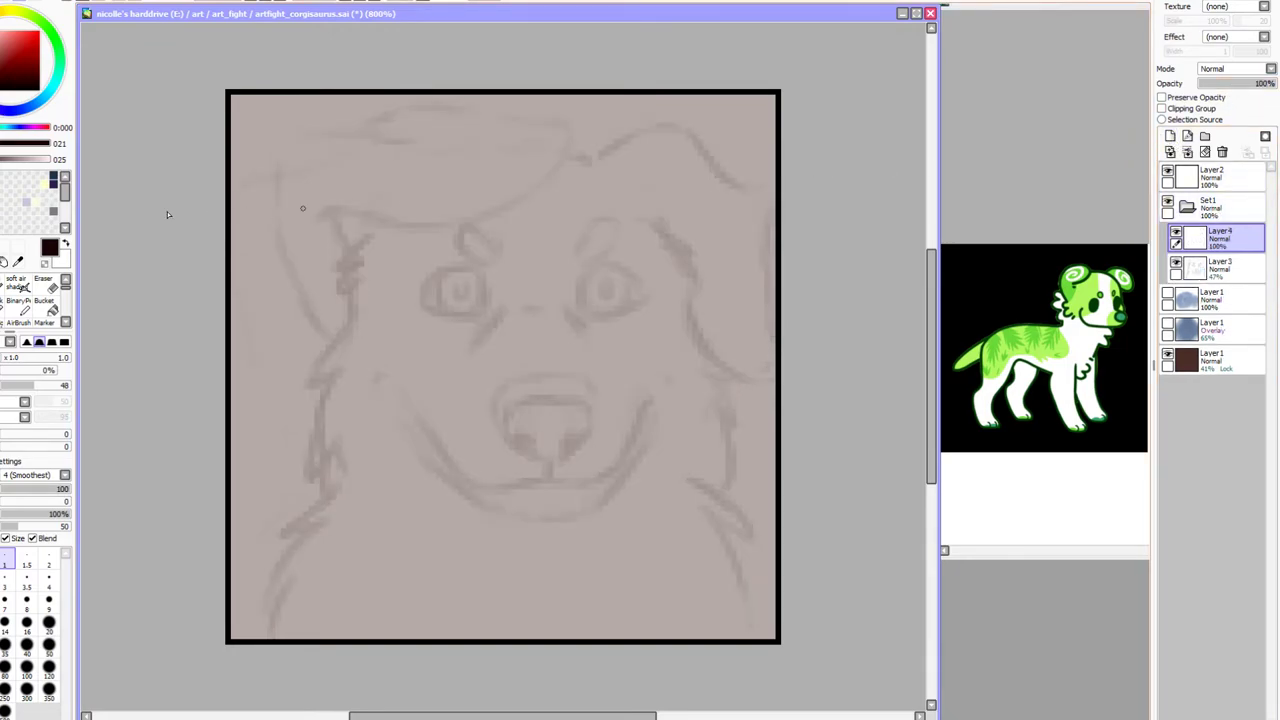
Ink the head's outer contour with the Binary pen at size 3: ear tops, left ear edge, and jagged cheek and neck fur
left_click(18, 300)
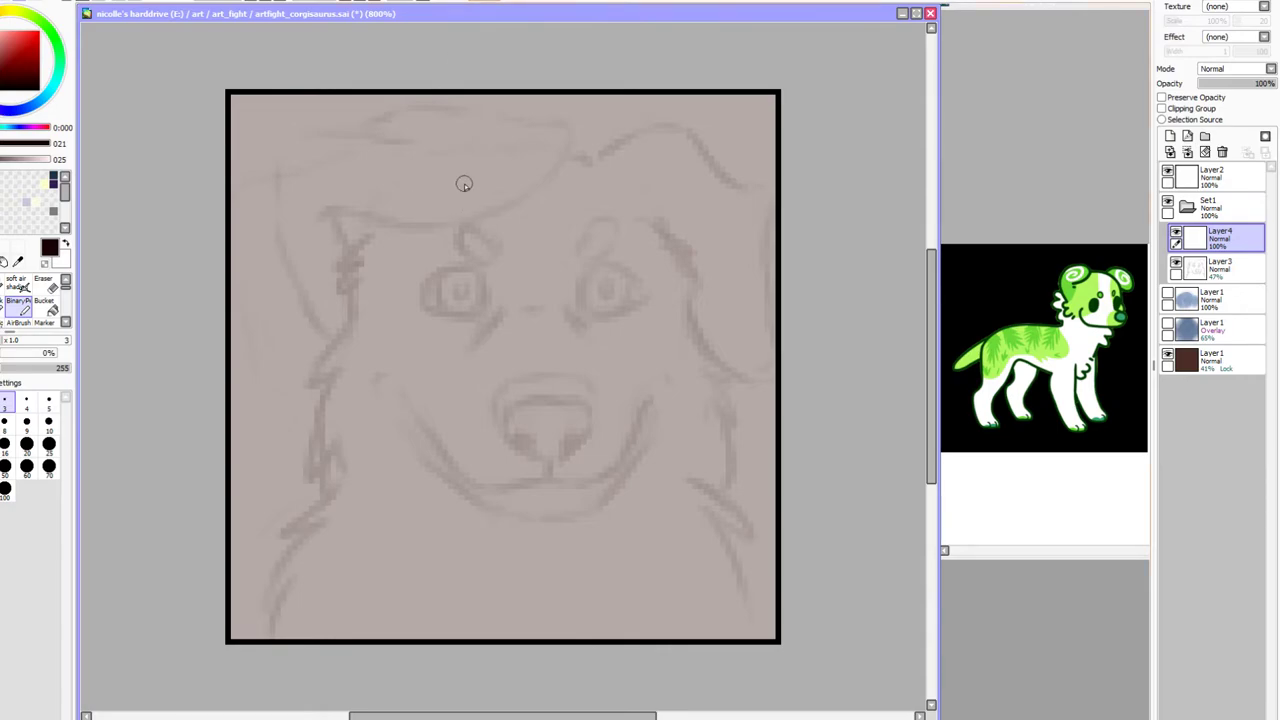
mouse_move(360, 134)
left_mouse_down()
mouse_move(436, 102)
mouse_move(585, 119)
mouse_move(584, 141)
mouse_move(562, 157)
mouse_move(587, 160)
mouse_move(664, 123)
mouse_move(718, 173)
mouse_move(783, 197)
left_mouse_up()
mouse_move(777, 386)
left_mouse_down()
mouse_move(708, 378)
mouse_move(740, 403)
mouse_move(743, 426)
mouse_move(715, 406)
mouse_move(737, 430)
mouse_move(728, 418)
mouse_move(738, 507)
mouse_move(717, 493)
mouse_move(755, 545)
mouse_move(718, 528)
mouse_move(772, 634)
left_mouse_up()
mouse_move(349, 318)
left_mouse_down()
mouse_move(289, 383)
mouse_move(333, 366)
mouse_move(298, 416)
mouse_move(300, 452)
mouse_move(308, 473)
mouse_move(340, 460)
mouse_move(305, 483)
mouse_move(296, 413)
left_mouse_up()
key("ctrl+z")
key("ctrl+z")
key("ctrl+z")
mouse_move(328, 468)
left_mouse_down()
mouse_move(270, 533)
mouse_move(331, 516)
mouse_move(272, 572)
mouse_move(267, 613)
mouse_move(299, 581)
mouse_move(262, 636)
left_mouse_up()
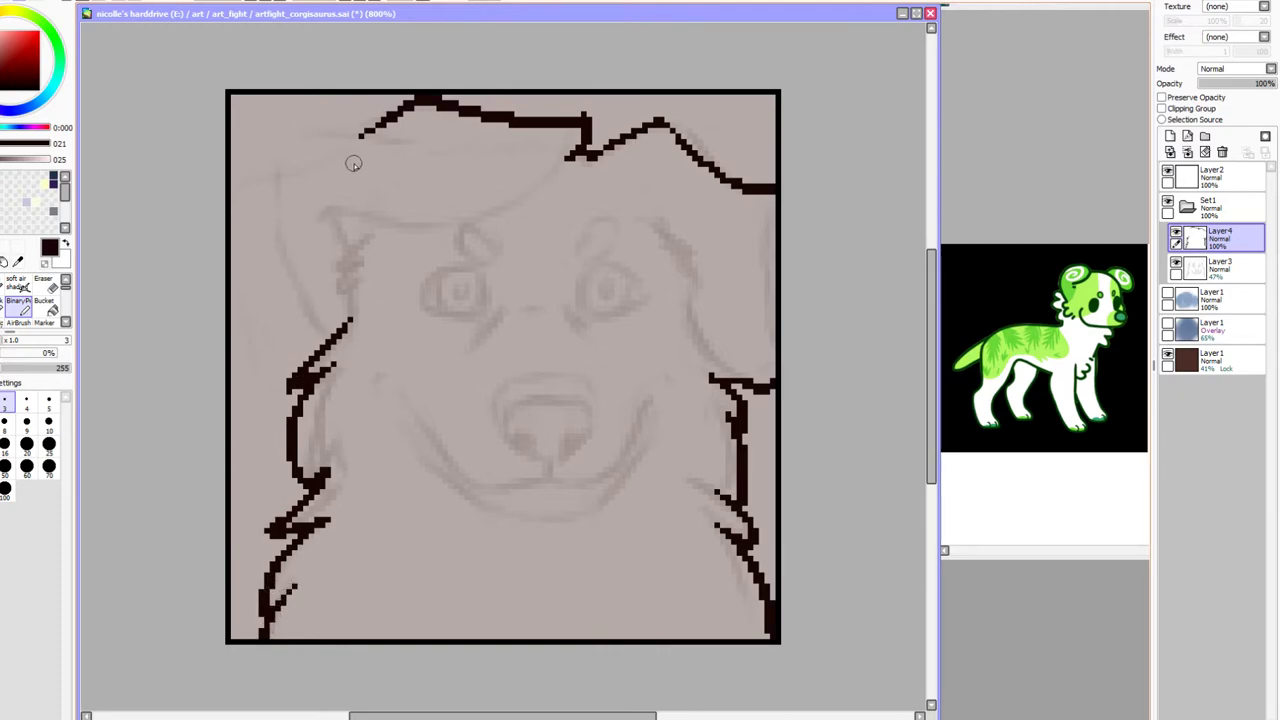
mouse_move(362, 133)
left_mouse_down()
mouse_move(282, 146)
mouse_move(273, 180)
left_mouse_up()
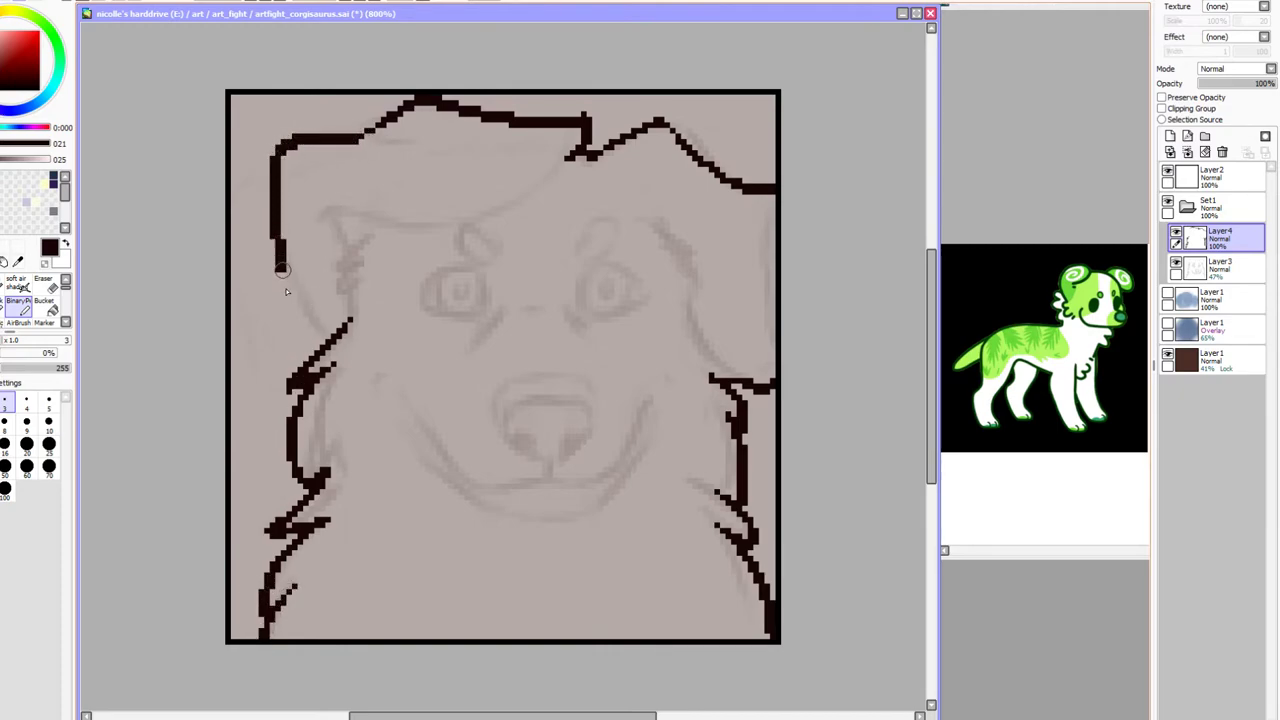
left_click_drag(287, 318, 318, 354)
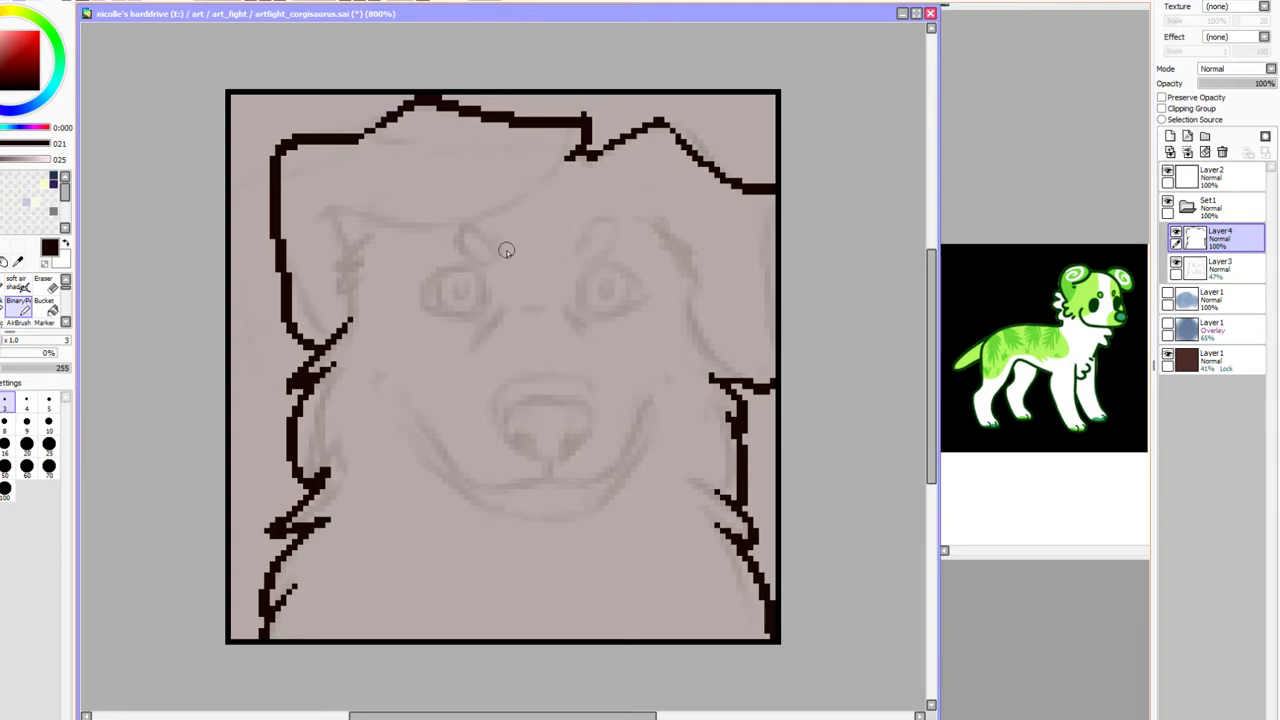
Place the outline layer in a new layer set above the sketch set and add an empty layer above it
mouse_move(1228, 238)
left_mouse_down()
mouse_move(1220, 205)
mouse_move(1218, 220)
left_mouse_up()
left_click(1204, 136)
left_click(1170, 136)
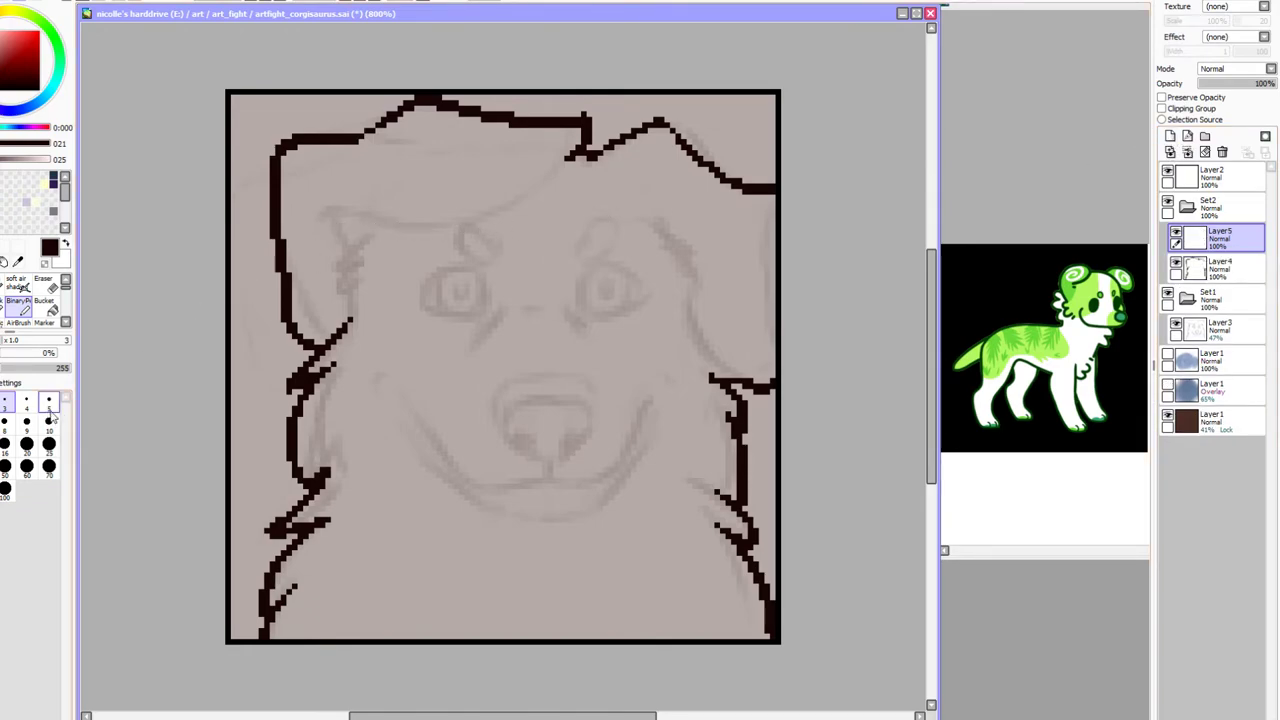
Ink the fur tufts along both inner ear edges and the right ear's fold line at brush size 2
left_click(0, 402)
mouse_move(381, 239)
left_mouse_down()
mouse_move(335, 258)
mouse_move(376, 258)
mouse_move(336, 284)
mouse_move(350, 296)
left_mouse_up()
mouse_move(652, 229)
left_mouse_down()
mouse_move(695, 250)
mouse_move(706, 287)
mouse_move(692, 316)
mouse_move(713, 375)
left_mouse_up()
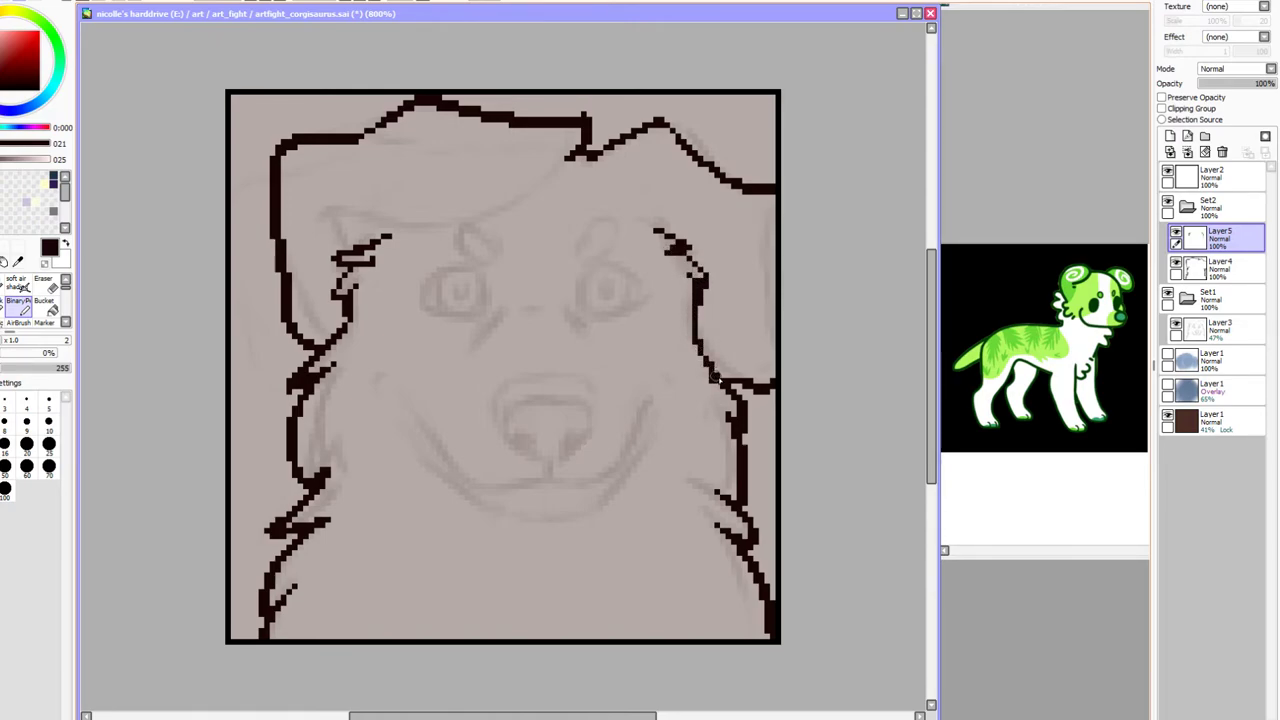
left_click_drag(748, 216, 765, 238)
key("ctrl+z")
left_click_drag(699, 344, 738, 383)
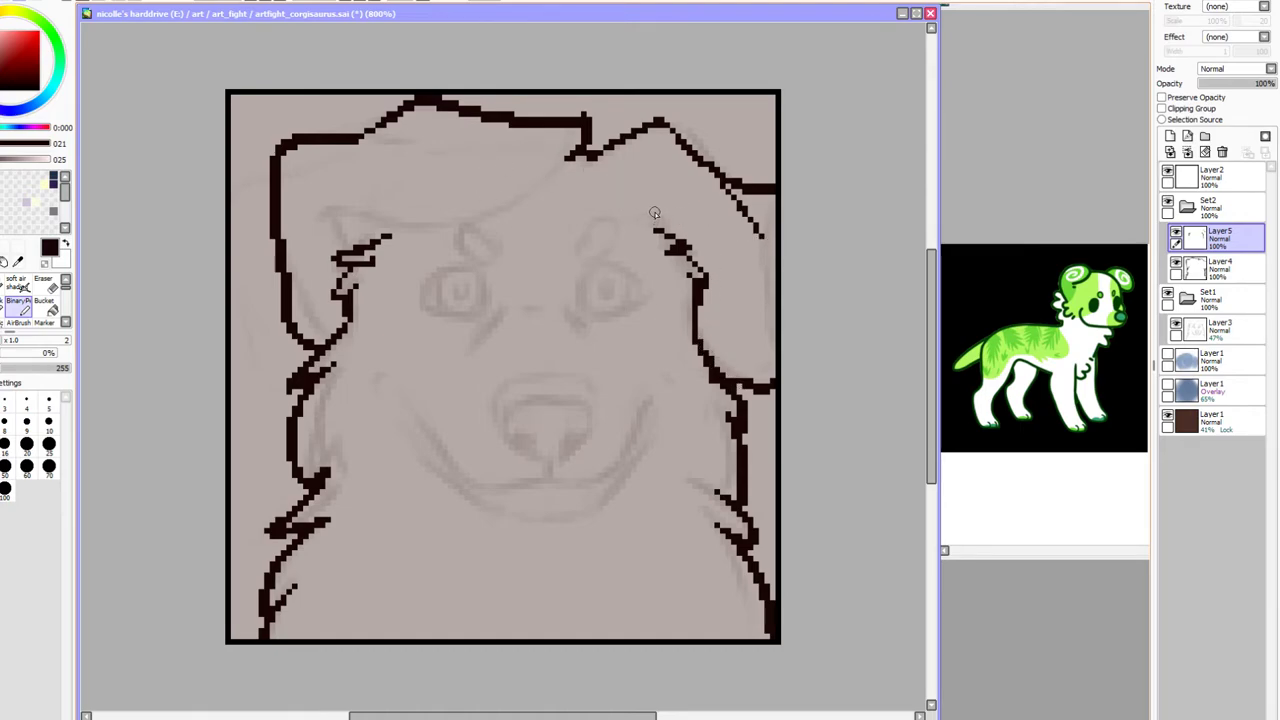
Ink the left ear flap's lower edge, fold line and rounded corner, and thicken the right ear's lower edge
mouse_move(638, 213)
left_mouse_down()
mouse_move(658, 226)
mouse_move(661, 216)
left_mouse_up()
mouse_move(586, 126)
left_mouse_down()
mouse_move(561, 172)
mouse_move(489, 214)
mouse_move(328, 216)
mouse_move(338, 236)
mouse_move(392, 244)
left_mouse_up()
mouse_move(357, 134)
left_mouse_down()
mouse_move(442, 148)
mouse_move(478, 138)
left_mouse_up()
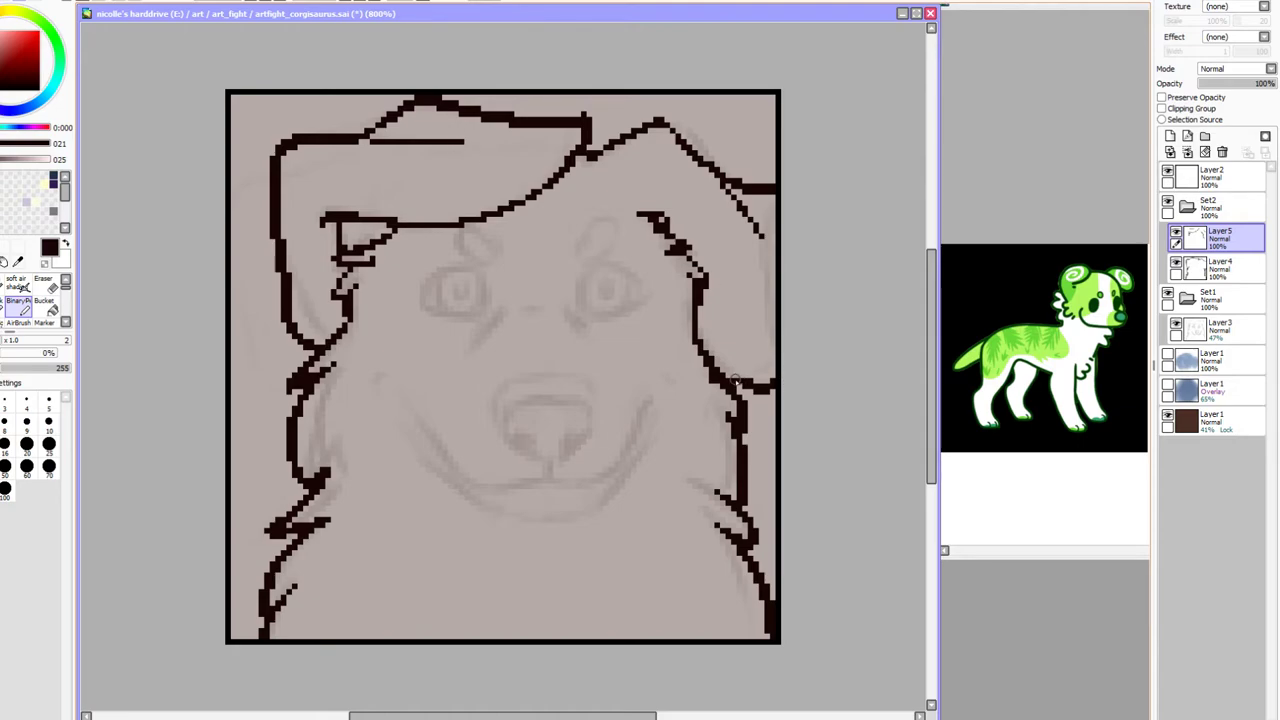
left_click_drag(745, 390, 776, 392)
left_click_drag(557, 129, 563, 165)
Delete the old square corner of the left ear flap from the outline layer
left_click(1185, 264)
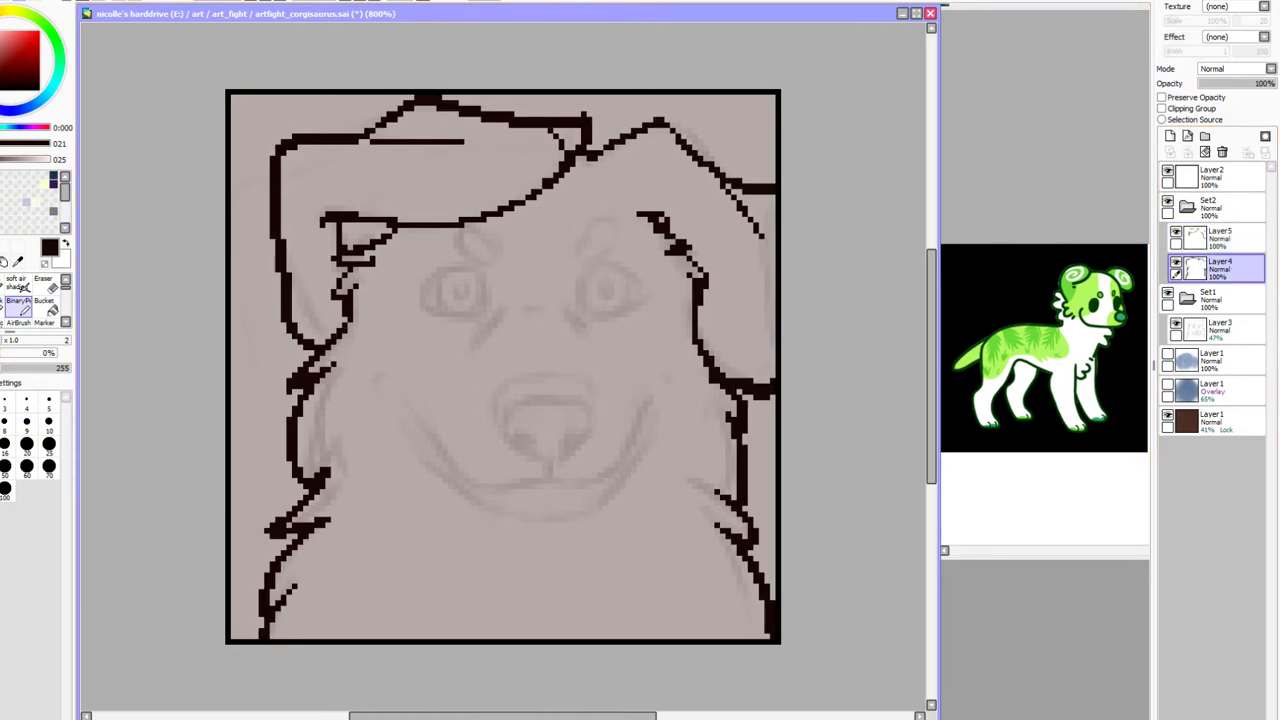
key("ctrl")
key("ctrl+t")
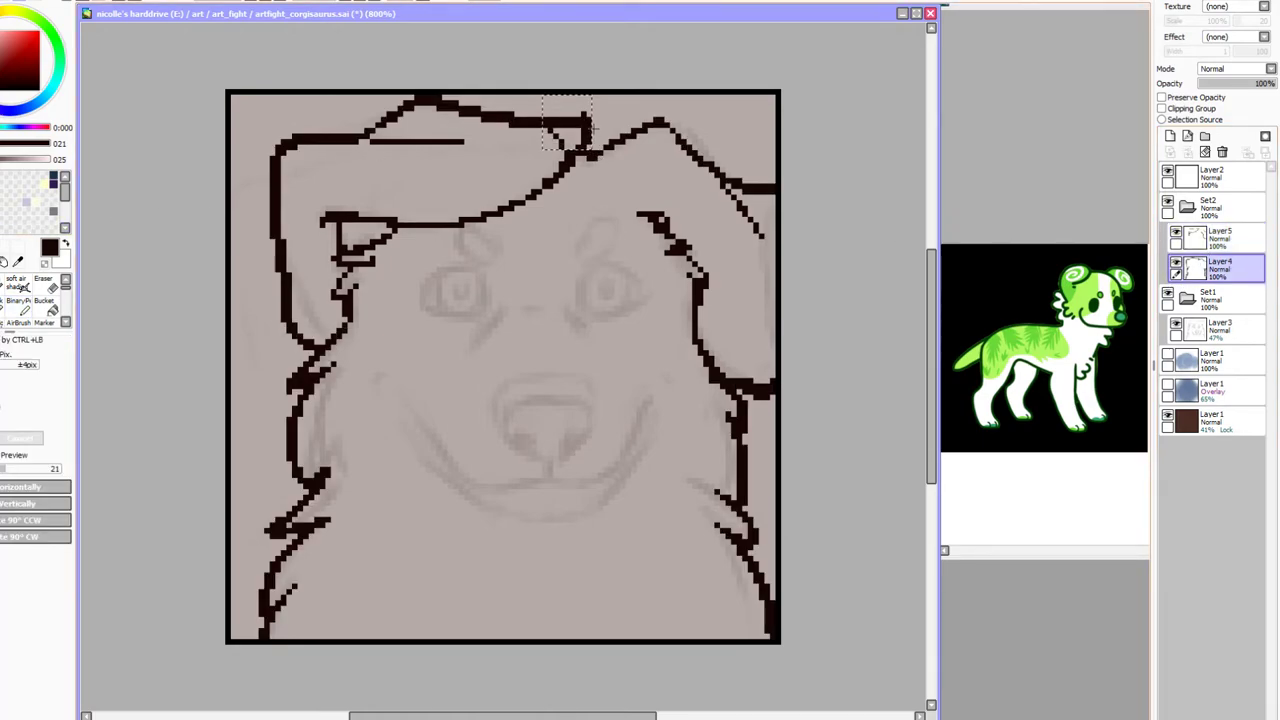
key("ctrl+x")
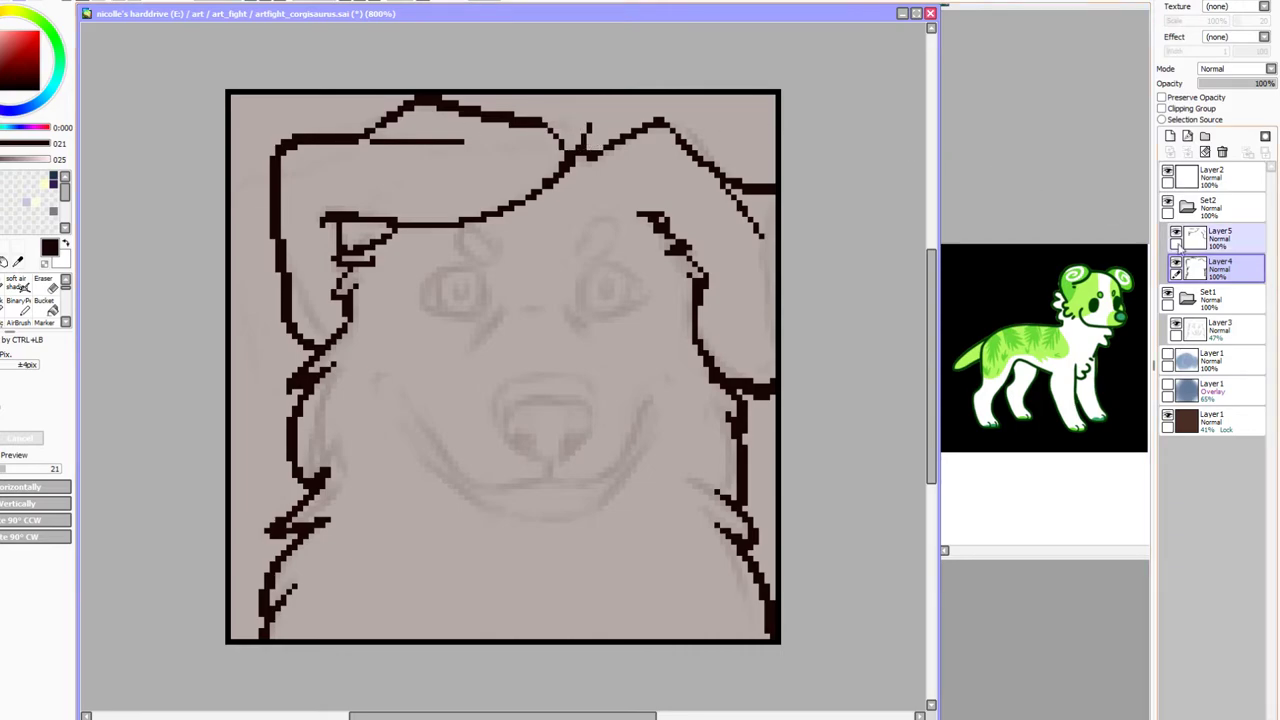
left_click_drag(577, 106, 591, 150)
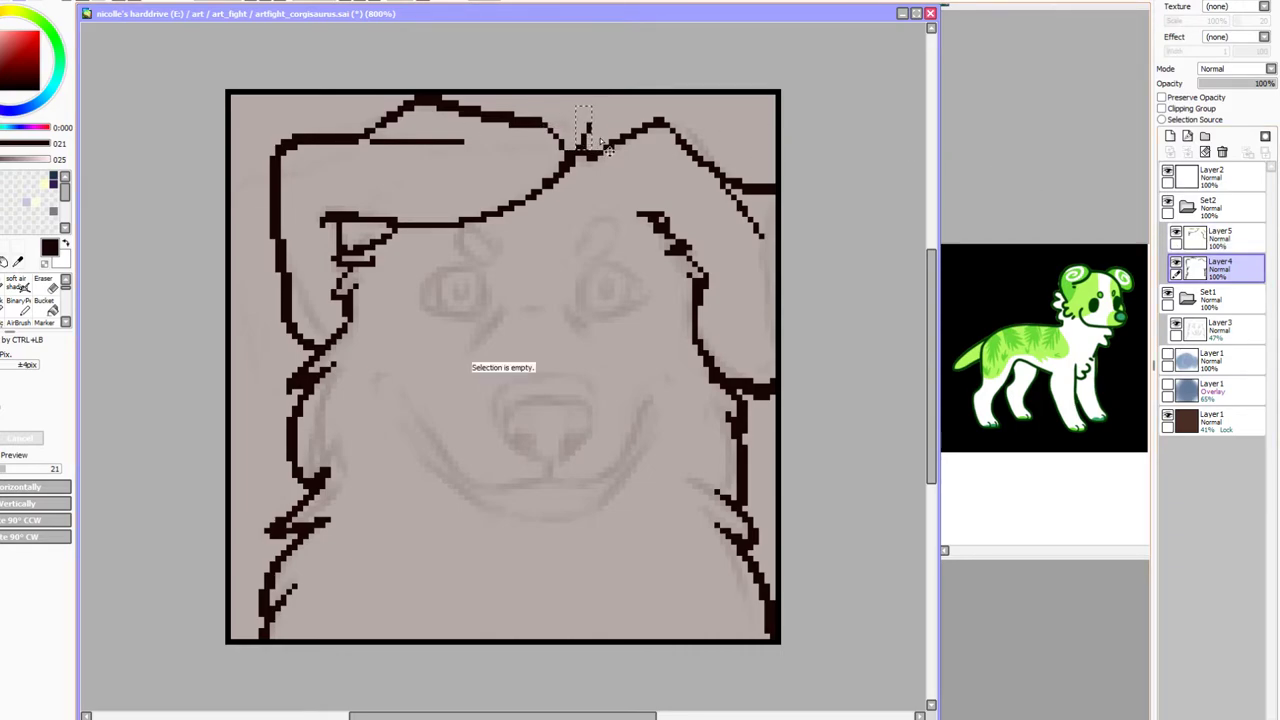
key("Delete")
key("ctrl+d")
Thicken the left ear flap's rounded corner, its upper slope and the line joining the right ear on the outline layer
left_click(18, 300)
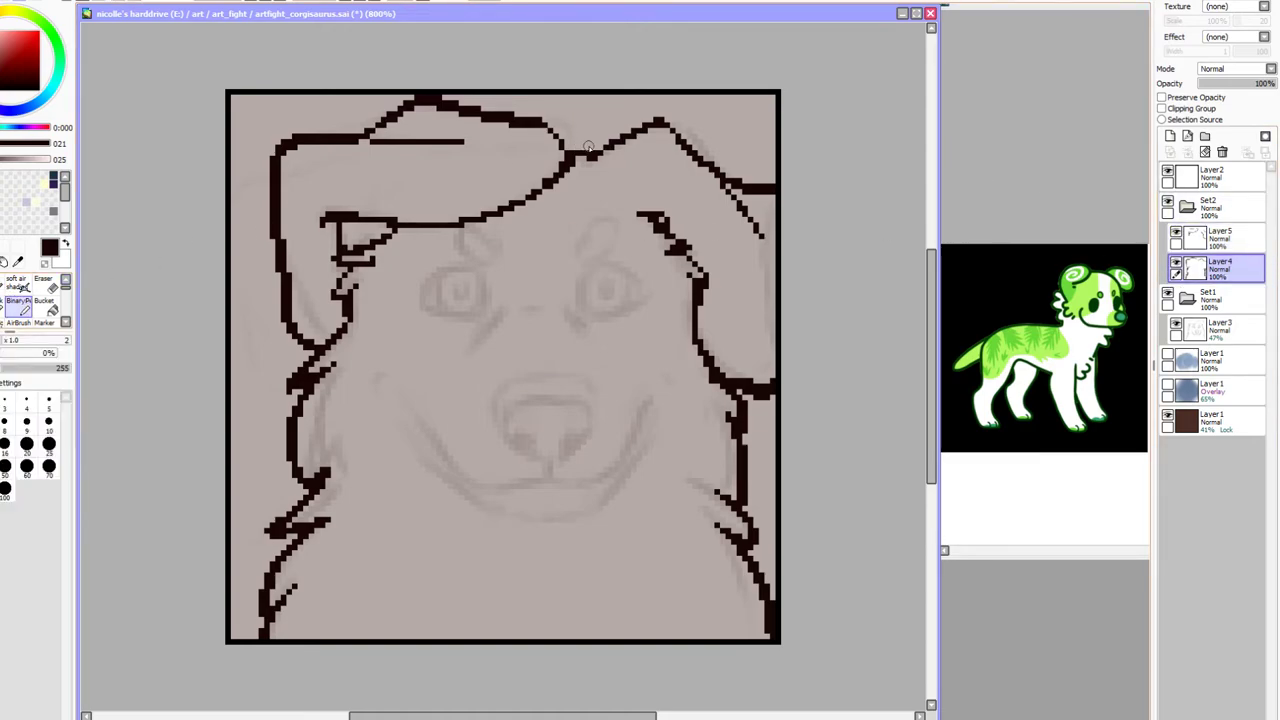
left_click_drag(542, 121, 565, 142)
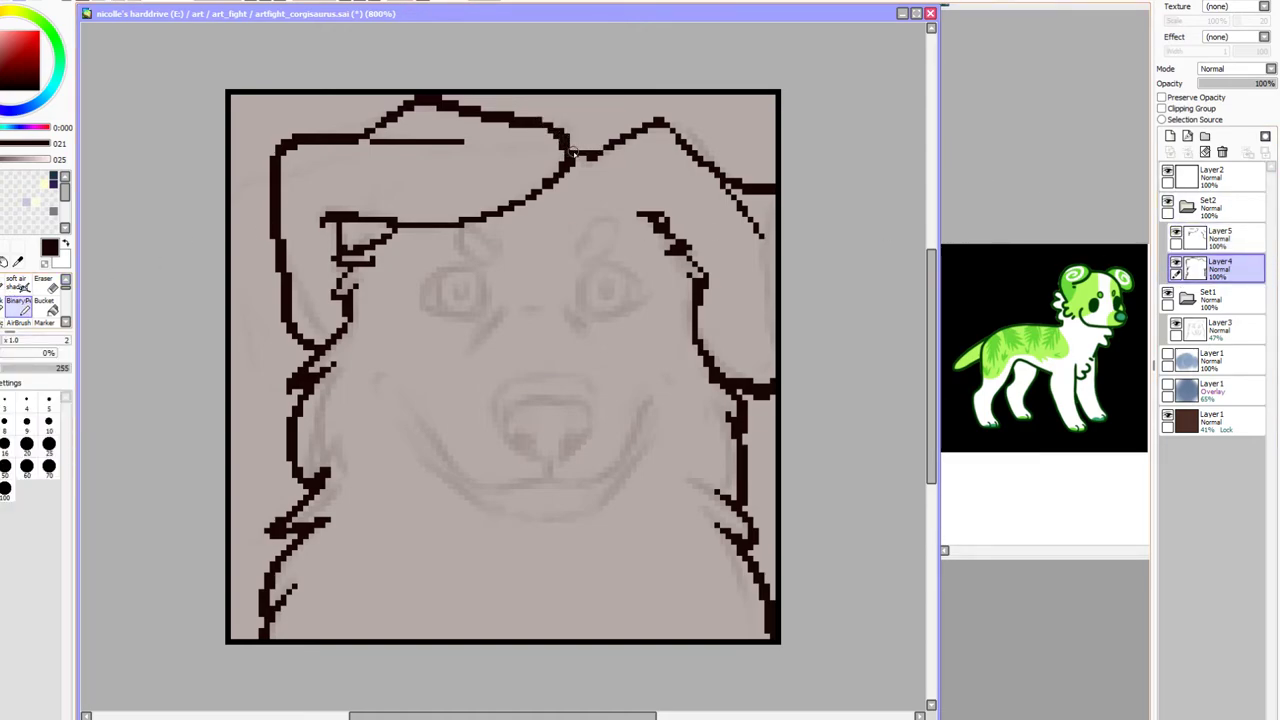
left_click_drag(585, 152, 600, 146)
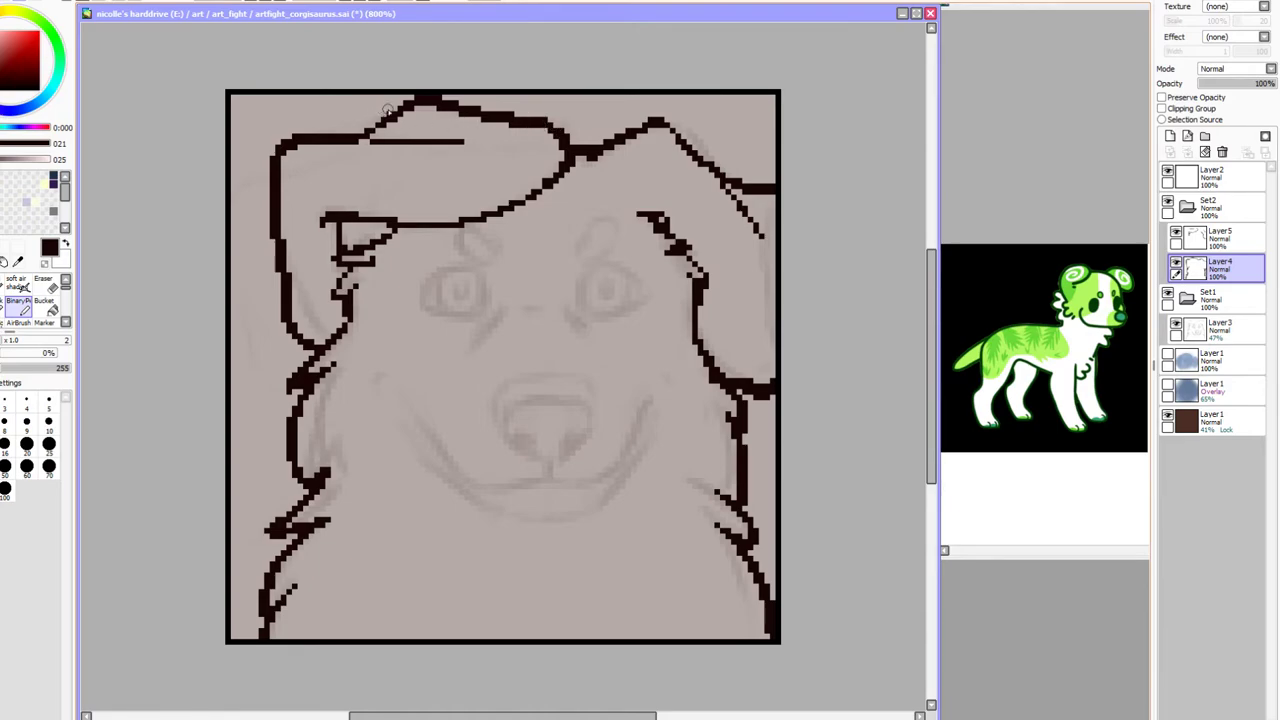
left_click_drag(408, 104, 353, 140)
Add small broken dashes and dots along the cheek and neck fur and inside both ears on the inner line layer
left_click(1215, 237)
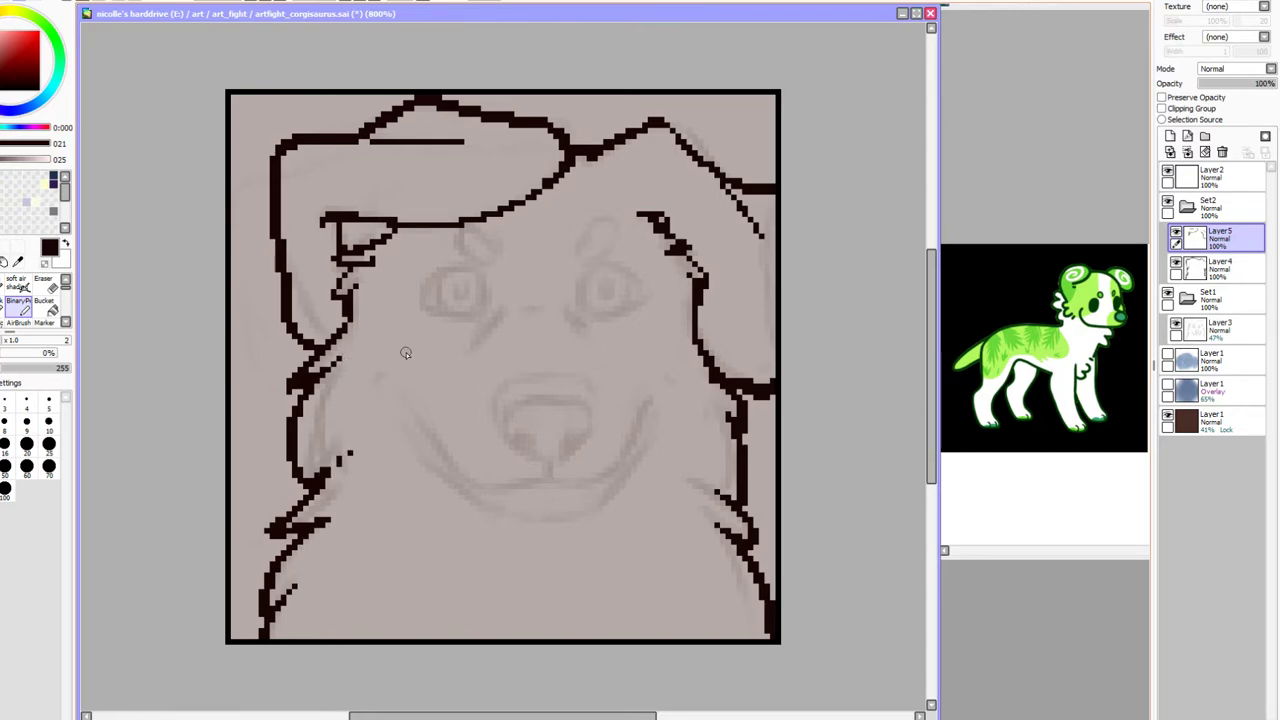
left_click_drag(722, 409, 700, 402)
left_click_drag(422, 210, 484, 205)
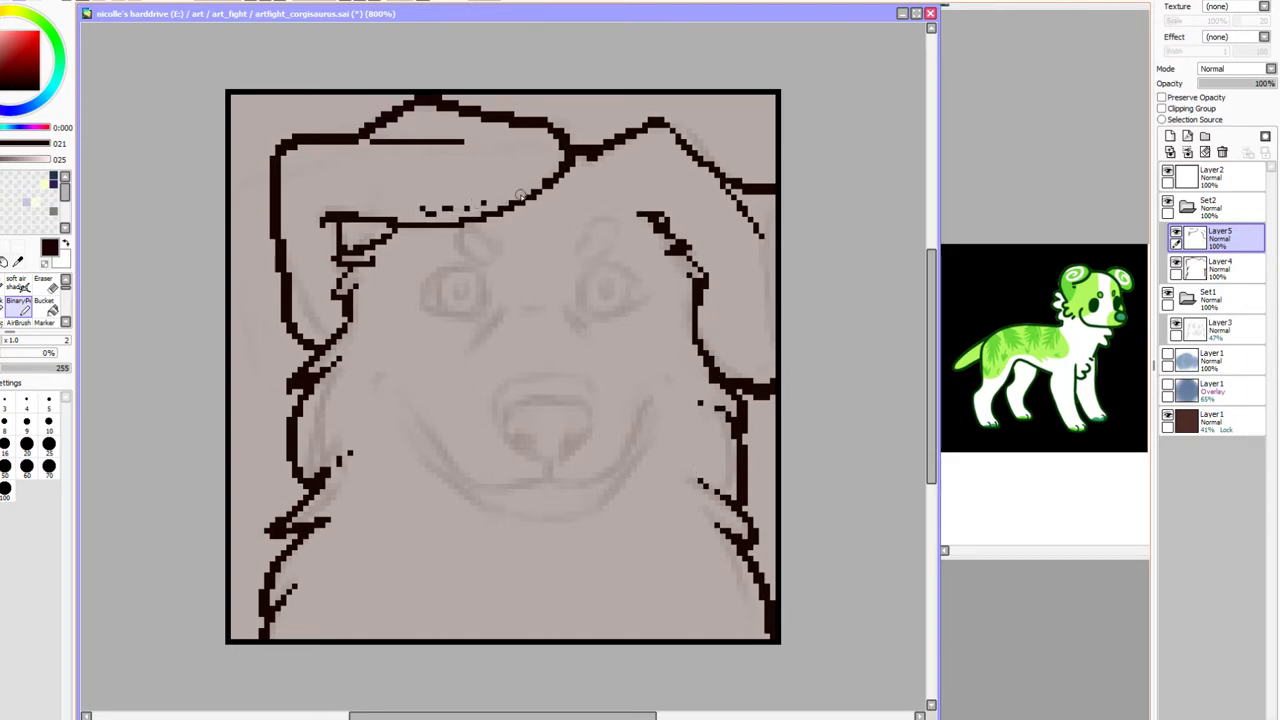
left_click_drag(714, 336, 729, 358)
left_click_drag(296, 582, 306, 572)
left_click(705, 512)
left_click(672, 463)
Ink the left half of the mouth and the chin line below it on a new layer
left_click(1170, 135)
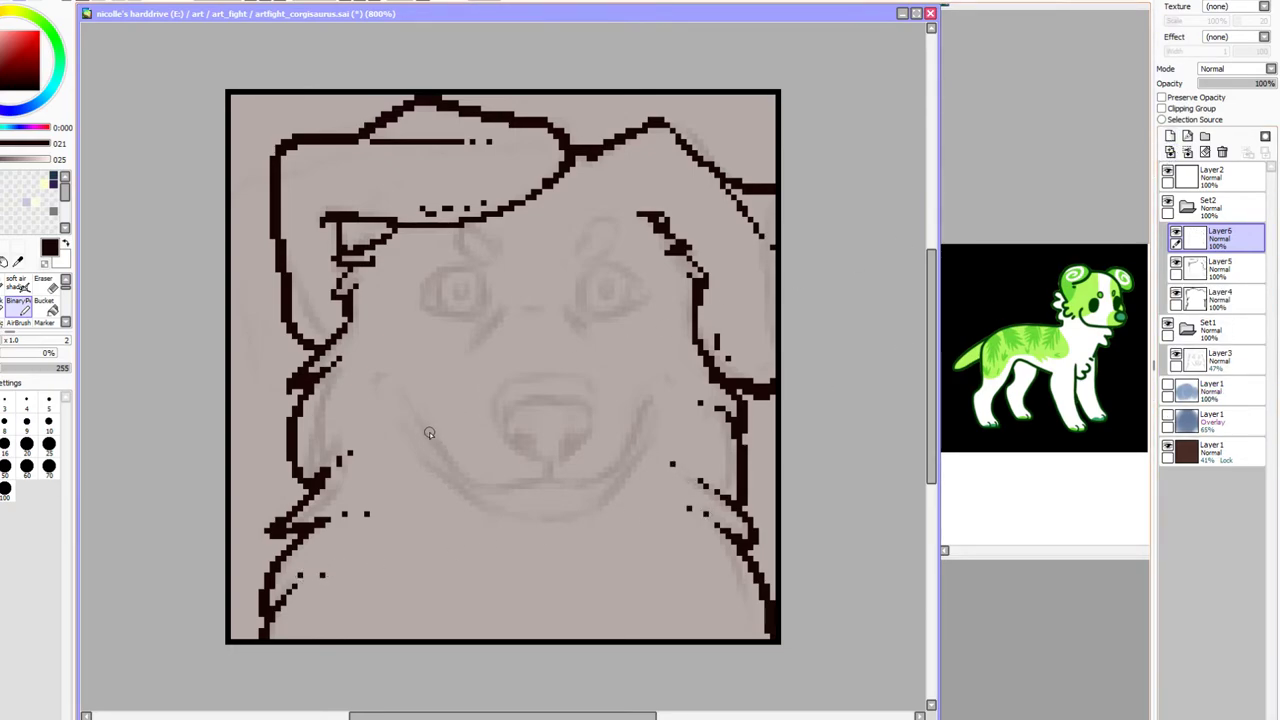
mouse_move(415, 420)
left_mouse_down()
mouse_move(475, 482)
mouse_move(551, 481)
left_mouse_up()
mouse_move(415, 426)
left_mouse_down()
mouse_move(446, 456)
mouse_move(414, 417)
mouse_move(430, 437)
mouse_move(416, 457)
mouse_move(517, 520)
left_mouse_up()
key("ctrl+z")
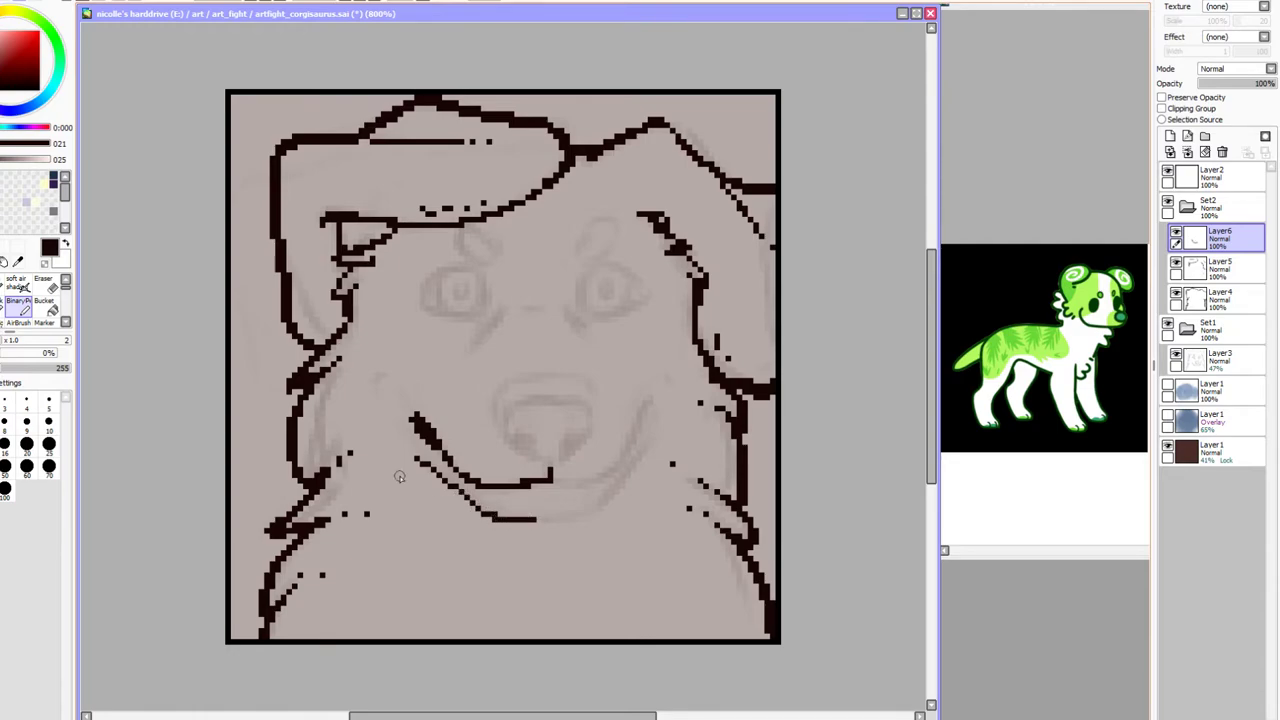
Copy the inked mouth half, flip the copy horizontally and shift it right to form the other half of the smile
key("m")
mouse_move(387, 374)
left_mouse_down()
mouse_move(531, 531)
mouse_move(603, 554)
left_mouse_up()
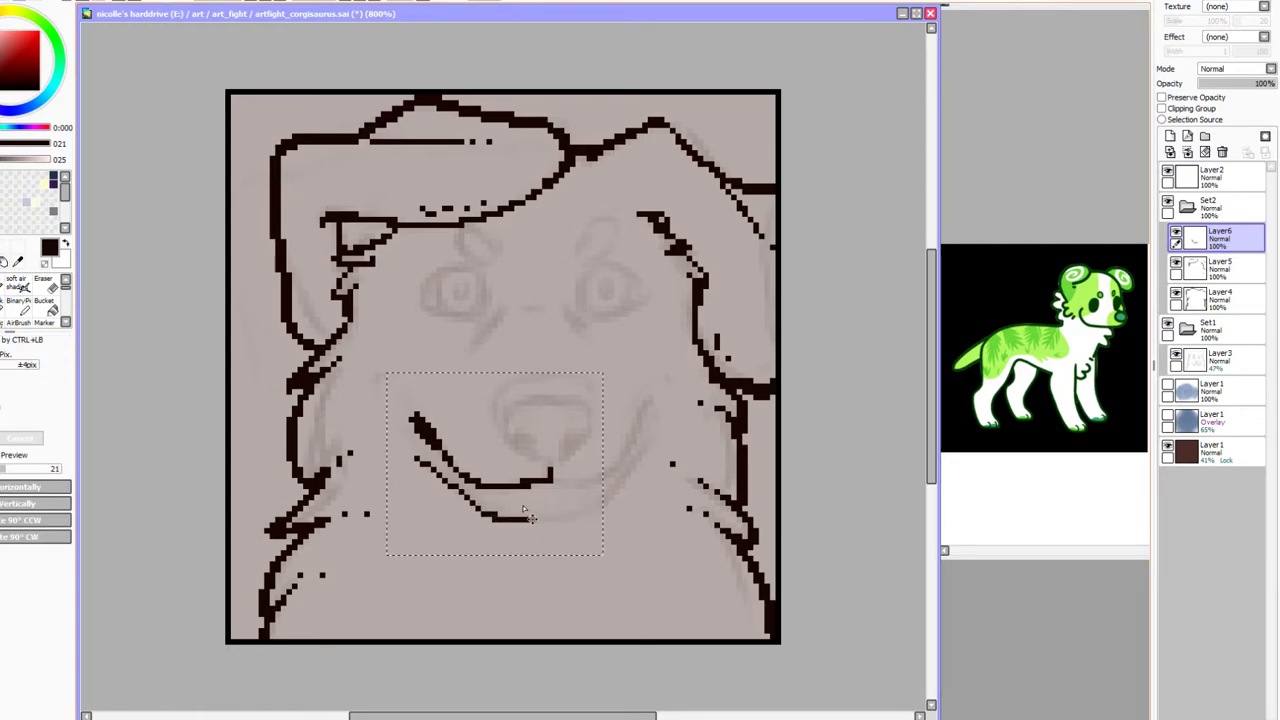
key("ctrl+c")
key("ctrl+v")
left_click(40, 486)
key("Right")
key("Right")
key("Right")
key("Right")
key("Right")
key("Right")
key("Right")
key("Right")
key("Right")
key("Right")
key("Right")
key("Right")
key("Right")
key("Right")
key("Right")
key("Right")
key("Right")
key("Left")
key("Left")
key("Left")
key("Left")
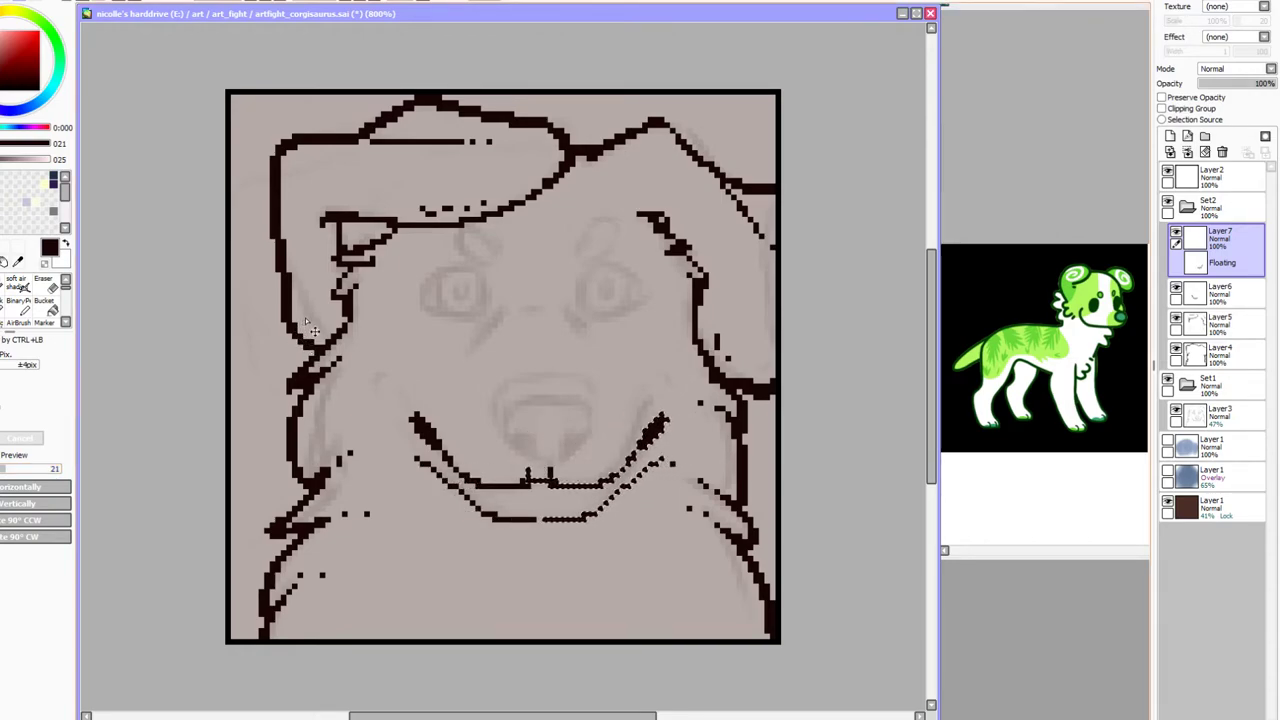
key("Return")
key("Left")
key("Left")
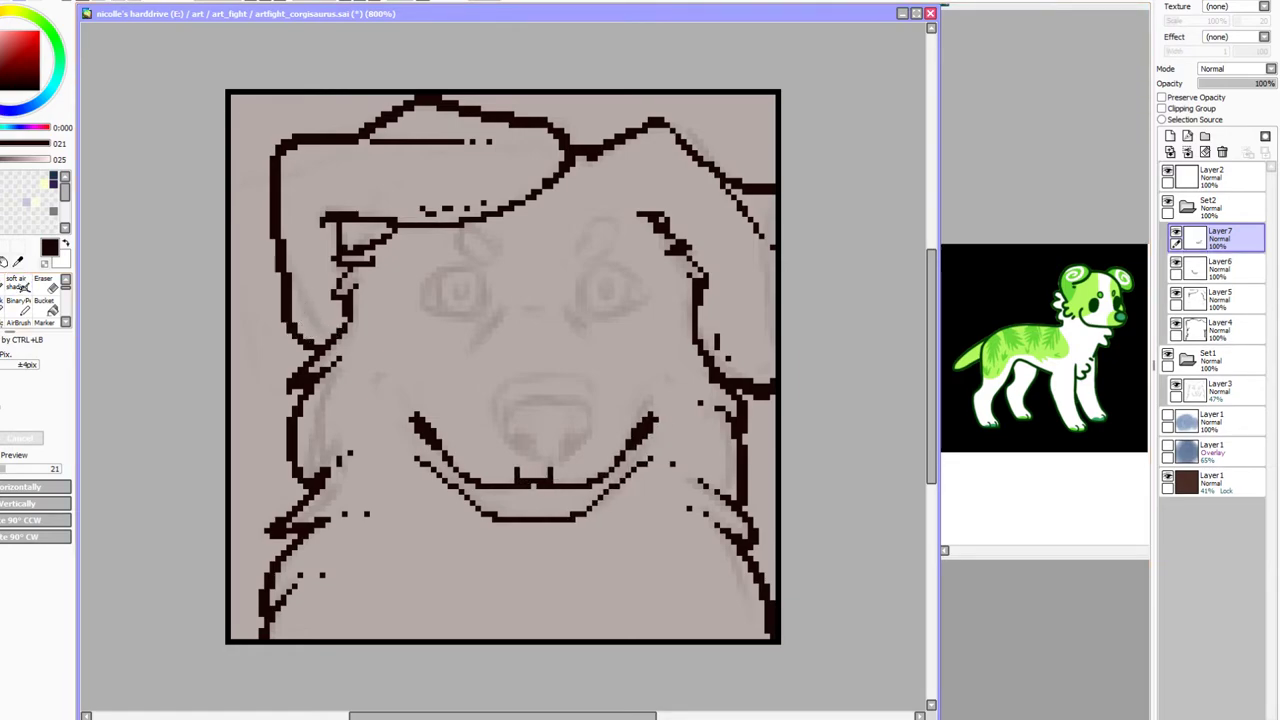
Lower the mirrored mouth layer's opacity to 51% and make the original mouth layer active
left_click_drag(686, 384, 590, 447)
left_click_drag(1268, 84, 1242, 88)
left_click(1220, 267)
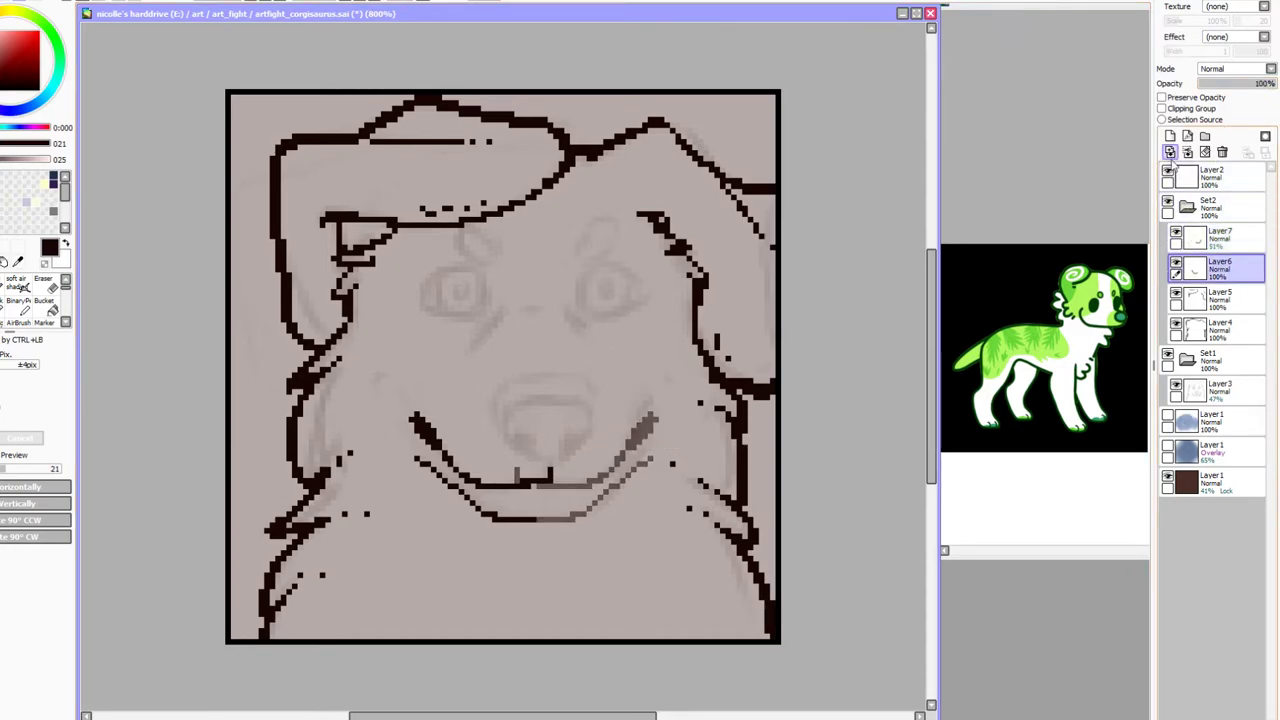
Ink the right half of the mouth over the faded copy on a new layer with the Binary pen
left_click(1170, 136)
left_click(16, 305)
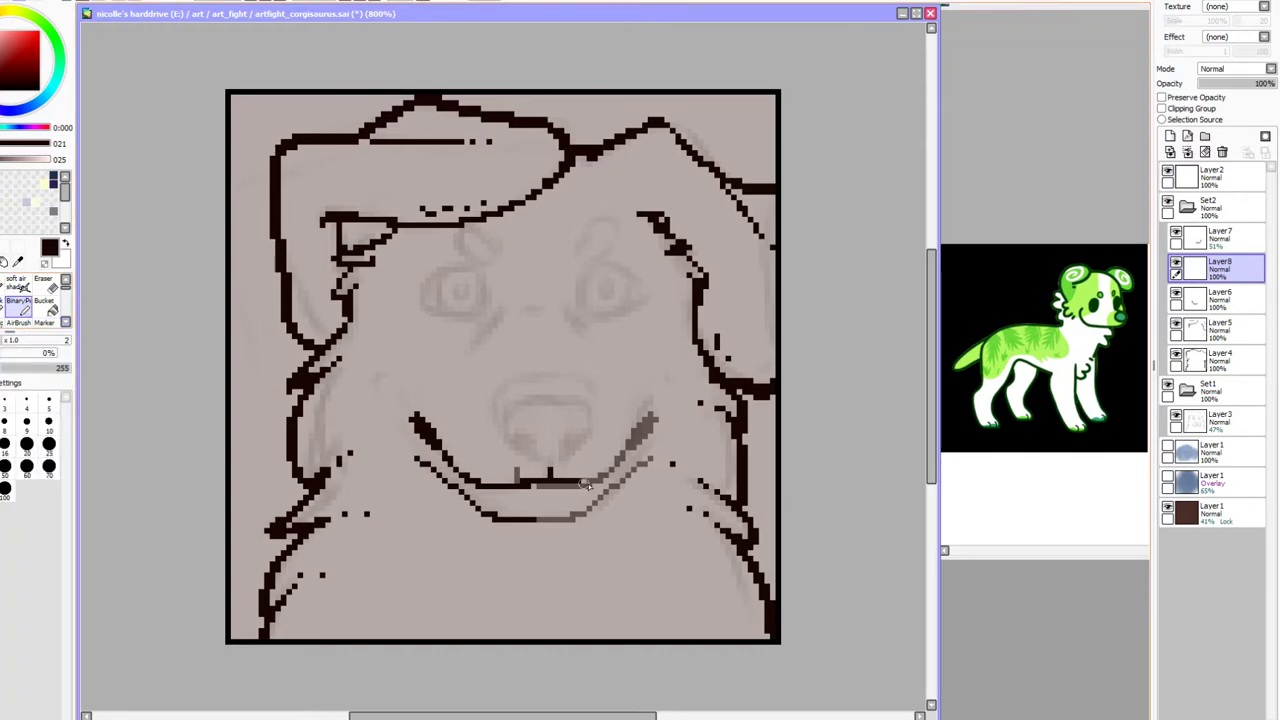
mouse_move(568, 487)
left_mouse_down()
mouse_move(624, 467)
mouse_move(664, 404)
left_mouse_up()
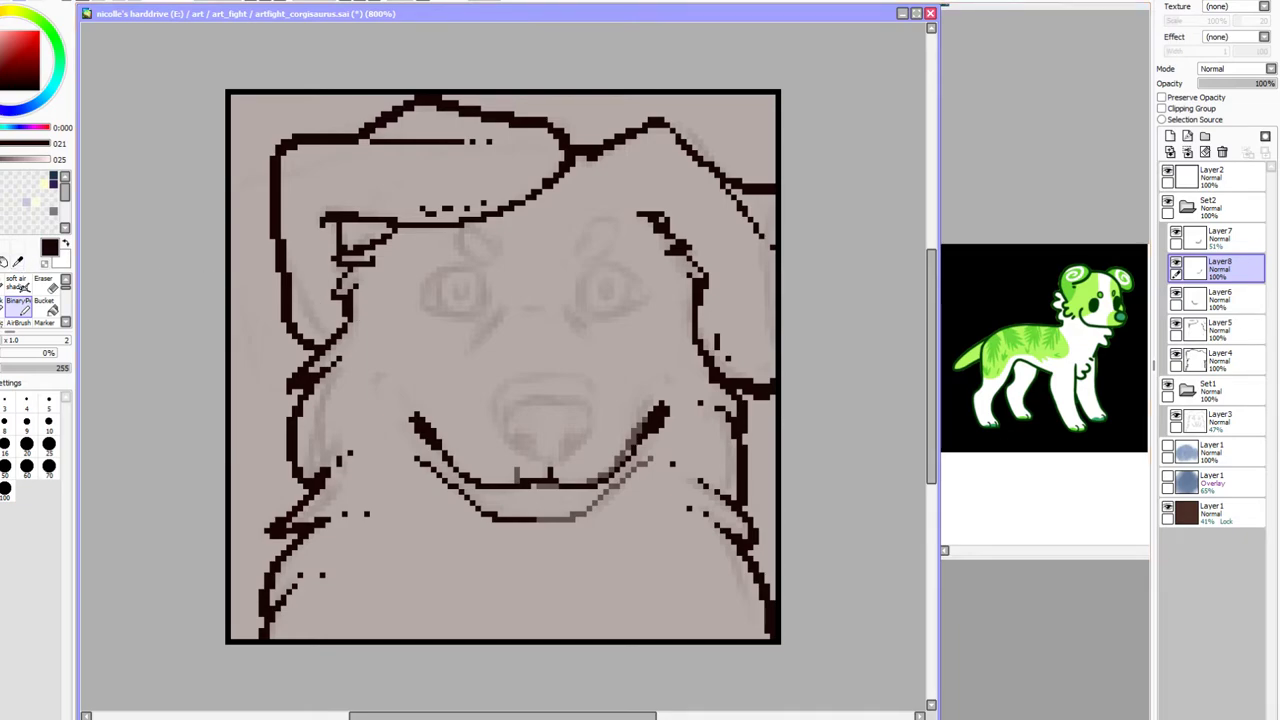
Shift the newly inked right mouth corner slightly down and inward
key("ctrl")
left_click_drag(675, 398, 673, 433)
key("ctrl+d")
mouse_move(686, 389)
left_mouse_down()
mouse_move(616, 454)
mouse_move(656, 456)
left_mouse_up()
key("ctrl+d")
left_click_drag(324, 322, 719, 409)
key("ctrl+d")
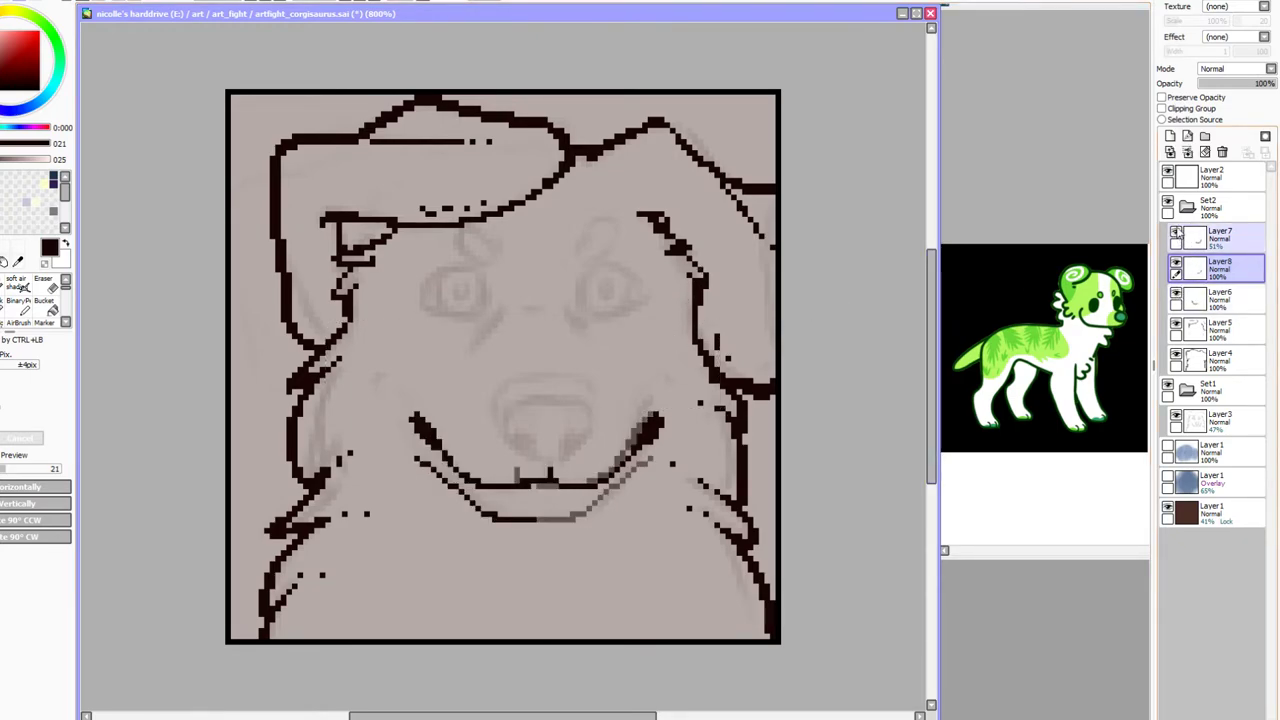
Delete the leftover upper-mouth part of the faded mirrored copy on Layer7, keeping only its lower lip line
left_click(1177, 236)
left_click_drag(686, 360, 592, 444)
left_click(560, 438)
left_click_drag(503, 428, 562, 472)
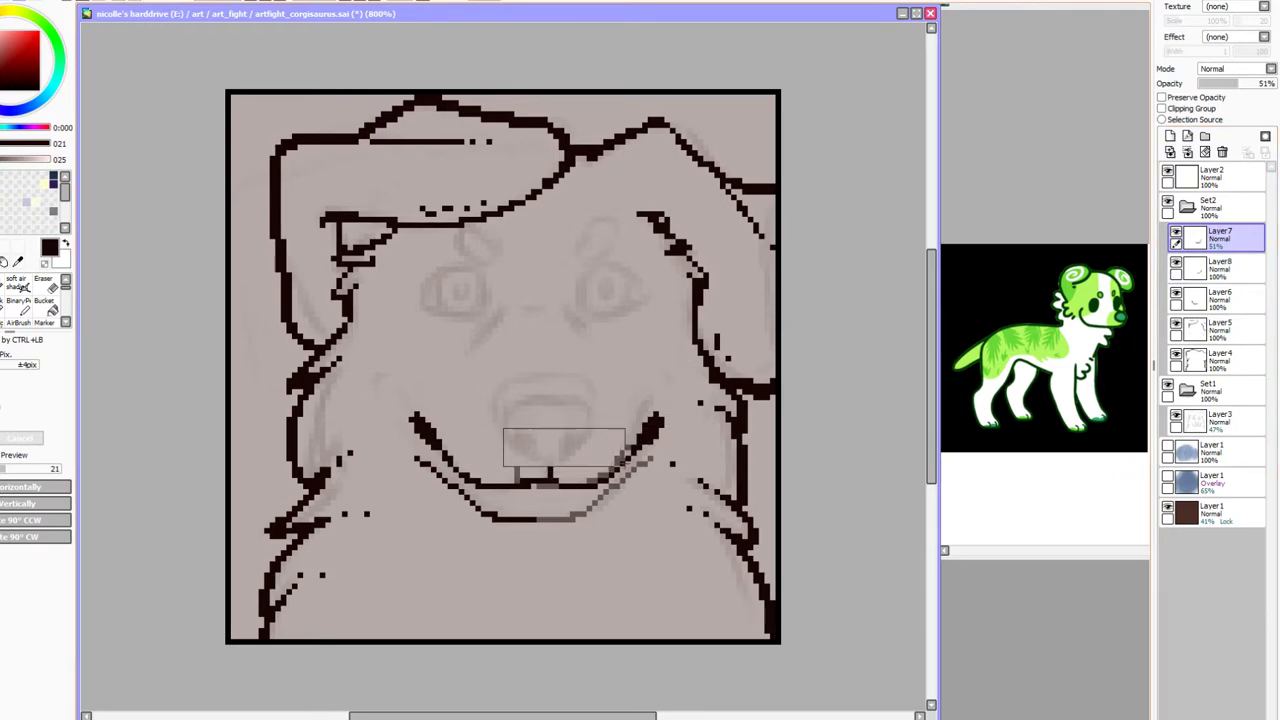
left_click_drag(591, 481, 613, 477)
key("Delete")
key("ctrl+d")
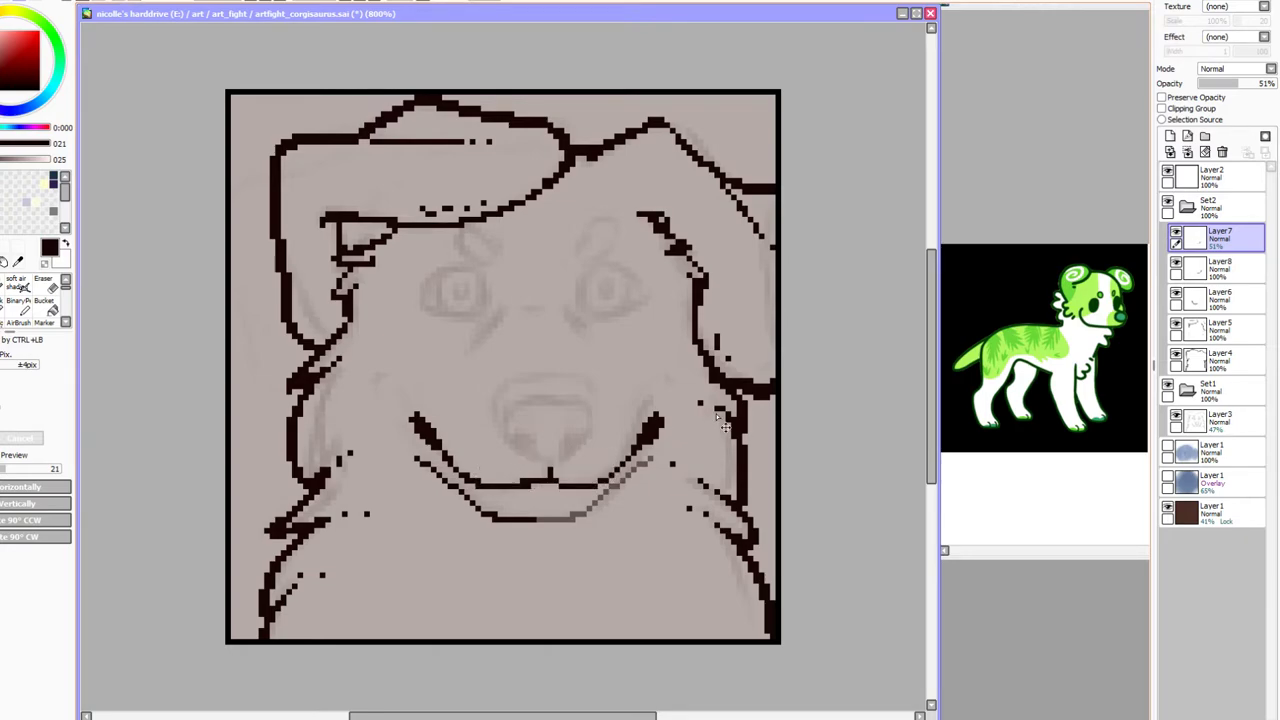
Restore the mirrored mouth layer's opacity to 100% and check which mouth lines sit on the neighbouring layers
left_click(1272, 84)
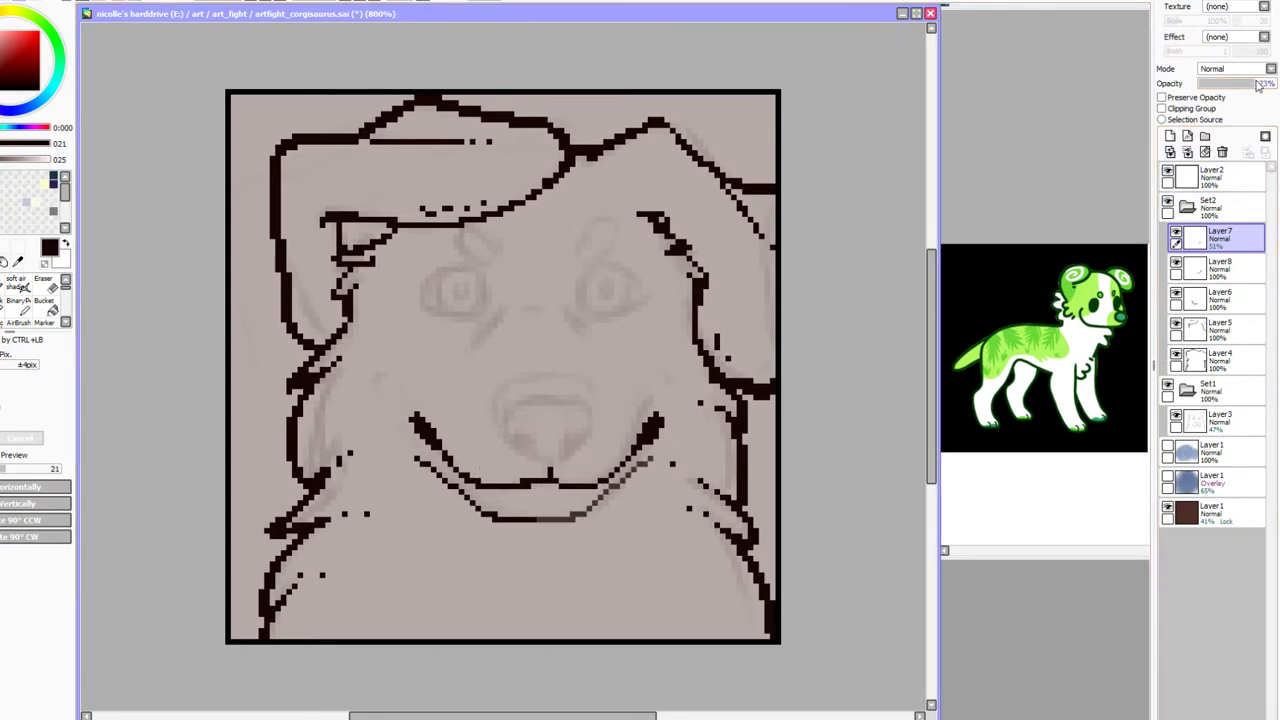
left_click(1176, 293)
left_click(1176, 293)
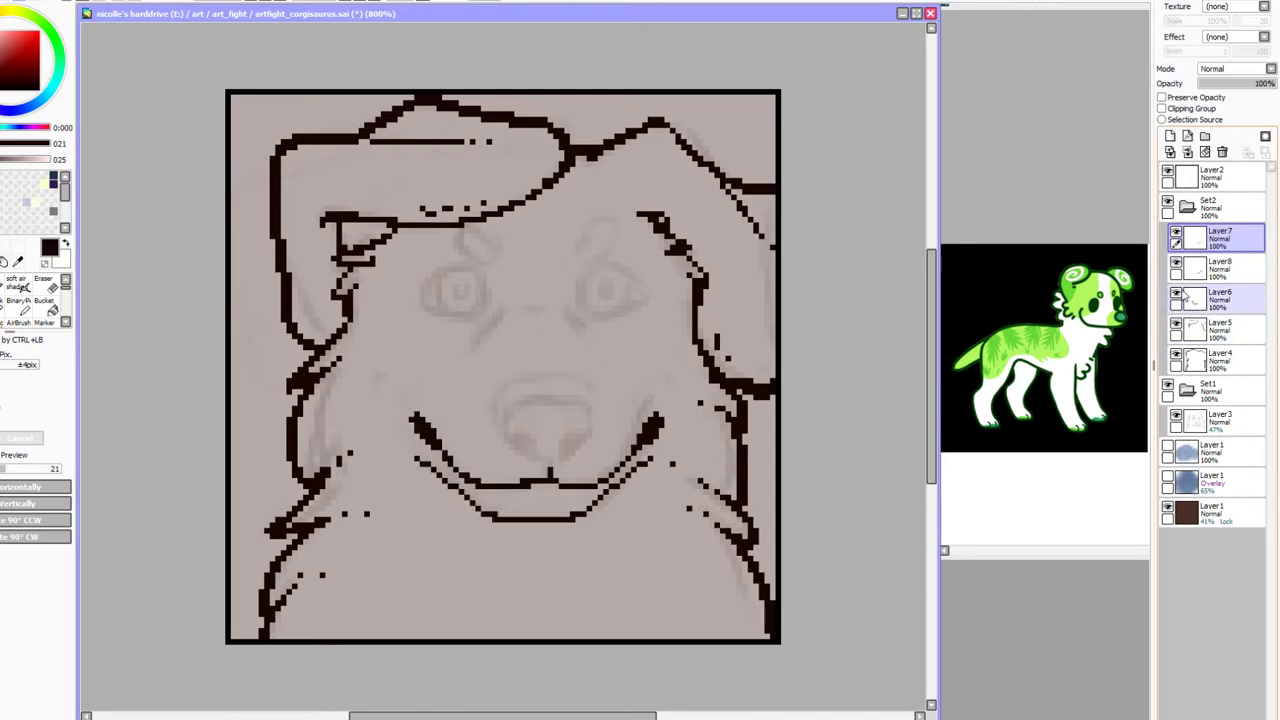
left_click(1206, 262)
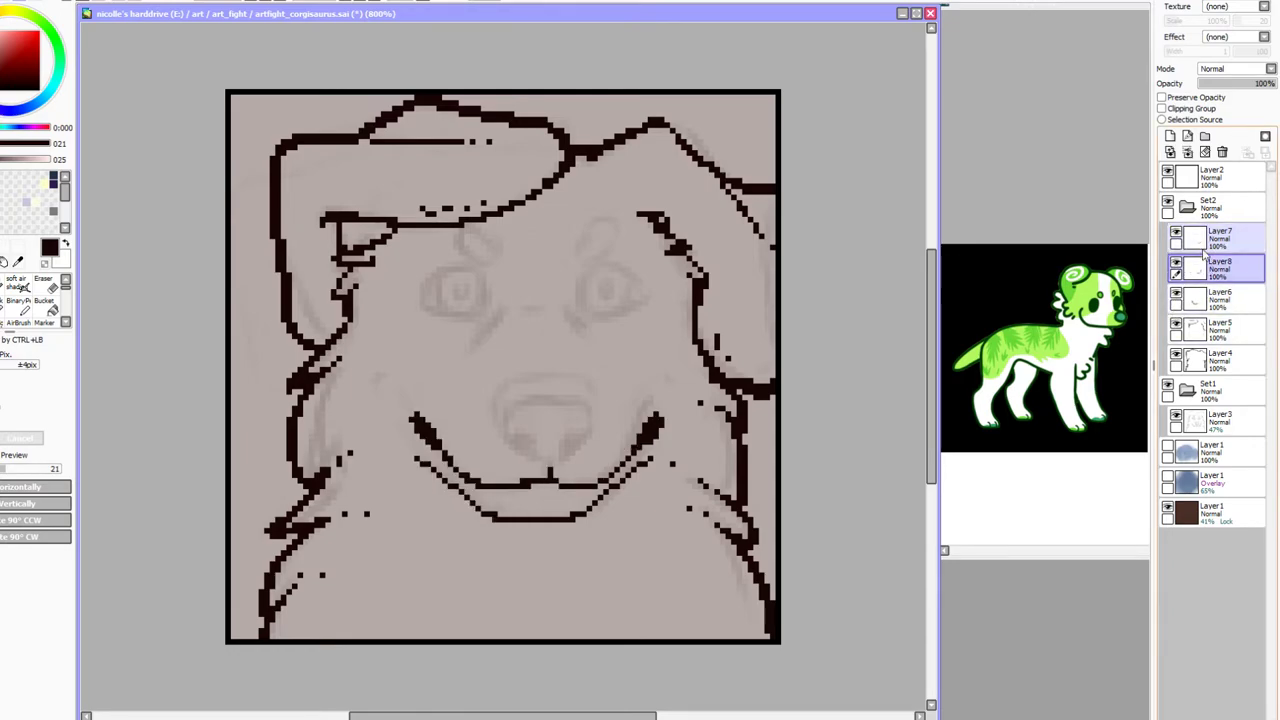
left_click(1206, 240)
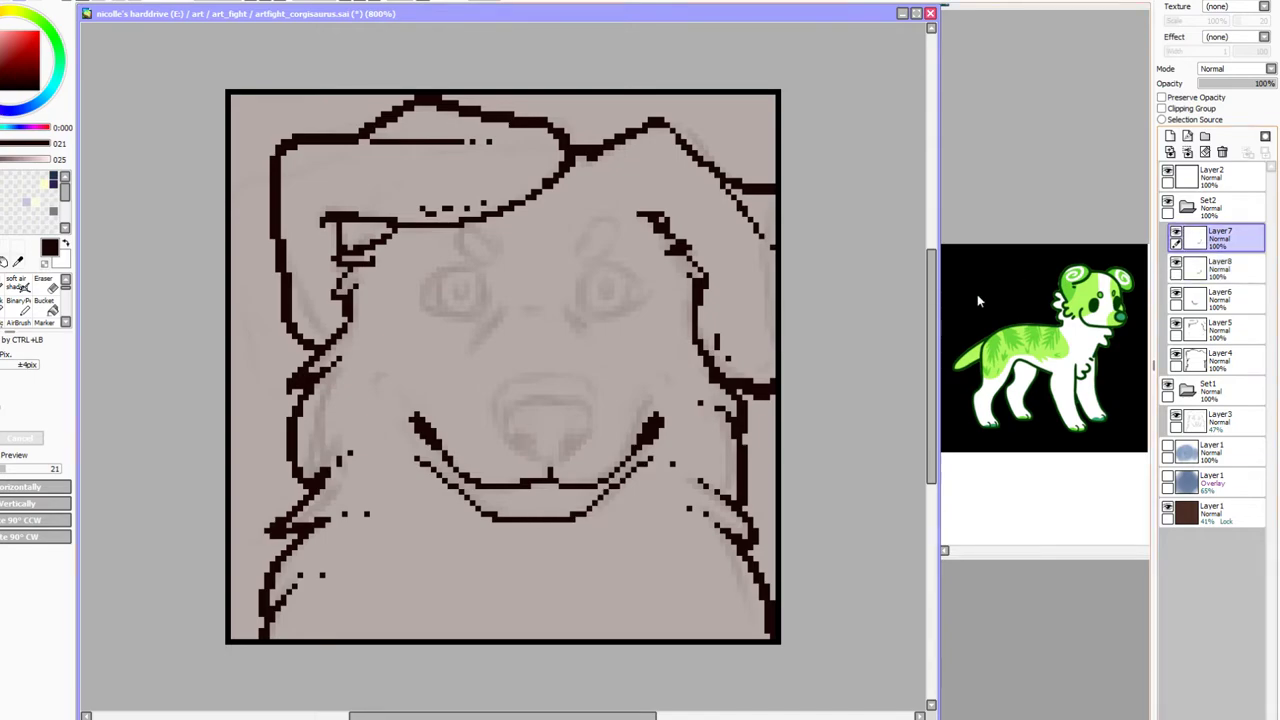
Shift the inked right half of the upper mouth line on Layer8 one canvas pixel to the right
left_click(1176, 263)
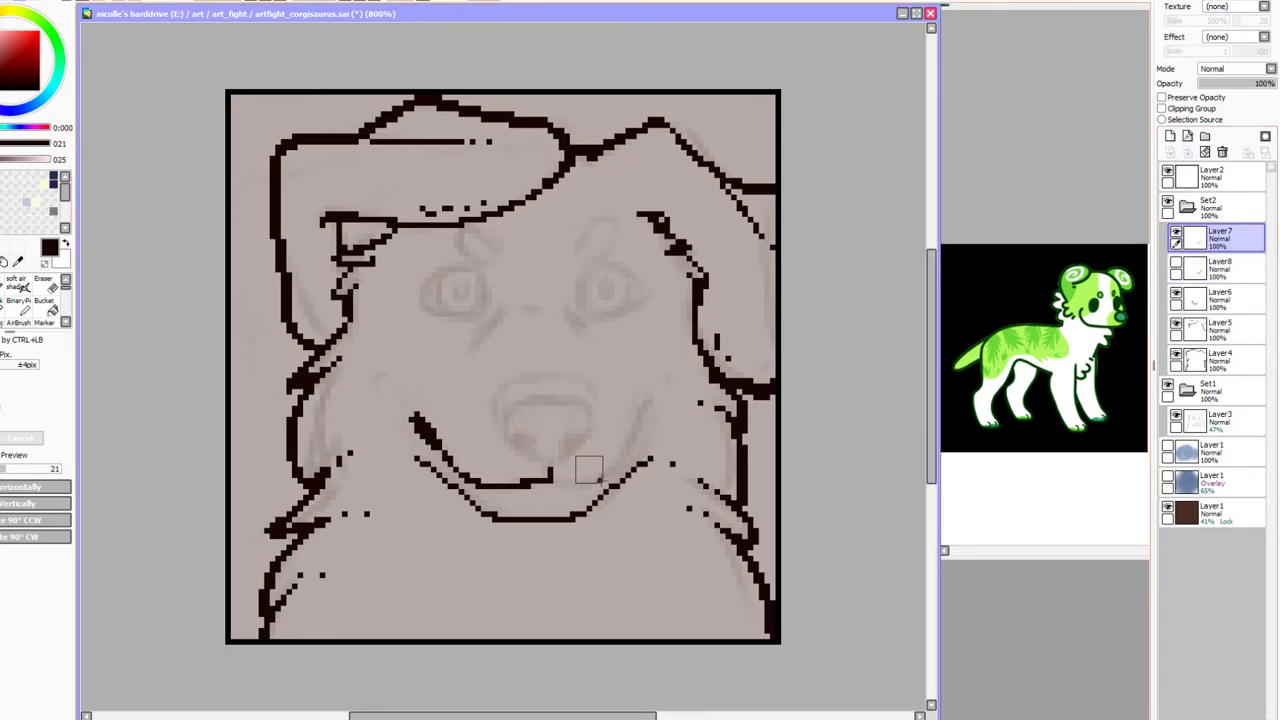
left_click(1176, 263)
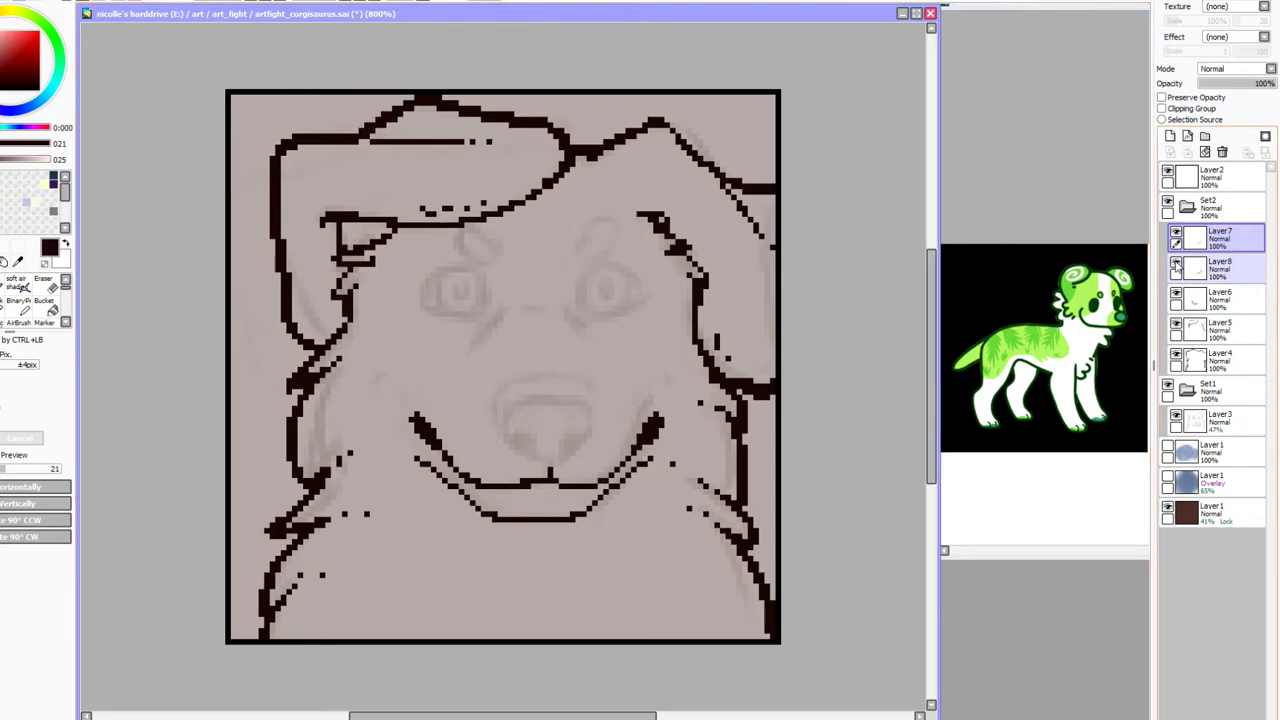
left_click(1213, 263)
key("ctrl+Right")
key("ctrl+Right")
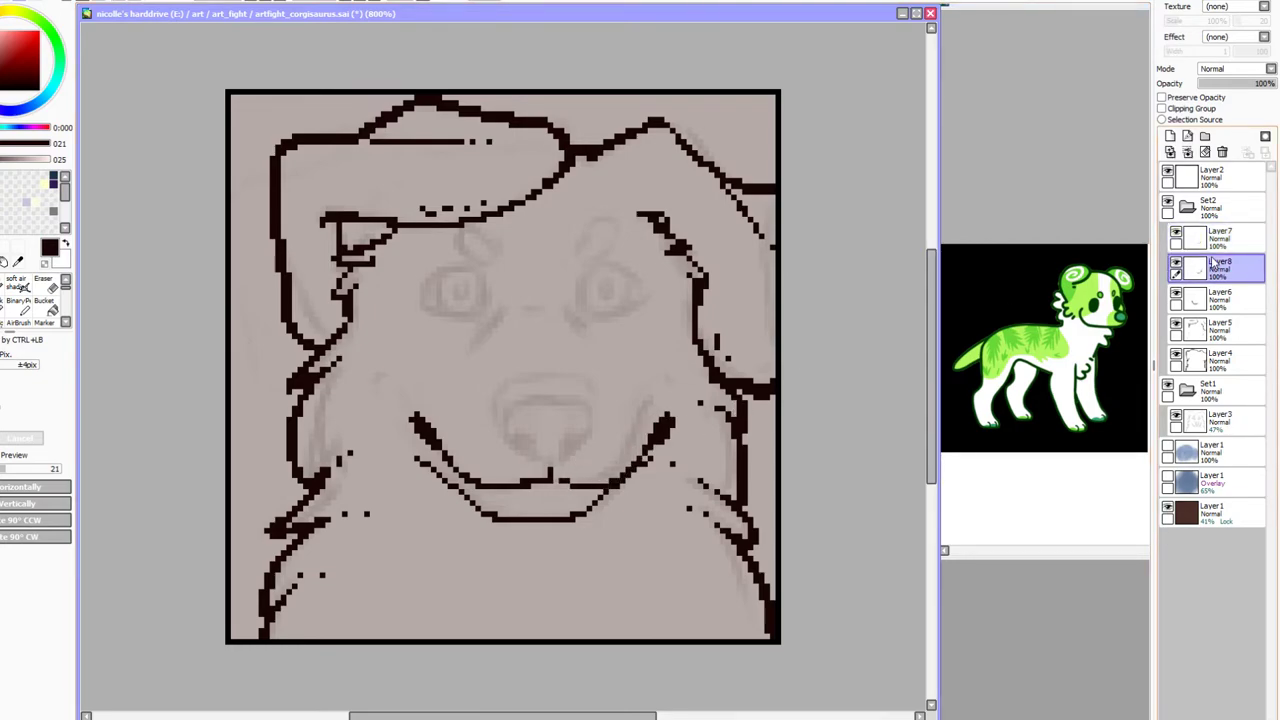
key("ctrl+Left")
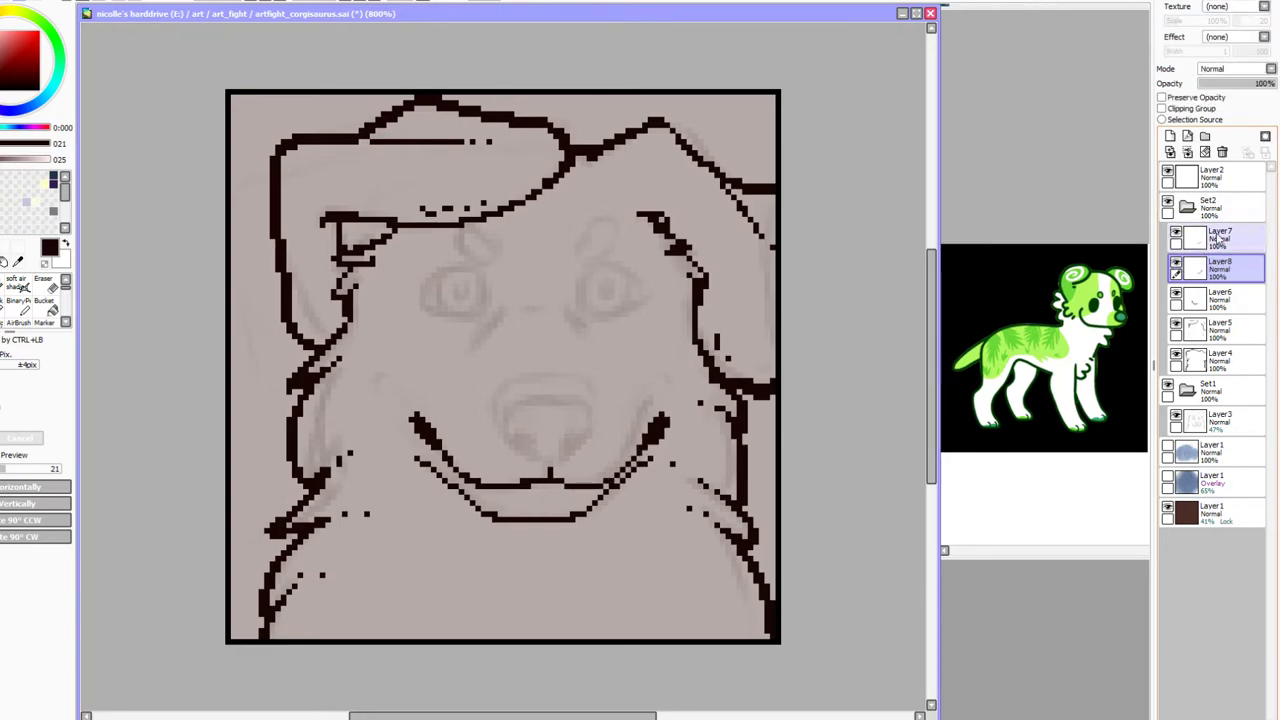
Try to merge the right lower lip line's layer with the upper mouth line's layer below it
left_click(1210, 238)
left_click(1221, 151)
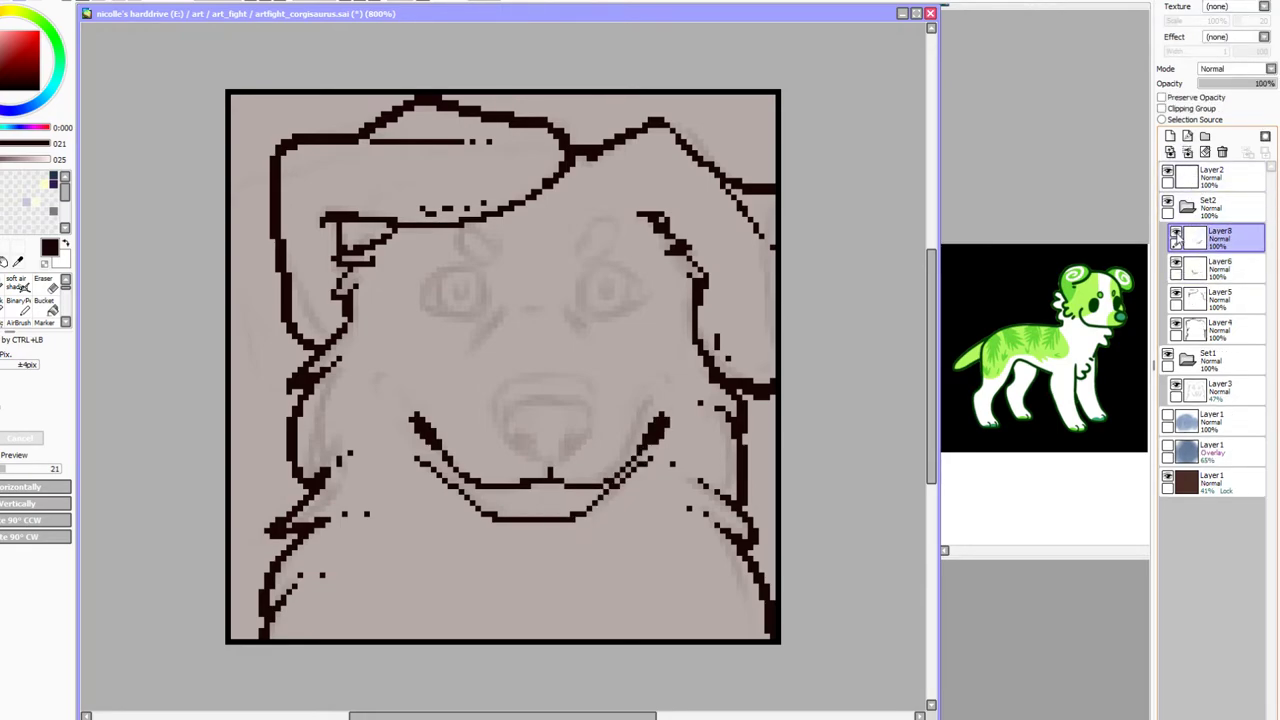
left_click(1178, 265)
left_click(1178, 265)
left_click(1210, 265)
left_click(1177, 237)
left_click(1177, 237)
left_click(1210, 237)
key("ctrl+z")
Shift the right half of the lower lip line one pixel right and close the central gap with the Binary pen
left_click(1176, 233)
left_click(1176, 233)
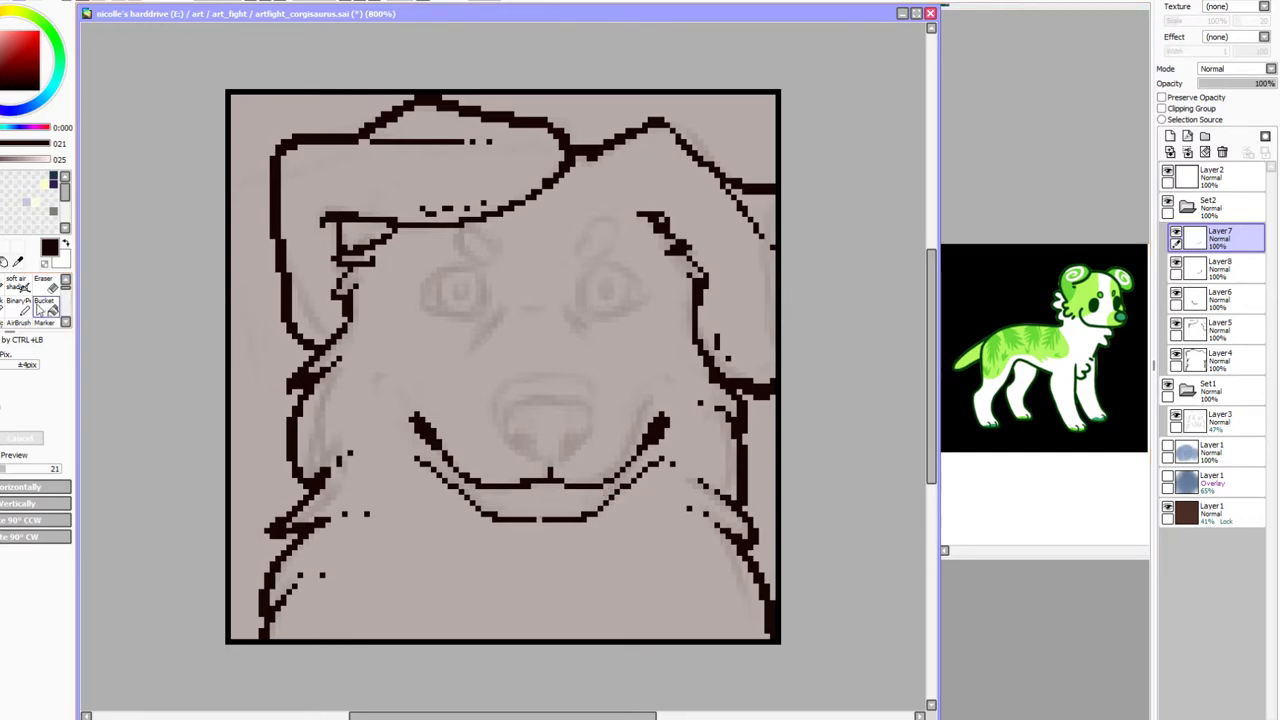
left_click(20, 305)
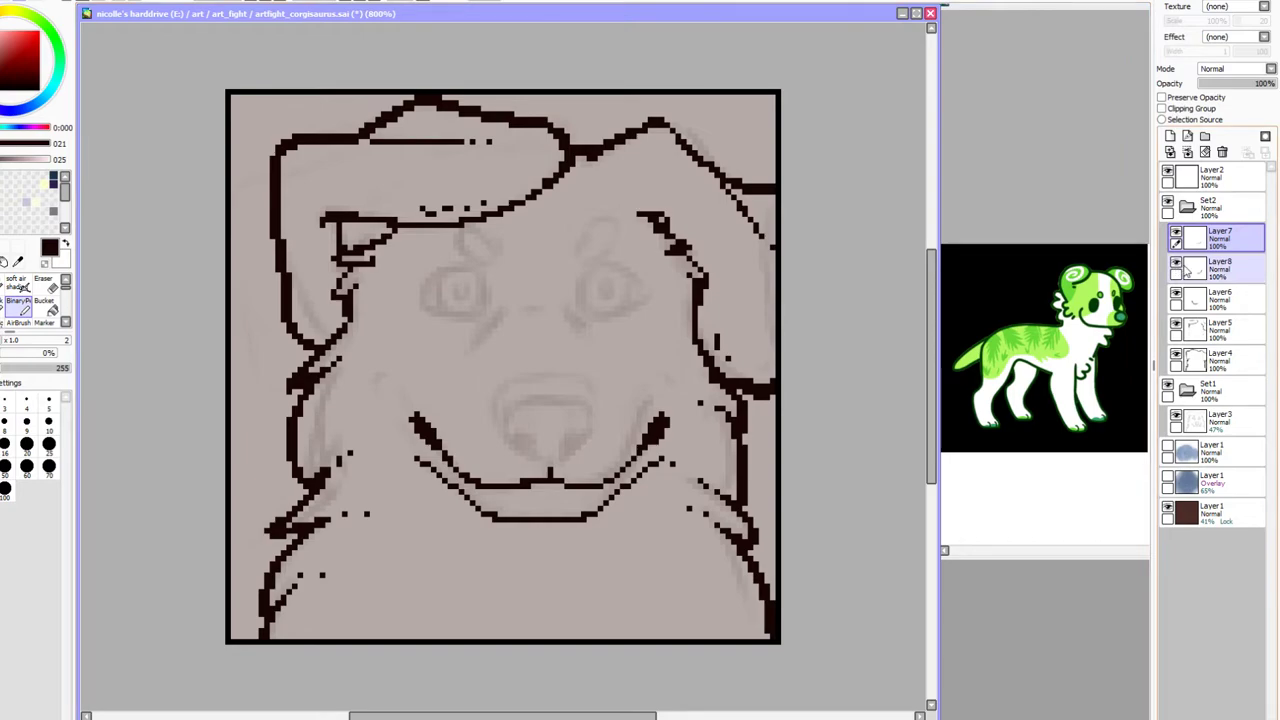
Merge the right upper mouth line on Layer8 down into the left mouth half on Layer6
left_click(1176, 295)
left_click(1176, 295)
left_click(1220, 267)
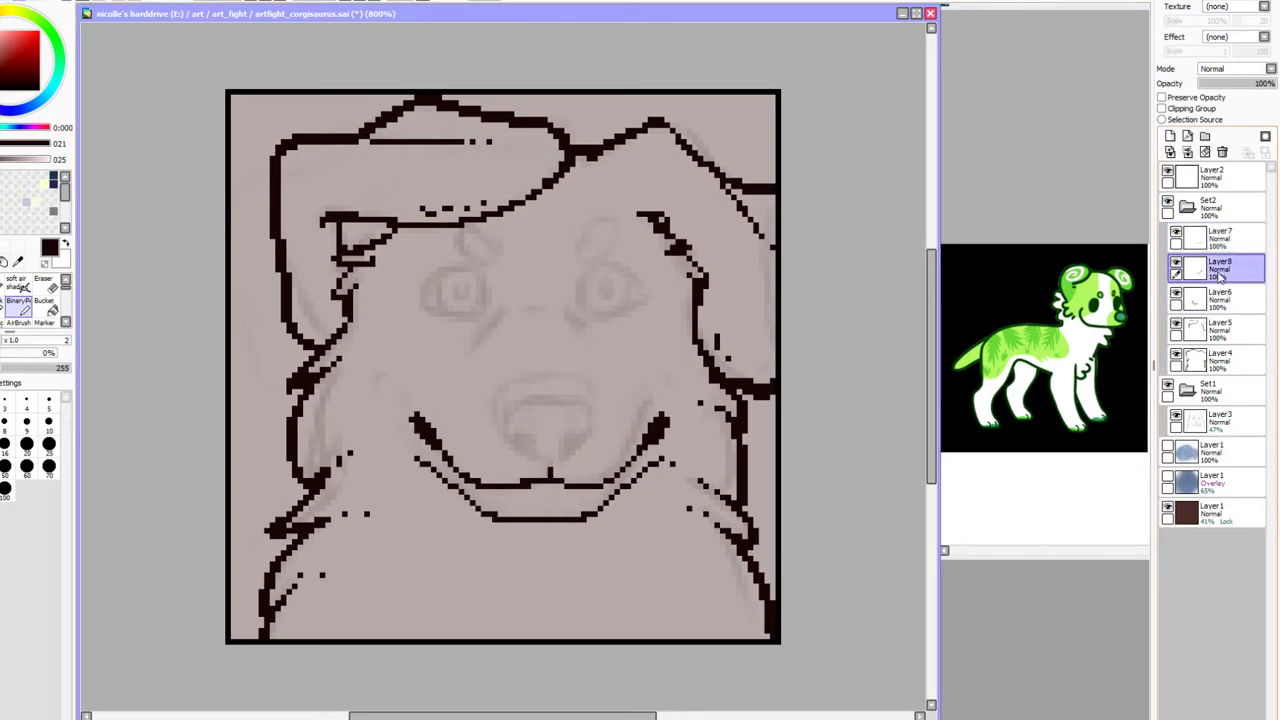
left_click(1188, 152)
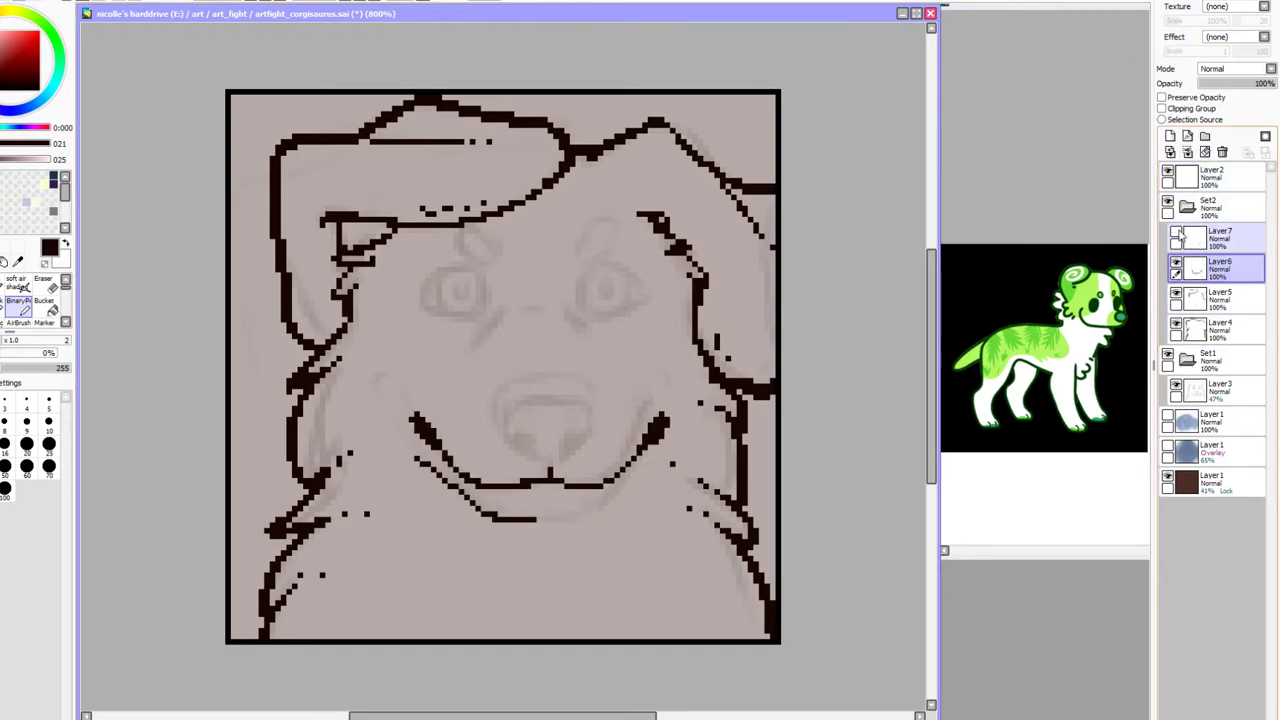
Ink the nose outline and its filled nostrils above the mouth on a new layer
left_click(1220, 237)
left_click(1170, 136)
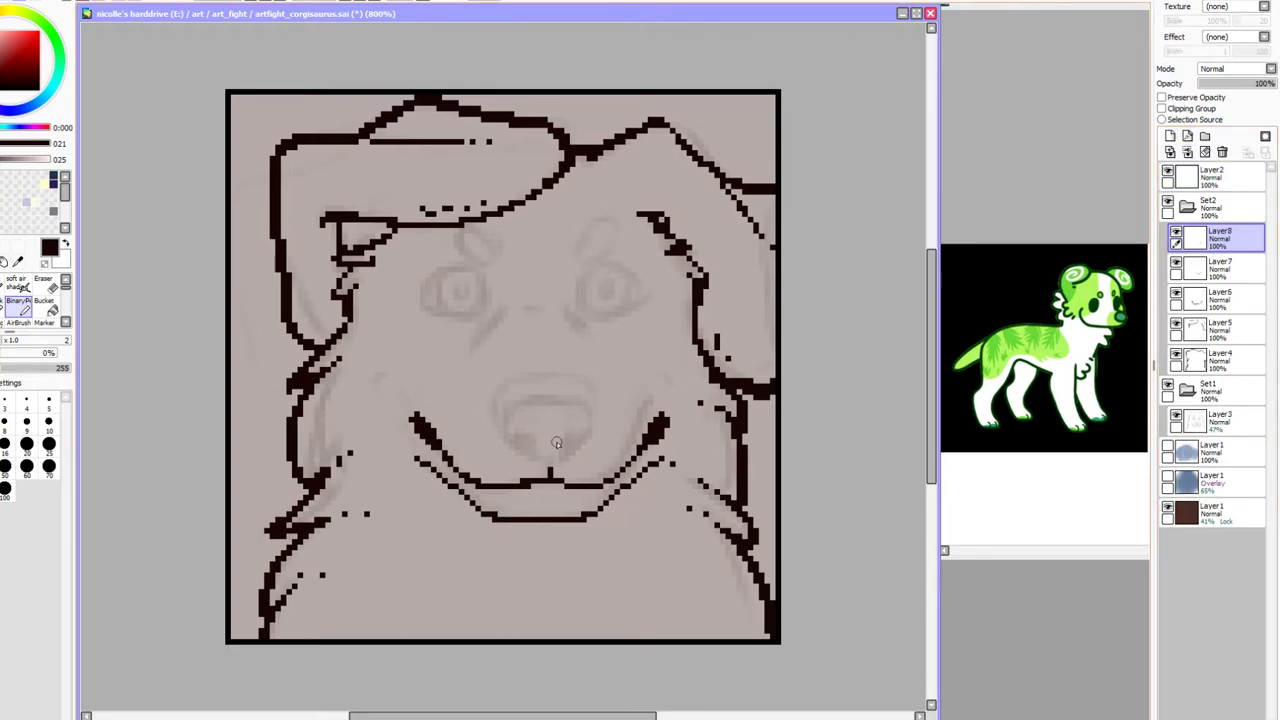
mouse_move(549, 468)
left_mouse_down()
mouse_move(520, 454)
mouse_move(505, 425)
mouse_move(580, 403)
mouse_move(591, 440)
mouse_move(552, 463)
mouse_move(523, 437)
mouse_move(530, 457)
mouse_move(575, 446)
mouse_move(566, 452)
left_mouse_up()
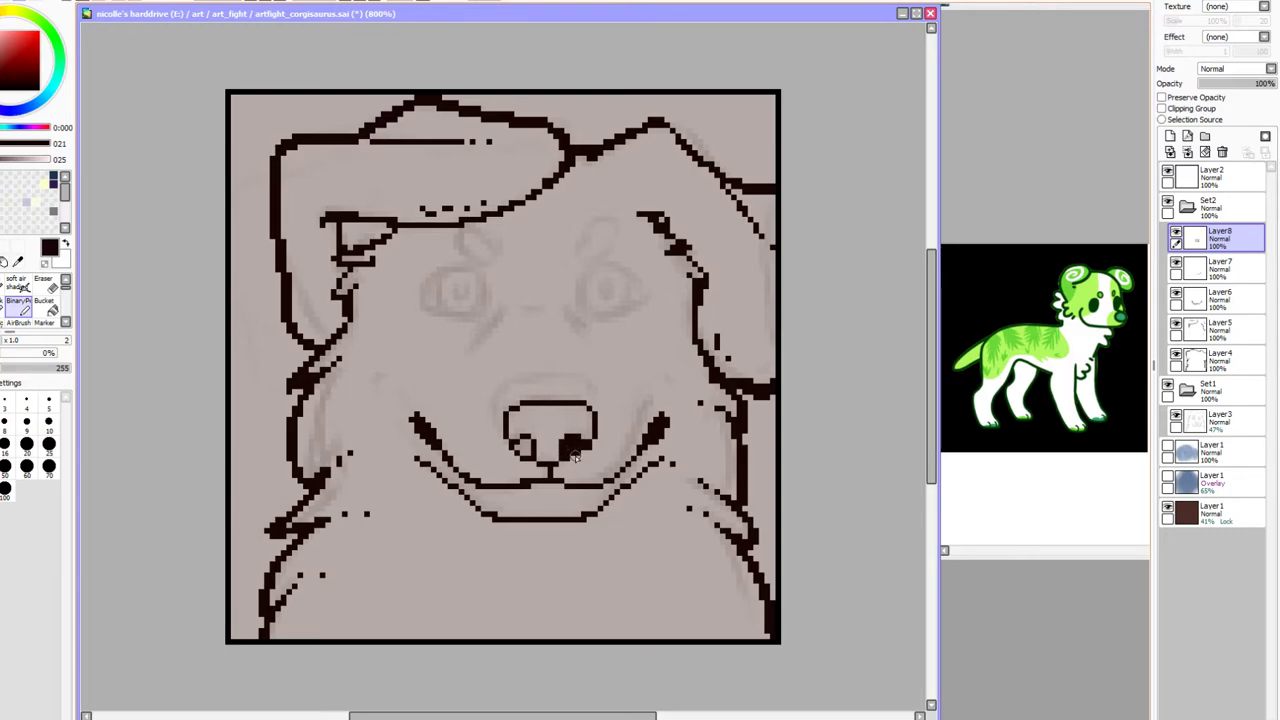
key("ctrl+z")
key("ctrl+z")
mouse_move(566, 437)
left_mouse_down()
mouse_move(572, 449)
mouse_move(572, 438)
left_mouse_up()
Ink the outer muzzle contour around the sides and top of the nose, redoing the right side
mouse_move(506, 440)
left_mouse_down()
mouse_move(510, 384)
mouse_move(590, 406)
mouse_move(517, 420)
mouse_move(503, 390)
mouse_move(500, 440)
left_mouse_up()
key("ctrl+z")
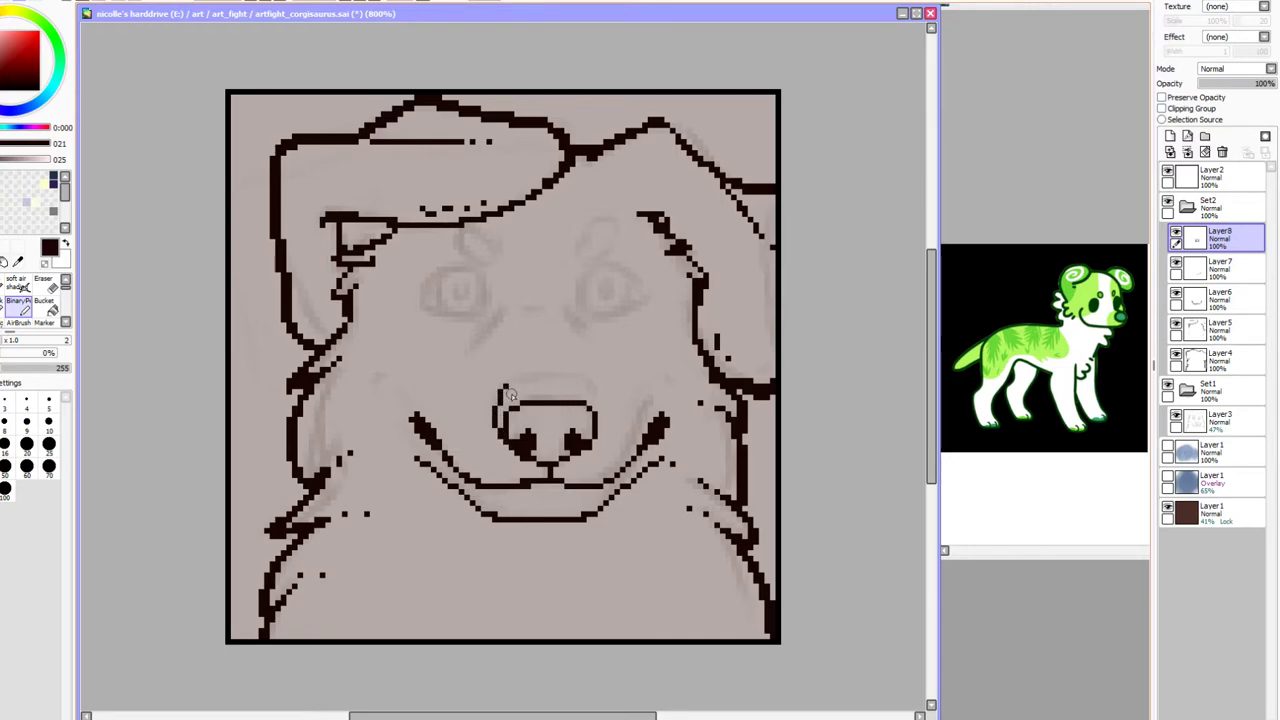
mouse_move(509, 388)
left_mouse_down()
mouse_move(578, 388)
mouse_move(556, 398)
mouse_move(536, 379)
mouse_move(509, 382)
mouse_move(589, 386)
mouse_move(597, 436)
left_mouse_up()
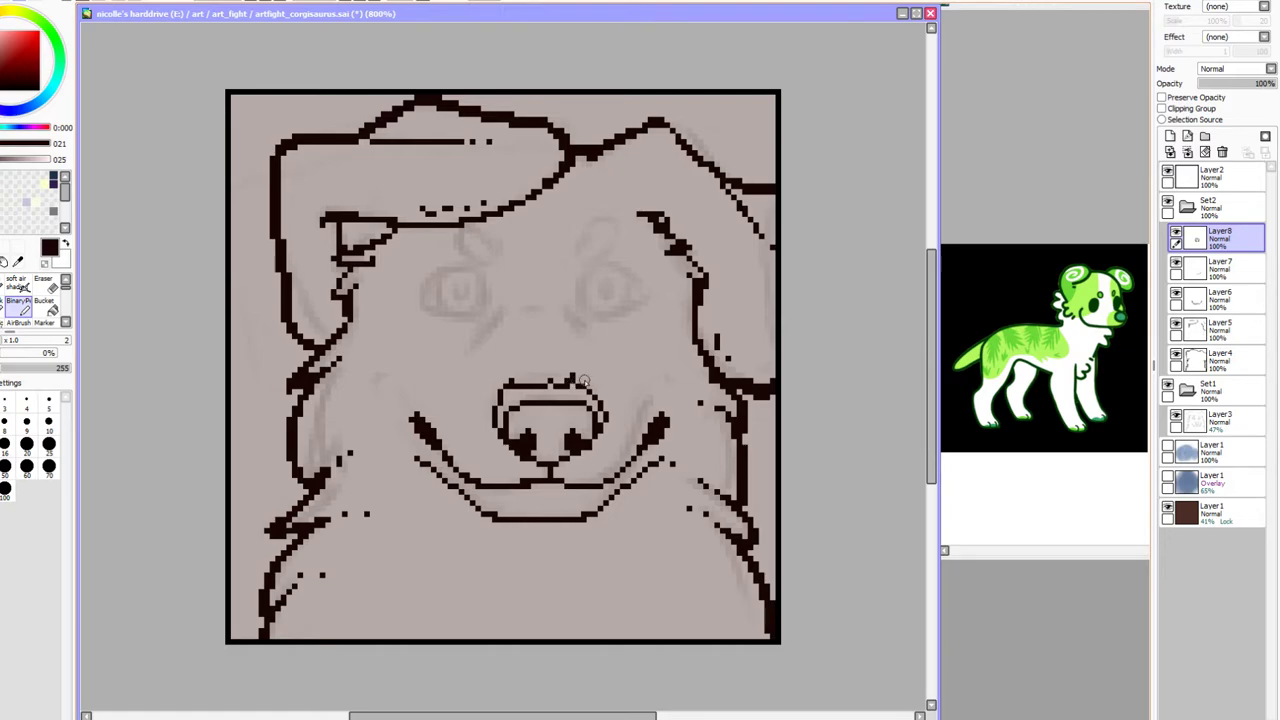
key("ctrl+z")
key("ctrl+z")
mouse_move(598, 432)
left_mouse_down()
mouse_move(603, 392)
mouse_move(589, 379)
left_mouse_up()
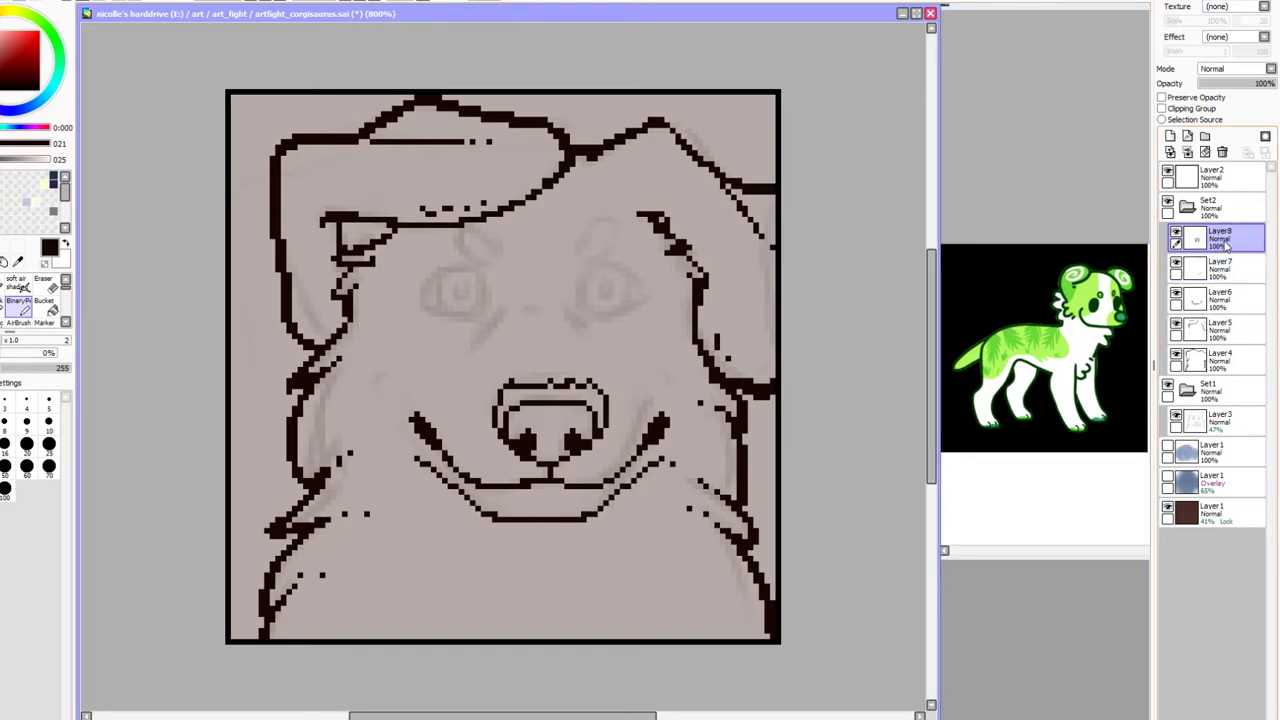
Merge the nose and lower lip layers into the mouth layer and shift the combined muzzle two pixels left
left_click(1188, 151)
left_click(1188, 151)
left_click(1176, 233)
left_click(1176, 233)
key("Left")
key("Left")
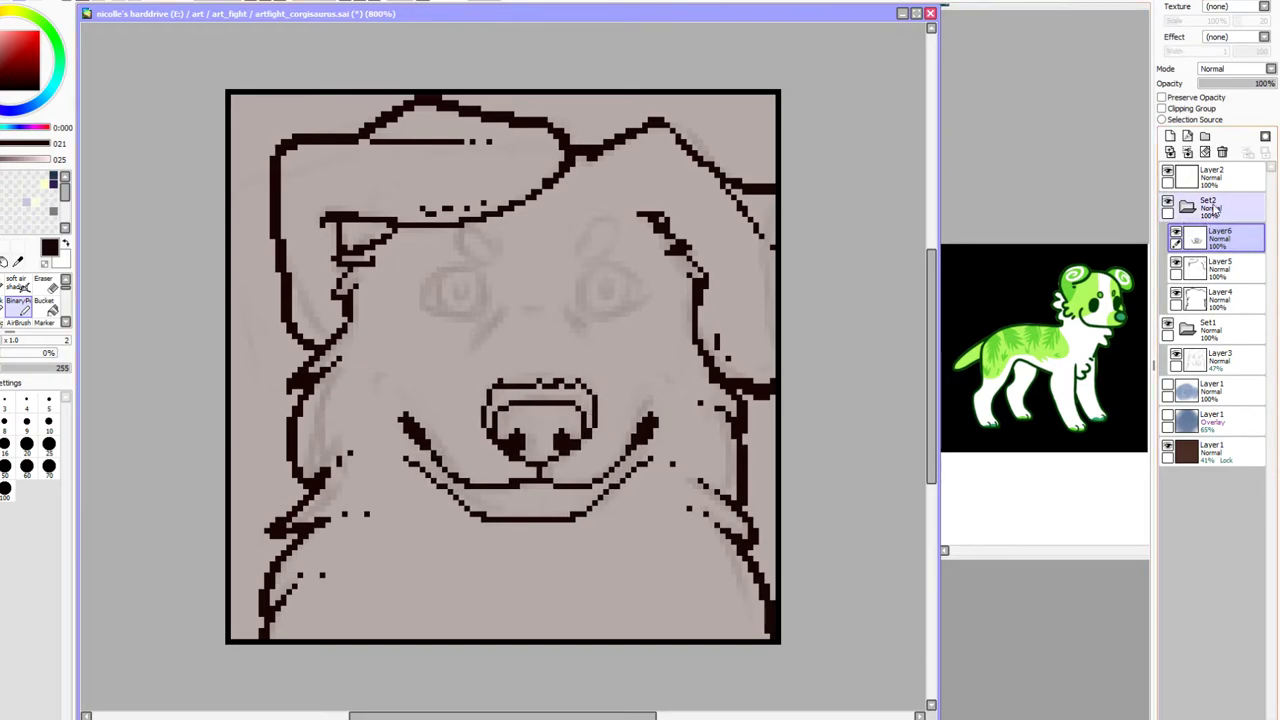
Ink the left eye's outline, iris and pupil over the sketch on a new layer
left_click(1171, 137)
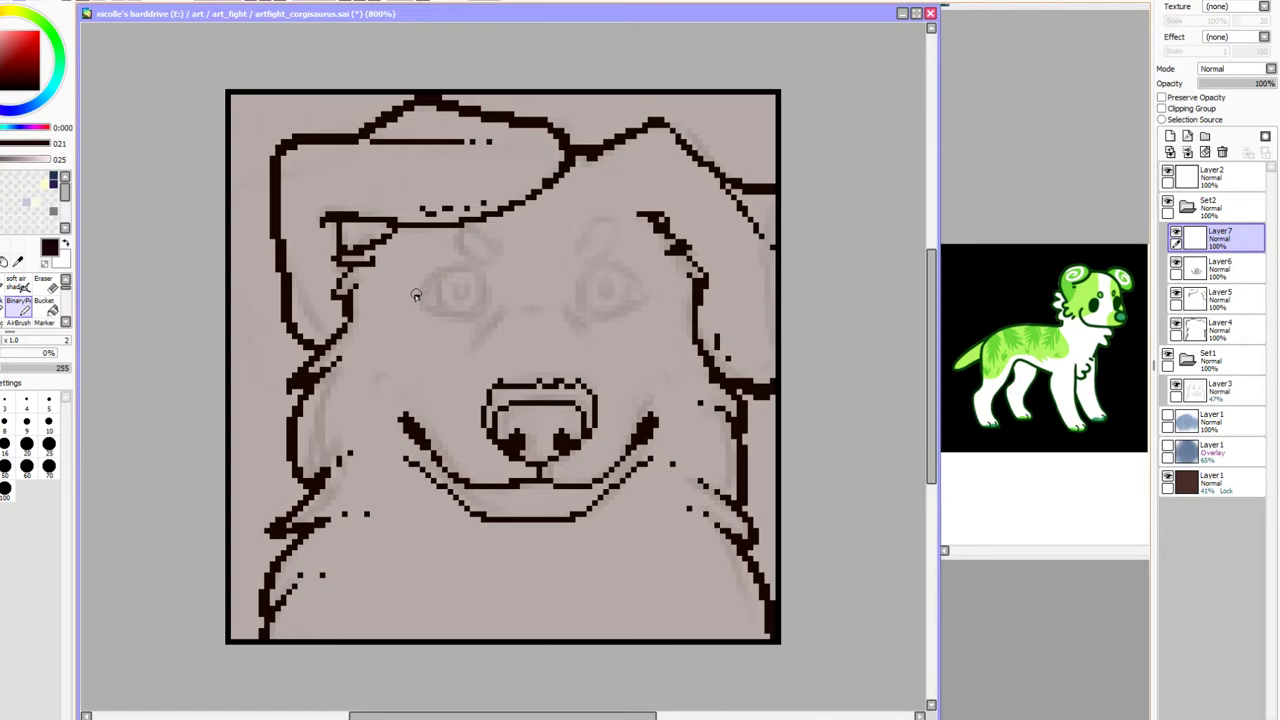
mouse_move(424, 286)
left_mouse_down()
mouse_move(455, 265)
mouse_move(480, 270)
left_mouse_up()
mouse_move(418, 291)
left_mouse_down()
mouse_move(436, 316)
mouse_move(481, 320)
mouse_move(492, 304)
mouse_move(481, 276)
mouse_move(457, 269)
mouse_move(416, 290)
left_mouse_up()
mouse_move(434, 279)
left_mouse_down()
mouse_move(426, 304)
mouse_move(441, 313)
left_mouse_up()
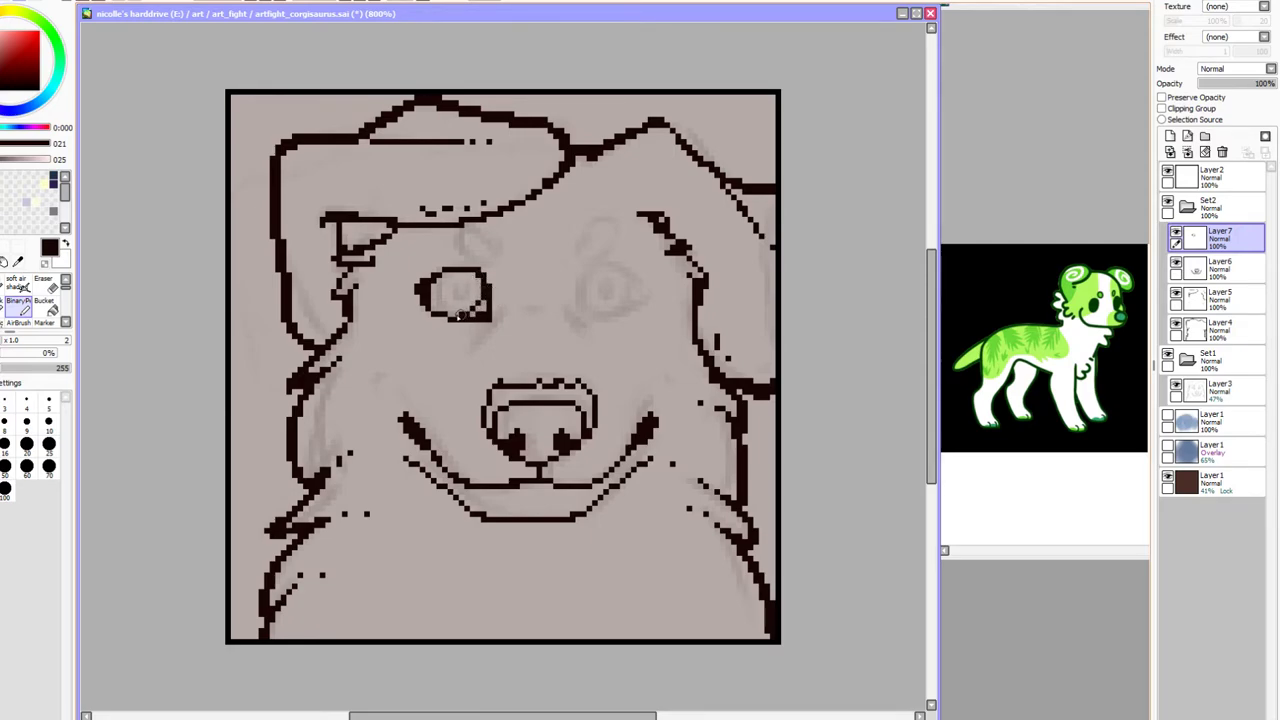
mouse_move(448, 268)
left_mouse_down()
mouse_move(436, 310)
mouse_move(477, 315)
mouse_move(484, 293)
mouse_move(461, 294)
left_mouse_up()
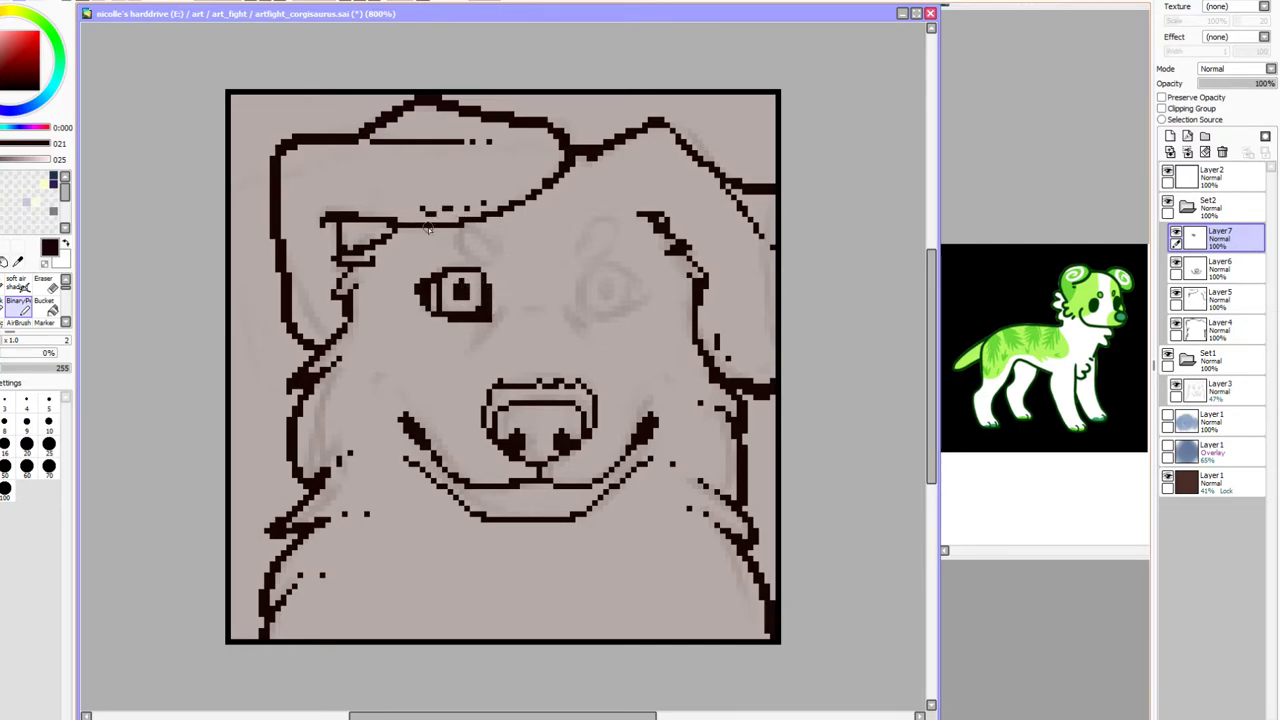
Adjust the pupil and iris pixels of the inked left eye and return to the Binary pen
left_click(48, 246)
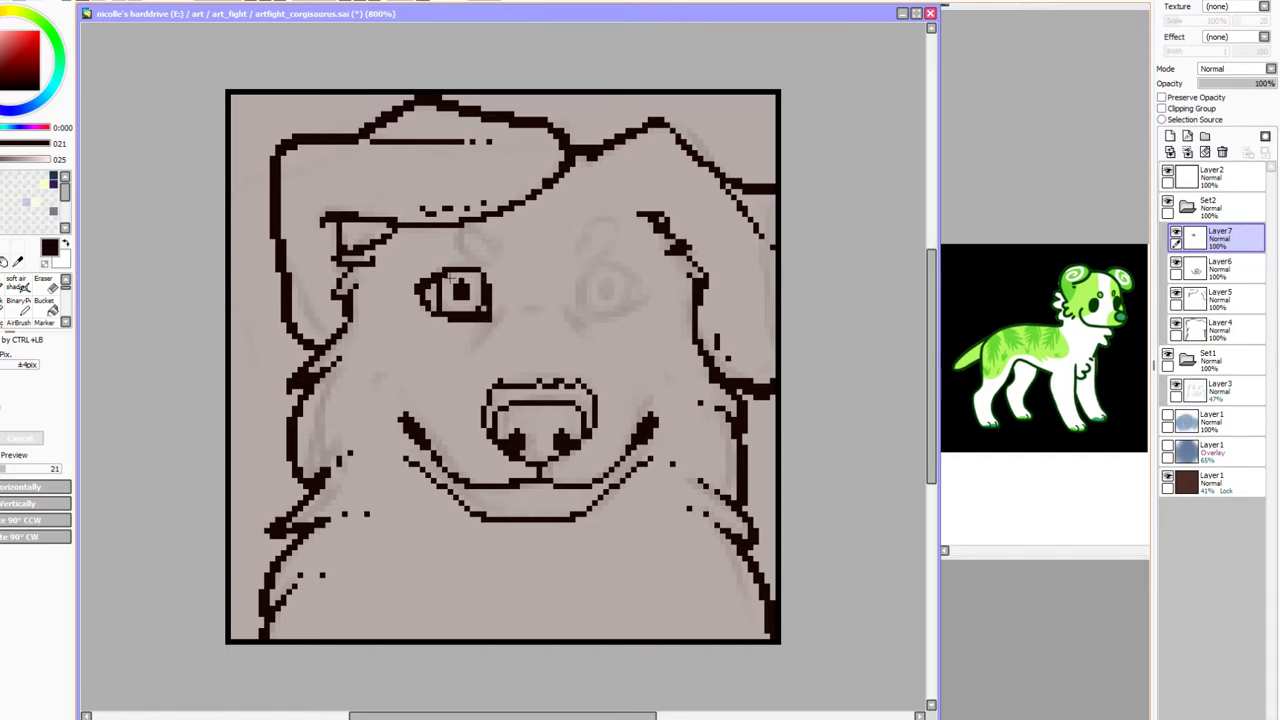
left_click(18, 300)
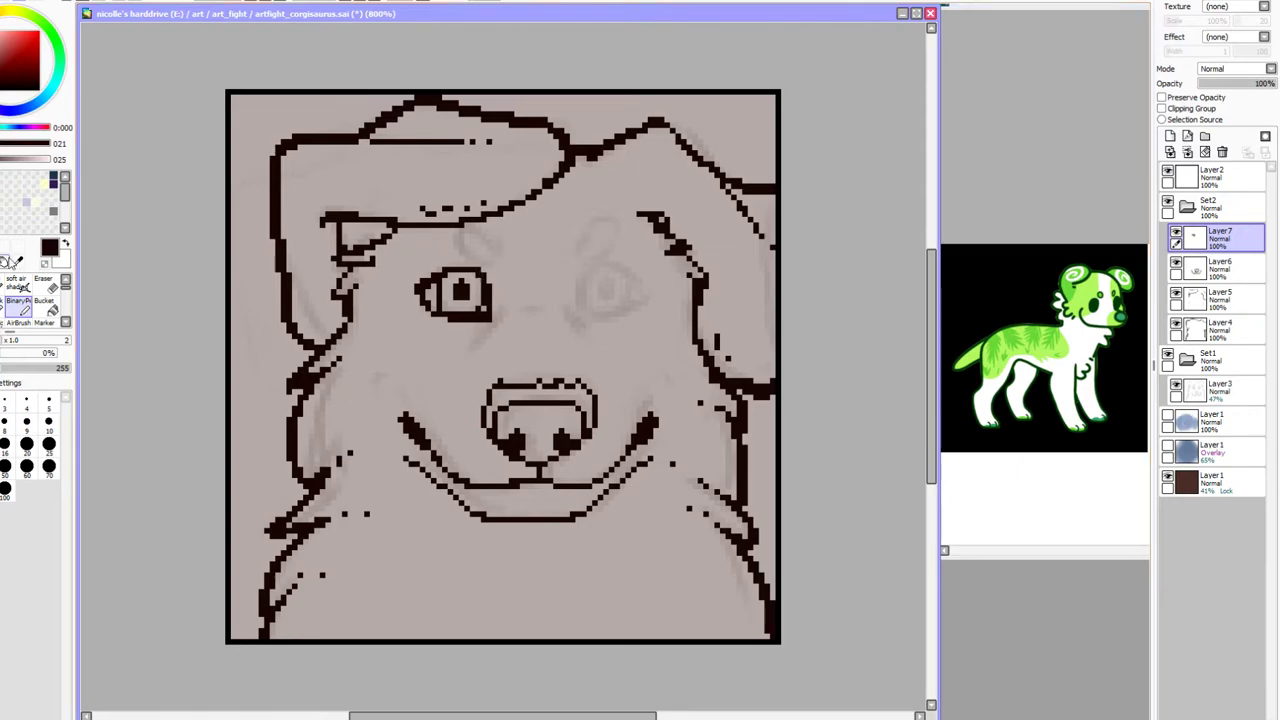
left_click(2, 247)
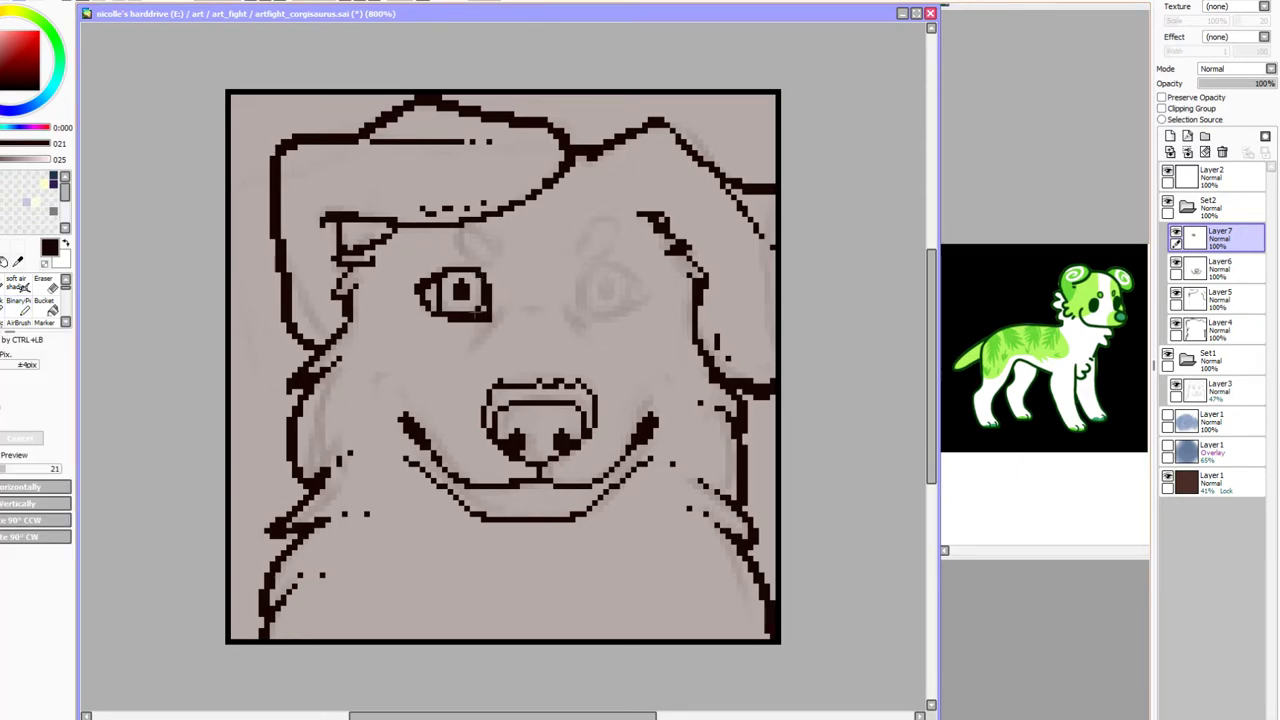
left_click_drag(470, 316, 462, 303)
key("ctrl+d")
key("ctrl+z")
key("ctrl+z")
left_click(18, 302)
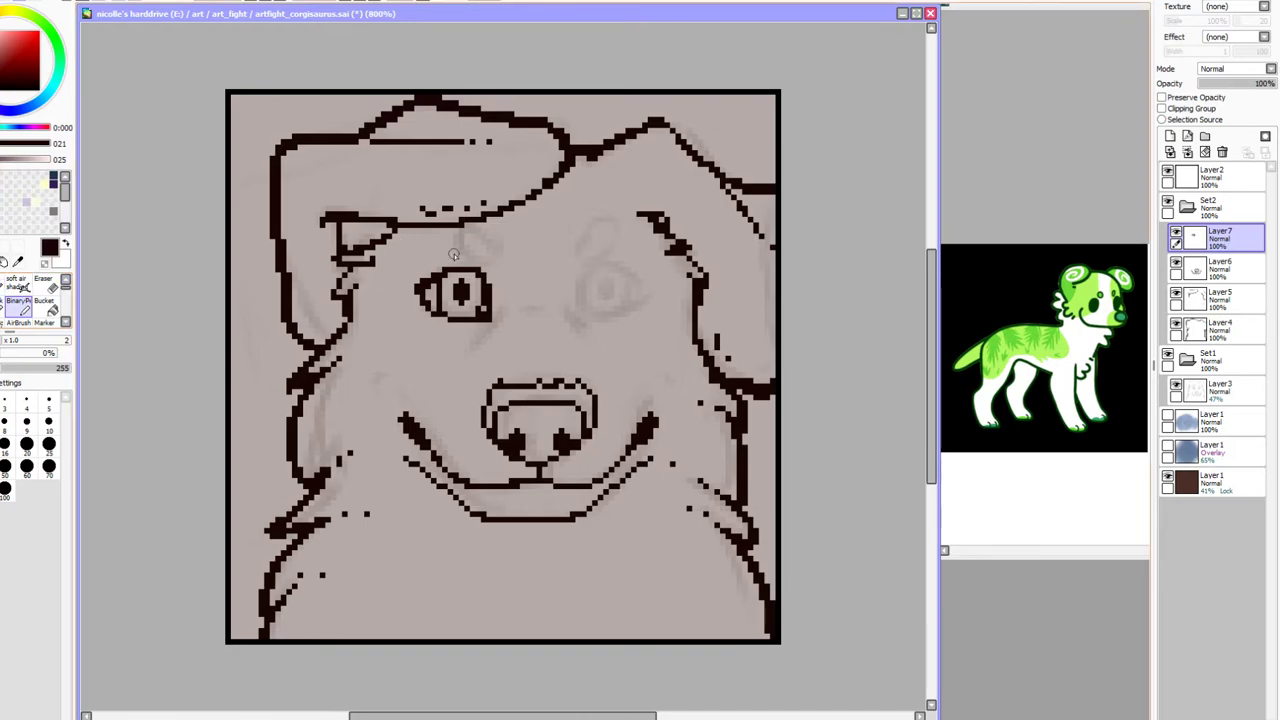
Ink the crease at the left eye's inner corner and the rounded brow marking above the eye
left_click_drag(502, 313, 478, 345)
key("ctrl+z")
left_click_drag(504, 309, 471, 351)
key("ctrl+z")
left_click_drag(501, 296, 470, 345)
mouse_move(457, 234)
left_mouse_down()
mouse_move(499, 257)
mouse_move(490, 231)
mouse_move(462, 218)
mouse_move(454, 227)
mouse_move(470, 220)
mouse_move(489, 251)
mouse_move(459, 245)
mouse_move(493, 267)
mouse_move(500, 242)
mouse_move(453, 238)
left_mouse_up()
key("ctrl+z")
left_click(472, 258)
Copy the left eye with its crease and brow marking, flip the copy horizontally and shift it right over the other eye's sketch
key("m")
left_click_drag(397, 189, 552, 355)
key("ctrl+c")
key("ctrl+v")
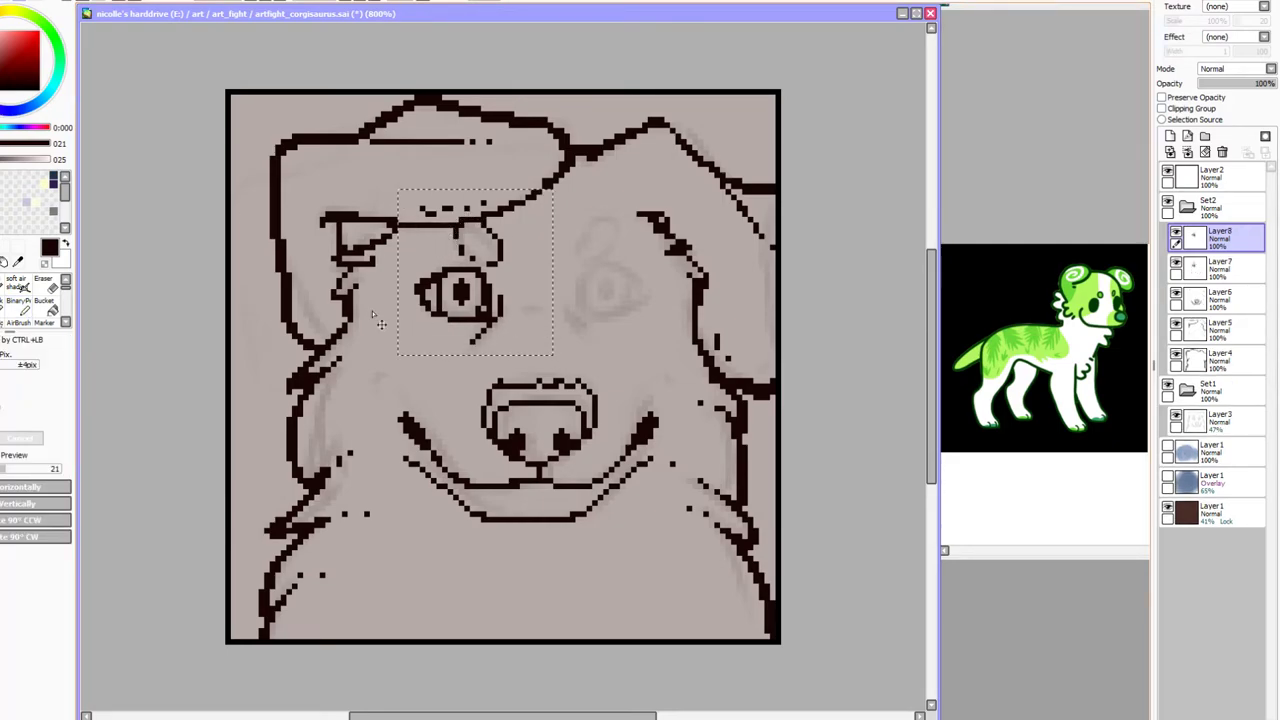
left_click(27, 486)
key("Right")
key("Right")
key("Right")
key("Right")
key("Right")
key("Right")
key("Right")
key("Right")
key("Right")
key("Right")
key("Right")
key("Right")
key("Right")
key("Right")
key("Right")
key("Right")
key("Right")
key("Right")
key("Right")
key("Right")
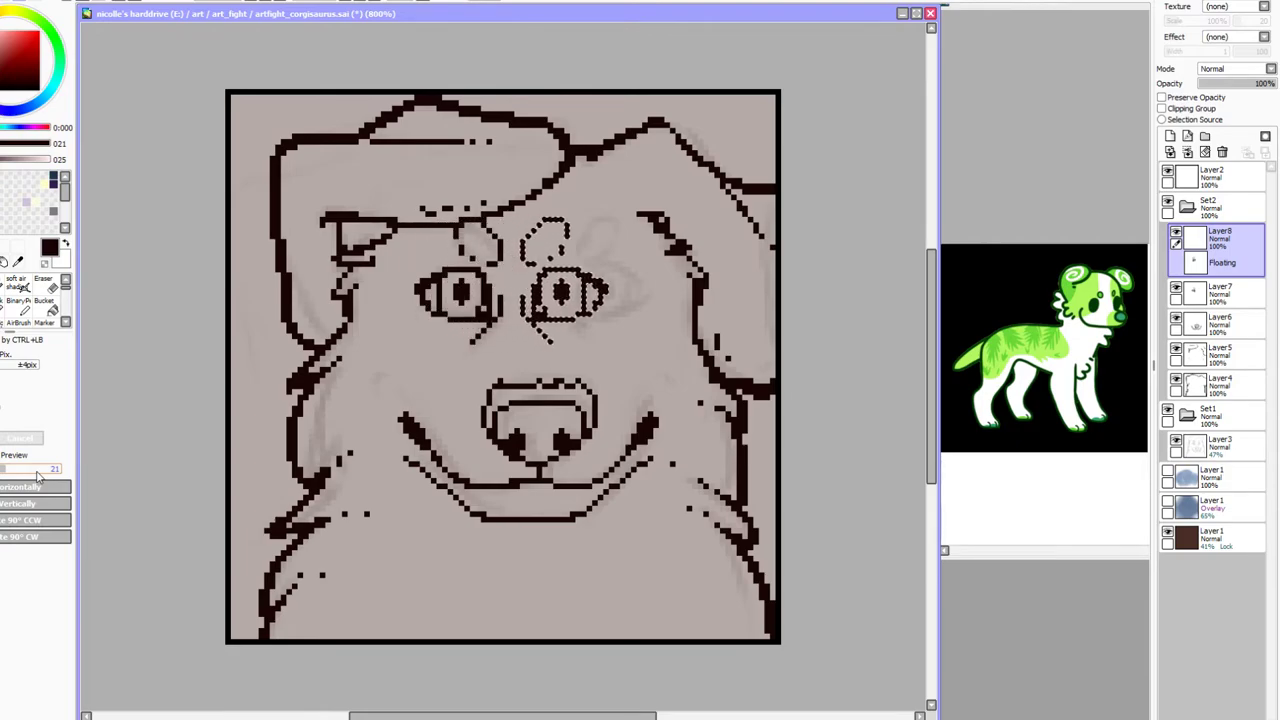
key("Right")
key("Return")
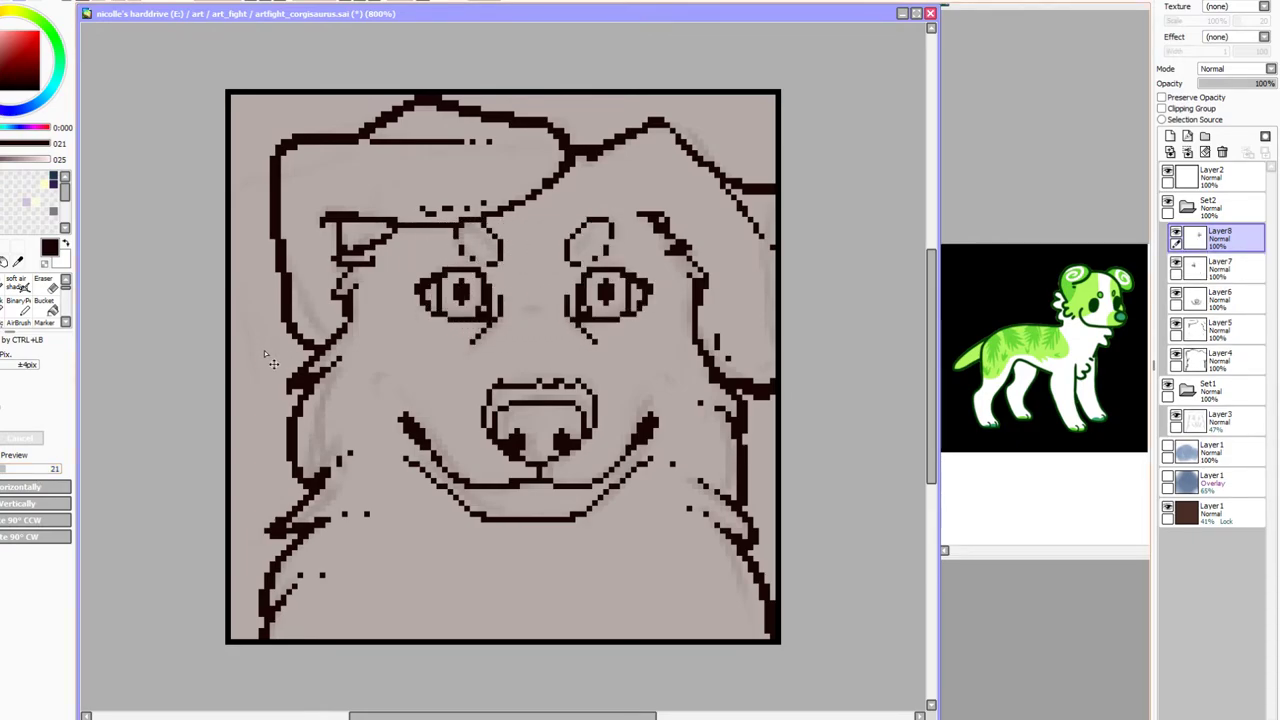
key("Left")
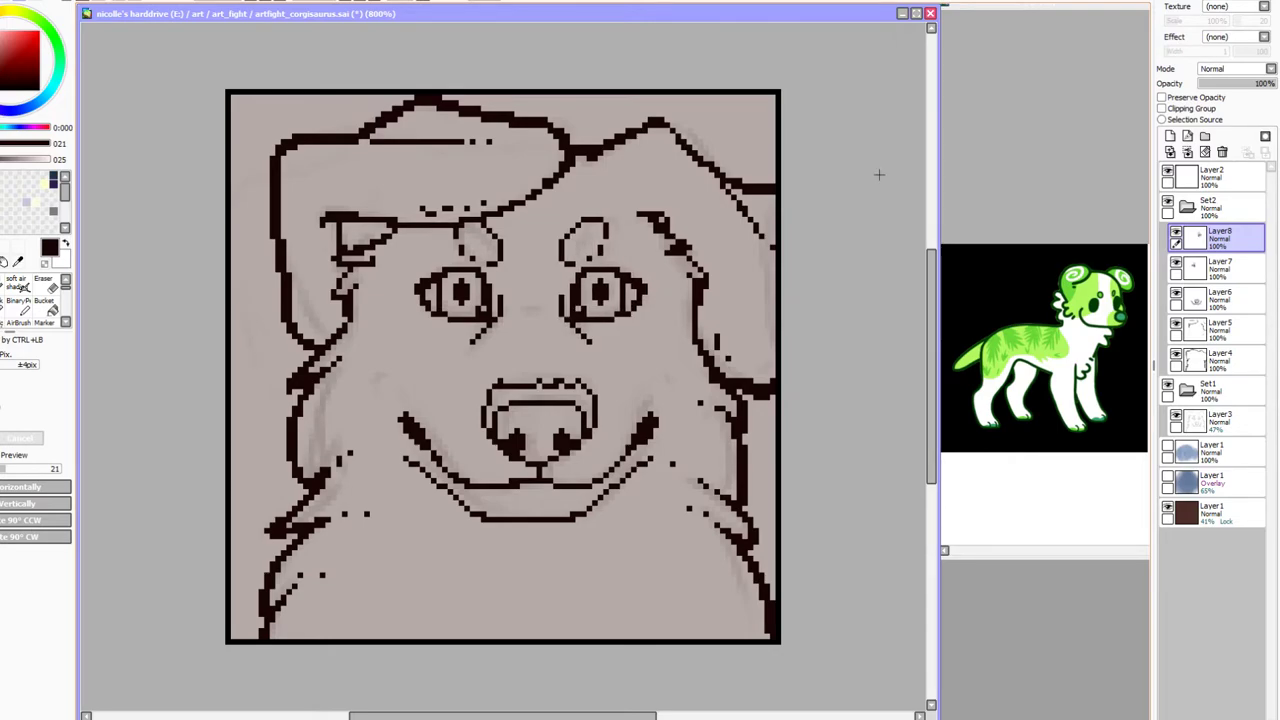
Nudge the merged nose and mouth on Layer6 two pixels left to centre them beneath the eyes
left_click(1220, 297)
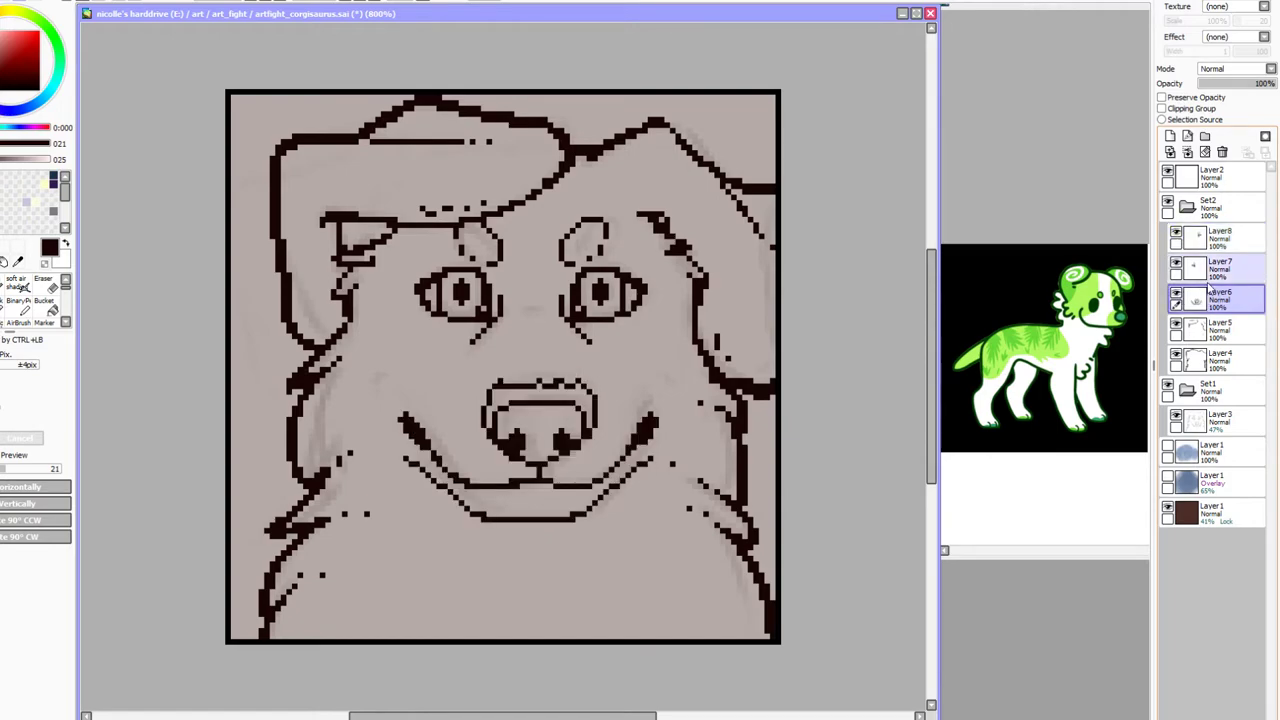
key("Left")
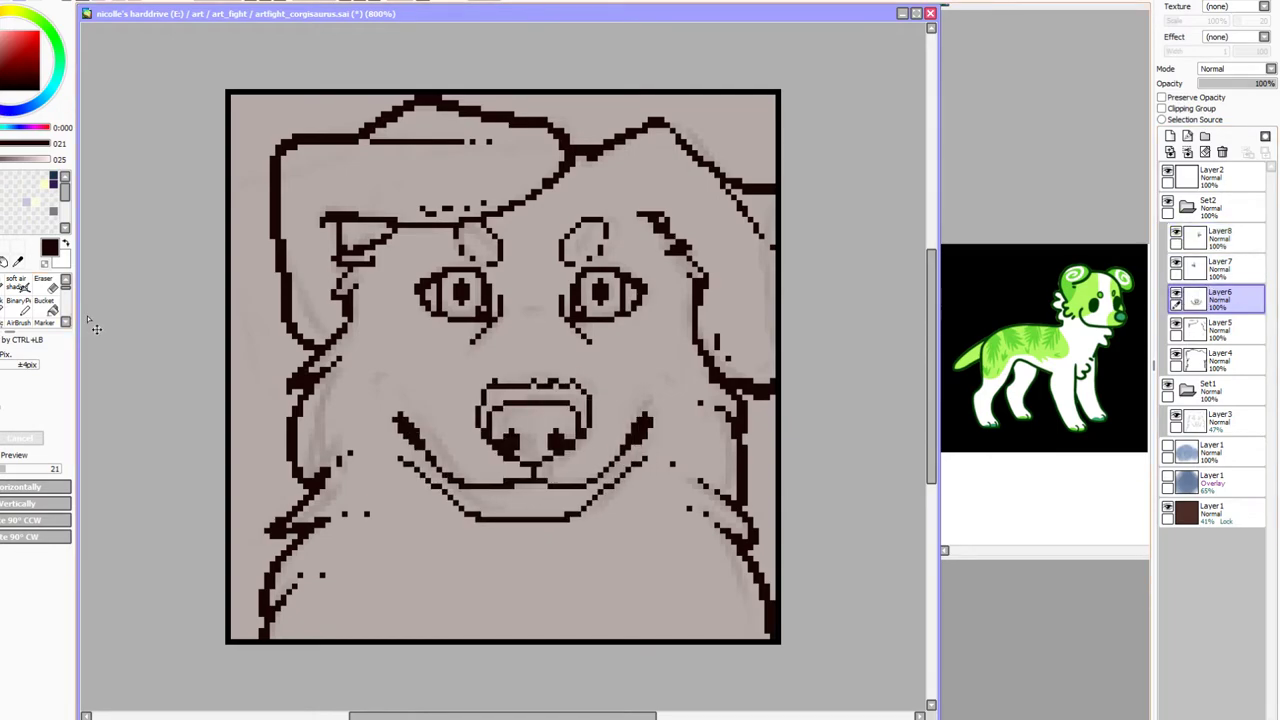
key("Left")
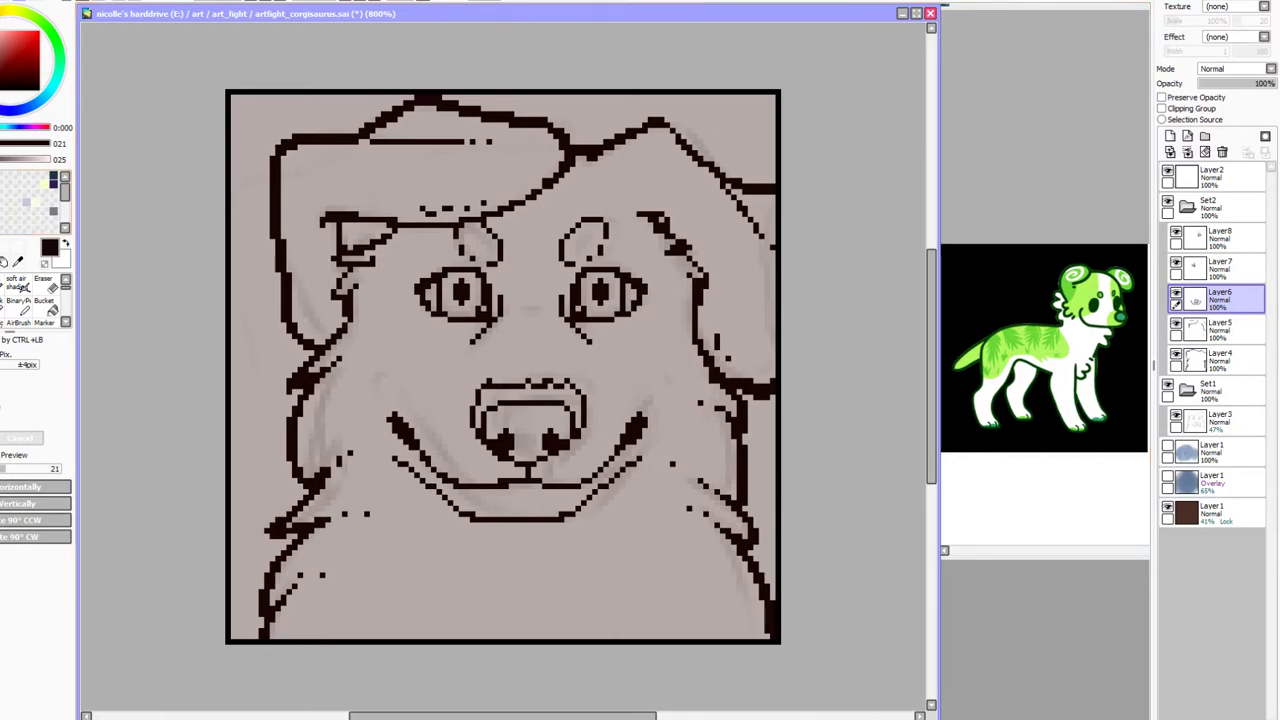
left_click_drag(425, 333, 468, 444)
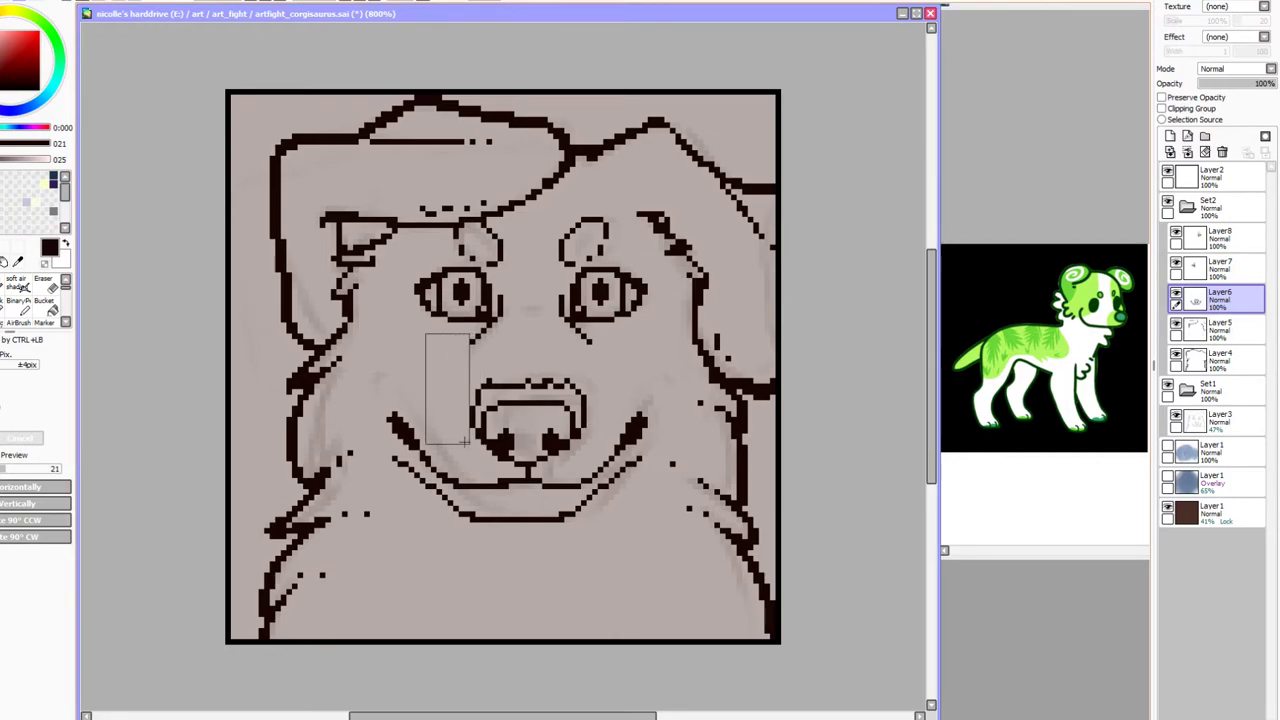
left_click_drag(647, 328, 586, 432)
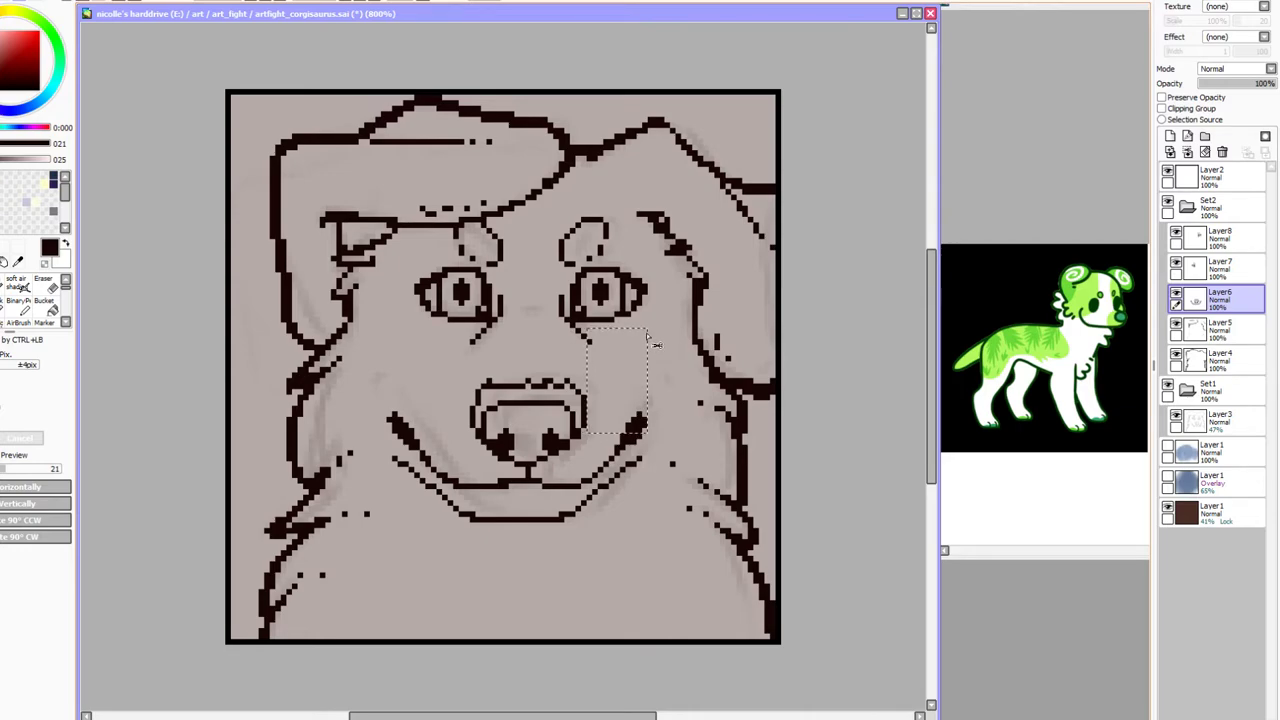
key("ctrl+d")
Merge the mirrored eye on Layer8 into Layer7 and ink a small curved fur line beside the left eye's outer corner on a new layer
left_click(1219, 237)
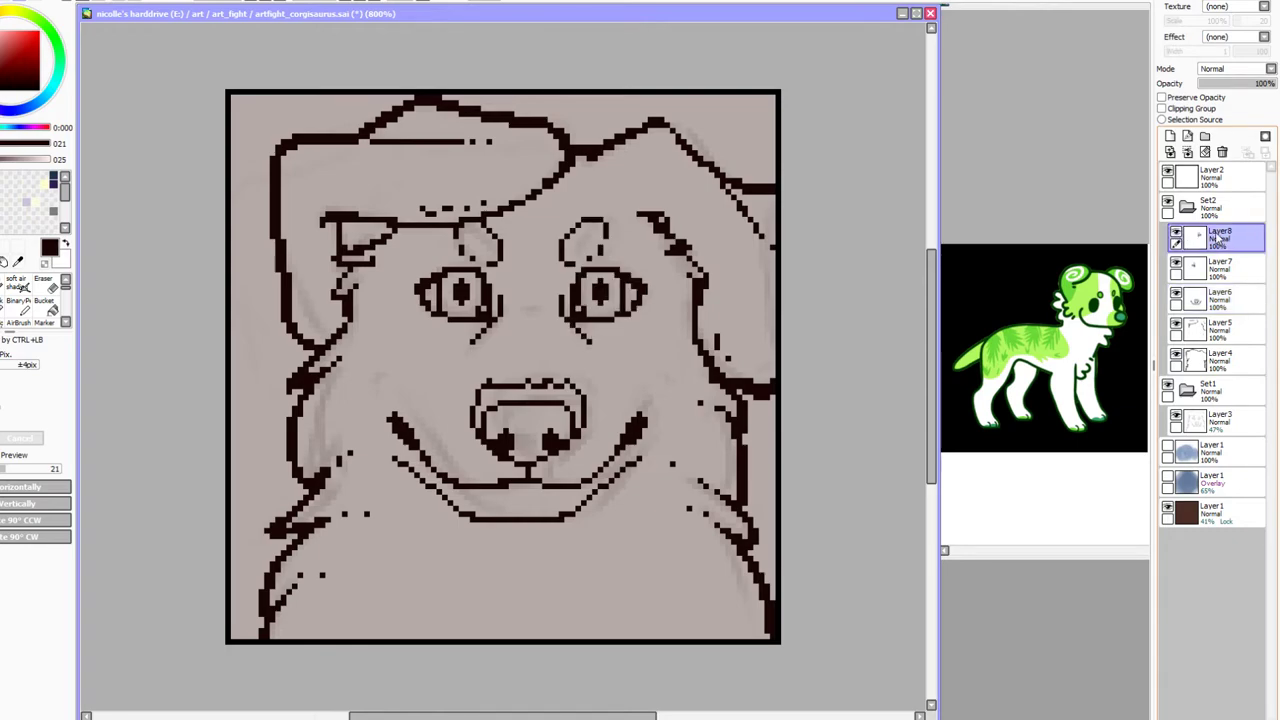
left_click(1222, 151)
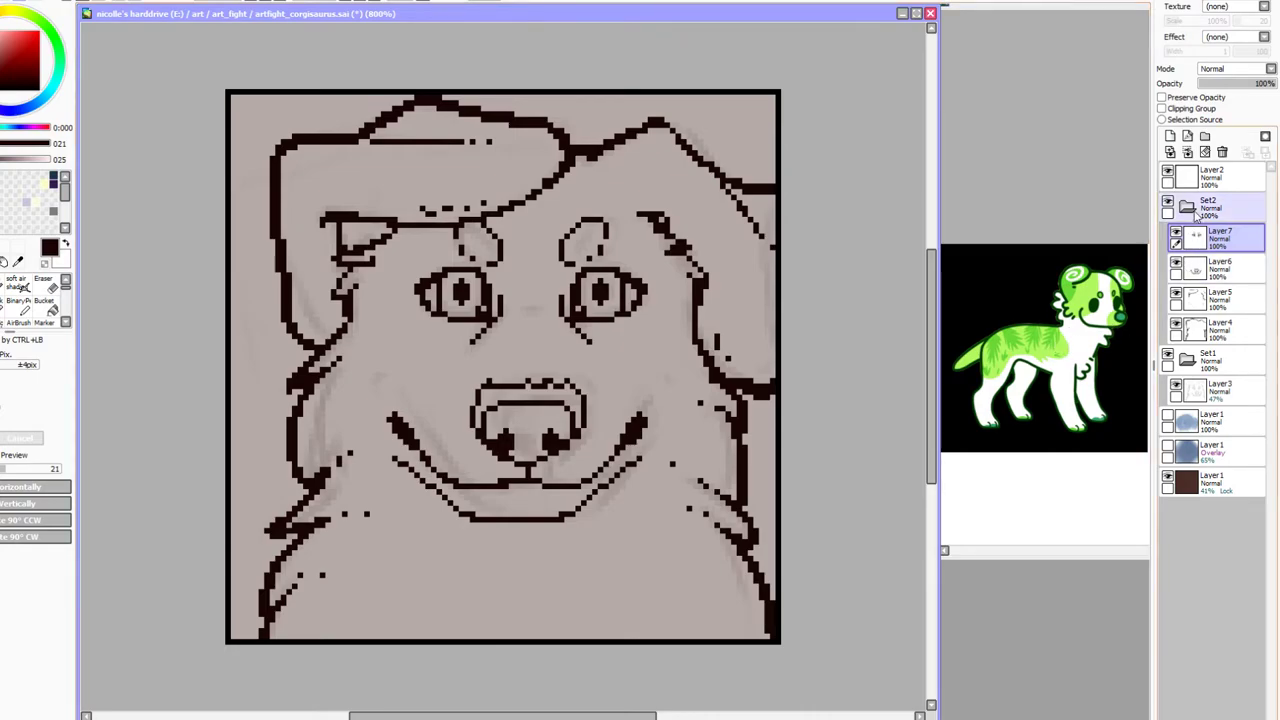
left_click(1170, 136)
left_click(24, 303)
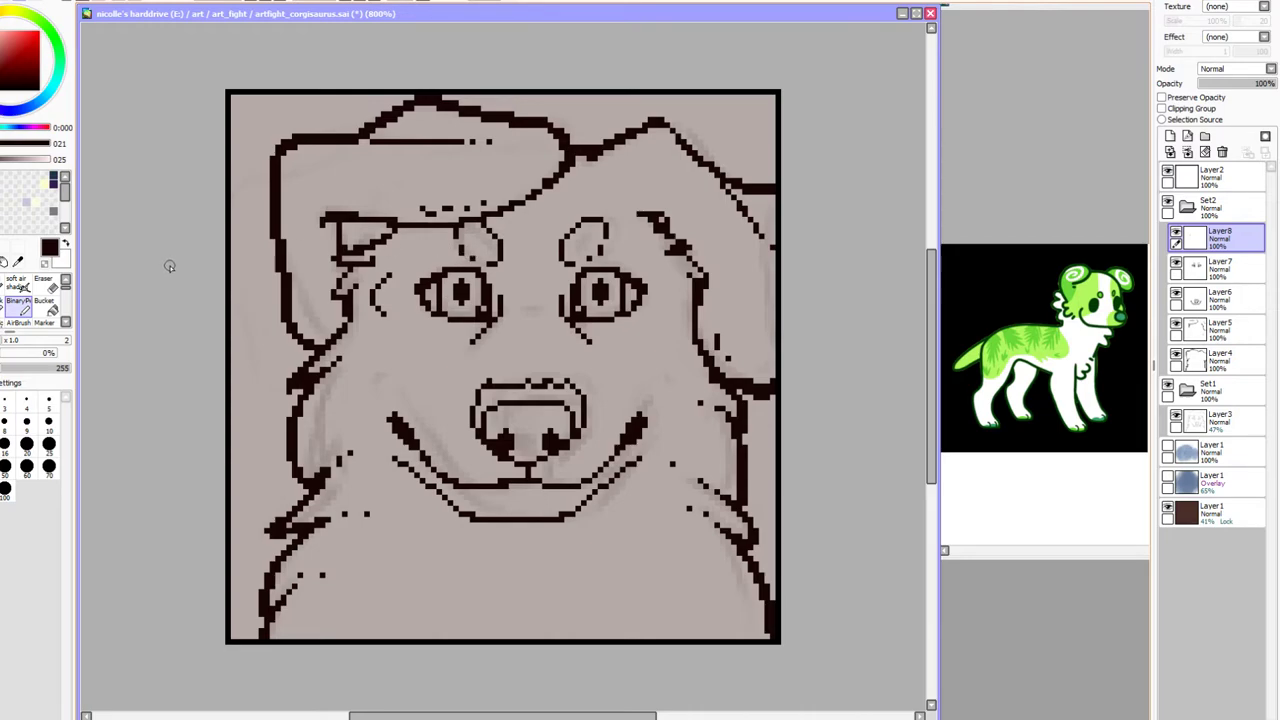
Copy the curved fur line, flip it horizontally, shift it right beside the other eye and merge the copy into Layer8
key("m")
left_click_drag(342, 245, 440, 350)
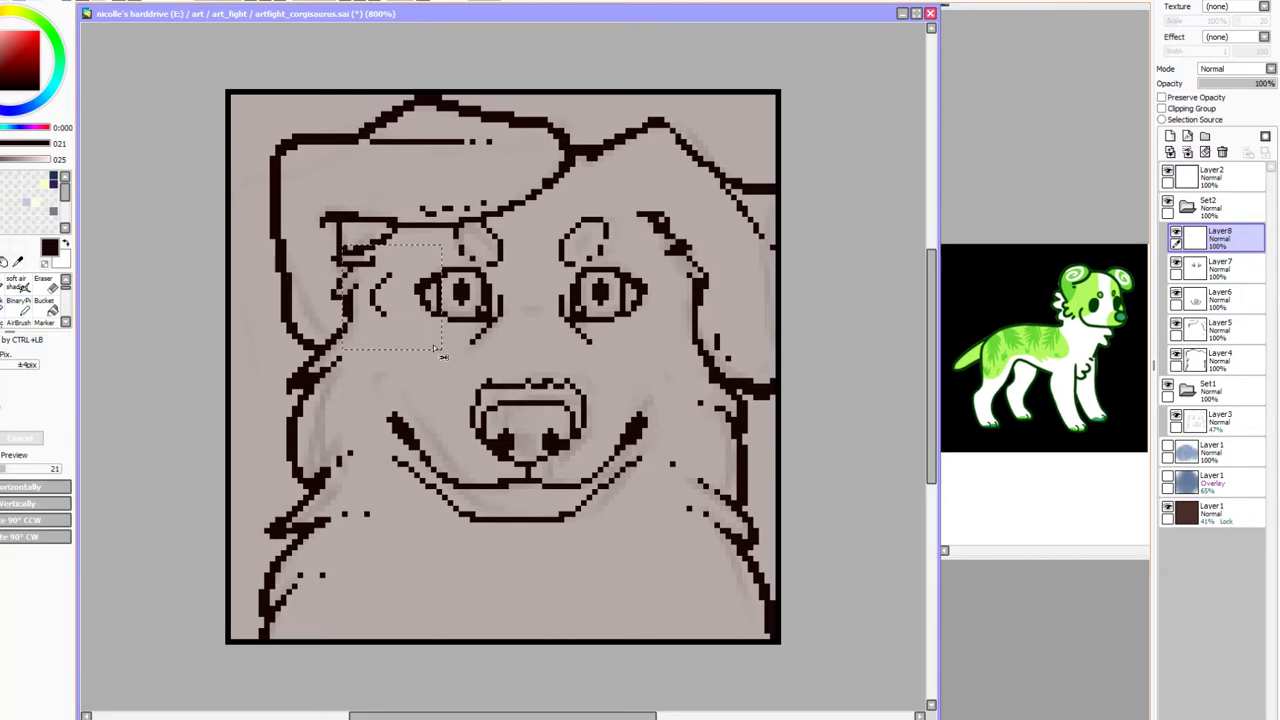
left_click(33, 486)
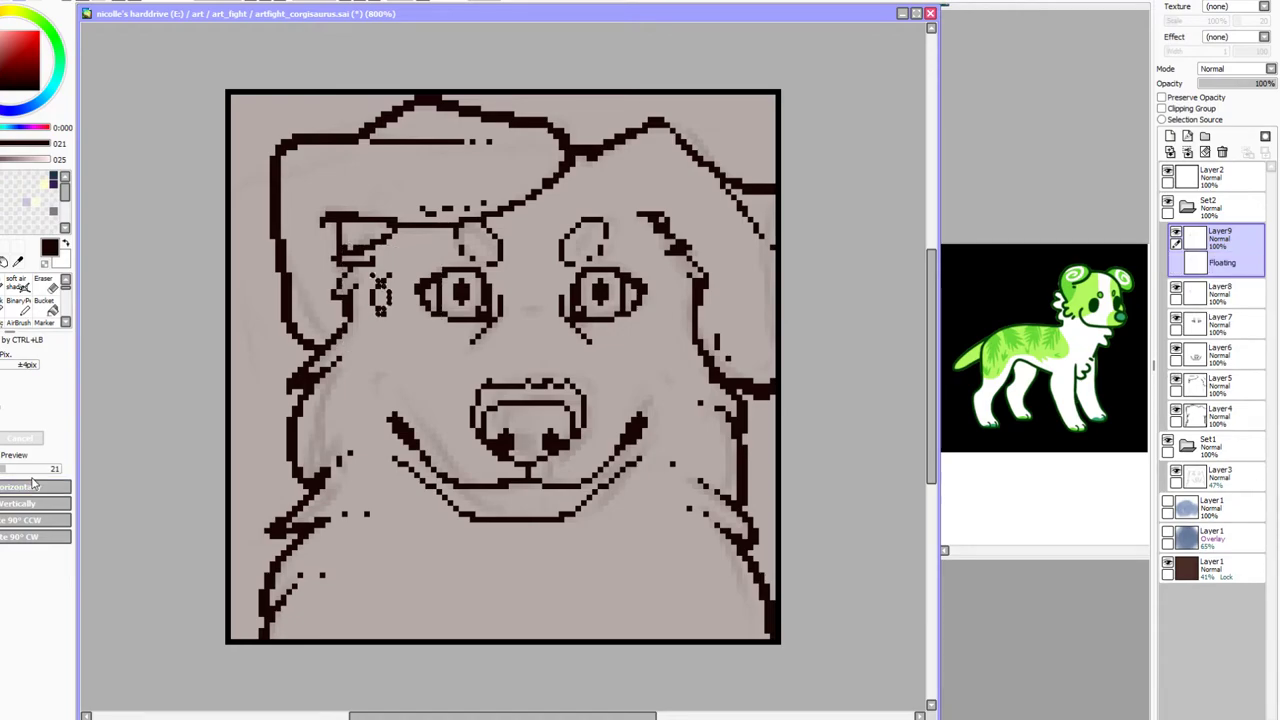
key("Right")
key("Right")
key("Right")
key("Right")
key("Right")
key("Right")
key("Right")
key("Right")
key("Right")
key("Right")
key("Right")
key("Right")
key("Right")
key("Right")
key("Right")
key("Right")
key("Right")
key("Right")
key("Right")
key("Right")
key("Return")
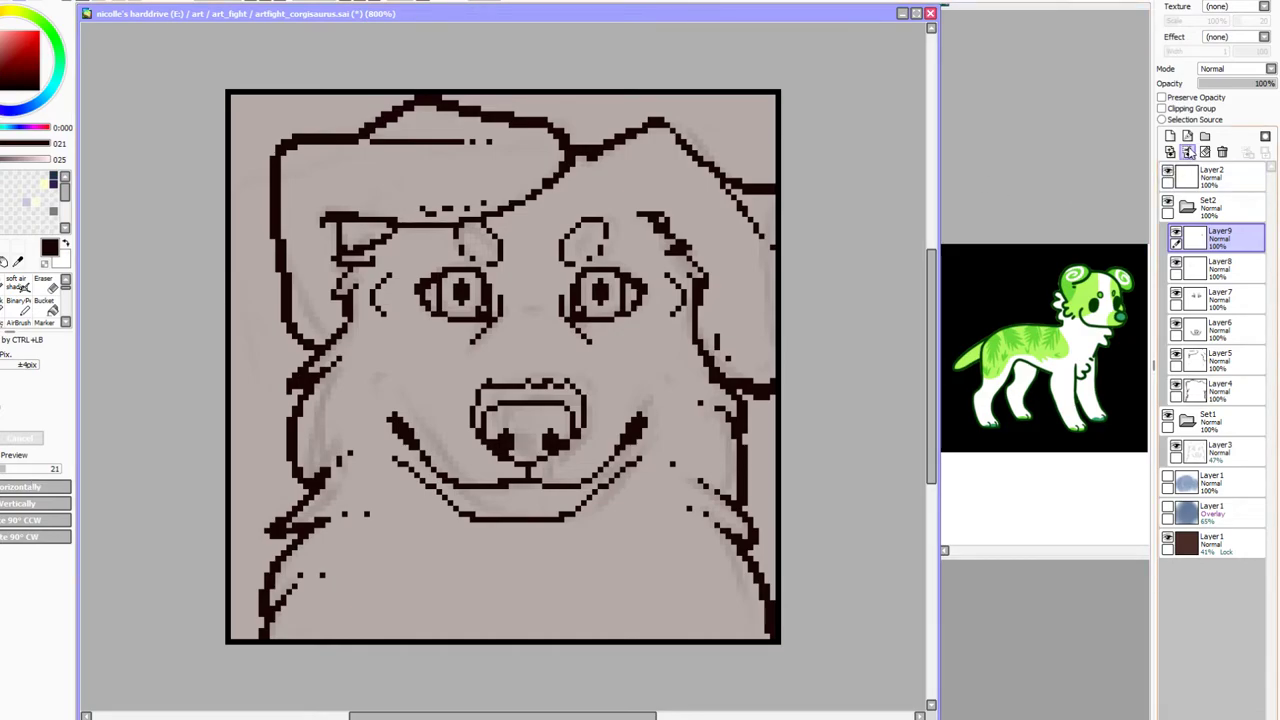
left_click(1187, 151)
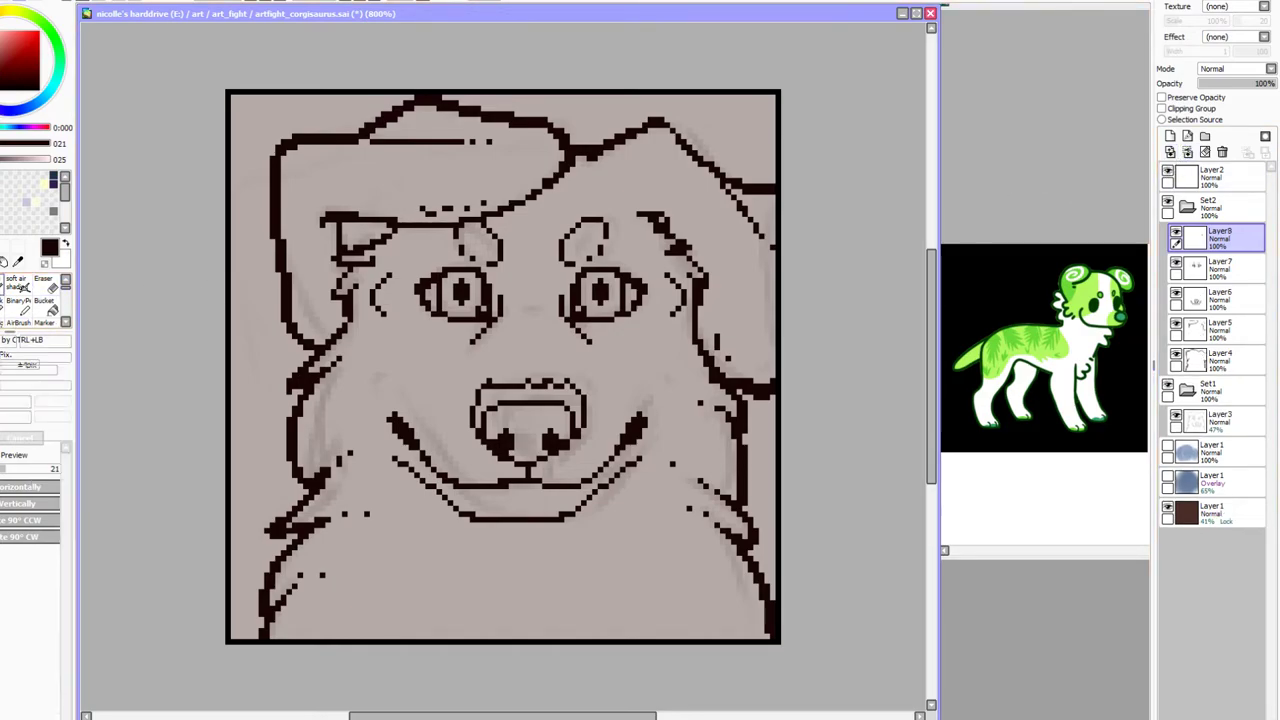
Ink a curved chest fur tuft with the Binary pen below the left side of the chin on Layer8
left_click(16, 284)
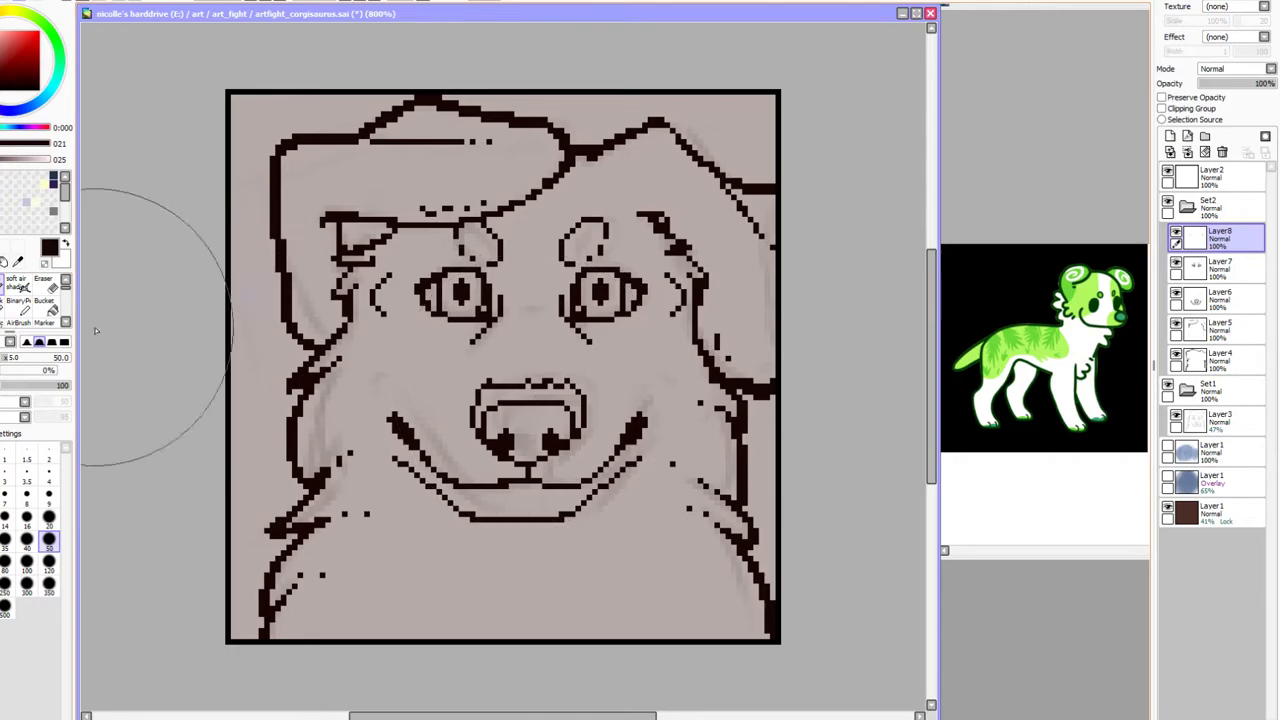
left_click(2, 285)
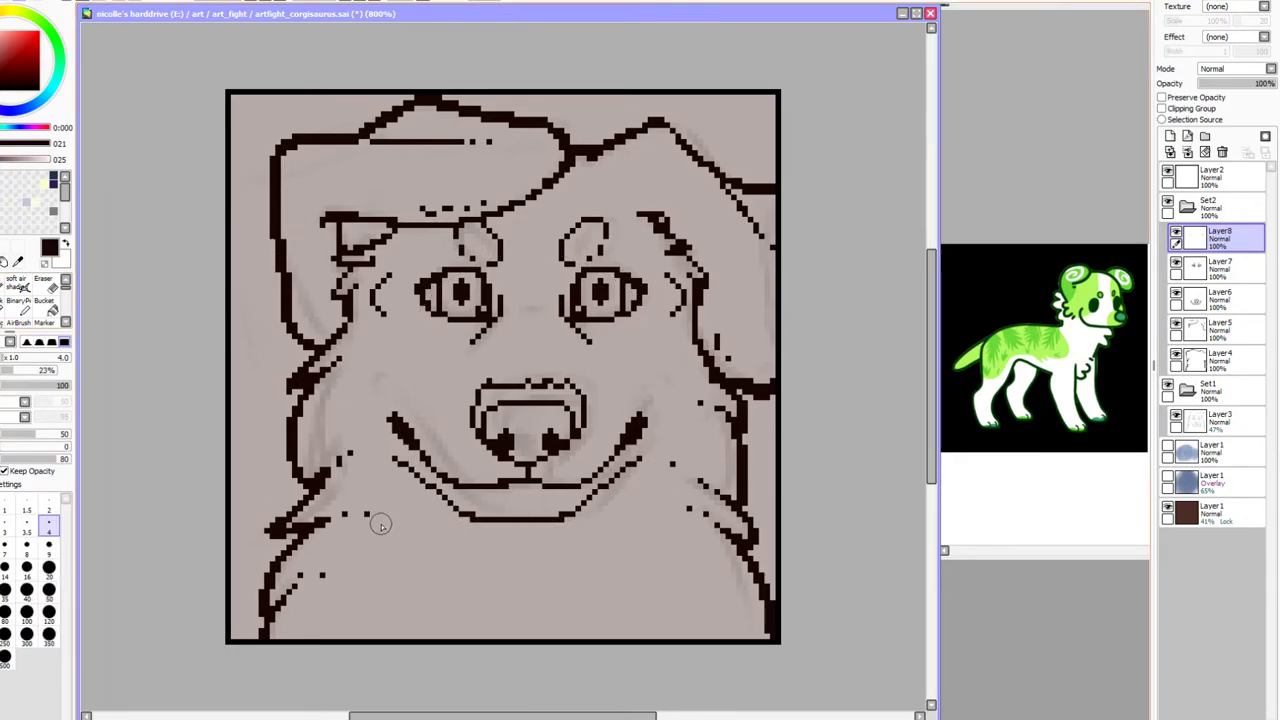
left_click(18, 300)
mouse_move(468, 536)
left_mouse_down()
mouse_move(421, 562)
mouse_move(472, 558)
mouse_move(427, 593)
mouse_move(424, 654)
left_mouse_up()
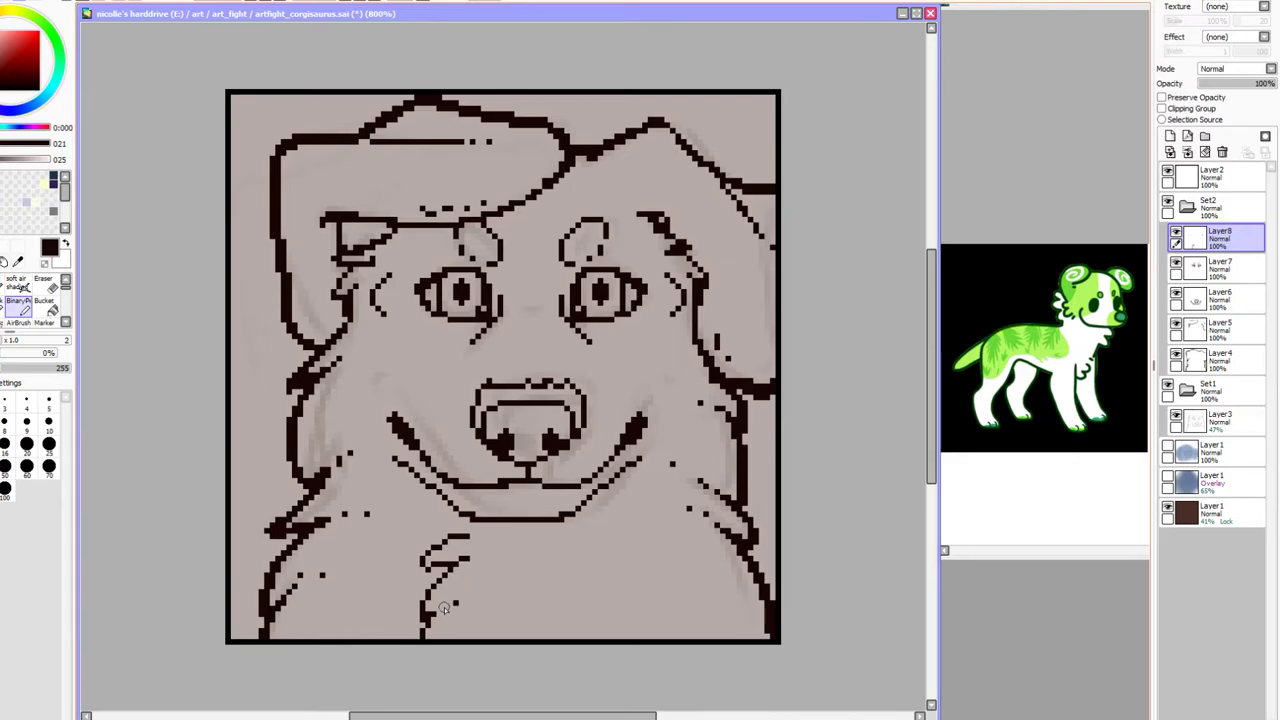
left_click(483, 553)
key("ctrl")
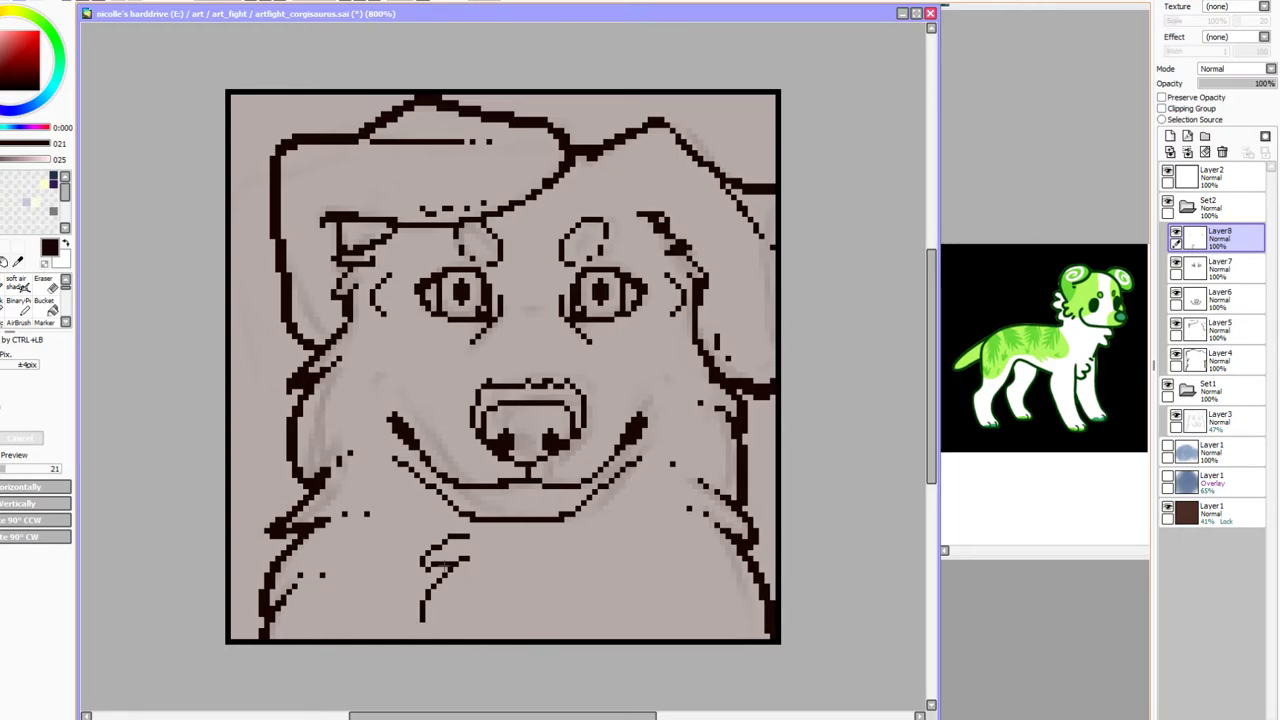
left_click(18, 302)
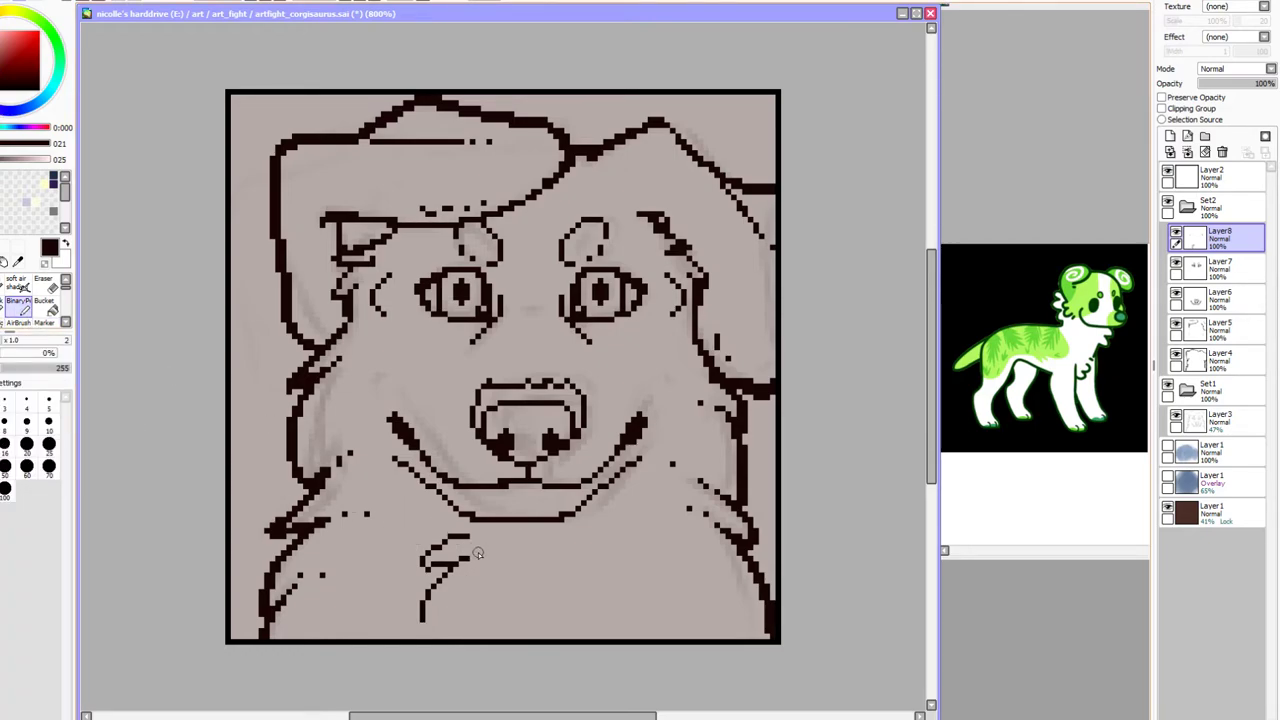
Shift the inked chest fur tuft seven pixels to the left
left_click(6, 263)
left_click_drag(392, 513, 487, 630)
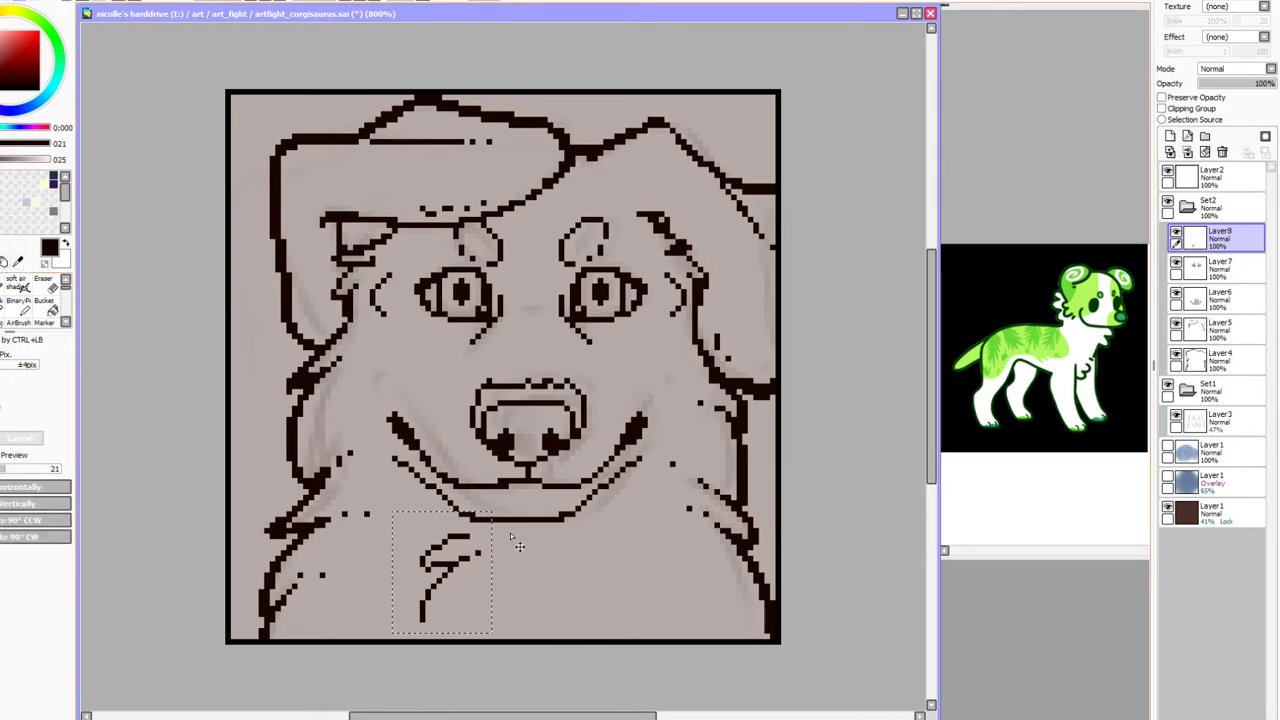
key("ctrl+Left")
key("ctrl+Left")
key("ctrl+Left")
key("ctrl+Left")
key("ctrl+Left")
key("ctrl+Left")
key("ctrl+Left")
Copy the chest fur tuft, flip it horizontally, shift it to the right side of the chest and merge the copy into Layer8
left_click_drag(370, 505, 445, 645)
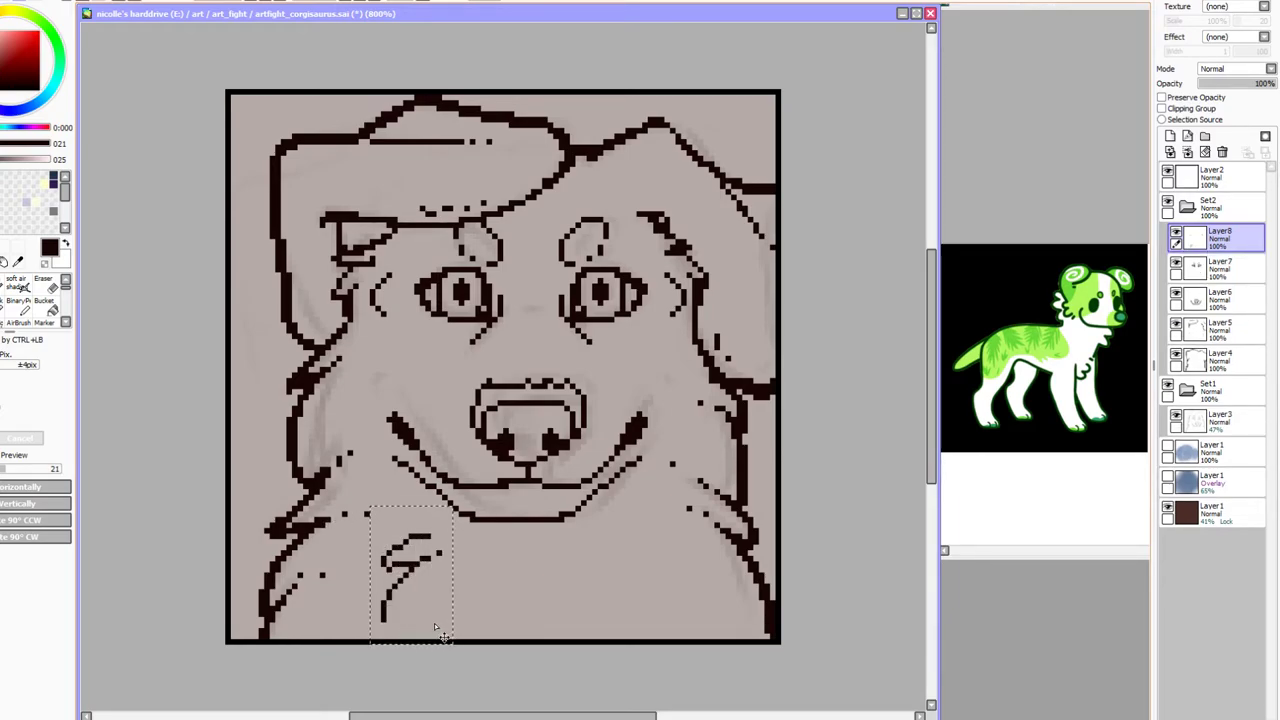
key("ctrl+c")
key("ctrl+v")
left_click(15, 487)
key("Right")
key("Right")
key("Right")
key("Right")
key("Right")
key("Right")
key("Right")
key("Right")
key("Right")
key("Right")
key("Right")
key("Right")
key("Right")
key("Right")
key("Right")
key("Right")
key("Right")
key("Right")
key("Right")
key("Right")
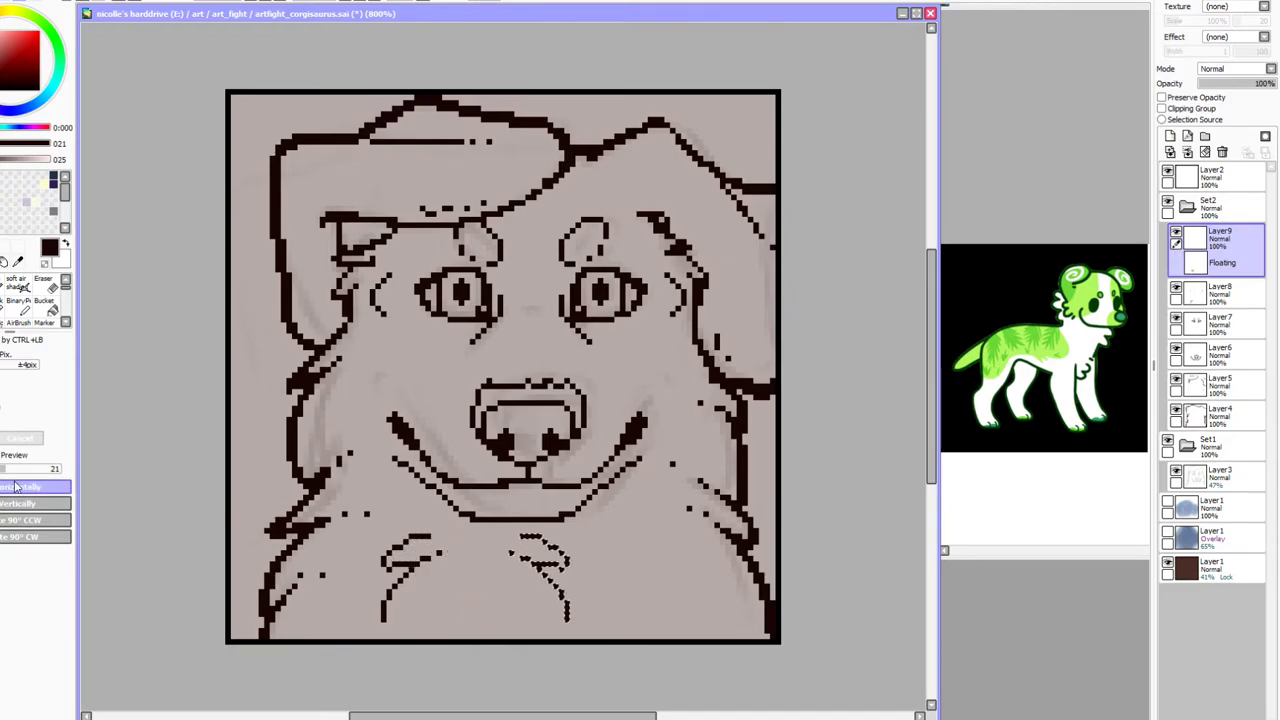
key("Right")
key("Right")
key("Right")
key("Right")
key("Right")
key("Right")
key("ctrl+d")
key("Left")
key("Left")
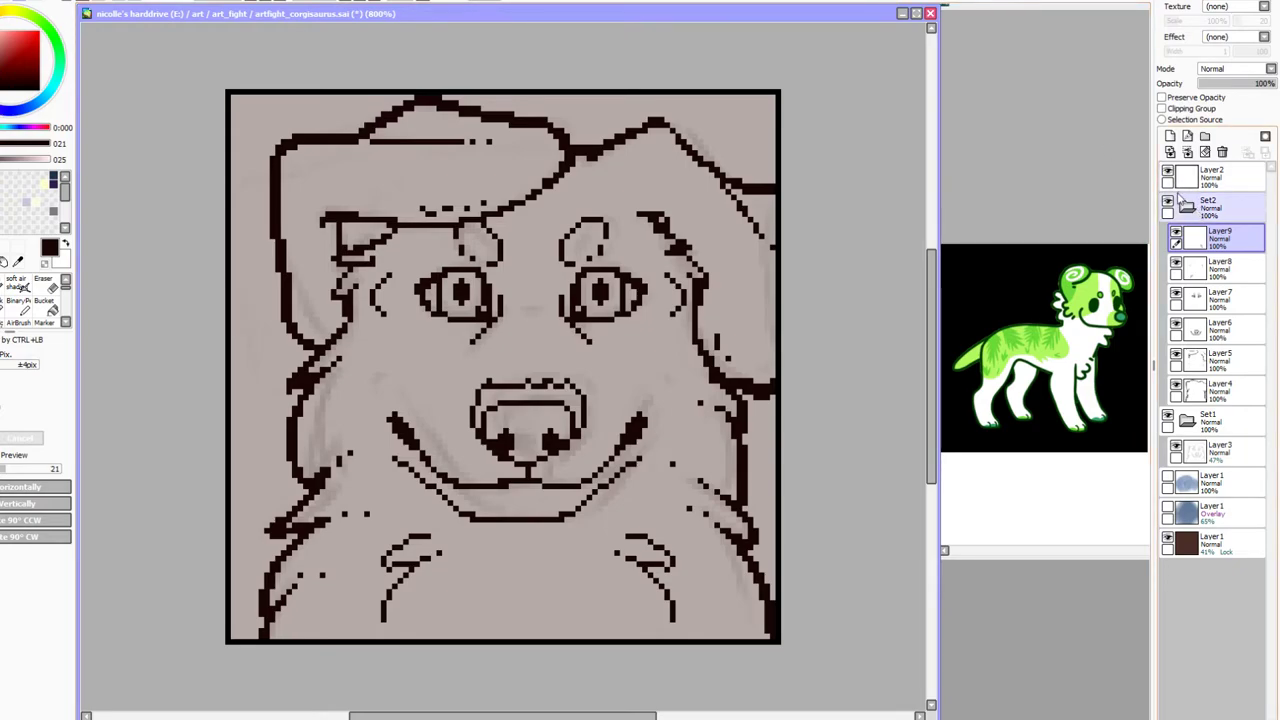
left_click(1187, 152)
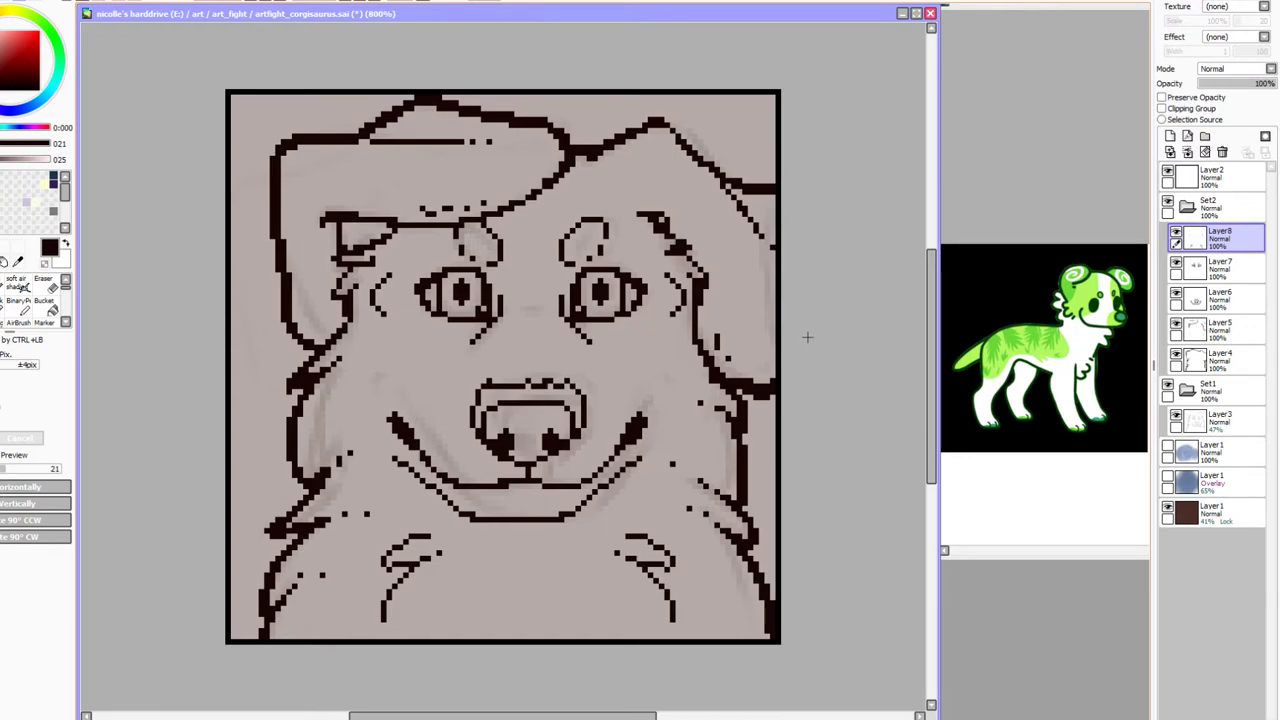
Create a new layer folder above Set2, paste a copy of Layer8's fur lines into it and rename that layer "extra"
left_click(1176, 262)
left_click(1176, 262)
left_click(1176, 296)
left_click(1176, 296)
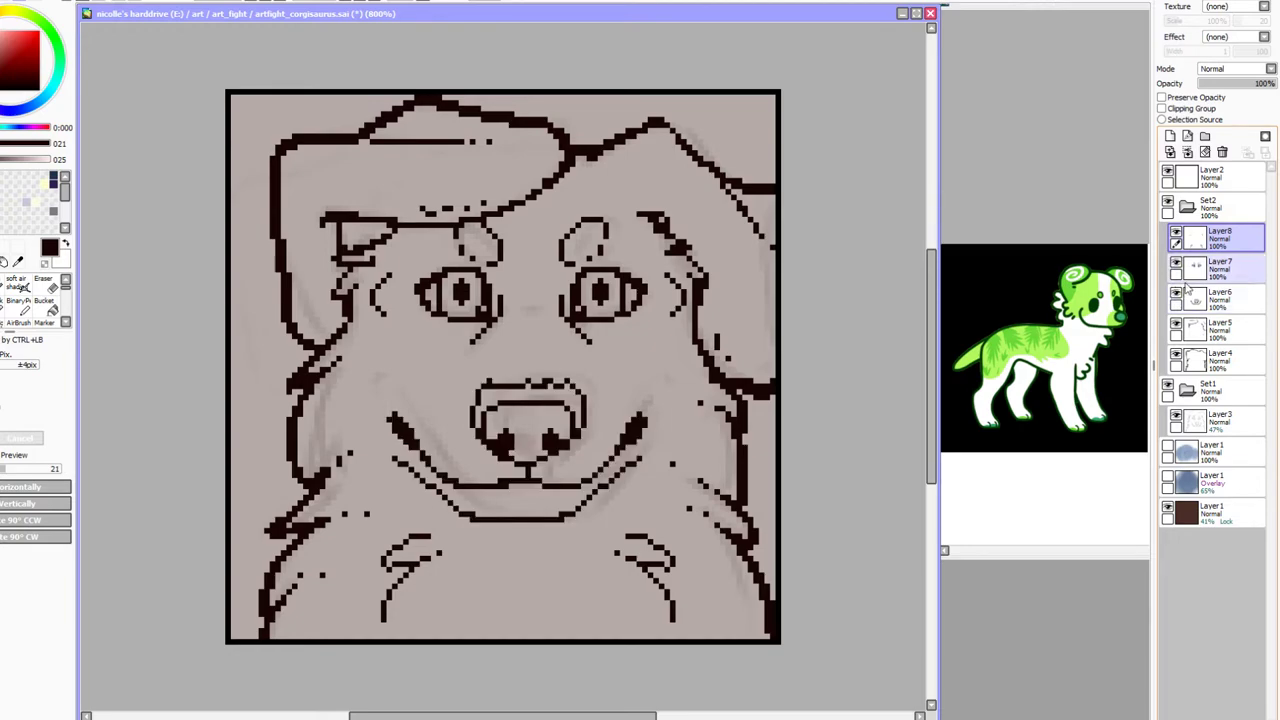
left_click(1212, 207)
left_click(1205, 136)
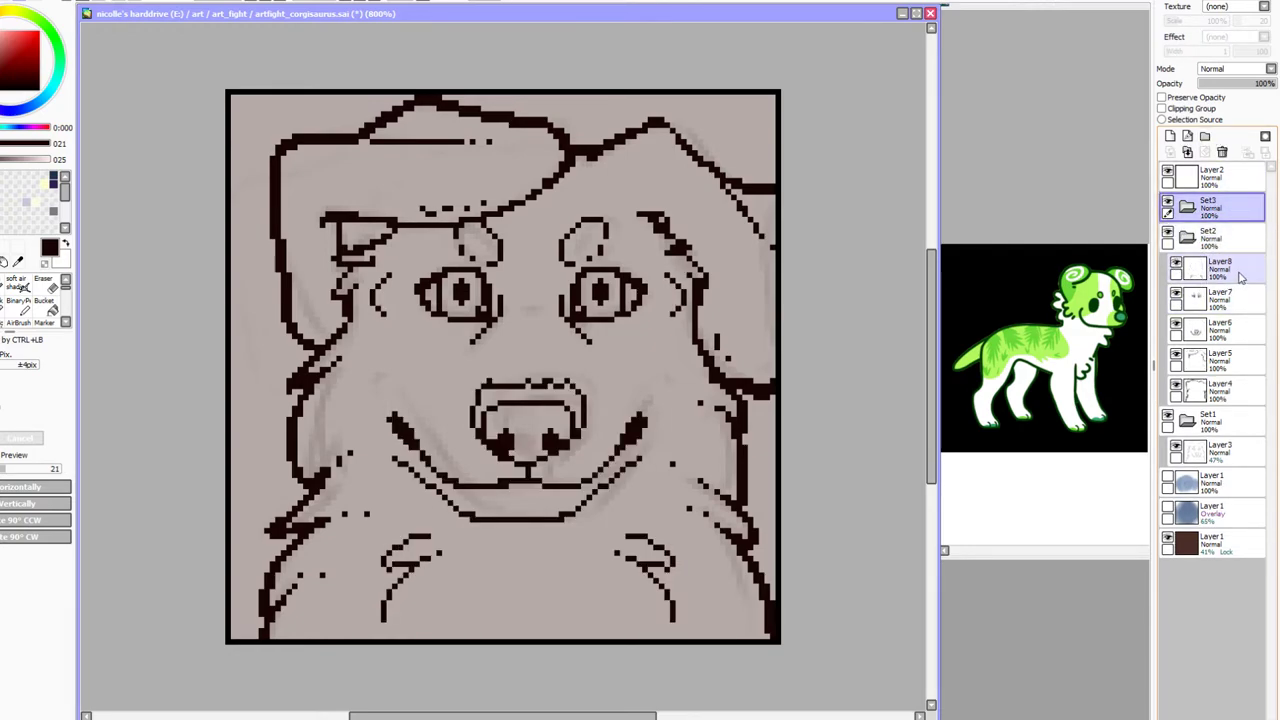
left_click(1197, 268)
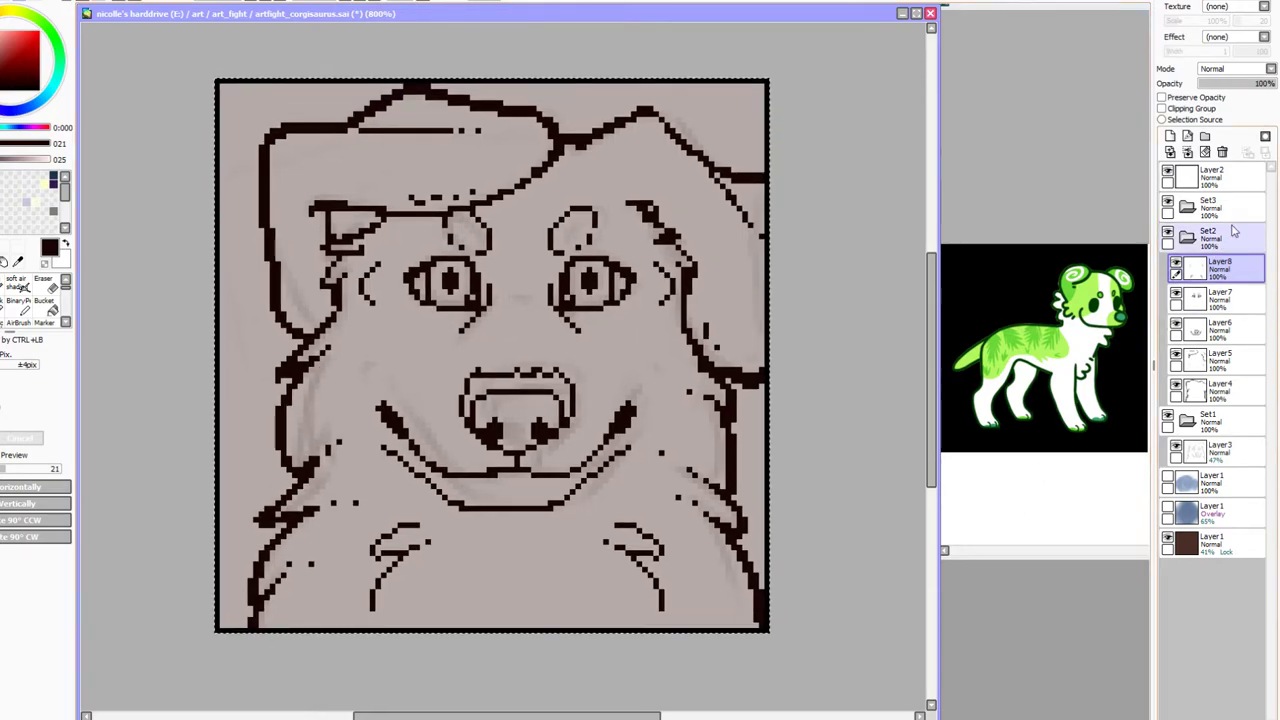
left_click(1232, 215)
key("ctrl+v")
double_click(1217, 227)
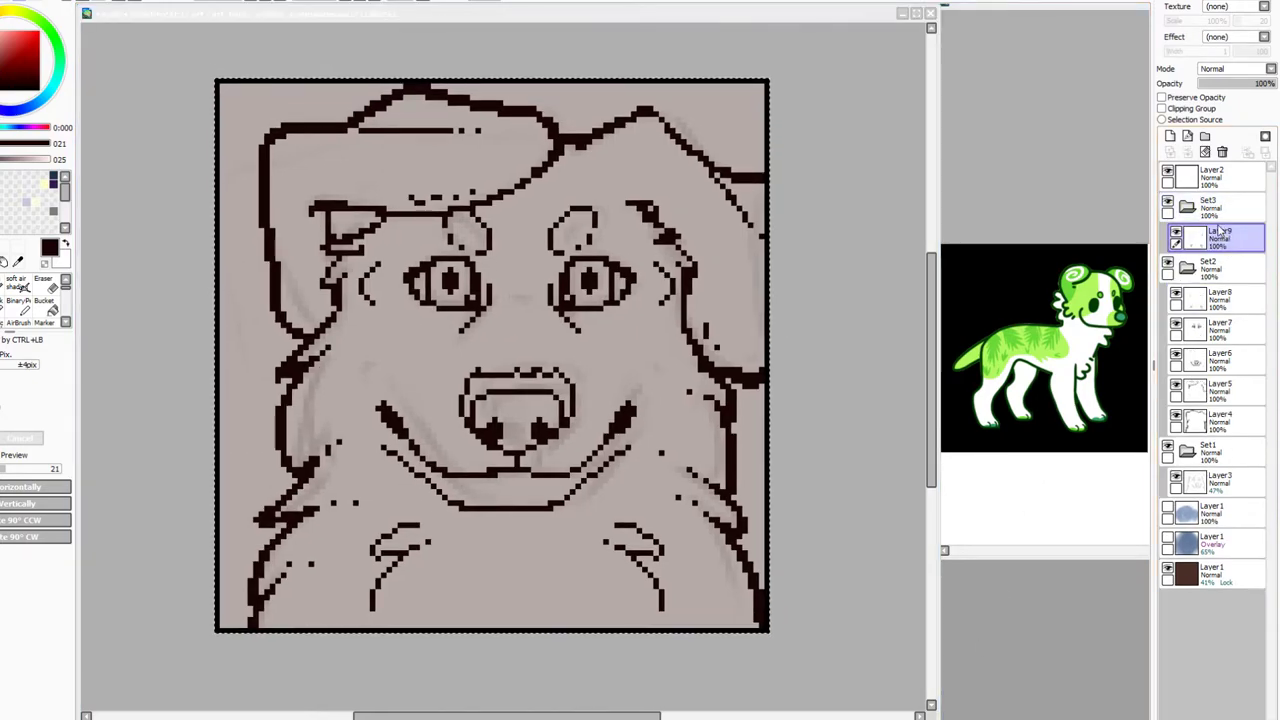
type("extra")
key("Return")
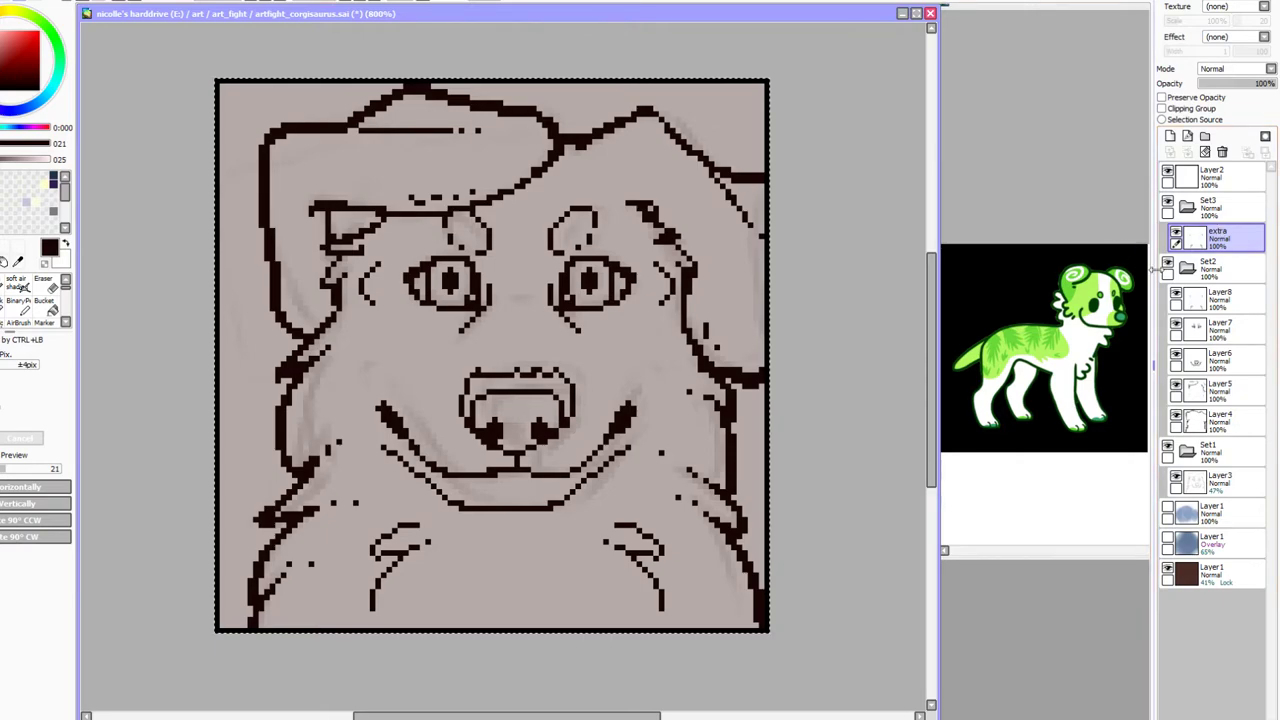
Toggle Layer5's visibility repeatedly to examine which ear and fur lines it holds
left_click(1192, 298)
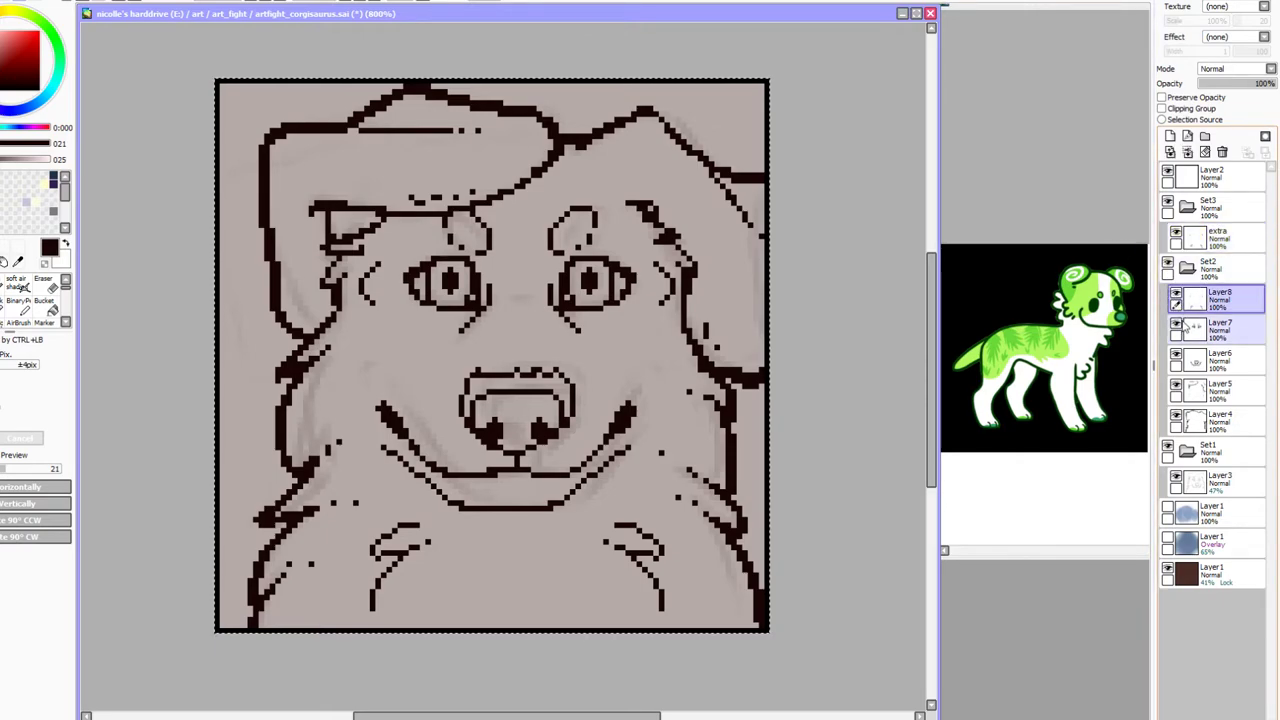
left_click(1177, 385)
left_click(1177, 385)
left_click(1177, 385)
left_click(1177, 385)
left_click(1177, 385)
left_click(1177, 385)
left_click(1177, 385)
left_click(1177, 385)
left_click(1177, 385)
left_click(1177, 385)
left_click(1177, 385)
left_click(1177, 385)
left_click(1177, 385)
left_click(1177, 385)
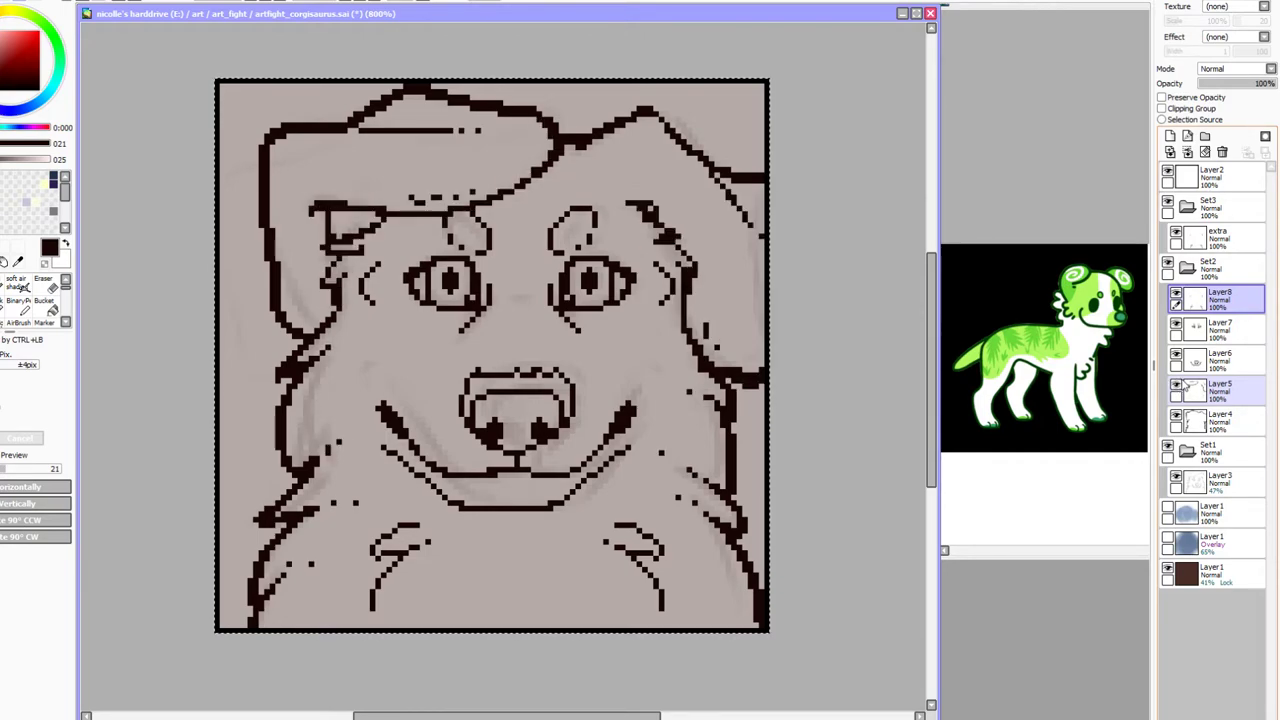
Move the small fur marks inside the right ear from Layer5 to Layer8 by cutting, pasting and merging down
left_click(1215, 390)
key("ctrl+d")
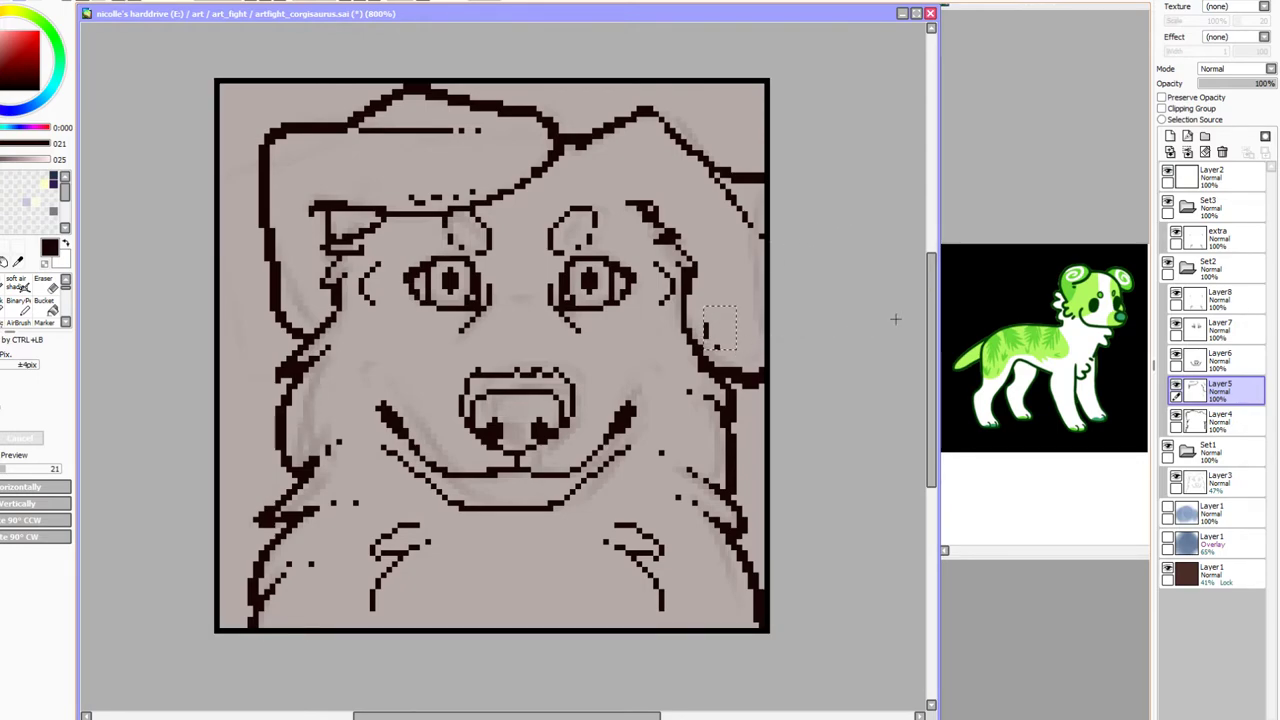
left_click(1248, 305)
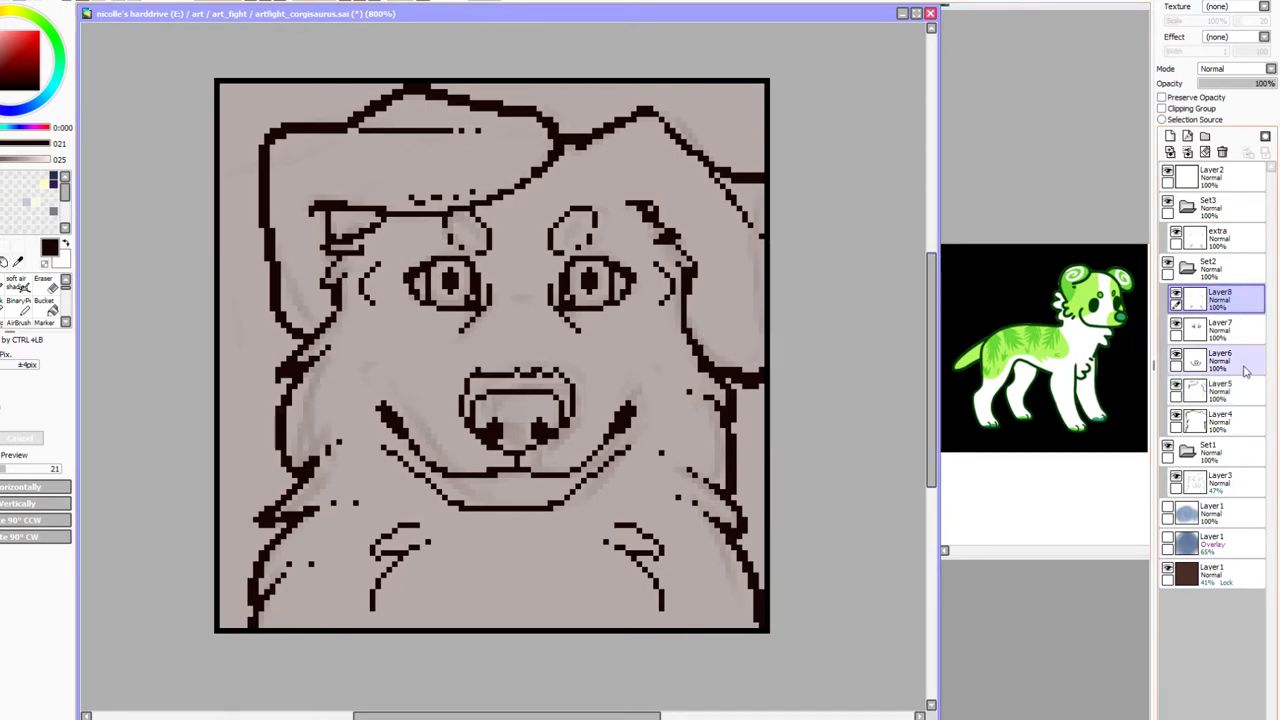
key("ctrl+z")
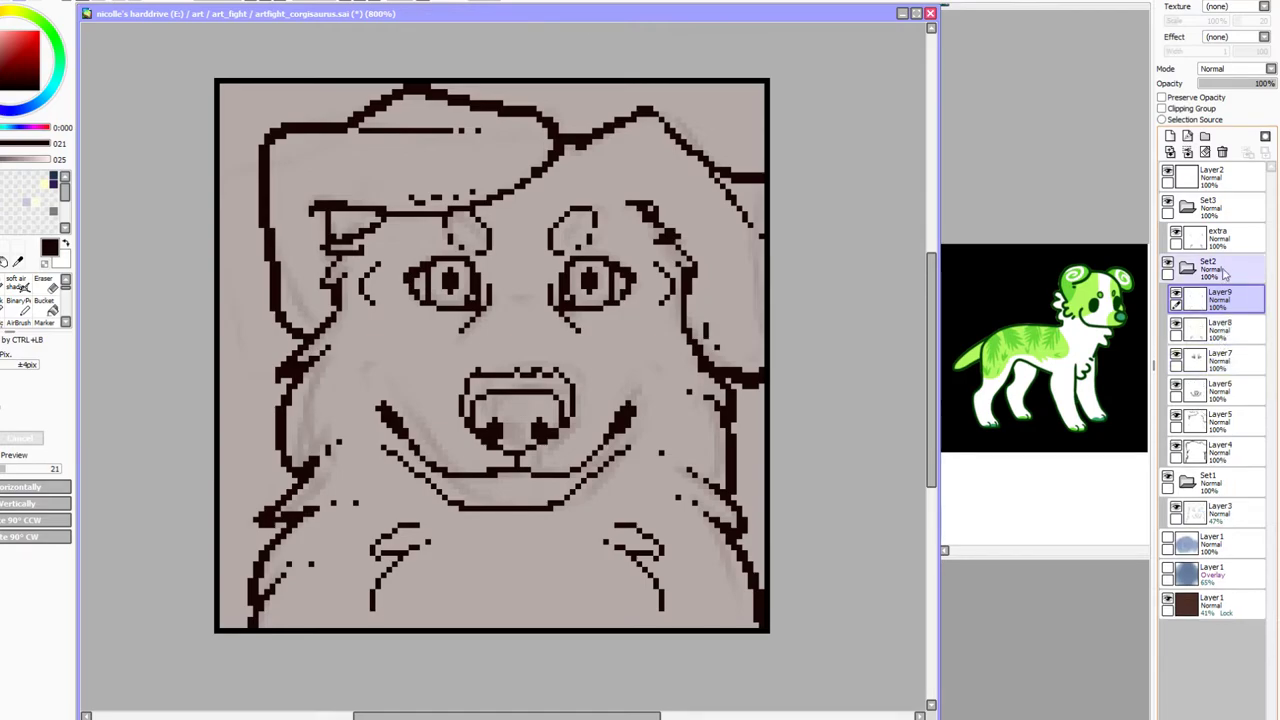
left_click(1205, 152)
Cut the row of dots above the left ear's lower edge from Layer5 and transfer it to Layer8
left_click(1176, 390)
left_click(1176, 390)
left_click(1200, 390)
left_click_drag(405, 170, 469, 200)
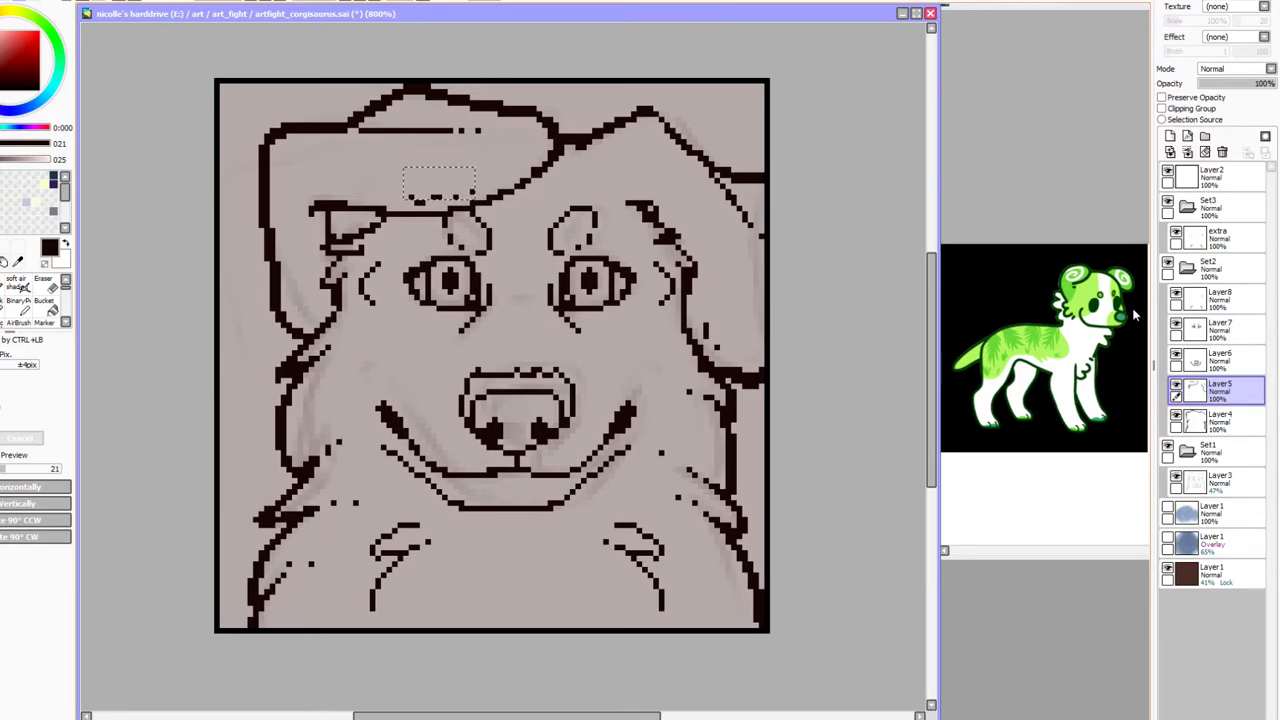
key("ctrl+d")
left_click(1233, 300)
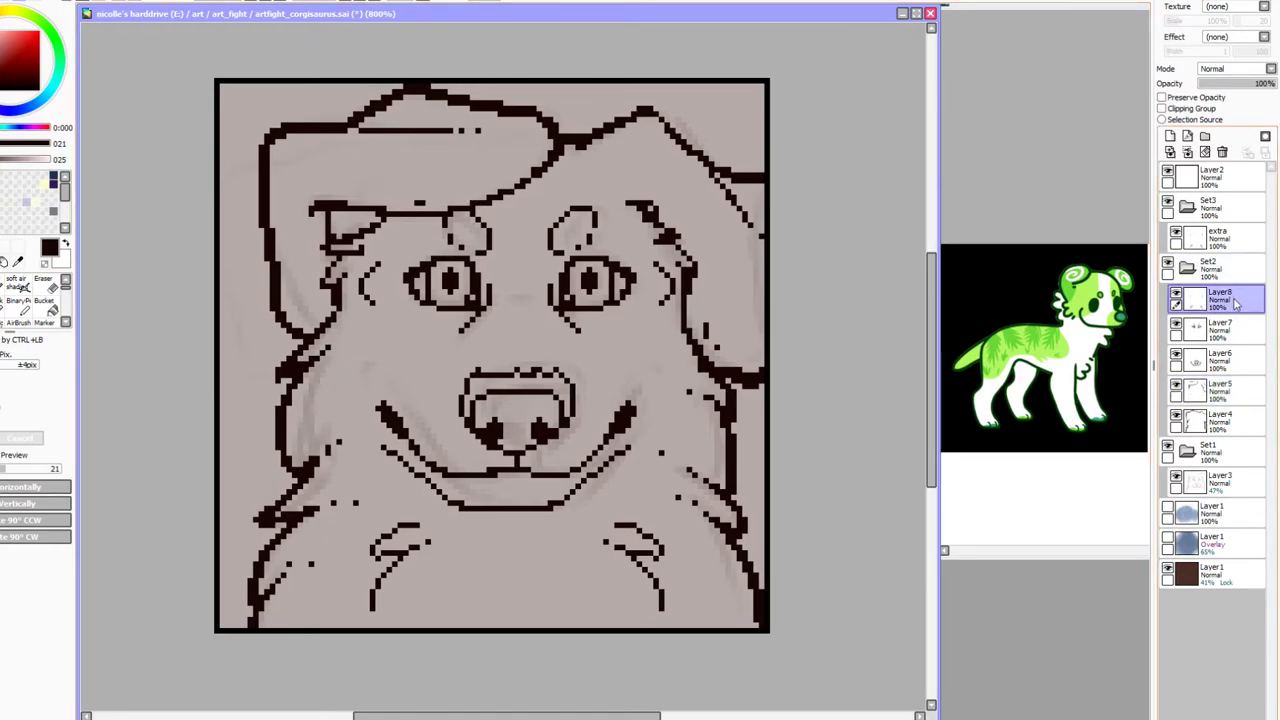
Transfer the two dots at the end of the left ear's upper fold line from Layer5 to Layer8
left_click(1176, 386)
left_click(1176, 386)
left_click(1218, 390)
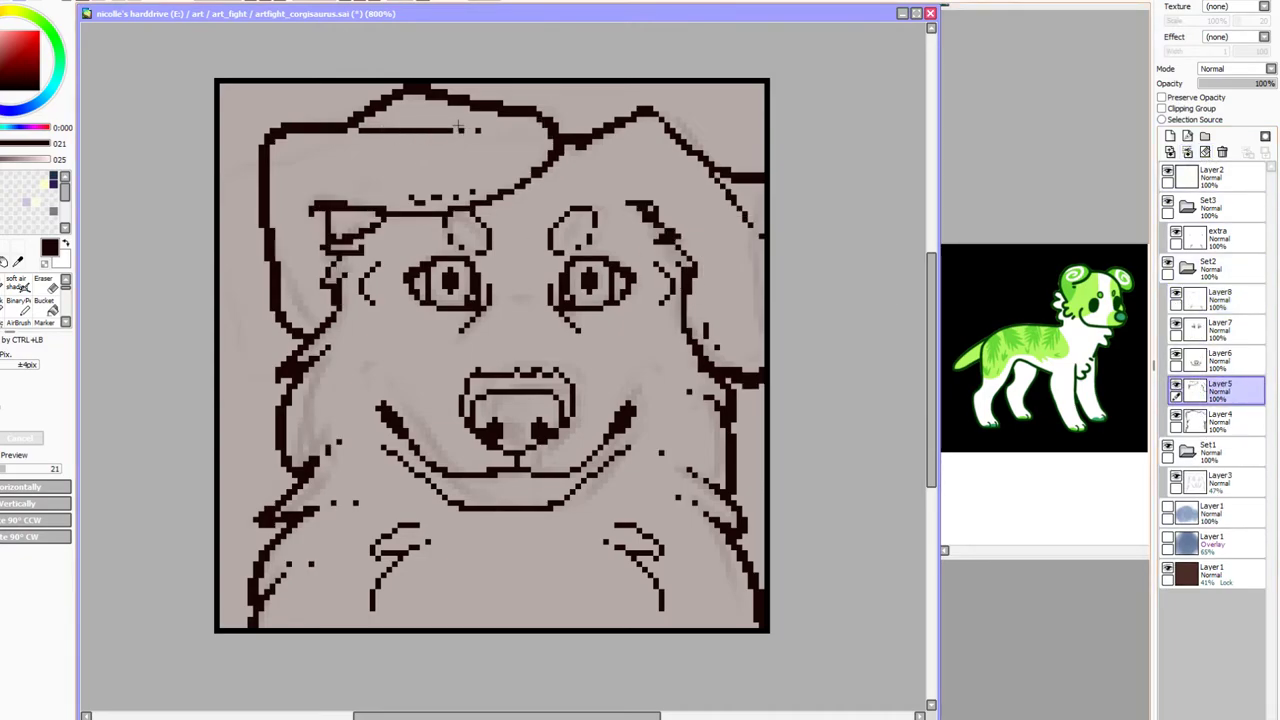
left_click(1245, 306)
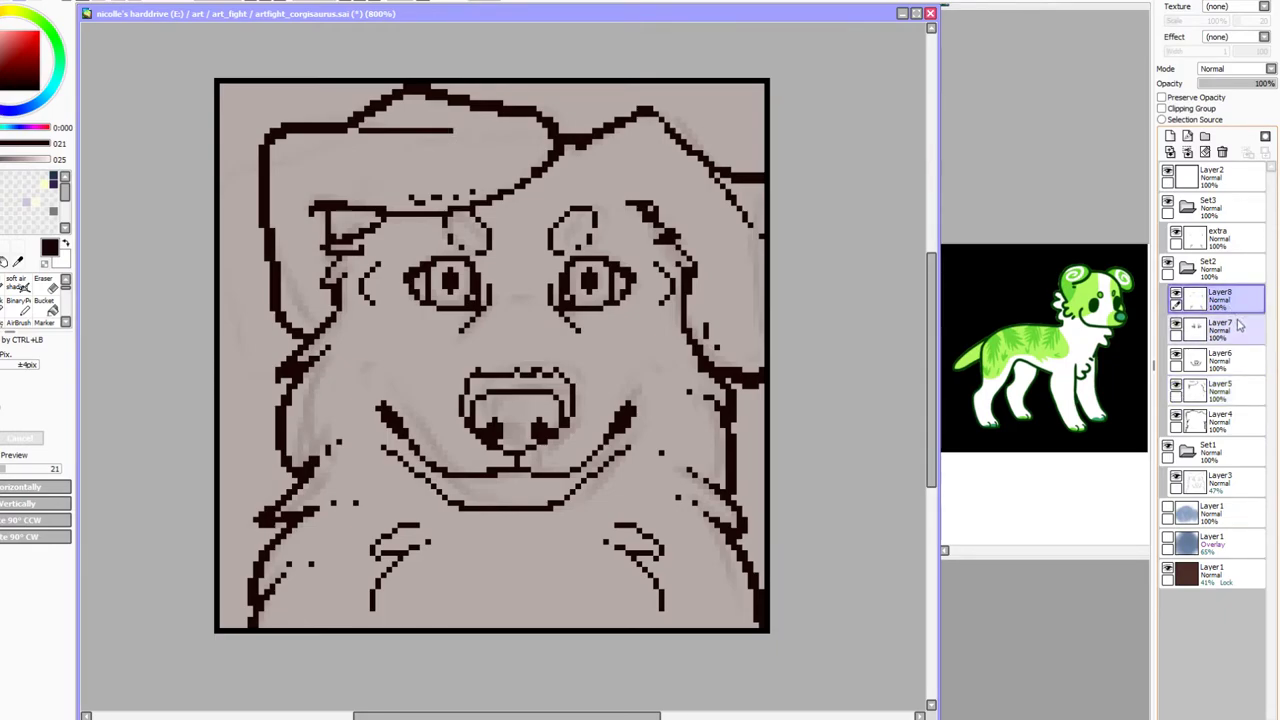
key("ctrl+z")
left_click(1188, 152)
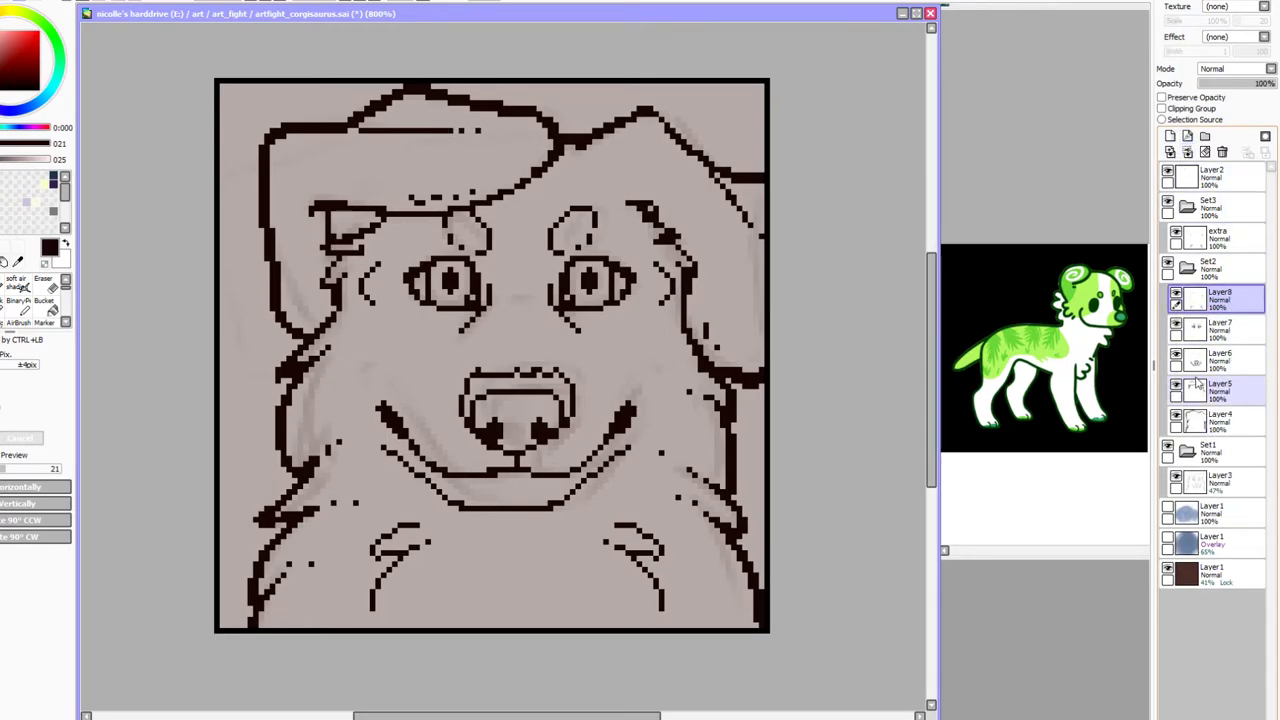
Transfer the leftmost dots of the row above the left ear's lower edge from Layer5 to Layer8
left_click(1225, 390)
left_click_drag(393, 173, 452, 205)
key("ctrl+d")
left_click(1243, 298)
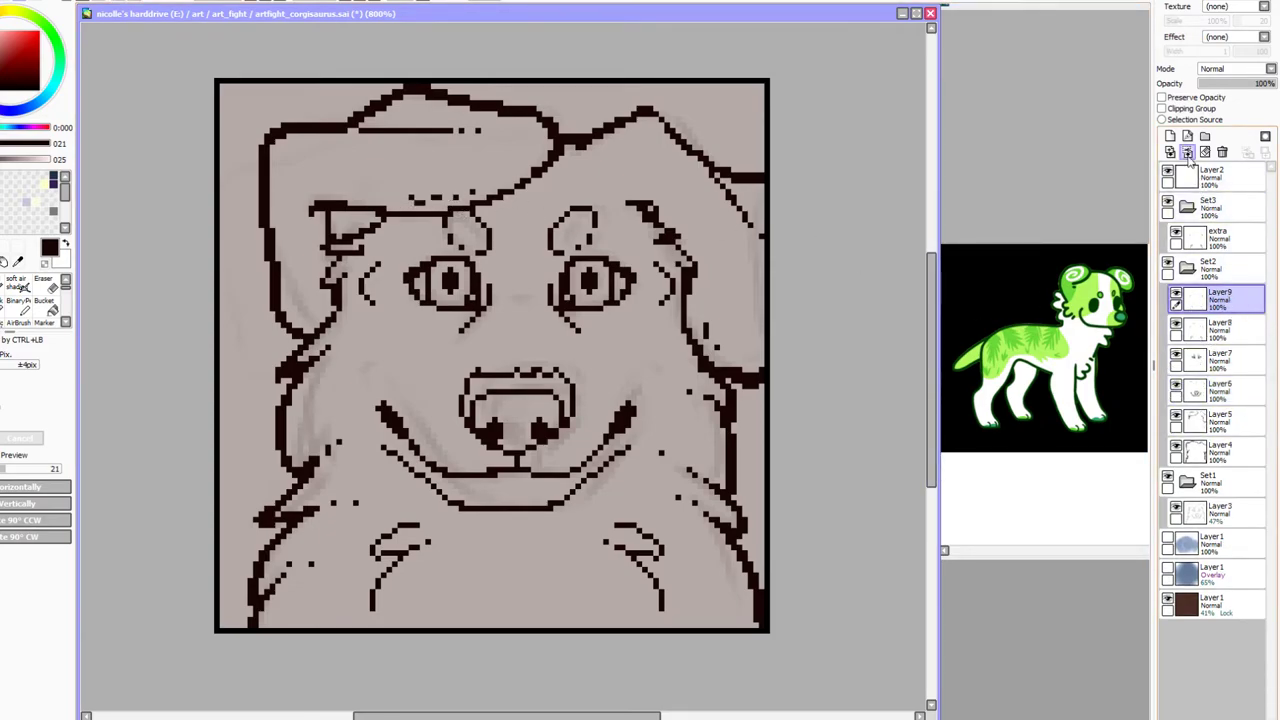
Cut the loose fur dots beside the right cheek and neck from Layer5 and paste them above Layer8
left_click(1178, 388)
left_click(1178, 388)
left_click(1178, 388)
left_click(1178, 388)
left_click(1178, 388)
left_click(1178, 388)
left_click(1218, 387)
left_click_drag(643, 378, 726, 550)
key("ctrl+d")
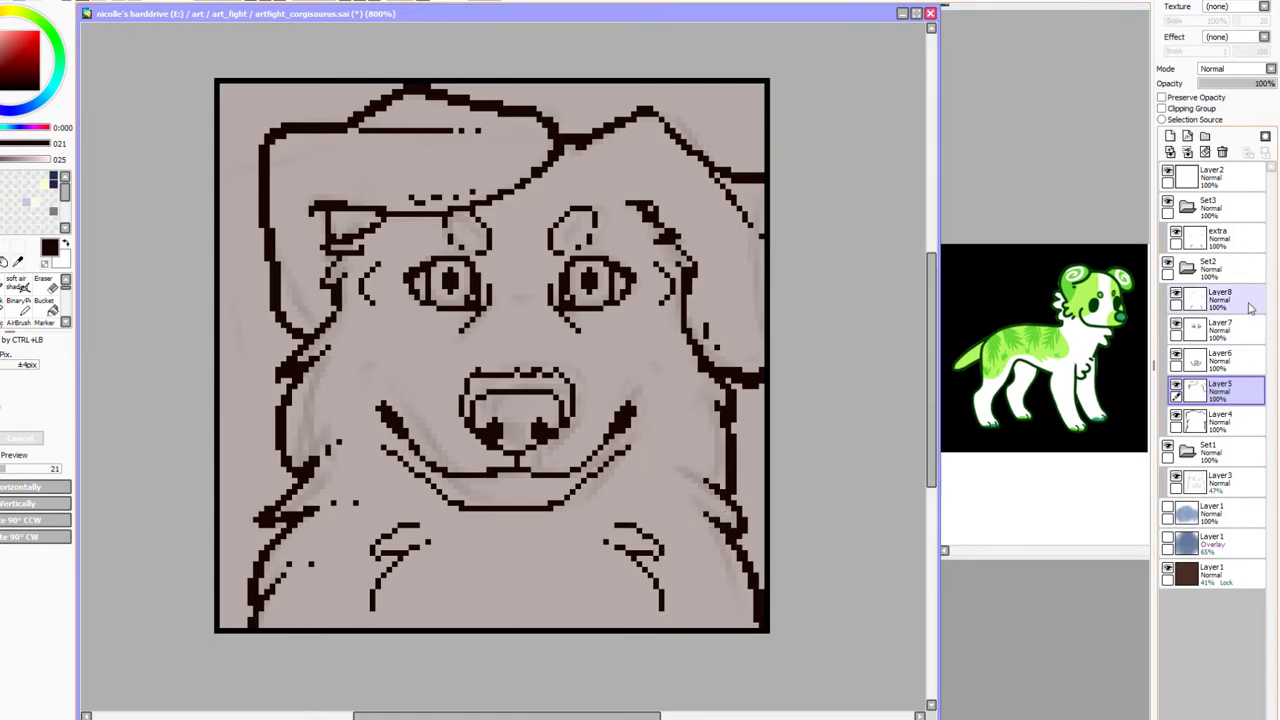
left_click(1190, 294)
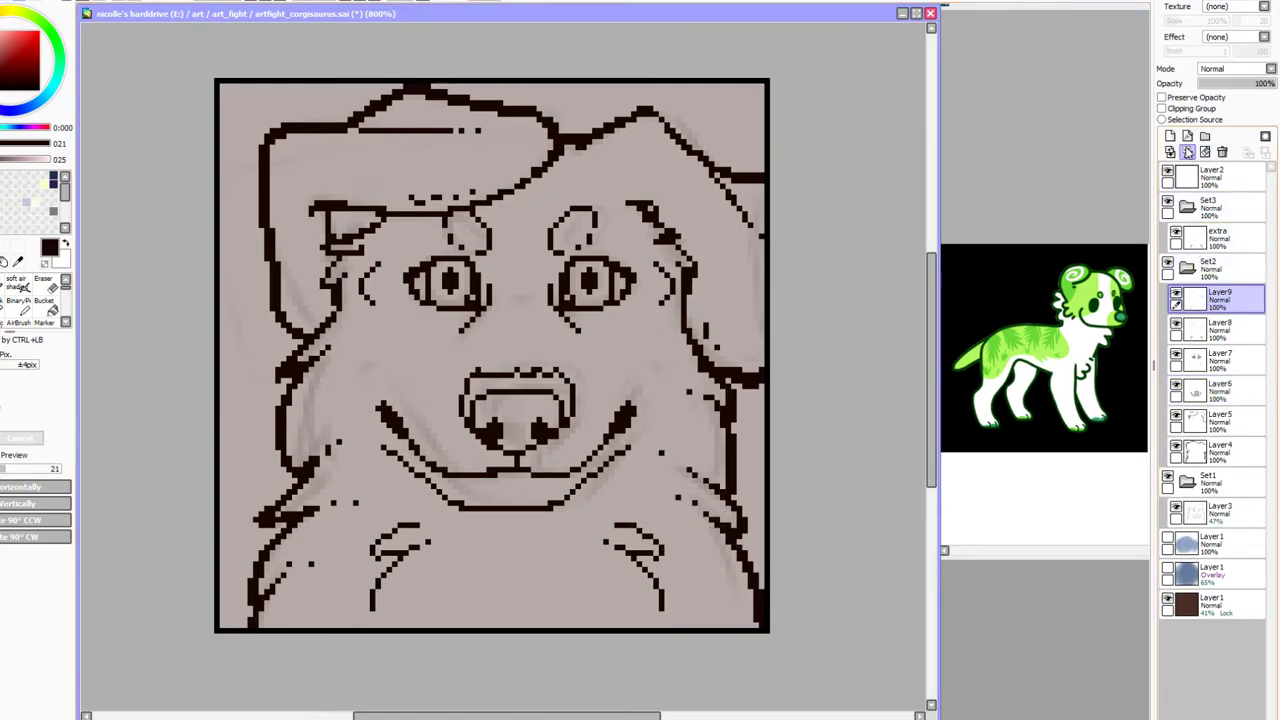
Transfer the loose fur dots along the left cheek and chest from Layer5 to Layer8
left_click(1192, 393)
left_click(1176, 392)
left_click(1176, 392)
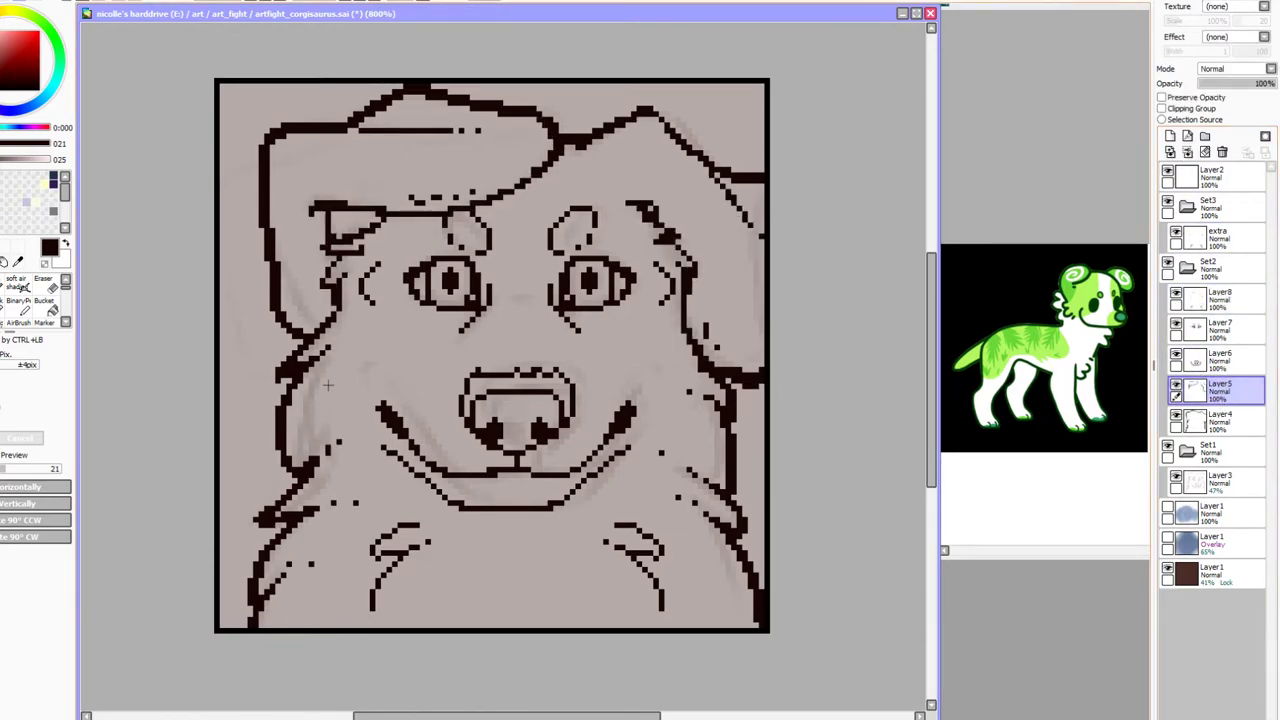
left_click_drag(351, 342, 262, 602)
key("ctrl+d")
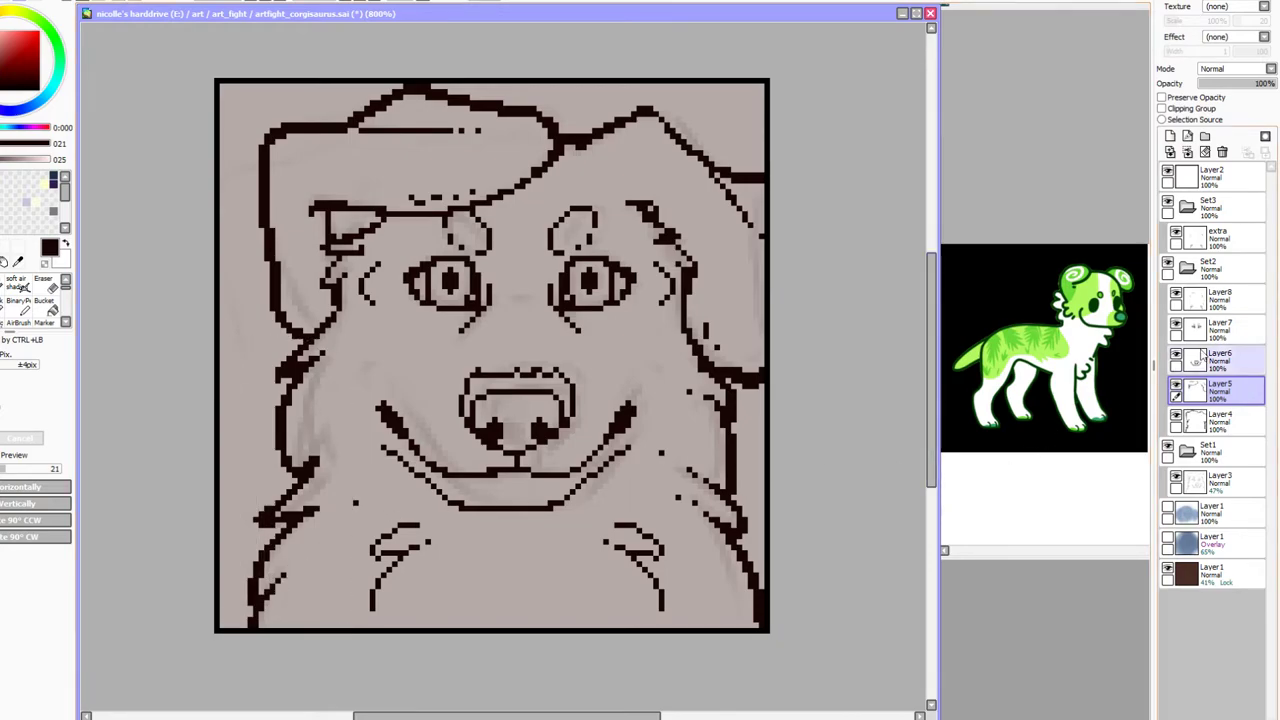
left_click(1234, 304)
key("ctrl+shift+n")
left_click(1188, 153)
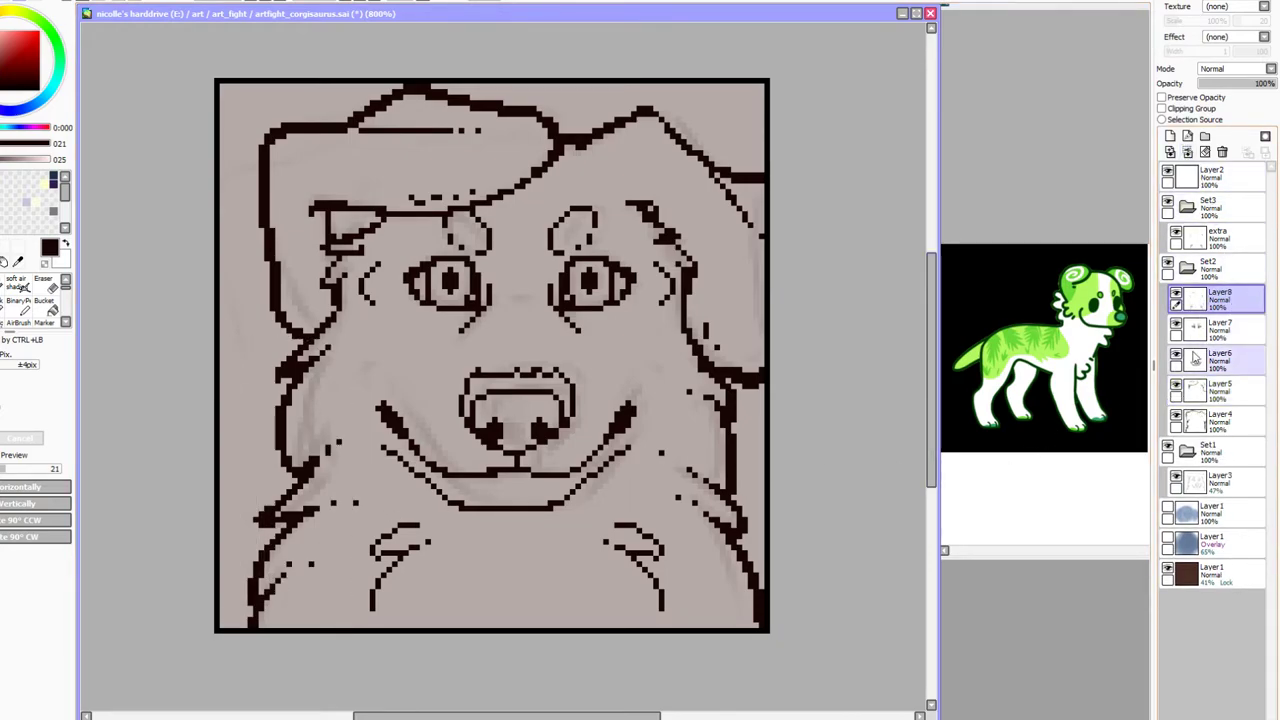
Move the leftover dot between the left cheek fur and the chin from Layer5 to Layer8
left_click(1177, 385)
left_click(1177, 385)
left_click(1225, 390)
left_click_drag(308, 472, 392, 538)
key("ctrl+d")
left_click(1250, 304)
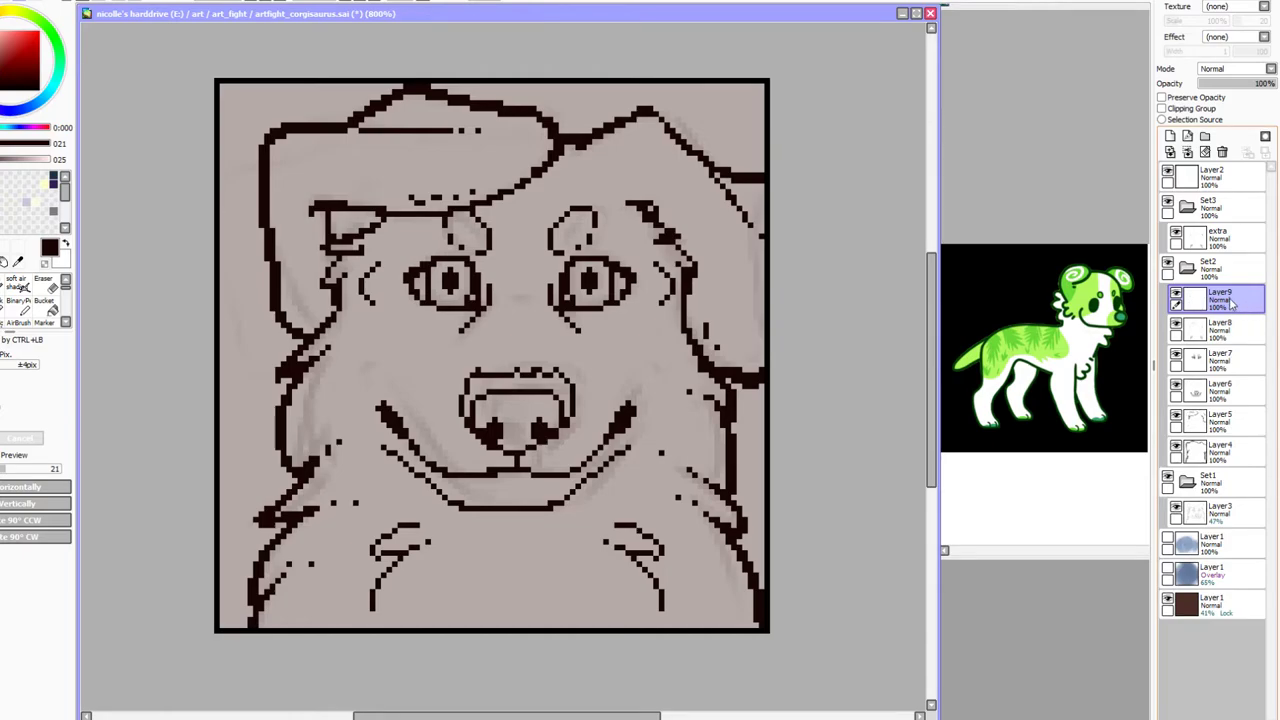
Toggle the visibility of Layer8, Layer5 and Layer4 to examine which lines each one holds
left_click(1176, 294)
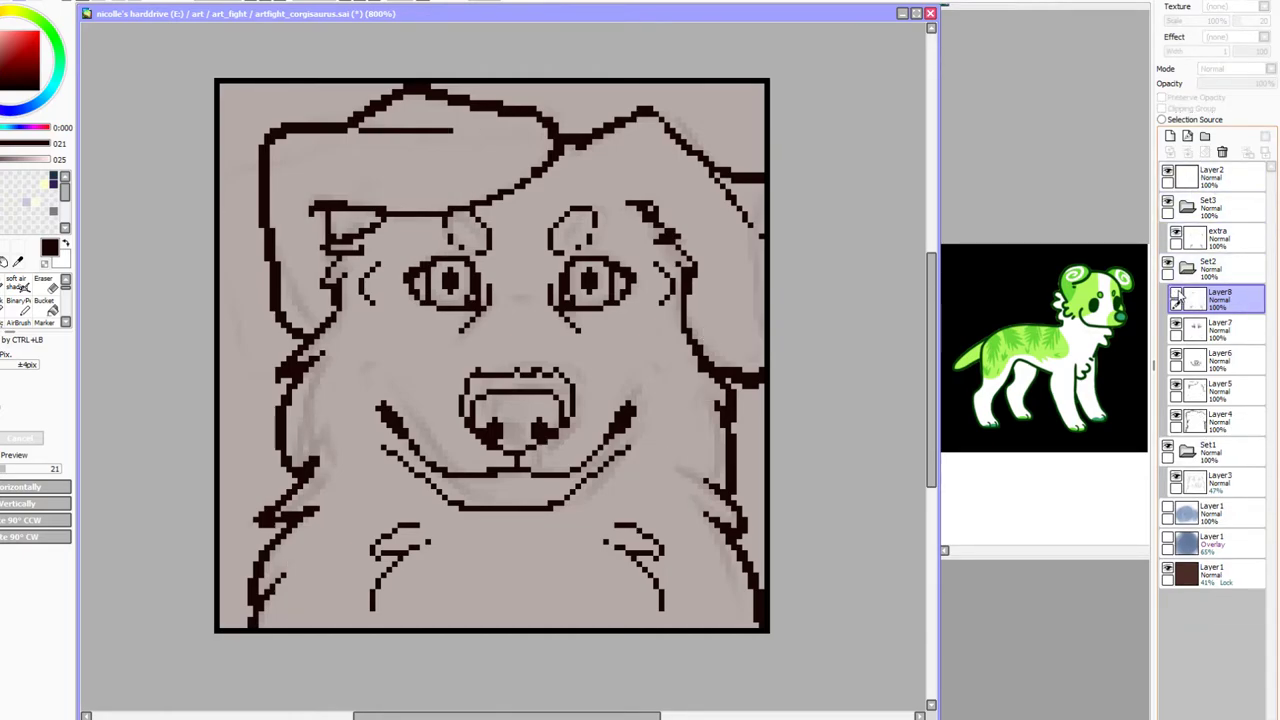
left_click(1176, 294)
left_click(1176, 388)
left_click(1176, 388)
left_click(1176, 388)
left_click(1176, 388)
left_click(1176, 416)
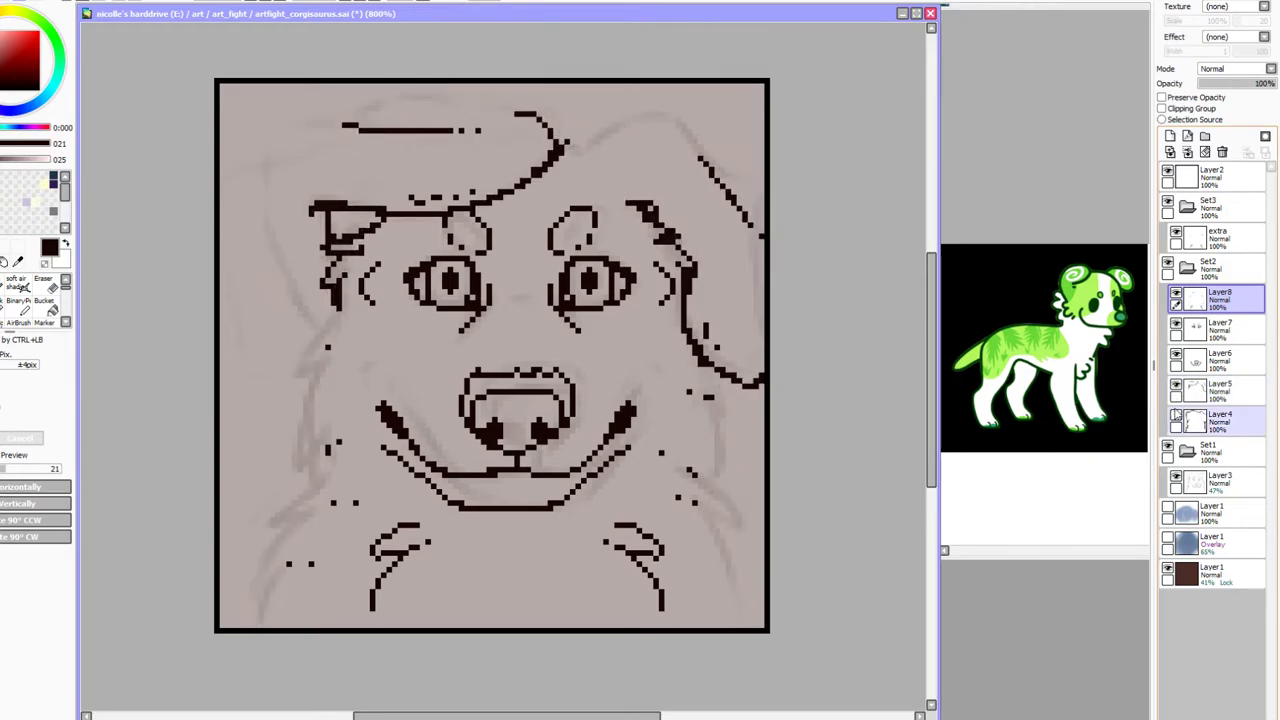
left_click(1176, 416)
Delete the excess outline pixels at the right ear's lower tip from Layer4
left_click(1208, 392)
left_click_drag(732, 347, 768, 380)
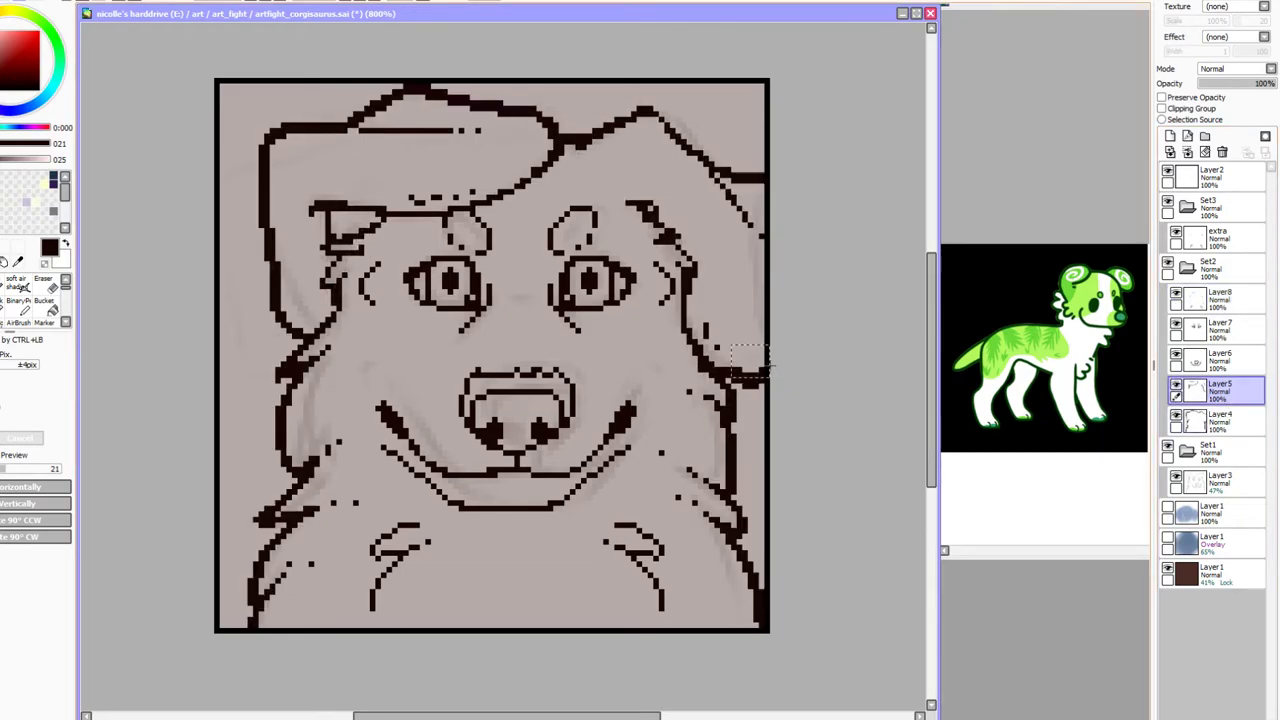
key("ctrl+d")
left_click_drag(762, 398, 766, 380)
left_click(752, 372, "ctrl")
key("ctrl+z")
key("ctrl+y")
left_click(1225, 437)
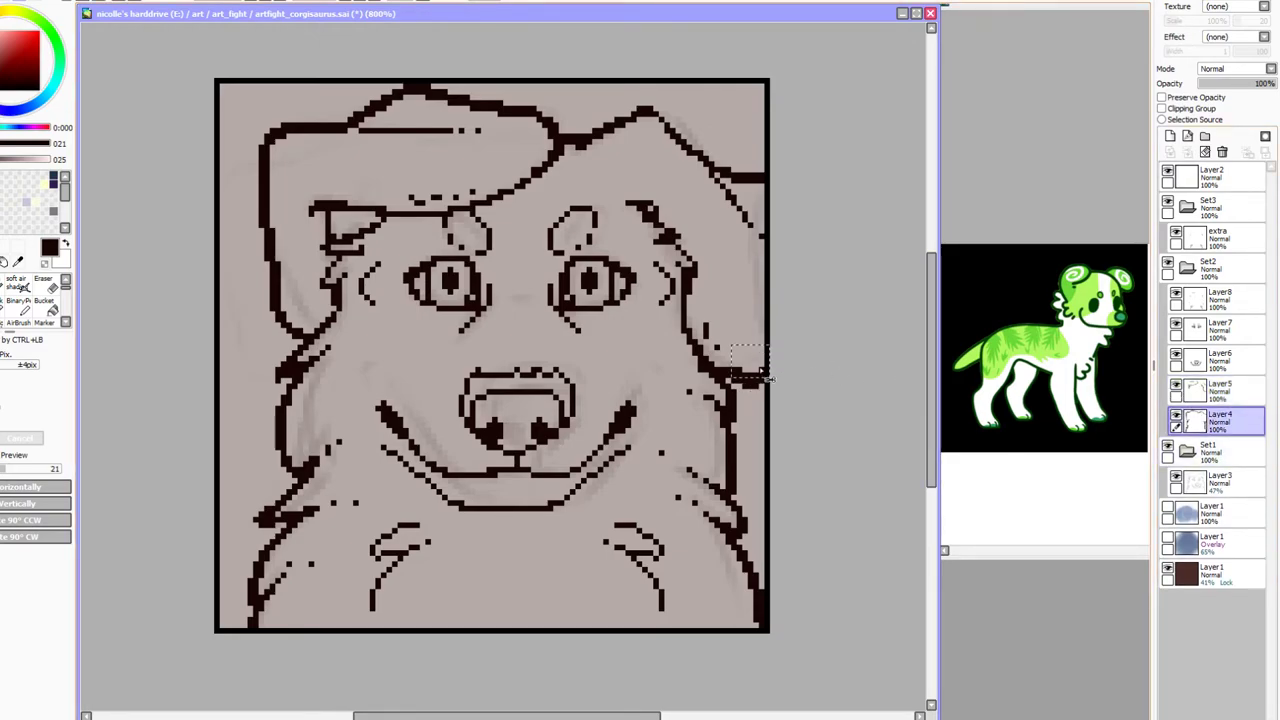
left_click_drag(766, 394, 766, 388)
key("ctrl+d")
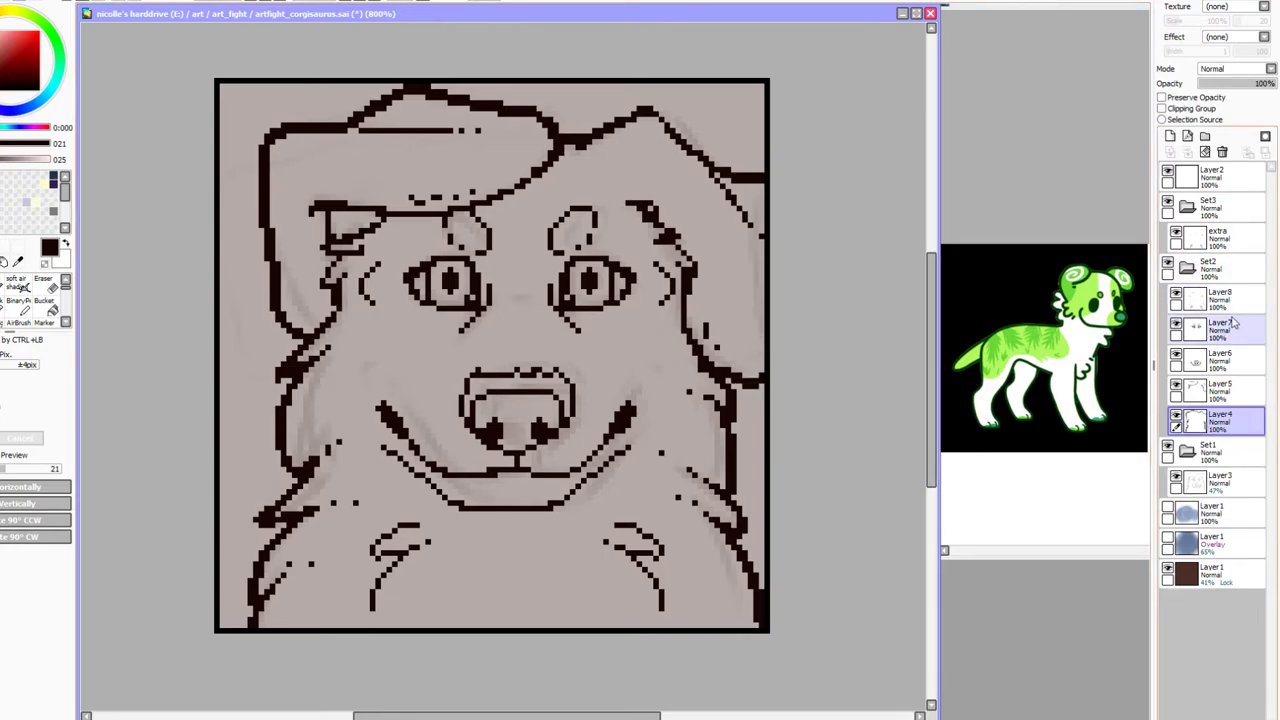
Check Layer8's marks and delete the old extra layer from Set3
left_click(1176, 295)
left_click(1176, 295)
left_click(1236, 235)
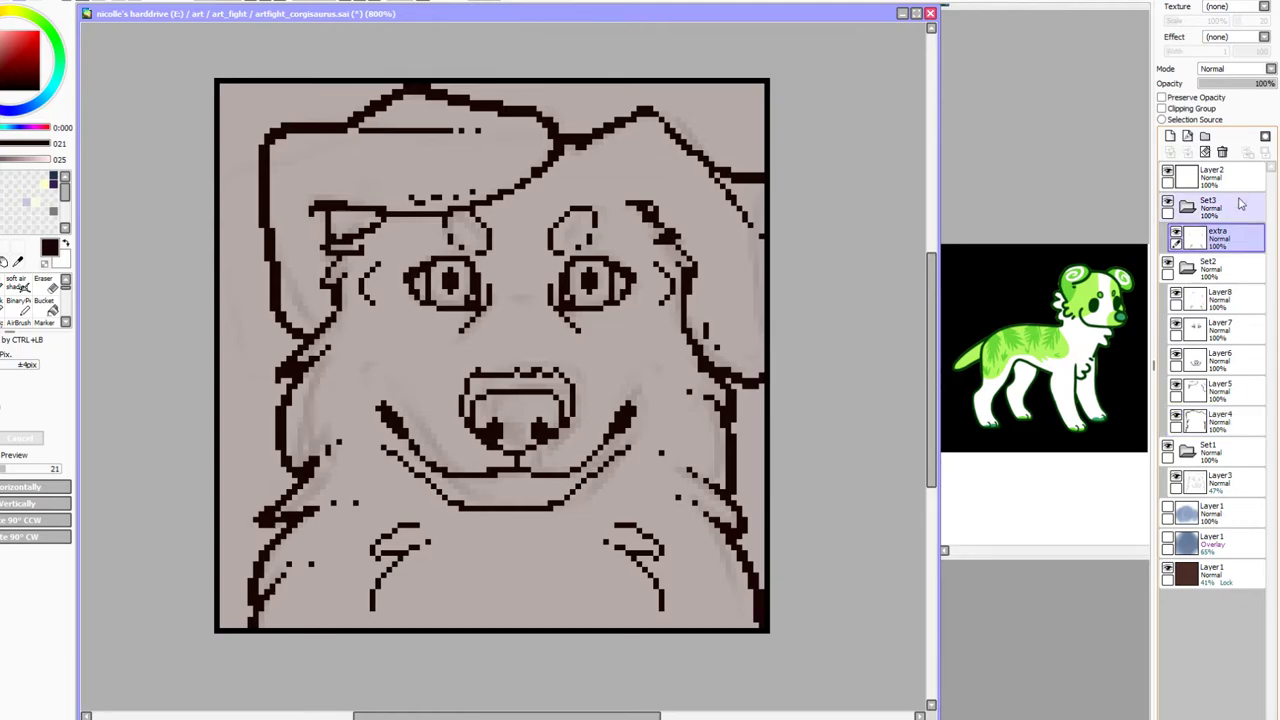
left_click(1222, 152)
Copy the whole canvas of Layer8 into Set3 as a new layer named extra
left_click(1236, 268)
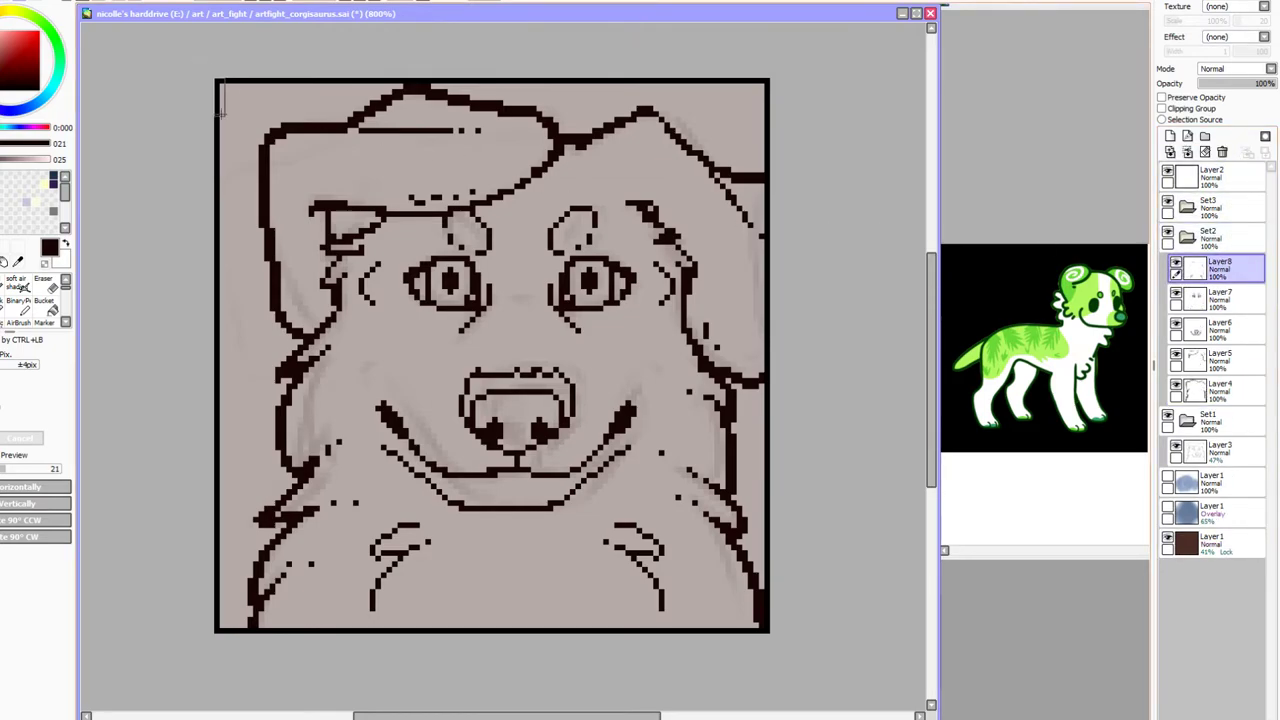
left_click_drag(206, 78, 950, 640)
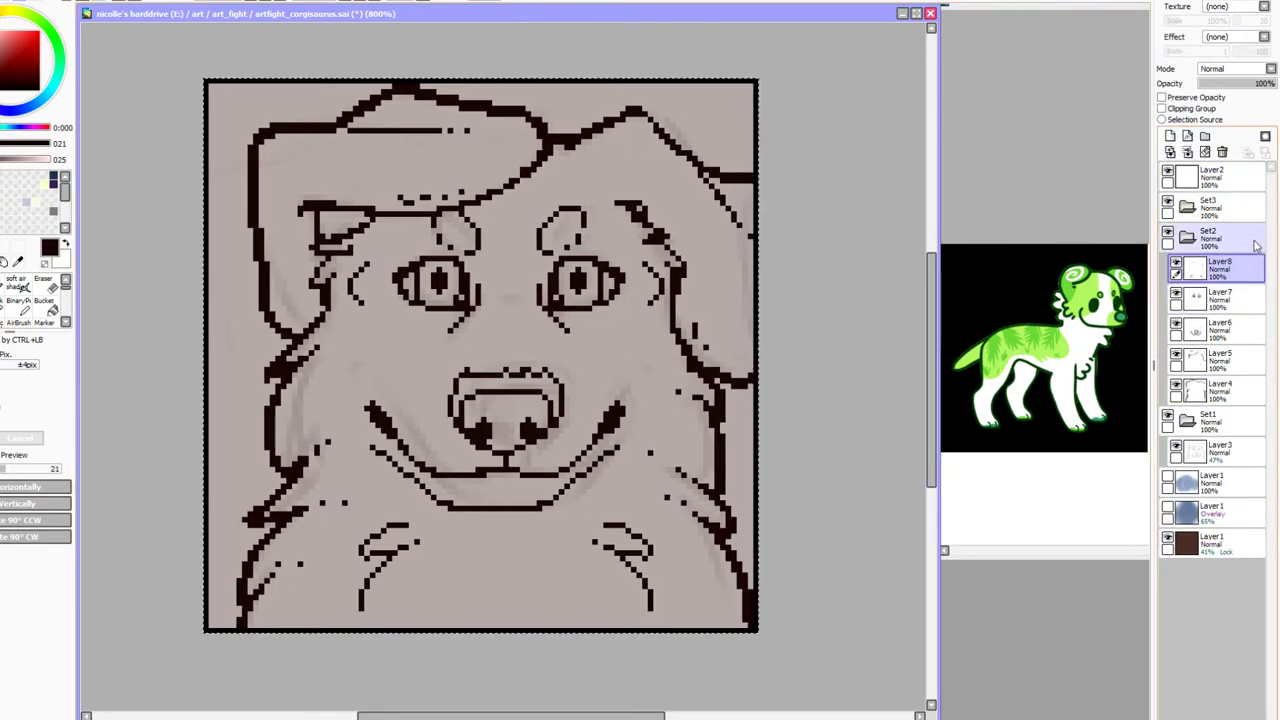
left_click(1243, 212)
key("ctrl+v")
double_click(1234, 239)
type("extra")
key("Return")
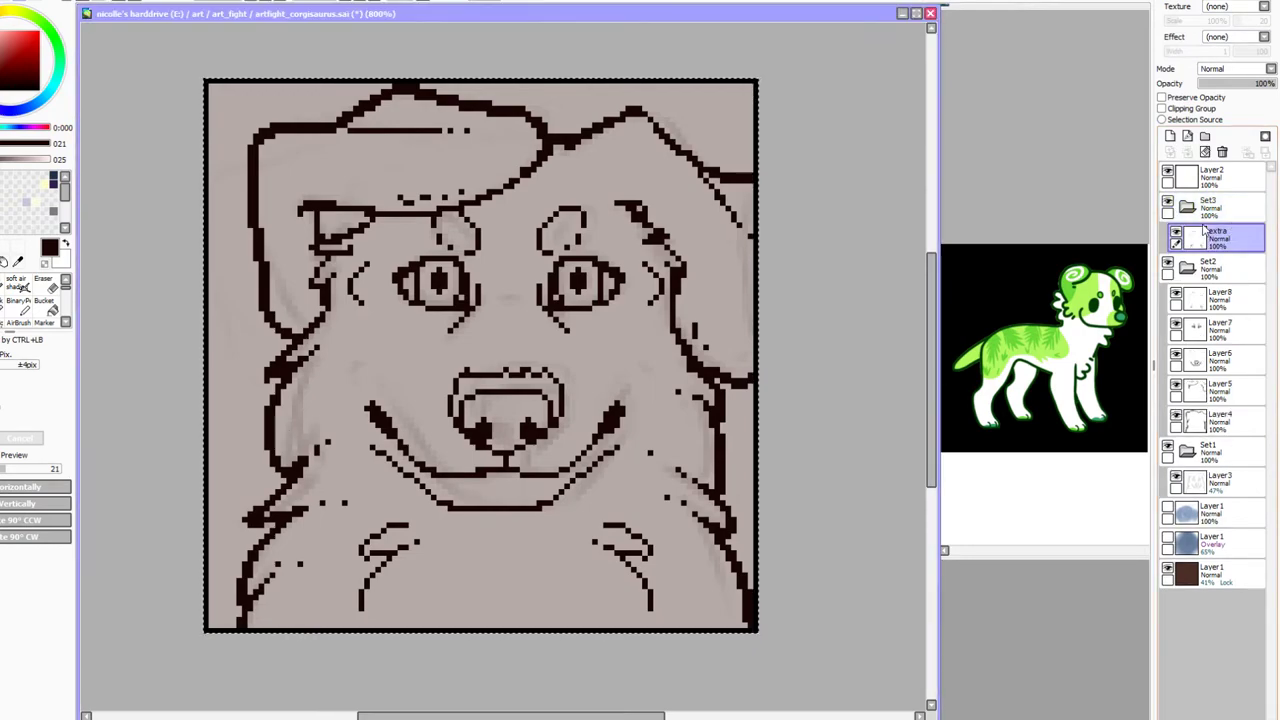
Try merging Set2 into one layer with Layer8 and the extra layer hidden, and undo the merge
left_click(1186, 295)
left_click(1175, 292)
left_click(1175, 231)
left_click(1232, 271)
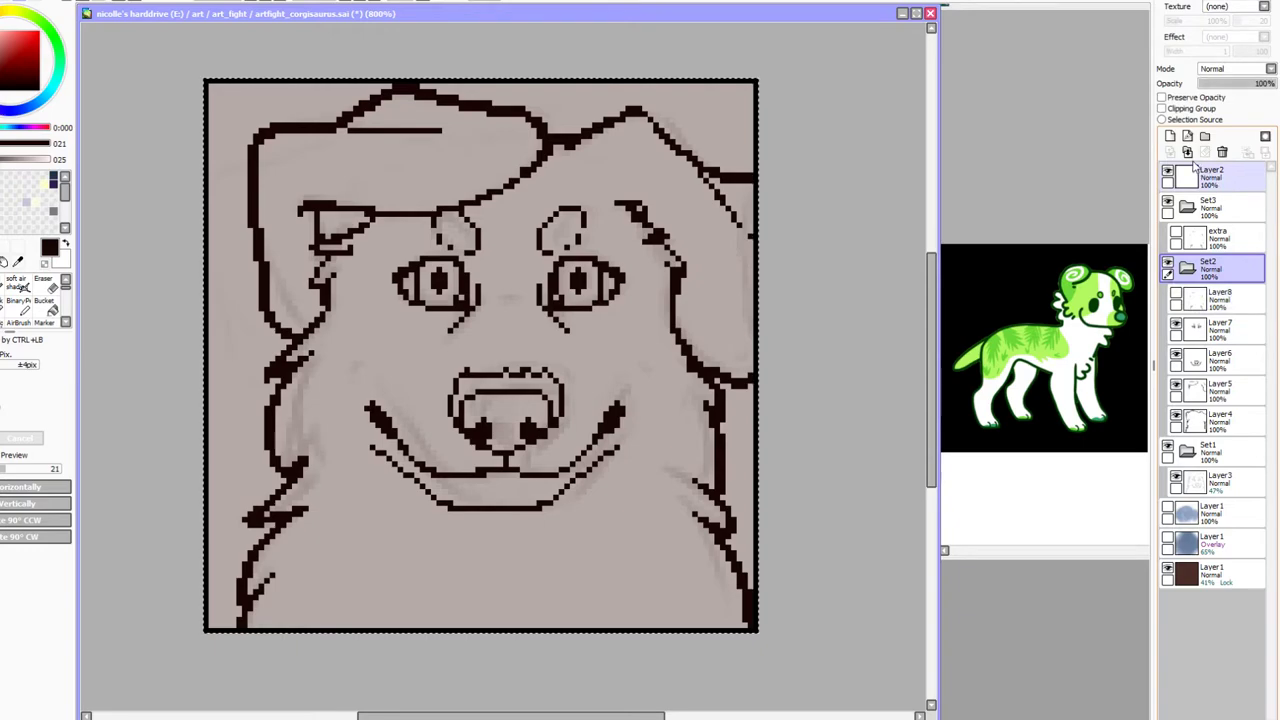
left_click(1187, 151)
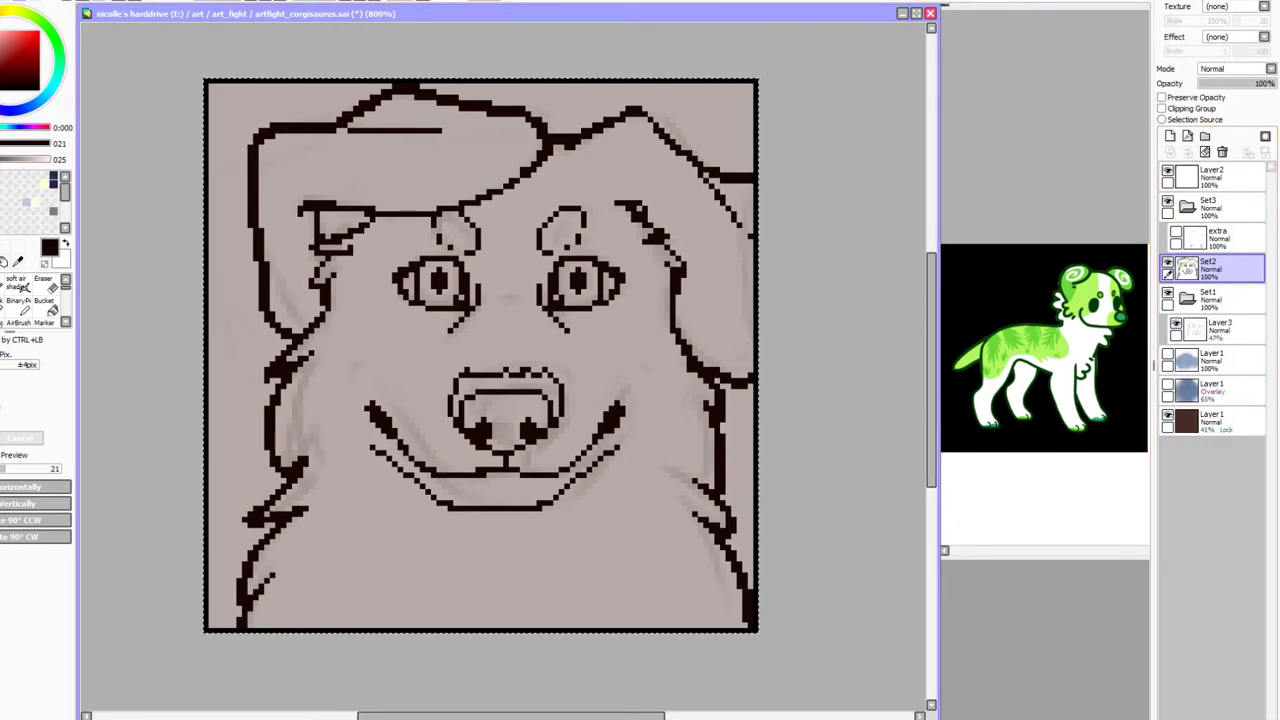
key("ctrl+z")
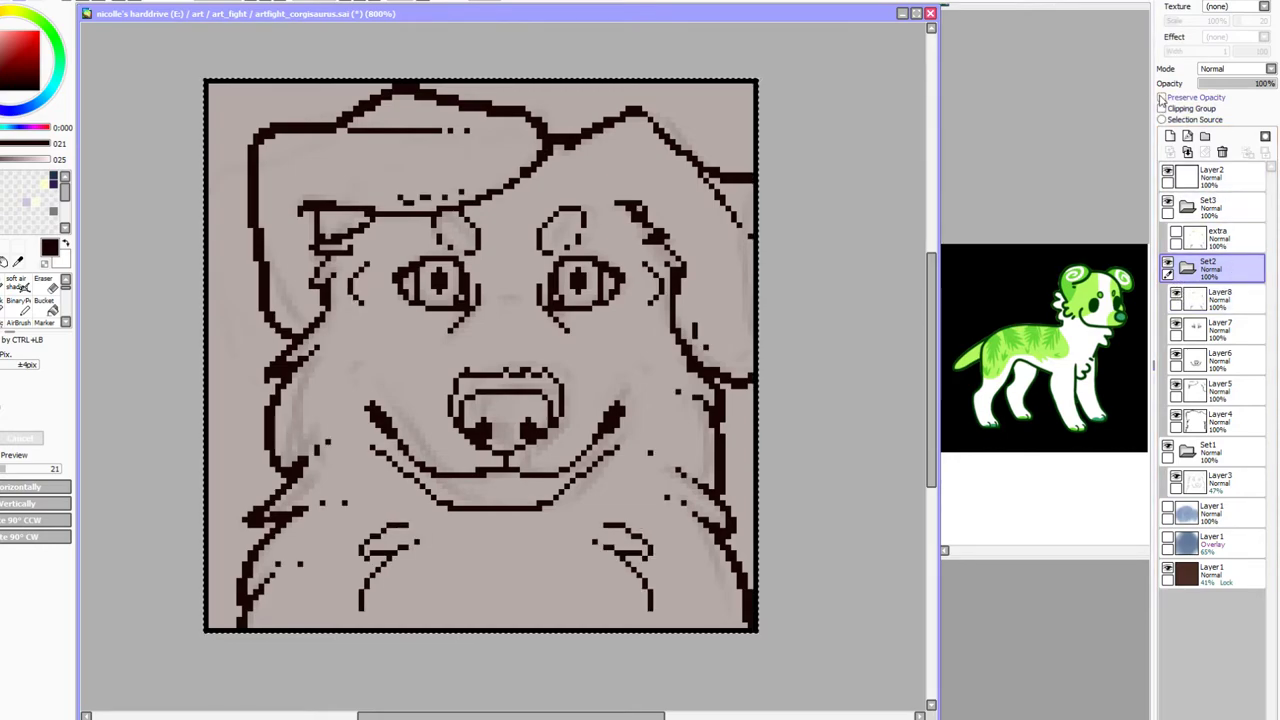
Lock and hide Set2, and paste the combined line art into Set3 beneath the visible extra layer
left_click(1161, 97)
left_click(1186, 266)
left_click(1167, 262)
left_click(1245, 240)
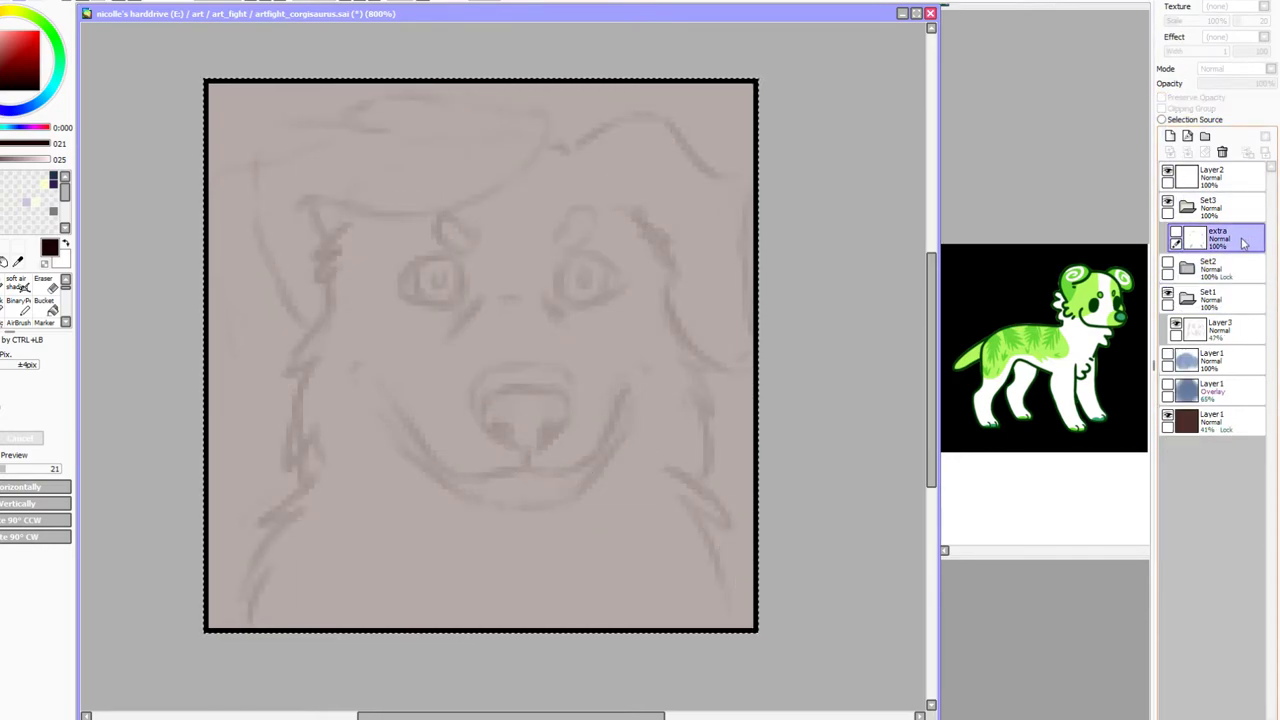
key("ctrl+v")
left_click_drag(1240, 241, 1237, 282)
left_click(1176, 232)
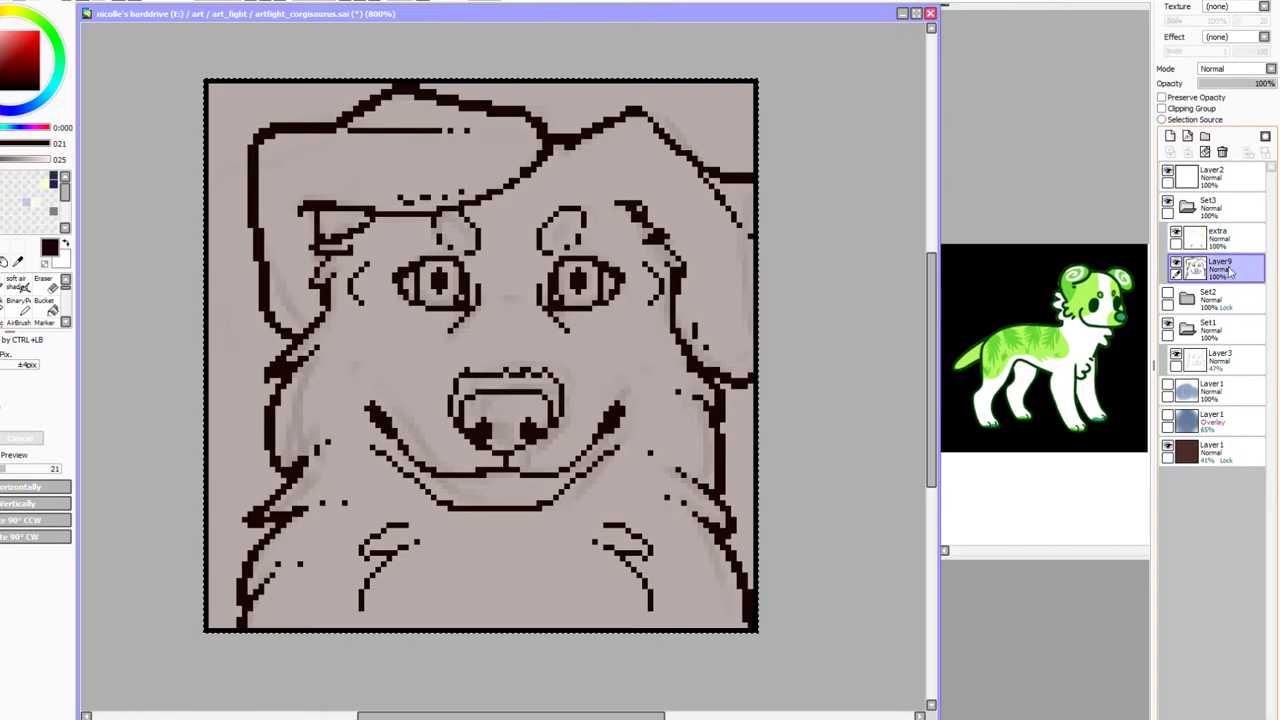
Add a new folder beneath Layer9 inside Set3 and turn on Preserve Opacity for Layer9
left_click(1204, 136)
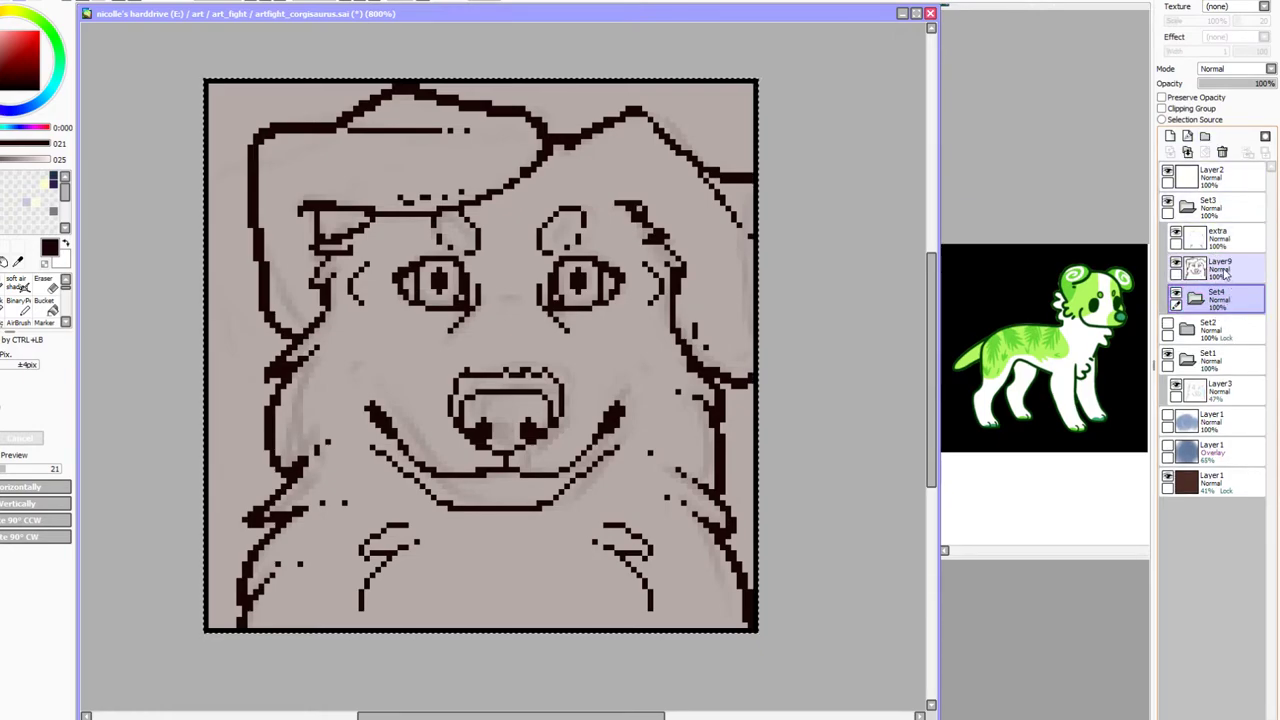
left_click(1224, 276)
left_click(1162, 97)
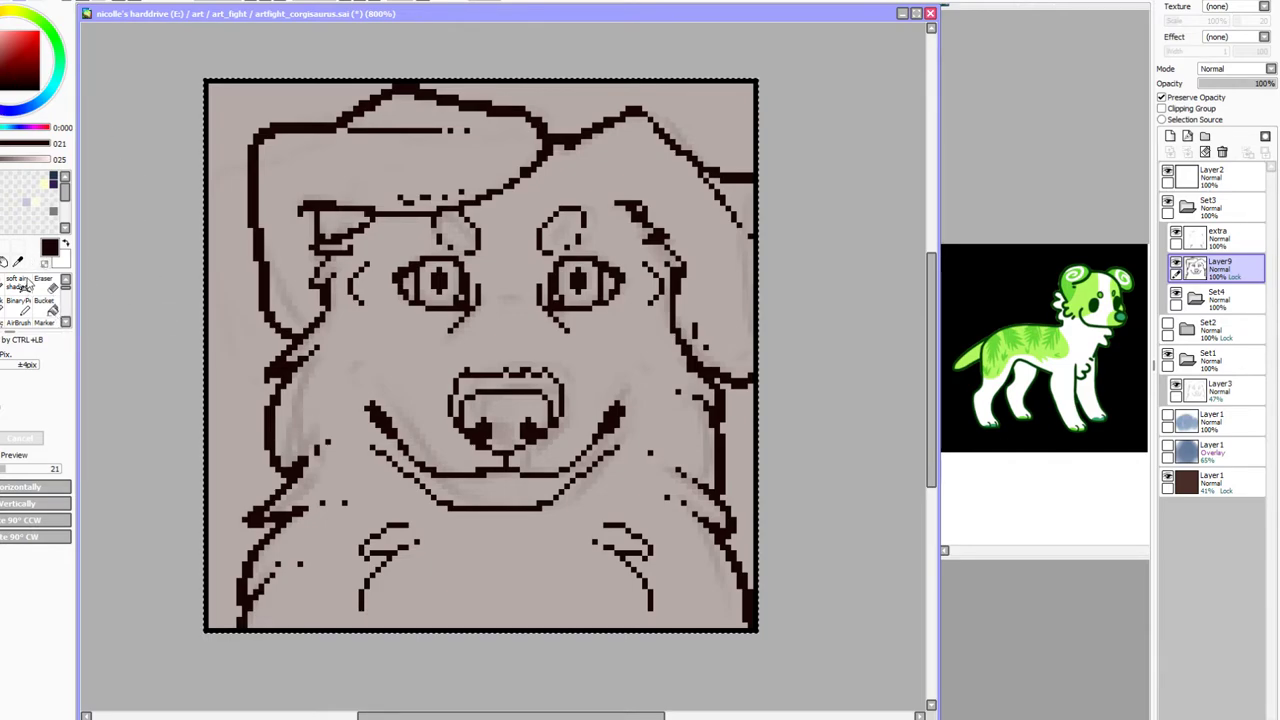
key("ctrl+s")
left_click(788, 280)
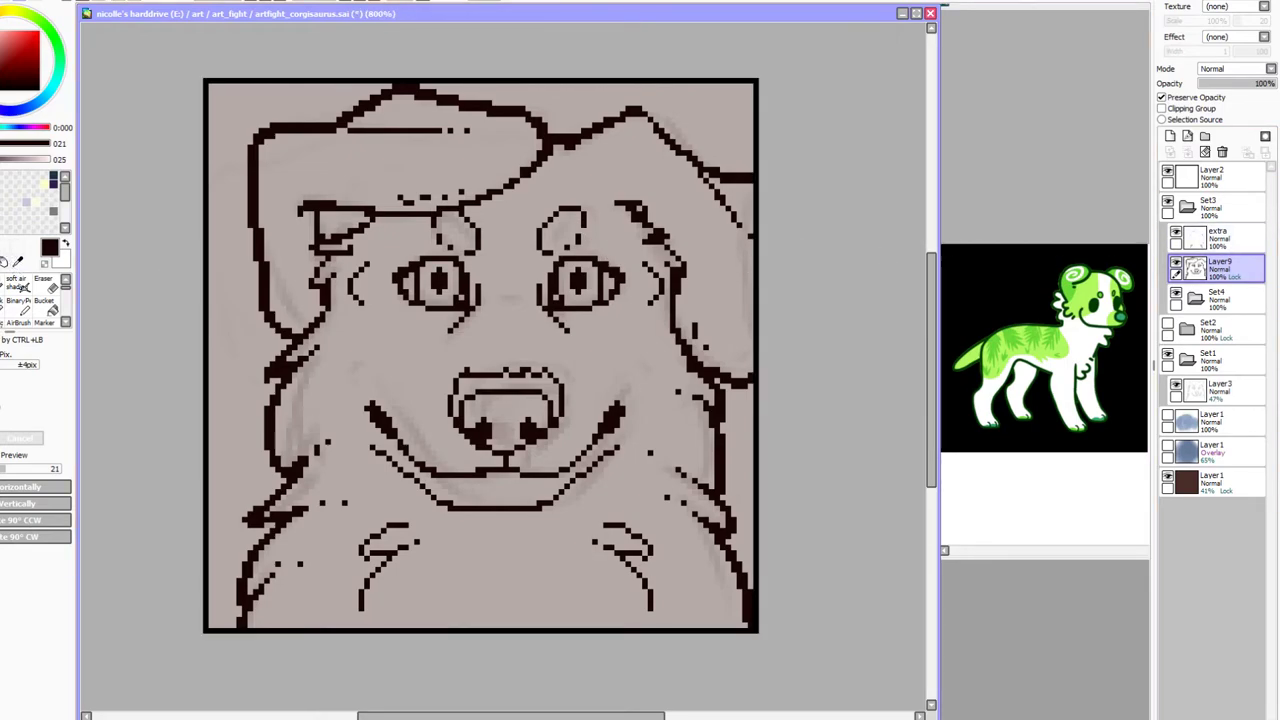
Select the dog's head, ears and chest inside the Layer9 outlines, including the small triangle at the left ear
left_click(3, 247)
left_click(489, 157)
left_click(543, 226)
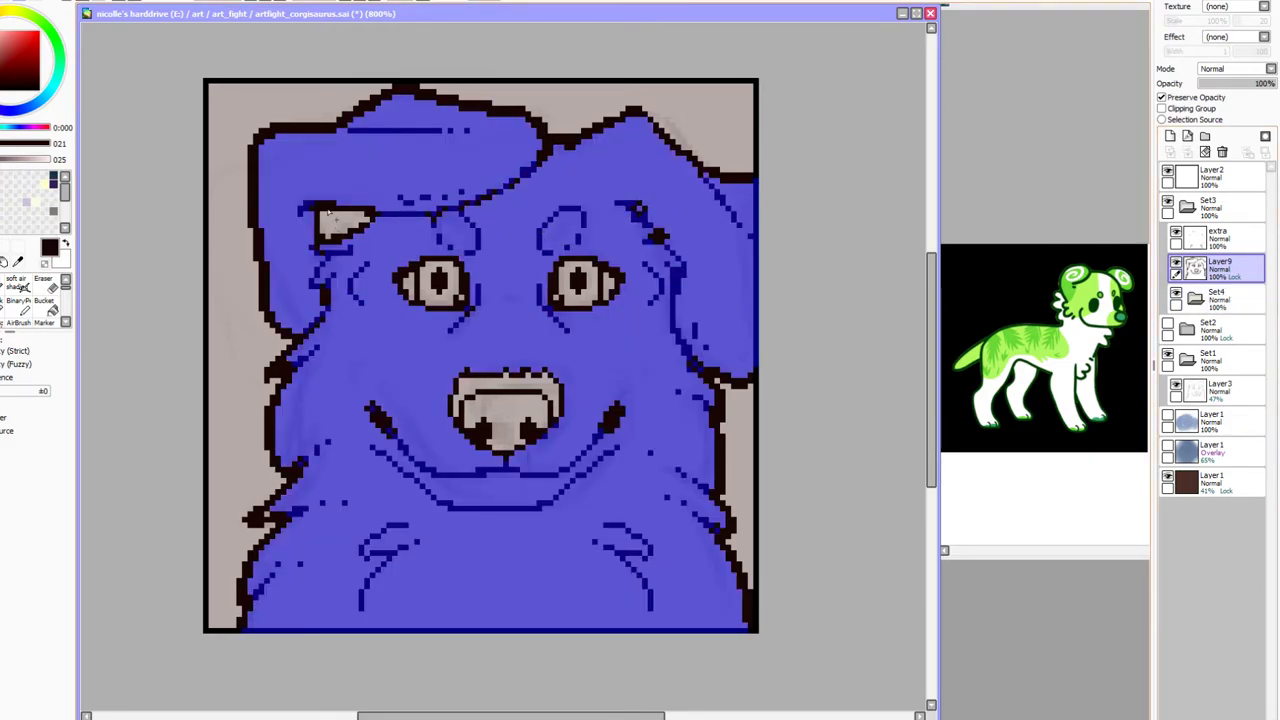
left_click(330, 212)
Sample the light green from the reference dog's head as the drawing colour
left_click(16, 261)
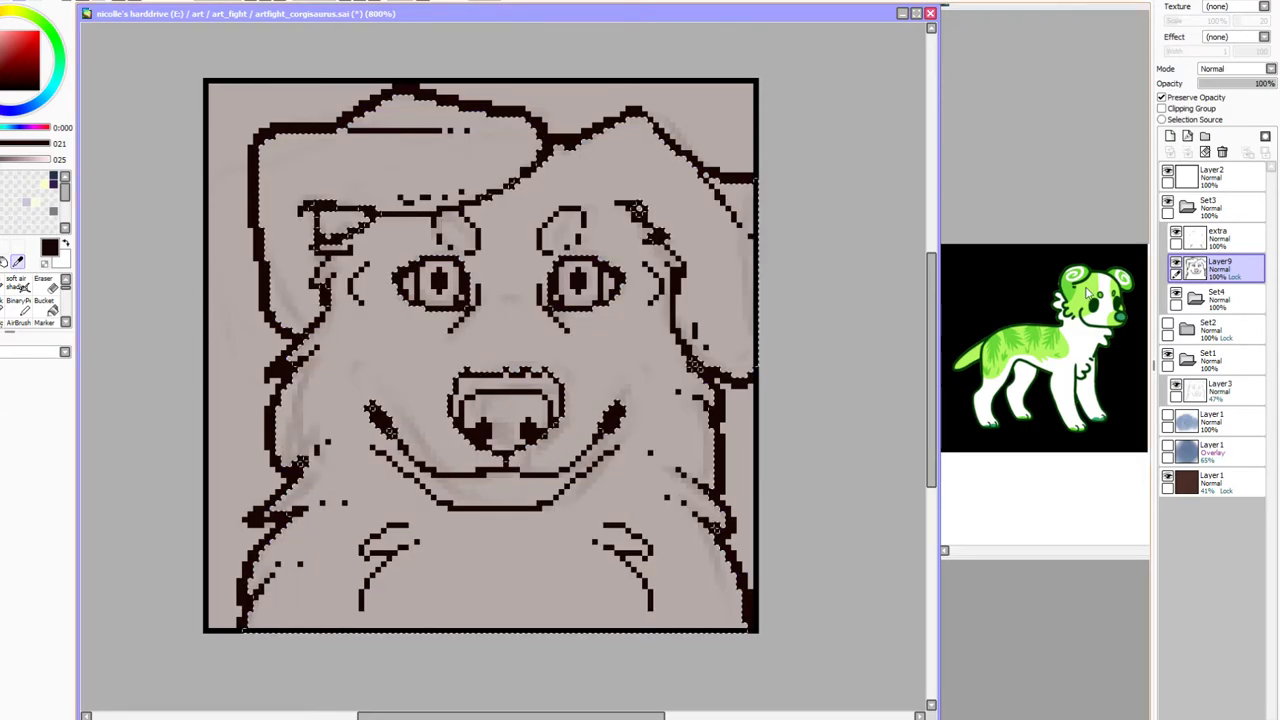
left_click(1088, 290, "alt")
left_click(836, 217)
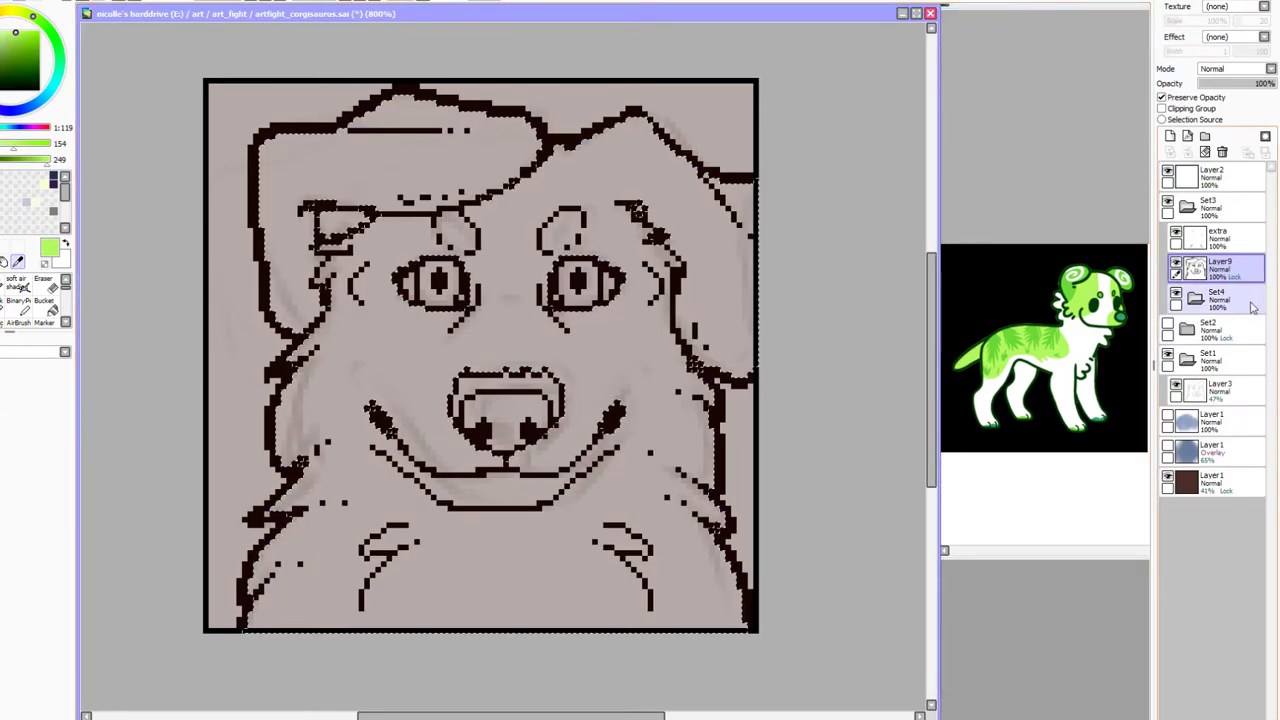
Fill the selected head, ears and chest with light green on a new layer in Set4, using the Binary Pen
left_click(1169, 138)
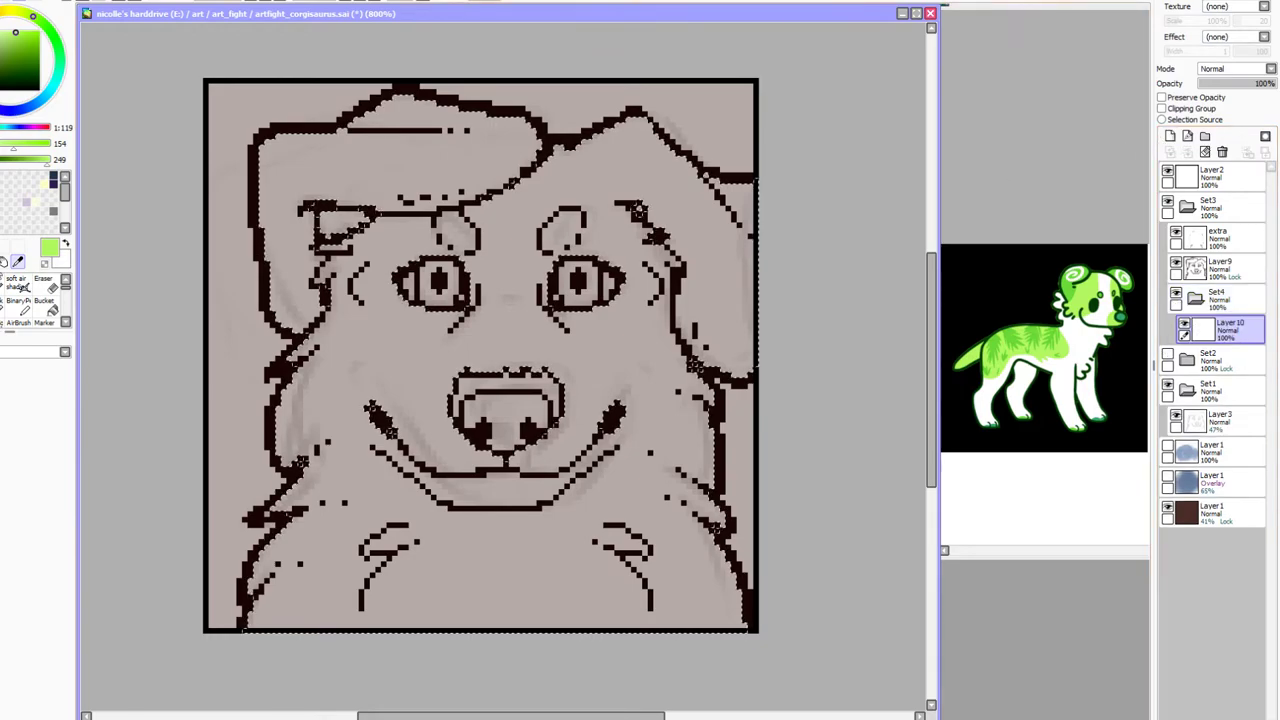
left_click(17, 300)
mouse_move(407, 138)
left_mouse_down()
mouse_move(243, 223)
mouse_move(300, 440)
left_mouse_up()
left_click(17, 302)
mouse_move(780, 205)
left_mouse_down()
mouse_move(811, 191)
mouse_move(497, 326)
mouse_move(614, 463)
mouse_move(597, 585)
mouse_move(785, 285)
mouse_move(503, 266)
left_mouse_up()
key("ctrl+d")
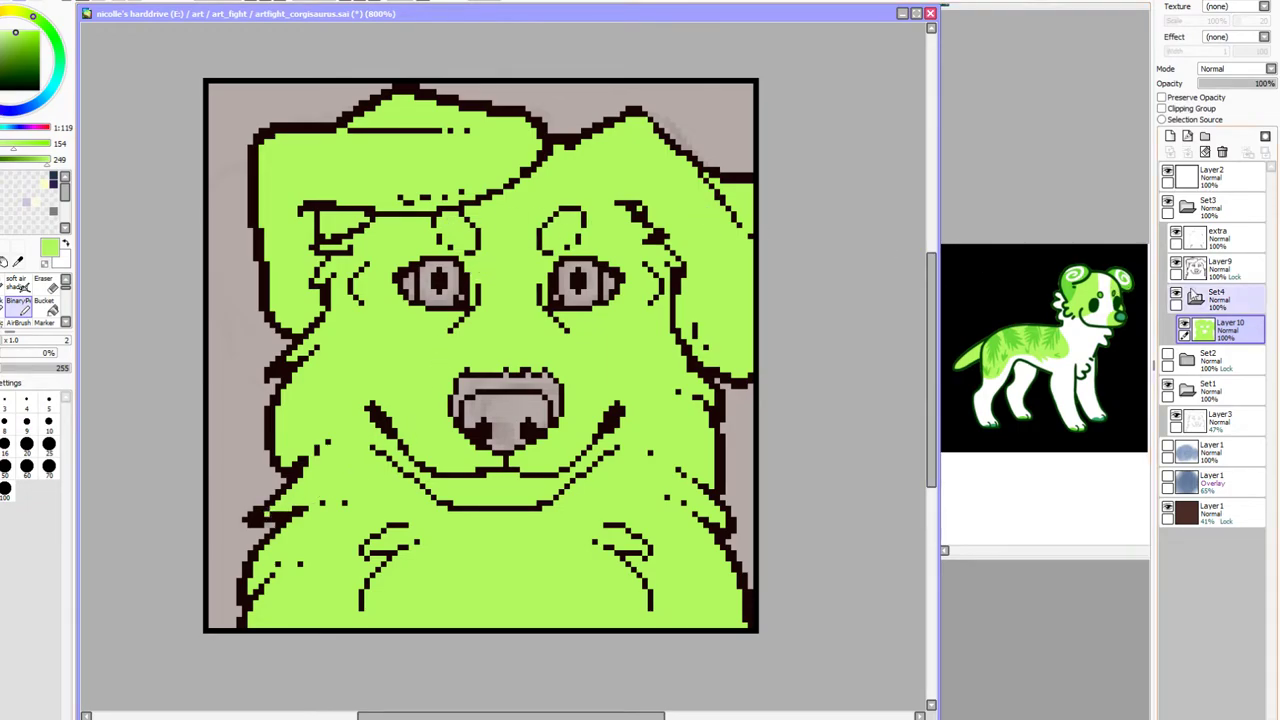
Select both irises and the nose from the Layer9 line art with the Magic Wand
left_click(1219, 268)
left_click(2, 248)
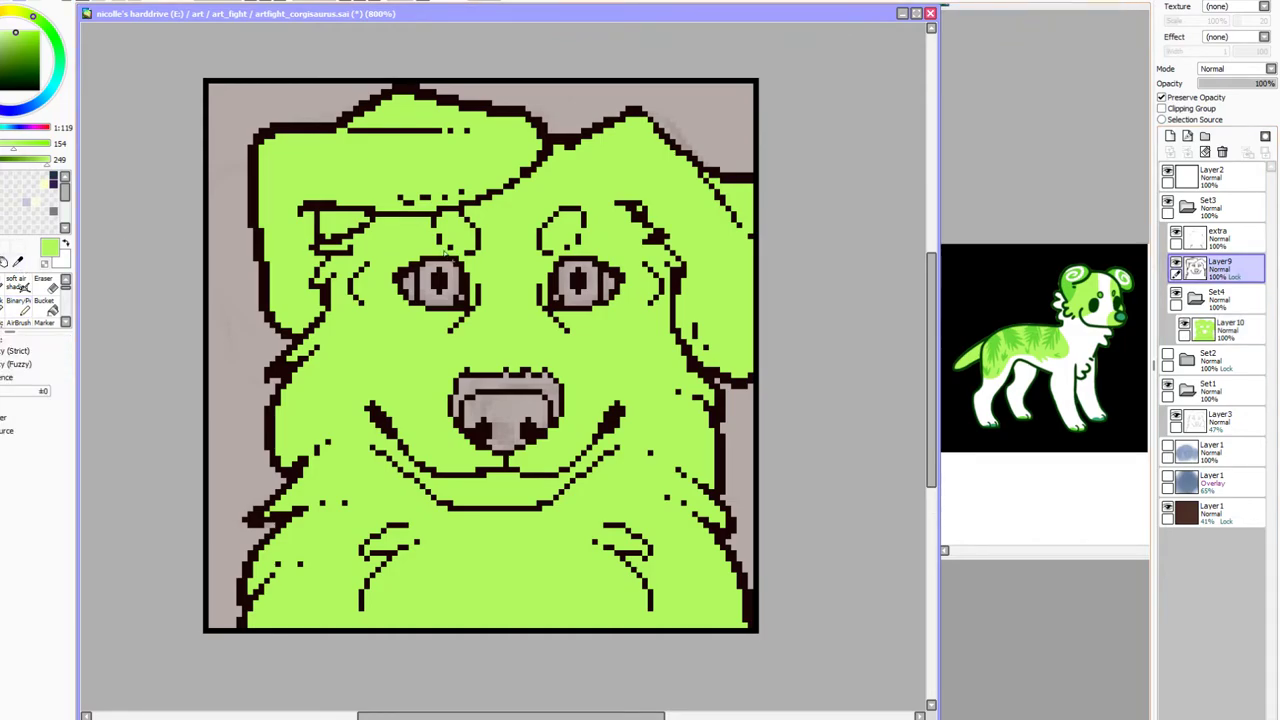
left_click(432, 284)
left_click(566, 290)
left_click(513, 407)
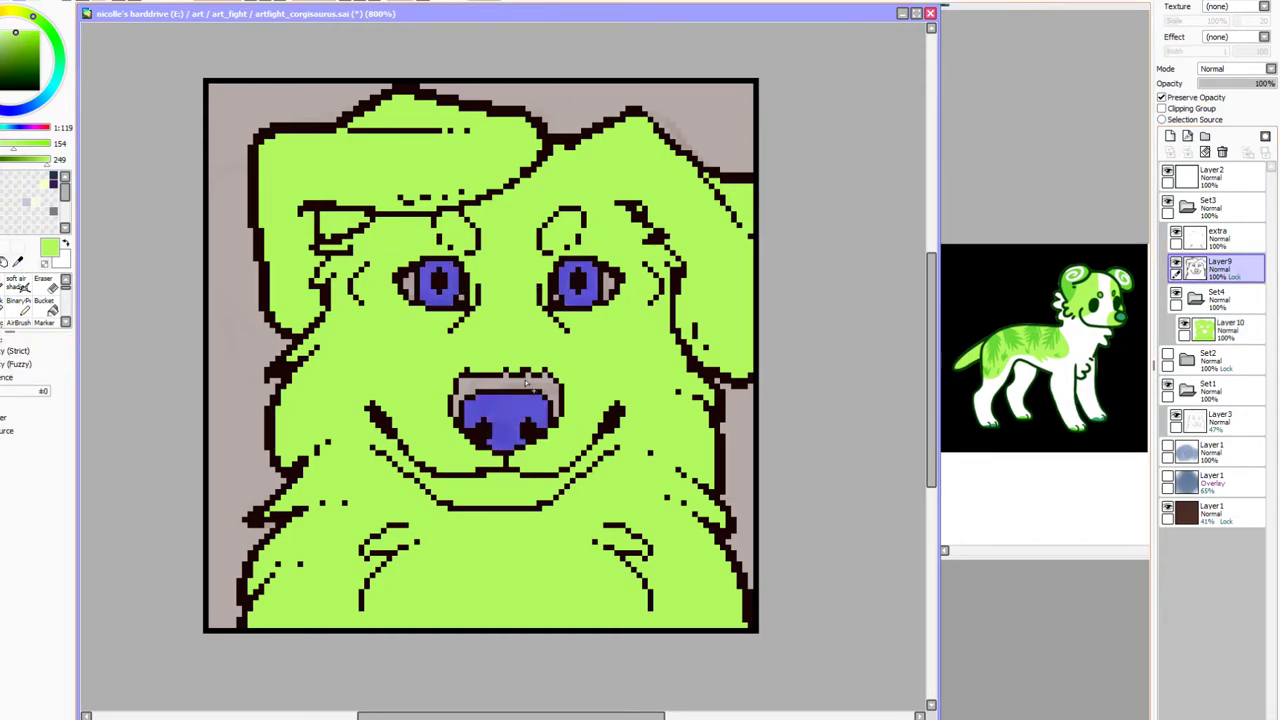
Fill the selected irises and nose with light green on a new layer above Layer10, using a size 350 soft brush
left_click(1228, 328)
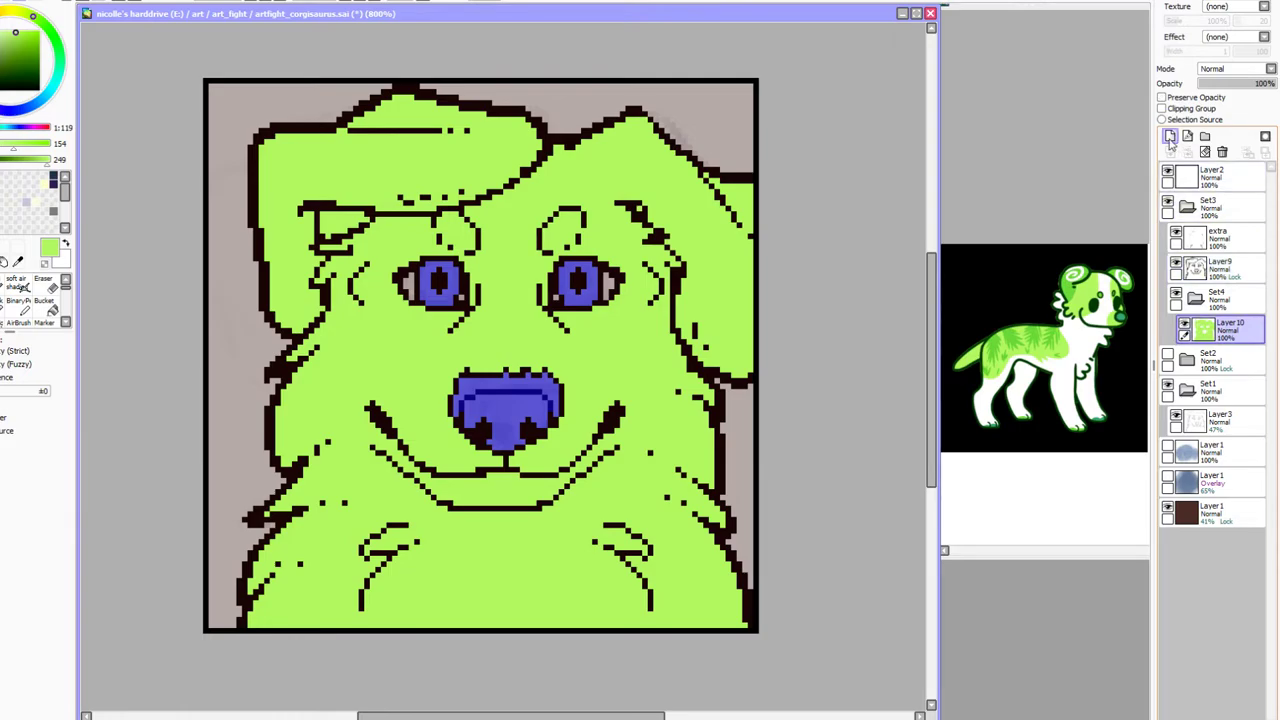
left_click(1170, 137)
left_click(3, 286)
left_click(47, 588)
mouse_move(590, 284)
left_mouse_down()
mouse_move(566, 286)
mouse_move(509, 488)
left_mouse_up()
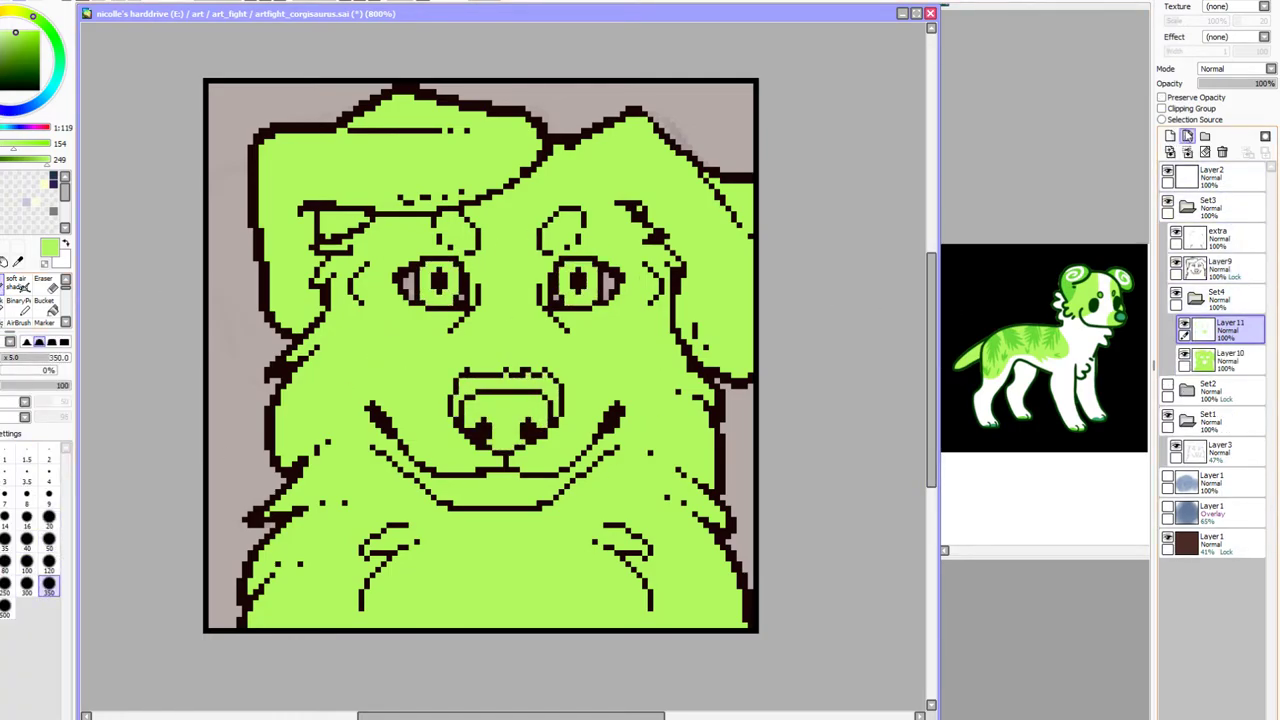
Fill the whites of both eyes with light green on a new layer above Layer11, using the Binary Pen
left_click(1170, 136)
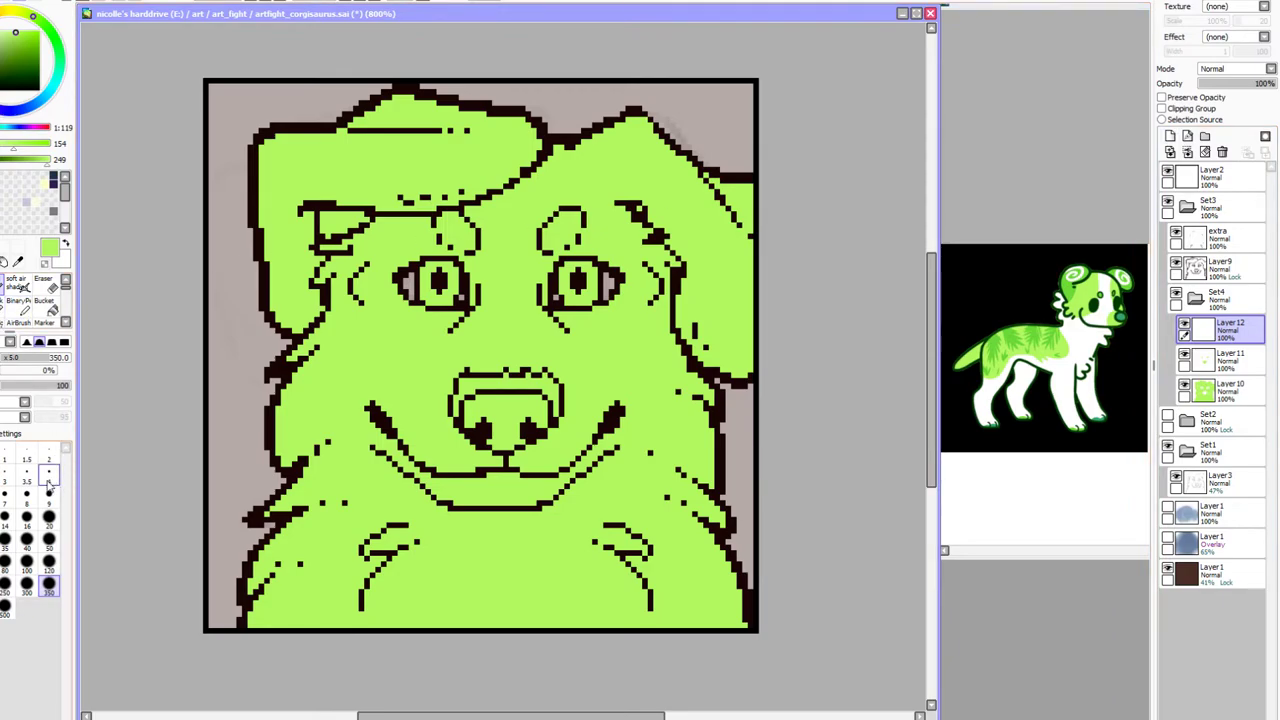
left_click(18, 304)
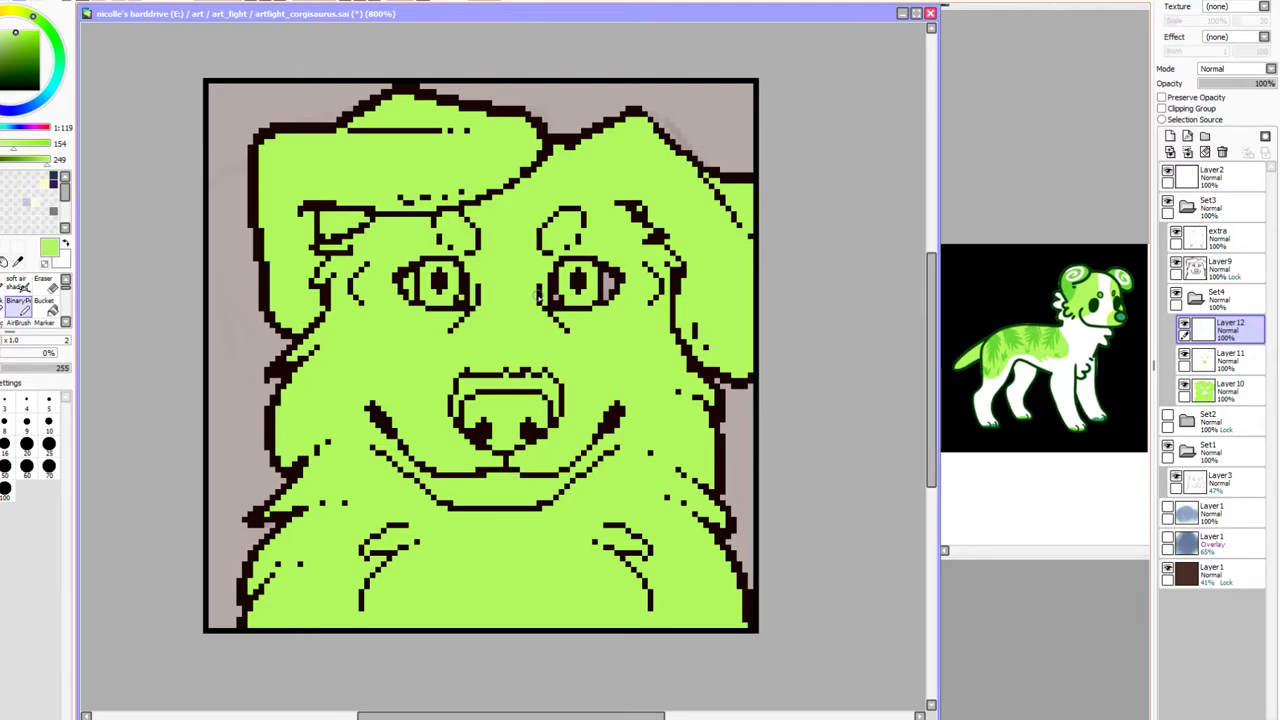
Sample the medium green from the reference dog's head as the drawing colour
left_click(16, 261)
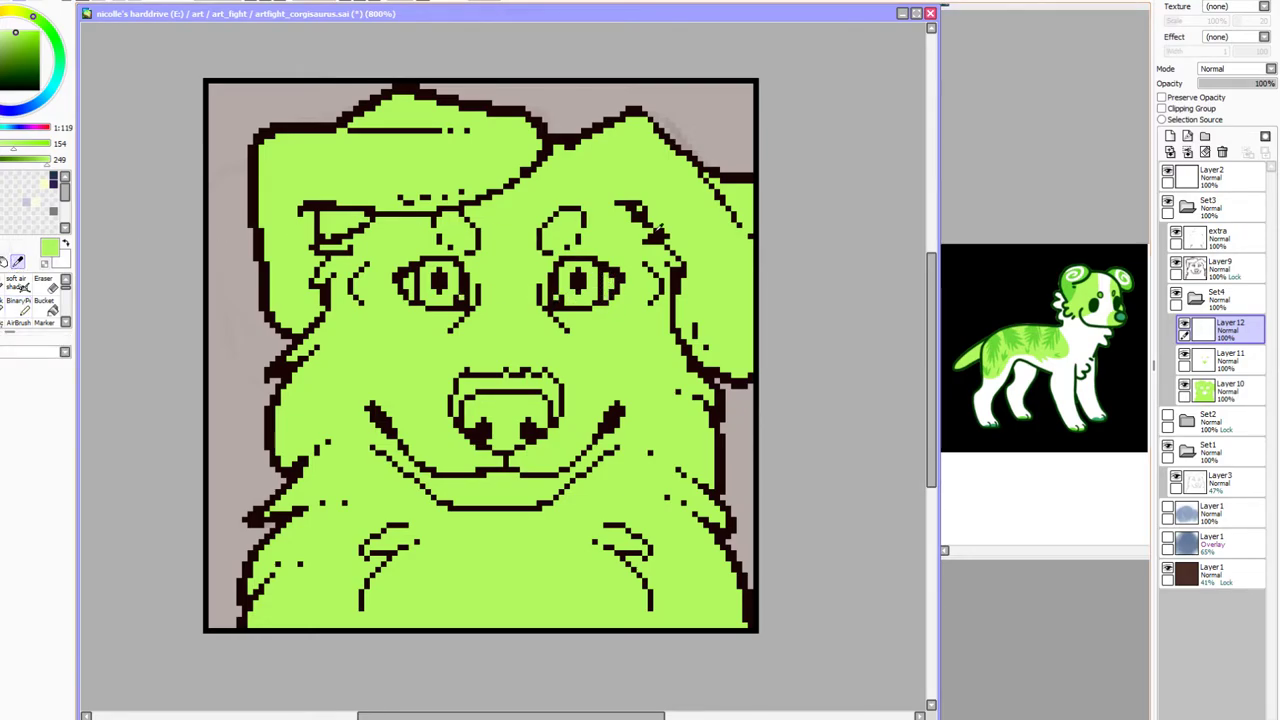
left_click(1069, 296)
left_click(1070, 296)
left_click(887, 165)
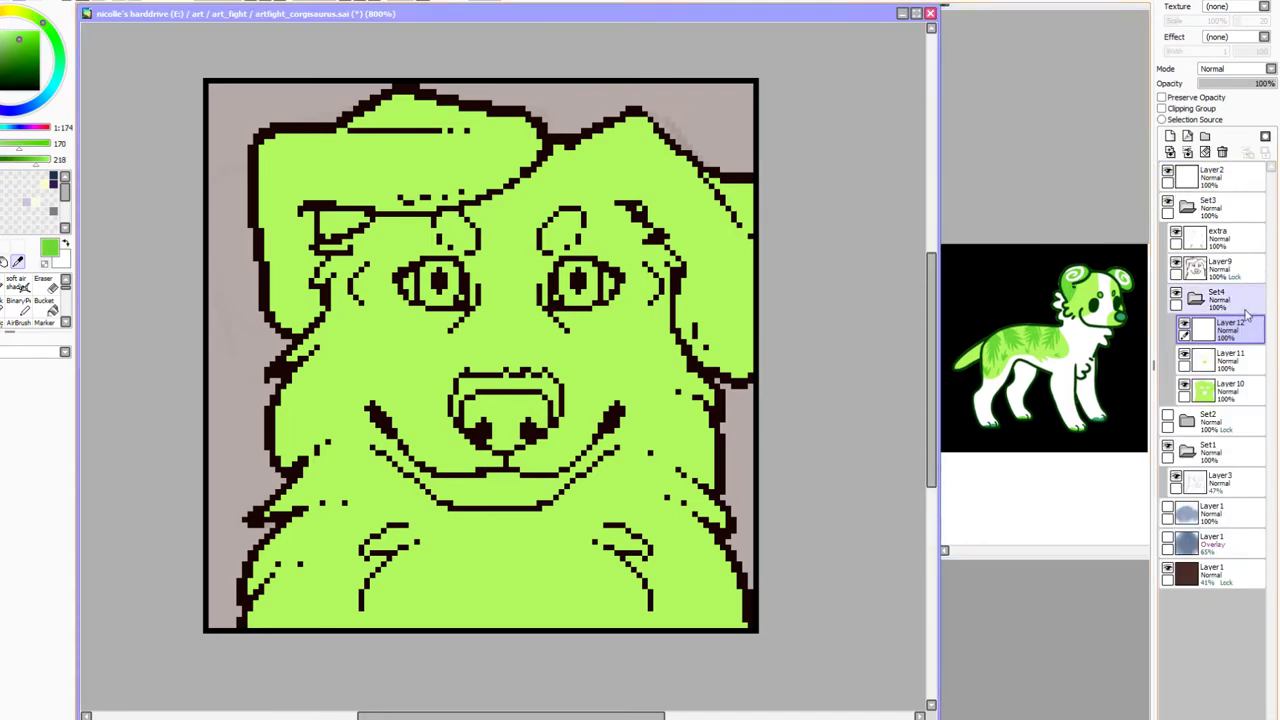
Select the left ear from the Layer9 line art and fill it medium green on Layer12 with a size 350 soft brush
left_click(45, 232)
left_click(441, 171)
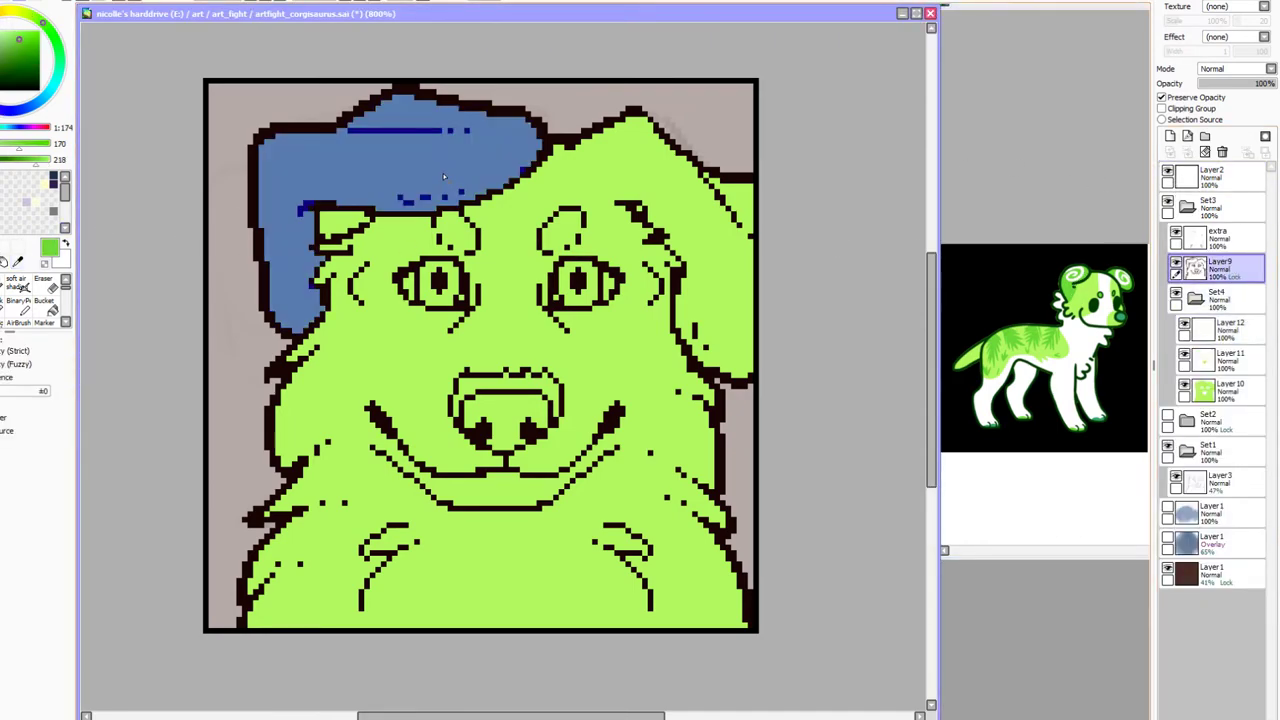
left_click(1232, 358)
left_click(1238, 336)
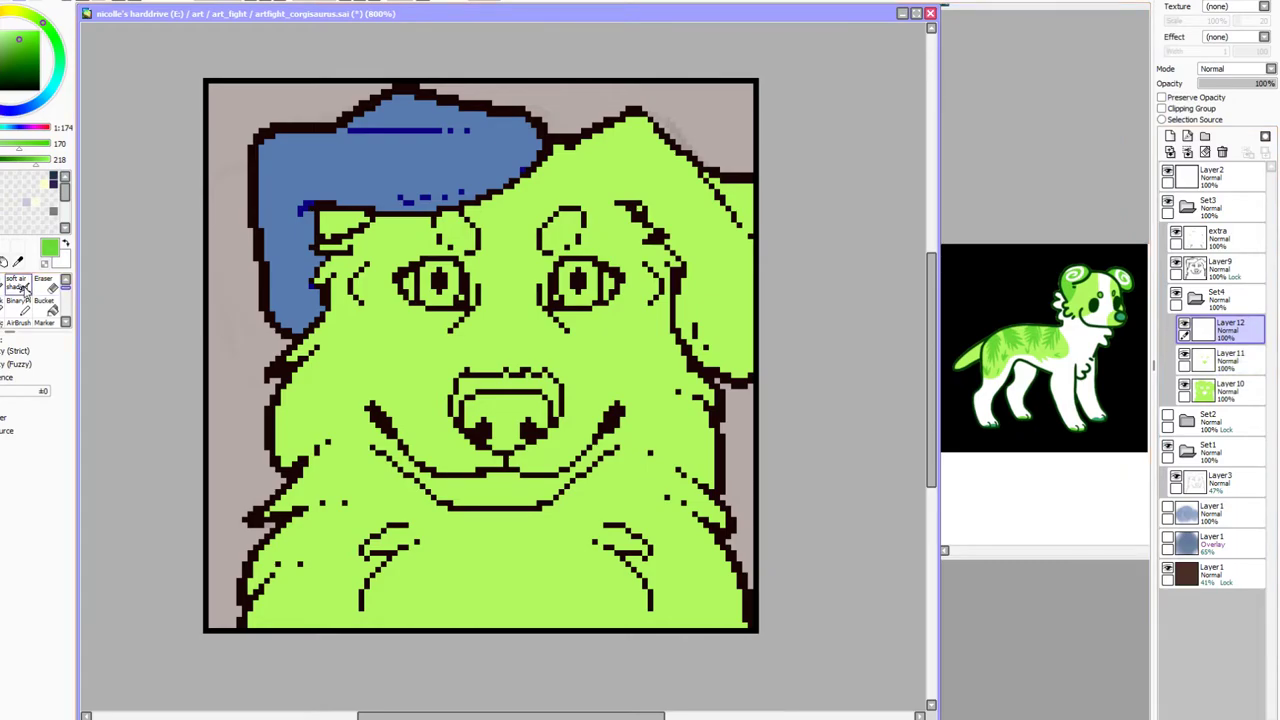
left_click(6, 287)
left_click(48, 586)
mouse_move(390, 135)
left_mouse_down()
mouse_move(324, 149)
mouse_move(241, 280)
left_mouse_up()
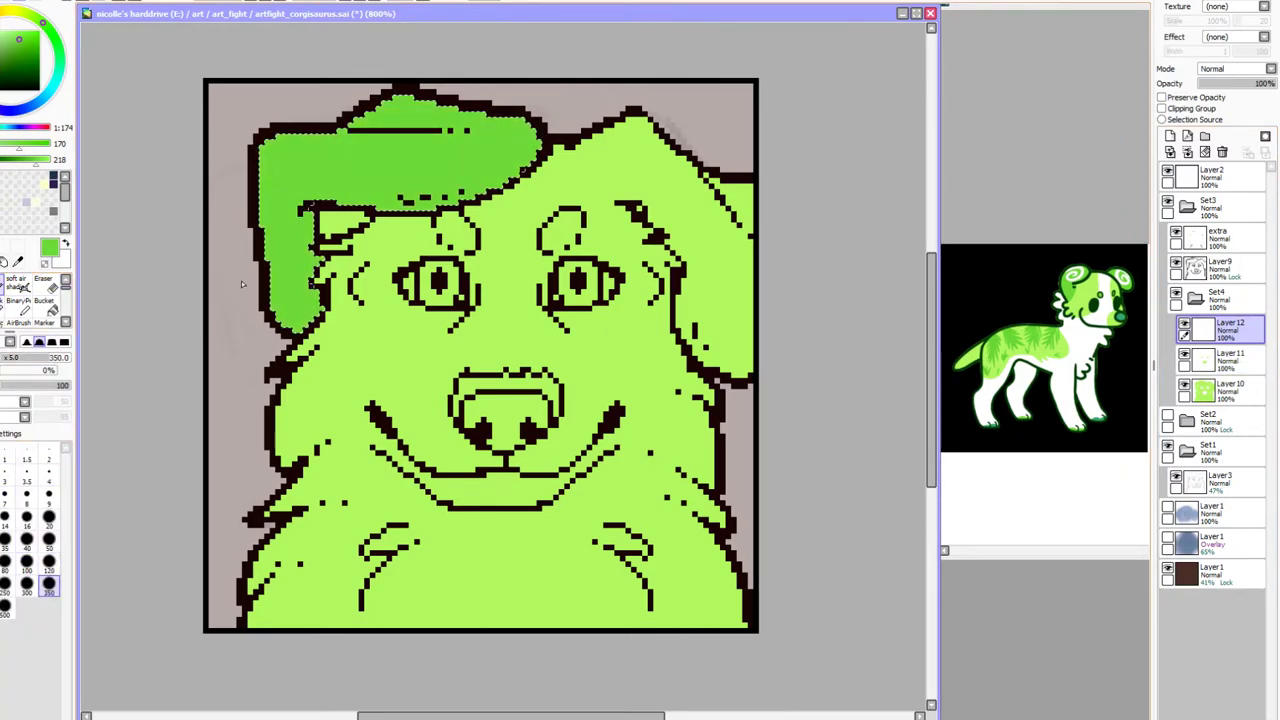
key("ctrl+d")
Draw the right ear marking's edge on the forehead and fill the left ear's inner fold in medium green with the Binary Pen
left_click(18, 303)
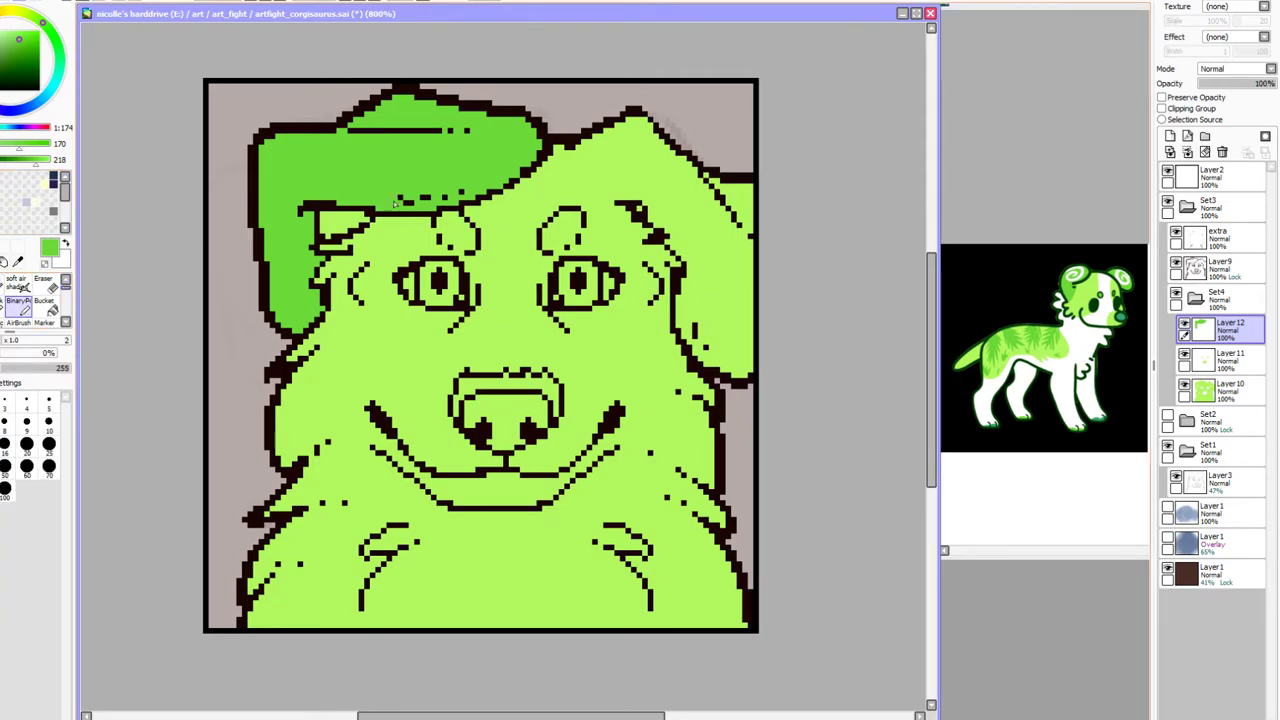
mouse_move(577, 150)
left_mouse_down()
mouse_move(612, 195)
mouse_move(643, 200)
left_mouse_up()
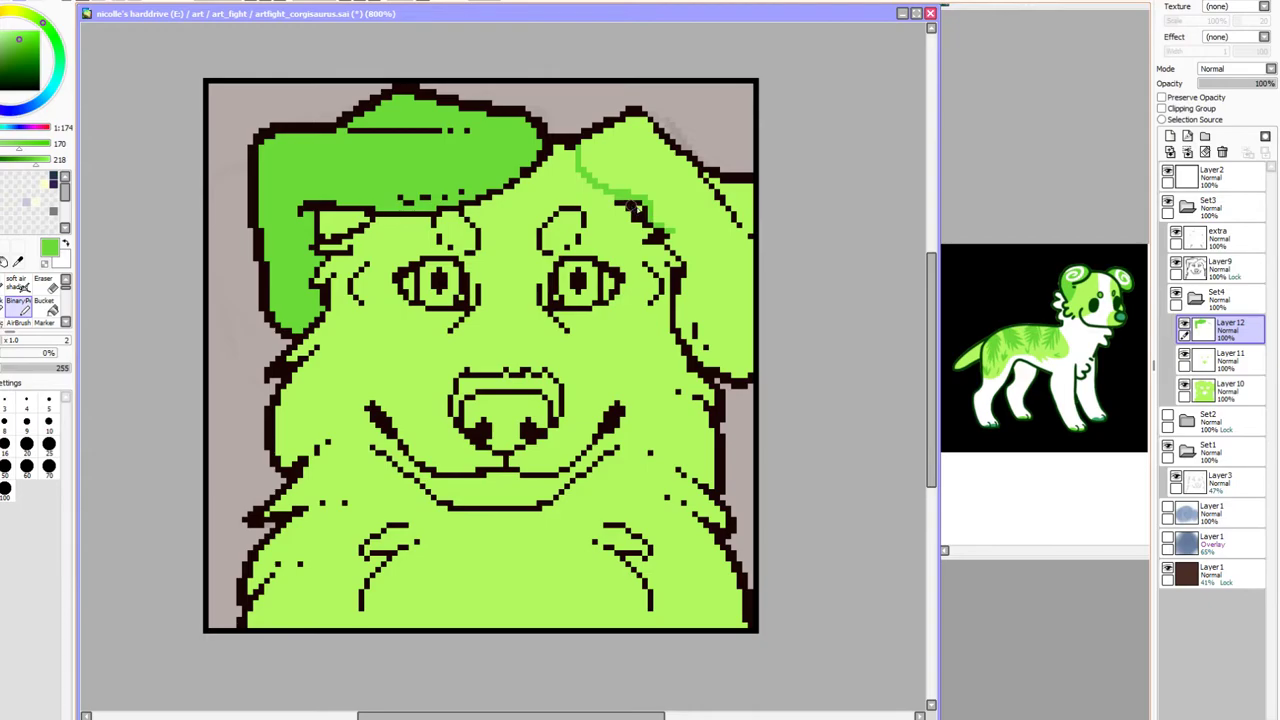
left_click_drag(370, 215, 314, 243)
left_click_drag(394, 213, 336, 230)
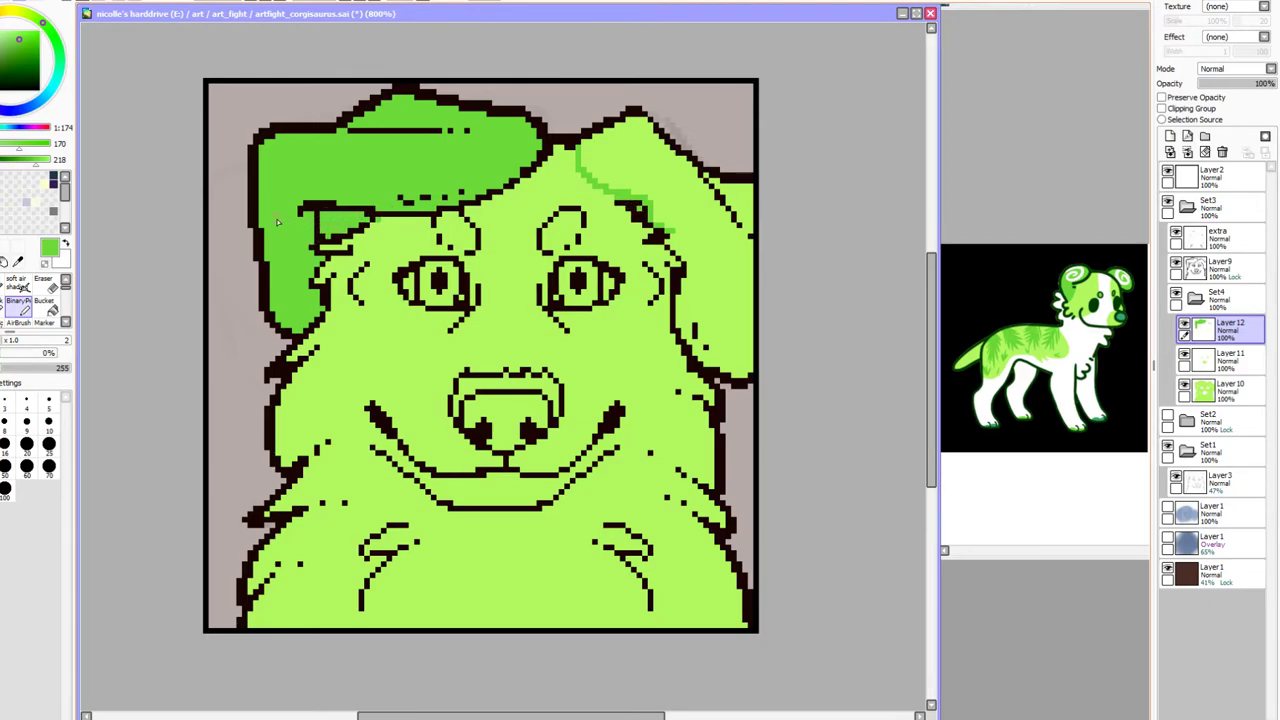
key("ctrl")
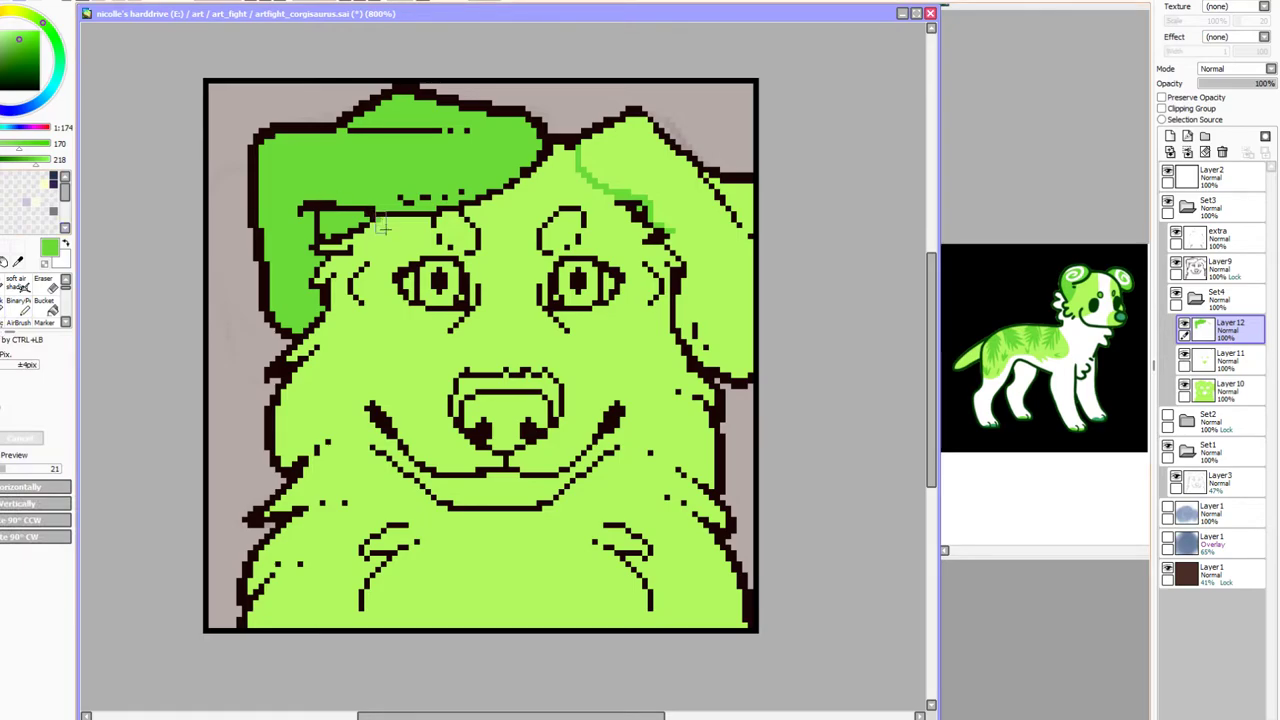
Trace the rest of the right ear's inner edge in medium green with the Binary Pen, closing the outline along the canvas border
left_click(20, 303)
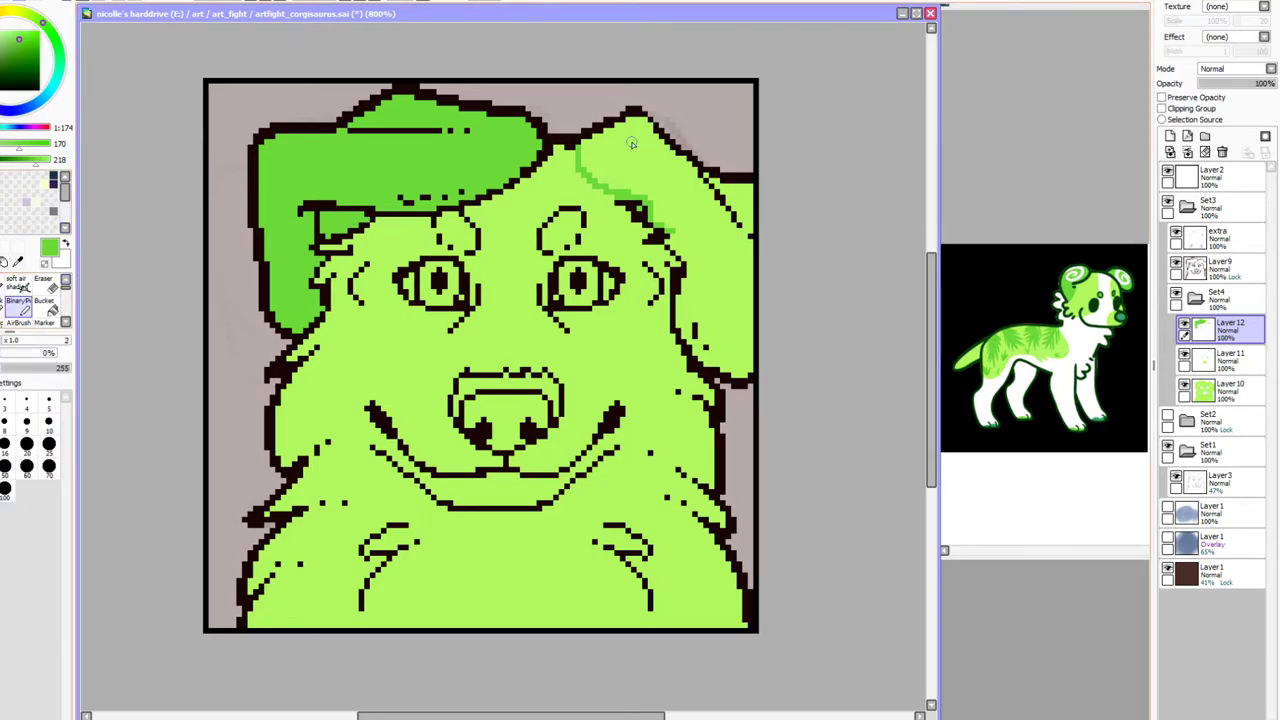
mouse_move(635, 122)
left_mouse_down()
mouse_move(681, 166)
mouse_move(770, 187)
left_mouse_up()
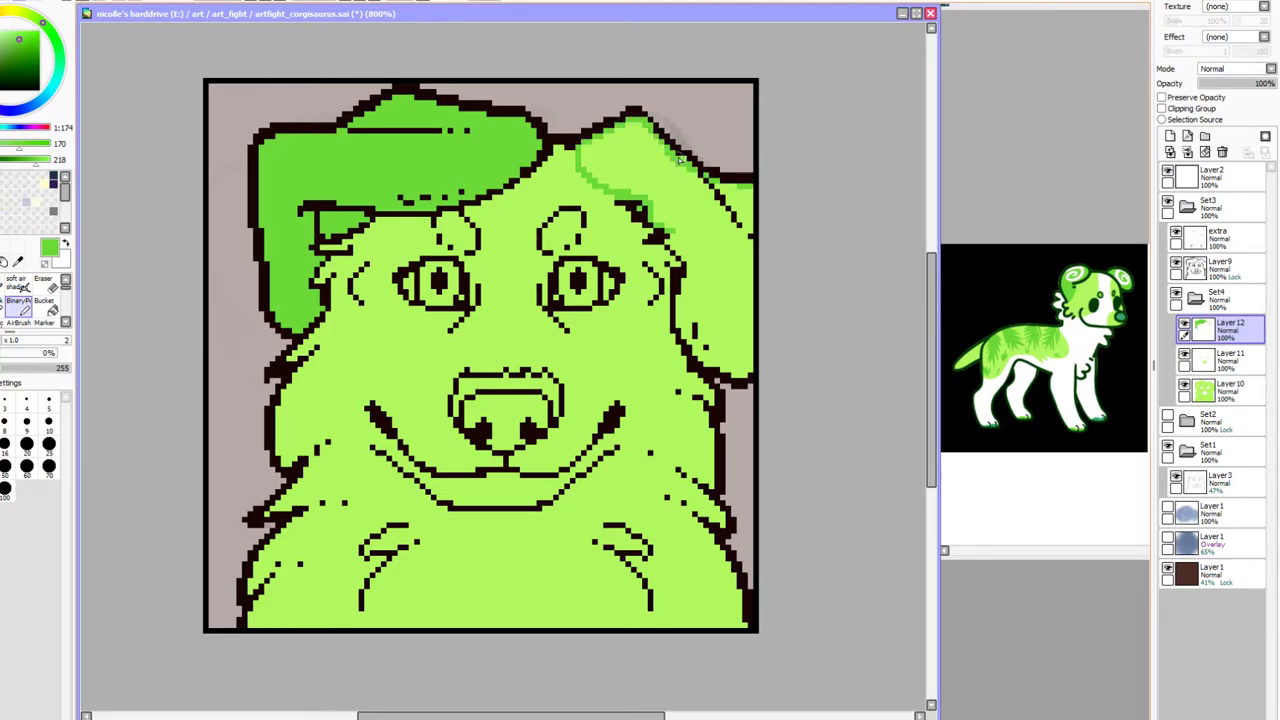
mouse_move(674, 253)
left_mouse_down()
mouse_move(676, 312)
mouse_move(705, 355)
left_mouse_up()
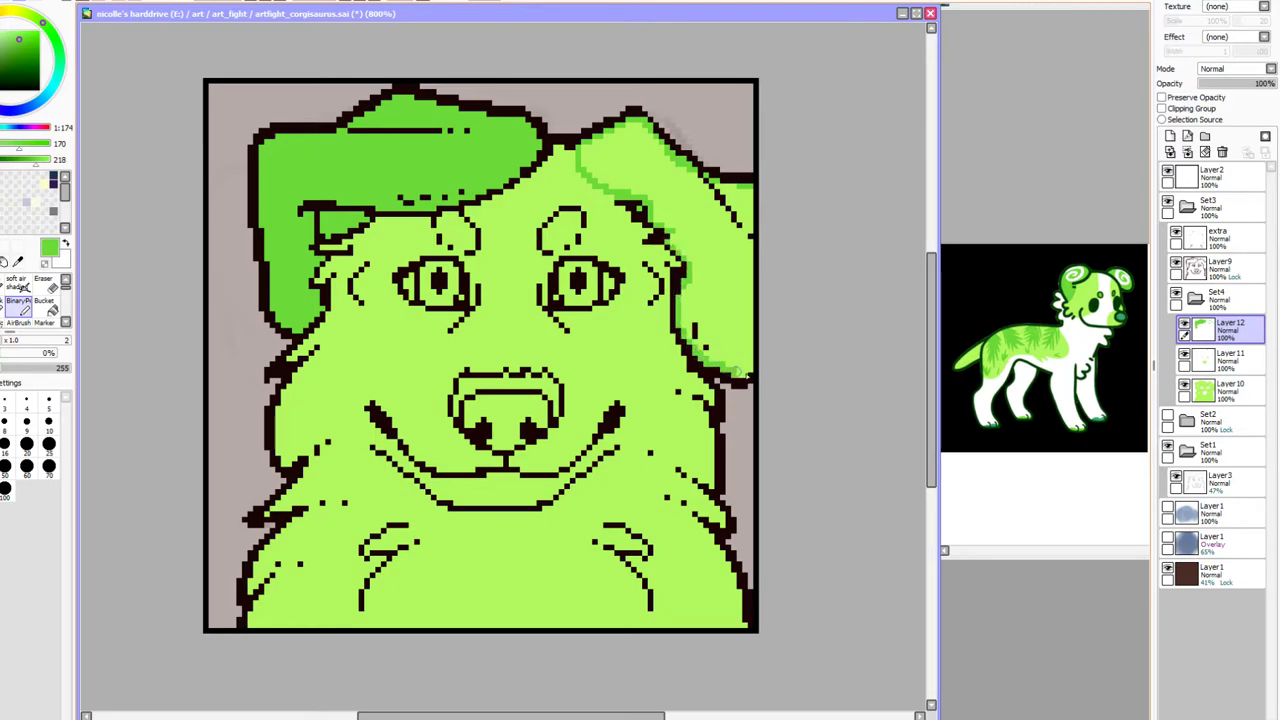
left_click_drag(753, 218, 753, 366)
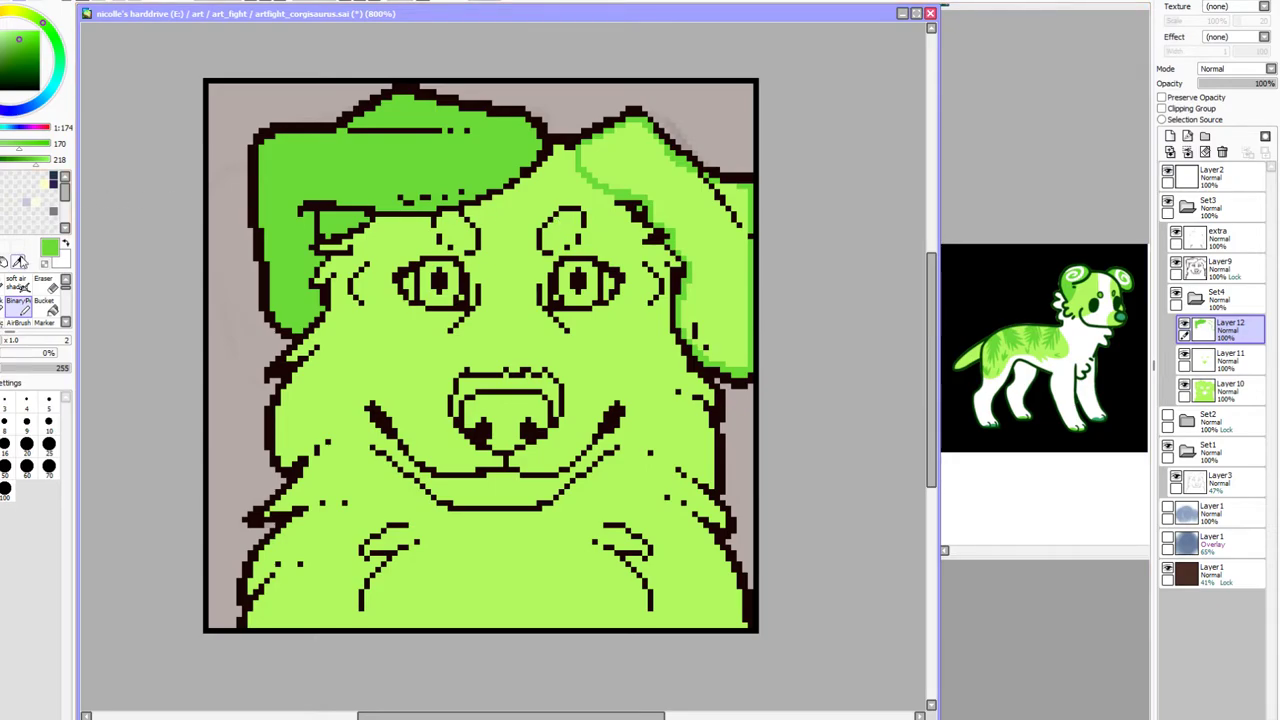
left_click(44, 300)
left_click(671, 201)
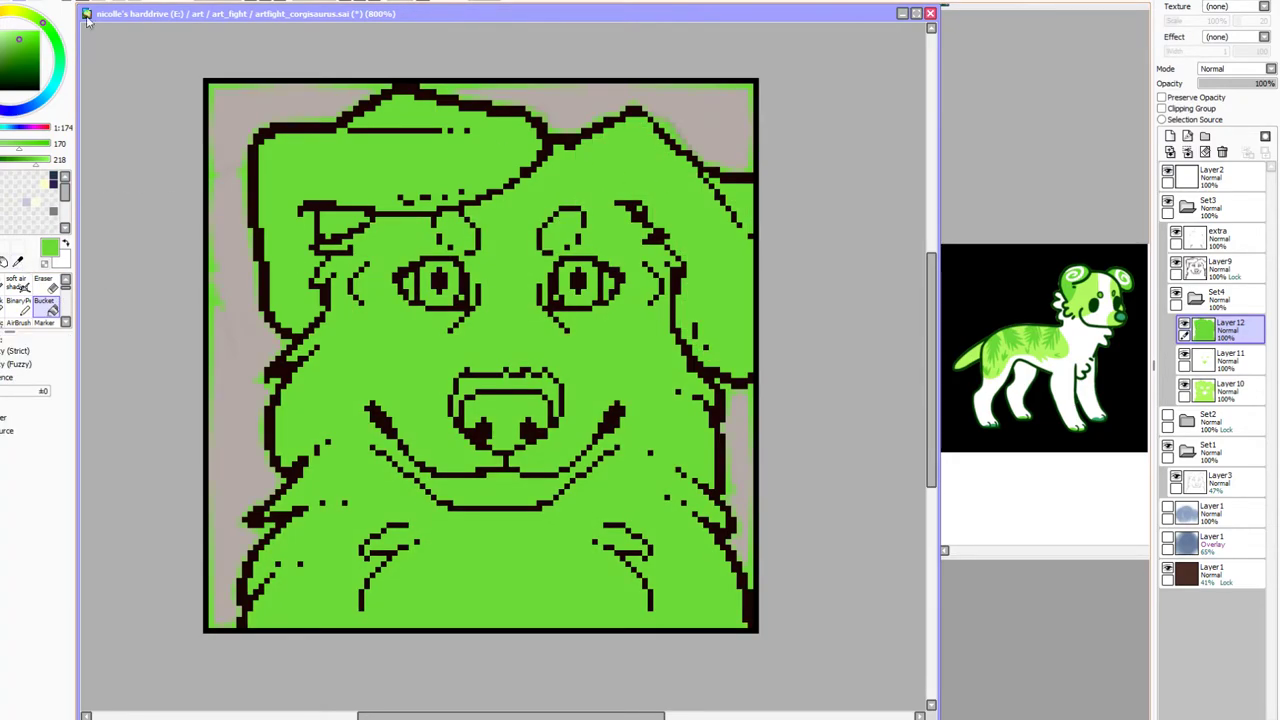
key("ctrl+z")
Select the area inside the right ear's green outline with the Magic Wand and bucket-fill it medium green on Layer12
key("w")
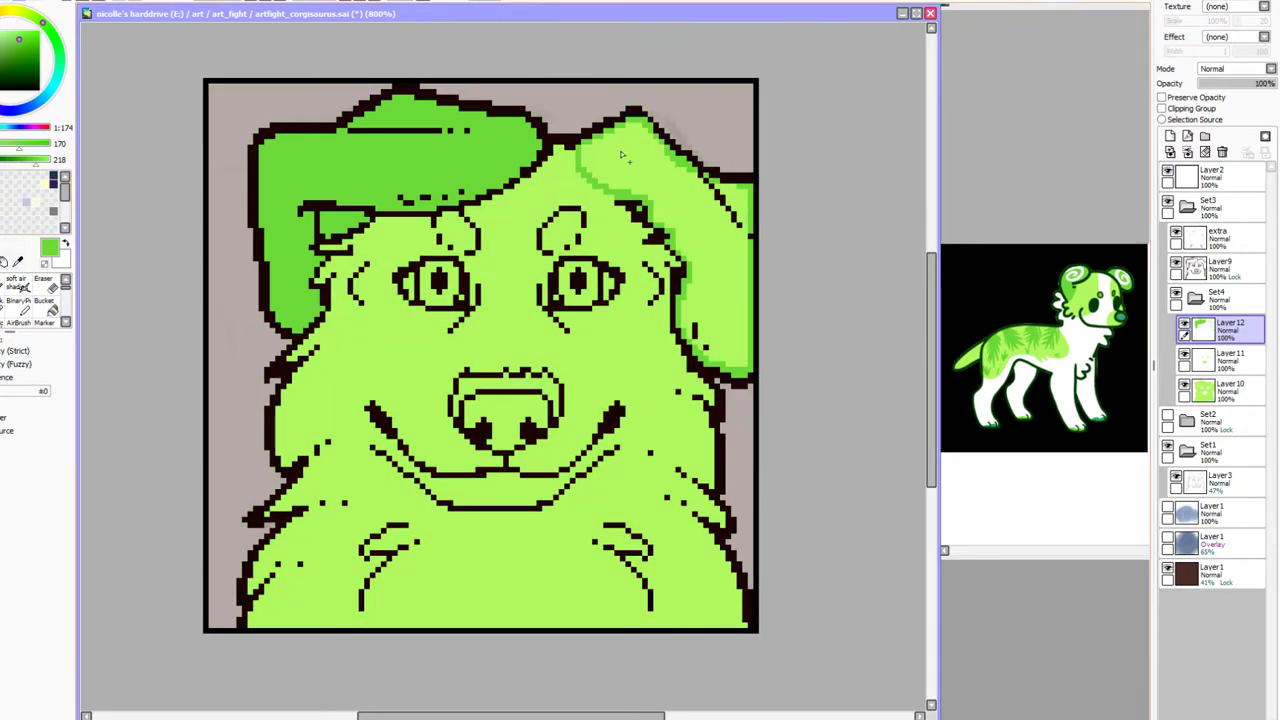
left_click(644, 157)
left_click(44, 301)
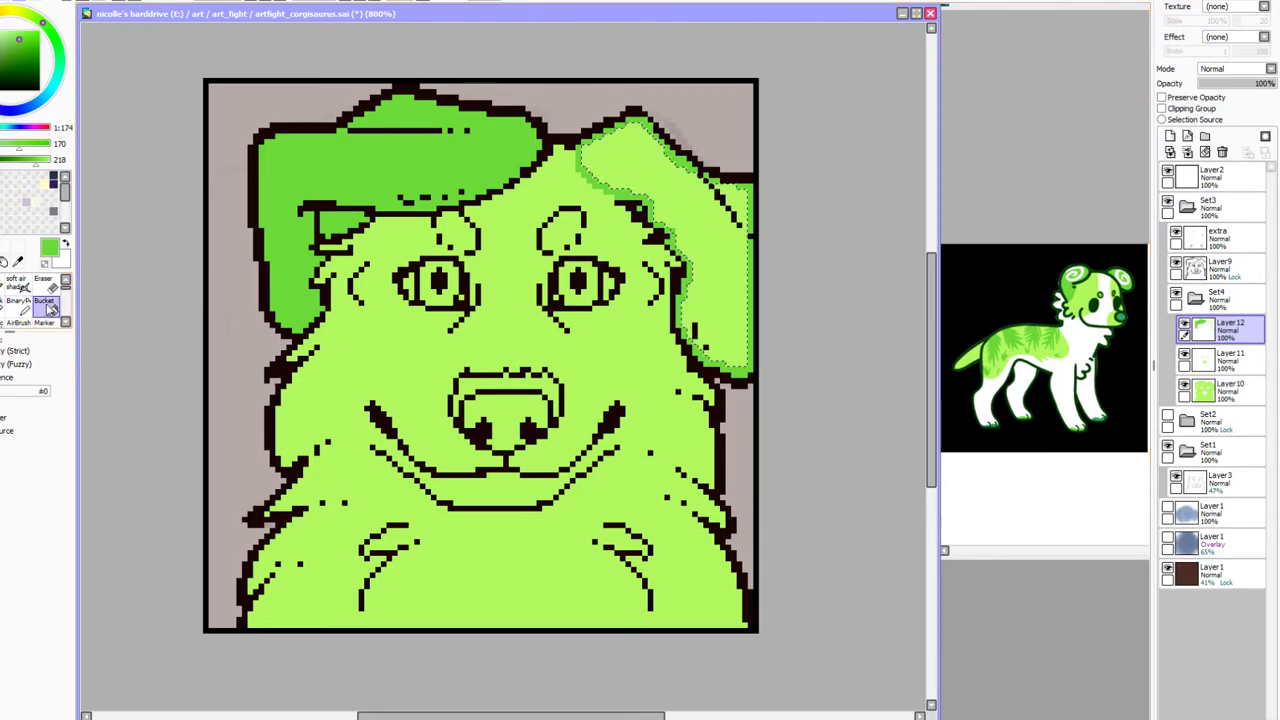
left_click(717, 222)
key("ctrl+d")
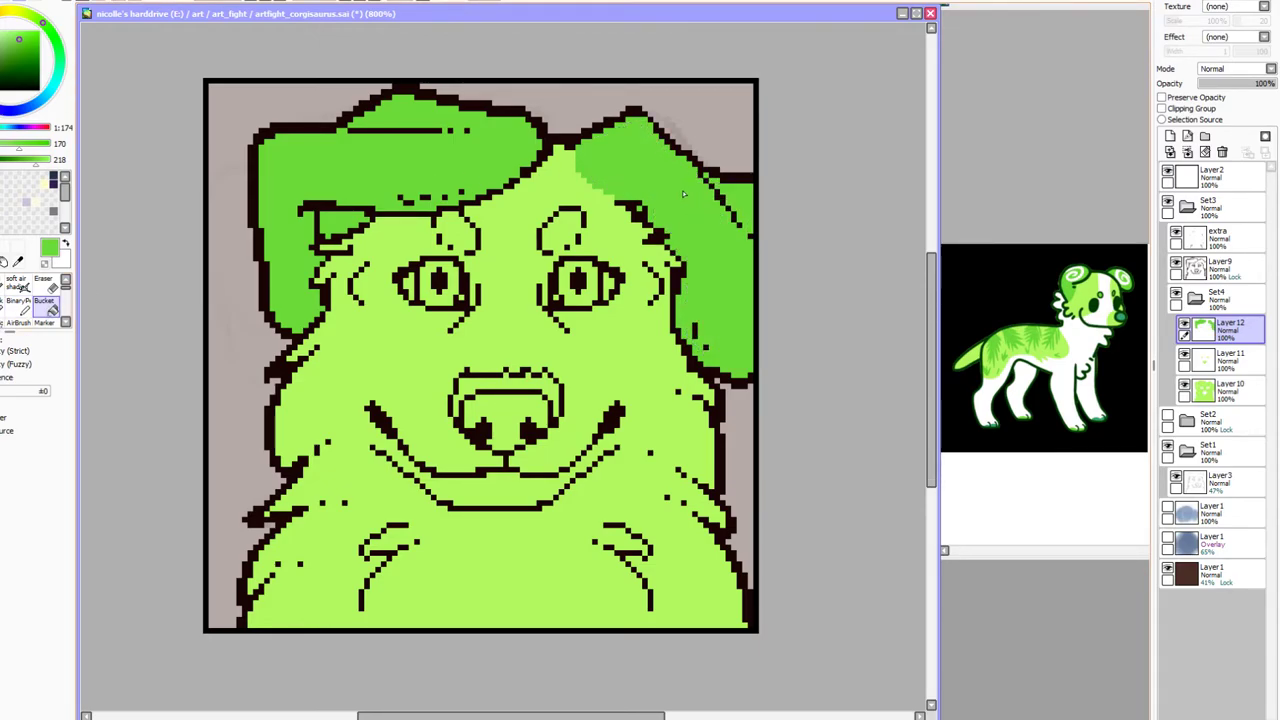
Resample the medium green from the reference dog and fill both eyebrow spots on Layer12 with the Binary Pen
left_click(17, 261)
left_click(1105, 290)
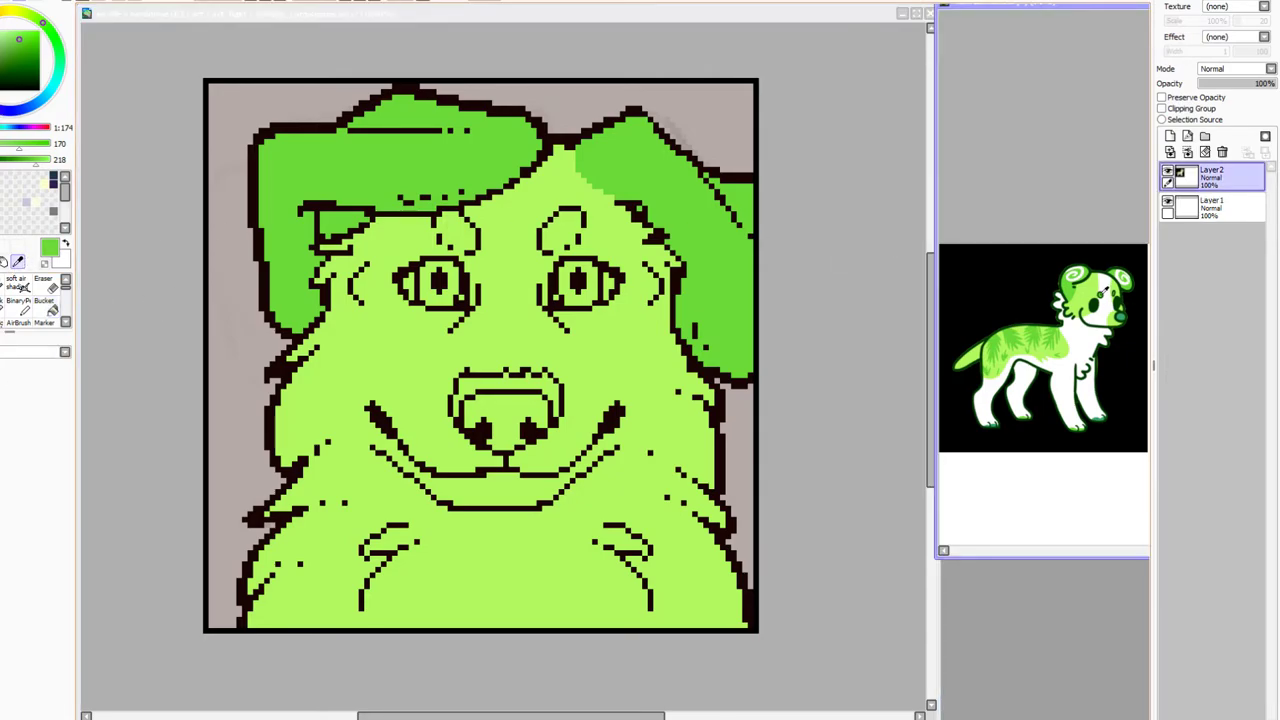
left_click(782, 255)
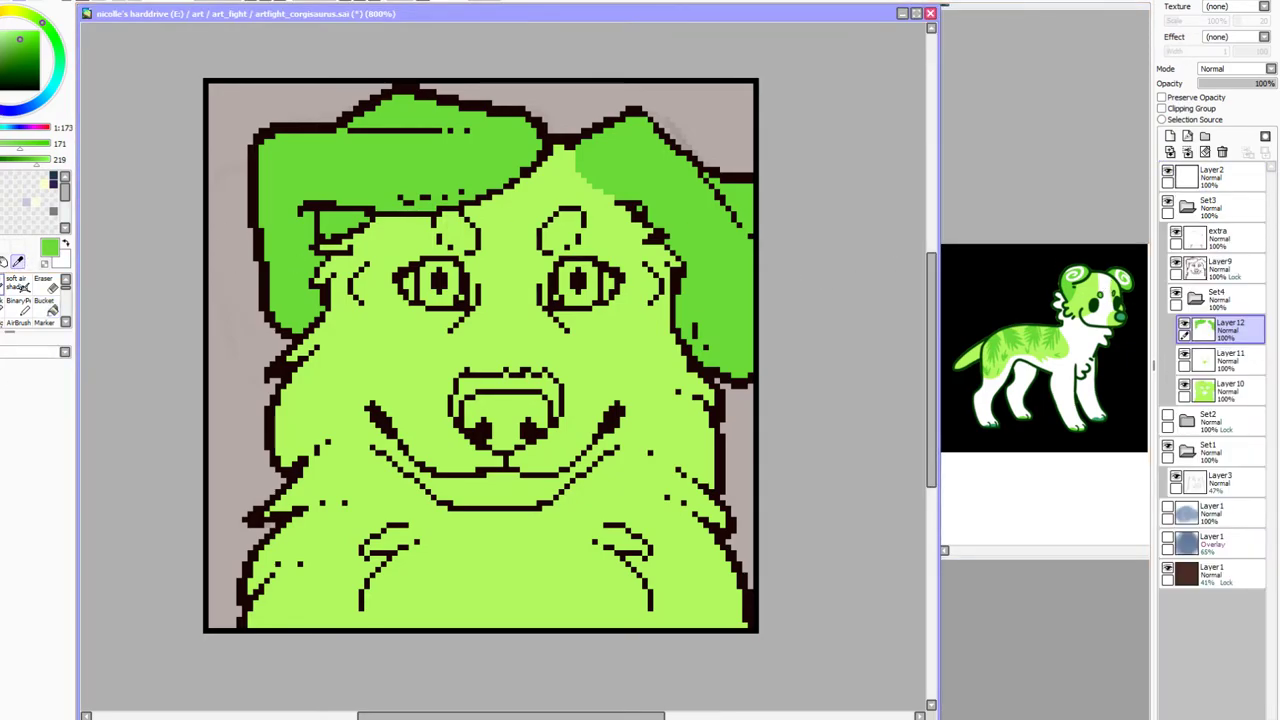
key("n")
left_click(24, 306)
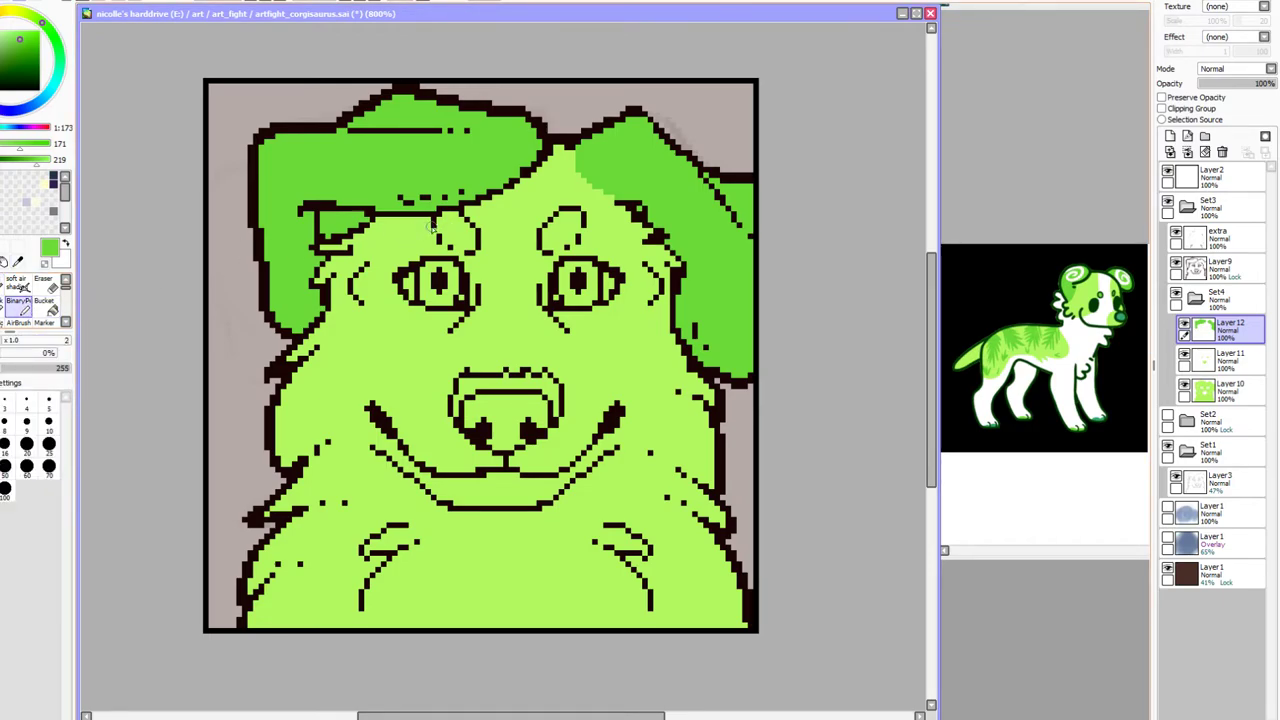
mouse_move(450, 242)
left_mouse_down()
mouse_move(468, 244)
mouse_move(448, 215)
left_mouse_up()
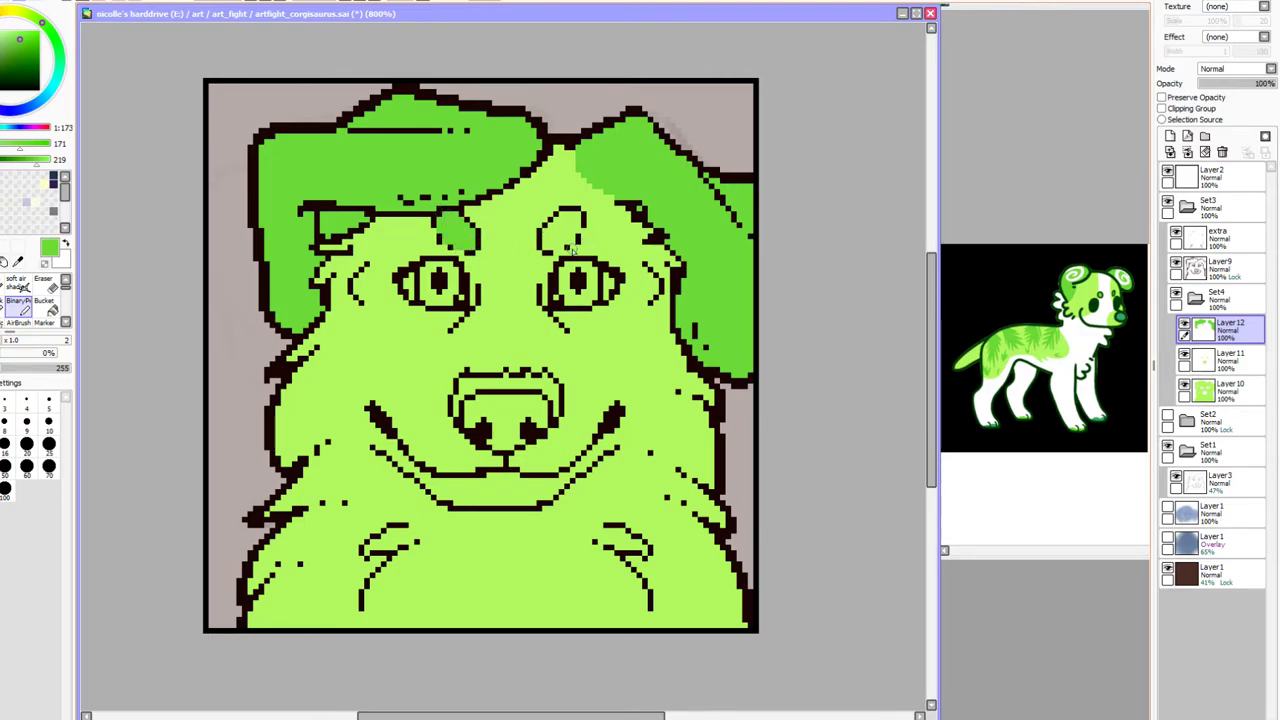
left_click_drag(549, 249, 570, 243)
mouse_move(576, 215)
left_mouse_down()
mouse_move(575, 238)
mouse_move(551, 227)
left_mouse_up()
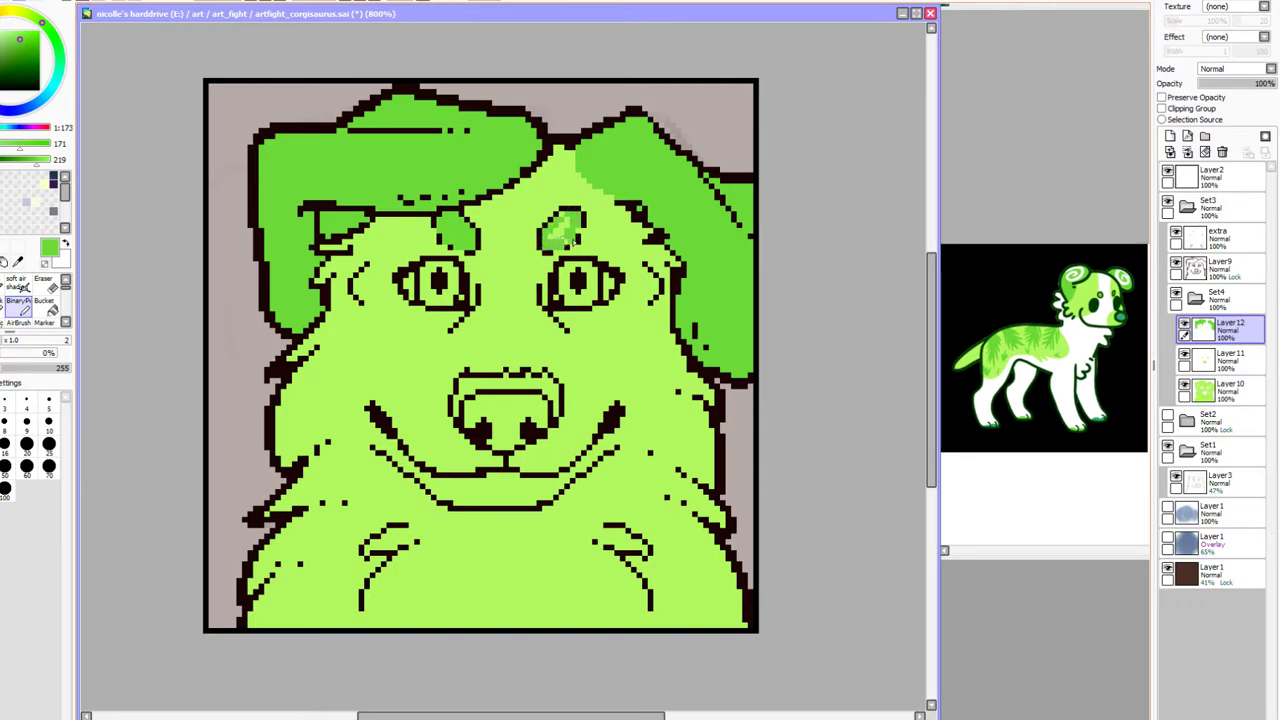
left_click_drag(576, 218, 561, 213)
Sample the dark green from the reference dog's face as the drawing colour
left_click(17, 262)
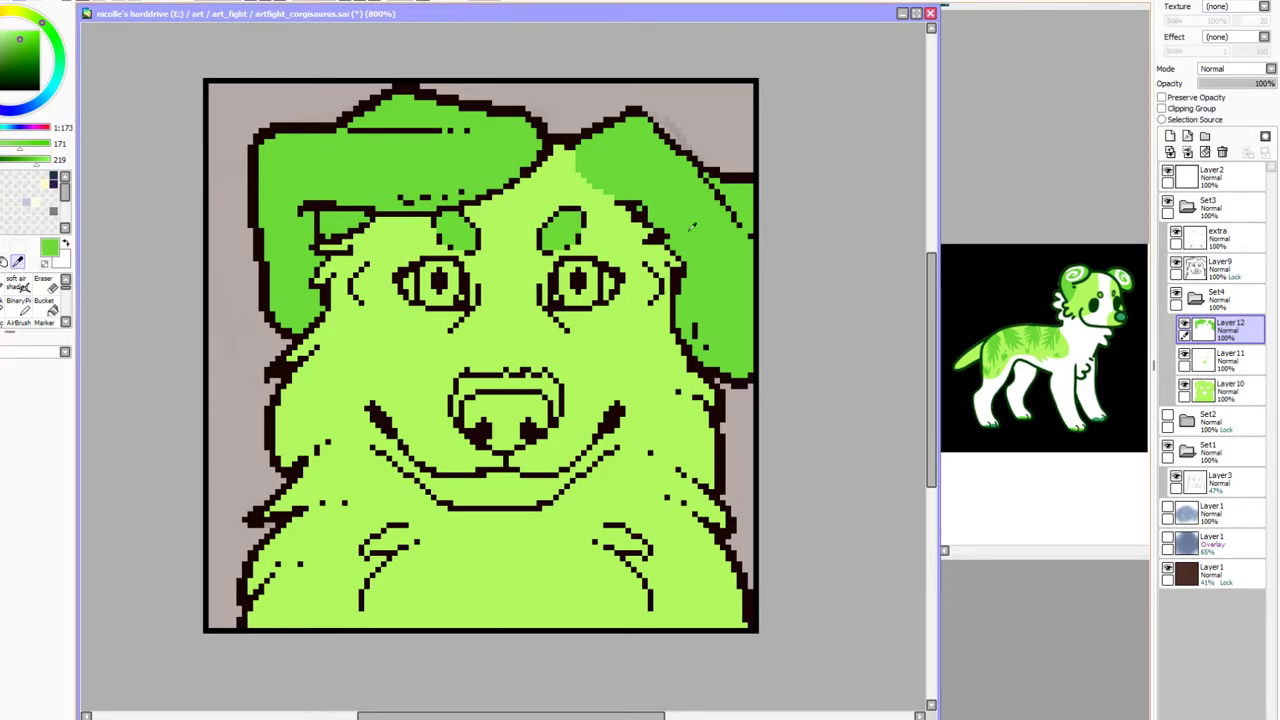
left_click(1087, 298)
left_click(1092, 288)
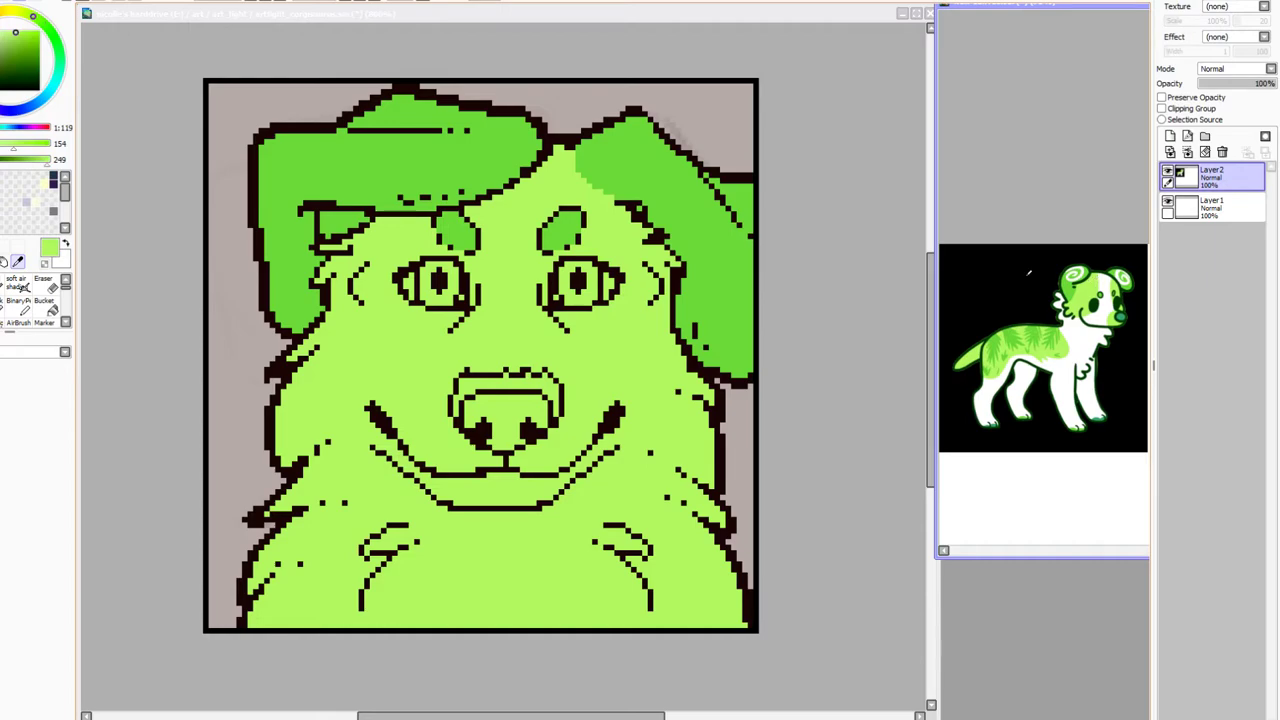
left_click(1103, 301)
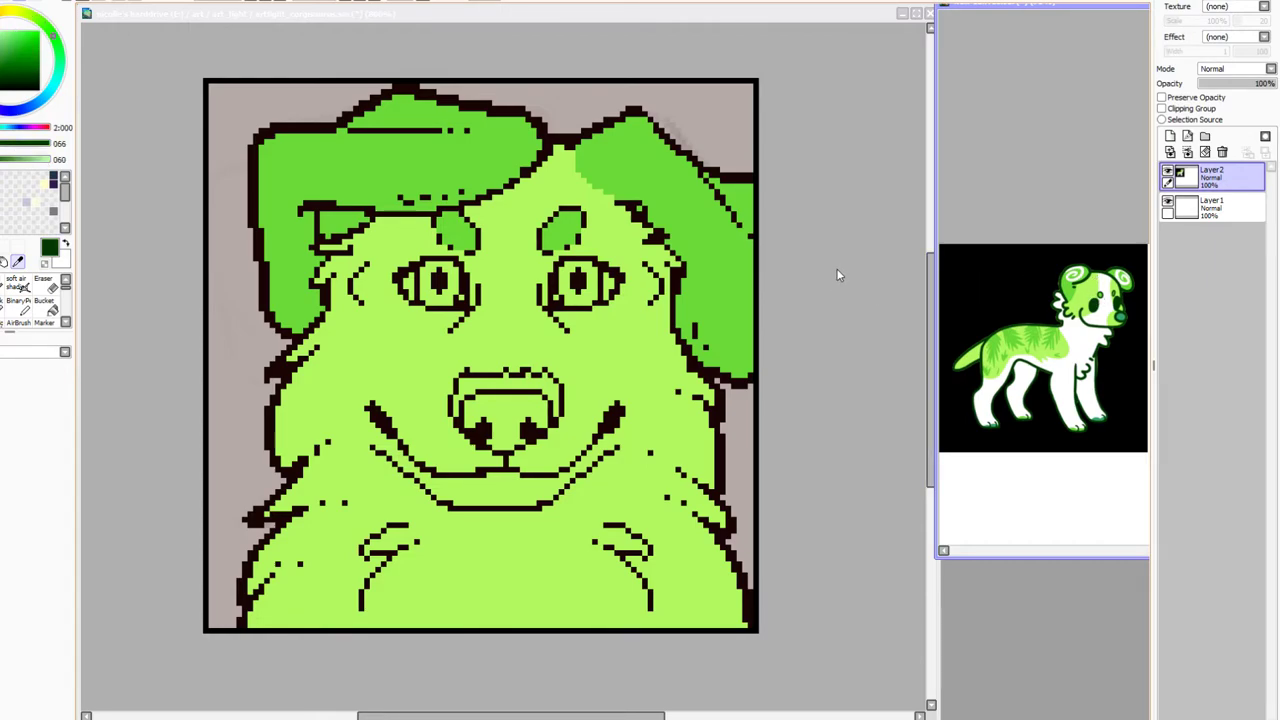
left_click(838, 276)
Recolour both irises dark green on Layer11 with Preserve Opacity enabled, using a size 20 soft brush
left_click(1165, 97)
left_click(2, 291)
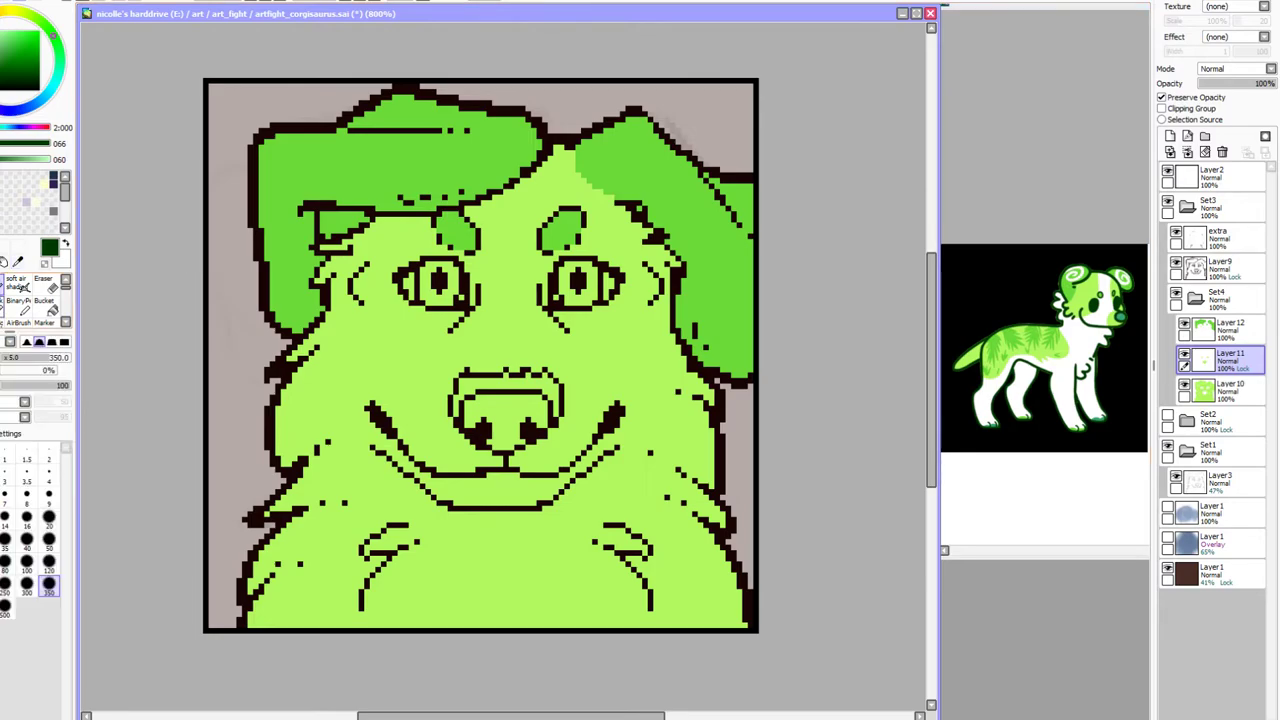
left_click(48, 517)
left_click(437, 284)
left_click(580, 284)
Recolour the whites of both eyes pure white on Layer12 with Preserve Opacity enabled, using a size 9 soft brush
left_click(1228, 326)
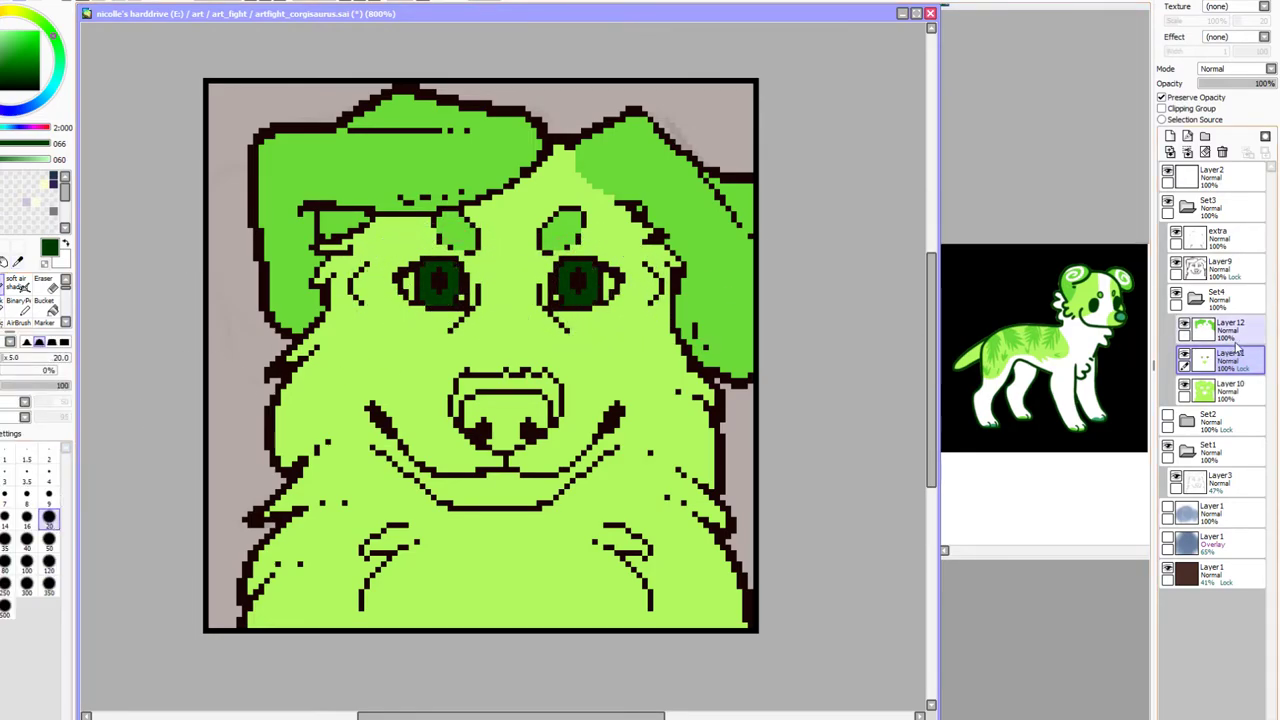
left_click(48, 495)
mouse_move(440, 278)
left_mouse_down()
mouse_move(399, 272)
mouse_move(420, 295)
left_mouse_up()
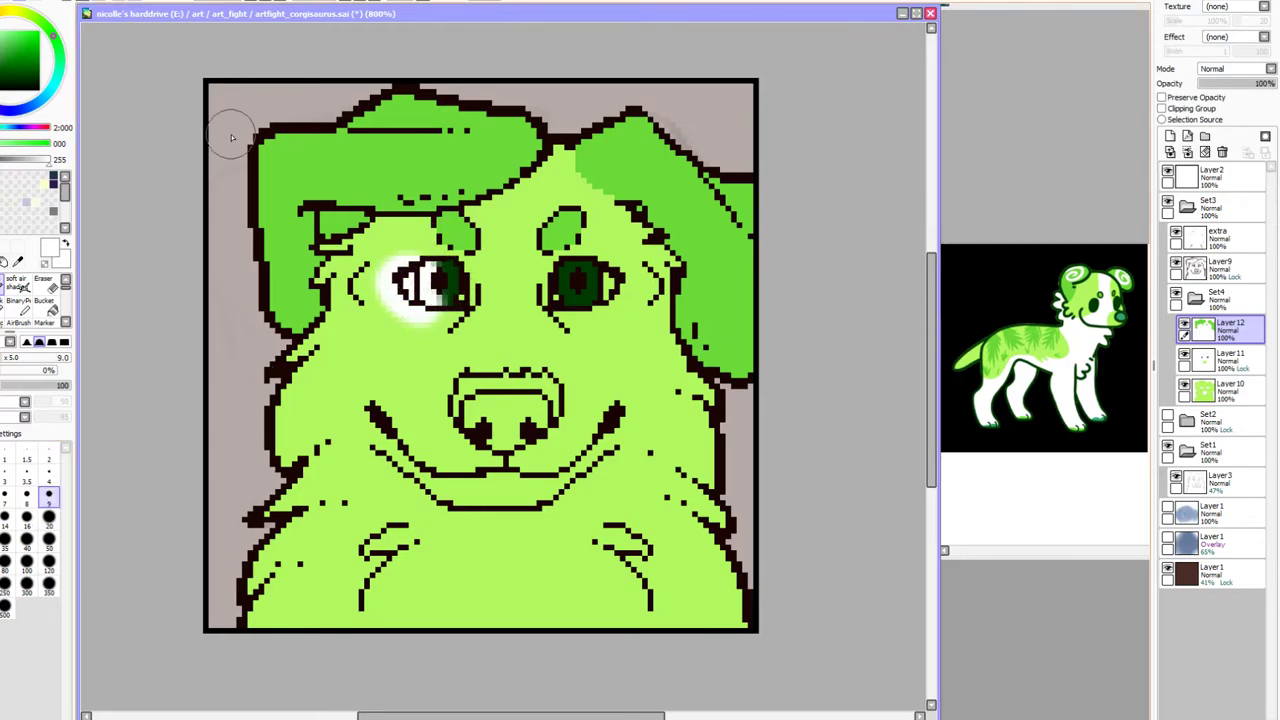
key("ctrl+z")
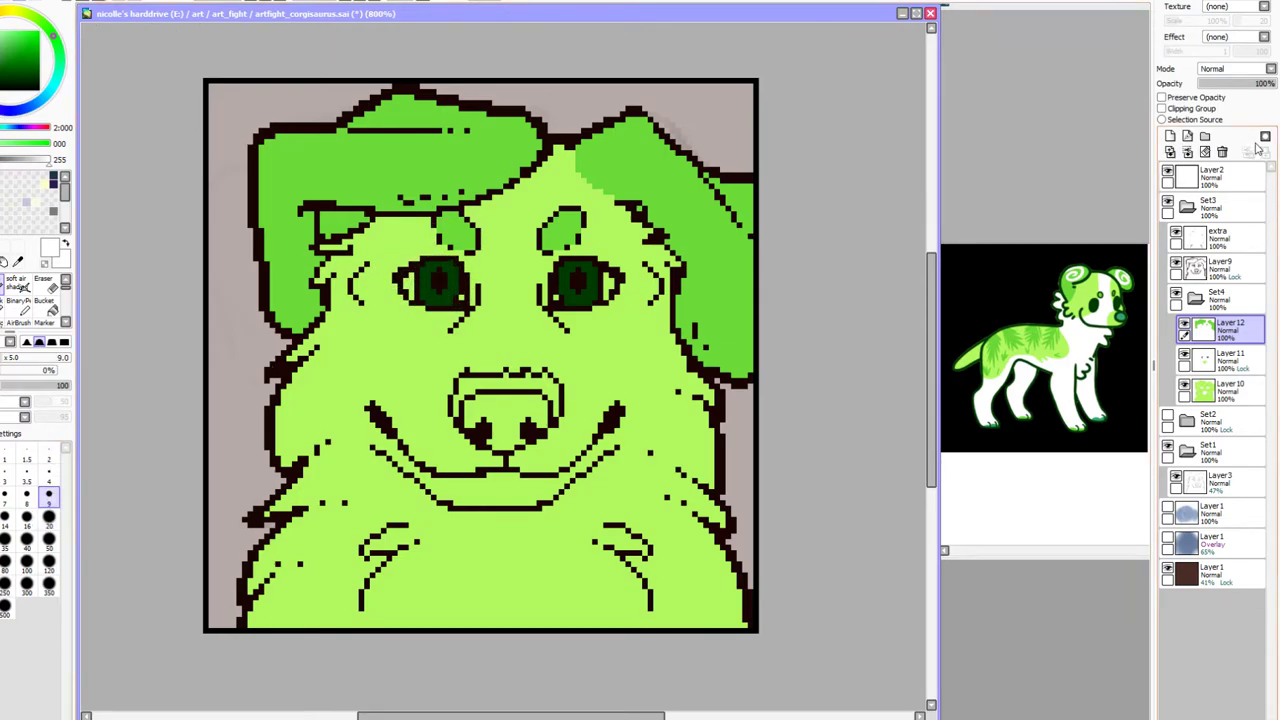
left_click(1162, 97)
left_click_drag(606, 276, 610, 296)
left_click_drag(410, 278, 408, 296)
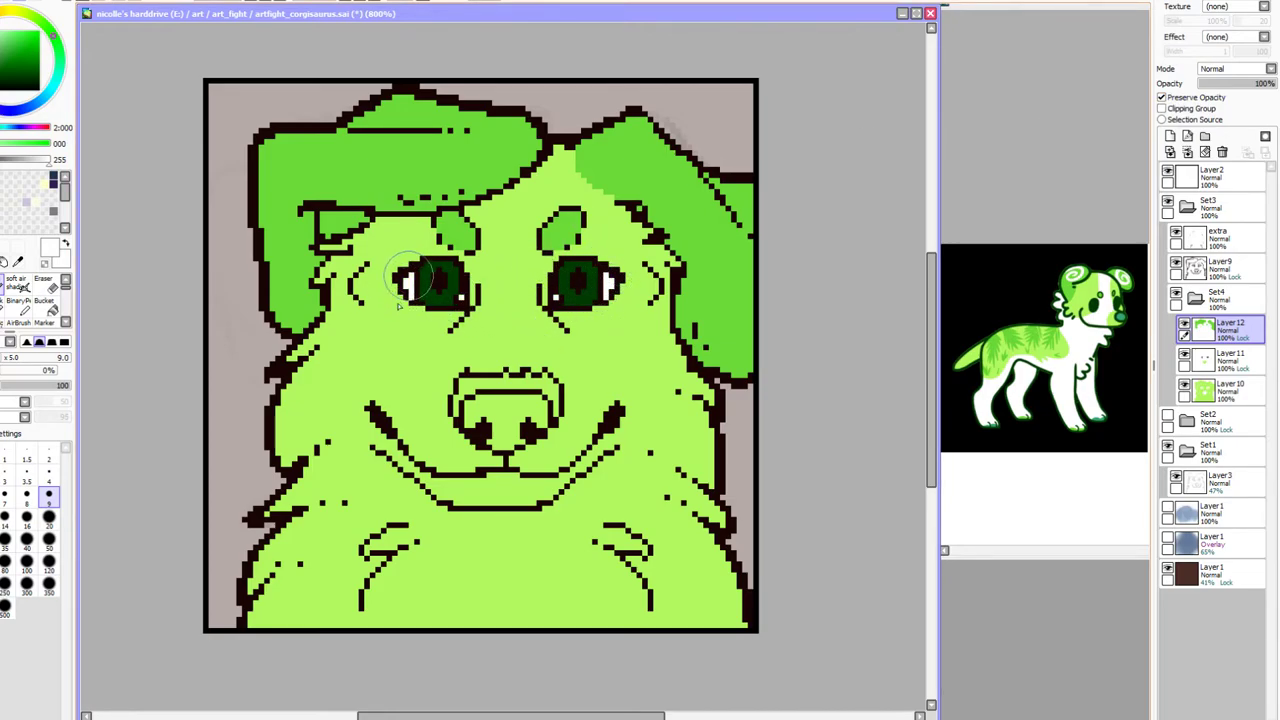
Draw white highlights in the left eye on a new layer above the extra layer, using the Binary Pen
left_click(18, 261)
left_click(1218, 238)
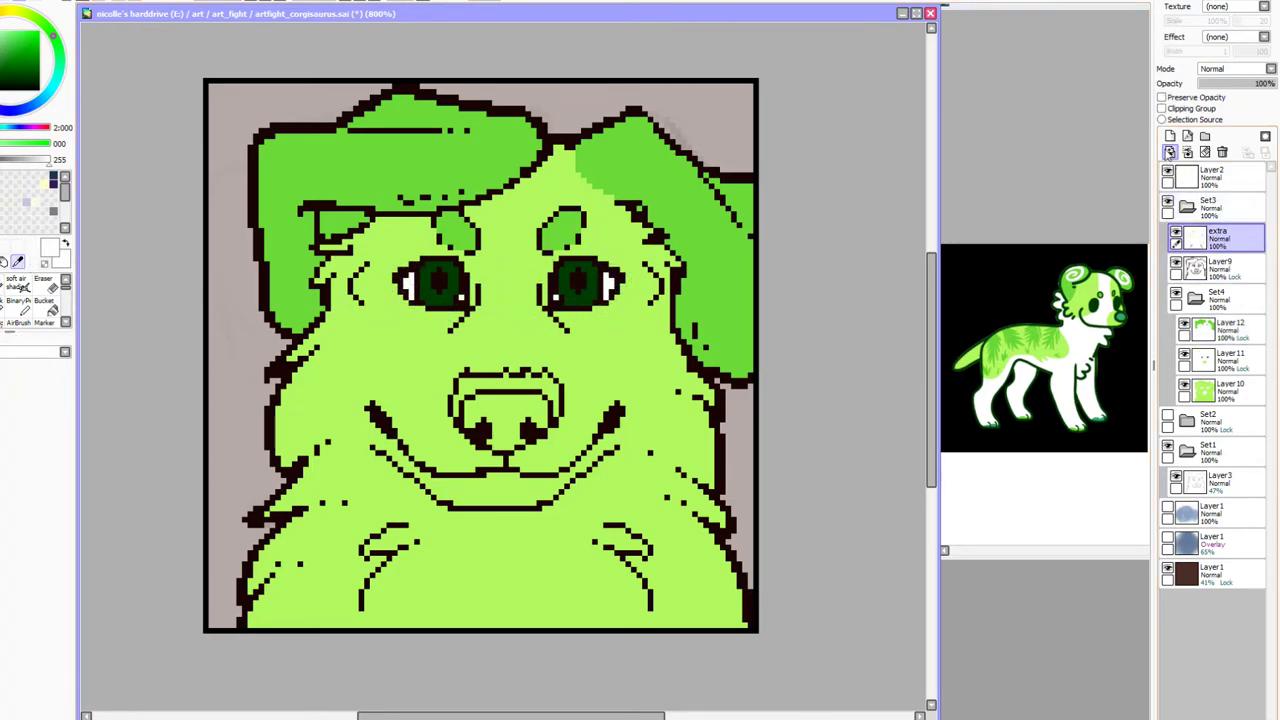
left_click(1170, 136)
left_click(17, 304)
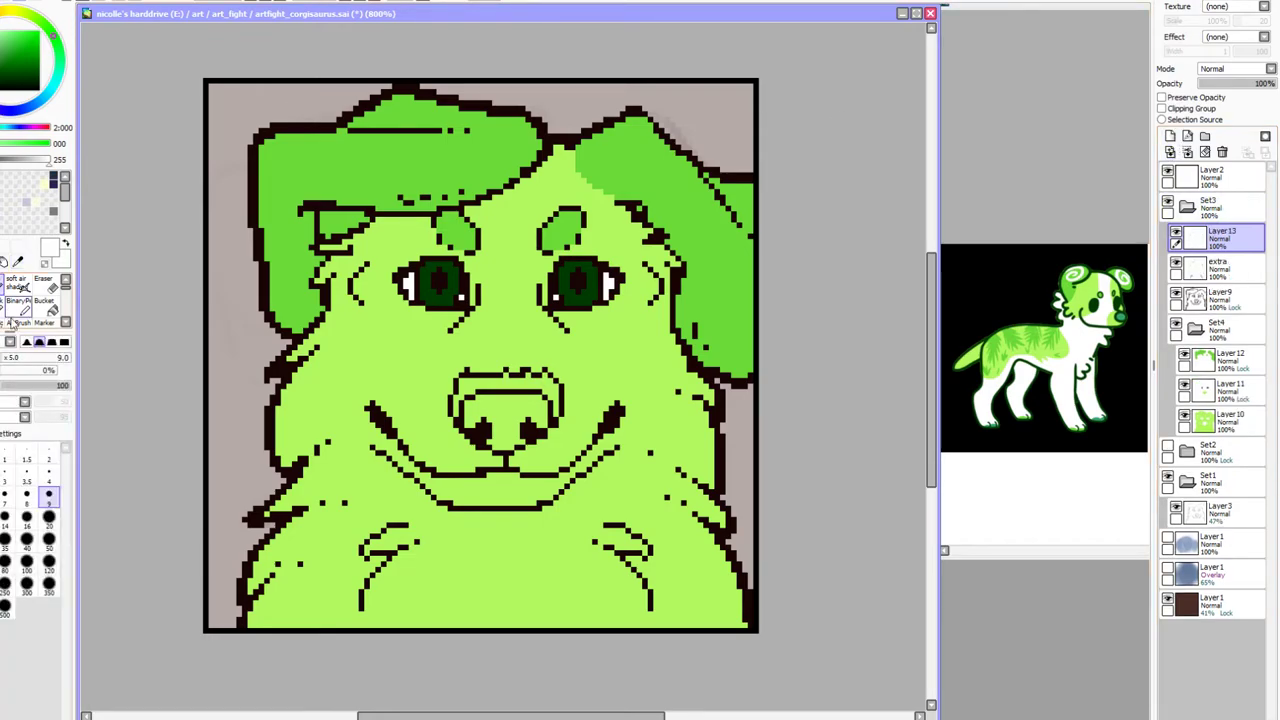
left_click(18, 303)
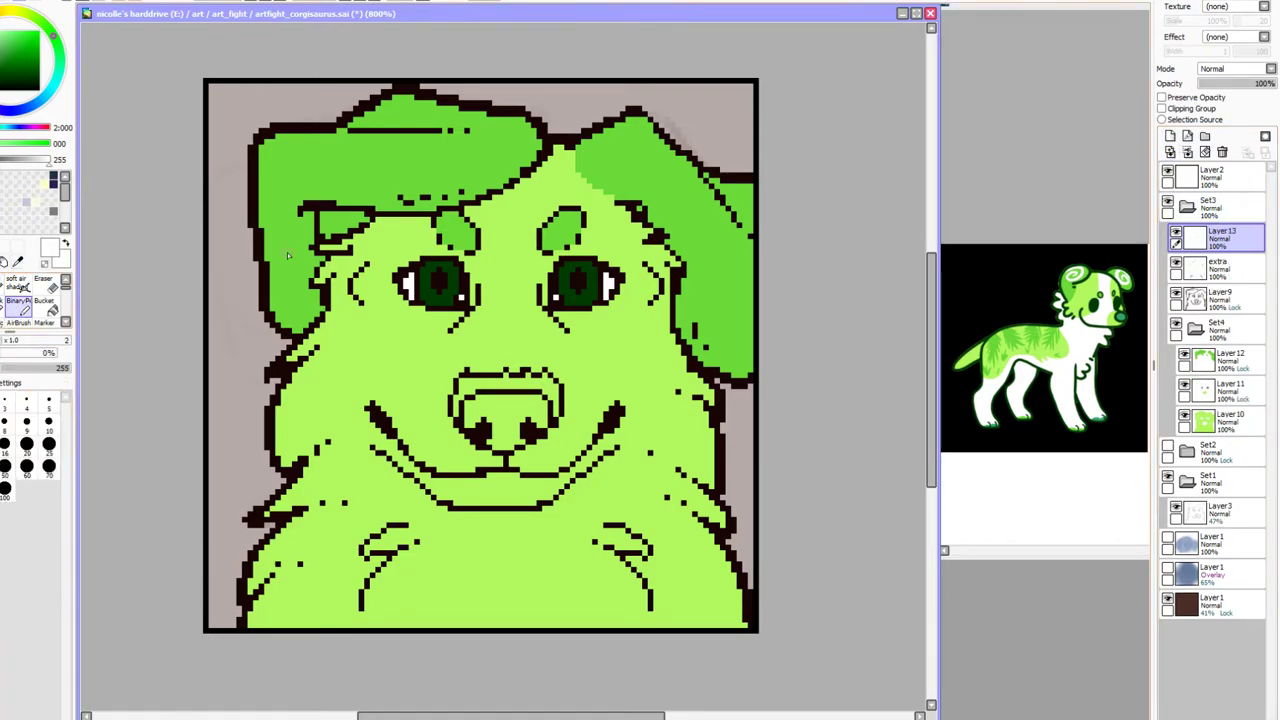
left_click_drag(410, 276, 443, 274)
Copy the left eye's highlights and paste them over the right eye in the matching position
left_click(3, 233)
left_click_drag(381, 239, 496, 332)
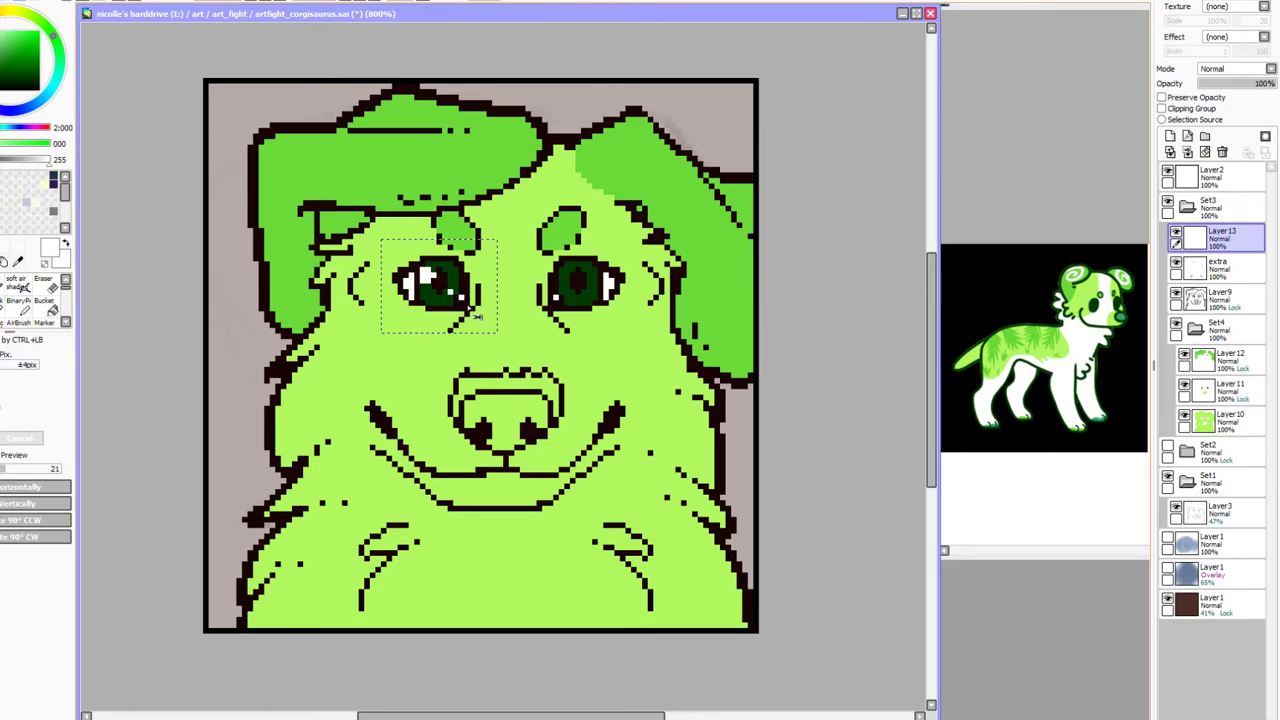
key("ctrl+c")
key("ctrl+v")
left_click_drag(439, 286, 575, 287)
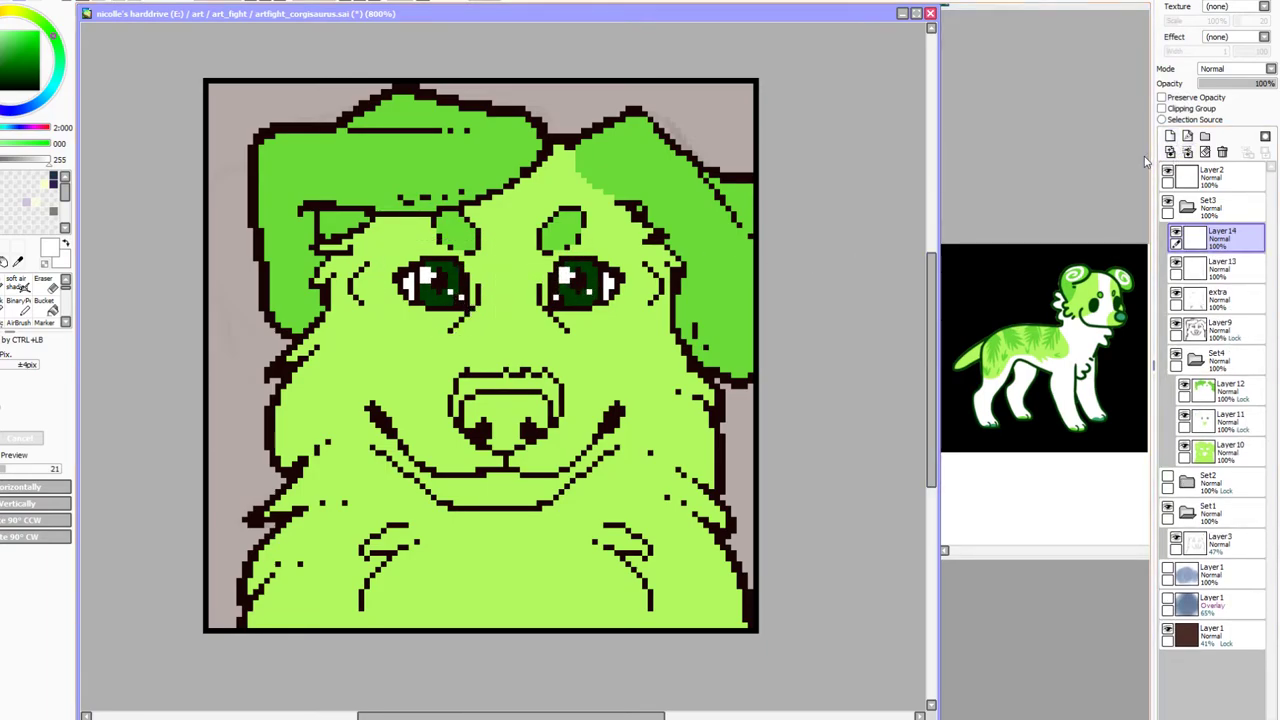